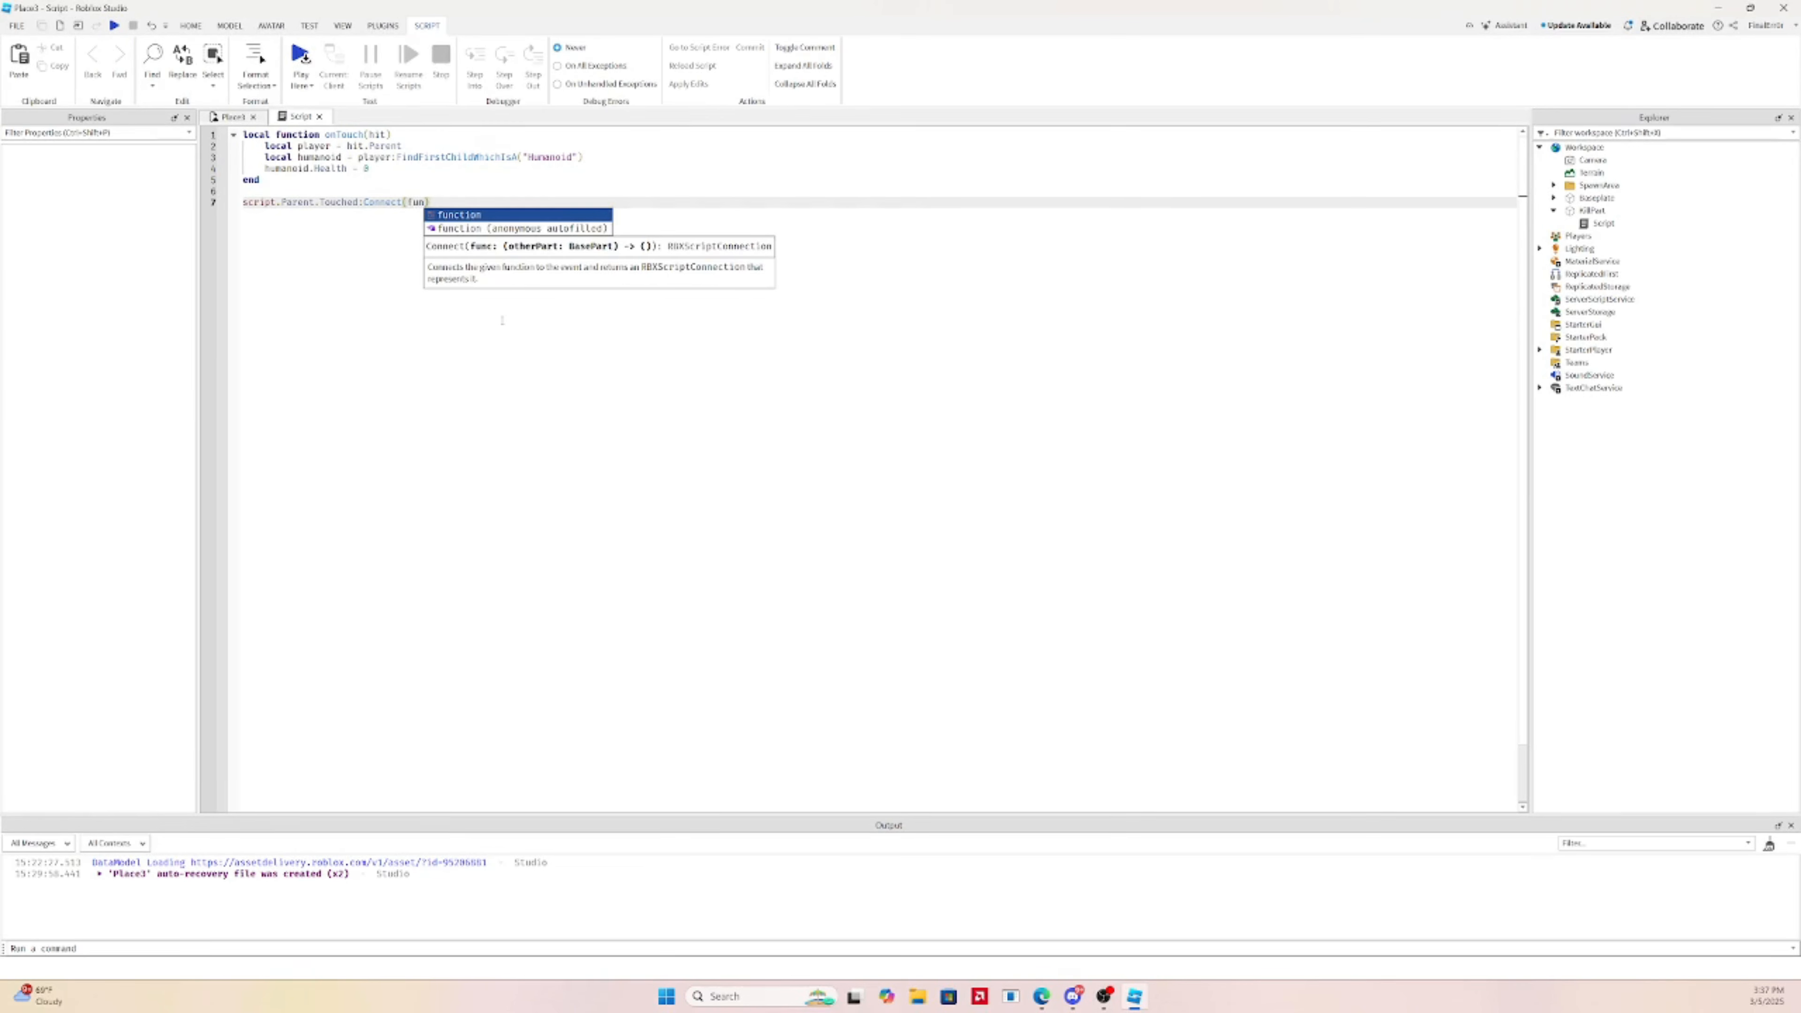
Insert an anonymous script.Parent.Touched function and move the player, humanoid and Health lines into it
{"action": "key", "text": "Down"}
{"action": "key", "text": "Return"}
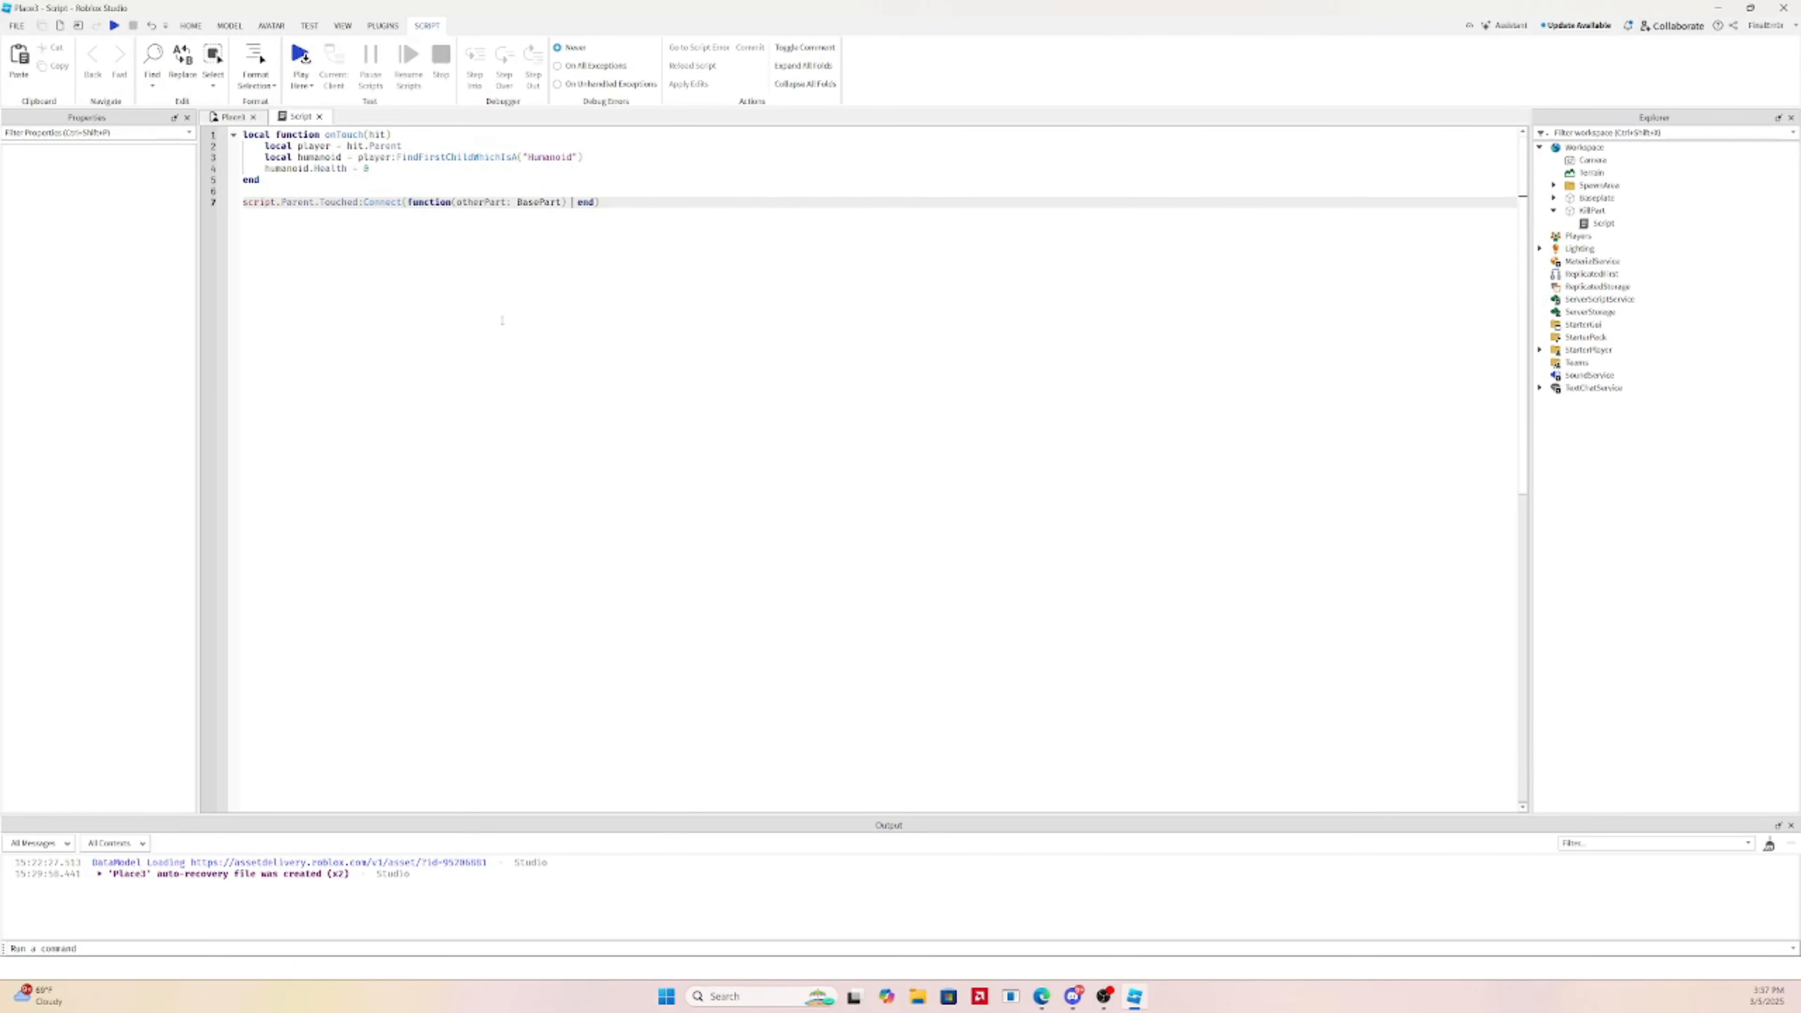
{"action": "key", "text": "Return"}
{"action": "key", "text": "Return"}
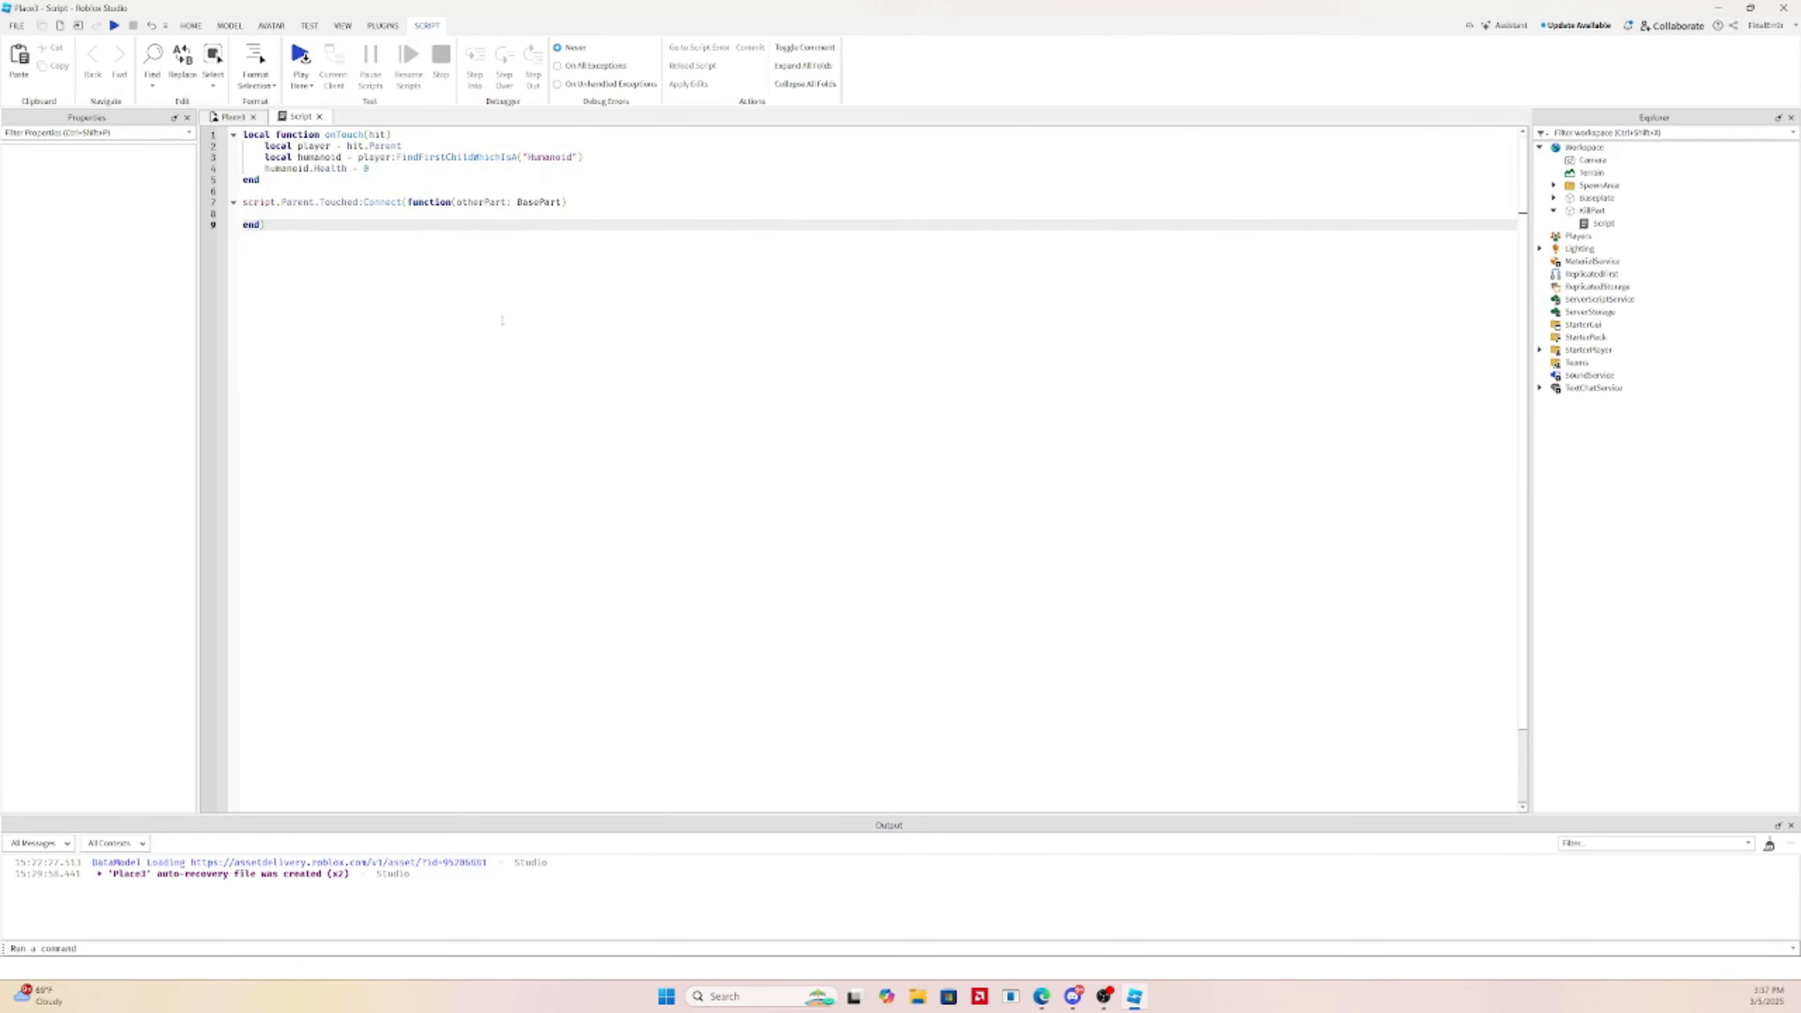
{"action": "left_click_drag", "start_coordinate": [396, 169], "coordinate": [393, 135]}
{"action": "key", "text": "ctrl+c"}
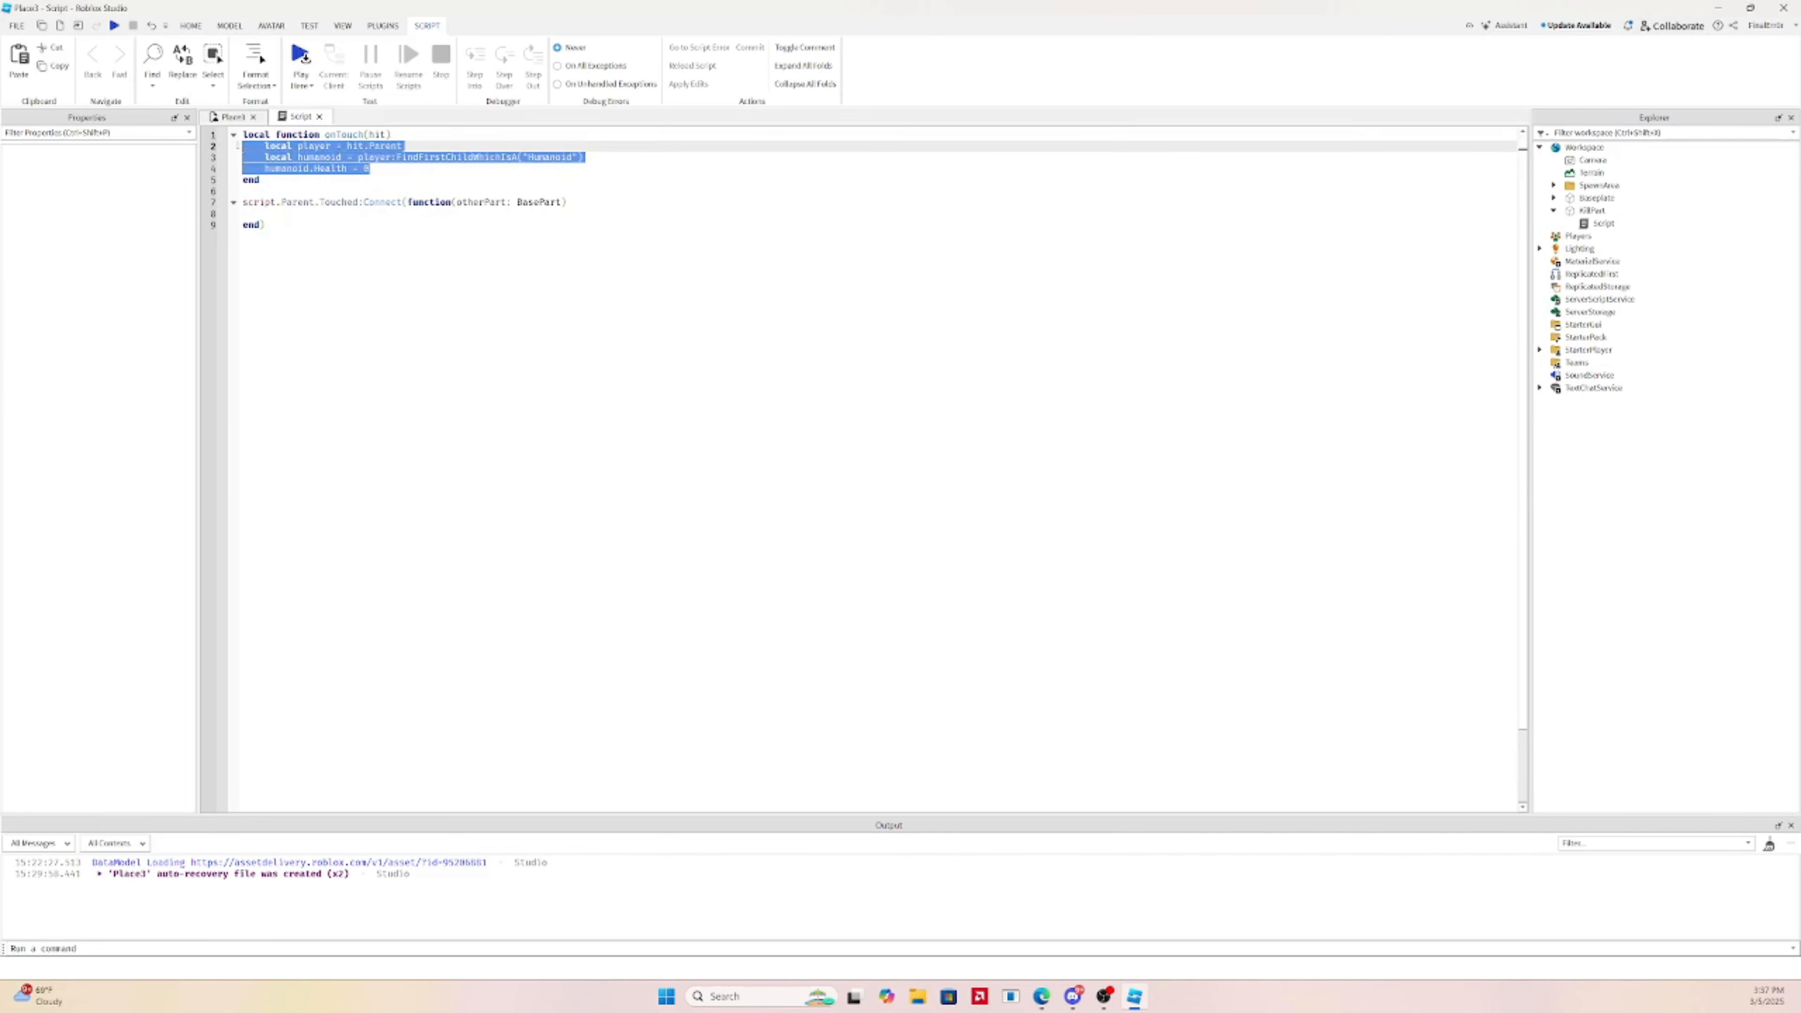
{"action": "key", "text": "BackSpace"}
{"action": "left_click", "coordinate": [296, 186]}
{"action": "key", "text": "ctrl+v"}
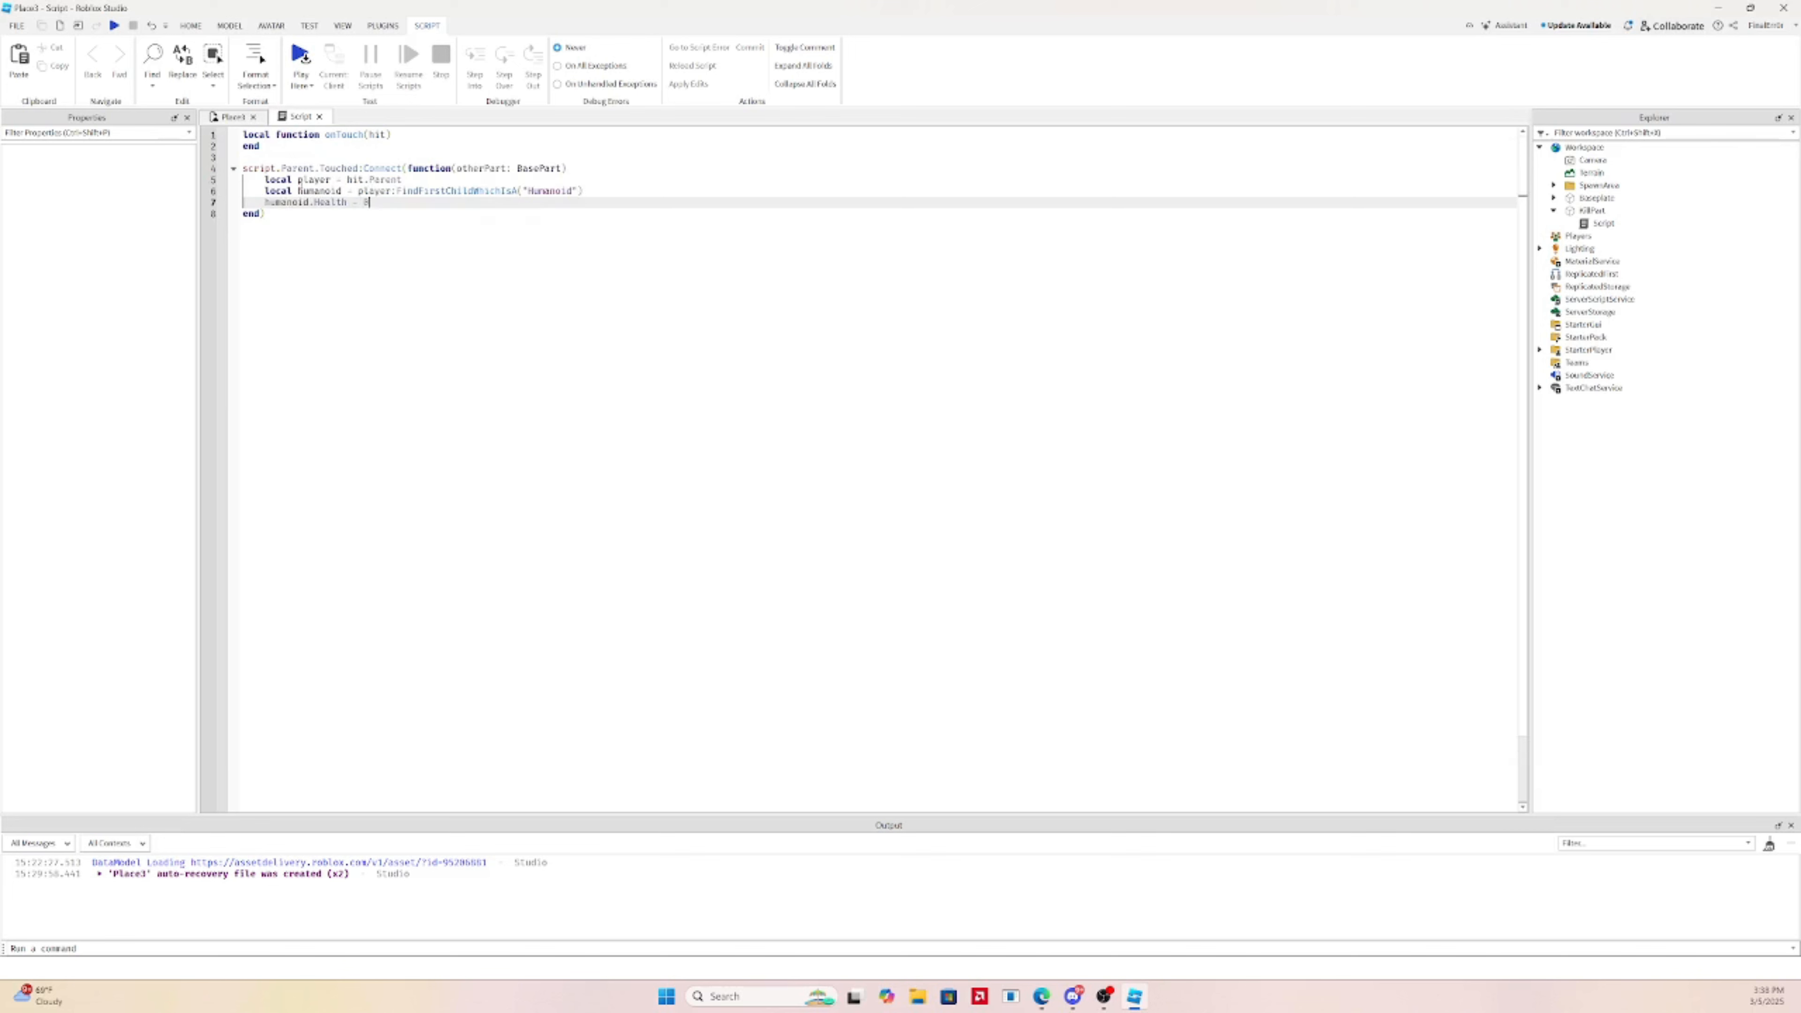
Delete the leftover onTouch function, then return to the 3D scene with KillPart selected
{"action": "left_click", "coordinate": [484, 167]}
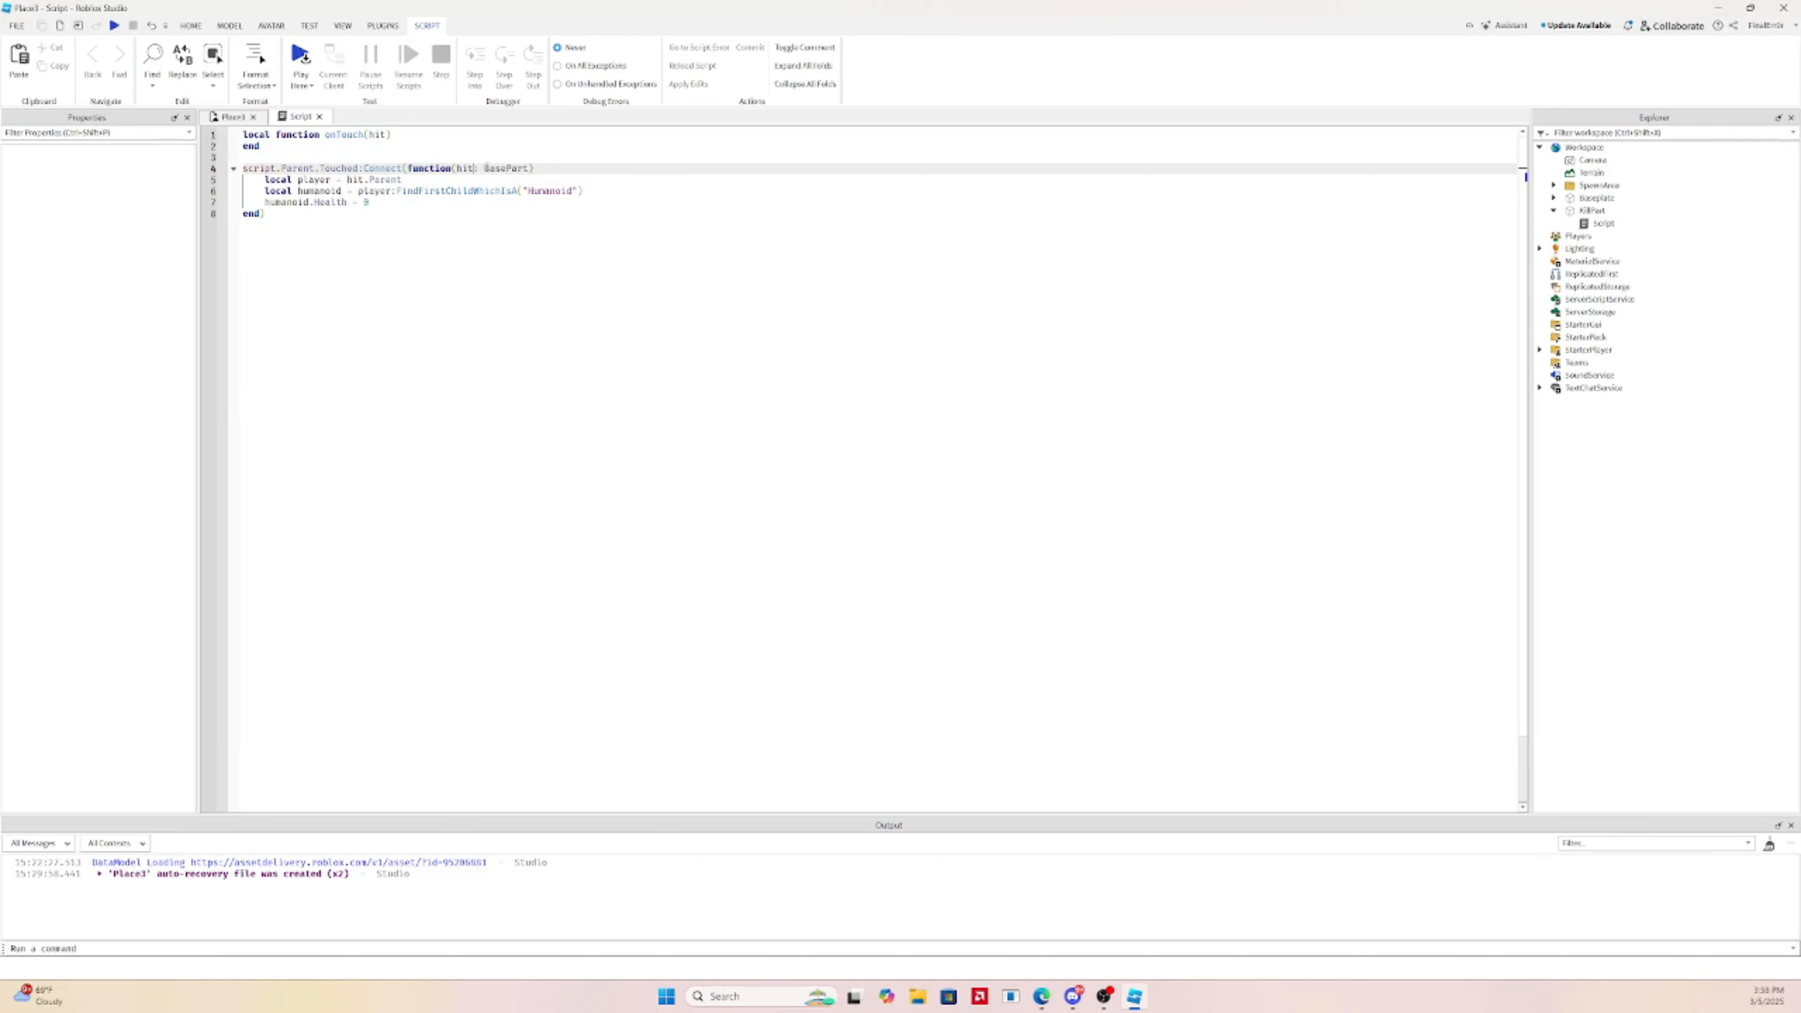
{"action": "left_click_drag", "start_coordinate": [244, 168], "coordinate": [242, 134]}
{"action": "key", "text": "BackSpace"}
{"action": "left_click", "coordinate": [614, 314]}
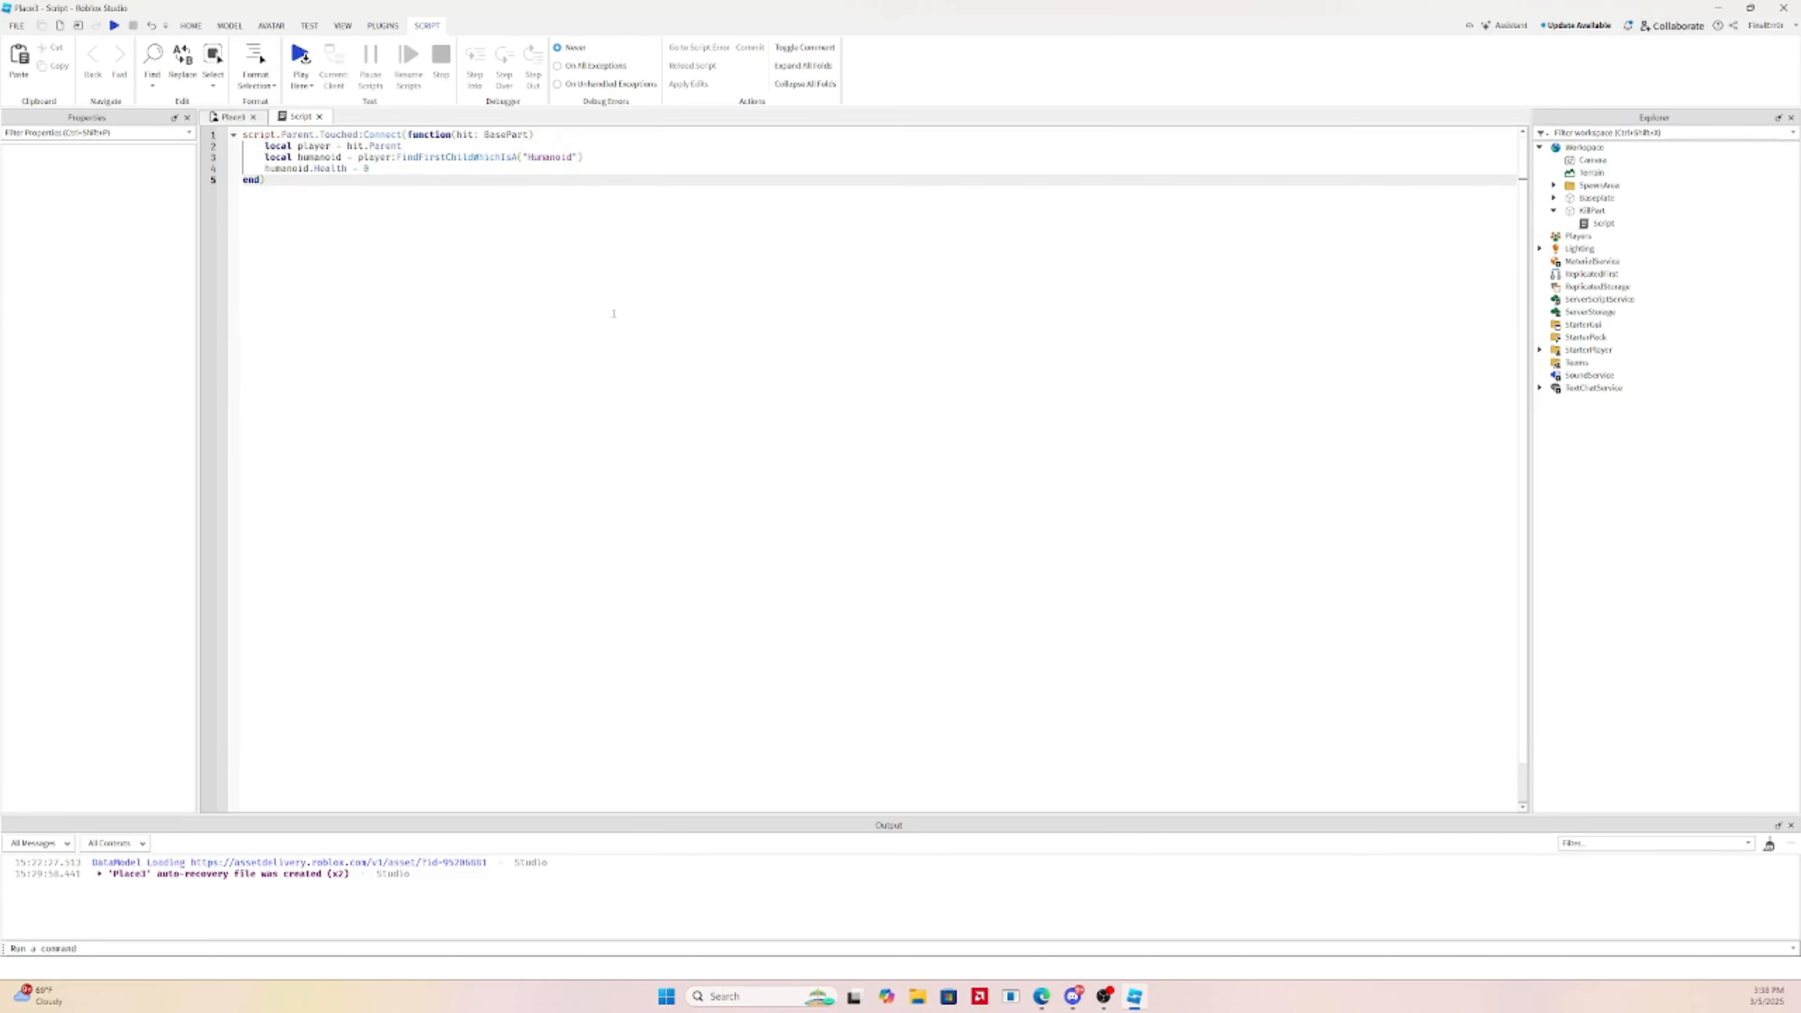
{"action": "left_click", "coordinate": [232, 116]}
{"action": "left_click", "coordinate": [1367, 431]}
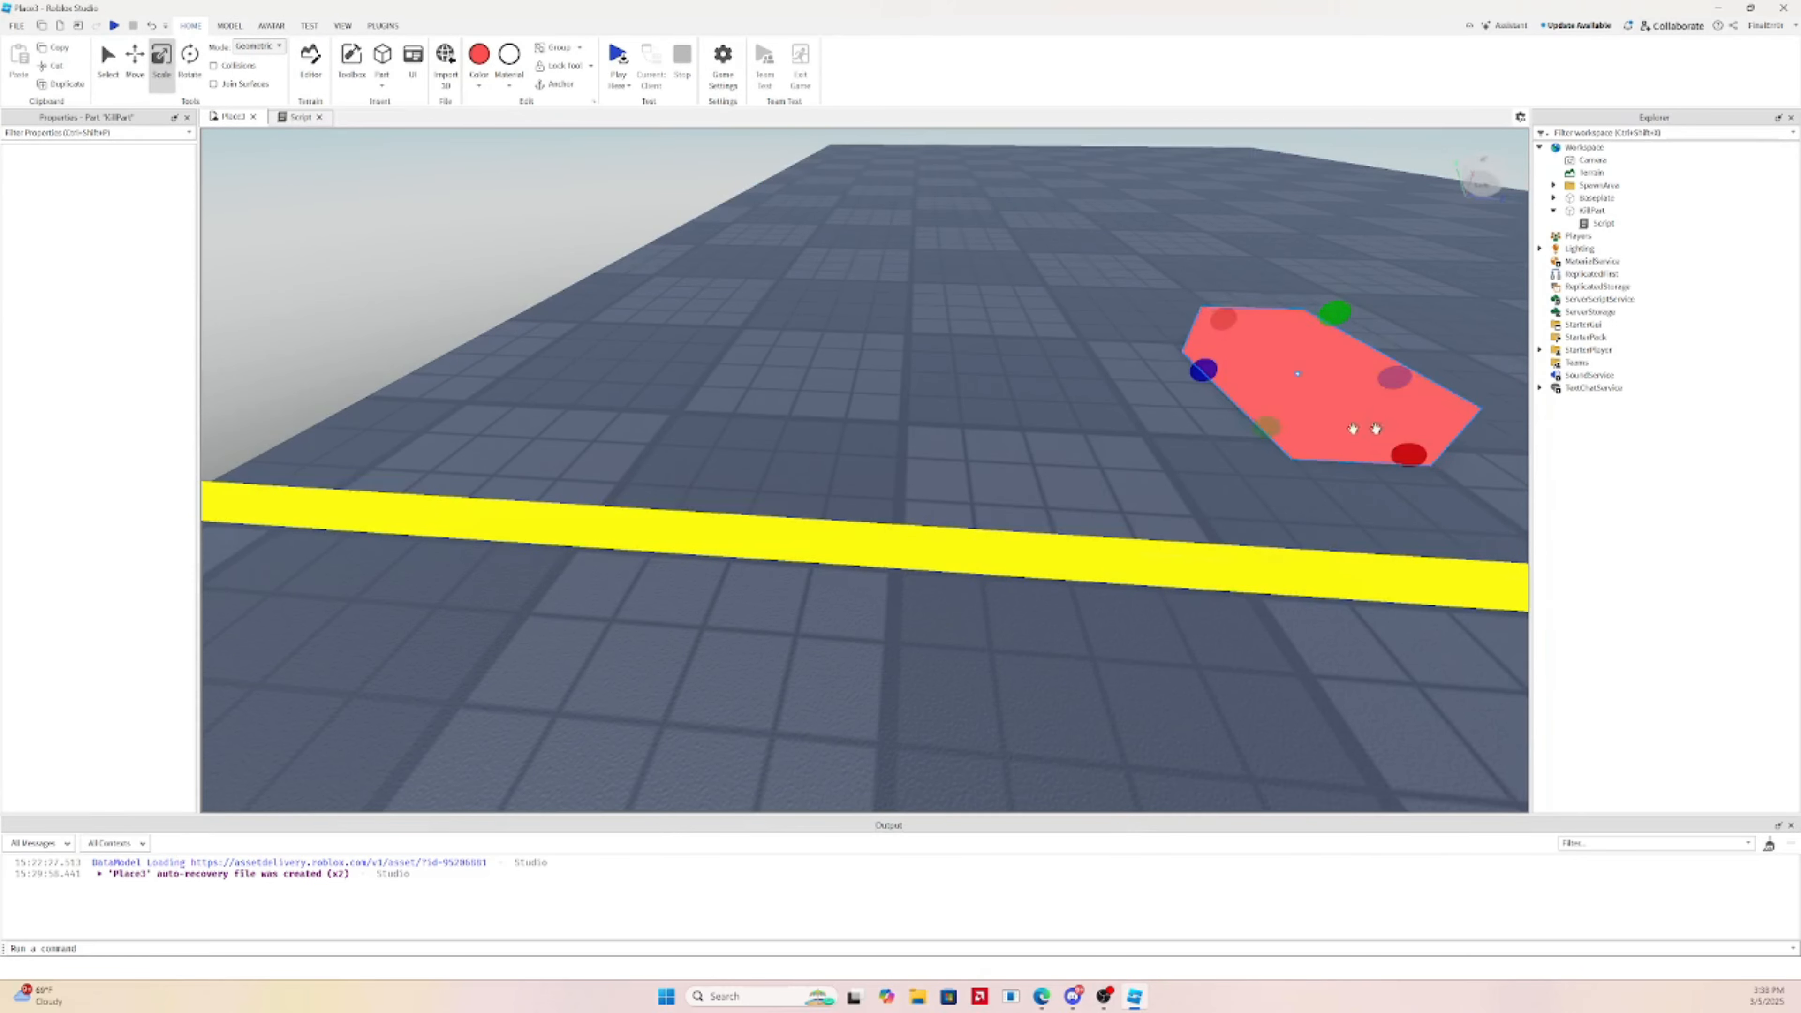
{"action": "key", "text": "f"}
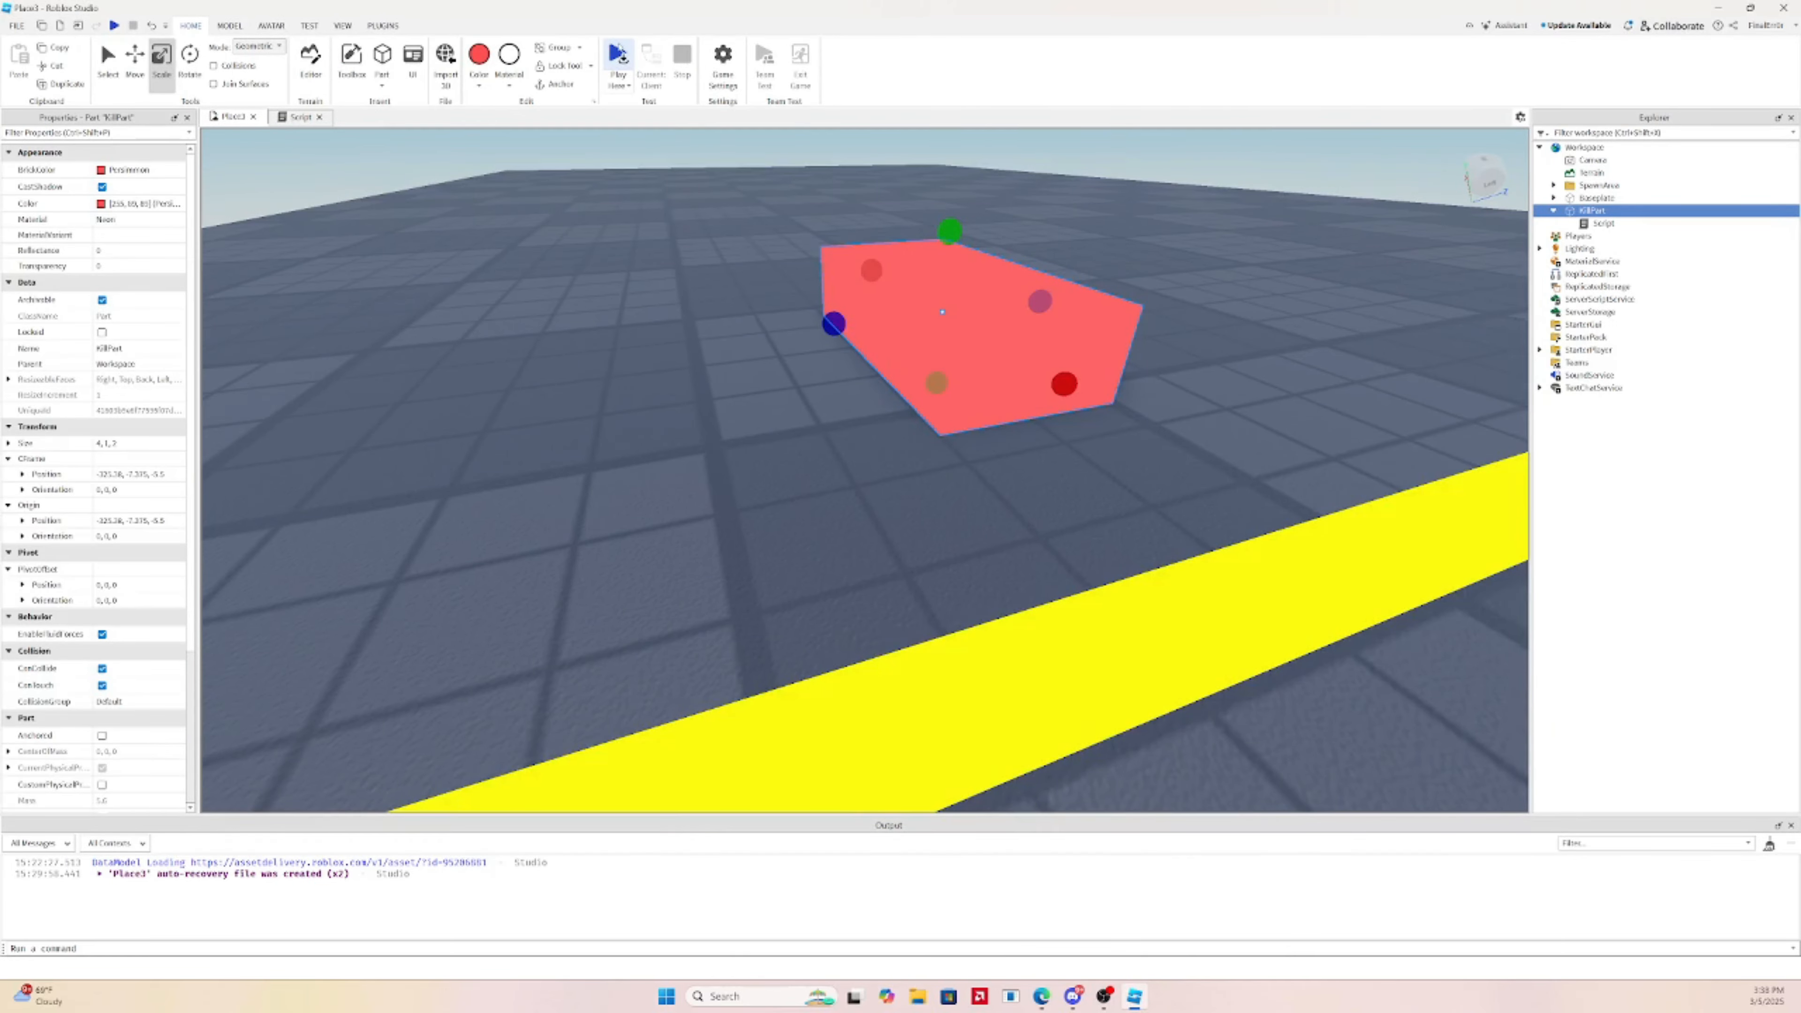
{"action": "left_click", "coordinate": [618, 54]}
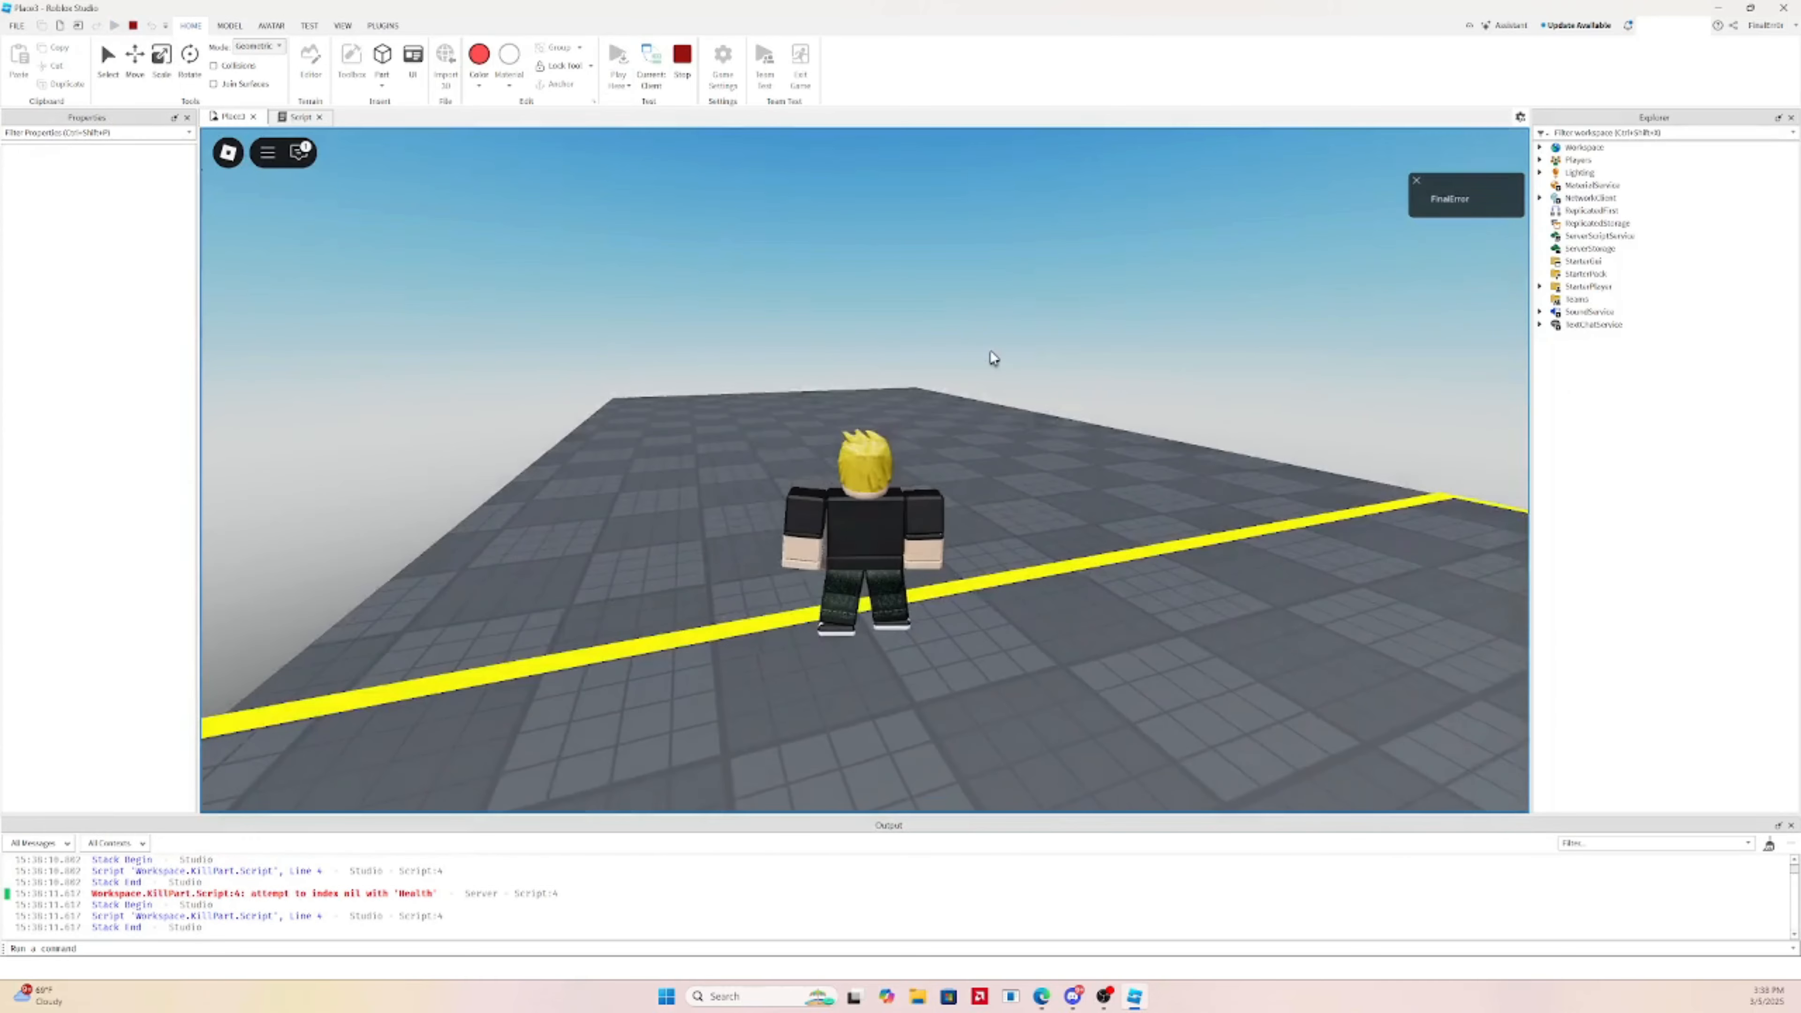
{"action": "key", "text": "w"}
{"action": "right_click_drag", "start_coordinate": [989, 351], "coordinate": [990, 352]}
{"action": "right_click_drag", "start_coordinate": [1011, 419], "coordinate": [1012, 419]}
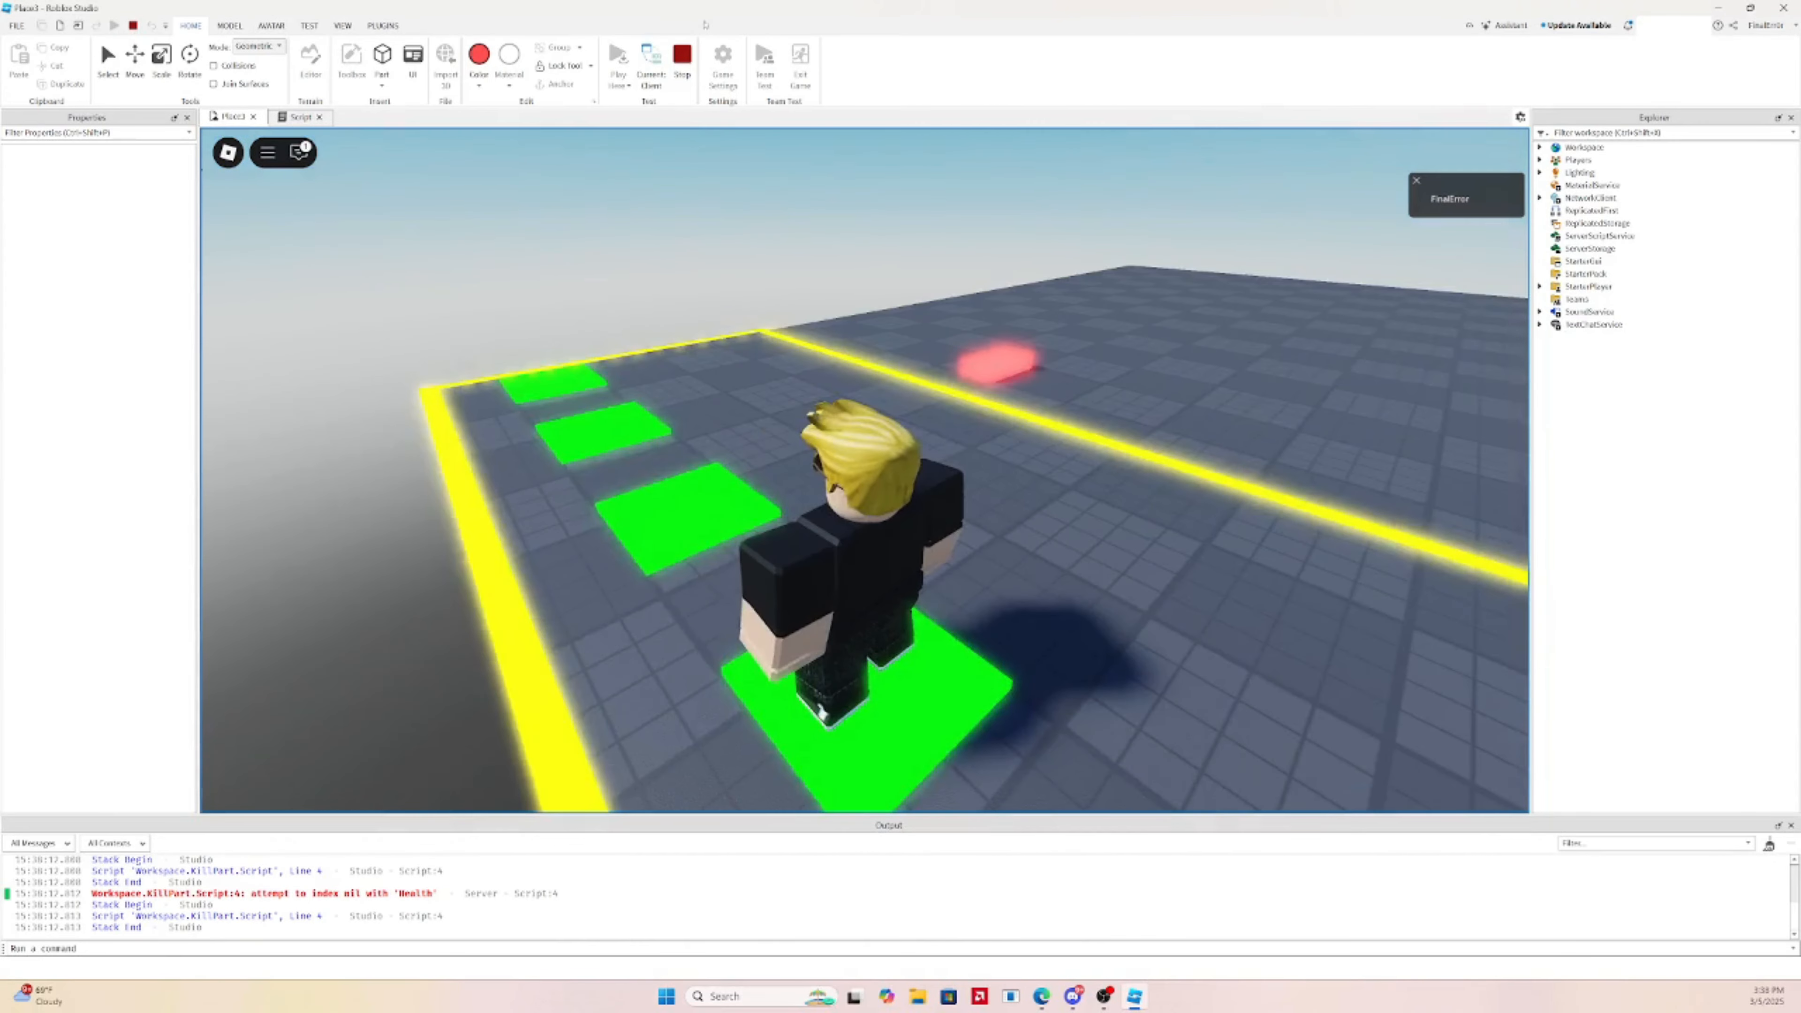
{"action": "left_click", "coordinate": [682, 58]}
{"action": "left_click", "coordinate": [301, 116]}
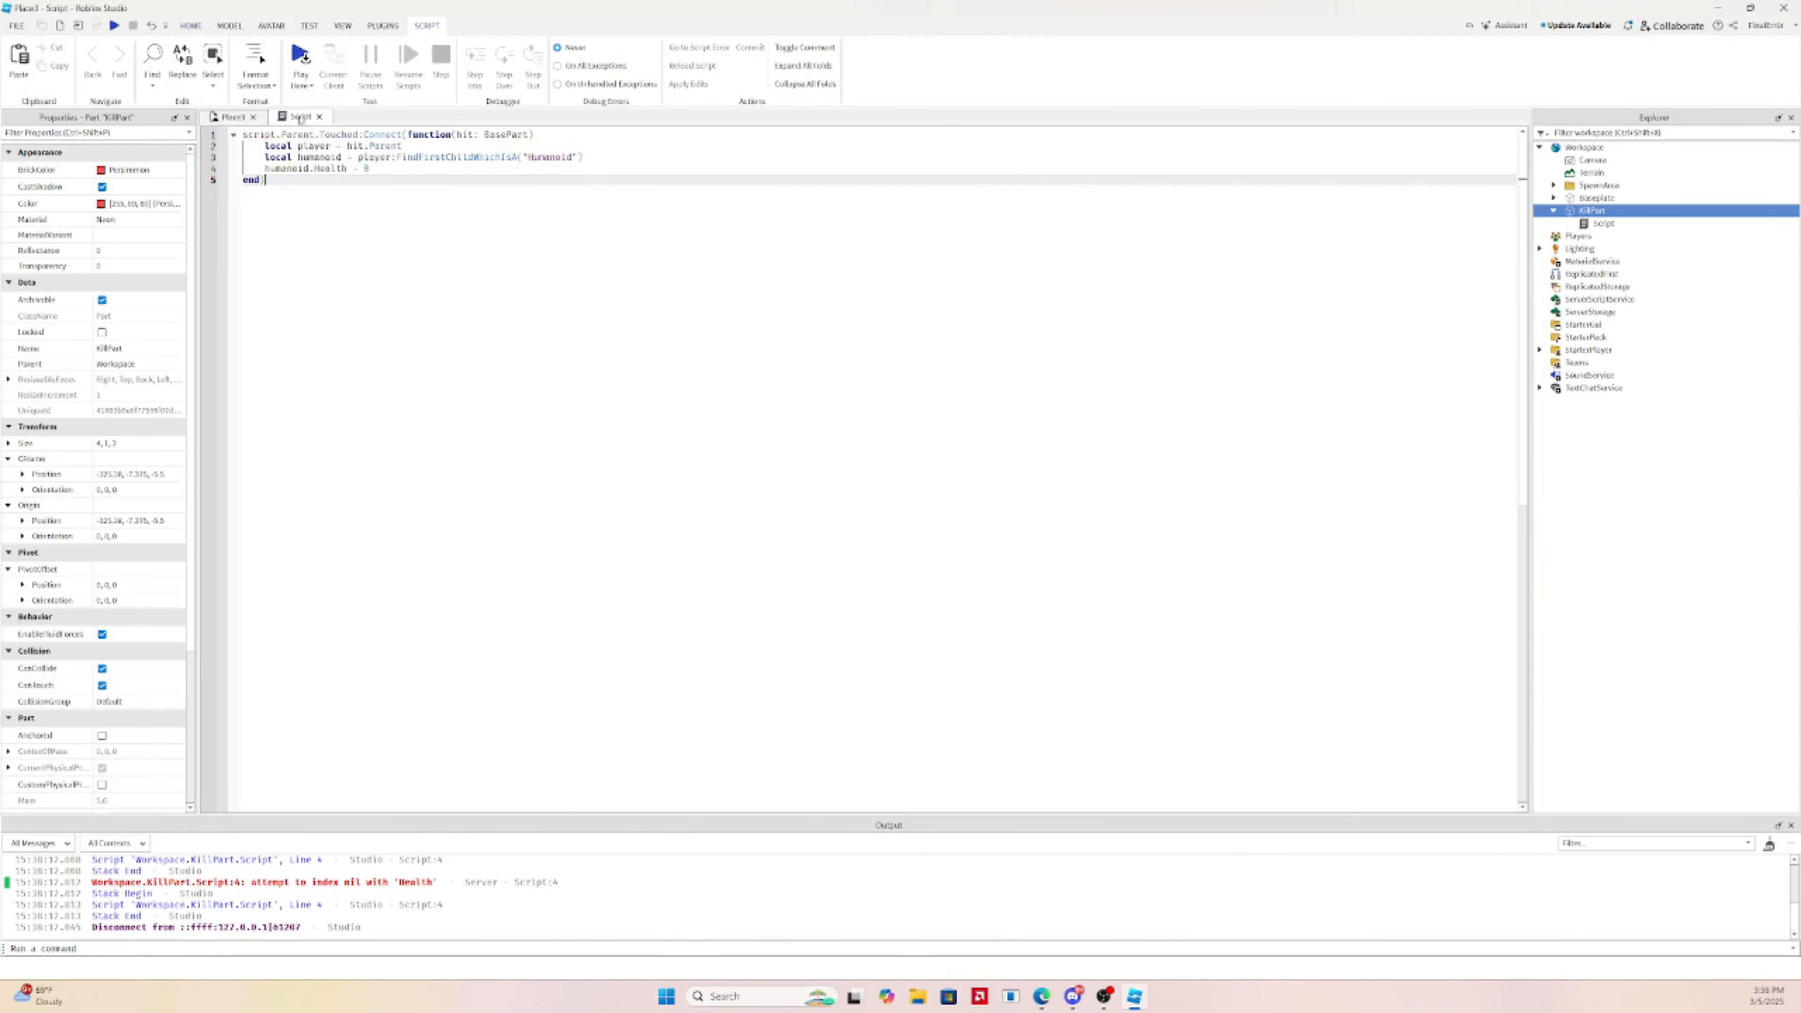
{"action": "left_click", "coordinate": [234, 117]}
{"action": "right_click_drag", "start_coordinate": [583, 277], "coordinate": [595, 263]}
{"action": "left_click", "coordinate": [301, 117]}
{"action": "left_click_drag", "start_coordinate": [292, 168], "coordinate": [370, 168]}
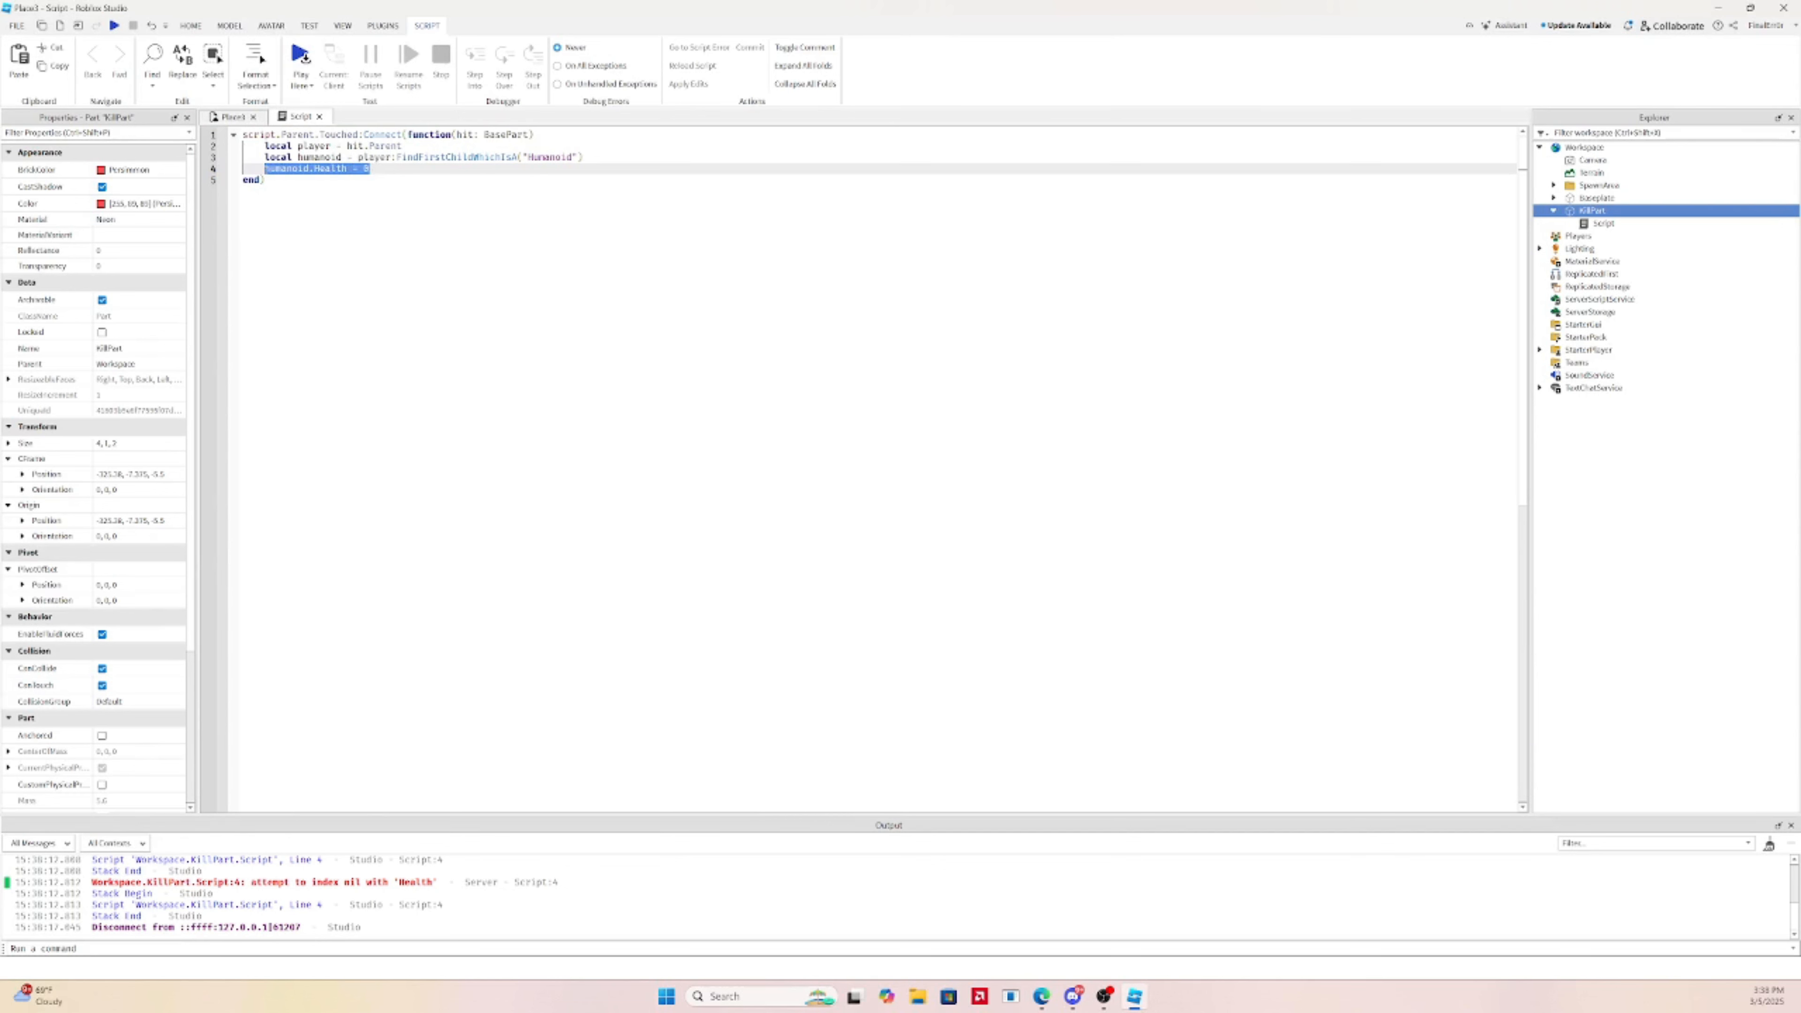
{"action": "right_click", "coordinate": [266, 173]}
{"action": "left_click", "coordinate": [397, 136]}
{"action": "left_click", "coordinate": [391, 161]}
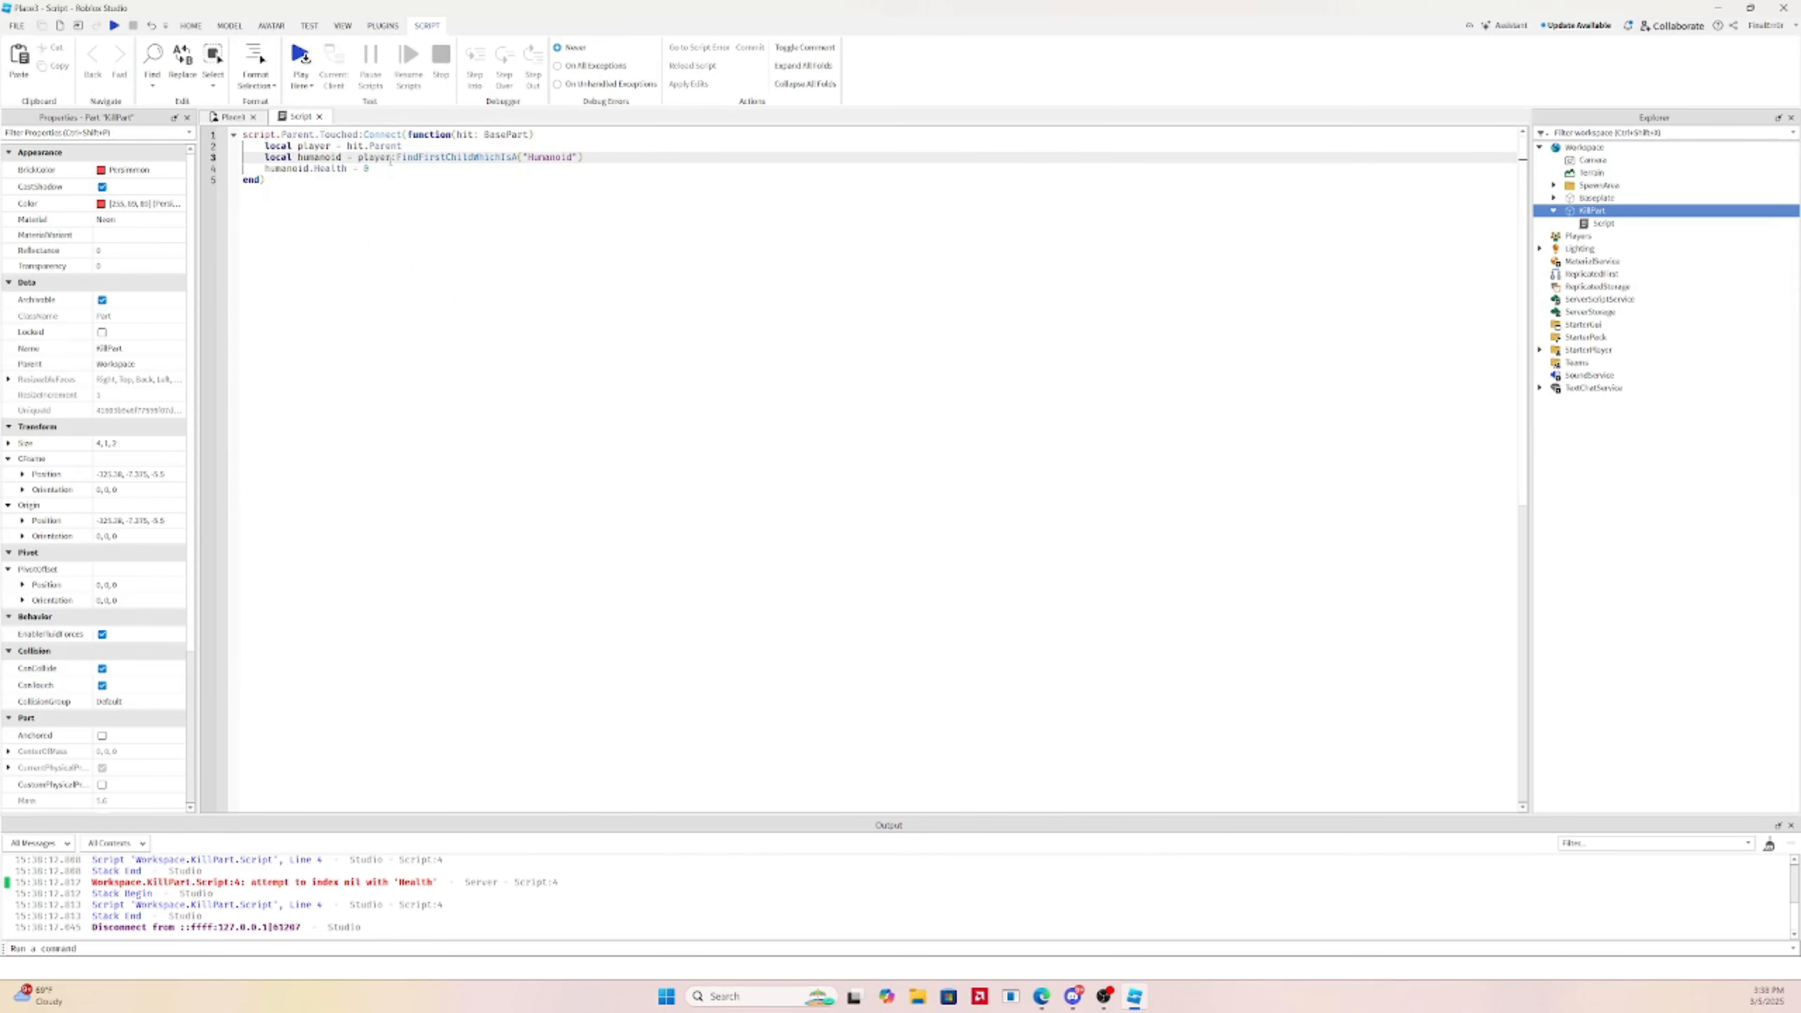
{"action": "left_click", "coordinate": [399, 173]}
{"action": "left_click", "coordinate": [215, 116]}
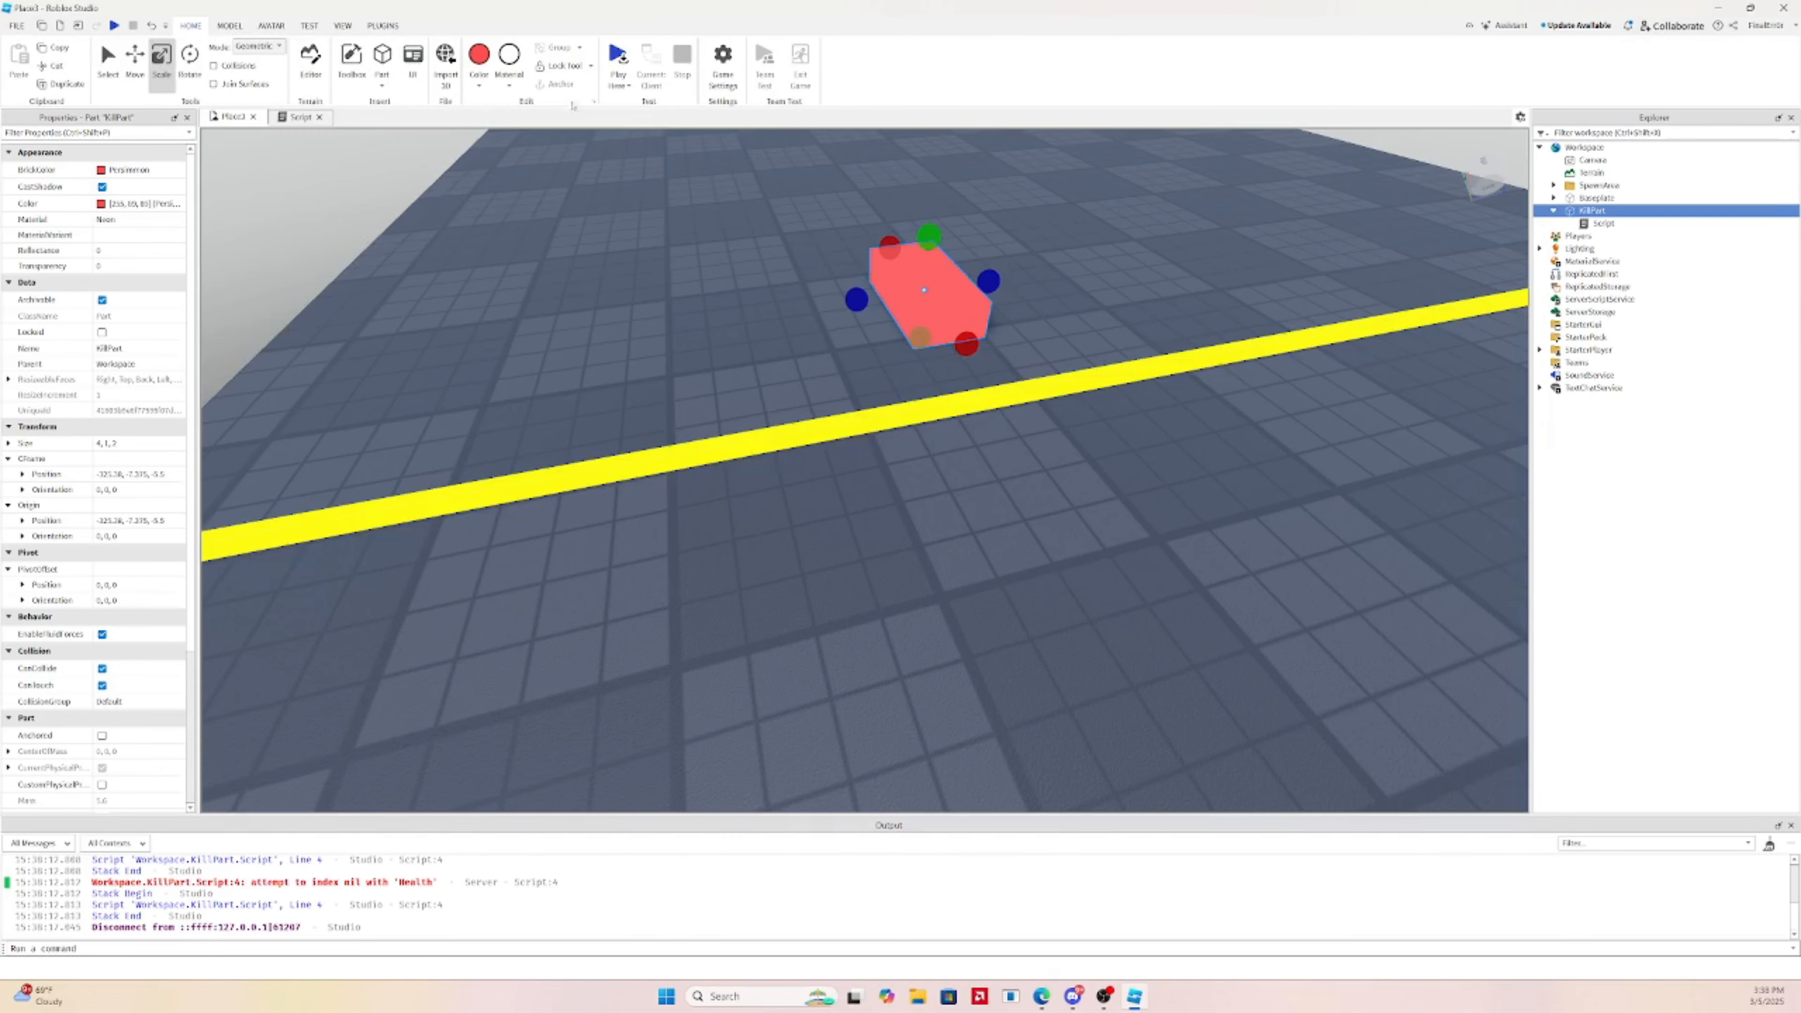
Rotate the KillPart 90 degrees around the vertical axis
{"action": "right_click_drag", "start_coordinate": [1110, 317], "coordinate": [1097, 329]}
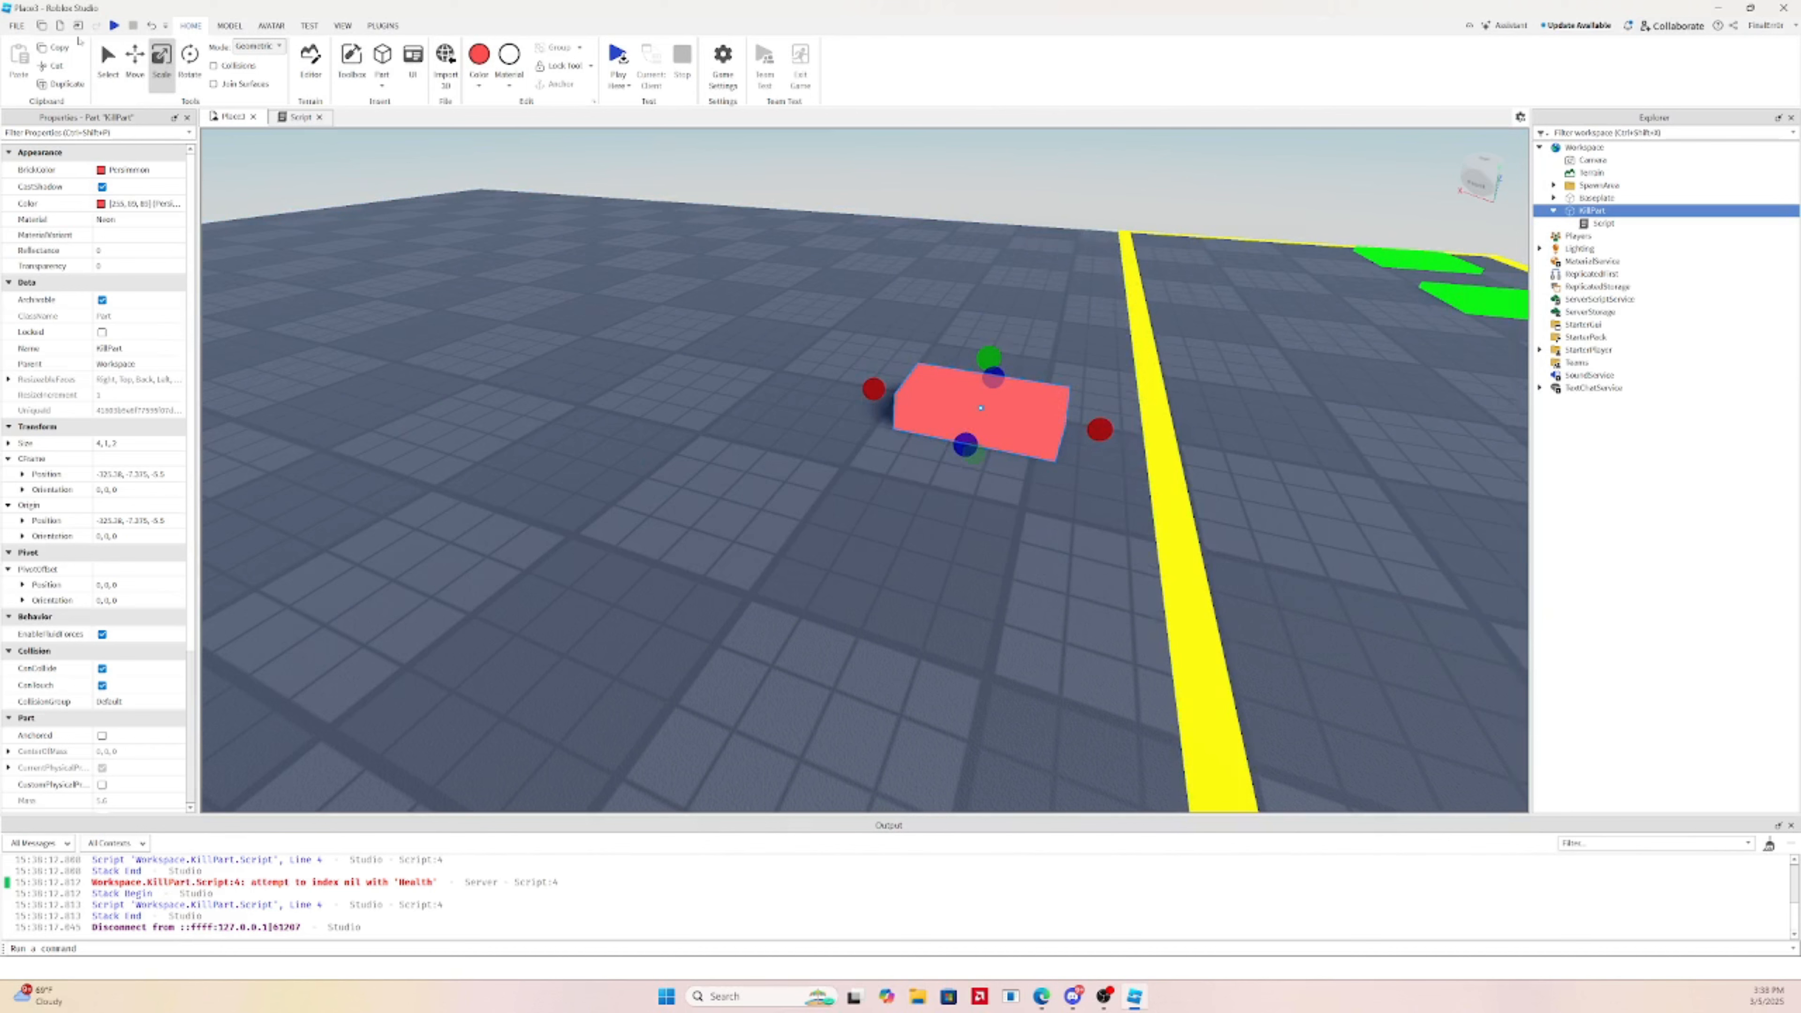
{"action": "left_click", "coordinate": [145, 67]}
{"action": "left_click", "coordinate": [189, 62]}
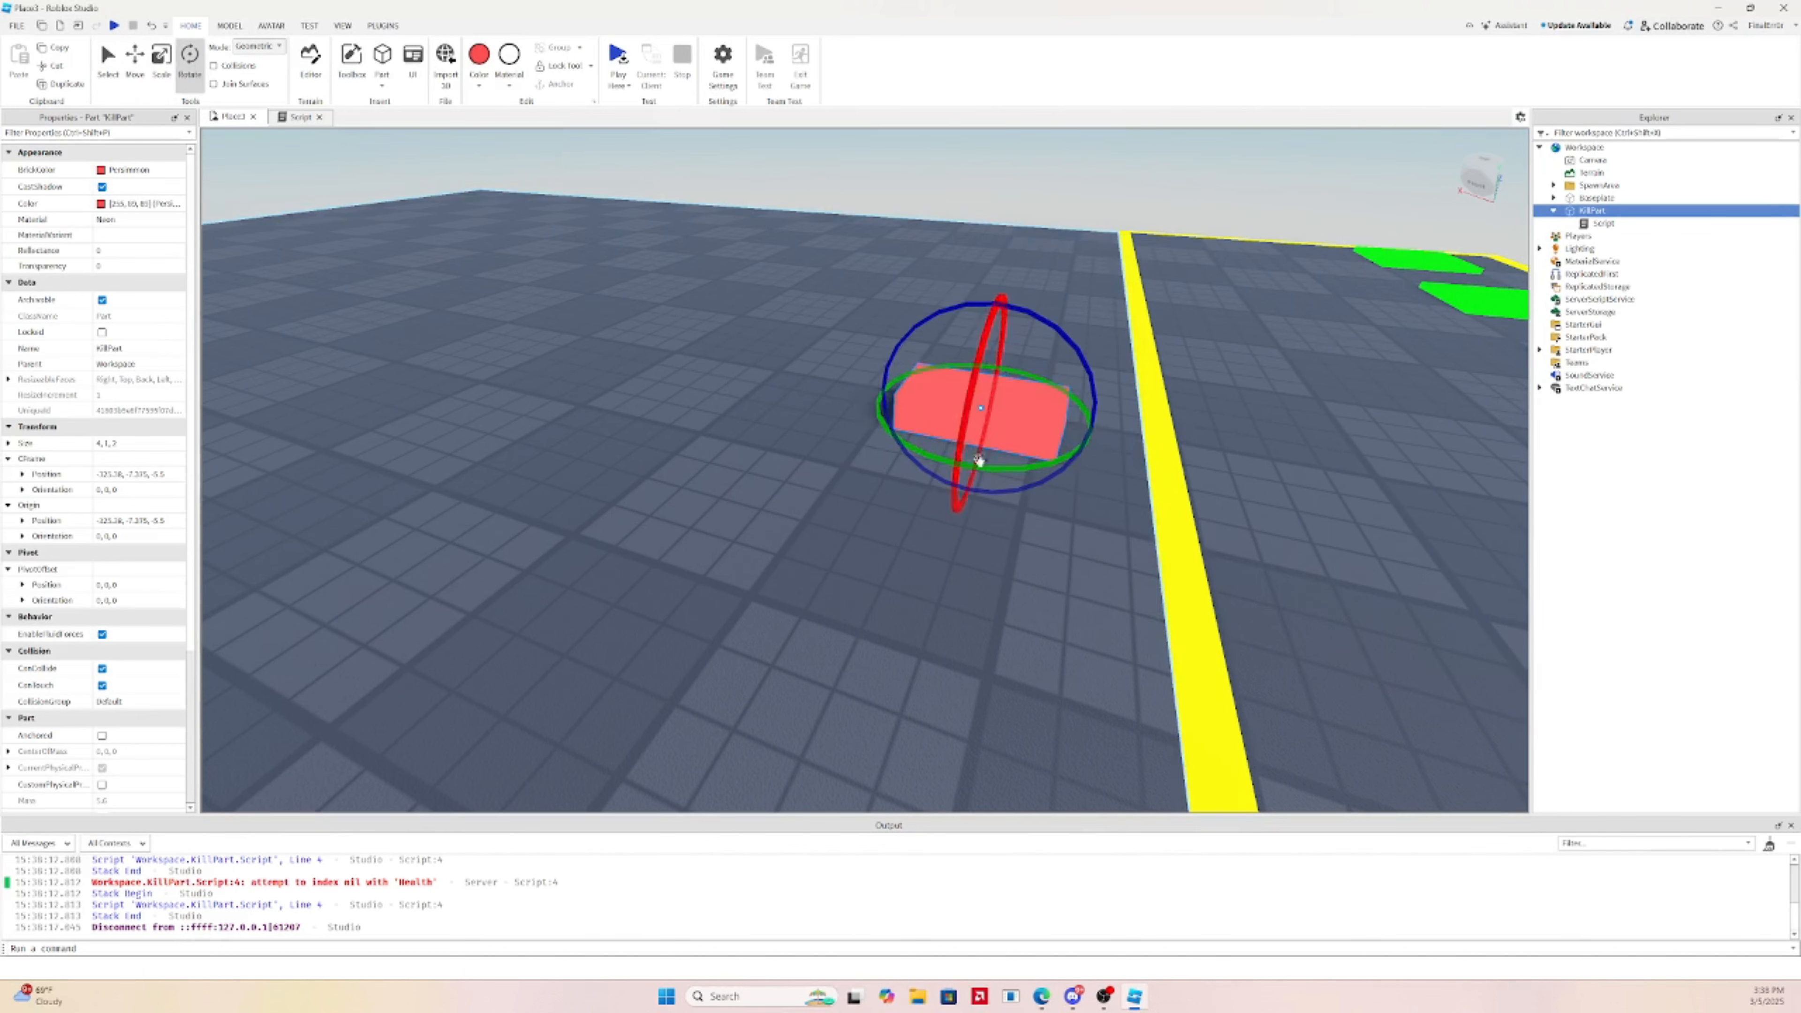
{"action": "left_click_drag", "start_coordinate": [978, 460], "coordinate": [1089, 413]}
Flatten the KillPart to 0.5 studs thick
{"action": "right_click_drag", "start_coordinate": [1076, 373], "coordinate": [1076, 374]}
{"action": "left_click", "coordinate": [133, 72]}
{"action": "right_click_drag", "start_coordinate": [743, 193], "coordinate": [787, 245]}
{"action": "scroll", "coordinate": [788, 245], "scroll_direction": "up", "scroll_amount": 5}
{"action": "left_click", "coordinate": [161, 67]}
{"action": "right_click_drag", "start_coordinate": [896, 353], "coordinate": [897, 319]}
{"action": "scroll", "coordinate": [897, 319], "scroll_direction": "down", "scroll_amount": 5}
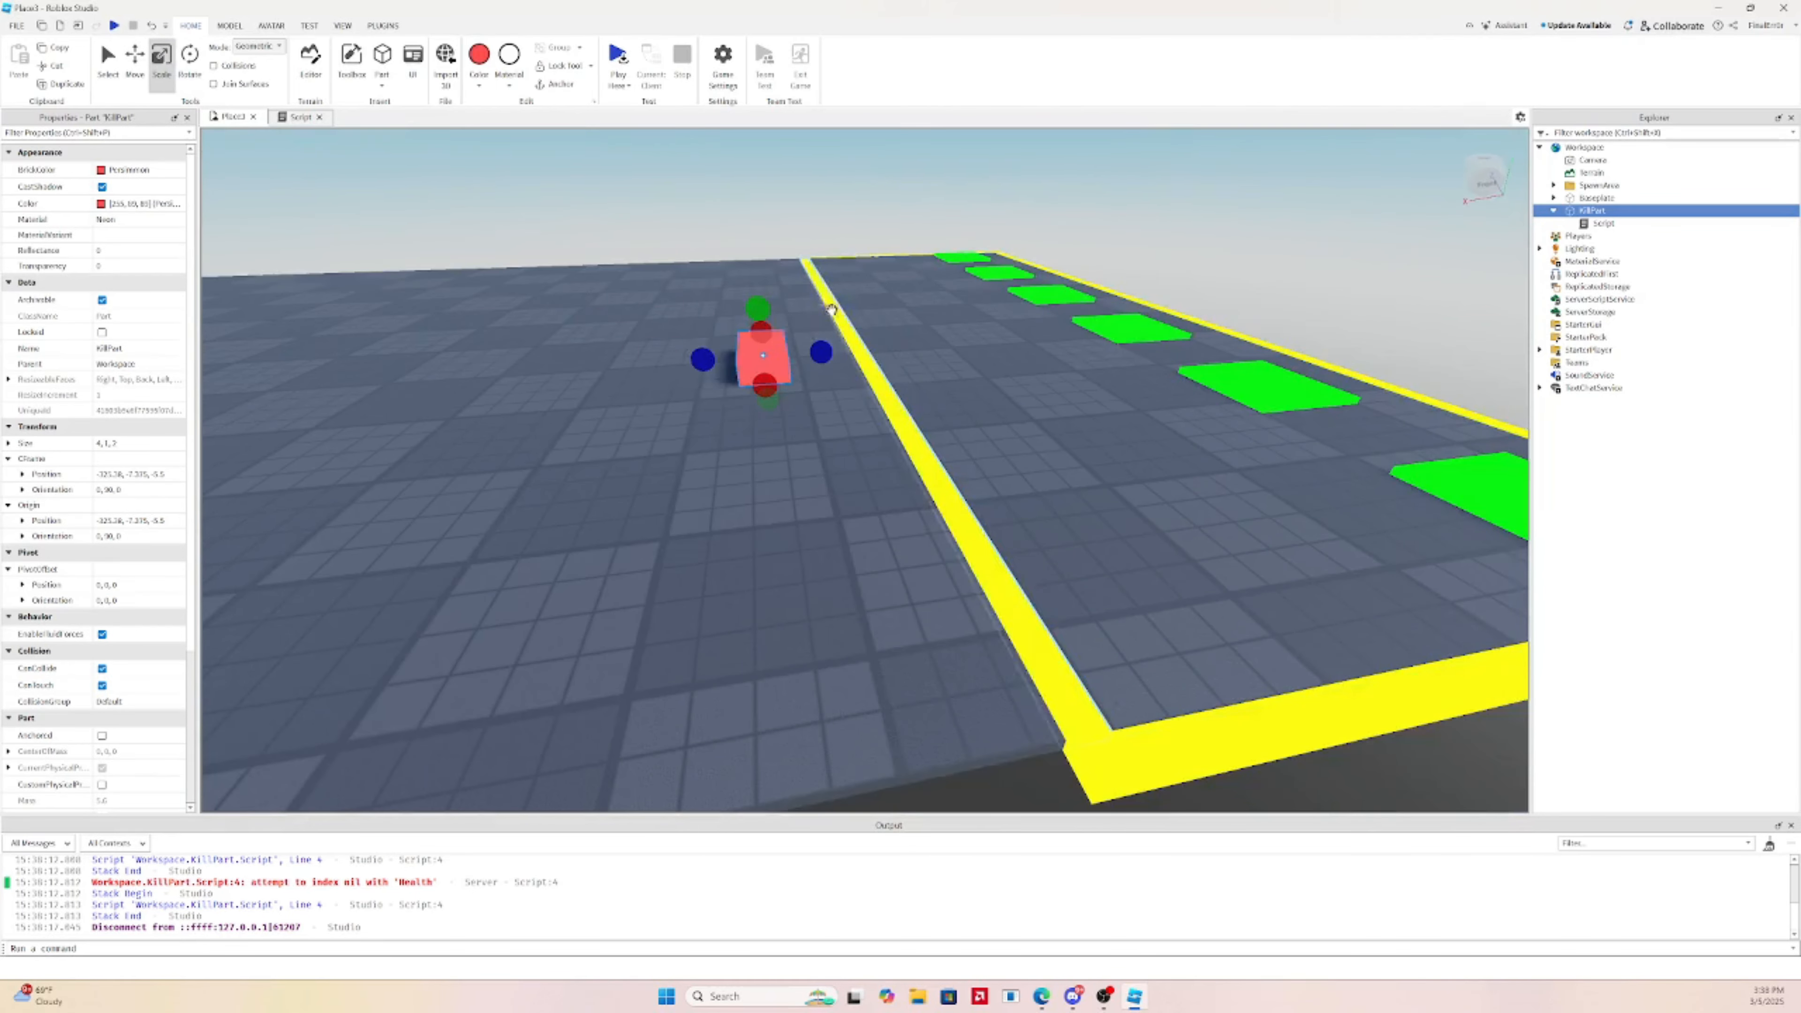
{"action": "left_click_drag", "start_coordinate": [761, 308], "coordinate": [759, 321]}
Slide the KillPart along Z toward the yellow border
{"action": "right_click_drag", "start_coordinate": [964, 352], "coordinate": [968, 354]}
{"action": "left_click", "coordinate": [134, 64]}
{"action": "left_click_drag", "start_coordinate": [823, 402], "coordinate": [960, 424]}
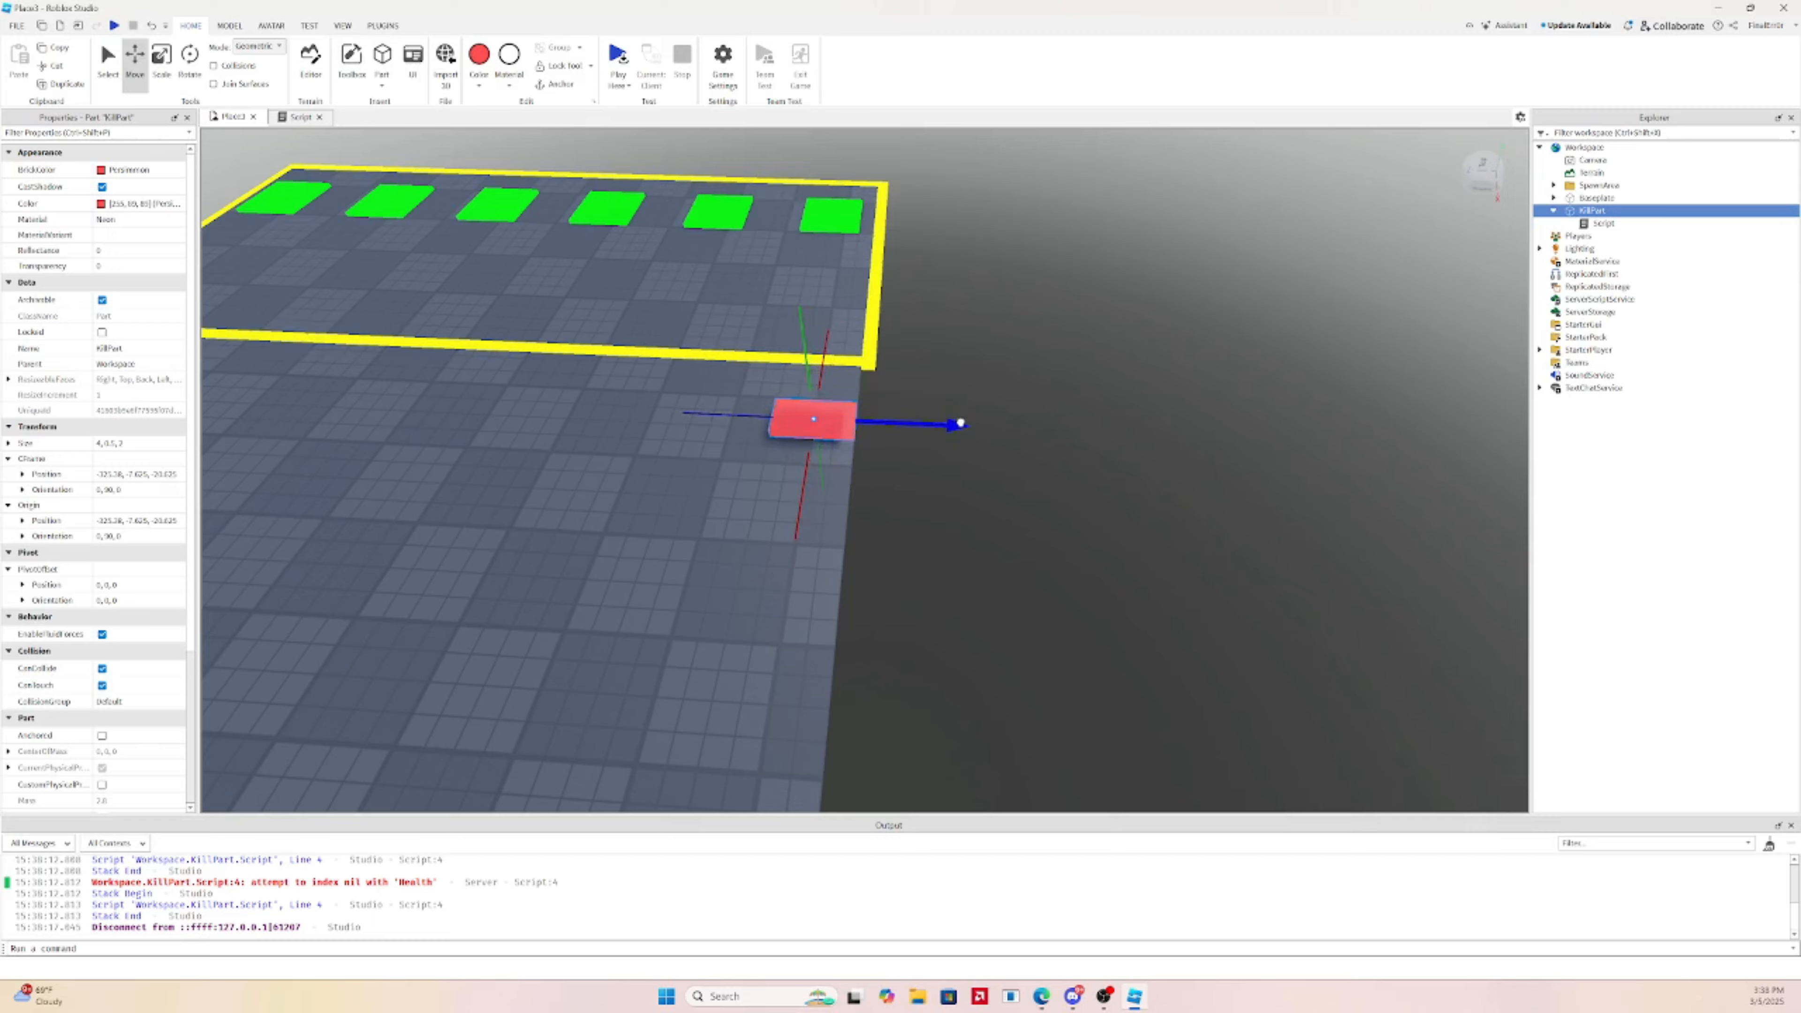
{"action": "right_click_drag", "start_coordinate": [961, 424], "coordinate": [961, 423]}
{"action": "key", "text": "w"}
{"action": "key", "text": "s"}
{"action": "key", "text": "w"}
{"action": "key", "text": "s"}
Resize the KillPart into a small square tile
{"action": "left_click", "coordinate": [164, 79]}
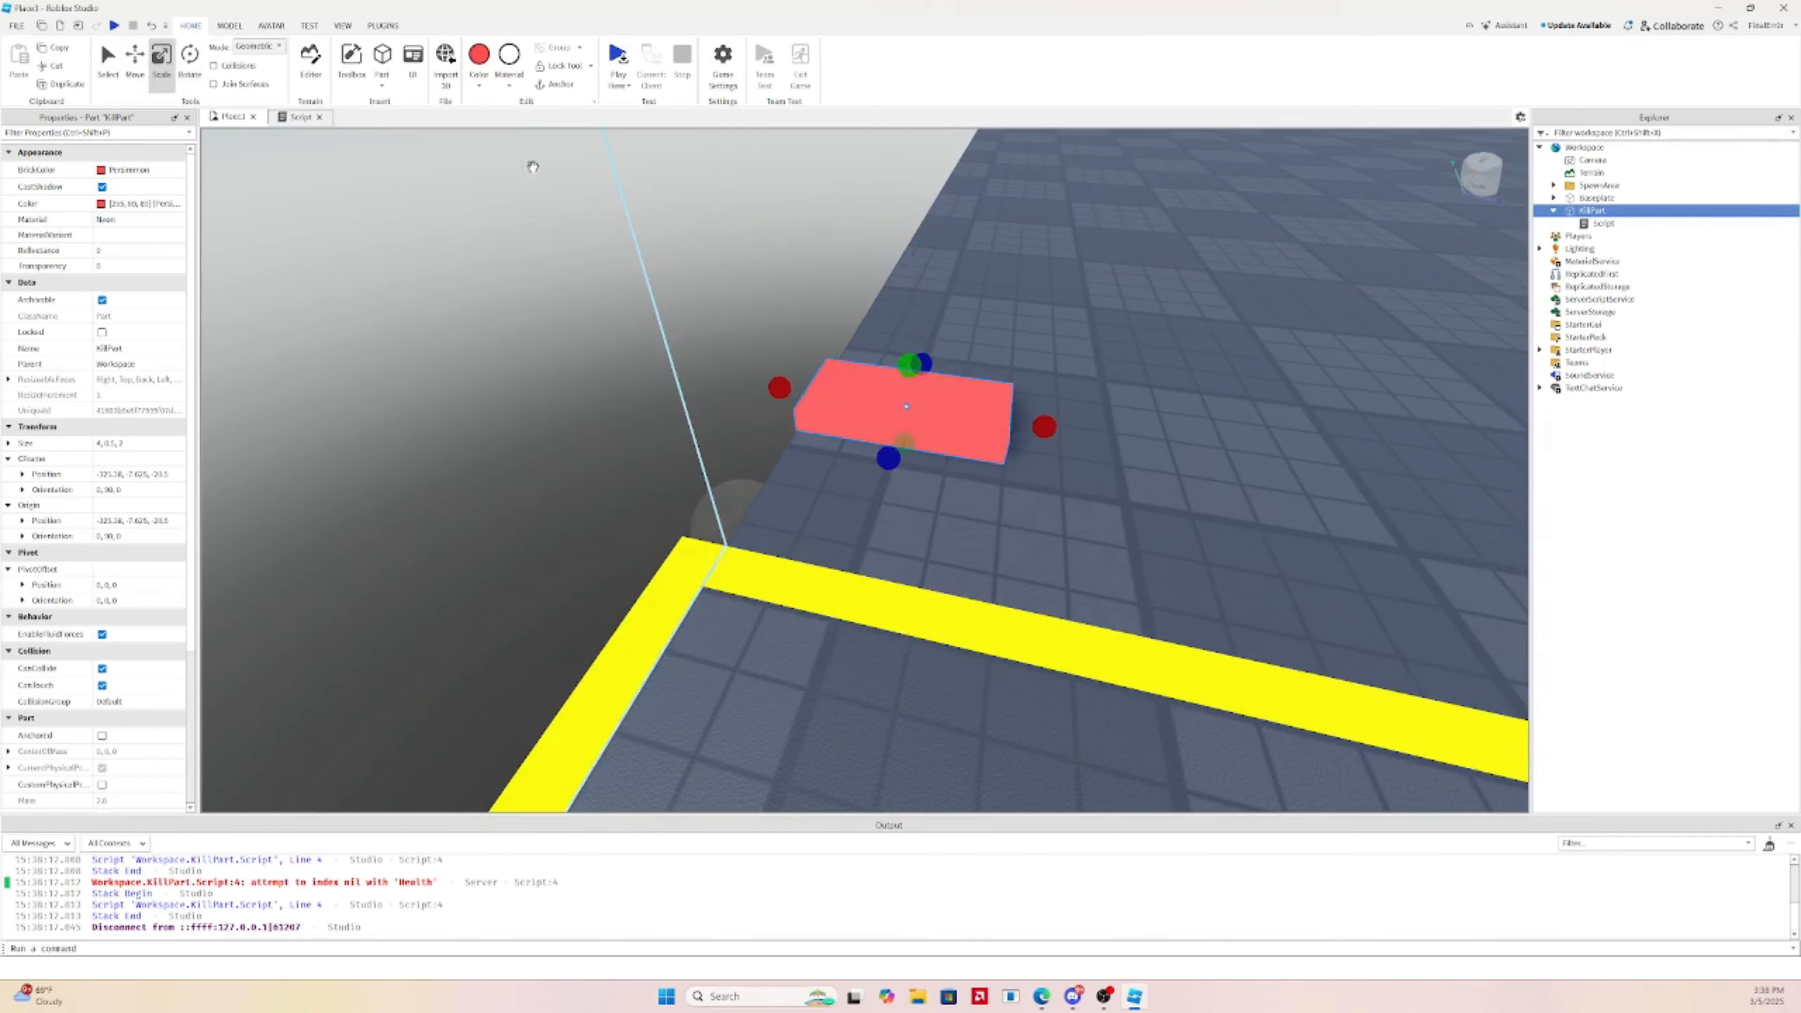
{"action": "right_click_drag", "start_coordinate": [530, 164], "coordinate": [530, 164]}
{"action": "key", "text": "d"}
{"action": "left_click_drag", "start_coordinate": [746, 236], "coordinate": [735, 232]}
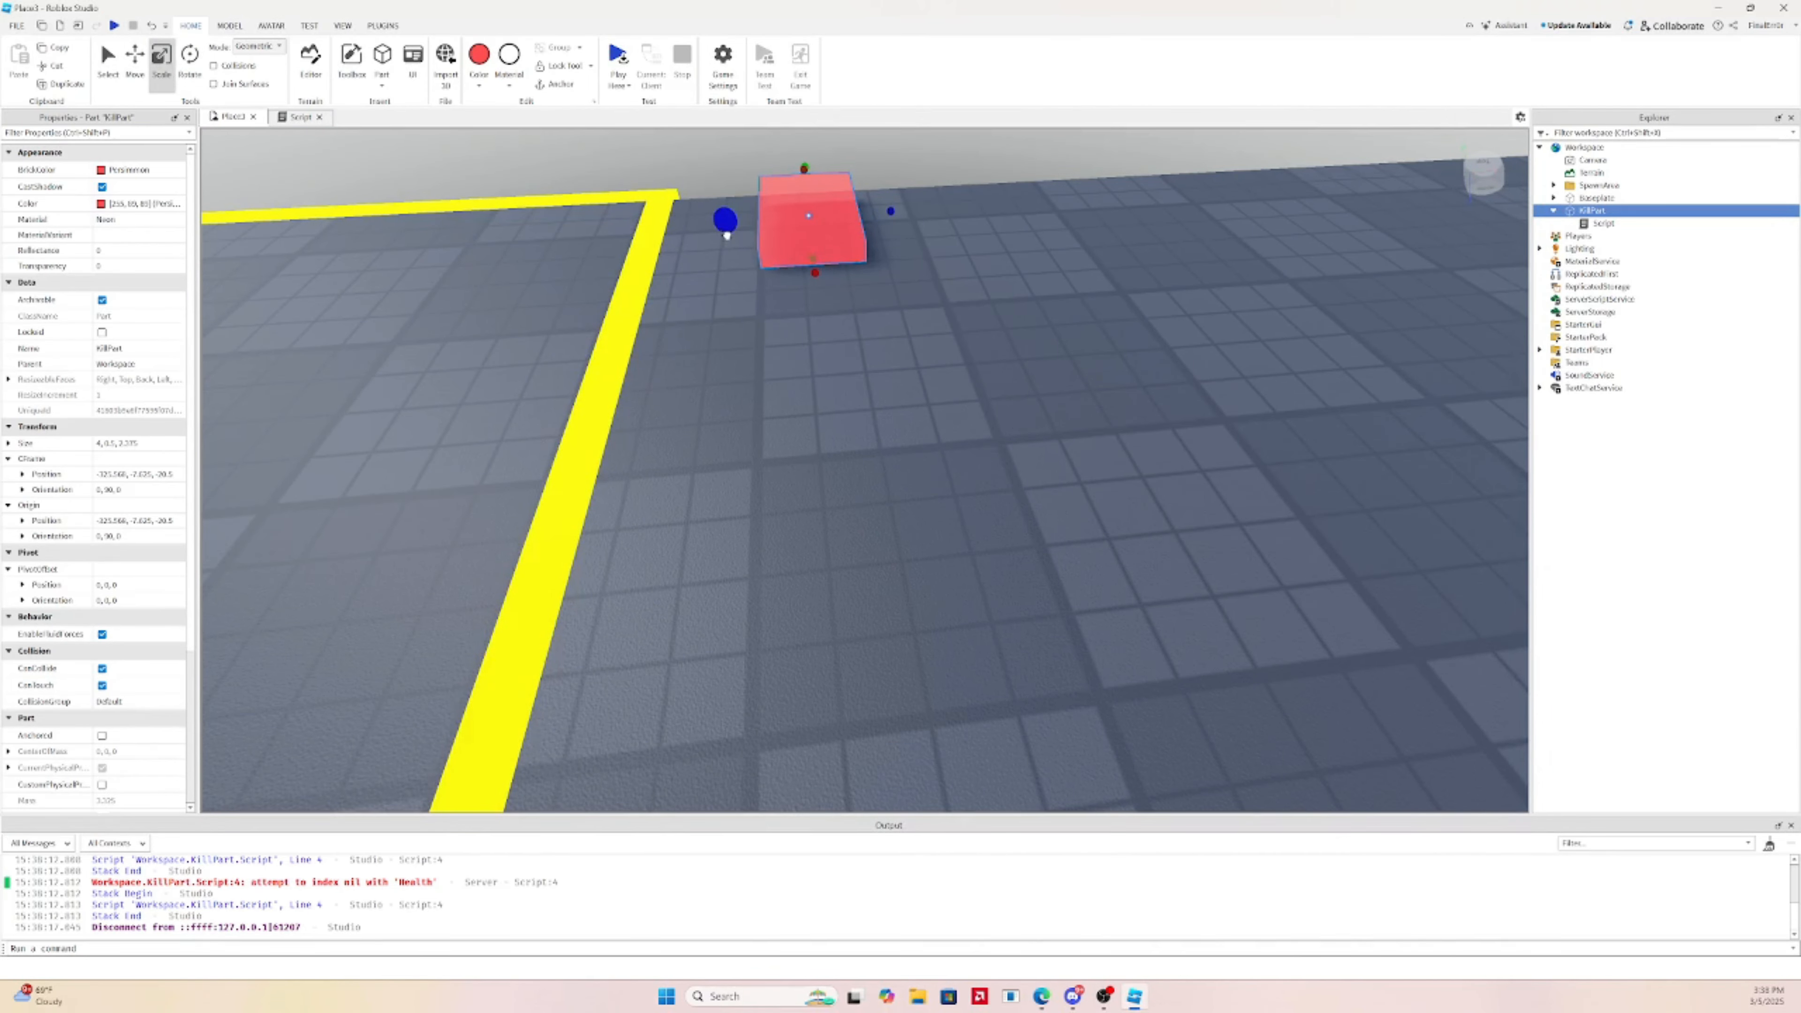
{"action": "left_click_drag", "start_coordinate": [892, 208], "coordinate": [940, 198]}
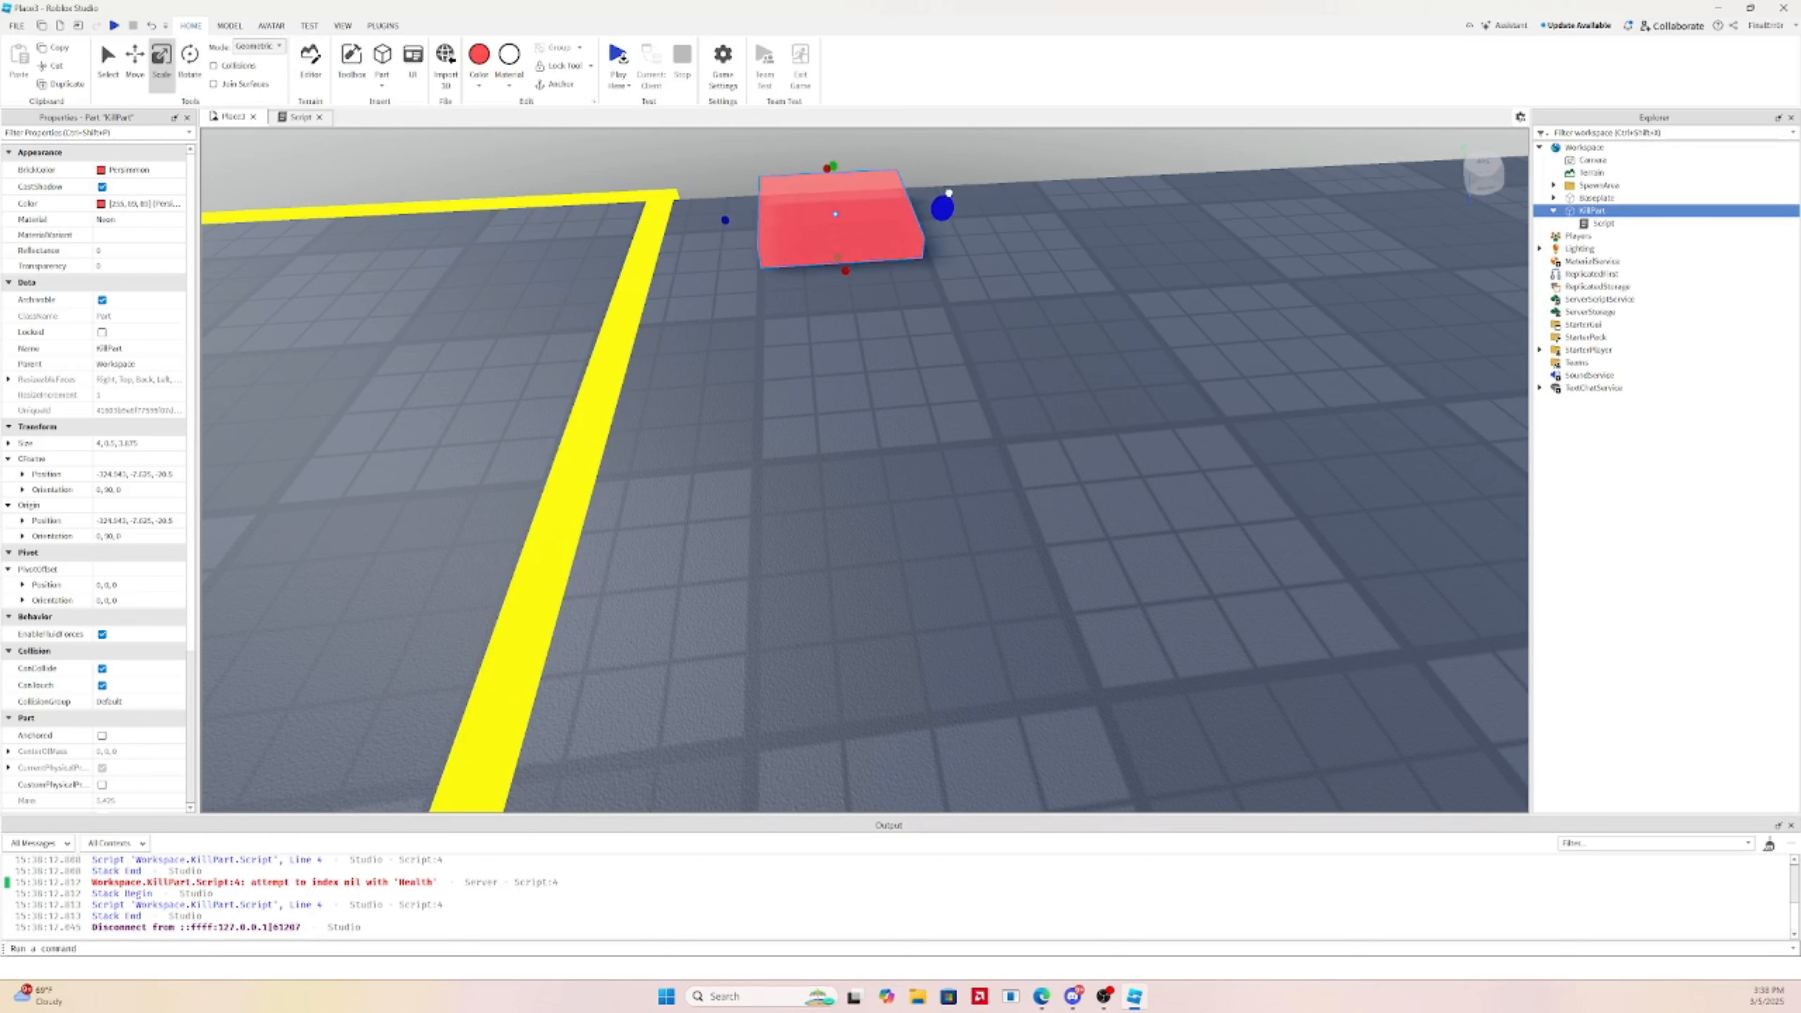
{"action": "left_click_drag", "start_coordinate": [850, 276], "coordinate": [872, 315]}
{"action": "right_click_drag", "start_coordinate": [885, 310], "coordinate": [885, 310]}
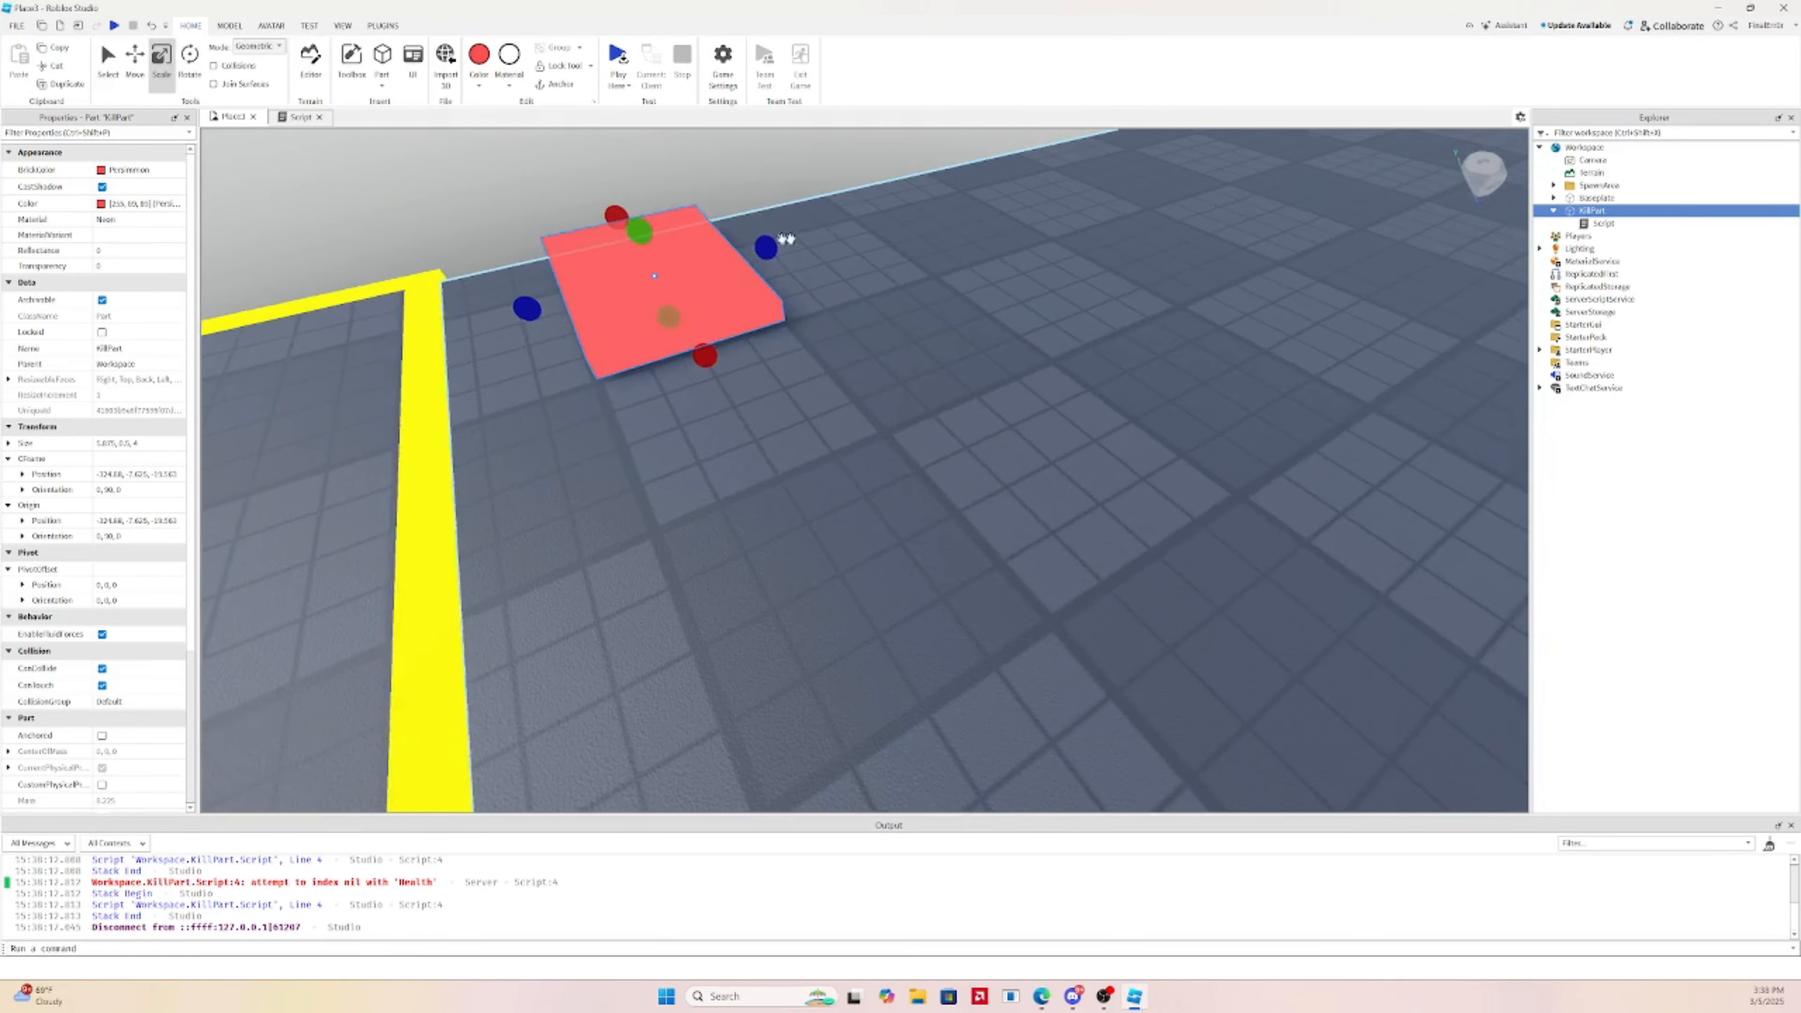
{"action": "left_click_drag", "start_coordinate": [758, 248], "coordinate": [758, 248]}
{"action": "right_click_drag", "start_coordinate": [759, 248], "coordinate": [859, 382]}
{"action": "key", "text": "a"}
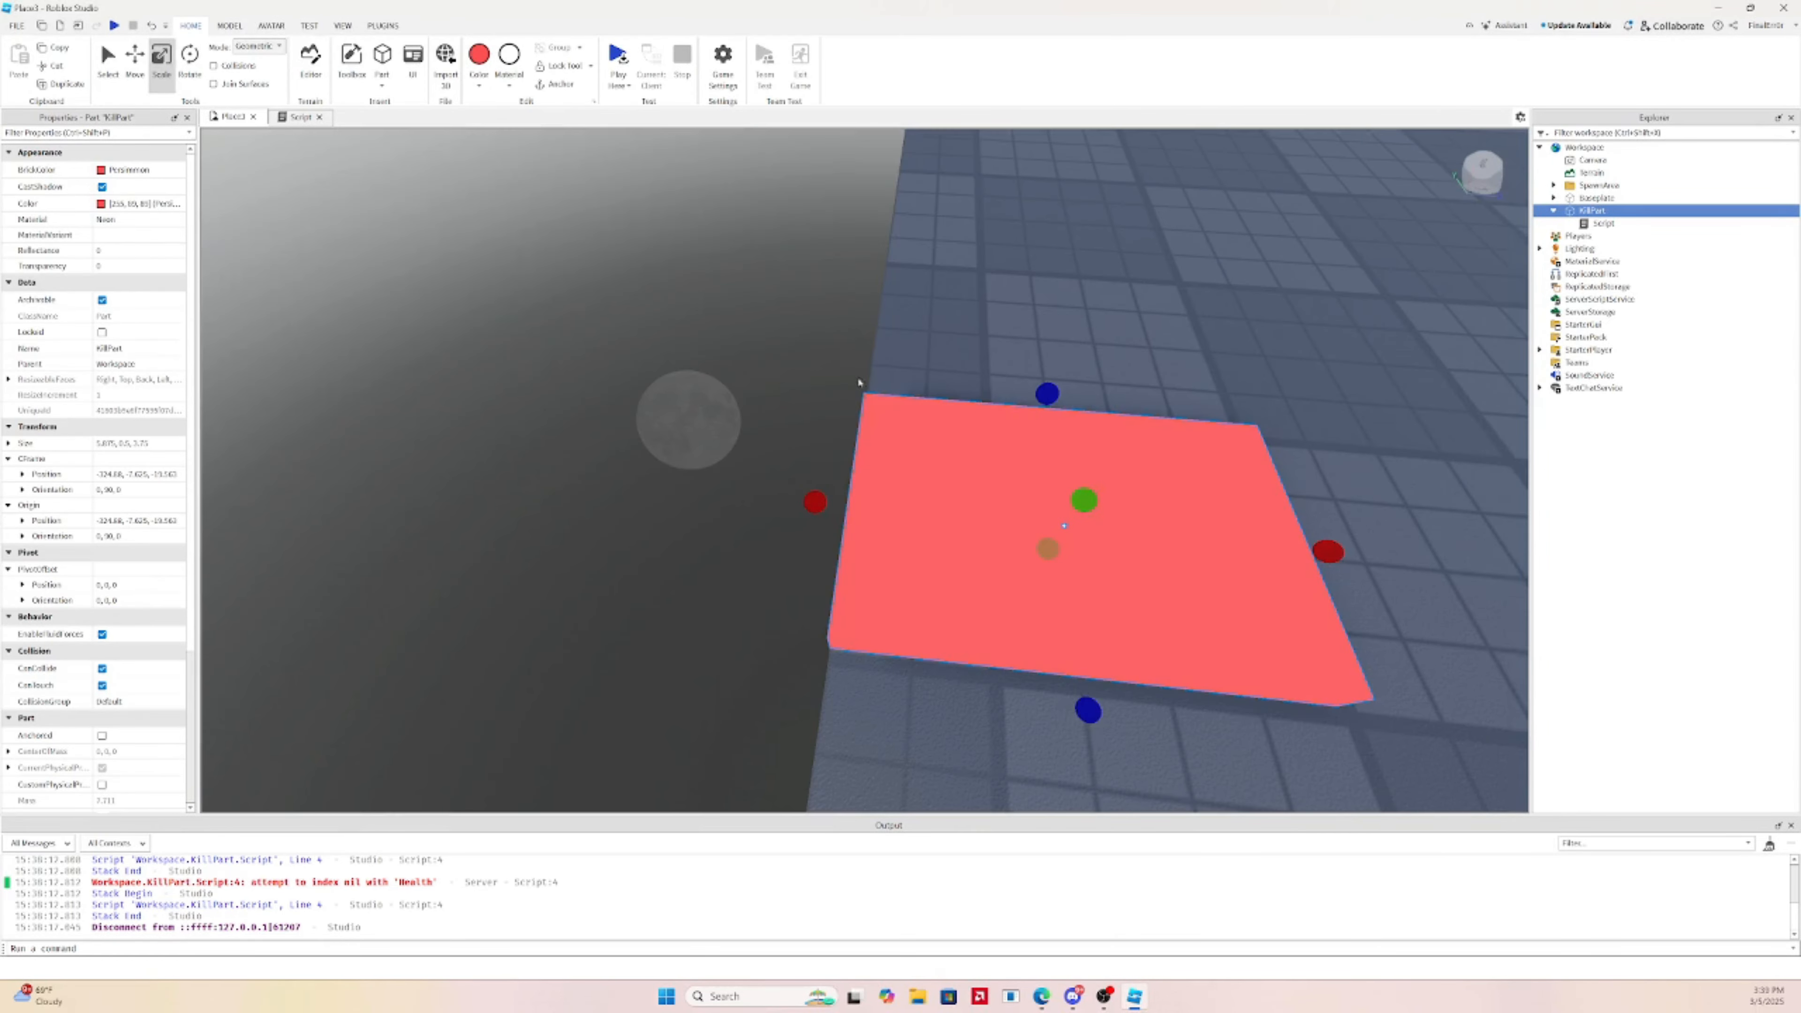
{"action": "left_click_drag", "start_coordinate": [807, 509], "coordinate": [958, 515]}
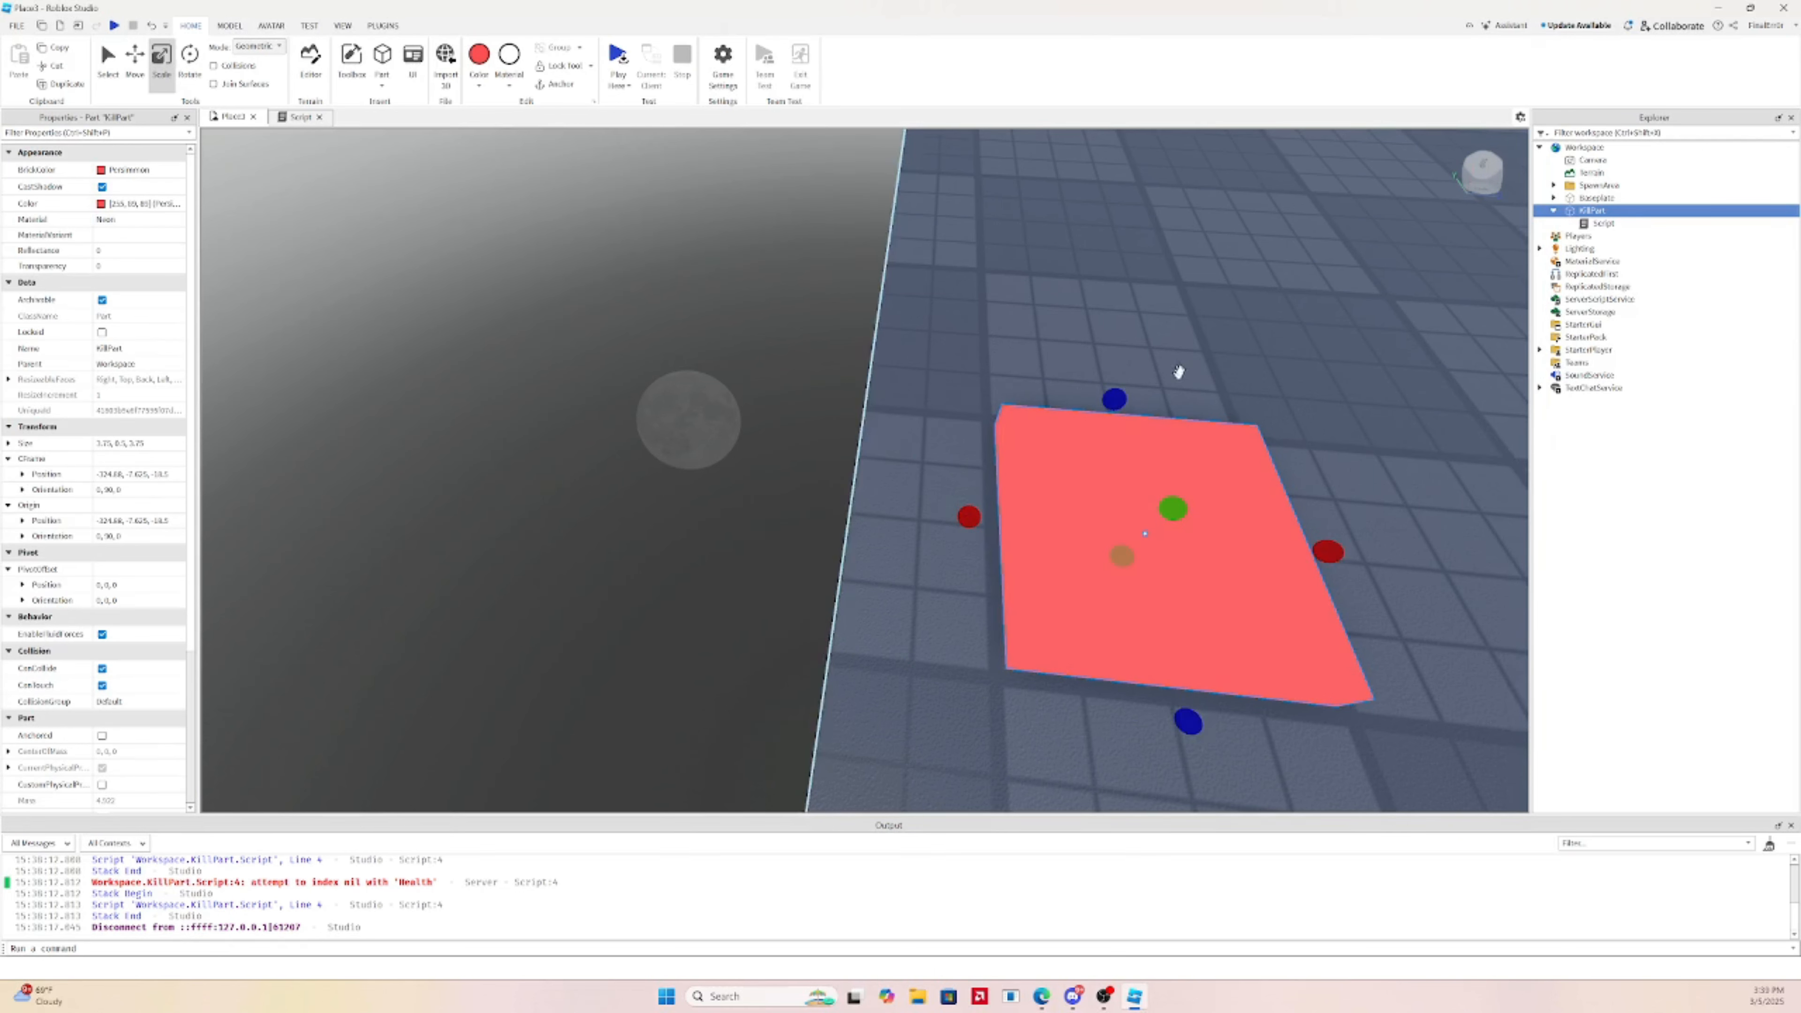
Reselect the KillPart and nudge it along its Z axis
{"action": "left_click", "coordinate": [1178, 372]}
{"action": "left_click", "coordinate": [1051, 510]}
{"action": "scroll", "coordinate": [1286, 391], "scroll_direction": "down", "scroll_amount": 5}
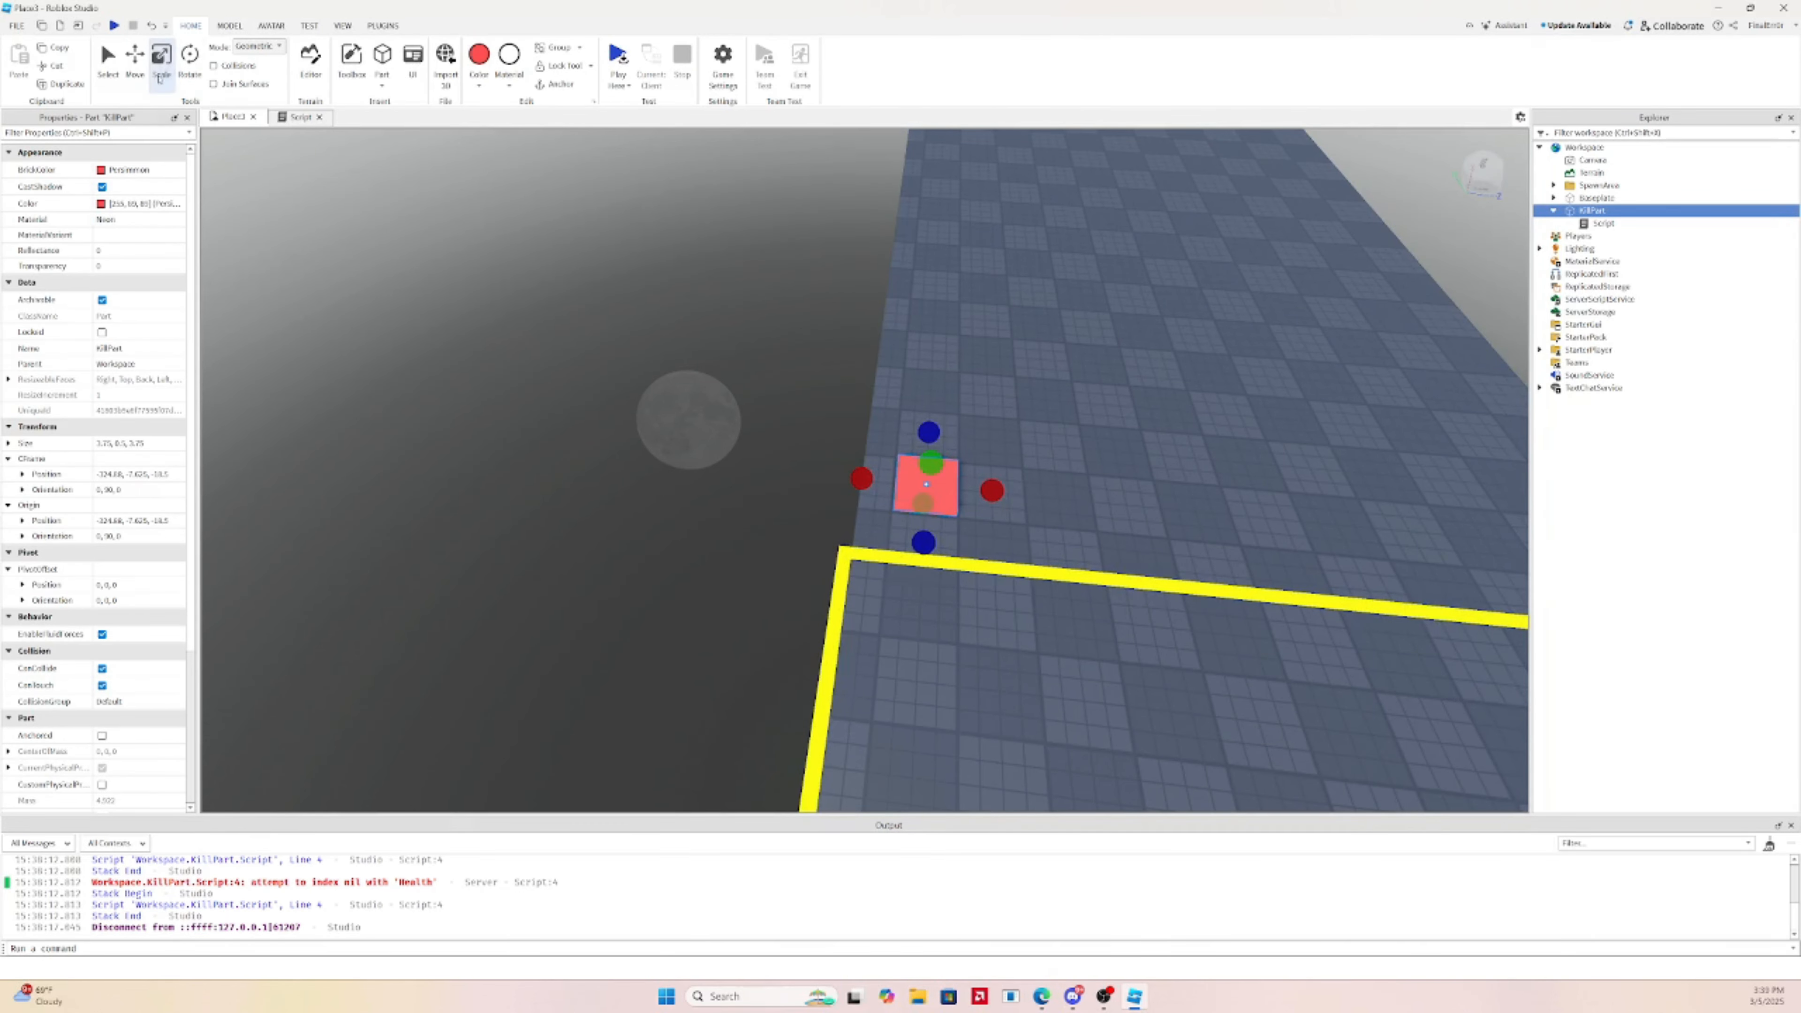
{"action": "left_click", "coordinate": [135, 62]}
{"action": "left_click_drag", "start_coordinate": [1027, 498], "coordinate": [1027, 497]}
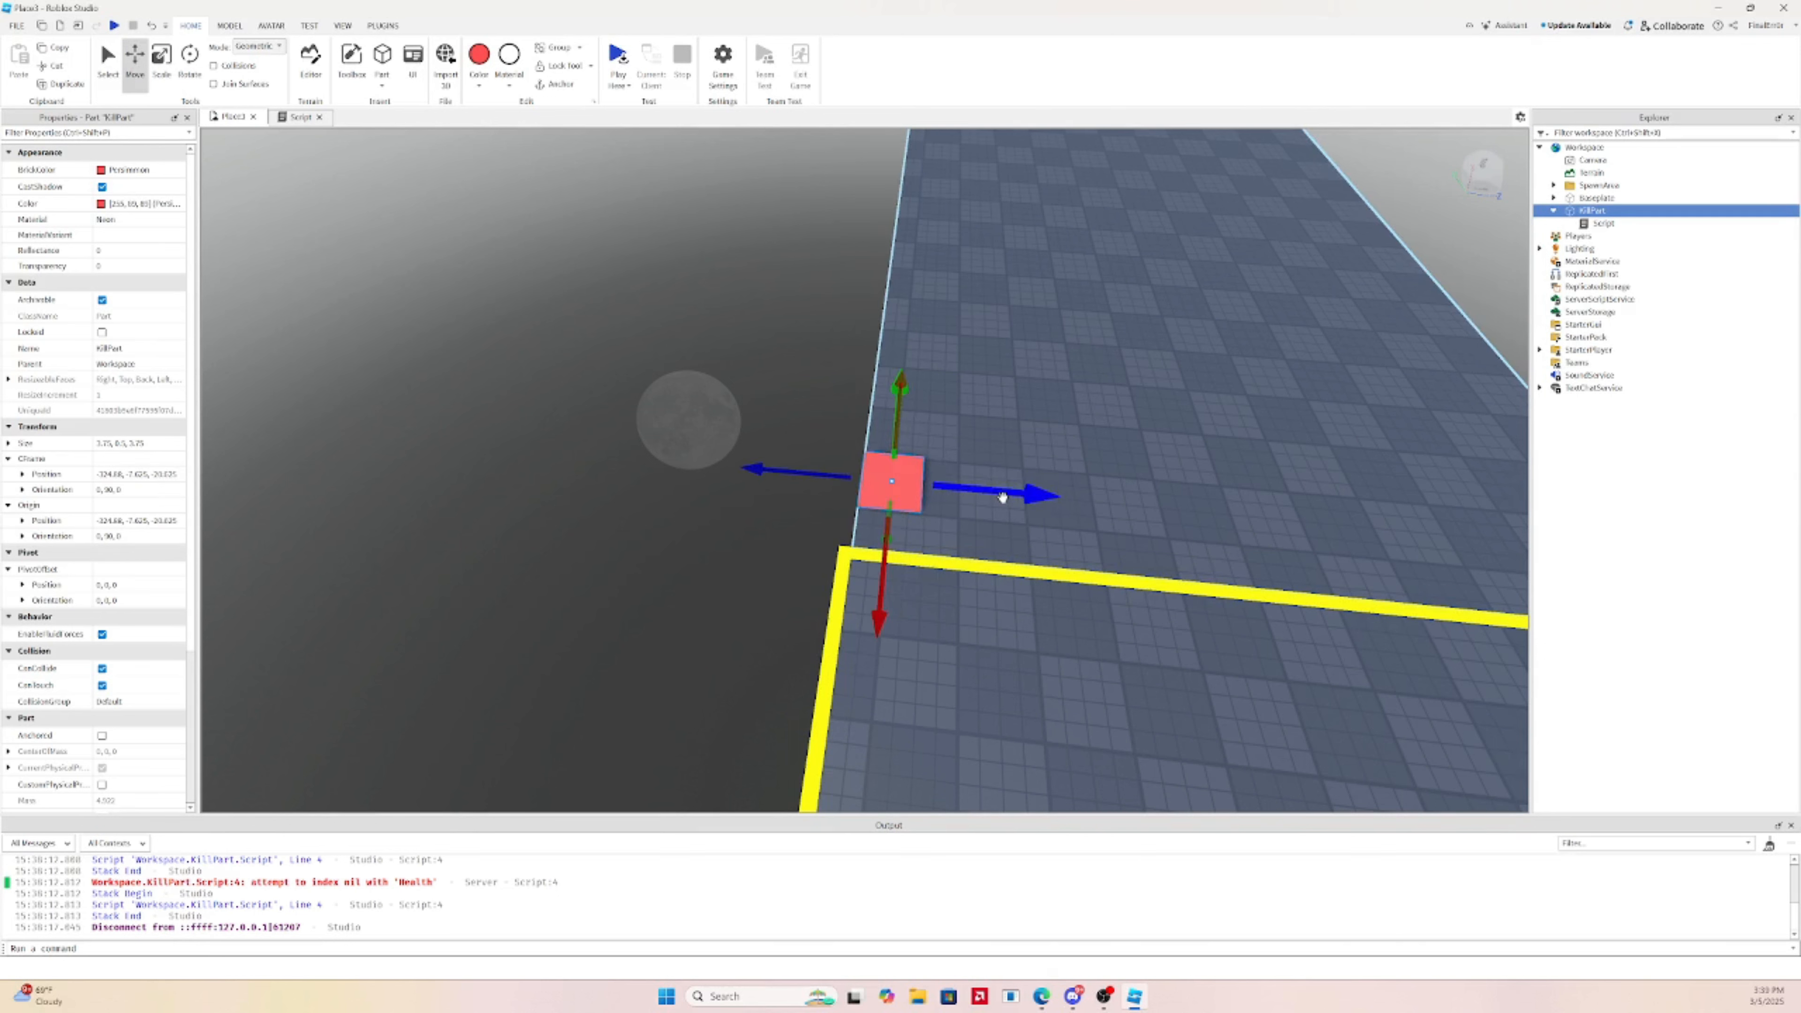
Duplicate the KillPart and move the copy alongside it
{"action": "key", "text": "ctrl+d"}
{"action": "left_click_drag", "start_coordinate": [1002, 498], "coordinate": [1050, 495]}
{"action": "left_click_drag", "start_coordinate": [954, 580], "coordinate": [961, 528]}
Select the KillPart copy and nudge it along its X axis
{"action": "right_click_drag", "start_coordinate": [960, 527], "coordinate": [981, 487]}
{"action": "key", "text": "d"}
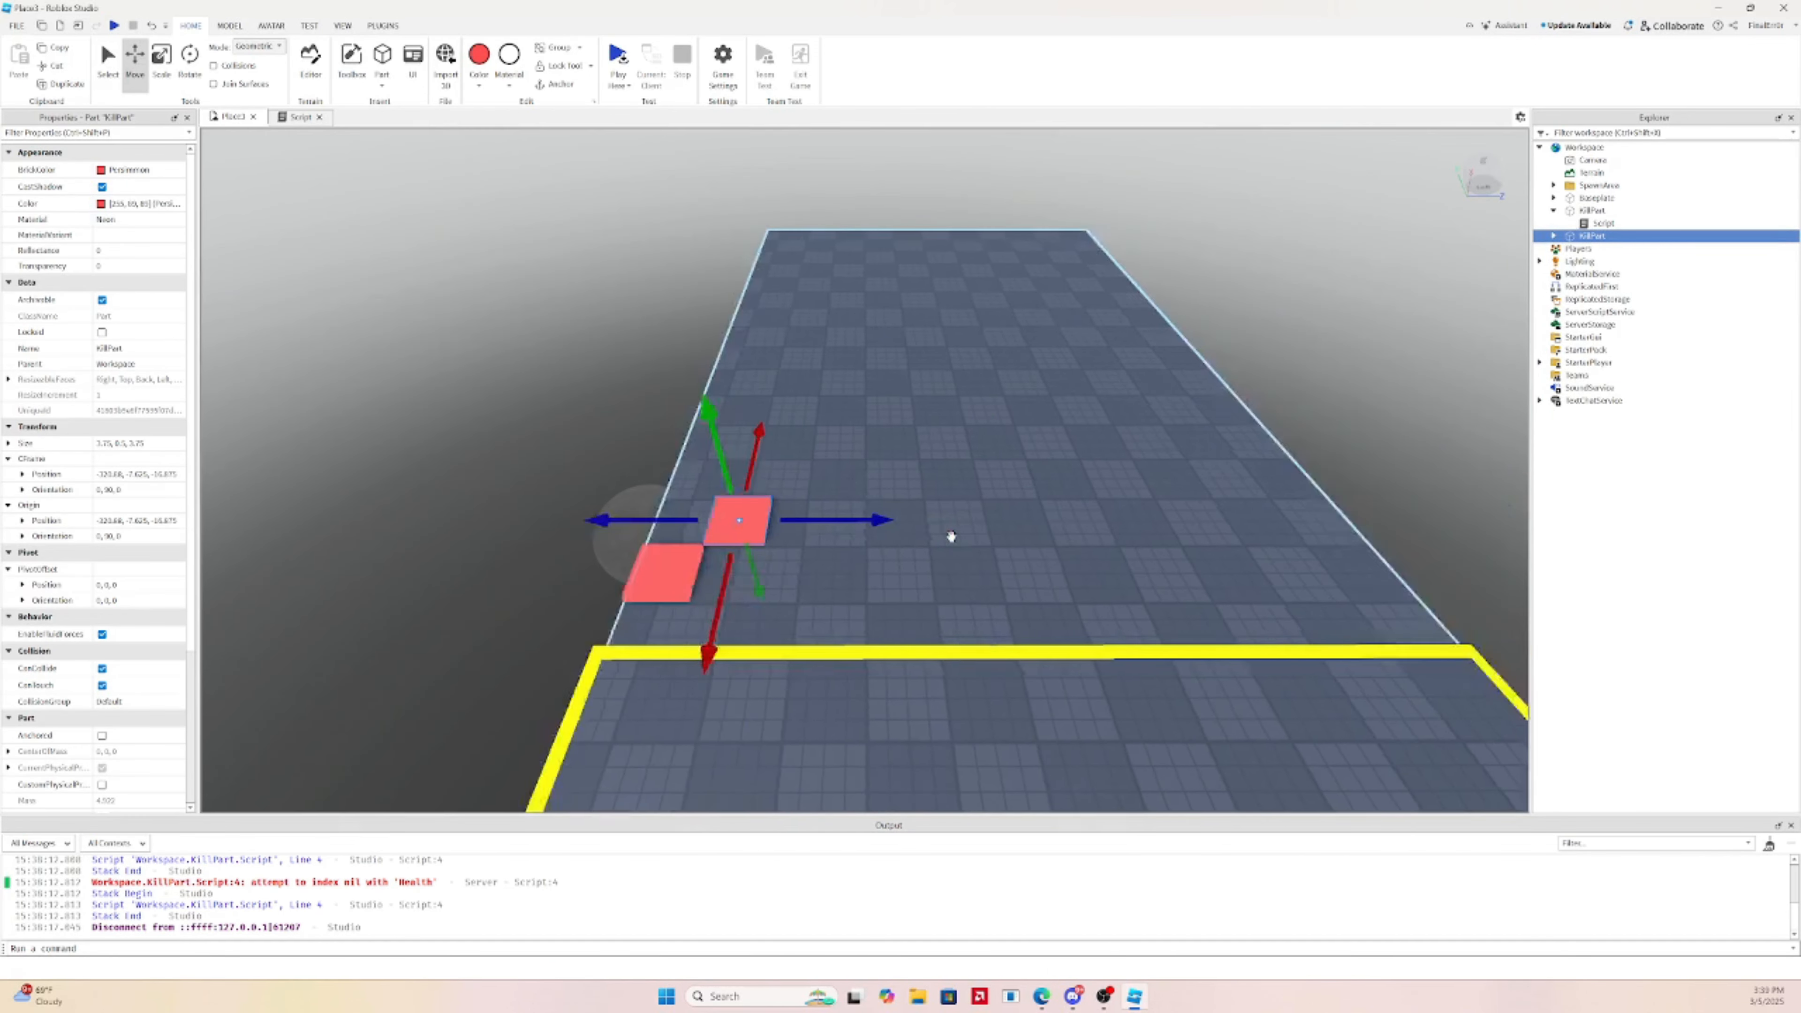
{"action": "left_click", "coordinate": [552, 575], "text": "ctrl"}
{"action": "key", "text": "w"}
{"action": "right_click_drag", "start_coordinate": [735, 561], "coordinate": [701, 543]}
{"action": "left_click", "coordinate": [841, 533]}
{"action": "key", "text": "w"}
{"action": "left_click", "coordinate": [700, 543]}
{"action": "key", "text": "a"}
{"action": "key", "text": "a"}
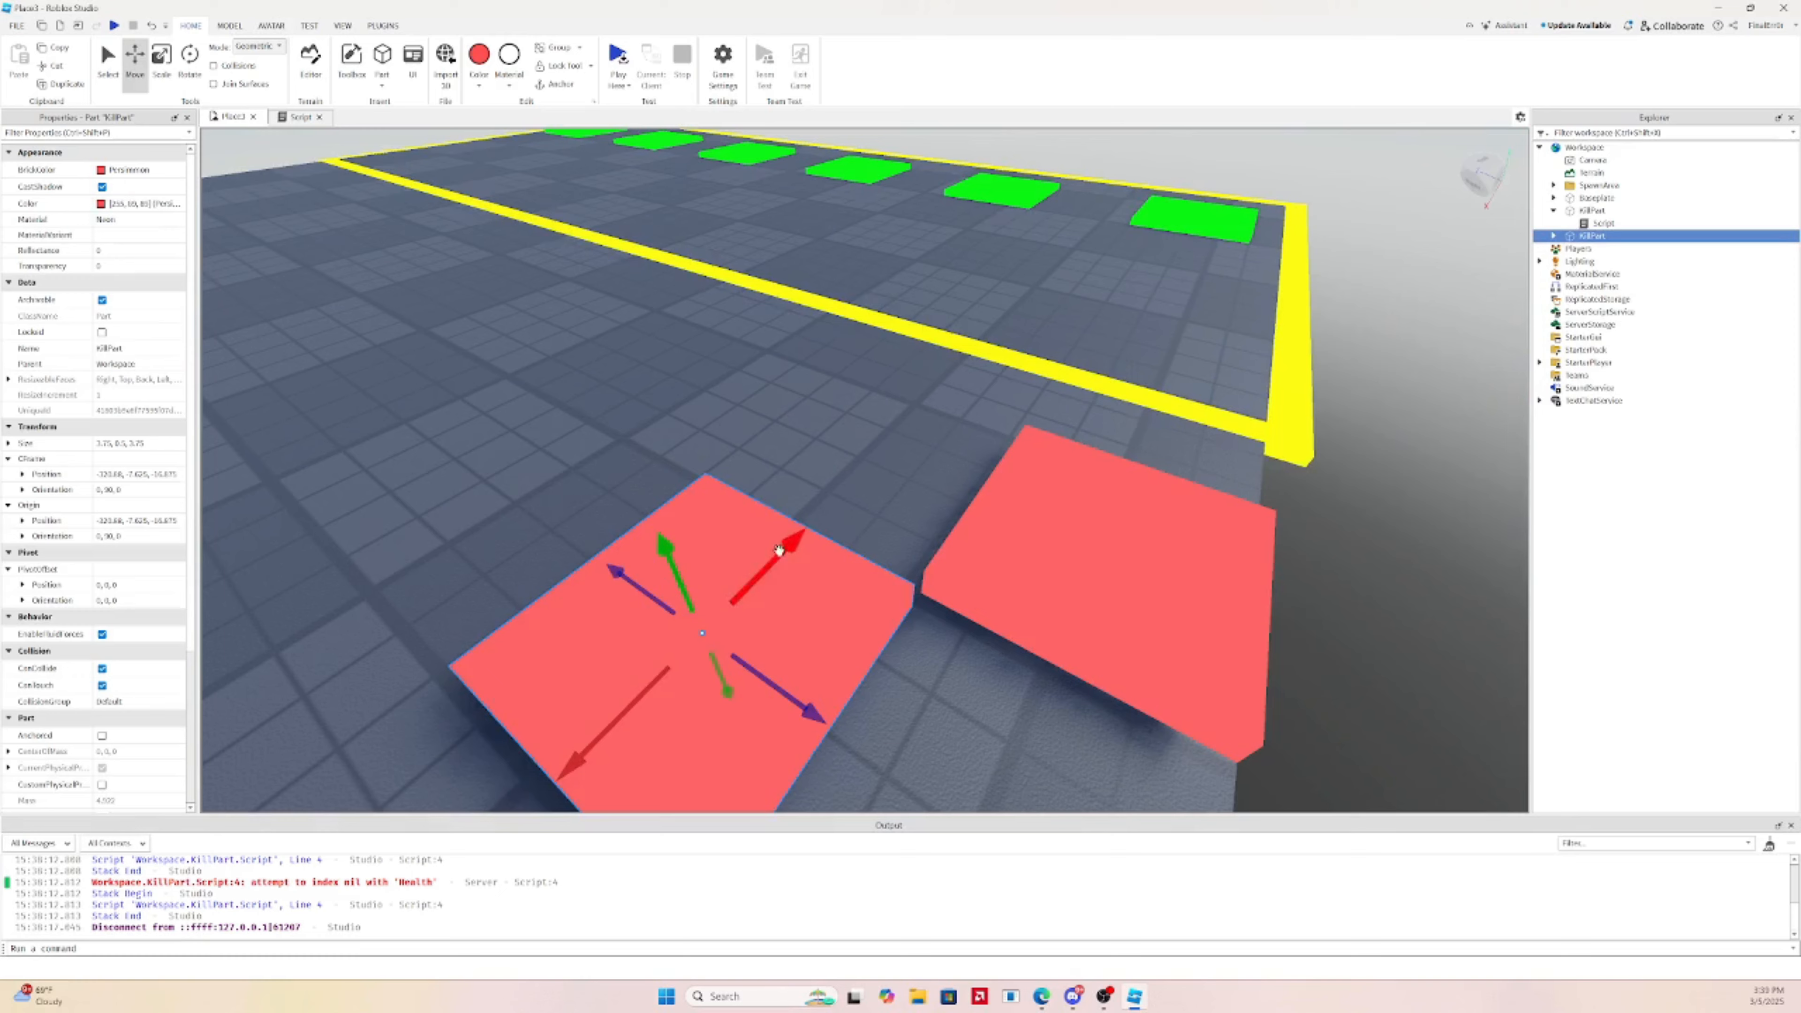
{"action": "left_click_drag", "start_coordinate": [779, 550], "coordinate": [794, 543]}
Duplicate the upper-left red pad to create the step part
{"action": "key", "text": "w"}
{"action": "right_click_drag", "start_coordinate": [808, 538], "coordinate": [809, 538]}
{"action": "key", "text": "d"}
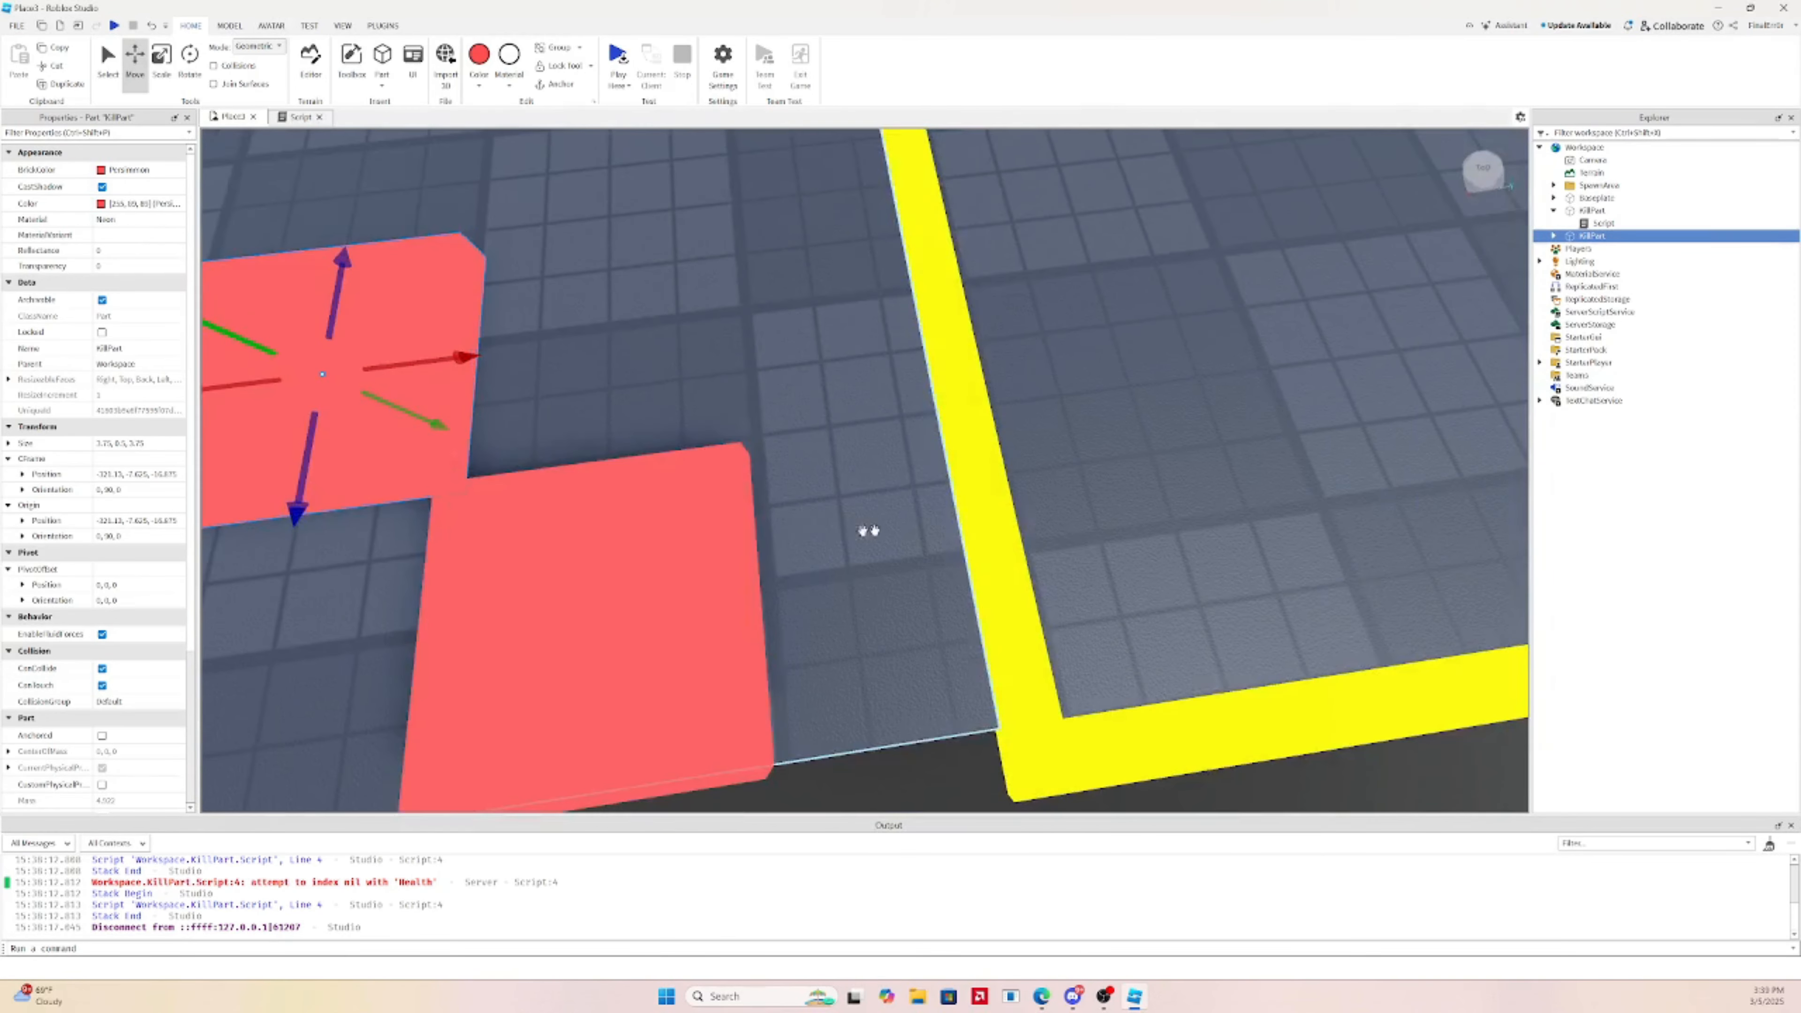
{"action": "key", "text": "a"}
{"action": "key", "text": "d"}
{"action": "left_click", "coordinate": [763, 516]}
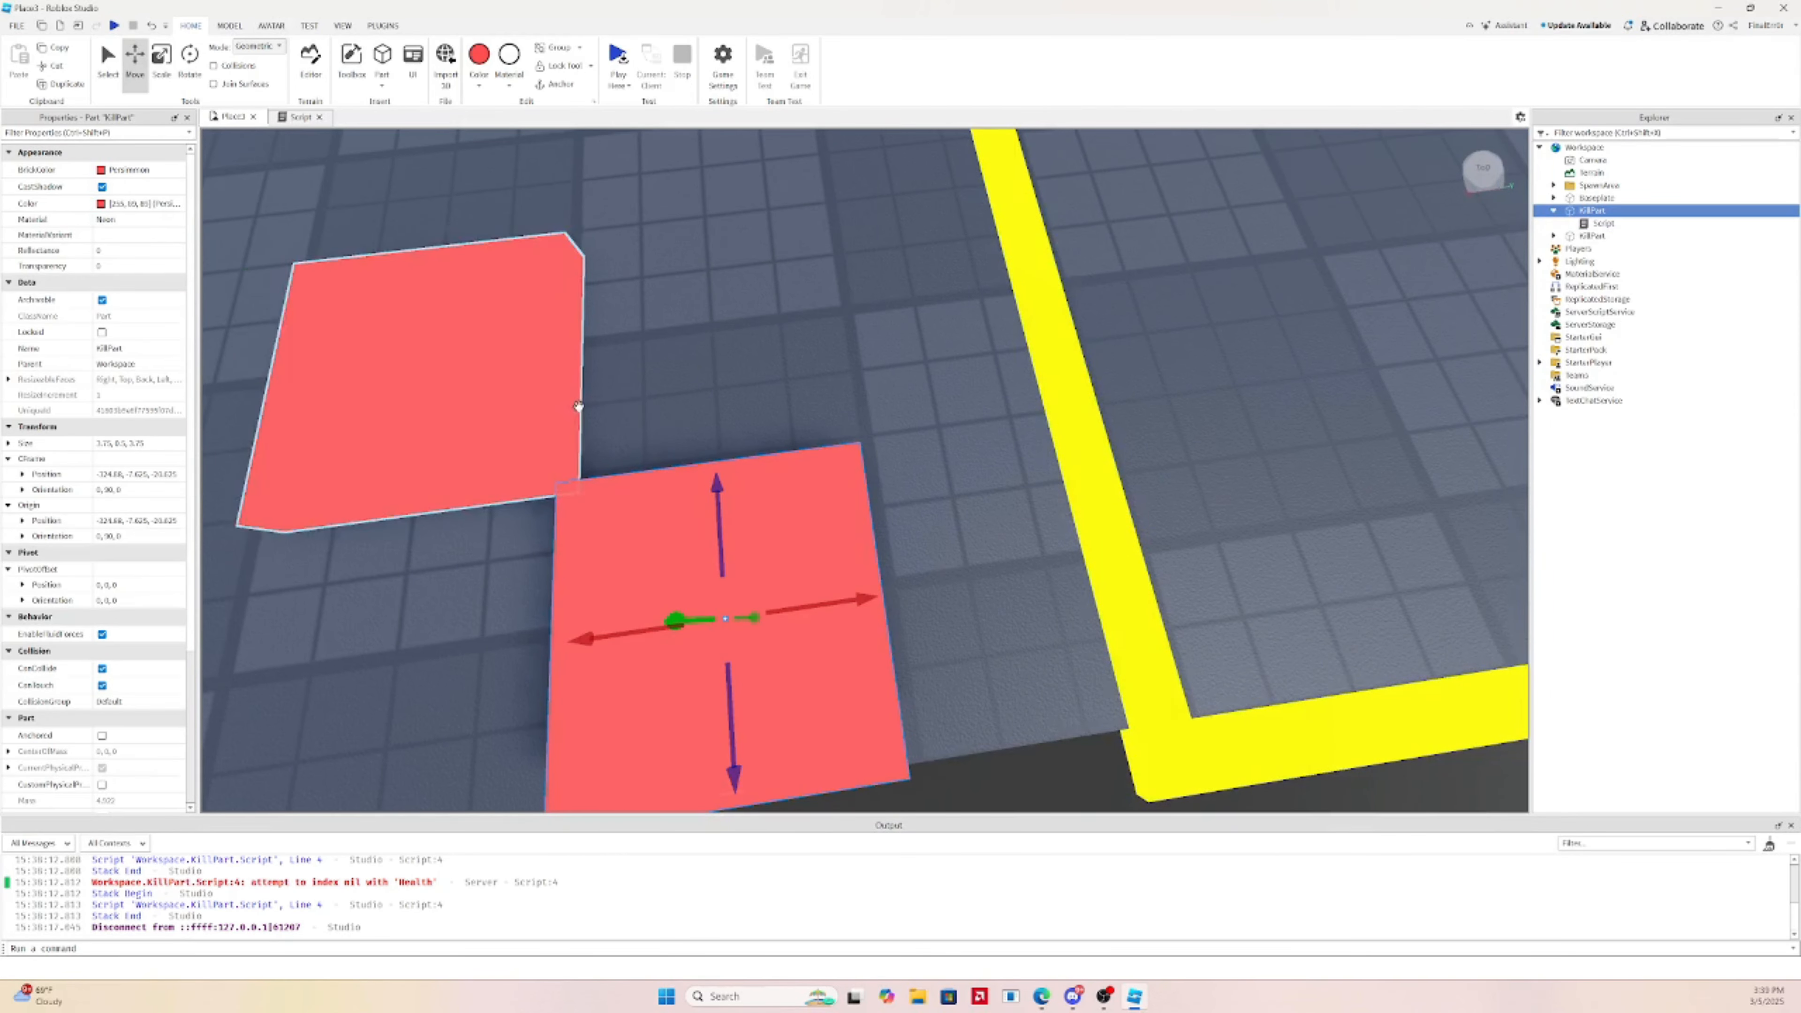
{"action": "left_click", "coordinate": [498, 385], "text": "ctrl"}
{"action": "left_click", "coordinate": [628, 354]}
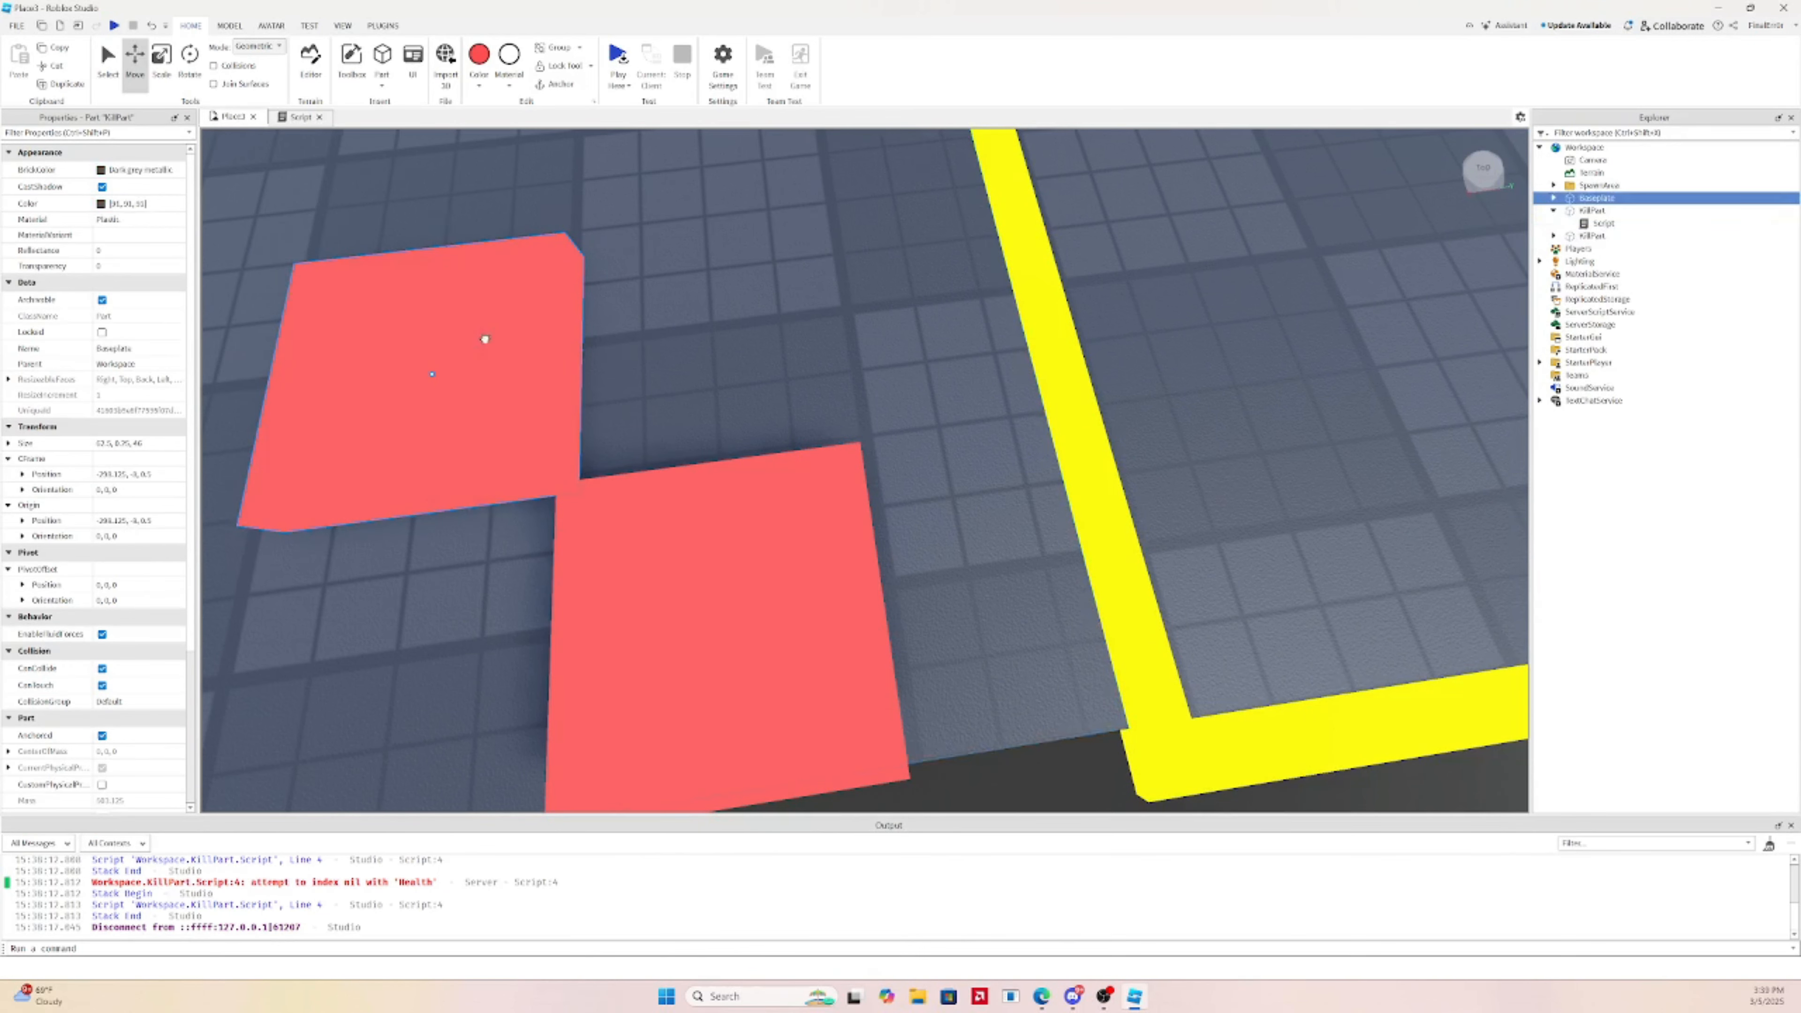
{"action": "left_click", "coordinate": [482, 340]}
{"action": "key", "text": "ctrl+d"}
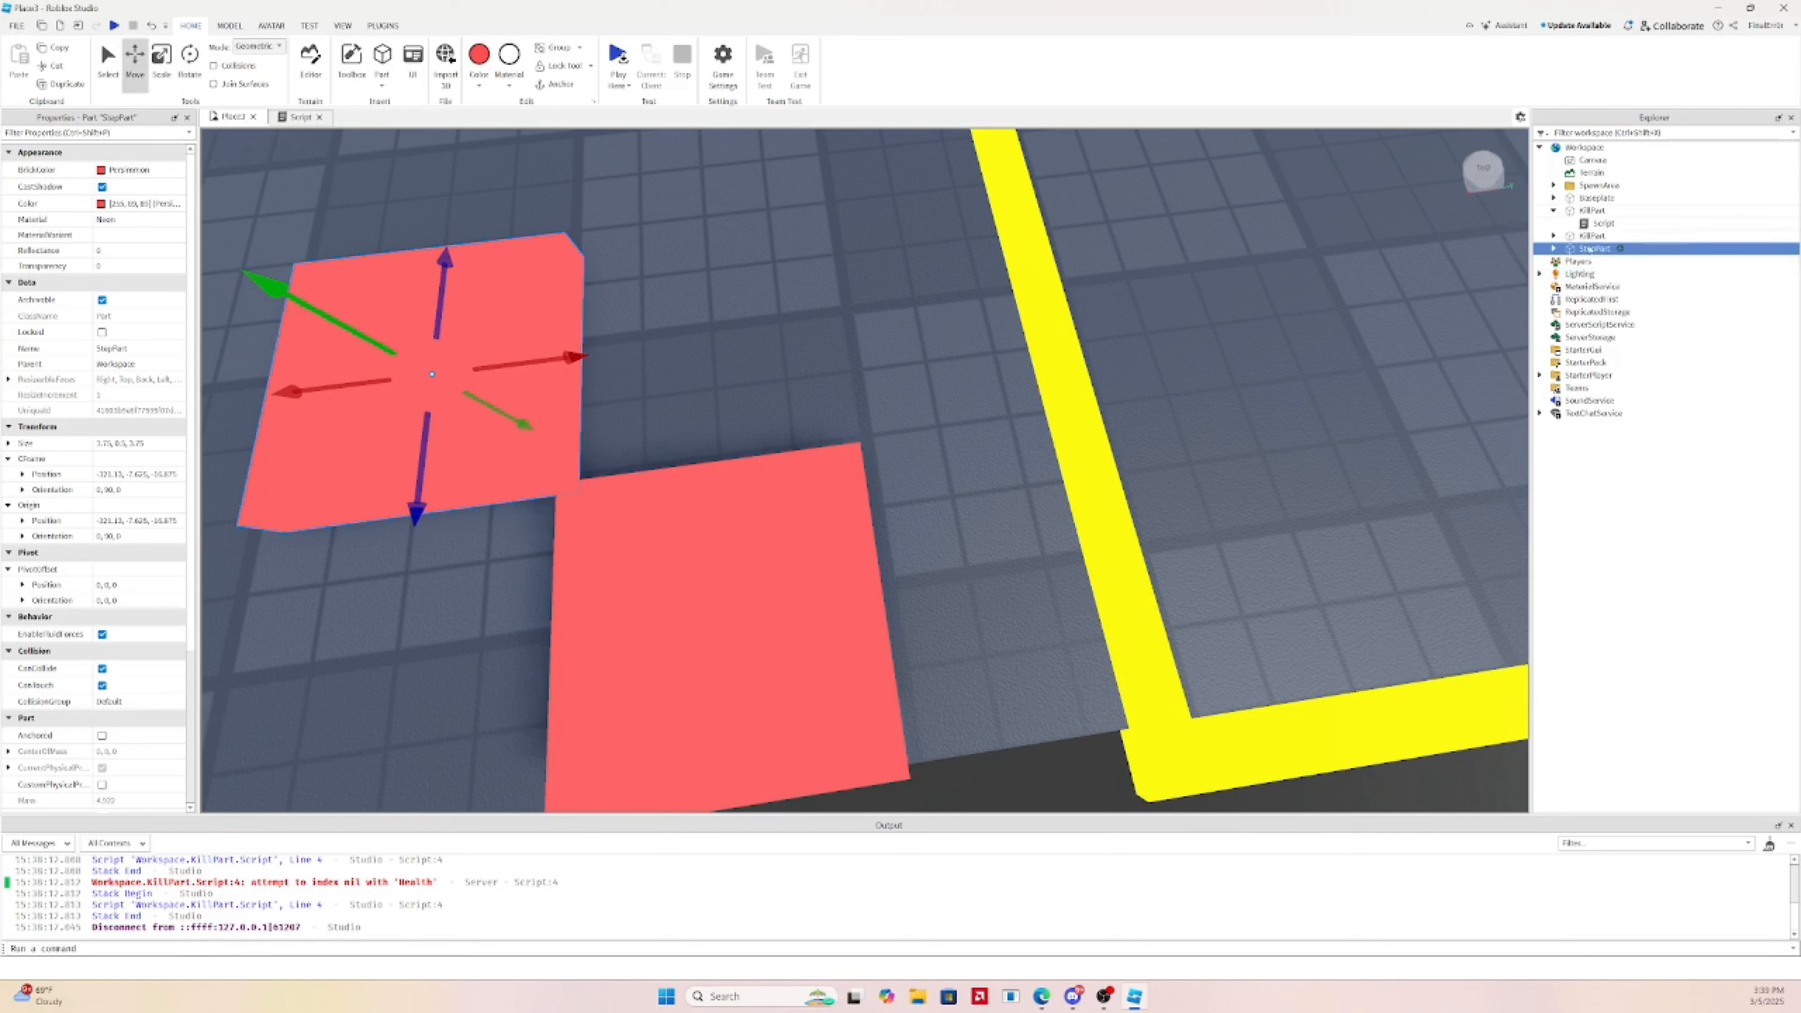
Delete the Script inside the step part
{"action": "left_click", "coordinate": [1554, 249]}
{"action": "left_click", "coordinate": [1601, 262]}
{"action": "key", "text": "Delete"}
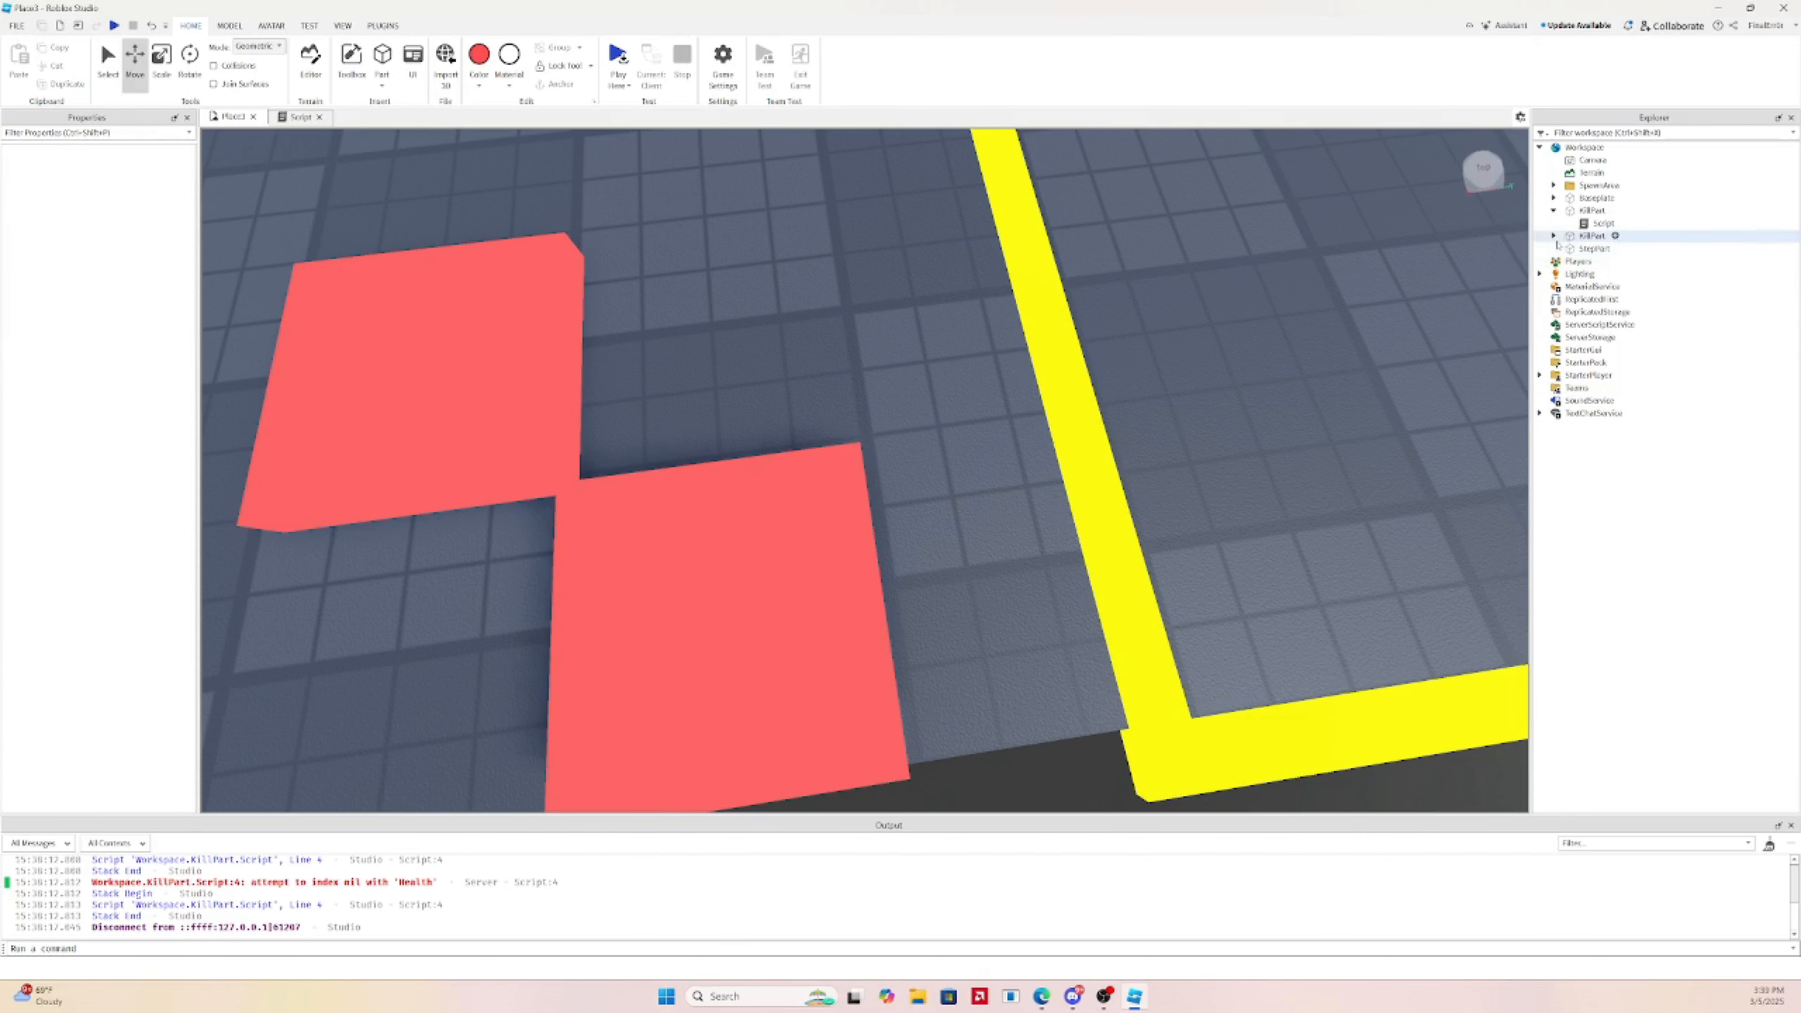
Recolour the step part aqua-green (0, 255, 115)
{"action": "left_click", "coordinate": [1594, 248]}
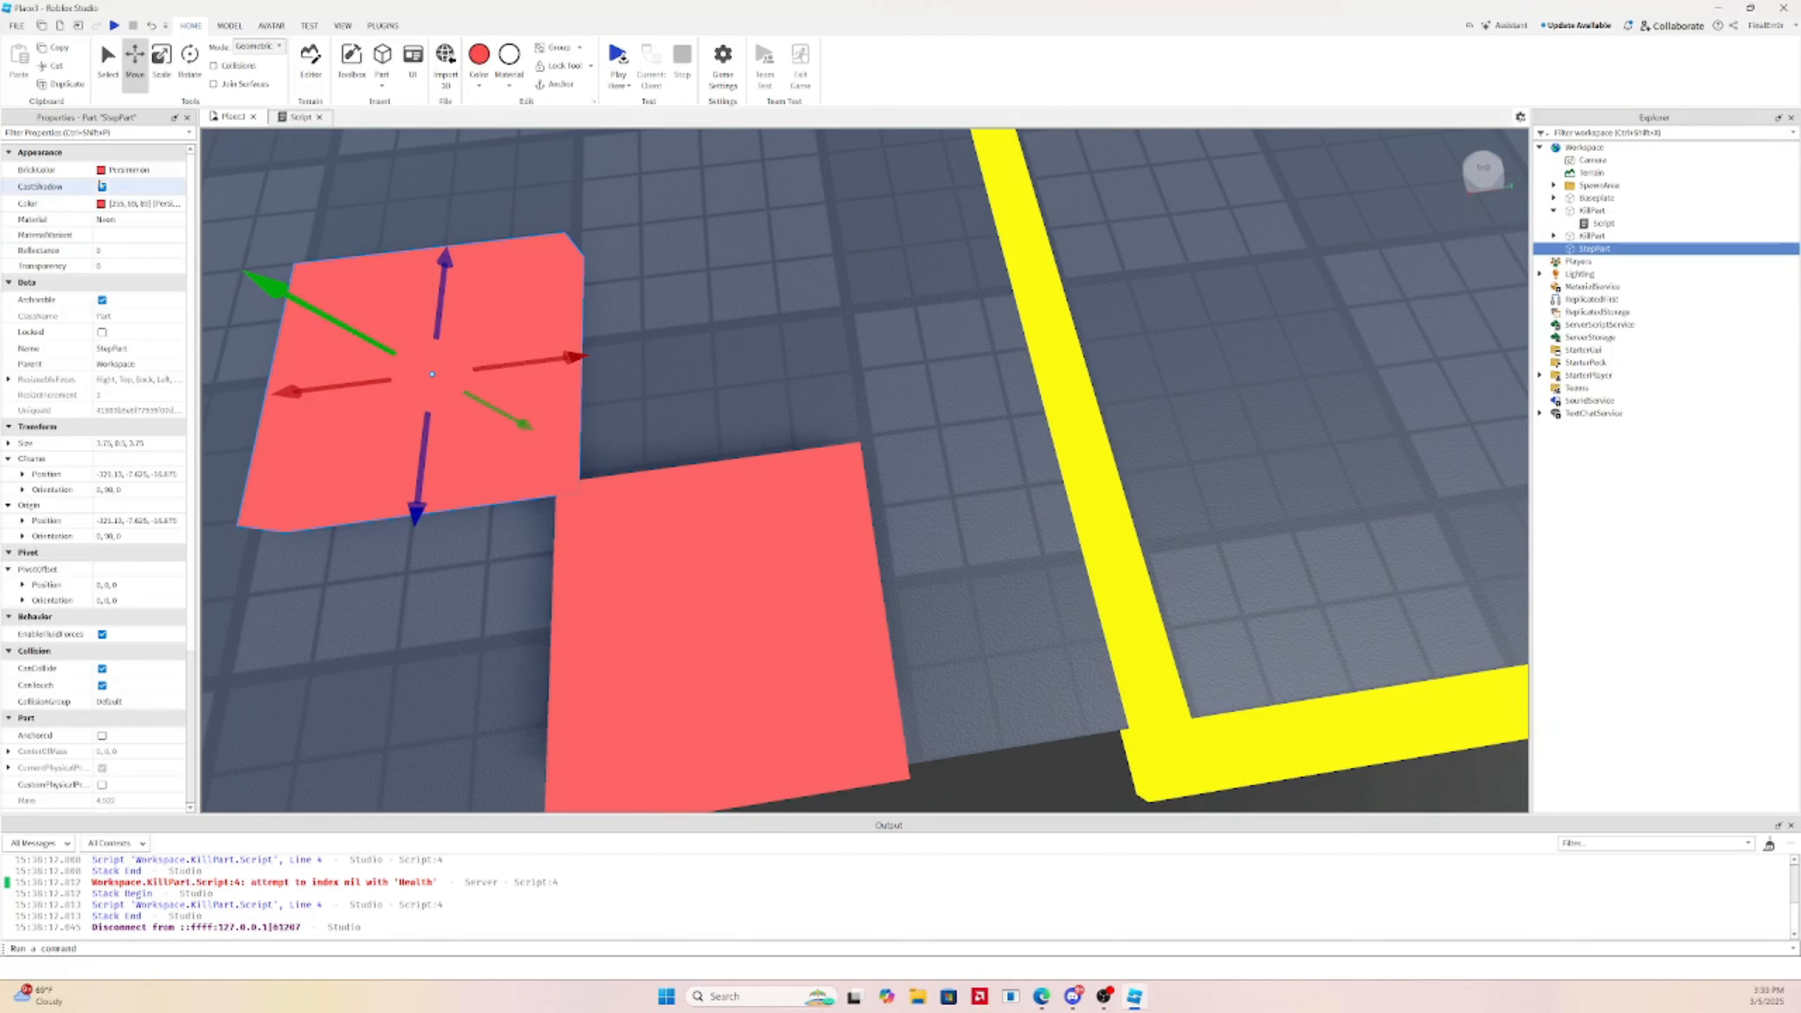
{"action": "left_click", "coordinate": [100, 204]}
{"action": "left_click_drag", "start_coordinate": [1037, 409], "coordinate": [976, 367]}
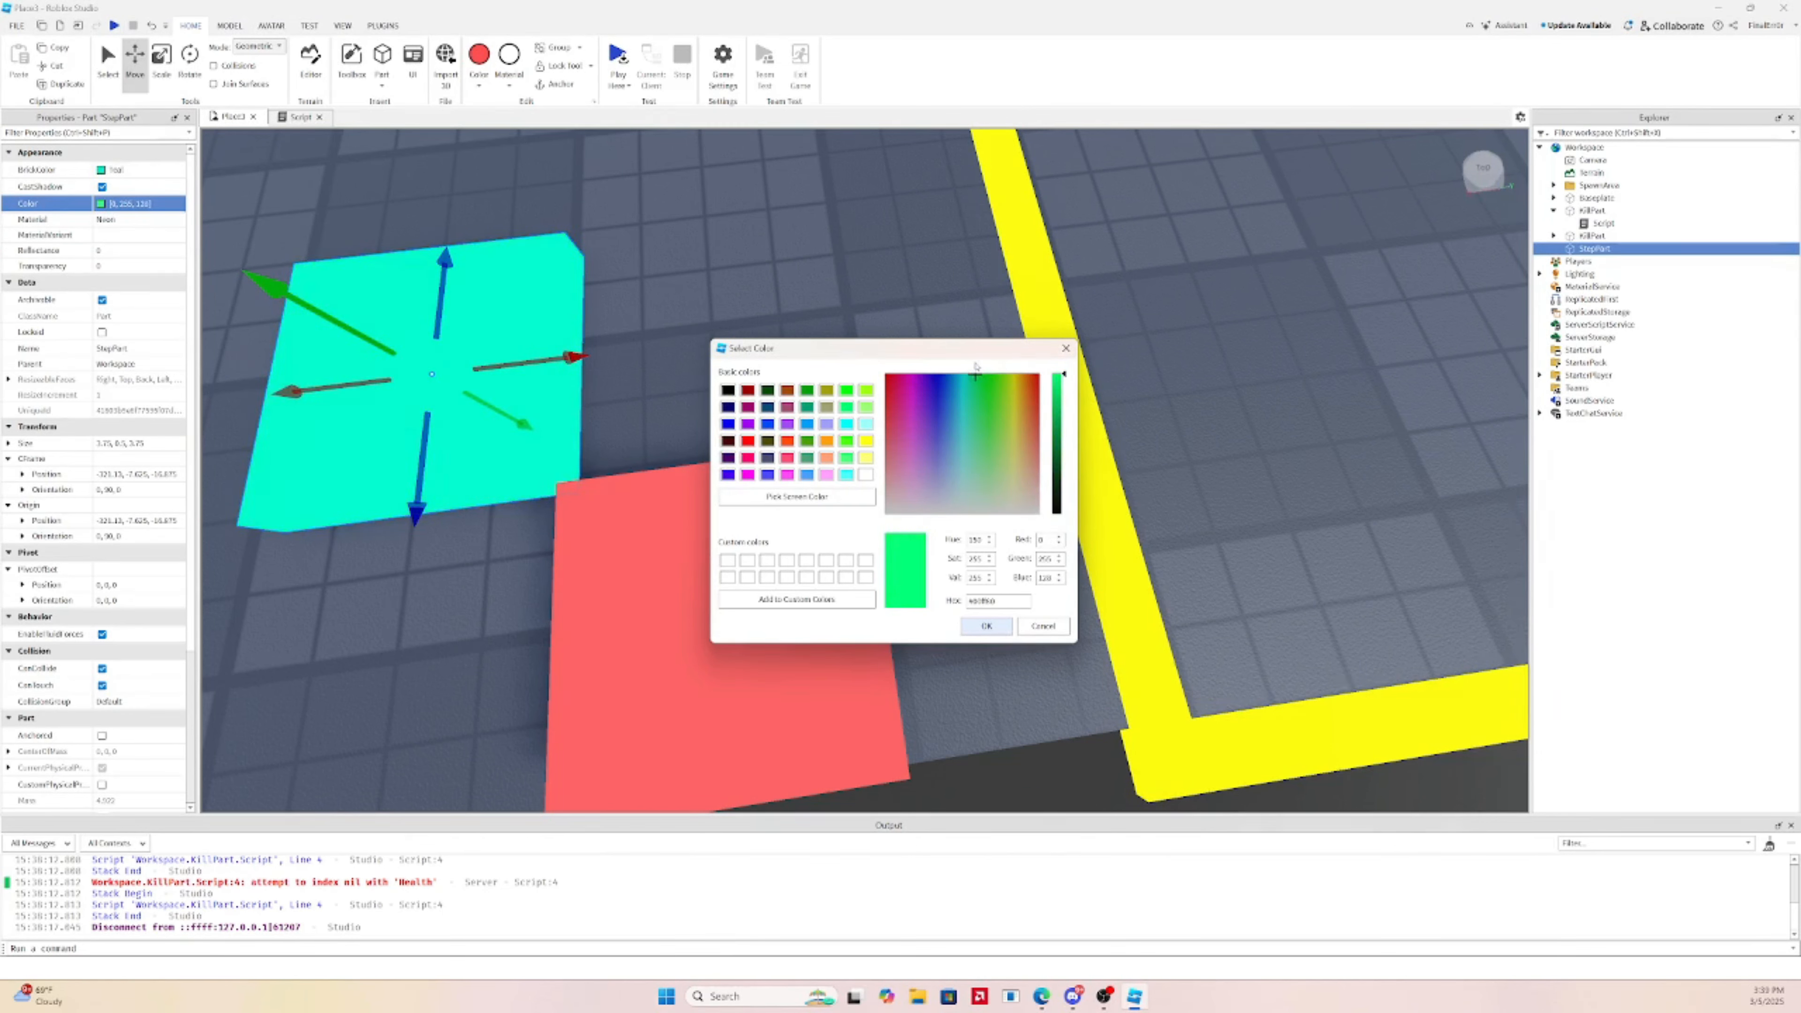
{"action": "left_click", "coordinate": [986, 626]}
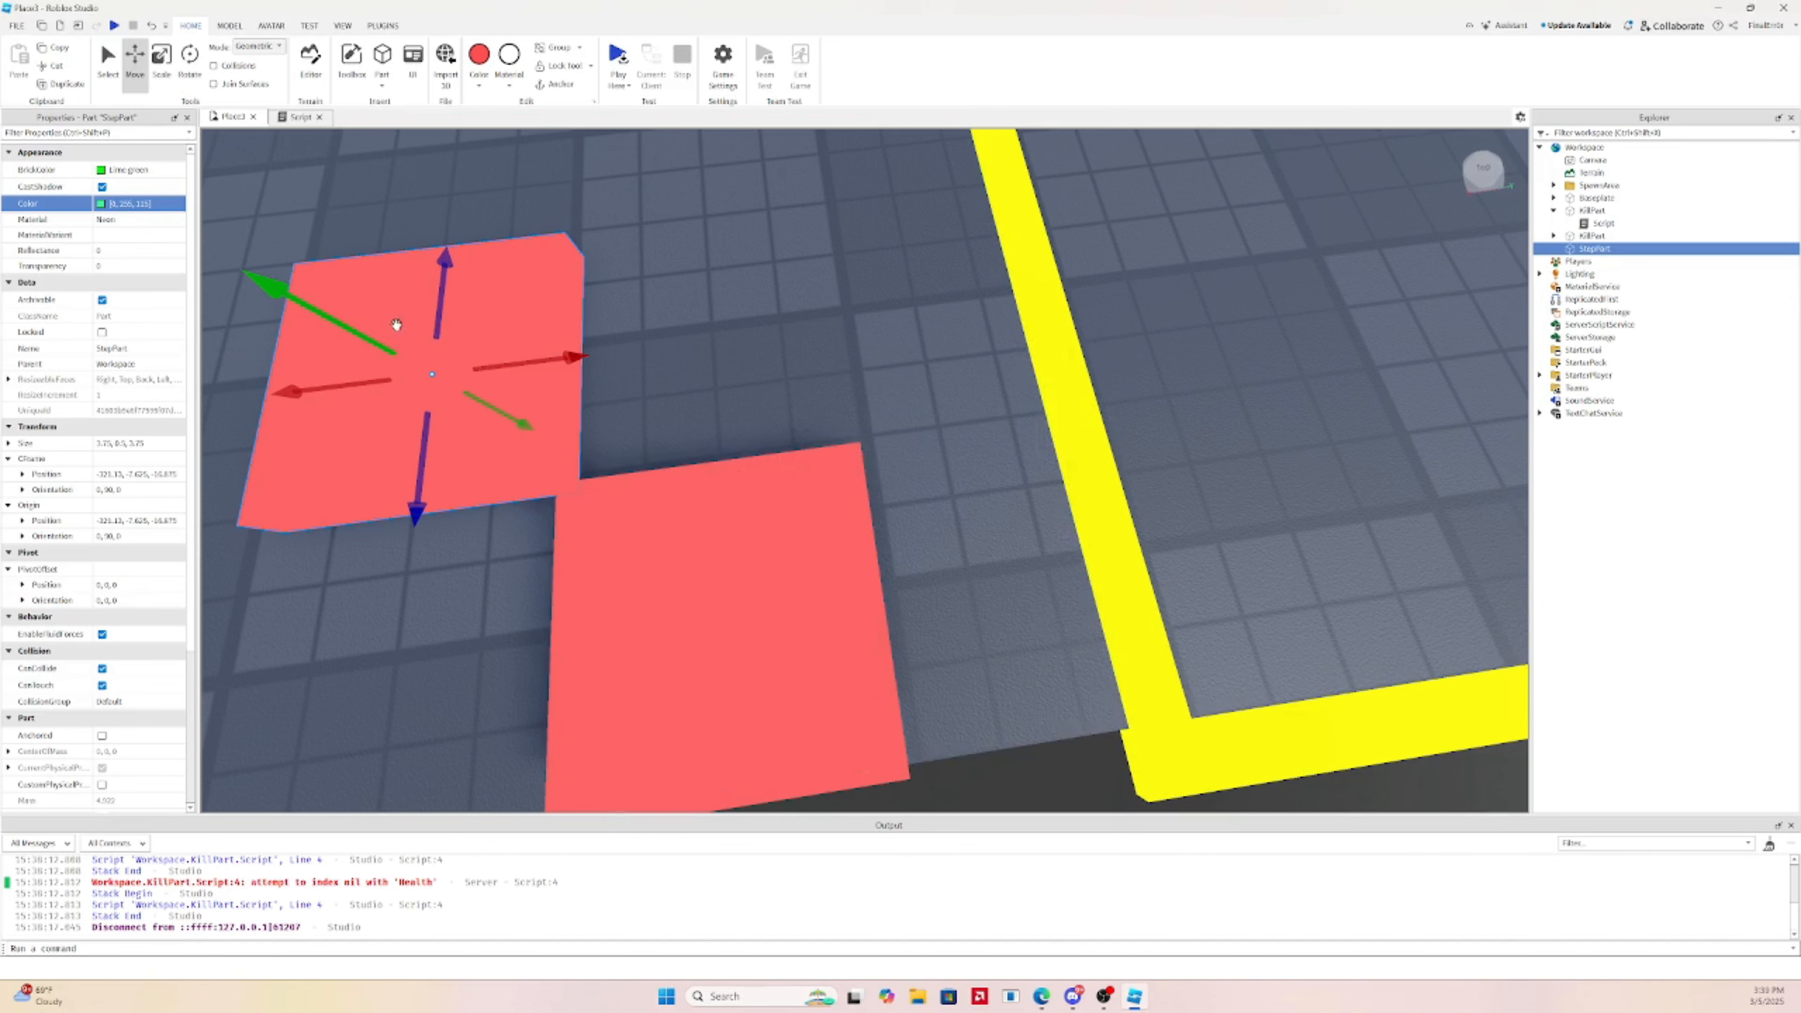
Move the aqua step part beside the red kill parts
{"action": "left_click", "coordinate": [684, 290]}
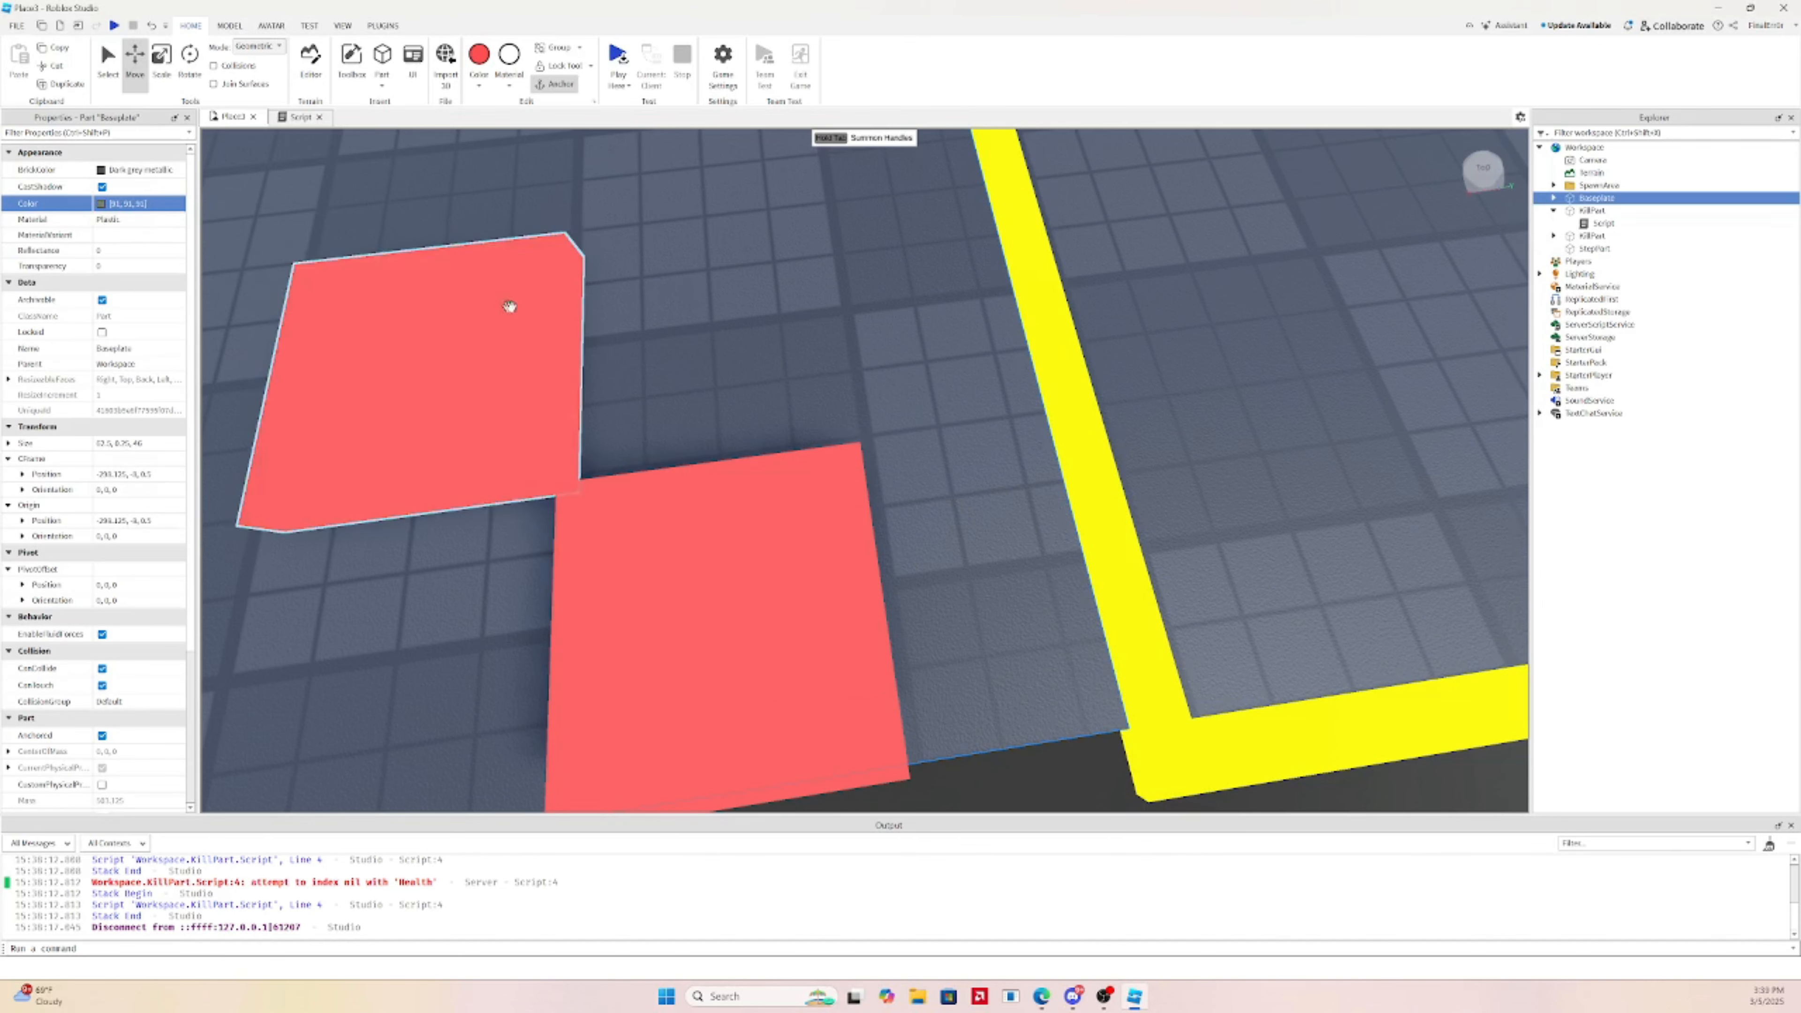
{"action": "left_click", "coordinate": [440, 313]}
{"action": "left_click_drag", "start_coordinate": [558, 358], "coordinate": [828, 278]}
{"action": "key", "text": "ctrl+z"}
{"action": "left_click", "coordinate": [498, 344]}
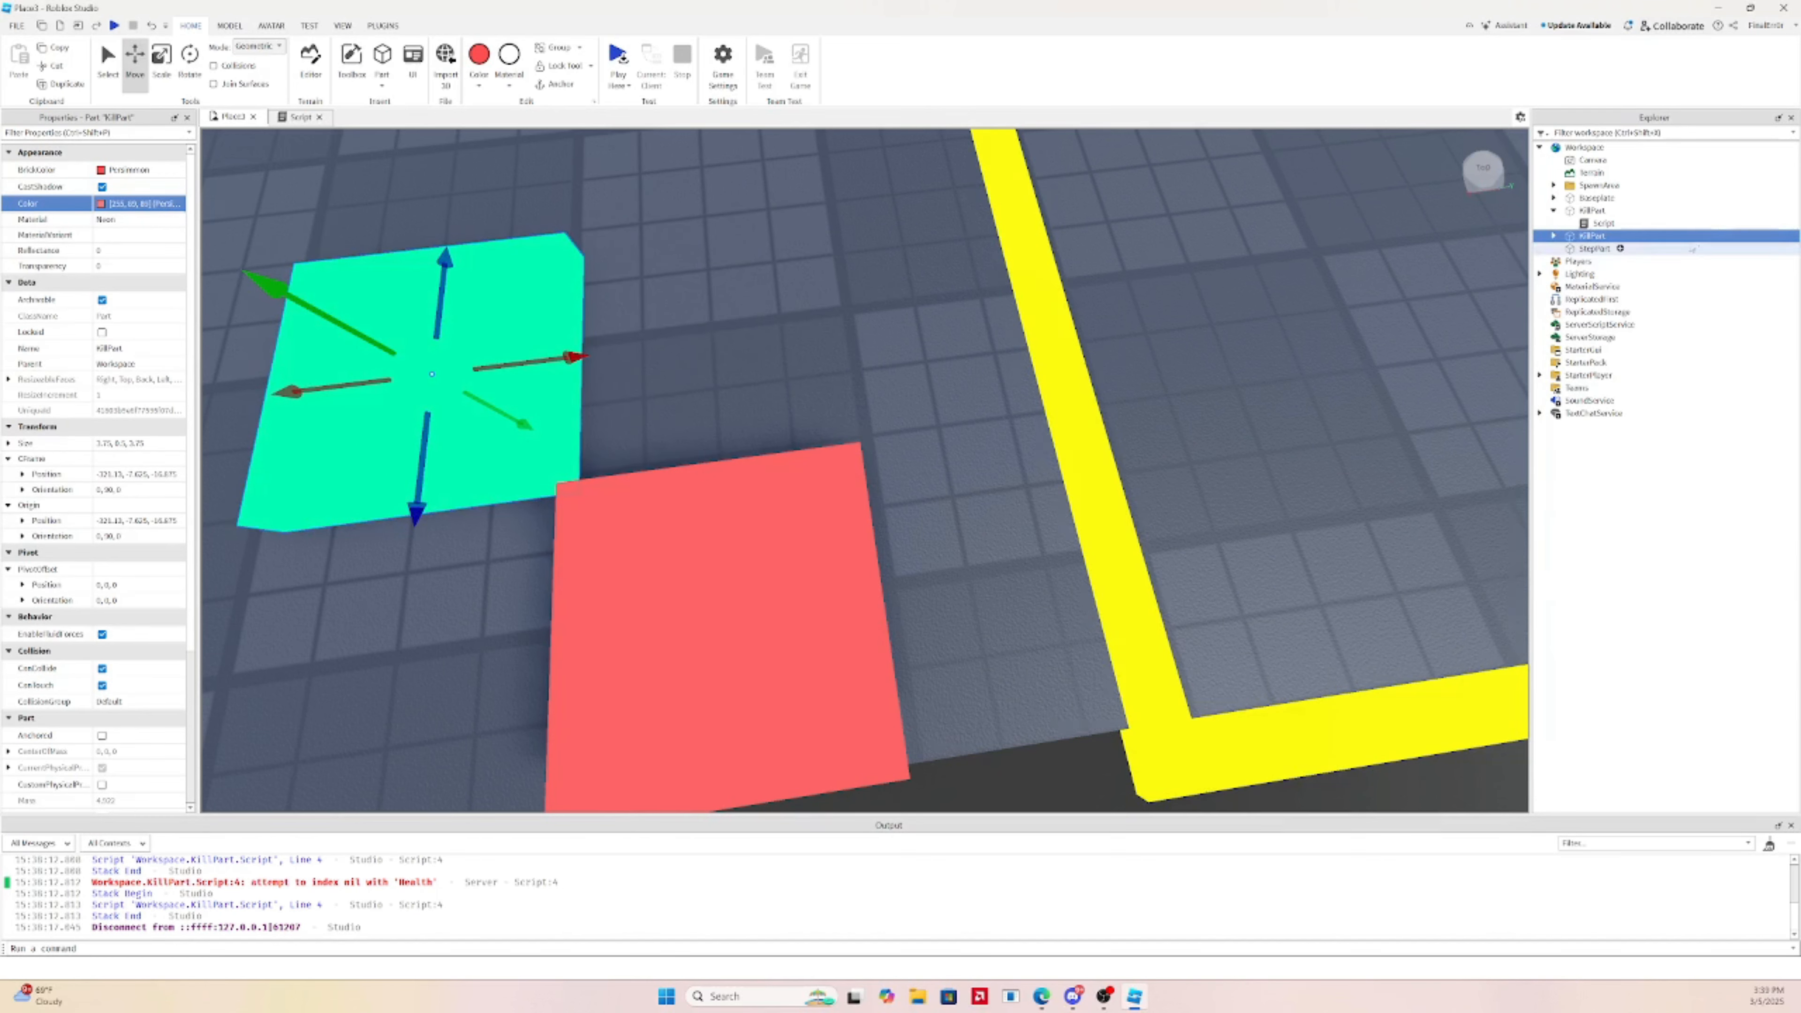
{"action": "left_click_drag", "start_coordinate": [498, 345], "coordinate": [810, 275]}
{"action": "key", "text": "ctrl+3"}
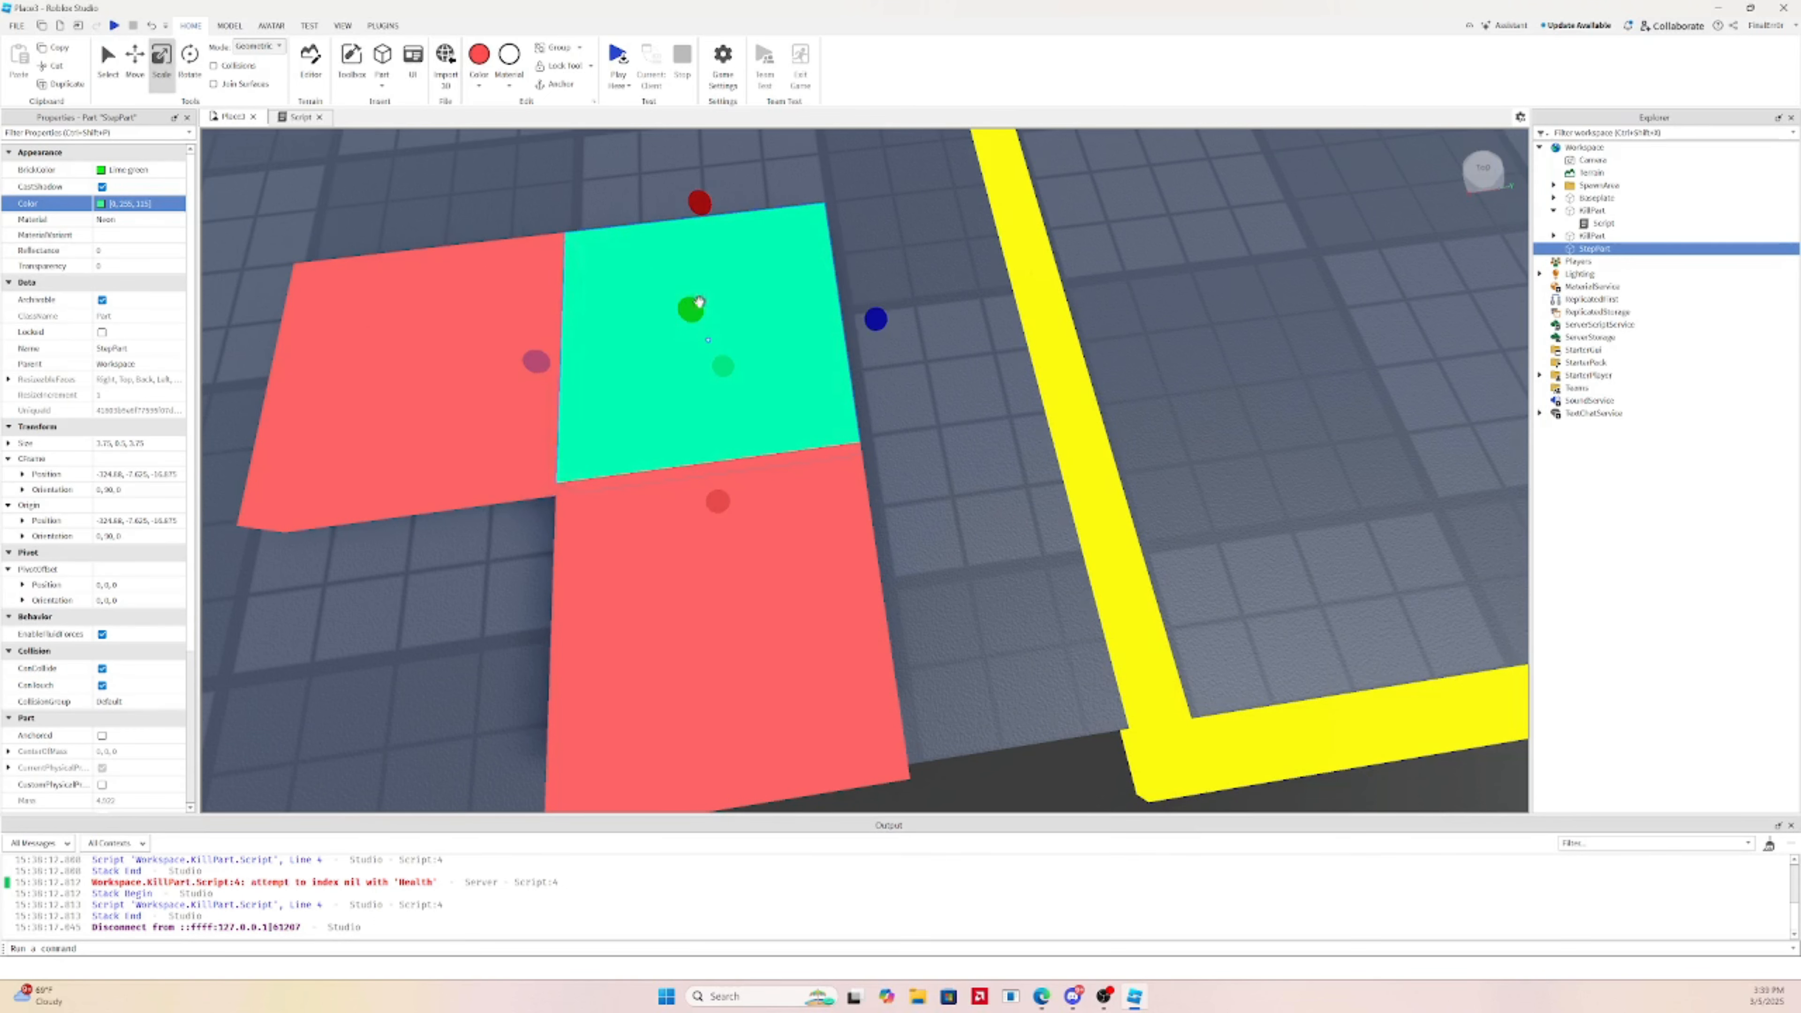
Thin the step part to a Y size of 0.125 and place a copy beside the red part
{"action": "left_click_drag", "start_coordinate": [699, 303], "coordinate": [785, 373]}
{"action": "left_click", "coordinate": [134, 61]}
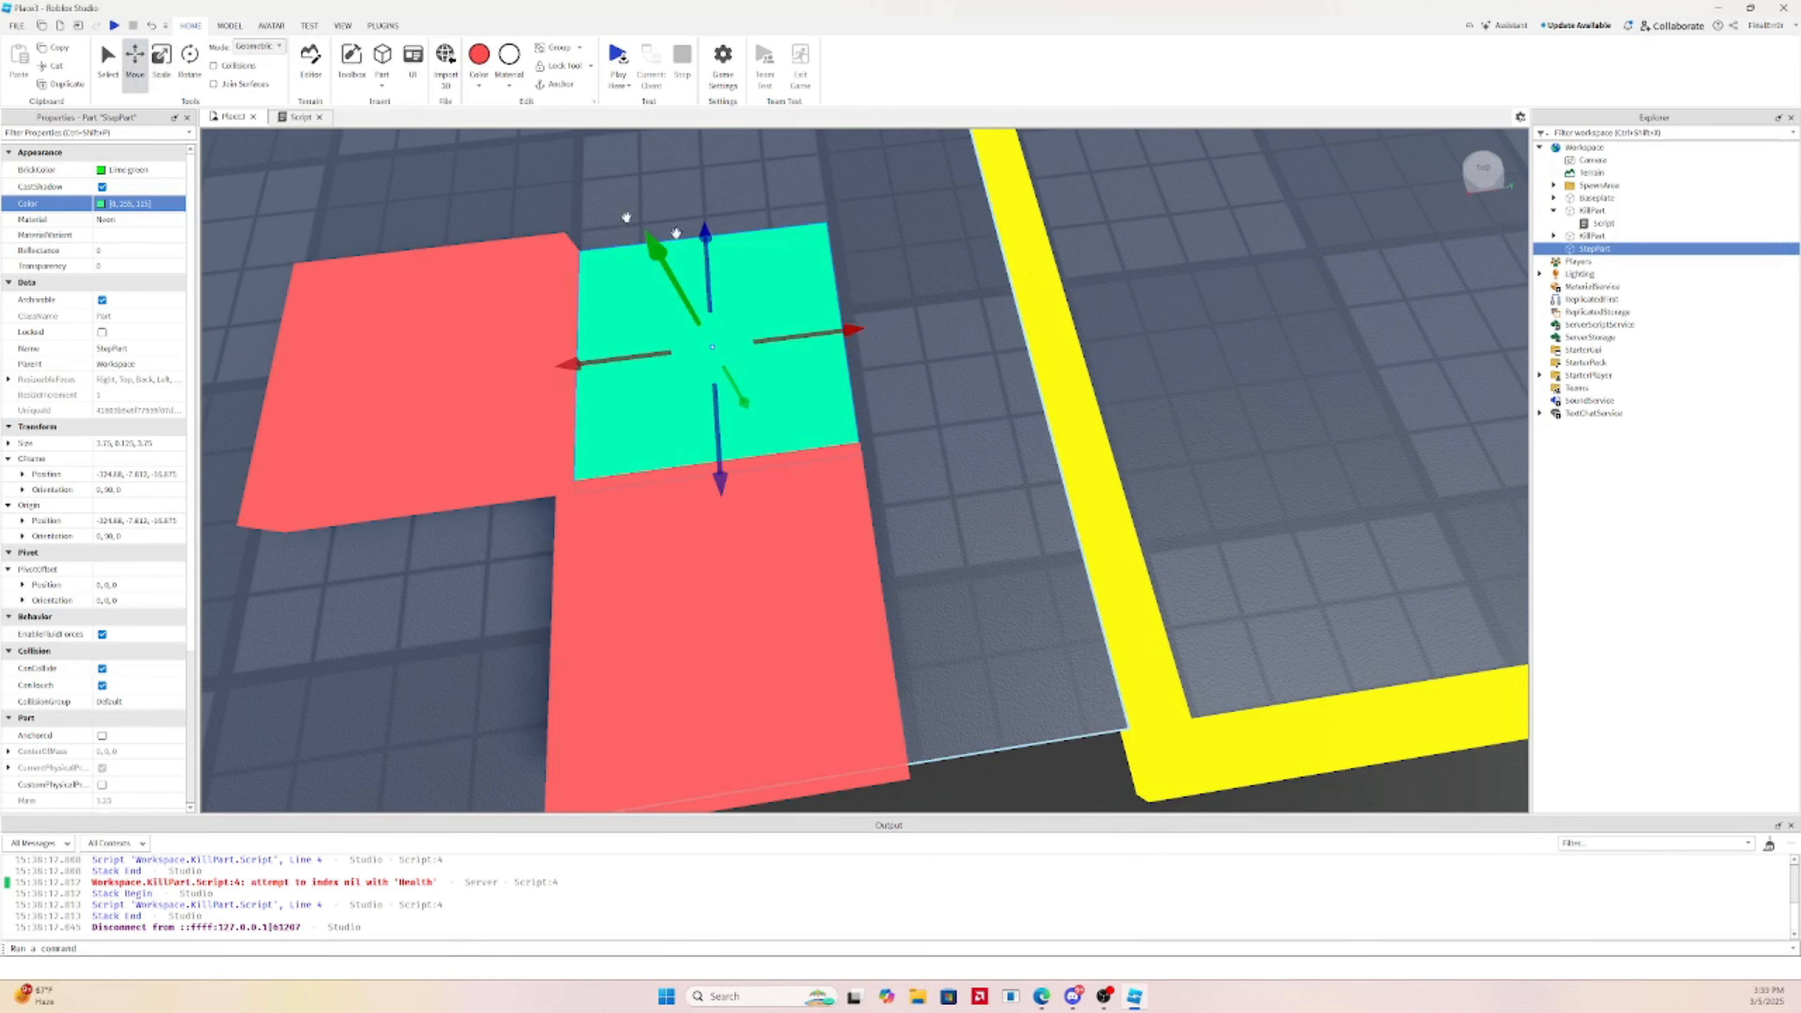
{"action": "key", "text": "ctrl+d"}
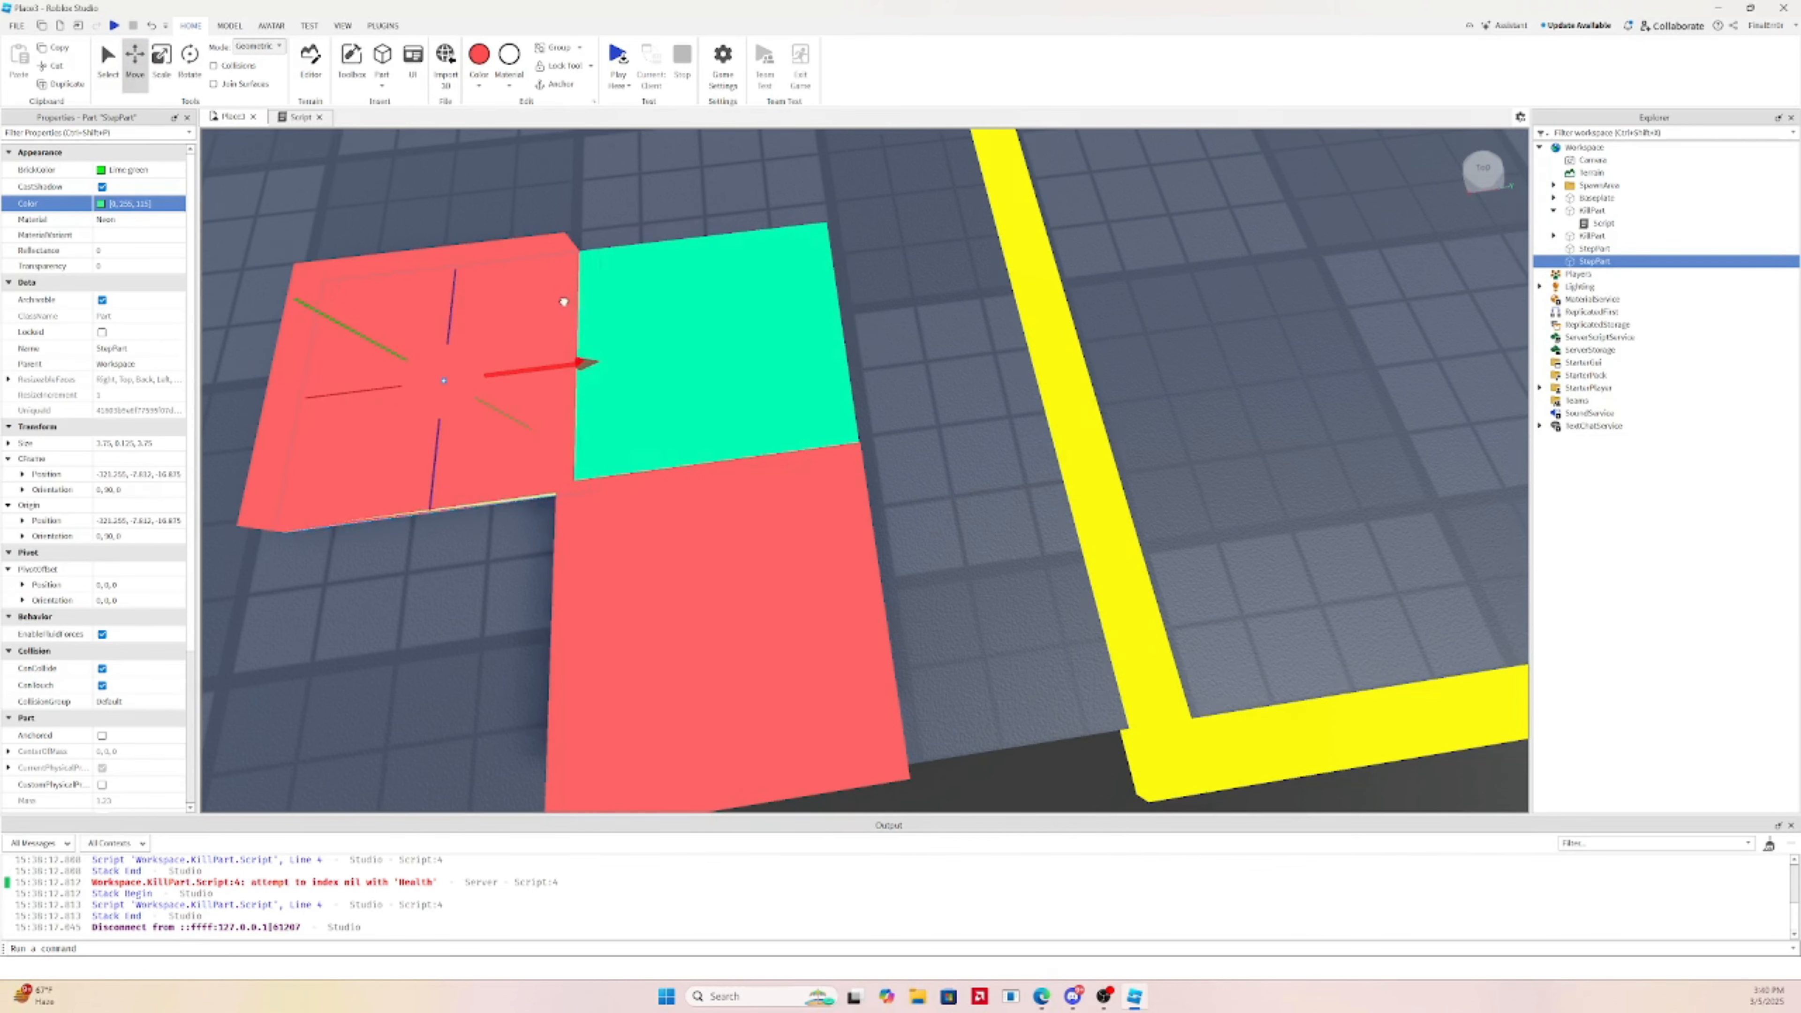
{"action": "right_click_drag", "start_coordinate": [596, 315], "coordinate": [598, 317]}
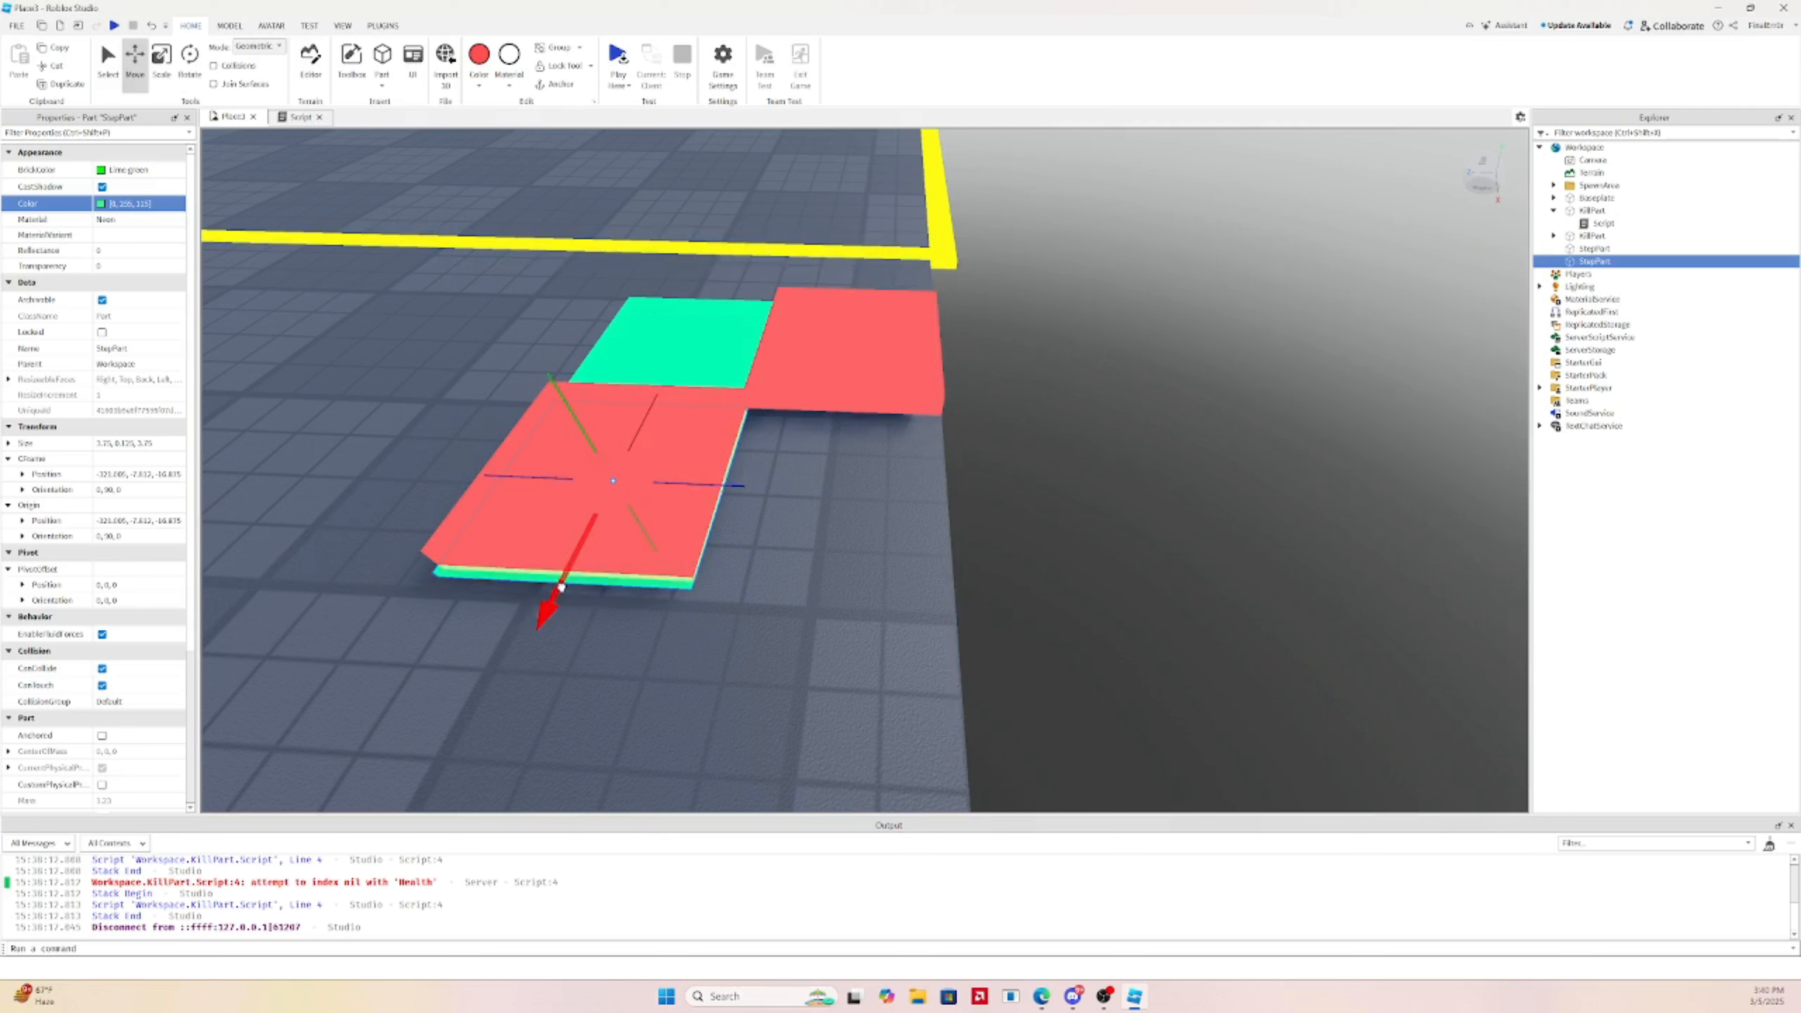
{"action": "left_click_drag", "start_coordinate": [718, 478], "coordinate": [938, 472]}
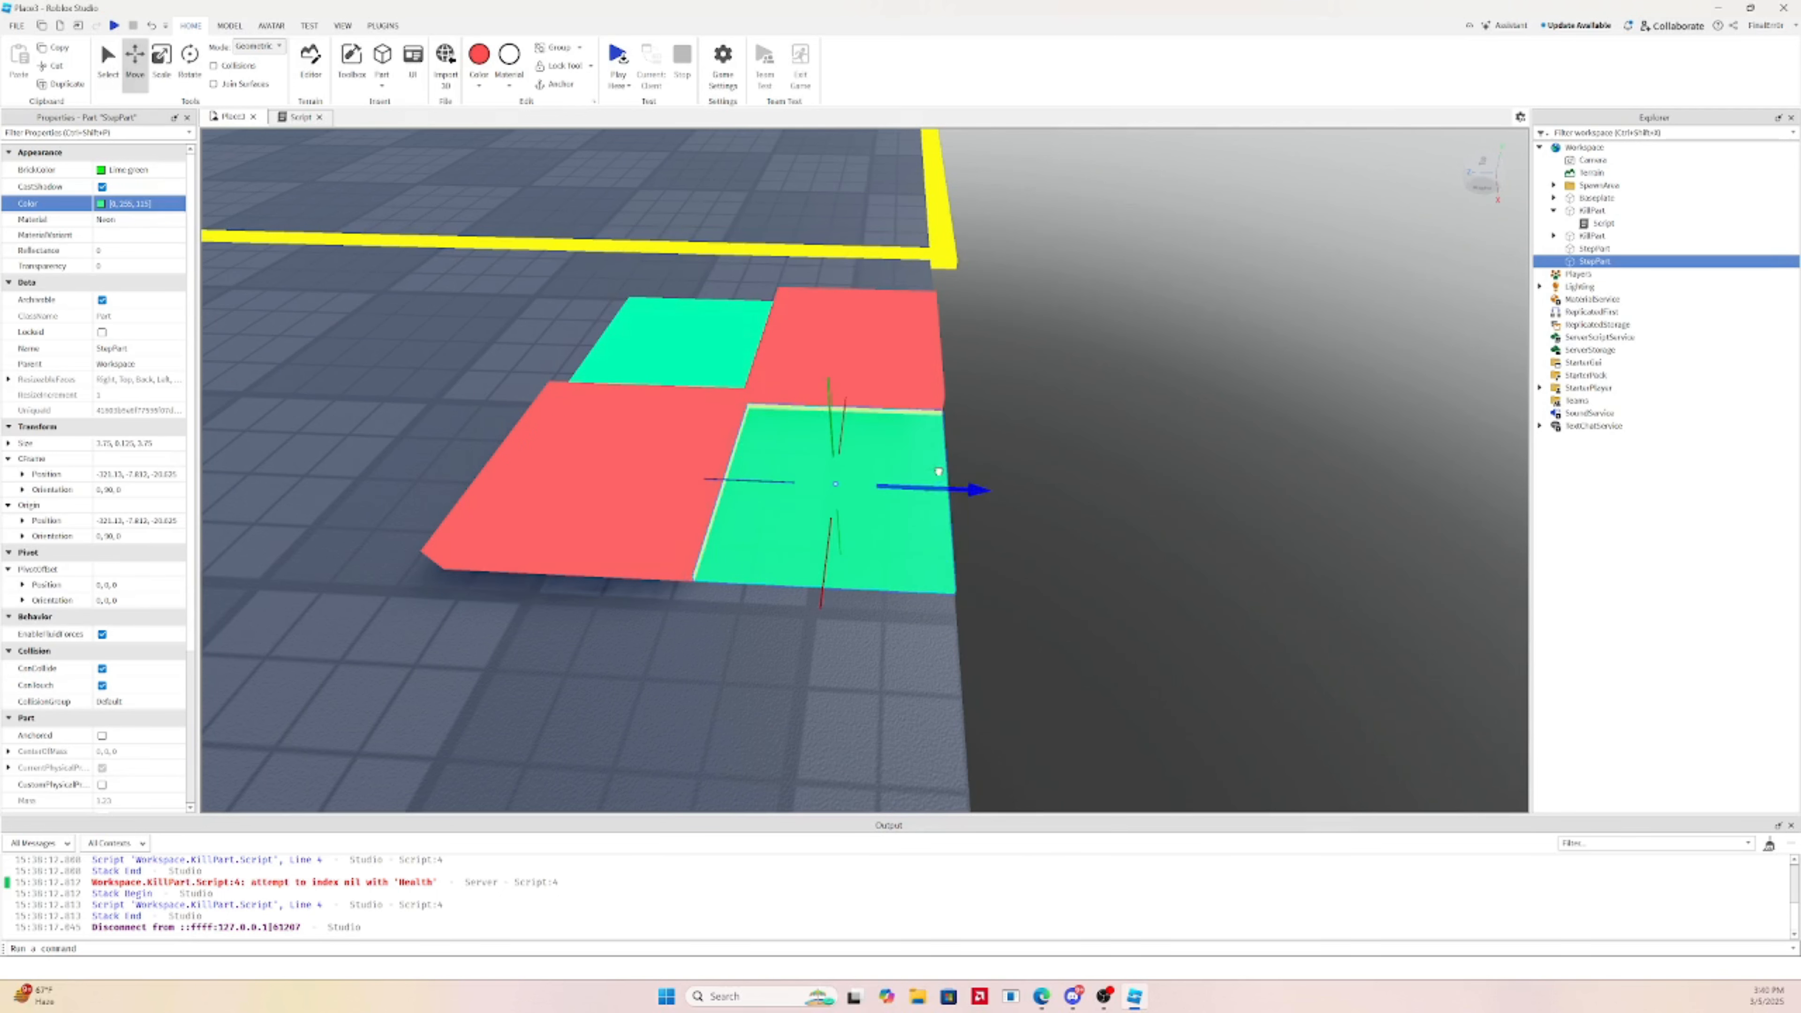
Duplicate the four tiles, then the eight, to grow the red-and-aqua checkerboard row
{"action": "left_click", "coordinate": [768, 350], "text": "ctrl"}
{"action": "left_click", "coordinate": [714, 331], "text": "ctrl"}
{"action": "left_click", "coordinate": [636, 458], "text": "ctrl"}
{"action": "scroll", "coordinate": [929, 399], "scroll_direction": "down", "scroll_amount": 3}
{"action": "right_click_drag", "start_coordinate": [930, 399], "coordinate": [929, 399]}
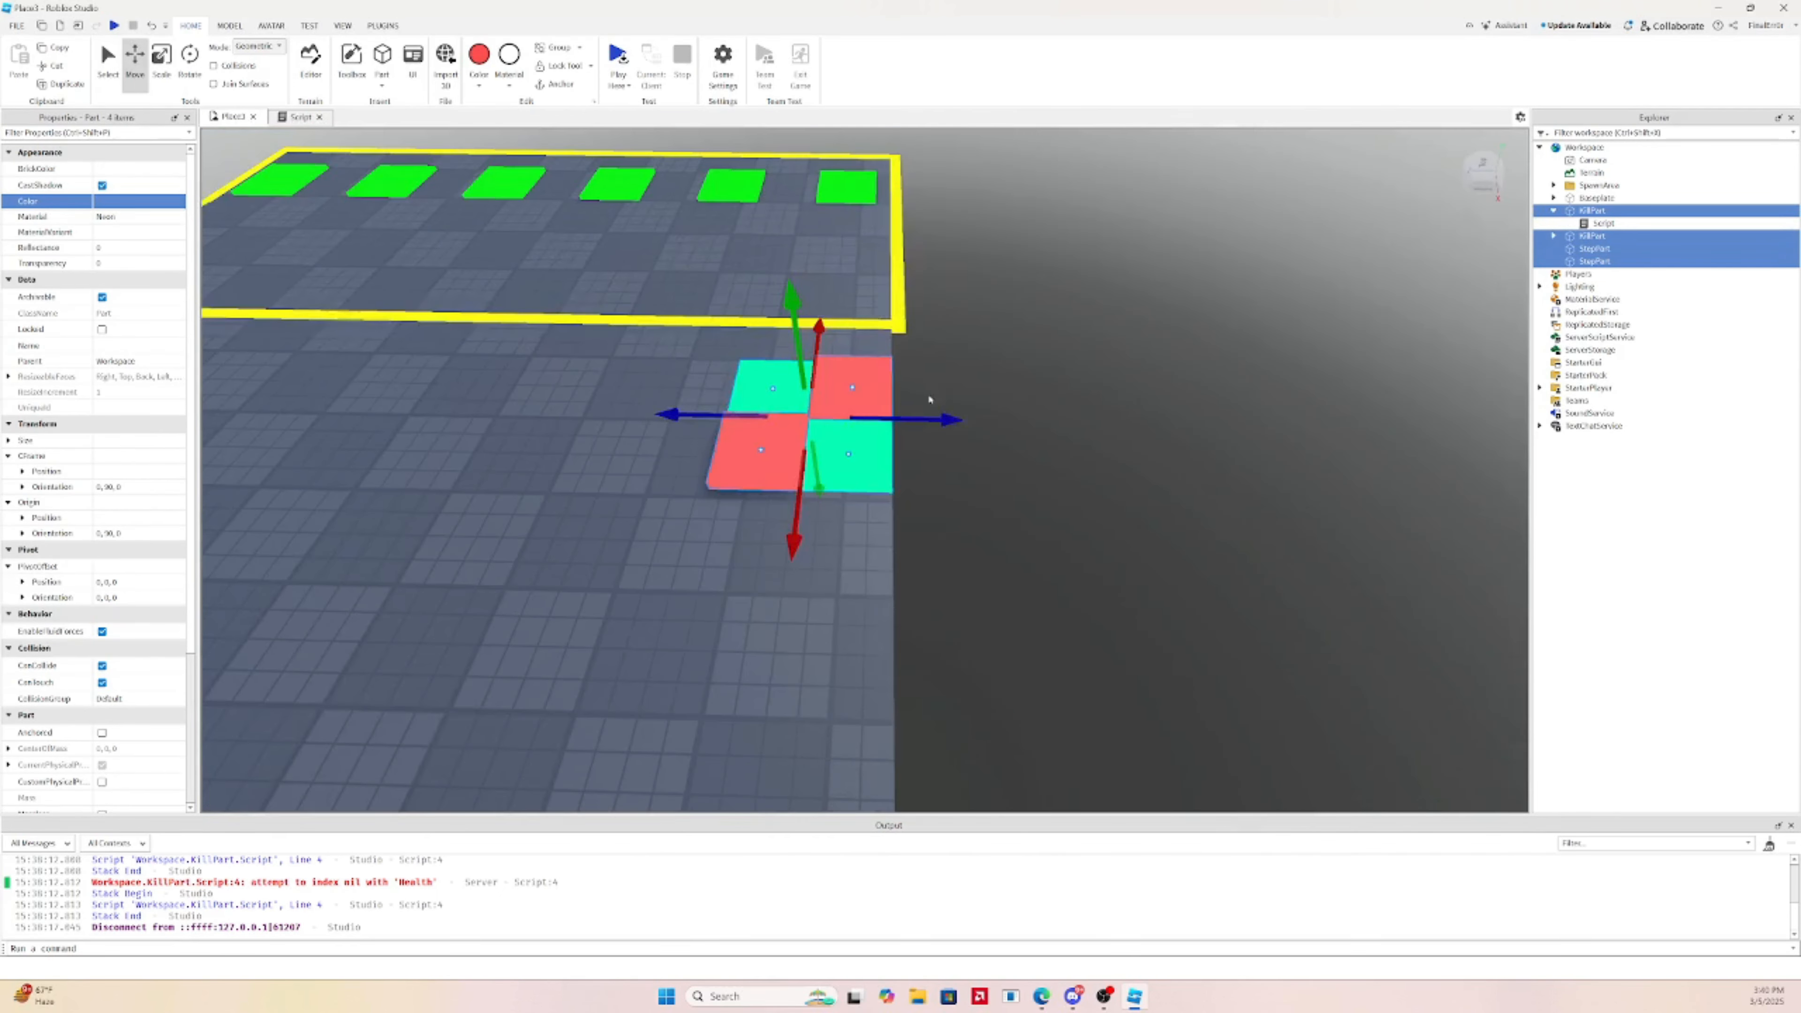
{"action": "key", "text": "ctrl+d"}
{"action": "left_click_drag", "start_coordinate": [916, 413], "coordinate": [750, 401]}
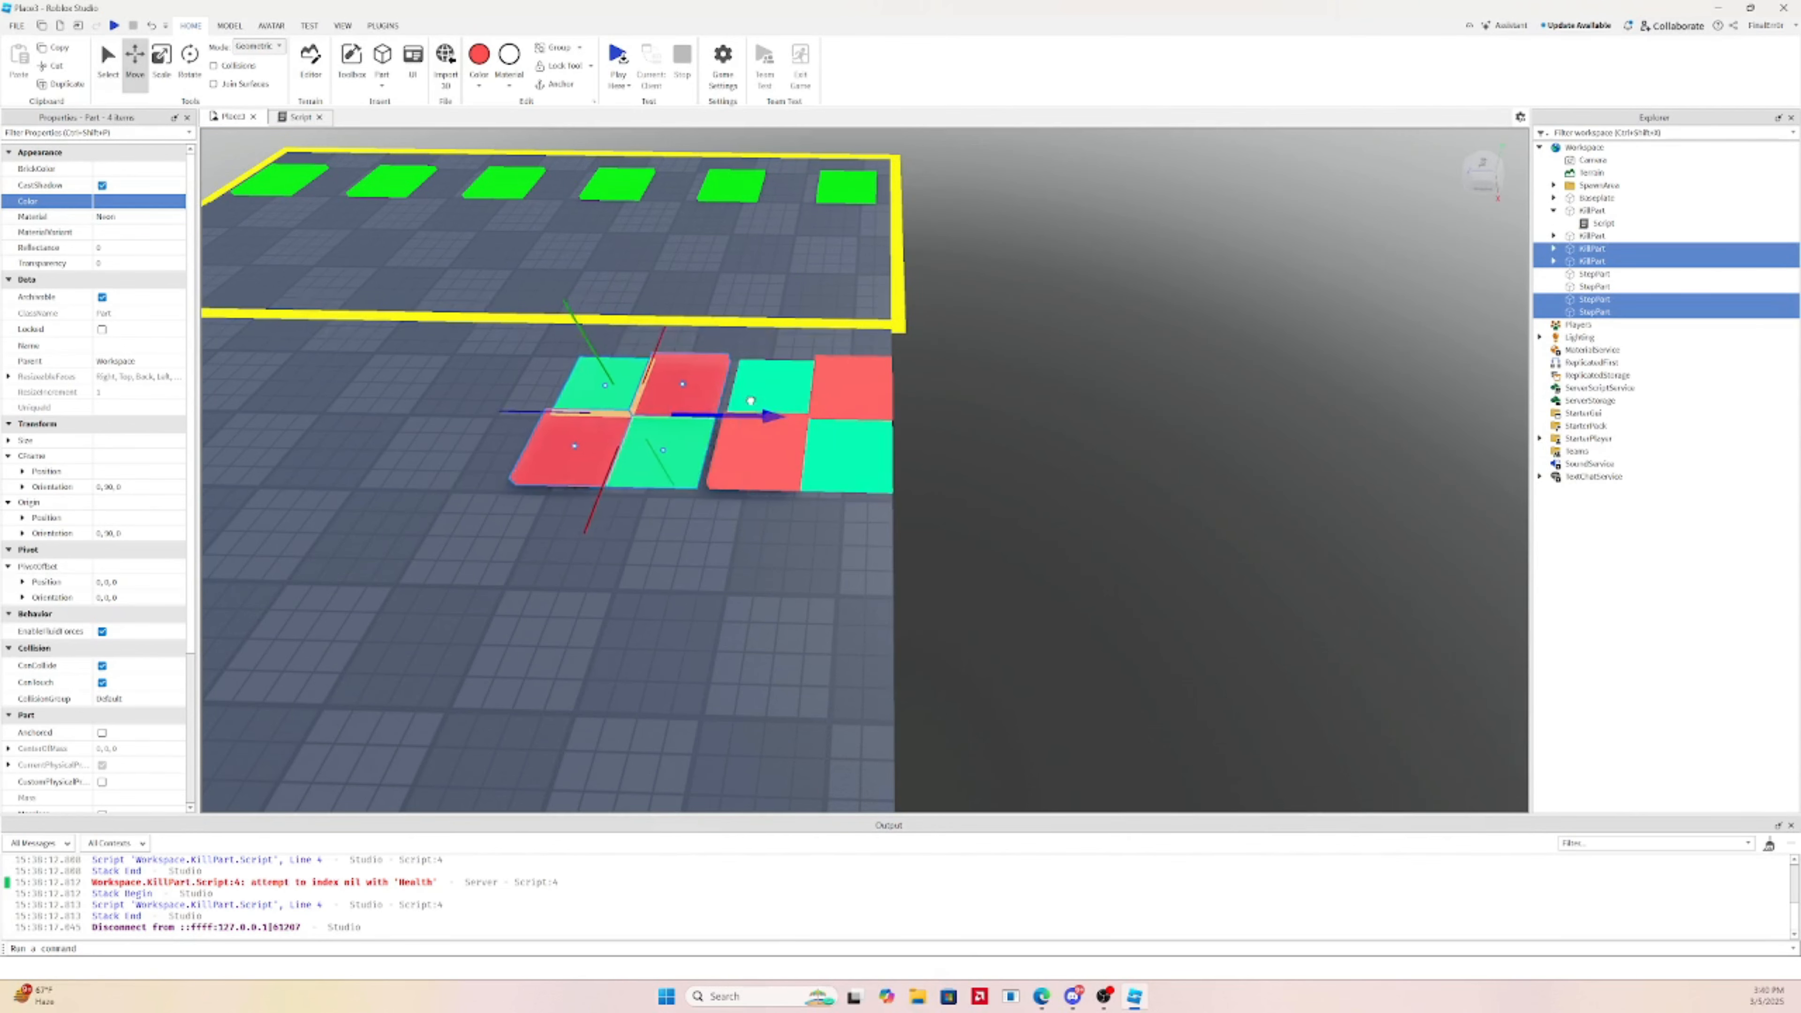
{"action": "right_click_drag", "start_coordinate": [762, 400], "coordinate": [774, 467]}
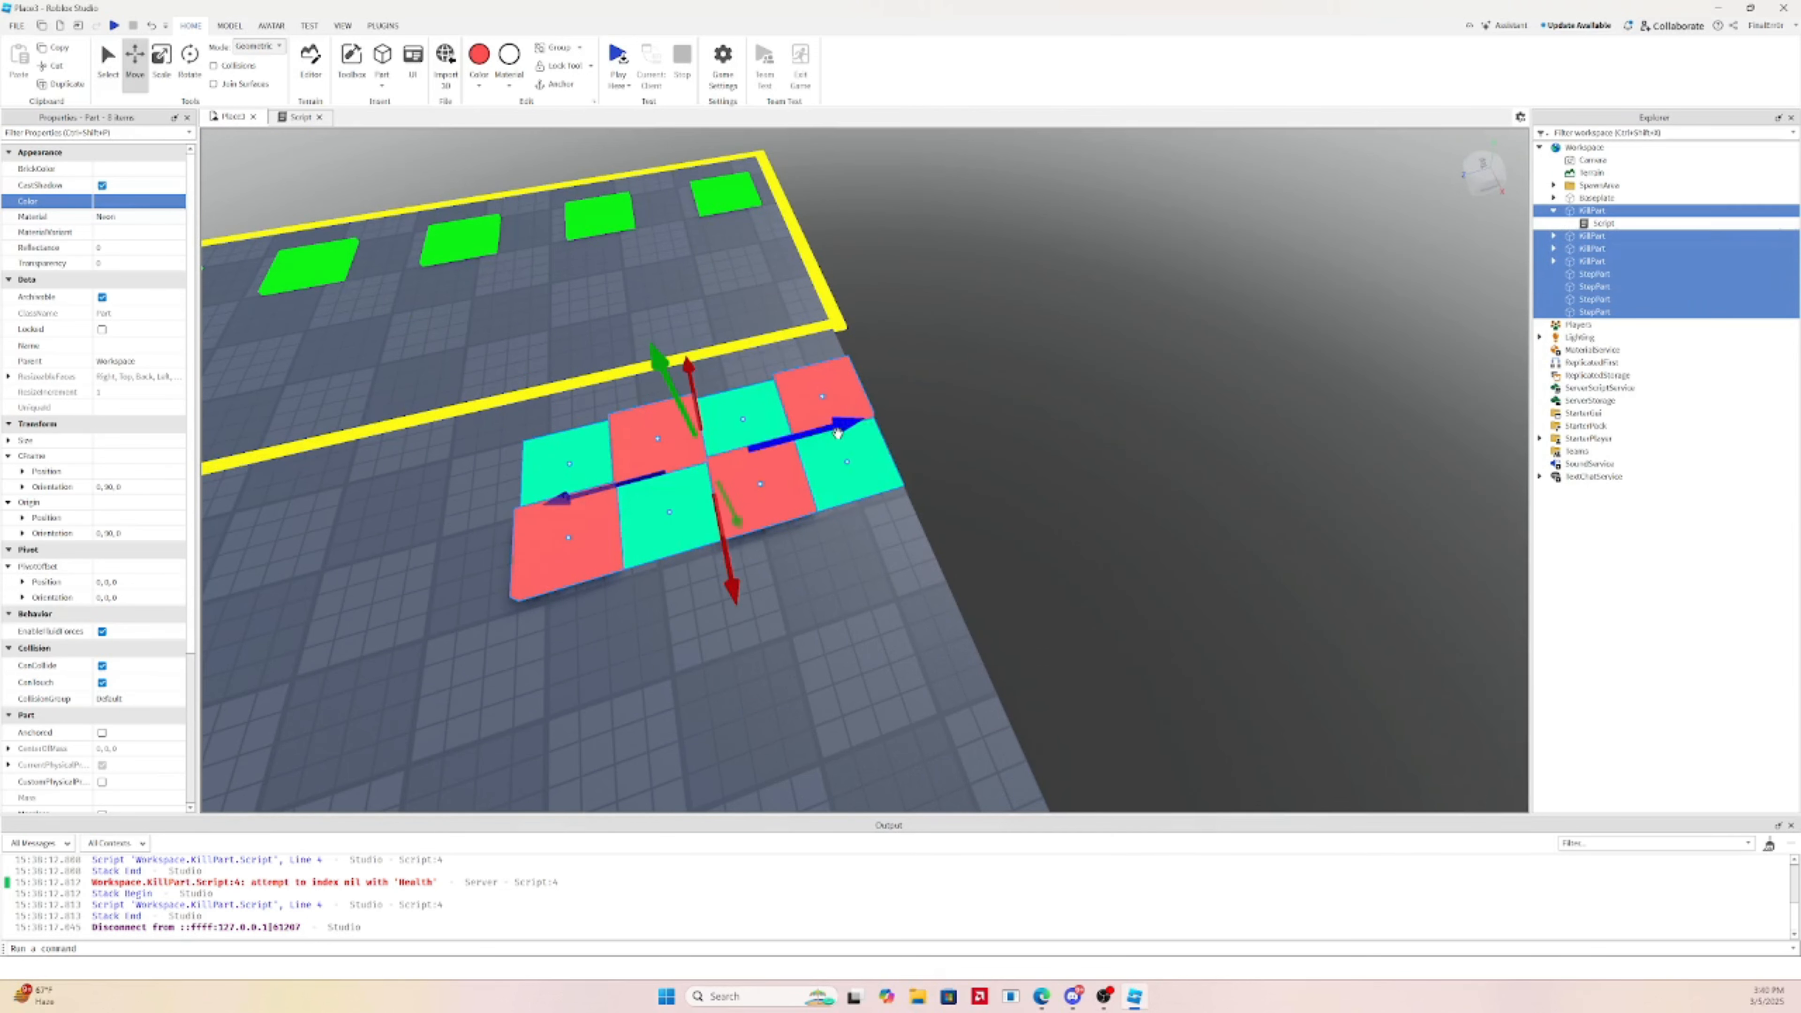
{"action": "key", "text": "ctrl+d"}
{"action": "left_click_drag", "start_coordinate": [838, 433], "coordinate": [813, 433]}
{"action": "right_click_drag", "start_coordinate": [815, 433], "coordinate": [813, 432]}
Duplicate the sixteen tiles and place the copies left of the originals
{"action": "left_click", "coordinate": [856, 397], "text": "shift"}
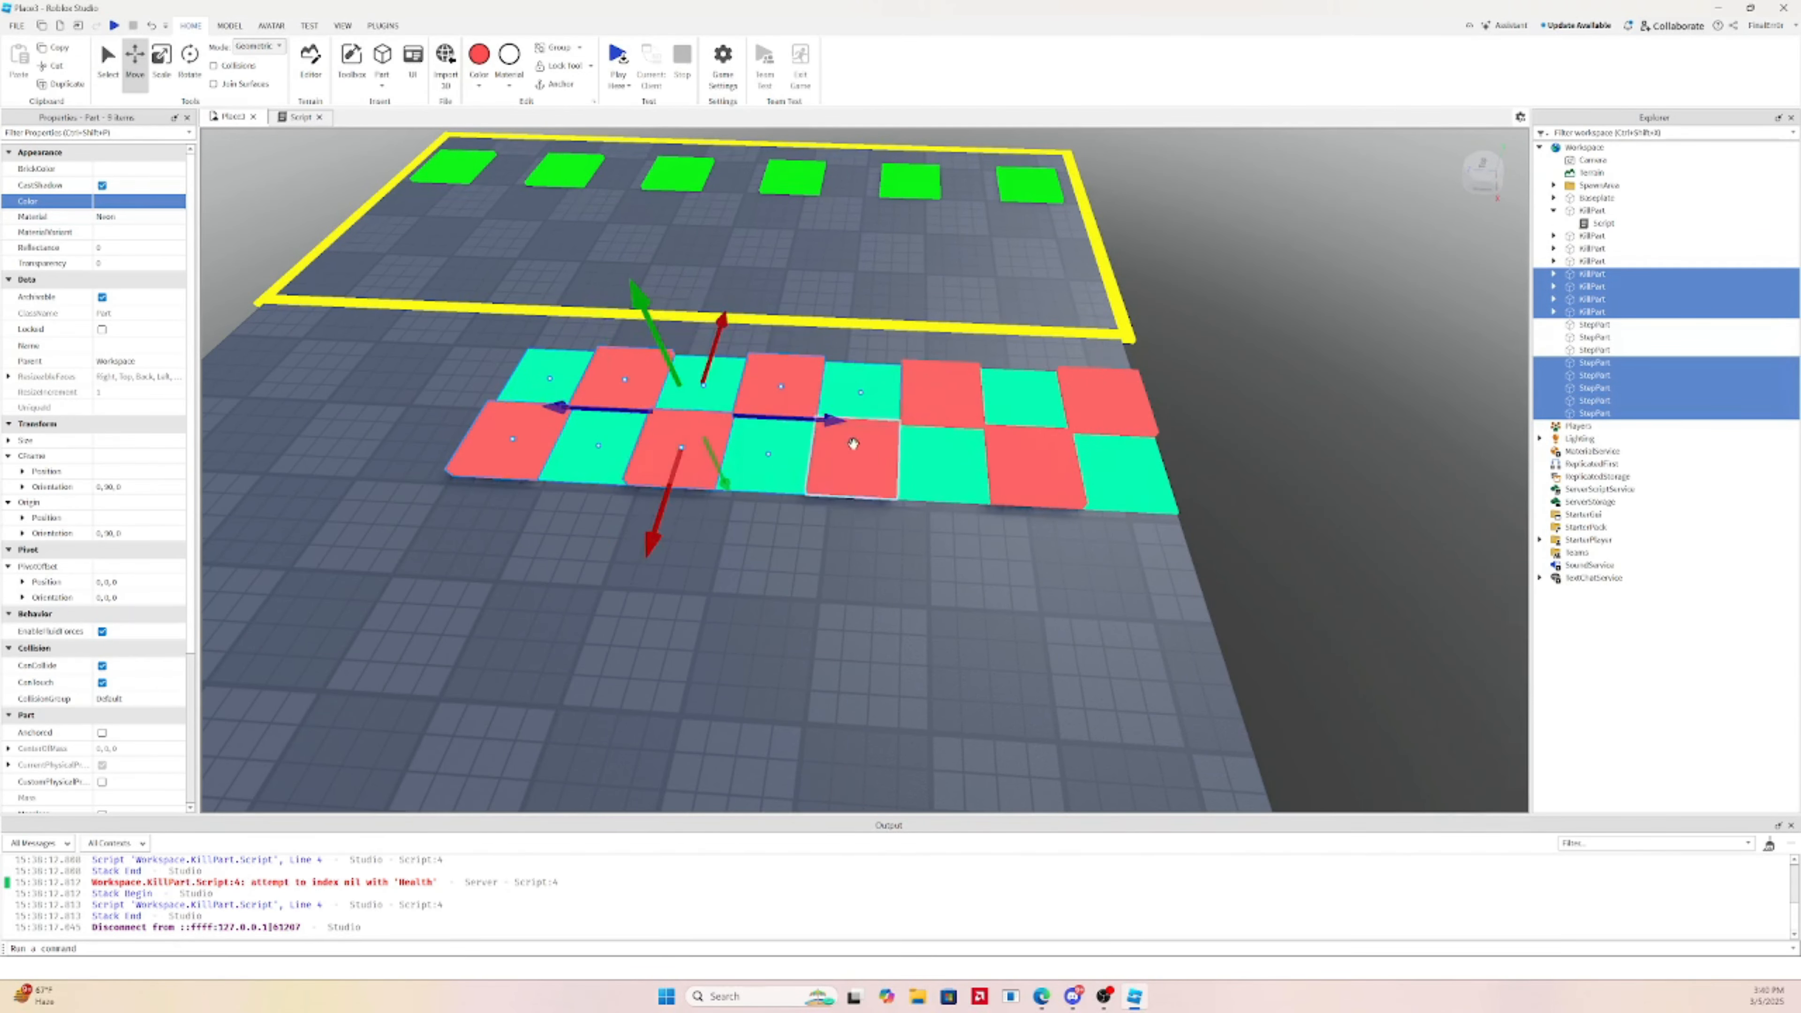
{"action": "left_click", "coordinate": [853, 444], "text": "shift"}
{"action": "left_click", "coordinate": [939, 397], "text": "shift"}
{"action": "left_click", "coordinate": [1035, 403], "text": "shift"}
{"action": "left_click", "coordinate": [1034, 458], "text": "shift"}
{"action": "left_click", "coordinate": [1111, 459], "text": "shift"}
{"action": "key", "text": "a"}
{"action": "key", "text": "ctrl+d"}
{"action": "left_click_drag", "start_coordinate": [1384, 417], "coordinate": [726, 350]}
Delete the six extra tiles at the strip's left end
{"action": "left_click", "coordinate": [513, 489]}
{"action": "scroll", "coordinate": [560, 461], "scroll_direction": "down", "scroll_amount": 2}
{"action": "left_click", "coordinate": [595, 437]}
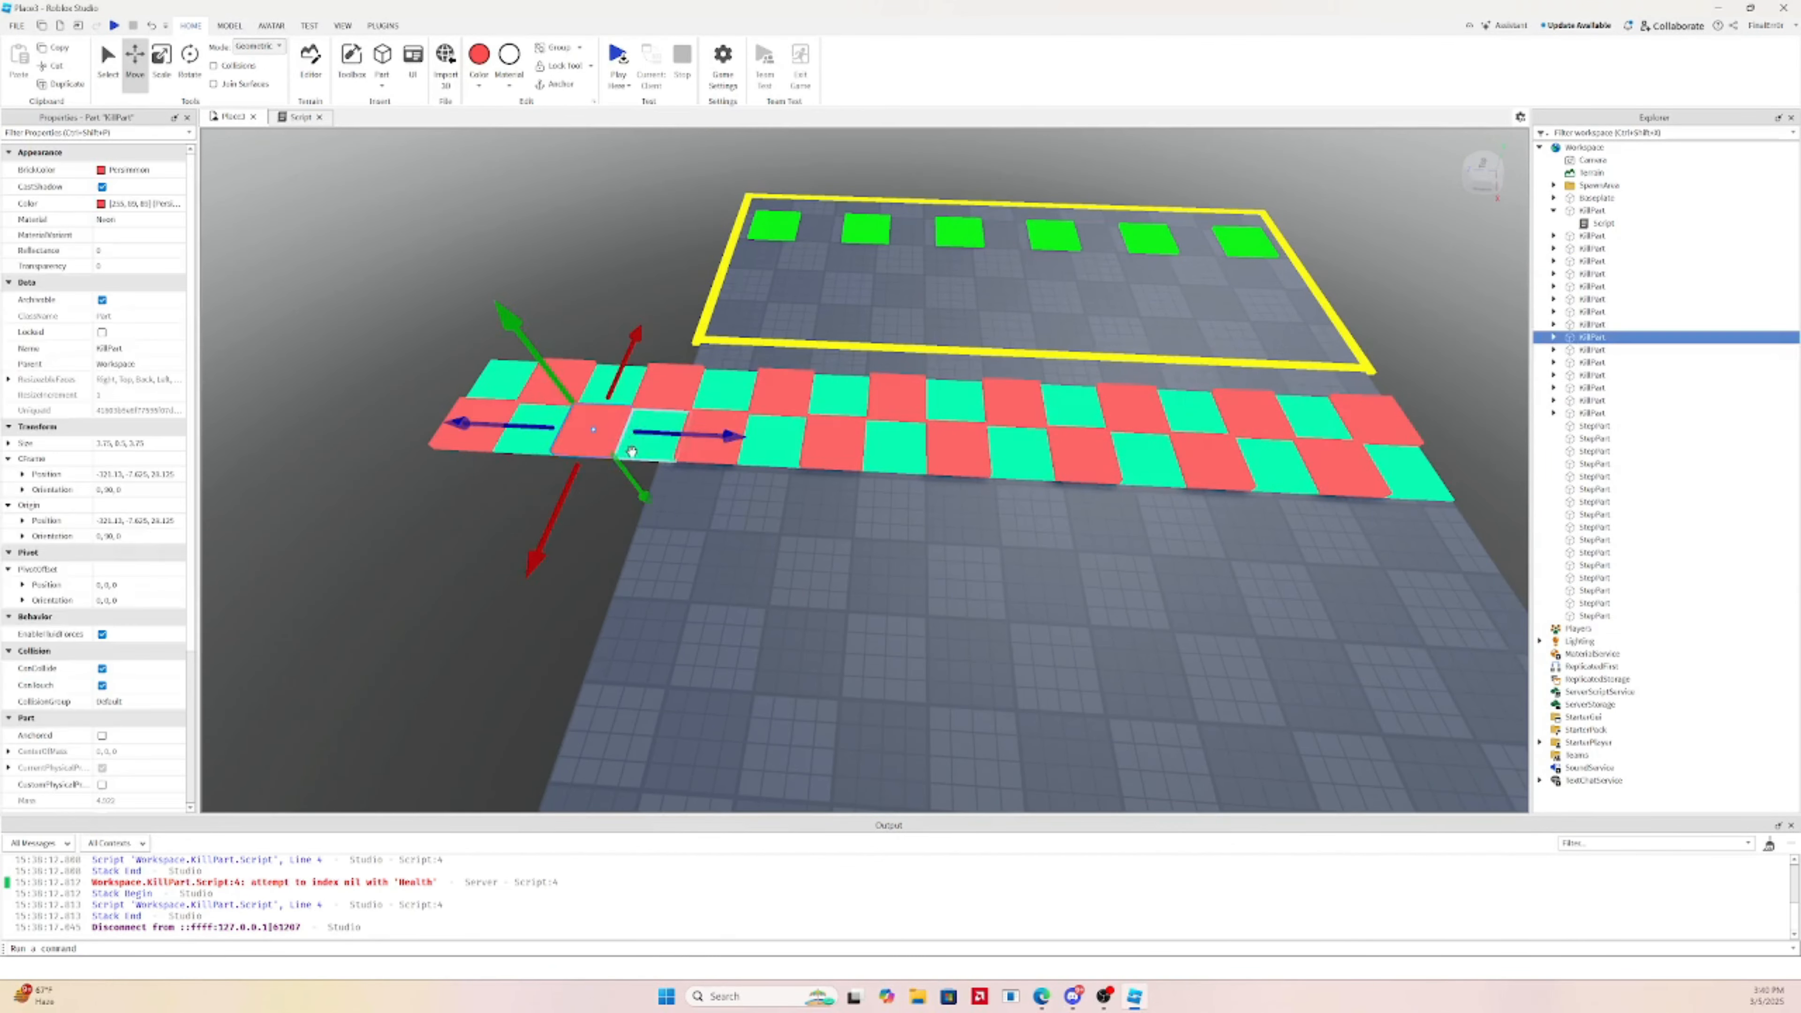
{"action": "left_click", "coordinate": [647, 443], "text": "shift"}
{"action": "left_click", "coordinate": [654, 386], "text": "shift"}
{"action": "left_click", "coordinate": [481, 441], "text": "shift"}
{"action": "left_click", "coordinate": [539, 424], "text": "shift"}
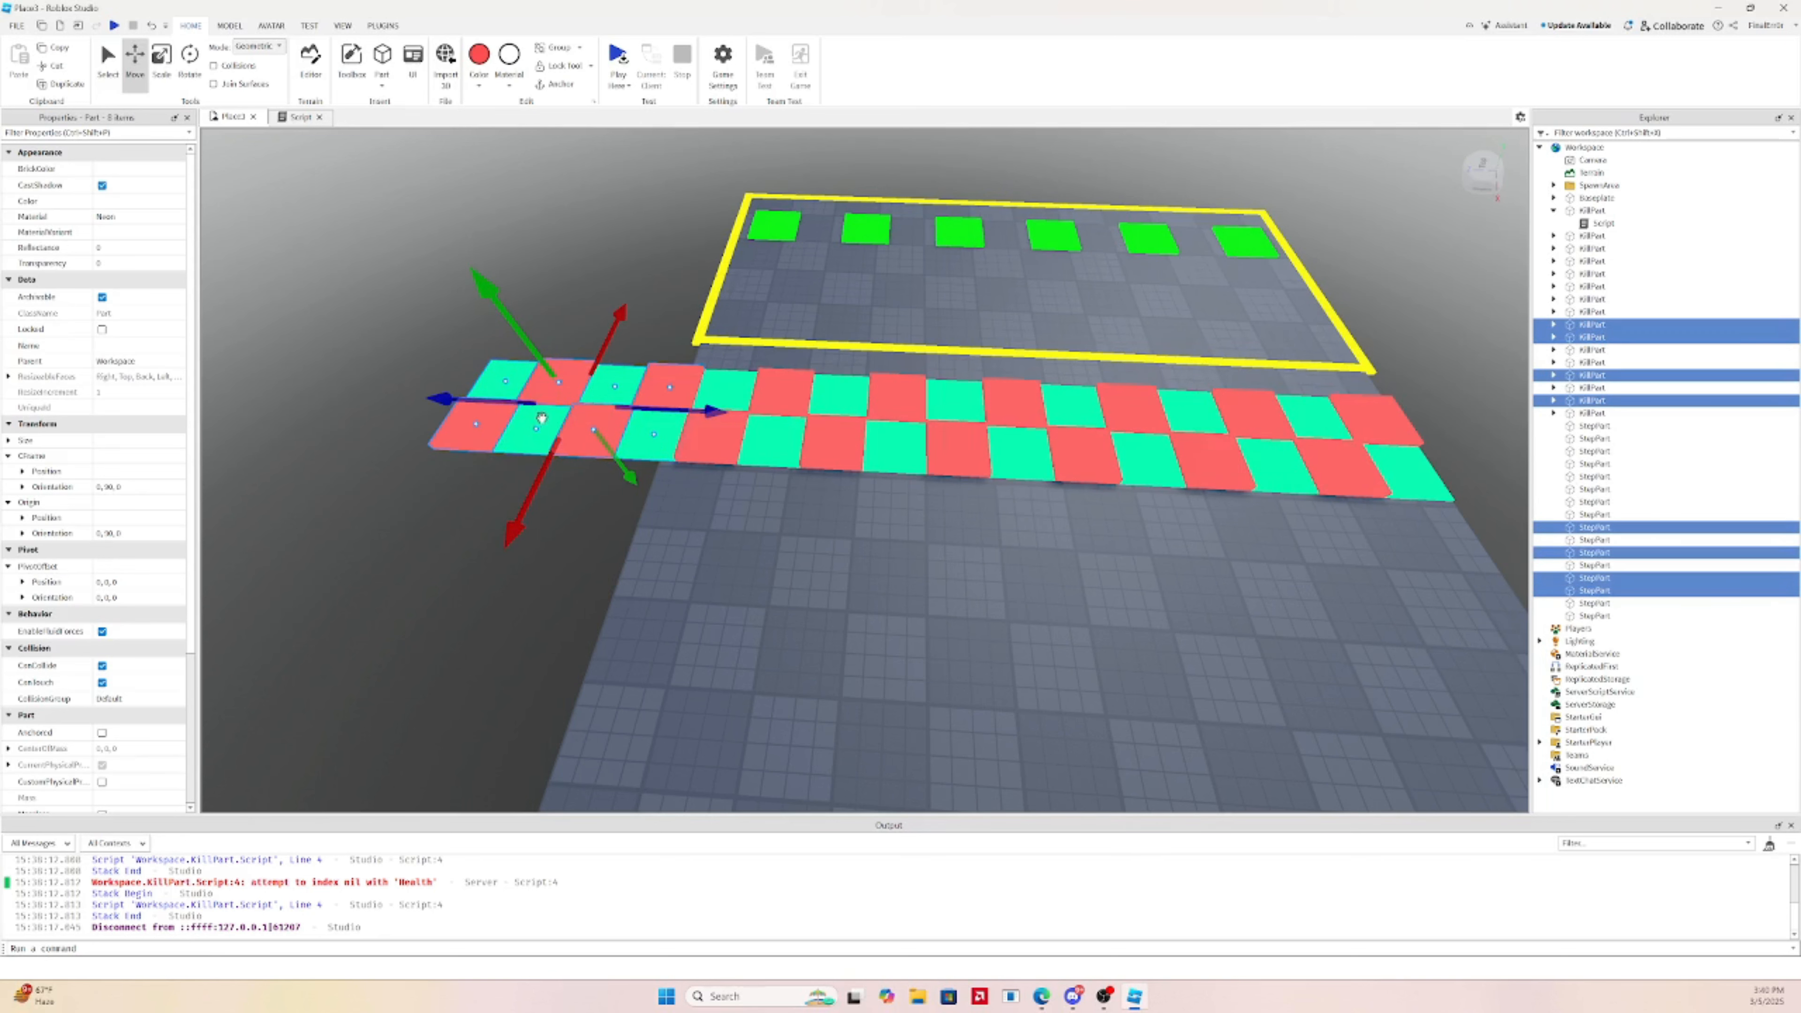
{"action": "key", "text": "Delete"}
{"action": "key", "text": "d"}
{"action": "scroll", "coordinate": [1229, 475], "scroll_direction": "down", "scroll_amount": 1}
Slide the whole checkerboard strip into position and lower the tiles onto the baseplate
{"action": "left_click_drag", "start_coordinate": [533, 396], "coordinate": [1166, 578]}
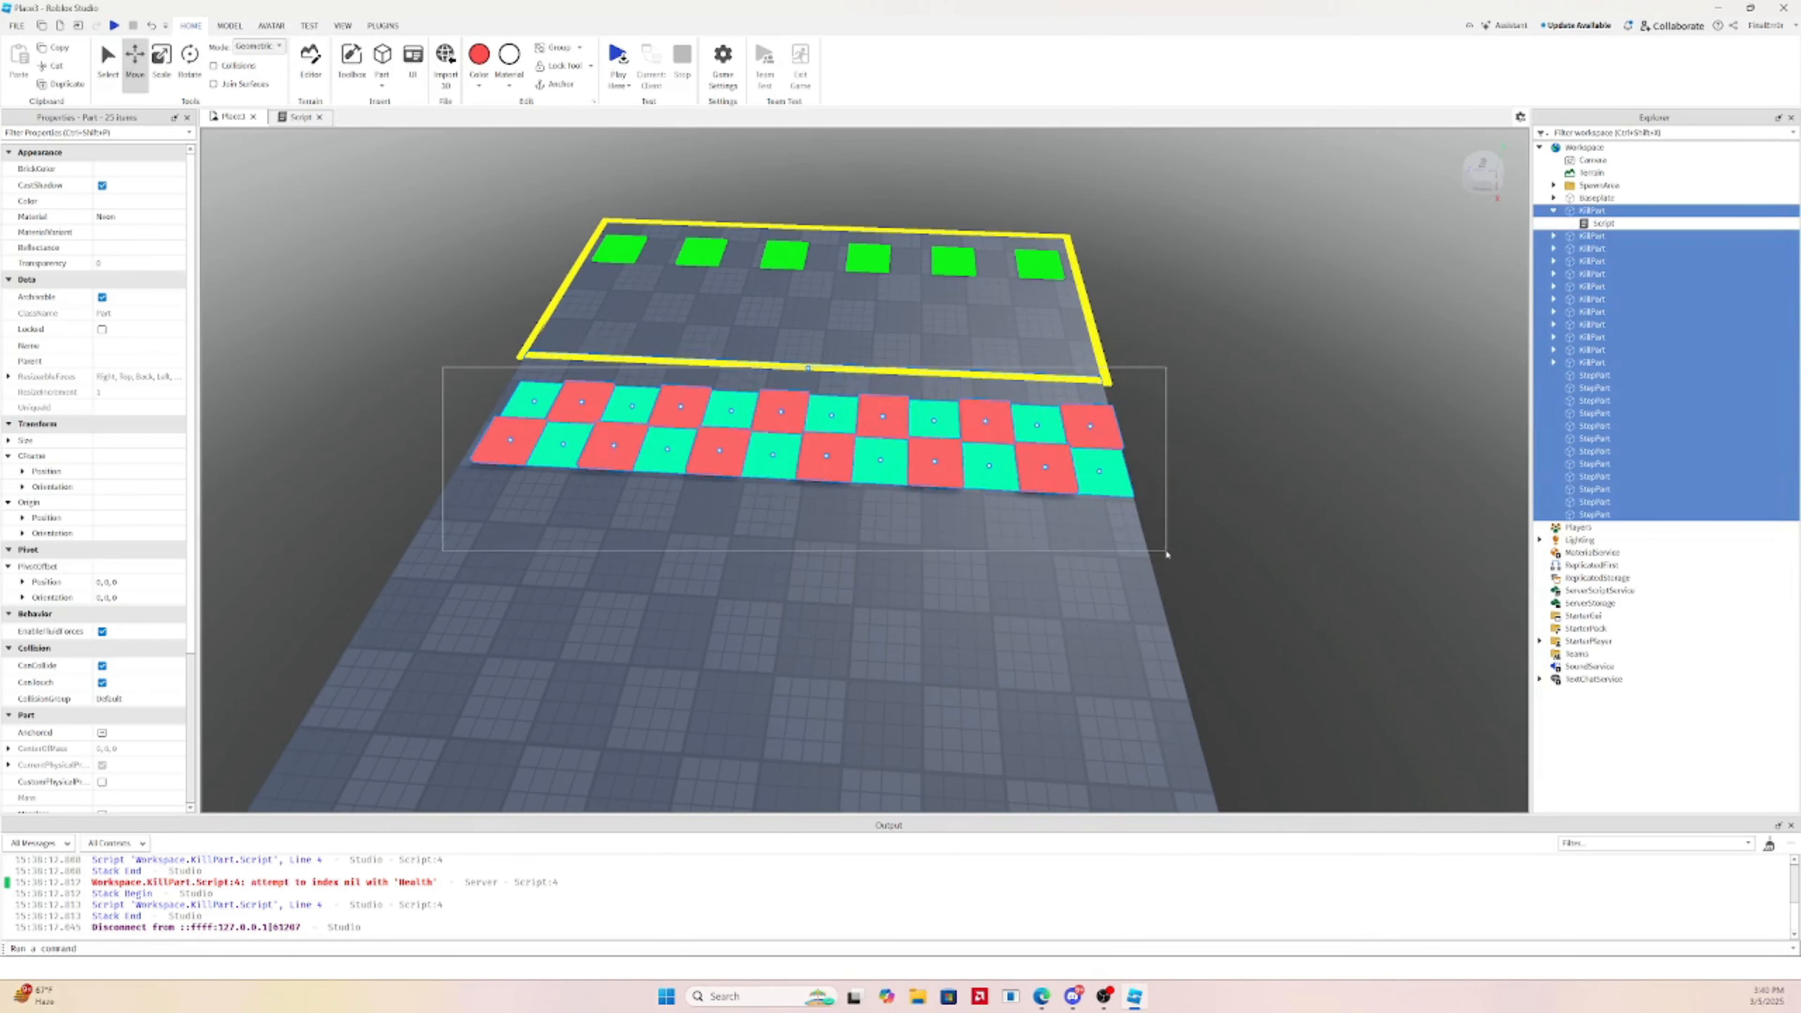
{"action": "scroll", "coordinate": [1040, 380], "scroll_direction": "up", "scroll_amount": 3}
{"action": "left_click_drag", "start_coordinate": [895, 390], "coordinate": [941, 394]}
{"action": "key", "text": "a"}
{"action": "scroll", "coordinate": [886, 412], "scroll_direction": "down", "scroll_amount": 3}
{"action": "scroll", "coordinate": [900, 413], "scroll_direction": "up", "scroll_amount": 2}
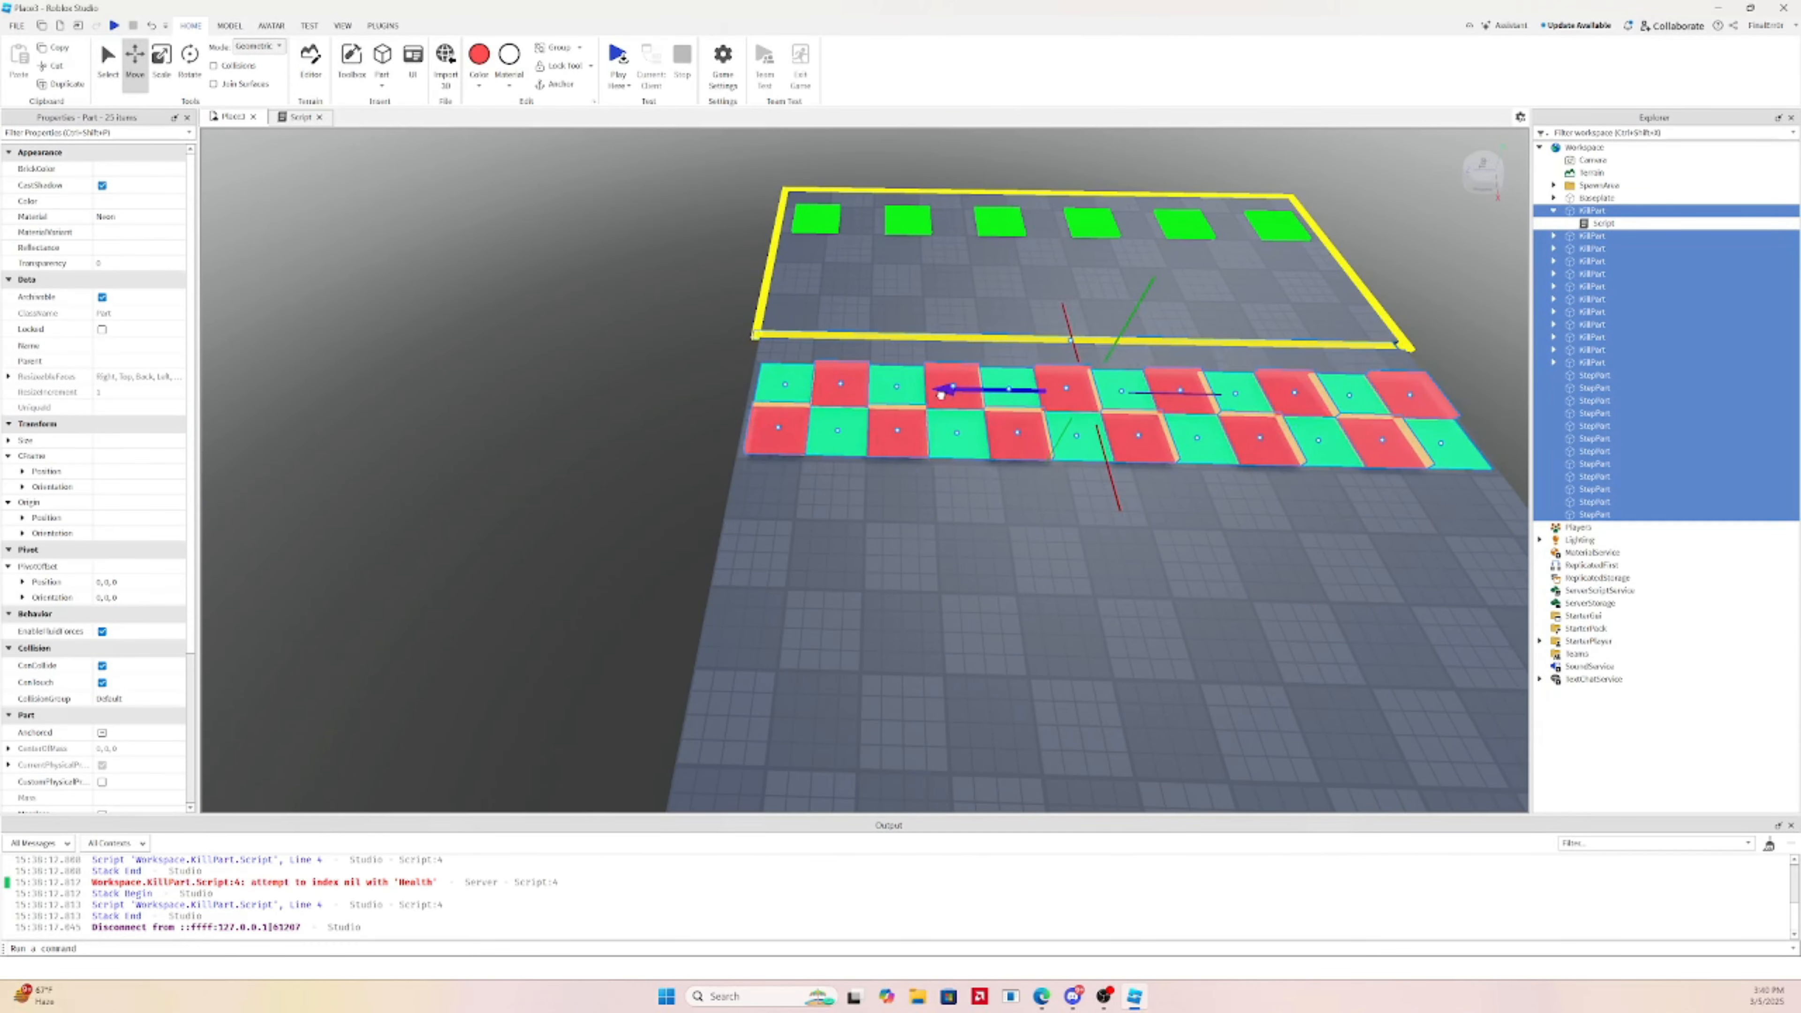
{"action": "key", "text": "d"}
{"action": "left_click_drag", "start_coordinate": [699, 394], "coordinate": [708, 393]}
{"action": "key", "text": "a"}
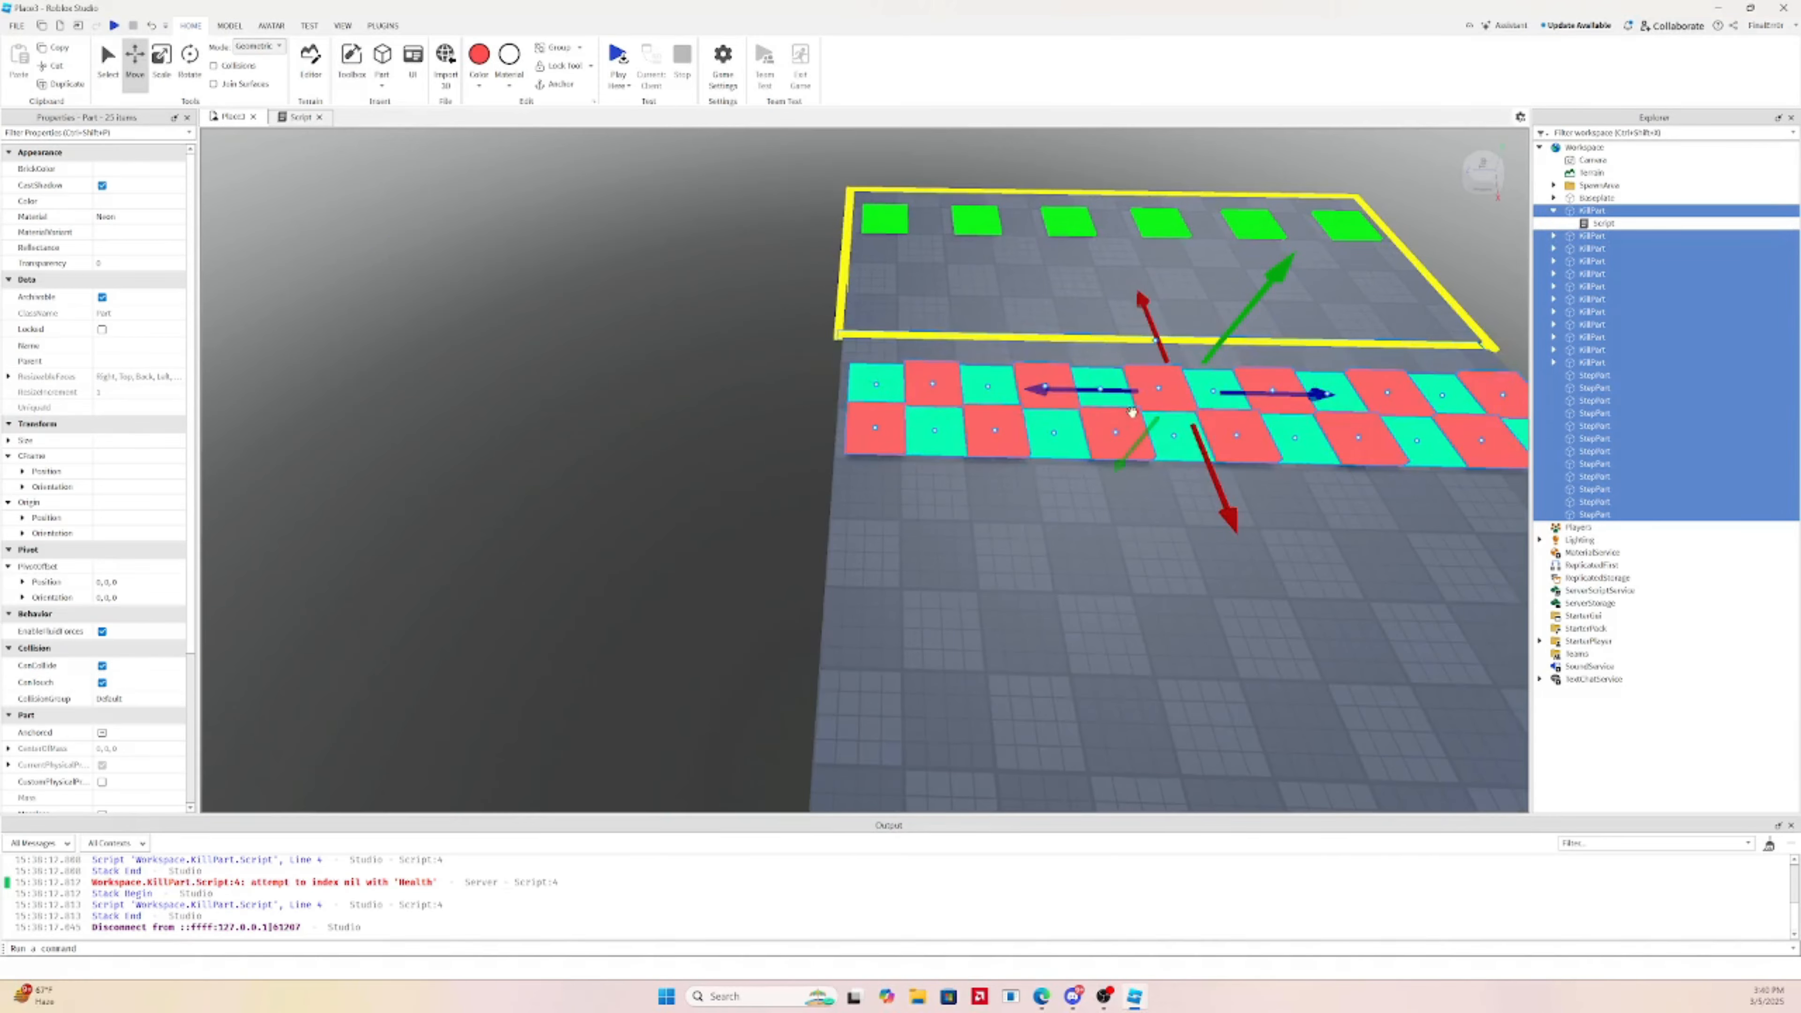
{"action": "left_click_drag", "start_coordinate": [1128, 393], "coordinate": [1121, 394]}
{"action": "key", "text": "d"}
{"action": "key", "text": "w"}
{"action": "right_click_drag", "start_coordinate": [1121, 394], "coordinate": [1121, 393]}
{"action": "key", "text": "s"}
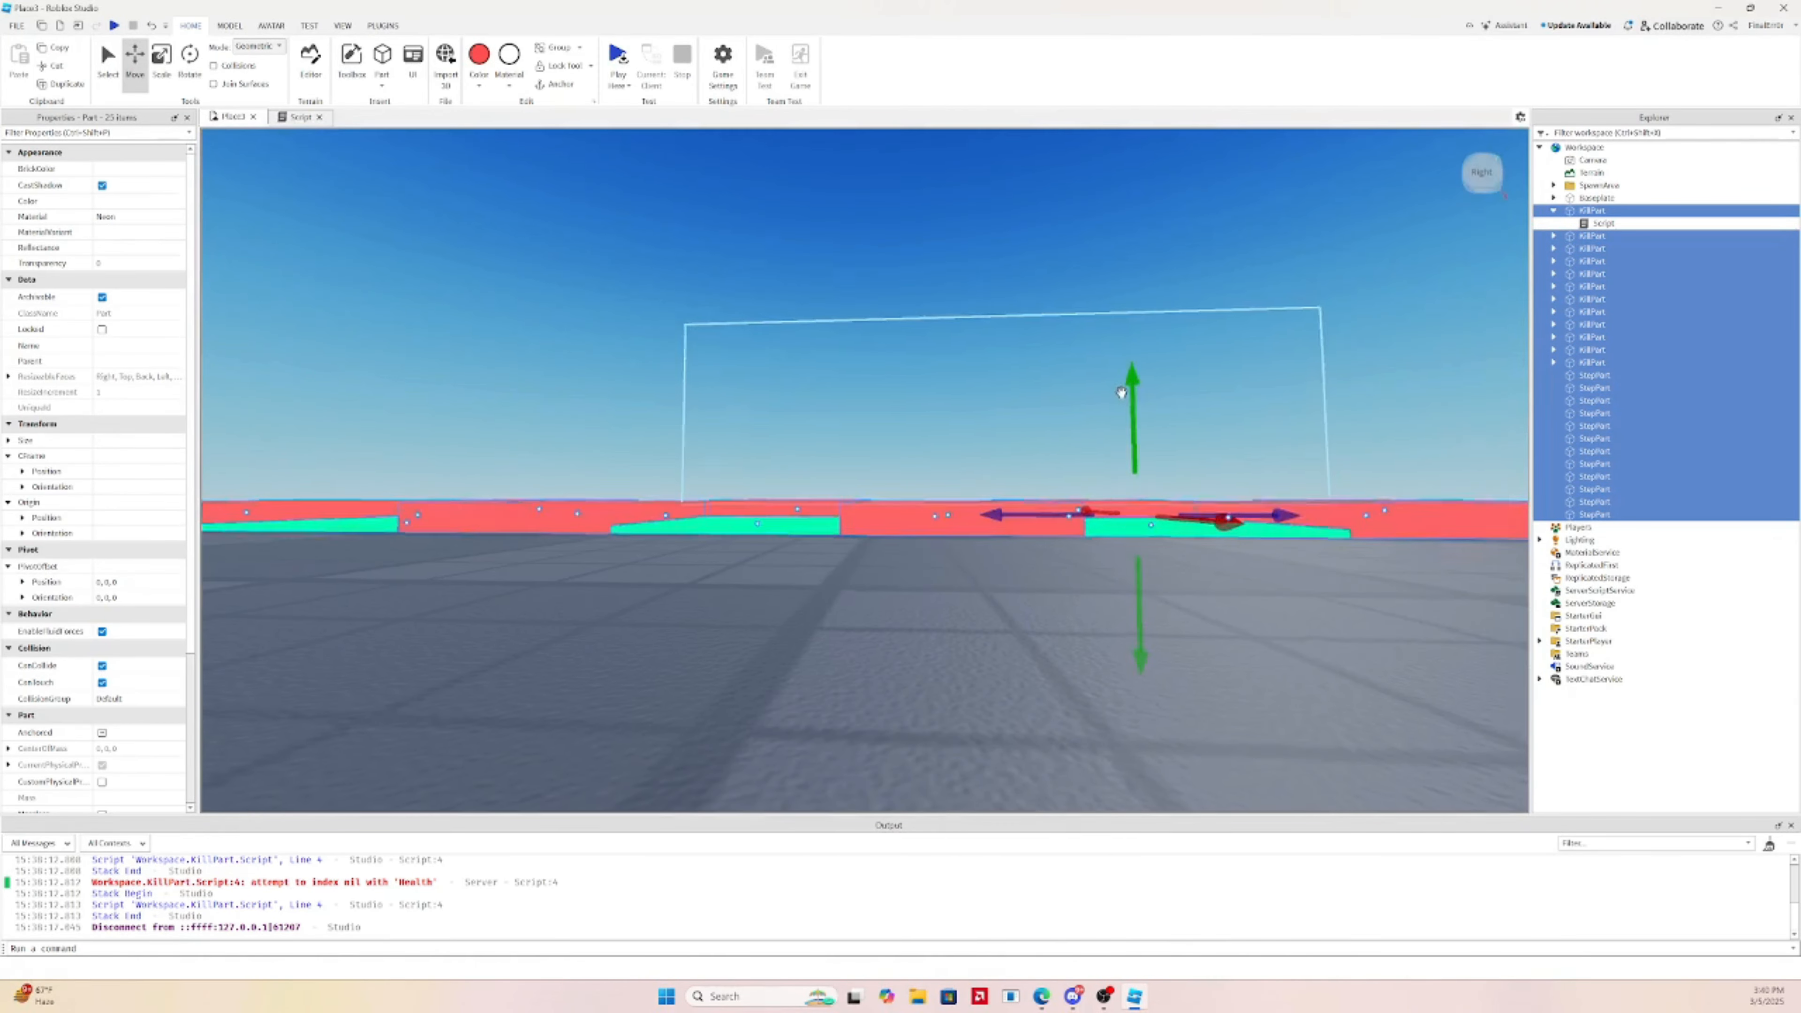
{"action": "left_click_drag", "start_coordinate": [1122, 392], "coordinate": [1137, 413]}
{"action": "key", "text": "s"}
{"action": "right_click_drag", "start_coordinate": [1137, 414], "coordinate": [1096, 458]}
Resize the baseplate evenly to a width of 45
{"action": "left_click", "coordinate": [1096, 458]}
{"action": "key", "text": "s"}
{"action": "key", "text": "ctrl+3"}
{"action": "left_click_drag", "start_coordinate": [1227, 597], "coordinate": [1219, 577], "text": "ctrl"}
{"action": "key", "text": "ctrl+d"}
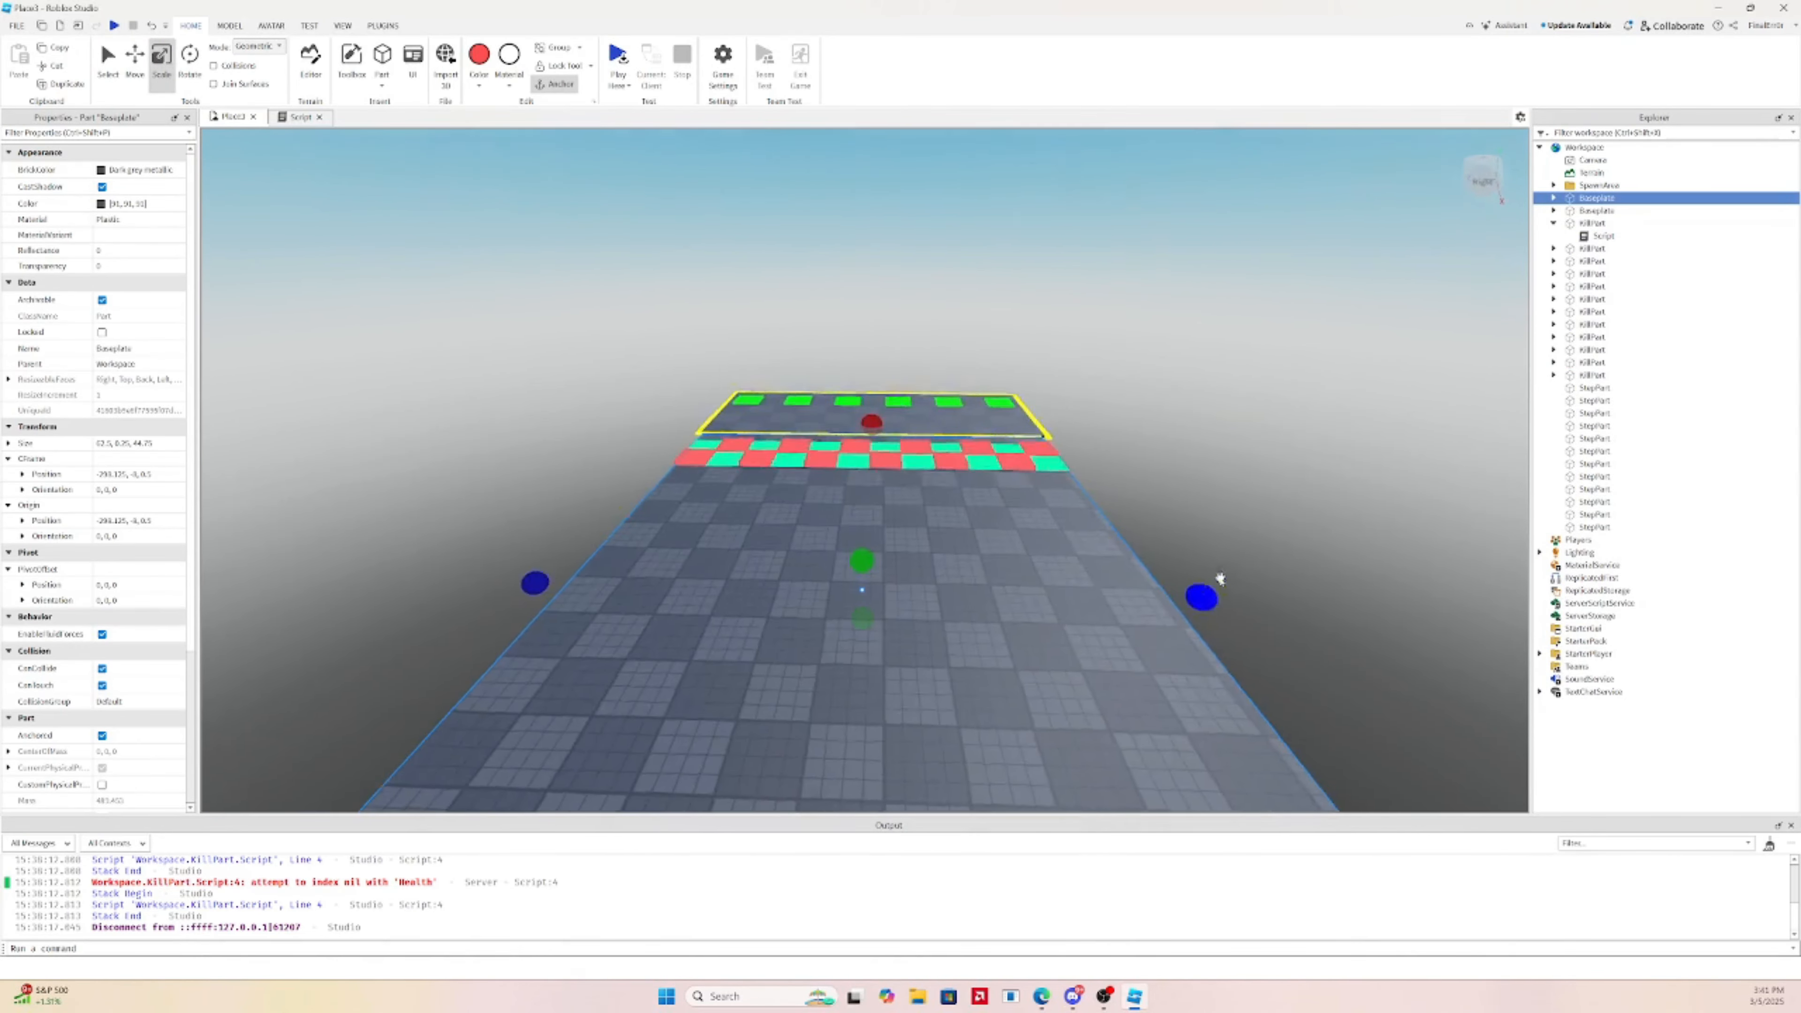
{"action": "key", "text": "d"}
{"action": "key", "text": "w"}
{"action": "right_click_drag", "start_coordinate": [1220, 577], "coordinate": [1220, 577]}
{"action": "key", "text": "d"}
{"action": "key", "text": "w"}
{"action": "right_click_drag", "start_coordinate": [941, 559], "coordinate": [941, 559]}
{"action": "key", "text": "s"}
{"action": "left_click_drag", "start_coordinate": [596, 696], "coordinate": [604, 695], "text": "ctrl"}
{"action": "key", "text": "a"}
{"action": "right_click_drag", "start_coordinate": [1013, 569], "coordinate": [1004, 540]}
Duplicate the checkerboard tiles and place the copies beside the originals
{"action": "key", "text": "w"}
{"action": "key", "text": "d"}
{"action": "key", "text": "s"}
{"action": "key", "text": "a"}
{"action": "key", "text": "s"}
{"action": "key", "text": "s"}
{"action": "left_click_drag", "start_coordinate": [897, 248], "coordinate": [966, 482]}
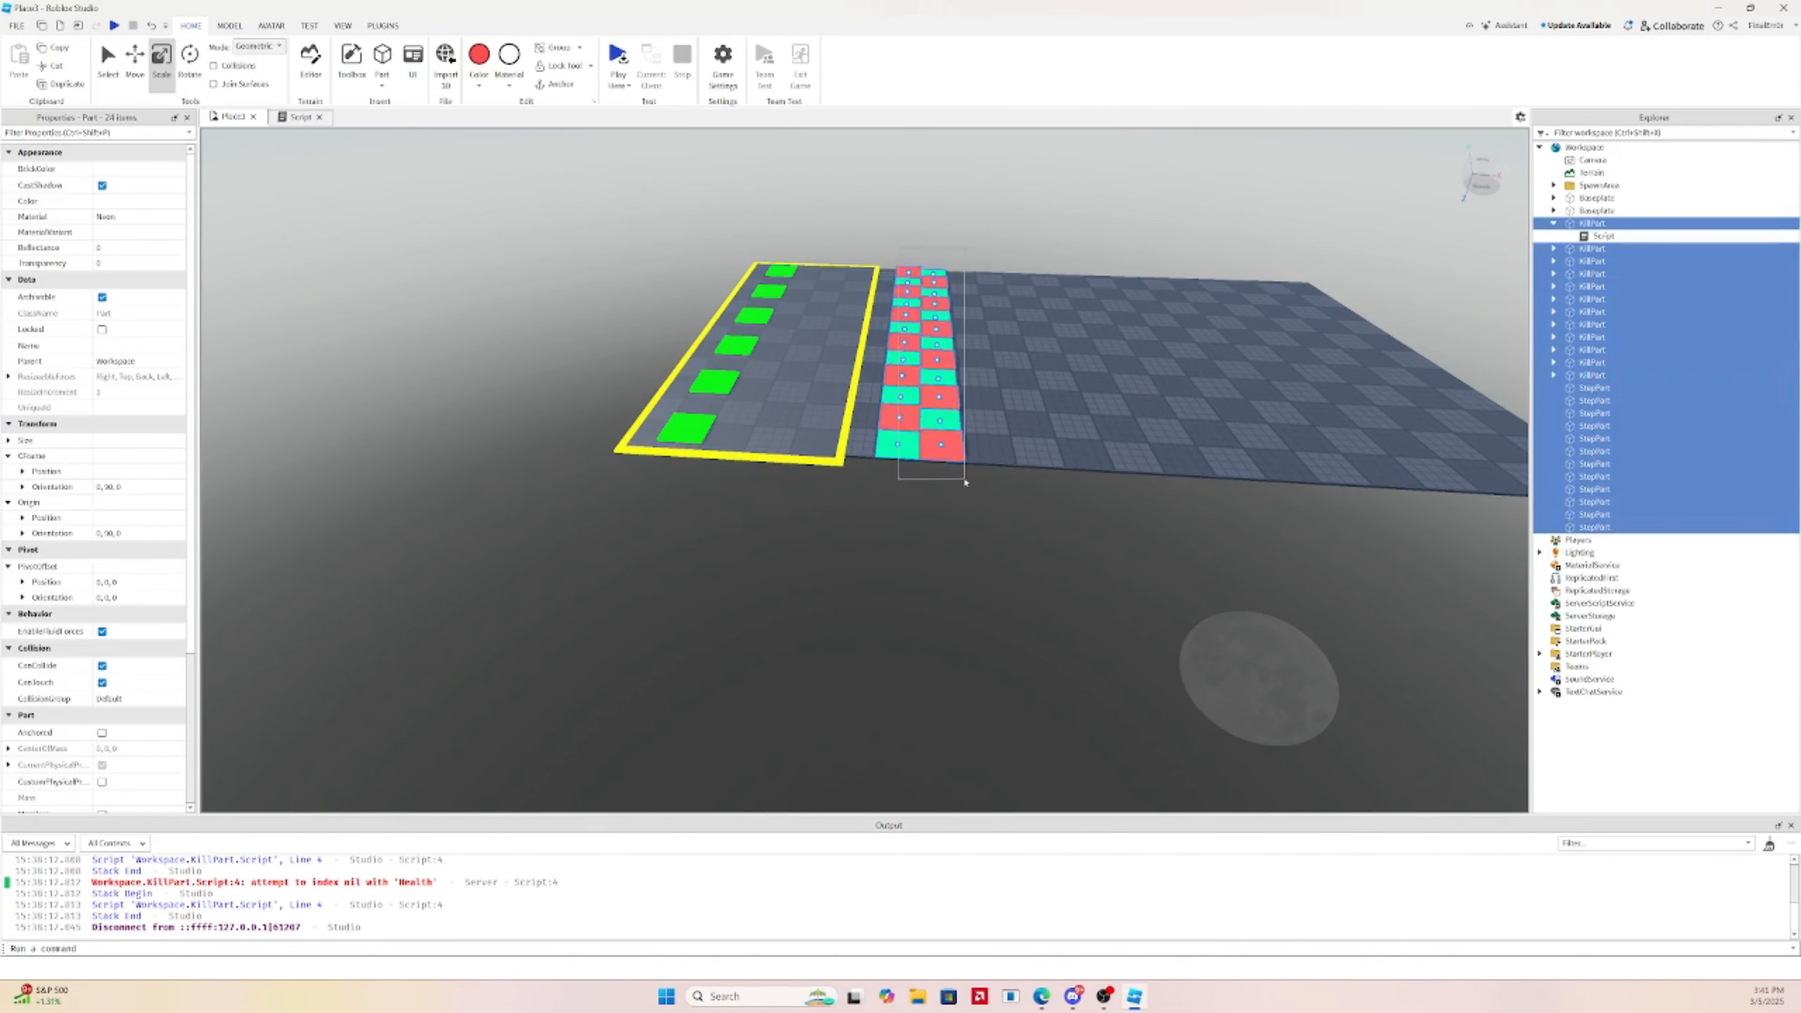
{"action": "key", "text": "ctrl+d"}
{"action": "key", "text": "ctrl+2"}
{"action": "left_click_drag", "start_coordinate": [1033, 339], "coordinate": [1088, 342]}
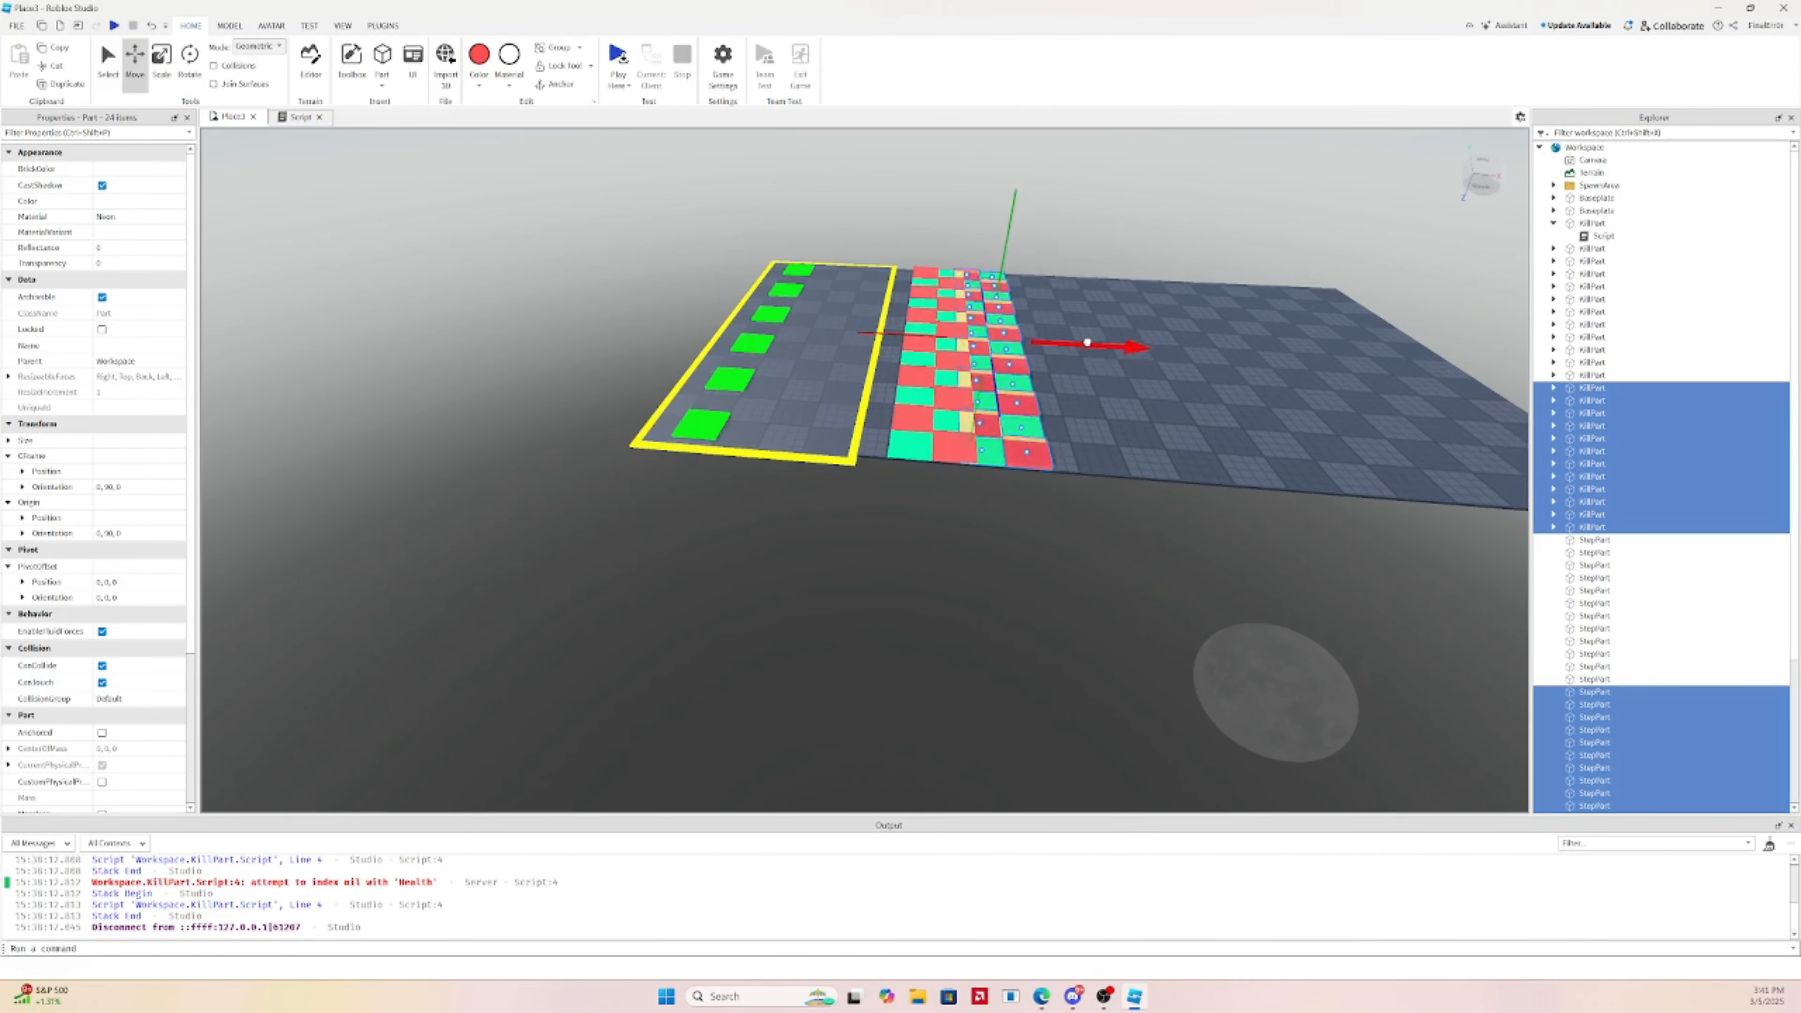
Duplicate all 48 tiles to extend the checkerboard further right
{"action": "left_click_drag", "start_coordinate": [904, 246], "coordinate": [1082, 498]}
{"action": "key", "text": "ctrl+d"}
{"action": "left_click_drag", "start_coordinate": [1088, 344], "coordinate": [1221, 345]}
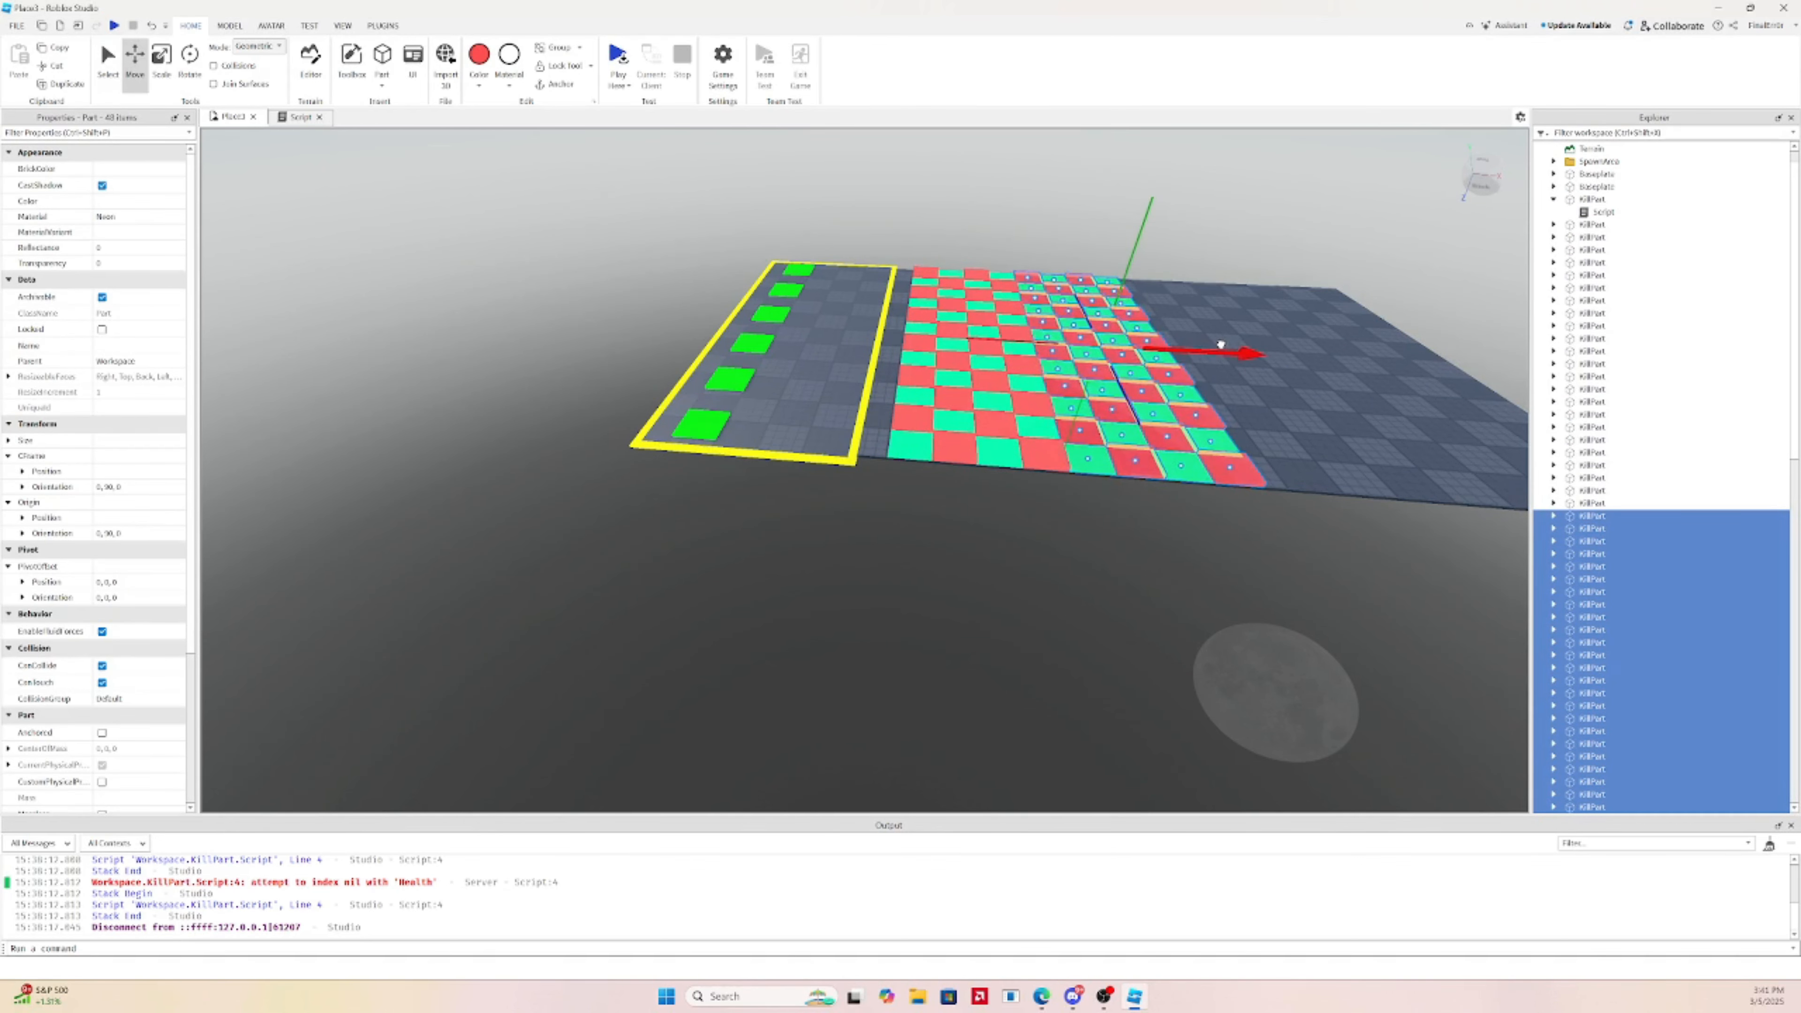
{"action": "key", "text": "d"}
Delete the two rightmost tile columns while keeping the baseplate
{"action": "left_click_drag", "start_coordinate": [971, 250], "coordinate": [1096, 495]}
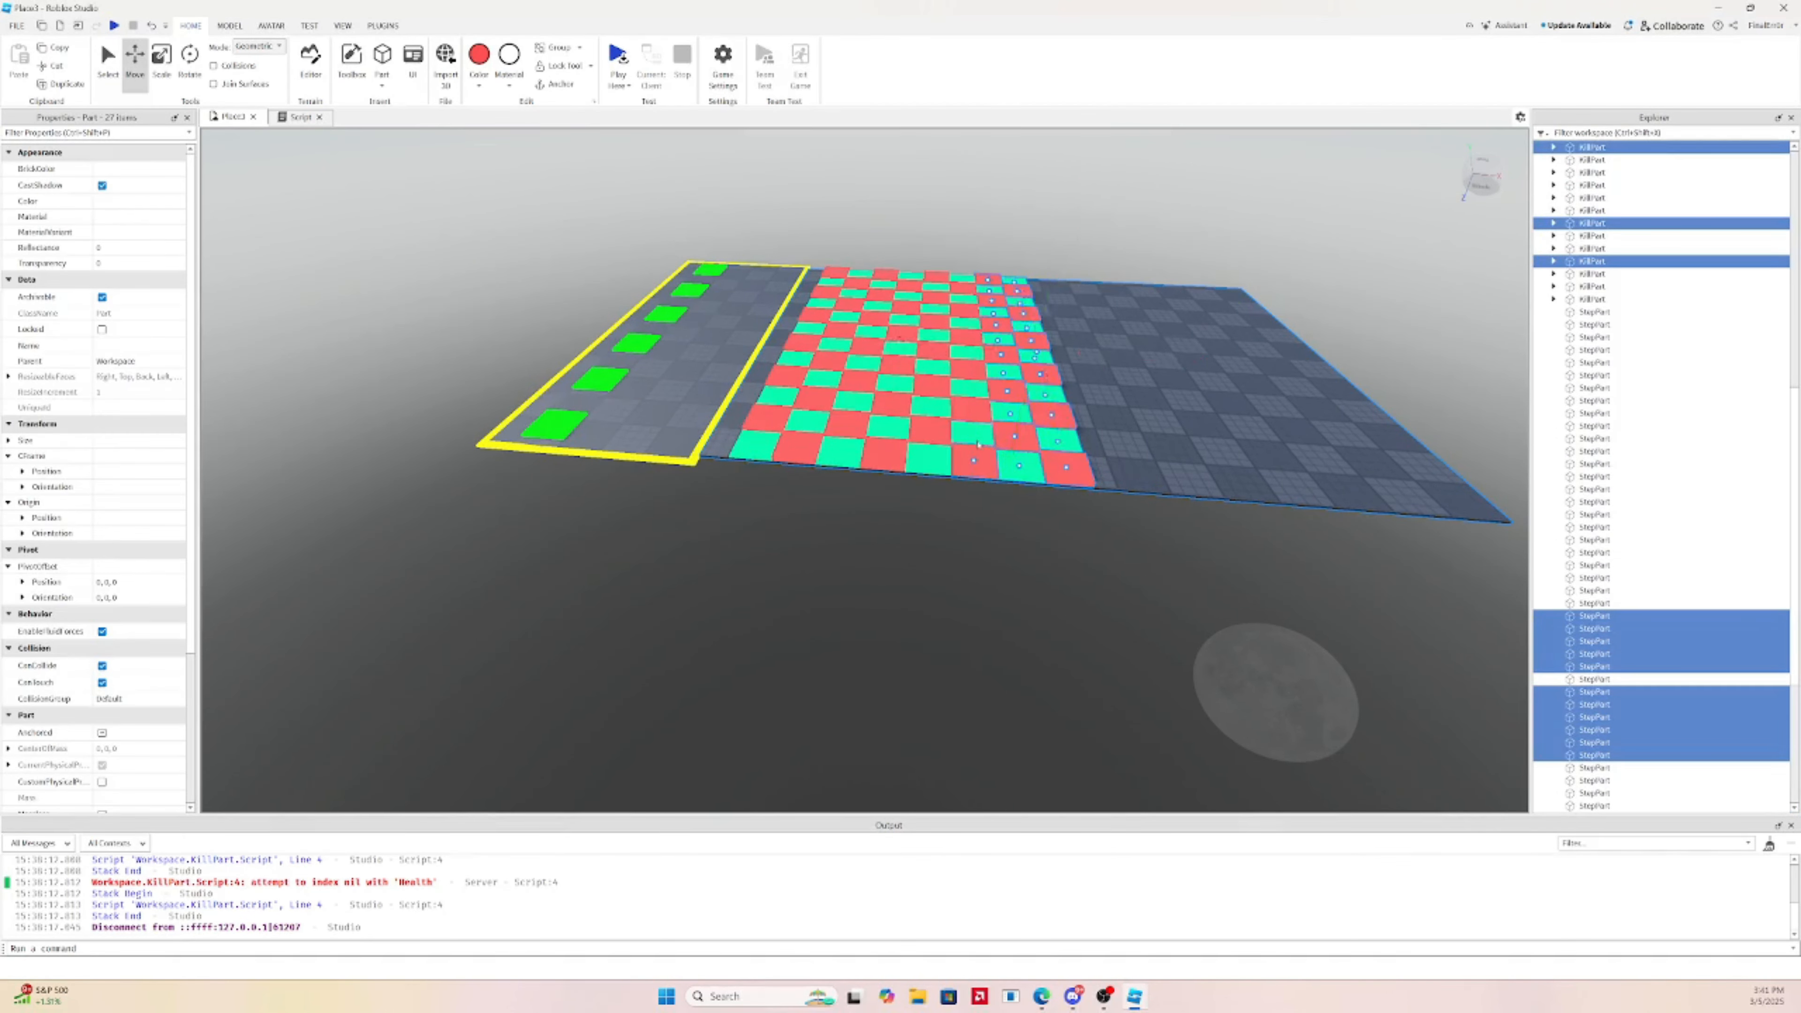
{"action": "key", "text": "Delete"}
{"action": "key", "text": "ctrl+z"}
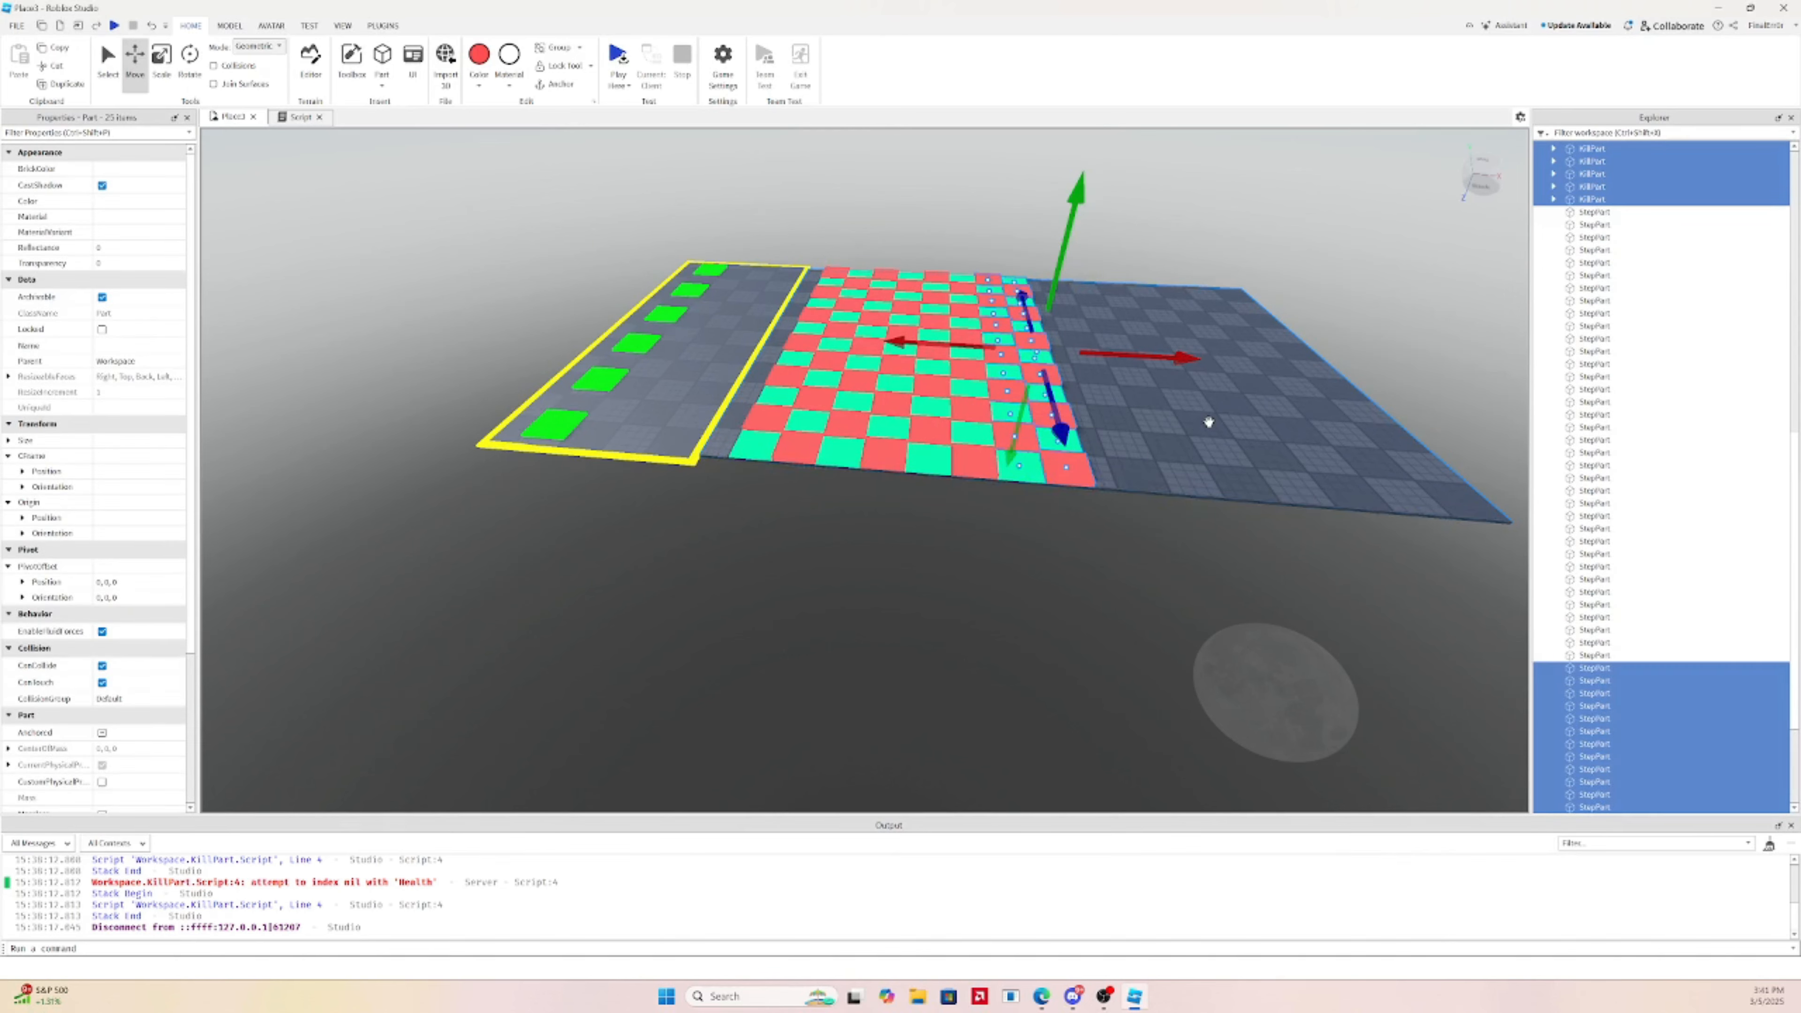
{"action": "left_click", "coordinate": [1209, 422], "text": "ctrl"}
{"action": "key", "text": "Delete"}
{"action": "left_click", "coordinate": [1085, 320]}
{"action": "right_click_drag", "start_coordinate": [1049, 319], "coordinate": [913, 374]}
{"action": "key", "text": "a"}
{"action": "key", "text": "w"}
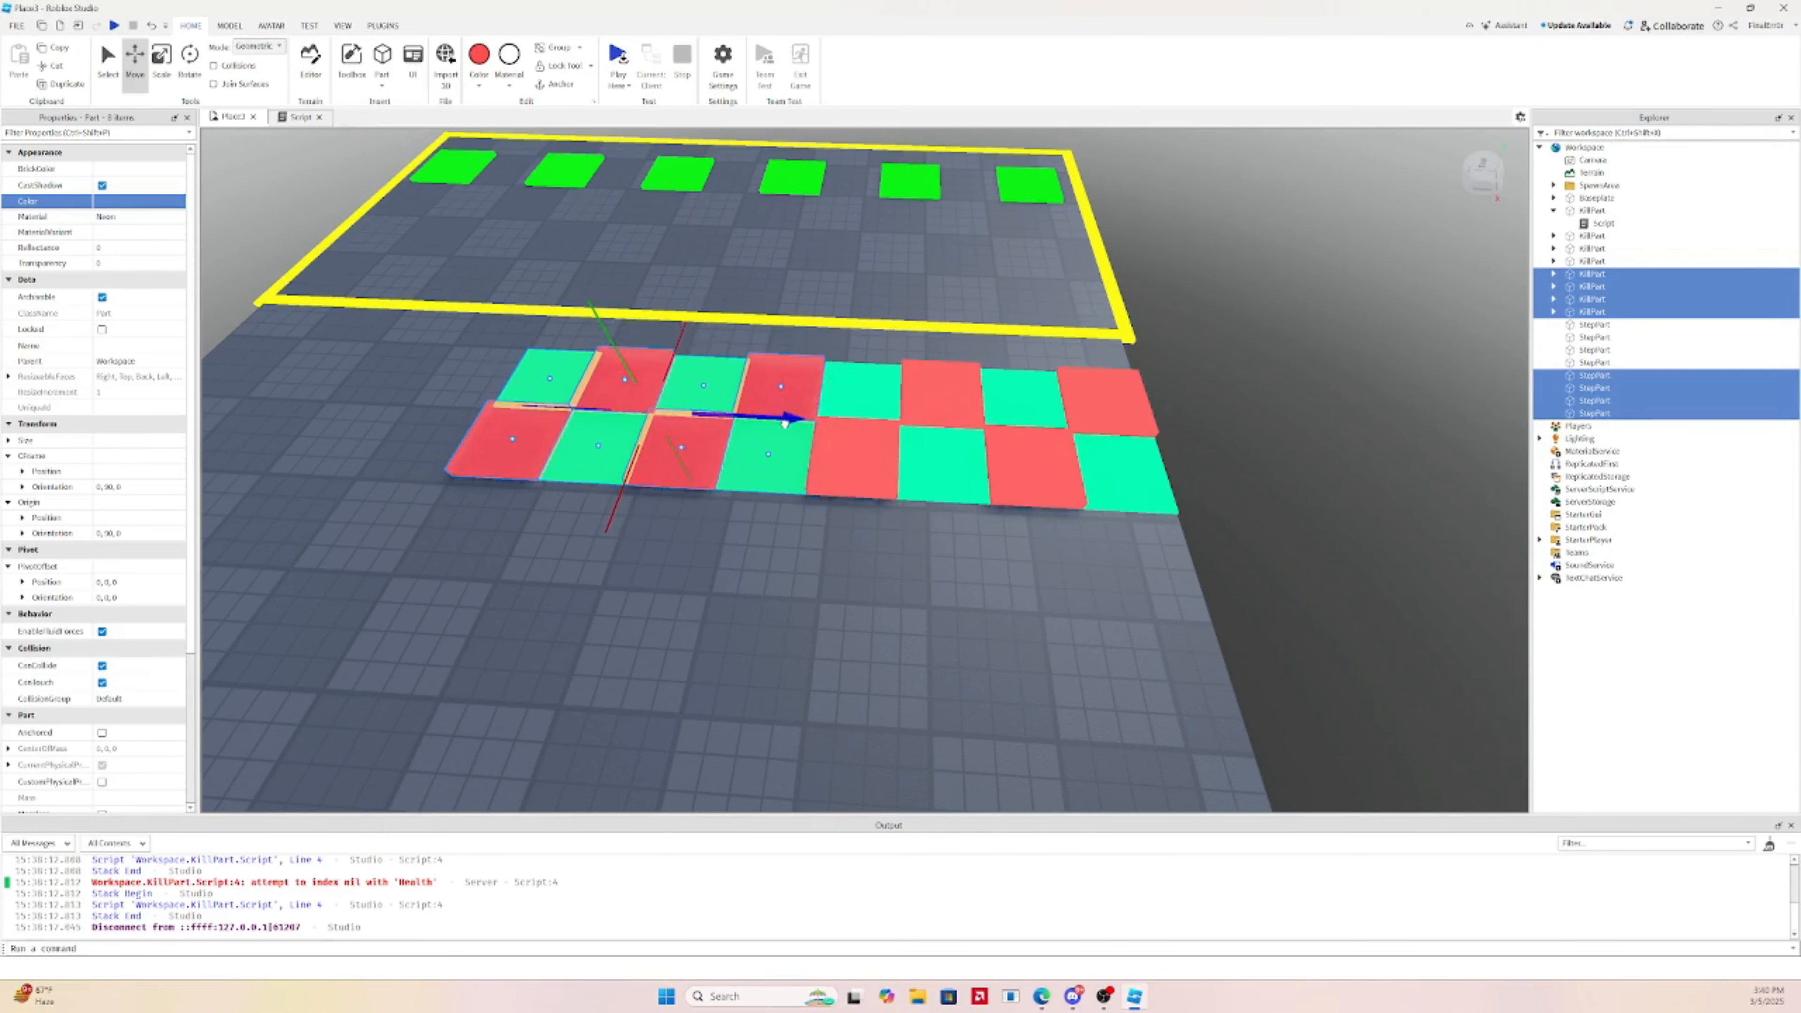
Duplicate the sixteen selected tiles and place the copies left of the originals
{"action": "left_click", "coordinate": [854, 401], "text": "ctrl"}
{"action": "left_click", "coordinate": [852, 450], "text": "ctrl"}
{"action": "left_click", "coordinate": [943, 404], "text": "ctrl"}
{"action": "left_click", "coordinate": [1035, 407], "text": "ctrl"}
{"action": "left_click", "coordinate": [1106, 415], "text": "ctrl"}
{"action": "left_click", "coordinate": [1114, 460], "text": "ctrl"}
{"action": "key", "text": "ctrl+d"}
{"action": "key", "text": "a"}
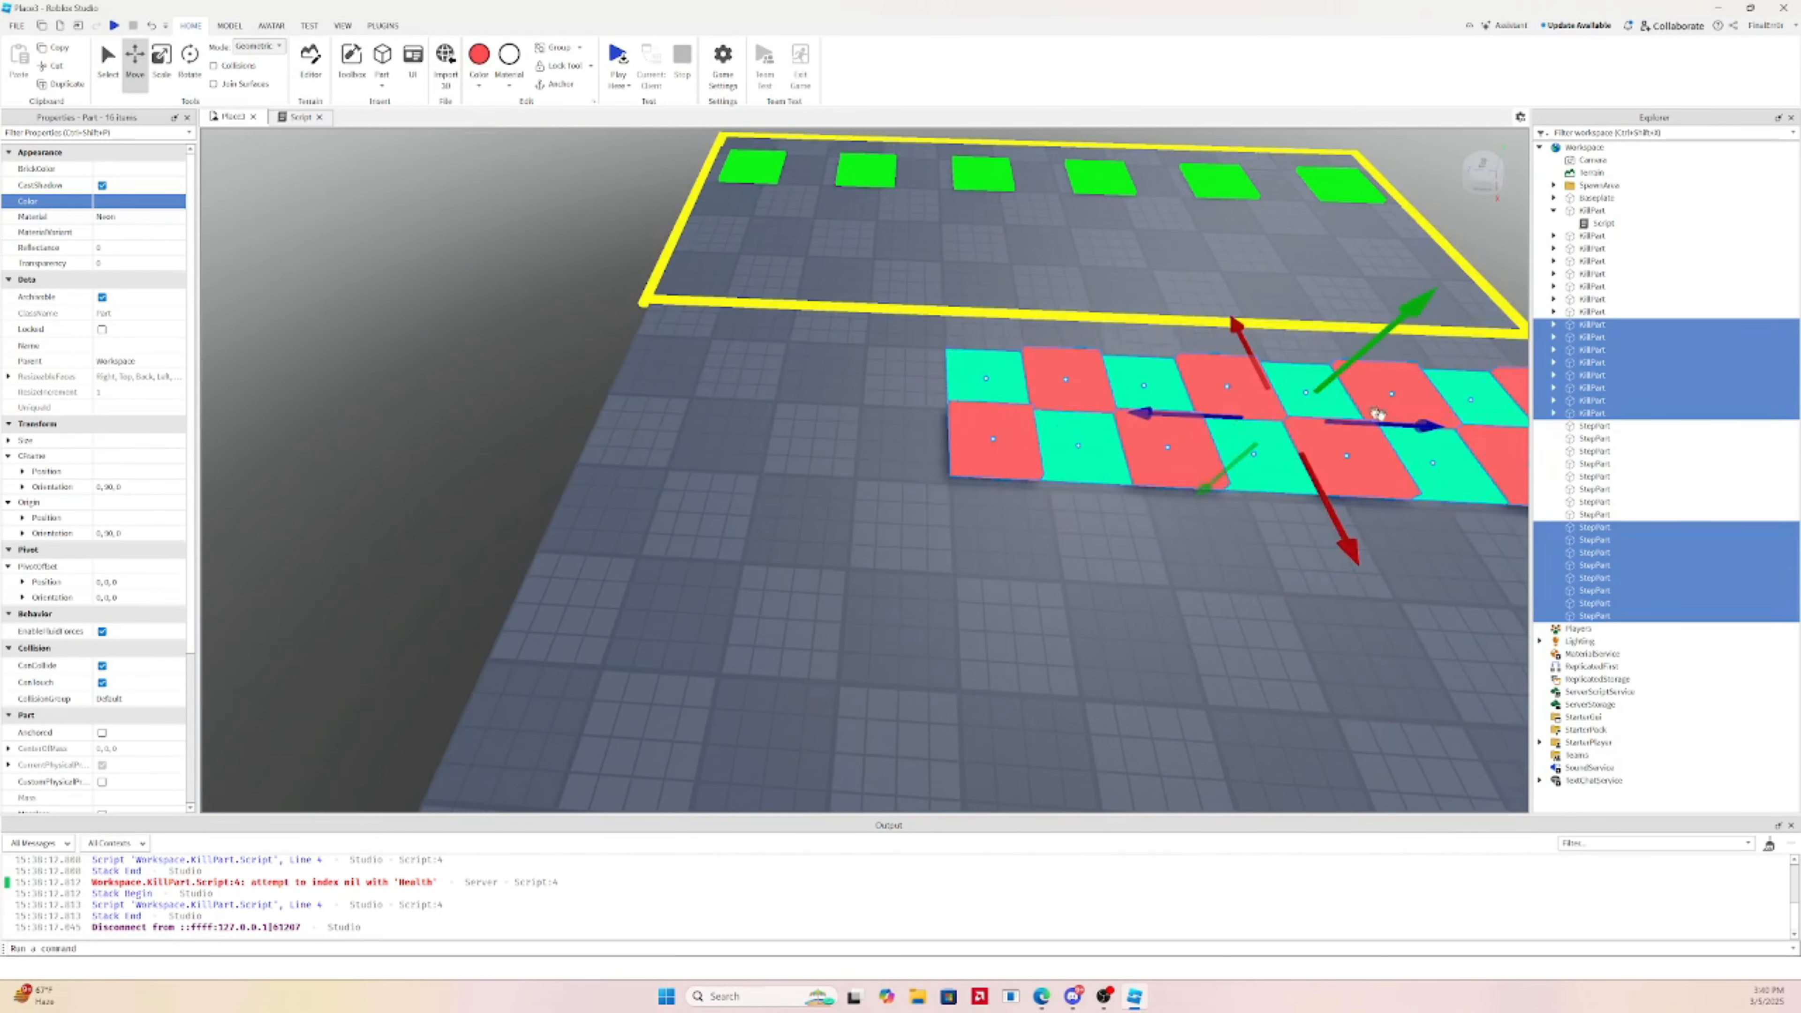
{"action": "left_click_drag", "start_coordinate": [1378, 422], "coordinate": [722, 354]}
Delete the eight extra tiles at the strip's left end
{"action": "left_click", "coordinate": [525, 490]}
{"action": "key", "text": "s"}
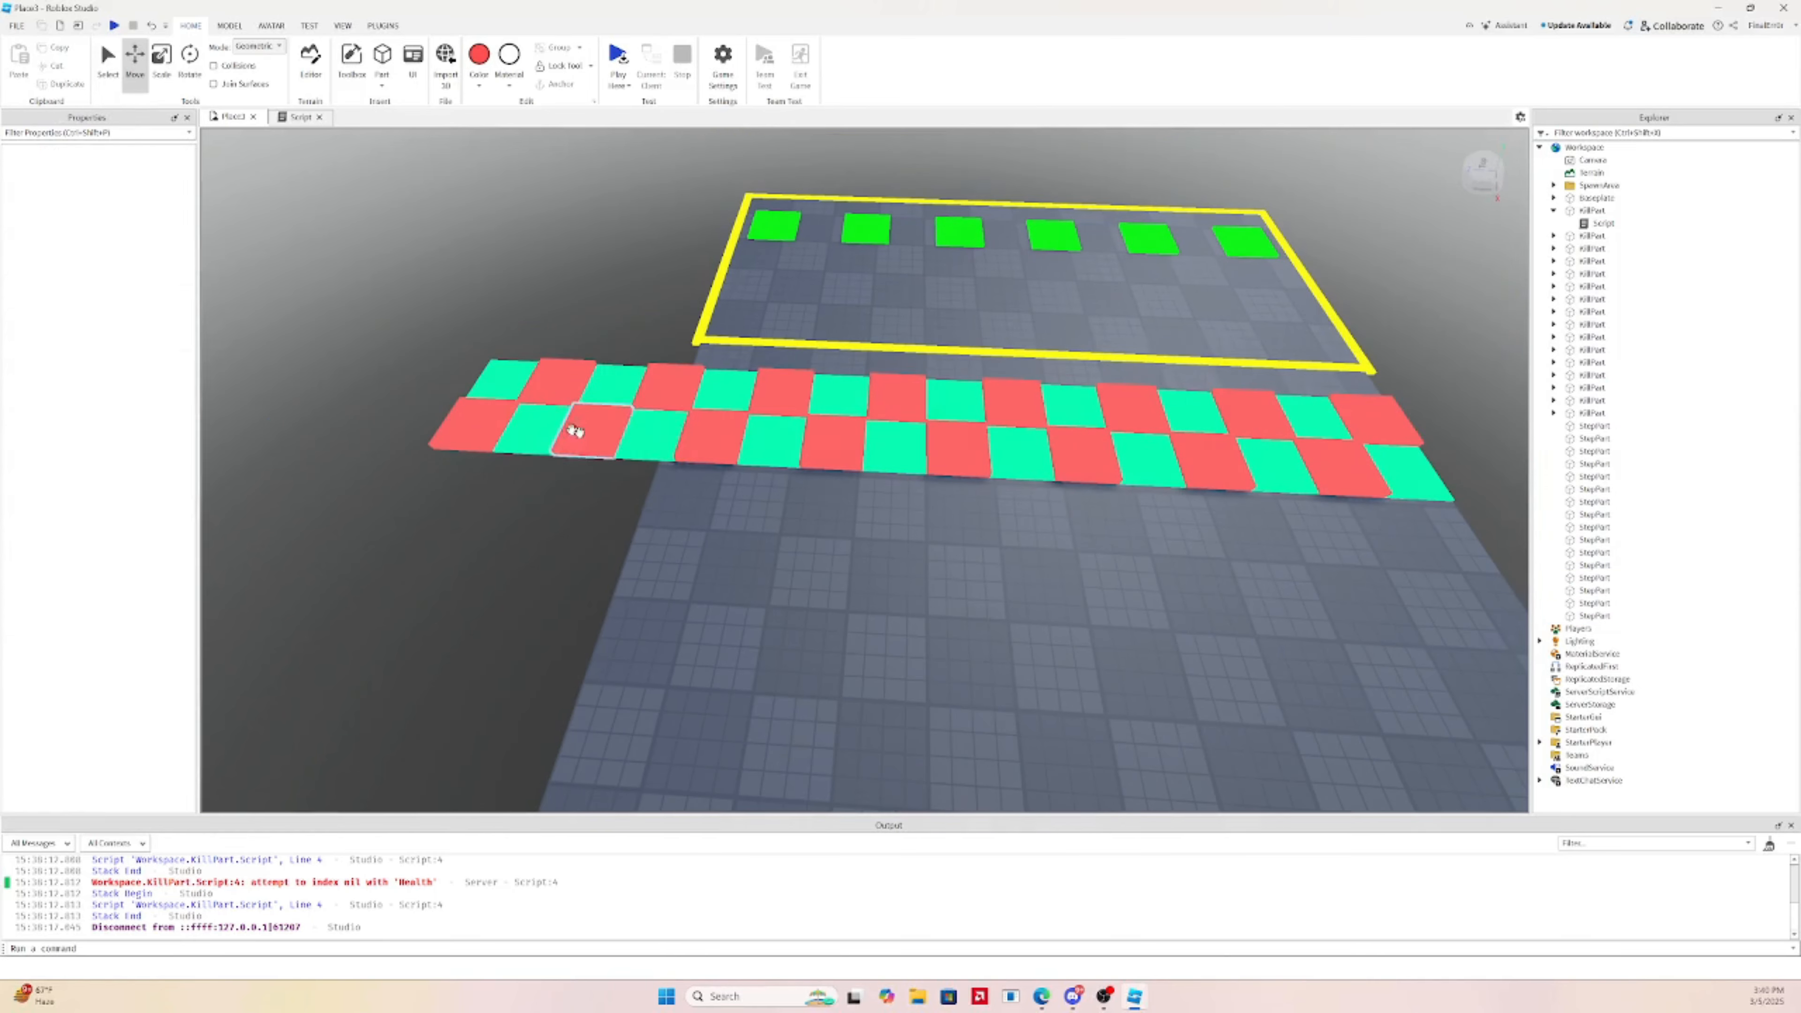
{"action": "left_click", "coordinate": [575, 431]}
{"action": "left_click", "coordinate": [651, 433], "text": "ctrl"}
{"action": "left_click", "coordinate": [666, 385], "text": "ctrl"}
{"action": "left_click", "coordinate": [544, 379], "text": "ctrl"}
{"action": "left_click", "coordinate": [496, 382], "text": "ctrl"}
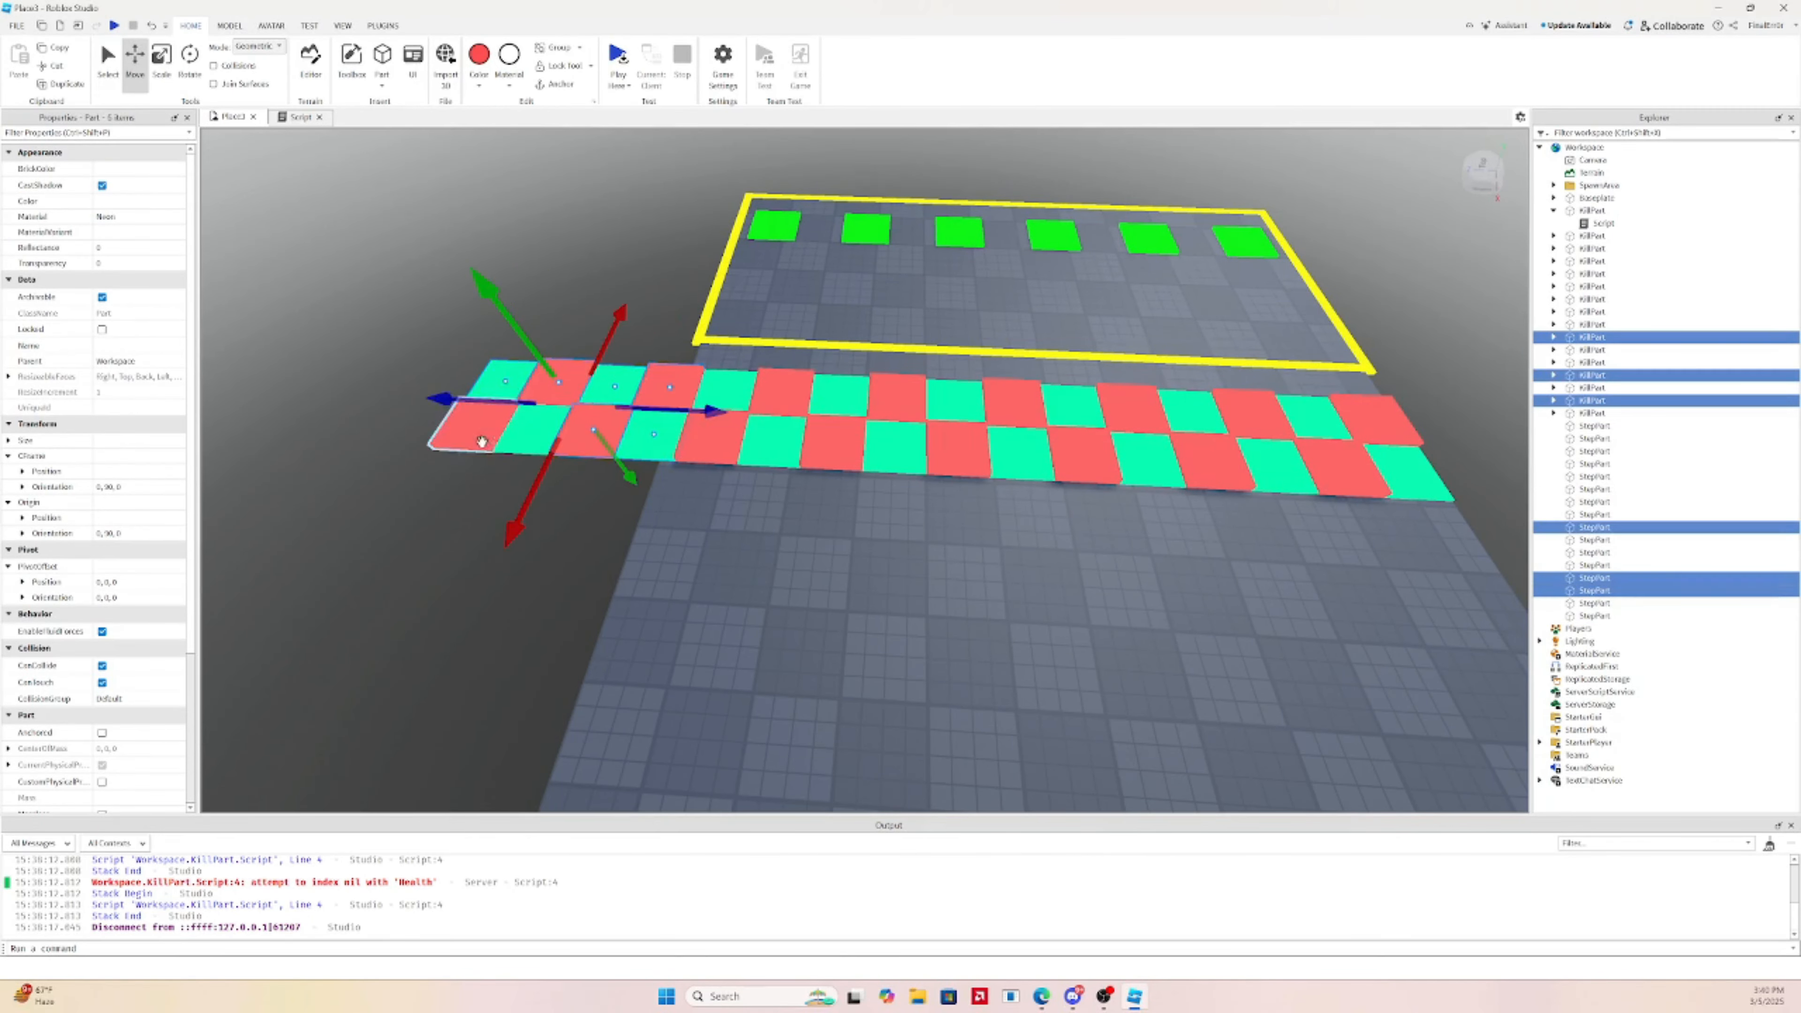
{"action": "left_click", "coordinate": [481, 434], "text": "ctrl"}
{"action": "left_click", "coordinate": [532, 420], "text": "ctrl"}
{"action": "key", "text": "Delete"}
Select all 25 checkerboard tiles and slide the strip along its length
{"action": "key", "text": "d"}
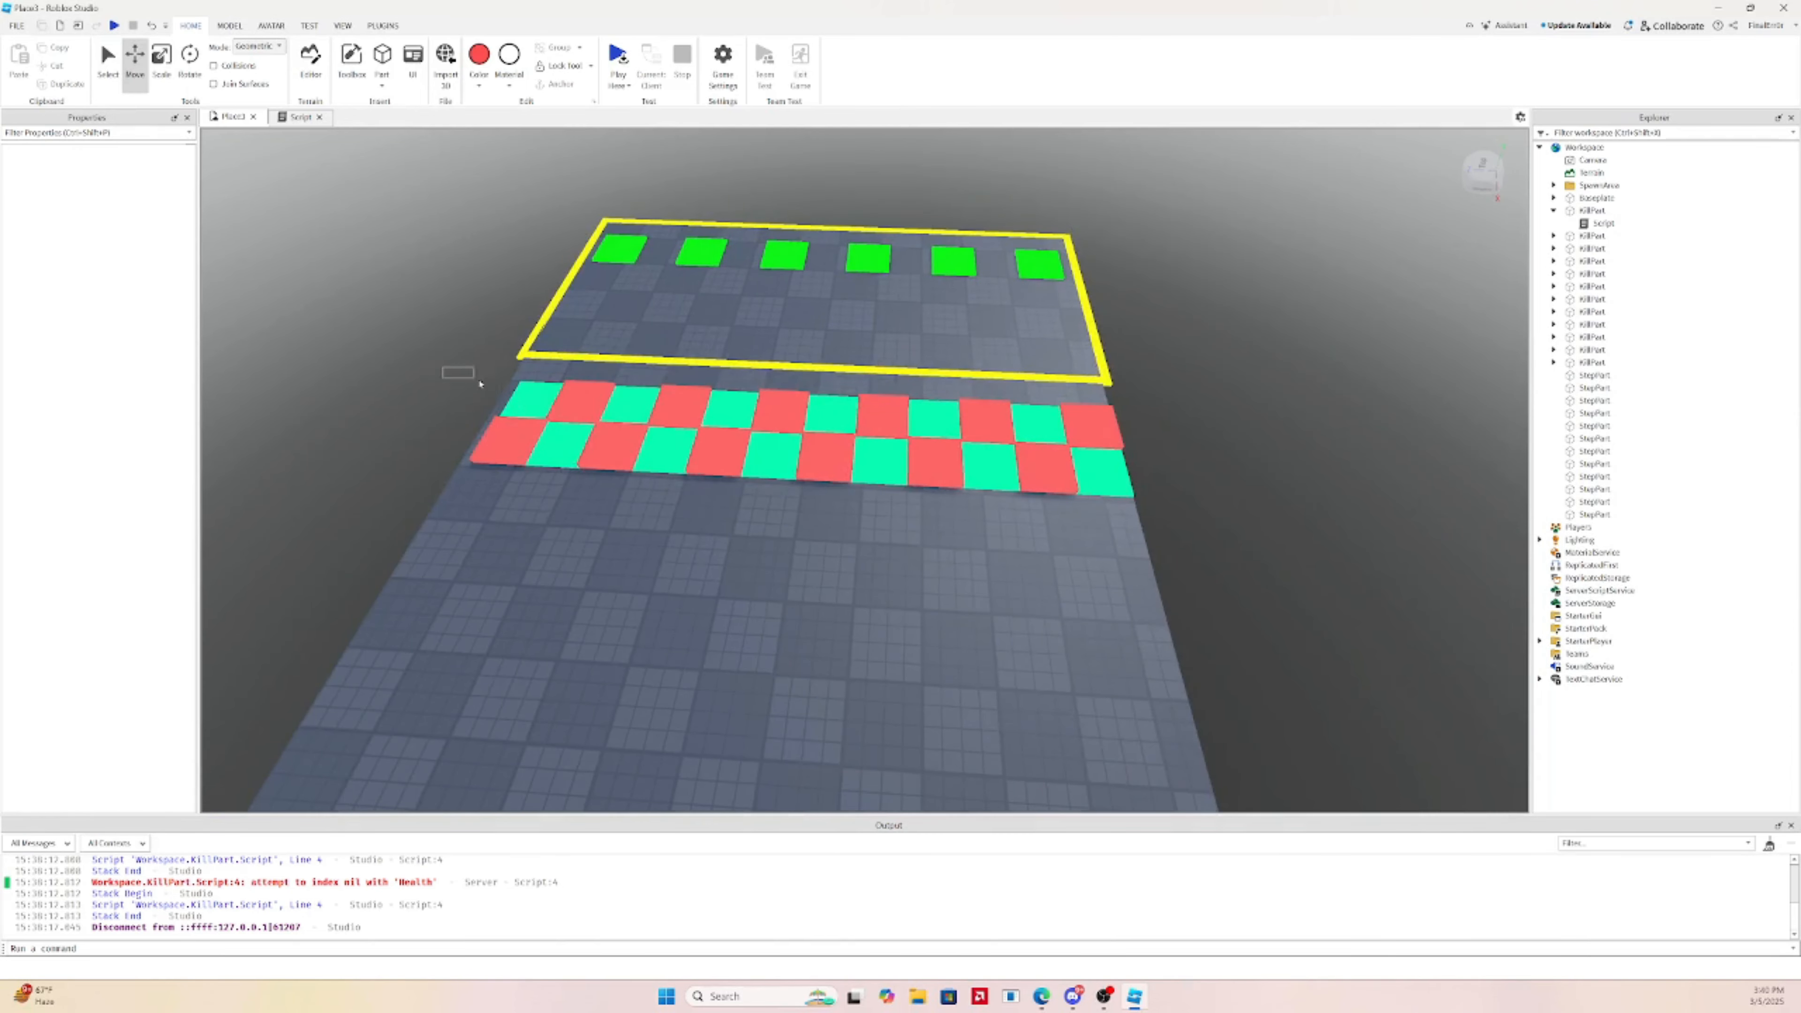
{"action": "left_click_drag", "start_coordinate": [444, 367], "coordinate": [1168, 560]}
{"action": "key", "text": "w"}
{"action": "left_click_drag", "start_coordinate": [895, 392], "coordinate": [950, 392]}
{"action": "key", "text": "s"}
{"action": "key", "text": "a"}
{"action": "key", "text": "w"}
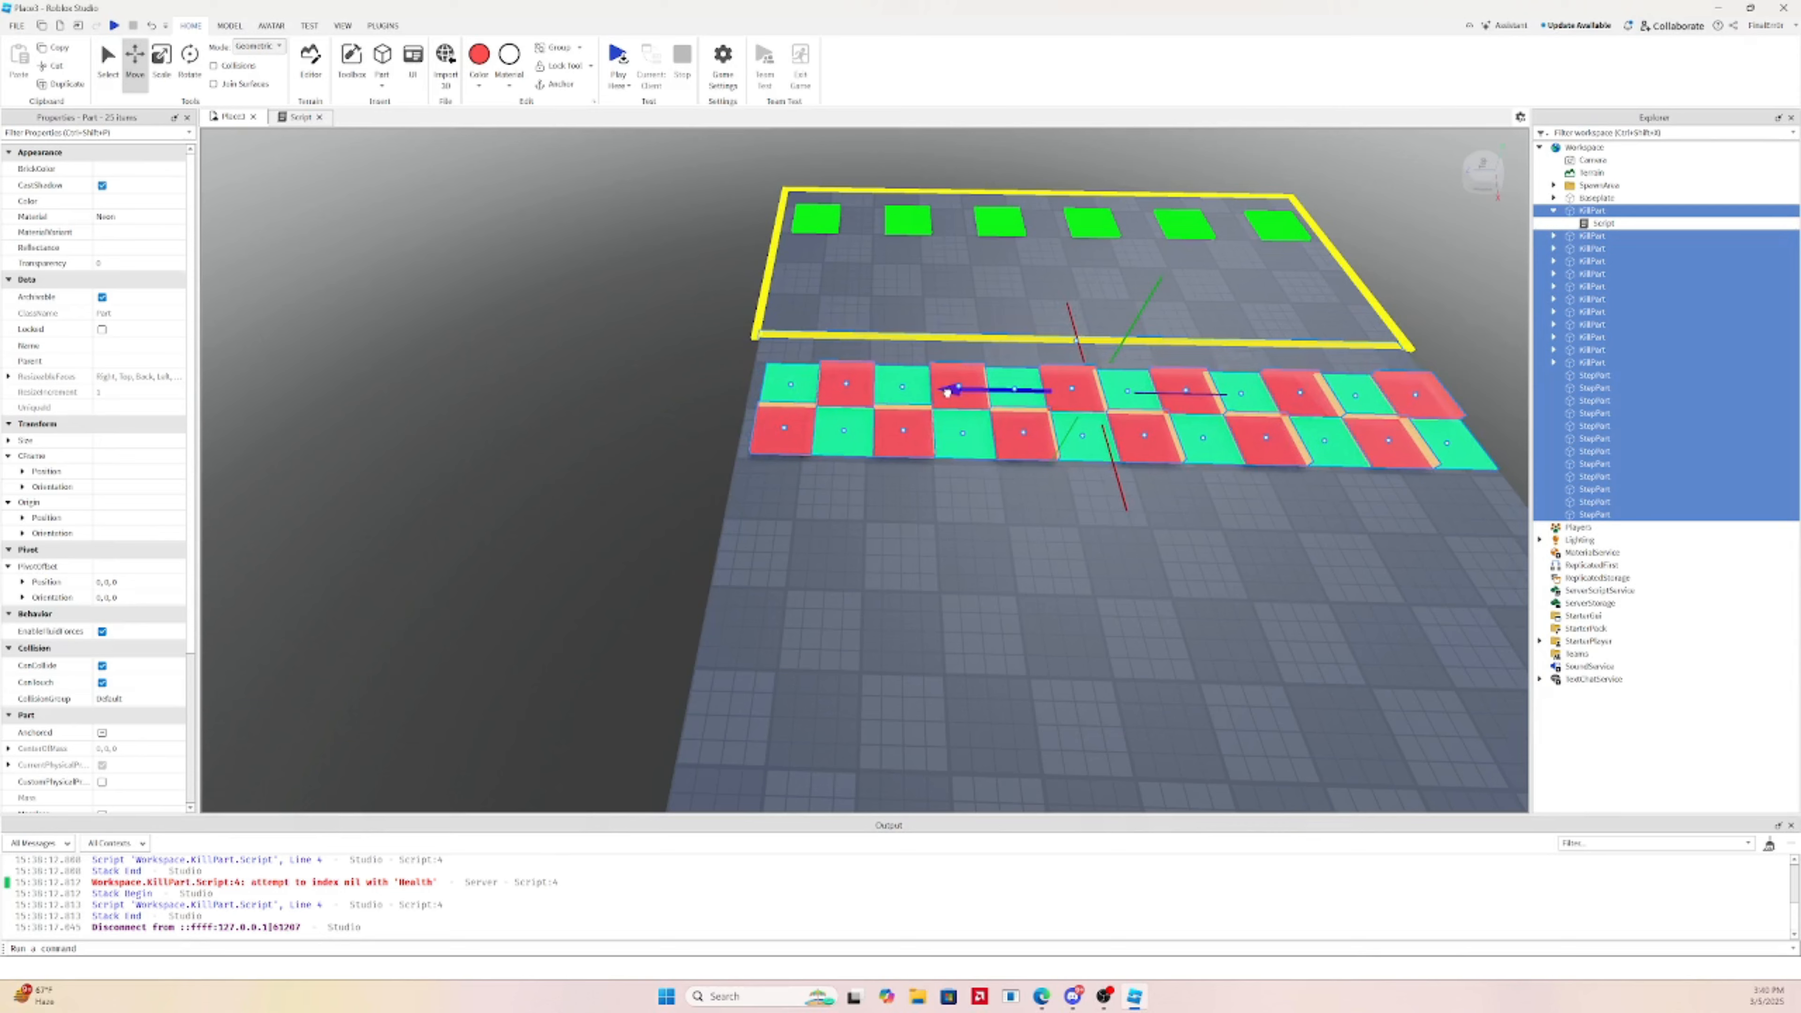
Nudge the tile strip into line beside the yellow-bordered platform and adjust its height
{"action": "key", "text": "d"}
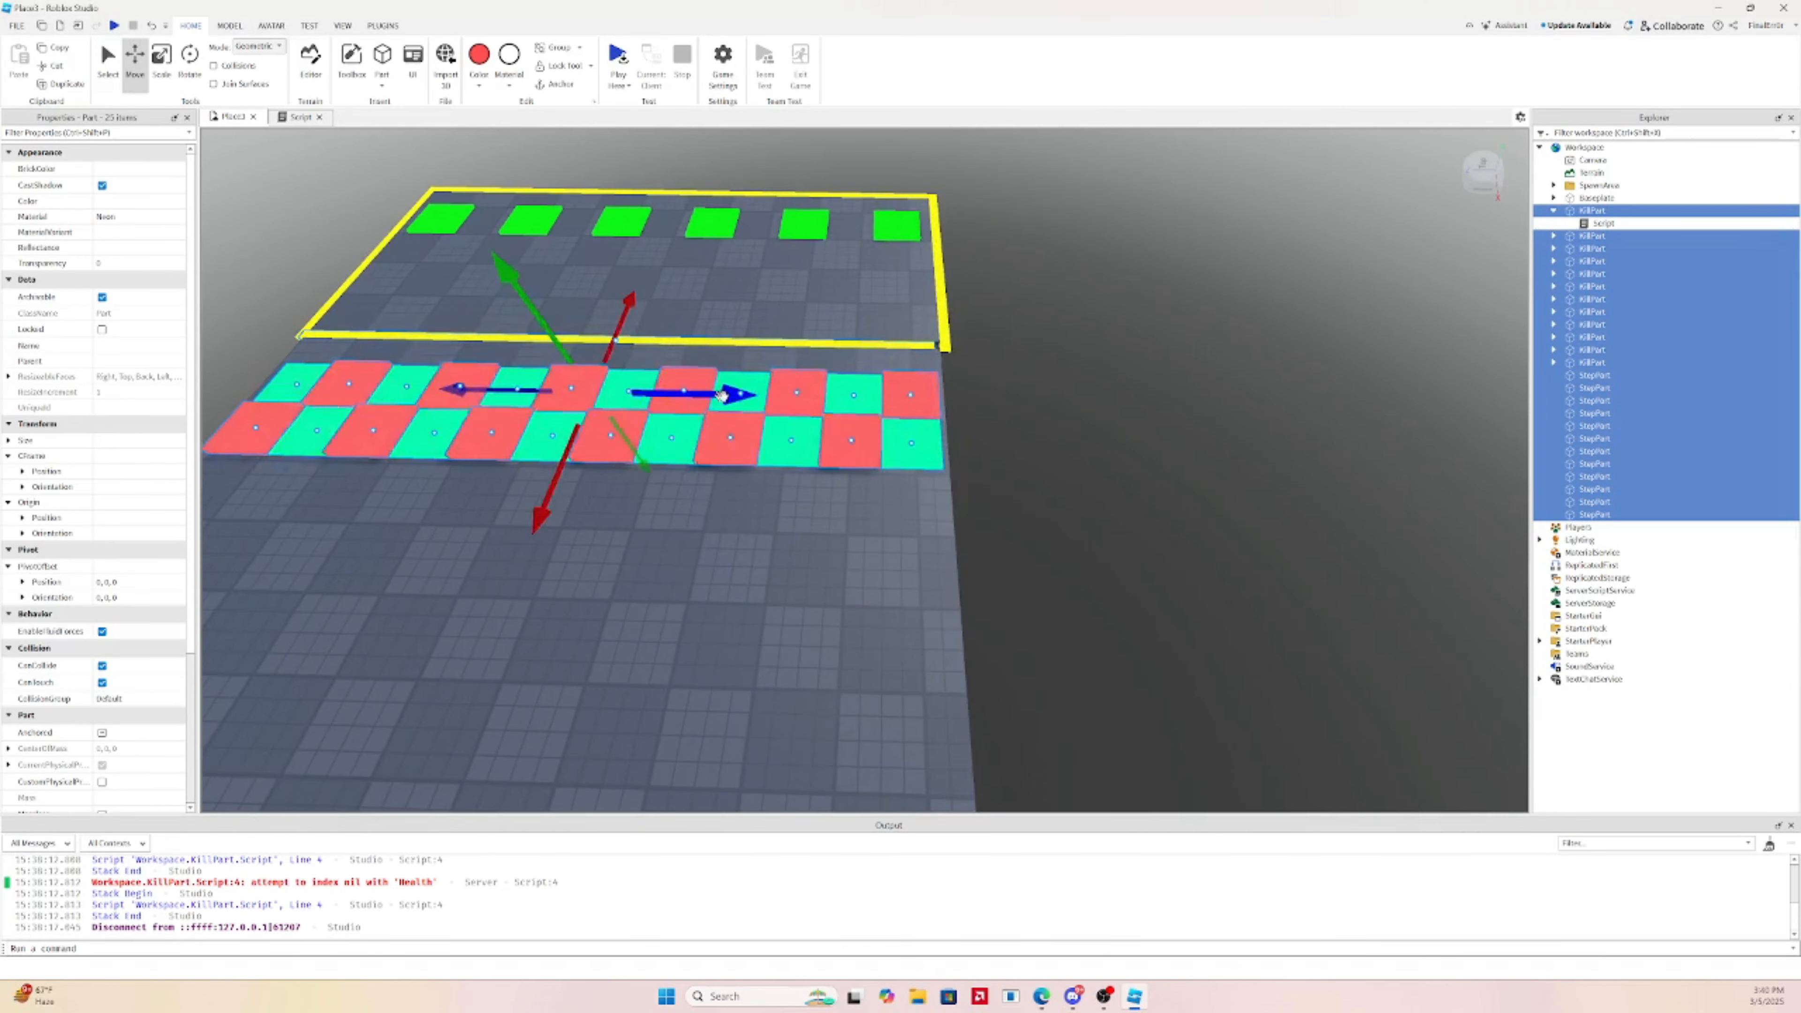
{"action": "key", "text": "a"}
{"action": "left_click_drag", "start_coordinate": [1125, 408], "coordinate": [1122, 397]}
{"action": "key", "text": "w"}
{"action": "right_click_drag", "start_coordinate": [1122, 398], "coordinate": [1119, 392]}
{"action": "key", "text": "s"}
{"action": "left_click_drag", "start_coordinate": [1134, 405], "coordinate": [1137, 415]}
{"action": "right_click_drag", "start_coordinate": [1137, 415], "coordinate": [1137, 415]}
{"action": "key", "text": "s"}
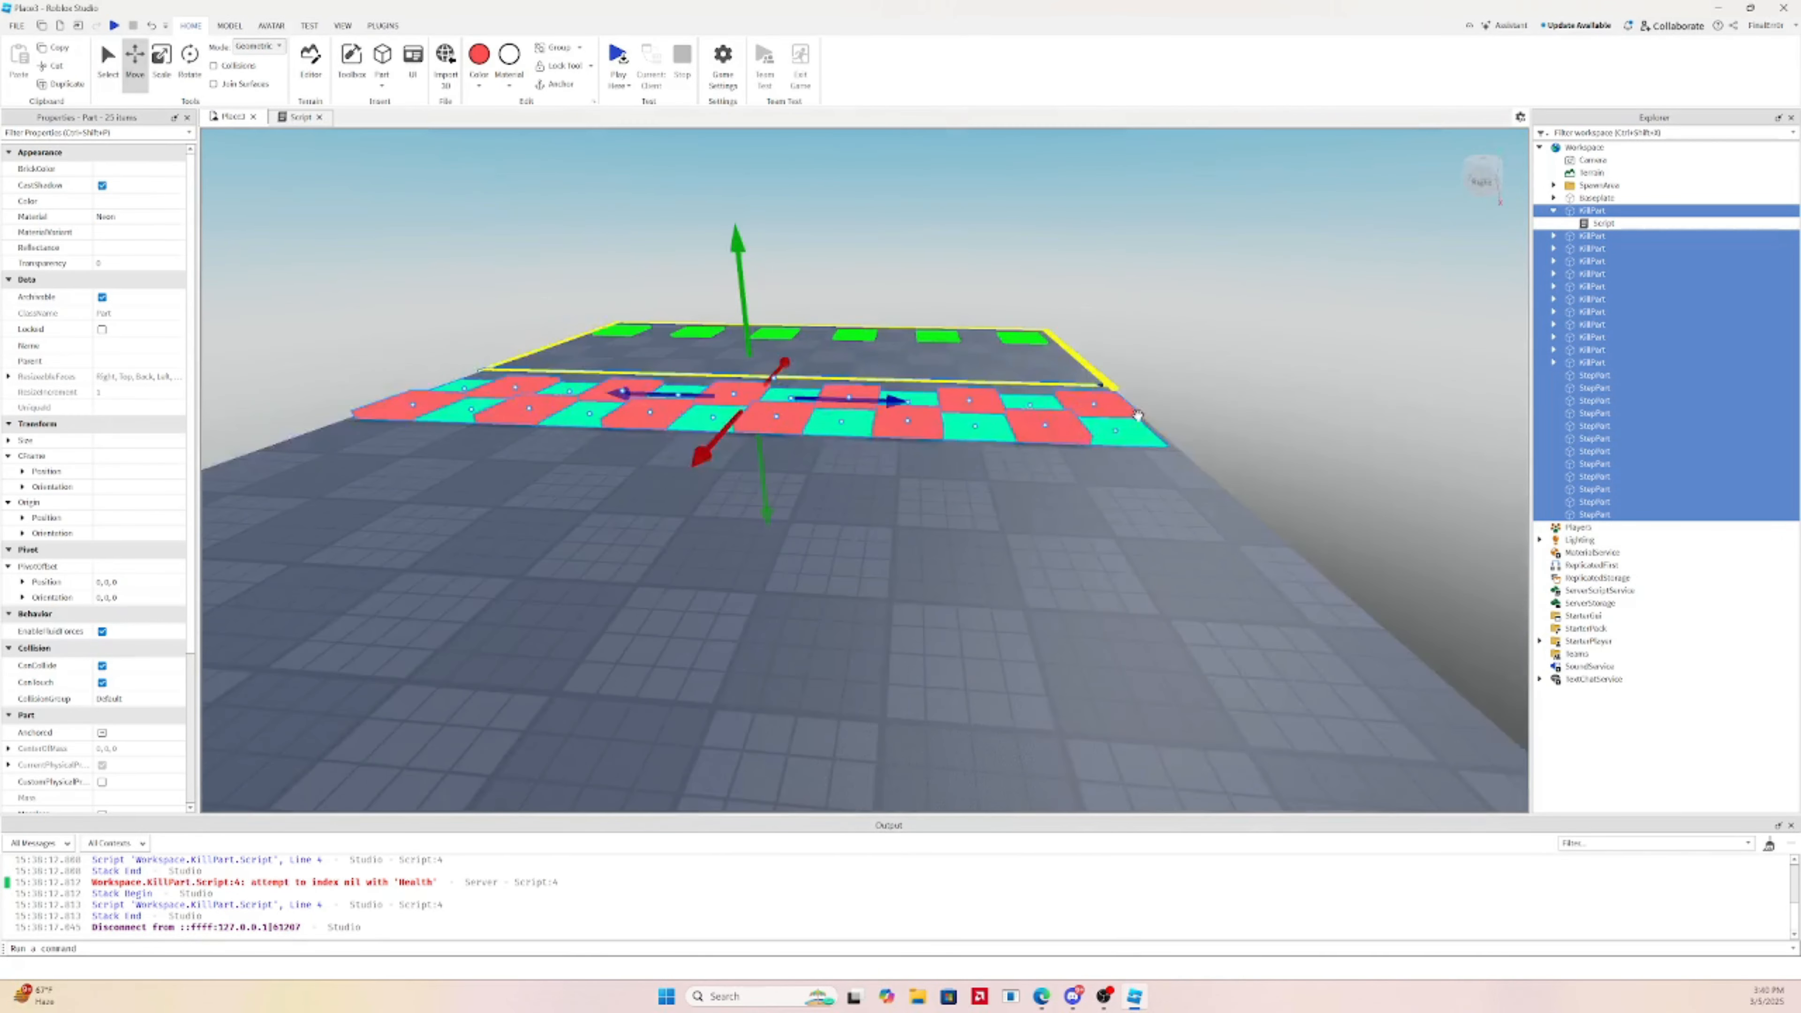
{"action": "key", "text": "d"}
Scale the gray floor slab lengthwise, shortening it from 45.5 to 44.75
{"action": "left_click", "coordinate": [1113, 497]}
{"action": "key", "text": "s"}
{"action": "key", "text": "a"}
{"action": "key", "text": "ctrl+3"}
{"action": "left_click_drag", "start_coordinate": [1232, 594], "coordinate": [1221, 581]}
{"action": "key", "text": "w"}
{"action": "right_click_drag", "start_coordinate": [1221, 581], "coordinate": [1221, 582]}
{"action": "key", "text": "a"}
{"action": "key", "text": "d"}
{"action": "key", "text": "s"}
Lengthen the floor slab to exactly 45, then select all the red and cyan tiles
{"action": "left_click_drag", "start_coordinate": [597, 697], "coordinate": [603, 692], "text": "ctrl"}
{"action": "key", "text": "a"}
{"action": "right_click_drag", "start_coordinate": [1016, 569], "coordinate": [1015, 569]}
{"action": "key", "text": "w"}
{"action": "key", "text": "d"}
{"action": "key", "text": "a"}
{"action": "scroll", "coordinate": [1004, 541], "scroll_direction": "down", "scroll_amount": 2}
{"action": "left_click_drag", "start_coordinate": [888, 245], "coordinate": [976, 489]}
Duplicate the tile rows twice, shifting the copies right to widen the checkerboard to 48+ tiles
{"action": "key", "text": "ctrl+d"}
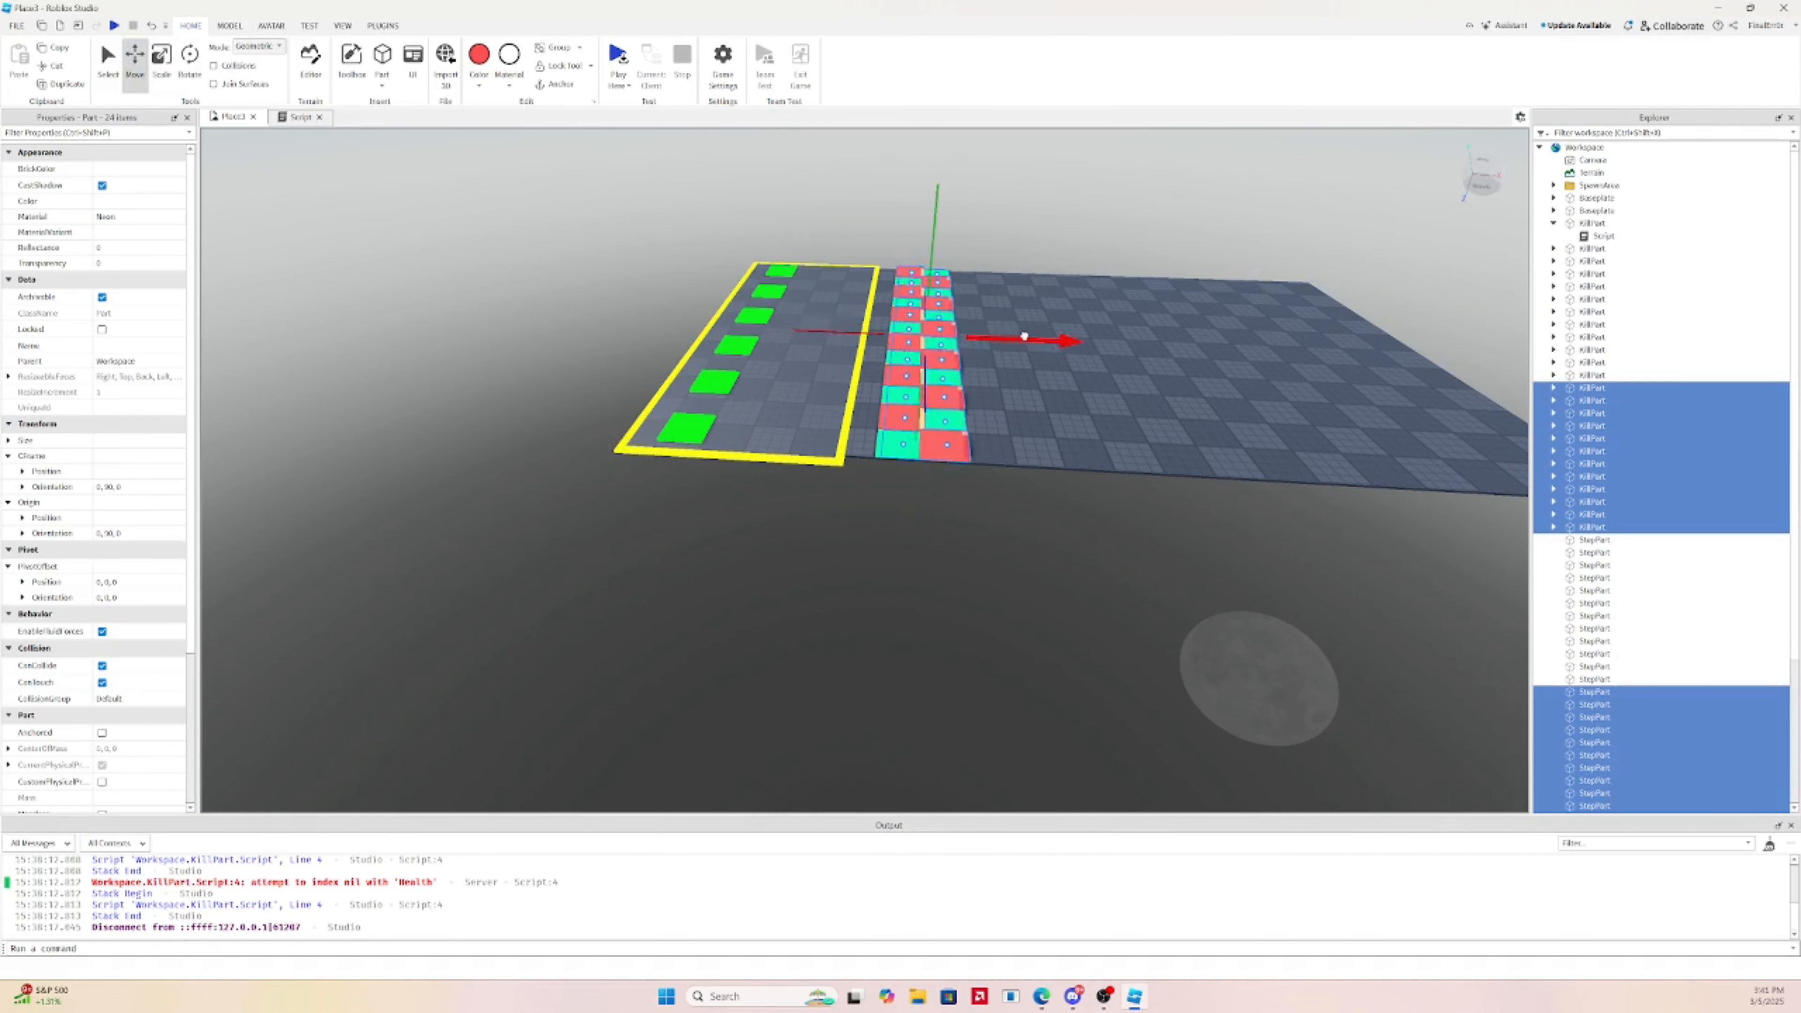
{"action": "left_click_drag", "start_coordinate": [1024, 336], "coordinate": [1087, 342]}
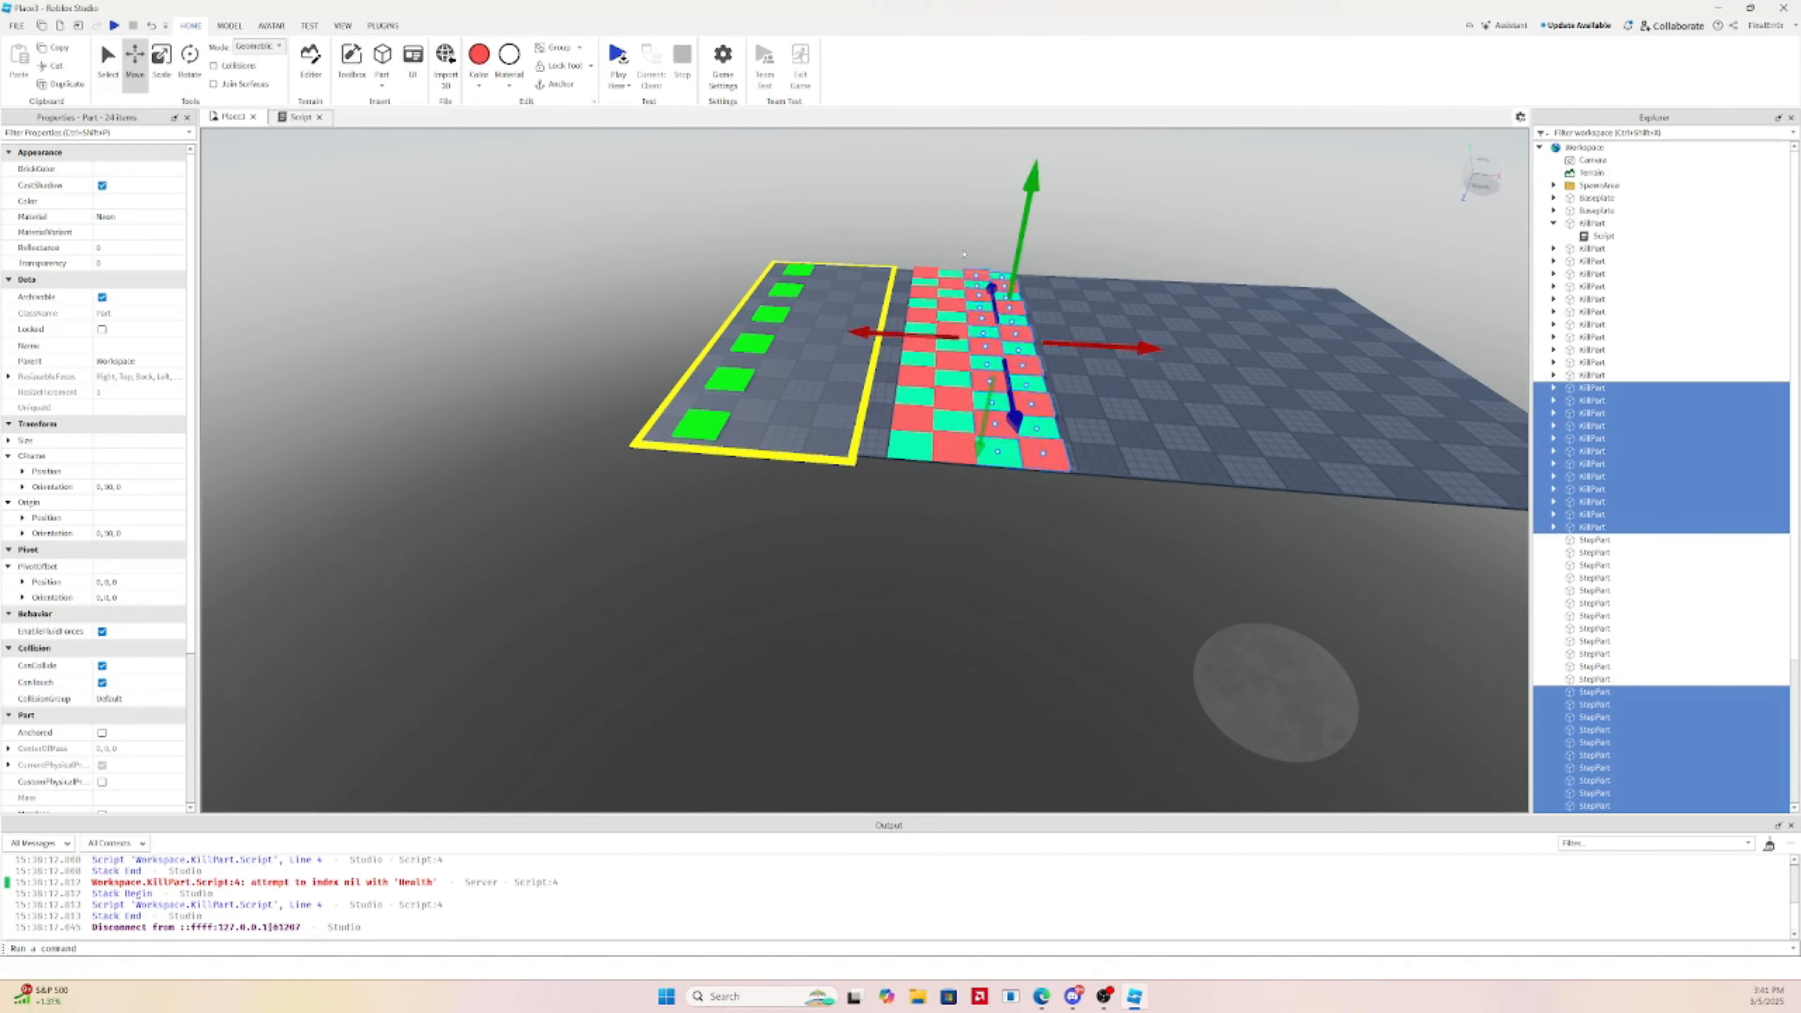
{"action": "left_click_drag", "start_coordinate": [901, 248], "coordinate": [1081, 525]}
{"action": "key", "text": "ctrl+d"}
{"action": "left_click_drag", "start_coordinate": [1088, 344], "coordinate": [1221, 344]}
{"action": "key", "text": "d"}
{"action": "left_click_drag", "start_coordinate": [971, 249], "coordinate": [1089, 495]}
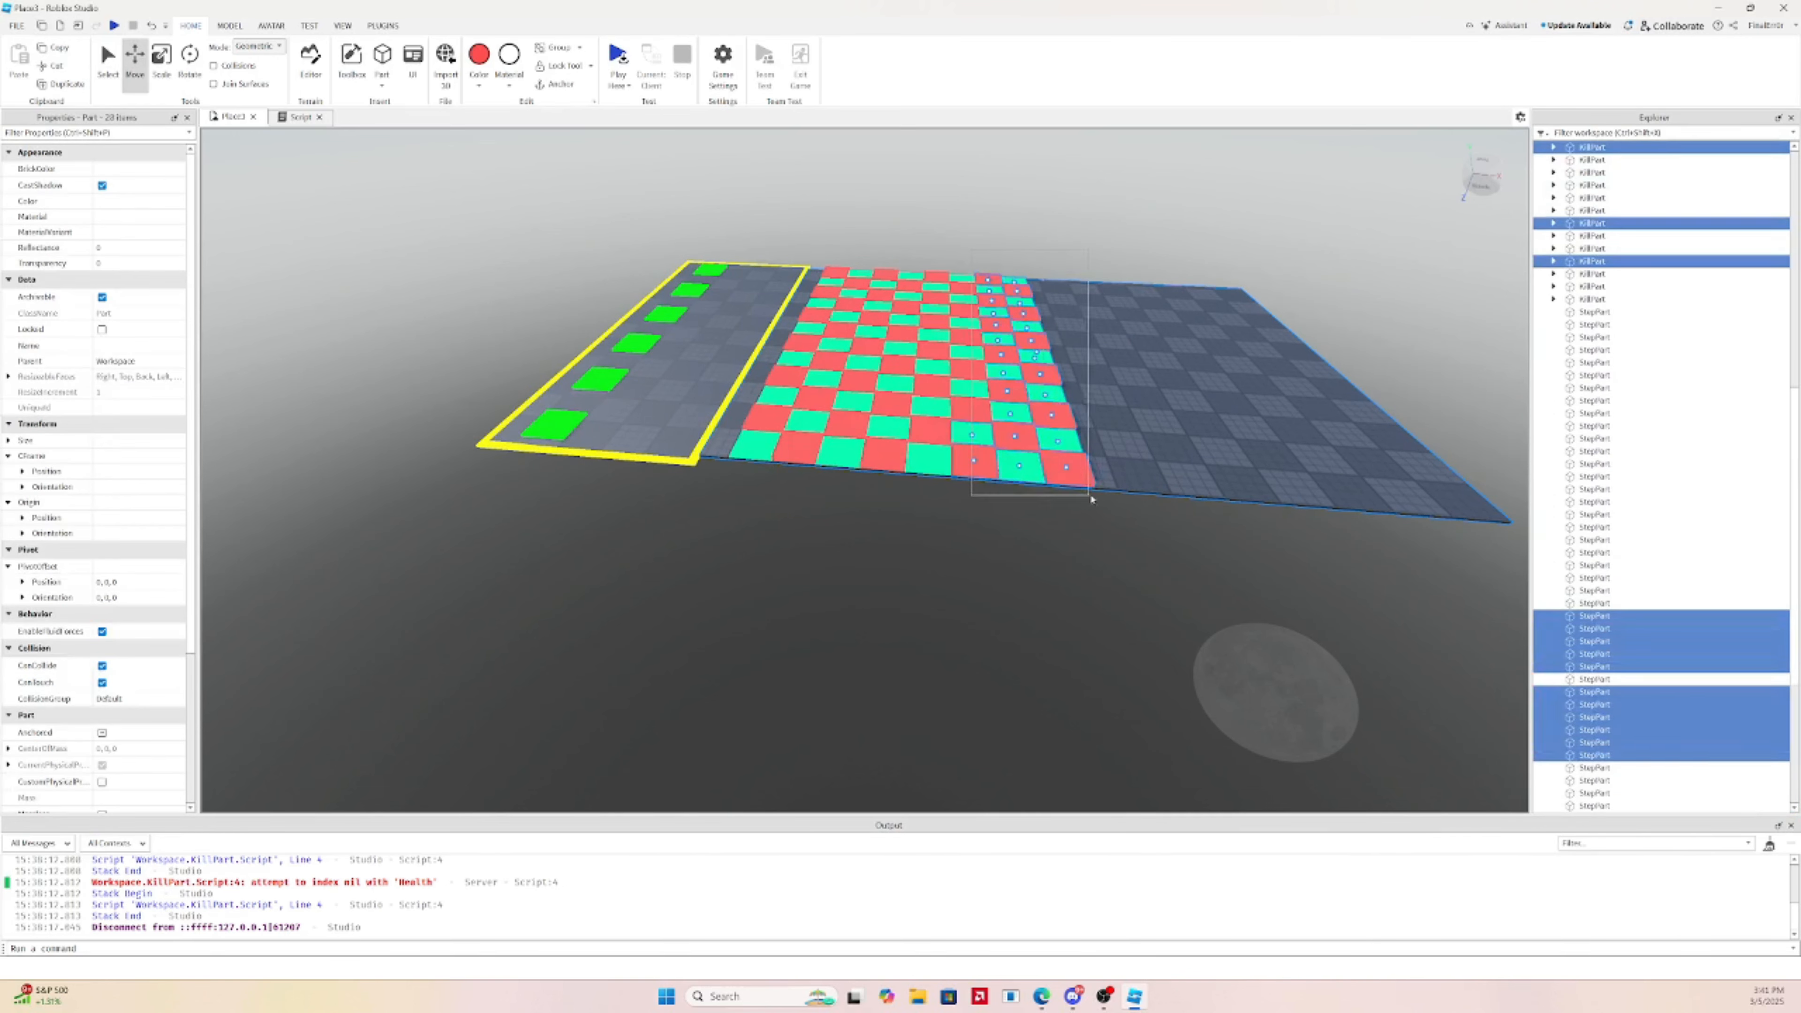
{"action": "key", "text": "Delete"}
{"action": "key", "text": "ctrl+z"}
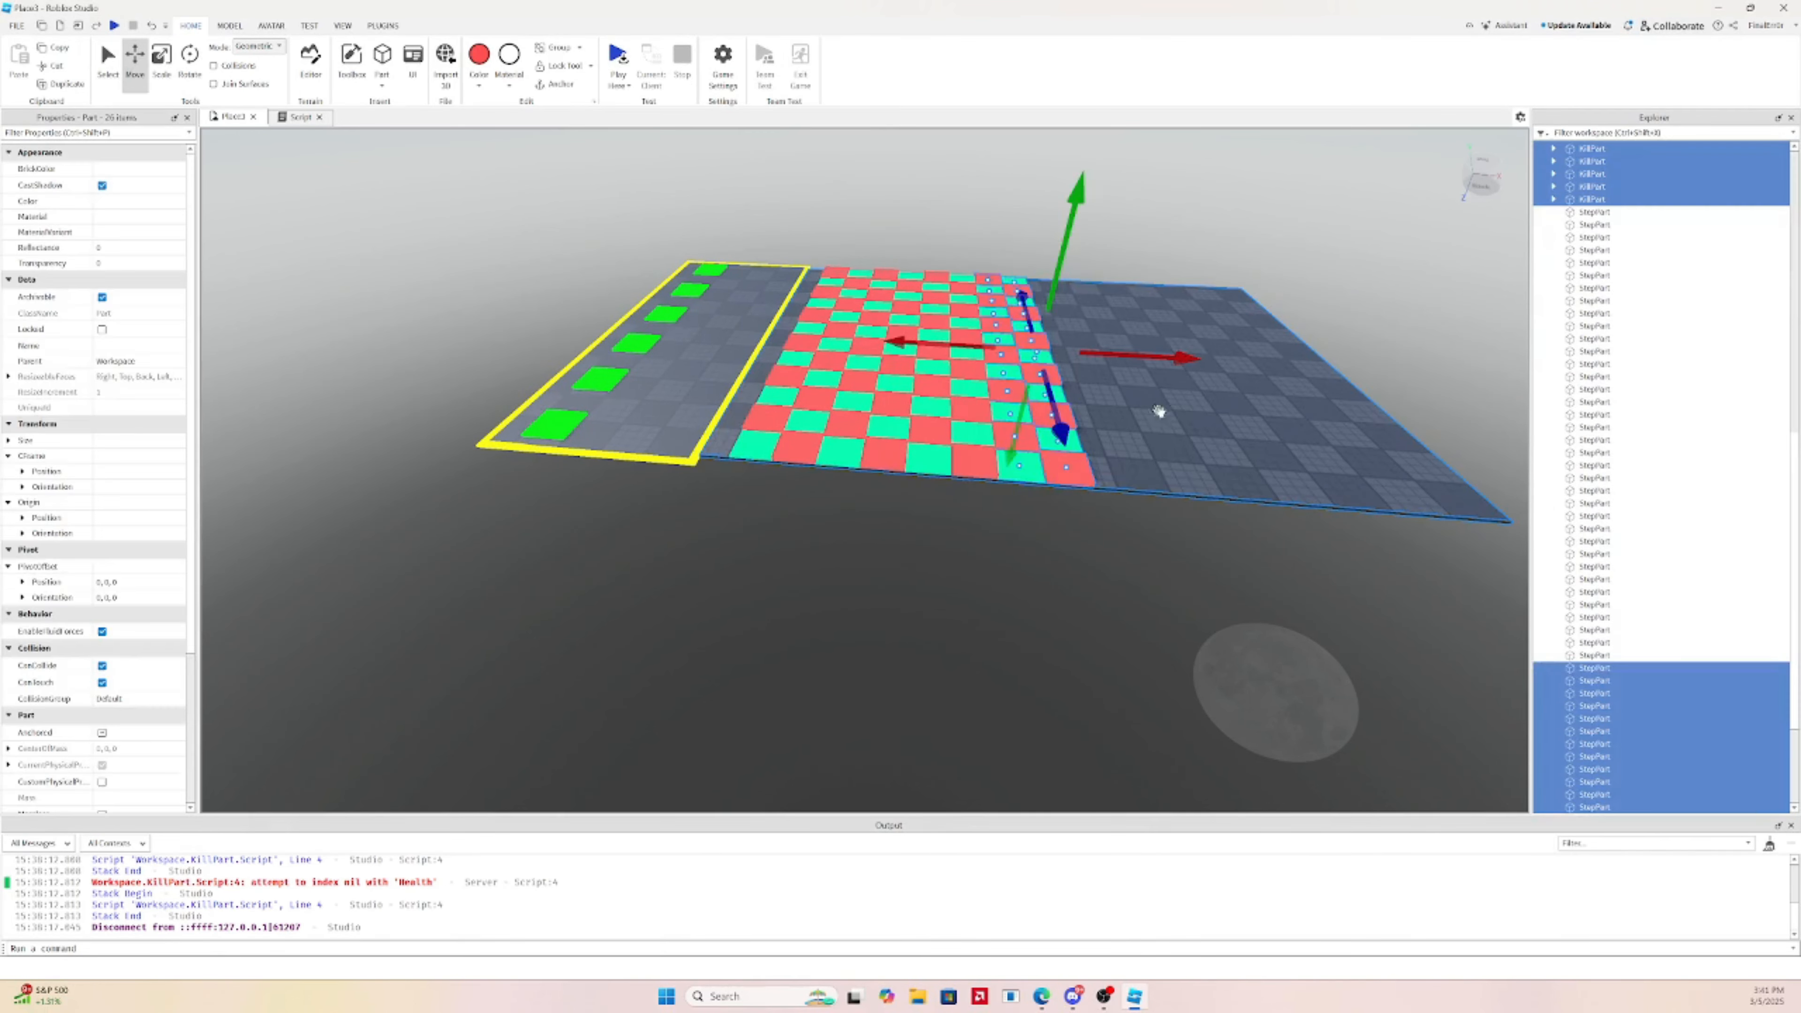
Select the gray floor slab, then the spawn floor and the yellow left-edge border piece
{"action": "left_click", "coordinate": [1209, 422]}
{"action": "scroll", "coordinate": [1113, 297], "scroll_direction": "up", "scroll_amount": 3}
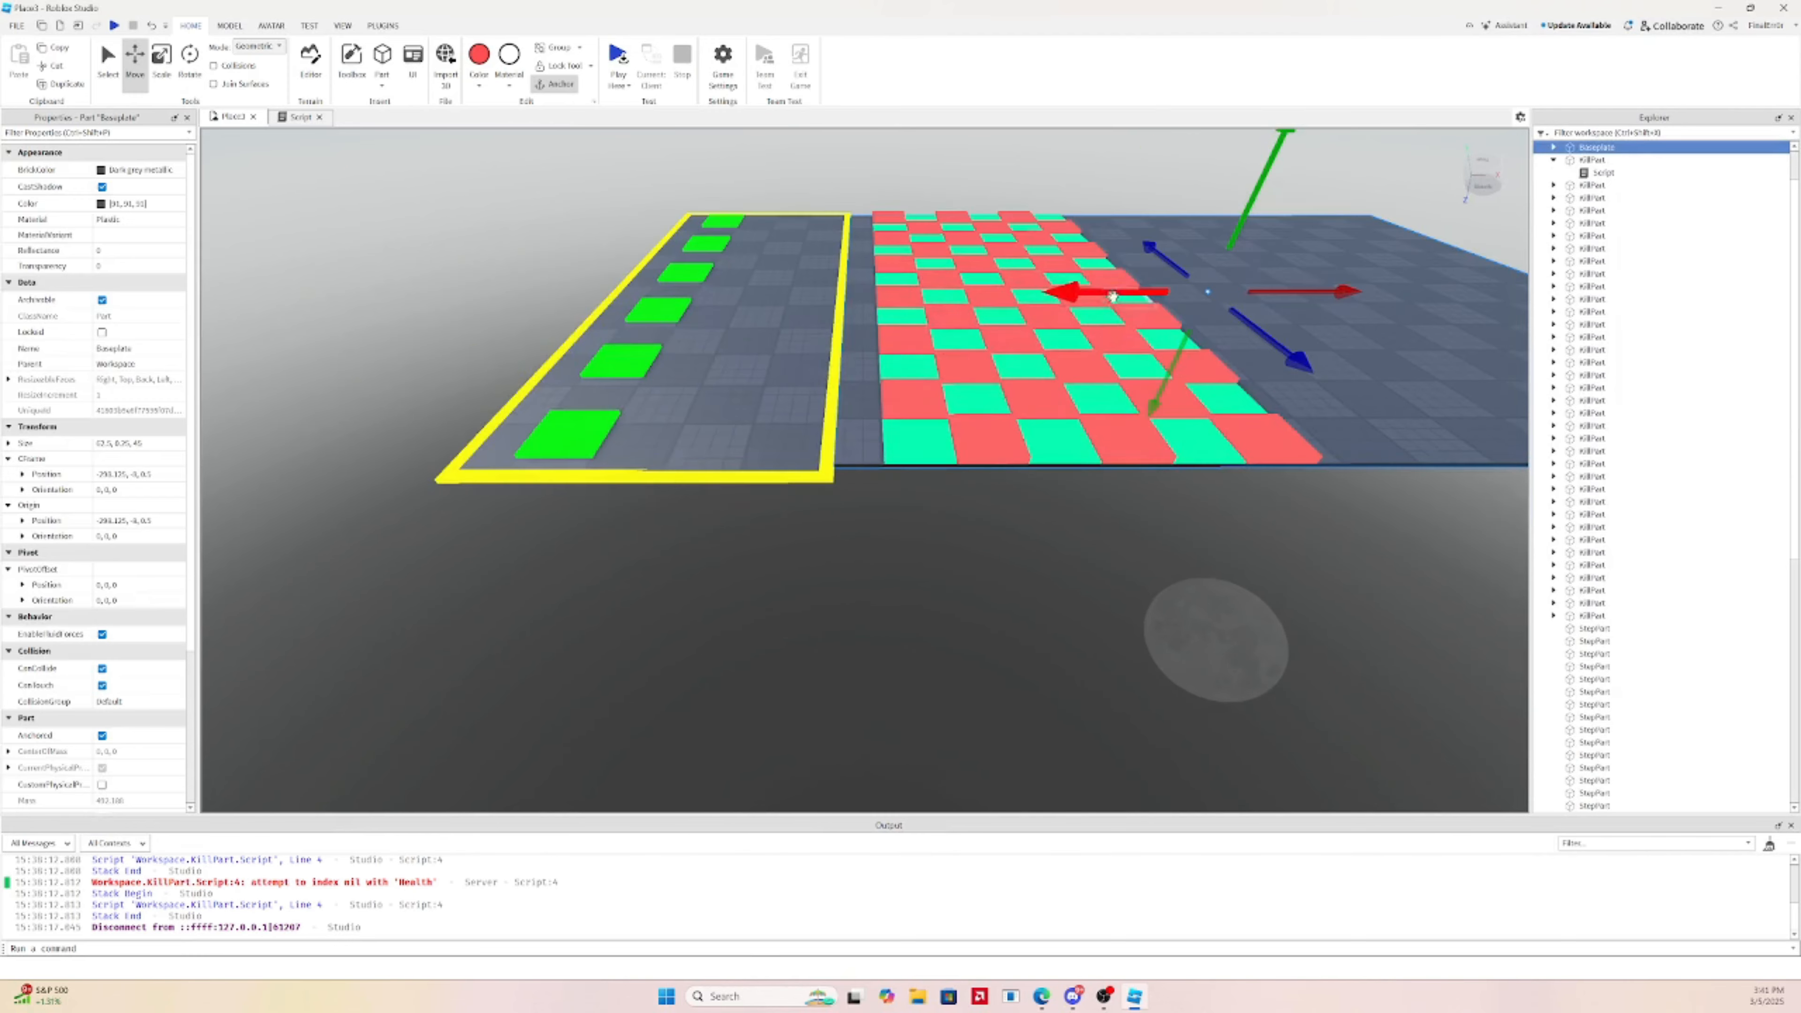
{"action": "scroll", "coordinate": [820, 334], "scroll_direction": "up", "scroll_amount": 3}
{"action": "scroll", "coordinate": [877, 378], "scroll_direction": "down", "scroll_amount": 3}
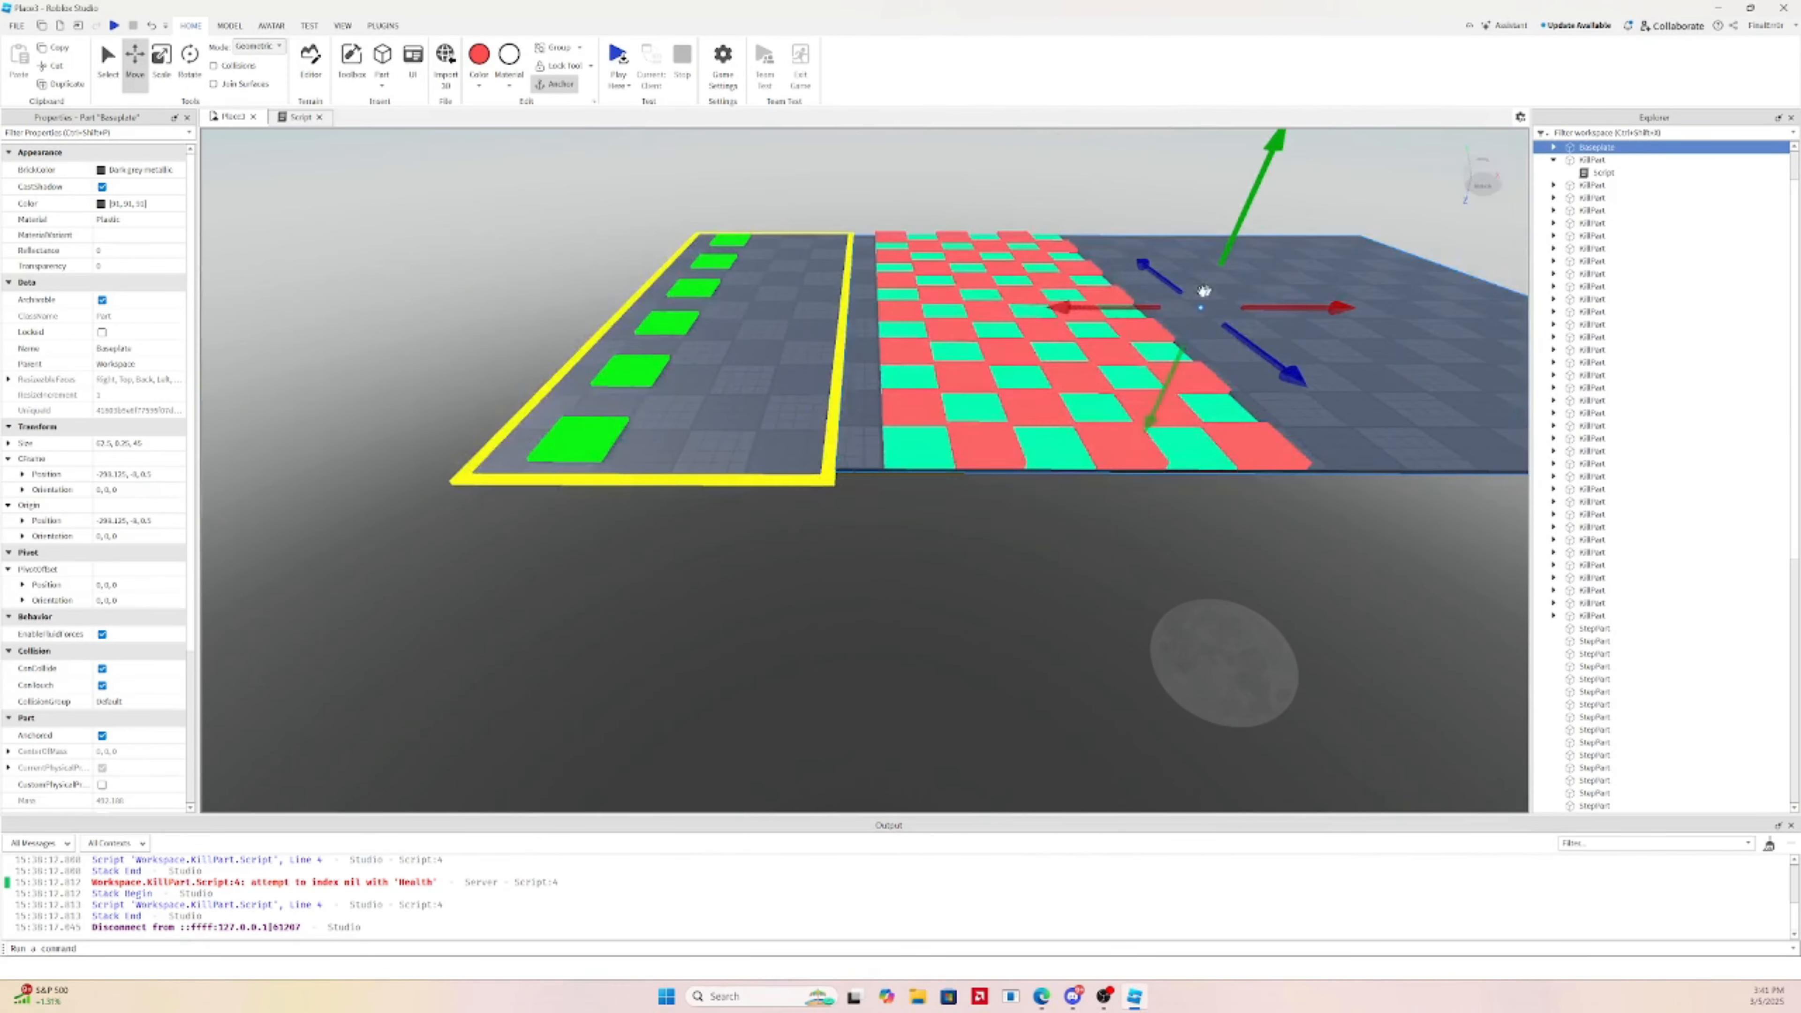
{"action": "scroll", "coordinate": [971, 355], "scroll_direction": "up", "scroll_amount": 5}
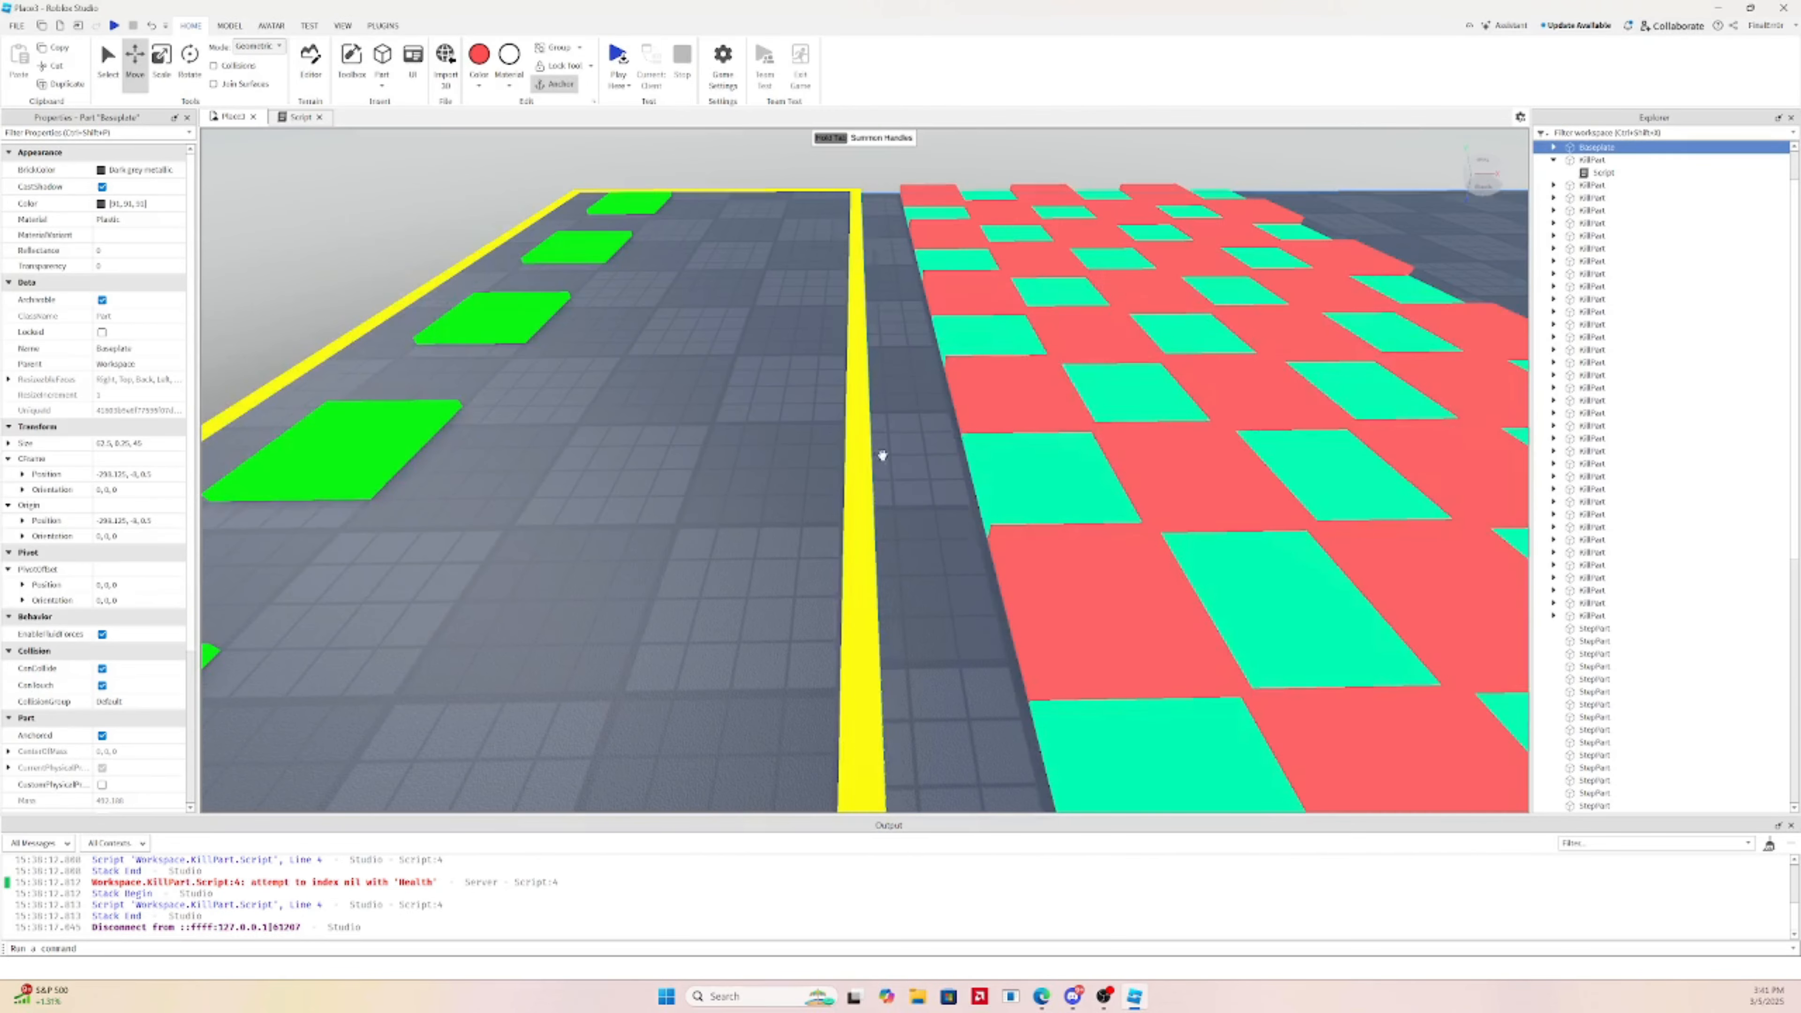
{"action": "left_click", "coordinate": [860, 454]}
{"action": "scroll", "coordinate": [859, 454], "scroll_direction": "down", "scroll_amount": 5}
{"action": "right_click_drag", "start_coordinate": [859, 454], "coordinate": [917, 323]}
{"action": "left_click", "coordinate": [843, 362]}
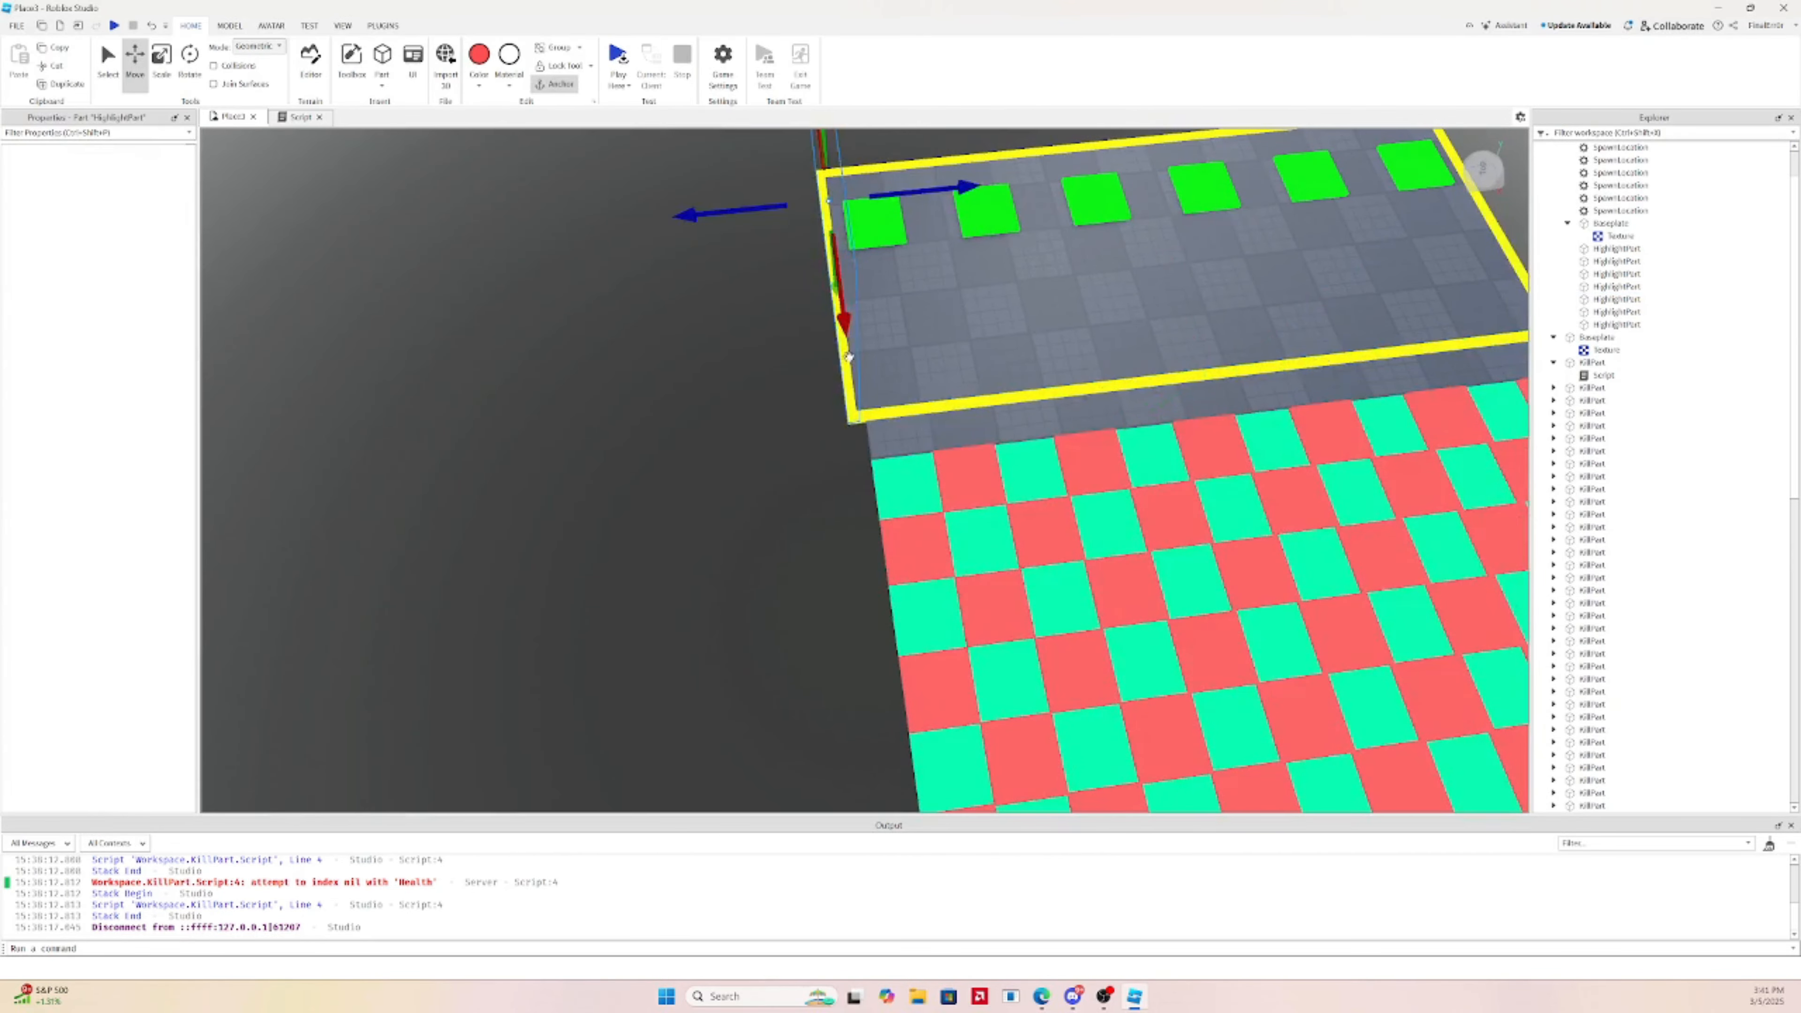
{"action": "scroll", "coordinate": [917, 322], "scroll_direction": "up", "scroll_amount": 3}
{"action": "key", "text": "d"}
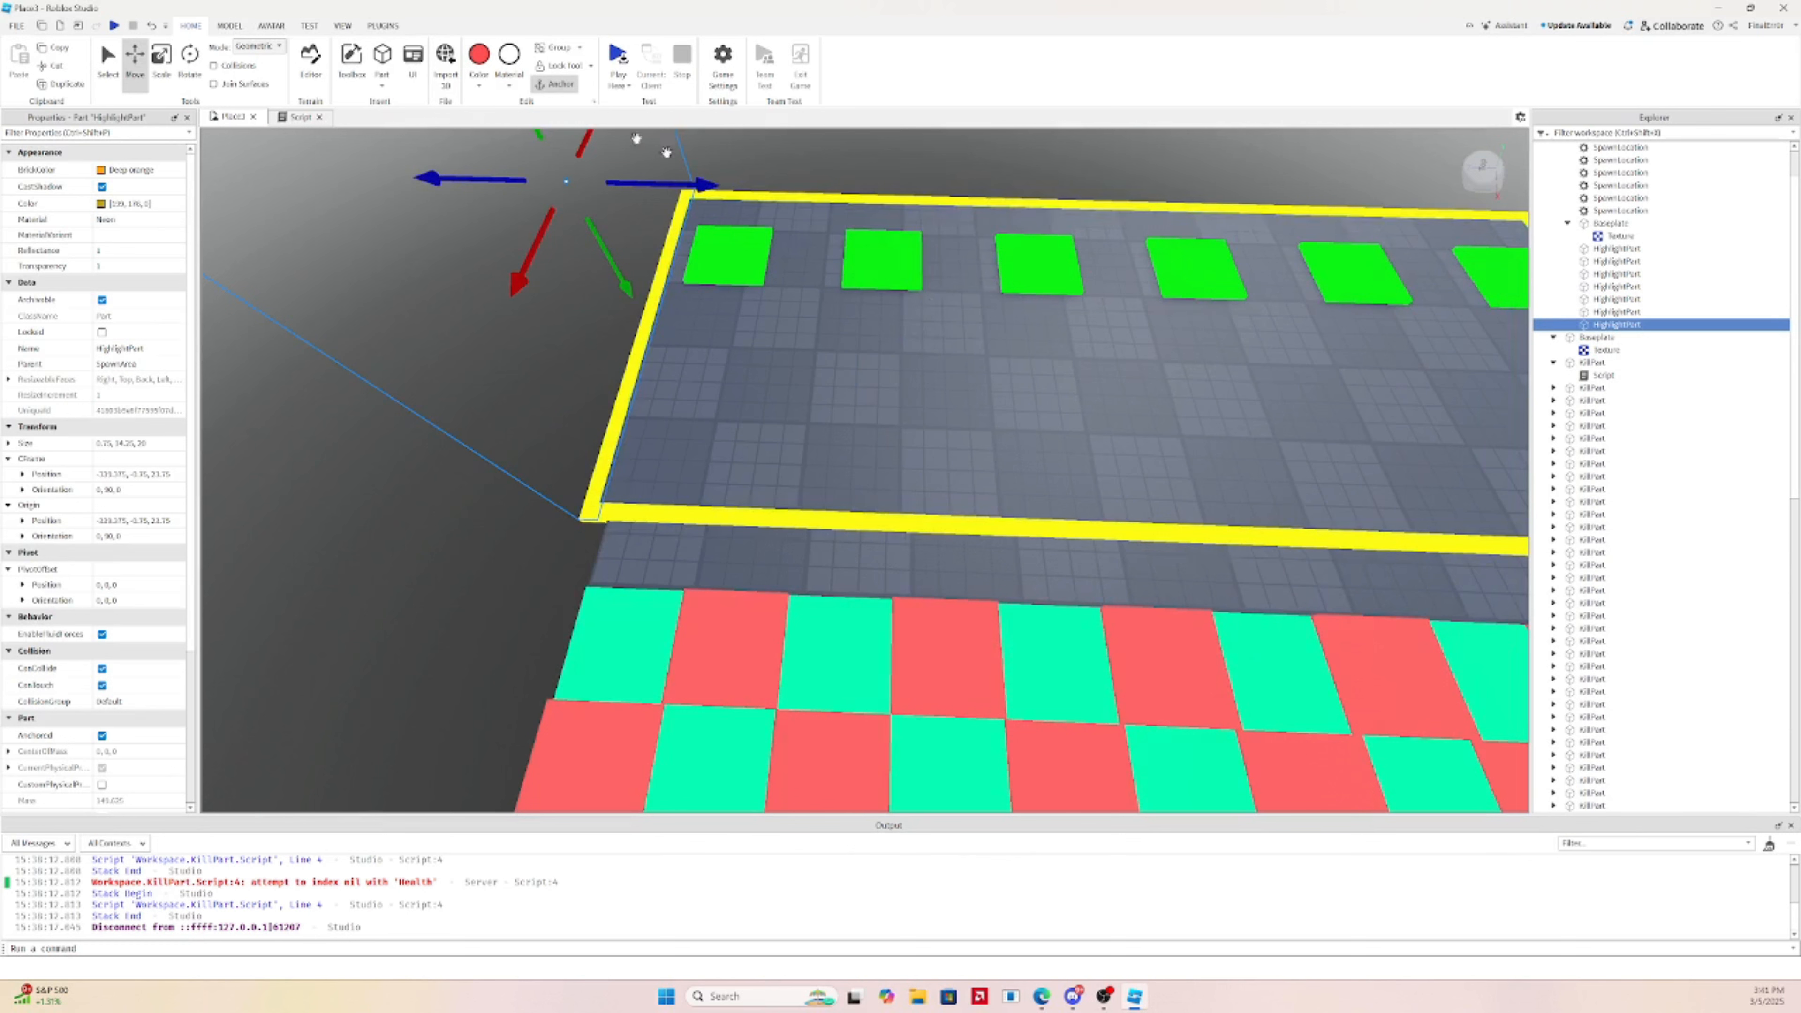
{"action": "left_click", "coordinate": [162, 61]}
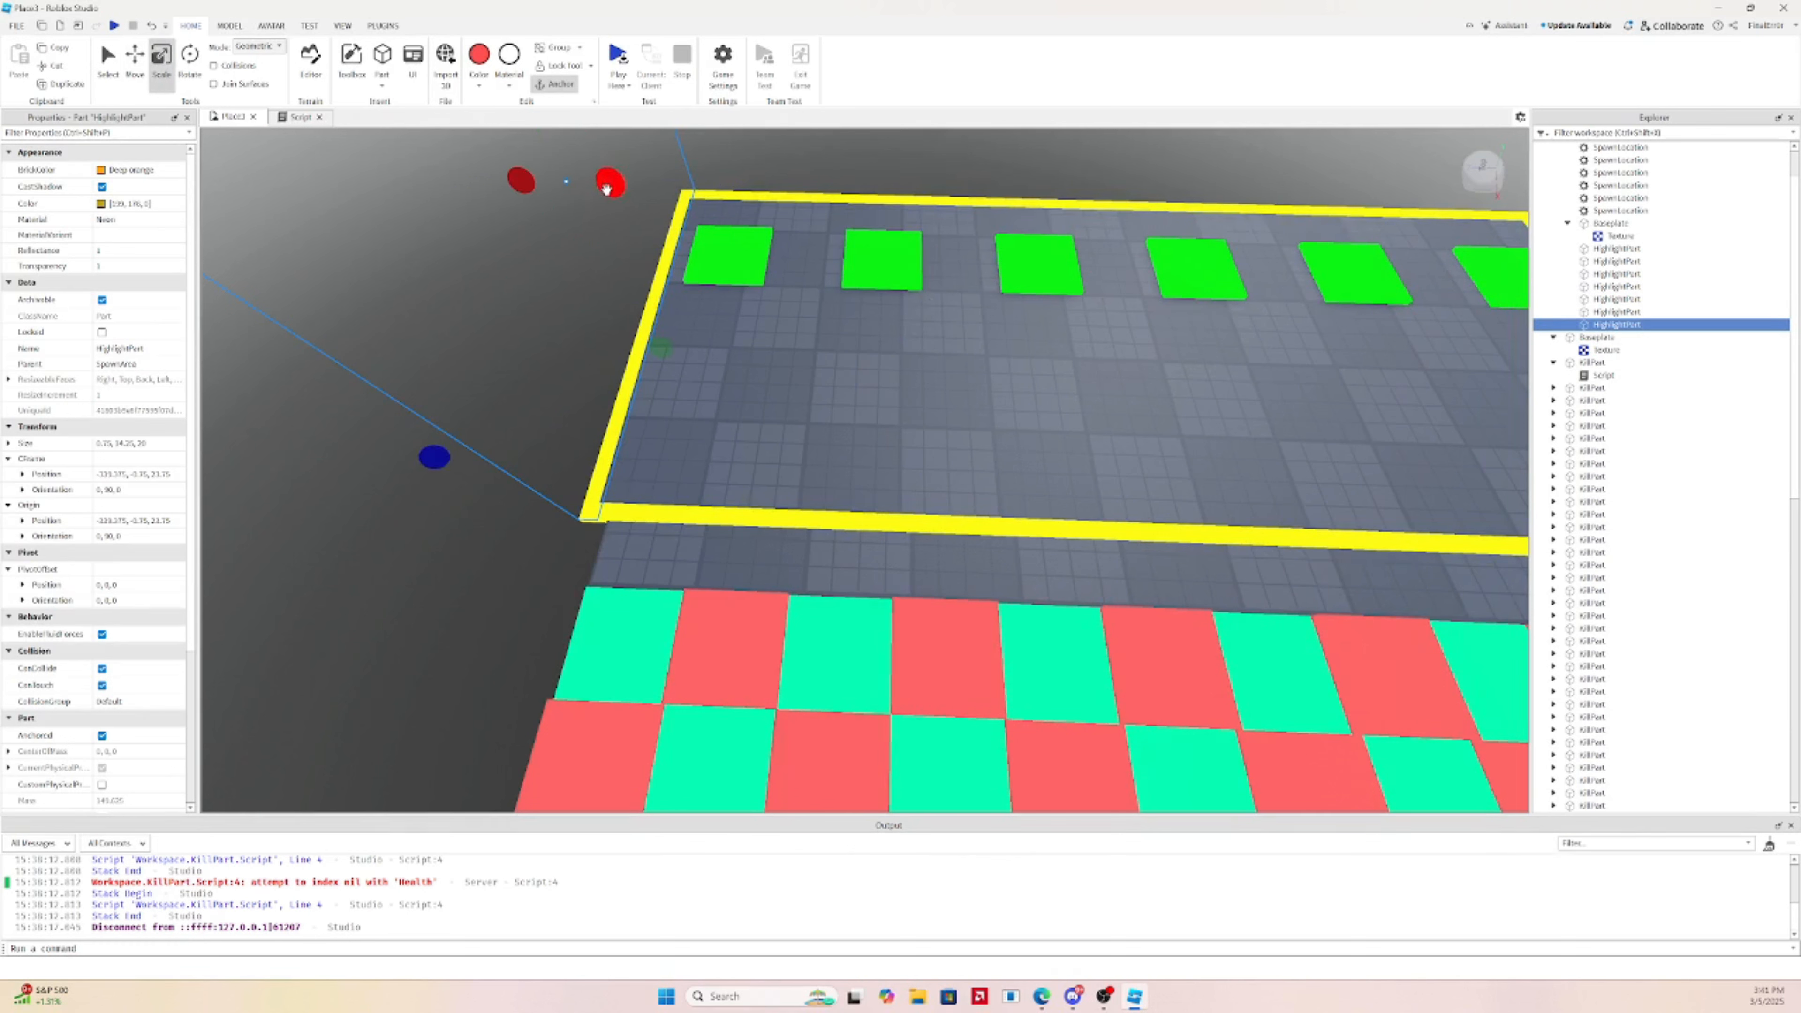
{"action": "key", "text": "a"}
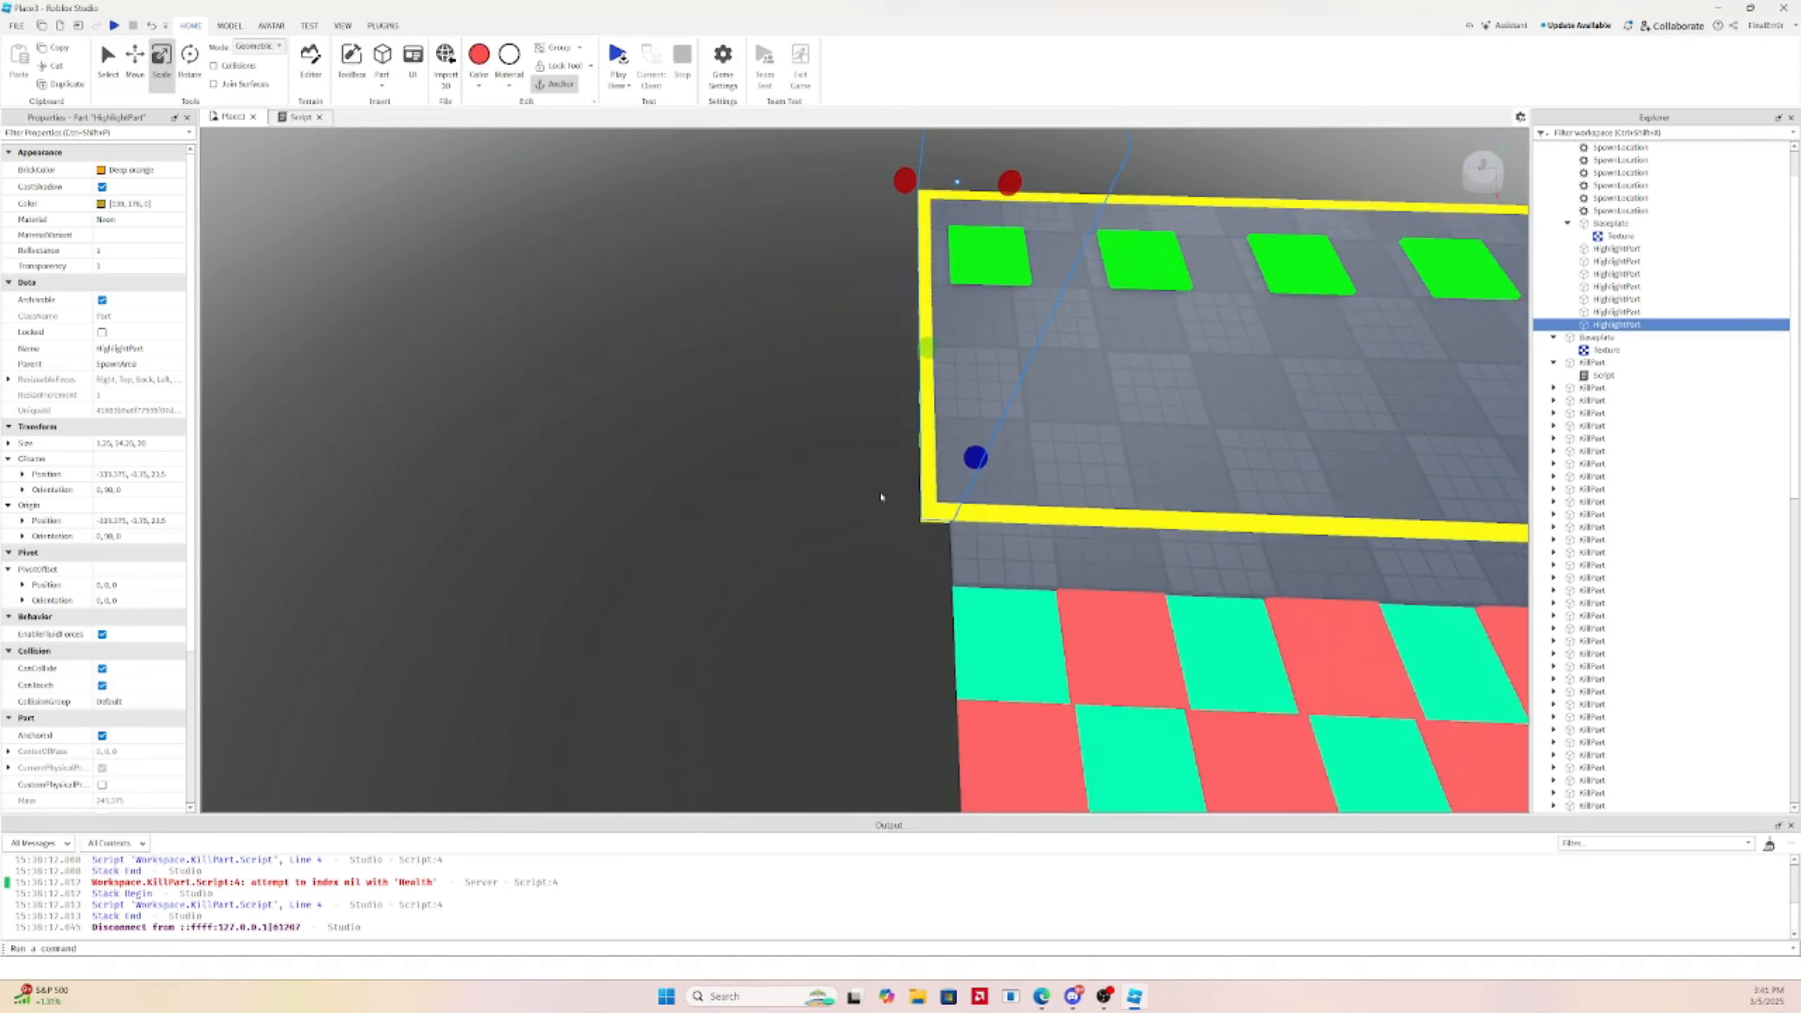
{"action": "right_click_drag", "start_coordinate": [884, 499], "coordinate": [844, 343]}
{"action": "scroll", "coordinate": [990, 491], "scroll_direction": "up", "scroll_amount": 4}
{"action": "scroll", "coordinate": [975, 465], "scroll_direction": "down", "scroll_amount": 2}
{"action": "scroll", "coordinate": [975, 465], "scroll_direction": "up", "scroll_amount": 4}
{"action": "scroll", "coordinate": [989, 233], "scroll_direction": "down", "scroll_amount": 3}
{"action": "scroll", "coordinate": [989, 232], "scroll_direction": "down", "scroll_amount": 3}
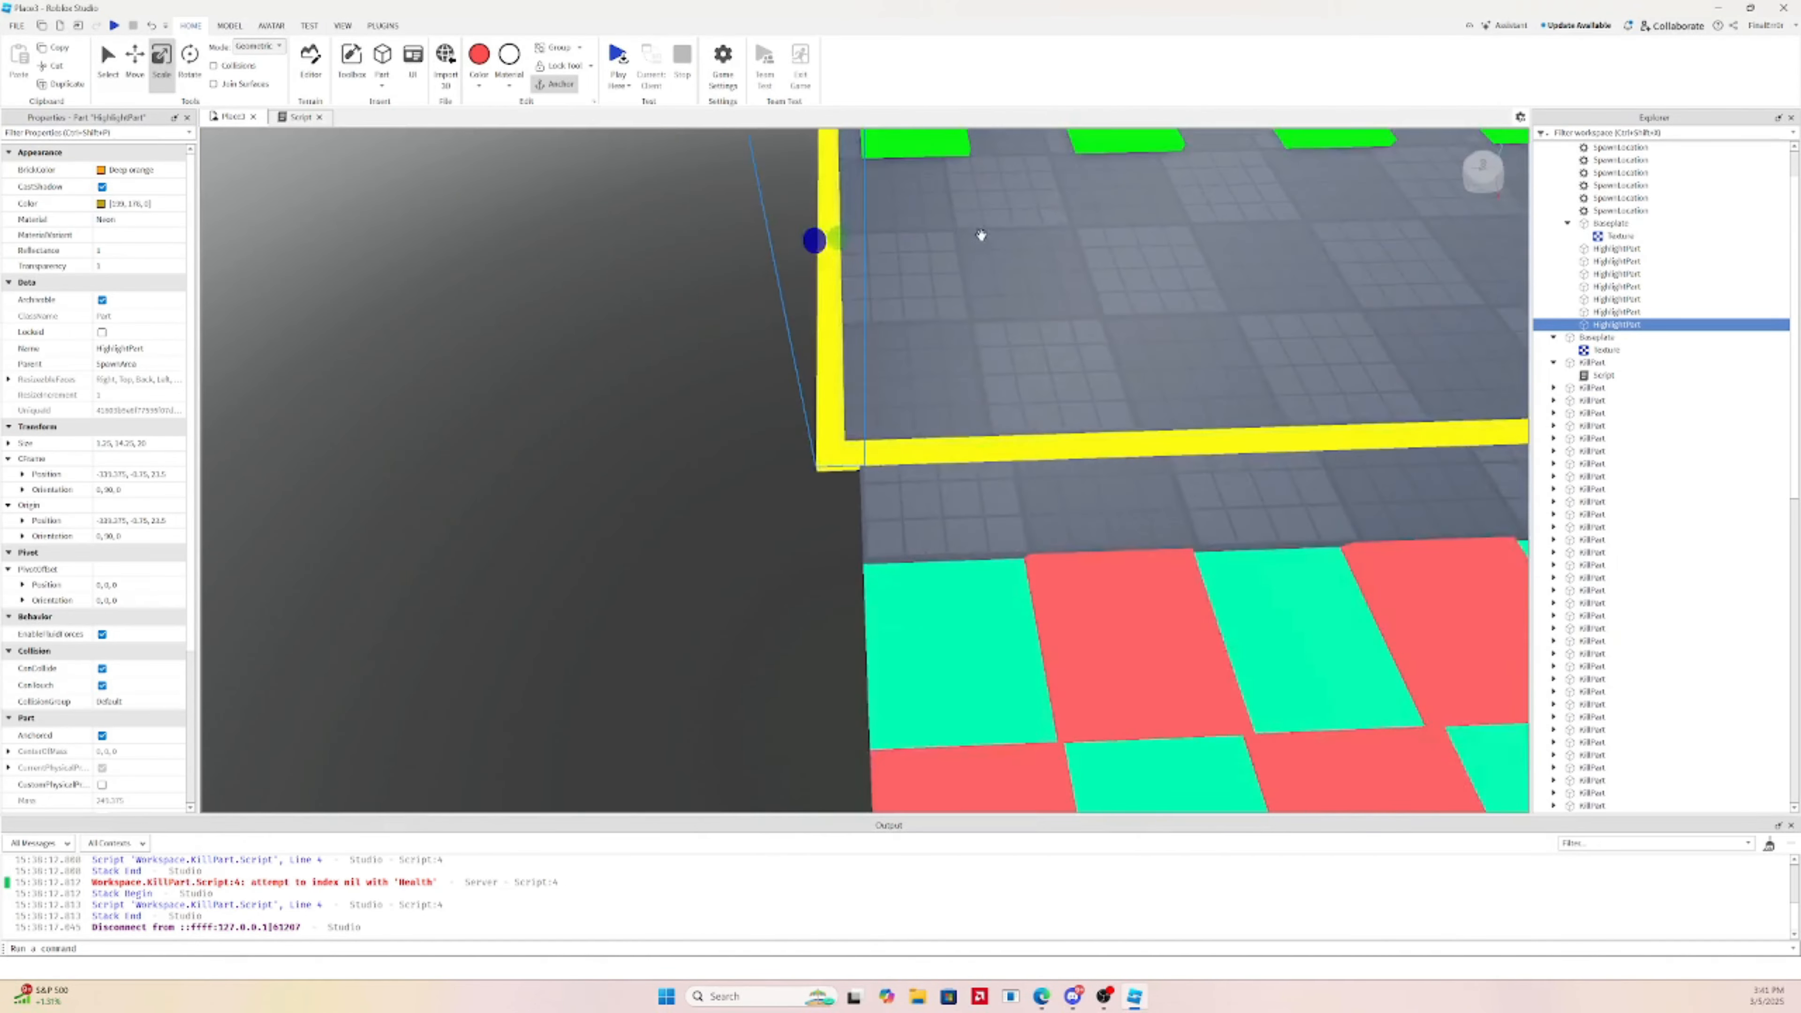
{"action": "scroll", "coordinate": [893, 306], "scroll_direction": "down", "scroll_amount": 2}
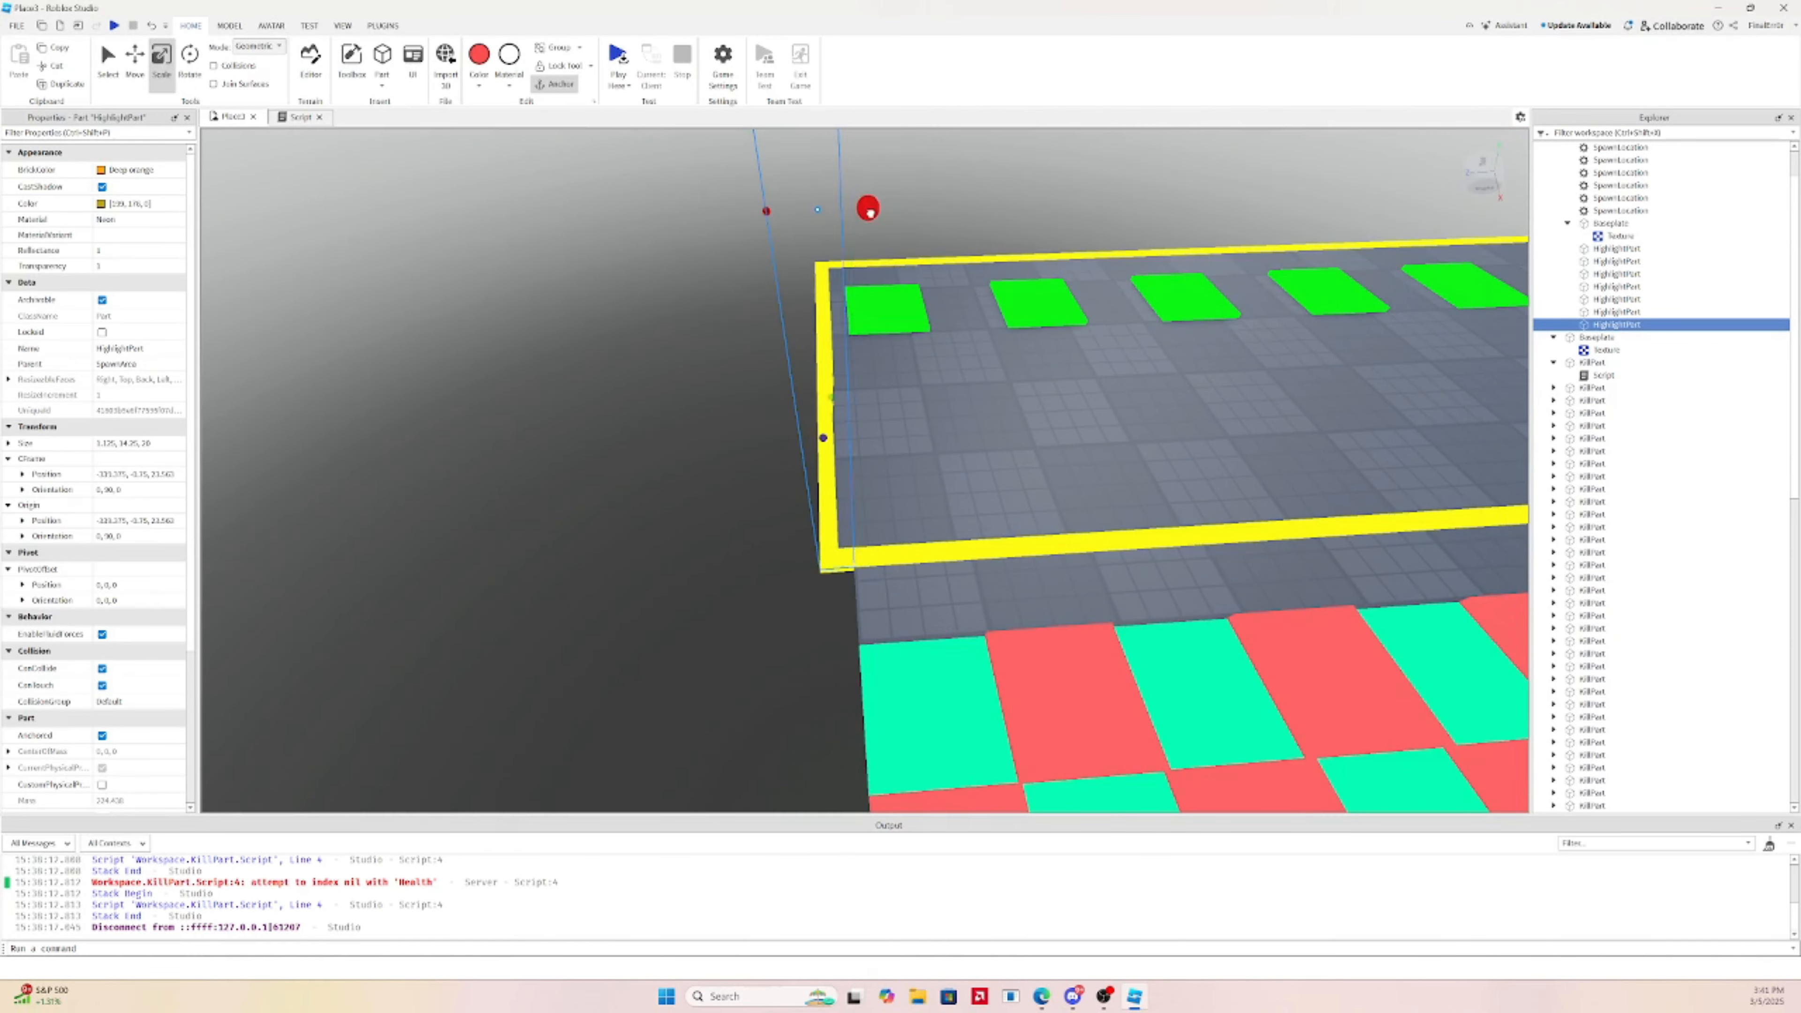
{"action": "key", "text": "d"}
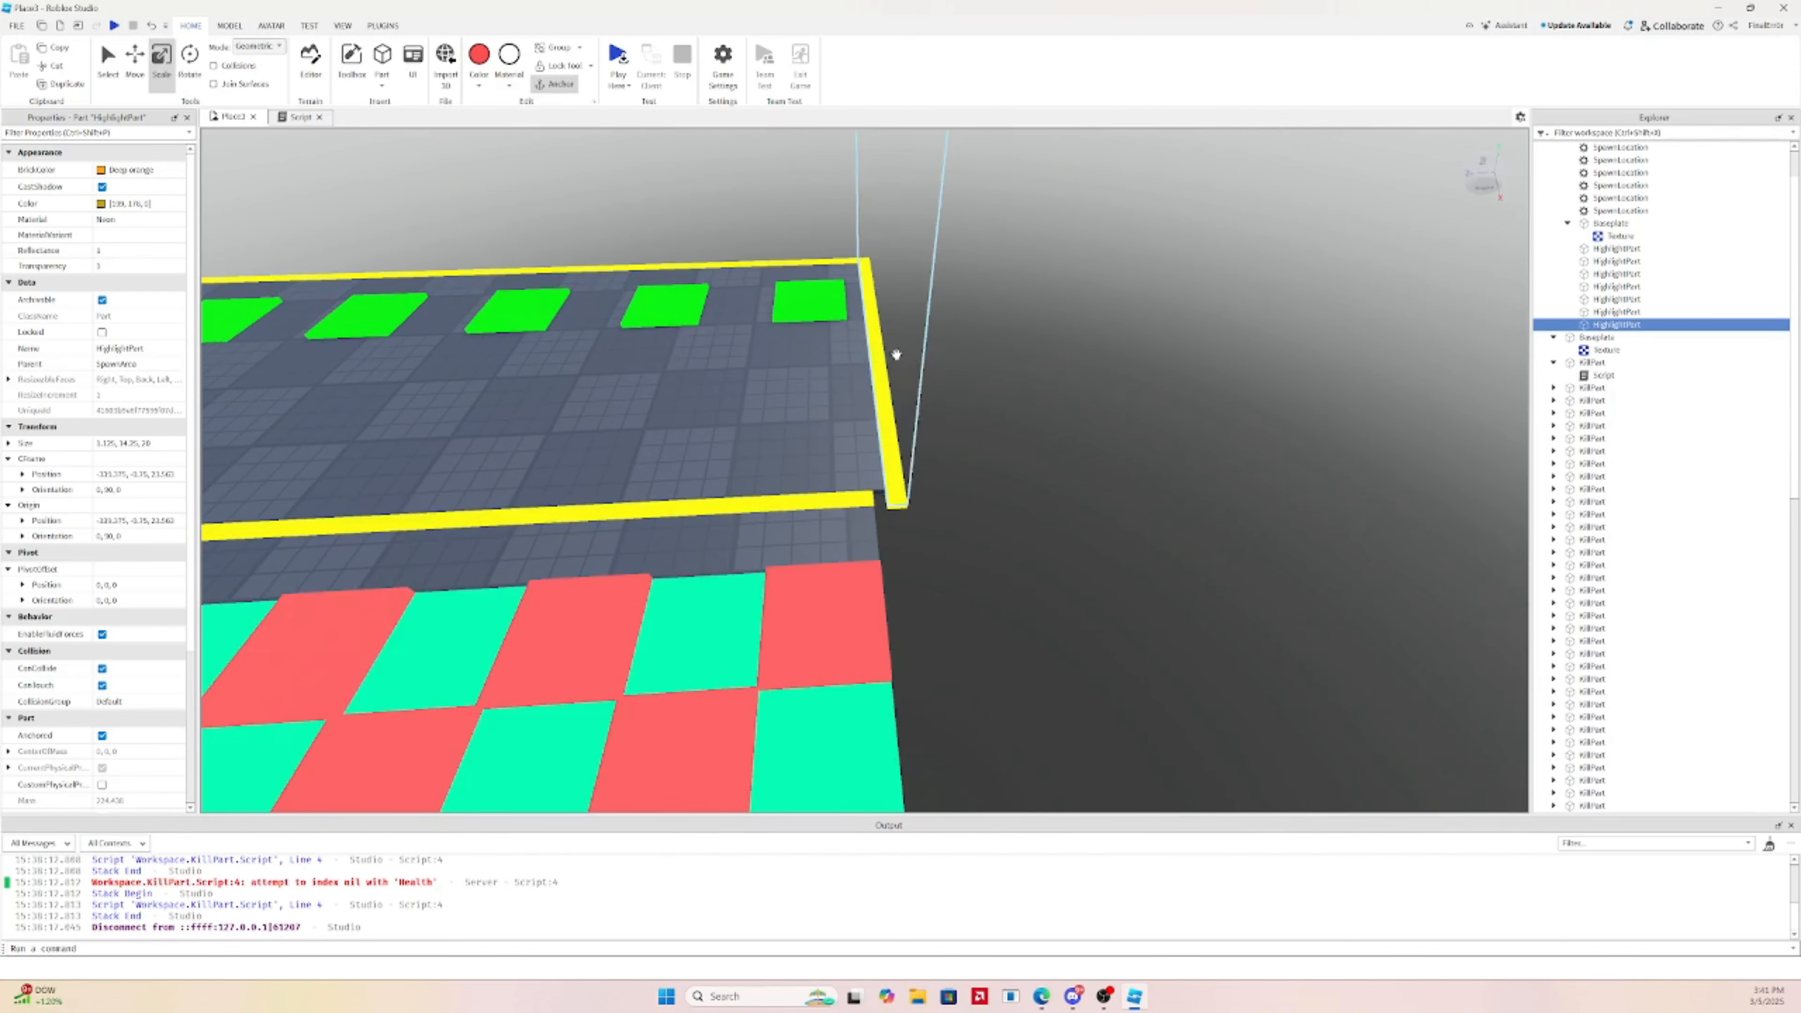
{"action": "left_click", "coordinate": [896, 354]}
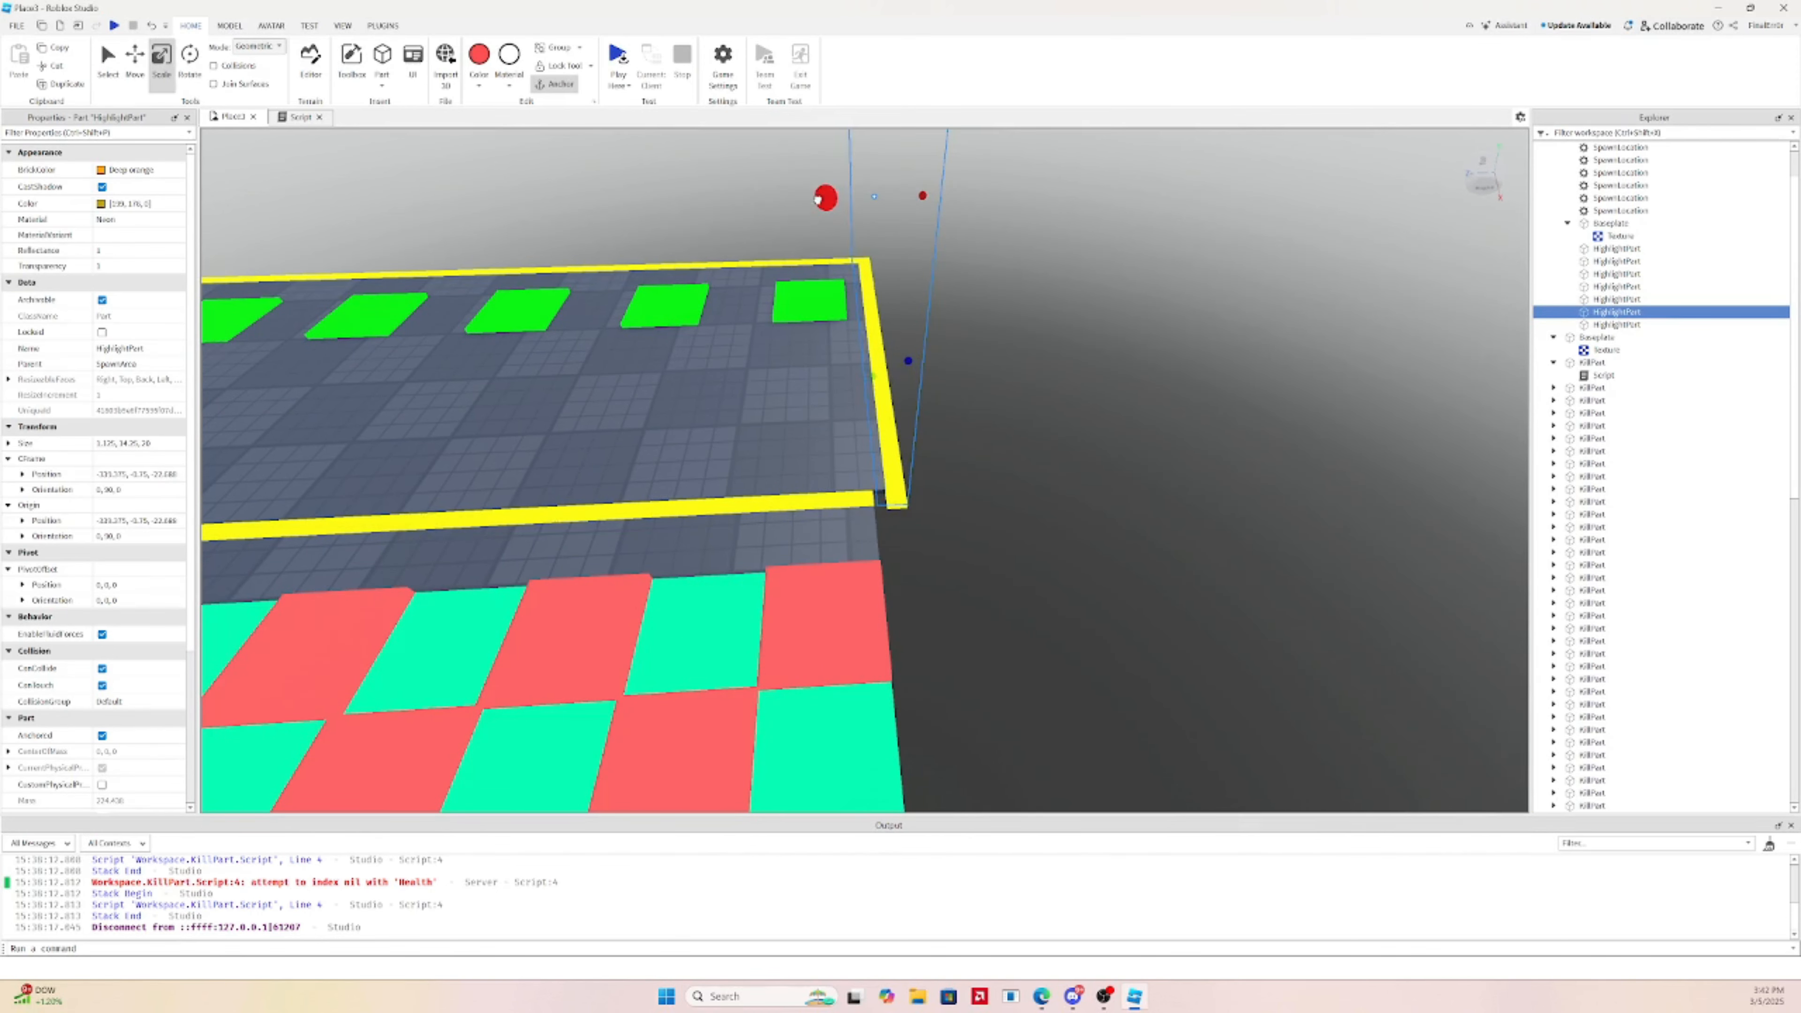
{"action": "left_click", "coordinate": [896, 496]}
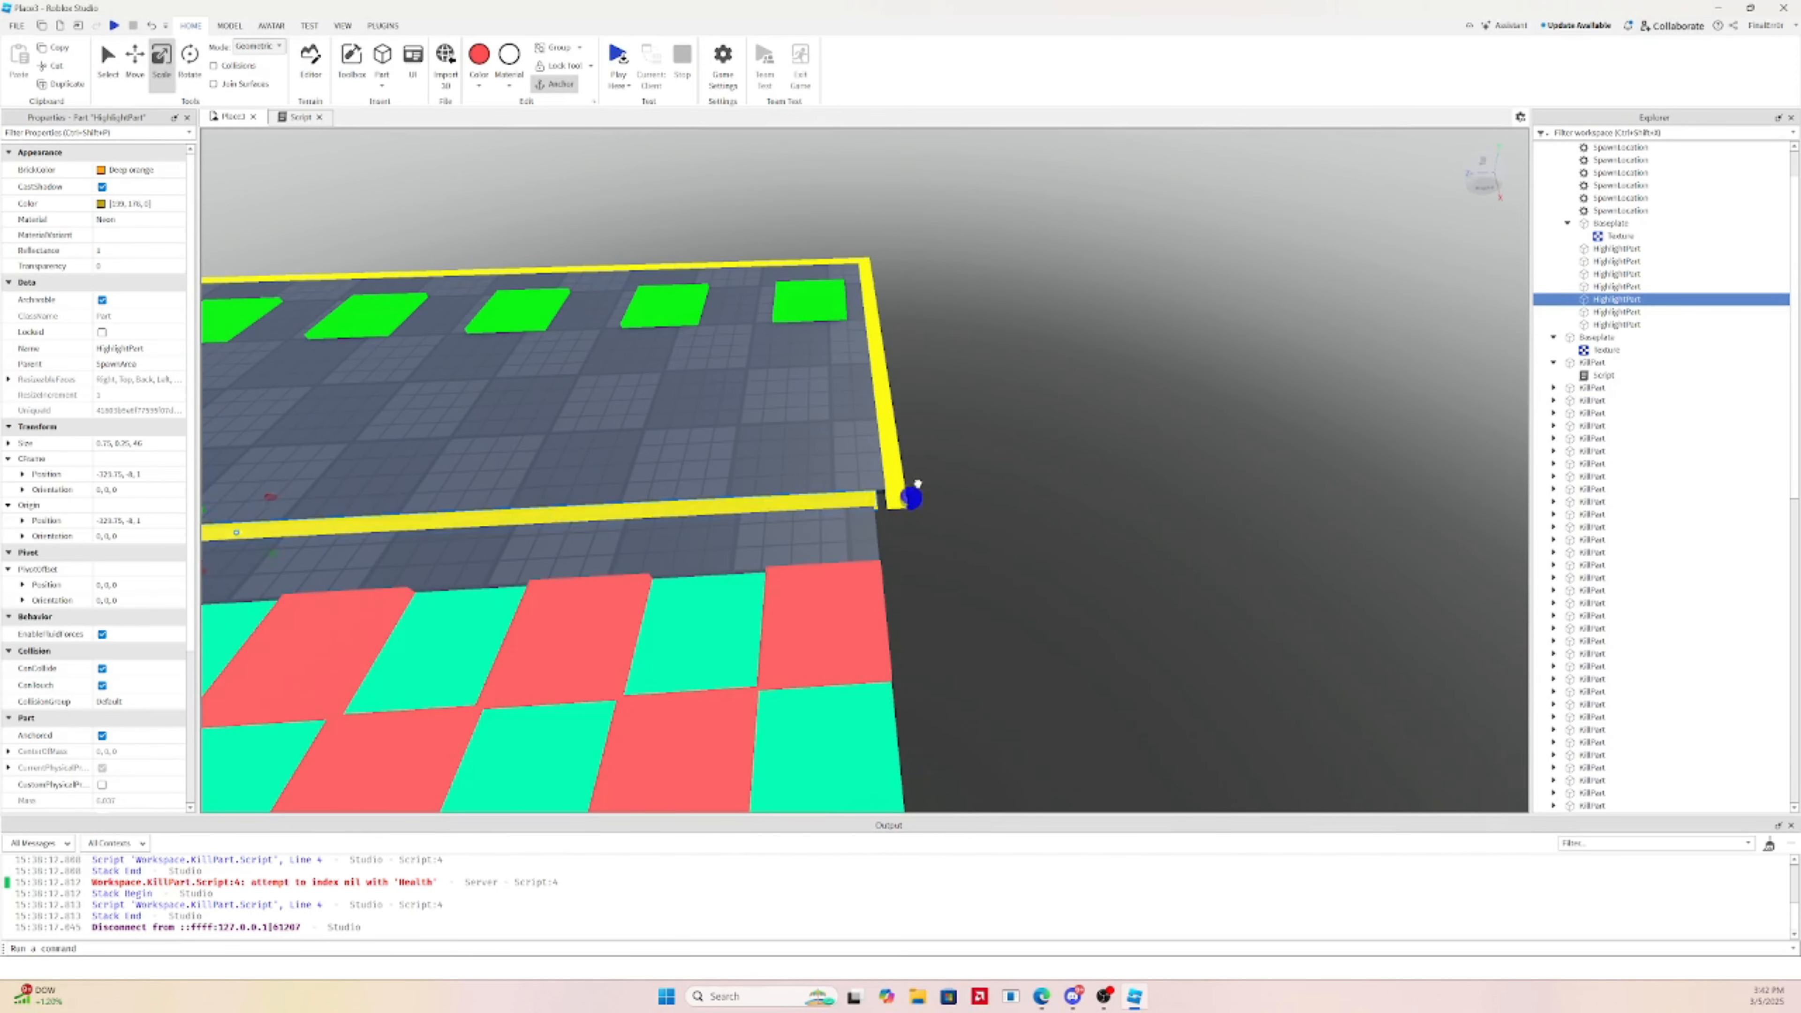
{"action": "key", "text": "a"}
{"action": "key", "text": "d"}
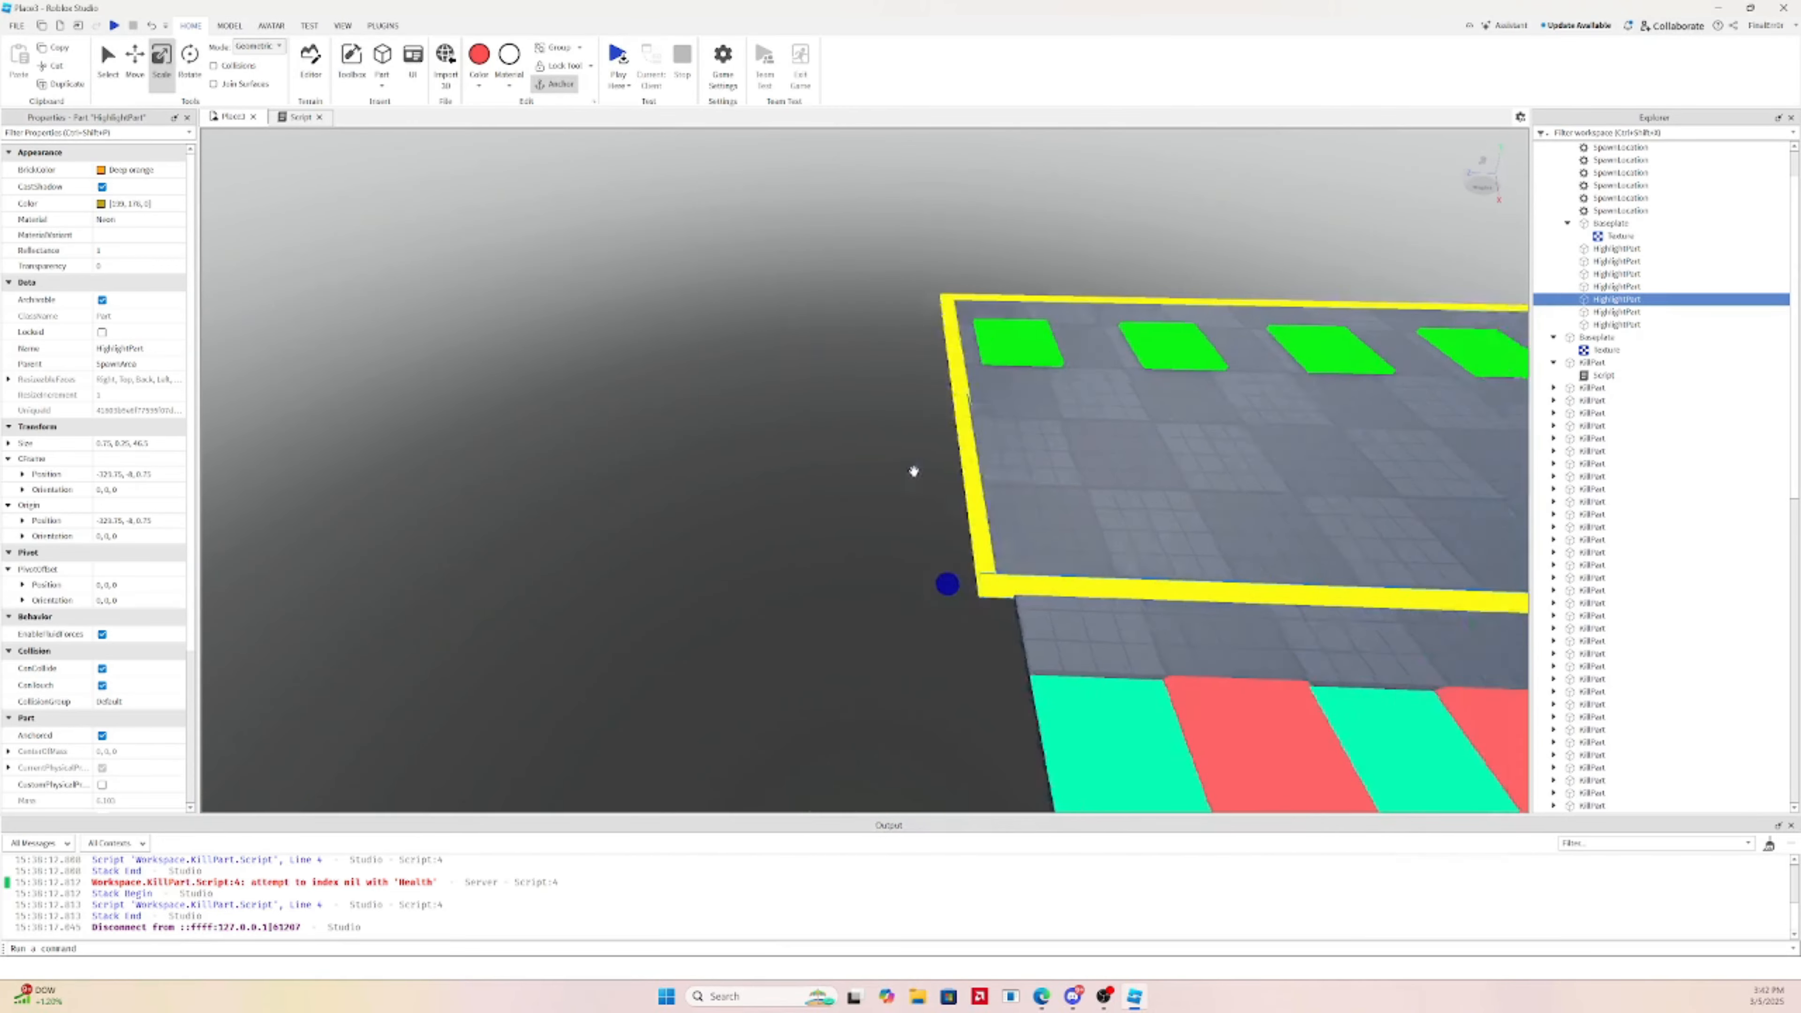
{"action": "key", "text": "s"}
{"action": "left_click", "coordinate": [1247, 489]}
{"action": "key", "text": "s"}
{"action": "key", "text": "w"}
{"action": "right_click_drag", "start_coordinate": [1194, 491], "coordinate": [1038, 498]}
{"action": "key", "text": "a"}
Drag the gray slab's scale handle left to match the checkerboard's width, then select the spawn floor
{"action": "left_click", "coordinate": [913, 506]}
{"action": "right_click_drag", "start_coordinate": [912, 506], "coordinate": [913, 507]}
{"action": "key", "text": "w"}
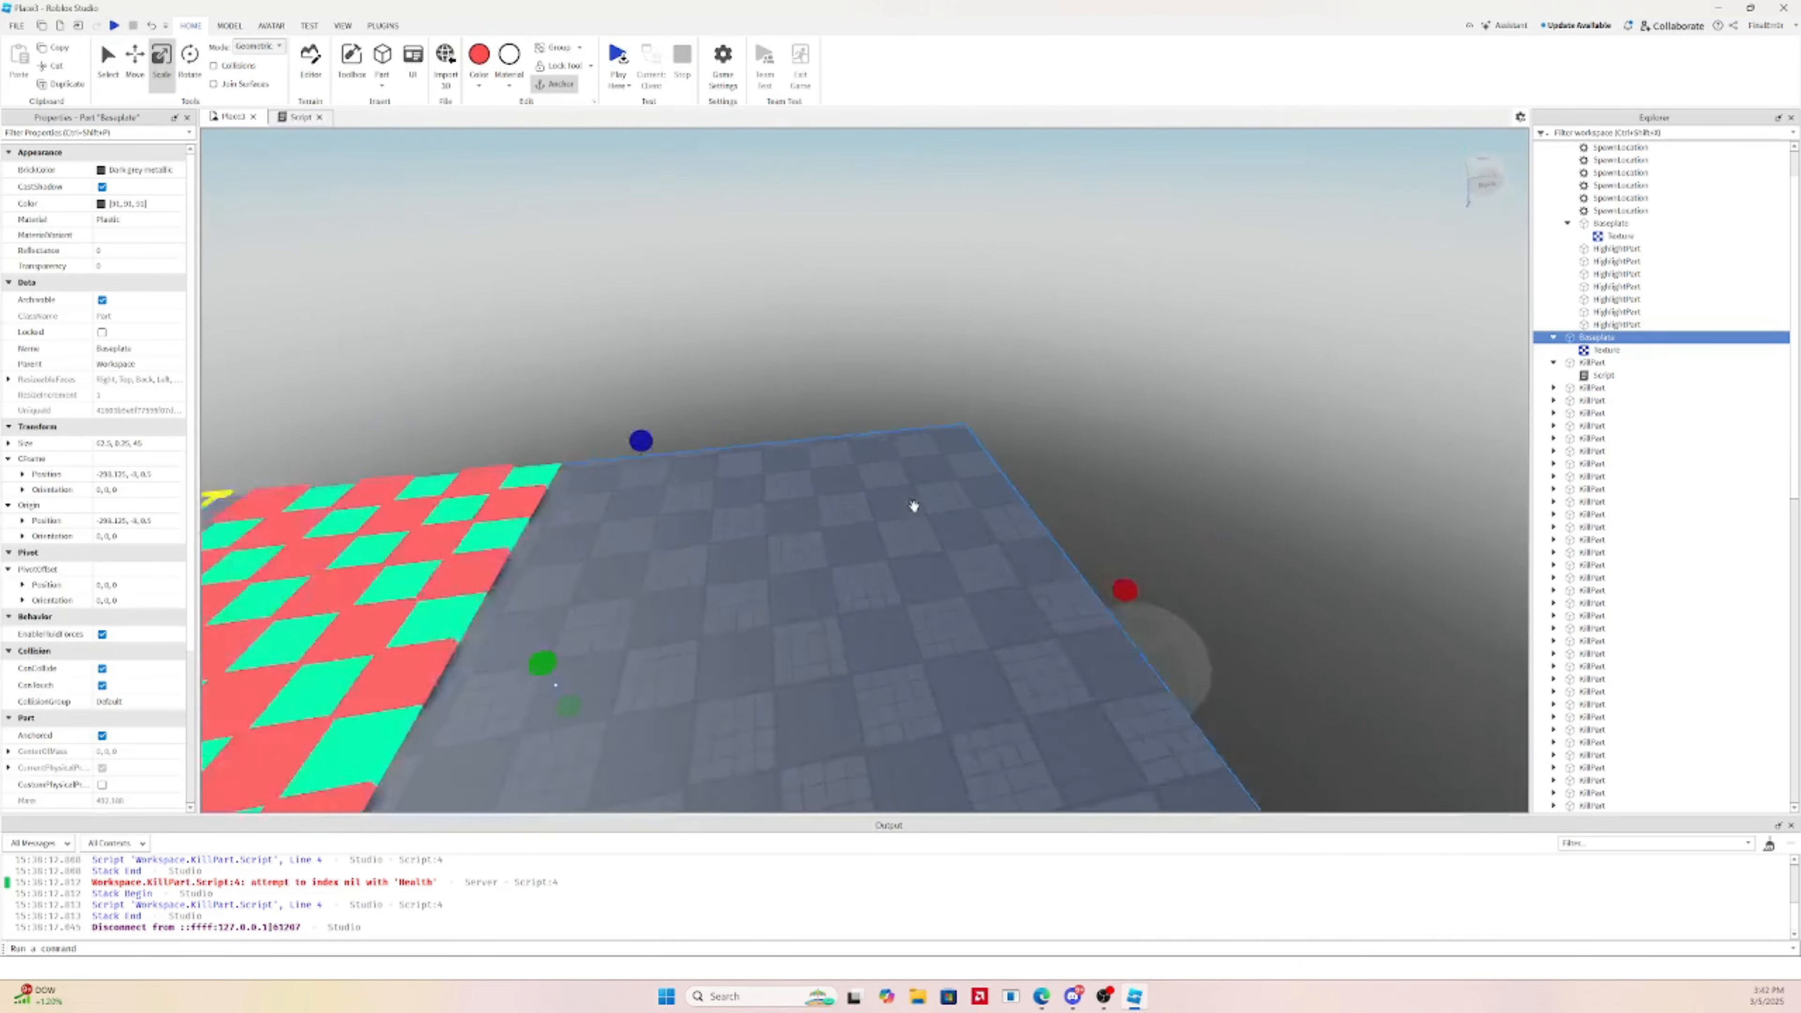
{"action": "key", "text": "s"}
{"action": "key", "text": "s"}
{"action": "left_click_drag", "start_coordinate": [1071, 576], "coordinate": [720, 574]}
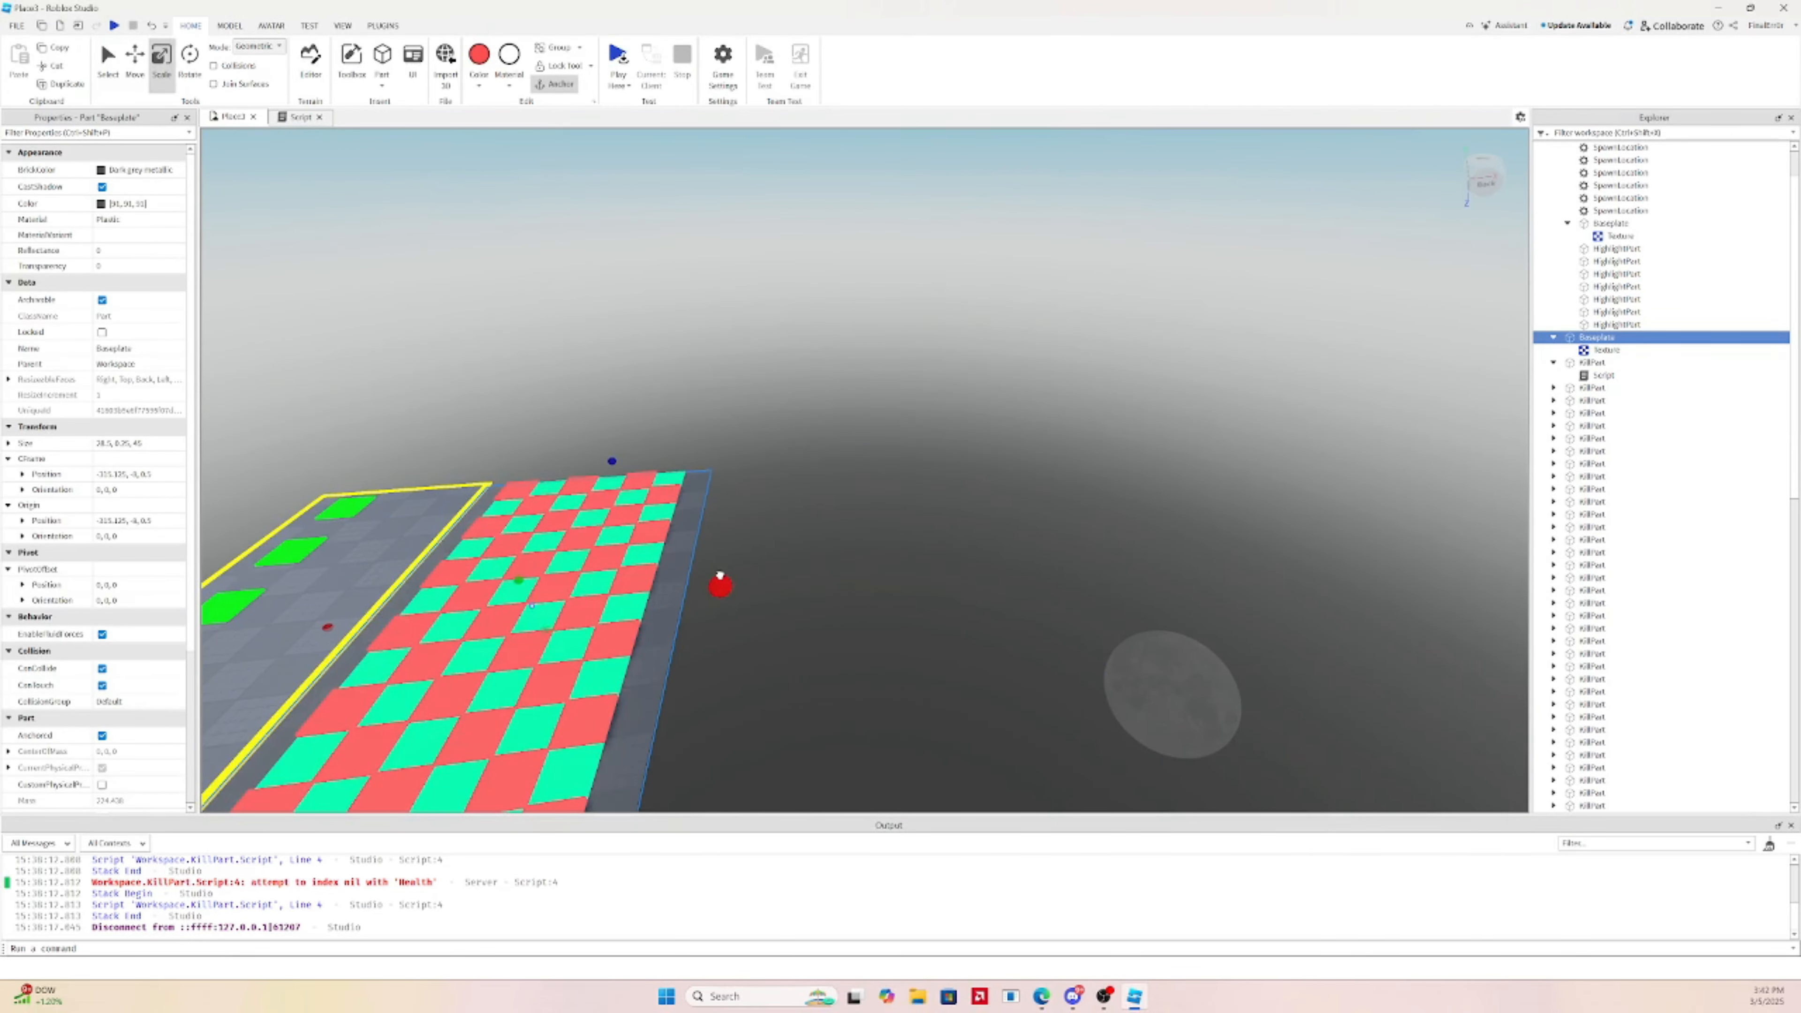
{"action": "right_click_drag", "start_coordinate": [732, 576], "coordinate": [744, 573]}
{"action": "key", "text": "s"}
{"action": "key", "text": "w"}
{"action": "key", "text": "s"}
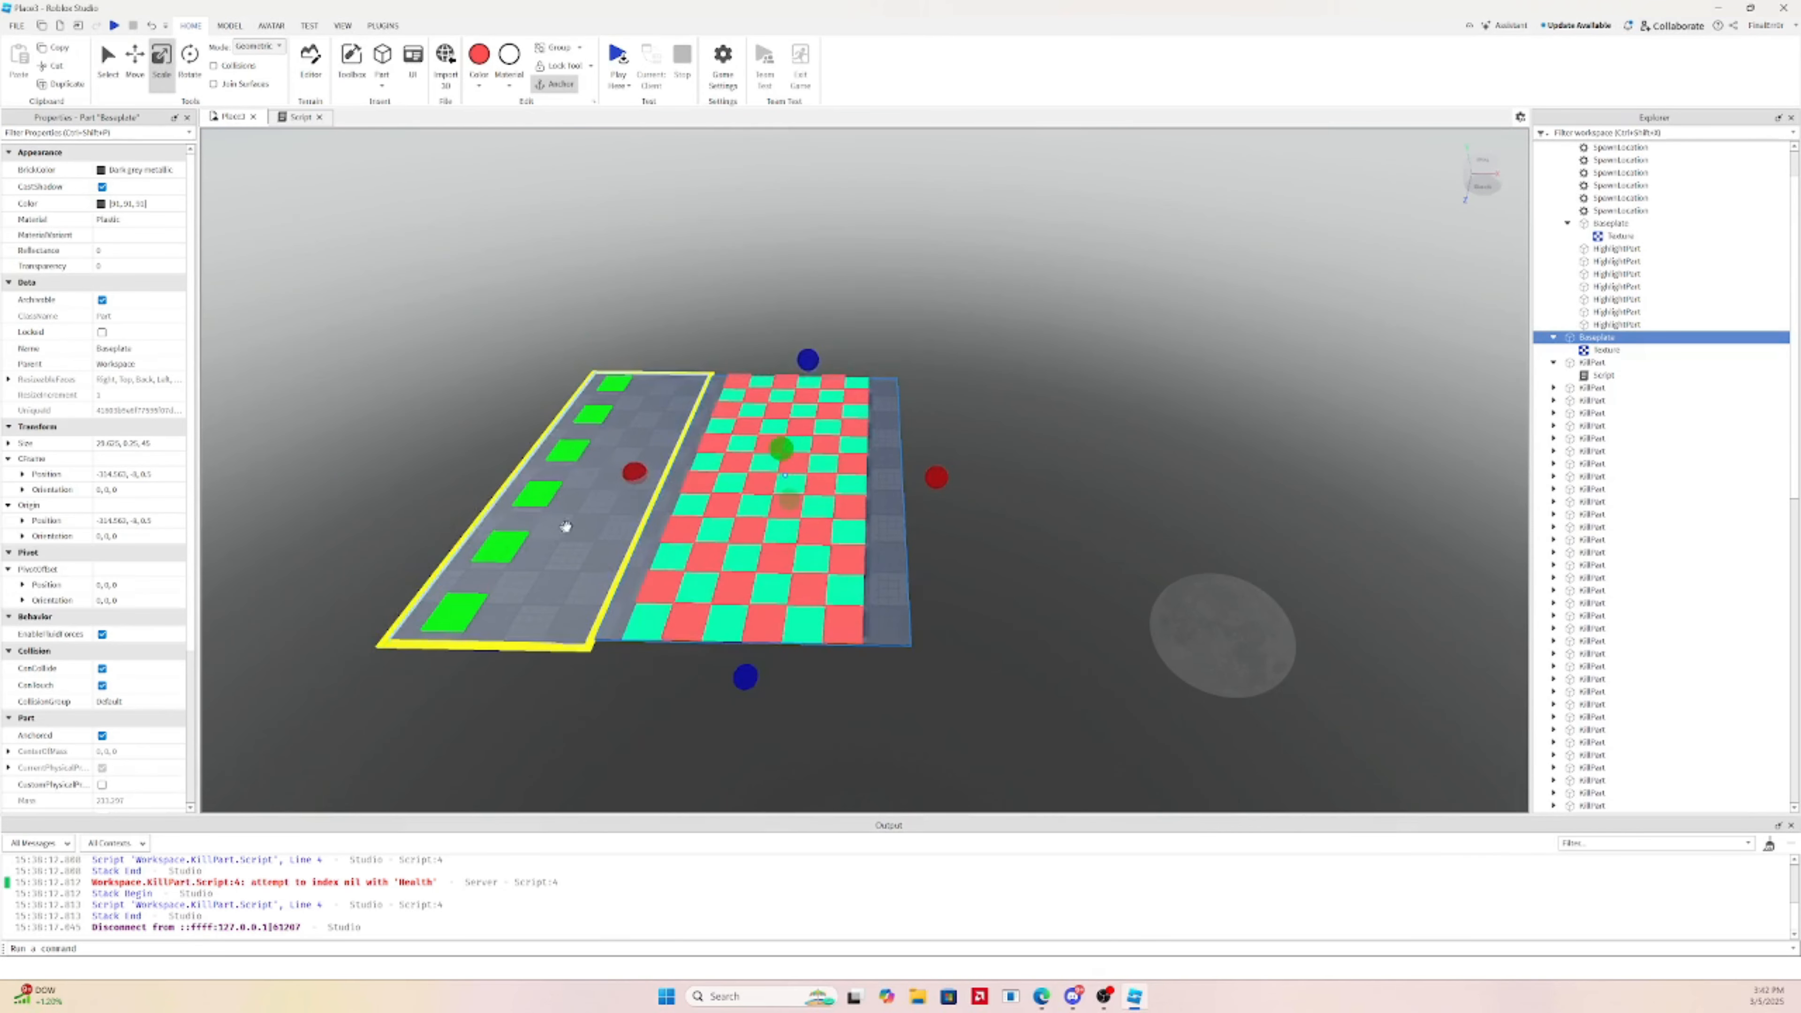
{"action": "left_click", "coordinate": [572, 527]}
{"action": "scroll", "coordinate": [1603, 255], "scroll_direction": "up", "scroll_amount": 2}
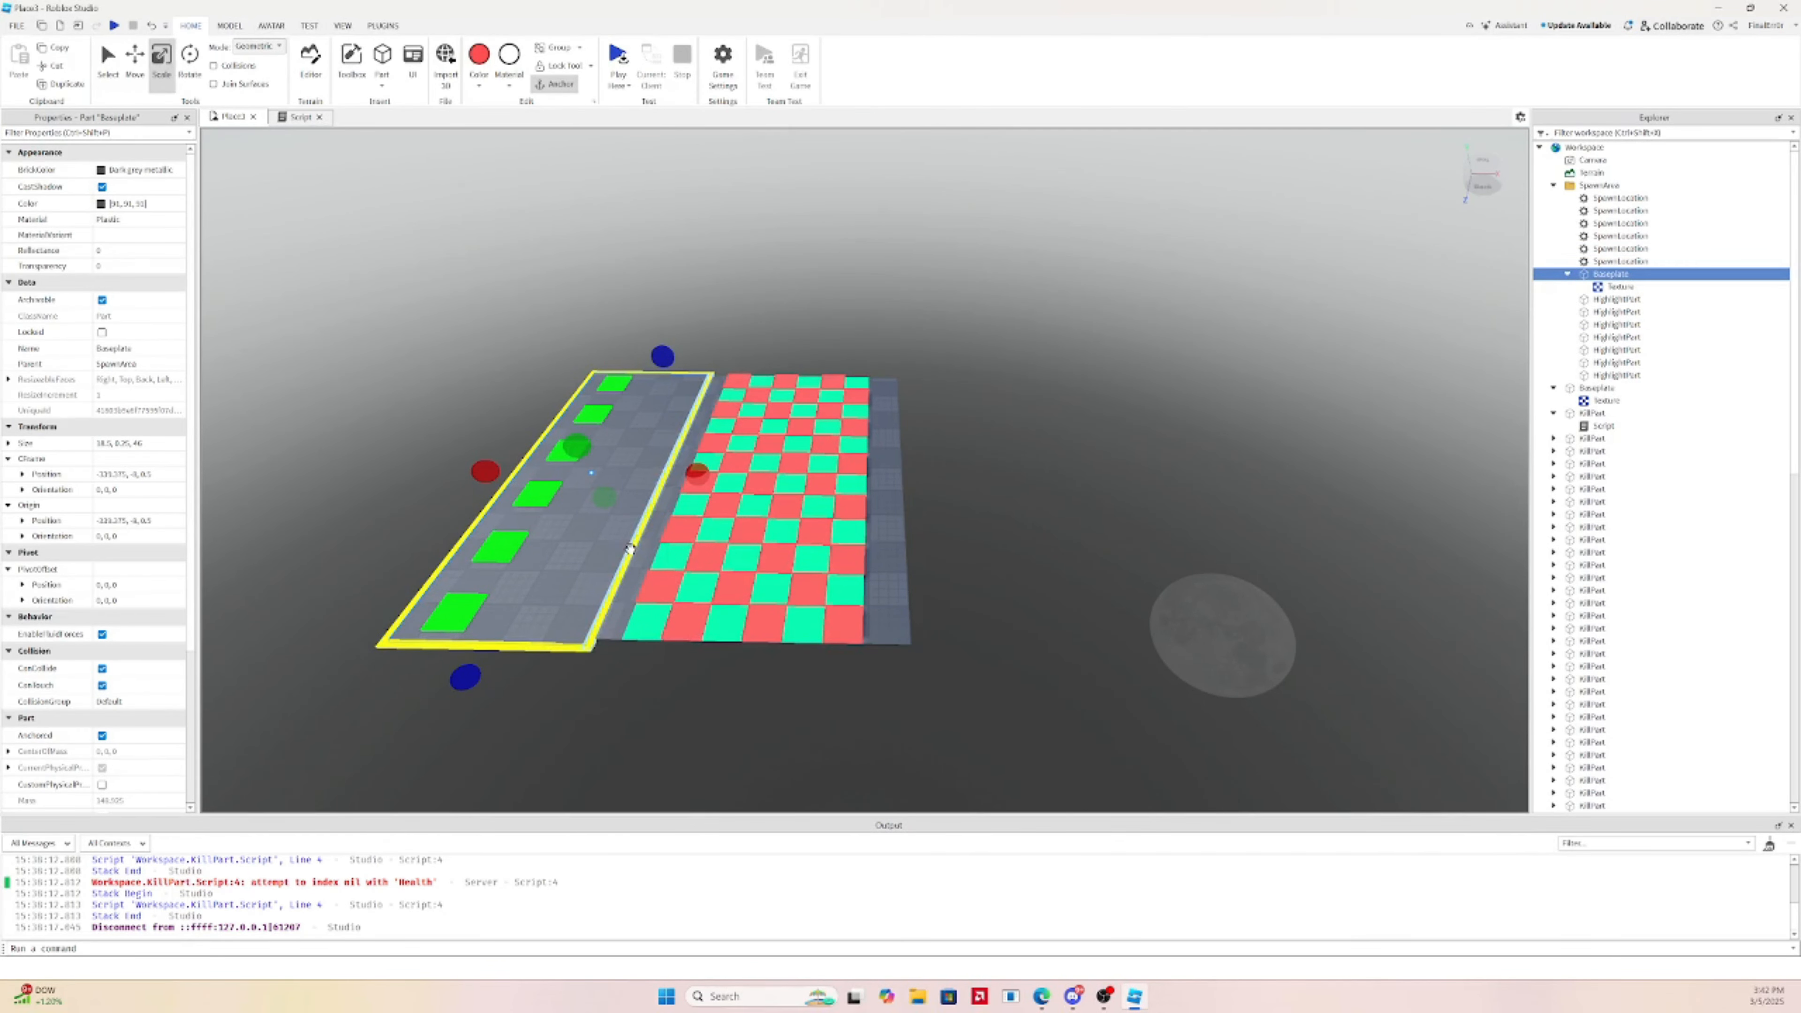
Duplicate the spawn floor and its seven border pieces into Workspace and group them as a model
{"action": "left_click", "coordinate": [548, 625], "text": "ctrl"}
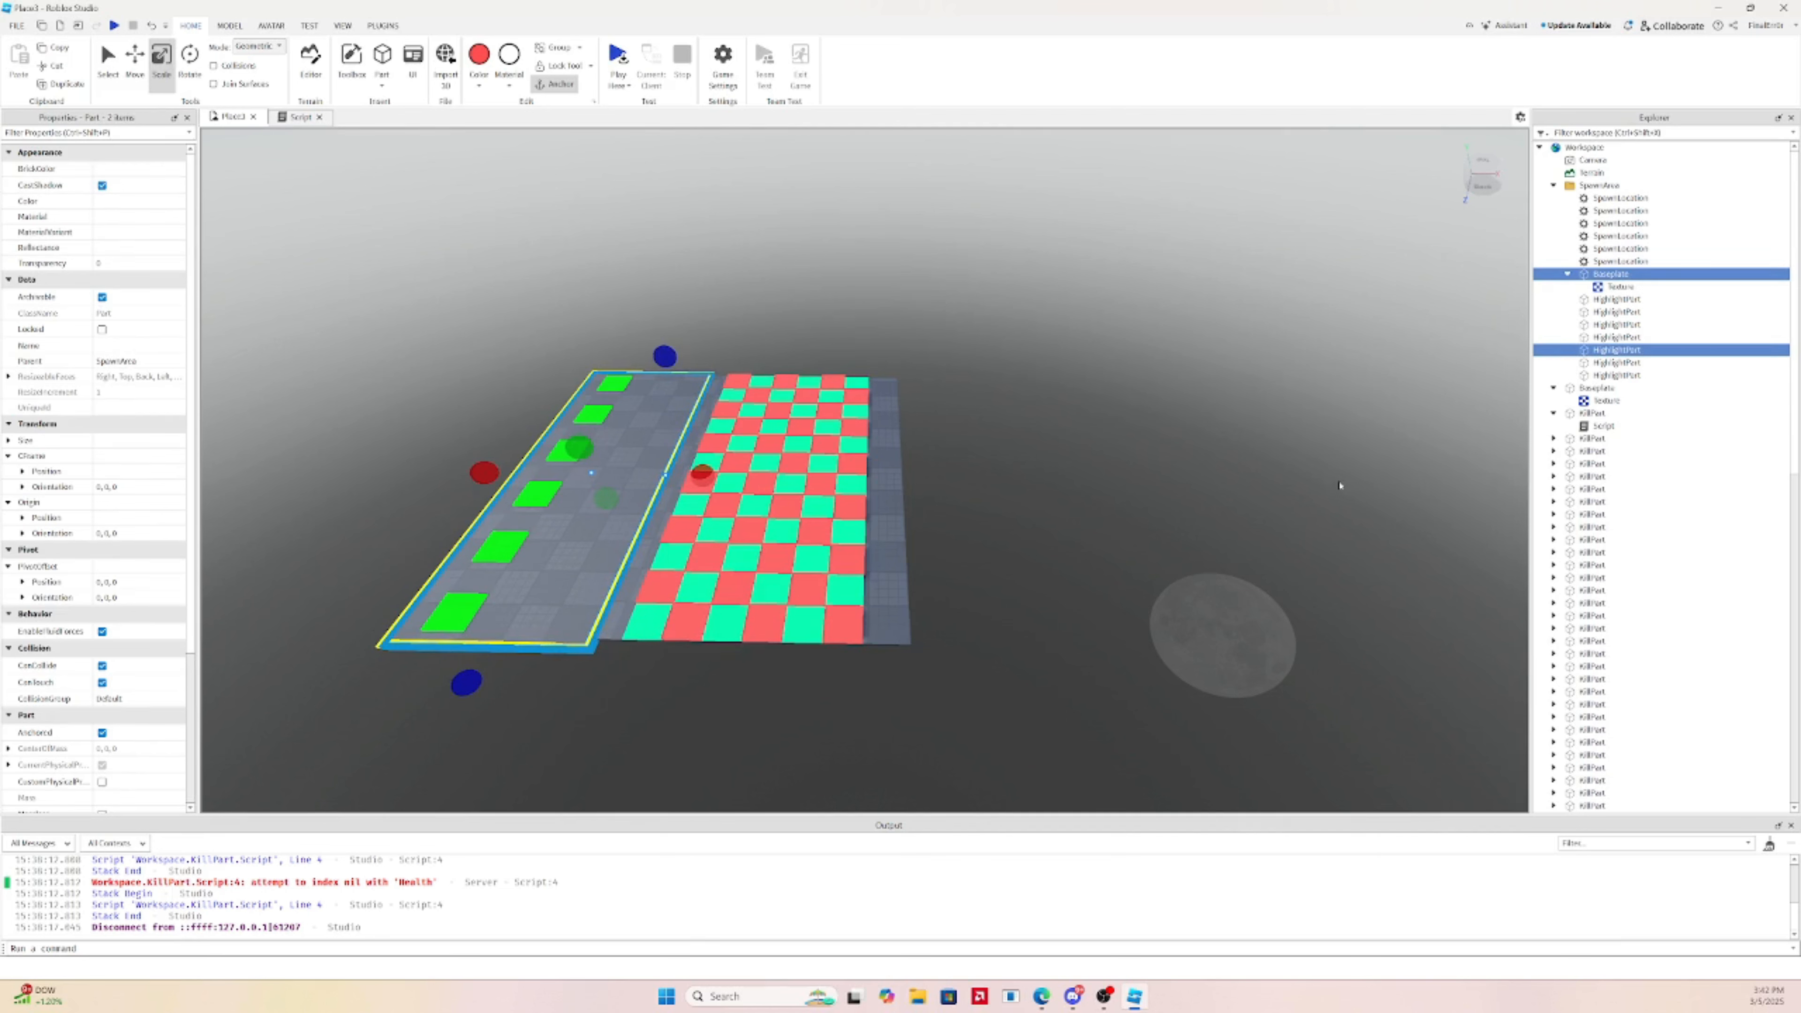
{"action": "left_click", "coordinate": [1568, 274]}
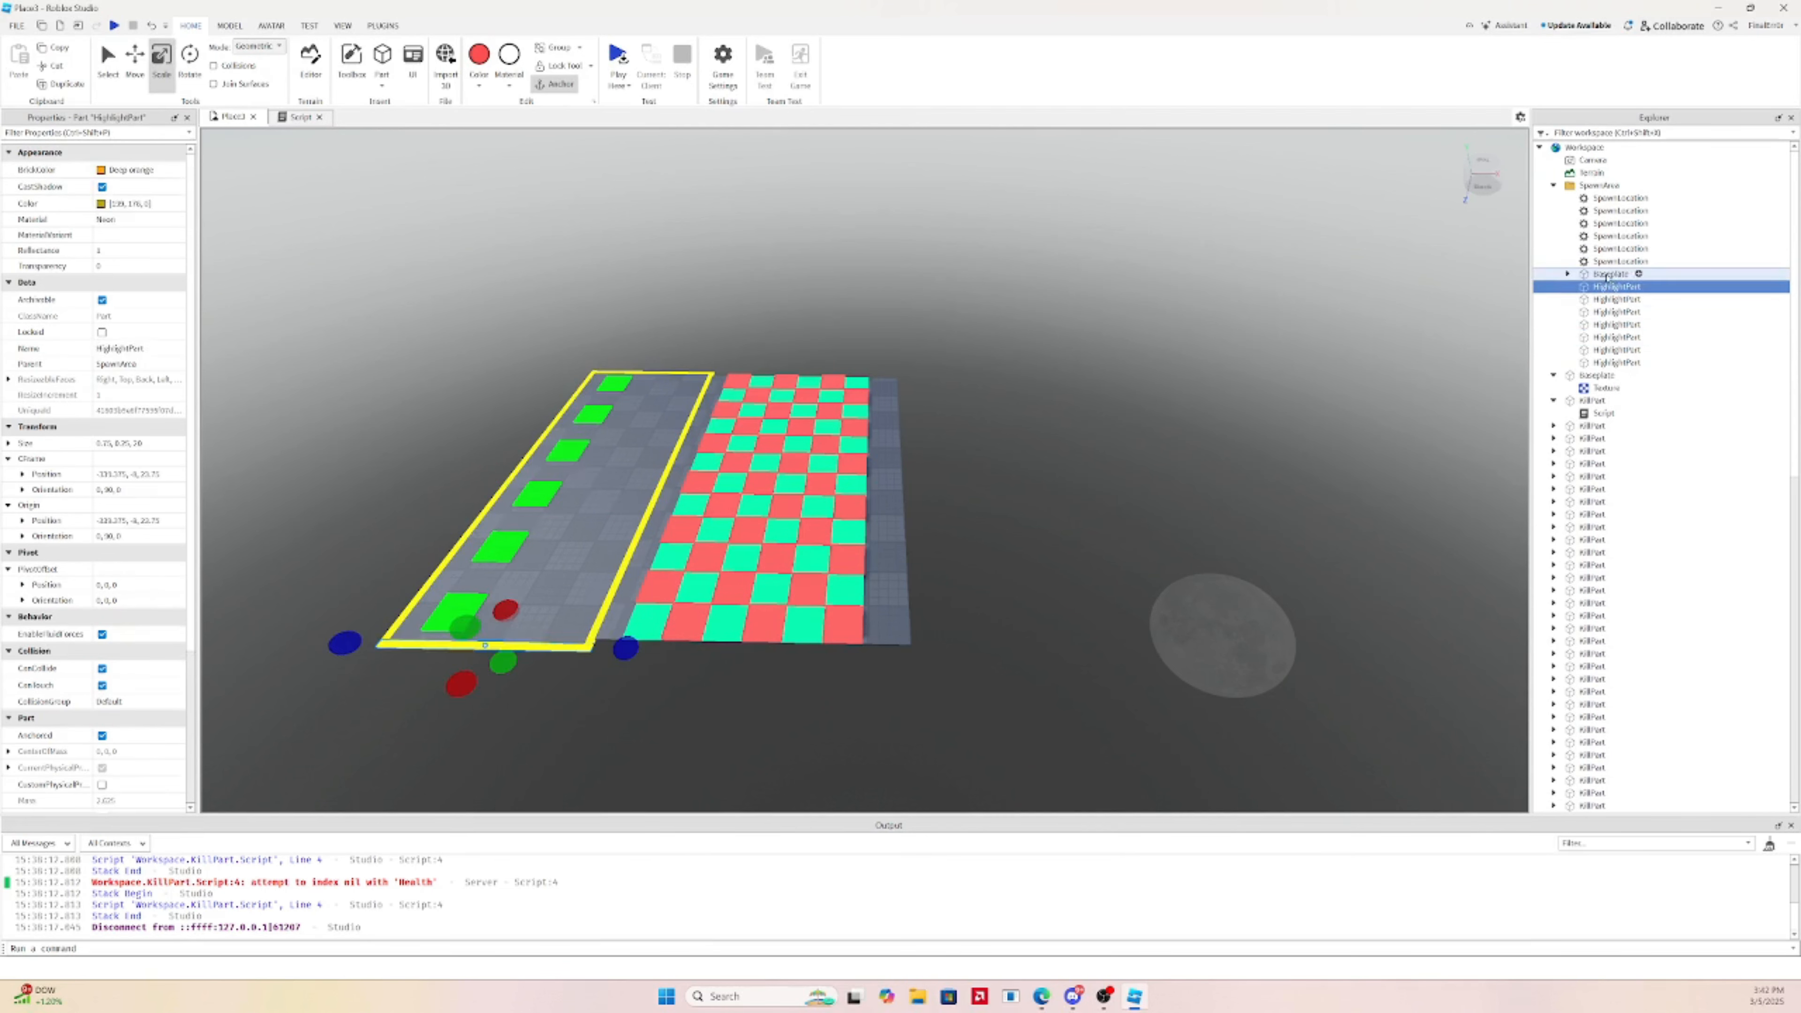
{"action": "left_click", "coordinate": [1615, 362], "text": "shift"}
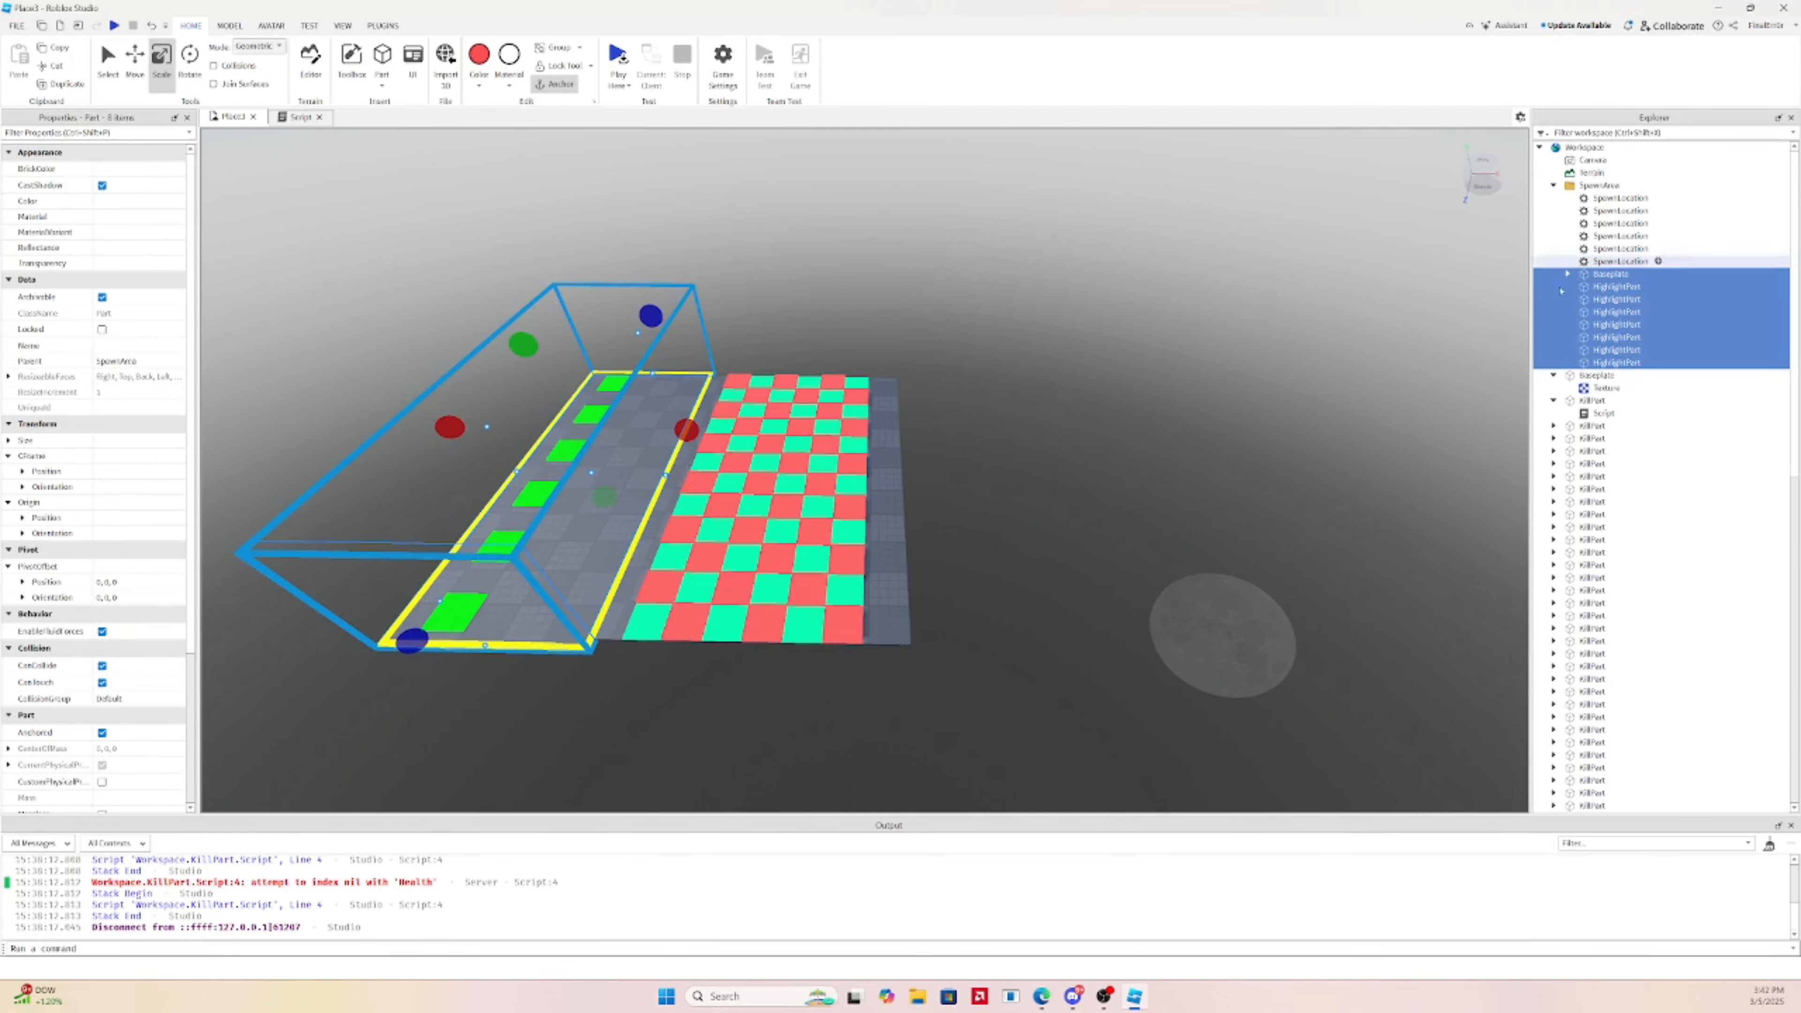
{"action": "key", "text": "ctrl+d"}
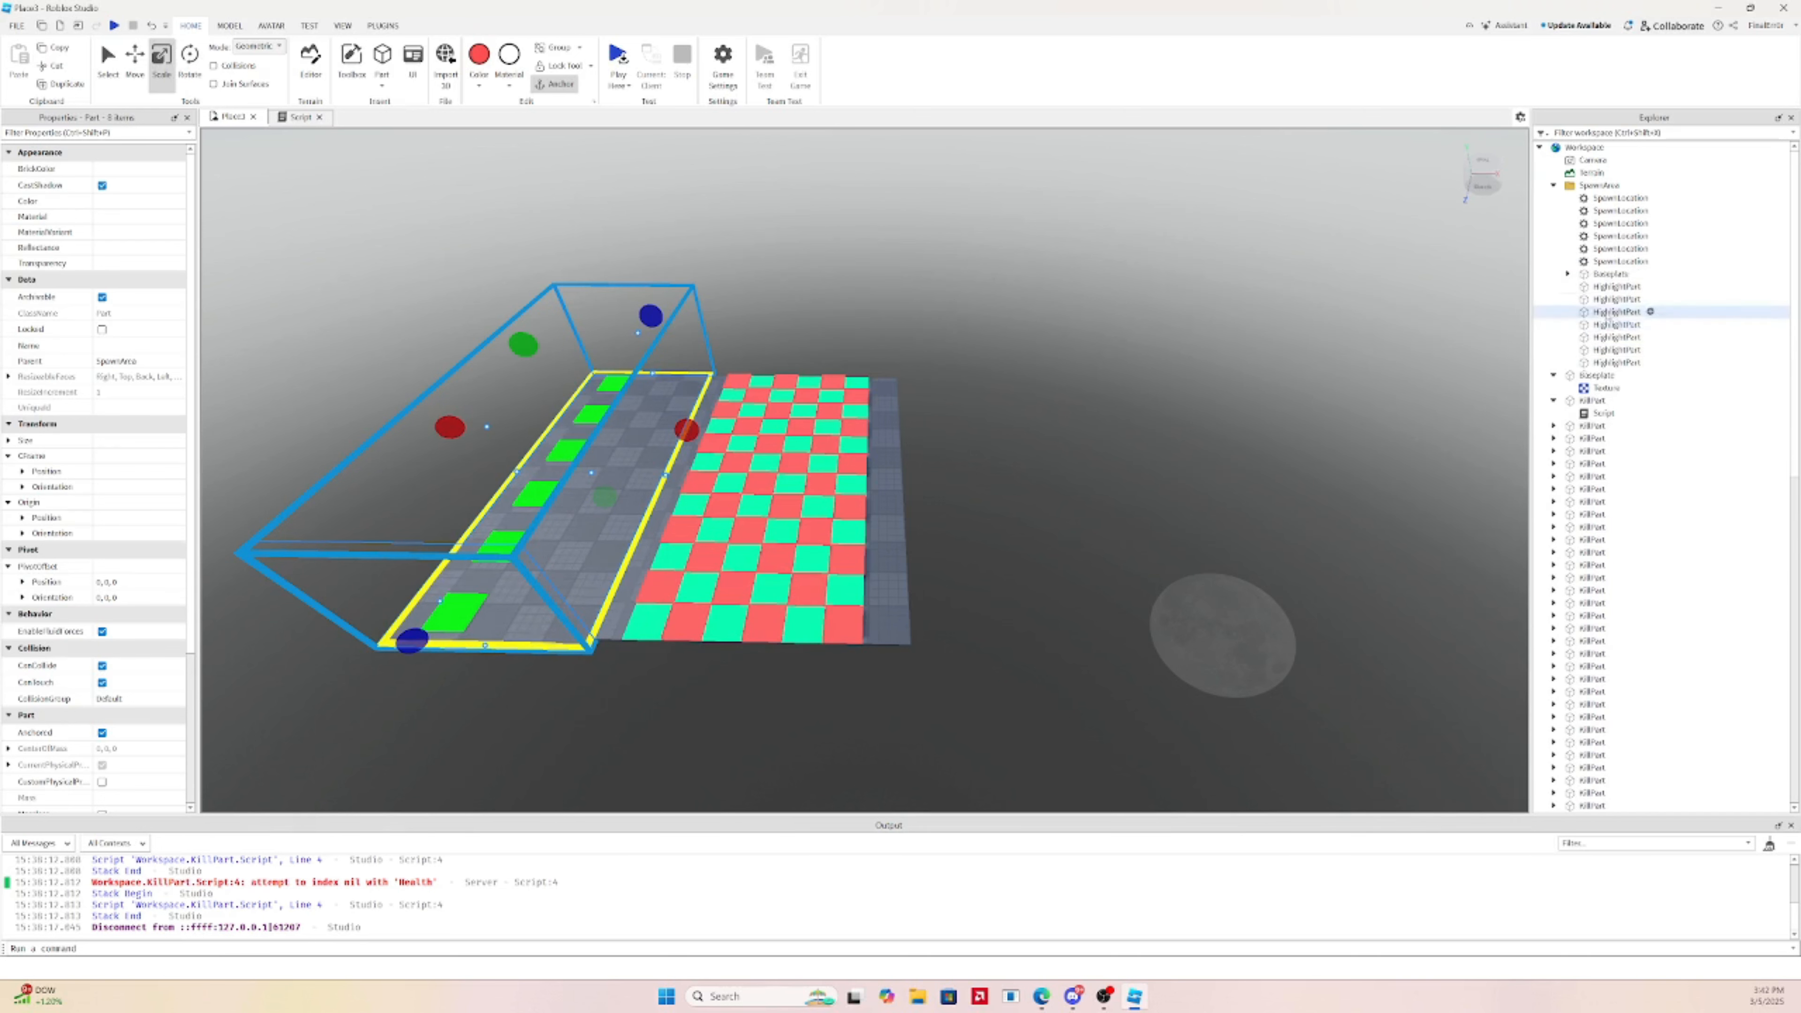
{"action": "left_click_drag", "start_coordinate": [1615, 401], "coordinate": [1597, 147]}
{"action": "key", "text": "ctrl+g"}
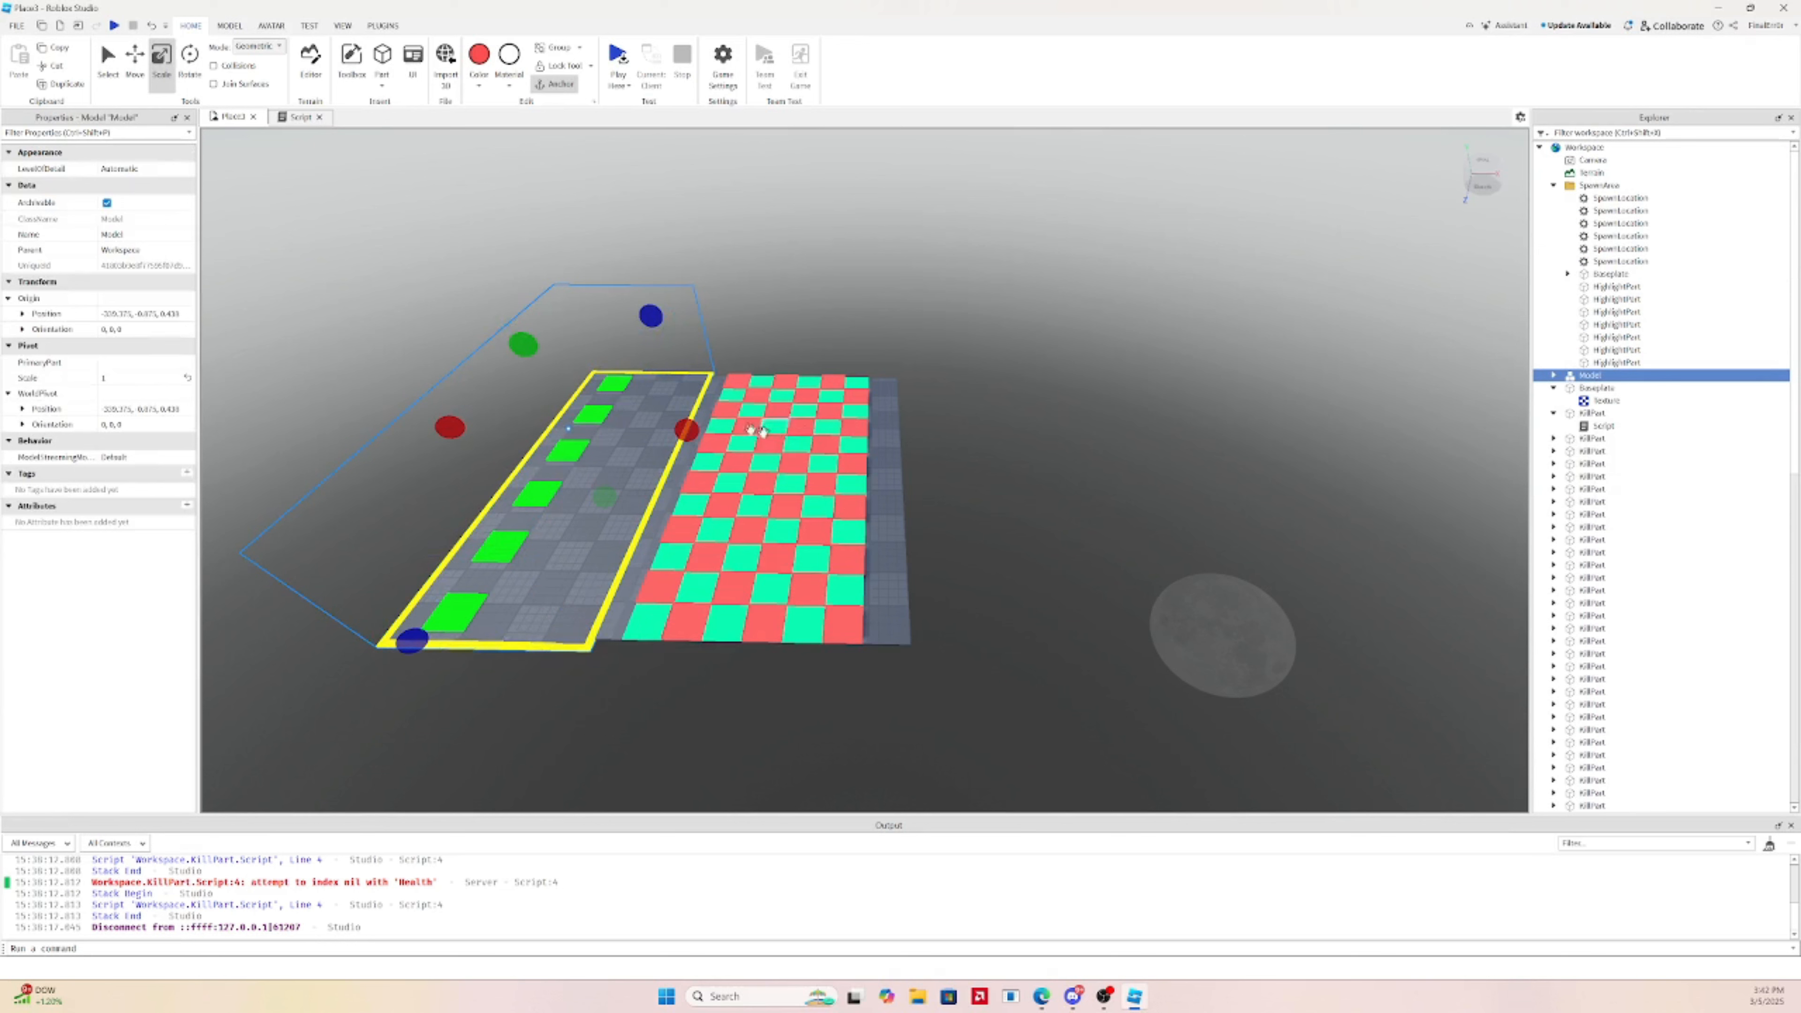
Move the copied platform model past the checkerboard
{"action": "left_click", "coordinate": [142, 79]}
{"action": "left_click_drag", "start_coordinate": [704, 435], "coordinate": [1129, 465]}
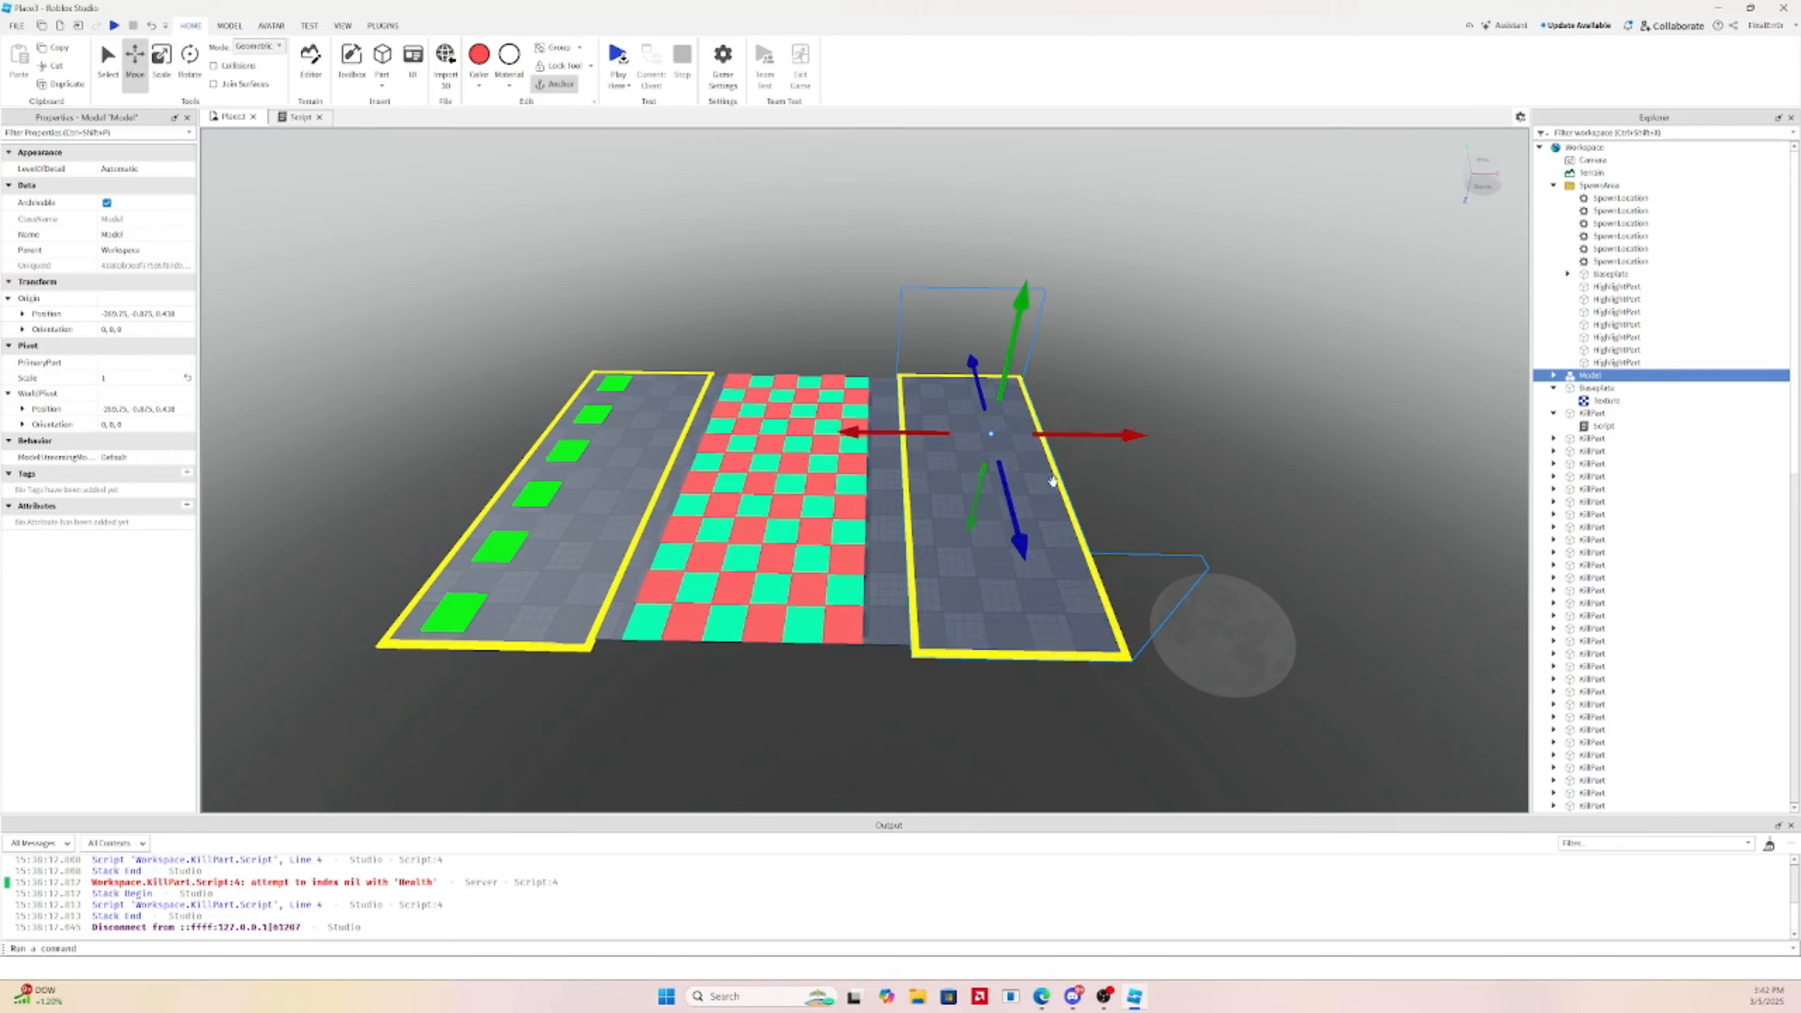
{"action": "key", "text": "f"}
{"action": "right_click_drag", "start_coordinate": [1282, 369], "coordinate": [1118, 448]}
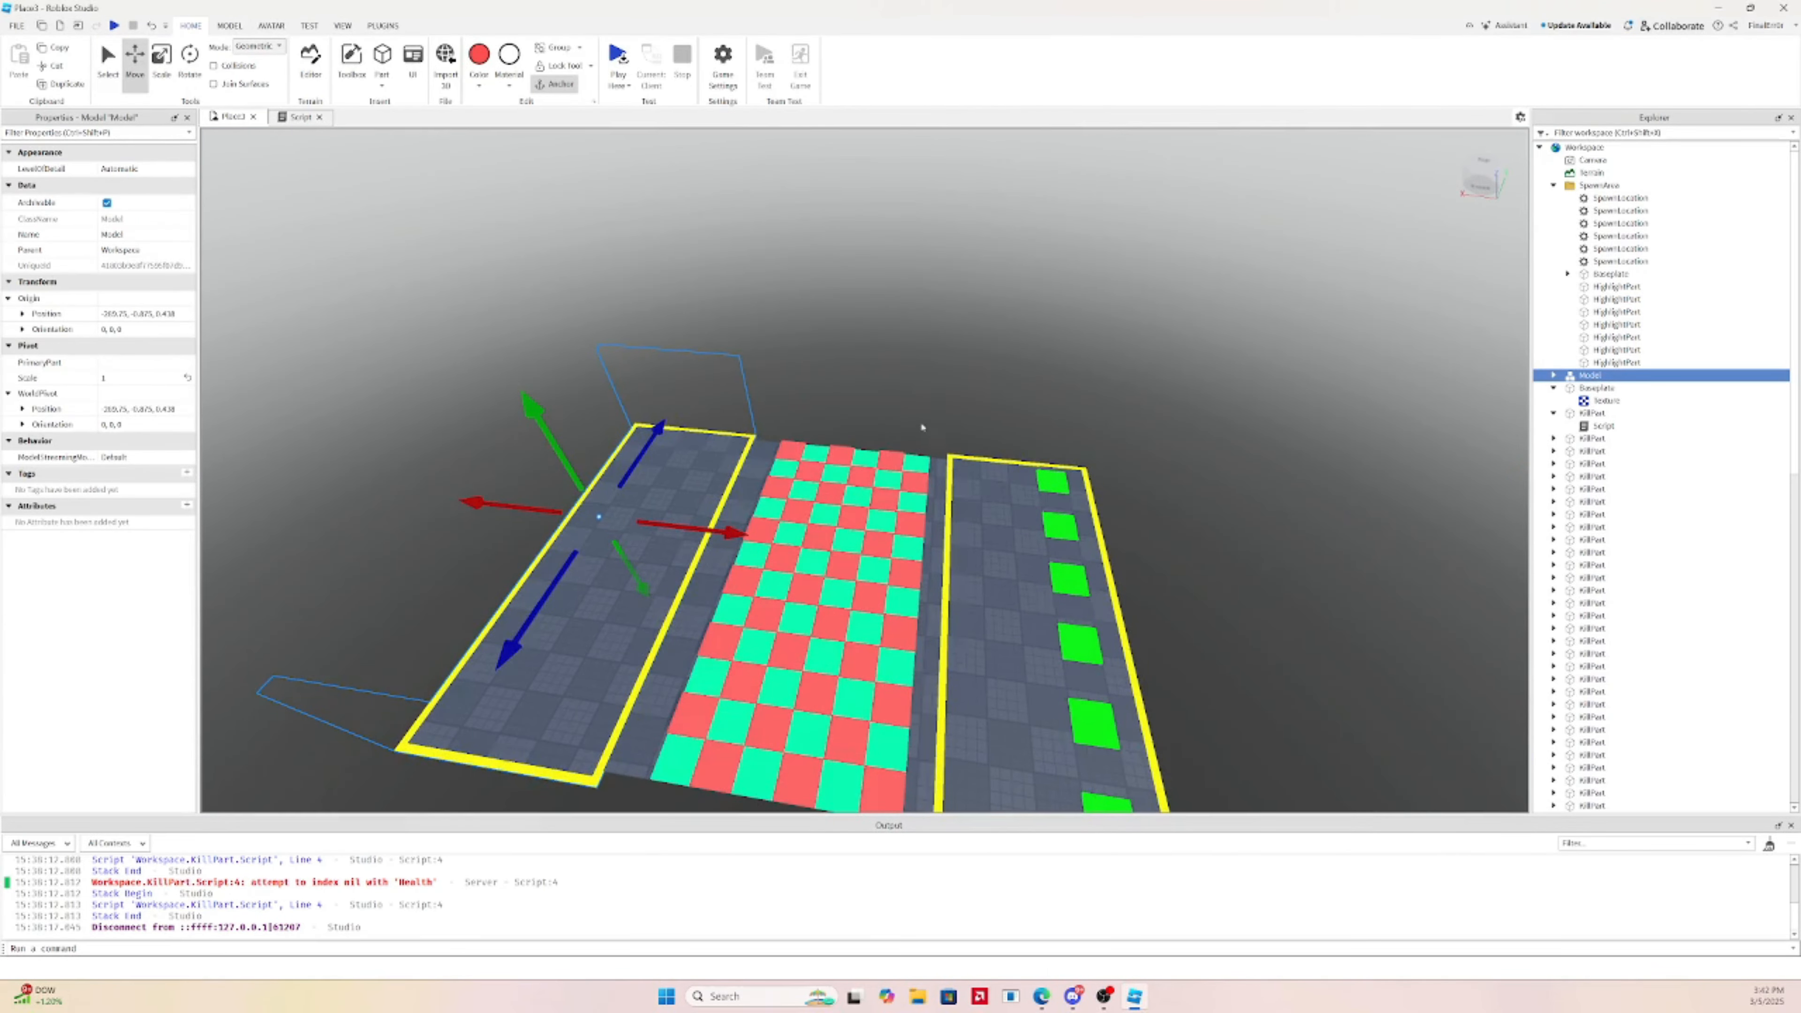
{"action": "scroll", "coordinate": [922, 427], "scroll_direction": "up", "scroll_amount": 3}
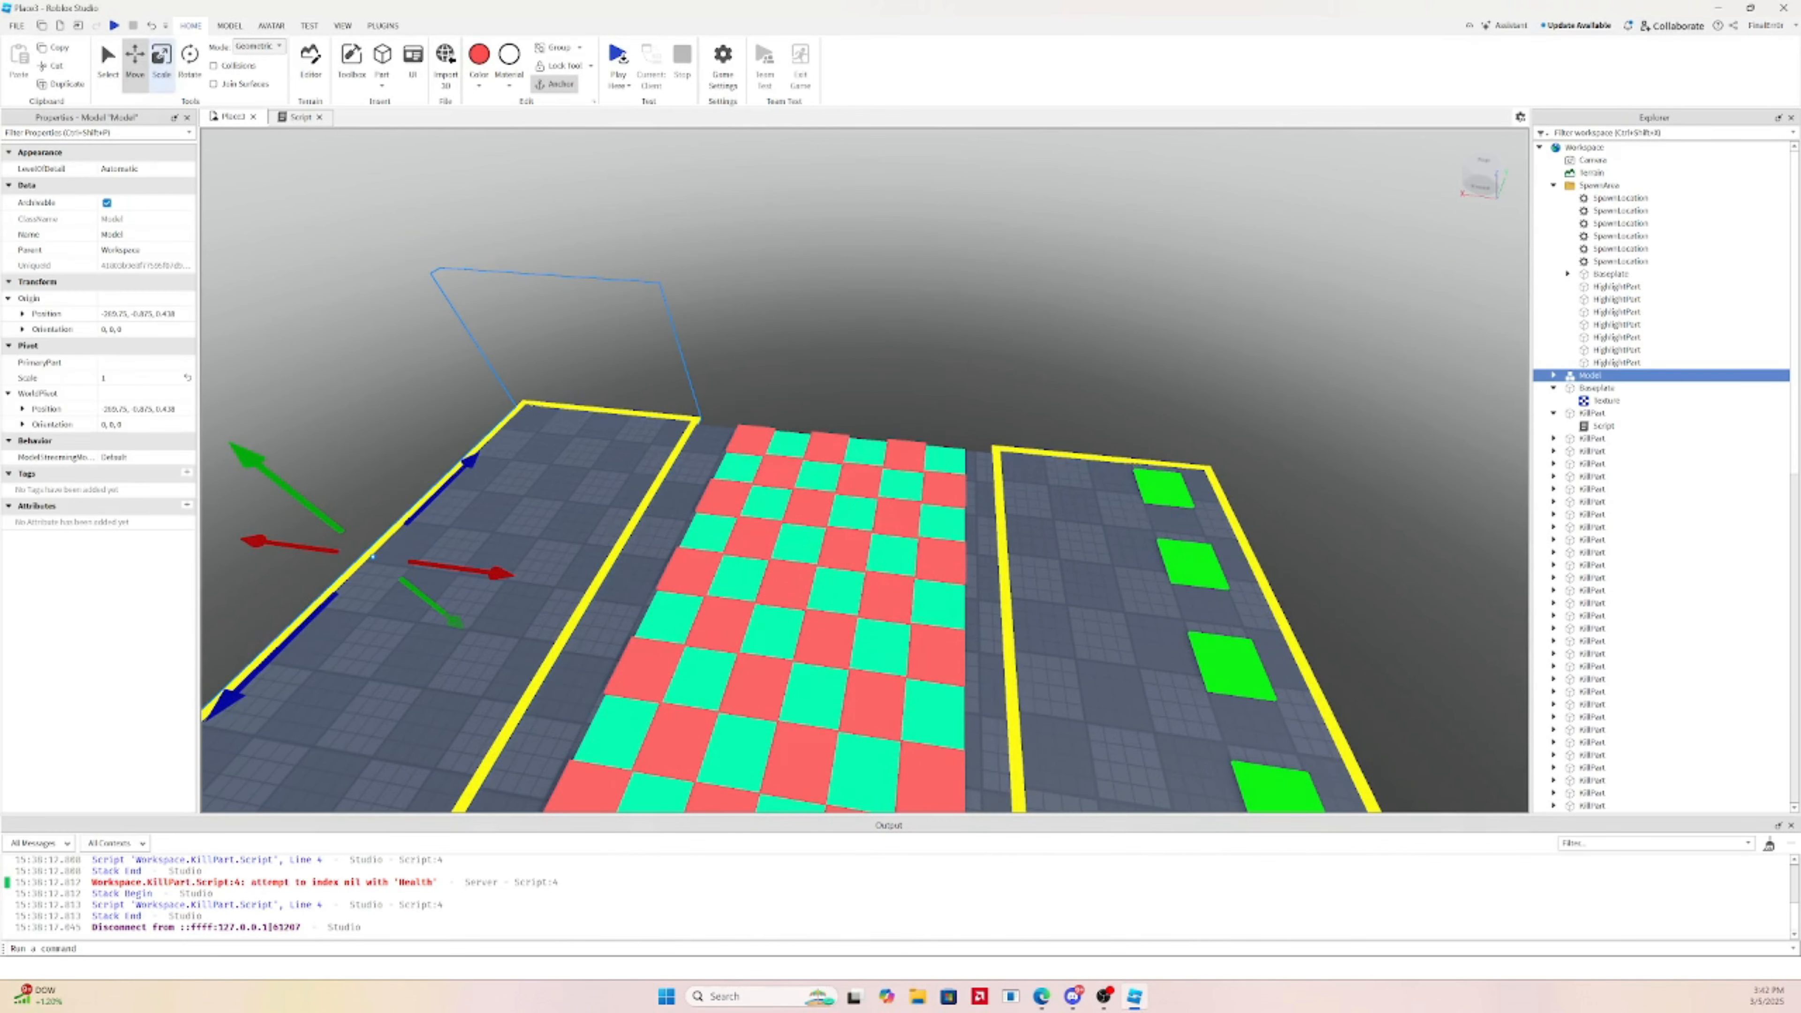
Ungroup the copied platform and delete one extra border piece
{"action": "key", "text": "ctrl+u"}
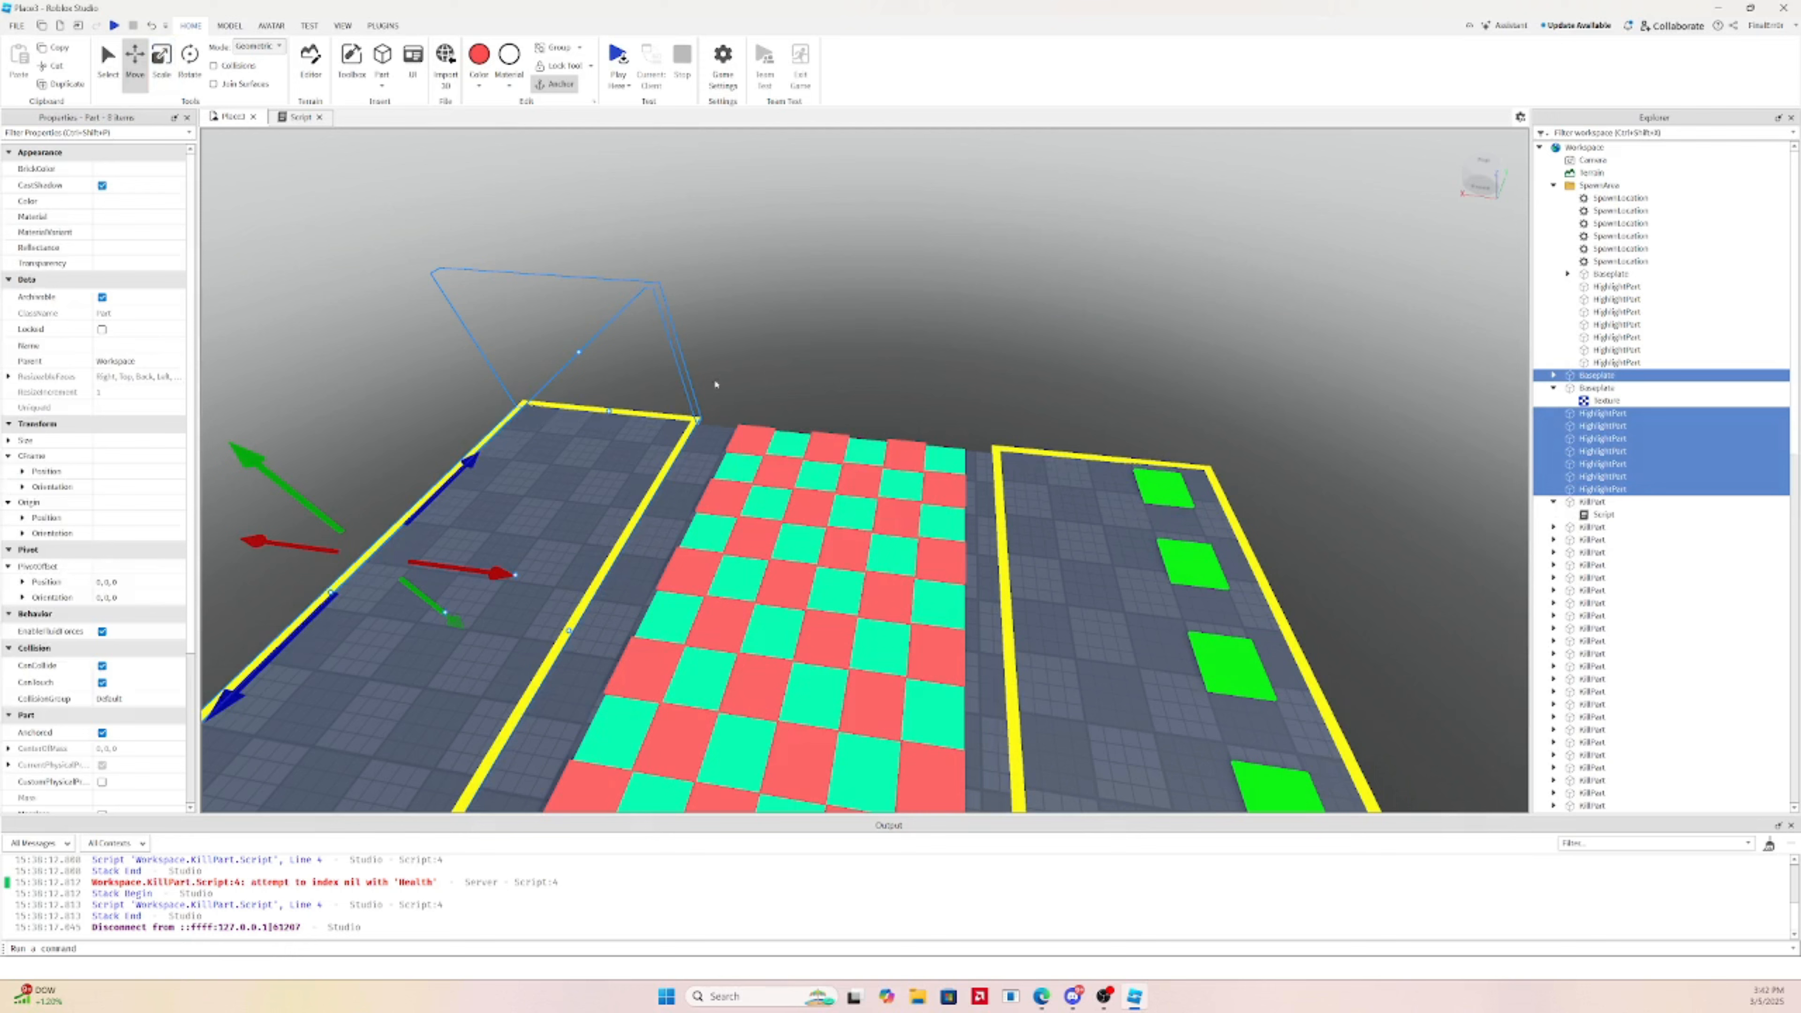
{"action": "left_click", "coordinate": [869, 283]}
{"action": "left_click", "coordinate": [673, 386]}
{"action": "right_click_drag", "start_coordinate": [679, 386], "coordinate": [678, 386]}
{"action": "key", "text": "Delete"}
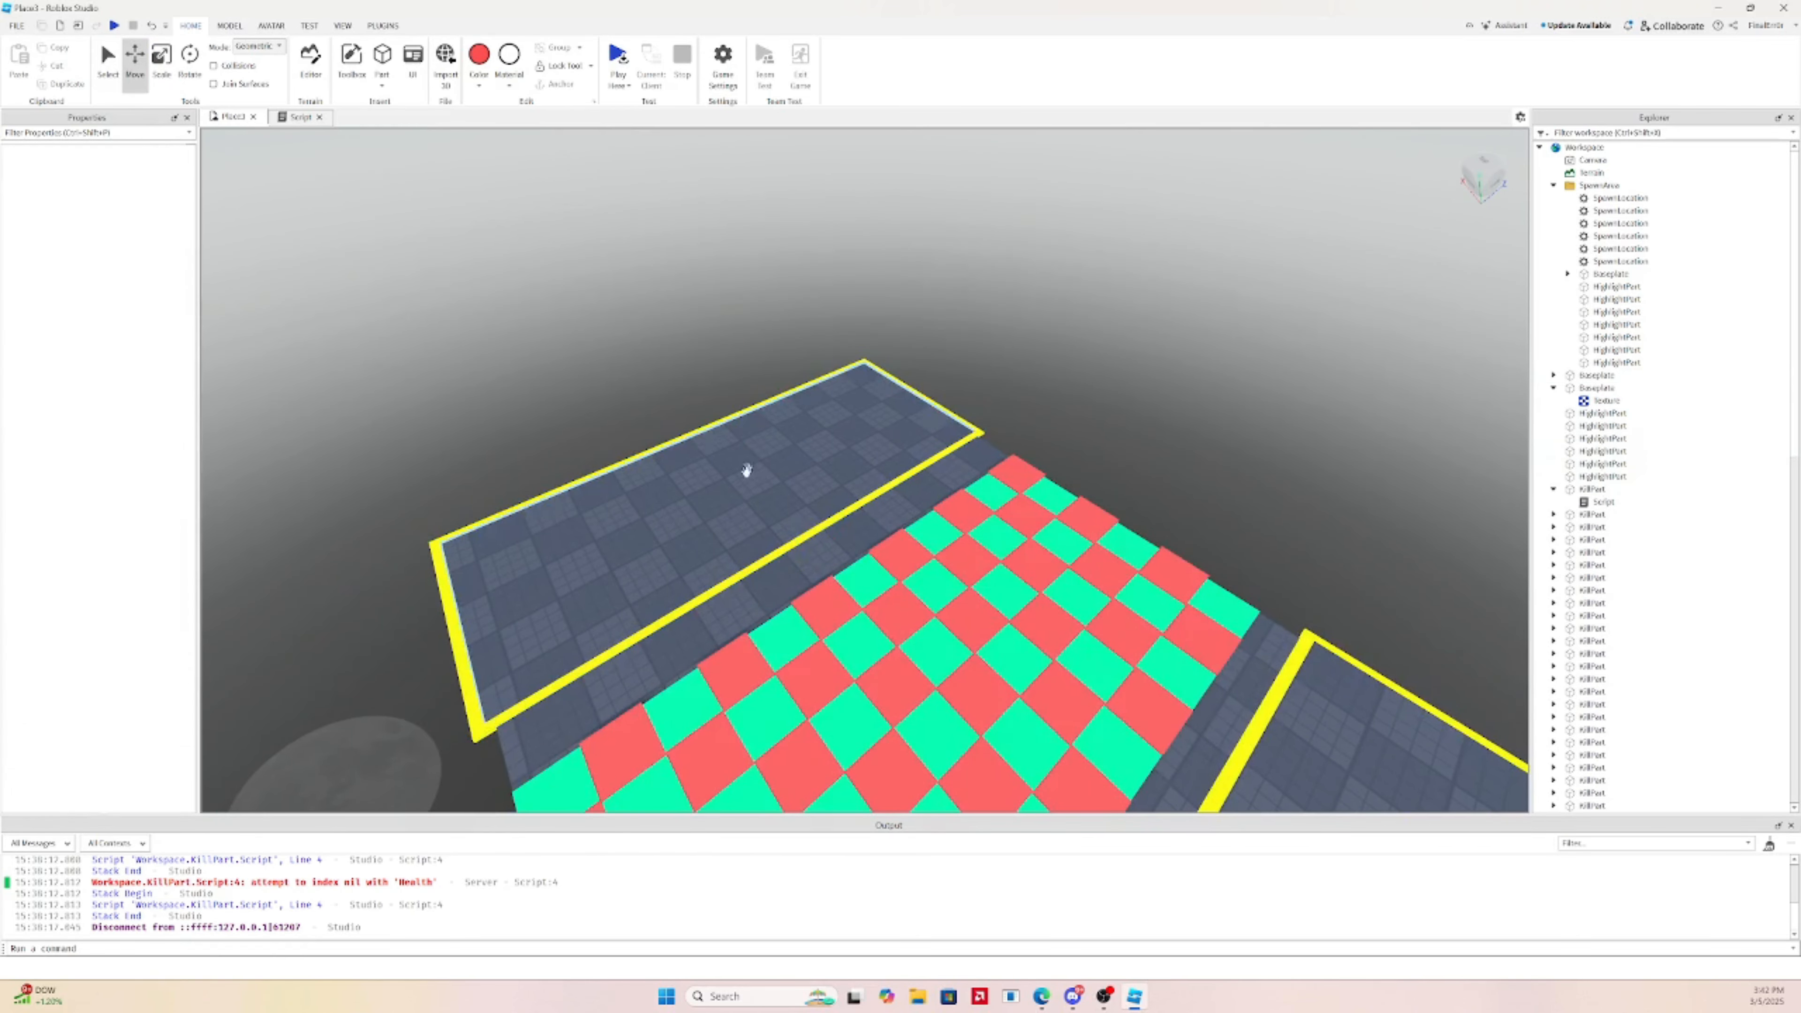
Scale a transparent side wall to about 48.5 studs along the platforms
{"action": "left_click", "coordinate": [894, 432]}
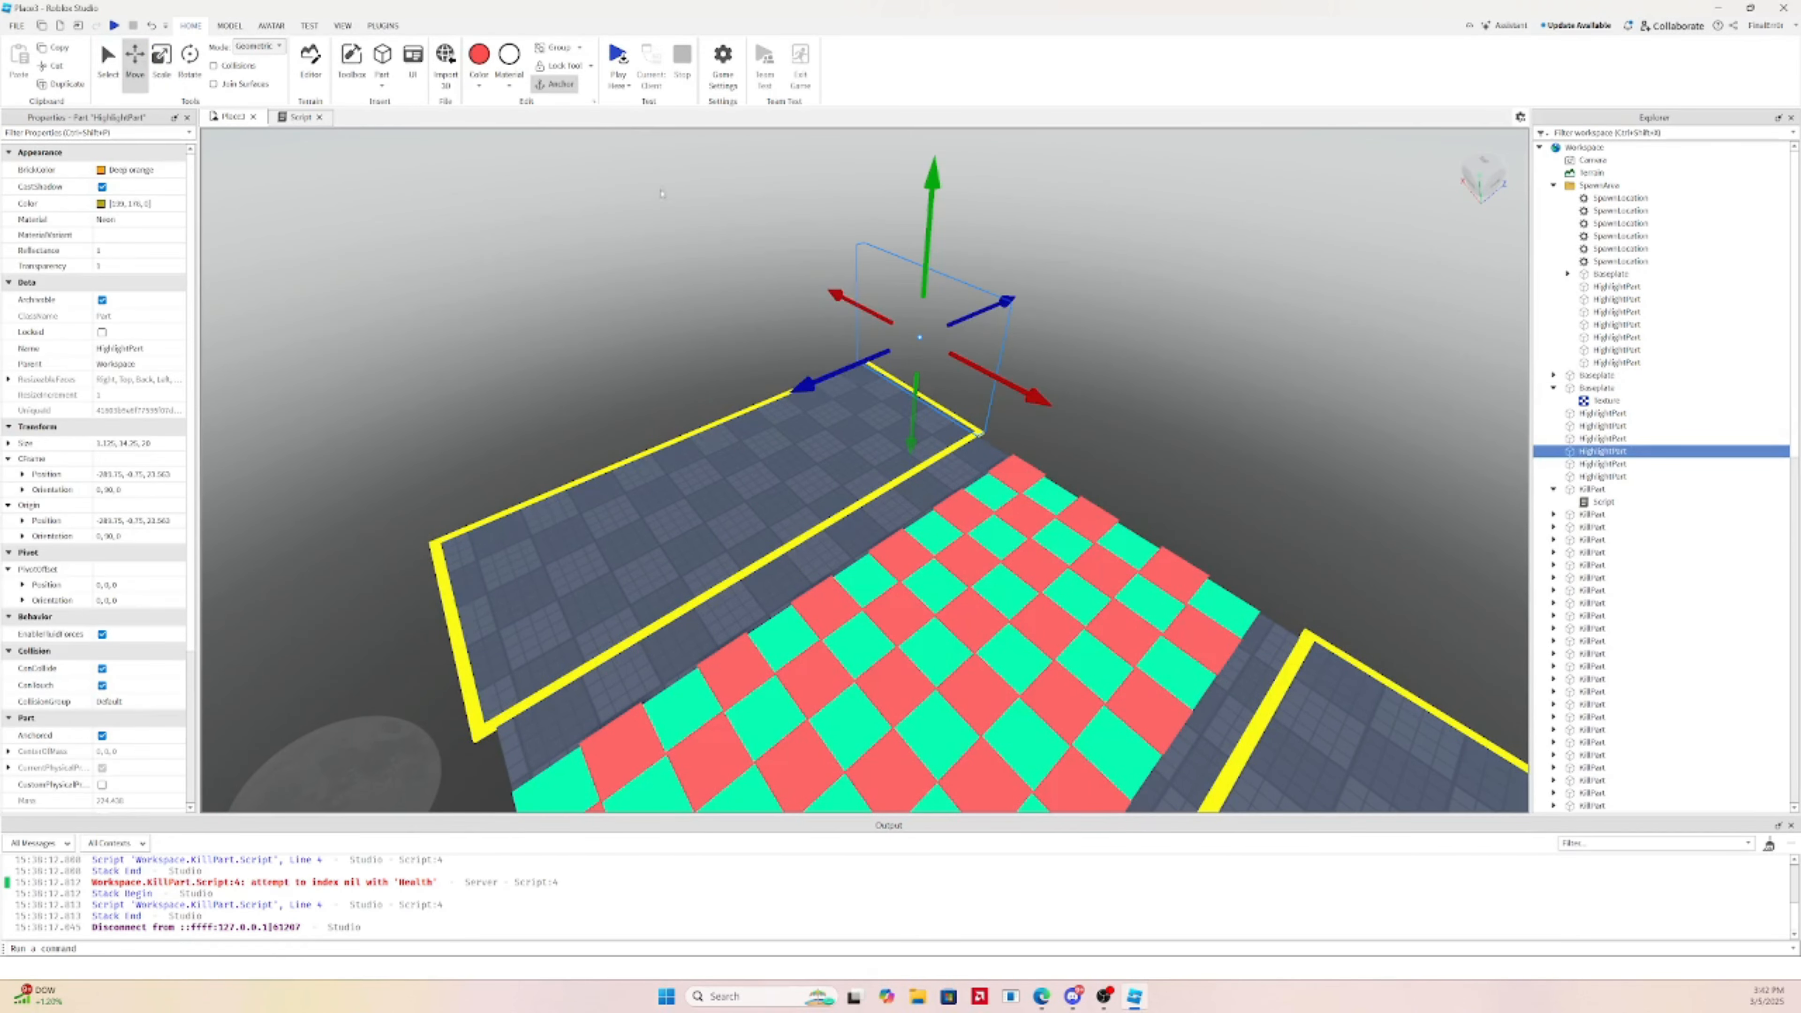
{"action": "key", "text": "ctrl+3"}
{"action": "right_click_drag", "start_coordinate": [931, 330], "coordinate": [931, 330]}
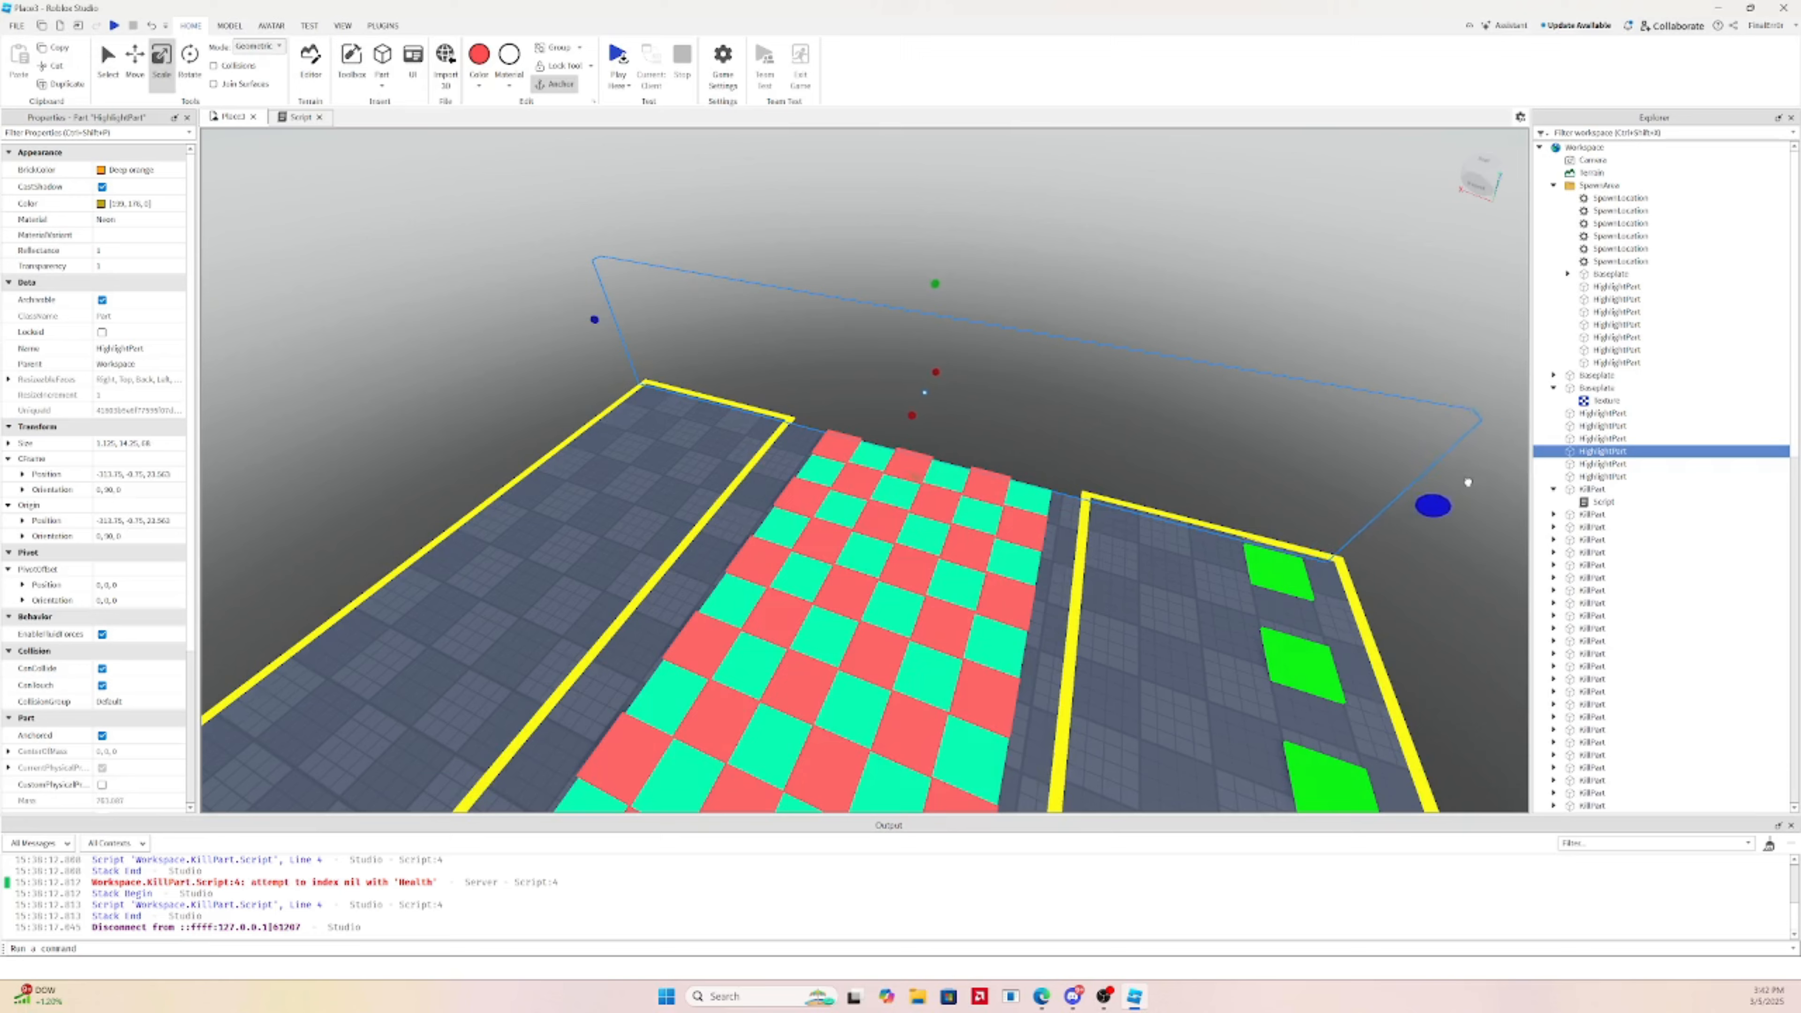
{"action": "scroll", "coordinate": [1484, 481], "scroll_direction": "down", "scroll_amount": 5}
{"action": "left_click", "coordinate": [888, 539]}
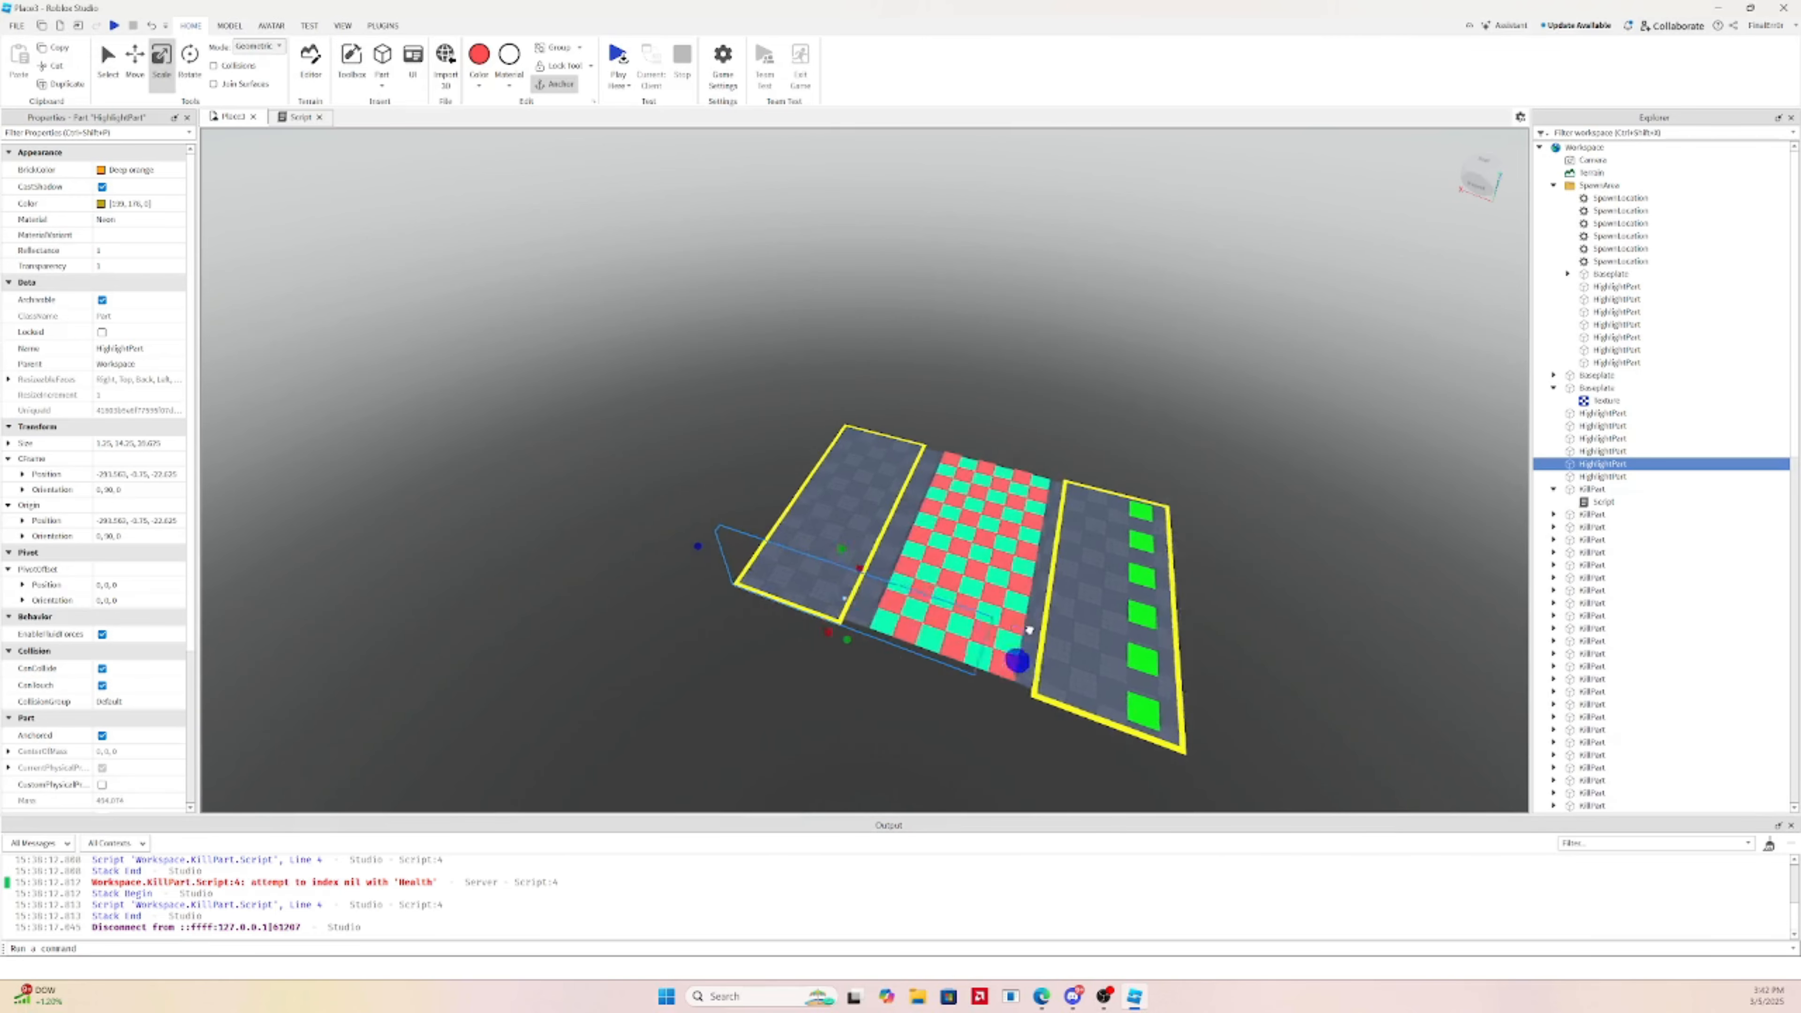
{"action": "left_click_drag", "start_coordinate": [1017, 658], "coordinate": [1099, 674]}
{"action": "scroll", "coordinate": [936, 523], "scroll_direction": "up", "scroll_amount": 8}
{"action": "right_click_drag", "start_coordinate": [937, 523], "coordinate": [995, 555]}
{"action": "left_click", "coordinate": [631, 471]}
{"action": "scroll", "coordinate": [631, 471], "scroll_direction": "down", "scroll_amount": 3}
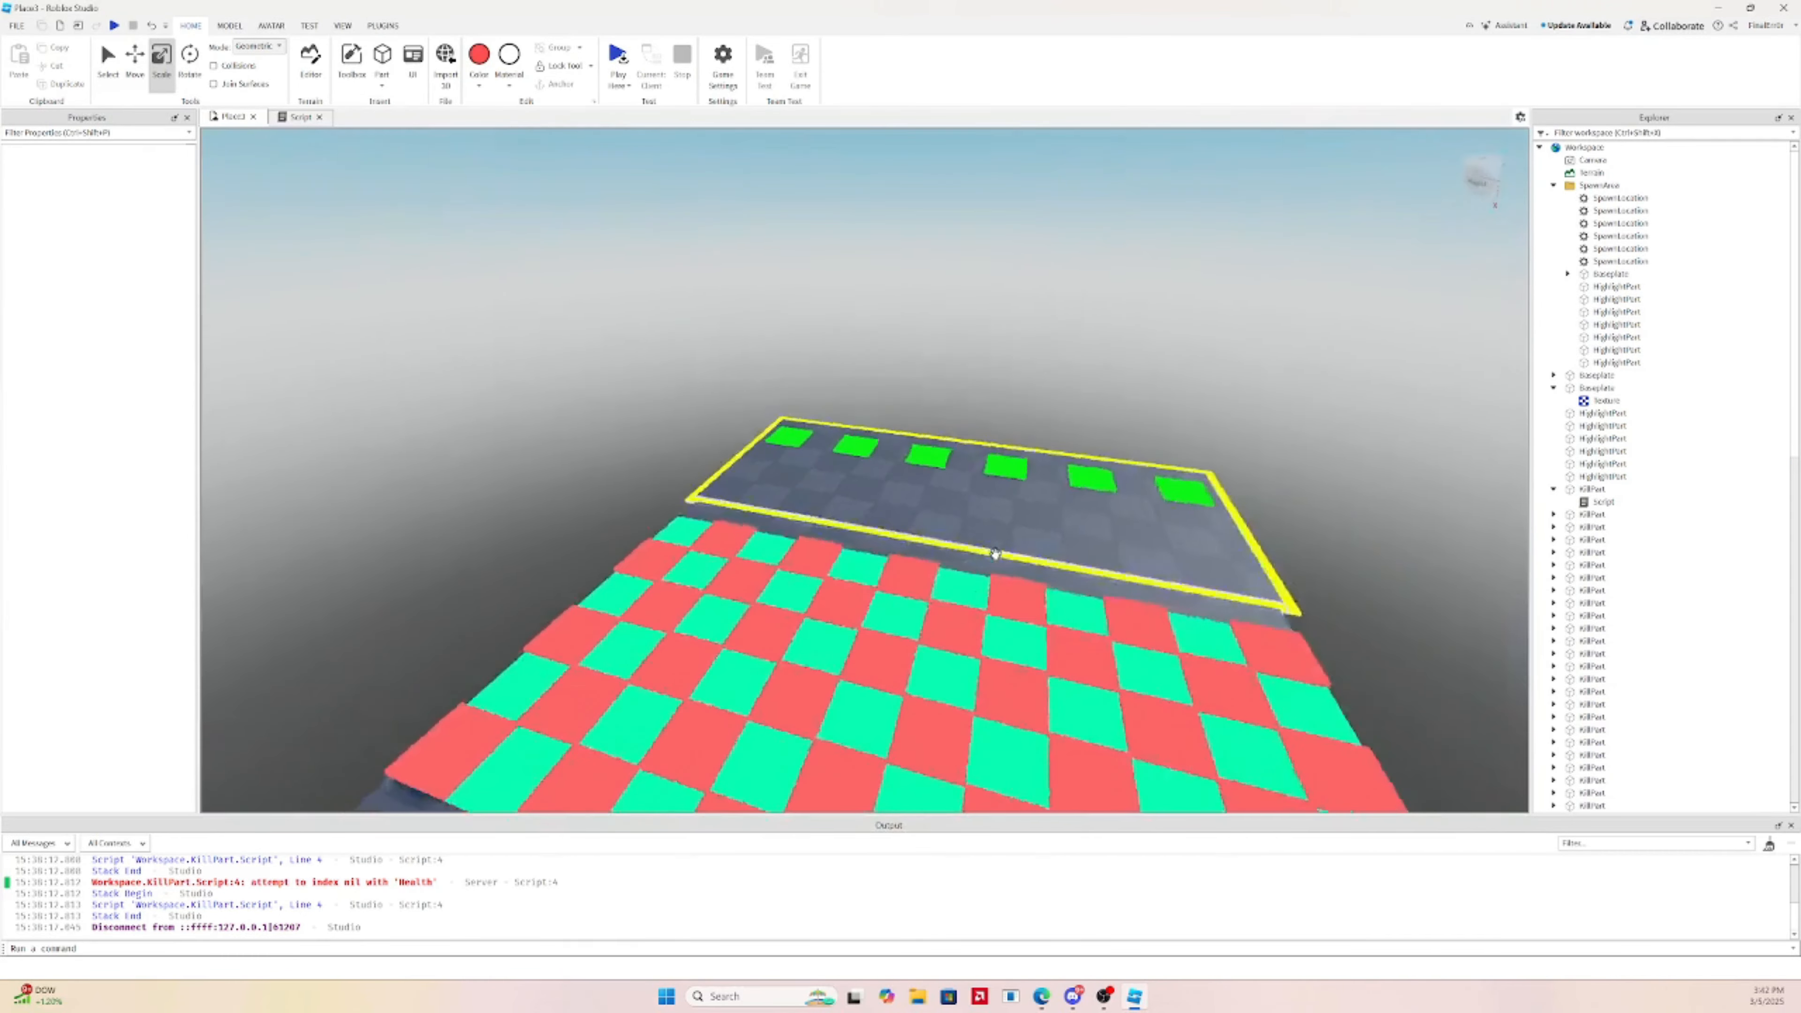
{"action": "scroll", "coordinate": [995, 555], "scroll_direction": "up", "scroll_amount": 5}
{"action": "right_click_drag", "start_coordinate": [1154, 559], "coordinate": [1154, 559]}
{"action": "left_click", "coordinate": [1045, 557]}
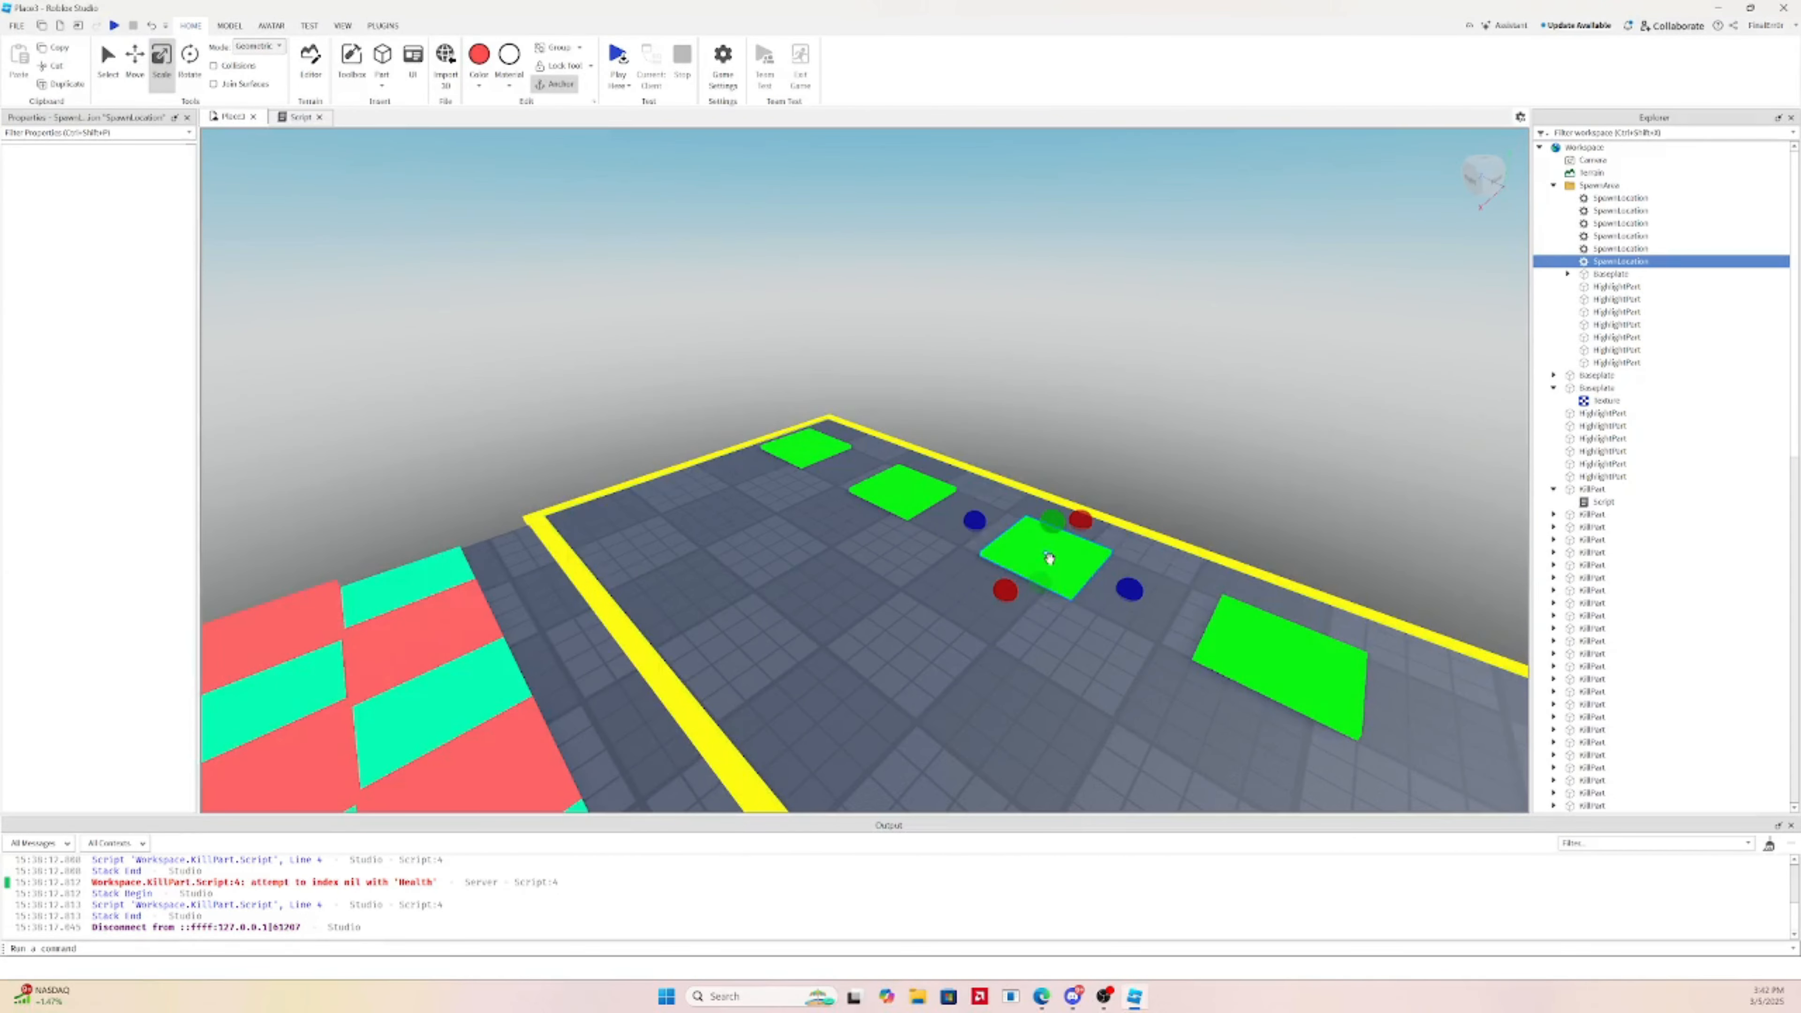
{"action": "scroll", "coordinate": [106, 358], "scroll_direction": "down", "scroll_amount": 3}
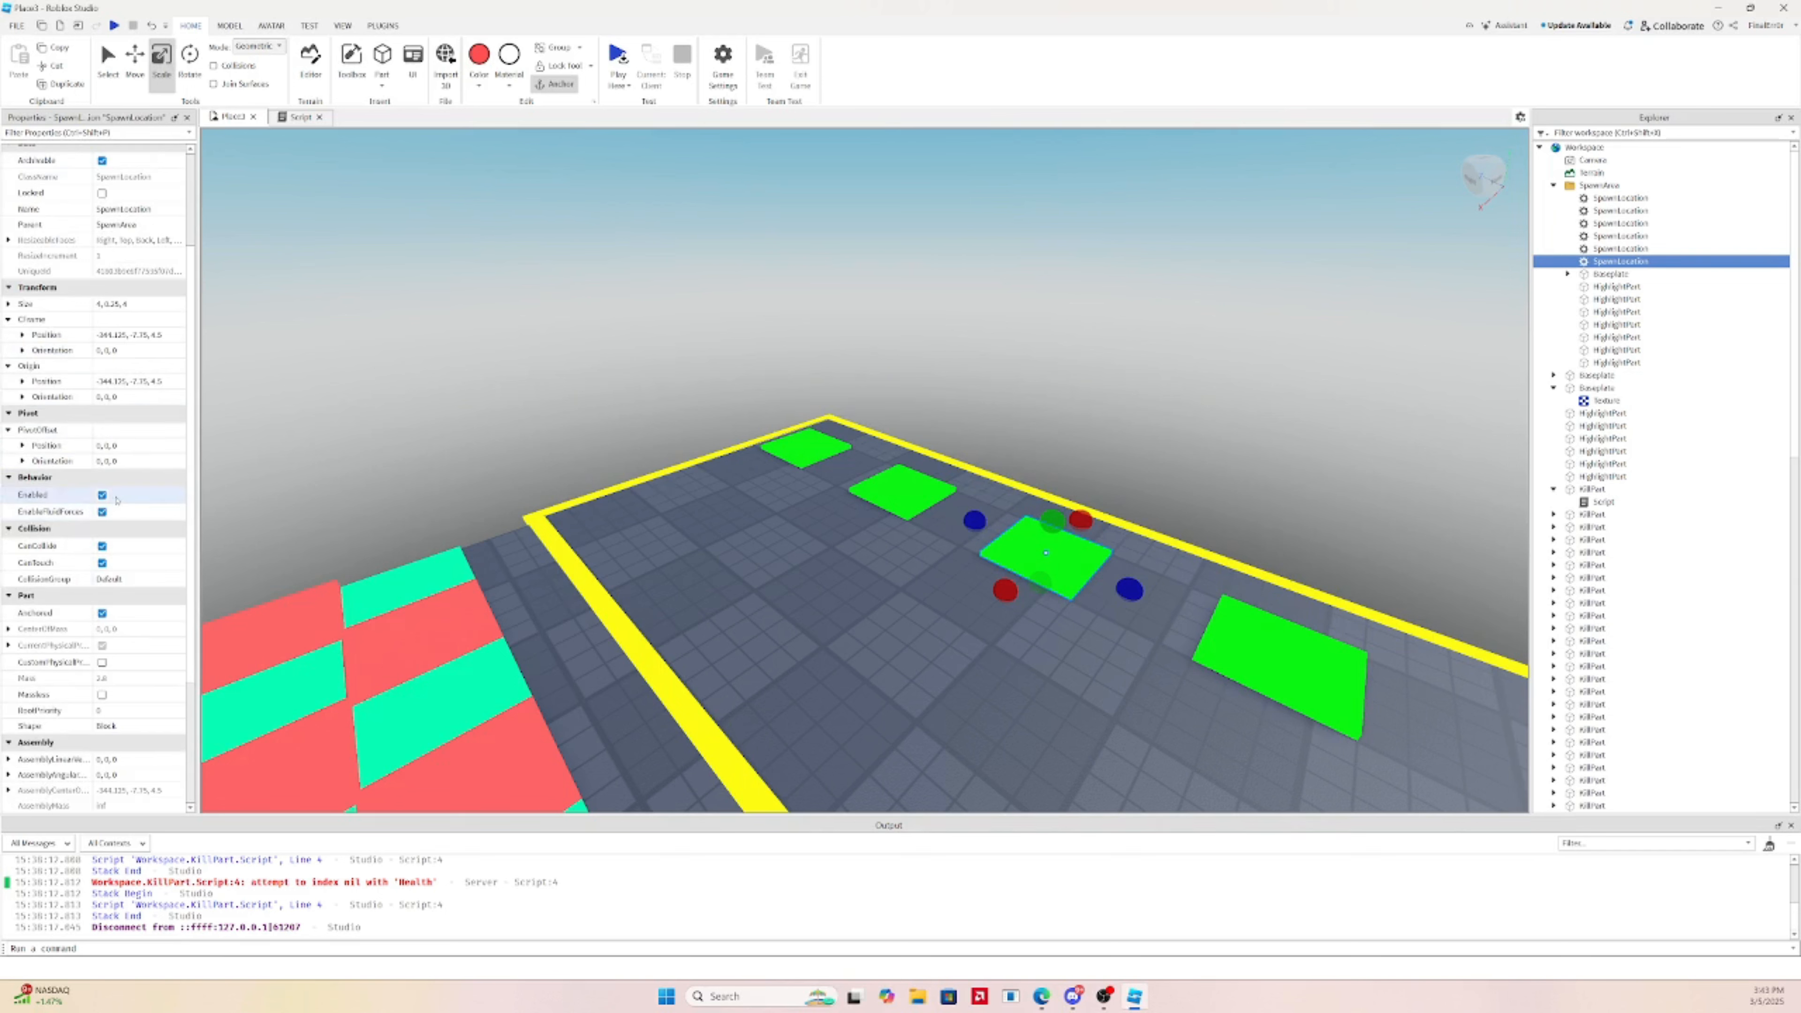
{"action": "scroll", "coordinate": [117, 500], "scroll_direction": "down", "scroll_amount": 2}
{"action": "scroll", "coordinate": [90, 614], "scroll_direction": "down", "scroll_amount": 2}
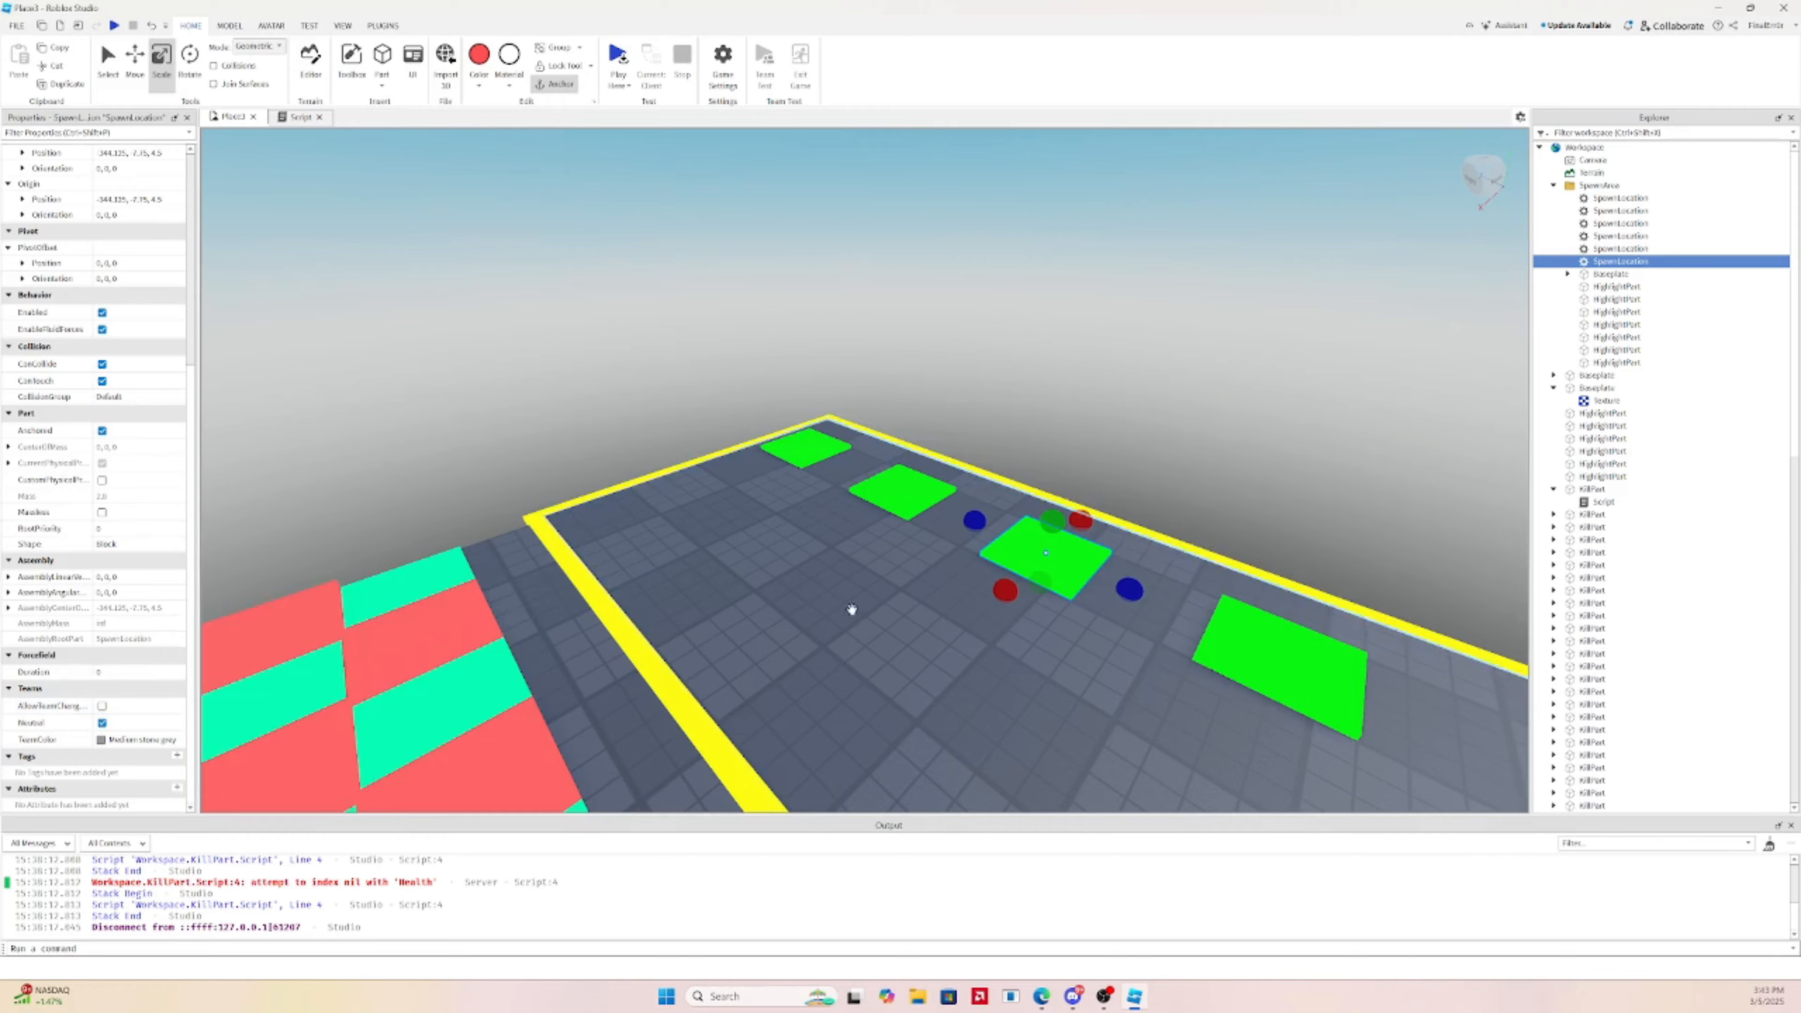
{"action": "mouse_move", "coordinate": [851, 609]}
{"action": "right_mouse_down"}
{"action": "mouse_move", "coordinate": [816, 591]}
{"action": "mouse_move", "coordinate": [845, 574]}
{"action": "right_mouse_up"}
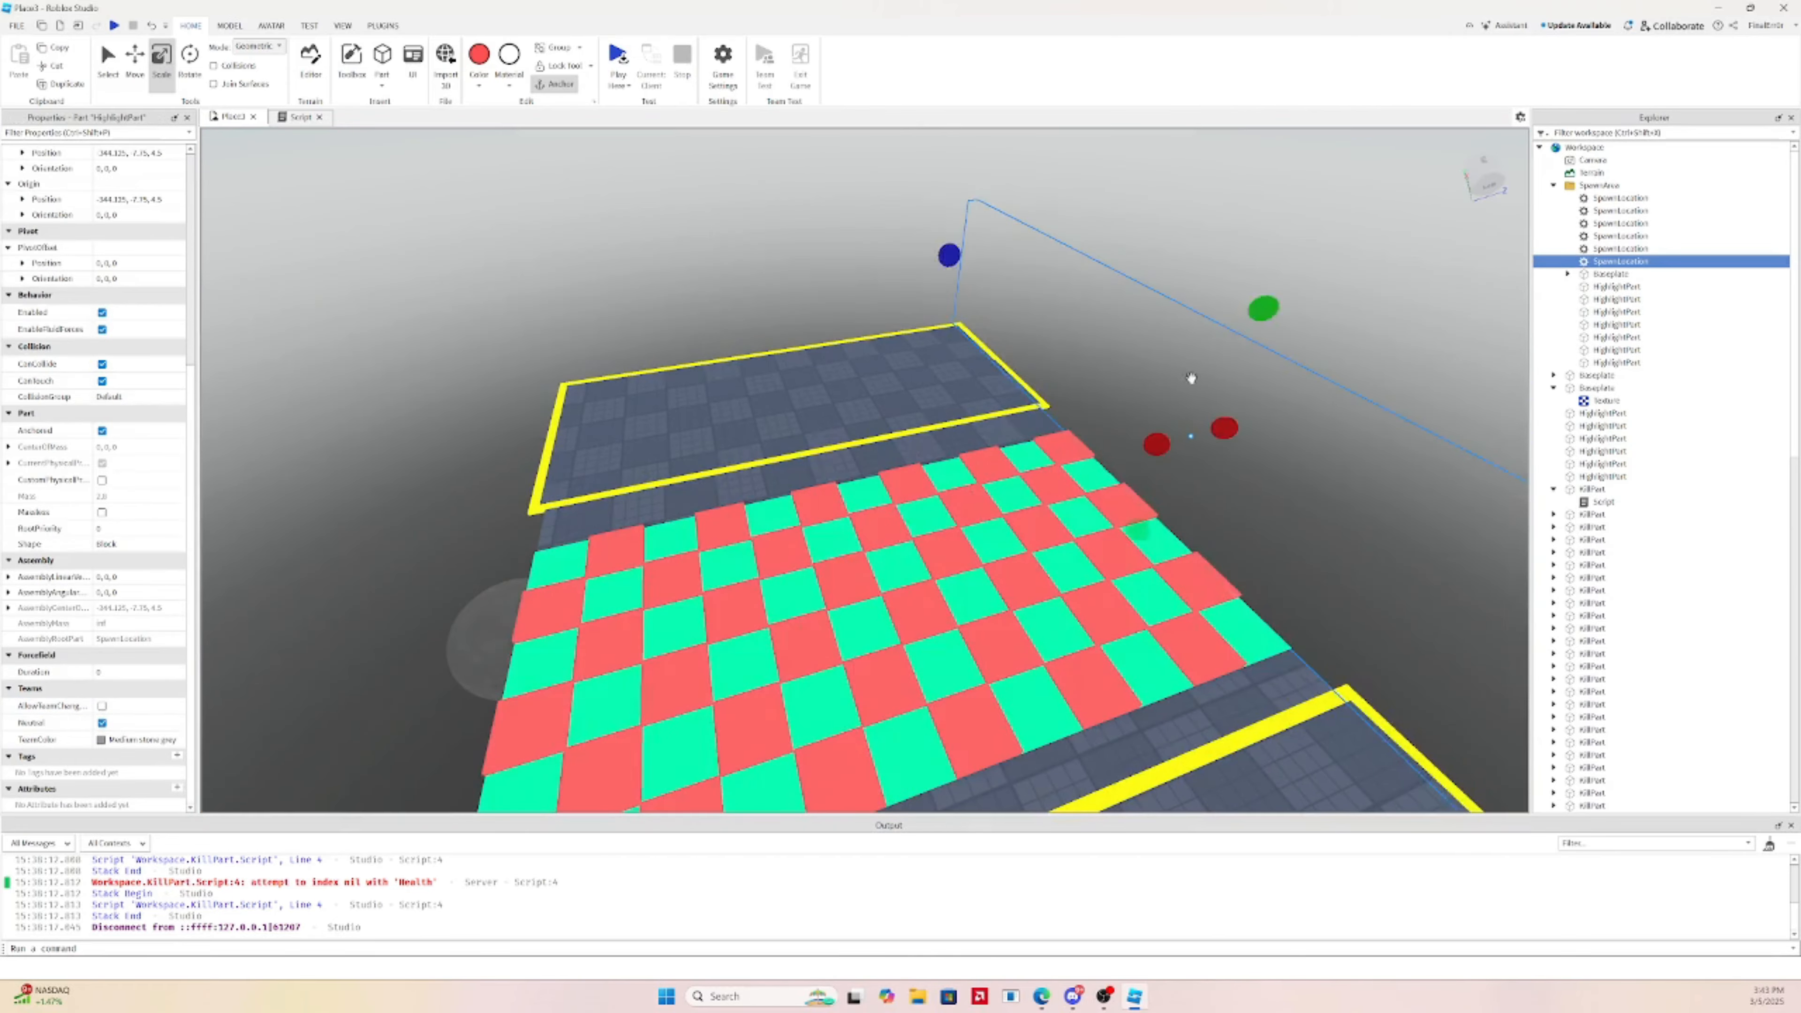
{"action": "right_click_drag", "start_coordinate": [1192, 378], "coordinate": [1049, 359]}
{"action": "left_click", "coordinate": [753, 350]}
{"action": "right_click_drag", "start_coordinate": [753, 350], "coordinate": [1014, 456]}
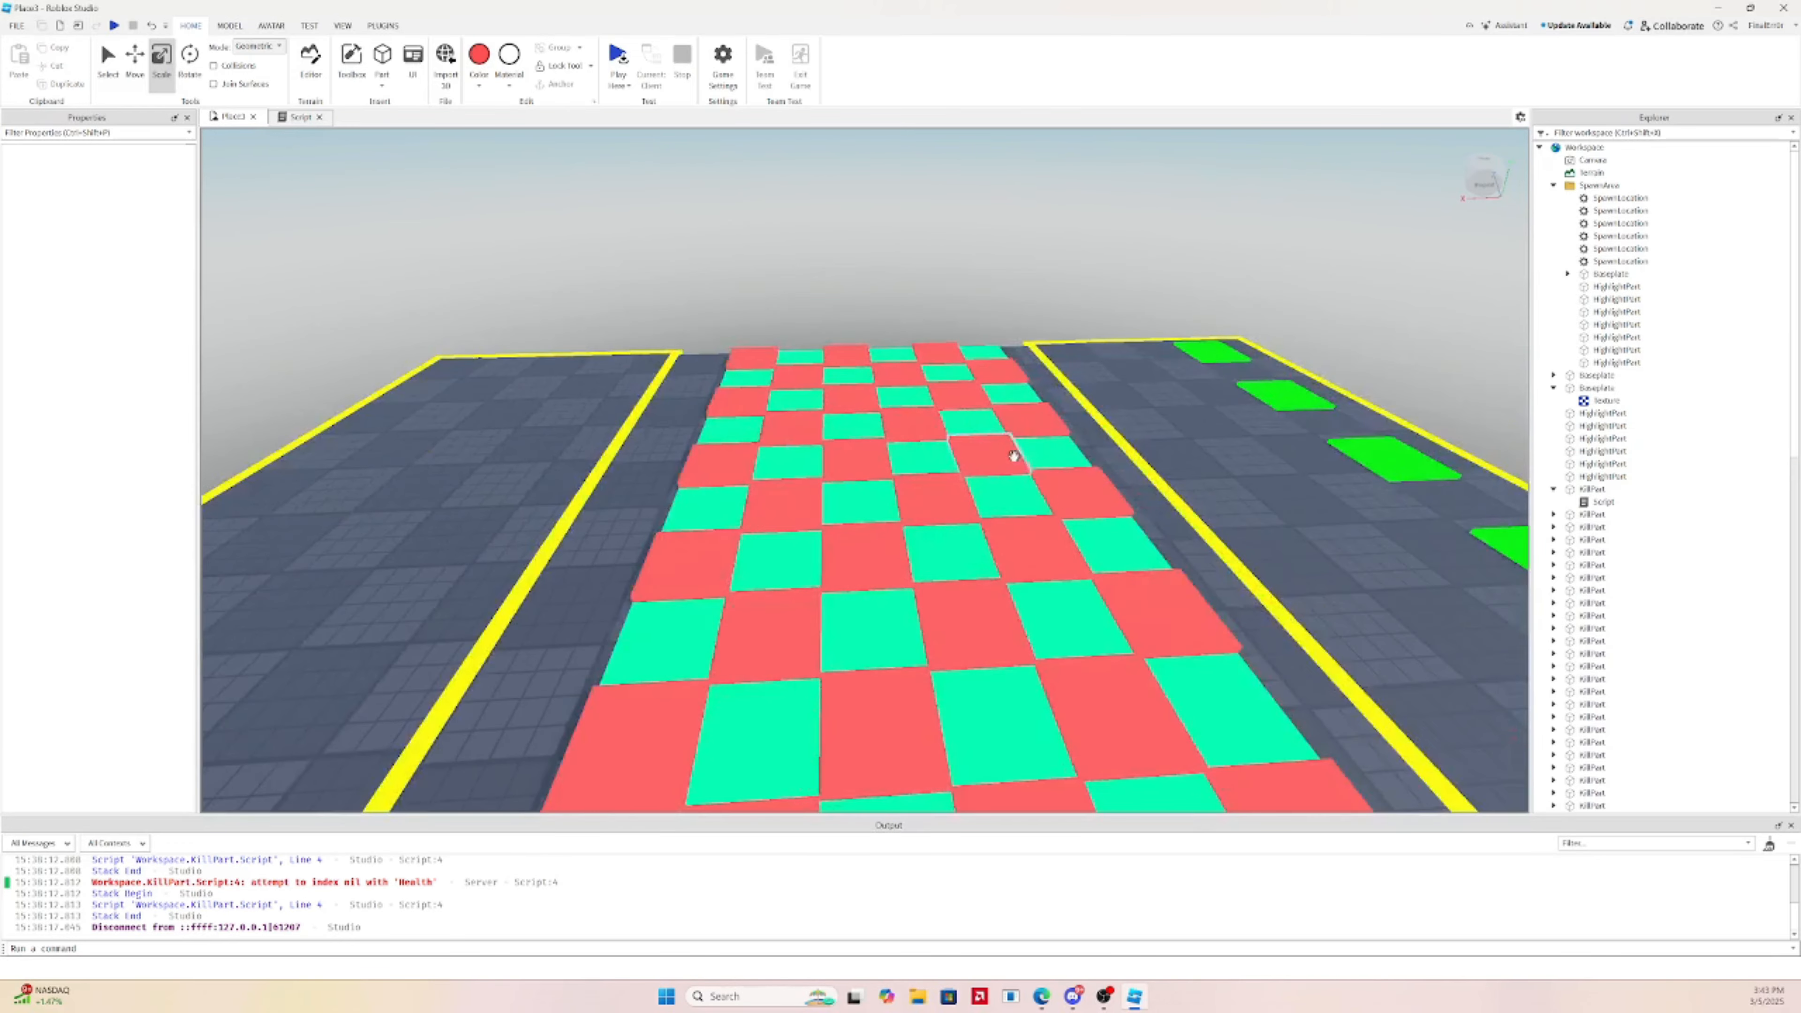
{"action": "scroll", "coordinate": [993, 447], "scroll_direction": "down", "scroll_amount": 5}
{"action": "right_click_drag", "start_coordinate": [857, 439], "coordinate": [900, 354]}
{"action": "scroll", "coordinate": [859, 440], "scroll_direction": "down", "scroll_amount": 3}
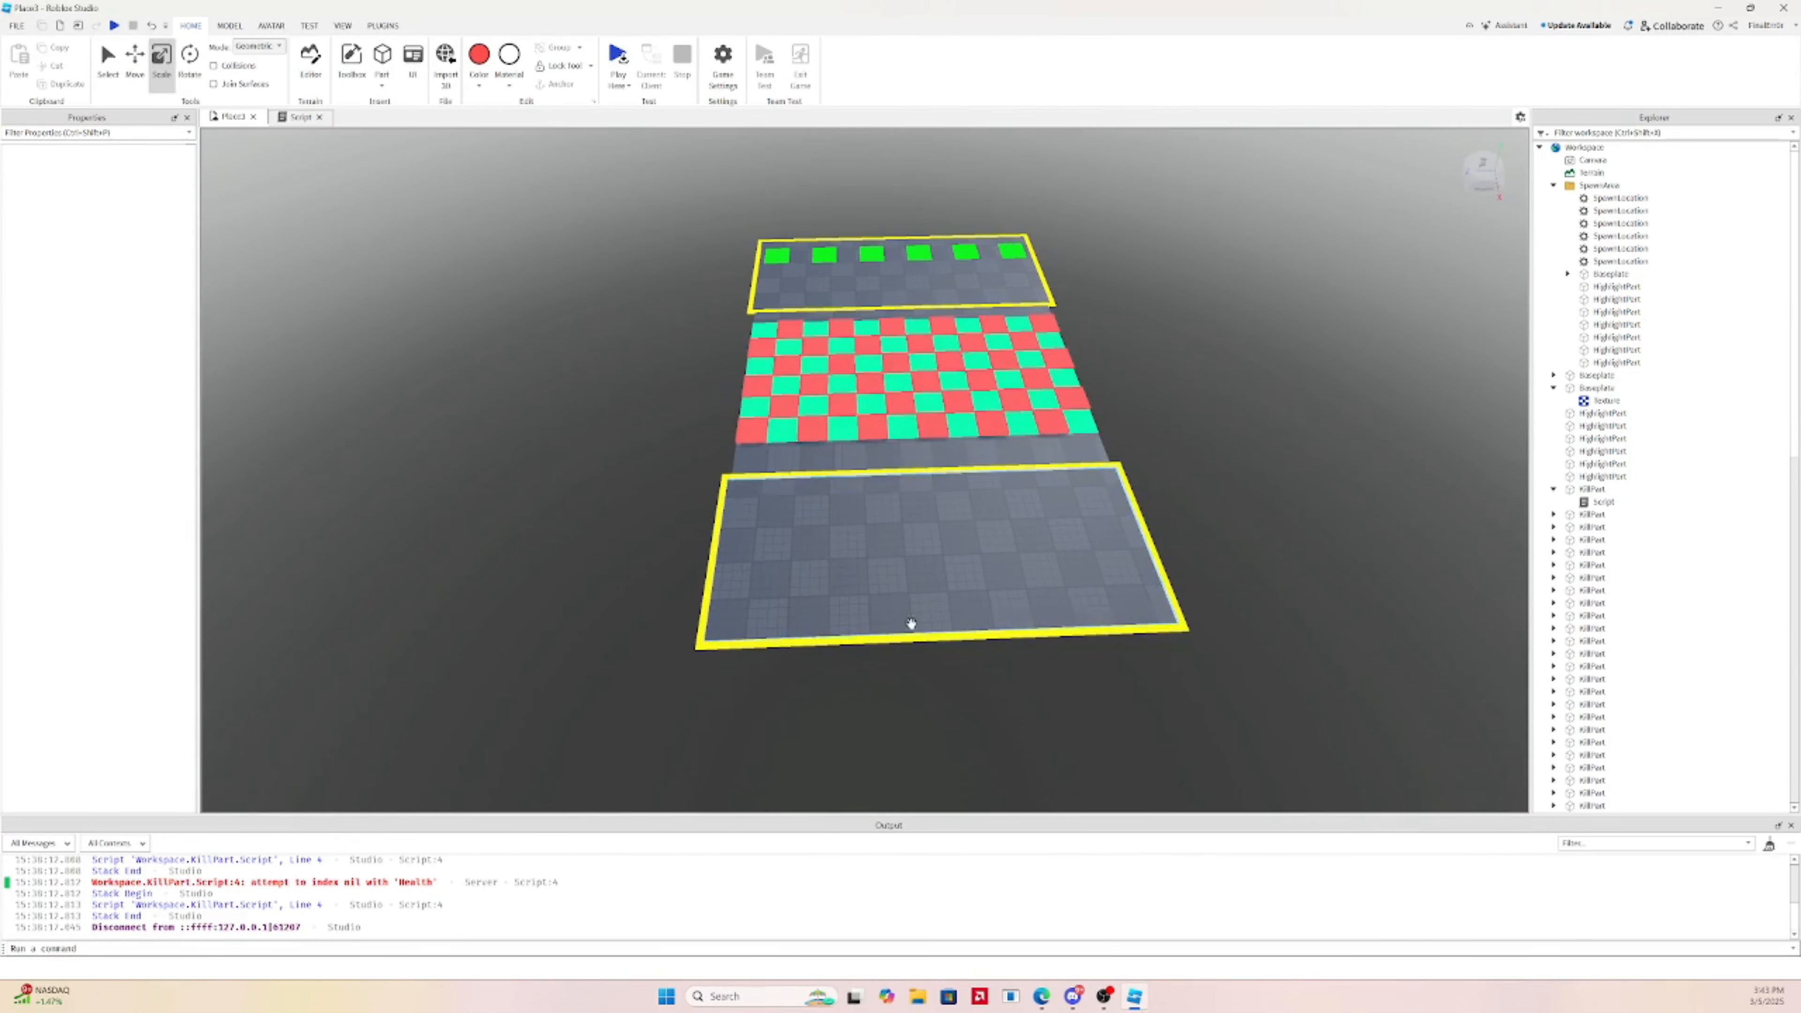
Box-select the checkerboard course parts, leaving out the two transparent side walls
{"action": "left_click", "coordinate": [975, 435]}
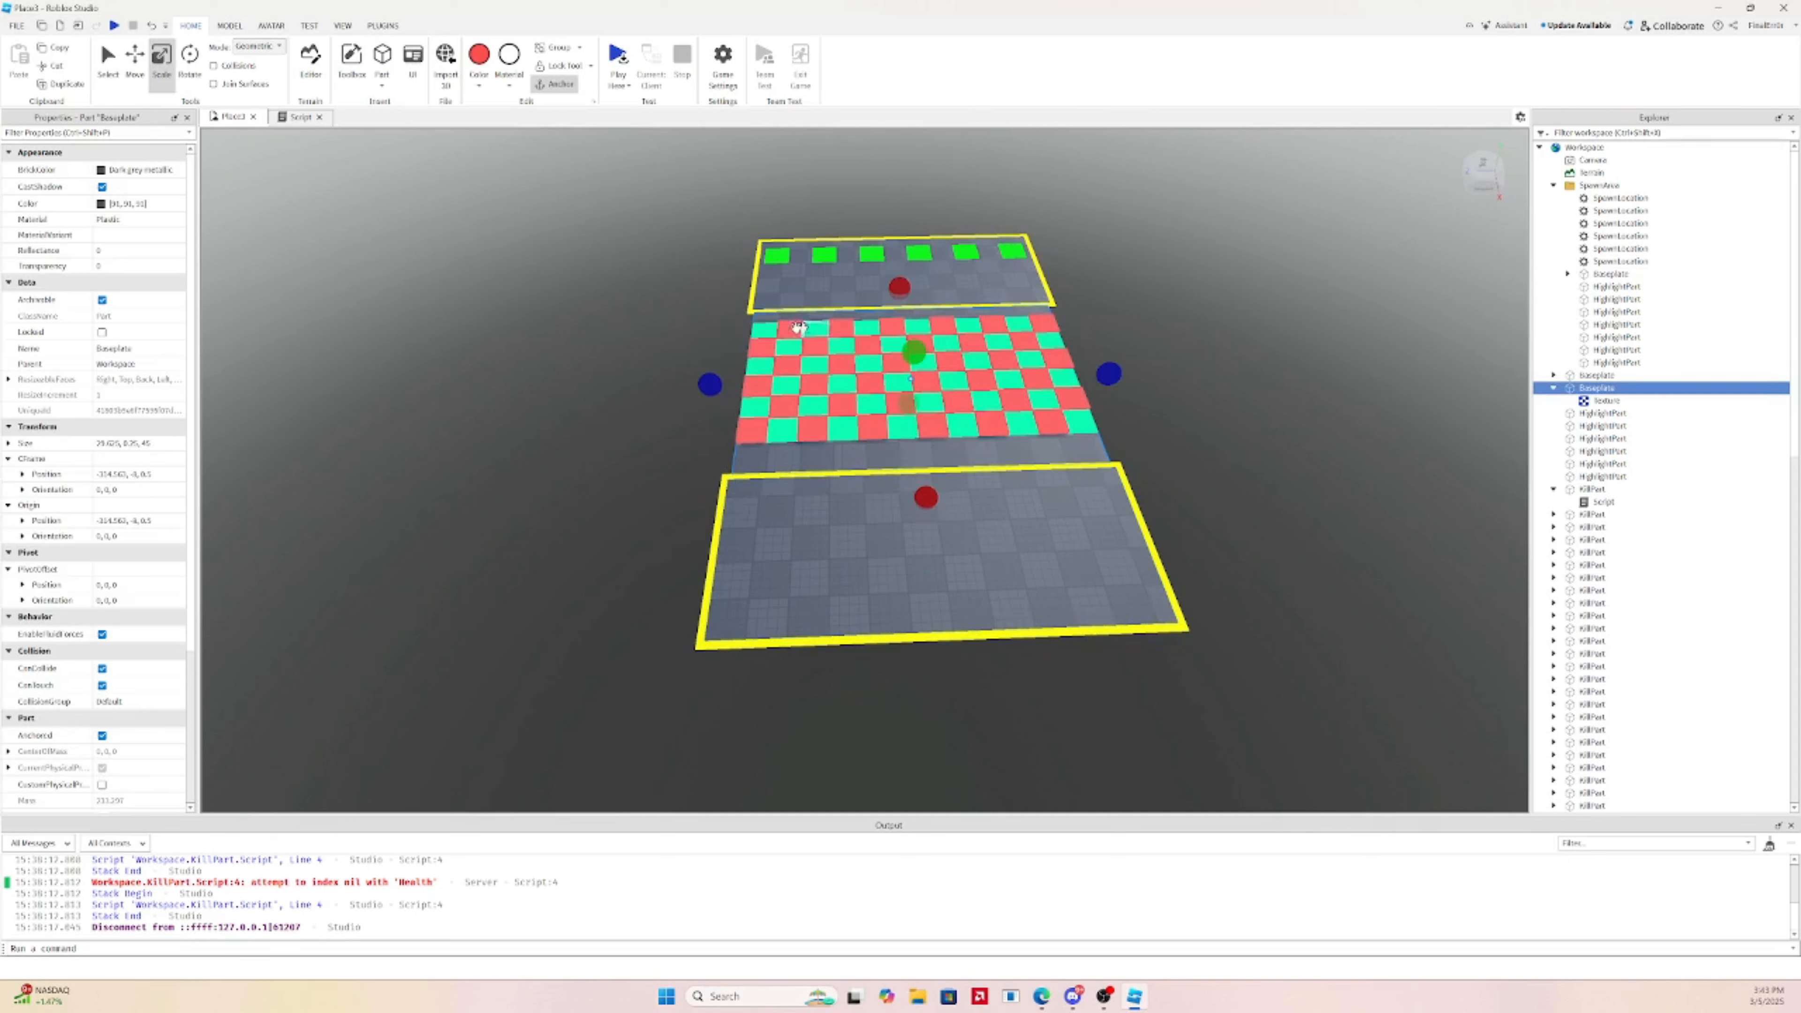
{"action": "left_click", "coordinate": [750, 327]}
{"action": "left_click", "coordinate": [665, 341]}
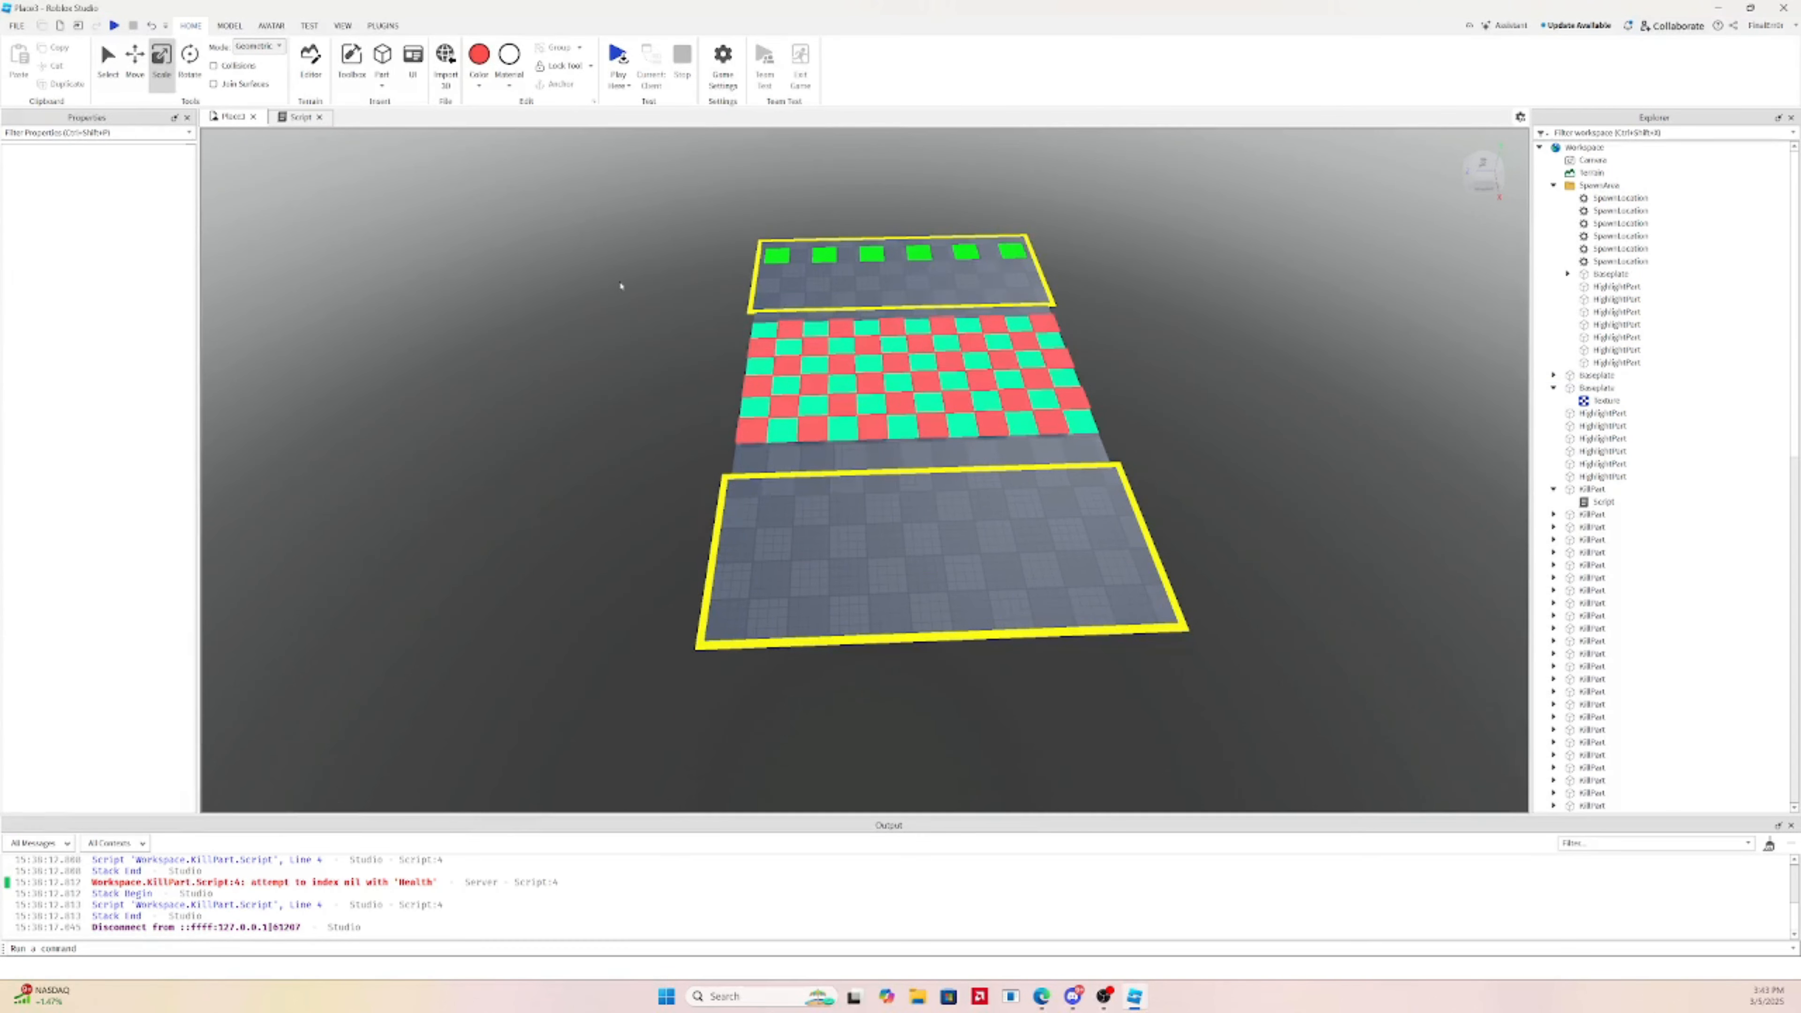
{"action": "left_click_drag", "start_coordinate": [620, 285], "coordinate": [1186, 478]}
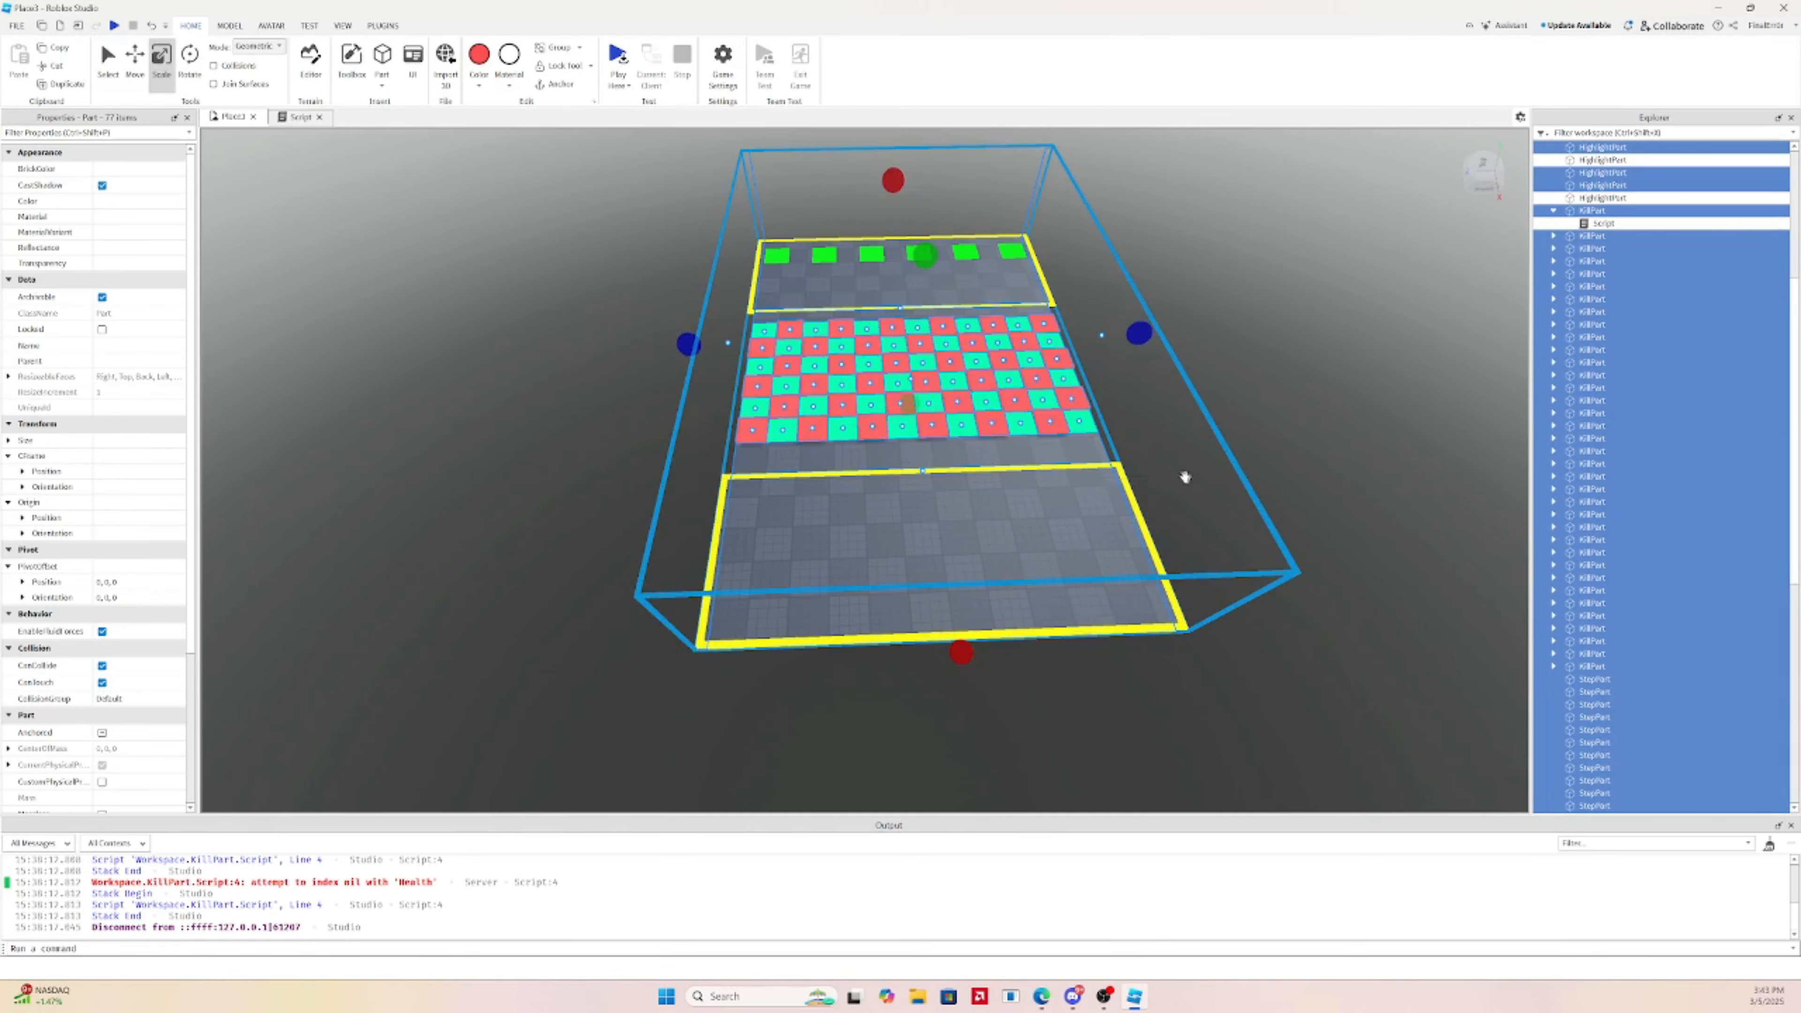
{"action": "left_click", "coordinate": [1192, 472], "text": "ctrl"}
{"action": "left_click", "coordinate": [695, 399], "text": "ctrl"}
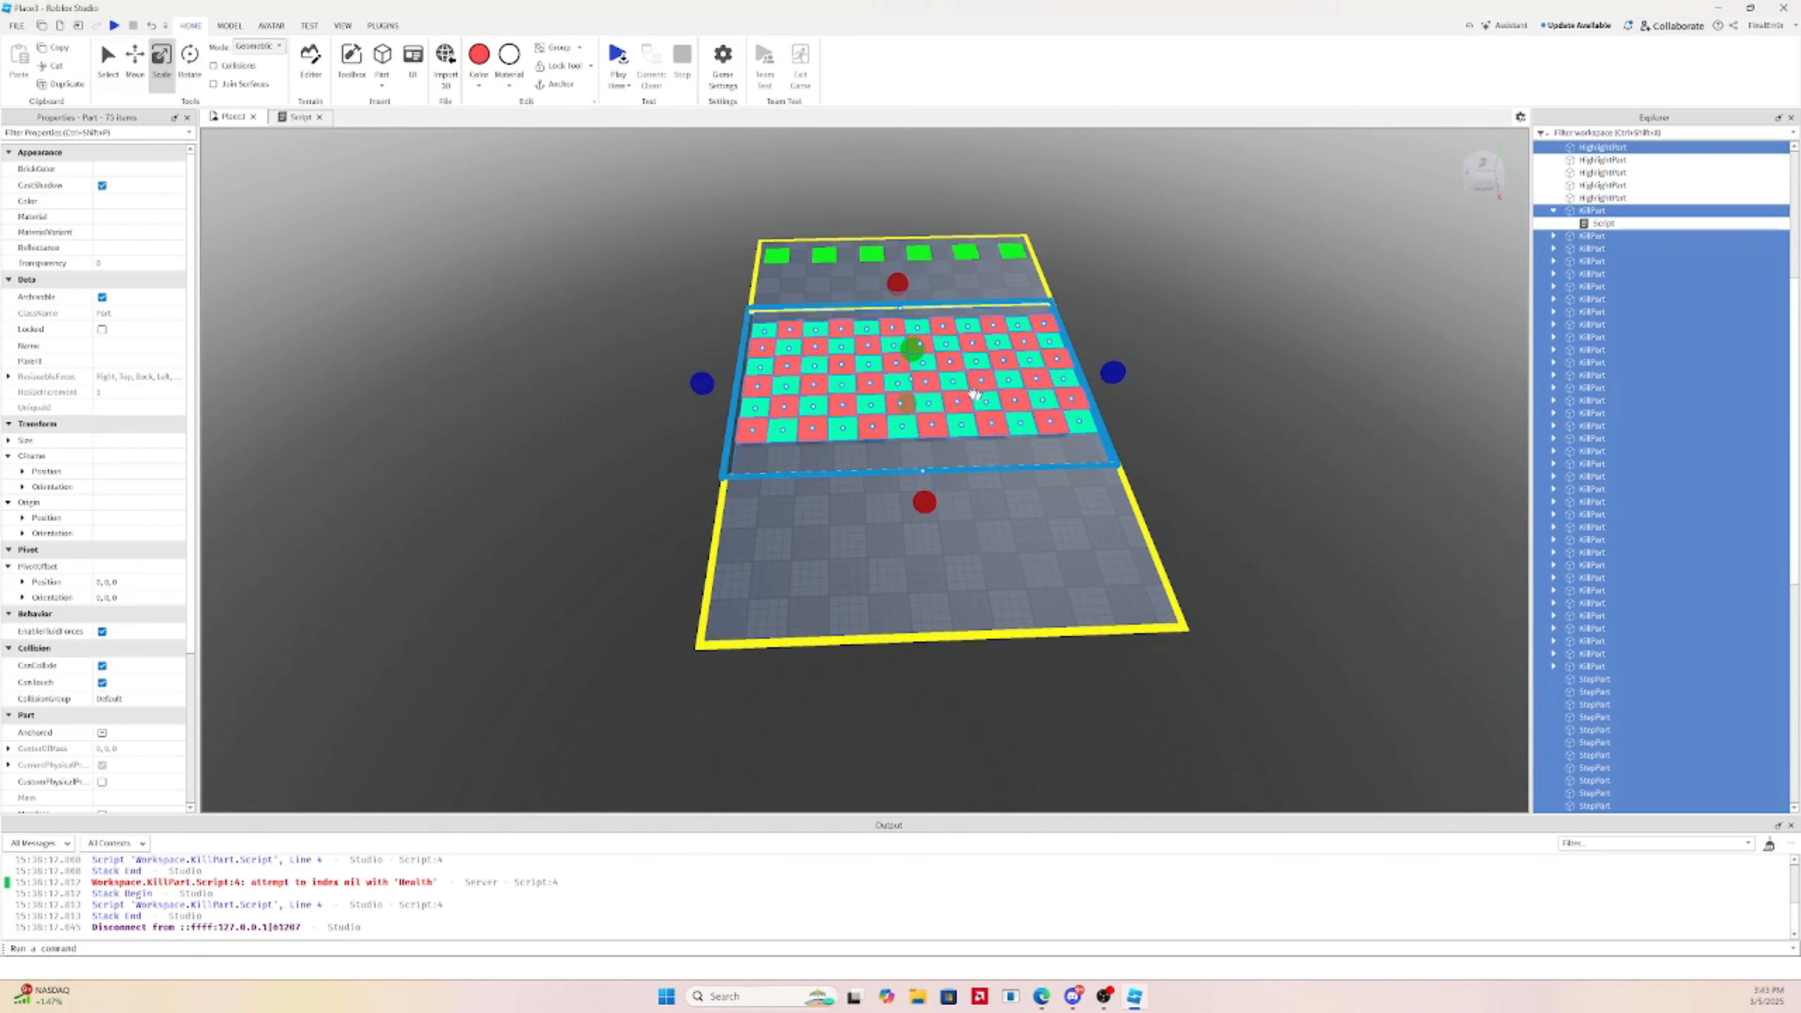
Duplicate the selection and place the copy beyond the empty yellow-bordered platform
{"action": "left_click", "coordinate": [128, 76]}
{"action": "key", "text": "ctrl+d"}
{"action": "left_click_drag", "start_coordinate": [930, 514], "coordinate": [968, 620]}
{"action": "right_click_drag", "start_coordinate": [964, 622], "coordinate": [967, 620]}
{"action": "left_click_drag", "start_coordinate": [967, 620], "coordinate": [965, 620]}
{"action": "right_click_drag", "start_coordinate": [967, 620], "coordinate": [967, 617]}
{"action": "left_click_drag", "start_coordinate": [965, 619], "coordinate": [1024, 608]}
Delete the two duplicated yellow border strips from the copied checkerboard
{"action": "left_click", "coordinate": [737, 796]}
{"action": "left_click", "coordinate": [723, 770]}
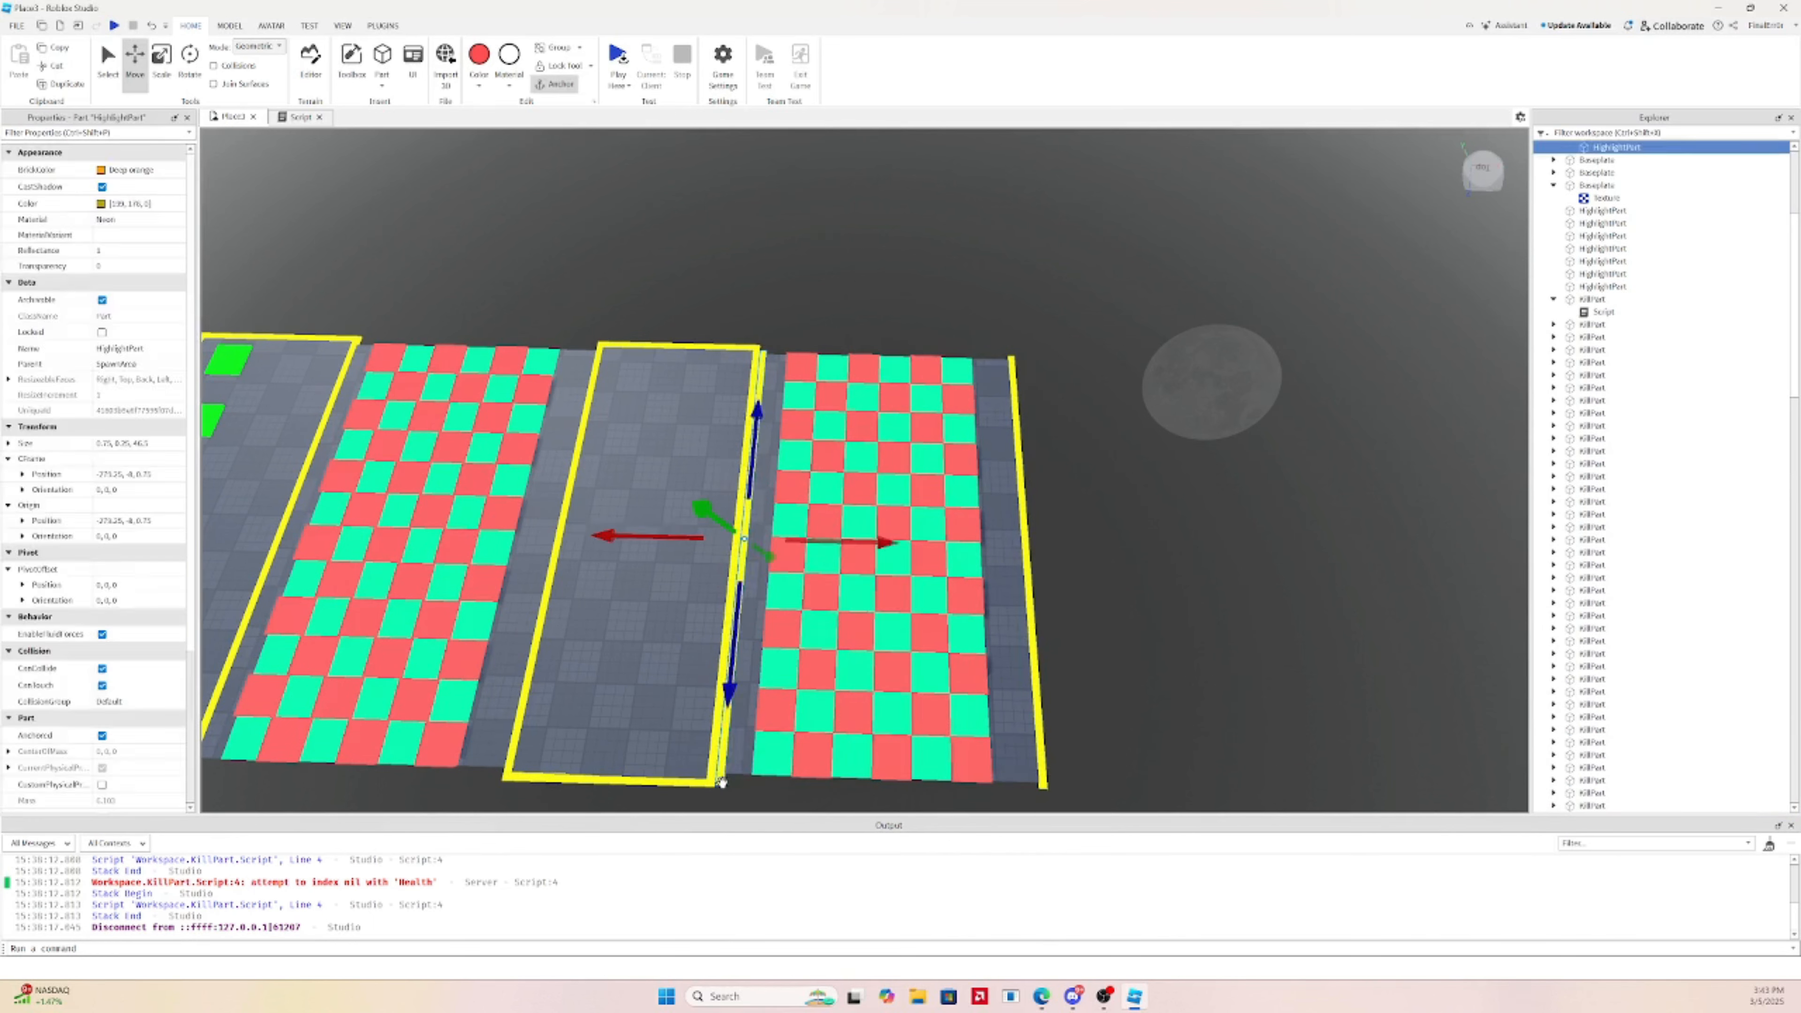
{"action": "key", "text": "Delete"}
{"action": "left_click", "coordinate": [1012, 382]}
{"action": "key", "text": "Delete"}
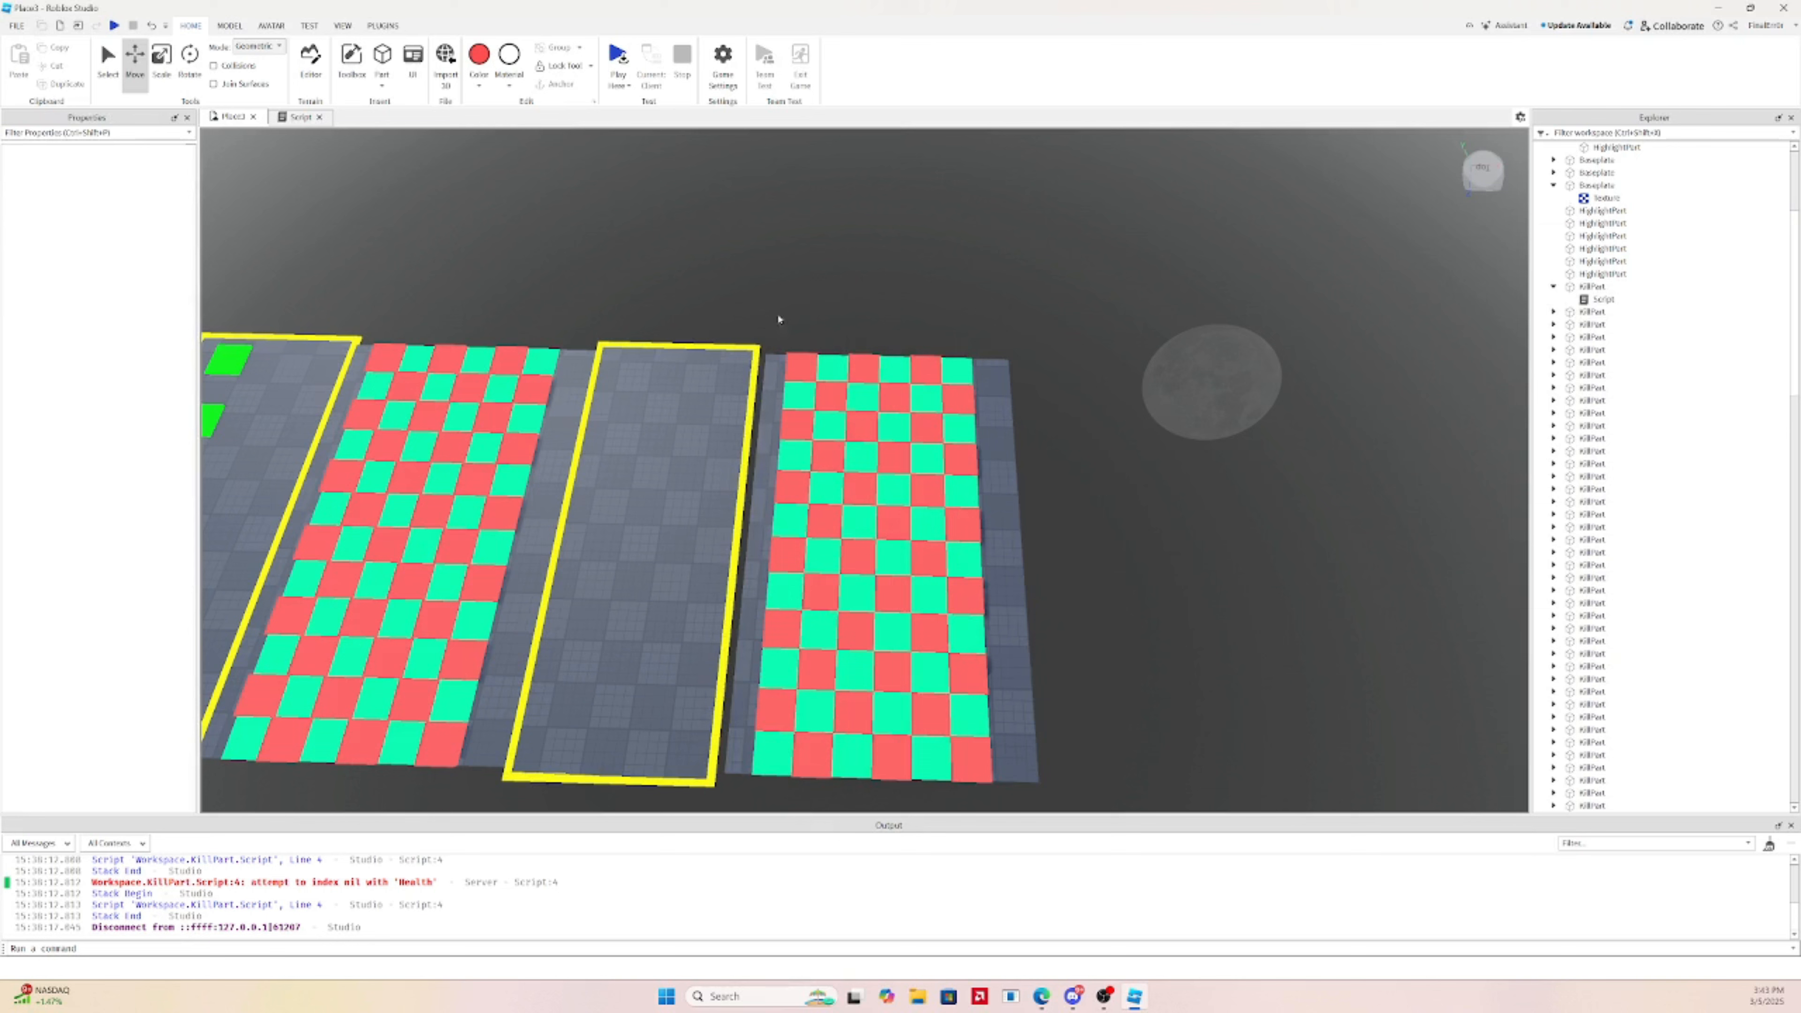
Shift the copied checkerboard slightly left and select its base slab for resizing
{"action": "left_click_drag", "start_coordinate": [795, 360], "coordinate": [1051, 779]}
{"action": "left_click_drag", "start_coordinate": [1016, 547], "coordinate": [990, 542]}
{"action": "left_click", "coordinate": [1049, 451]}
{"action": "left_click", "coordinate": [855, 421]}
{"action": "key", "text": "ctrl+3"}
{"action": "left_click", "coordinate": [988, 516]}
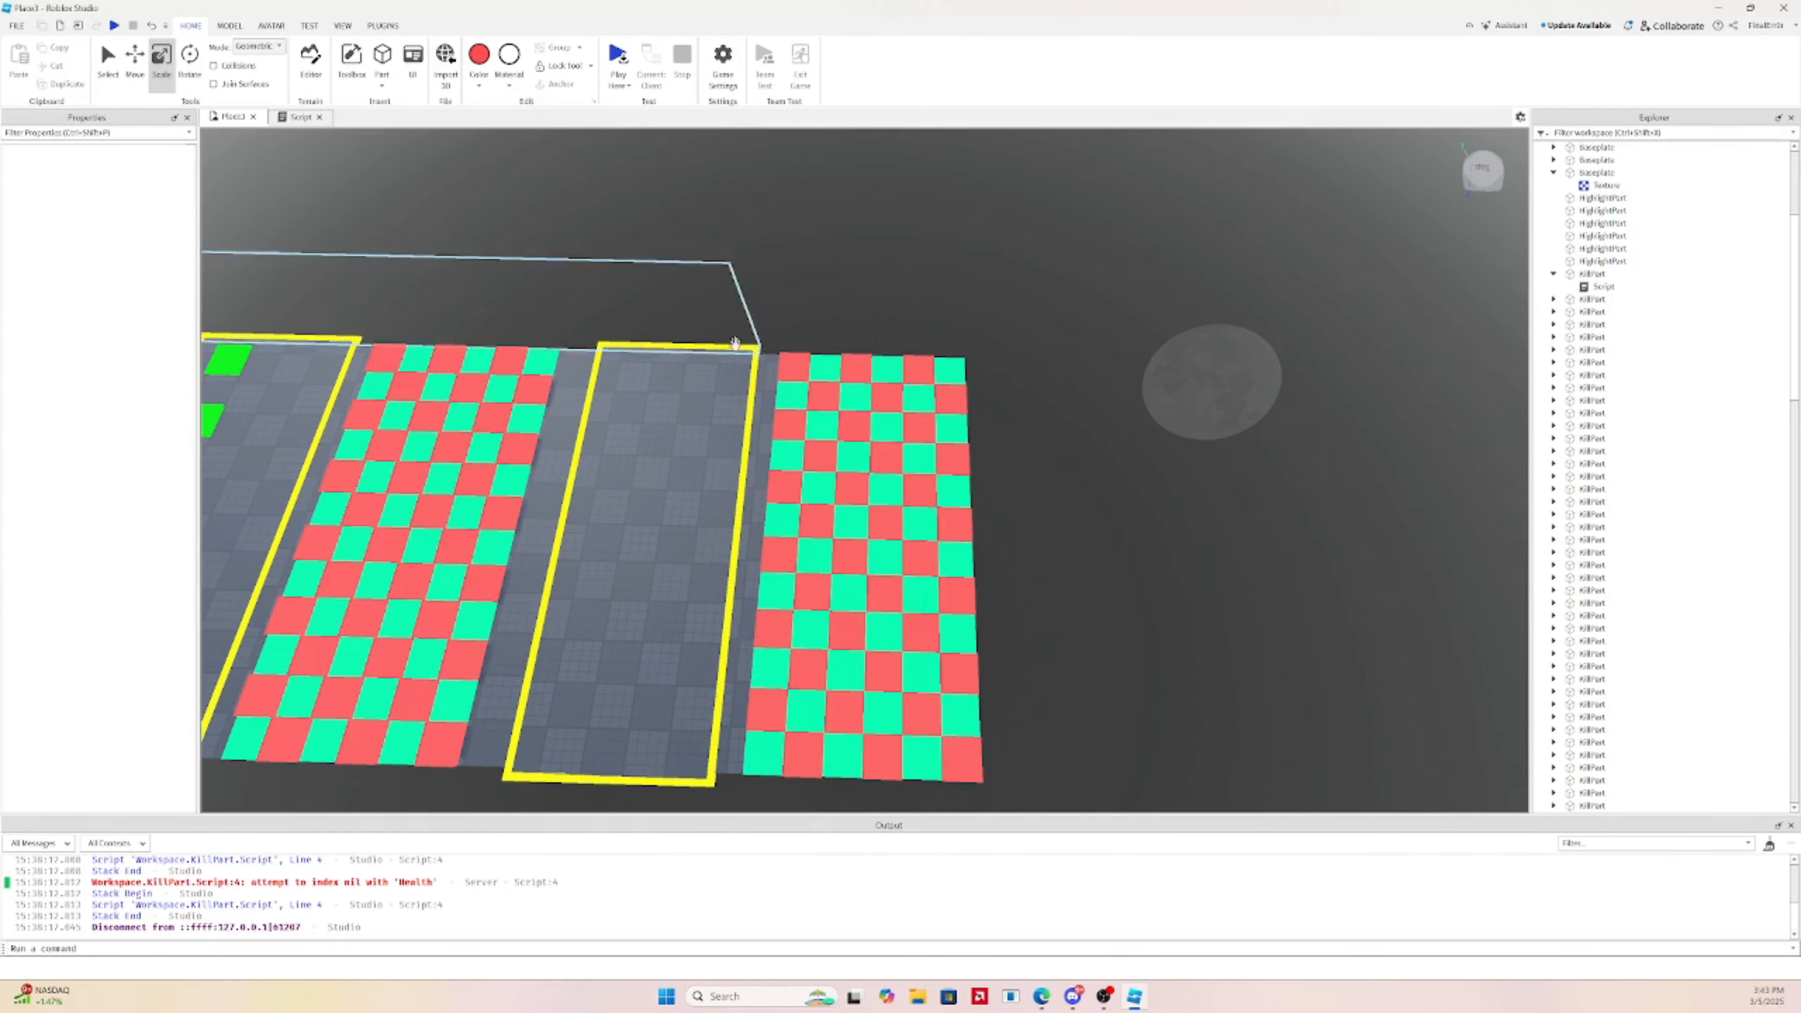
{"action": "left_click", "coordinate": [824, 374]}
{"action": "left_click", "coordinate": [840, 350]}
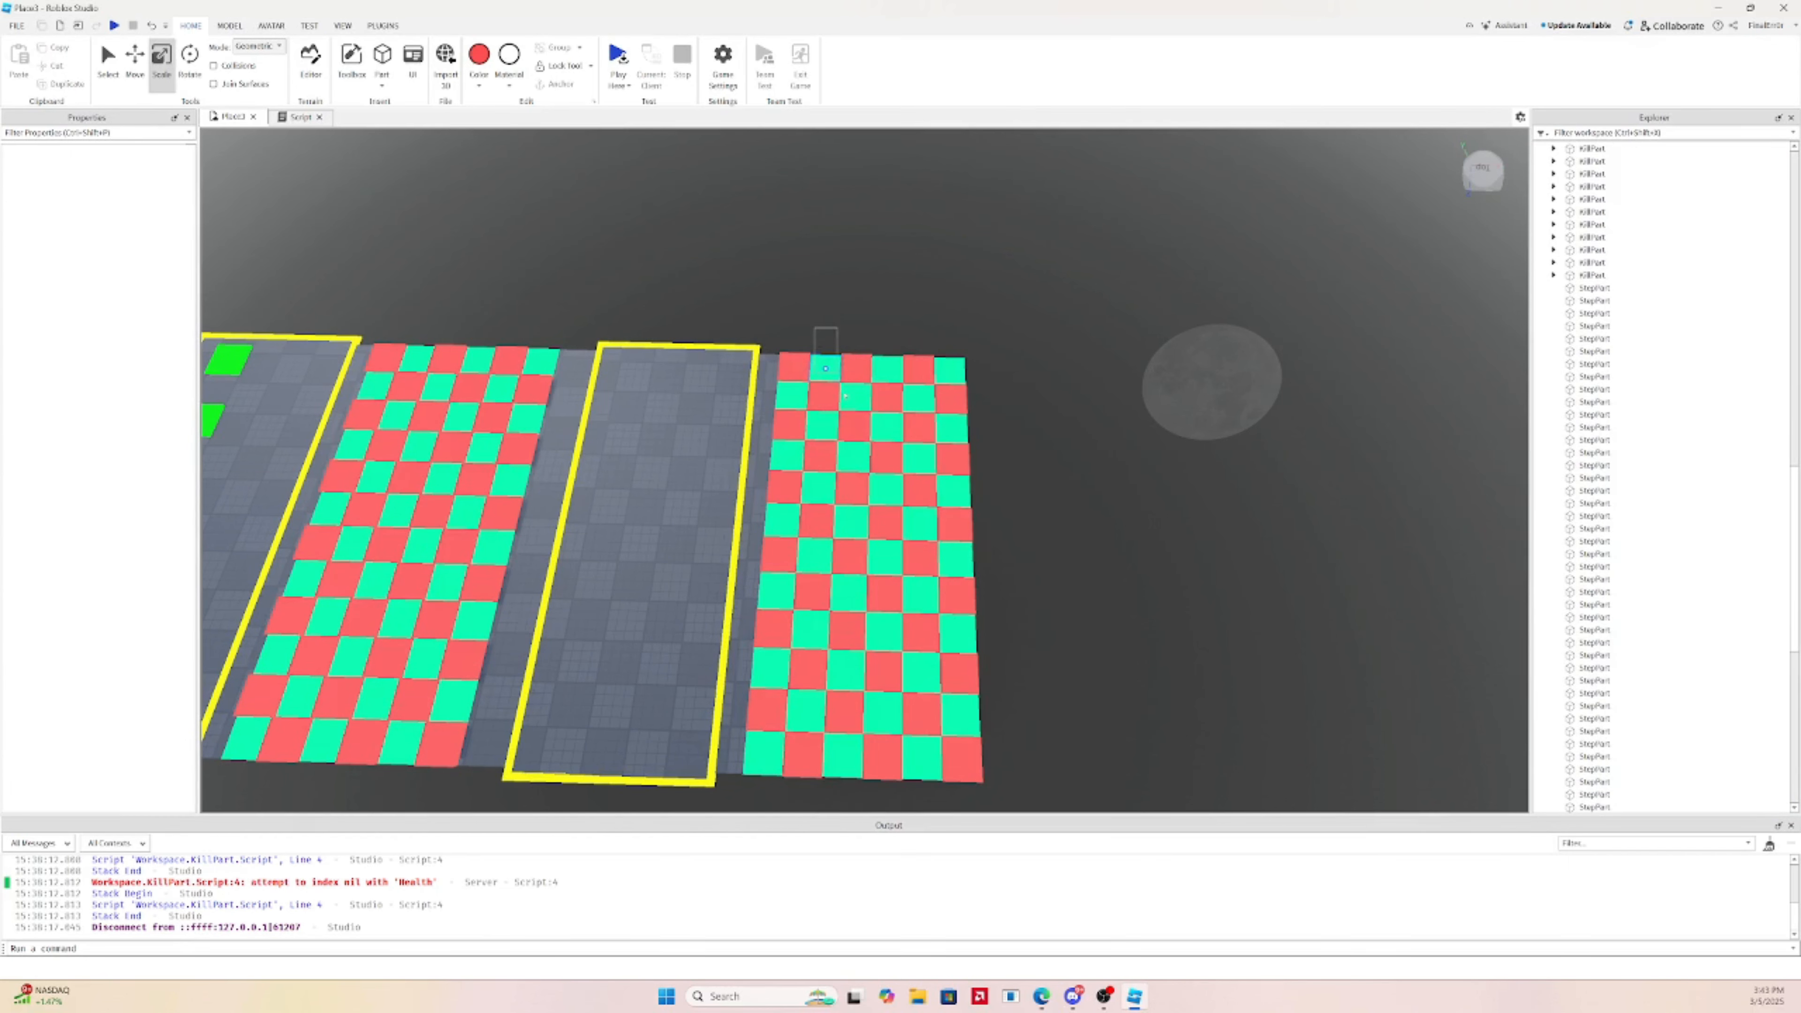
Delete most of the copied checkerboard tiles, undoing to restore the gray base slab
{"action": "left_click_drag", "start_coordinate": [844, 396], "coordinate": [1000, 791]}
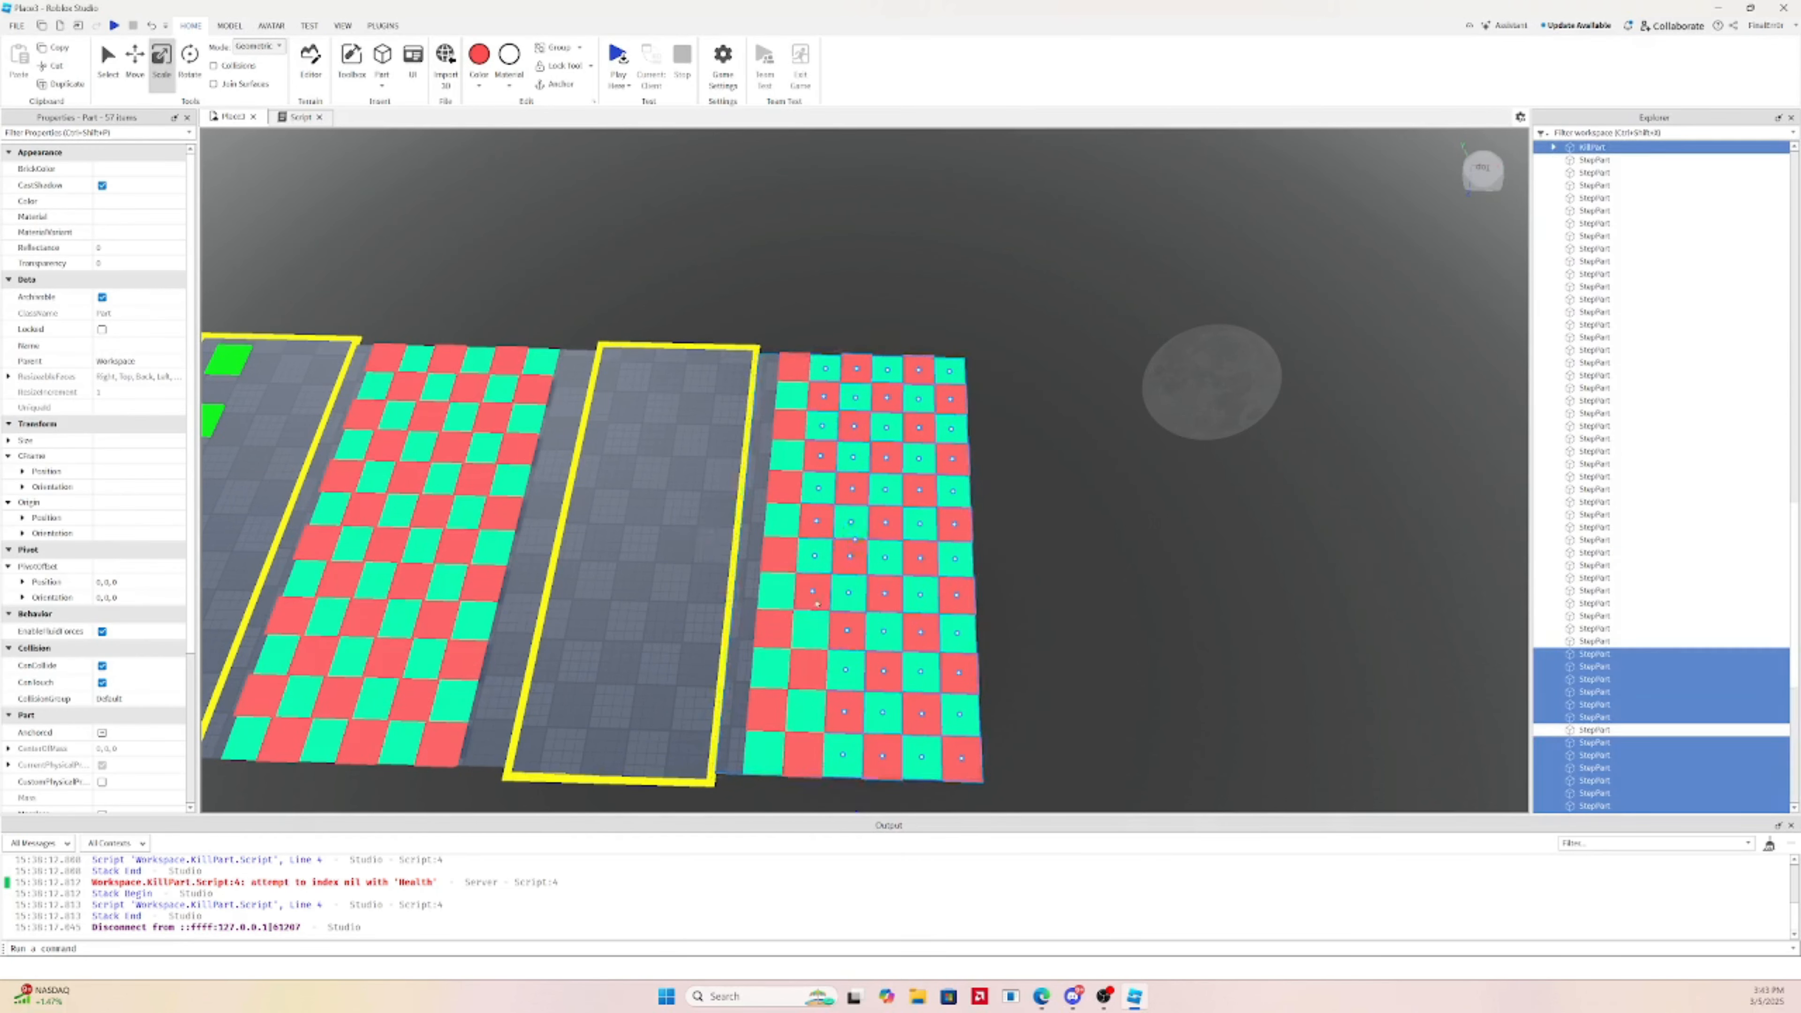
{"action": "left_click", "coordinate": [812, 631], "text": "ctrl"}
{"action": "left_click", "coordinate": [806, 669], "text": "ctrl"}
{"action": "left_click", "coordinate": [803, 716], "text": "ctrl"}
{"action": "left_click", "coordinate": [814, 741], "text": "ctrl"}
{"action": "key", "text": "Delete"}
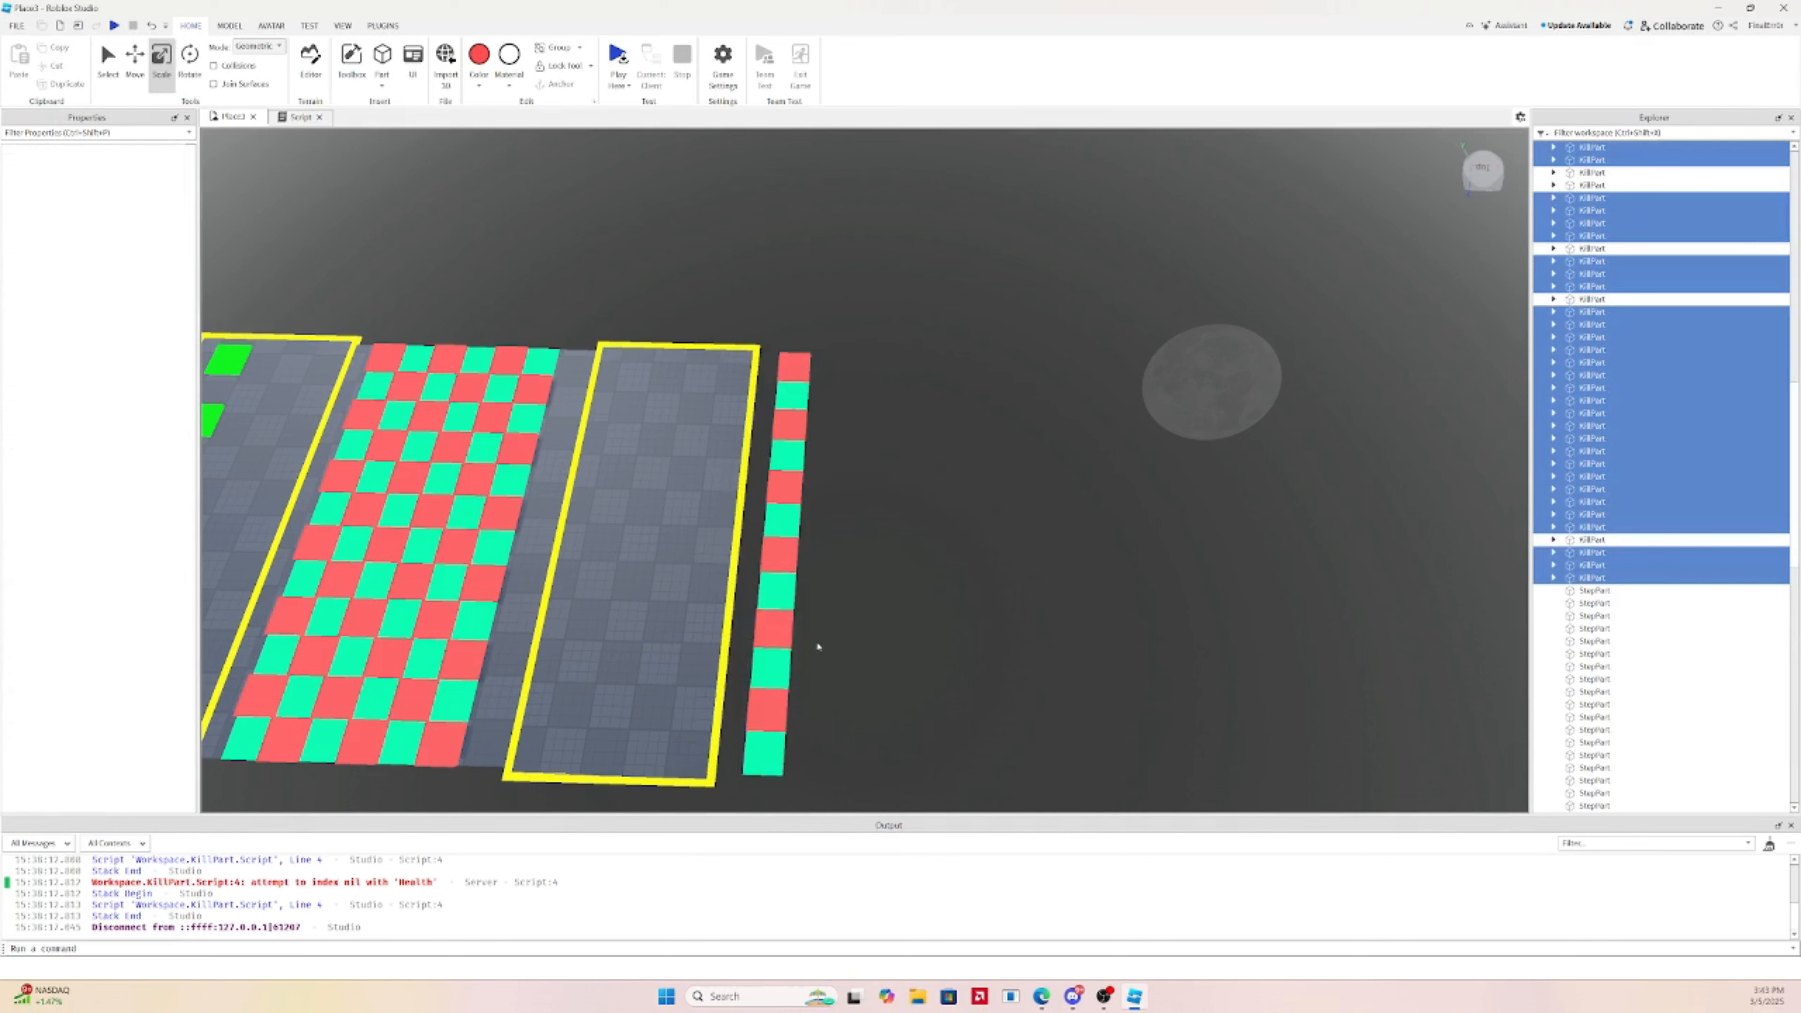
{"action": "left_click", "coordinate": [764, 749]}
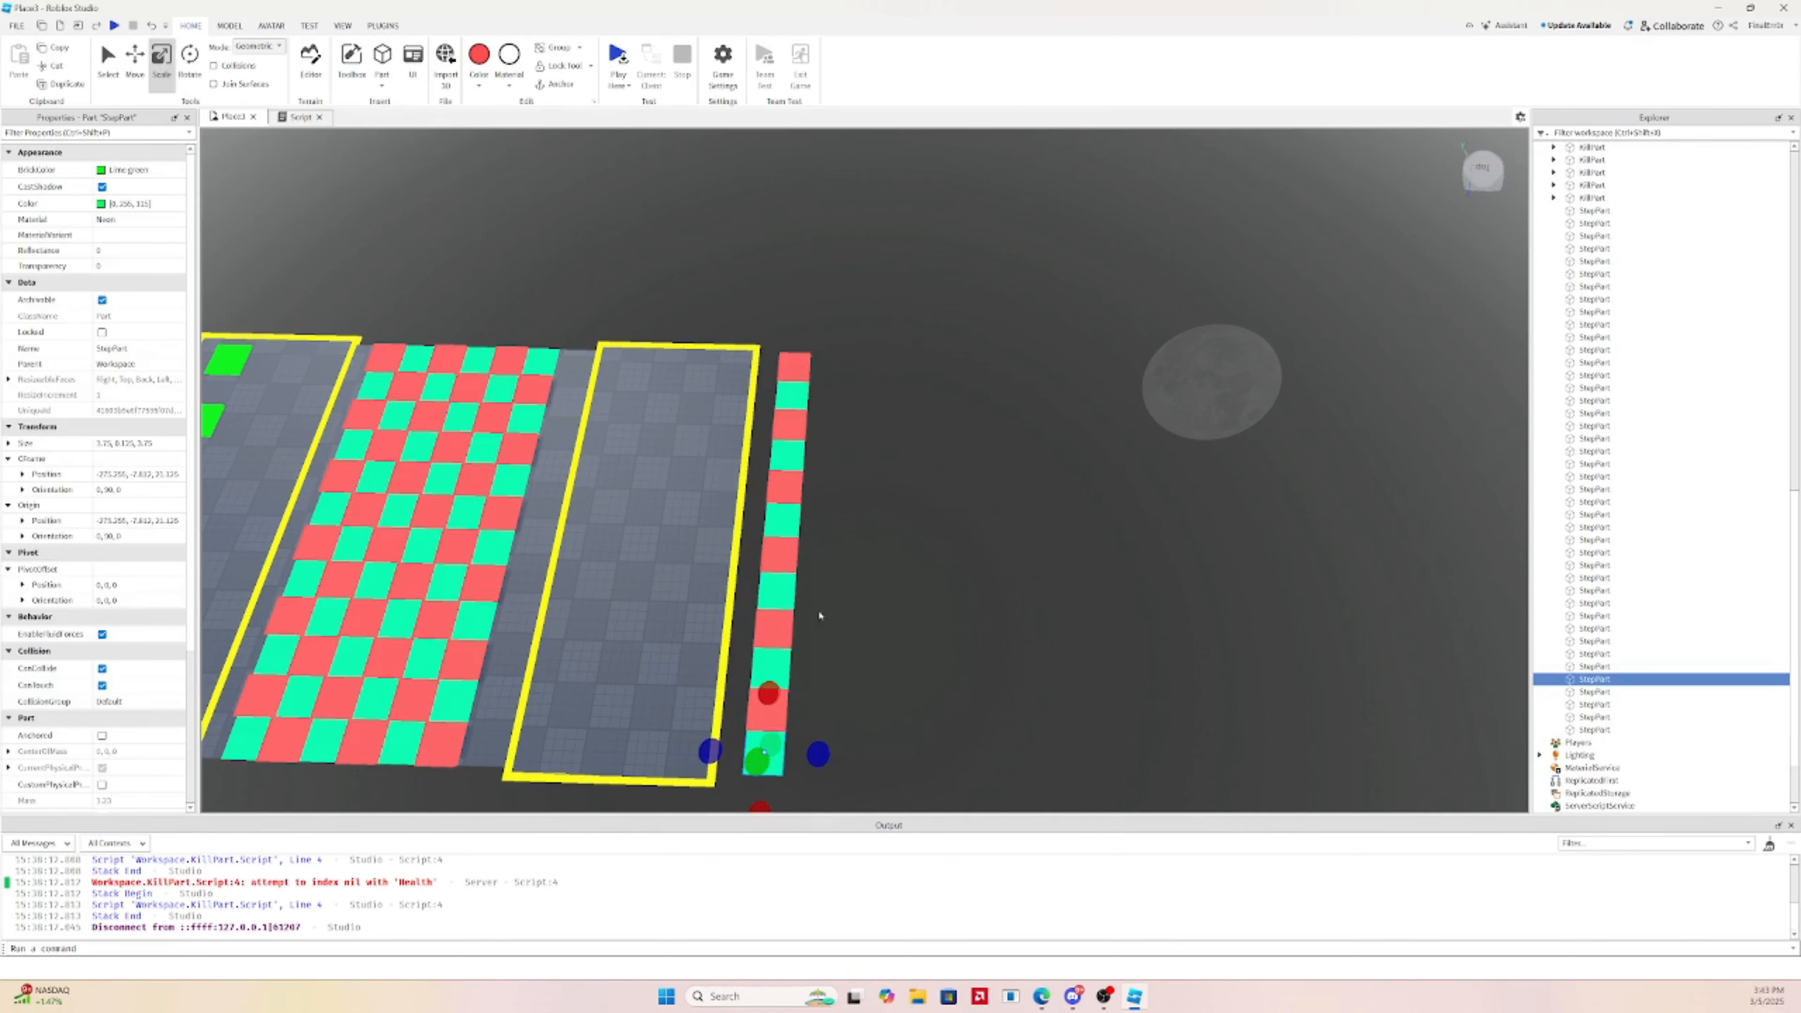
{"action": "key", "text": "ctrl+z"}
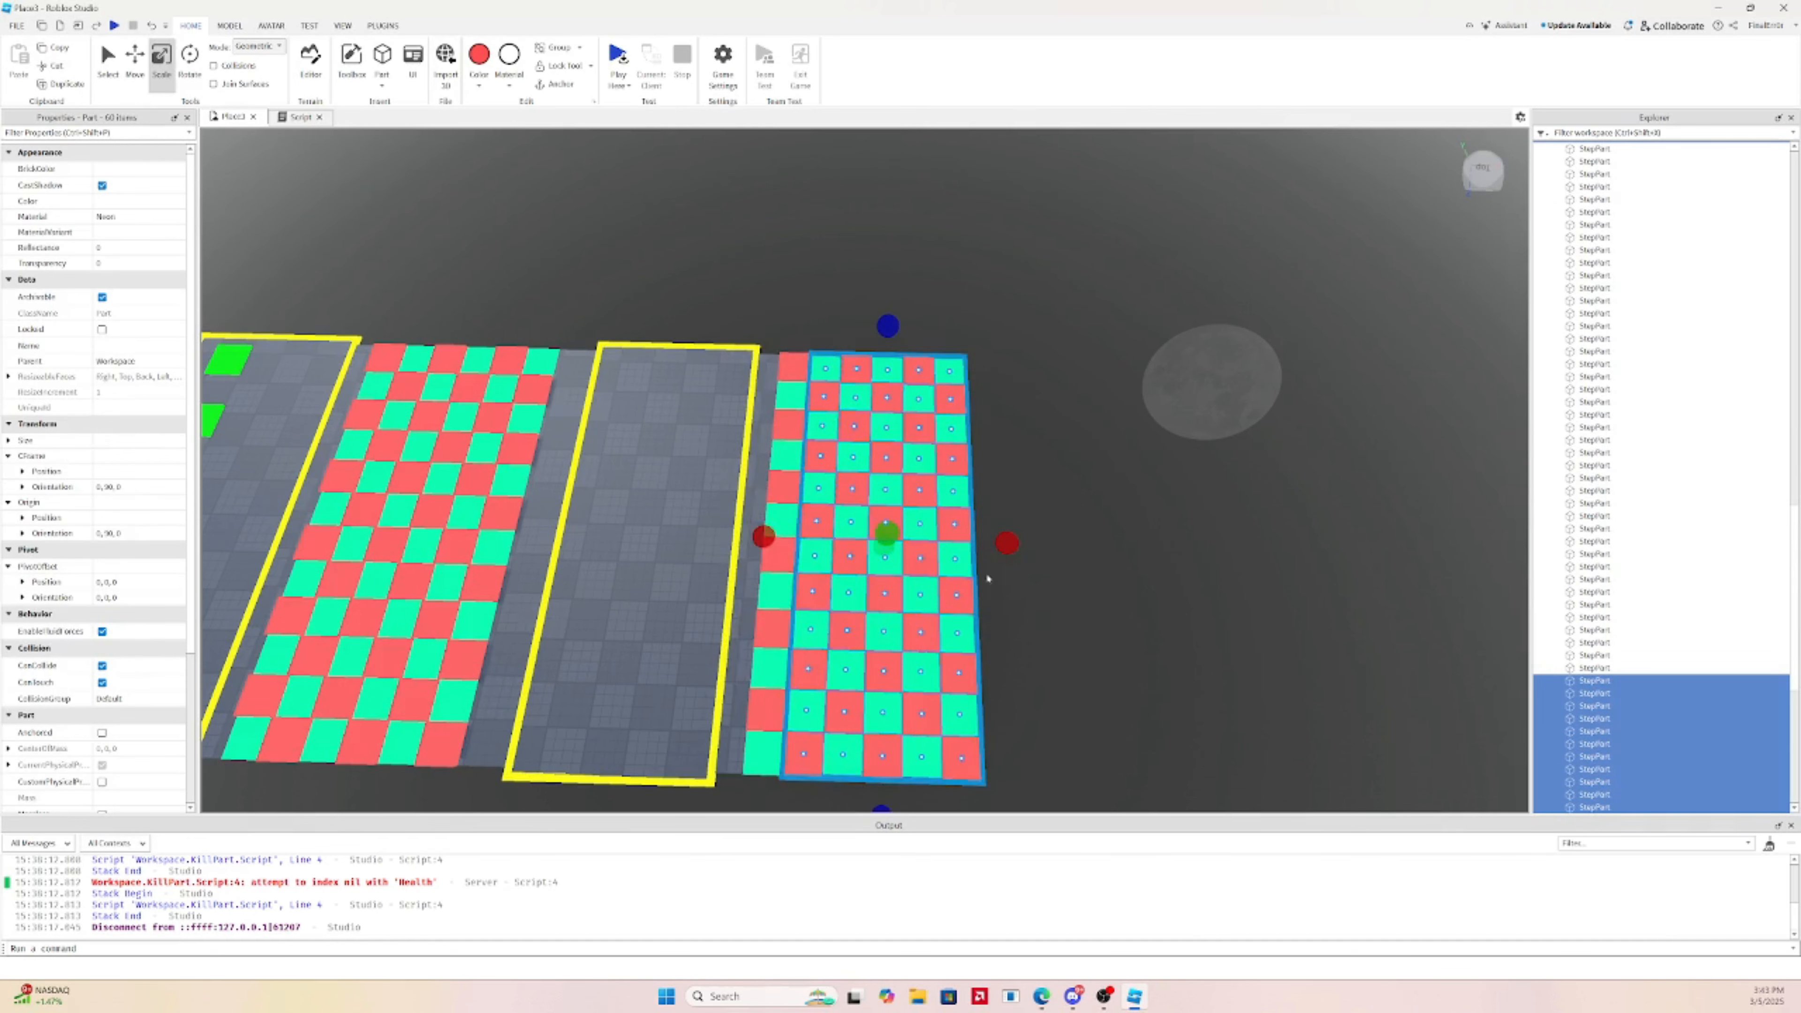
{"action": "left_click", "coordinate": [1018, 564]}
Delete the three remaining teal tiles from the leftover column
{"action": "left_click", "coordinate": [799, 369]}
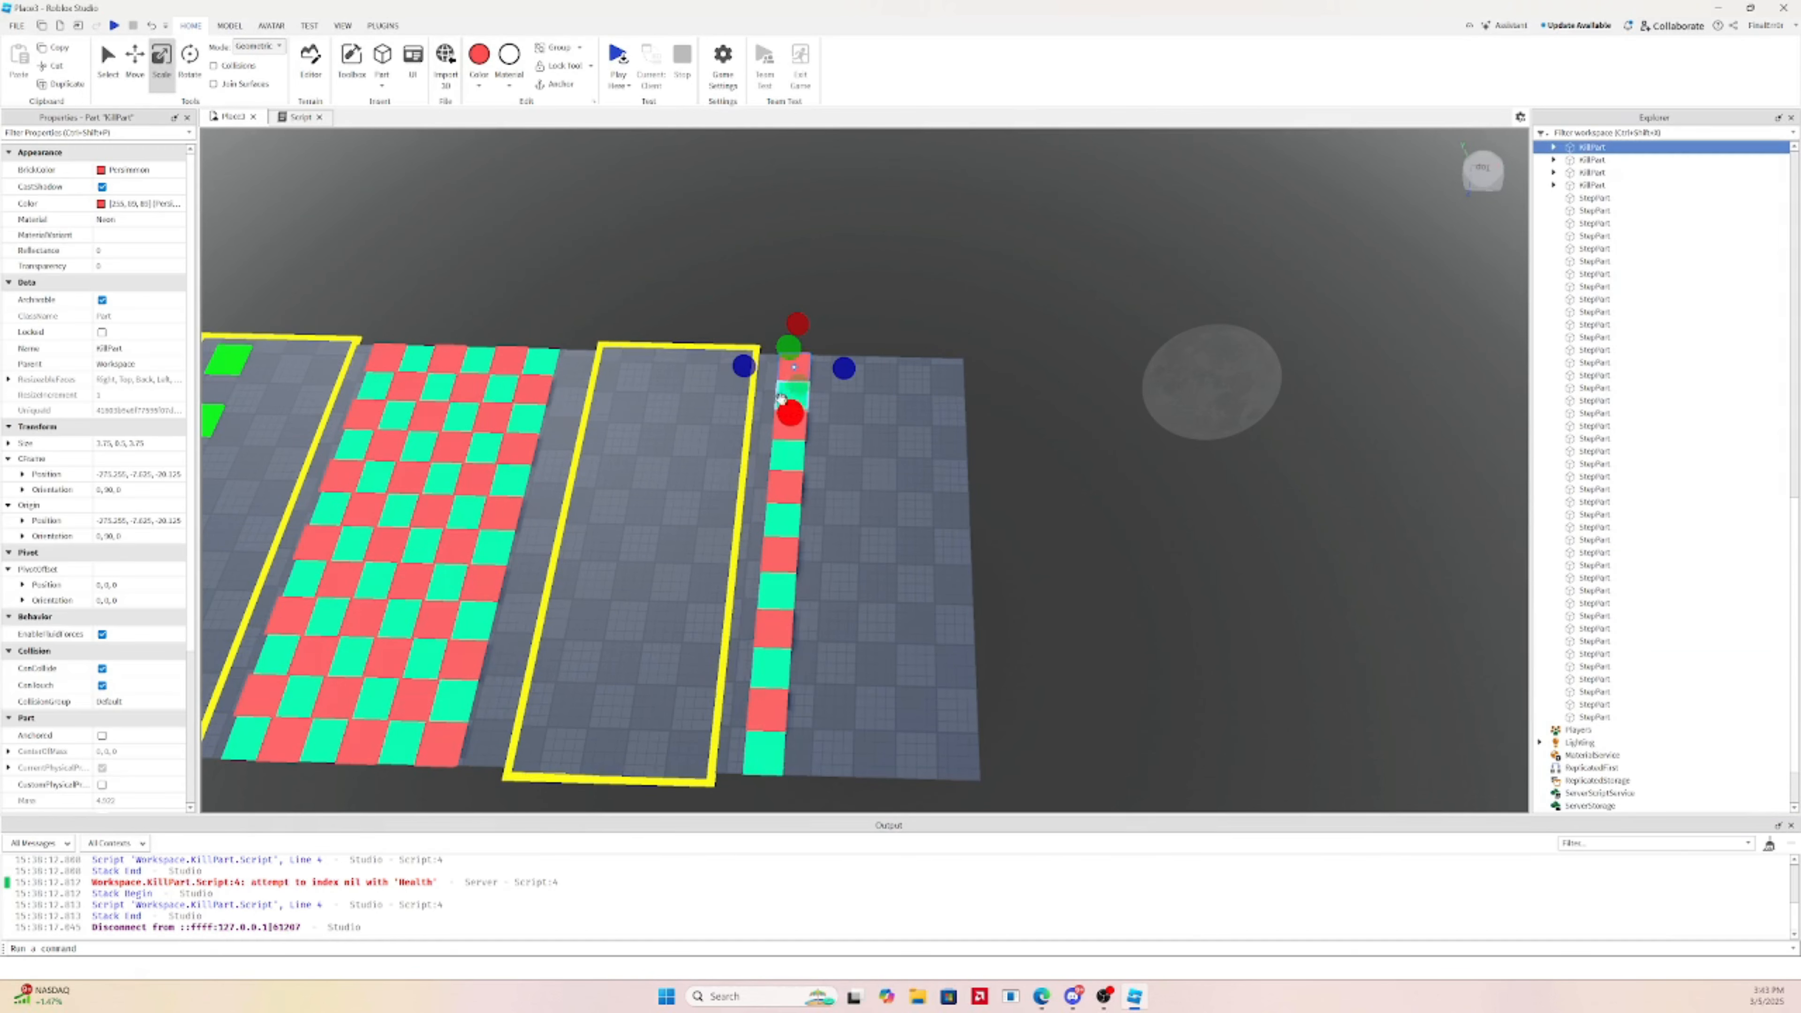
{"action": "left_click", "coordinate": [840, 443]}
{"action": "left_click", "coordinate": [788, 458]}
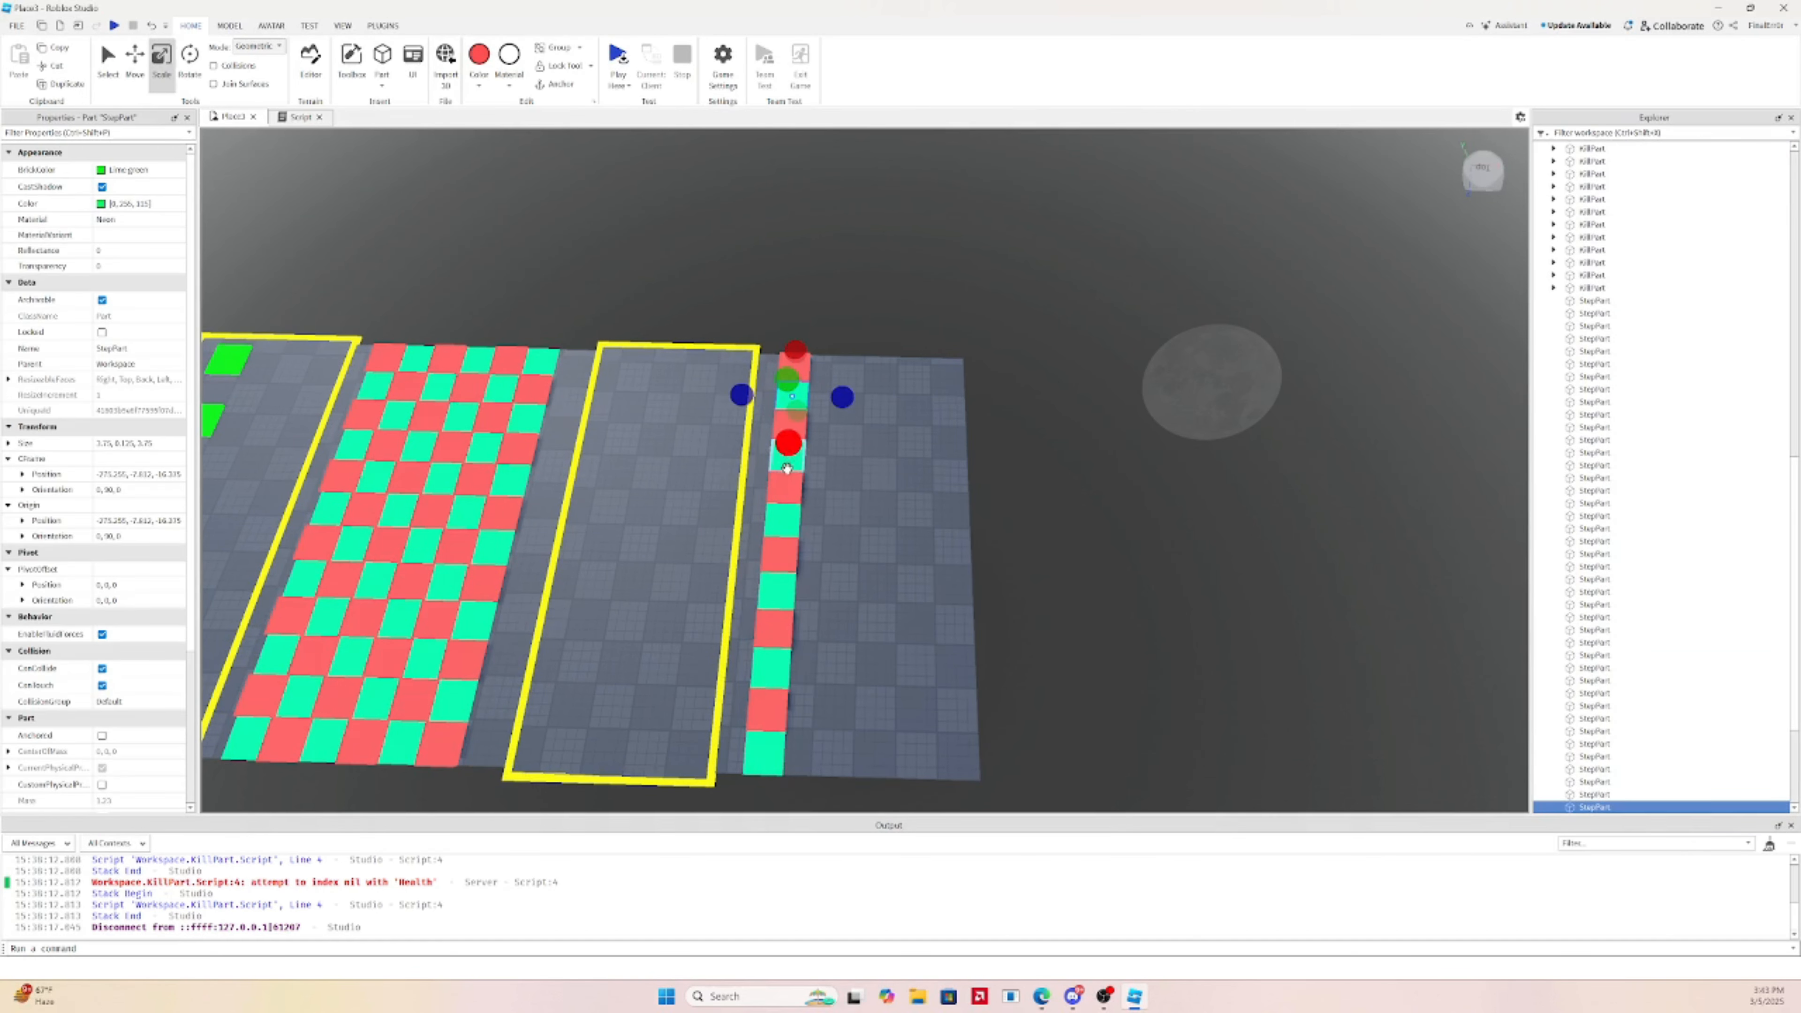
{"action": "left_click", "coordinate": [793, 521], "text": "ctrl"}
{"action": "right_click_drag", "start_coordinate": [857, 443], "coordinate": [856, 442]}
{"action": "scroll", "coordinate": [897, 430], "scroll_direction": "up", "scroll_amount": 5}
{"action": "left_click", "coordinate": [602, 389], "text": "ctrl"}
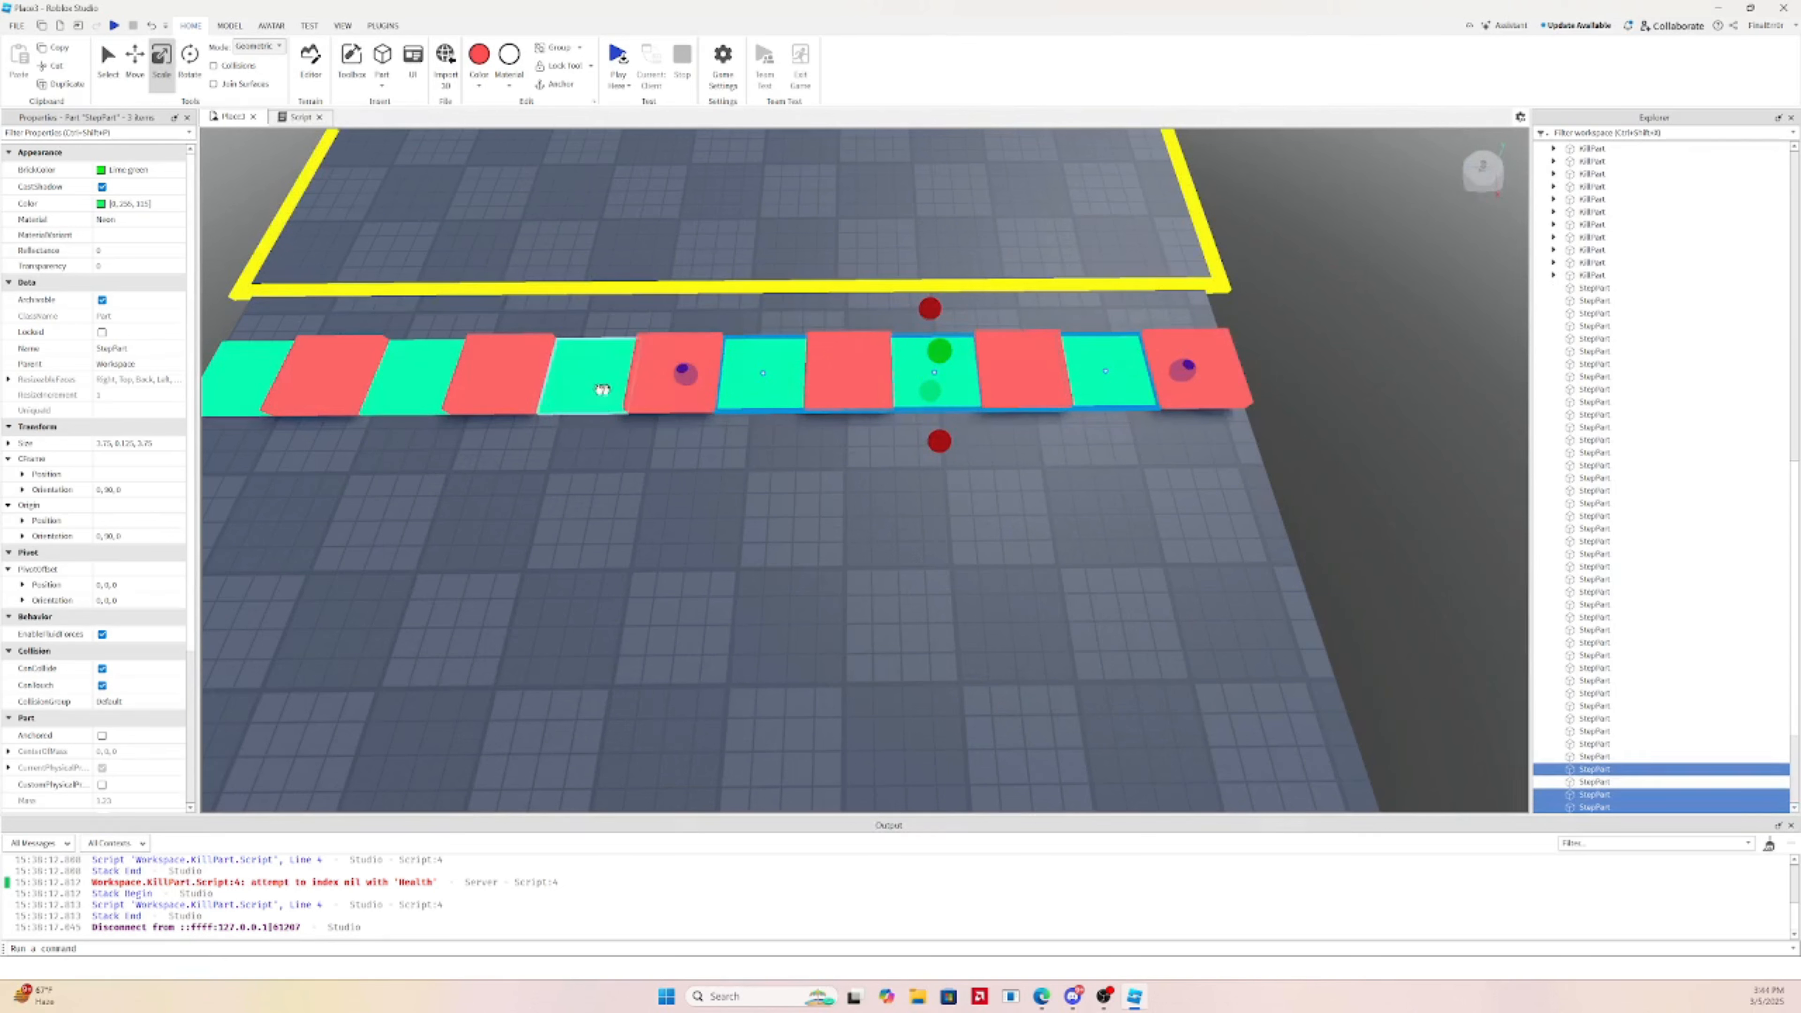
{"action": "key", "text": "Delete"}
Delete five red tiles, keeping a single red KillPart on the slab
{"action": "left_click", "coordinate": [851, 370]}
{"action": "left_click", "coordinate": [1021, 373], "text": "ctrl"}
{"action": "left_click", "coordinate": [639, 383], "text": "ctrl"}
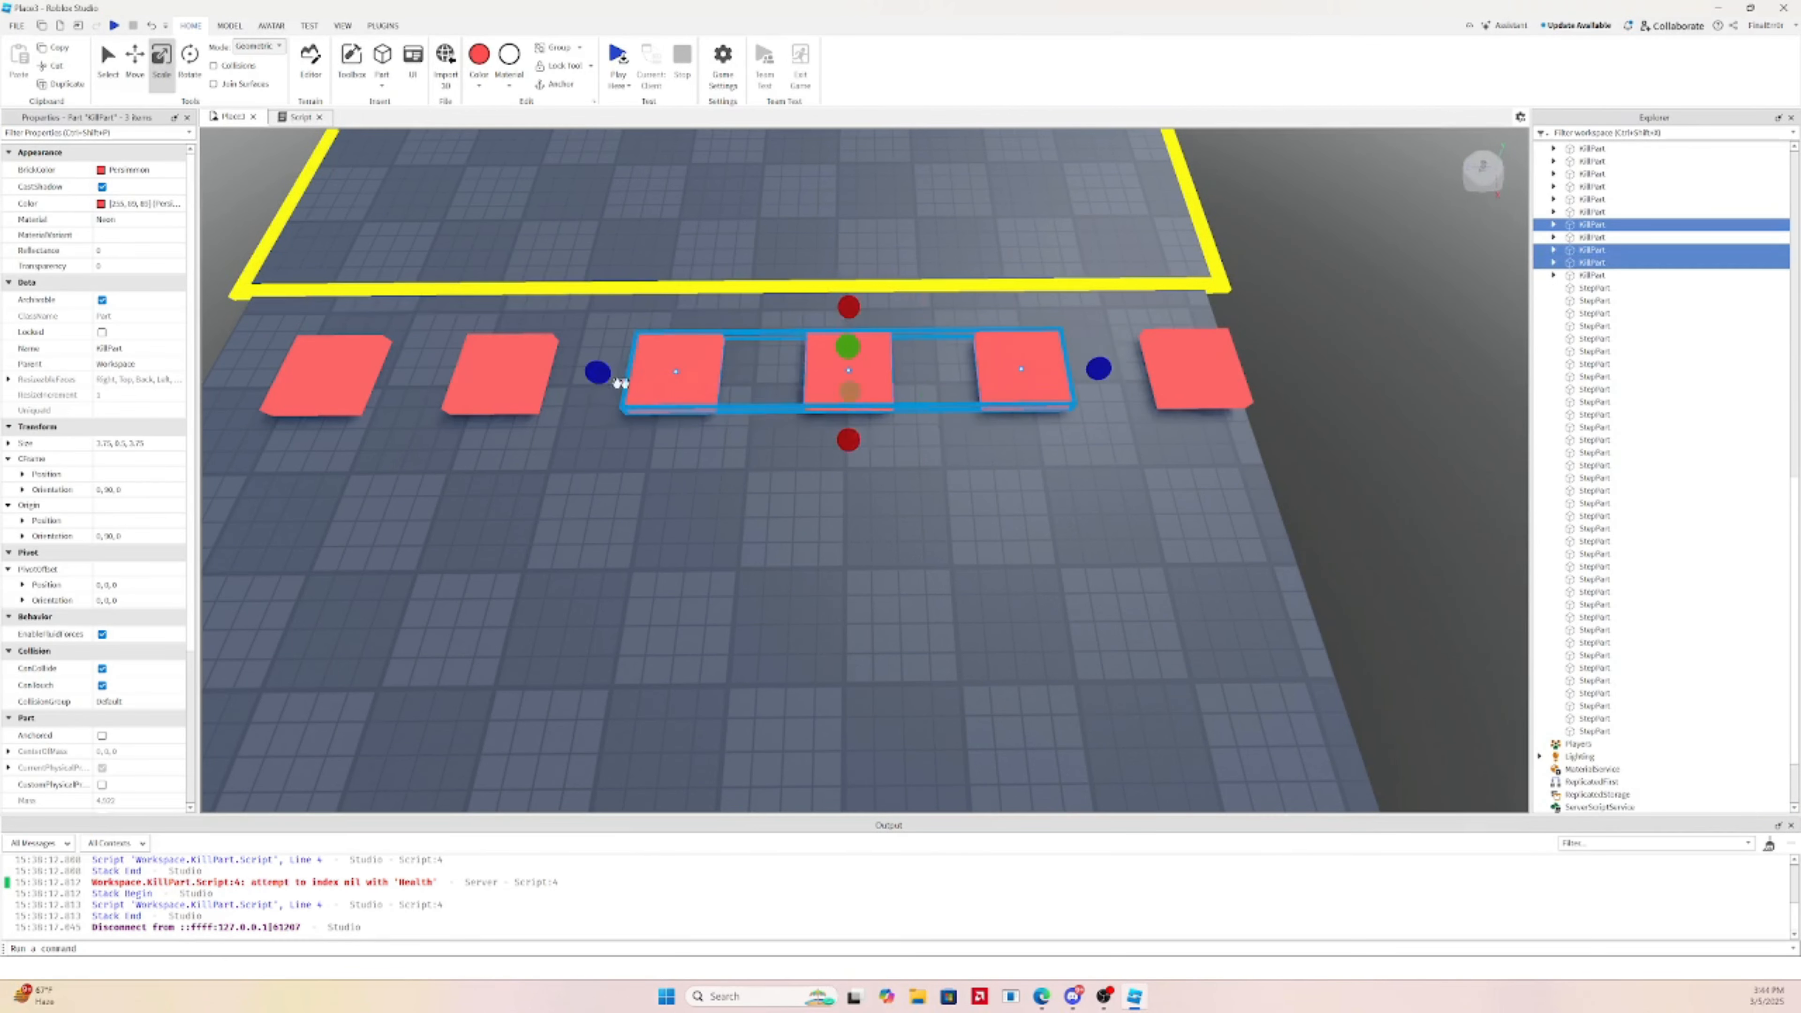
{"action": "left_click", "coordinate": [500, 374], "text": "ctrl"}
{"action": "left_click", "coordinate": [332, 380], "text": "ctrl"}
{"action": "key", "text": "Delete"}
{"action": "right_click_drag", "start_coordinate": [925, 342], "coordinate": [956, 391]}
{"action": "scroll", "coordinate": [927, 341], "scroll_direction": "up", "scroll_amount": 4}
{"action": "scroll", "coordinate": [996, 315], "scroll_direction": "down", "scroll_amount": 4}
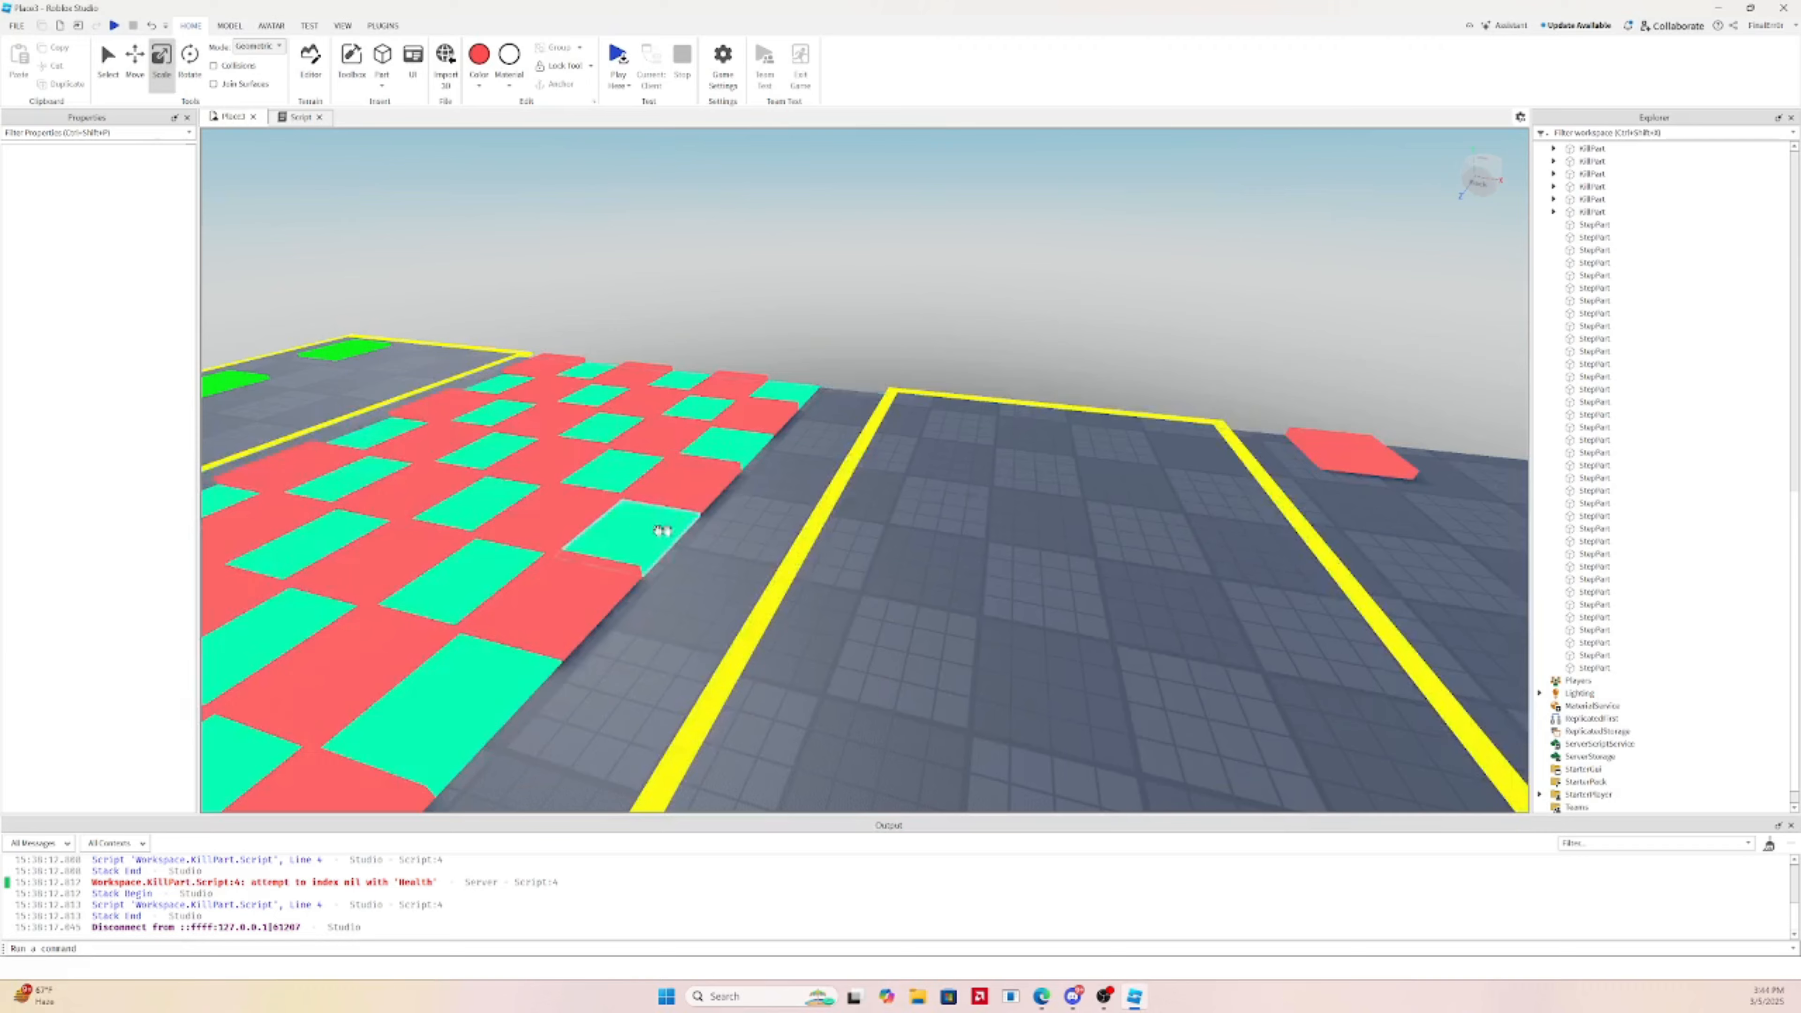
Fly over to the lone red KillPart tile, select it and focus on it
{"action": "key", "text": "d"}
{"action": "key", "text": "w"}
{"action": "right_click_drag", "start_coordinate": [805, 433], "coordinate": [820, 434]}
{"action": "key", "text": "d"}
{"action": "right_click_drag", "start_coordinate": [952, 440], "coordinate": [954, 440]}
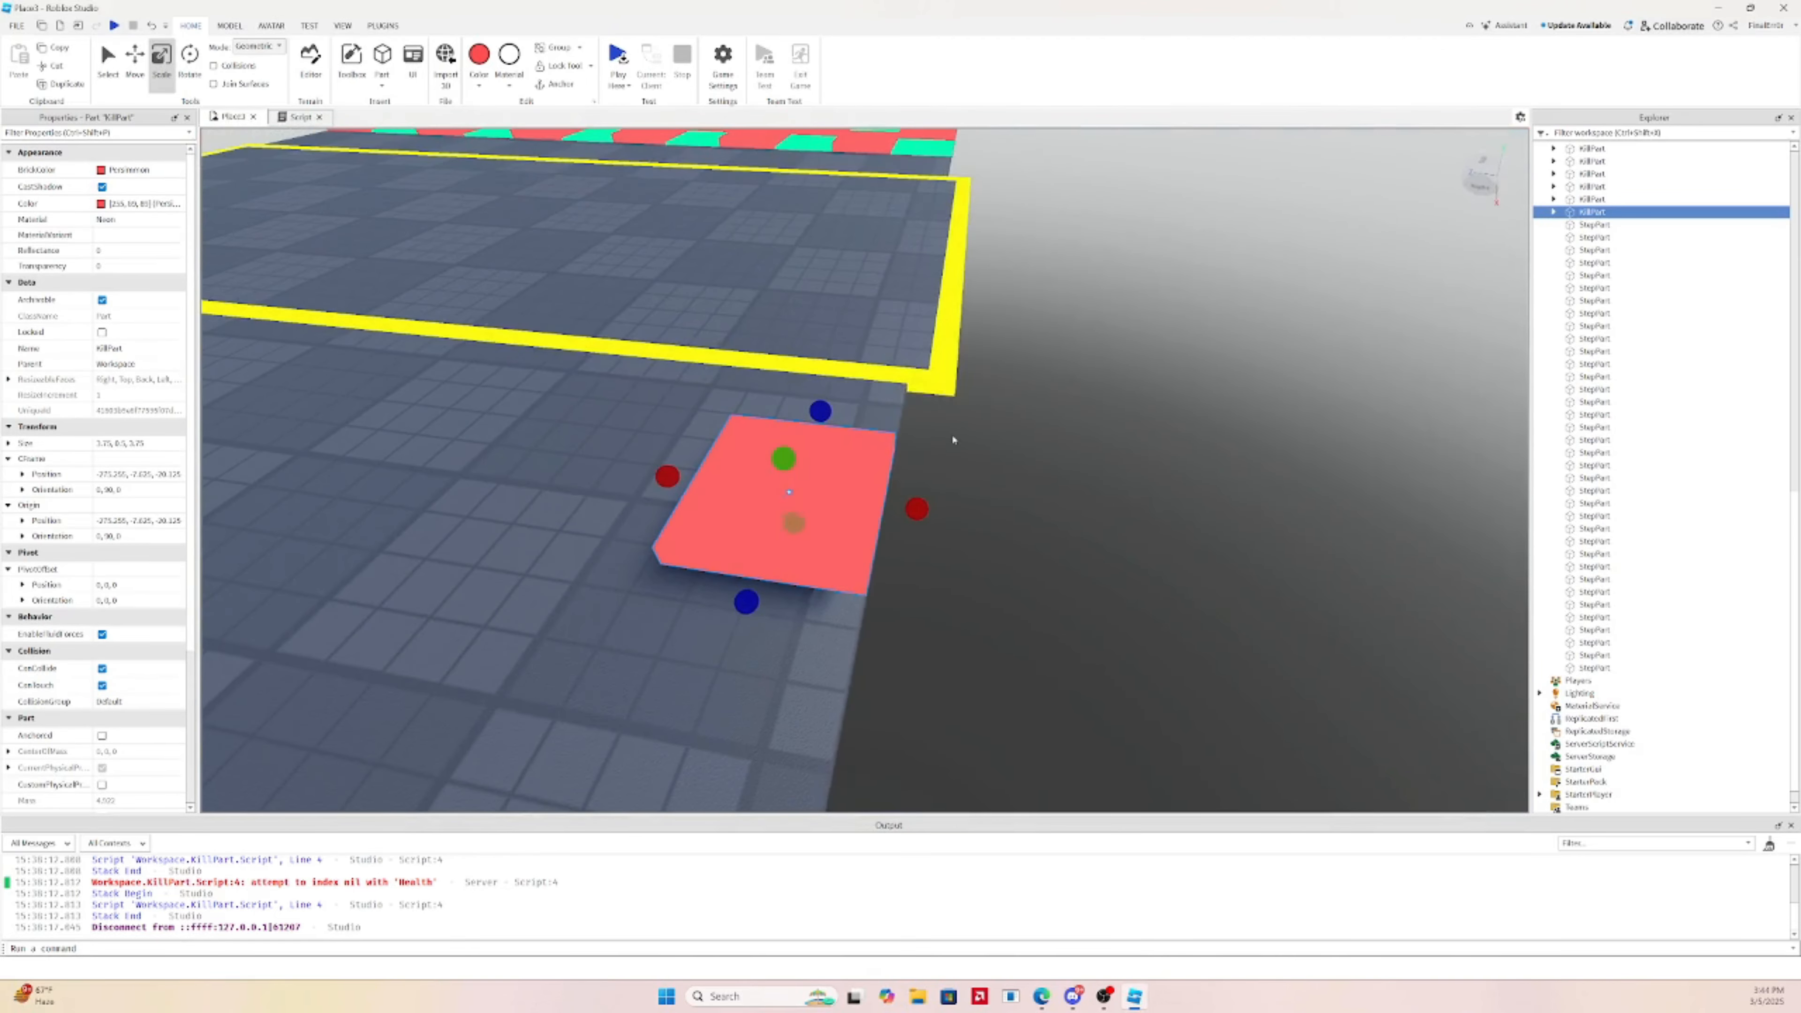
{"action": "left_click", "coordinate": [953, 284]}
{"action": "key", "text": "s"}
{"action": "right_click_drag", "start_coordinate": [954, 287], "coordinate": [775, 366]}
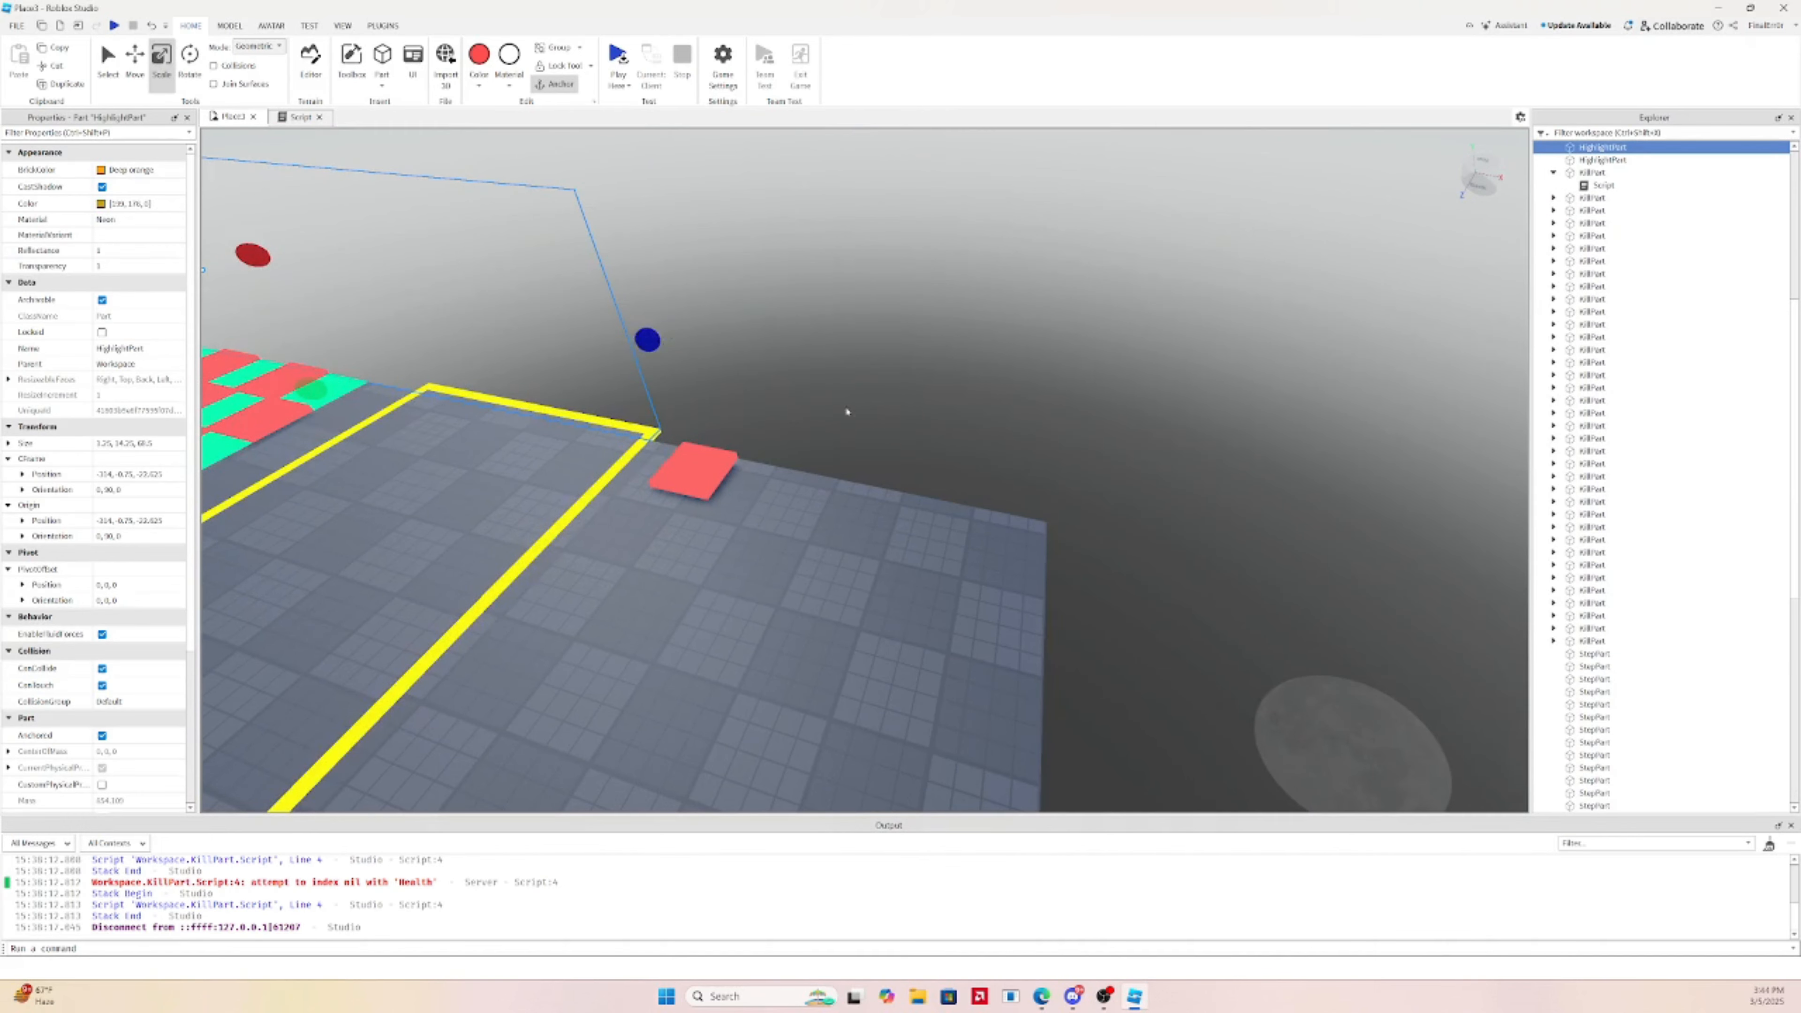
{"action": "key", "text": "w"}
{"action": "right_click_drag", "start_coordinate": [727, 450], "coordinate": [728, 450]}
{"action": "left_click", "coordinate": [1013, 506]}
{"action": "key", "text": "f"}
Widen the red tile into a long strip, then shorten and narrow it
{"action": "right_click_drag", "start_coordinate": [1013, 506], "coordinate": [1010, 509]}
{"action": "key", "text": "s"}
{"action": "right_click_drag", "start_coordinate": [949, 579], "coordinate": [947, 577]}
{"action": "key", "text": "a"}
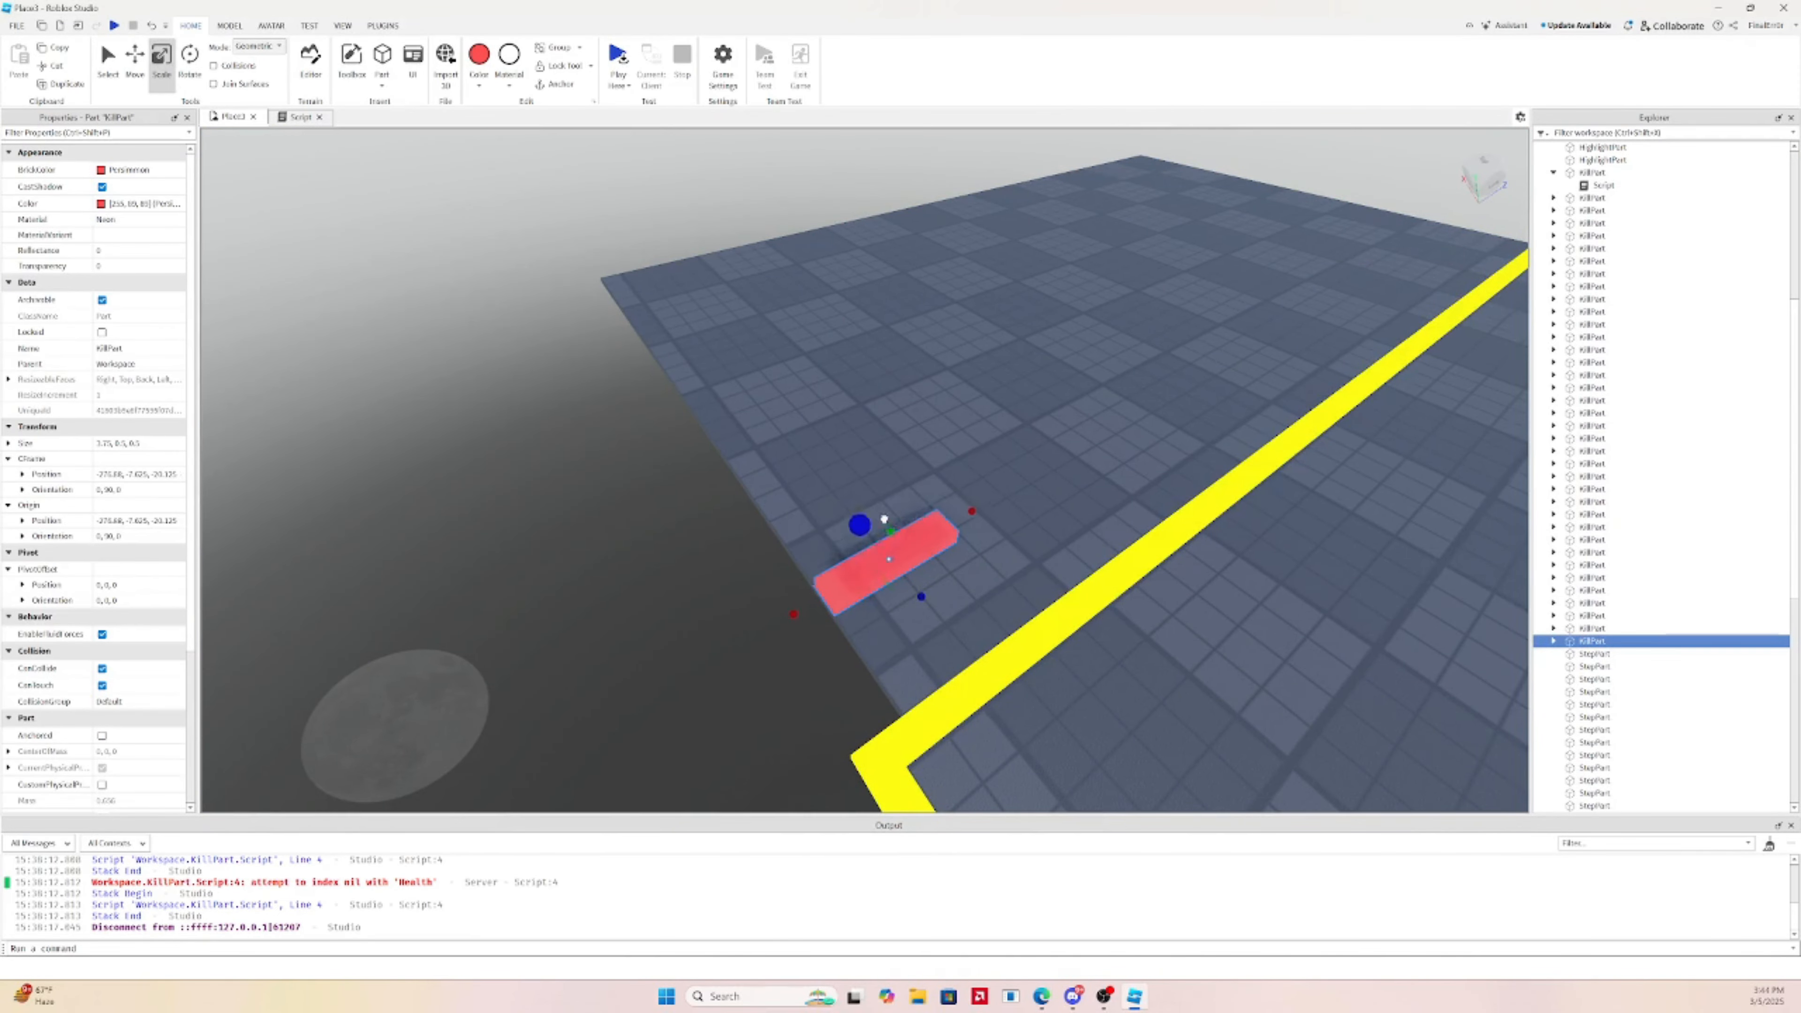
{"action": "right_click_drag", "start_coordinate": [824, 452], "coordinate": [809, 452]}
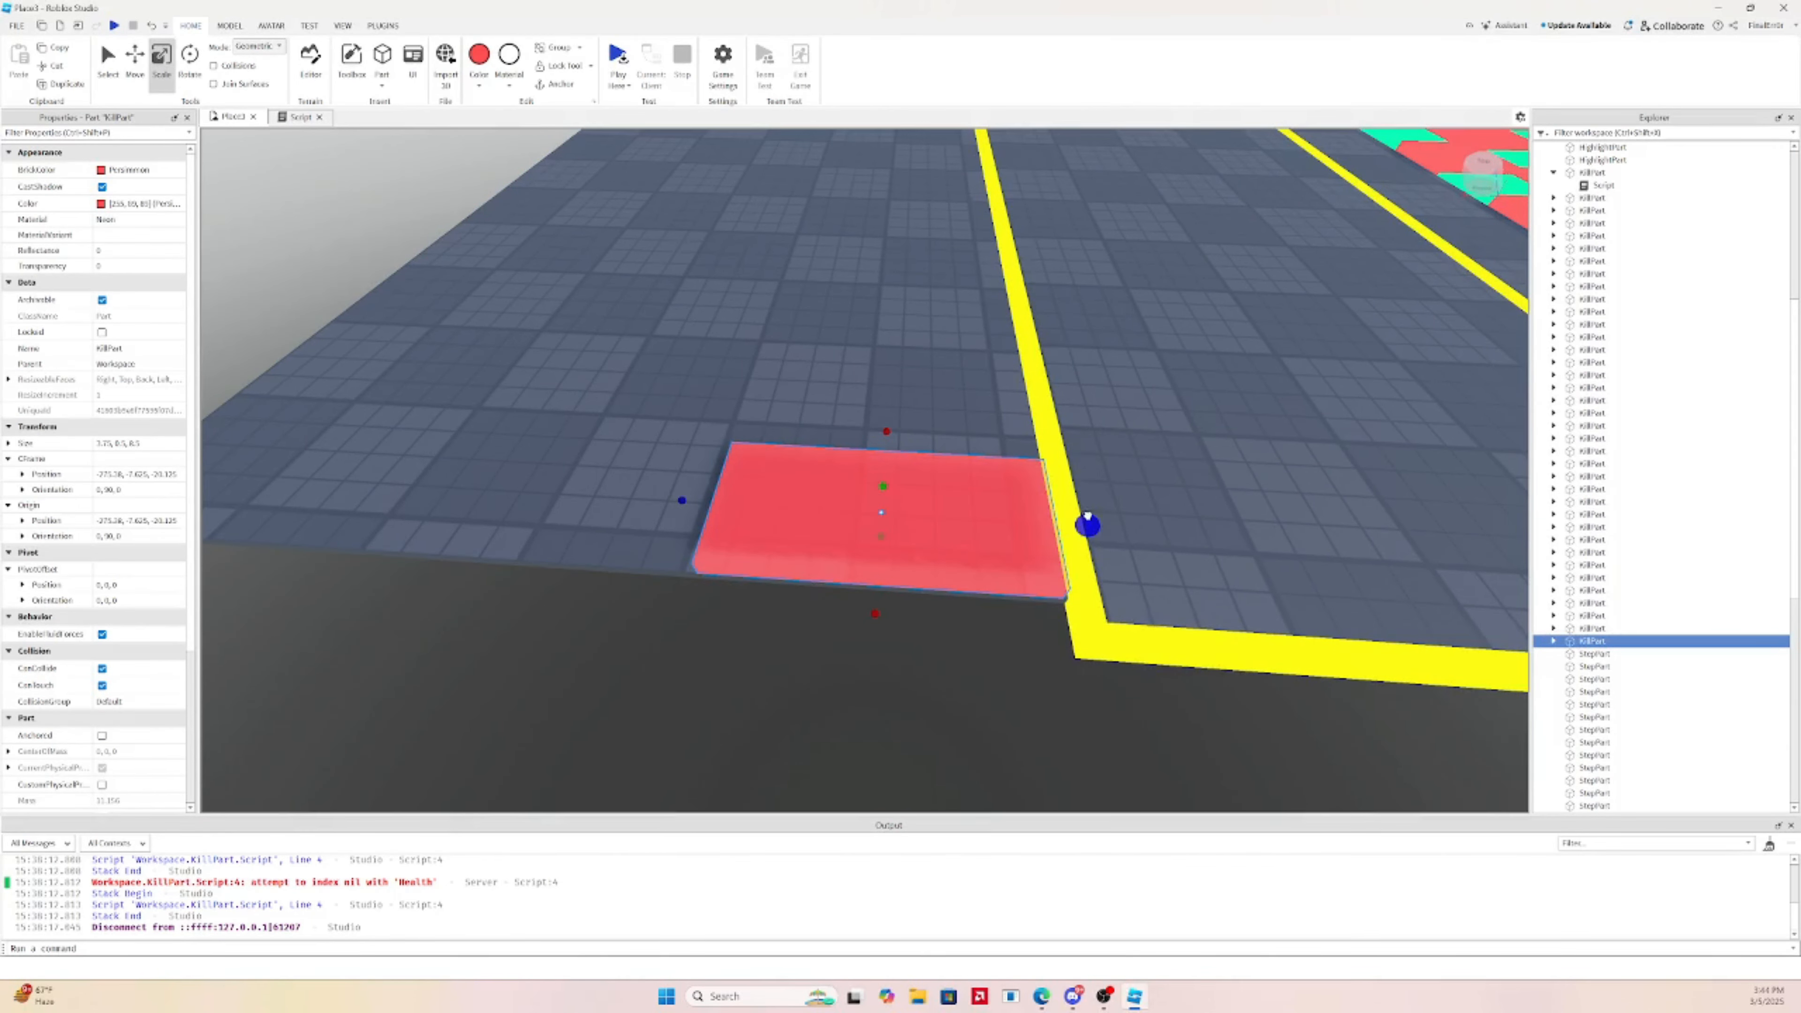
{"action": "right_click_drag", "start_coordinate": [1091, 512], "coordinate": [1076, 518]}
{"action": "key", "text": "s"}
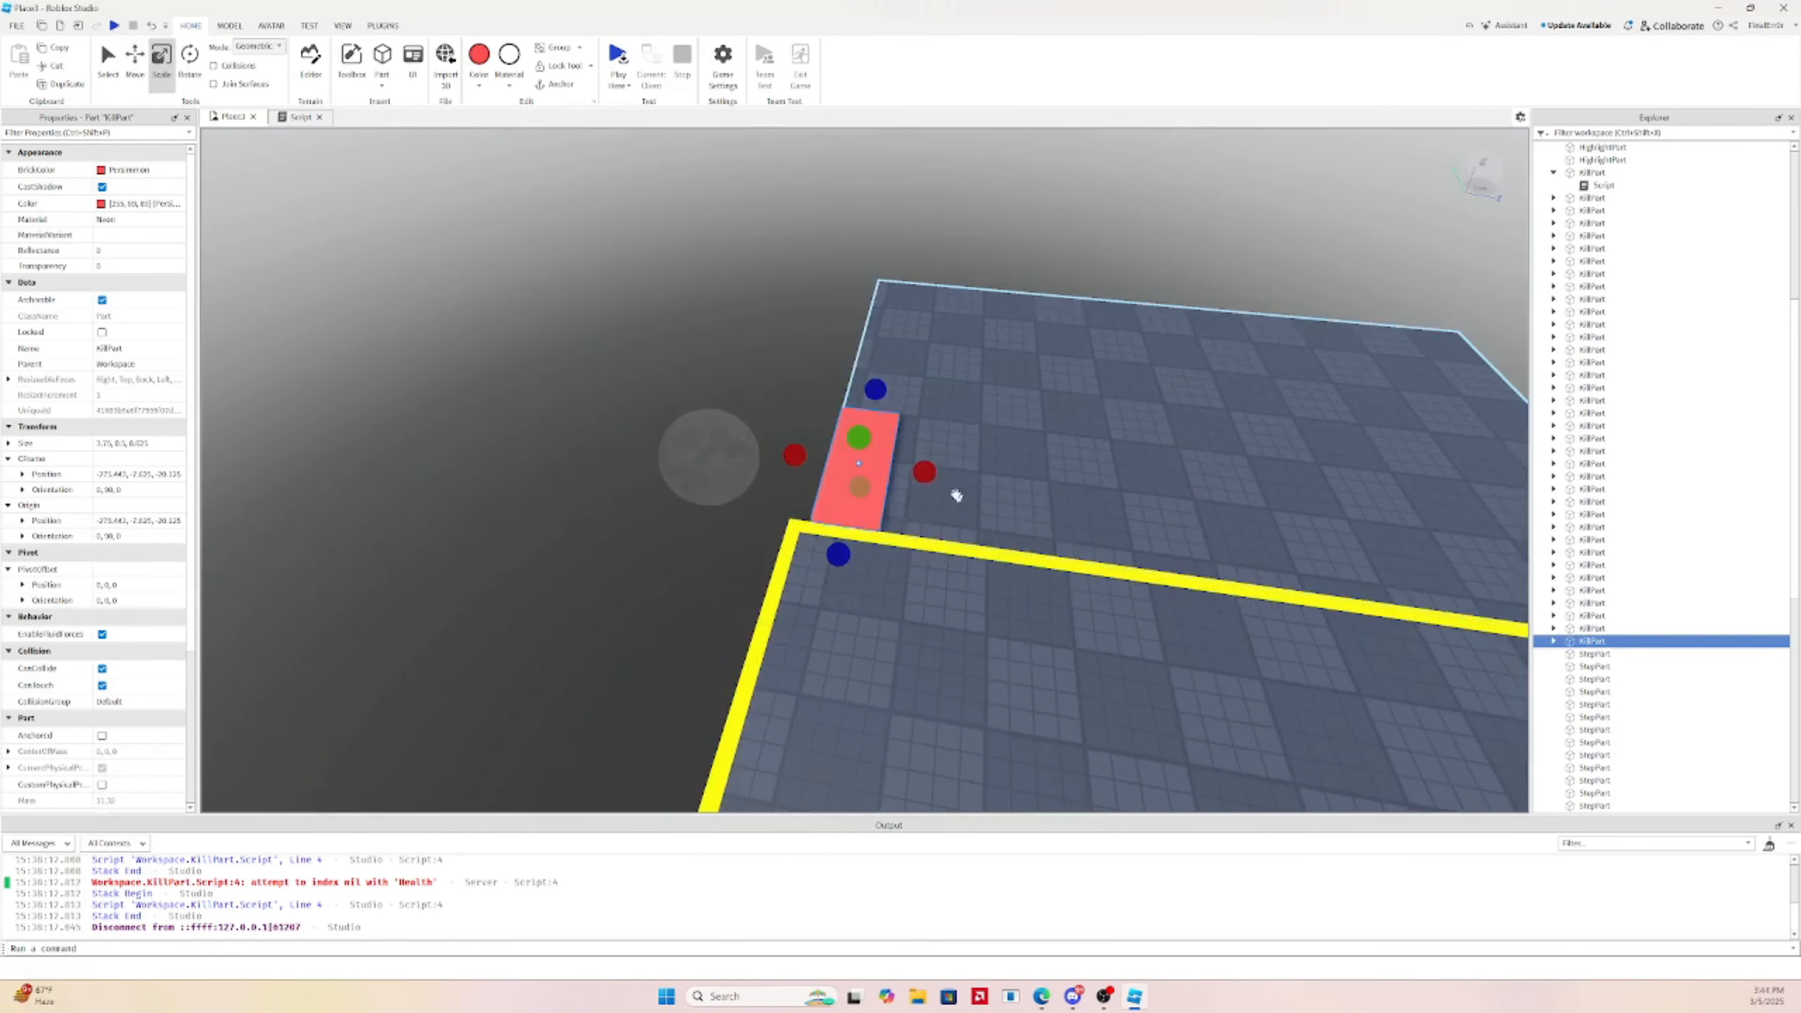
{"action": "key", "text": "d"}
{"action": "left_click_drag", "start_coordinate": [926, 472], "coordinate": [979, 471]}
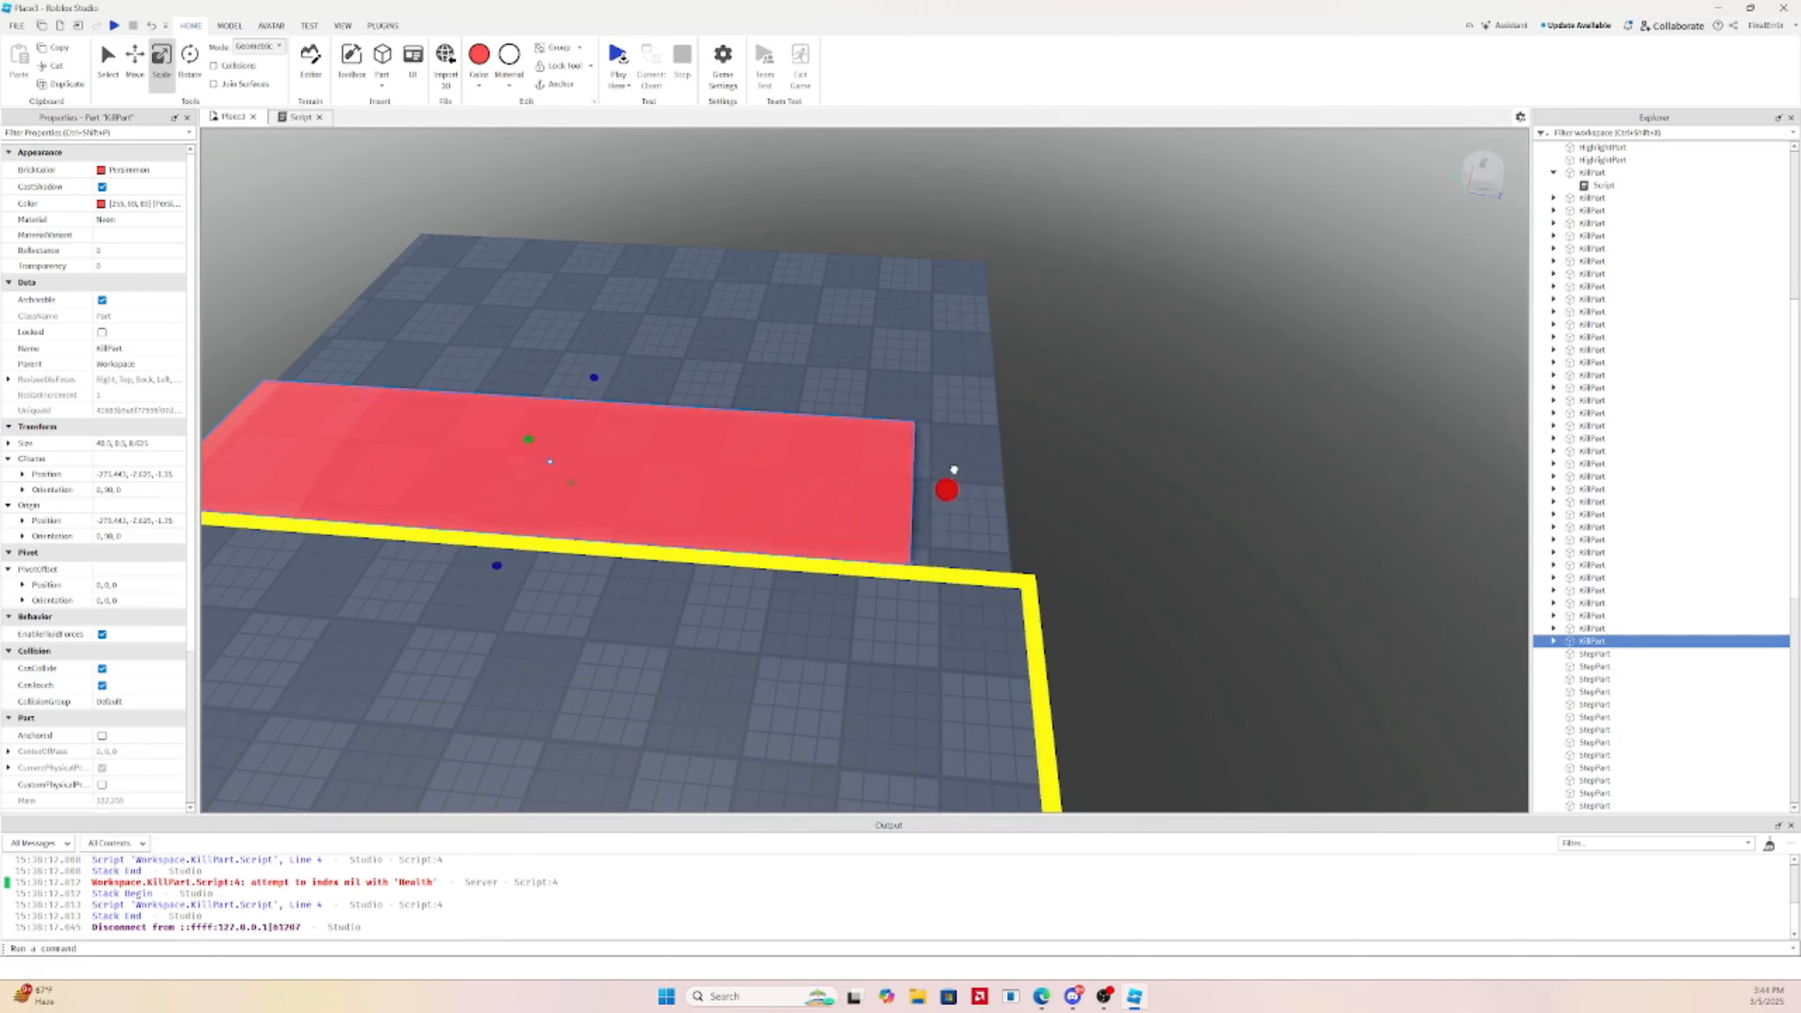
{"action": "left_click_drag", "start_coordinate": [868, 430], "coordinate": [824, 411]}
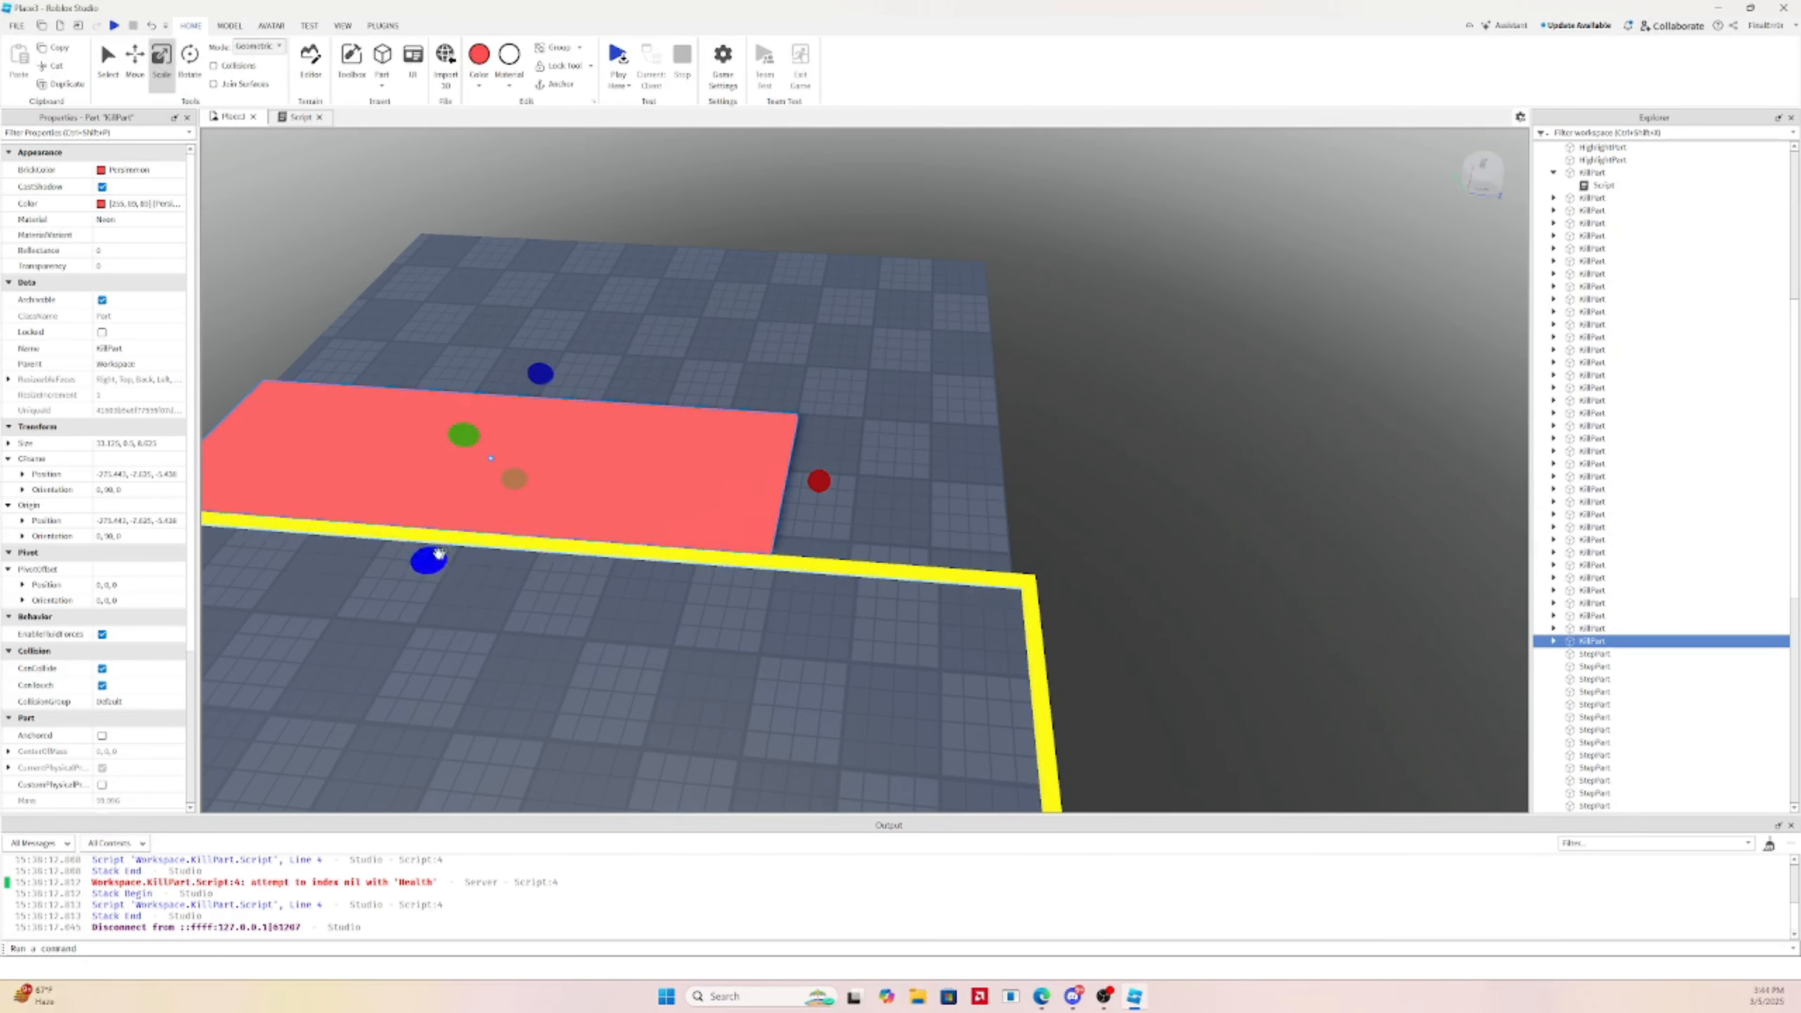
{"action": "mouse_move", "coordinate": [429, 560]}
{"action": "left_mouse_down"}
{"action": "mouse_move", "coordinate": [478, 476]}
{"action": "mouse_move", "coordinate": [461, 559]}
{"action": "left_mouse_up"}
Lengthen the KillPart to 44 studs, then shrink it to a short square block
{"action": "left_click", "coordinate": [134, 60]}
{"action": "left_click", "coordinate": [162, 60]}
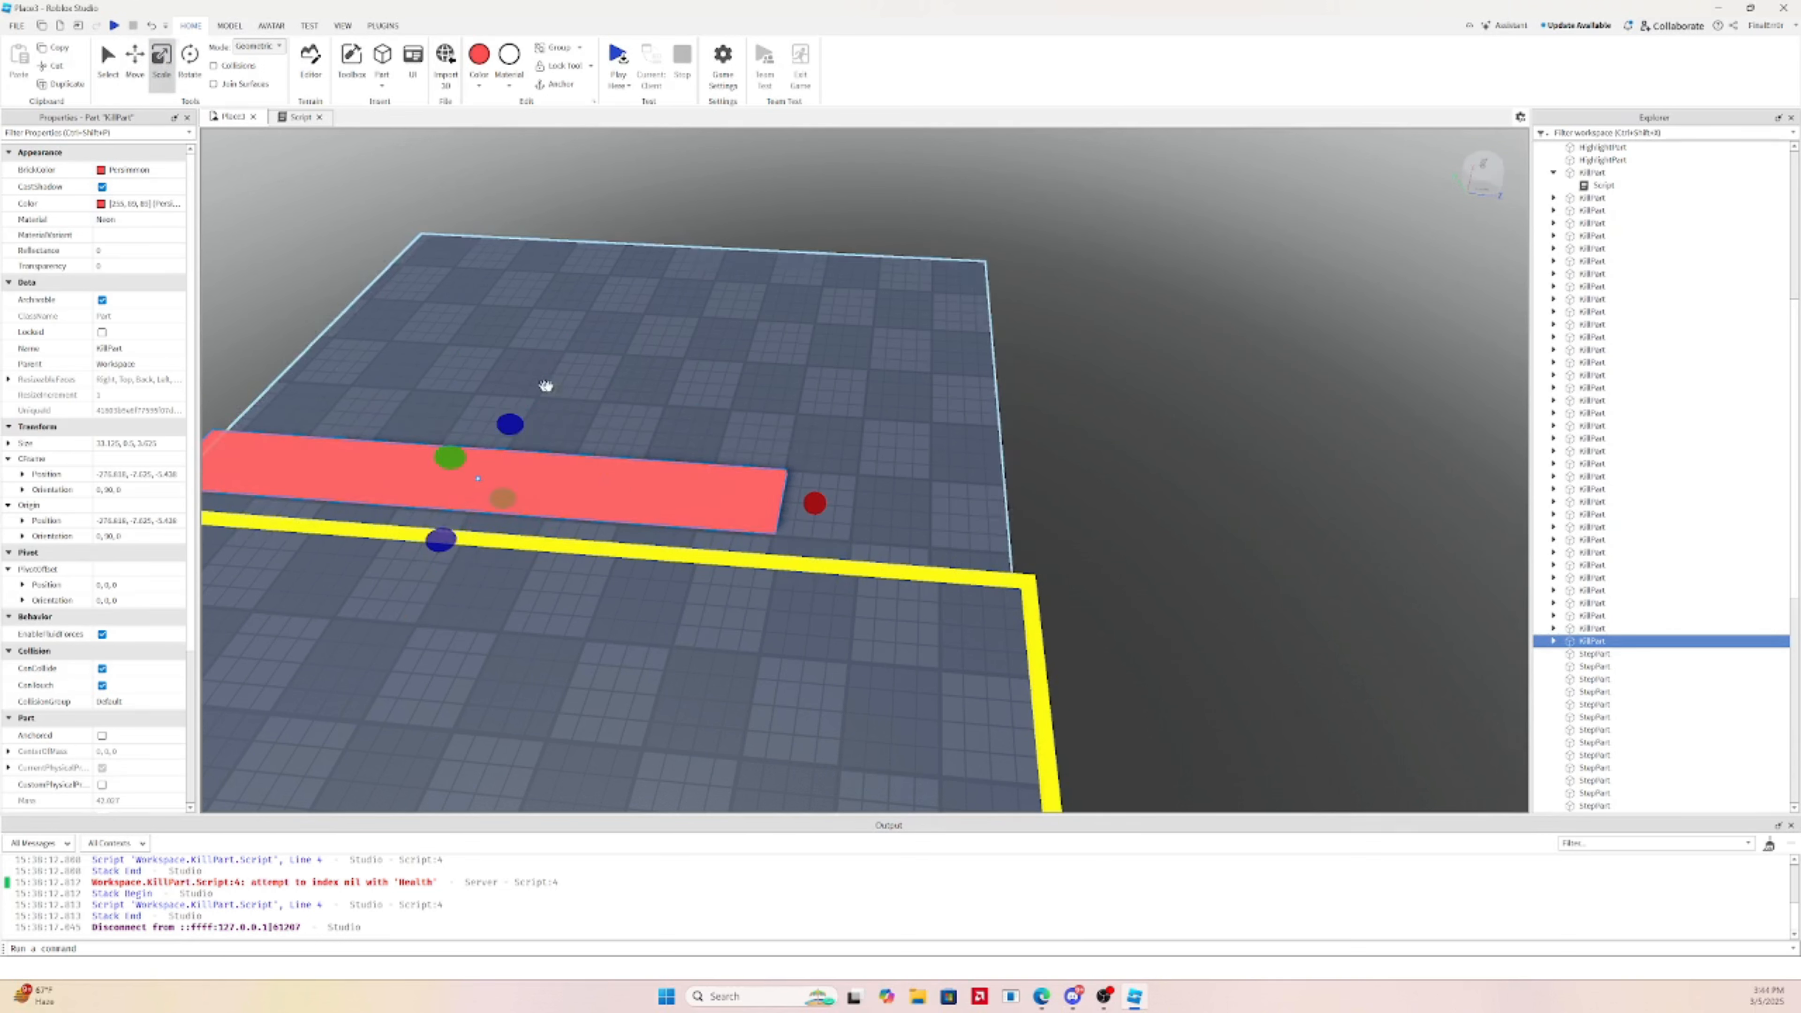
{"action": "left_click_drag", "start_coordinate": [815, 503], "coordinate": [1042, 493]}
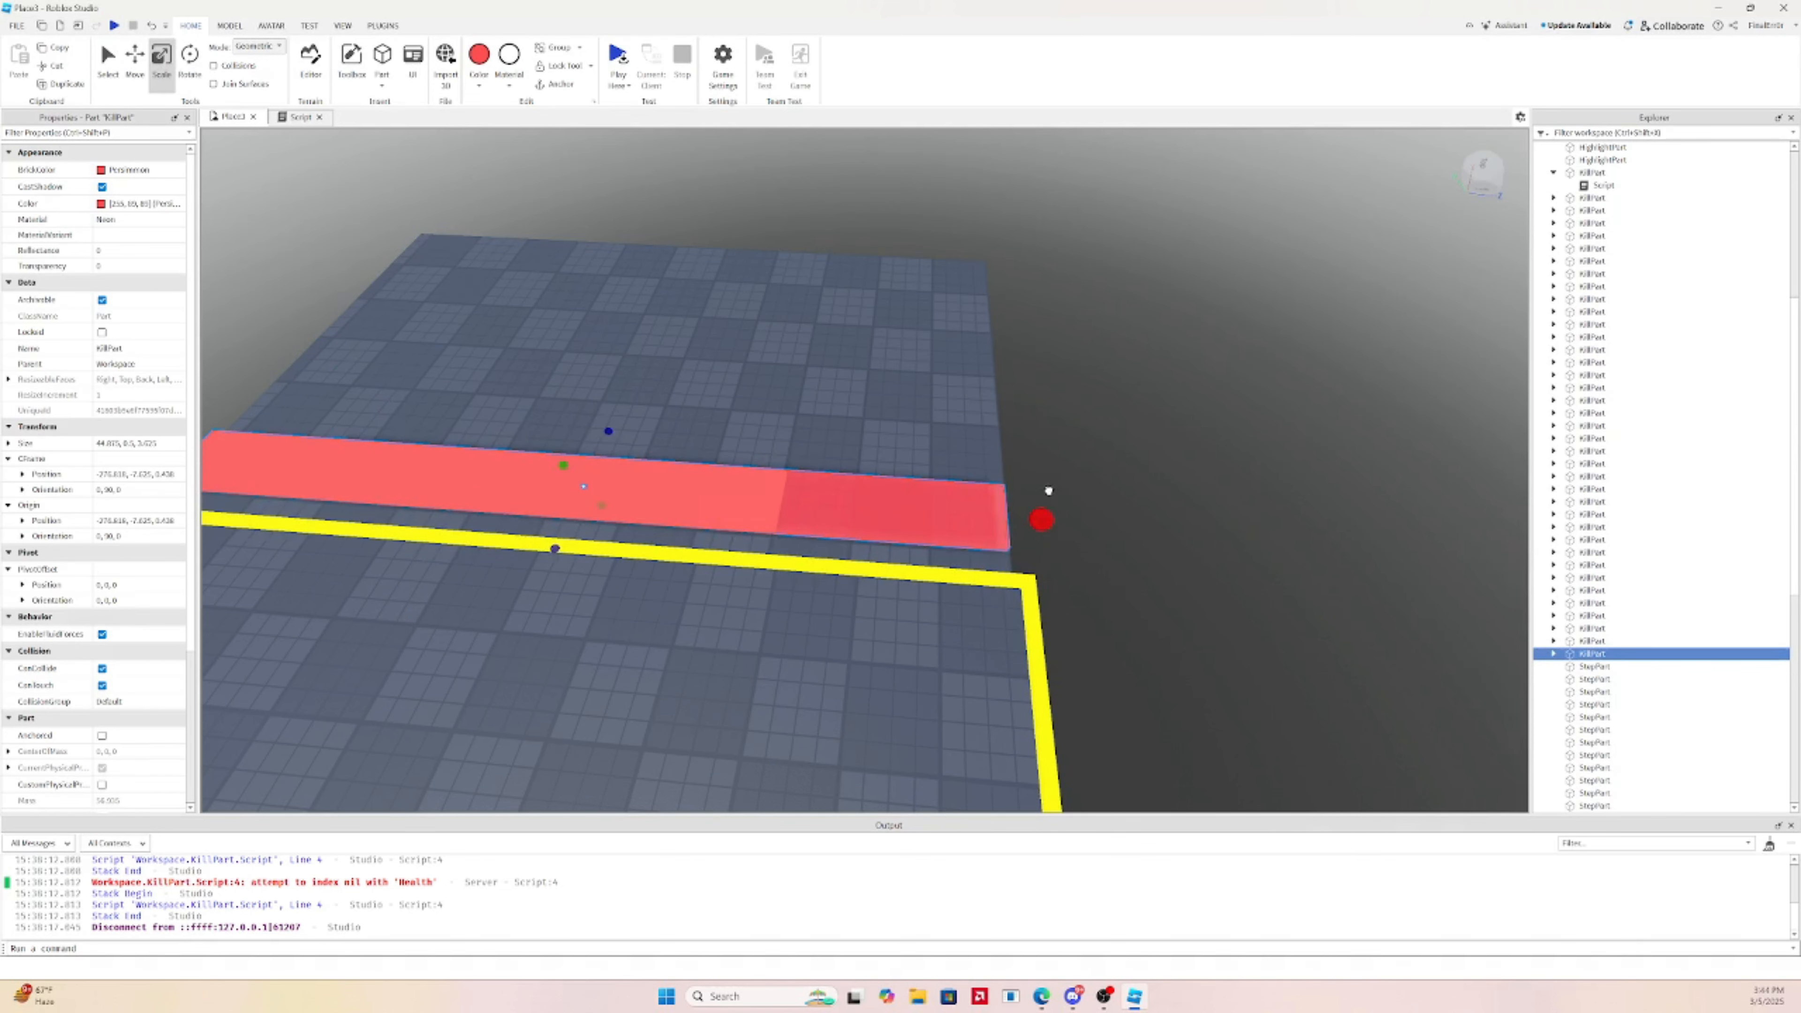
{"action": "scroll", "coordinate": [1048, 490], "scroll_direction": "down", "scroll_amount": 5}
{"action": "left_click_drag", "start_coordinate": [425, 459], "coordinate": [833, 505]}
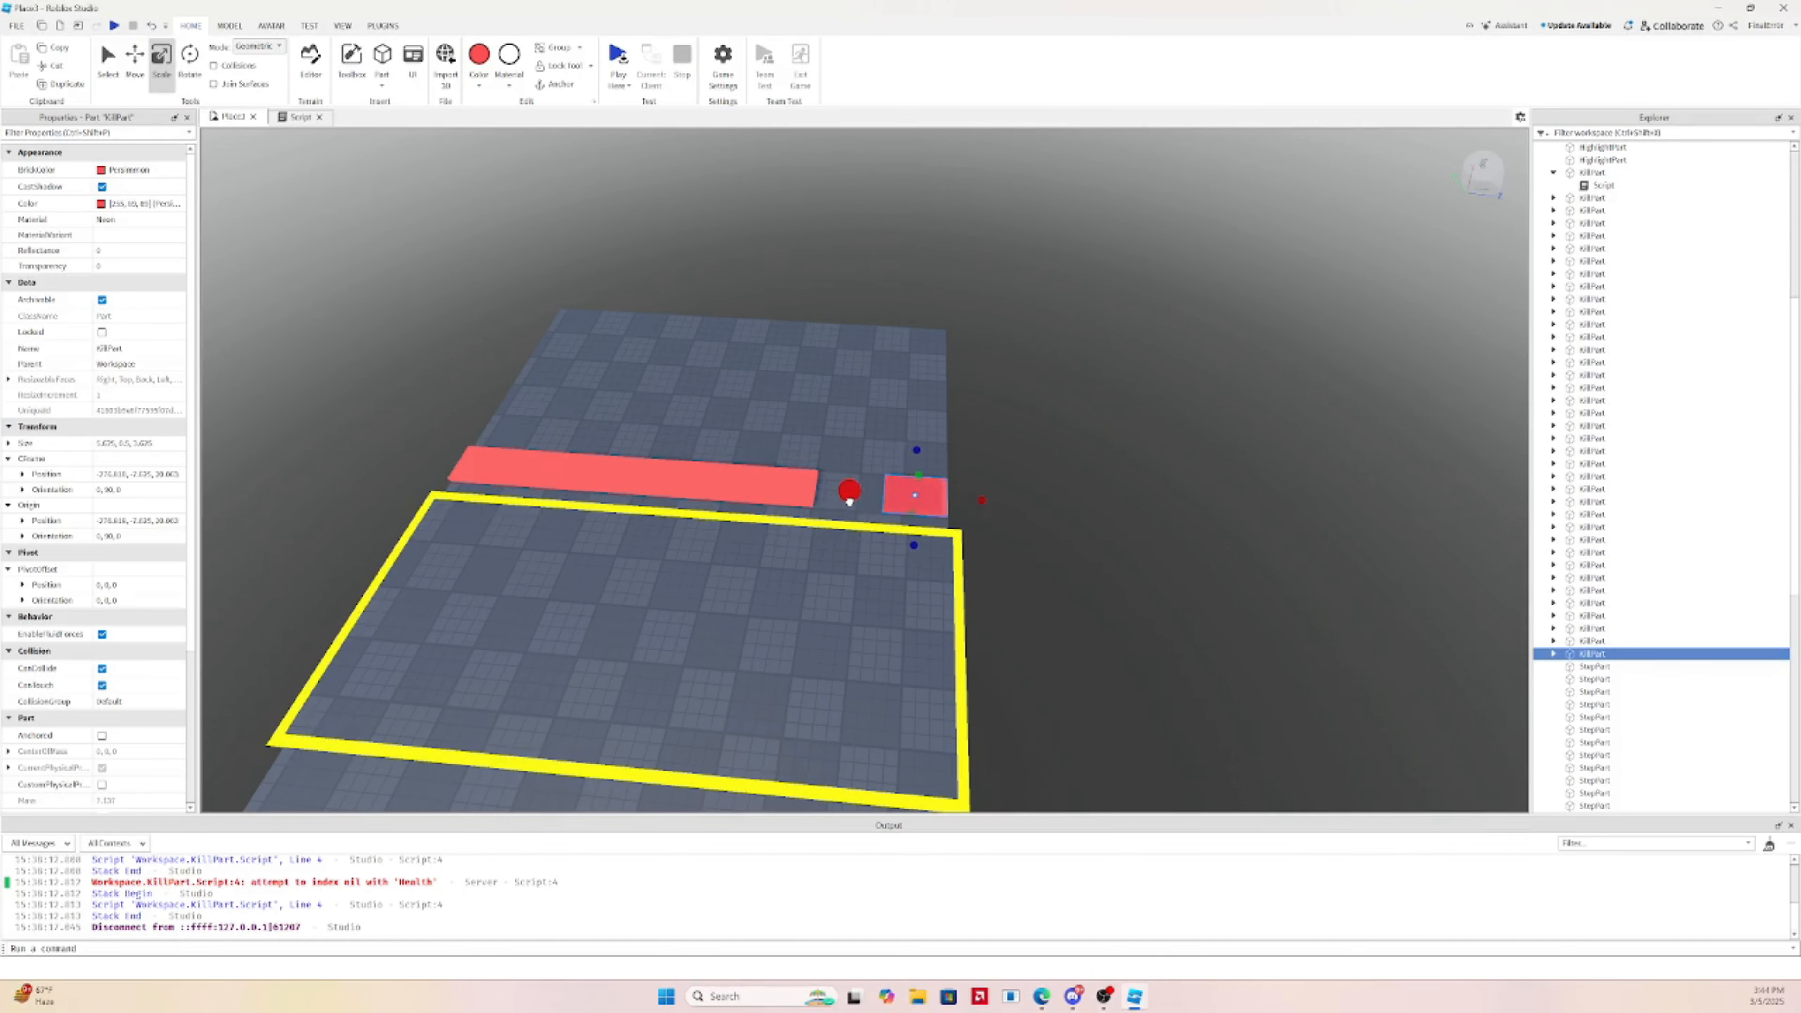
Duplicate the small kill block, slide it left, and stretch it into a ~41-stud strip
{"action": "scroll", "coordinate": [846, 503], "scroll_direction": "up", "scroll_amount": 3}
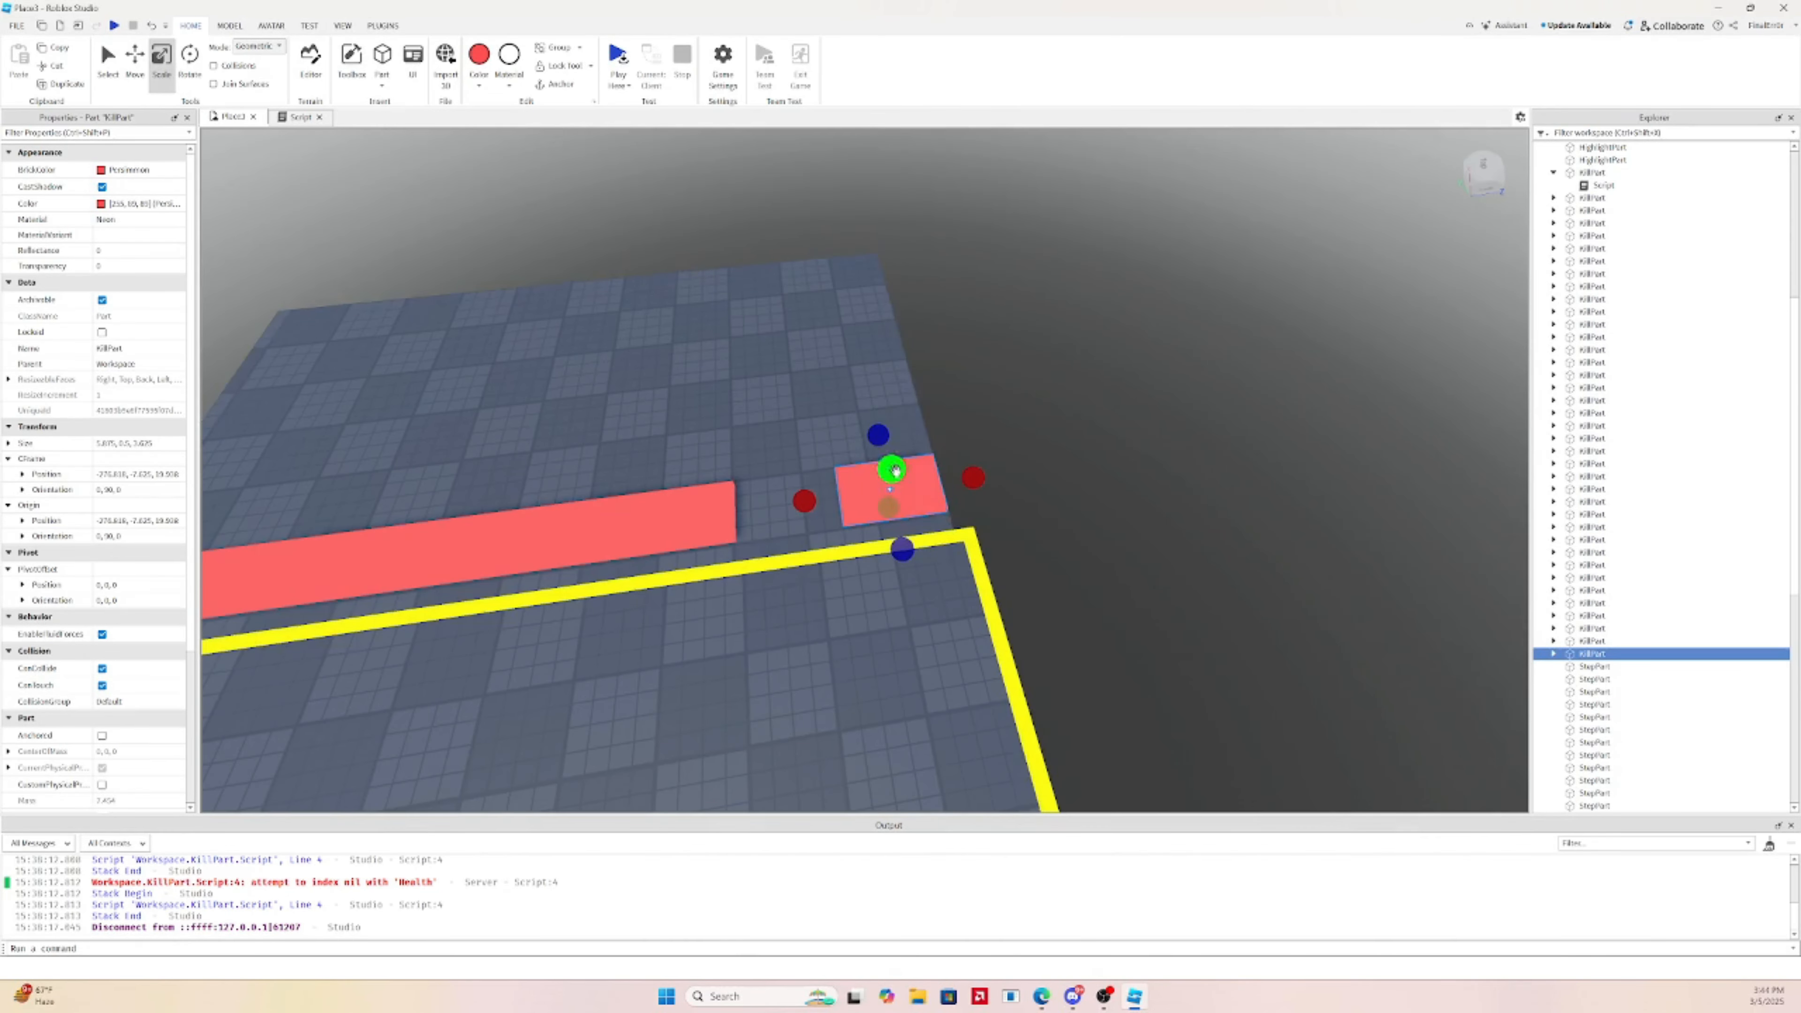
{"action": "key", "text": "ctrl+d"}
{"action": "left_click", "coordinate": [142, 73]}
{"action": "right_click_drag", "start_coordinate": [840, 292], "coordinate": [864, 297]}
{"action": "left_click_drag", "start_coordinate": [1027, 460], "coordinate": [860, 435]}
{"action": "key", "text": "ctrl+3"}
{"action": "right_click_drag", "start_coordinate": [824, 379], "coordinate": [890, 445]}
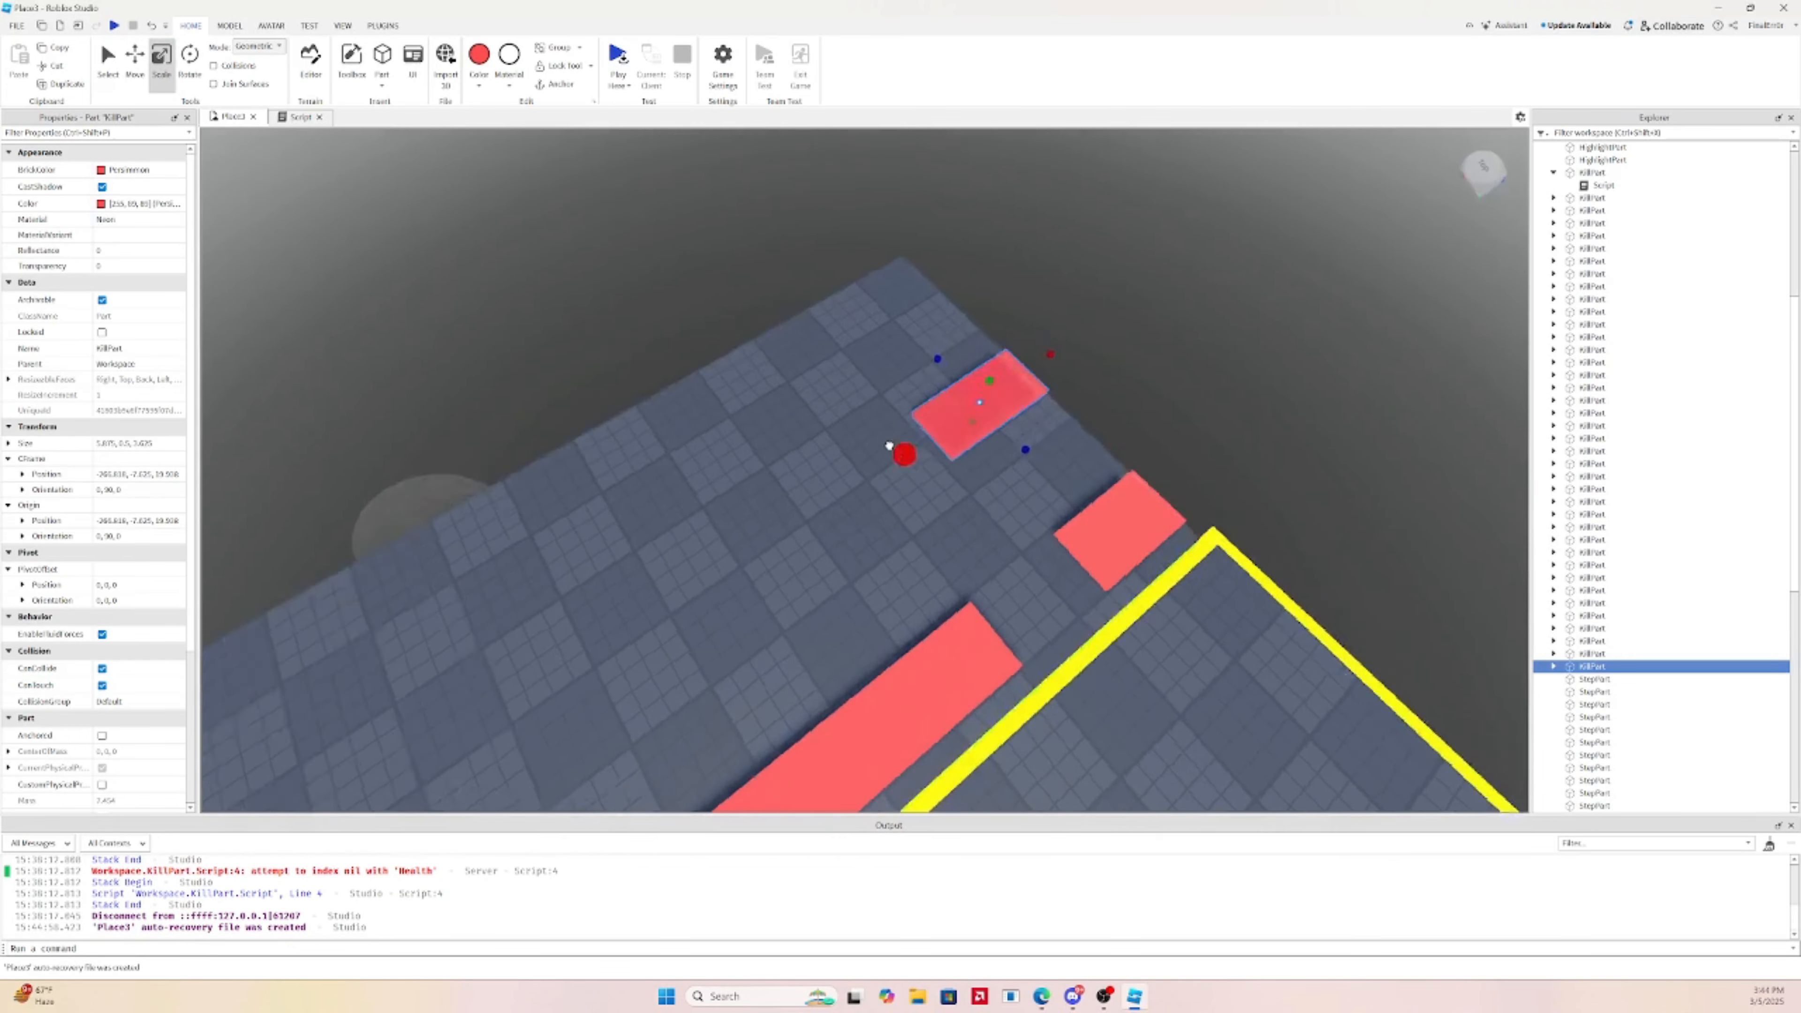
{"action": "left_click_drag", "start_coordinate": [890, 445], "coordinate": [892, 443]}
{"action": "right_click_drag", "start_coordinate": [889, 446], "coordinate": [892, 443]}
{"action": "key", "text": "a"}
{"action": "left_click_drag", "start_coordinate": [893, 443], "coordinate": [968, 391]}
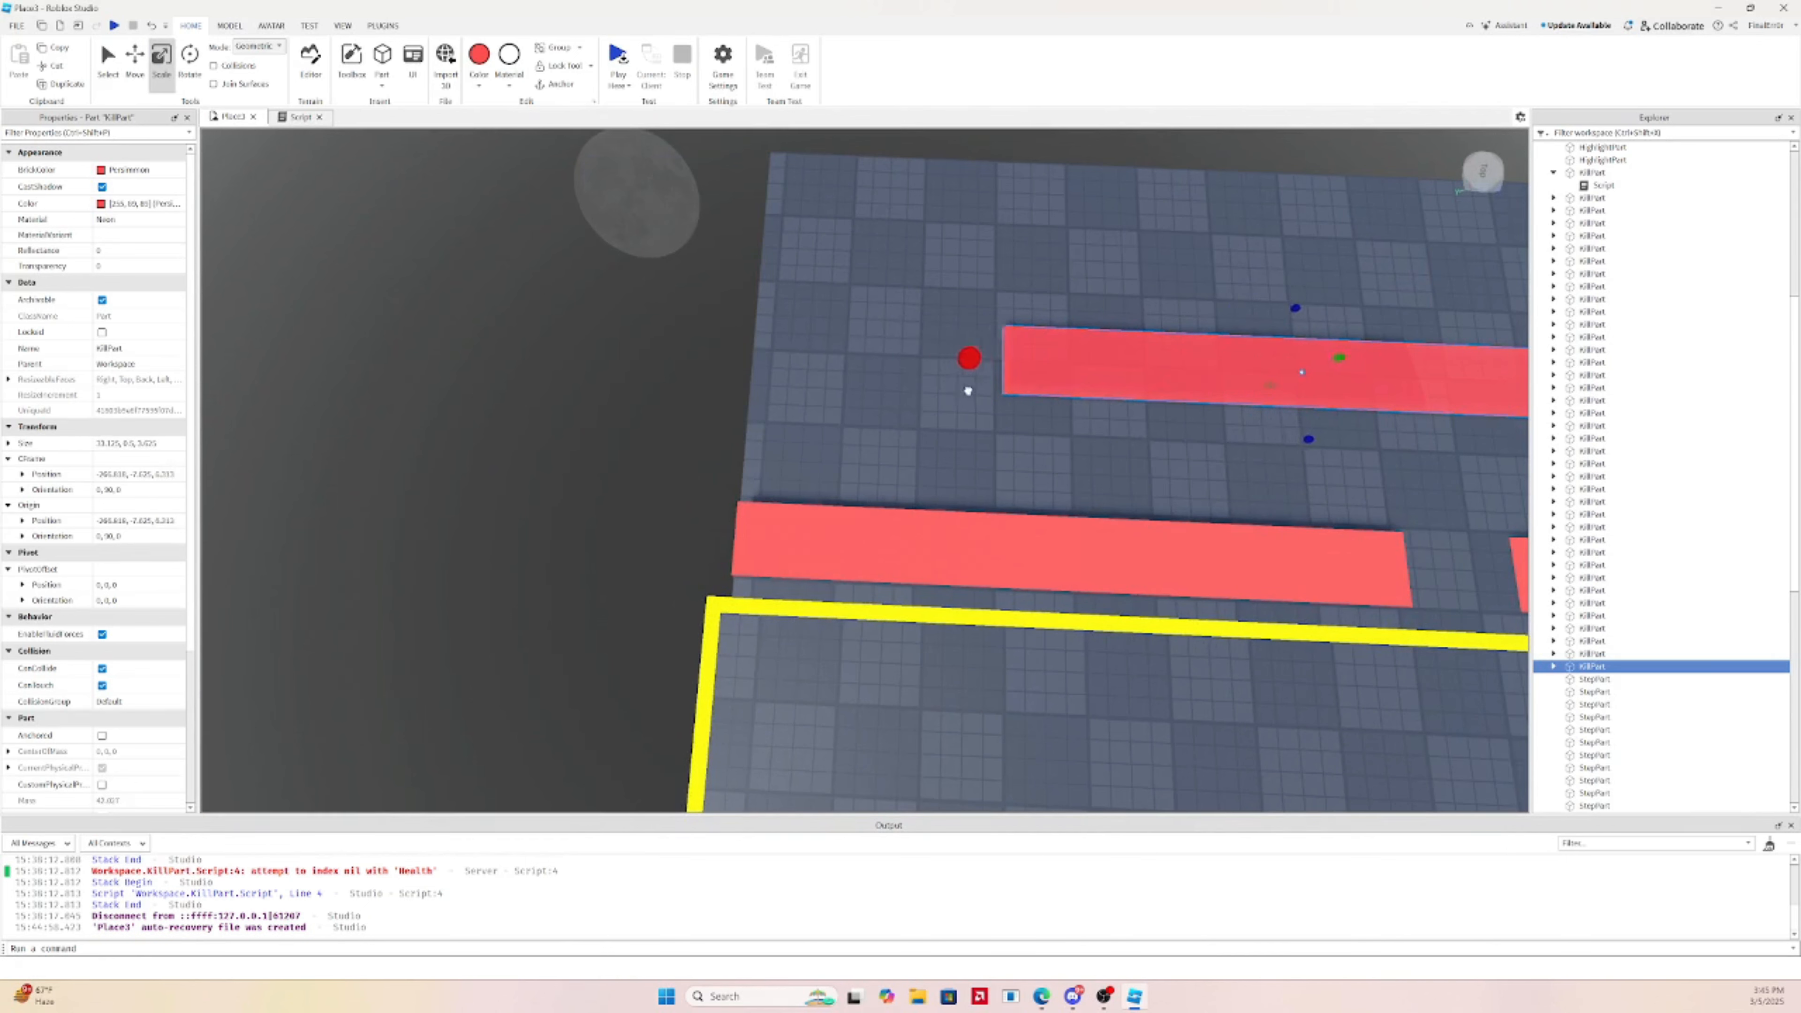
Duplicate the lower long kill strip and place the copy at the floor's edge
{"action": "left_click", "coordinate": [989, 560]}
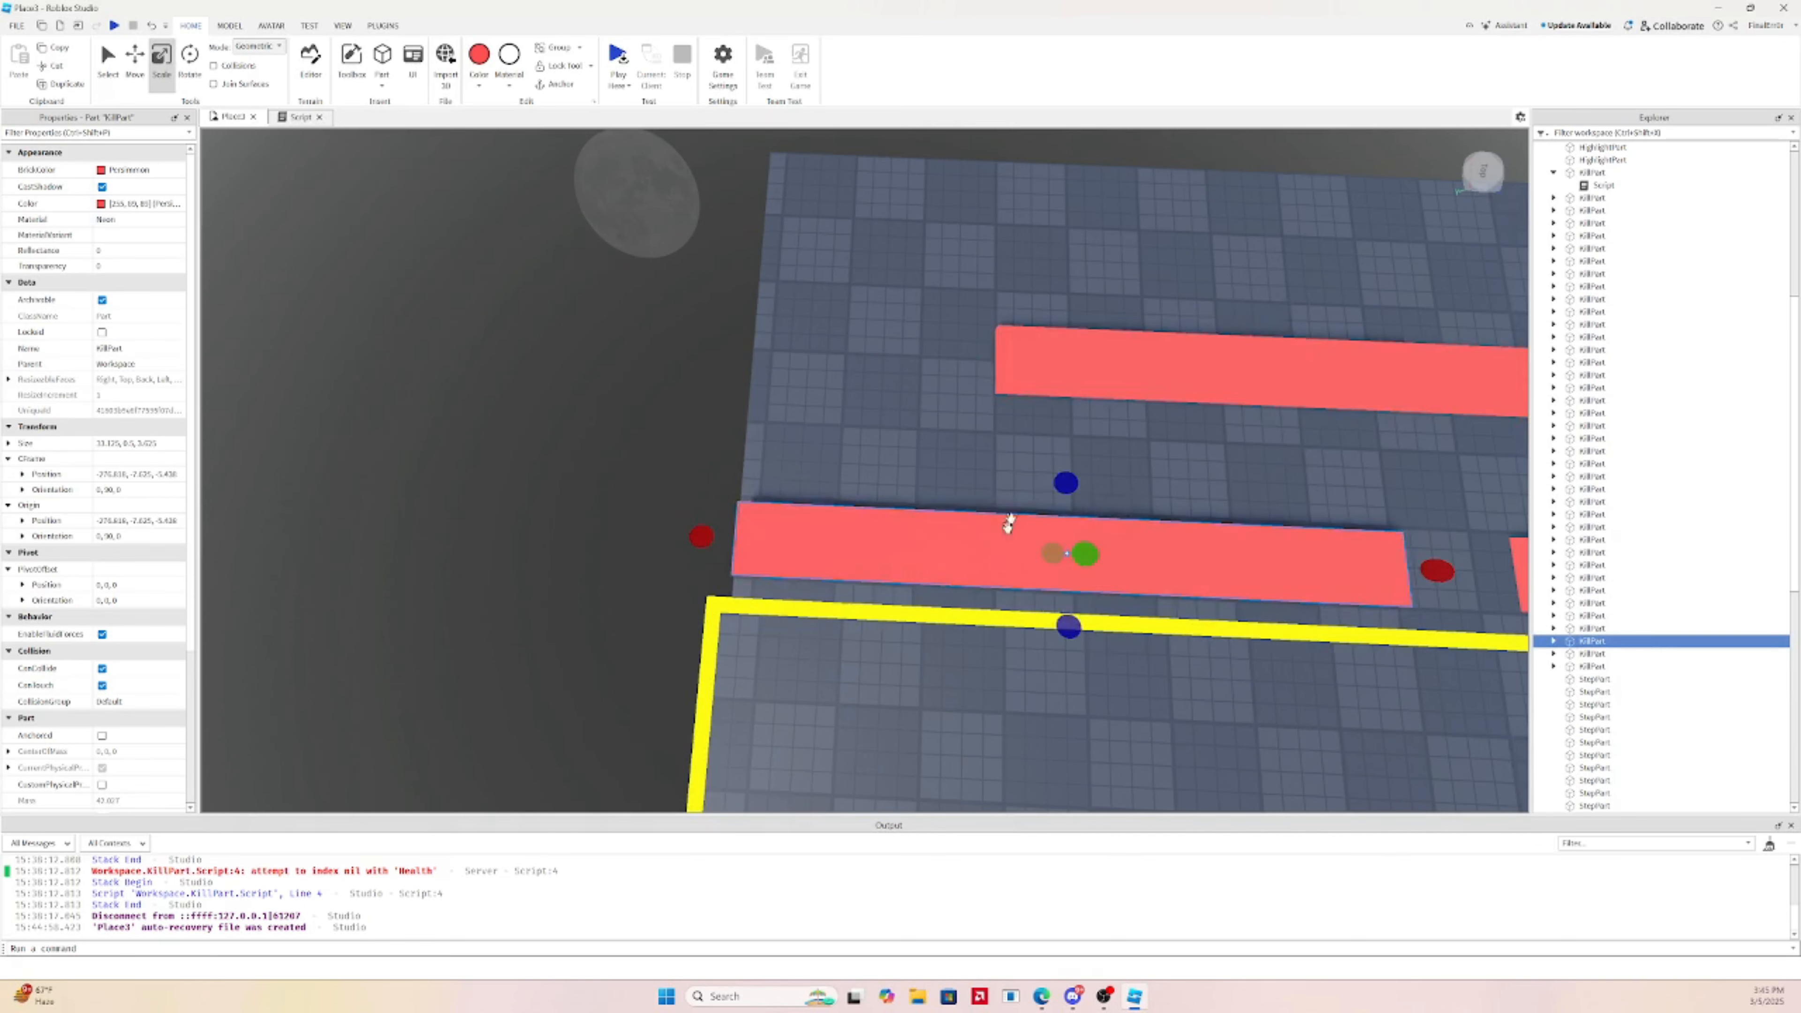
{"action": "right_click_drag", "start_coordinate": [1009, 523], "coordinate": [1016, 515]}
{"action": "left_click", "coordinate": [128, 78]}
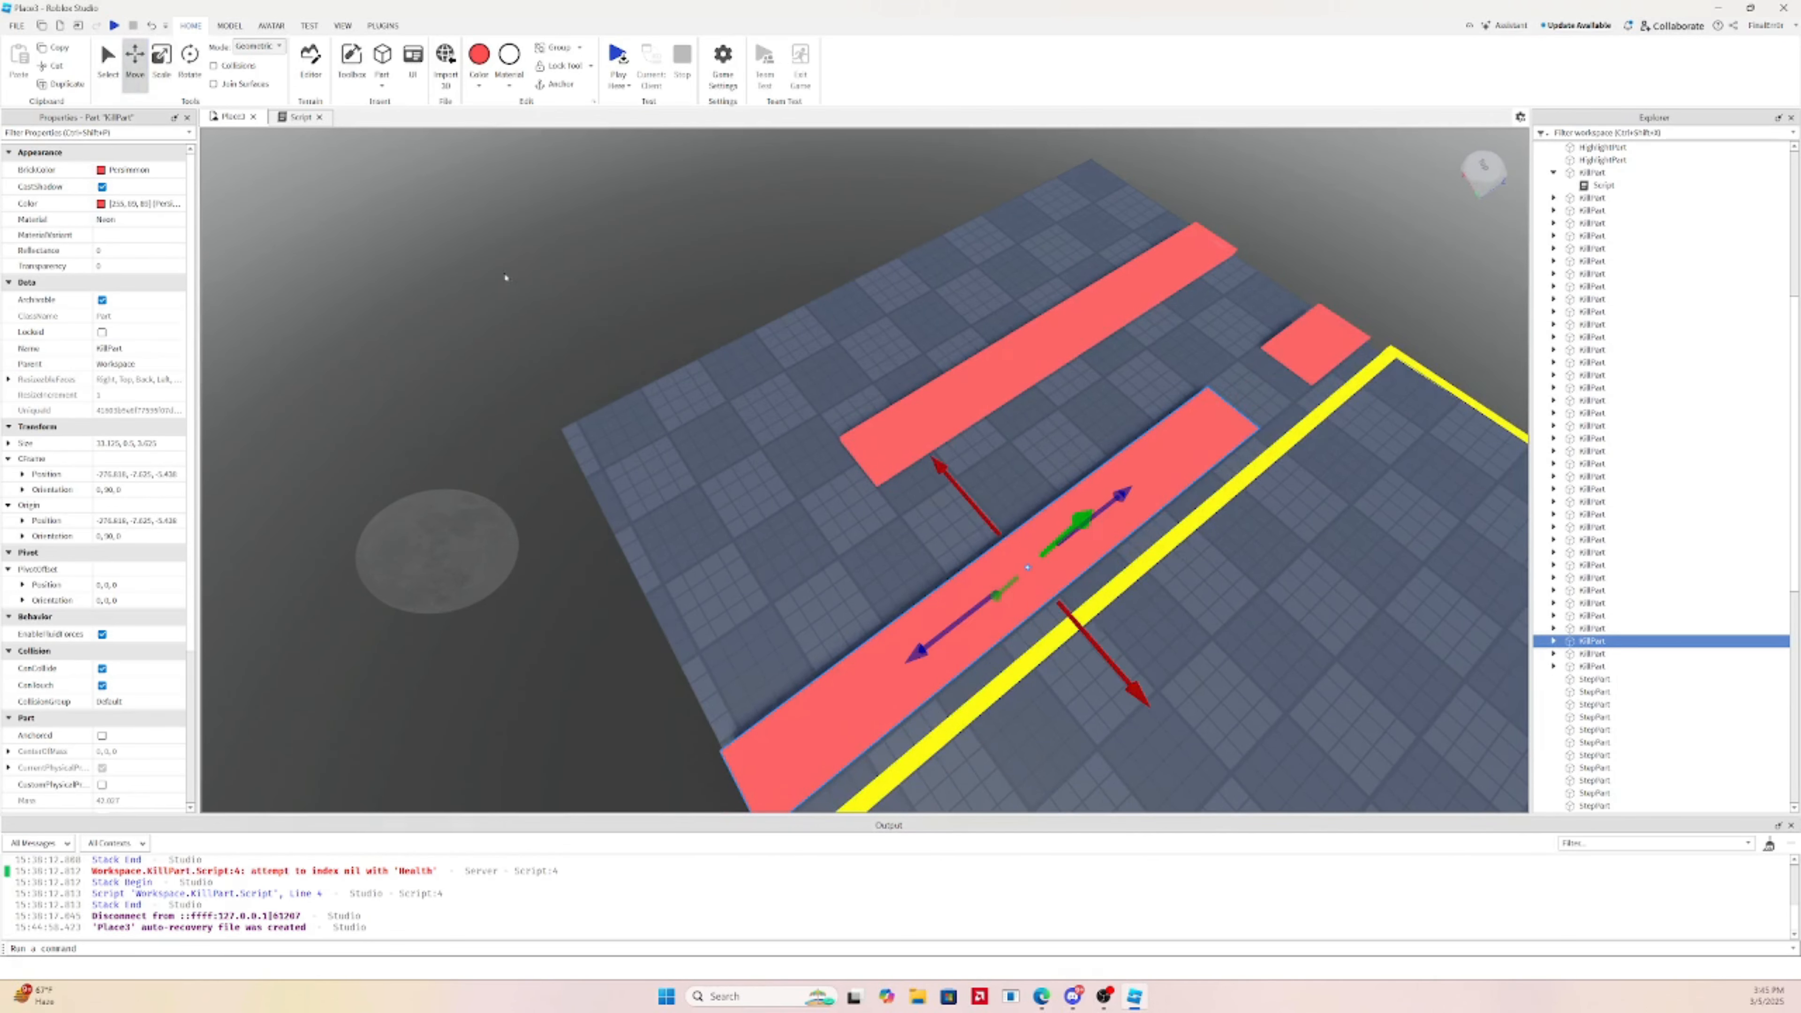
{"action": "key", "text": "ctrl+d"}
{"action": "left_click_drag", "start_coordinate": [1143, 699], "coordinate": [904, 376]}
{"action": "right_click_drag", "start_coordinate": [905, 376], "coordinate": [924, 345]}
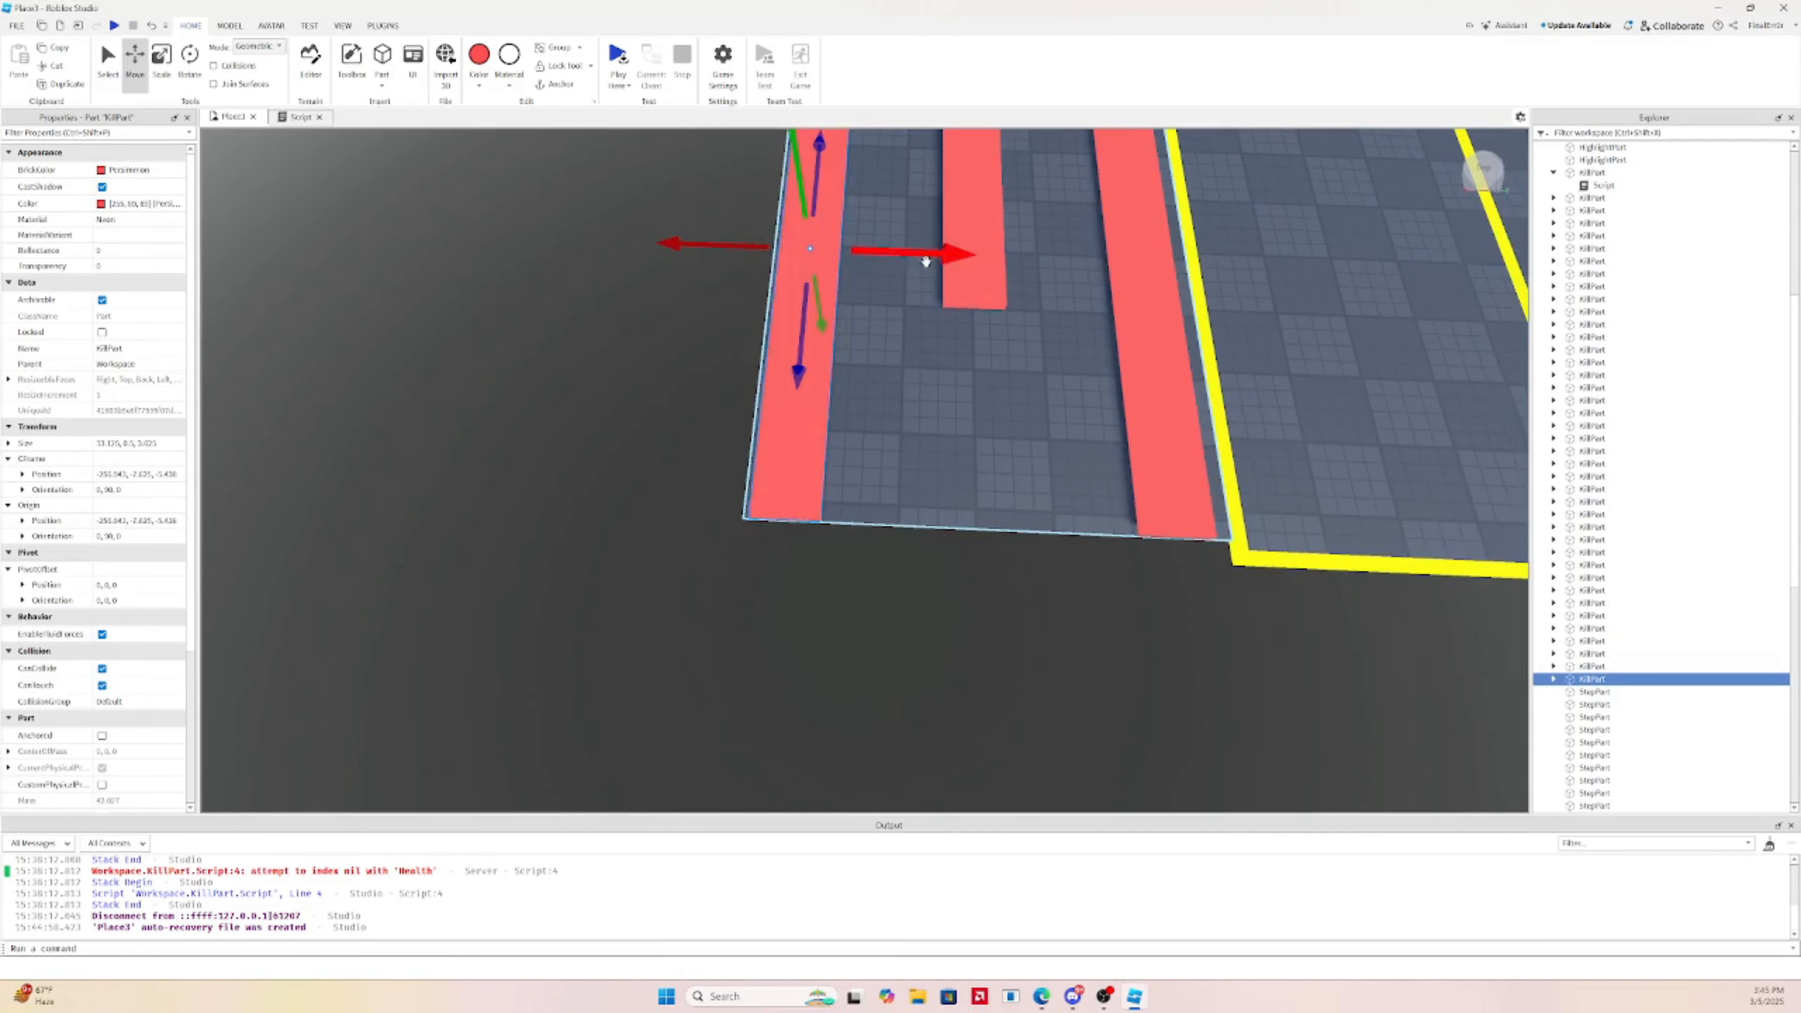
{"action": "left_click_drag", "start_coordinate": [925, 261], "coordinate": [943, 256]}
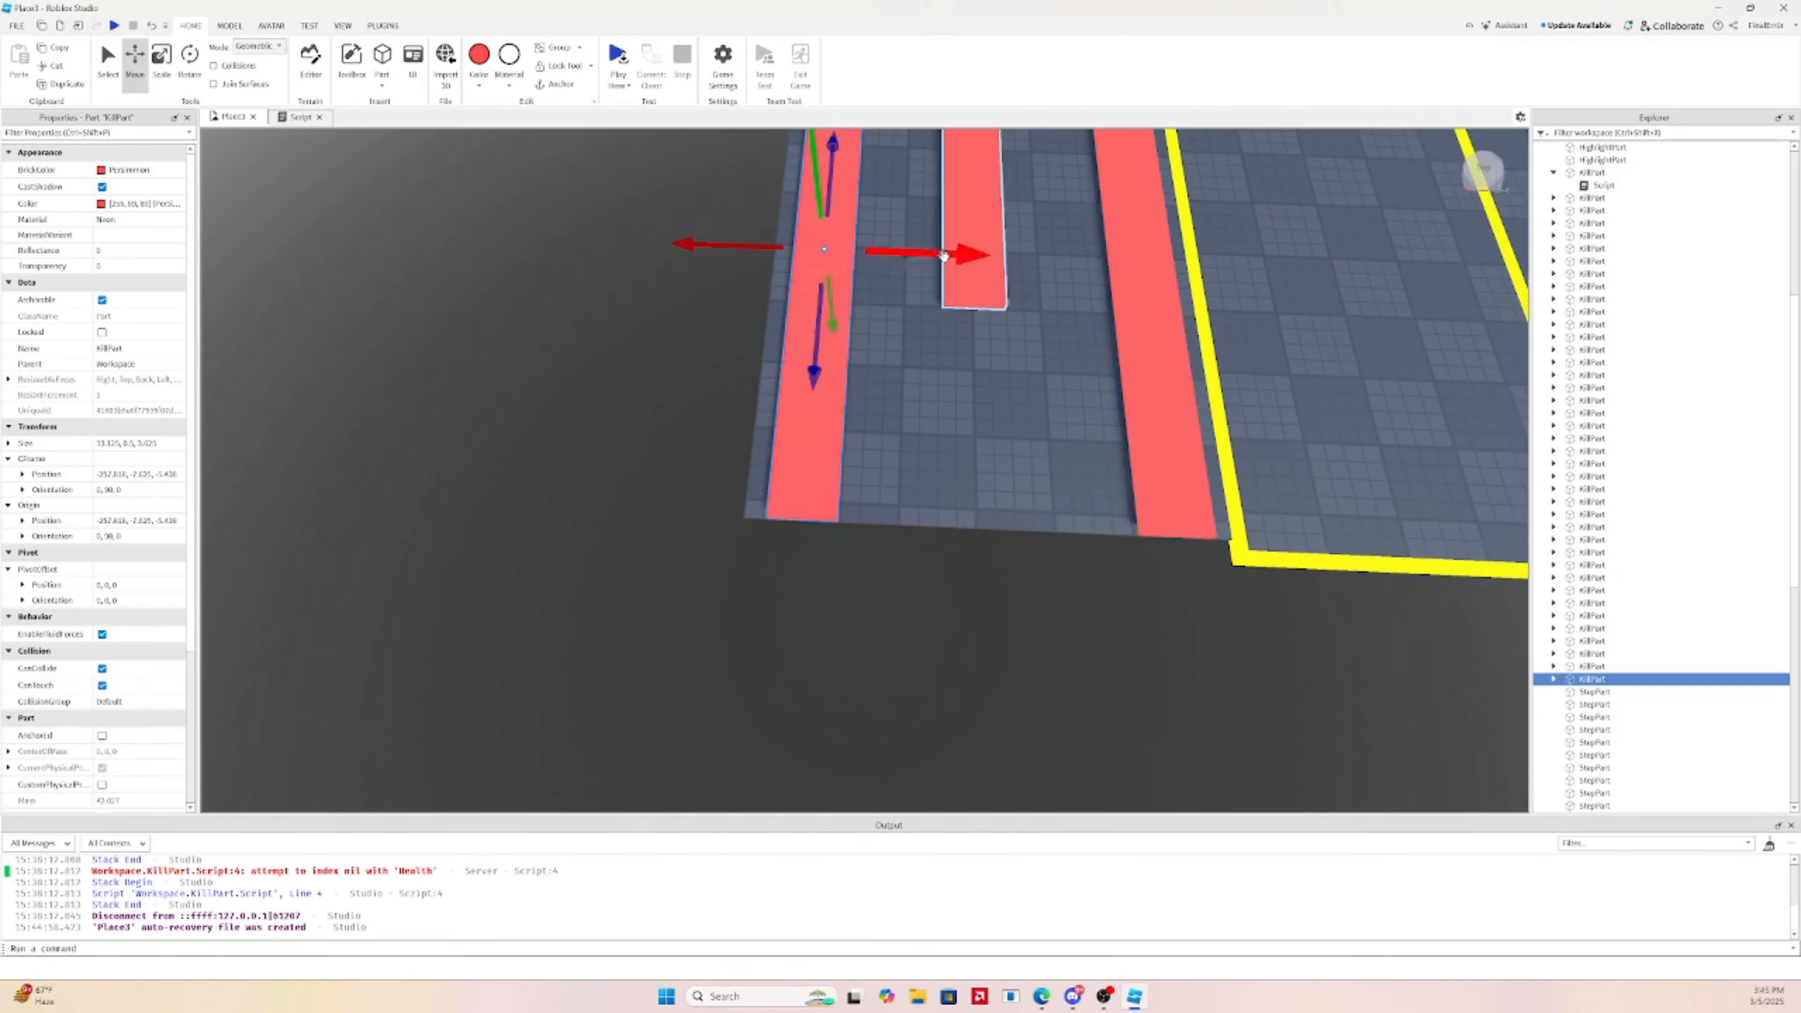
{"action": "key", "text": "d"}
{"action": "right_click_drag", "start_coordinate": [950, 262], "coordinate": [907, 264]}
{"action": "left_click_drag", "start_coordinate": [777, 249], "coordinate": [784, 258]}
{"action": "scroll", "coordinate": [784, 258], "scroll_direction": "down", "scroll_amount": 10}
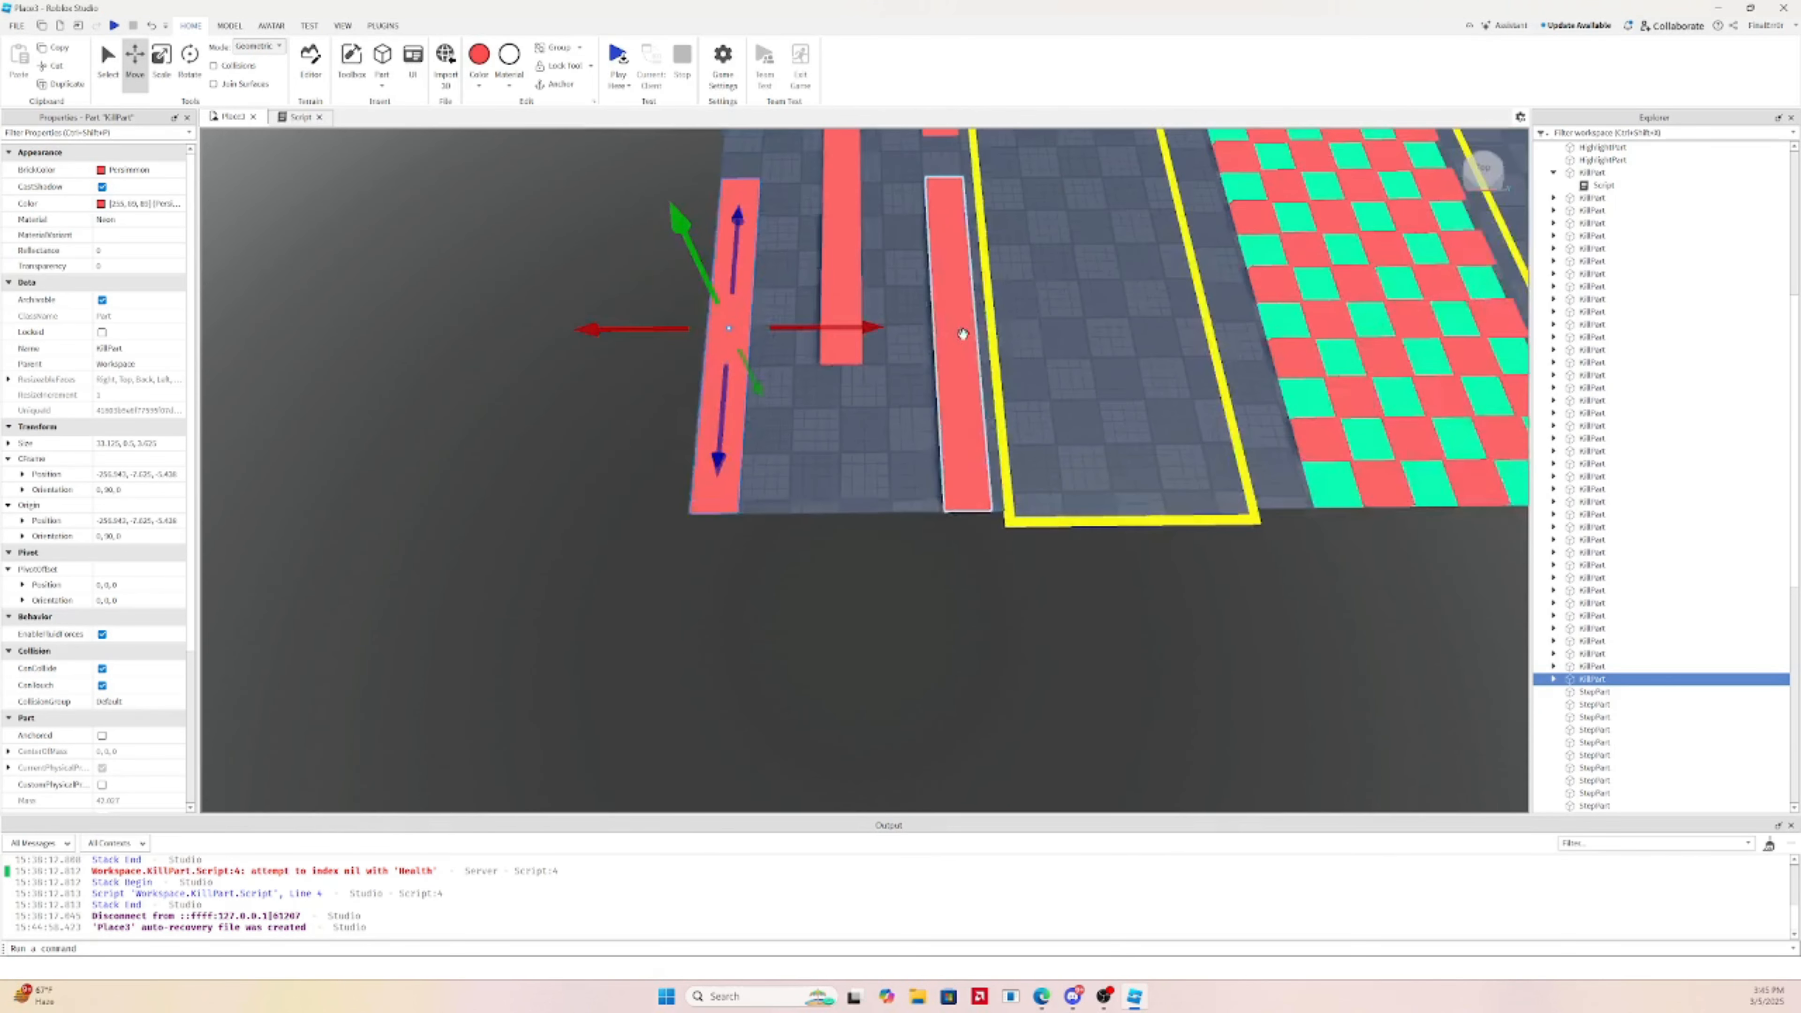
Duplicate a small kill block and position it near the edge between the strips
{"action": "left_click", "coordinate": [902, 276]}
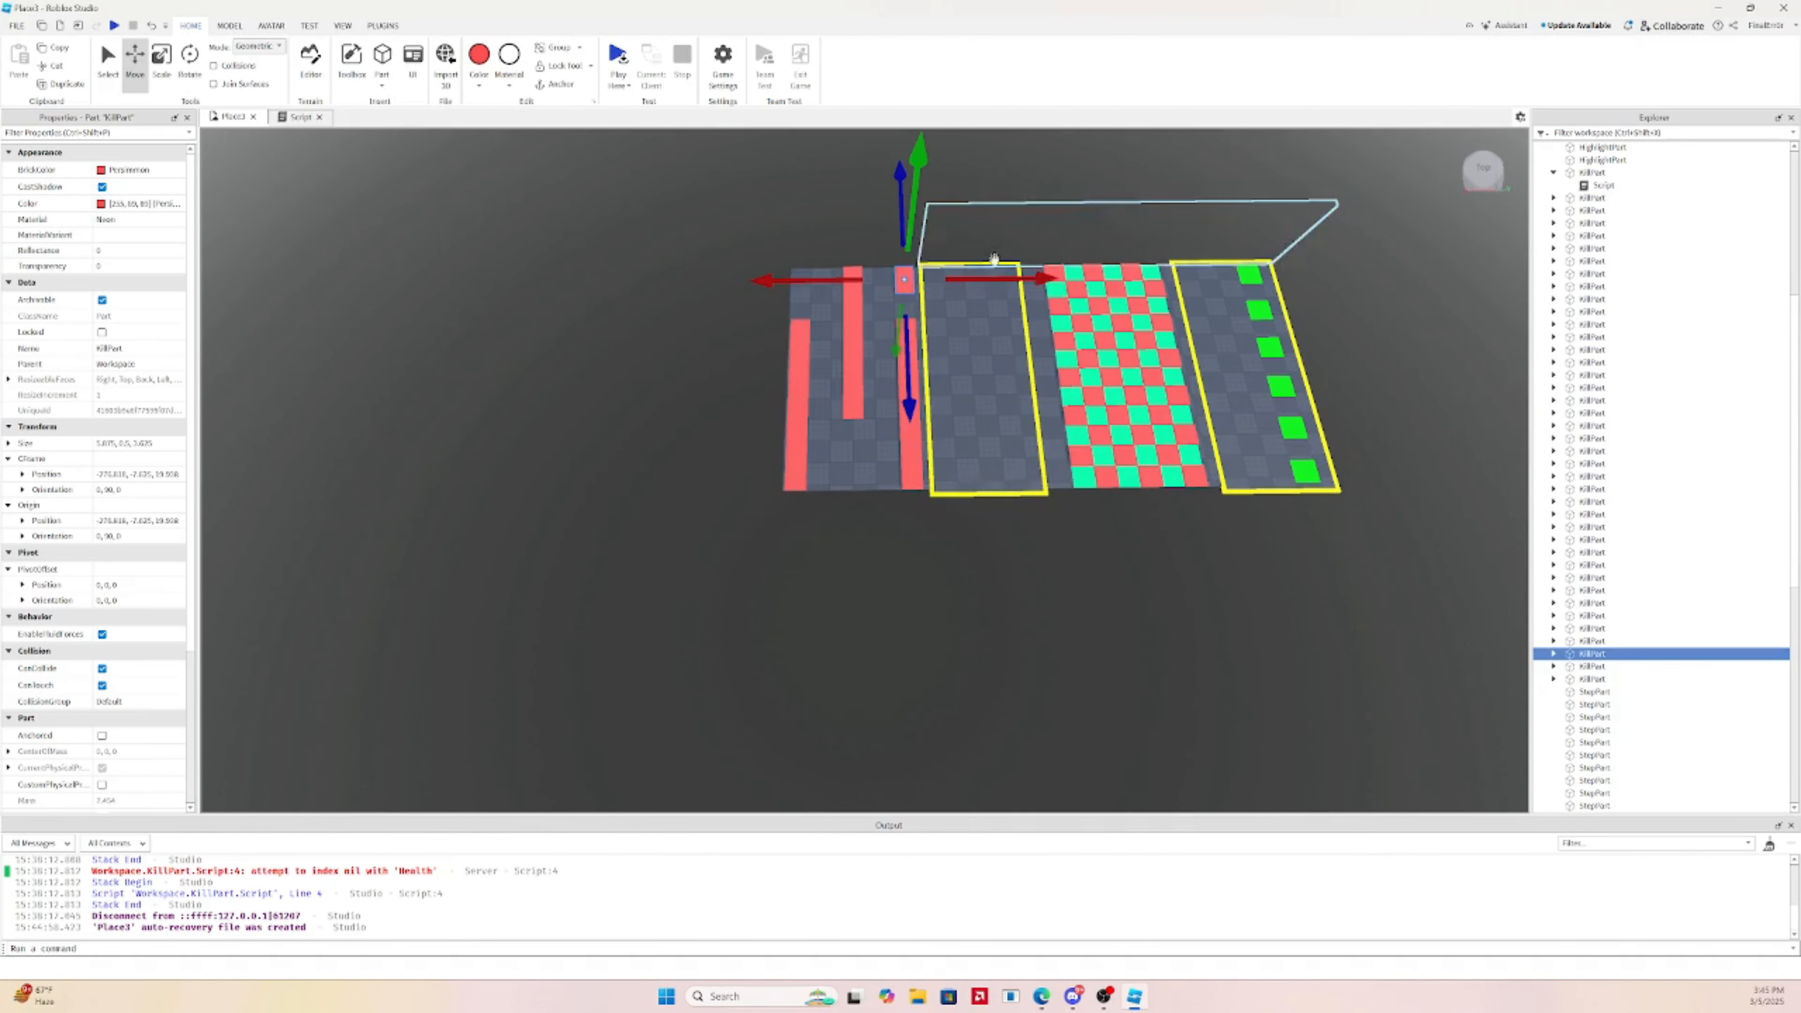
{"action": "left_click", "coordinate": [882, 276]}
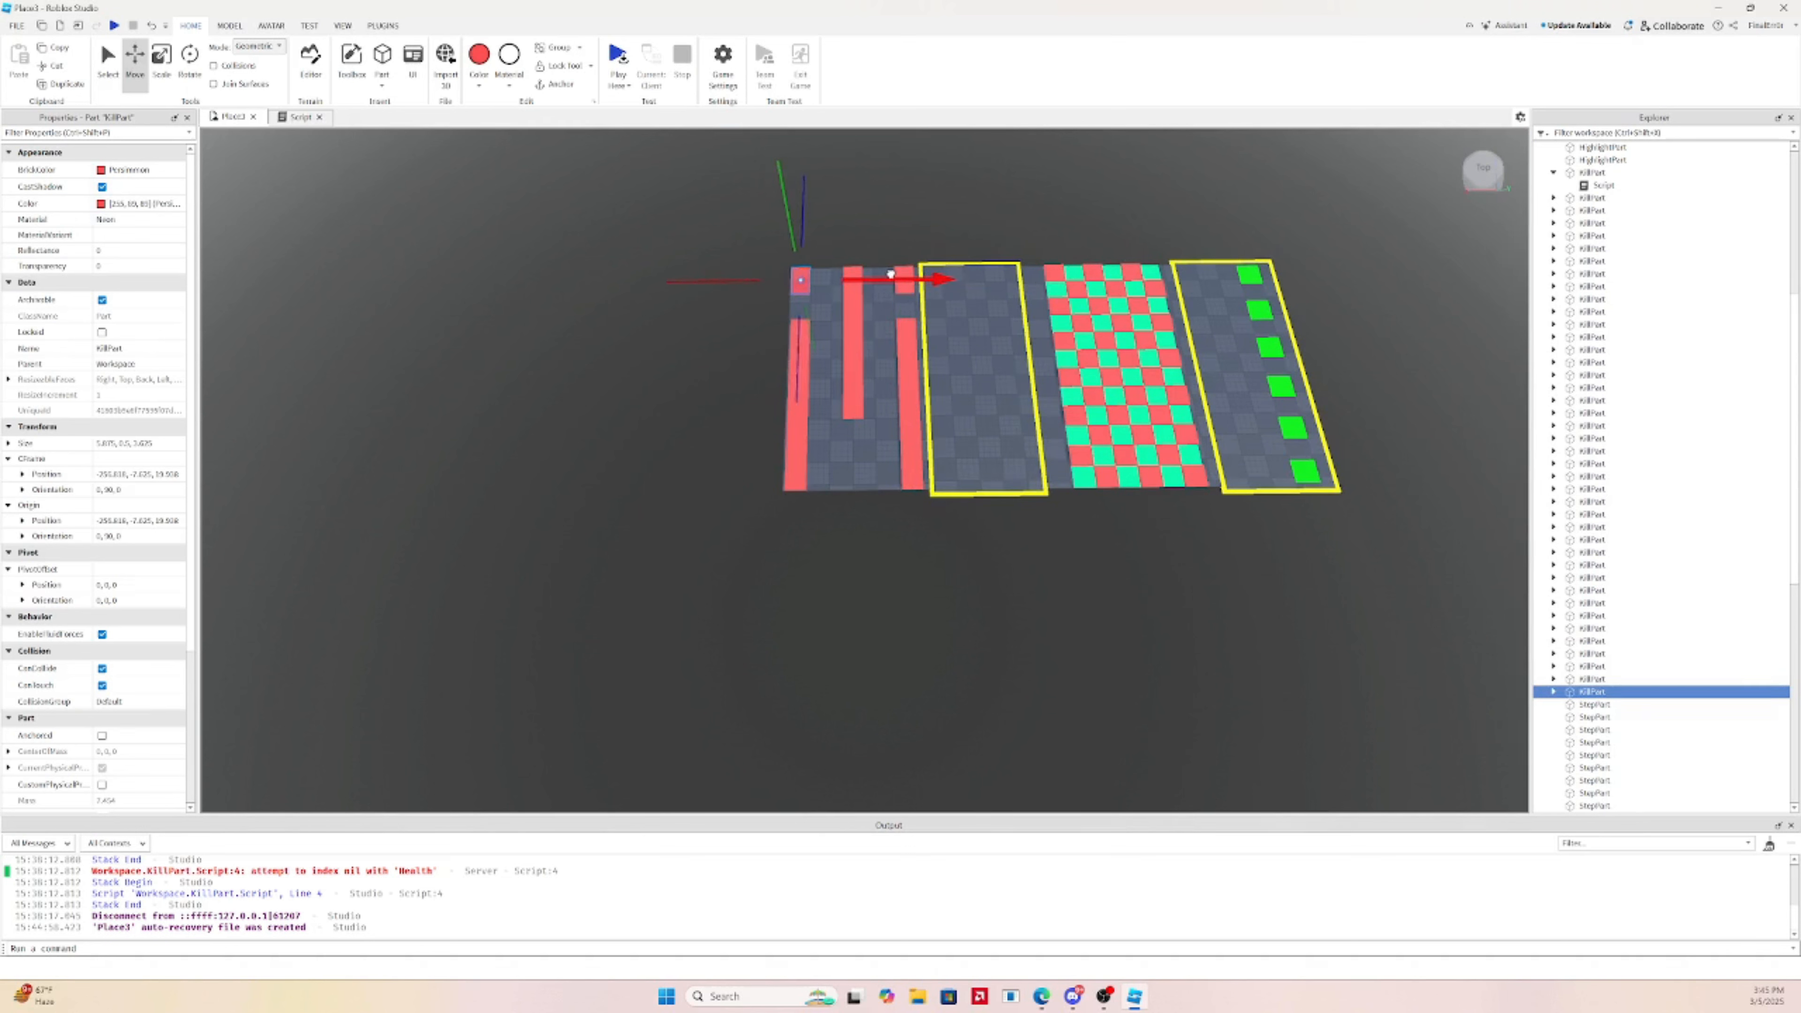
{"action": "key", "text": "ctrl+d"}
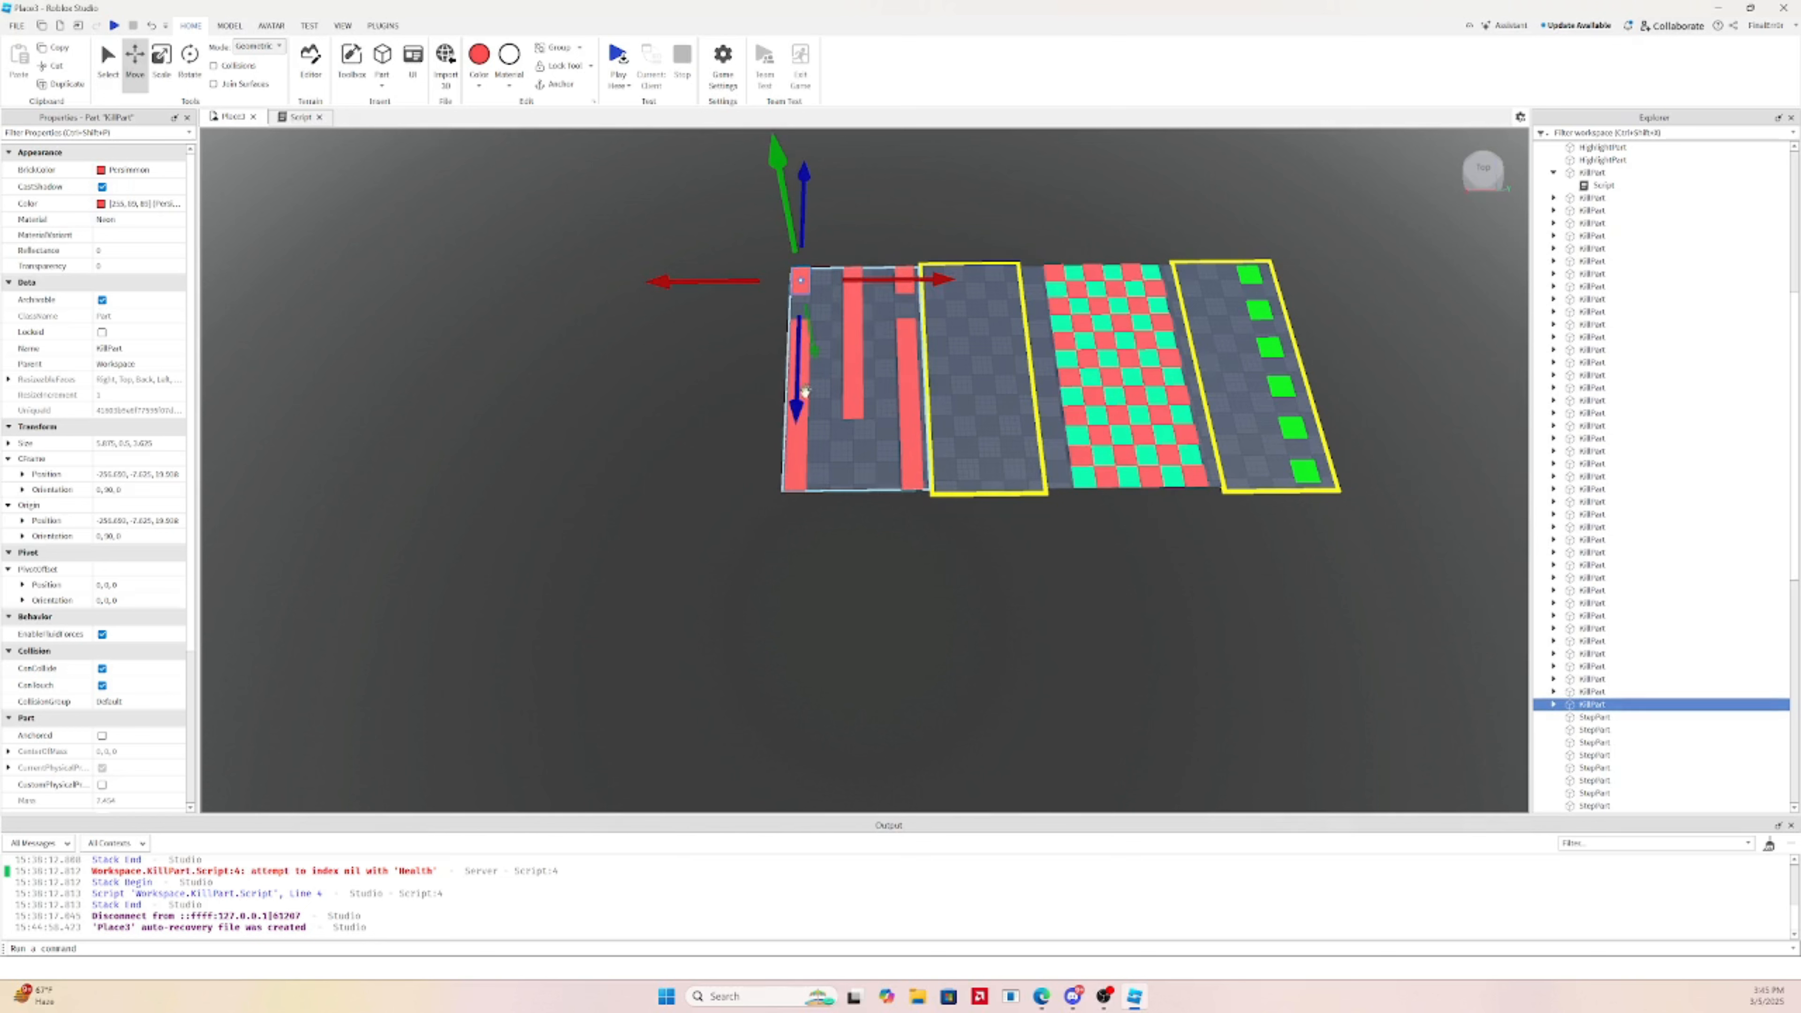
{"action": "left_click_drag", "start_coordinate": [802, 408], "coordinate": [798, 576]}
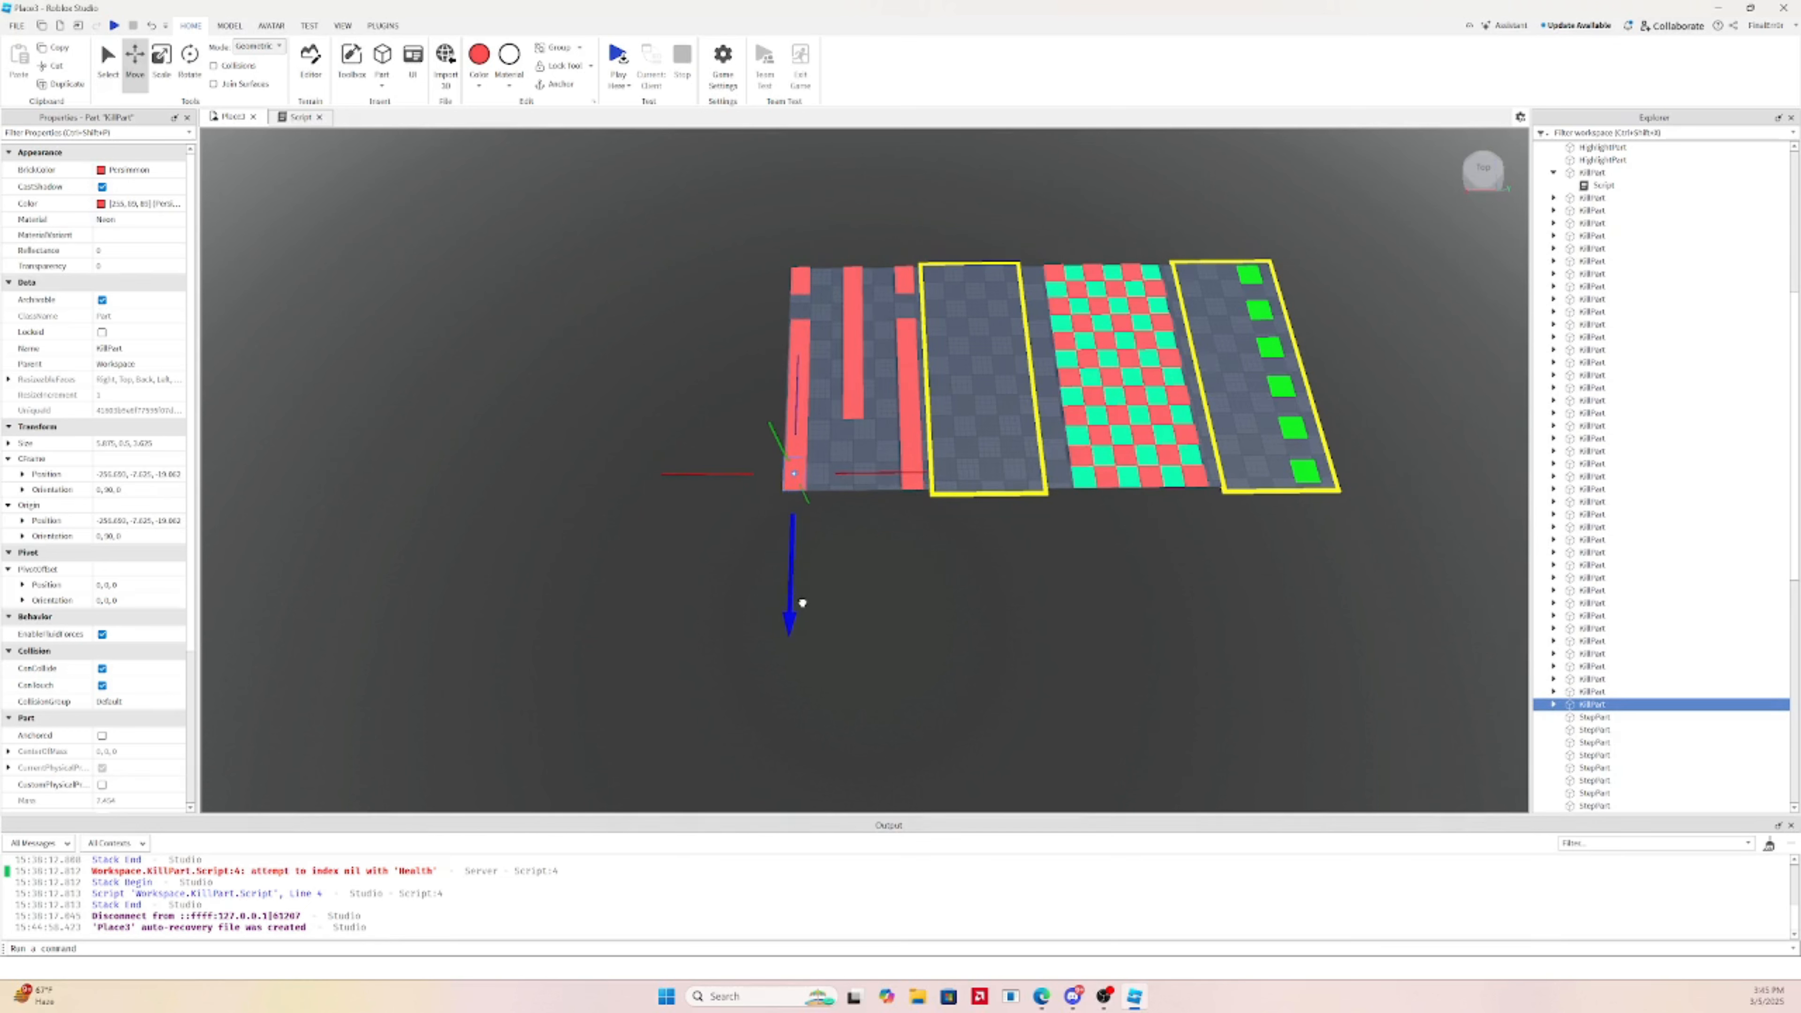
{"action": "left_click_drag", "start_coordinate": [884, 473], "coordinate": [941, 461]}
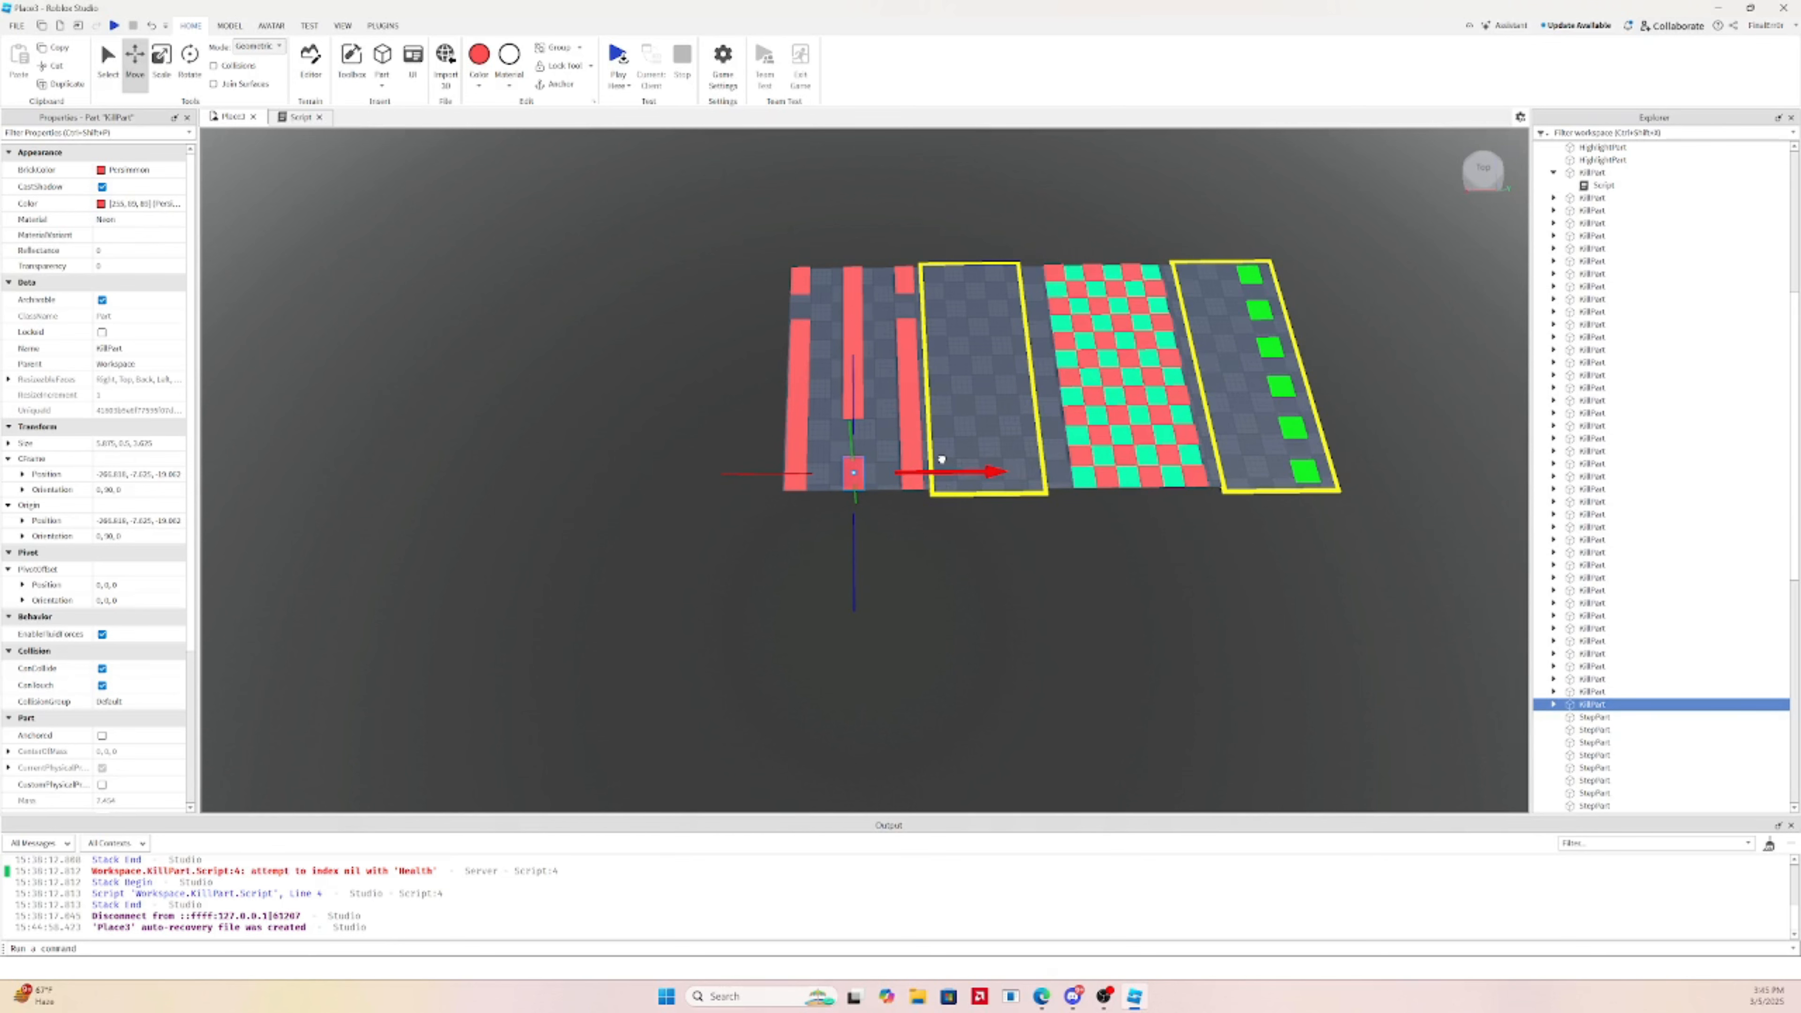
{"action": "scroll", "coordinate": [965, 583], "scroll_direction": "up", "scroll_amount": 5}
{"action": "right_click_drag", "start_coordinate": [963, 559], "coordinate": [1163, 623]}
{"action": "left_click", "coordinate": [1152, 622]}
{"action": "key", "text": "a"}
{"action": "right_click_drag", "start_coordinate": [968, 487], "coordinate": [989, 486]}
Stretch the gray floor baseplate further to the right
{"action": "key", "text": "a"}
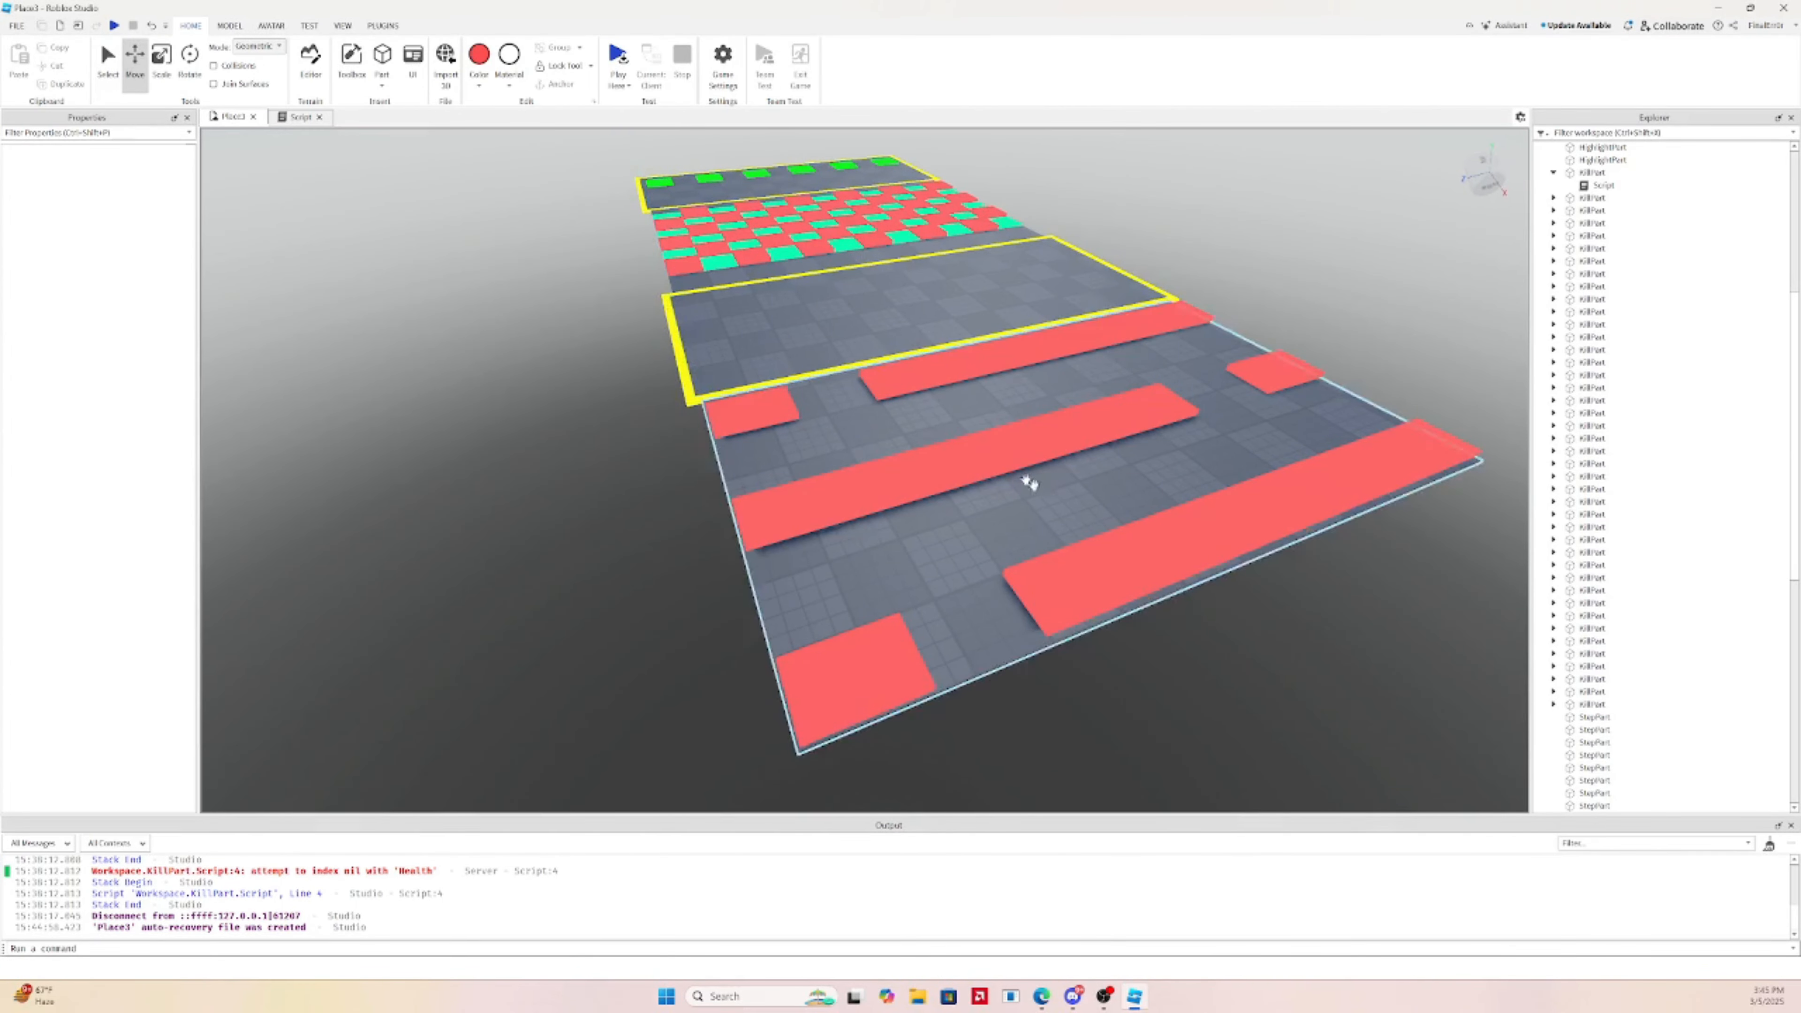
{"action": "left_click", "coordinate": [848, 427]}
{"action": "right_click_drag", "start_coordinate": [848, 426], "coordinate": [952, 439]}
{"action": "scroll", "coordinate": [952, 439], "scroll_direction": "down", "scroll_amount": 4}
{"action": "left_click", "coordinate": [163, 62]}
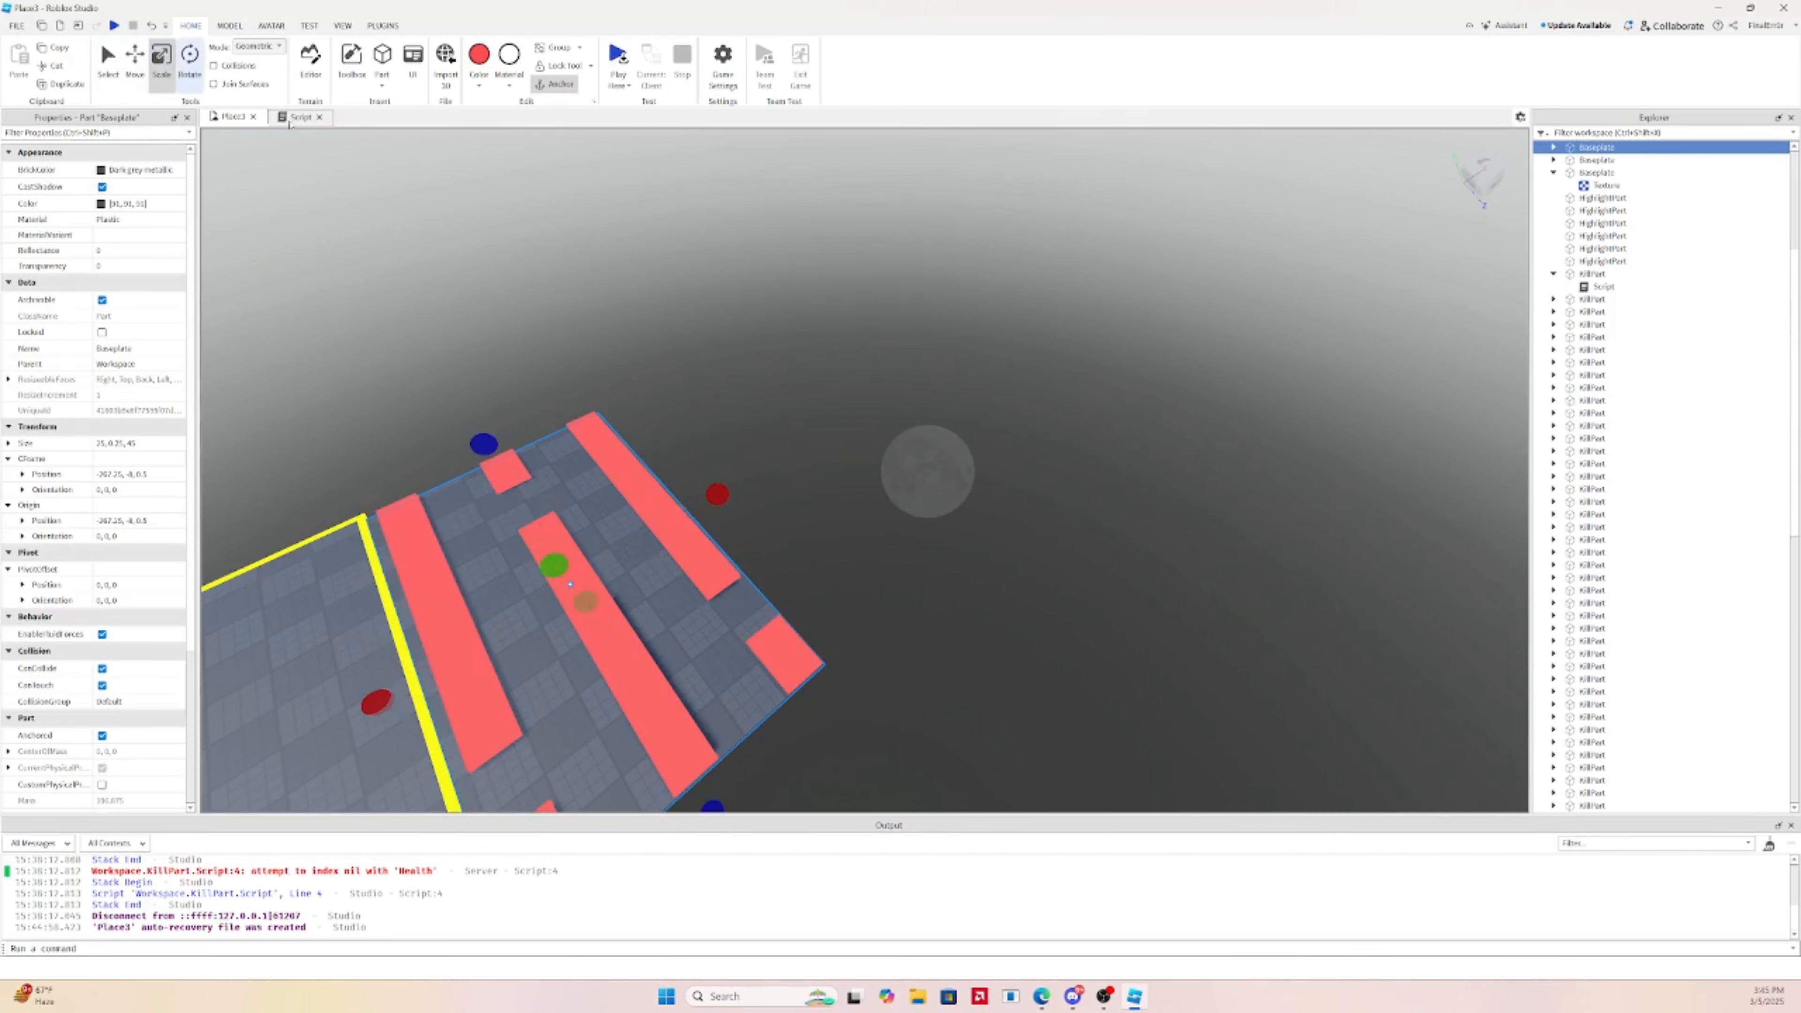
{"action": "right_click_drag", "start_coordinate": [780, 358], "coordinate": [716, 364]}
{"action": "left_click_drag", "start_coordinate": [776, 447], "coordinate": [1085, 402]}
Duplicate the six red kill strips and move the copies further along the floor
{"action": "left_click", "coordinate": [567, 348]}
{"action": "left_click_drag", "start_coordinate": [567, 348], "coordinate": [889, 706]}
{"action": "left_click", "coordinate": [507, 667], "text": "ctrl"}
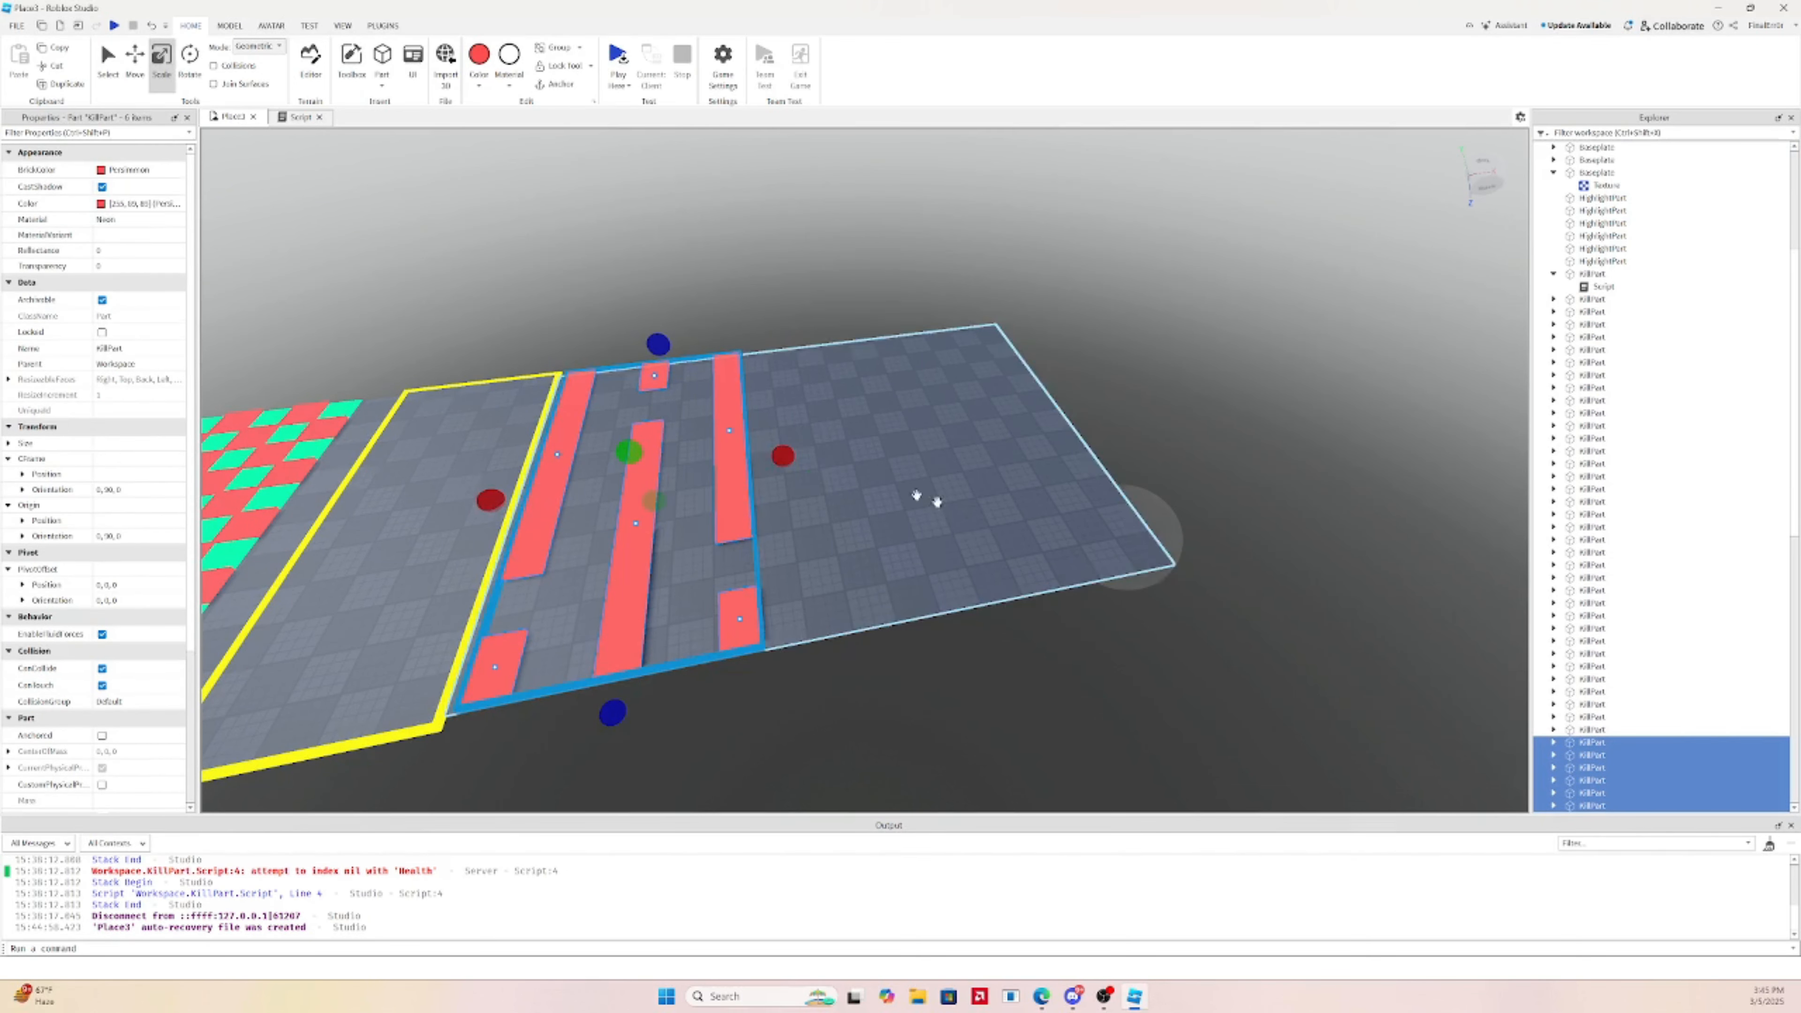
{"action": "left_click", "coordinate": [920, 498], "text": "ctrl"}
{"action": "left_click", "coordinate": [139, 77]}
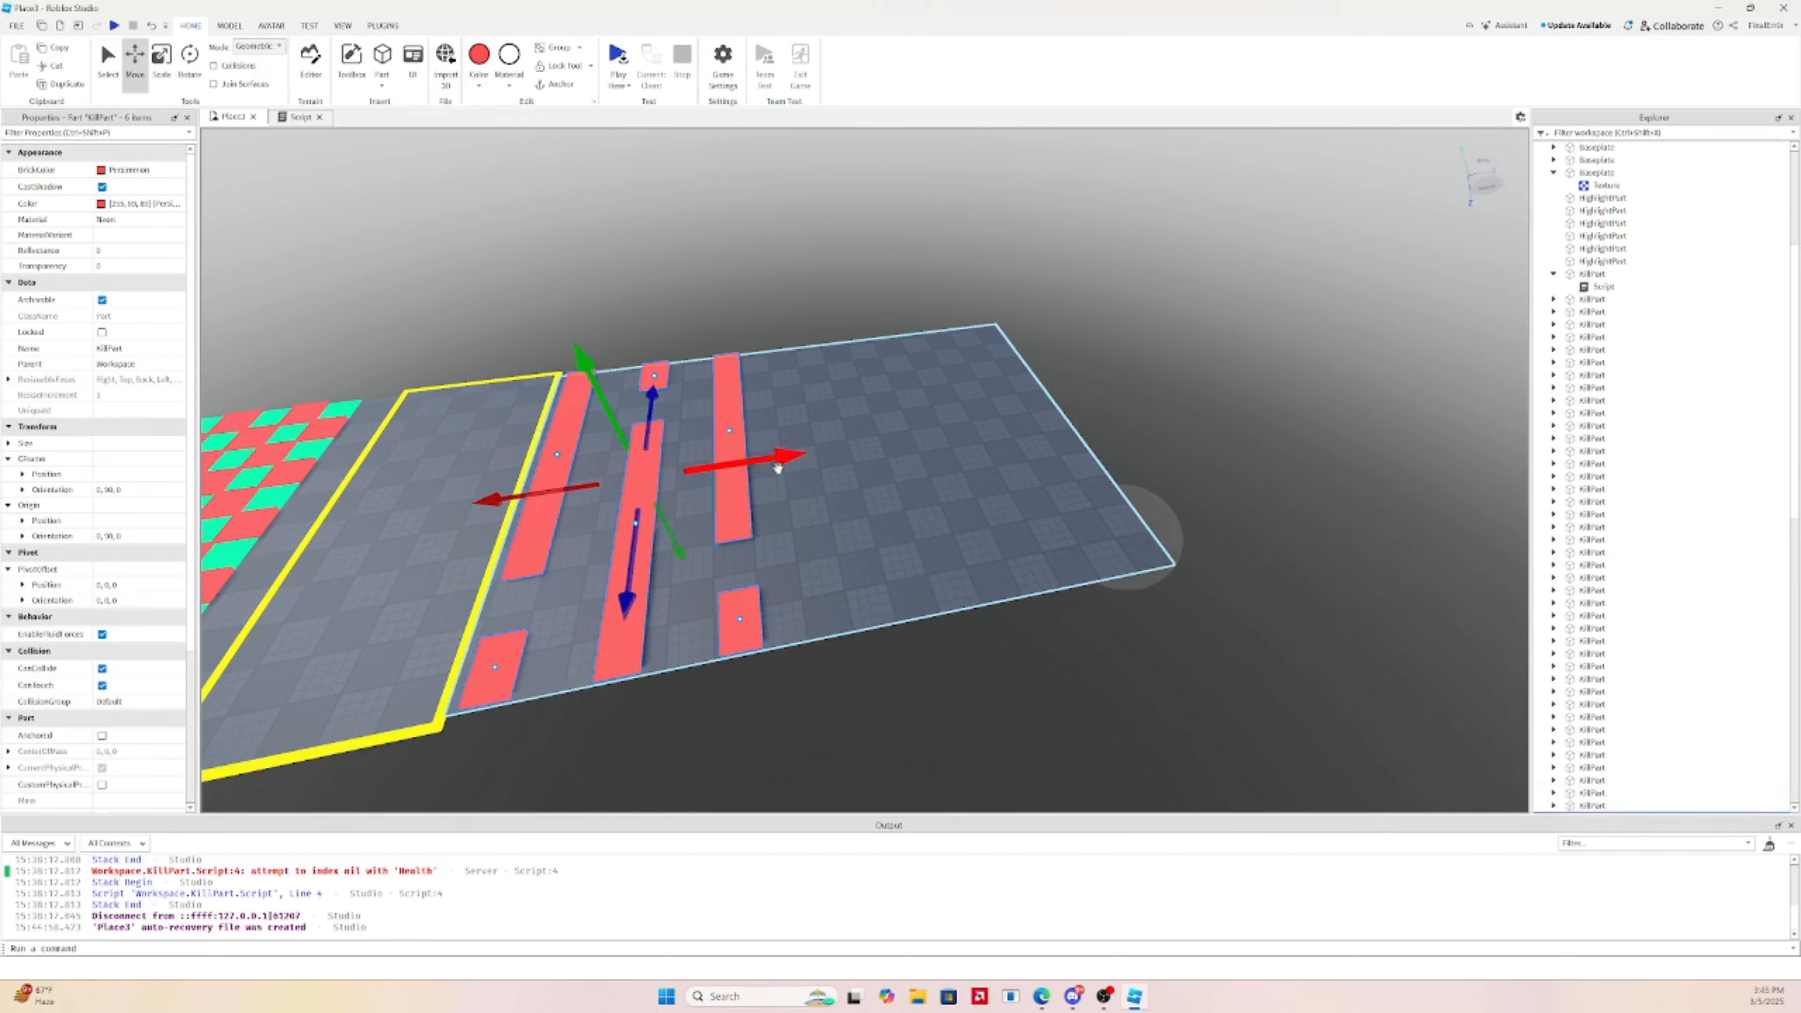
{"action": "left_click_drag", "start_coordinate": [785, 459], "coordinate": [1021, 408]}
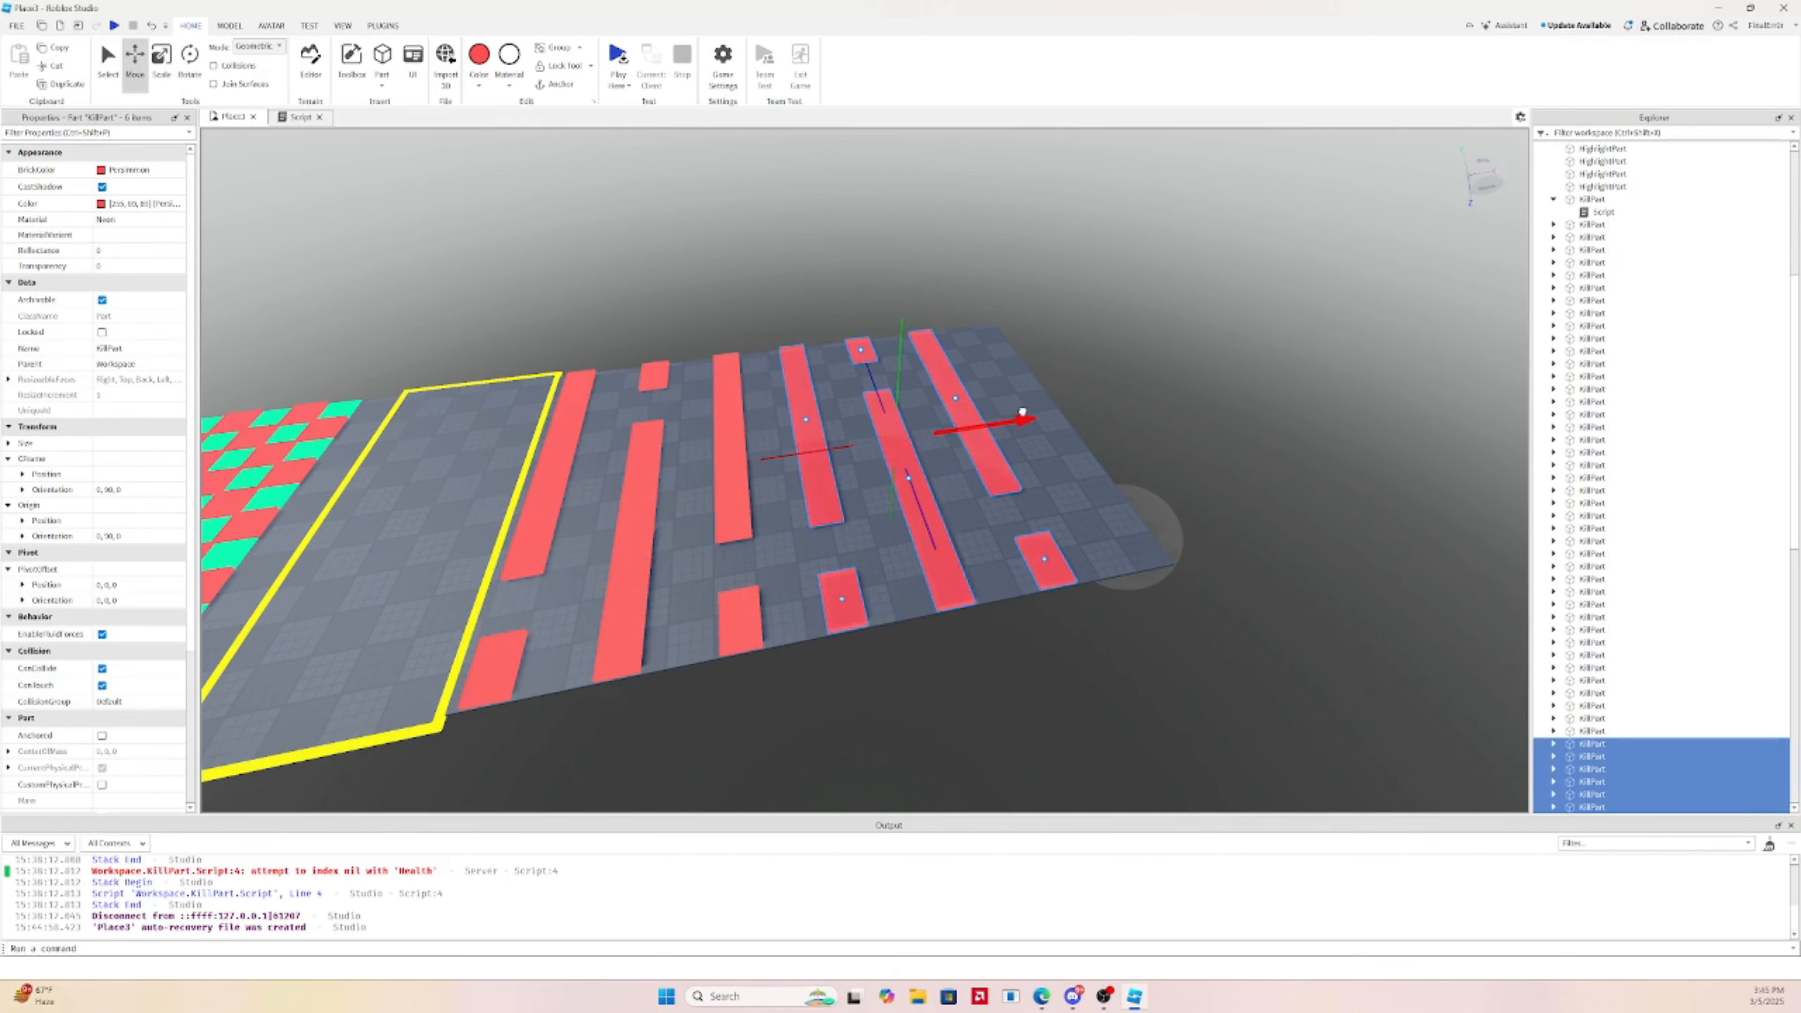
Rotate the copied strips 180° and nudge them slightly along the floor
{"action": "left_click", "coordinate": [162, 62]}
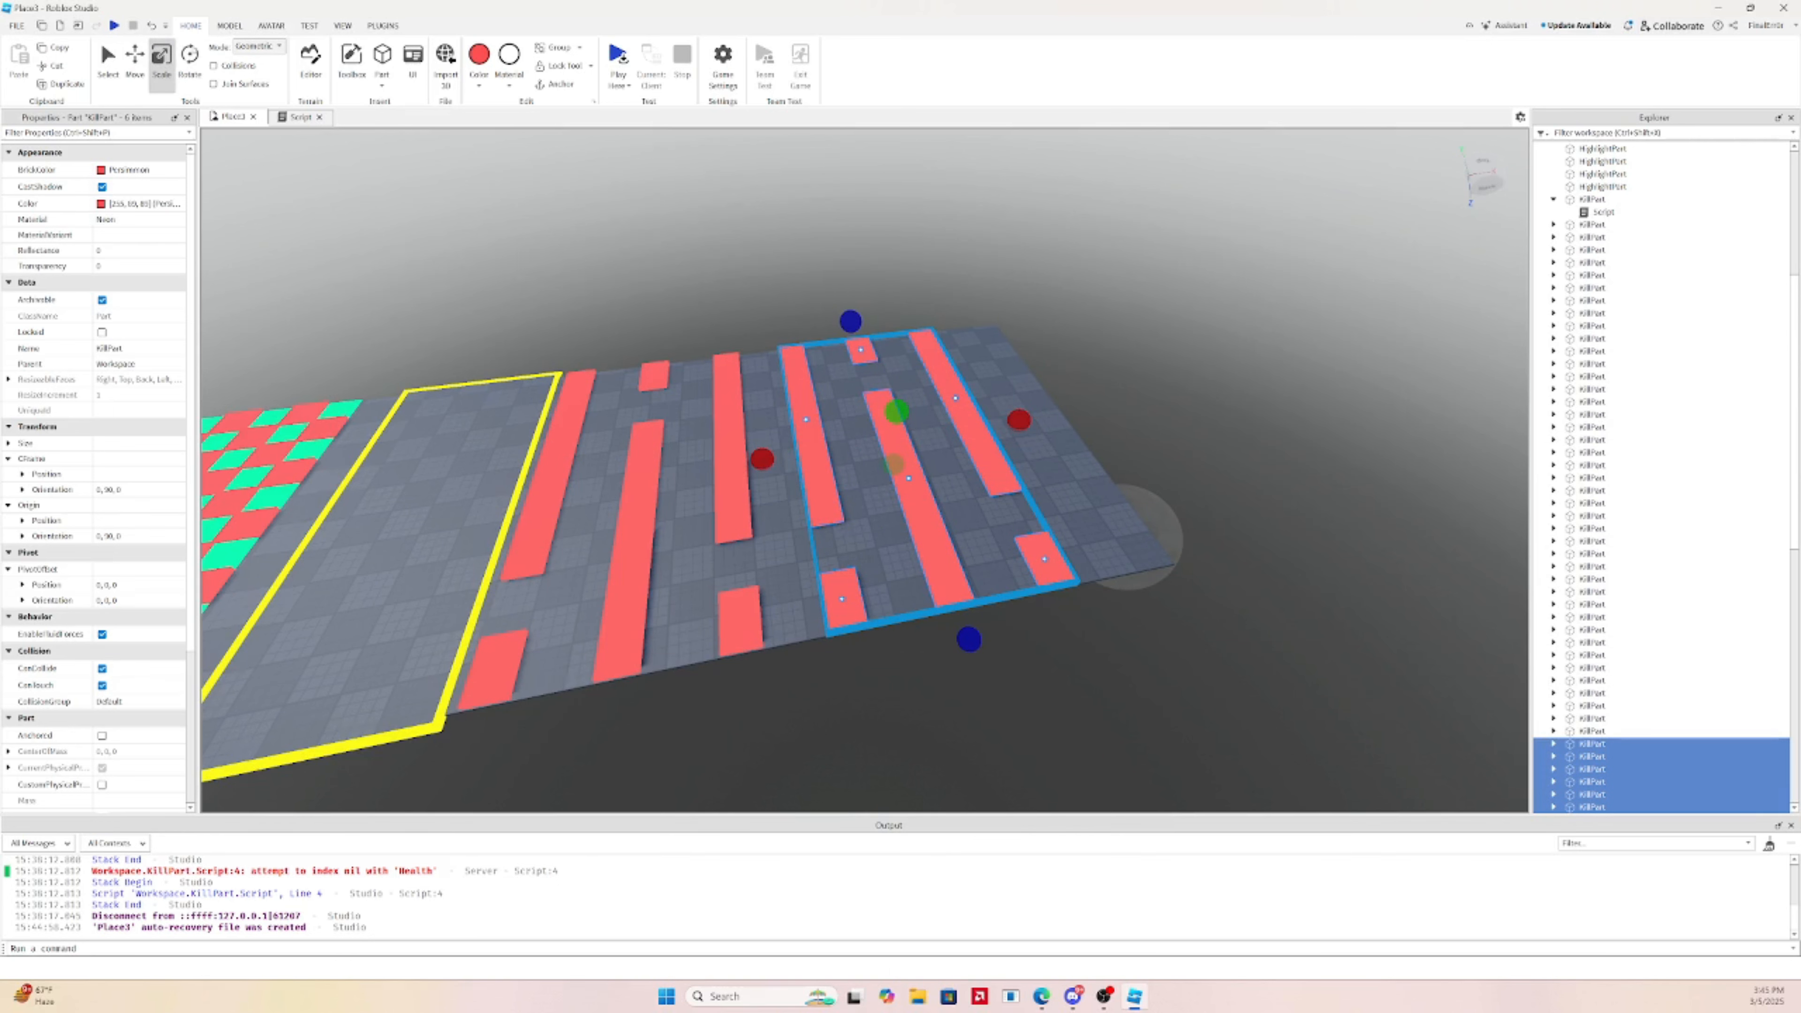
{"action": "left_click", "coordinate": [190, 62]}
{"action": "left_click_drag", "start_coordinate": [880, 508], "coordinate": [908, 363]}
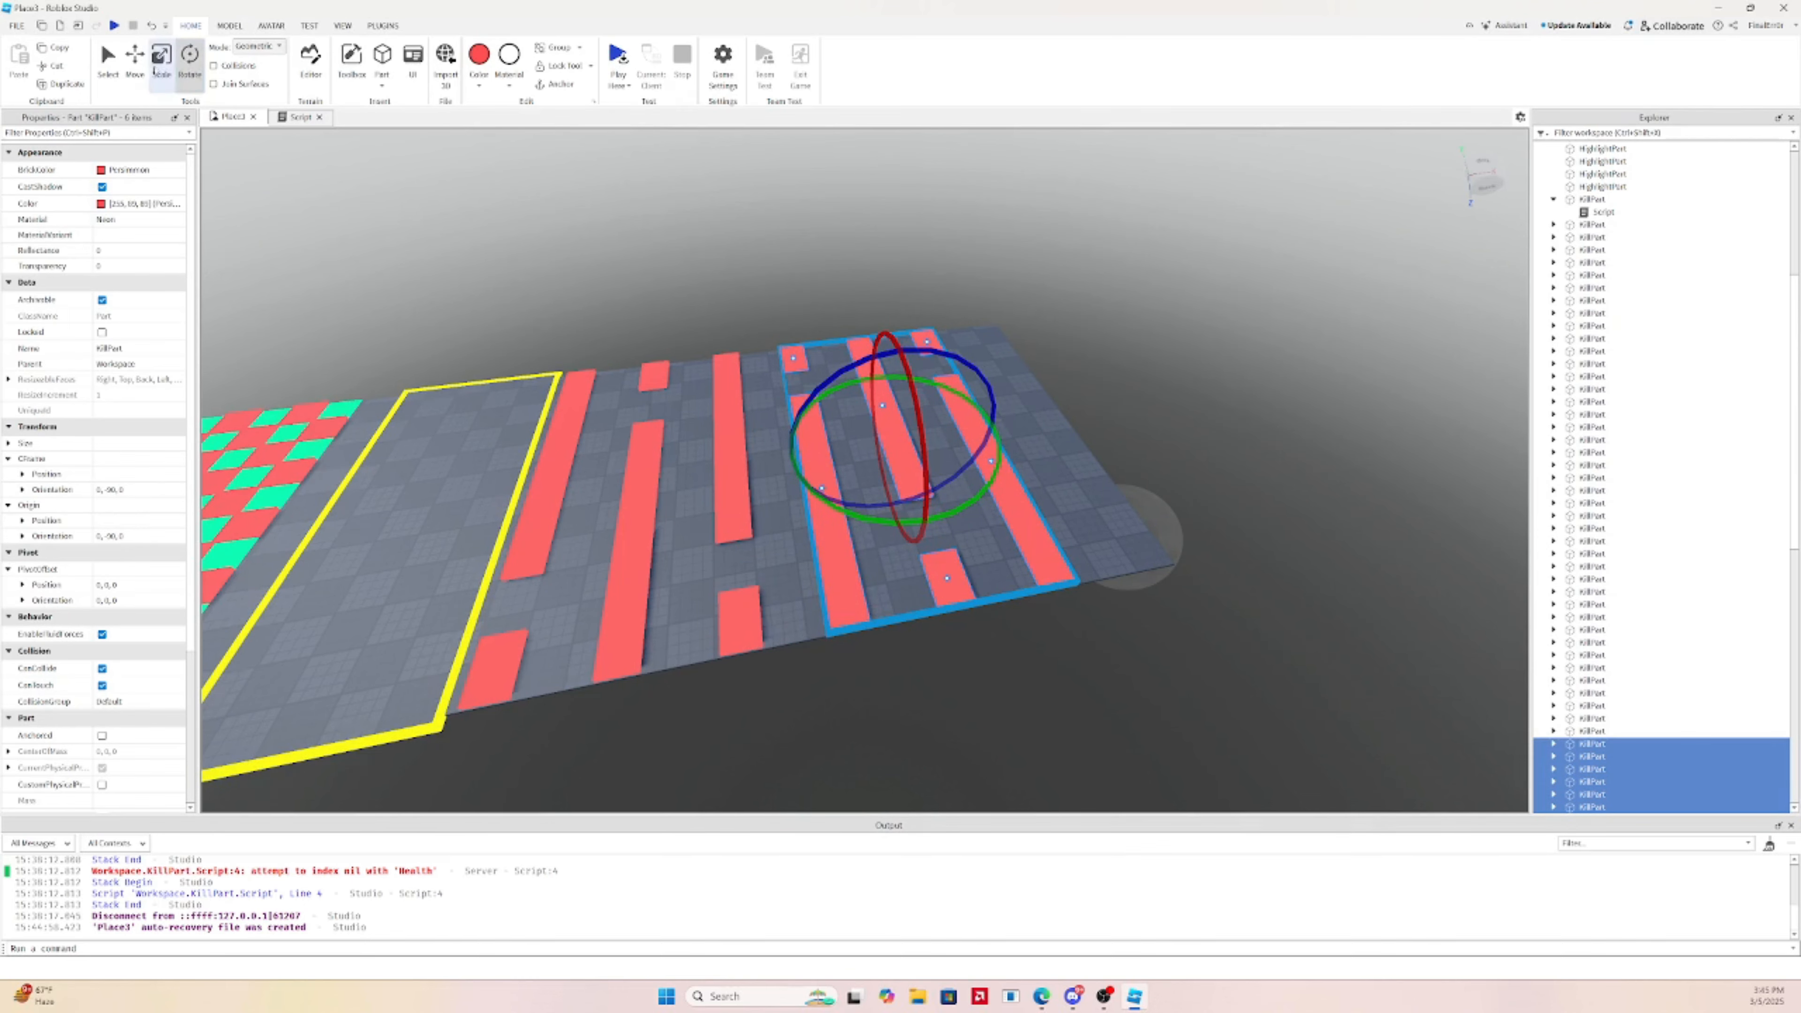
{"action": "left_click", "coordinate": [136, 64]}
{"action": "right_click_drag", "start_coordinate": [709, 440], "coordinate": [632, 458]}
{"action": "scroll", "coordinate": [884, 403], "scroll_direction": "up", "scroll_amount": 3}
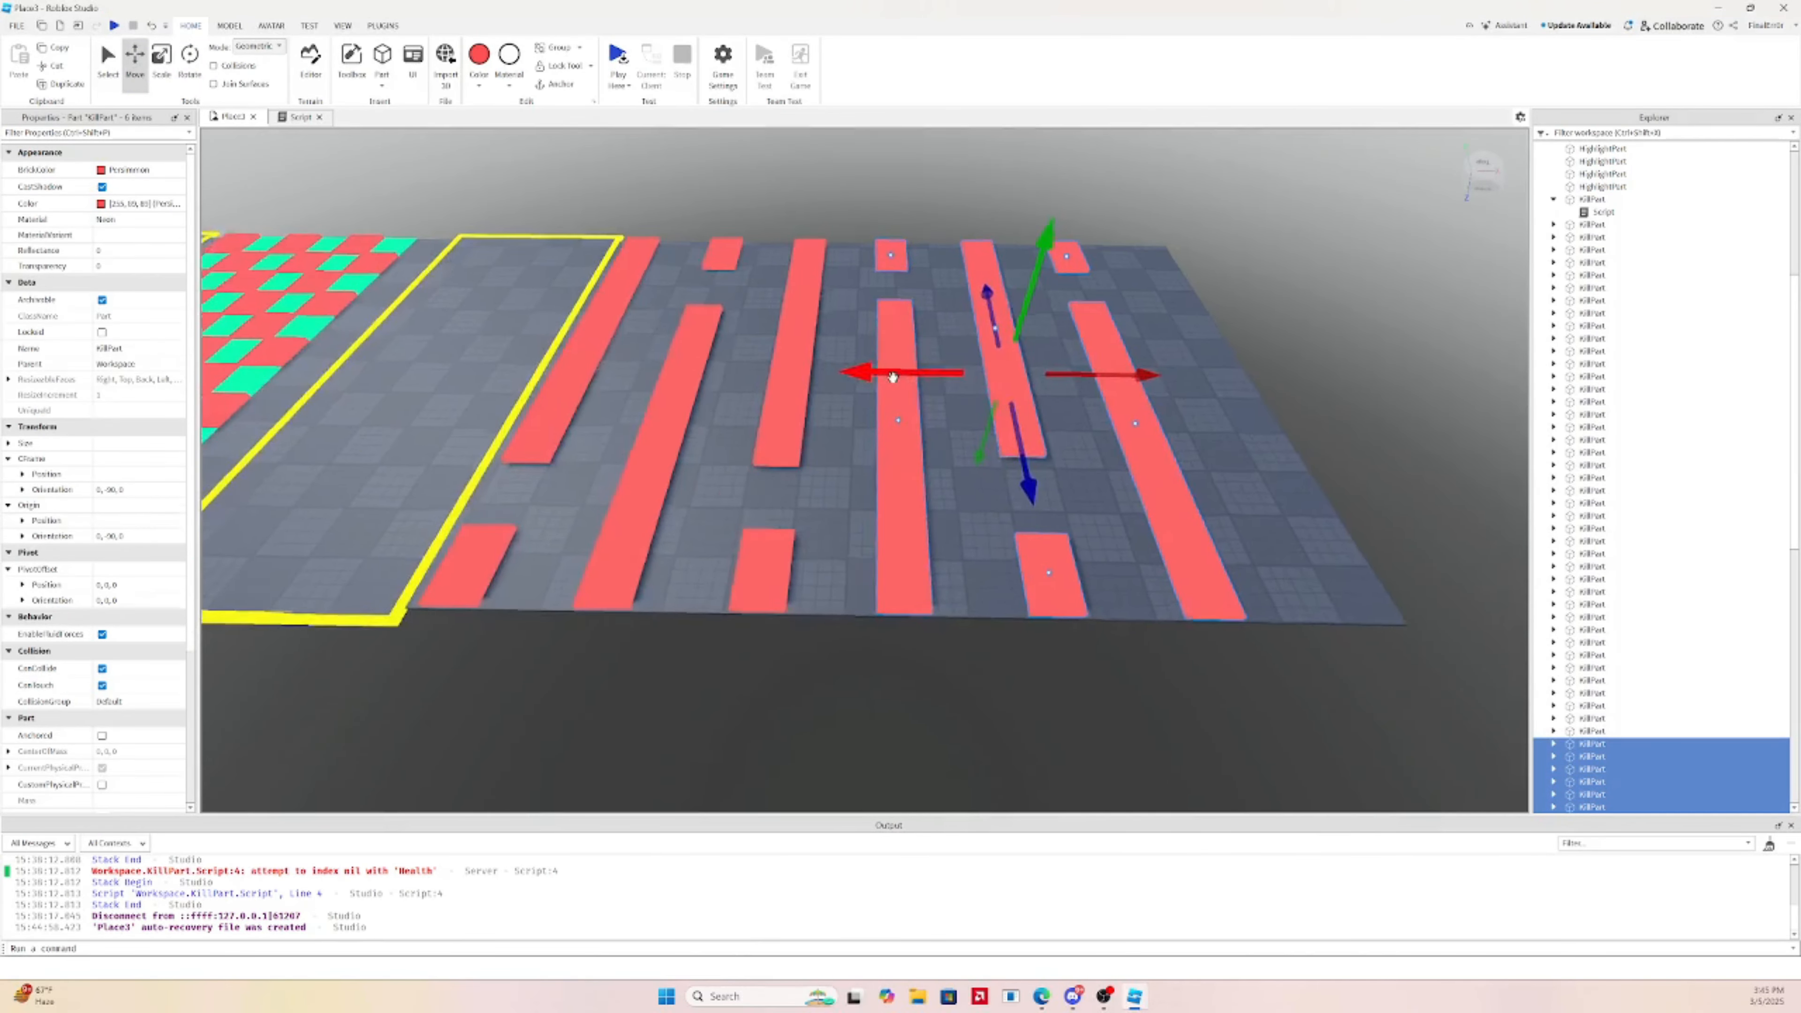
{"action": "key", "text": "a"}
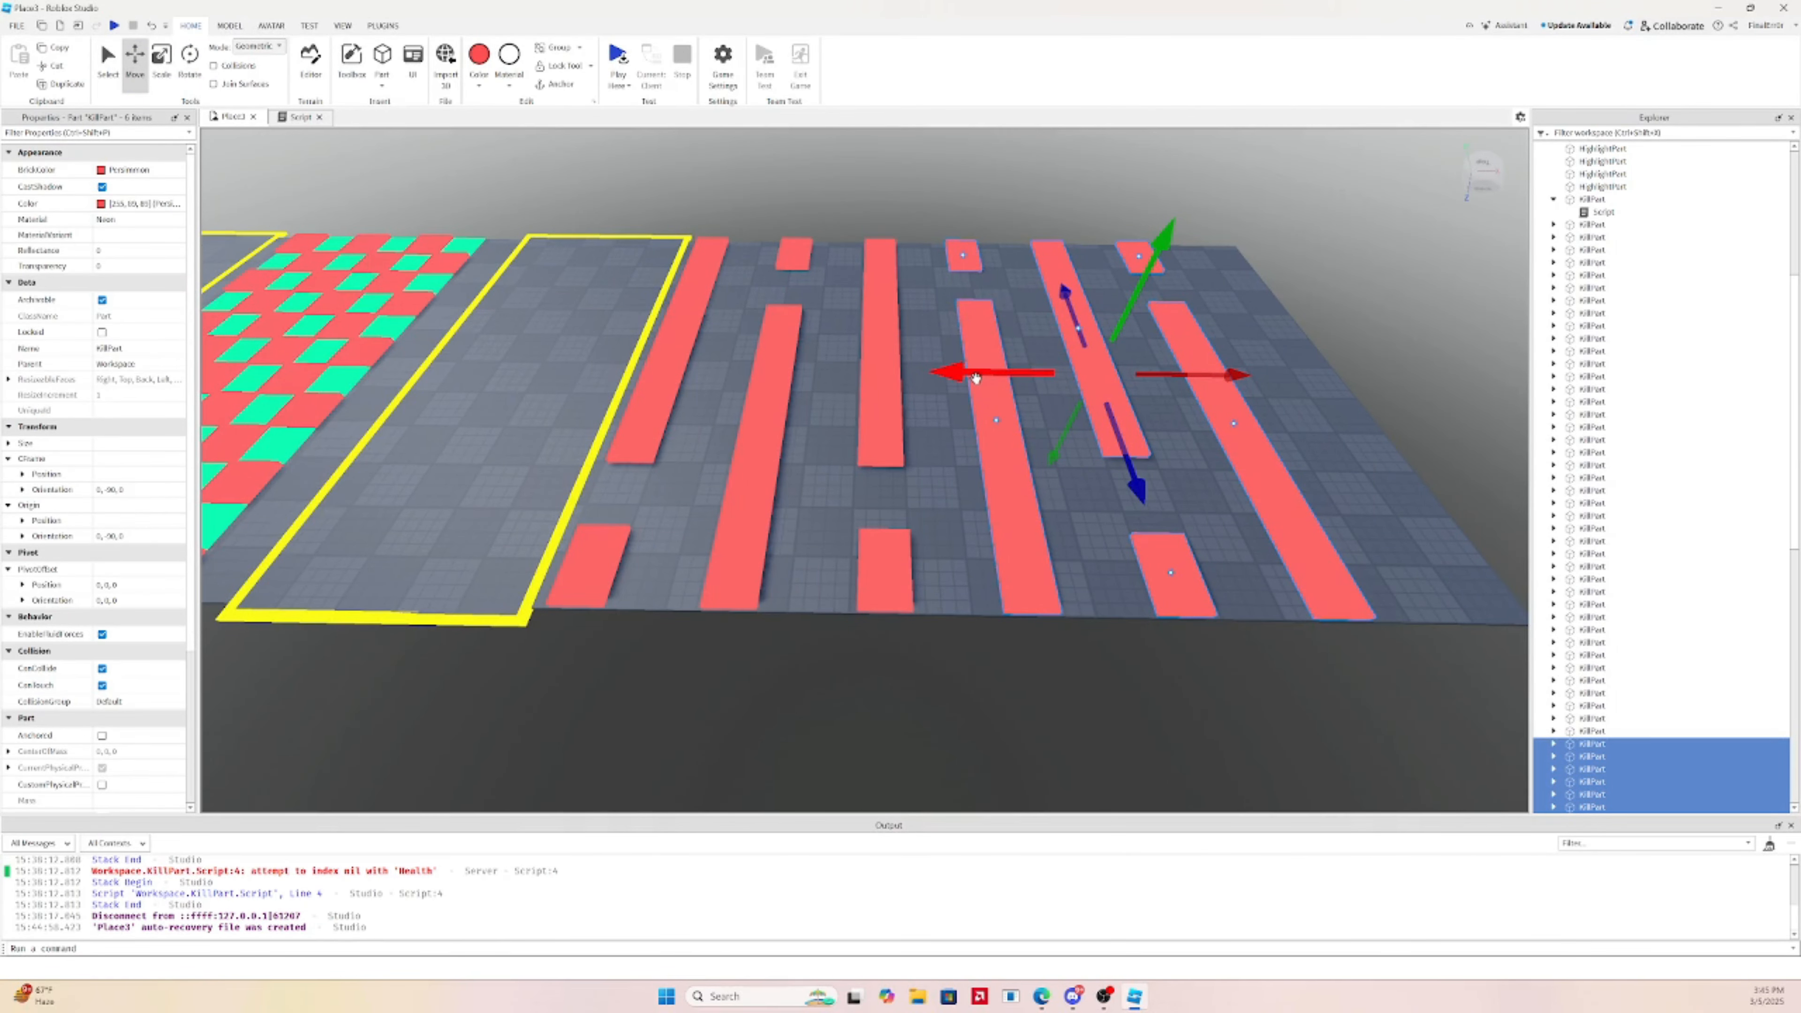
{"action": "left_click_drag", "start_coordinate": [975, 377], "coordinate": [973, 374]}
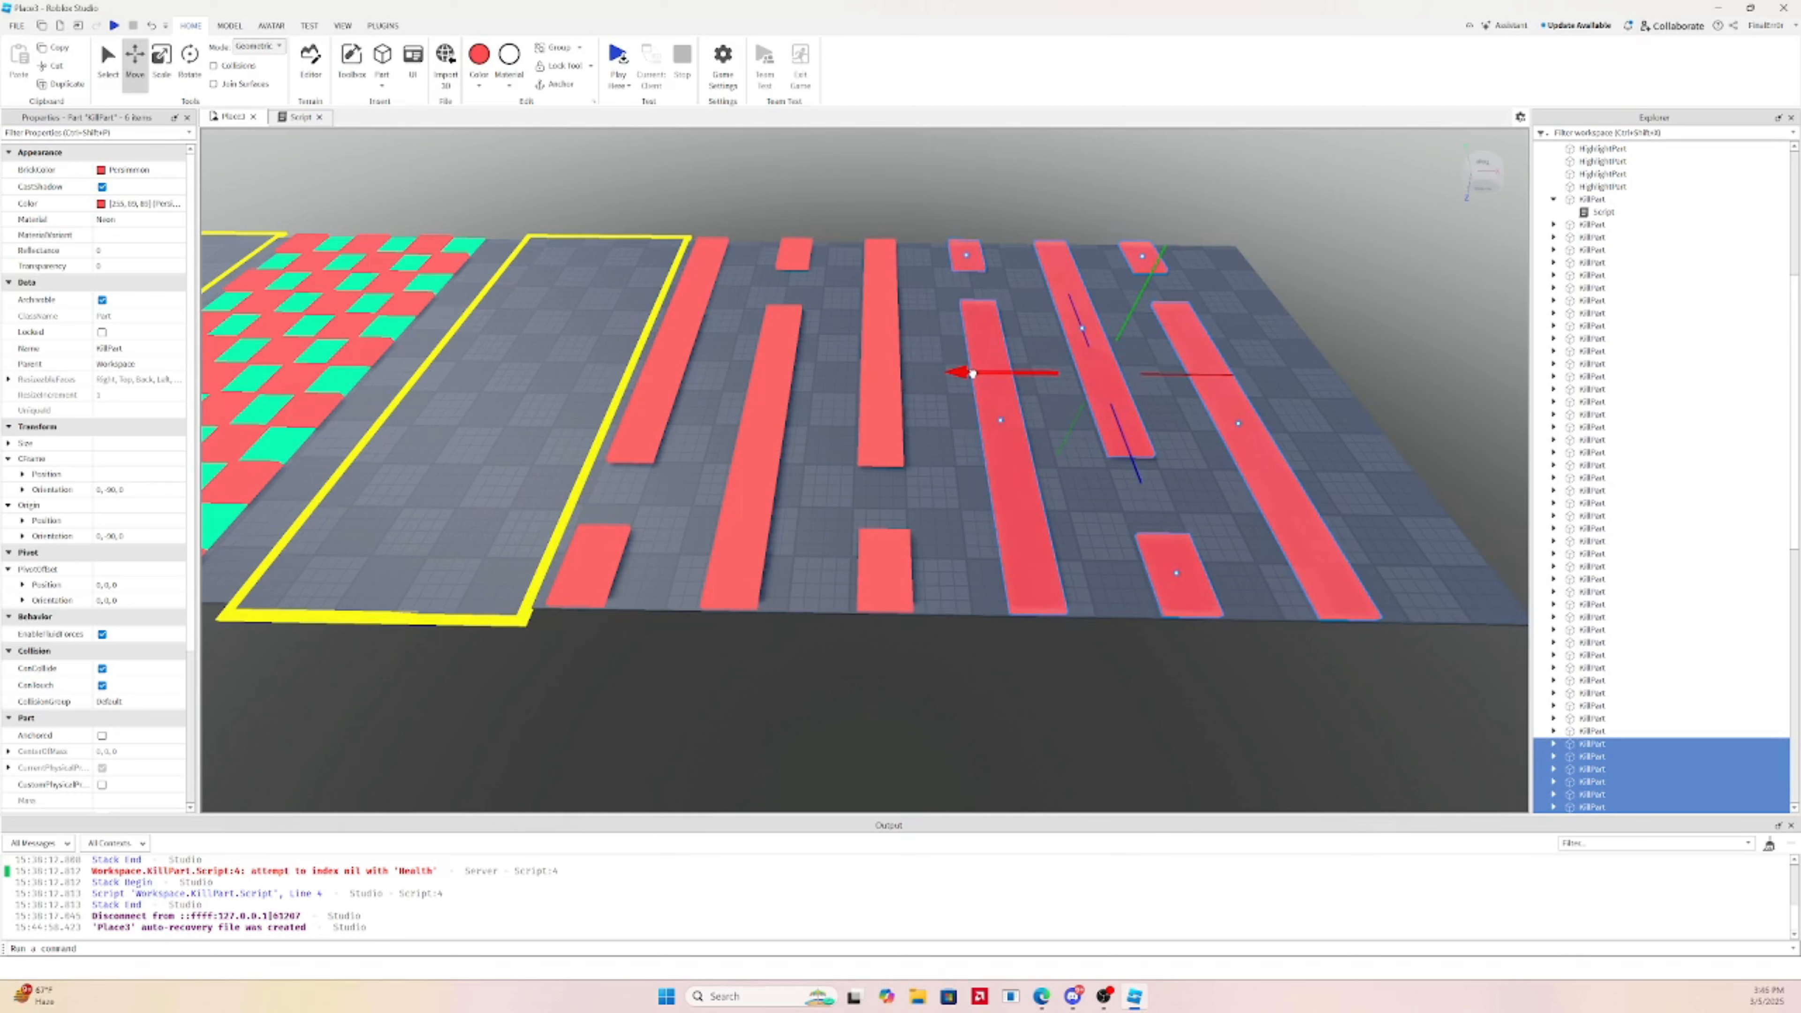
Try raising one long kill strip into a tall wall, then undo it
{"action": "left_click", "coordinate": [1093, 209]}
{"action": "left_click", "coordinate": [1068, 283]}
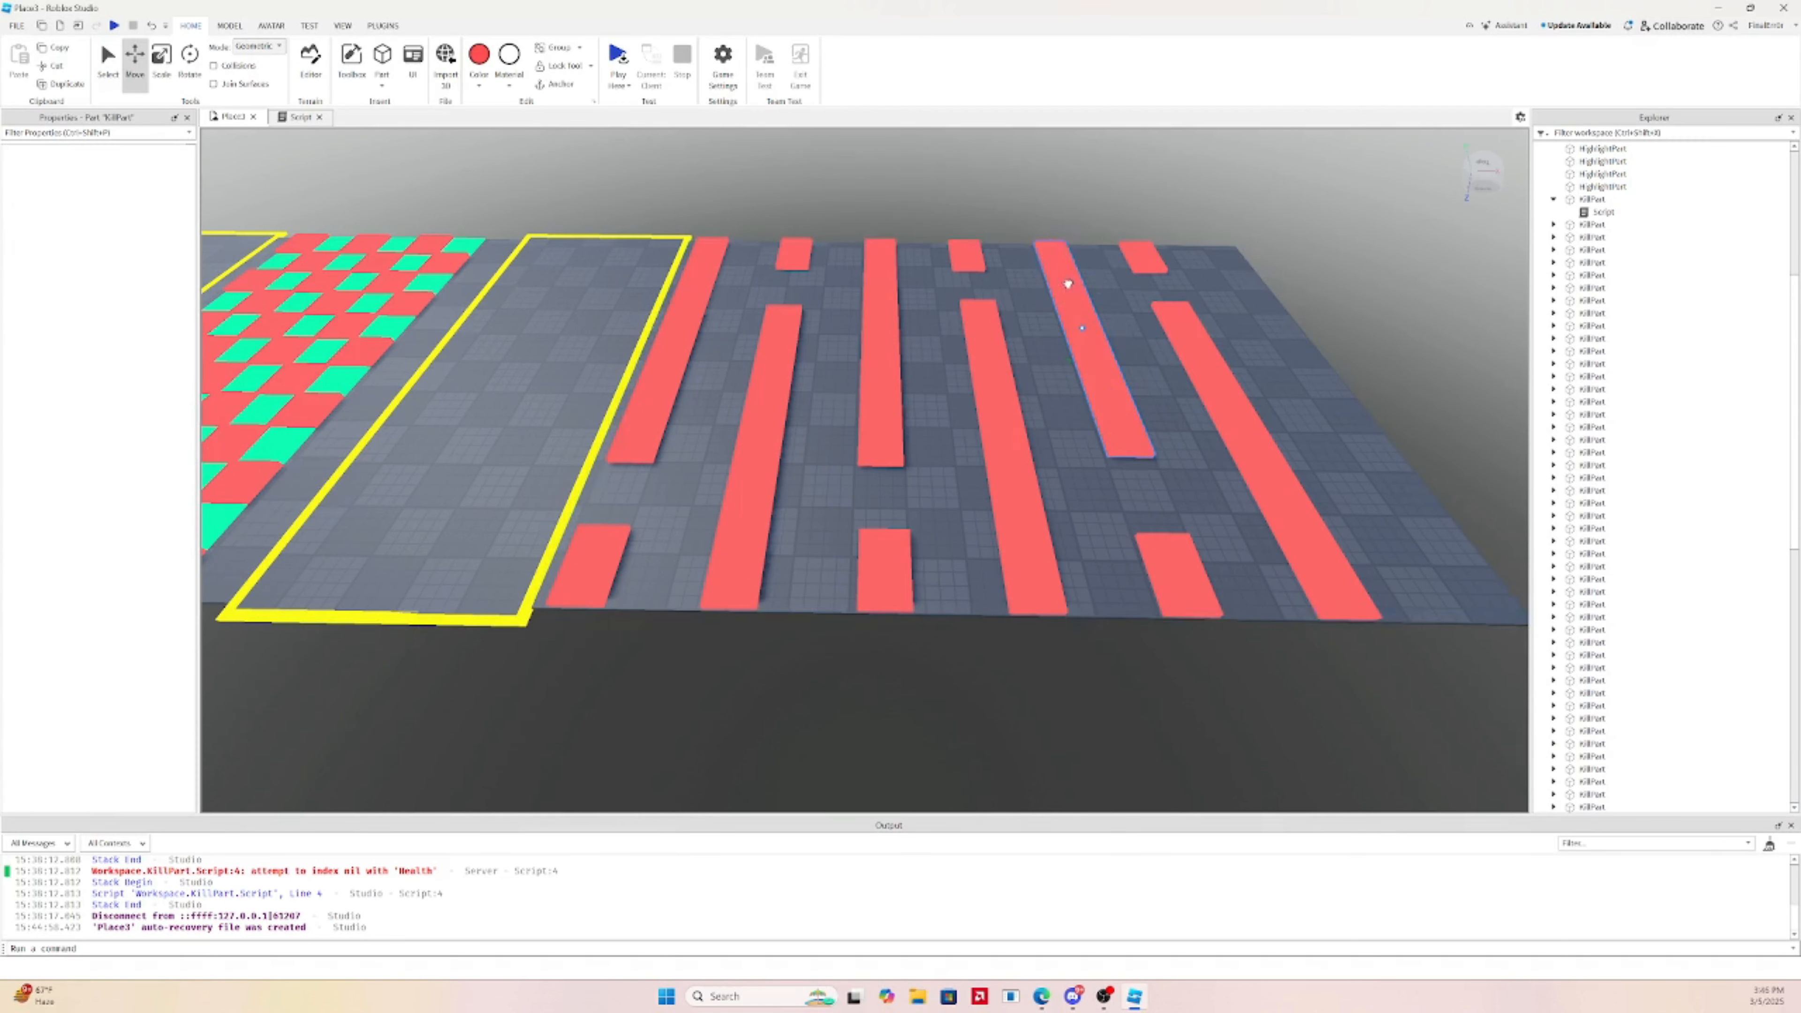
{"action": "left_click", "coordinate": [167, 65]}
{"action": "left_click_drag", "start_coordinate": [1099, 293], "coordinate": [1168, 170]}
{"action": "right_click_drag", "start_coordinate": [1039, 273], "coordinate": [1046, 244]}
{"action": "key", "text": "ctrl+z"}
{"action": "left_click", "coordinate": [225, 30]}
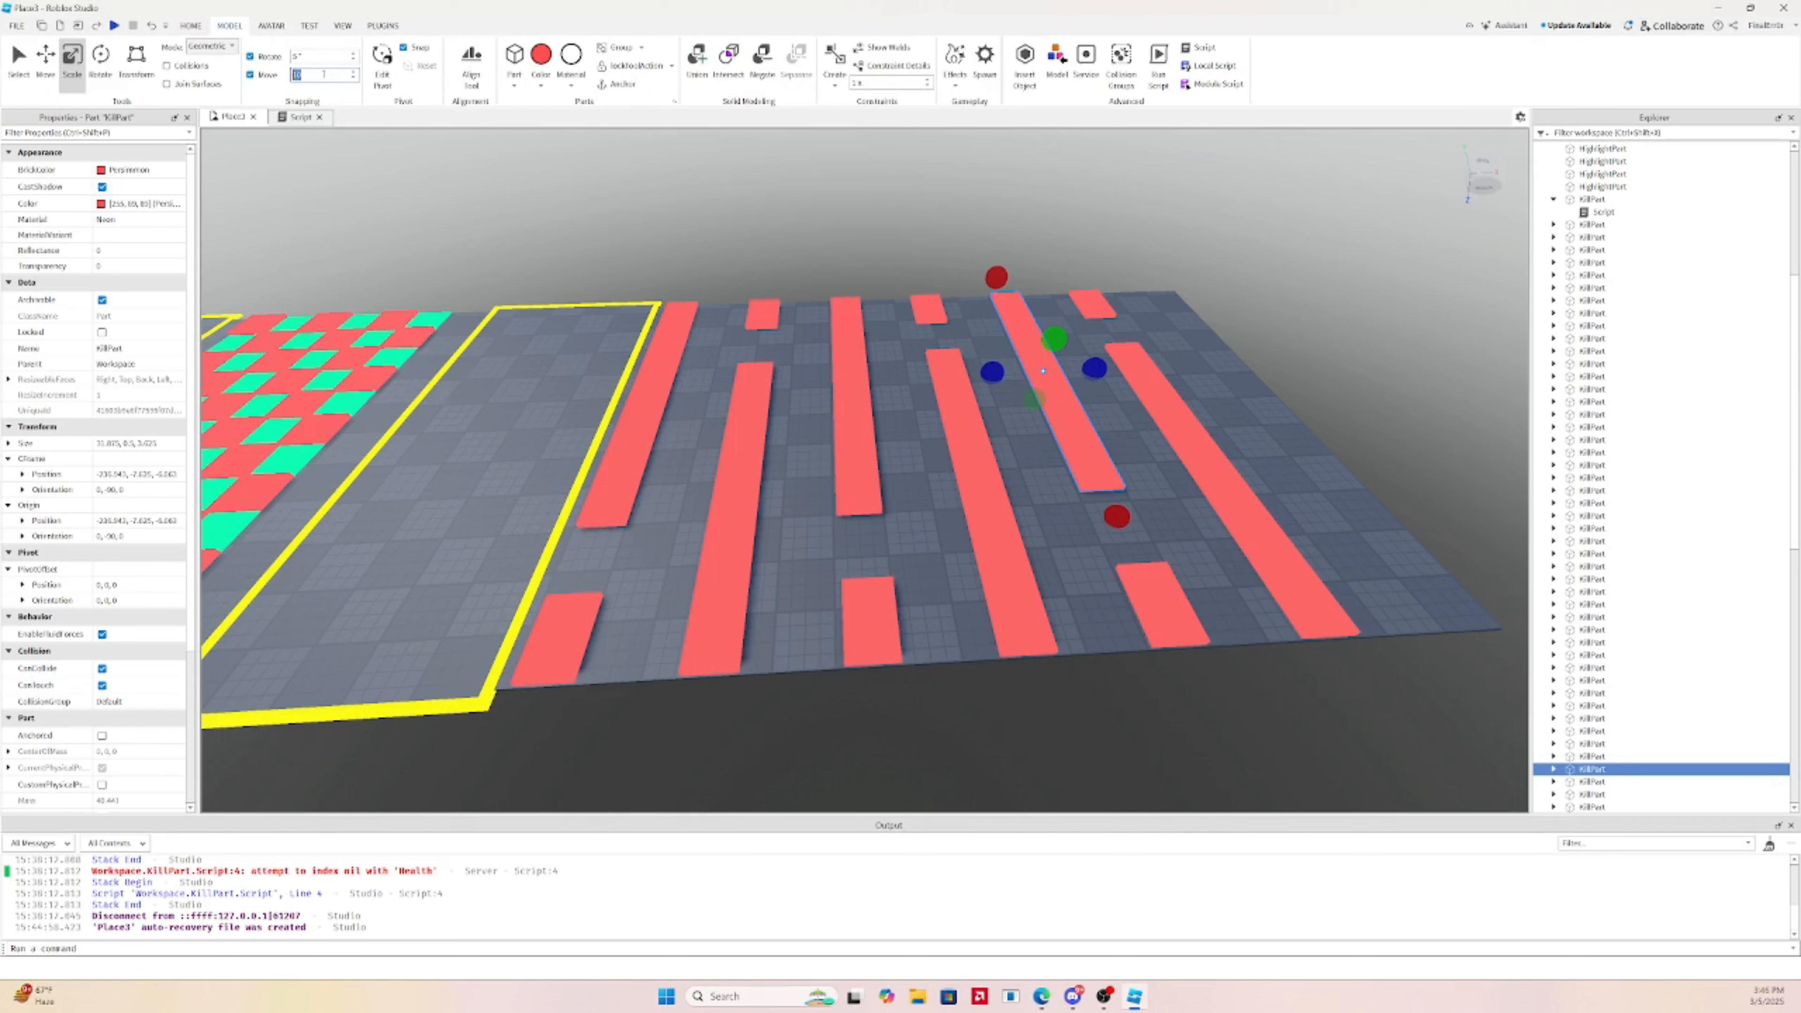
Stretch a long strip, a small block and a floor strip upward into tall slabs
{"action": "left_click_drag", "start_coordinate": [1055, 338], "coordinate": [1105, 231]}
{"action": "left_click", "coordinate": [1207, 452]}
{"action": "left_click_drag", "start_coordinate": [1222, 423], "coordinate": [1297, 323]}
{"action": "left_click", "coordinate": [1144, 598]}
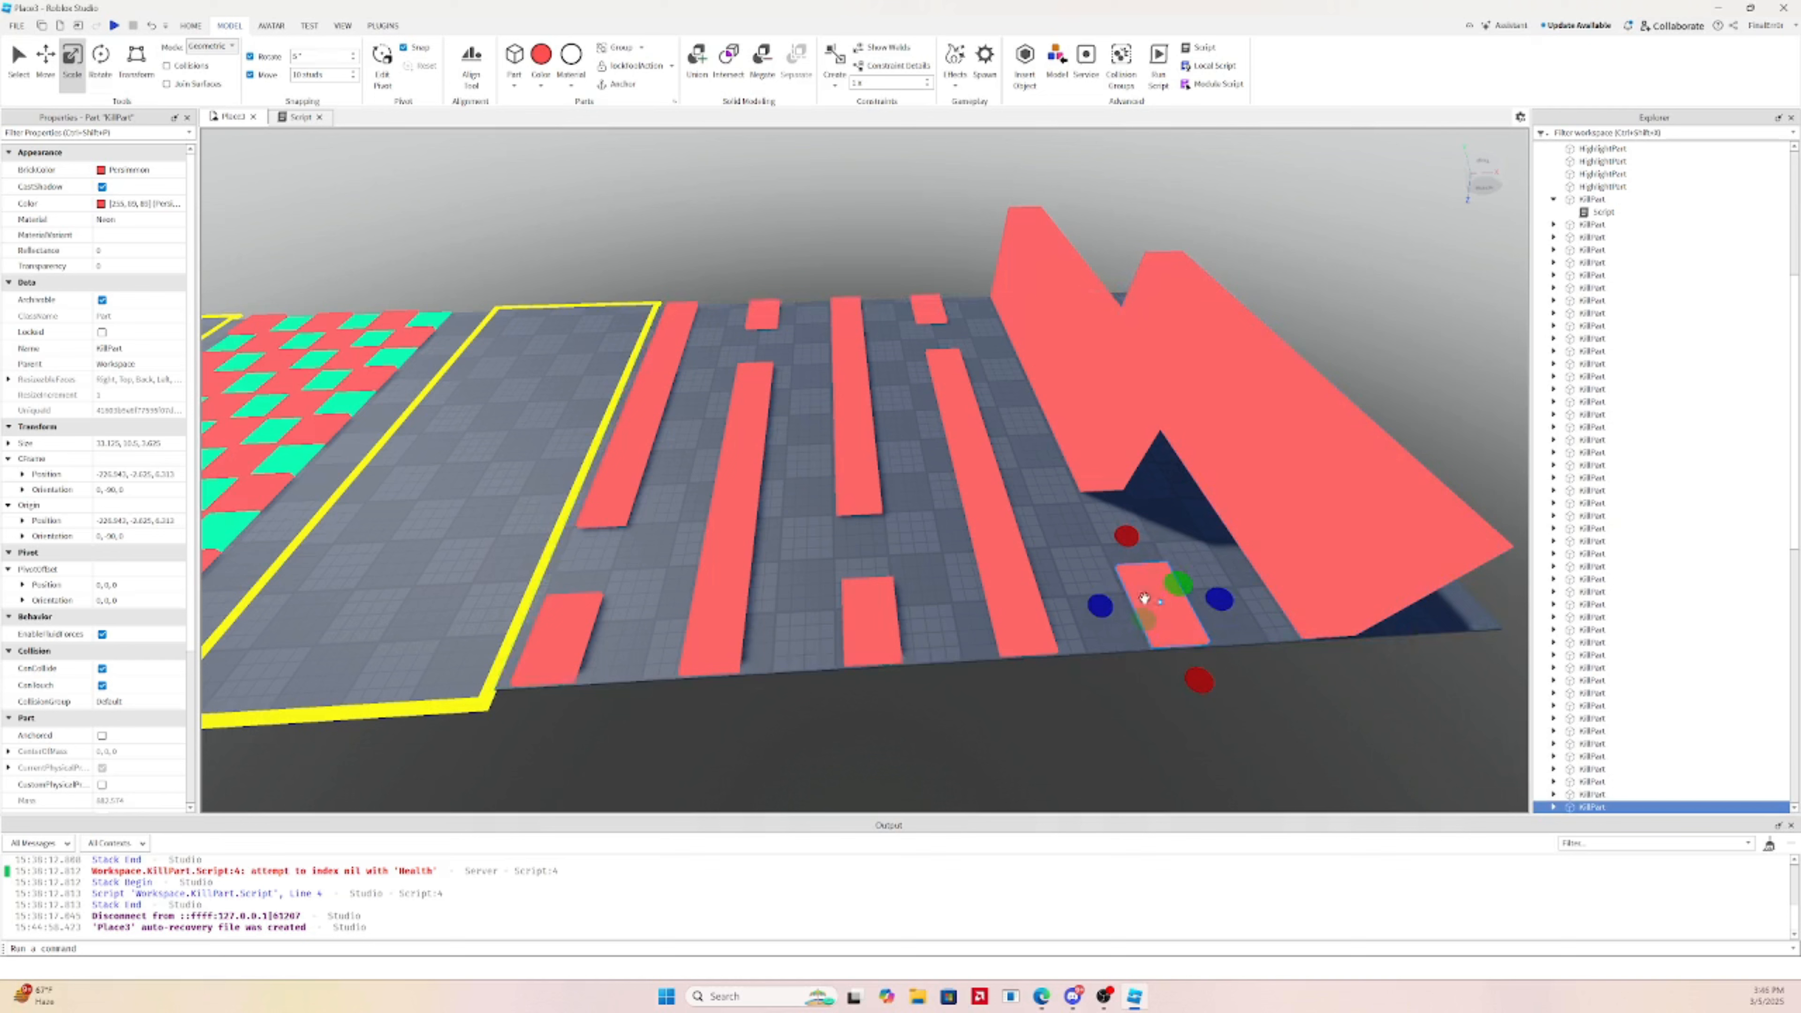
{"action": "left_click_drag", "start_coordinate": [1178, 583], "coordinate": [1206, 515]}
{"action": "left_click", "coordinate": [1005, 534]}
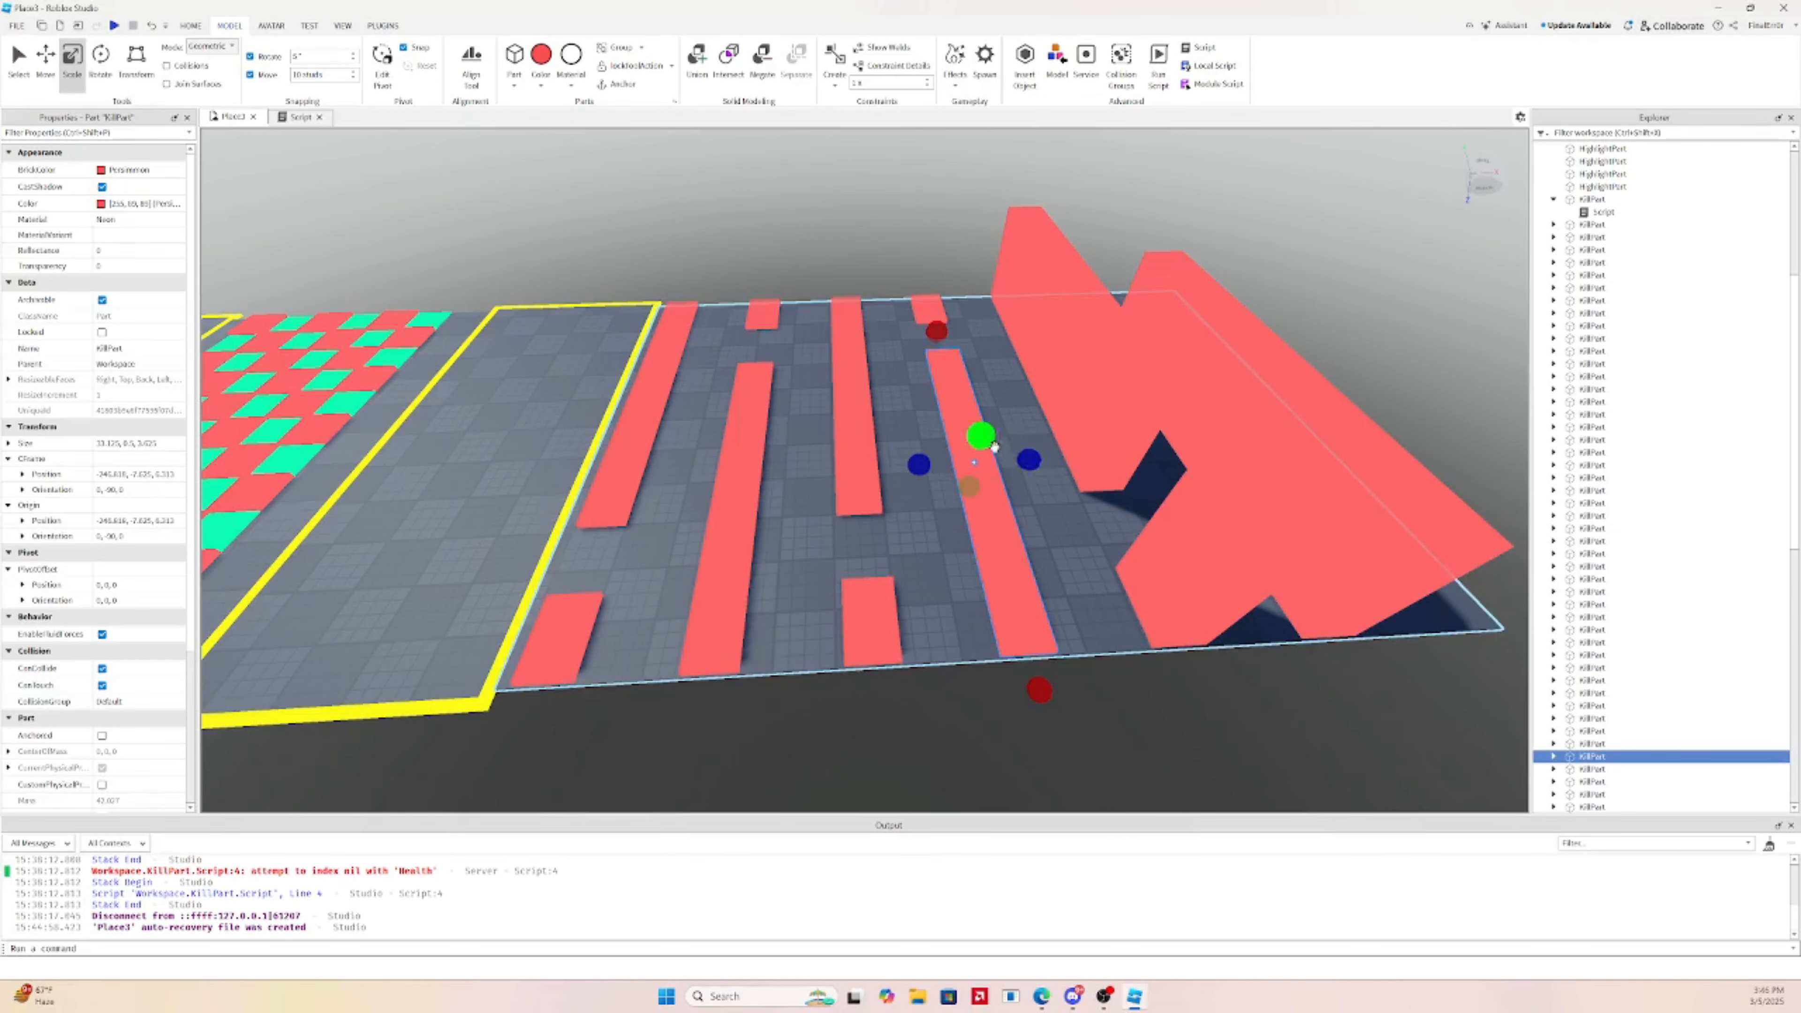
{"action": "left_click_drag", "start_coordinate": [994, 446], "coordinate": [995, 364]}
Undo the raised slabs, commit 0.125-stud move snap, and box-select the red strips
{"action": "left_click", "coordinate": [915, 305]}
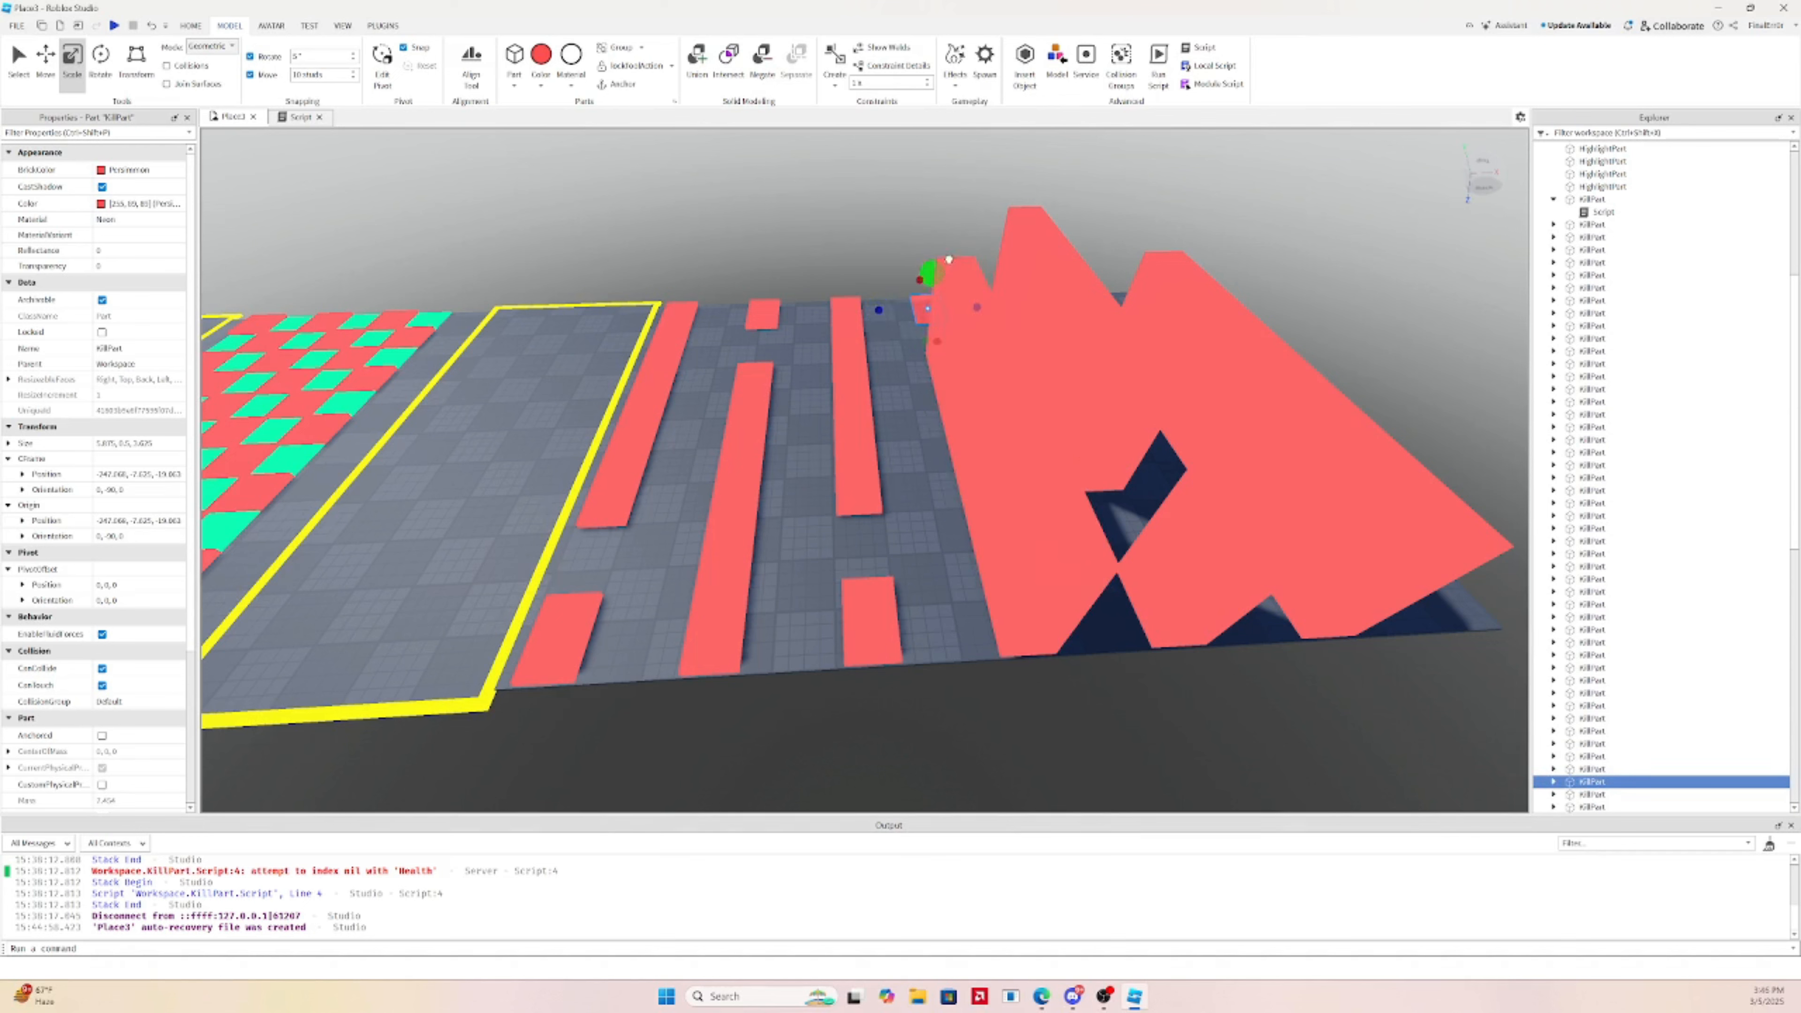
{"action": "key", "text": "ctrl+z"}
{"action": "key", "text": "ctrl+z"}
{"action": "key", "text": "ctrl+z"}
{"action": "key", "text": "ctrl+z"}
{"action": "key", "text": "ctrl+z"}
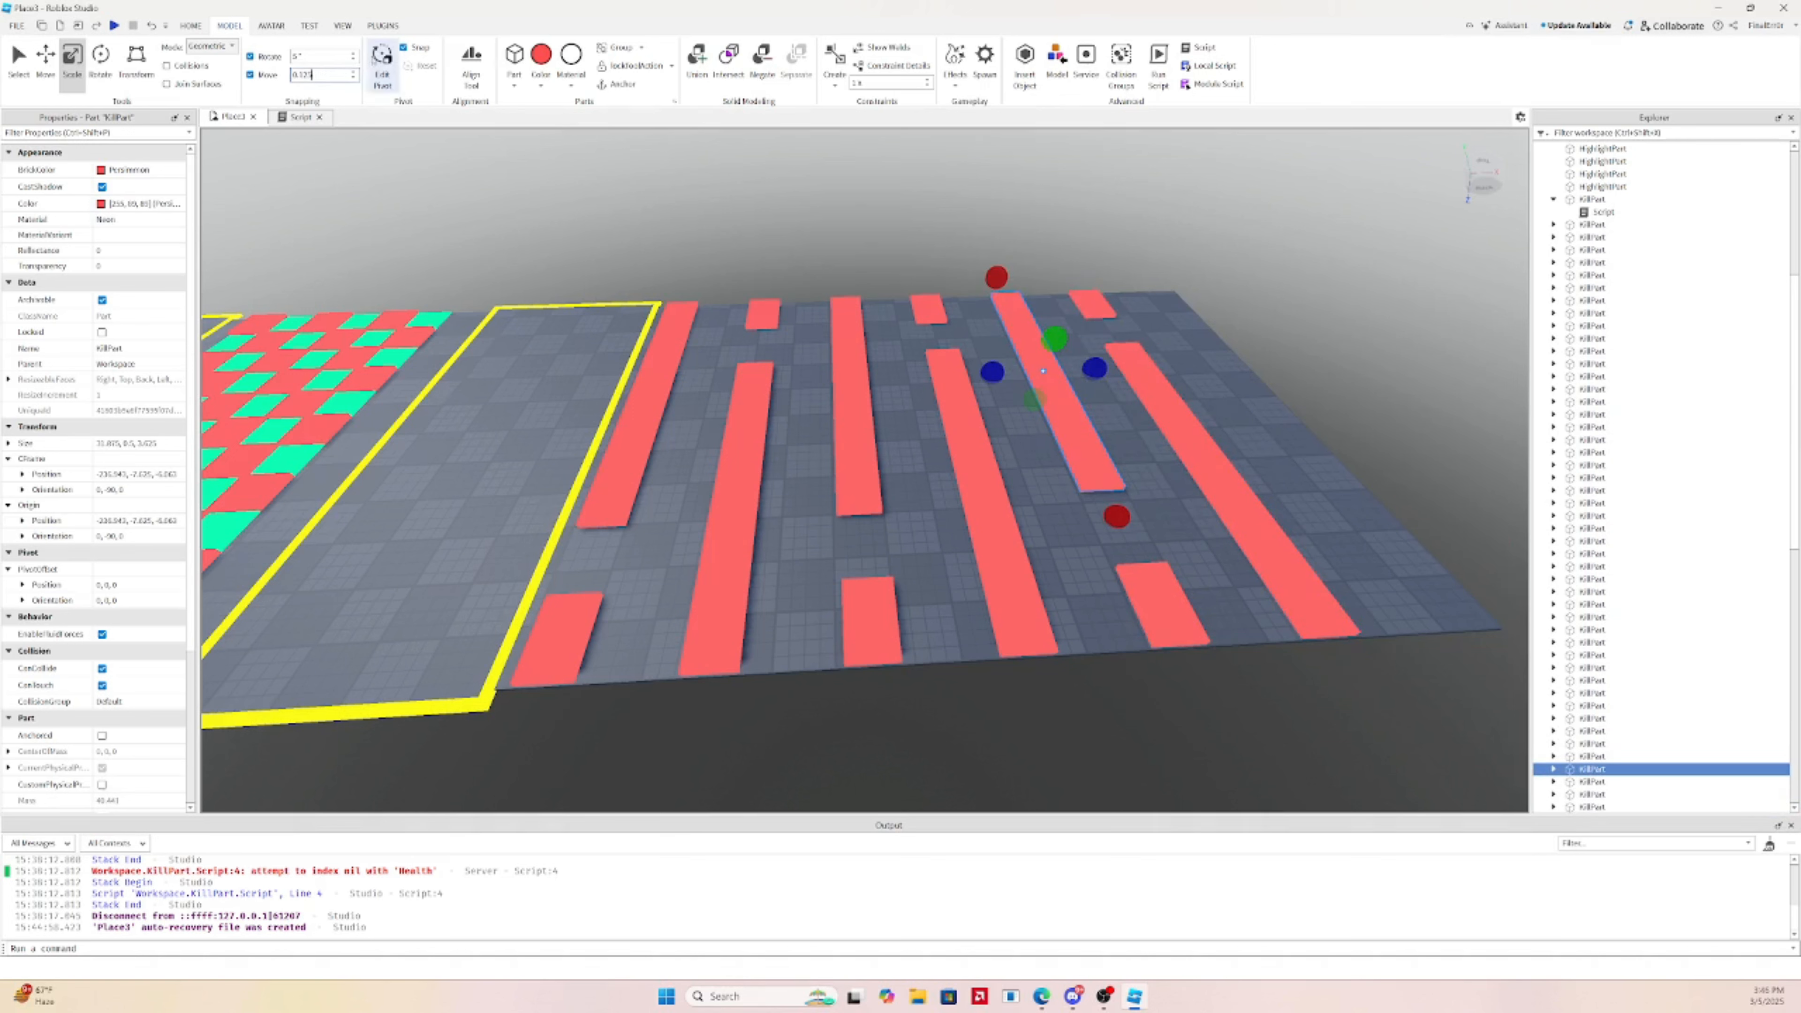
{"action": "left_click", "coordinate": [672, 241]}
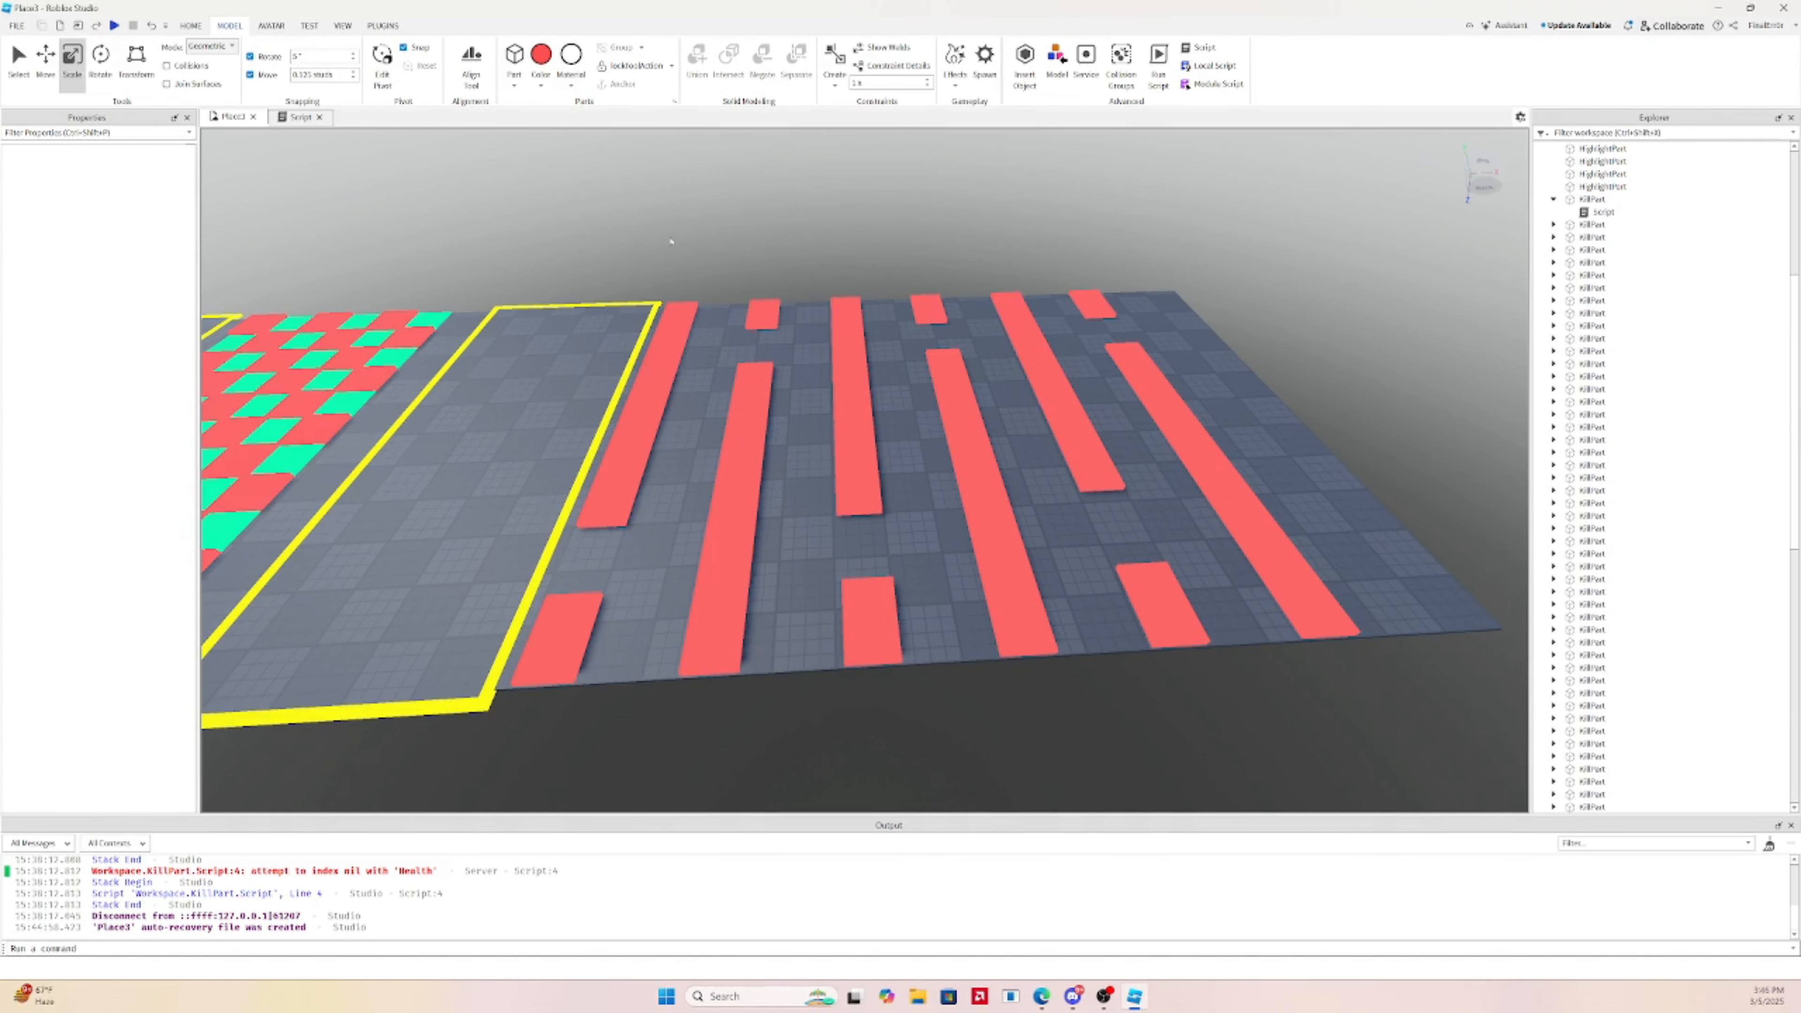
{"action": "left_click_drag", "start_coordinate": [672, 241], "coordinate": [1507, 809]}
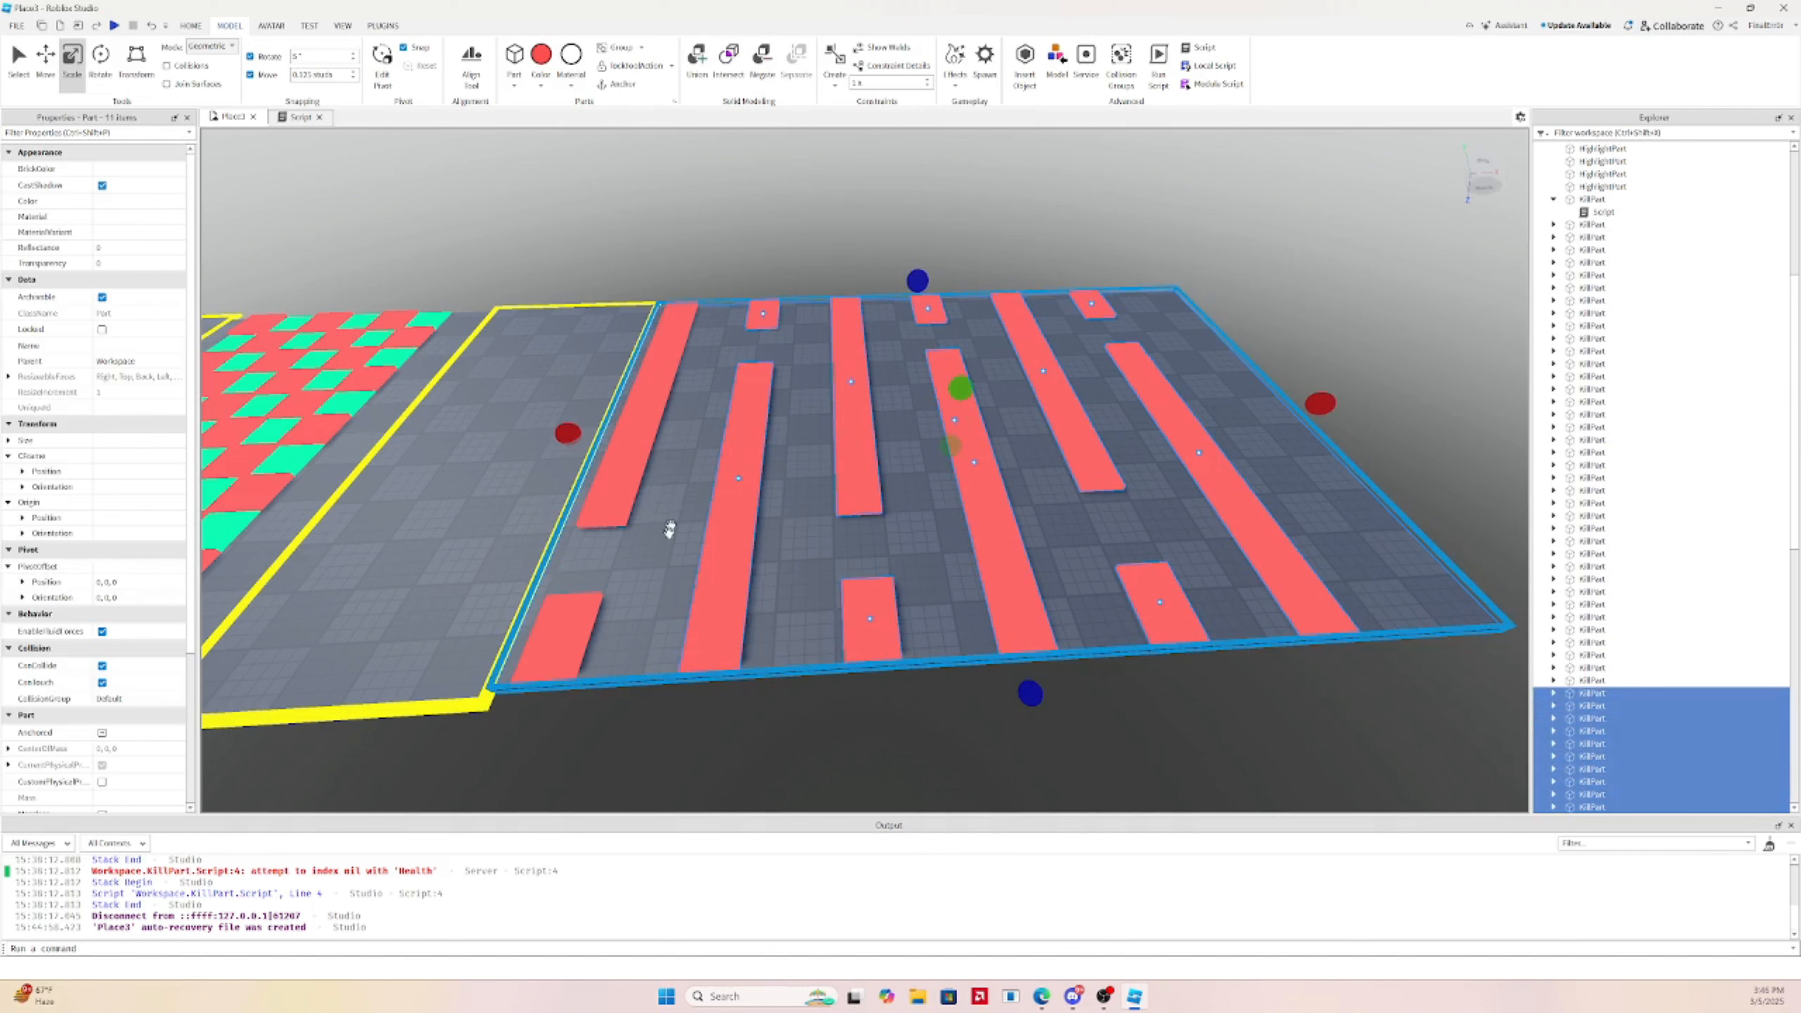
Union the remaining red kill strips and lower the union's height to 11.25
{"action": "left_click", "coordinate": [576, 617], "text": "ctrl"}
{"action": "left_click", "coordinate": [611, 483], "text": "ctrl"}
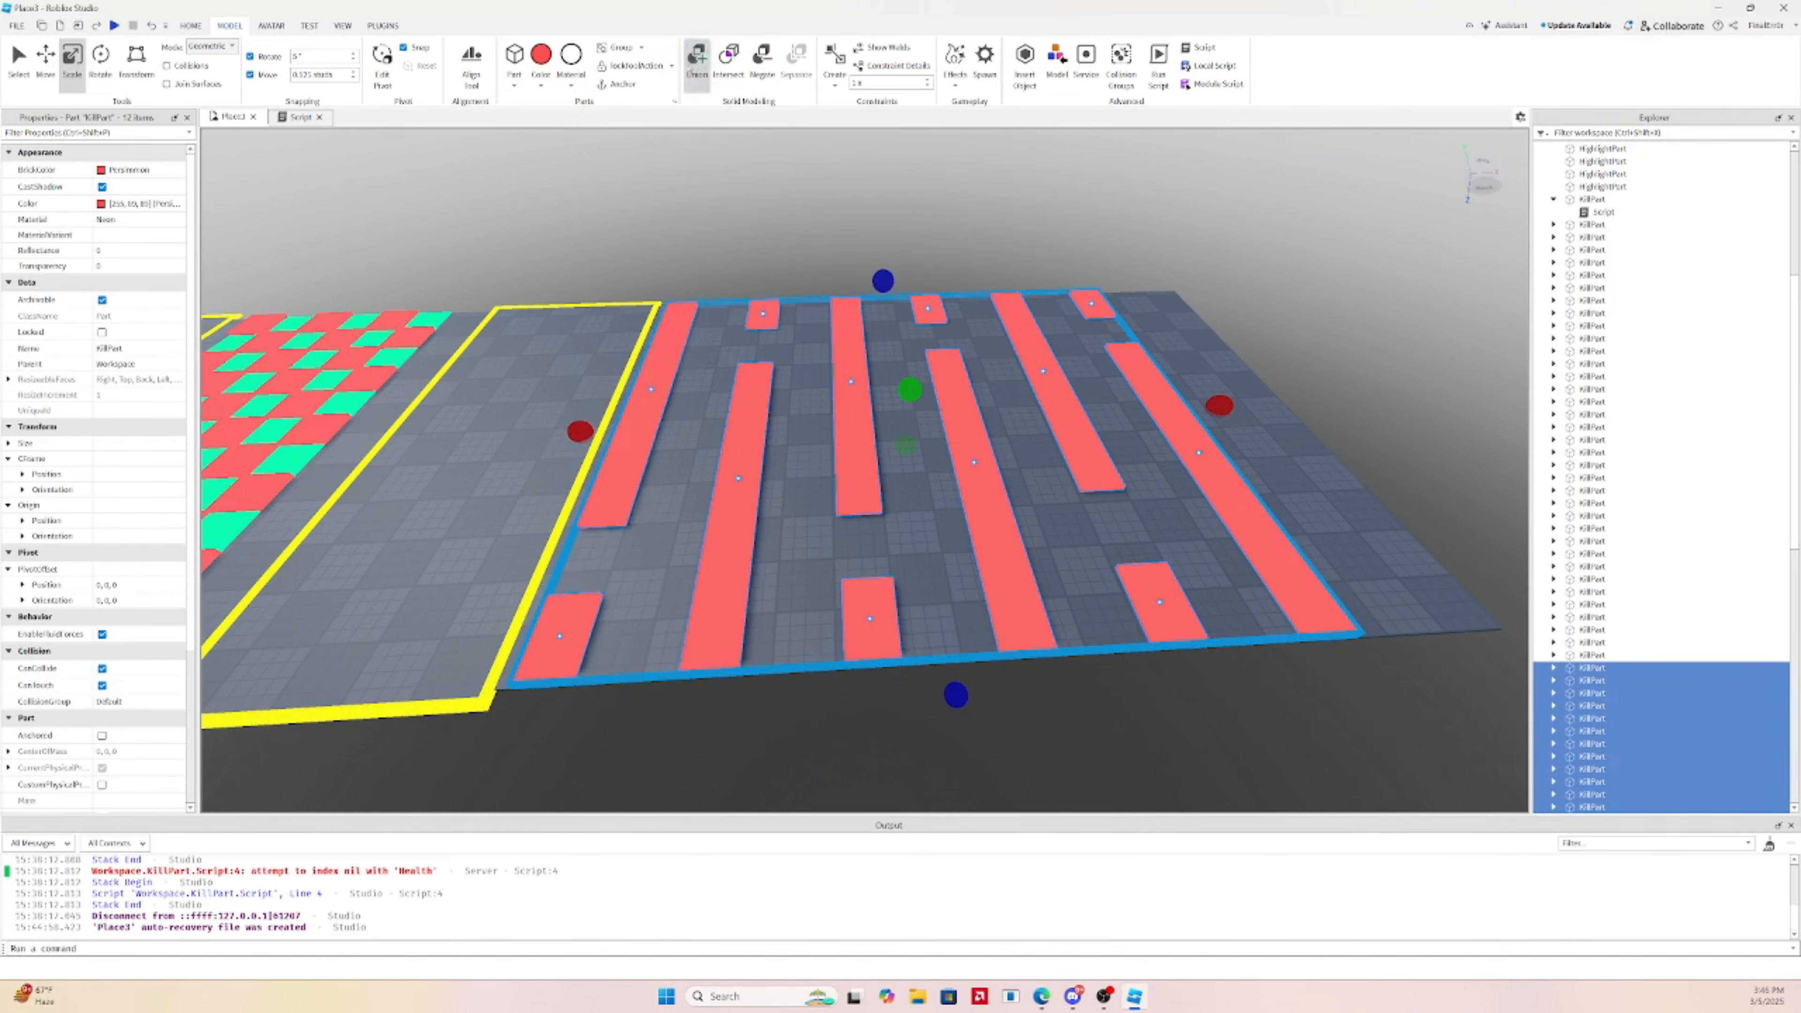
{"action": "left_click", "coordinate": [697, 58]}
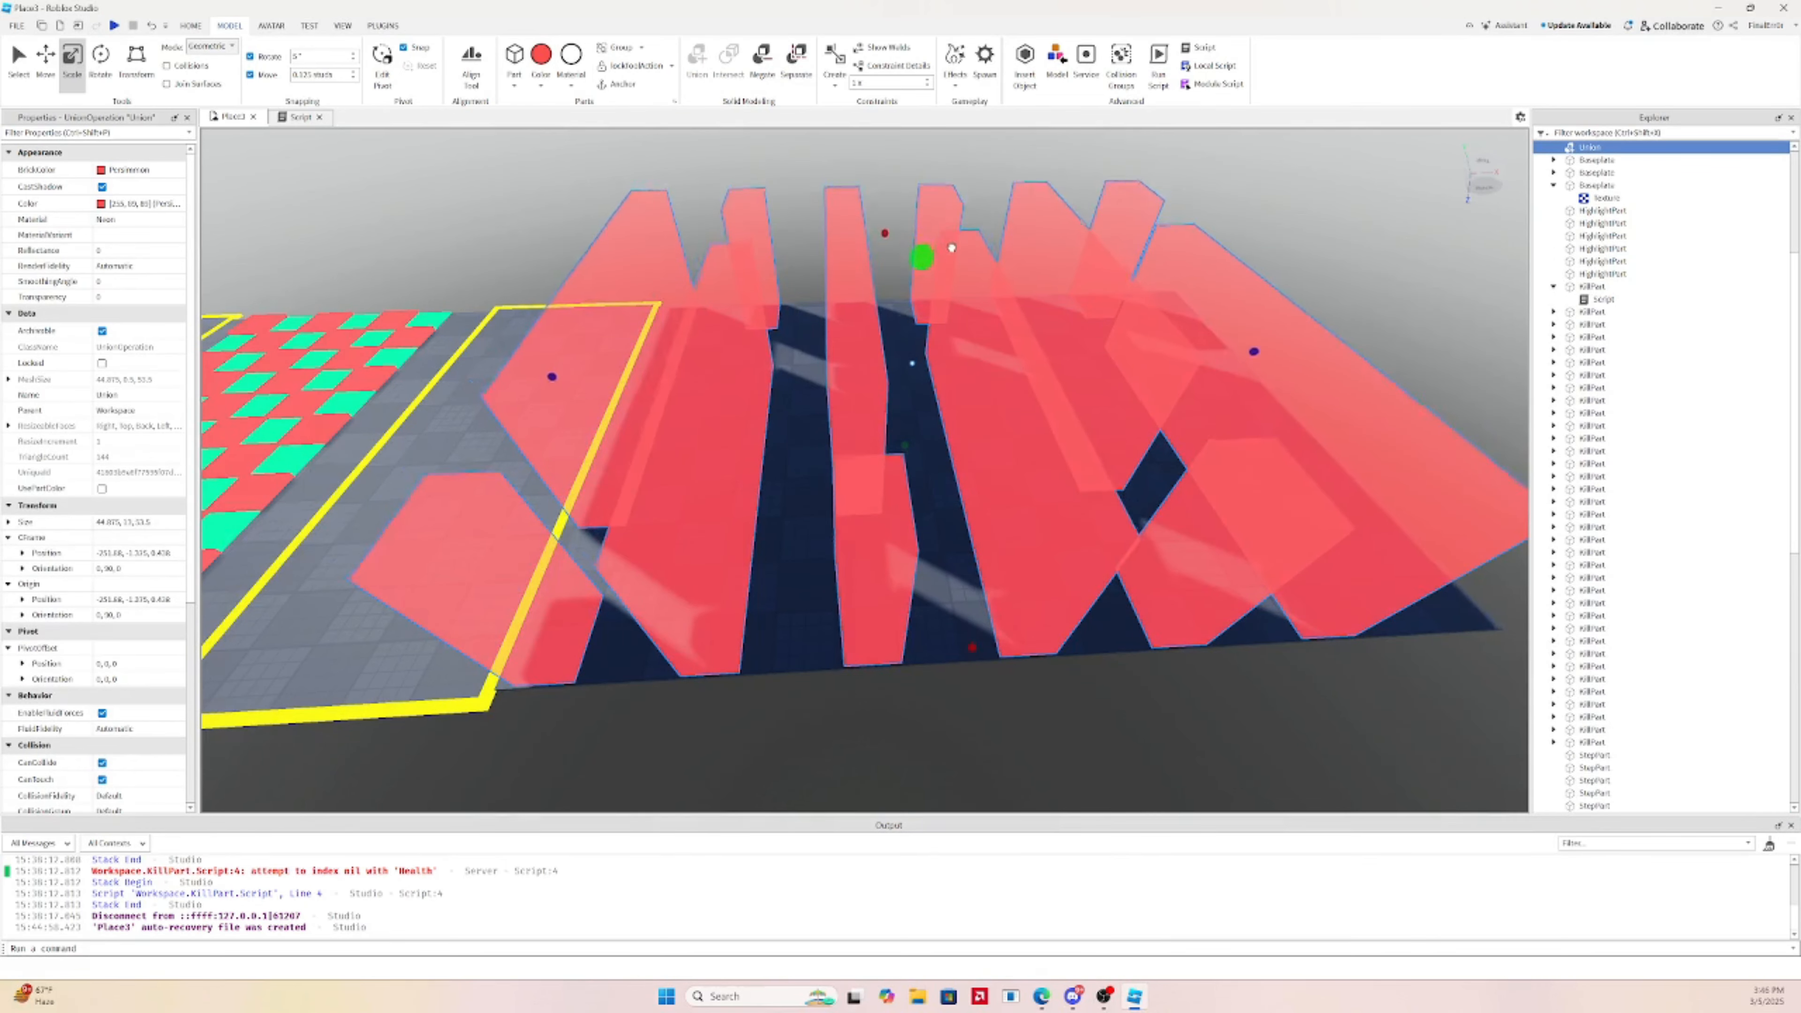
{"action": "left_click_drag", "start_coordinate": [952, 248], "coordinate": [953, 286]}
Make the red union partly transparent, about 0.35
{"action": "key", "text": "a"}
{"action": "right_click_drag", "start_coordinate": [953, 285], "coordinate": [954, 288]}
{"action": "key", "text": "s"}
{"action": "key", "text": "s"}
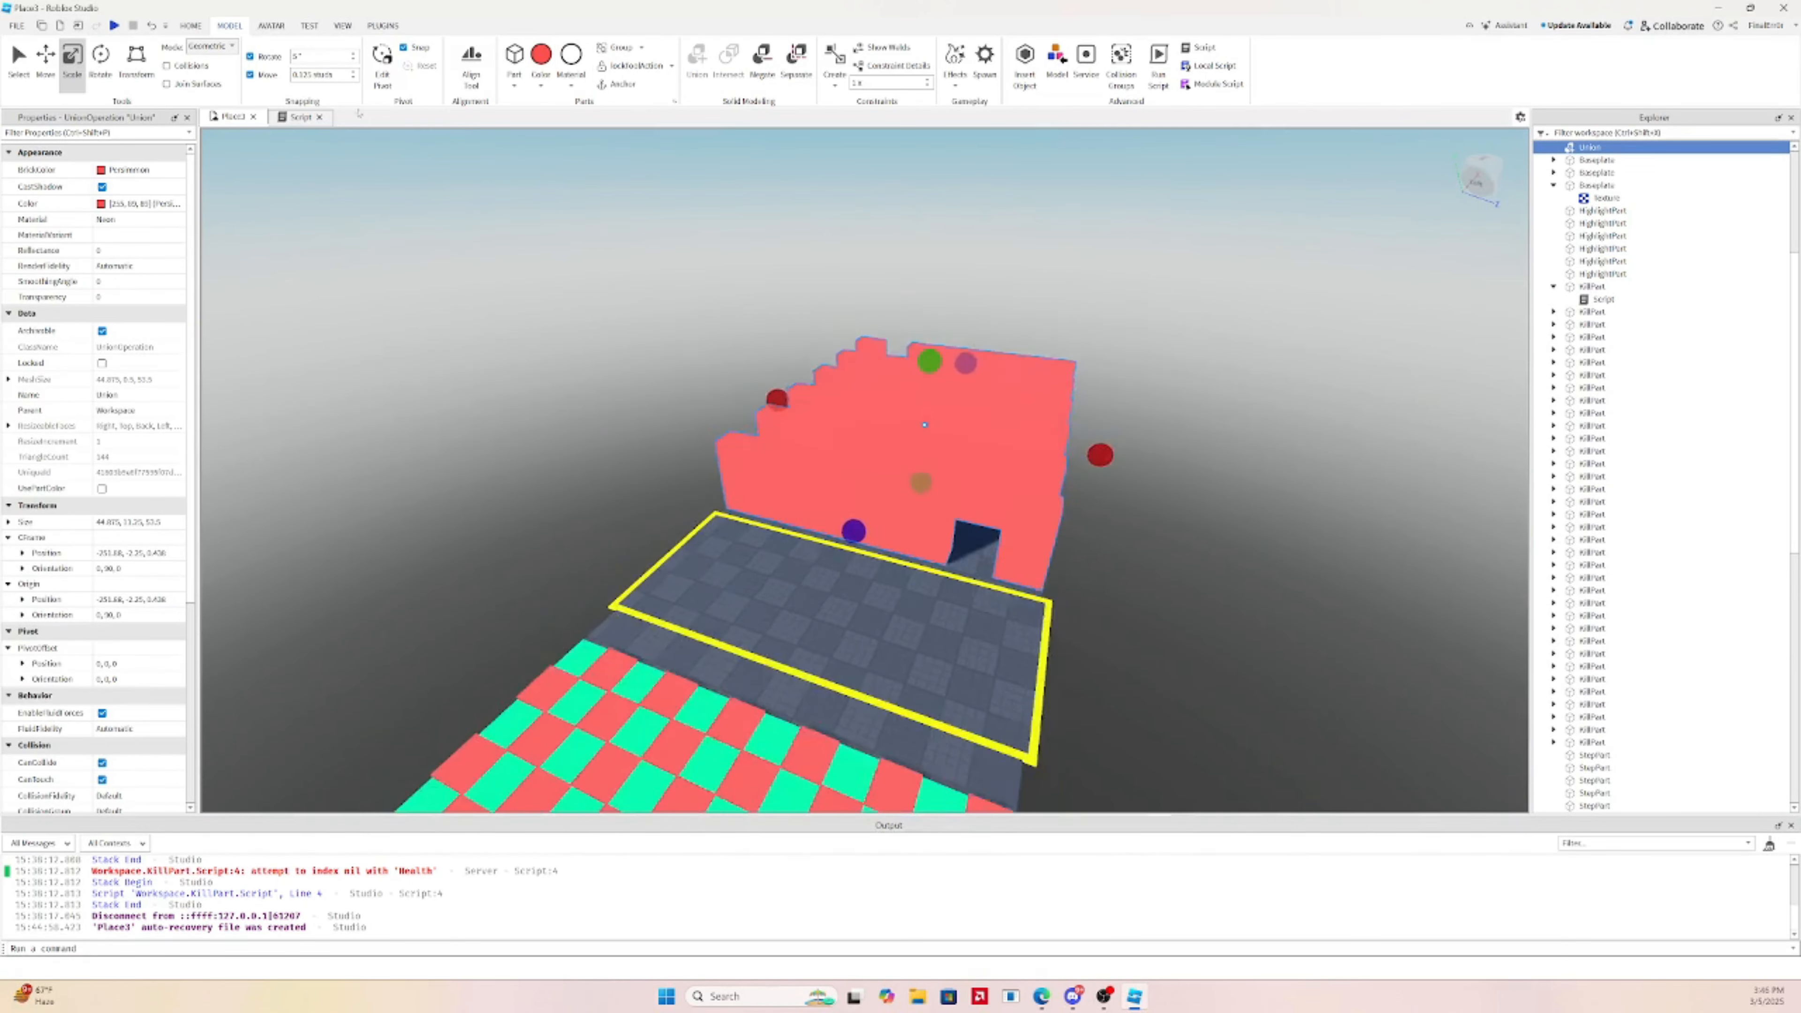
{"action": "key", "text": "w"}
{"action": "scroll", "coordinate": [29, 326], "scroll_direction": "down", "scroll_amount": 4}
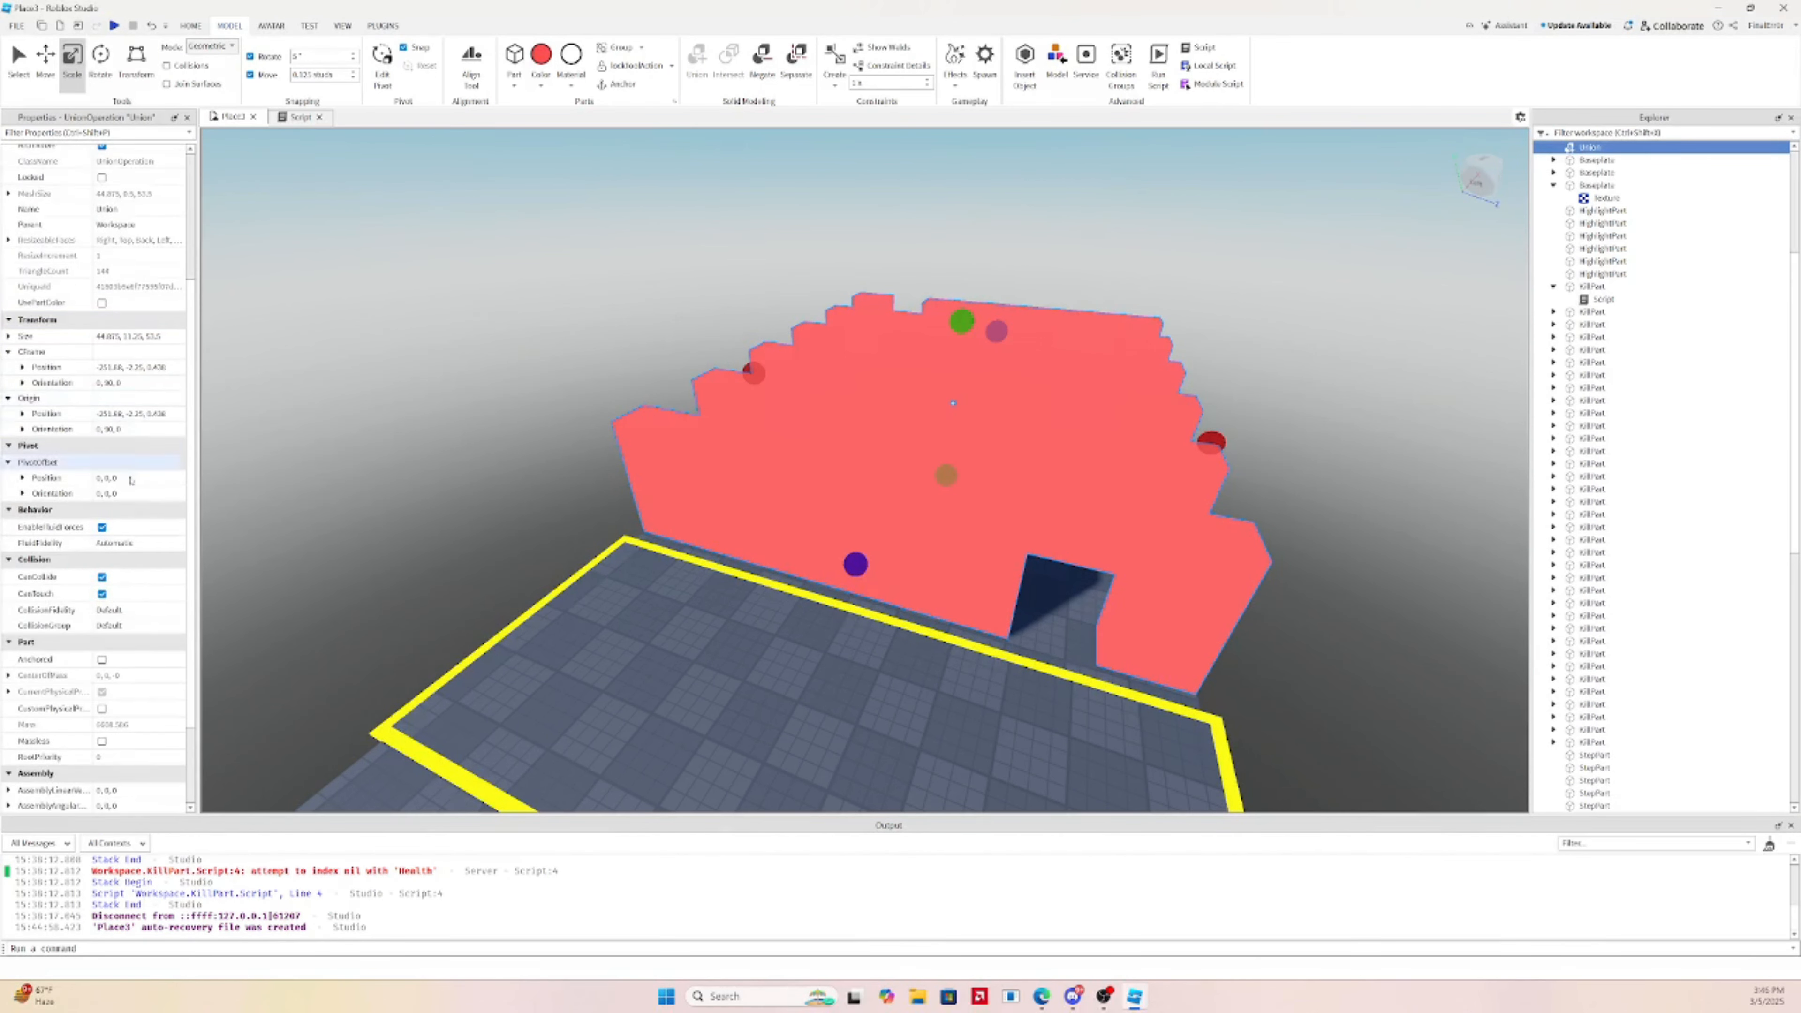
{"action": "scroll", "coordinate": [179, 295], "scroll_direction": "up", "scroll_amount": 4}
{"action": "left_click_drag", "start_coordinate": [142, 296], "coordinate": [156, 297]}
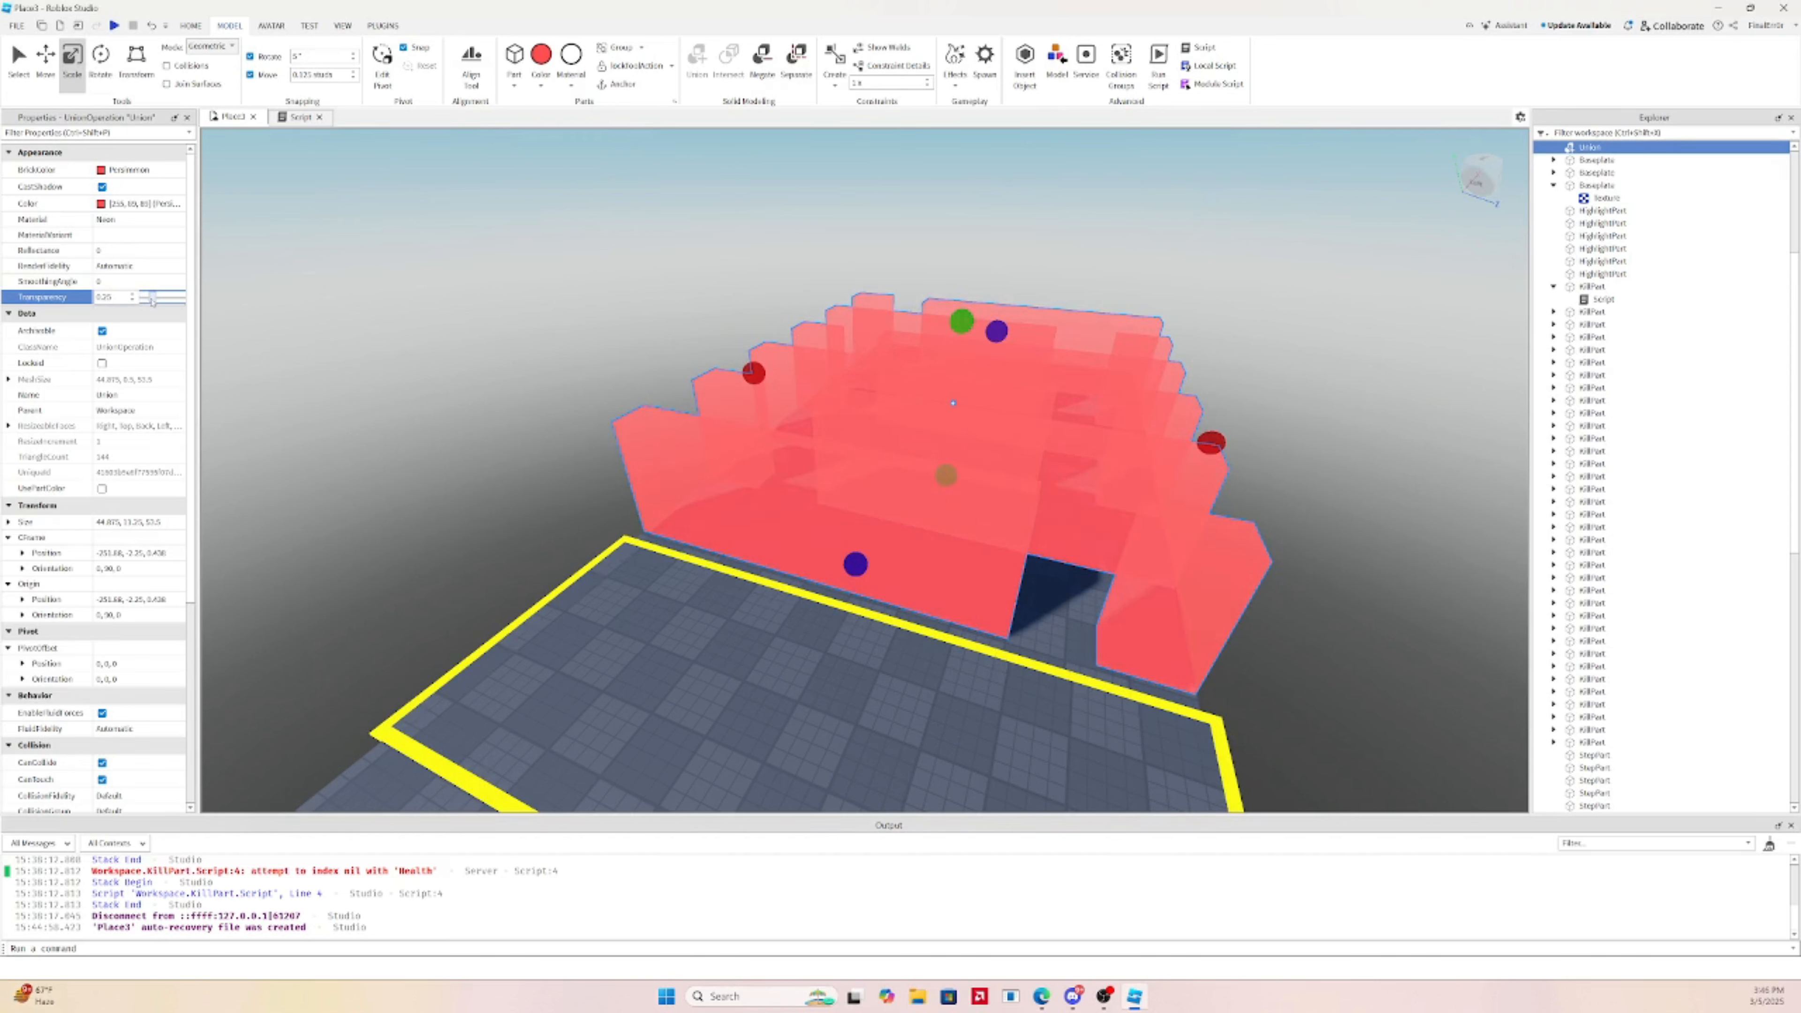
Insert a Highlight object into the union
{"action": "left_click", "coordinate": [1612, 147]}
{"action": "type", "text": "high"}
{"action": "key", "text": "Return"}
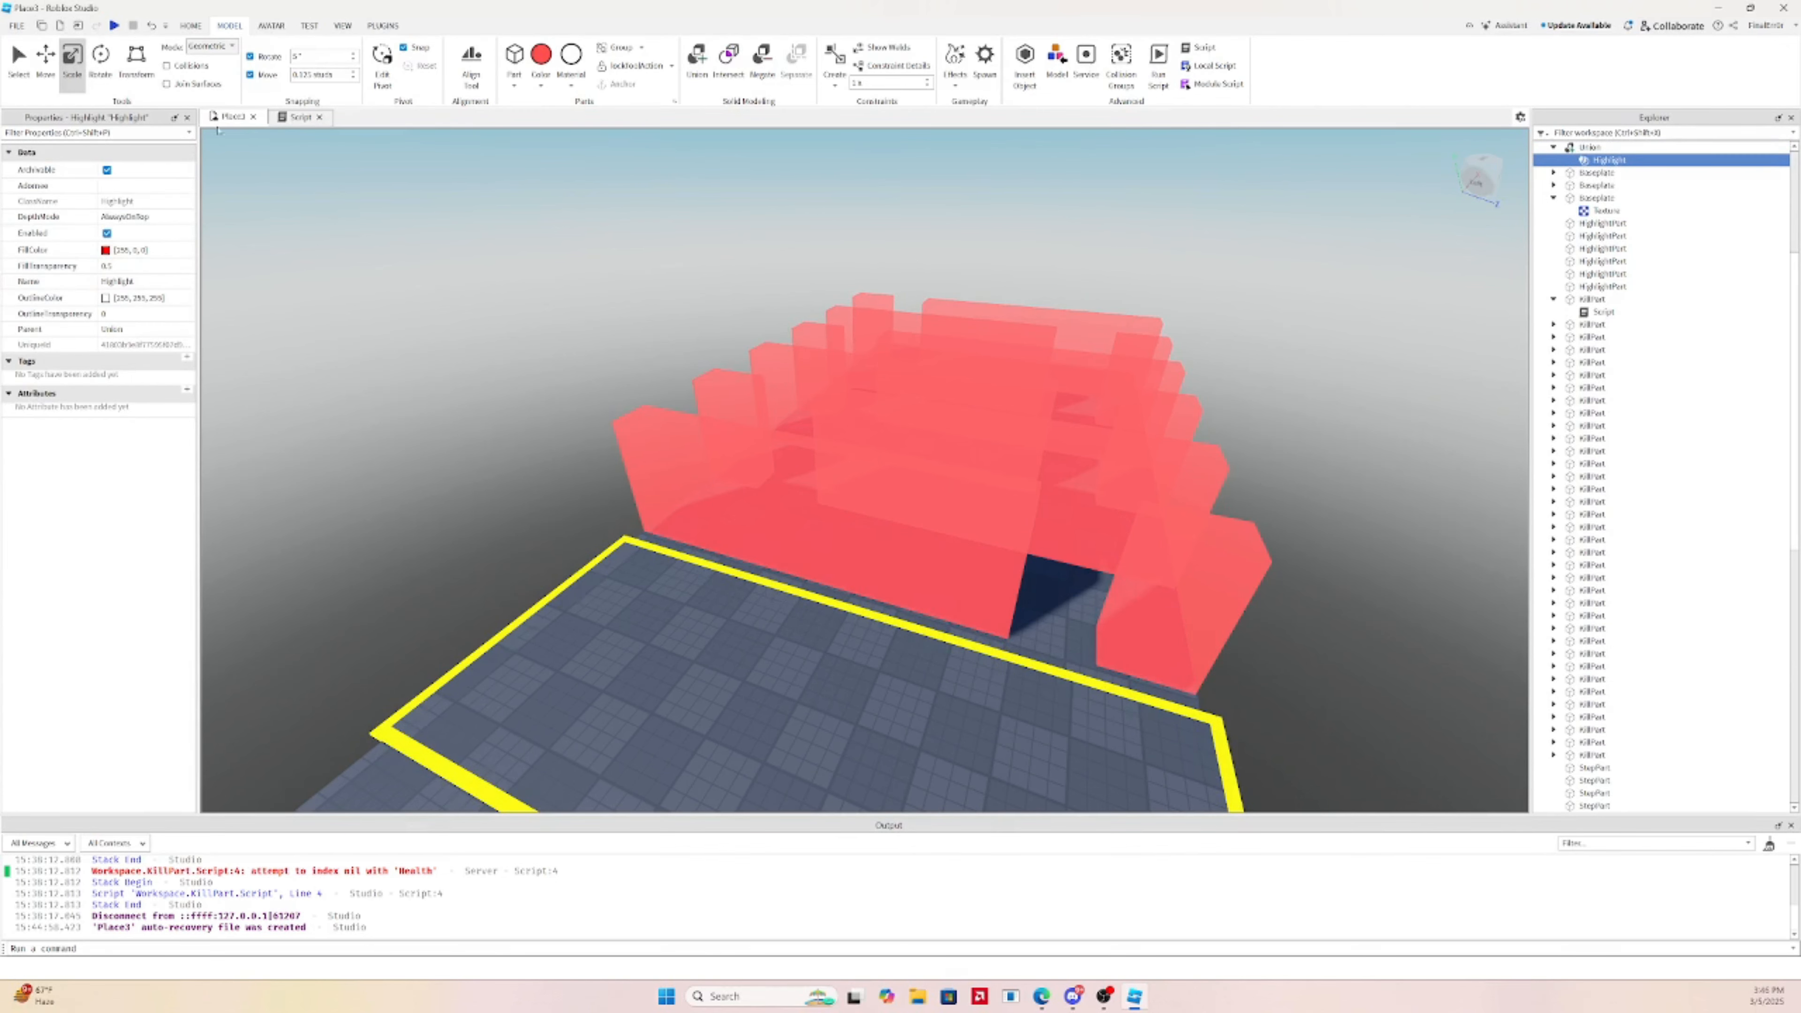
Check the kill script, then set the union's transparency to 1
{"action": "left_click", "coordinate": [299, 116]}
{"action": "left_click", "coordinate": [227, 118]}
{"action": "left_click", "coordinate": [1590, 147]}
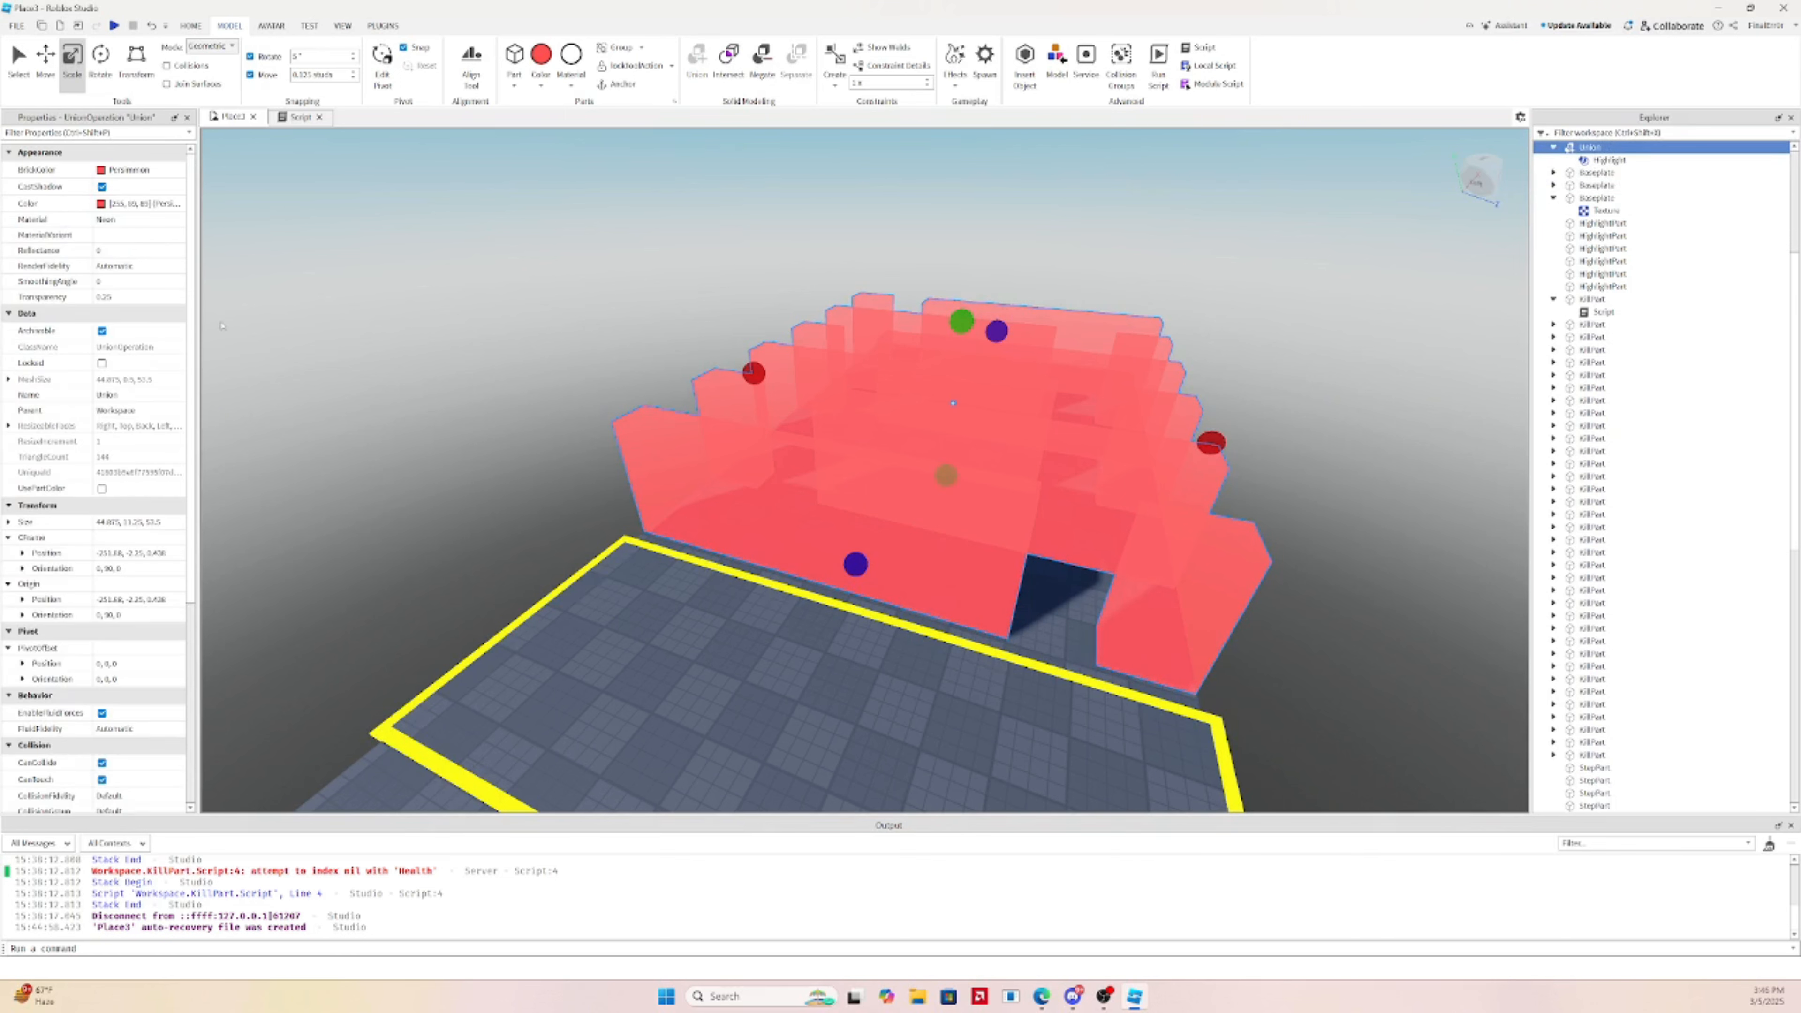
{"action": "left_click_drag", "start_coordinate": [147, 298], "coordinate": [241, 303]}
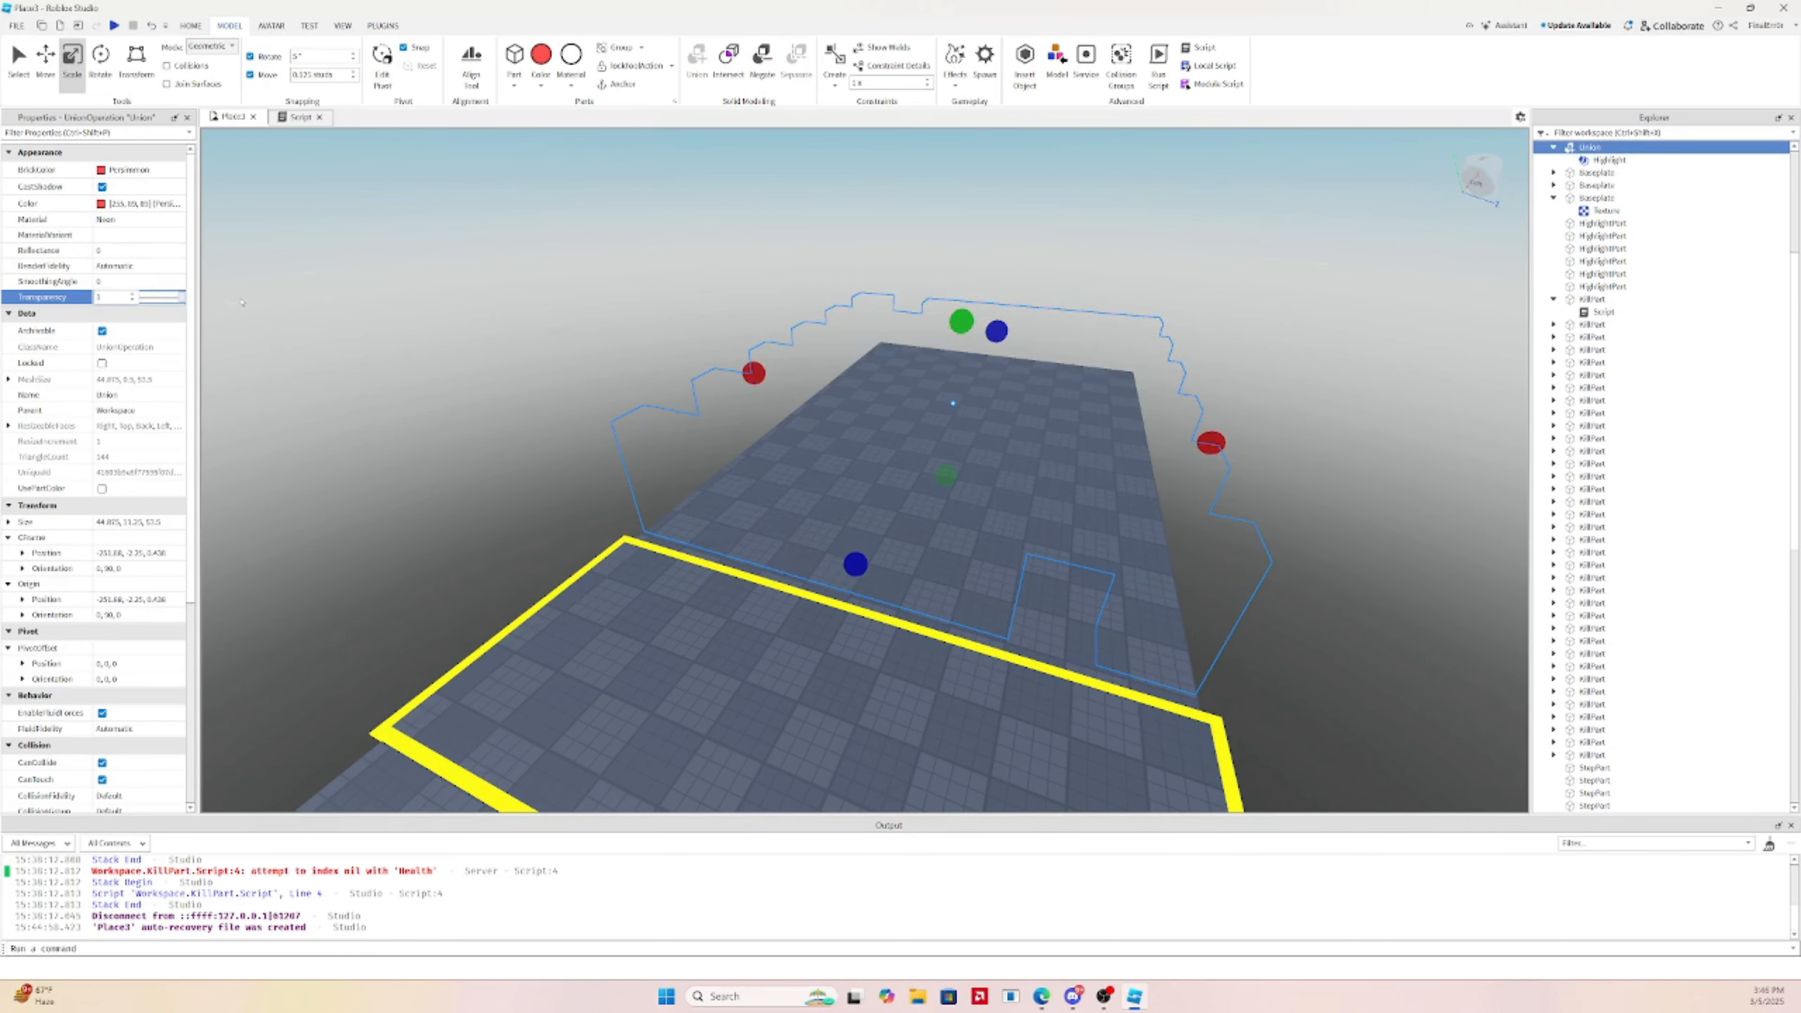
Set the Highlight's depth mode to AlwaysOnTop and its fill transparency to 0.1
{"action": "left_click", "coordinate": [1604, 160]}
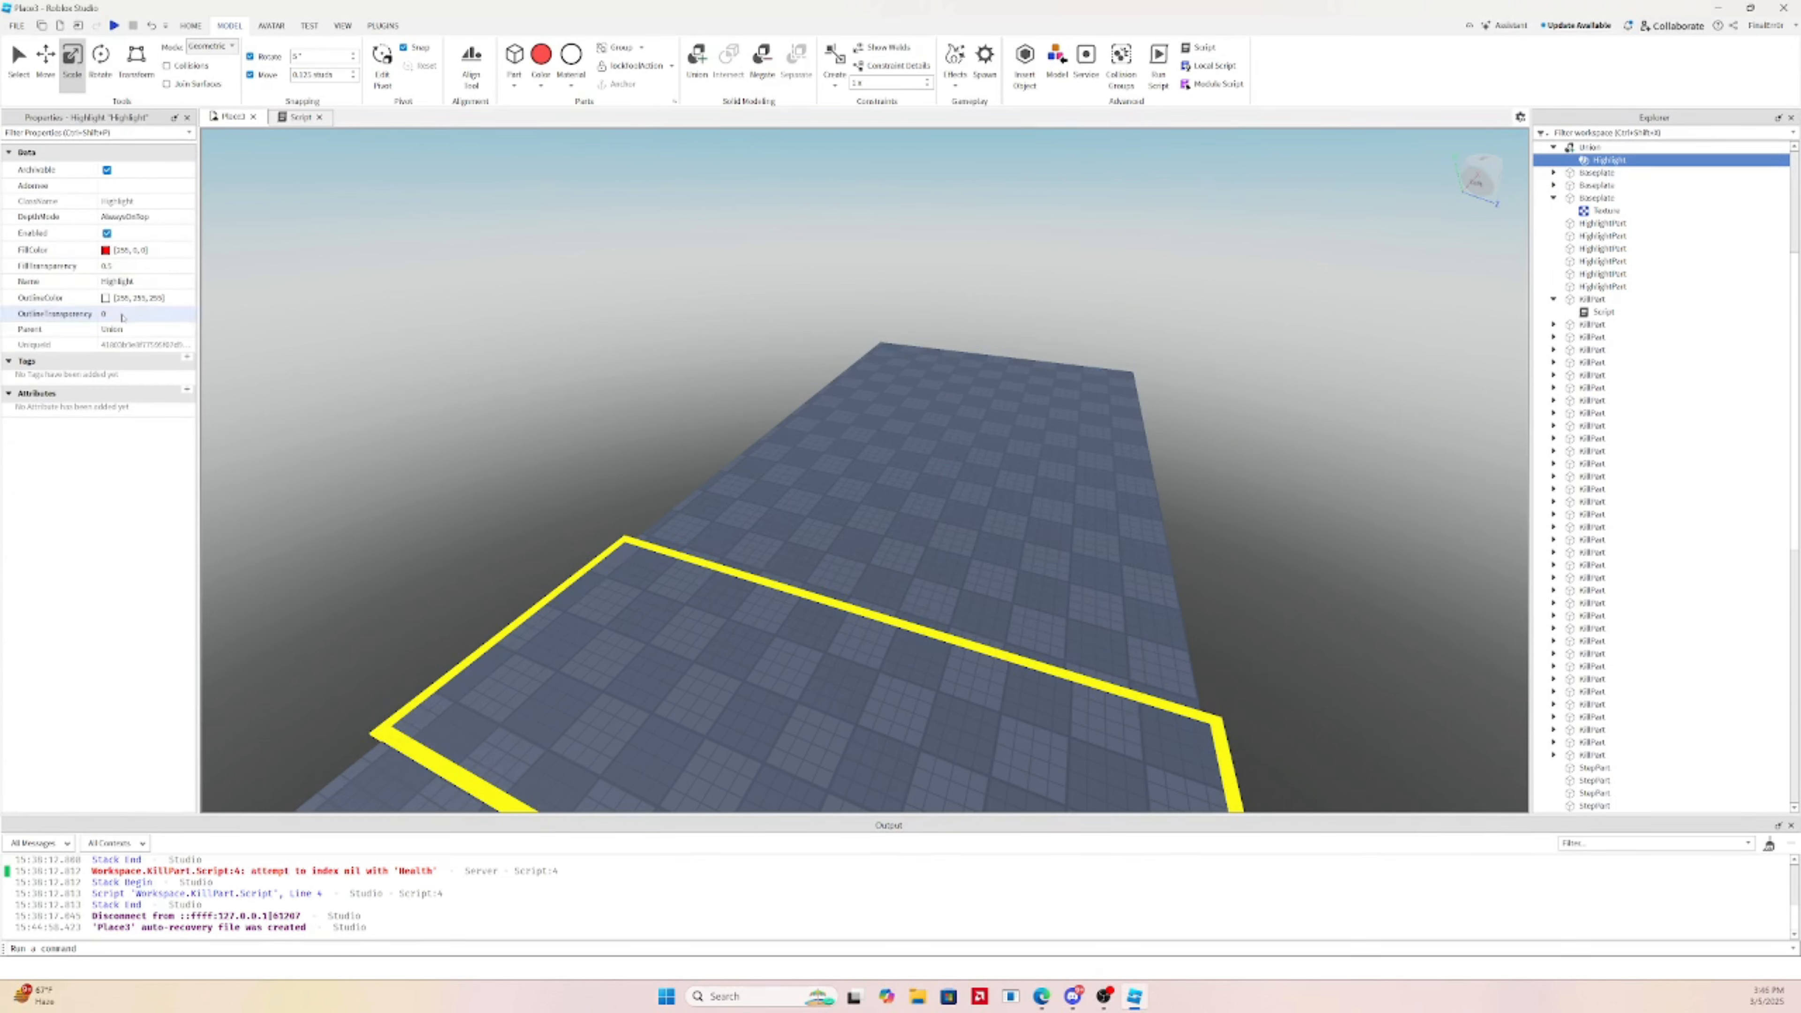
{"action": "left_click", "coordinate": [149, 222]}
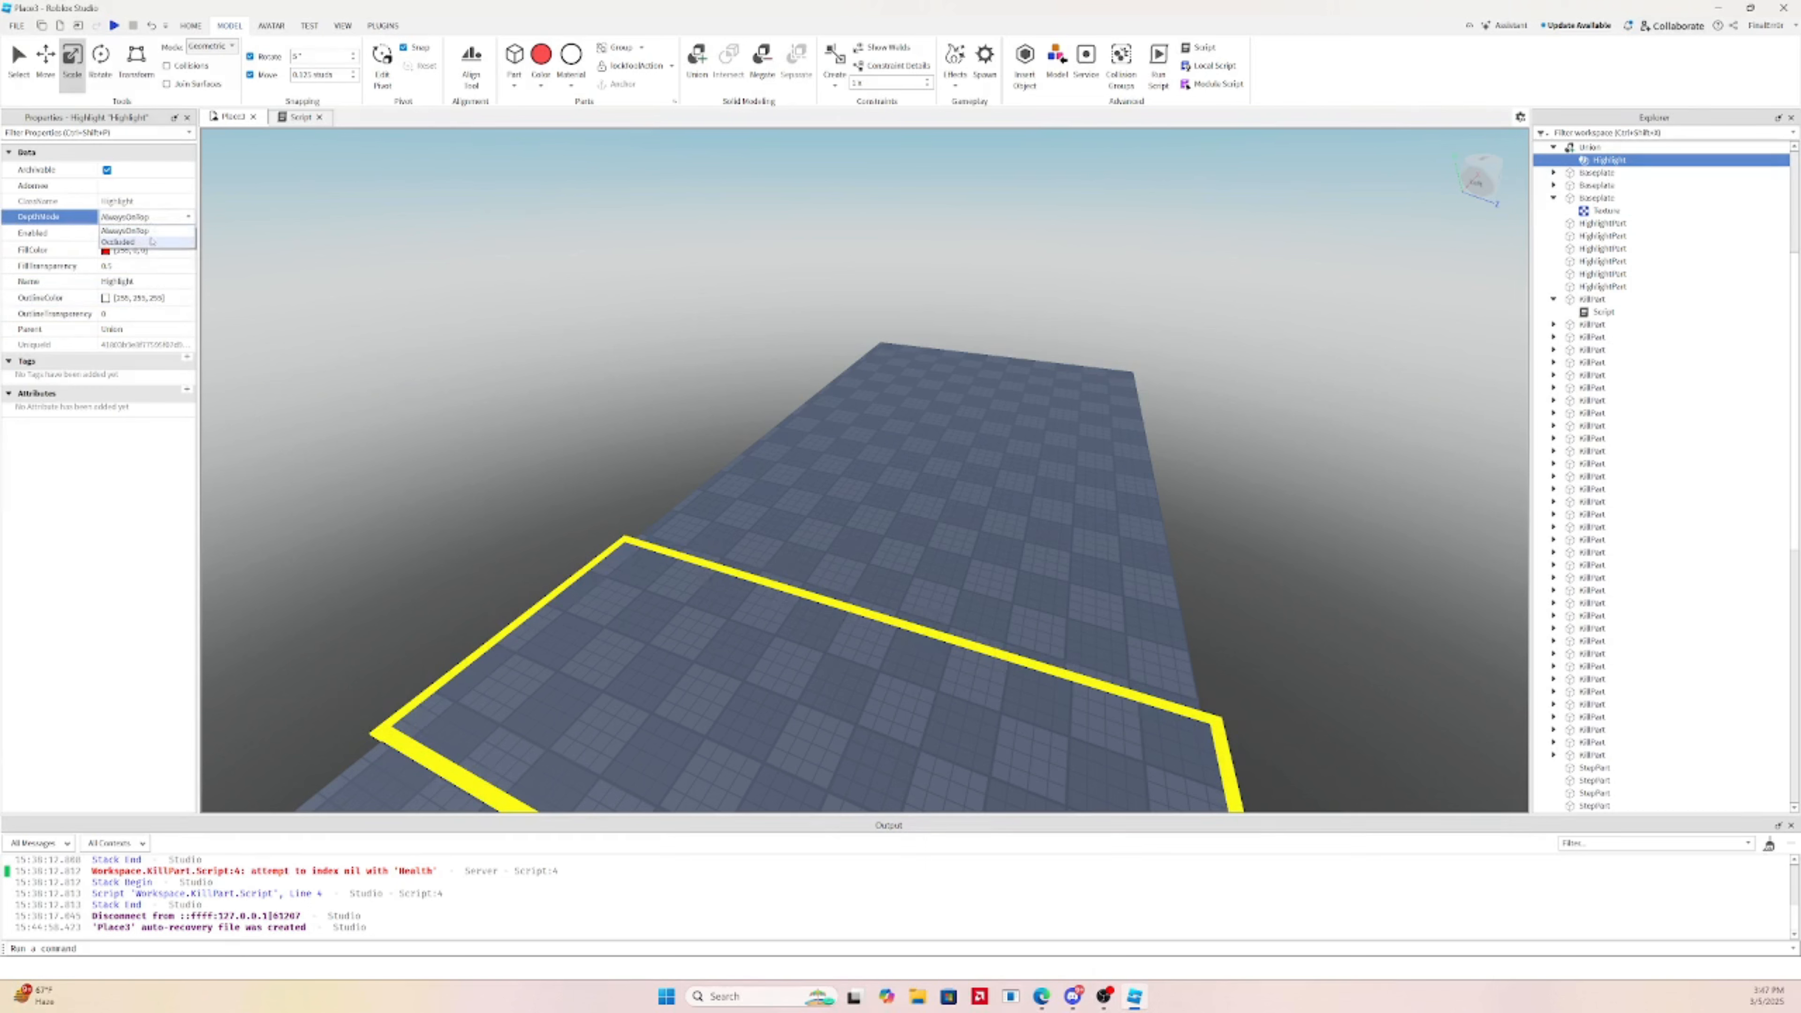
{"action": "left_click", "coordinate": [143, 242]}
{"action": "left_click", "coordinate": [145, 219]}
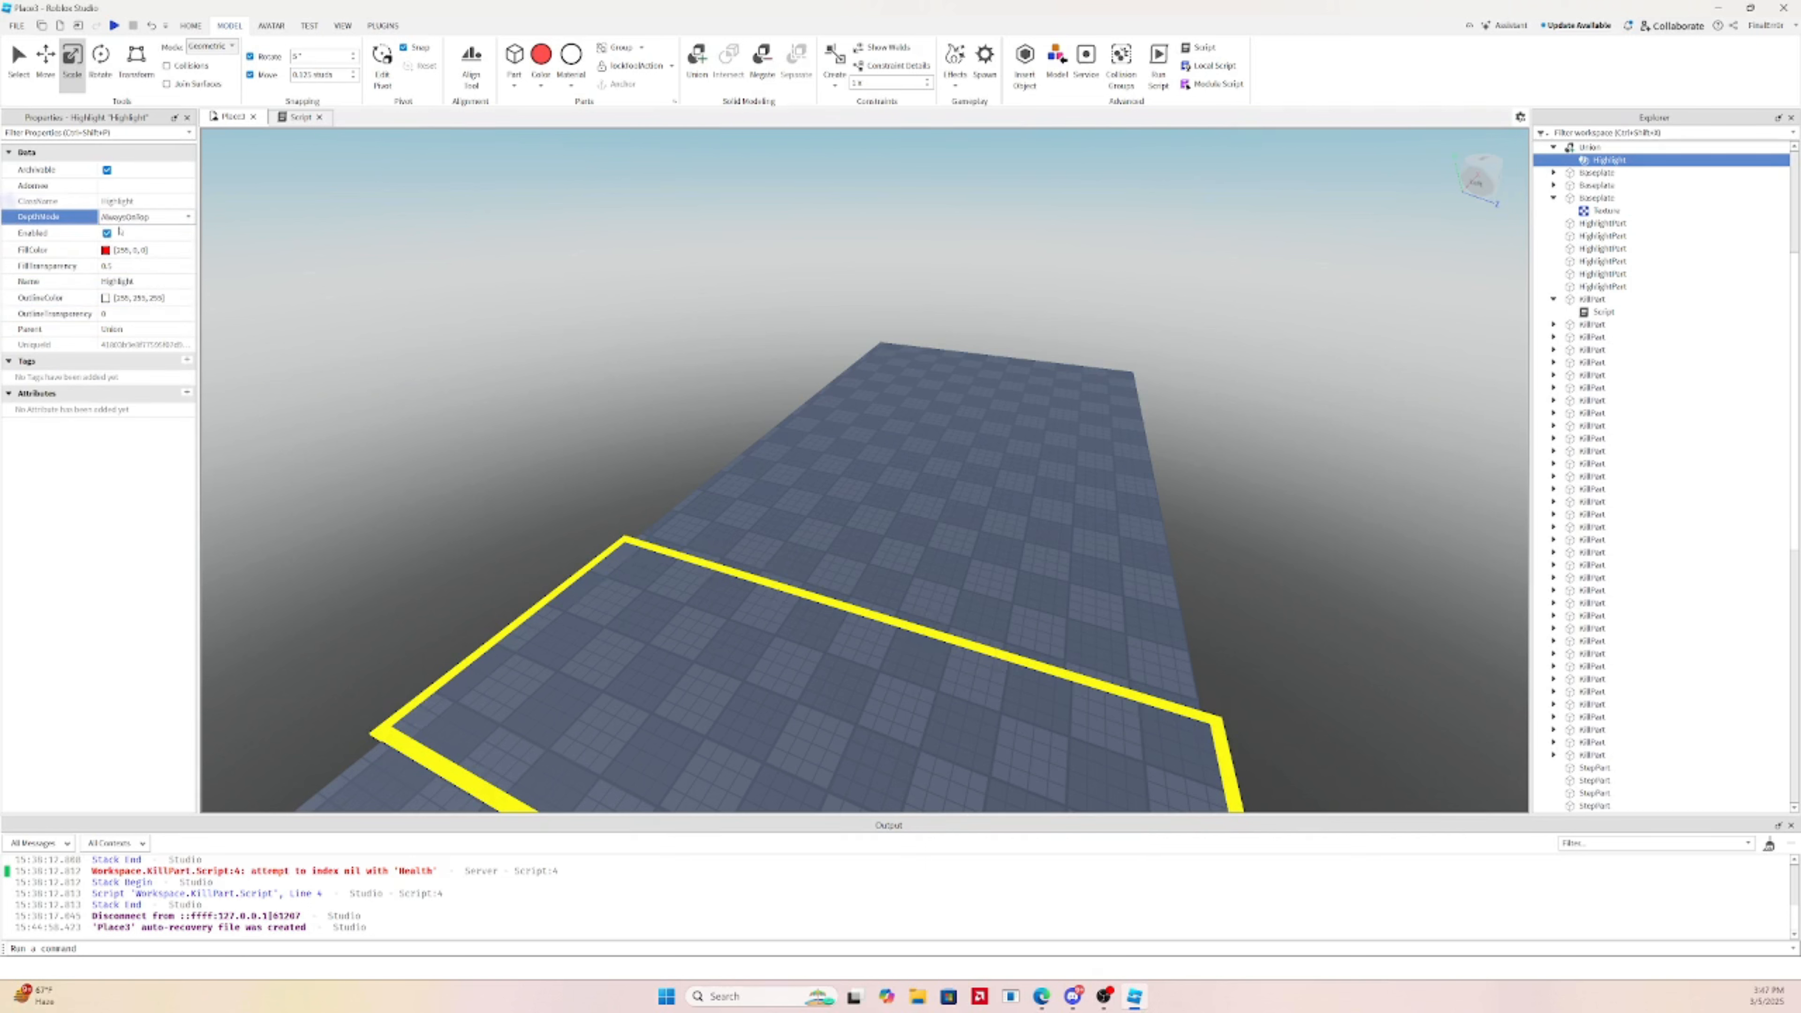
{"action": "left_click", "coordinate": [115, 266]}
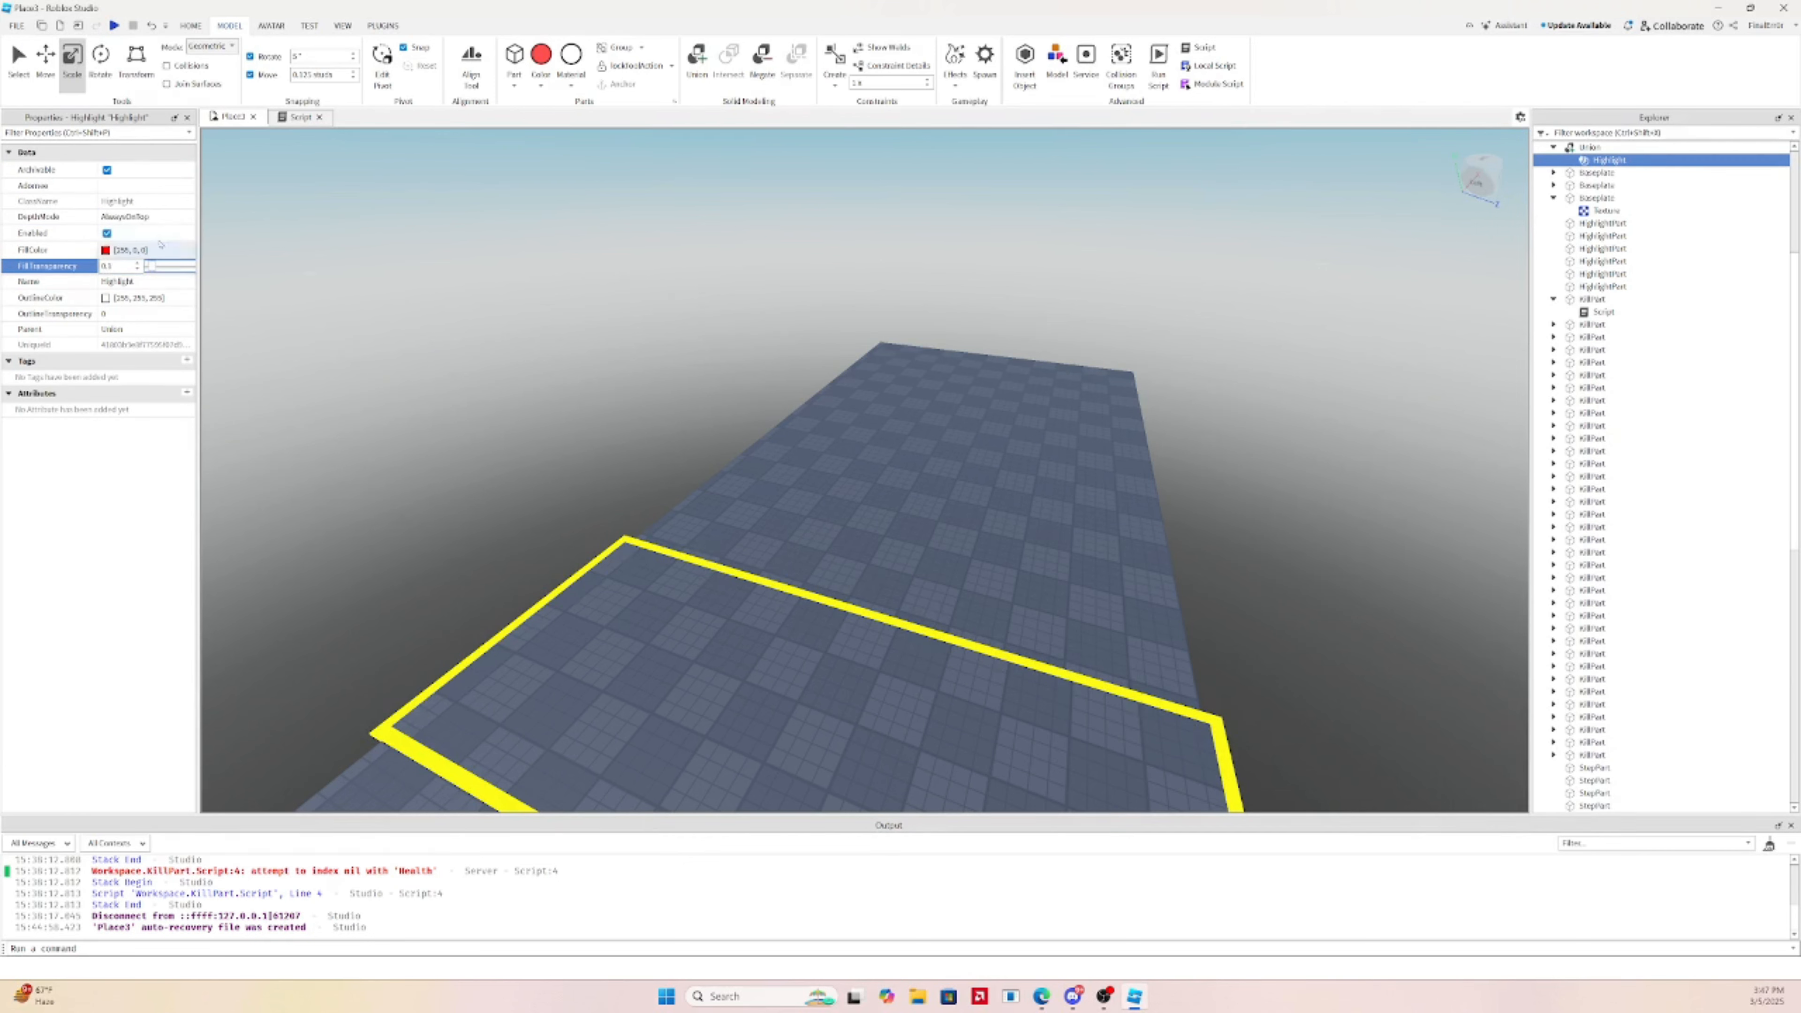
{"action": "left_click", "coordinate": [144, 318]}
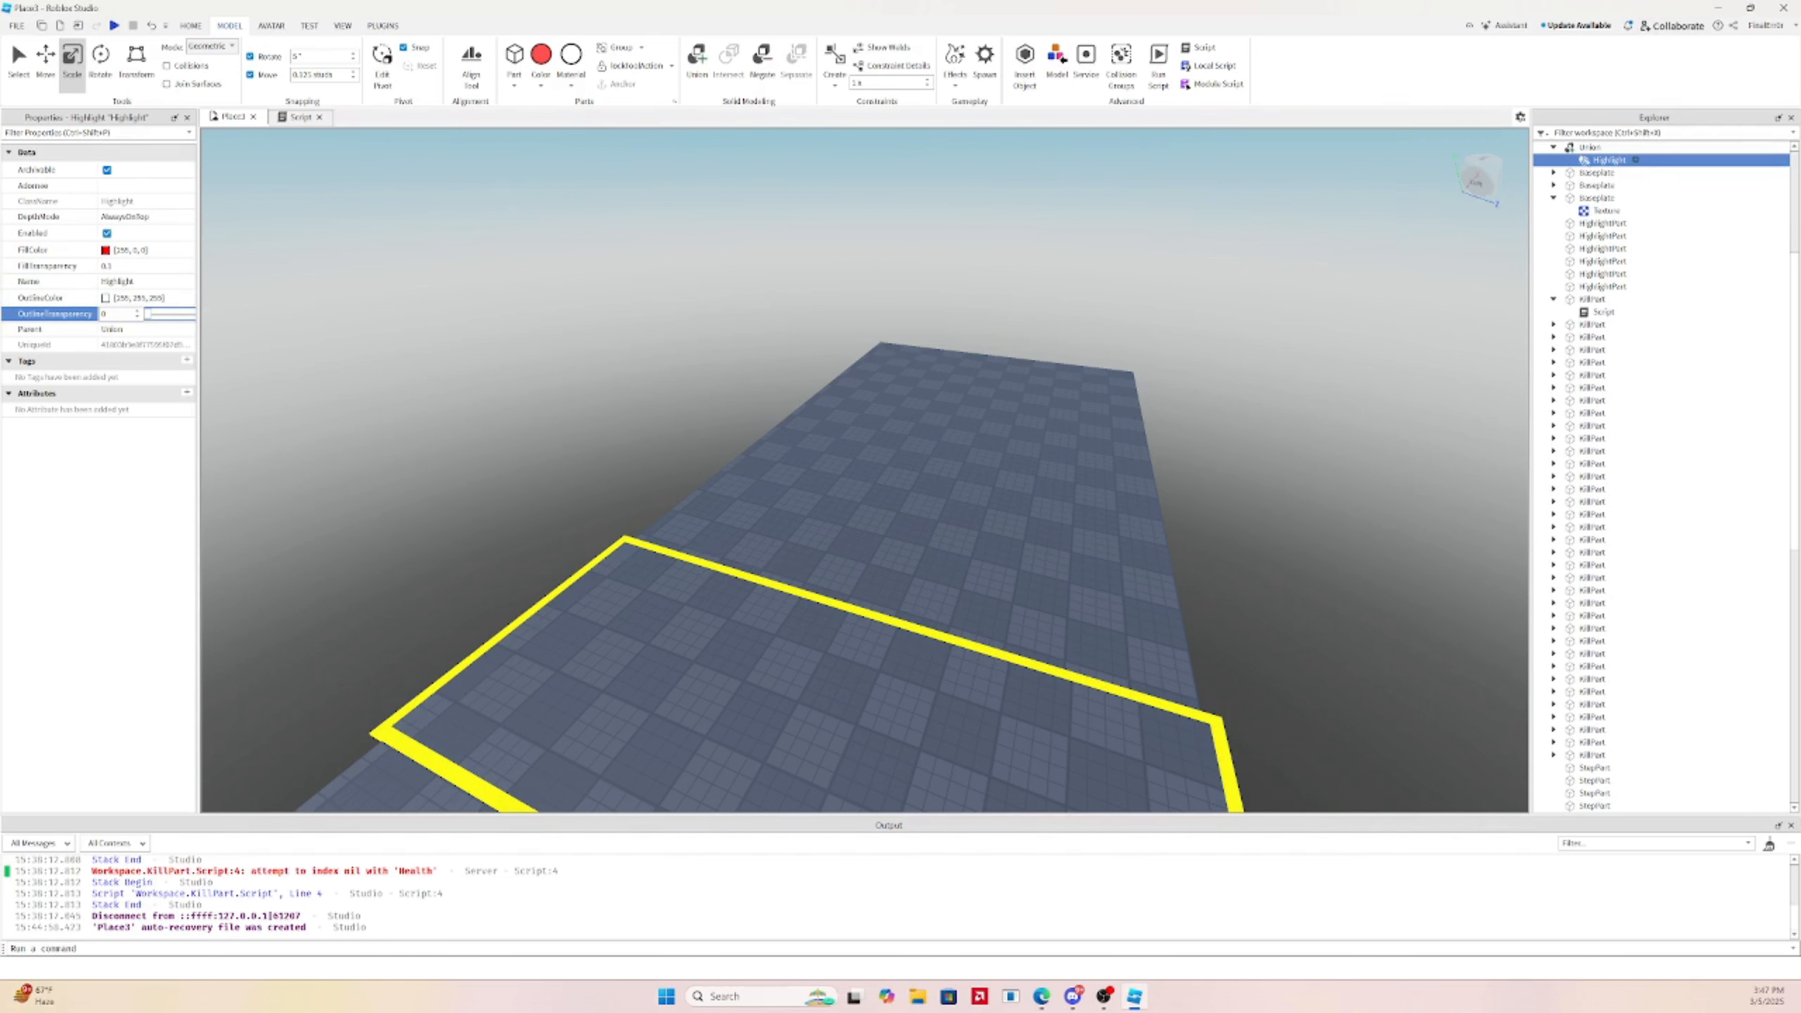
Reselect the Union in the Explorer
{"action": "left_click", "coordinate": [1588, 148]}
{"action": "left_click", "coordinate": [1591, 161]}
{"action": "left_click", "coordinate": [1588, 147]}
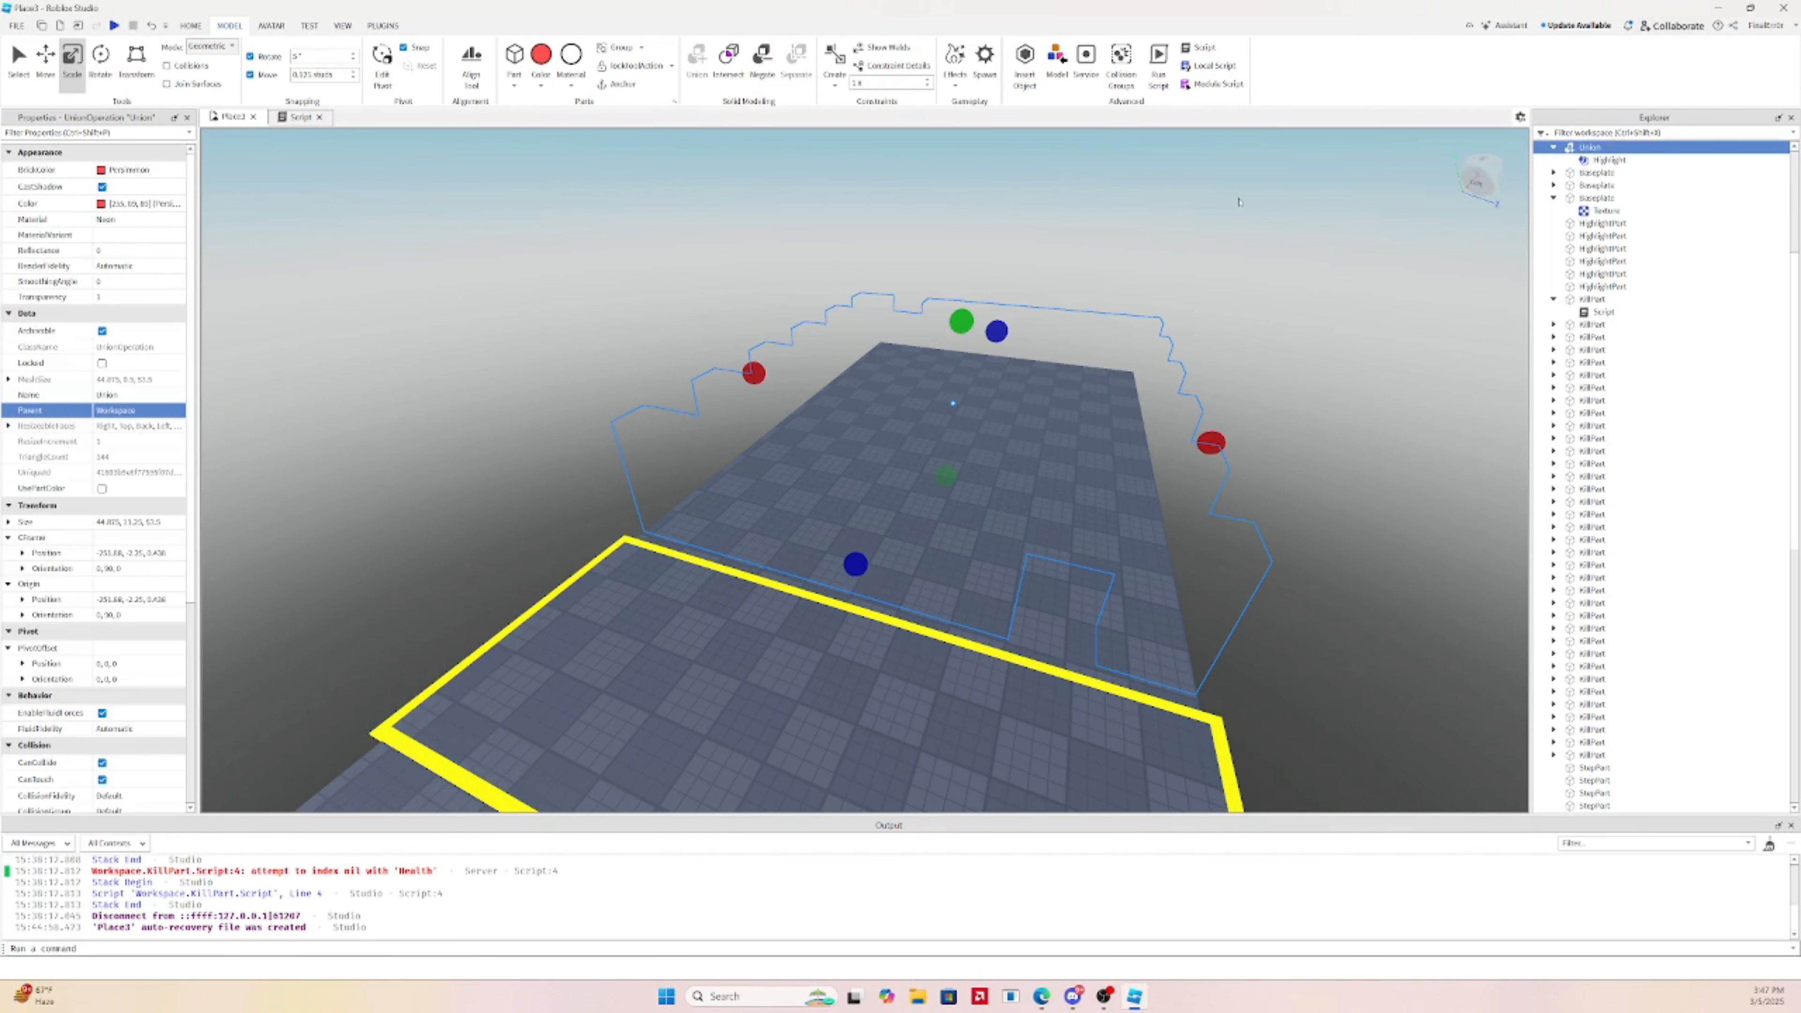
Make the union's walls semi-visible again and change its colour to white
{"action": "left_click", "coordinate": [134, 297]}
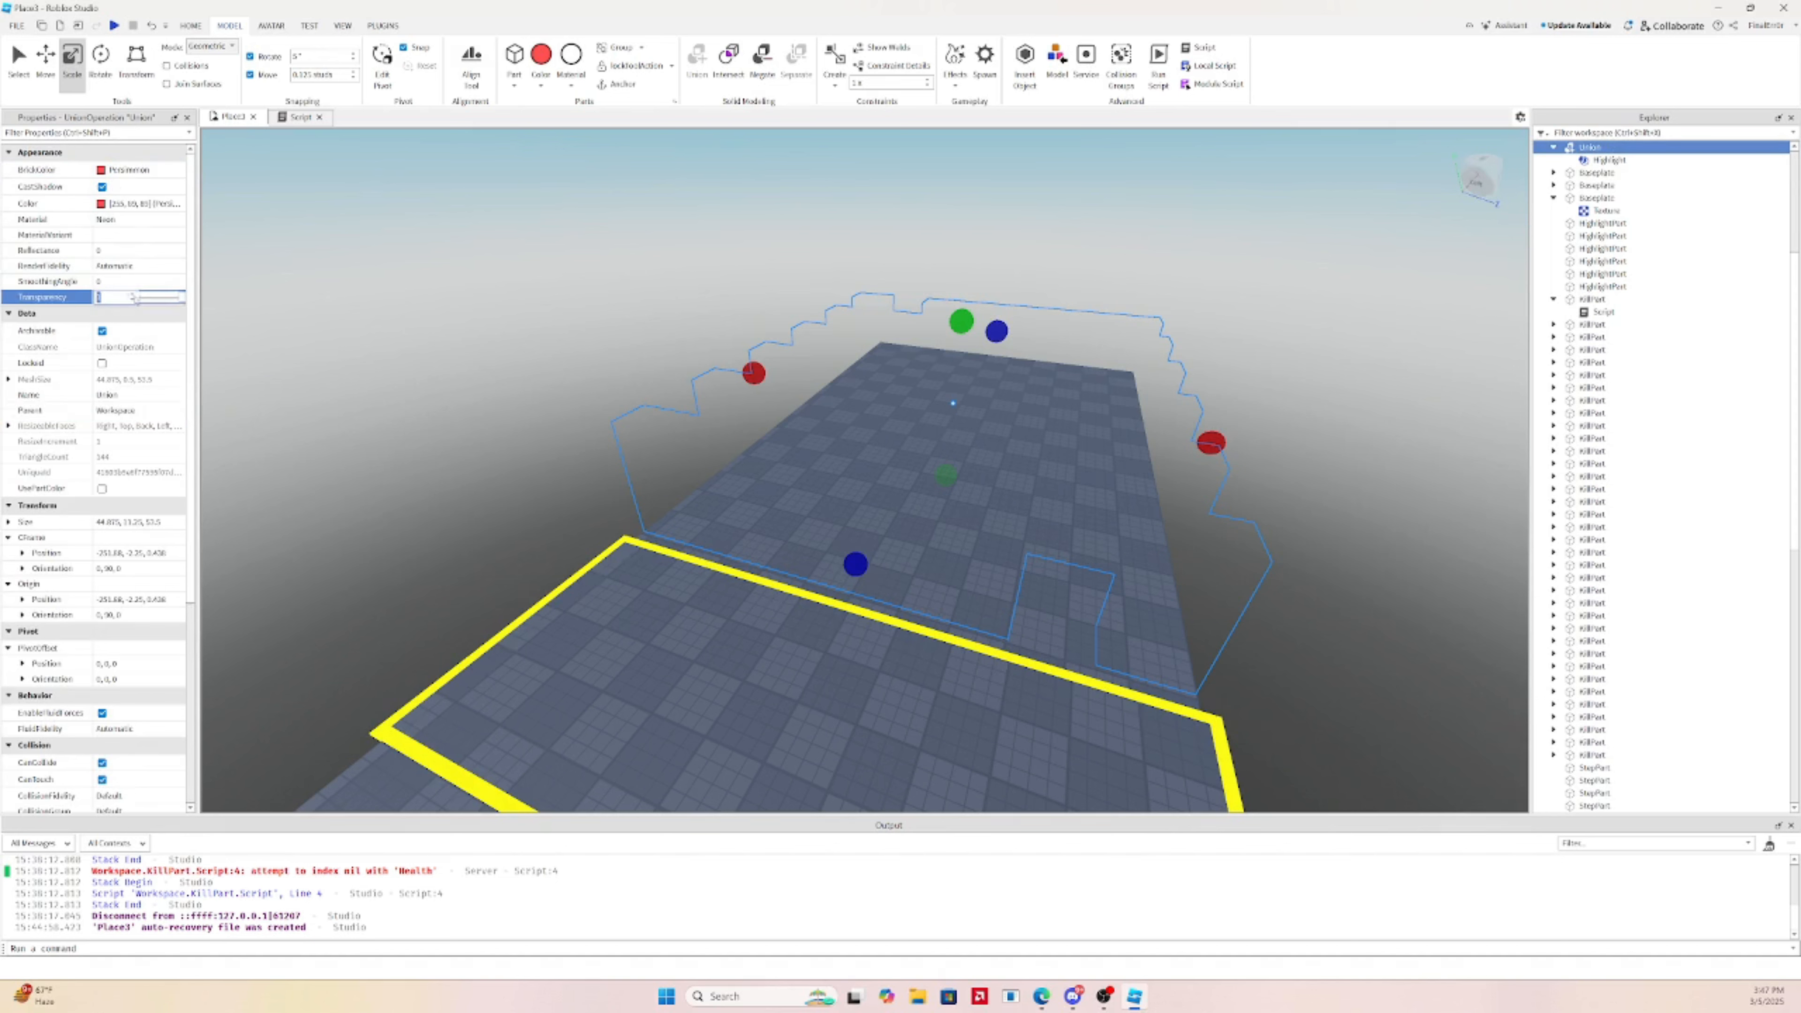
{"action": "left_click_drag", "start_coordinate": [178, 306], "coordinate": [163, 304]}
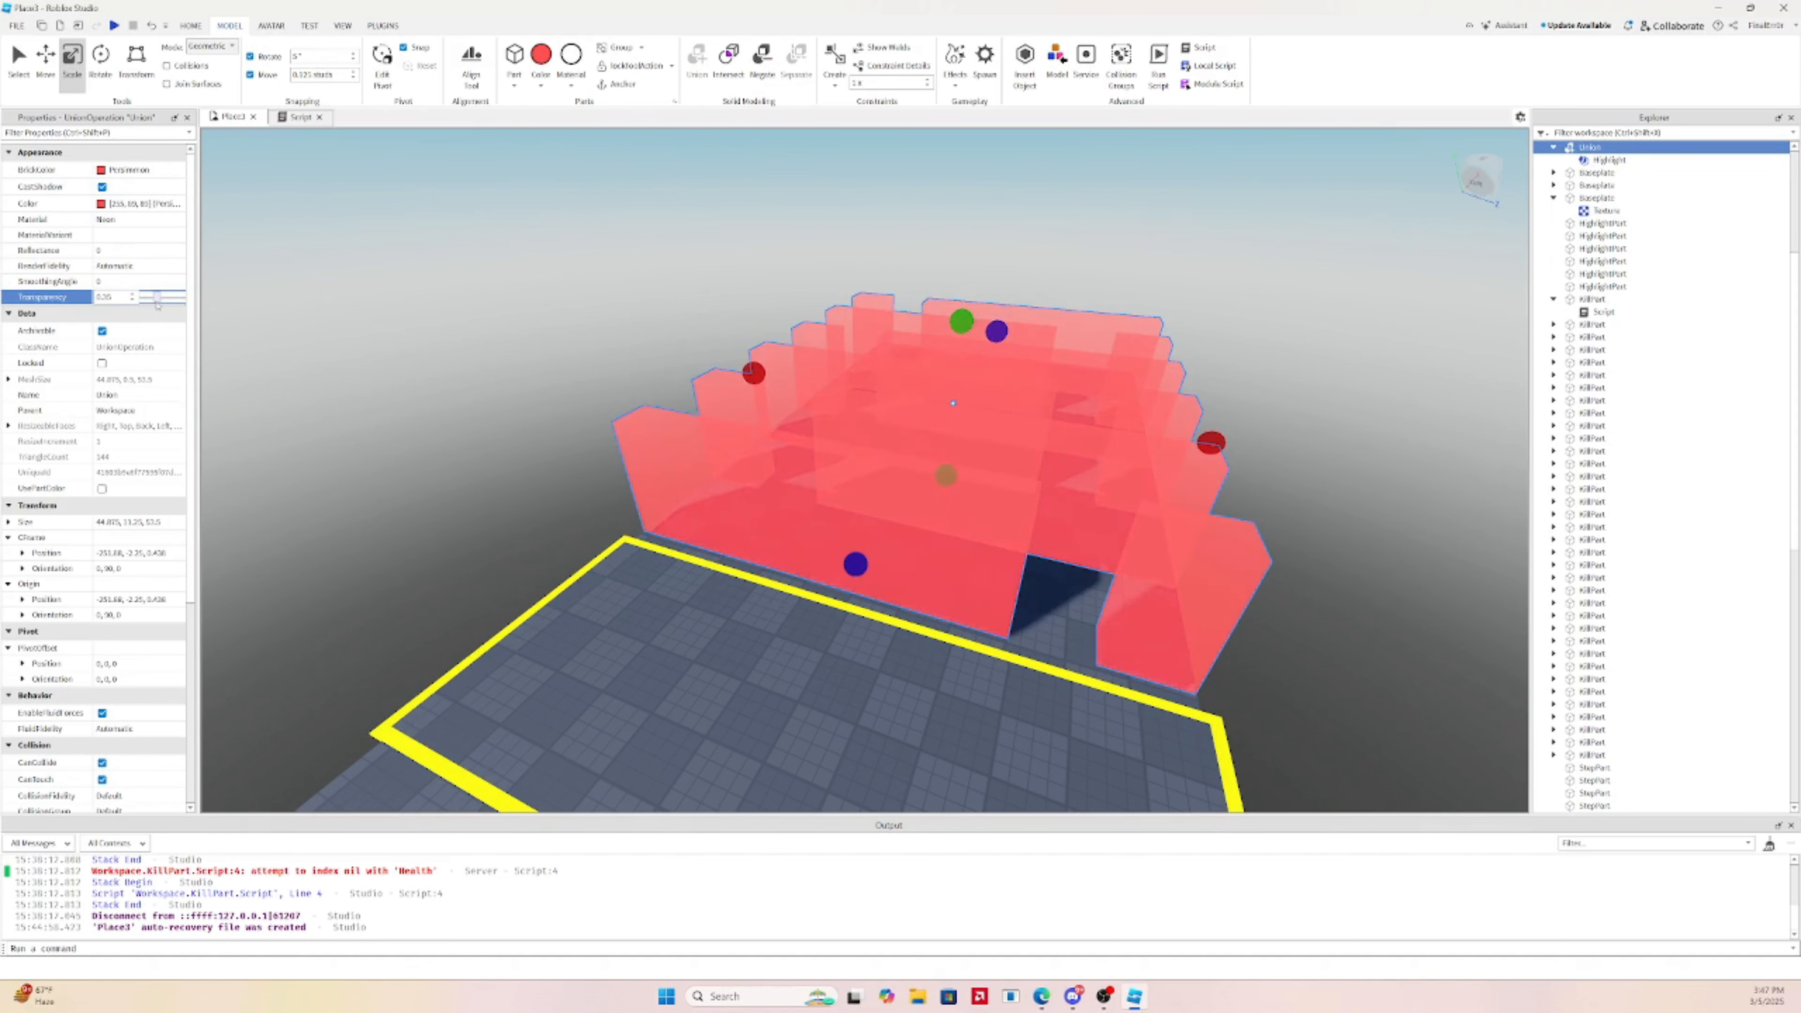
{"action": "left_click", "coordinate": [100, 173]}
{"action": "left_click", "coordinate": [86, 193]}
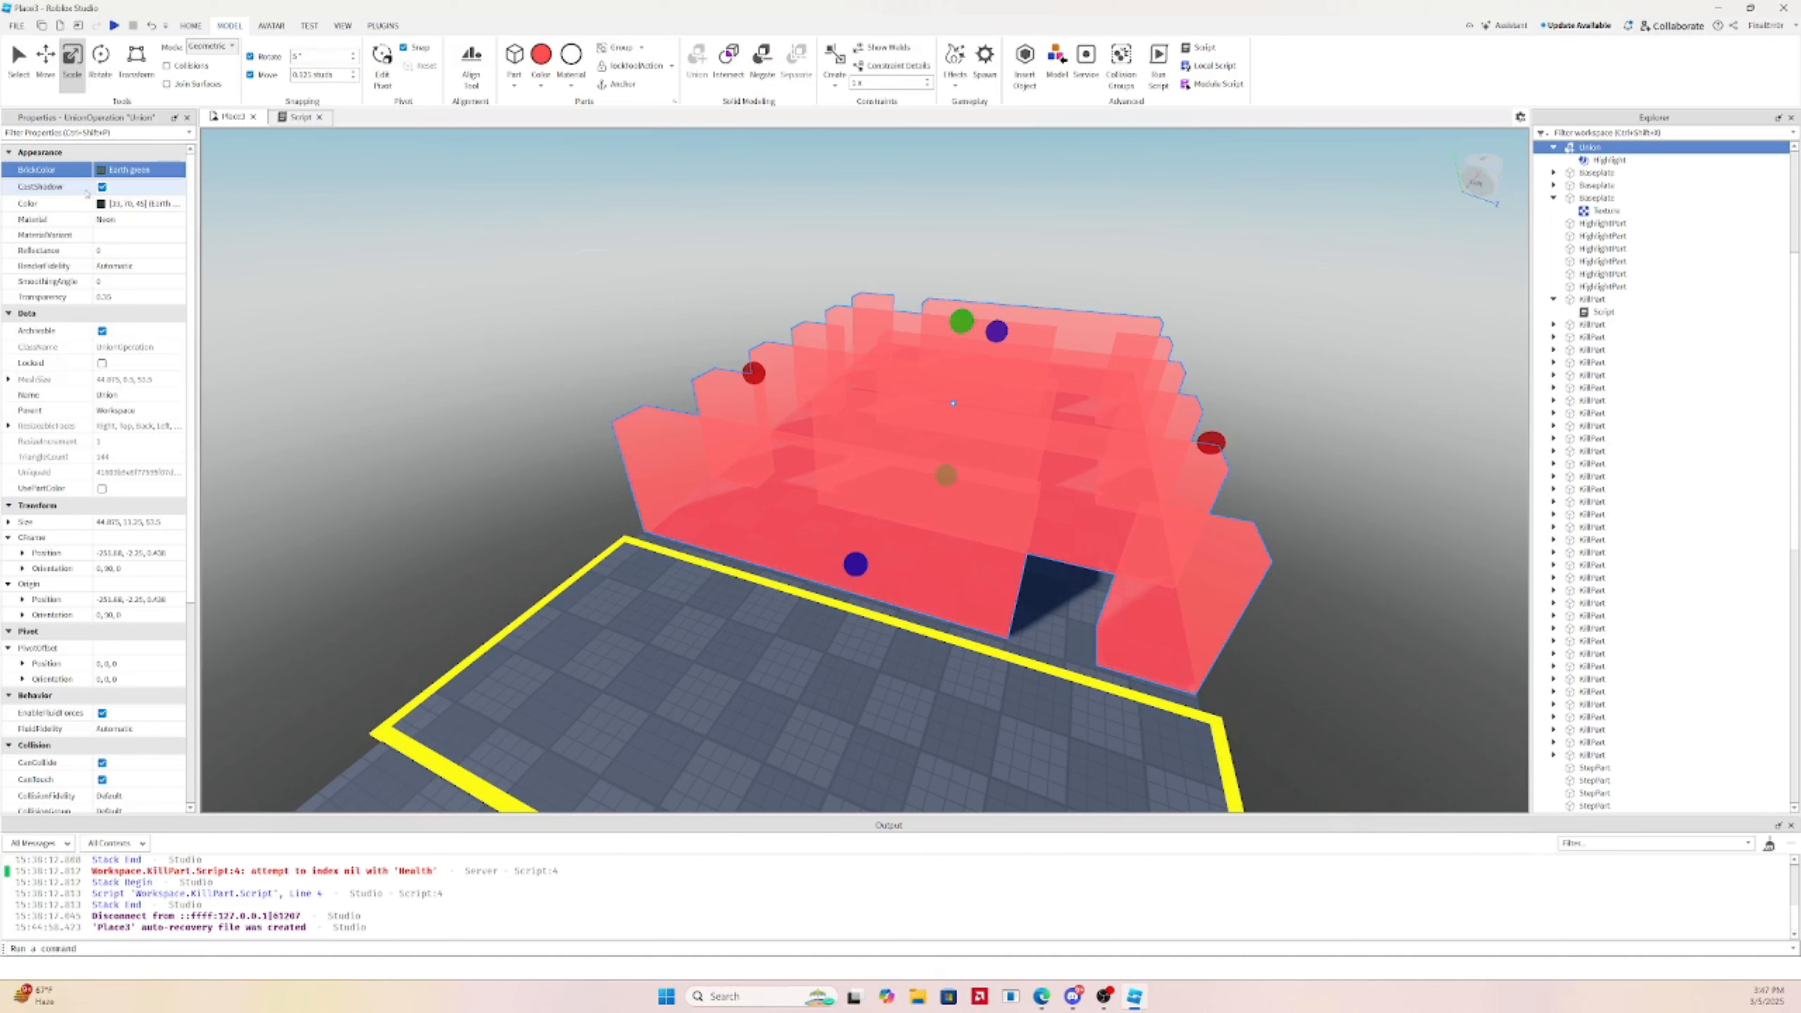
{"action": "left_click", "coordinate": [93, 174]}
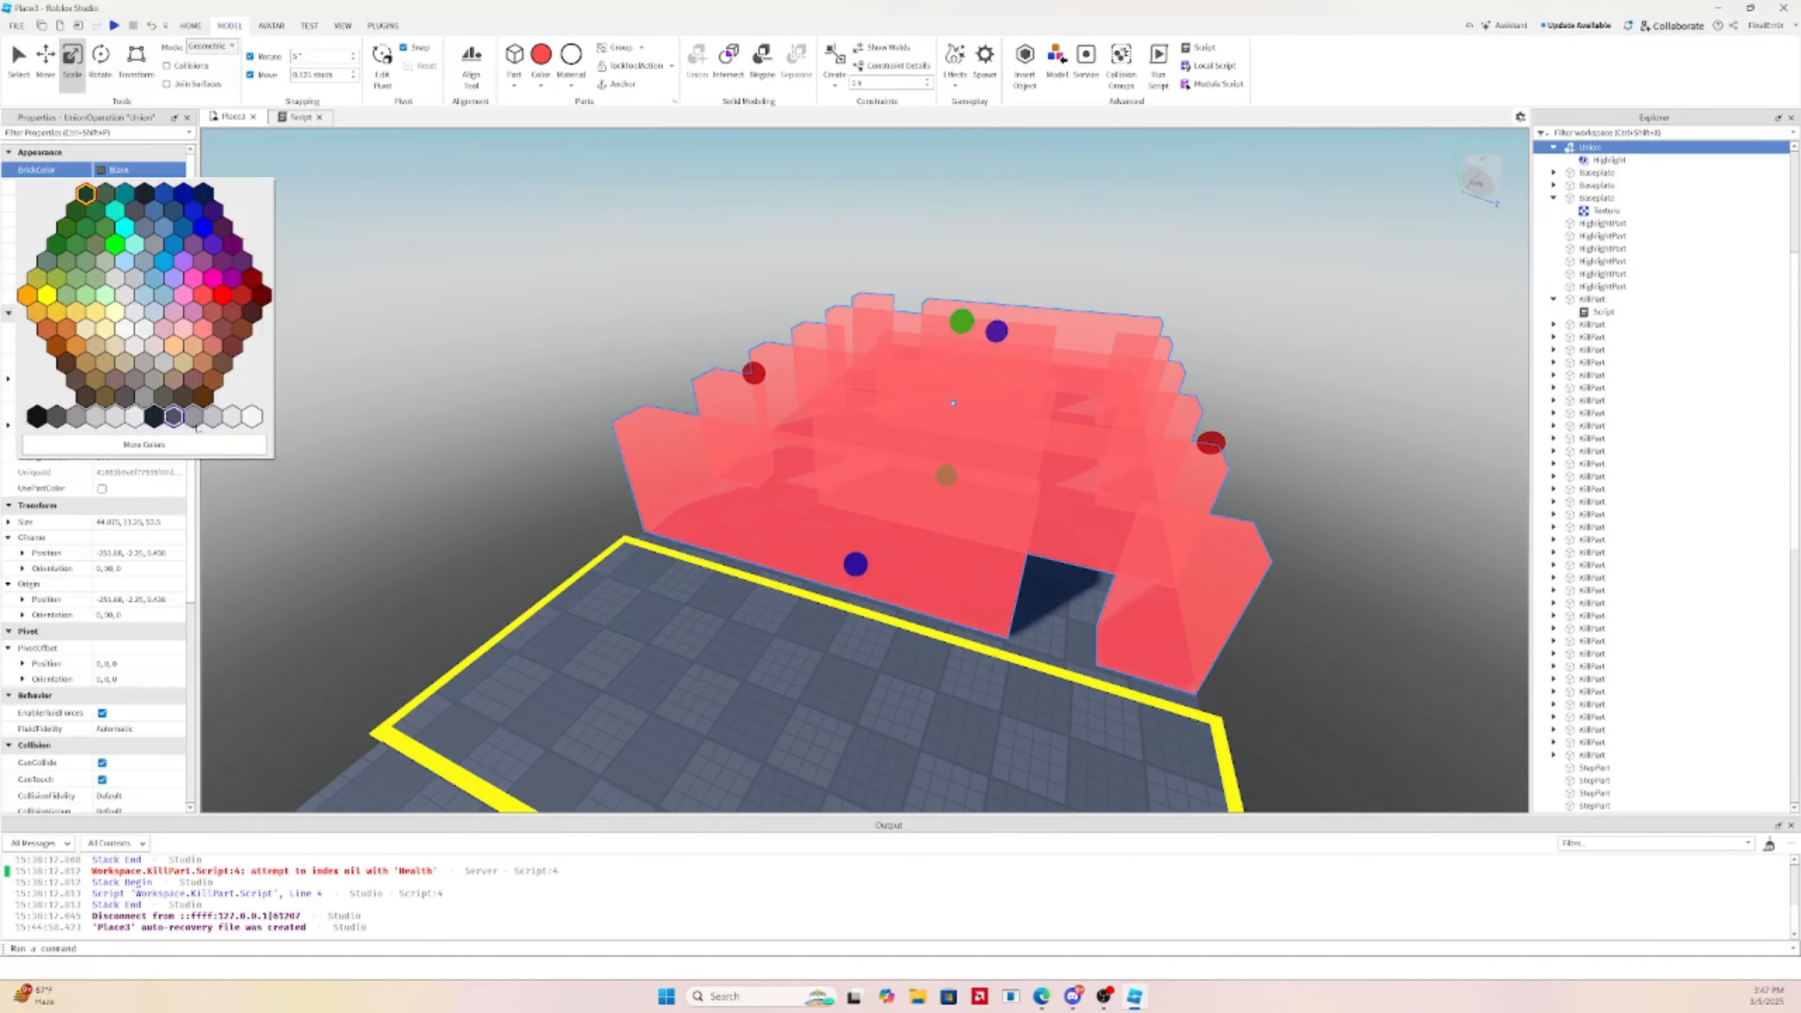
{"action": "left_click", "coordinate": [251, 417]}
Turn off CastShadow on the union
{"action": "scroll", "coordinate": [603, 422], "scroll_direction": "up", "scroll_amount": 4}
{"action": "right_click_drag", "start_coordinate": [603, 422], "coordinate": [699, 422]}
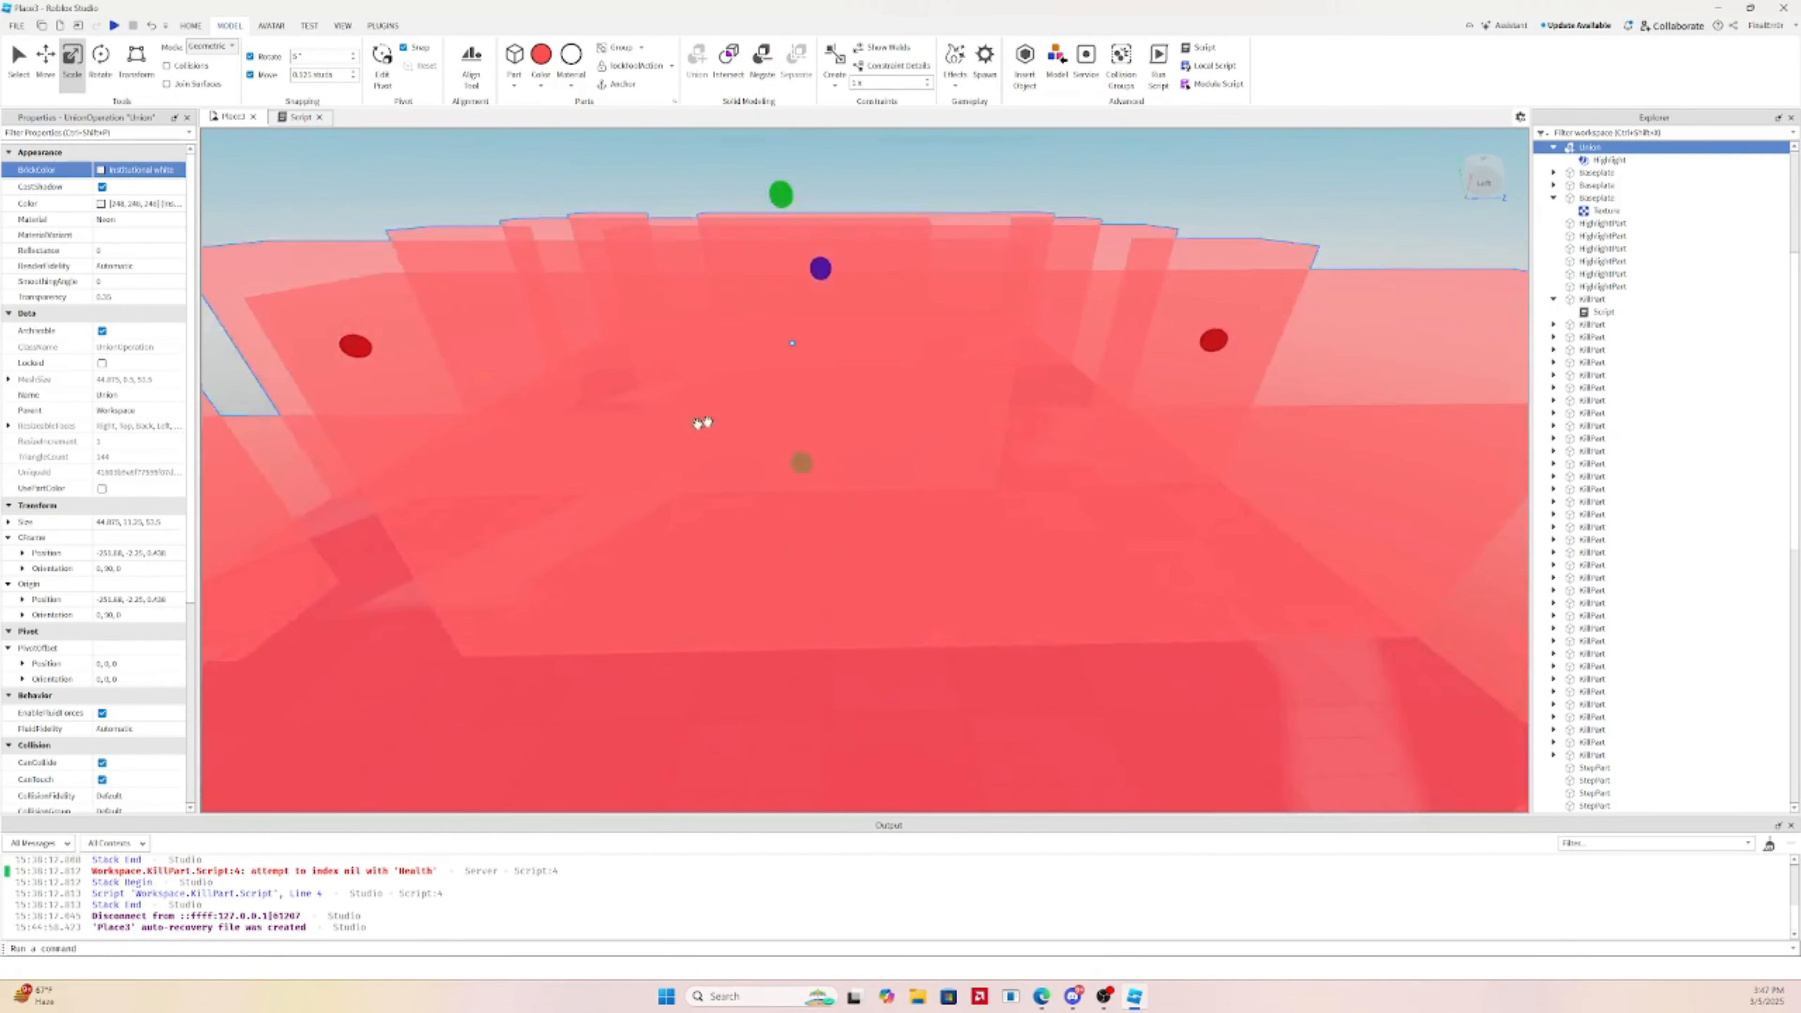
{"action": "scroll", "coordinate": [700, 422], "scroll_direction": "down", "scroll_amount": 4}
{"action": "left_click", "coordinate": [1108, 248]}
{"action": "key", "text": "d"}
{"action": "right_click_drag", "start_coordinate": [1118, 260], "coordinate": [1118, 261]}
{"action": "scroll", "coordinate": [712, 547], "scroll_direction": "down", "scroll_amount": 3}
{"action": "scroll", "coordinate": [937, 537], "scroll_direction": "up", "scroll_amount": 3}
{"action": "right_click", "coordinate": [936, 537]}
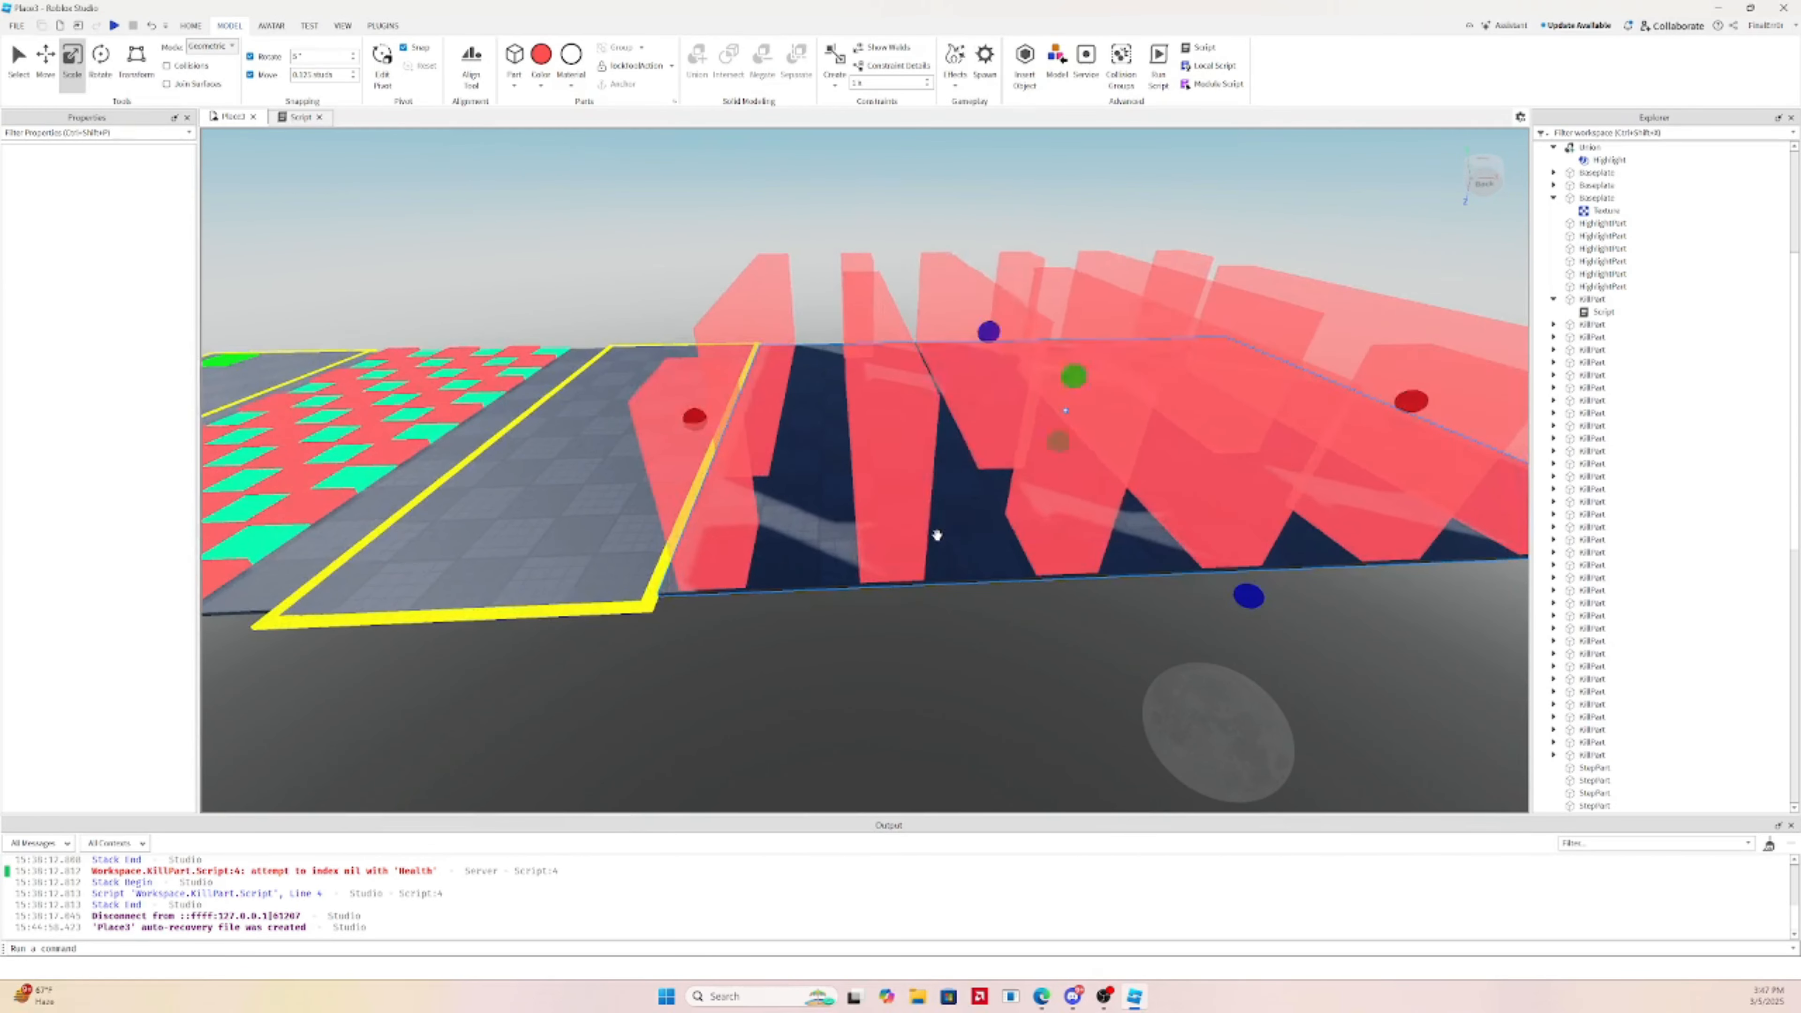
{"action": "left_click", "coordinate": [896, 384]}
{"action": "left_click", "coordinate": [896, 384]}
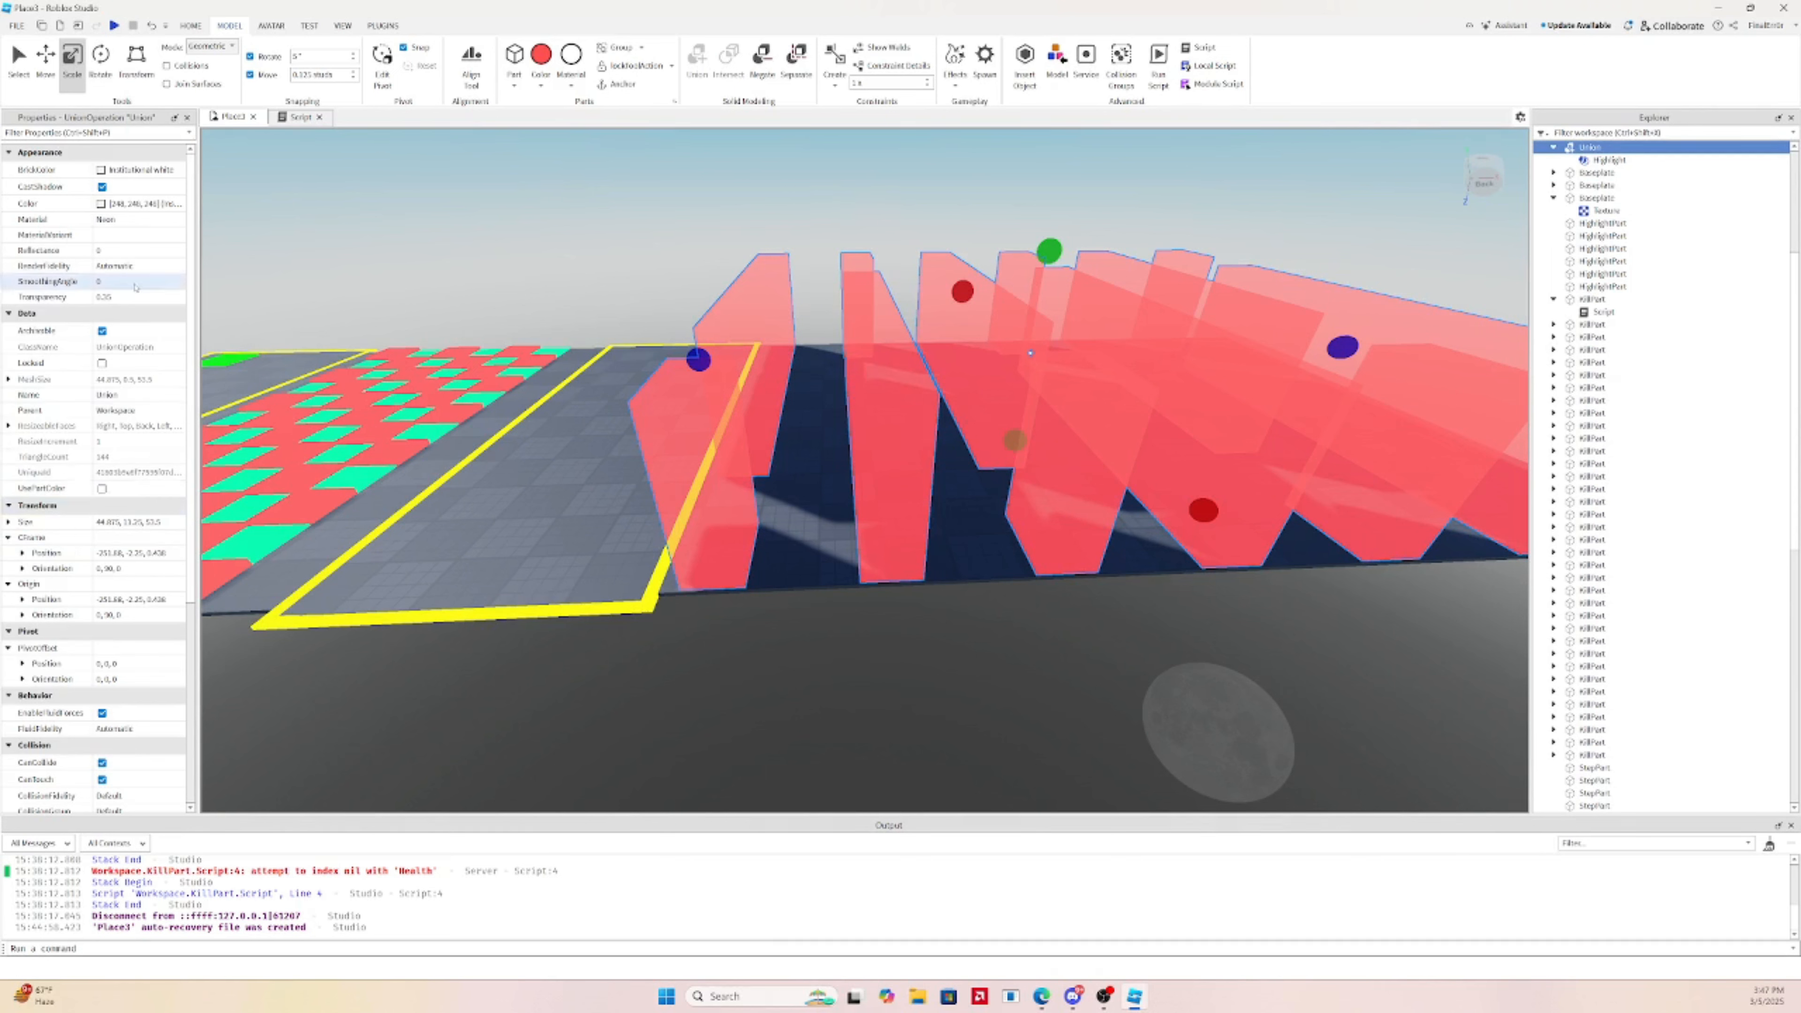
{"action": "scroll", "coordinate": [113, 624], "scroll_direction": "down", "scroll_amount": 3}
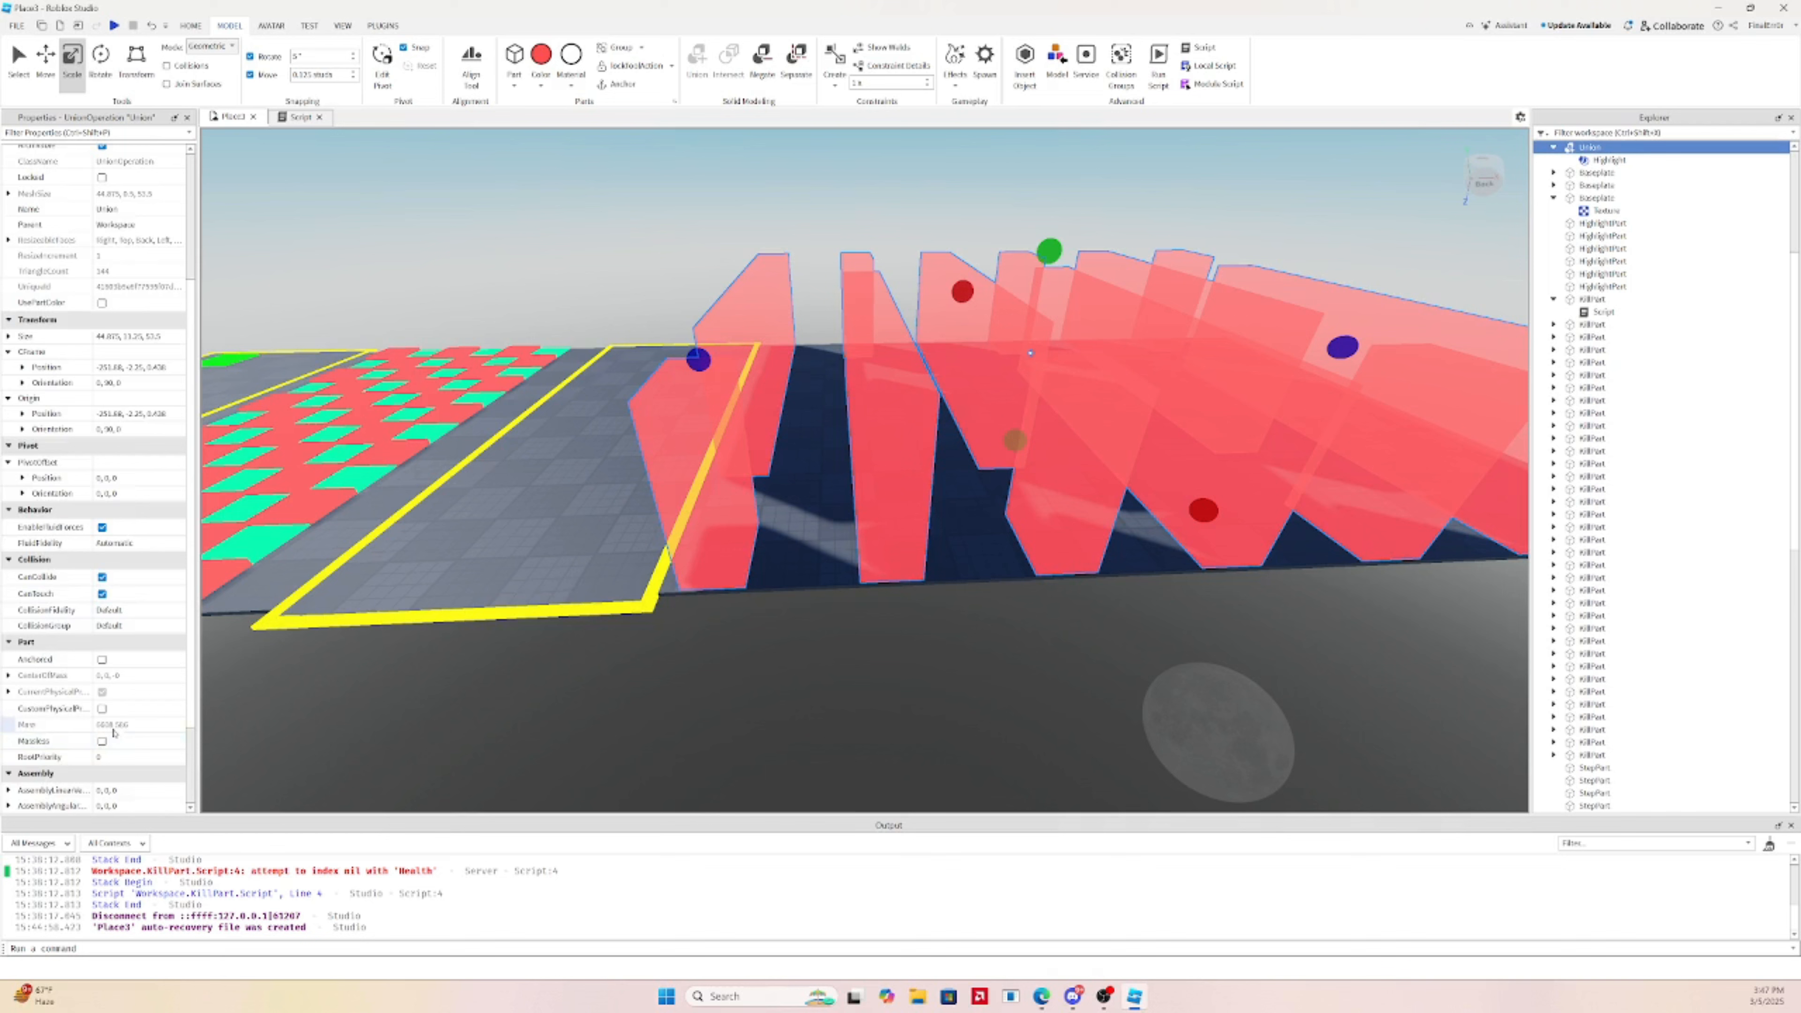
{"action": "scroll", "coordinate": [114, 732], "scroll_direction": "up", "scroll_amount": 3}
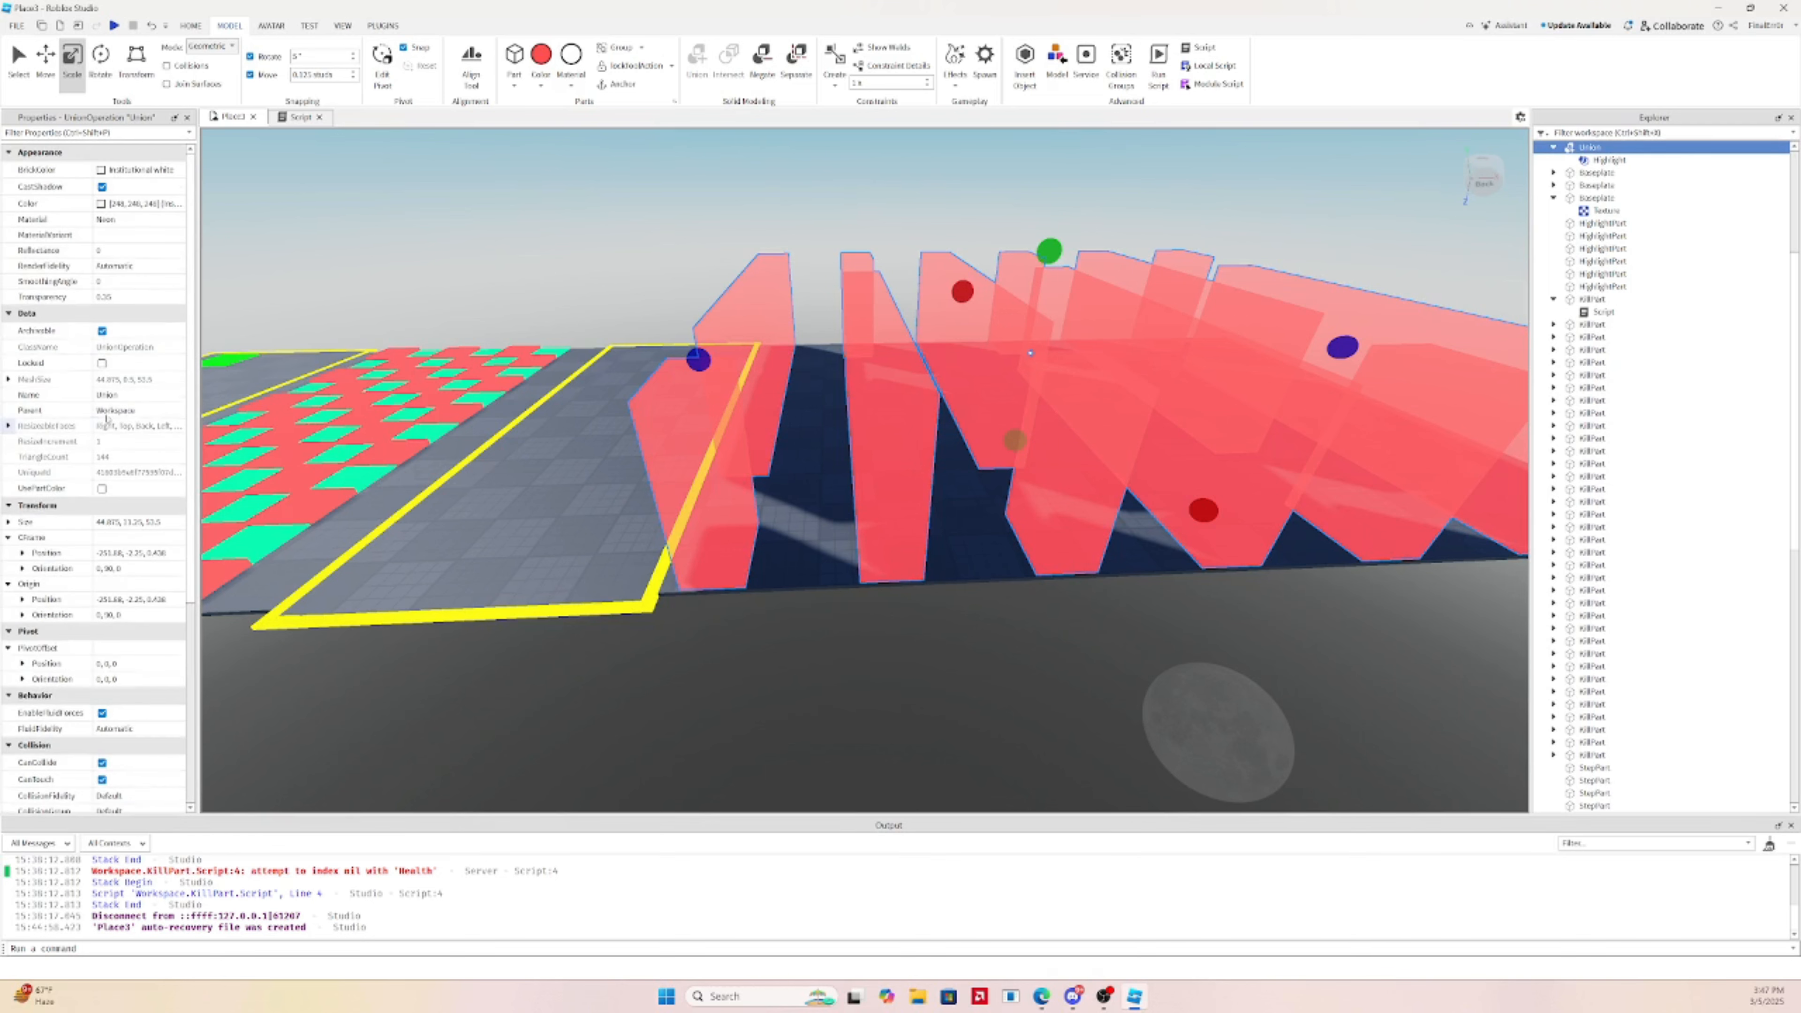
{"action": "left_click", "coordinate": [104, 187]}
Narrow the final baseplate to 55.125 studs with the Scale handle
{"action": "left_click", "coordinate": [974, 624]}
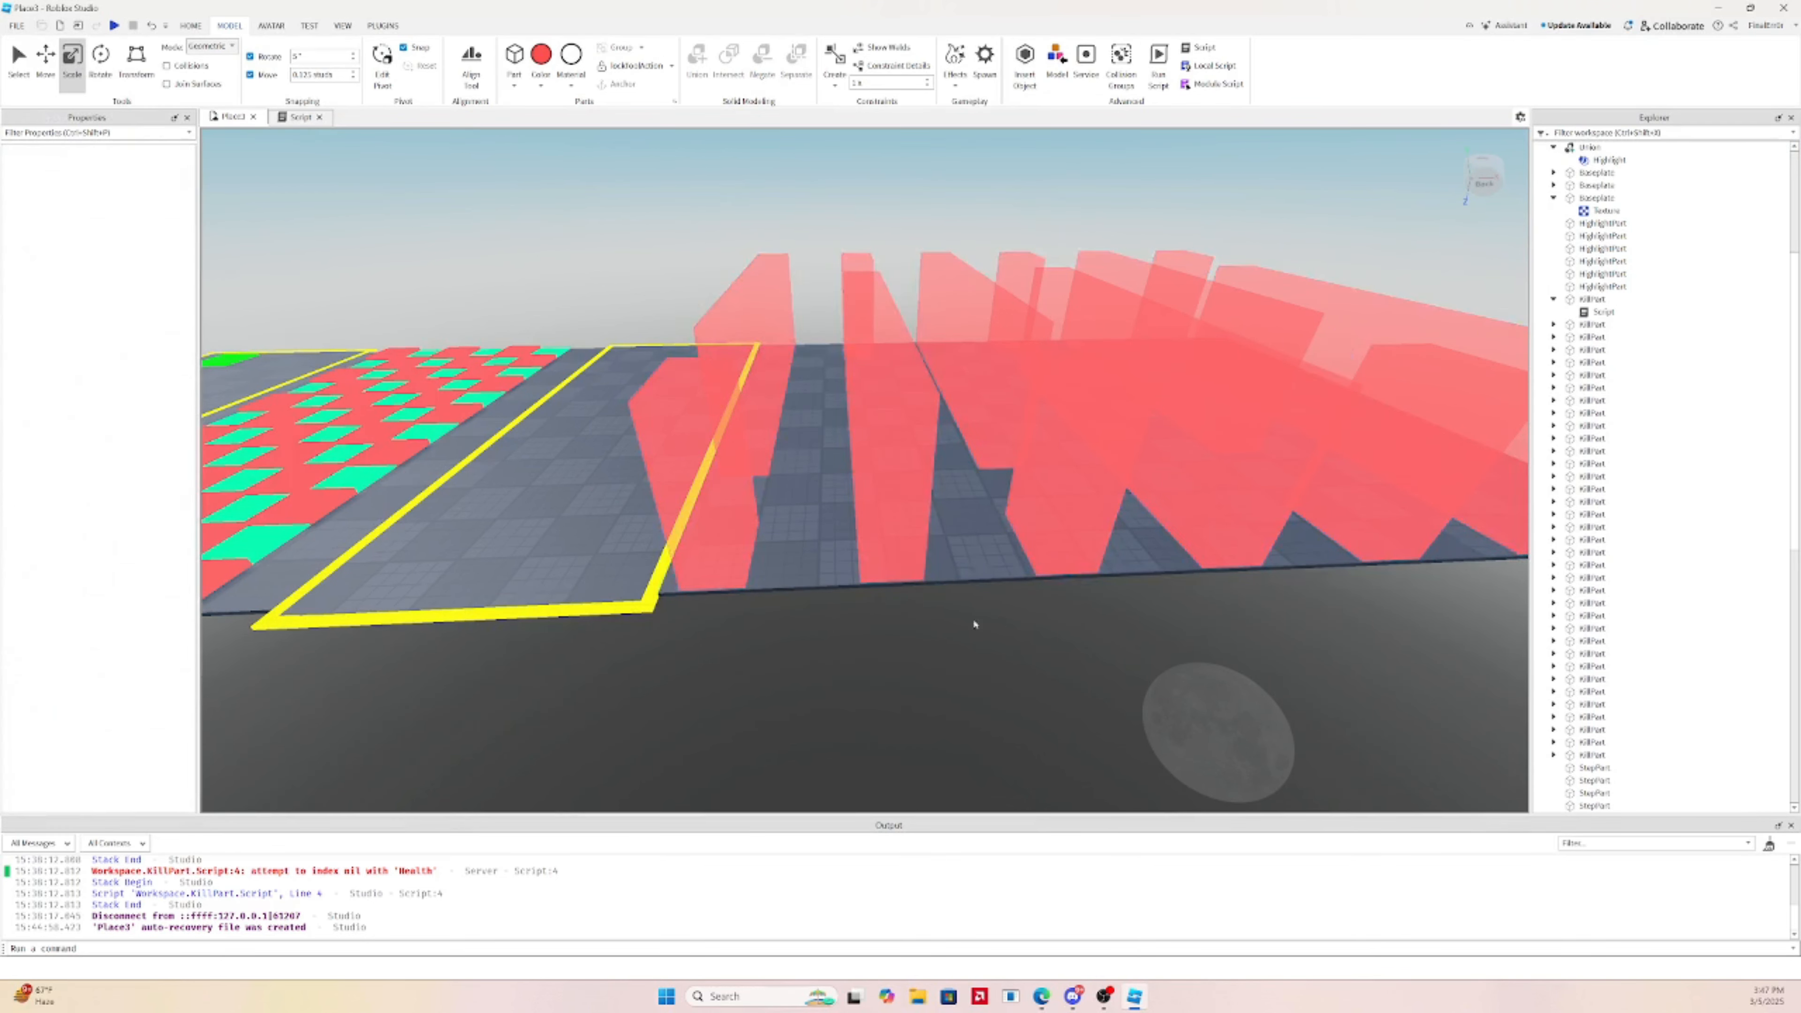
{"action": "scroll", "coordinate": [973, 560], "scroll_direction": "down", "scroll_amount": 3}
{"action": "scroll", "coordinate": [970, 426], "scroll_direction": "up", "scroll_amount": 6}
{"action": "scroll", "coordinate": [968, 400], "scroll_direction": "down", "scroll_amount": 6}
{"action": "key", "text": "d"}
{"action": "left_click", "coordinate": [946, 439]}
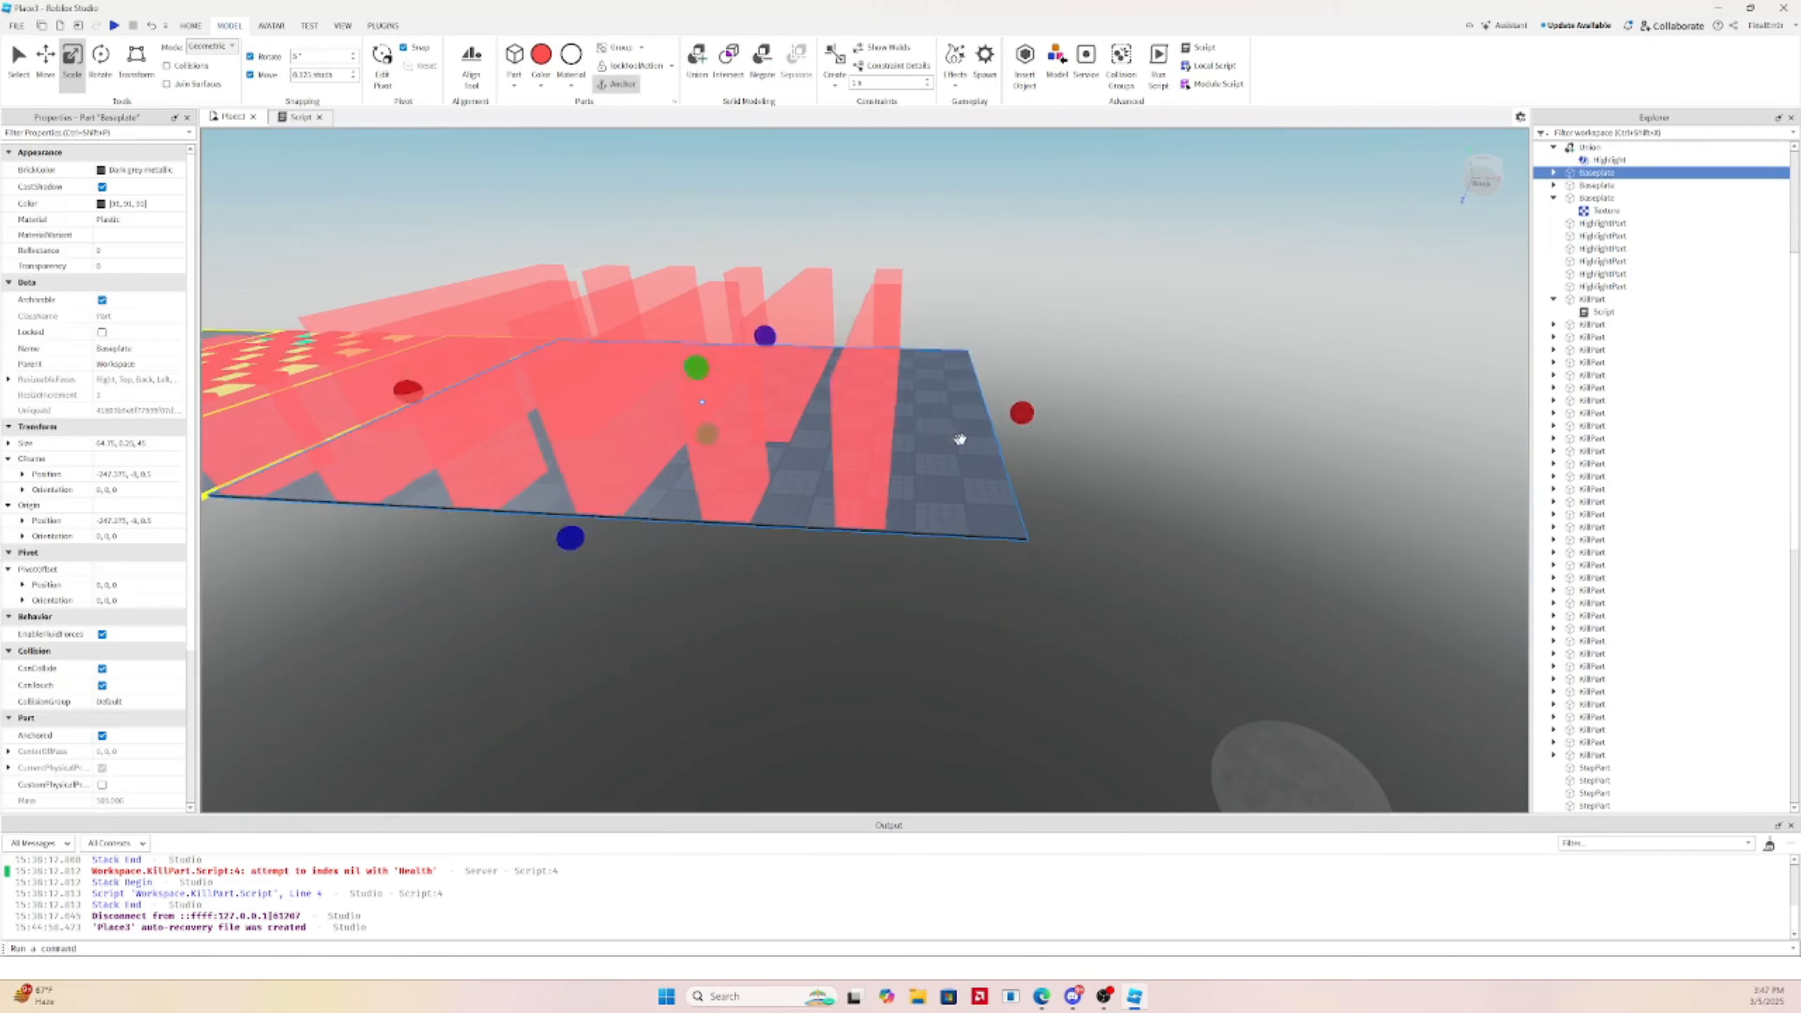
{"action": "key", "text": "a"}
{"action": "right_click_drag", "start_coordinate": [1039, 435], "coordinate": [1045, 431]}
{"action": "key", "text": "d"}
{"action": "left_click_drag", "start_coordinate": [1002, 424], "coordinate": [862, 424]}
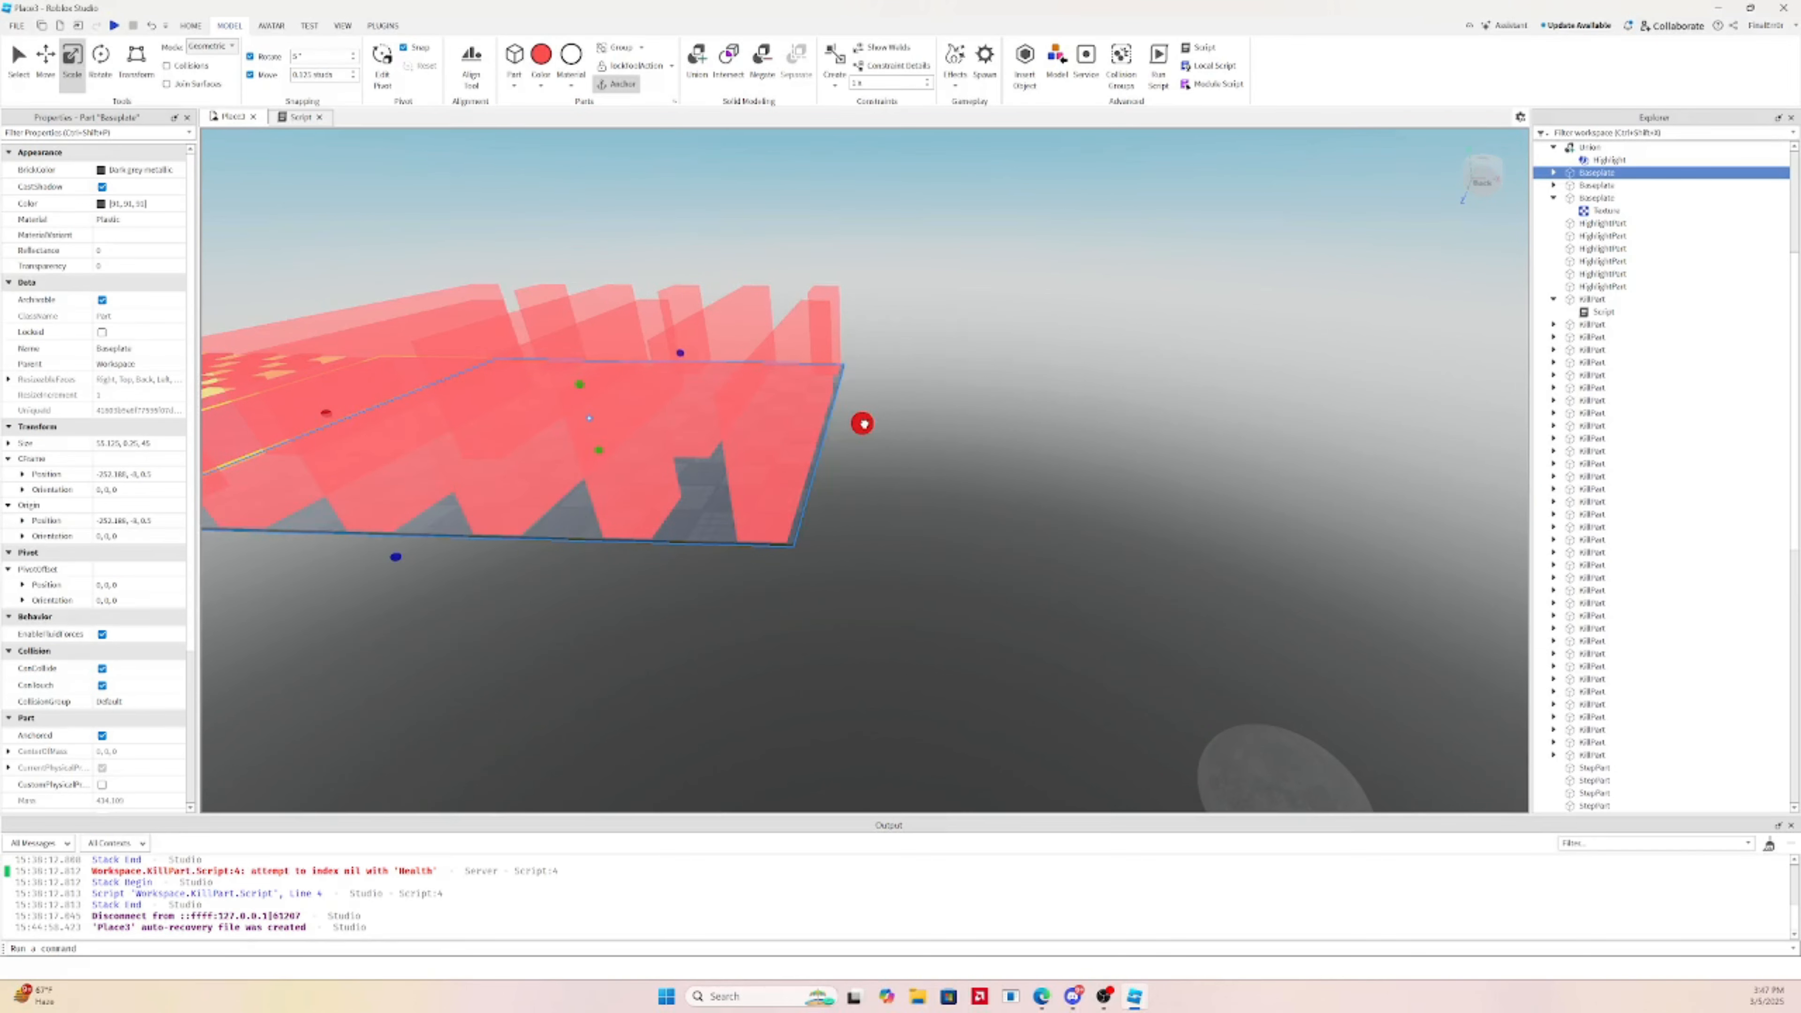
Widen the baseplate slightly to 55.5 studs so it meets the red strips' end
{"action": "key", "text": "a"}
{"action": "scroll", "coordinate": [820, 458], "scroll_direction": "down", "scroll_amount": 2}
{"action": "left_click", "coordinate": [676, 503]}
{"action": "key", "text": "d"}
{"action": "scroll", "coordinate": [949, 427], "scroll_direction": "up", "scroll_amount": 3}
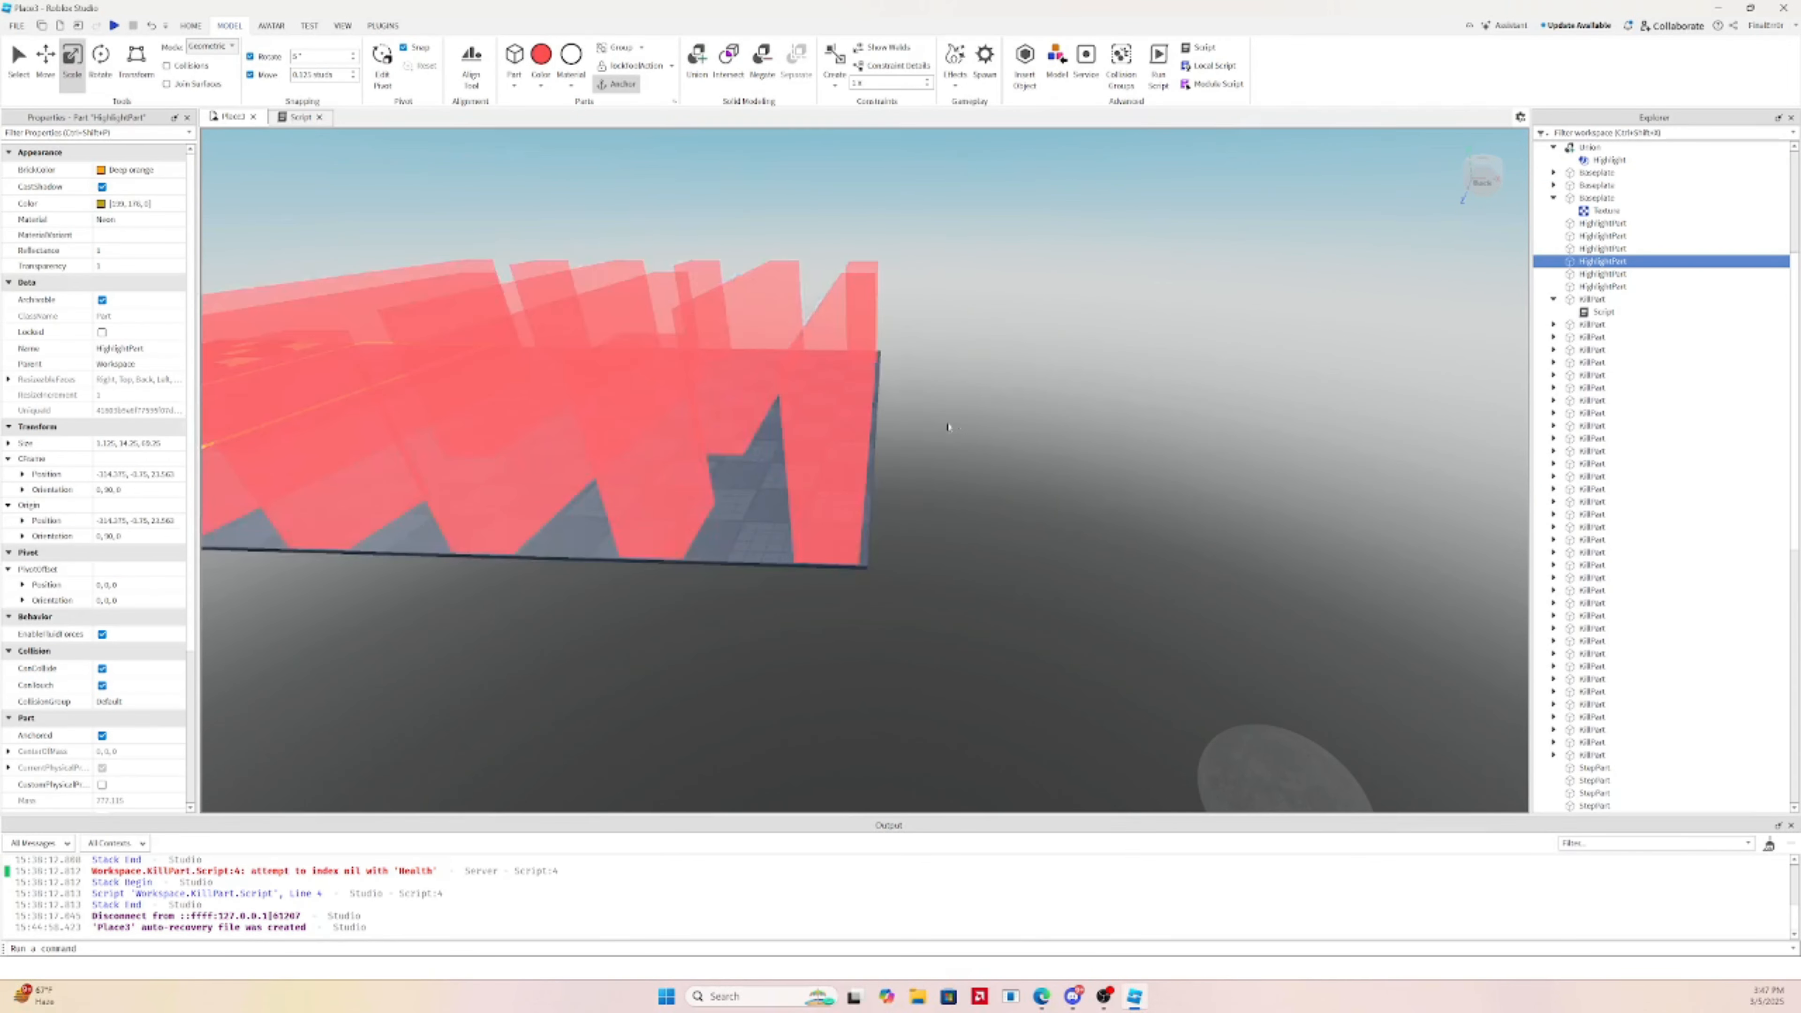
{"action": "scroll", "coordinate": [948, 427], "scroll_direction": "up", "scroll_amount": 2}
{"action": "left_click", "coordinate": [863, 594]}
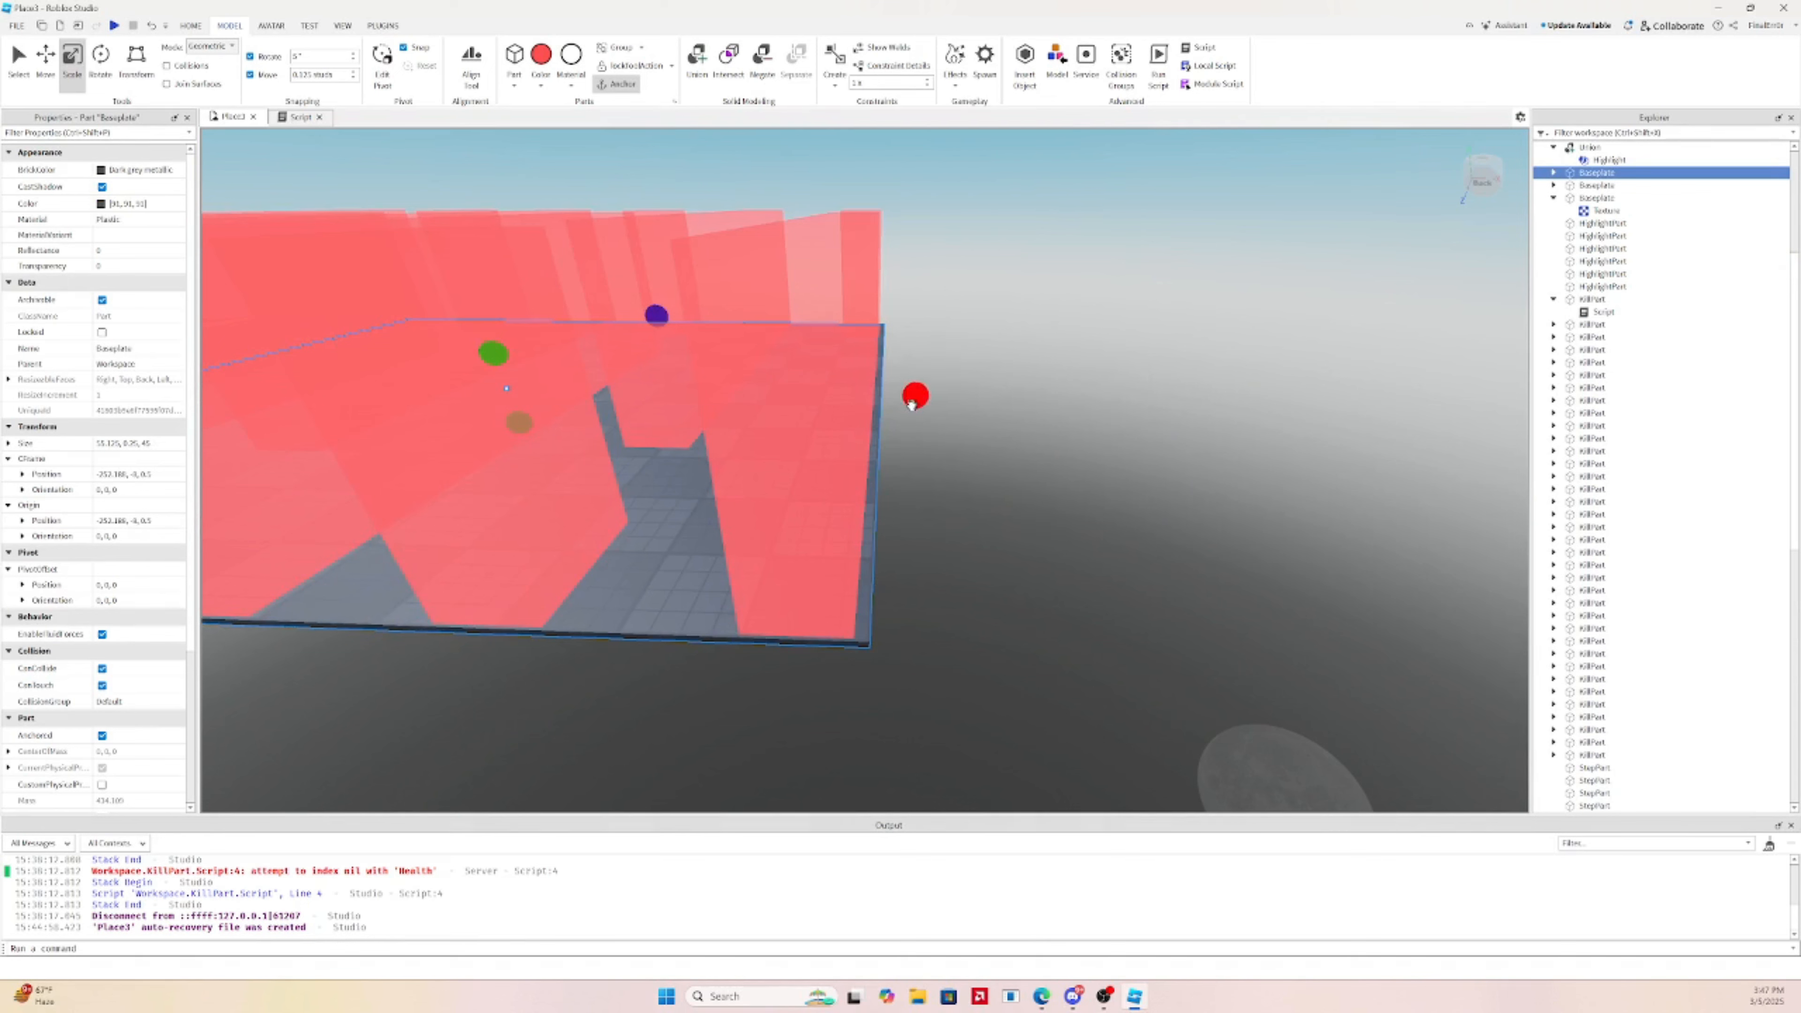
{"action": "left_click_drag", "start_coordinate": [912, 402], "coordinate": [914, 403]}
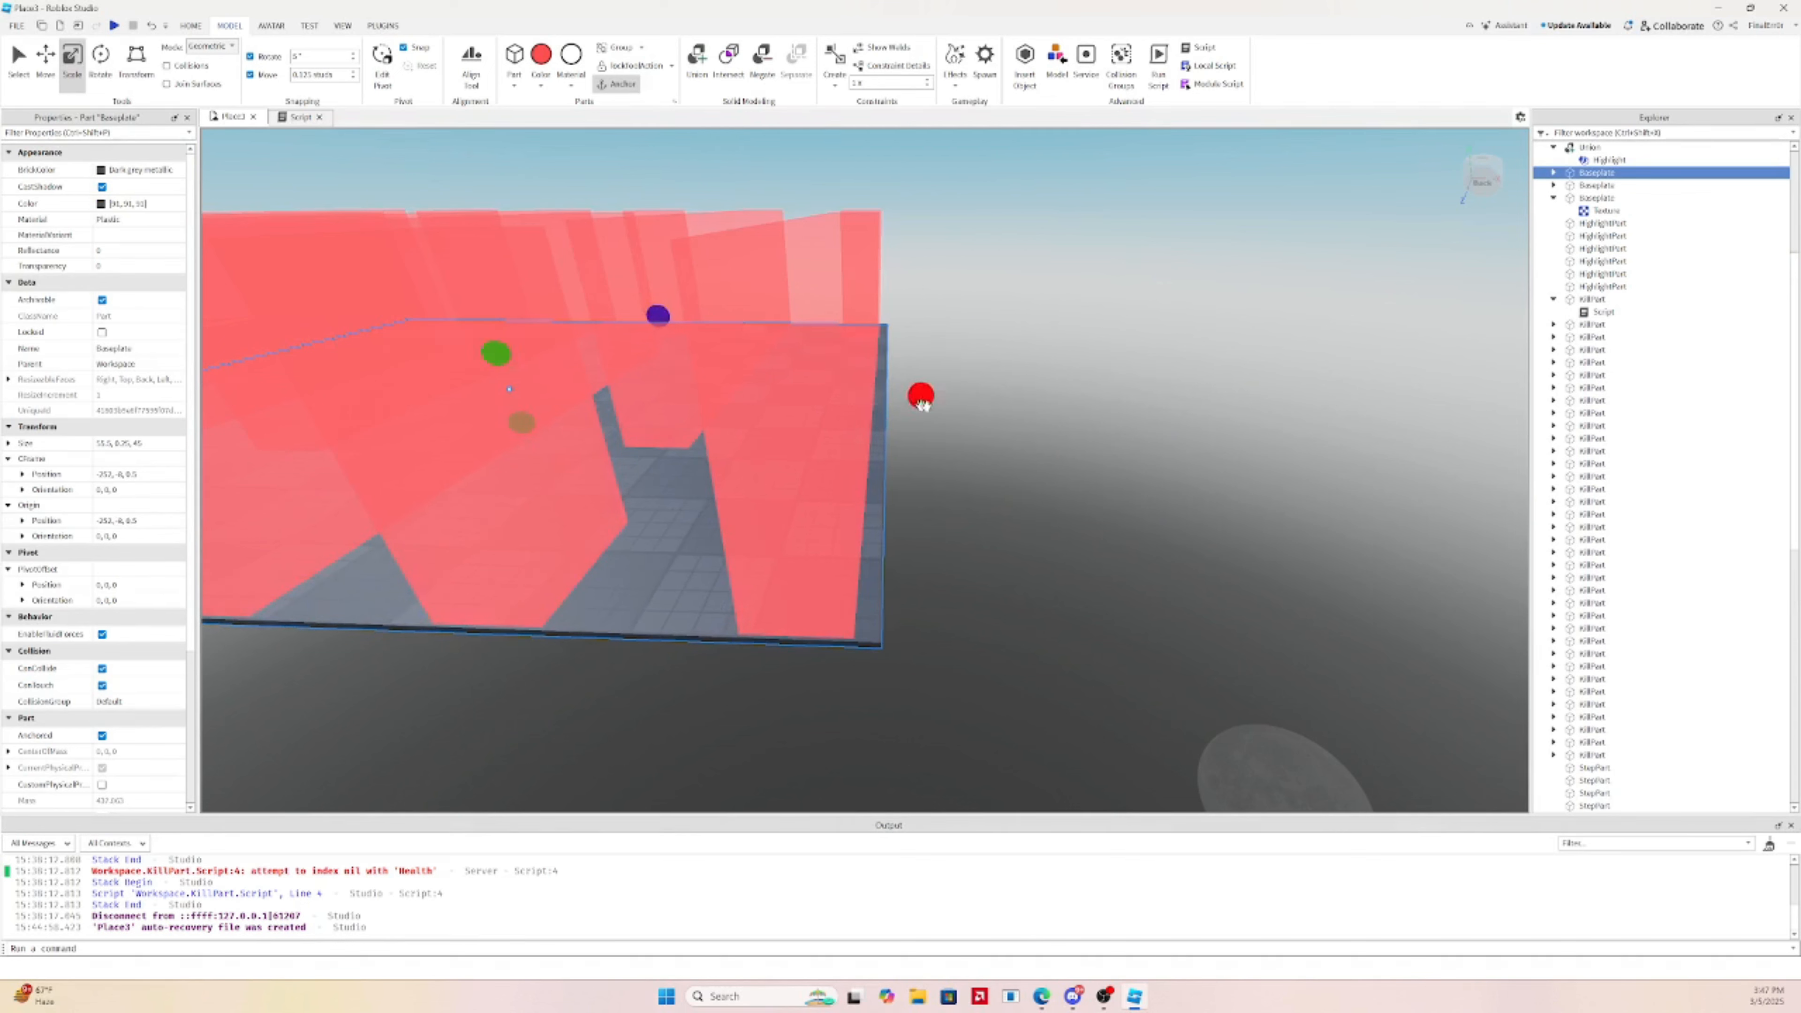
{"action": "left_click", "coordinate": [899, 392]}
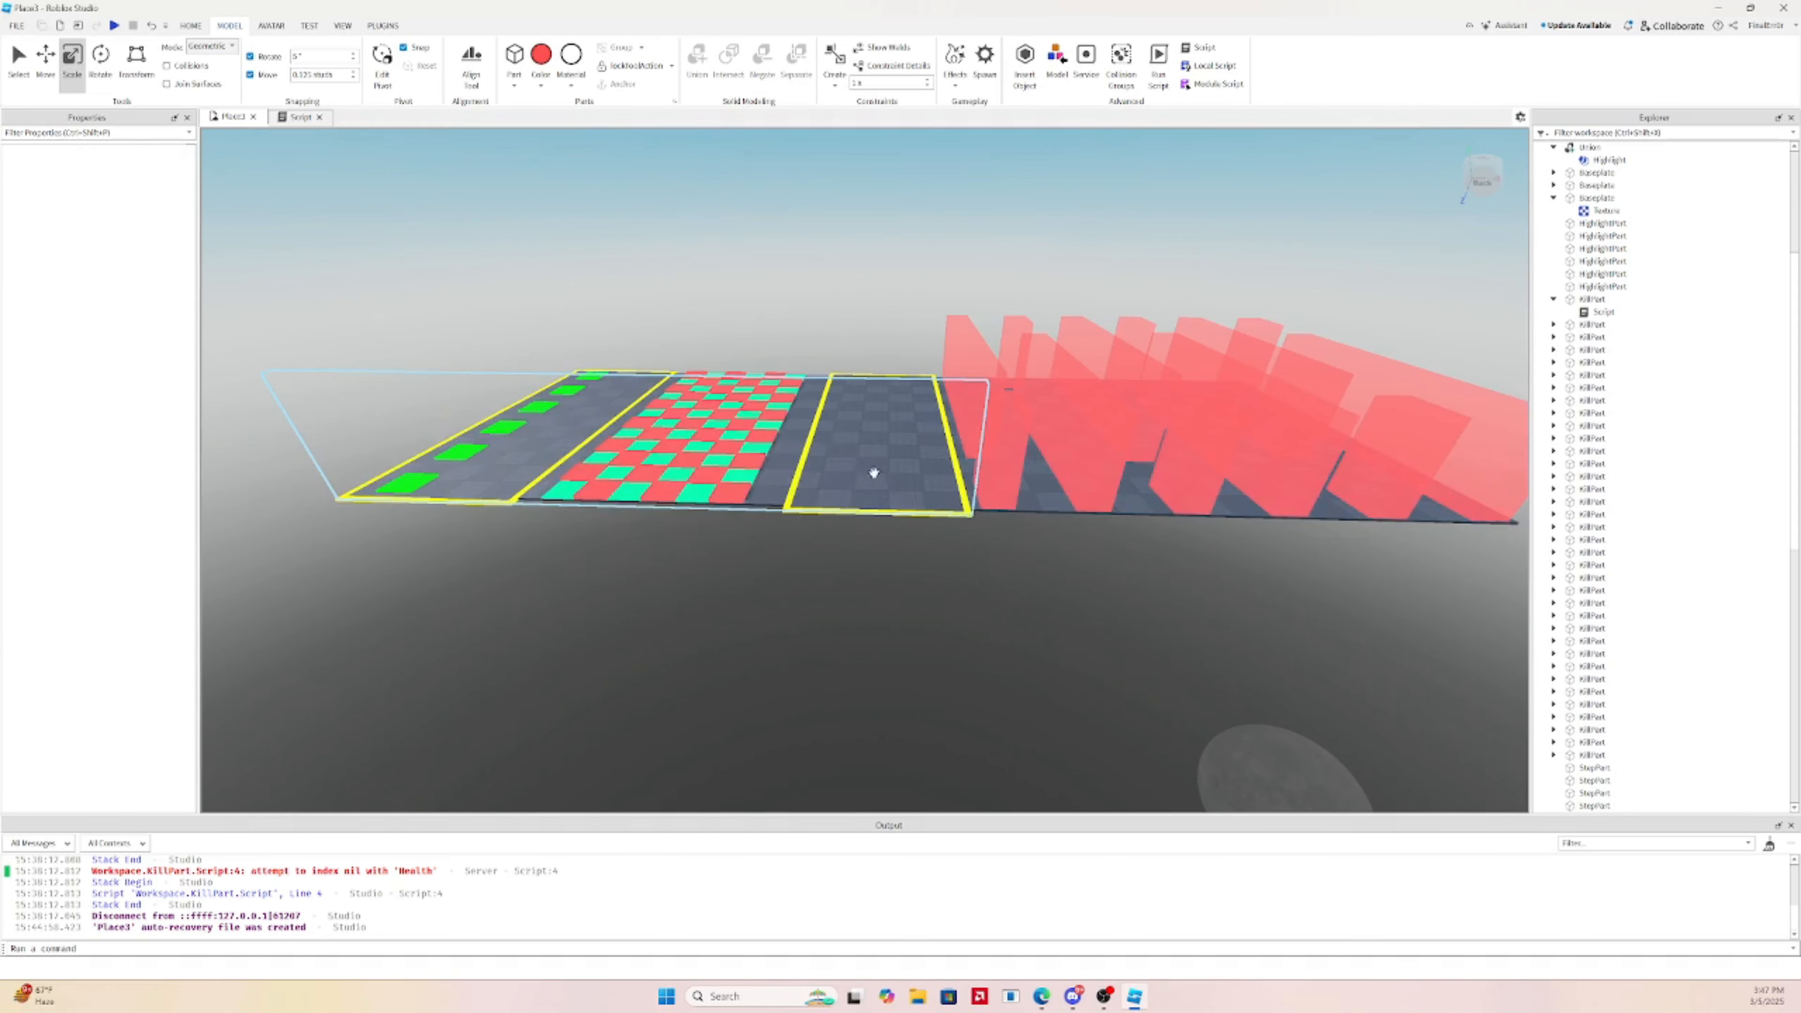
{"action": "right_click_drag", "start_coordinate": [872, 475], "coordinate": [888, 451]}
Duplicate the plain platform's baseplate and yellow border parts, then group them into a Model
{"action": "left_click", "coordinate": [886, 449]}
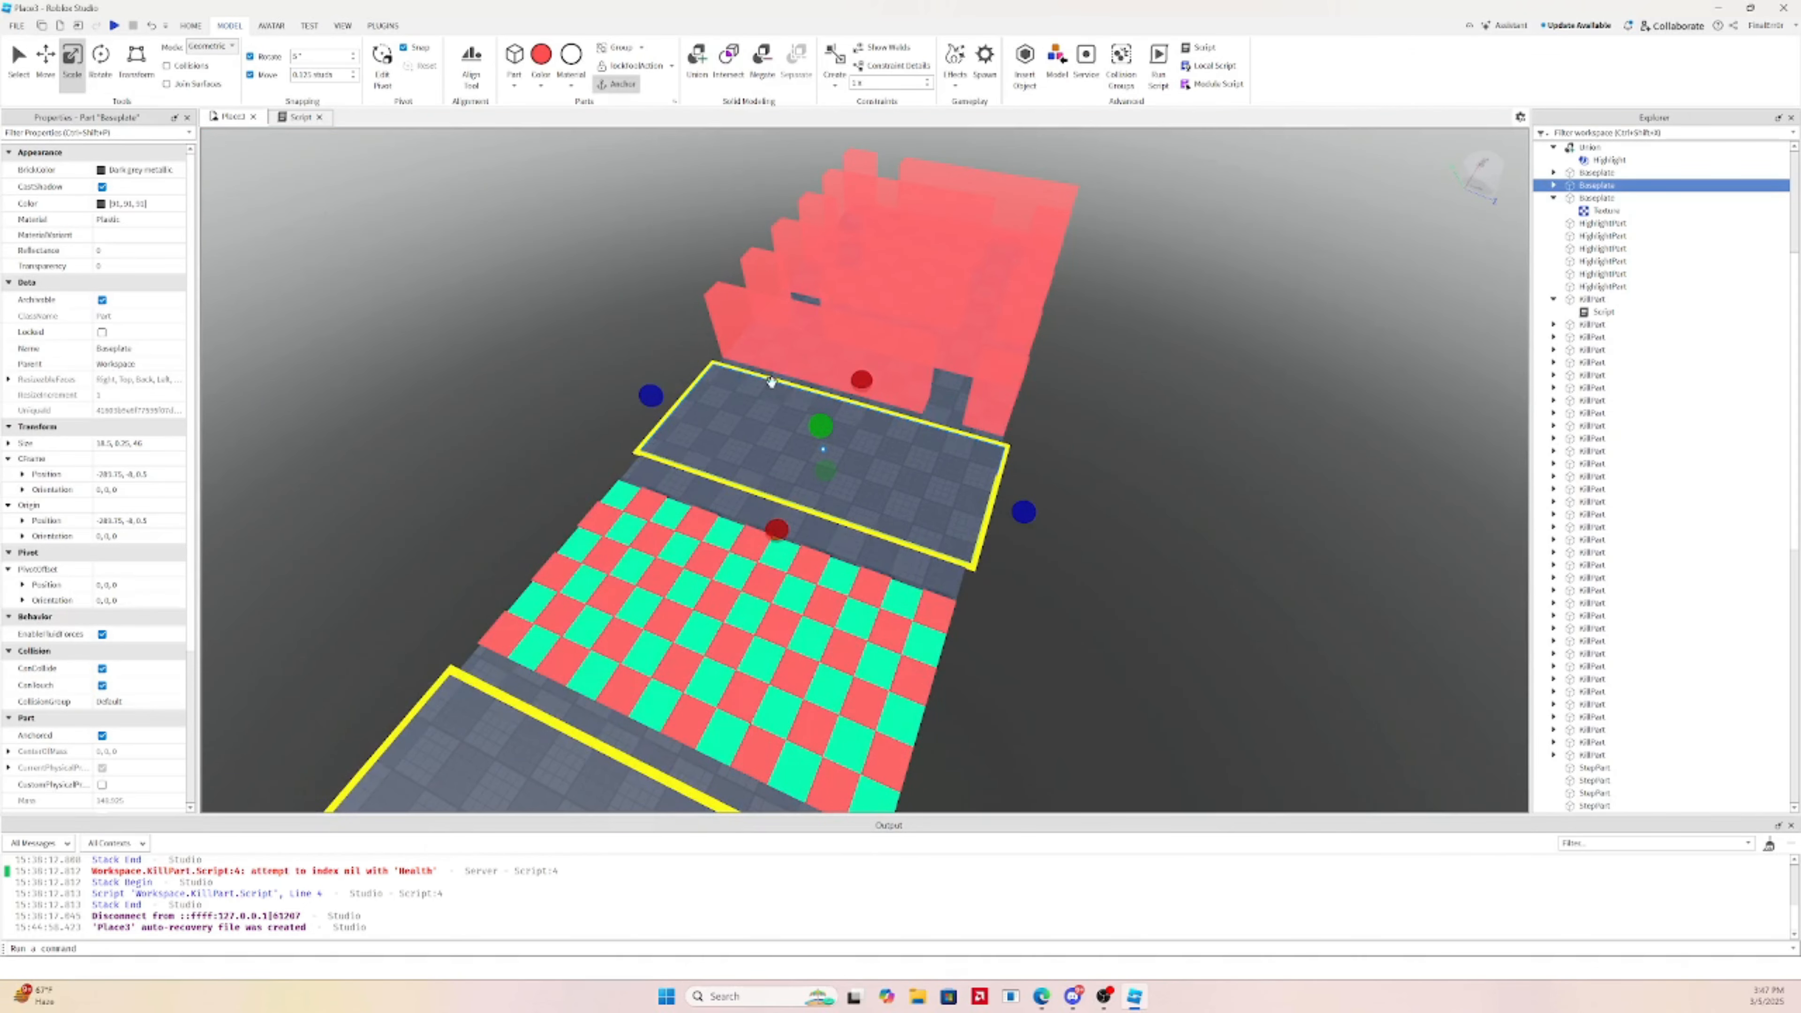
{"action": "left_click", "coordinate": [727, 372], "text": "ctrl"}
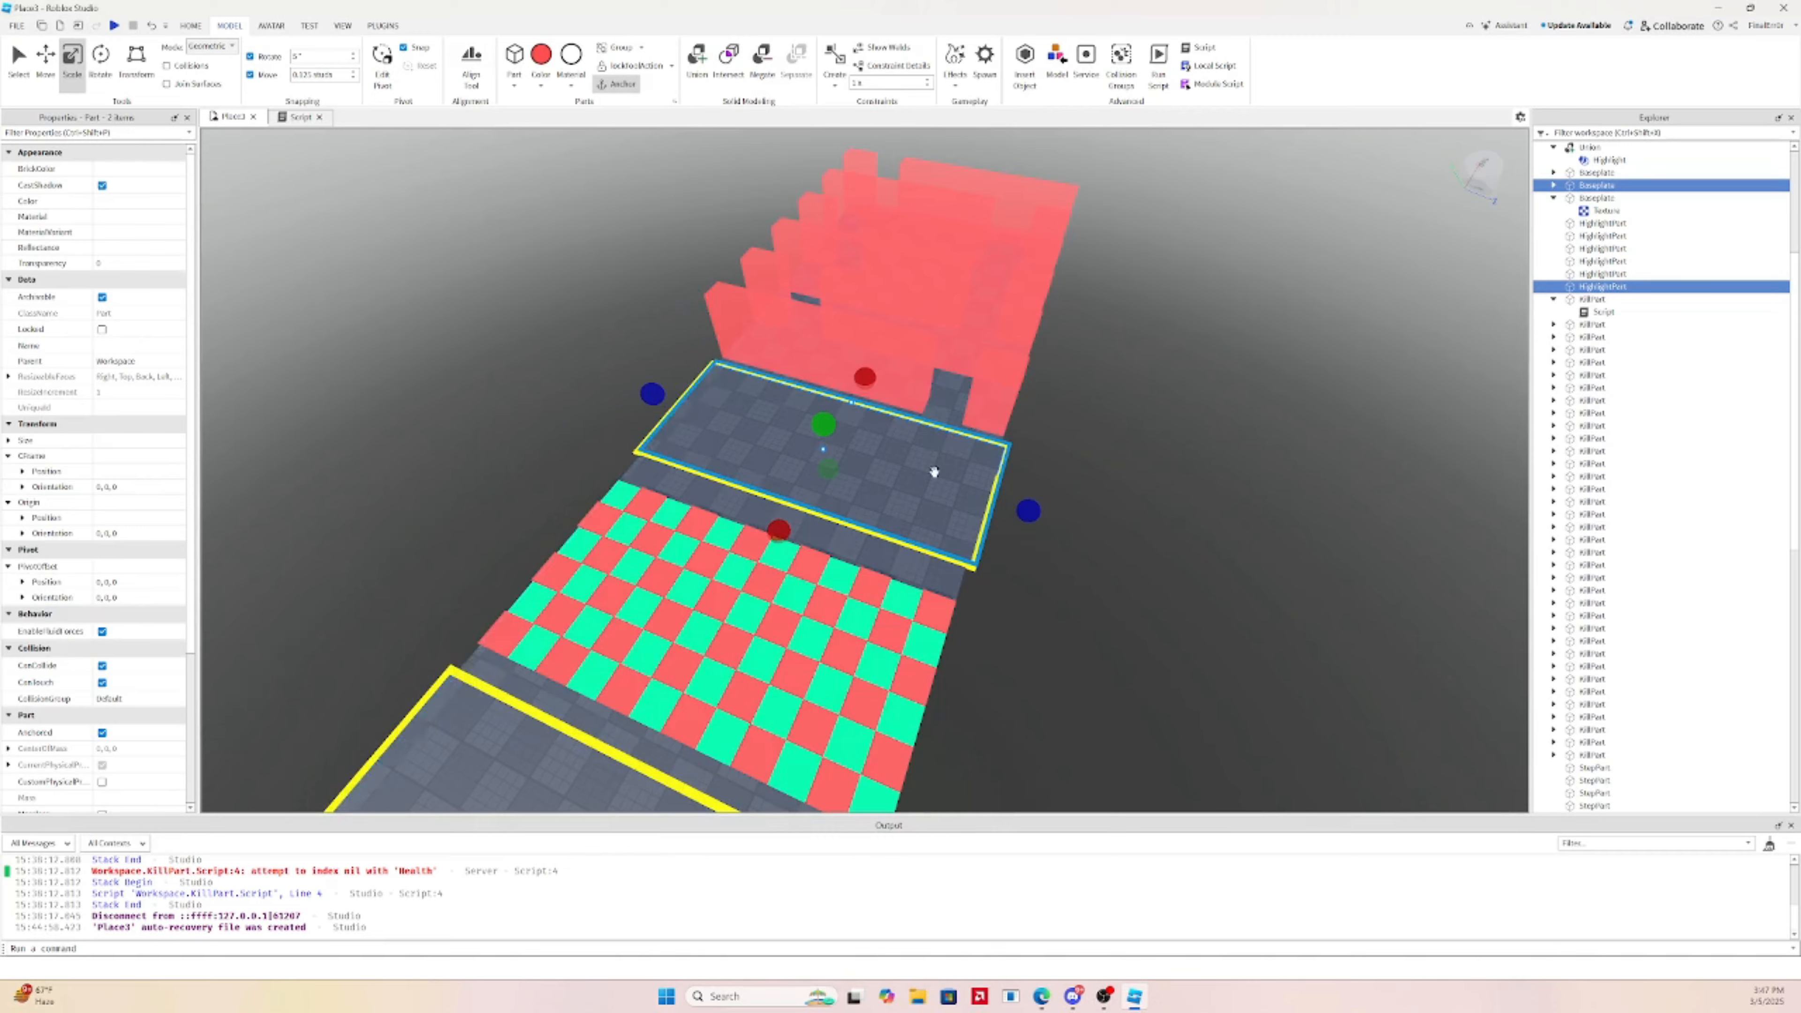
{"action": "scroll", "coordinate": [934, 471], "scroll_direction": "up", "scroll_amount": 3}
{"action": "left_click", "coordinate": [892, 508], "text": "ctrl"}
{"action": "key", "text": "ctrl+d"}
{"action": "right_click_drag", "start_coordinate": [993, 512], "coordinate": [1004, 488]}
{"action": "key", "text": "d"}
{"action": "left_click", "coordinate": [941, 235], "text": "ctrl"}
{"action": "key", "text": "a"}
{"action": "mouse_move", "coordinate": [940, 235]}
{"action": "right_mouse_down"}
{"action": "mouse_move", "coordinate": [961, 229]}
{"action": "mouse_move", "coordinate": [947, 254]}
{"action": "right_mouse_up"}
{"action": "left_click", "coordinate": [823, 456], "text": "ctrl"}
{"action": "key", "text": "ctrl+g"}
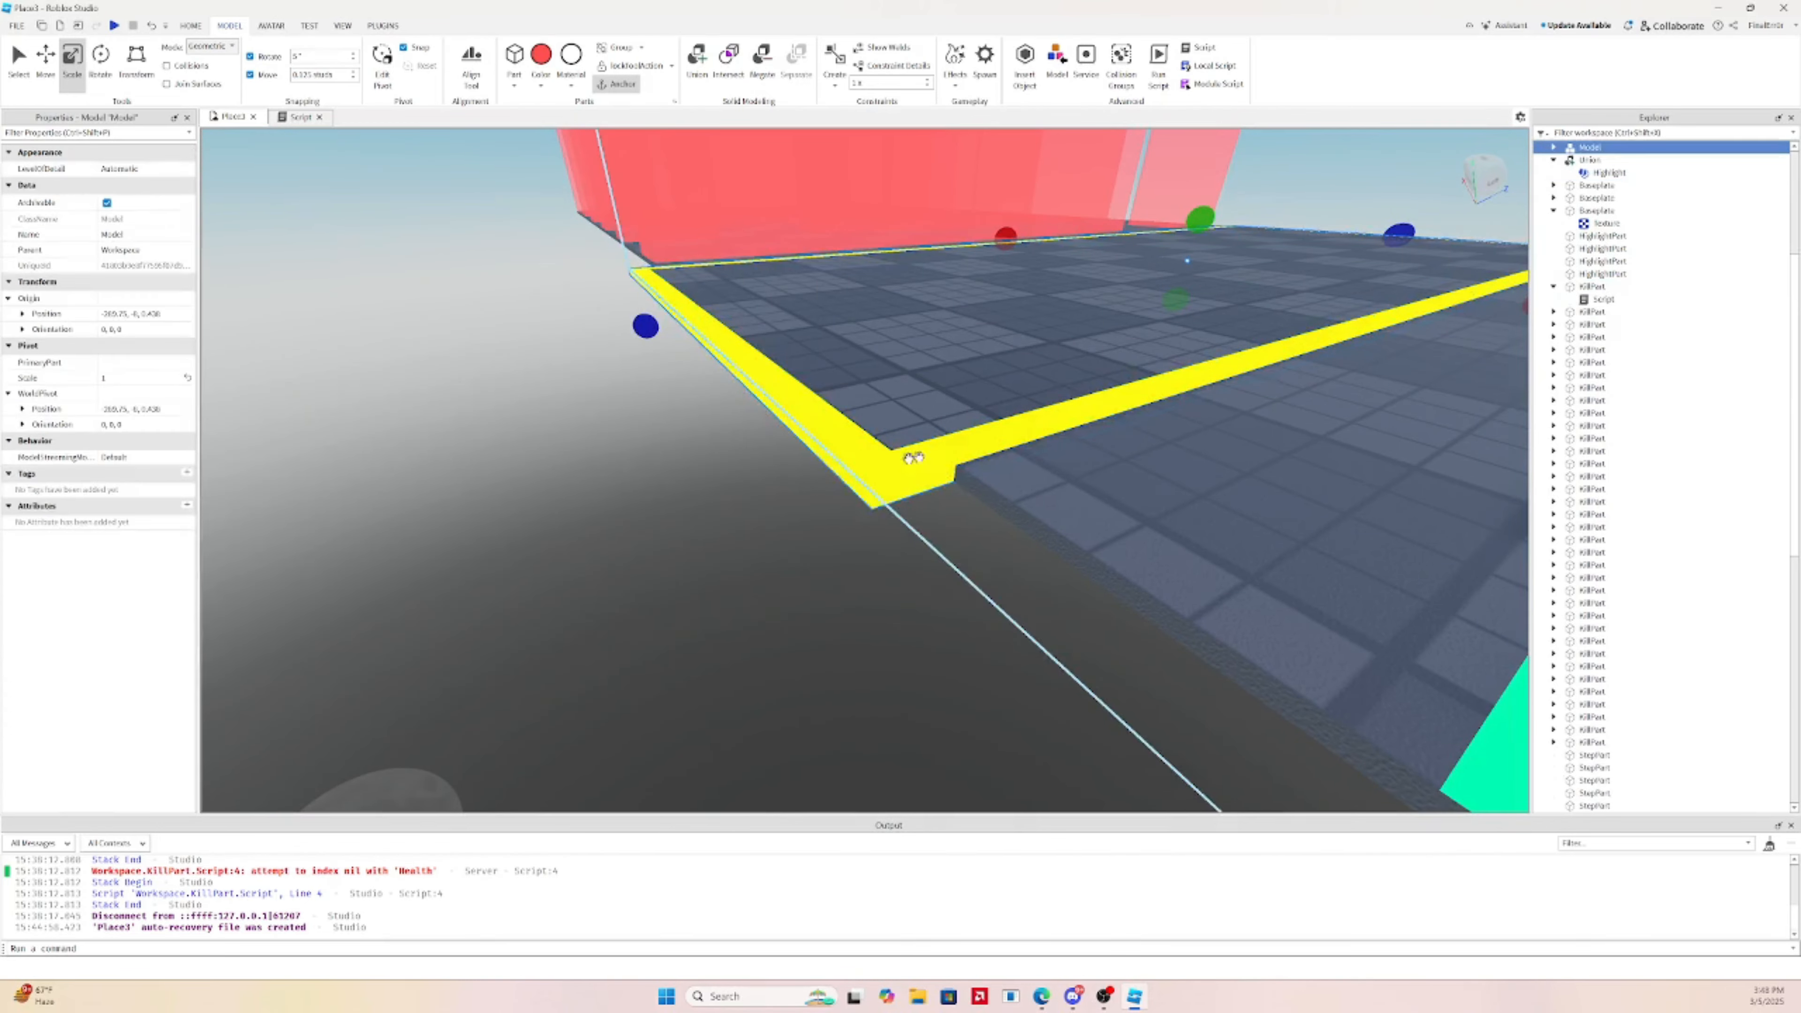
Shift the grouped platform down and right, then delete the three extra parts
{"action": "key", "text": "s"}
{"action": "right_click_drag", "start_coordinate": [913, 455], "coordinate": [713, 294]}
{"action": "key", "text": "d"}
{"action": "key", "text": "s"}
{"action": "key", "text": "w"}
{"action": "right_click_drag", "start_coordinate": [852, 313], "coordinate": [854, 315]}
{"action": "left_click_drag", "start_coordinate": [961, 398], "coordinate": [1177, 465]}
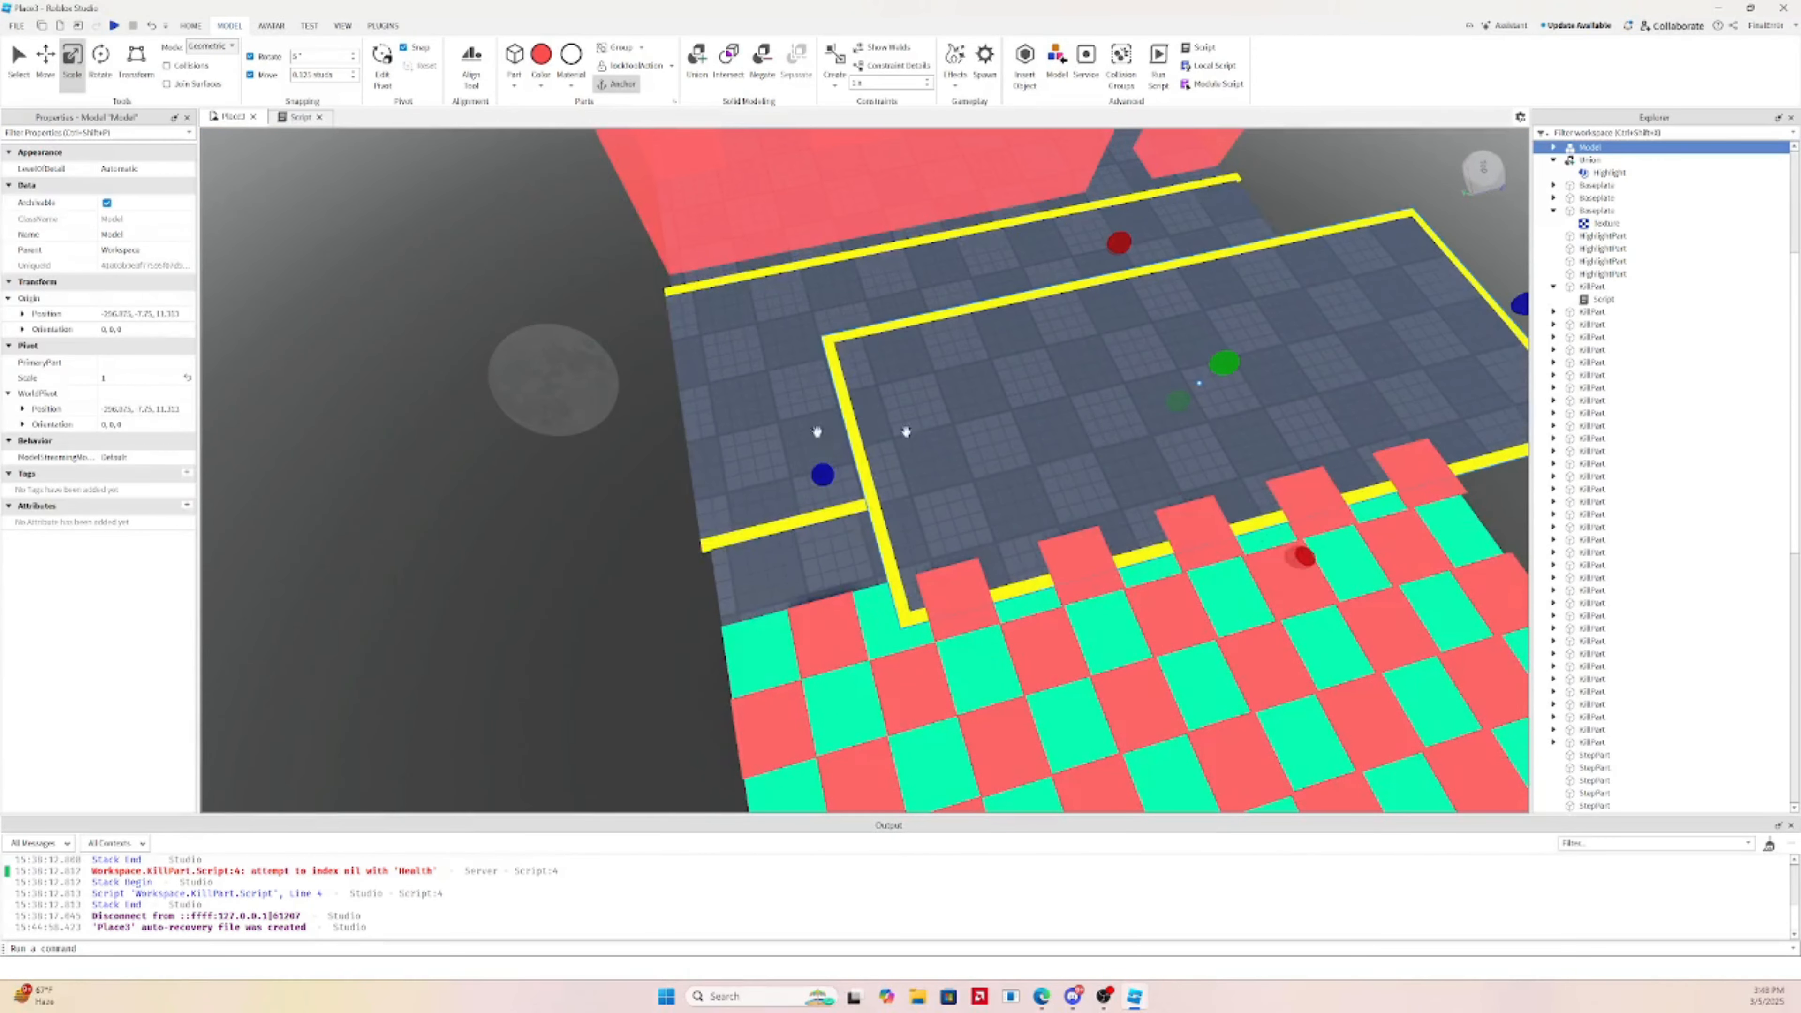
{"action": "left_click", "coordinate": [761, 382]}
{"action": "left_click", "coordinate": [807, 521], "text": "ctrl"}
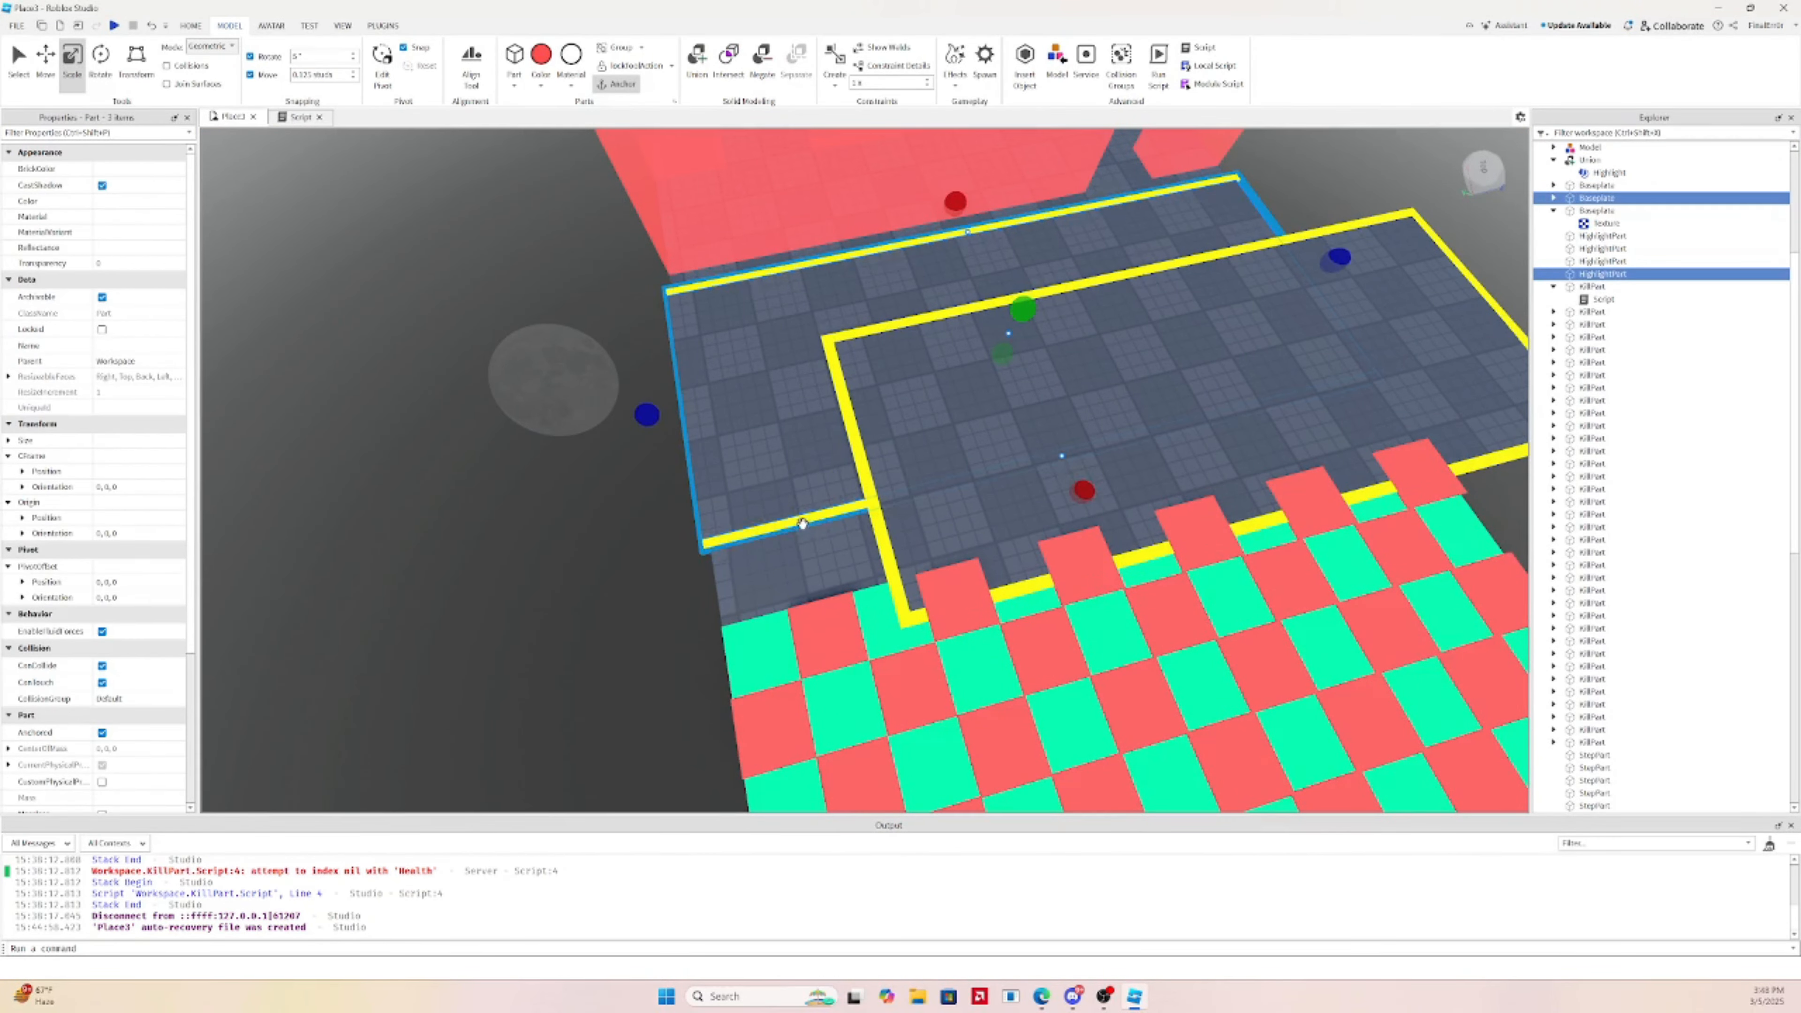
{"action": "key", "text": "Delete"}
Slide the yellow-framed platform model toward the red kill wall with the Move tool
{"action": "left_click", "coordinate": [963, 376]}
{"action": "key", "text": "a"}
{"action": "right_click_drag", "start_coordinate": [965, 373], "coordinate": [832, 314]}
{"action": "key", "text": "w"}
{"action": "left_click", "coordinate": [45, 64]}
{"action": "key", "text": "d"}
{"action": "left_click_drag", "start_coordinate": [1212, 504], "coordinate": [991, 476]}
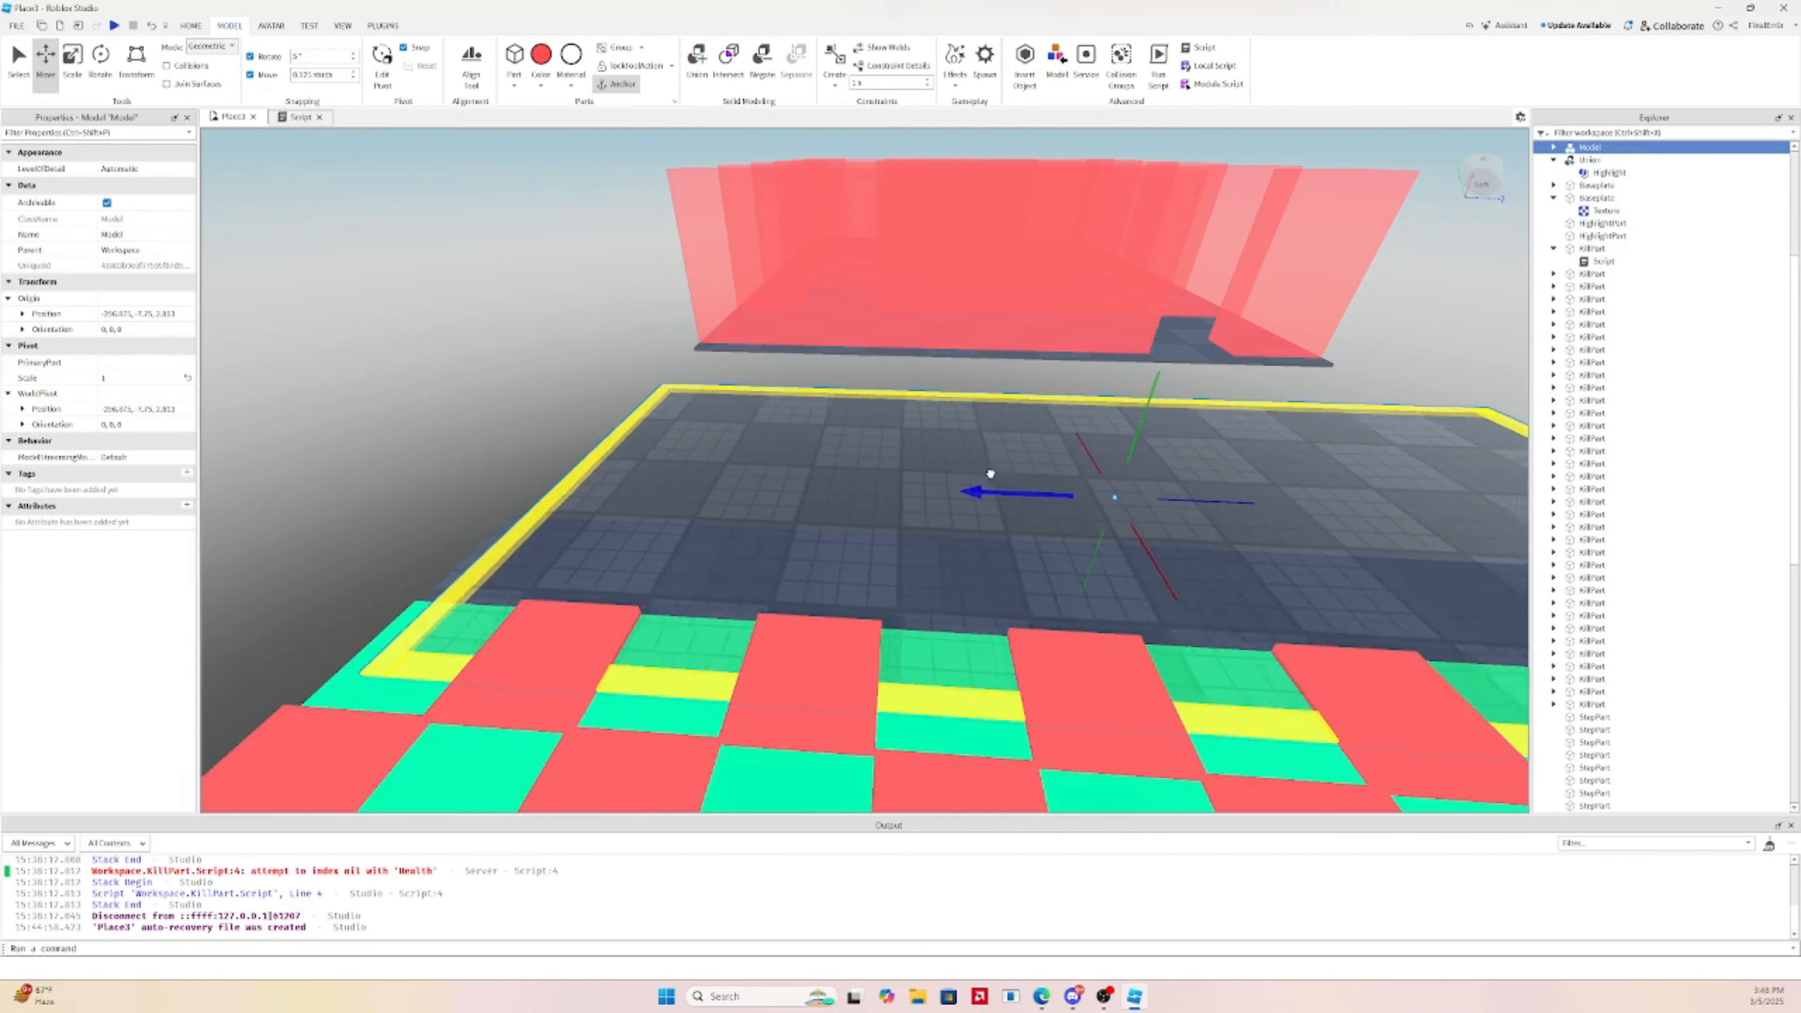
Nudge the platform model along its length, sideways and slightly lower to settle it
{"action": "right_click_drag", "start_coordinate": [991, 476], "coordinate": [992, 476]}
{"action": "key", "text": "a"}
{"action": "left_click_drag", "start_coordinate": [1120, 351], "coordinate": [1109, 365]}
{"action": "right_click_drag", "start_coordinate": [1113, 366], "coordinate": [1117, 366]}
{"action": "key", "text": "a"}
{"action": "left_click_drag", "start_coordinate": [831, 328], "coordinate": [885, 324]}
{"action": "right_click_drag", "start_coordinate": [889, 324], "coordinate": [888, 323]}
{"action": "left_click_drag", "start_coordinate": [787, 236], "coordinate": [786, 243]}
{"action": "left_click", "coordinate": [983, 575]}
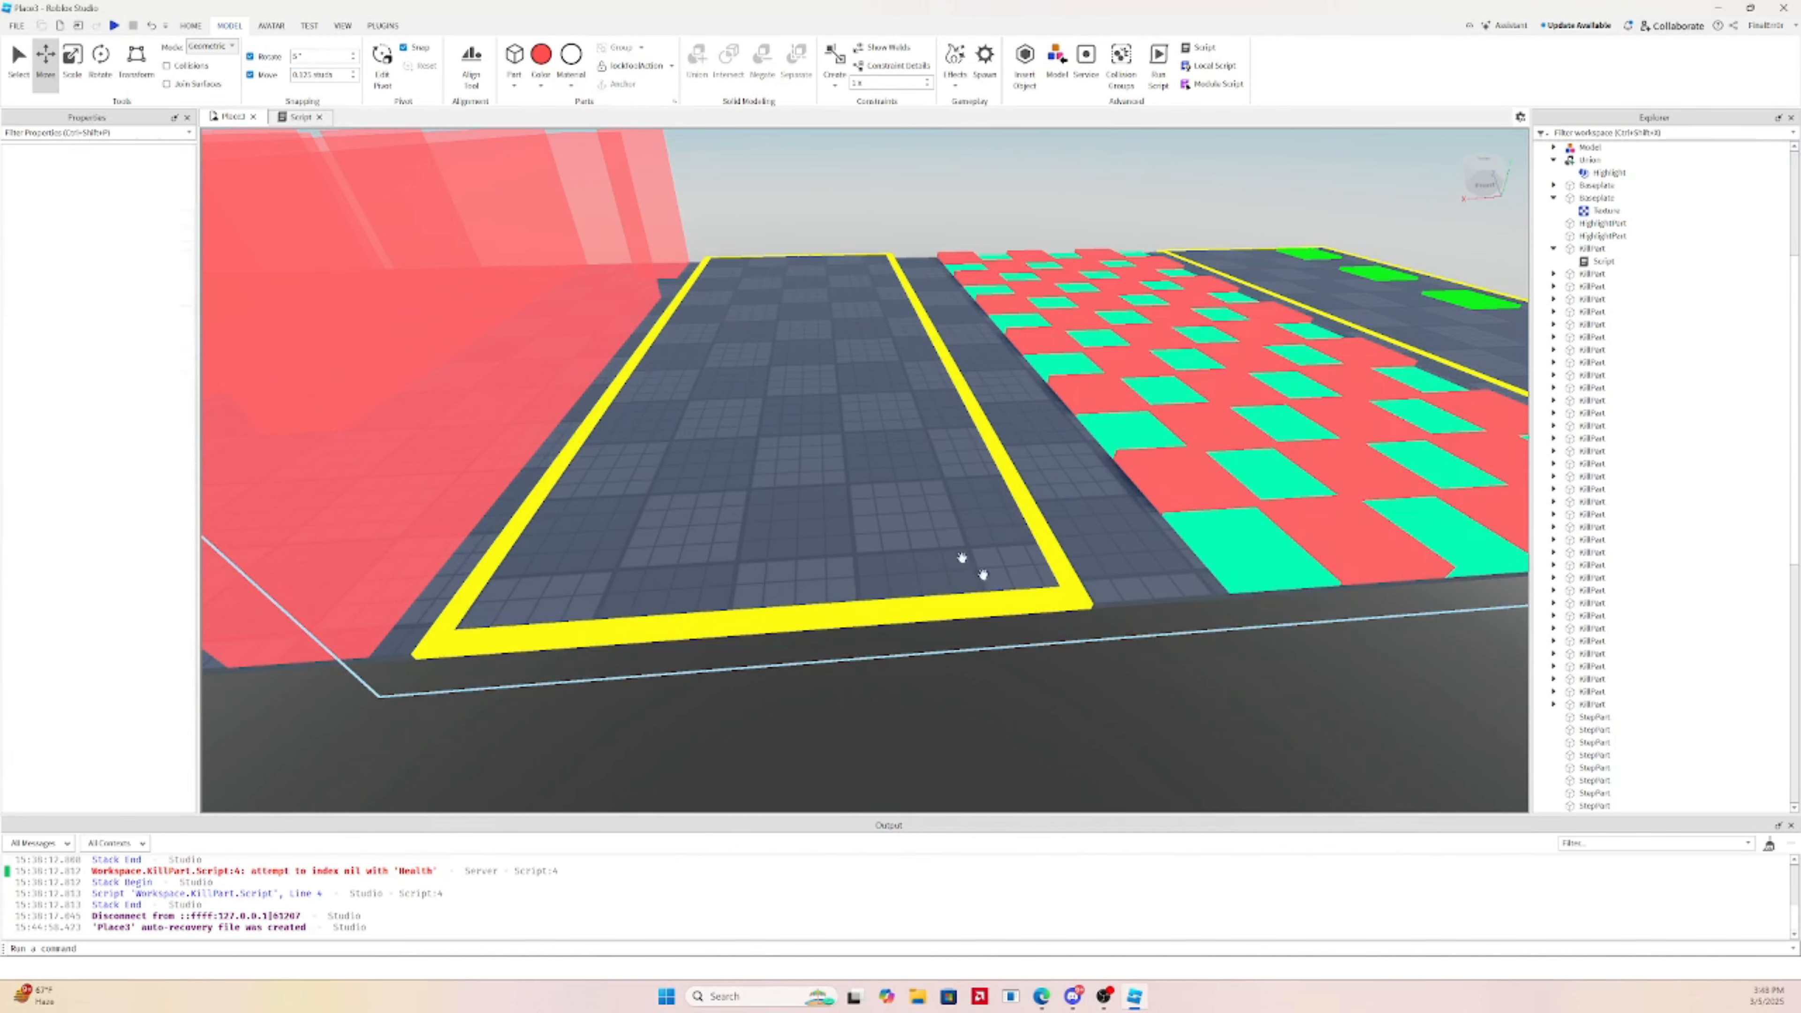
Fly over to the yellow strip and select an invisible highlight part
{"action": "key", "text": "w"}
{"action": "right_click_drag", "start_coordinate": [1109, 529], "coordinate": [1110, 529]}
{"action": "key", "text": "d"}
{"action": "key", "text": "a"}
{"action": "key", "text": "w"}
{"action": "key", "text": "d"}
{"action": "key", "text": "s"}
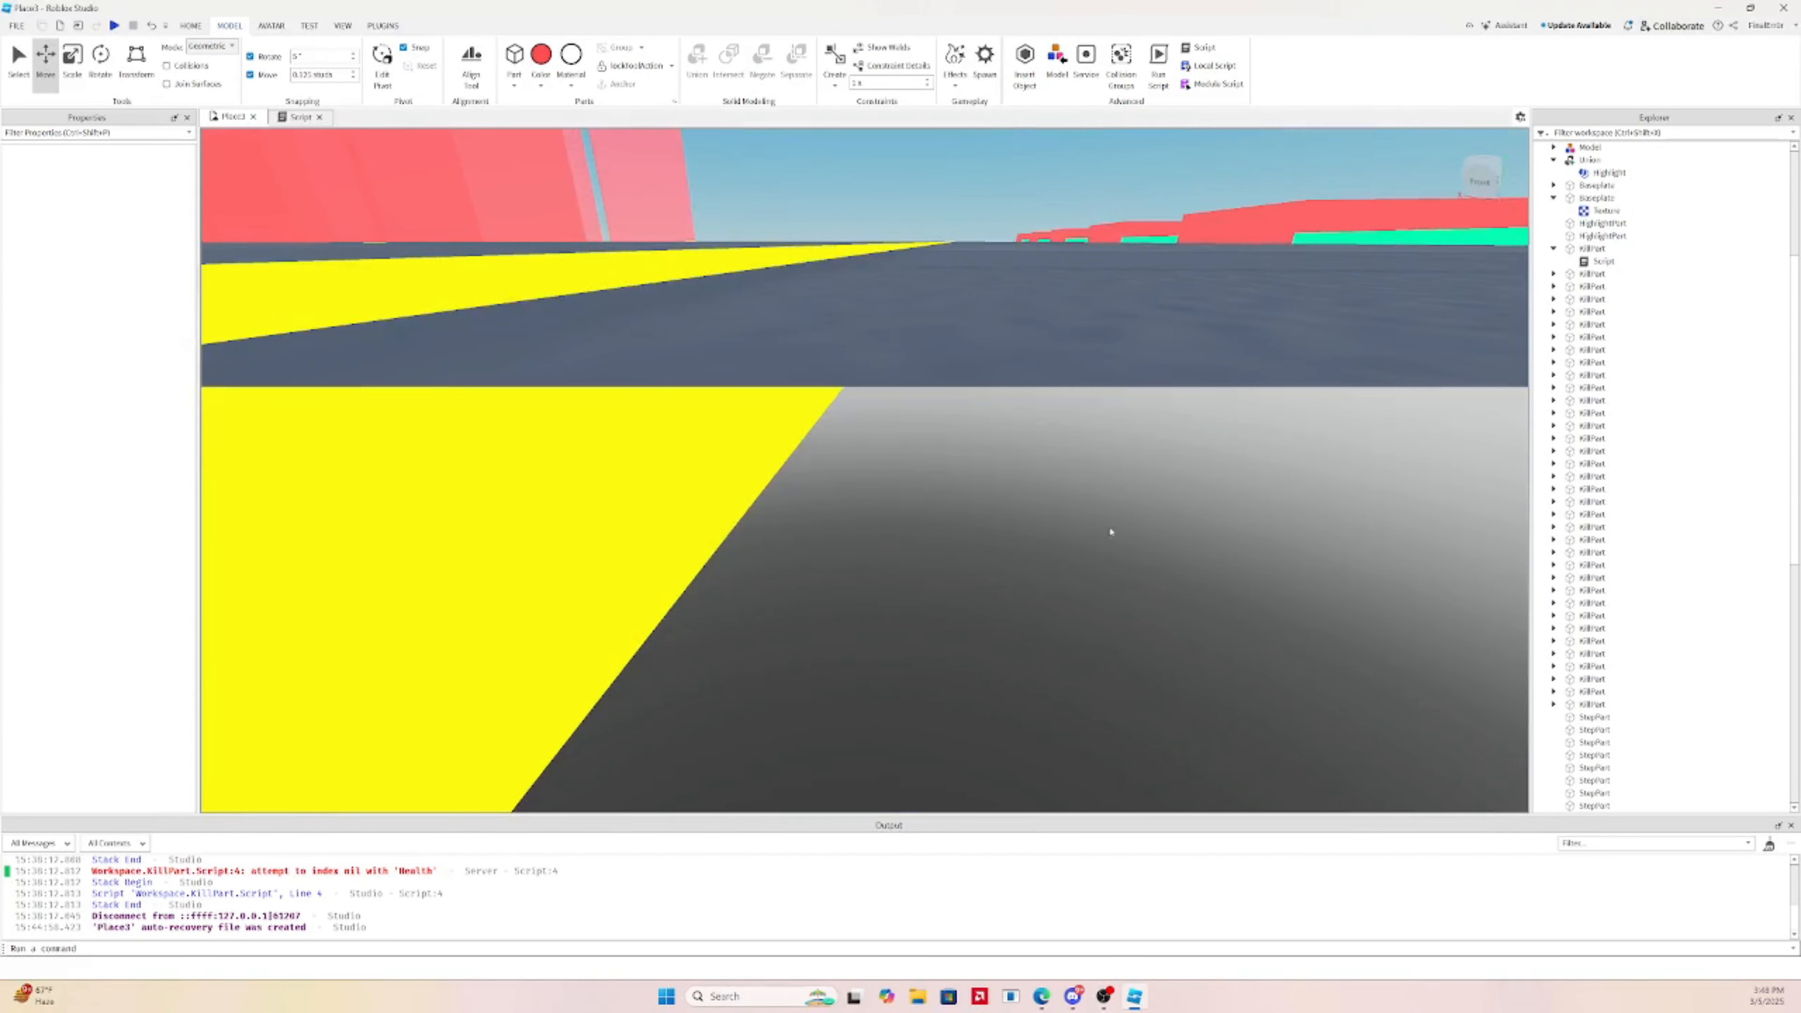
{"action": "right_click_drag", "start_coordinate": [756, 312], "coordinate": [832, 298]}
{"action": "scroll", "coordinate": [991, 301], "scroll_direction": "down", "scroll_amount": 5}
{"action": "scroll", "coordinate": [832, 298], "scroll_direction": "down", "scroll_amount": 3}
{"action": "left_click", "coordinate": [905, 373]}
{"action": "right_click_drag", "start_coordinate": [904, 373], "coordinate": [904, 374]}
Union the two highlight parts and stretch the union across the kill-part area
{"action": "left_click", "coordinate": [77, 73]}
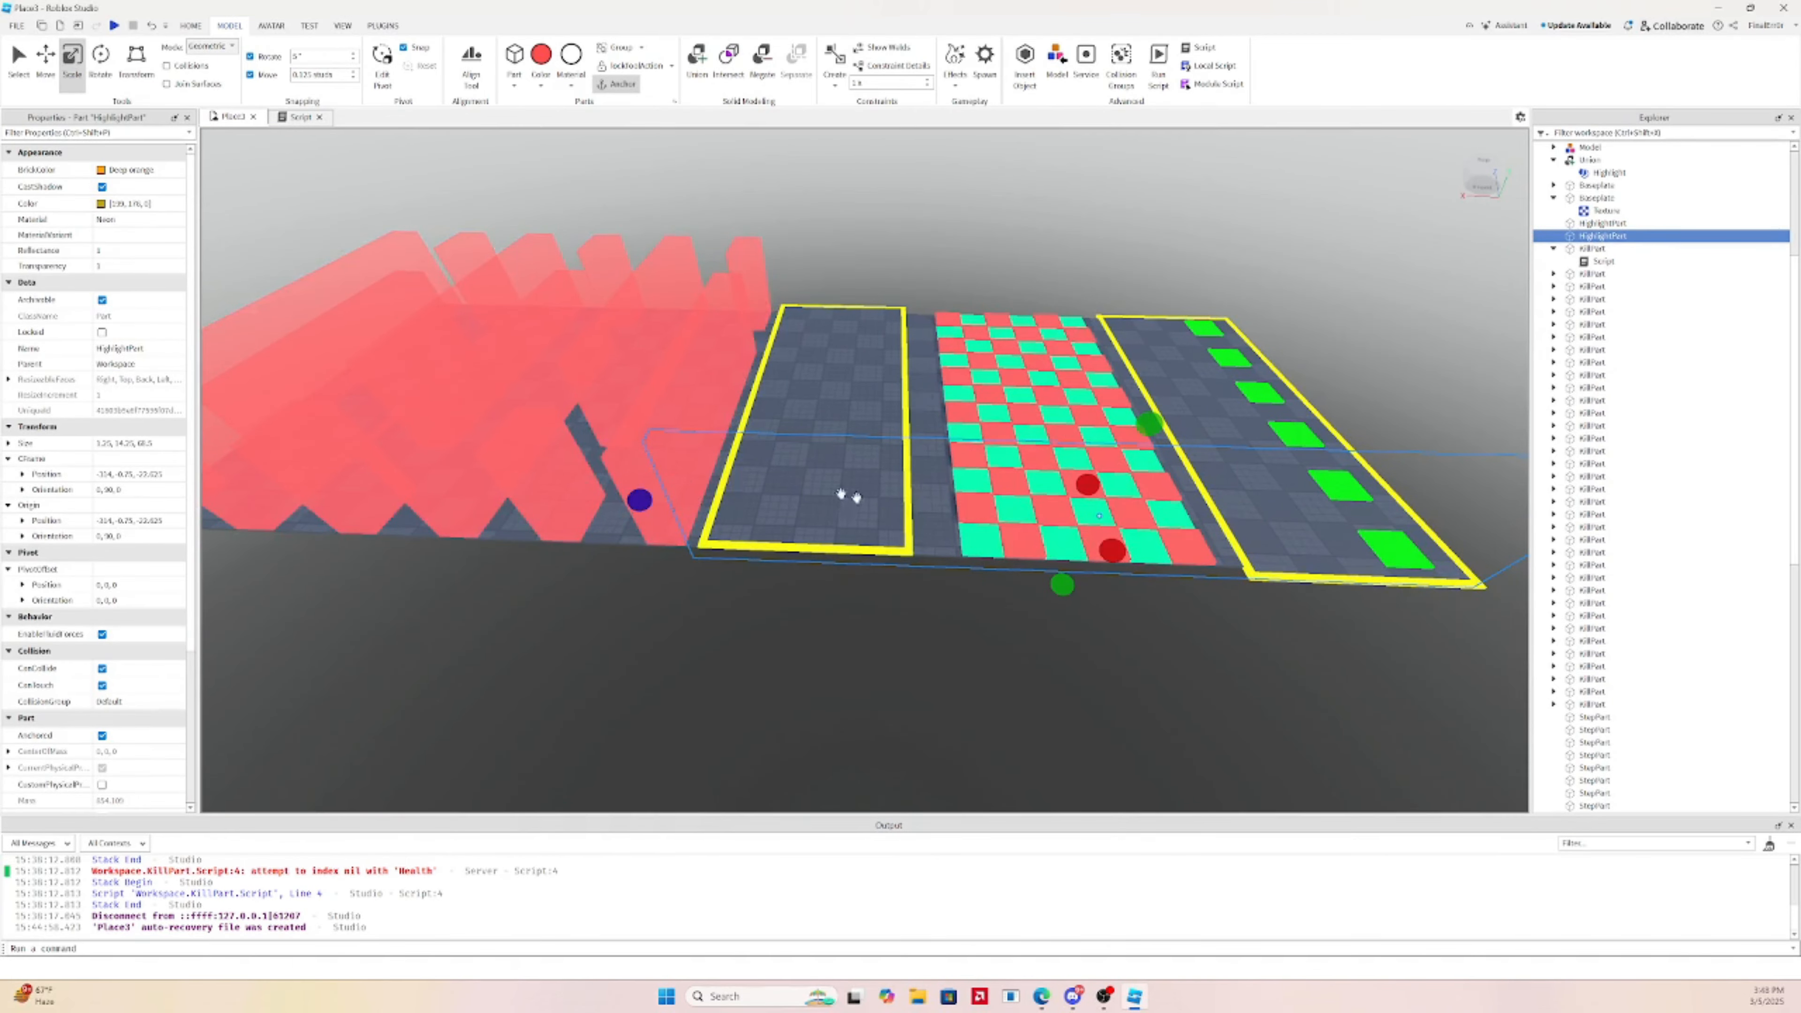
{"action": "key", "text": "a"}
{"action": "left_click_drag", "start_coordinate": [645, 502], "coordinate": [483, 490]}
{"action": "right_click_drag", "start_coordinate": [1000, 454], "coordinate": [1000, 454]}
{"action": "scroll", "coordinate": [1000, 454], "scroll_direction": "down", "scroll_amount": 5}
{"action": "key", "text": "ctrl+z"}
{"action": "left_click", "coordinate": [814, 409], "text": "ctrl"}
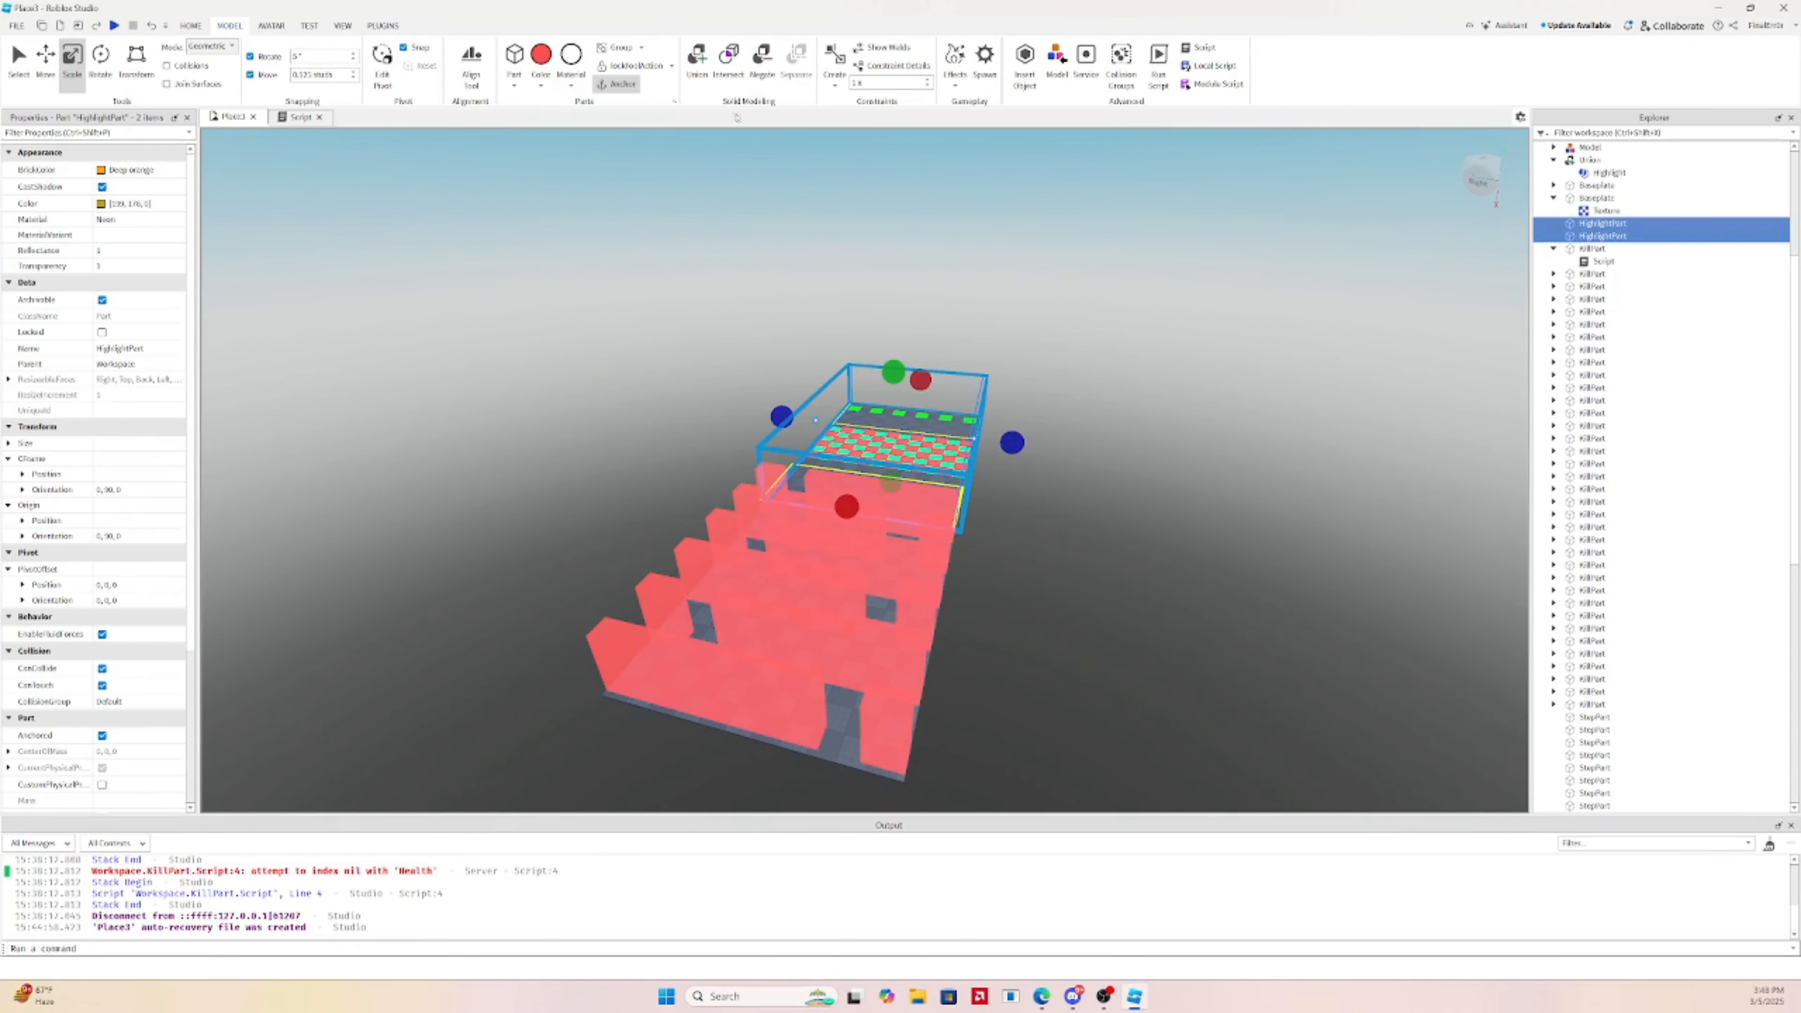
{"action": "left_click", "coordinate": [697, 57]}
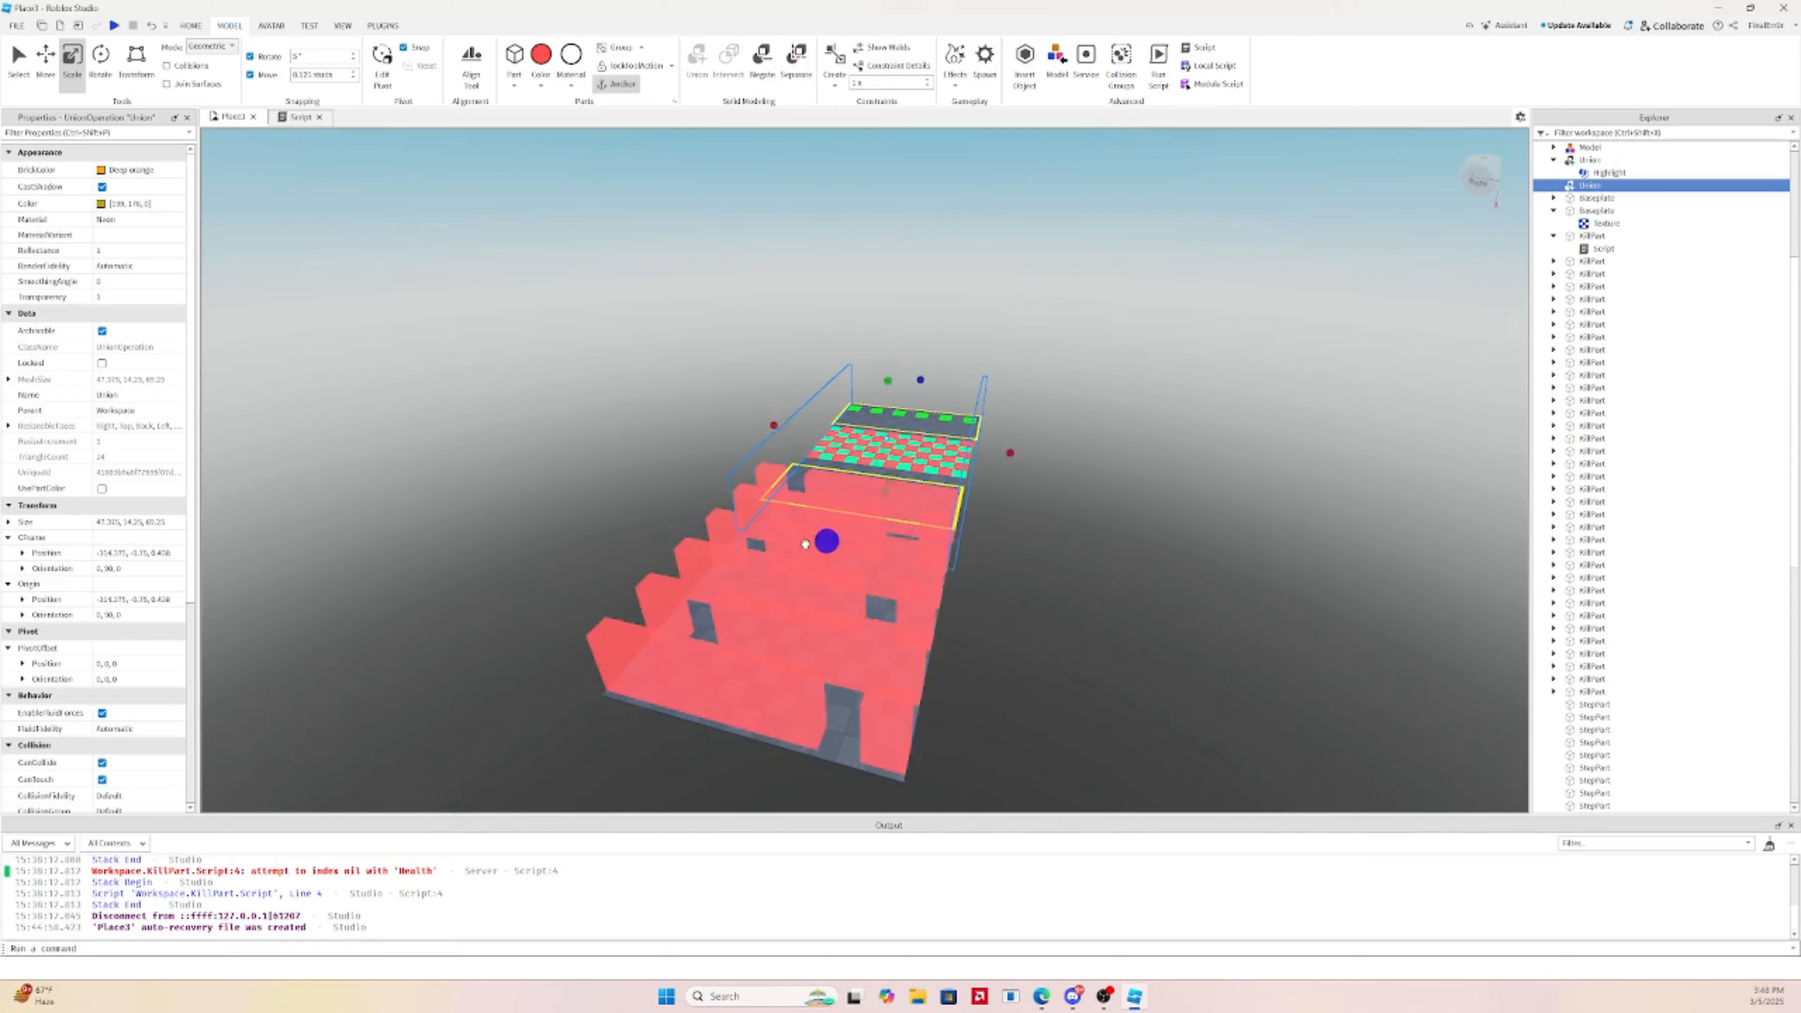
{"action": "left_click_drag", "start_coordinate": [806, 544], "coordinate": [792, 549]}
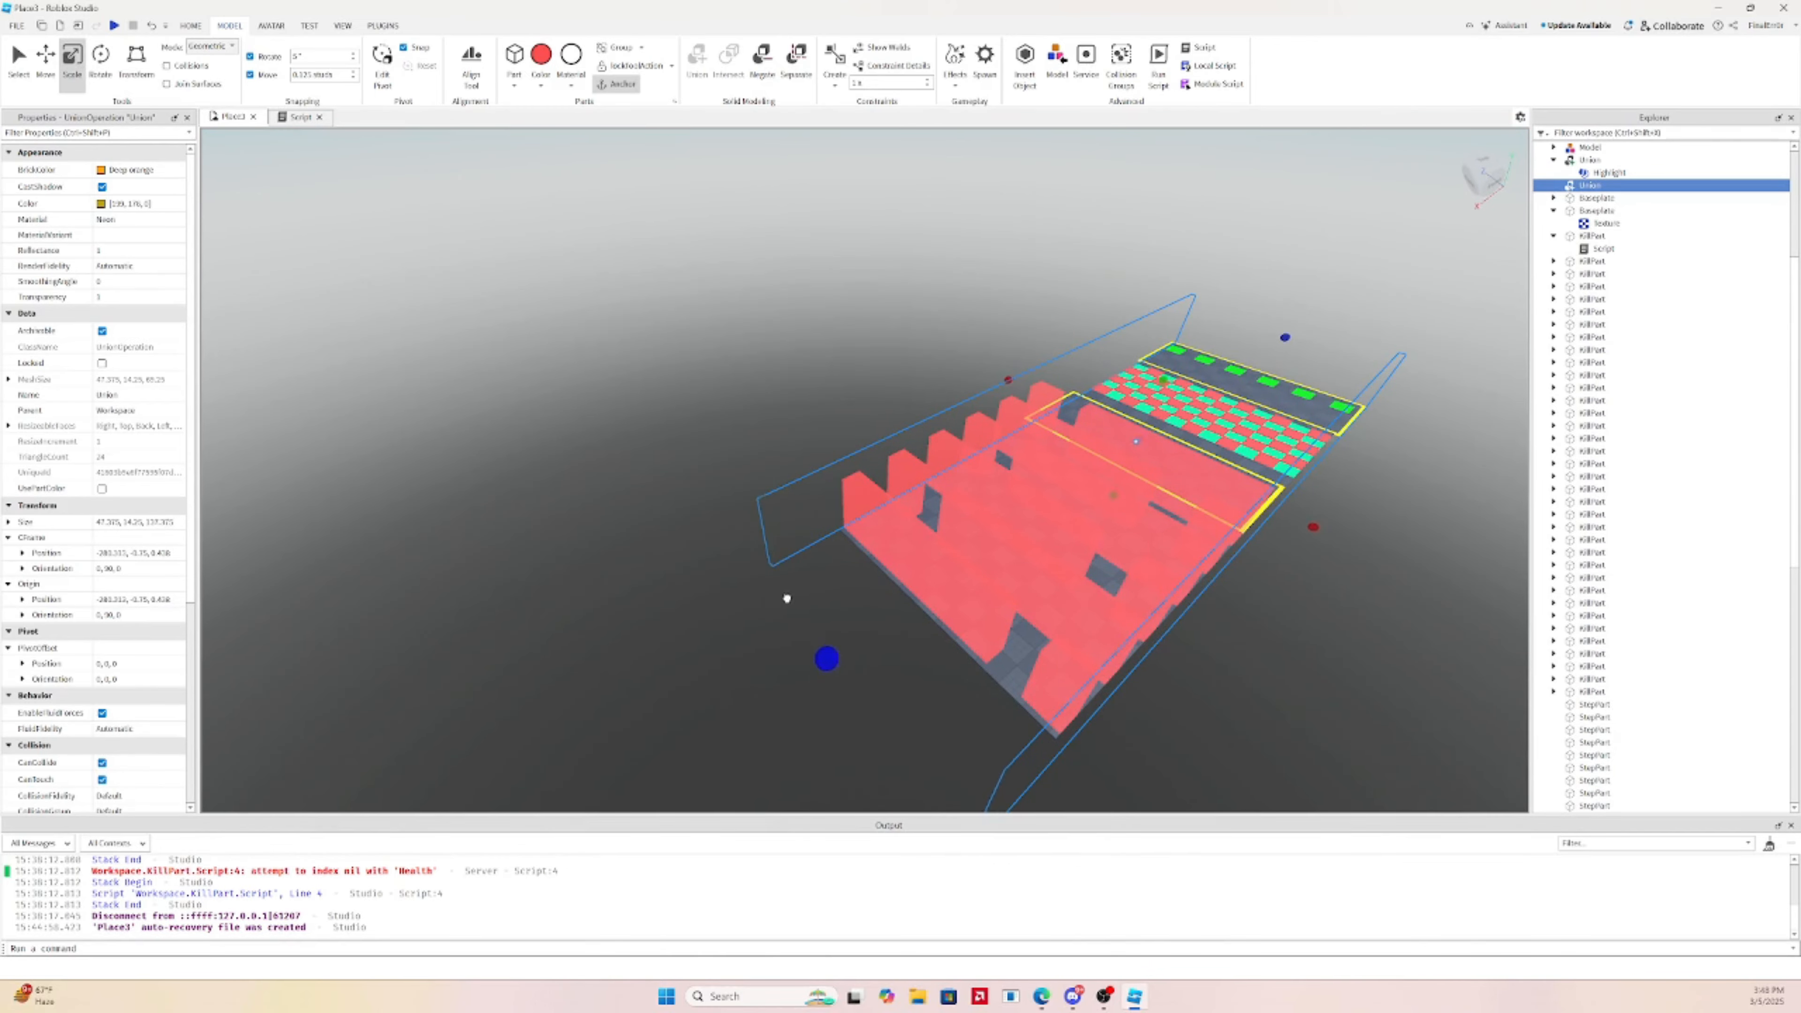
Duplicate the platform model and slide the copy past the kill parts
{"action": "right_click_drag", "start_coordinate": [755, 610], "coordinate": [1037, 506]}
{"action": "left_click", "coordinate": [1025, 502]}
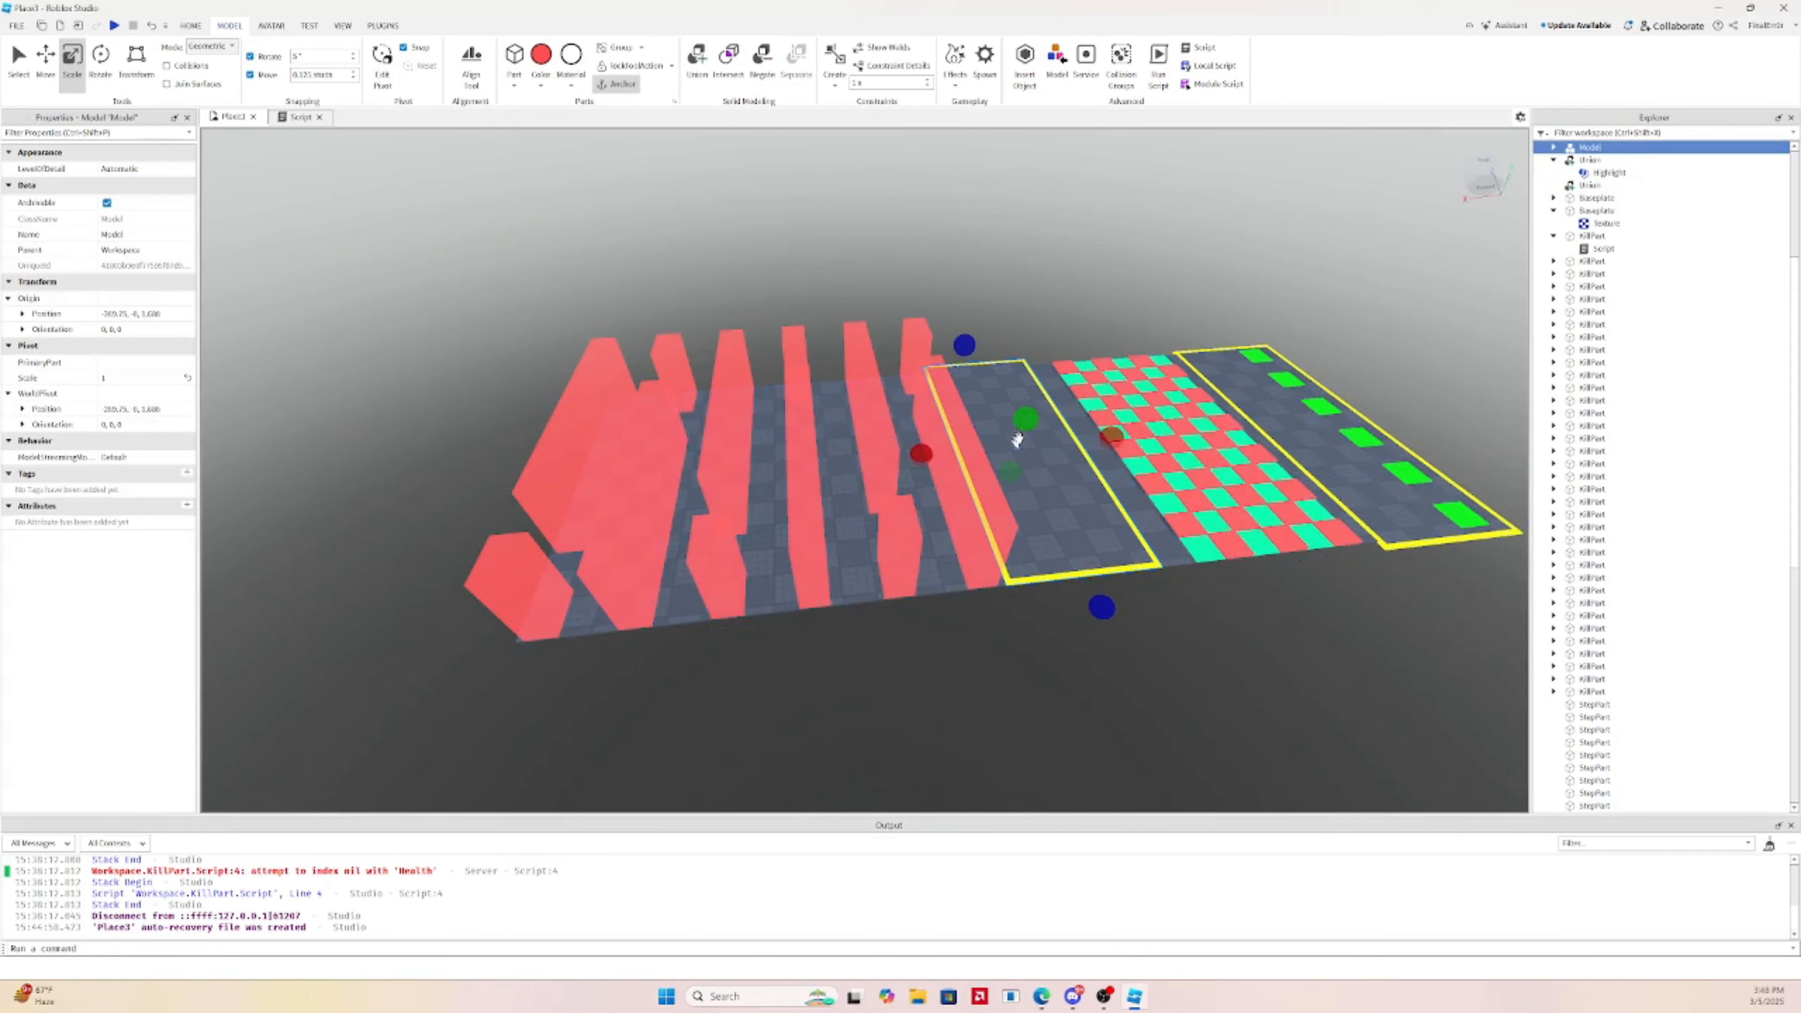
{"action": "left_click", "coordinate": [49, 68]}
{"action": "key", "text": "ctrl+d"}
{"action": "left_click_drag", "start_coordinate": [1097, 439], "coordinate": [877, 452]}
Finish placing the yellow-bordered platform copy just past the red kill parts
{"action": "key", "text": "a"}
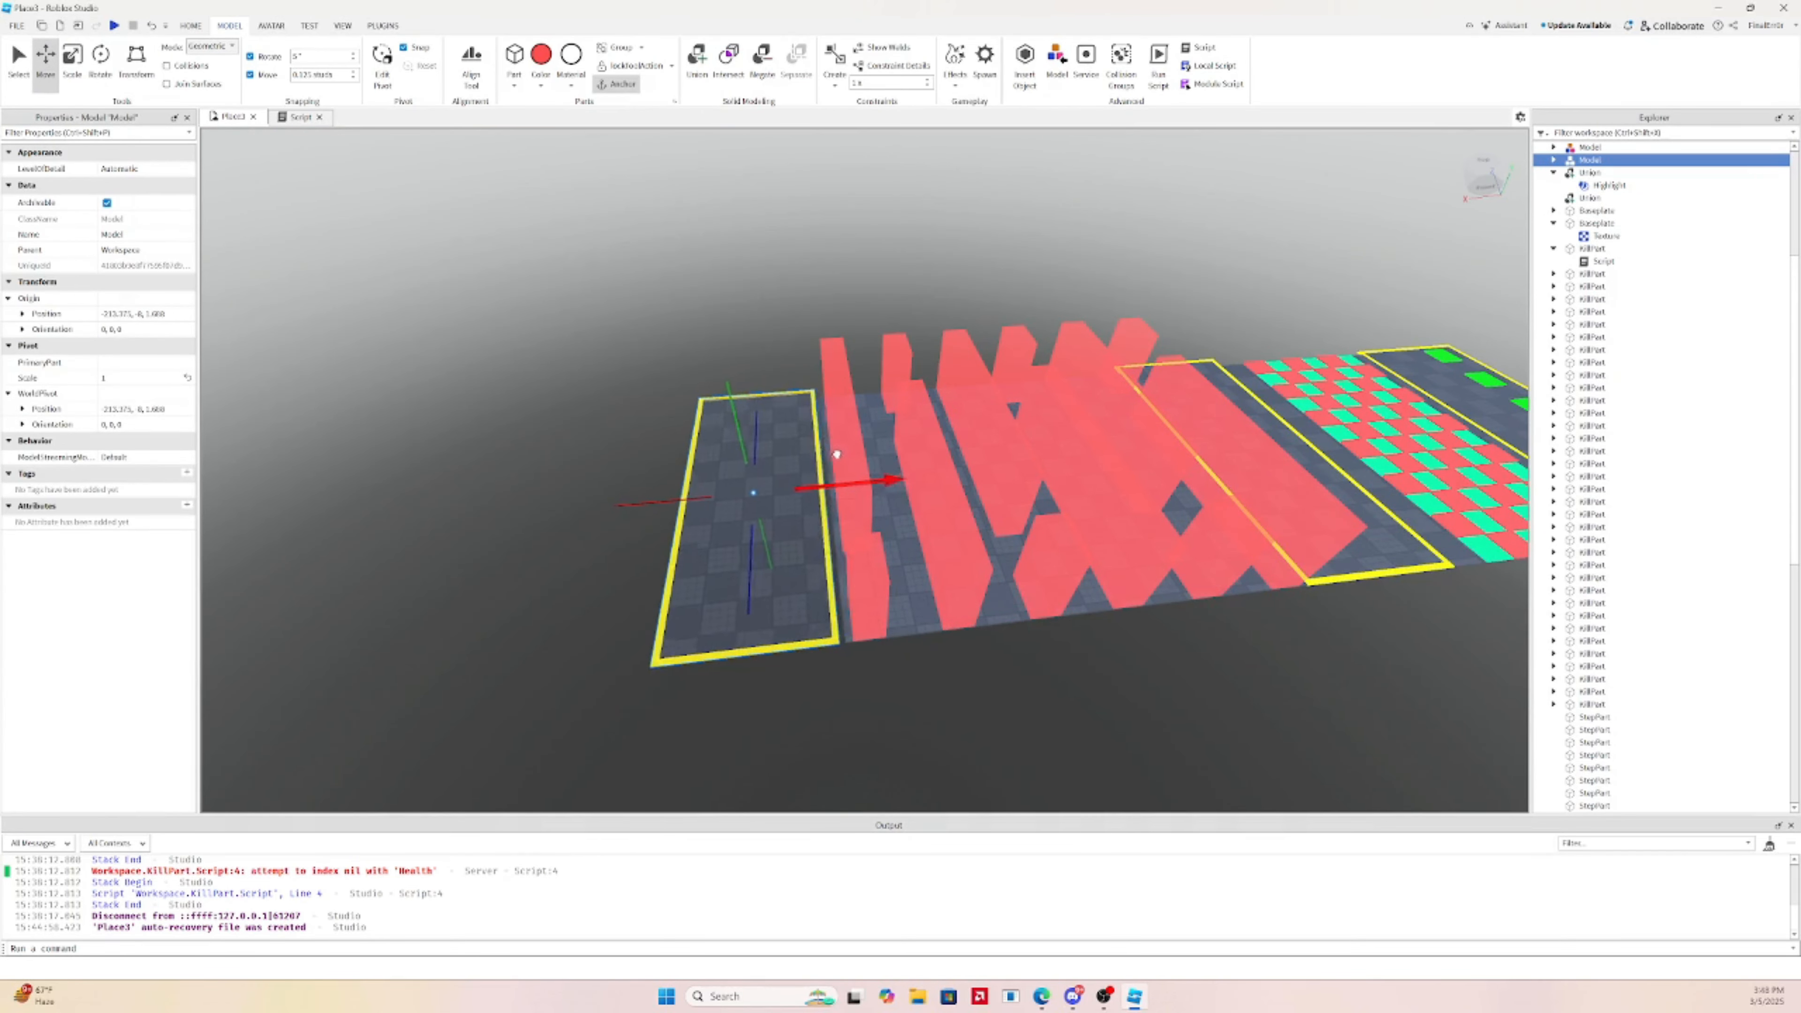
{"action": "left_click_drag", "start_coordinate": [840, 452], "coordinate": [841, 452]}
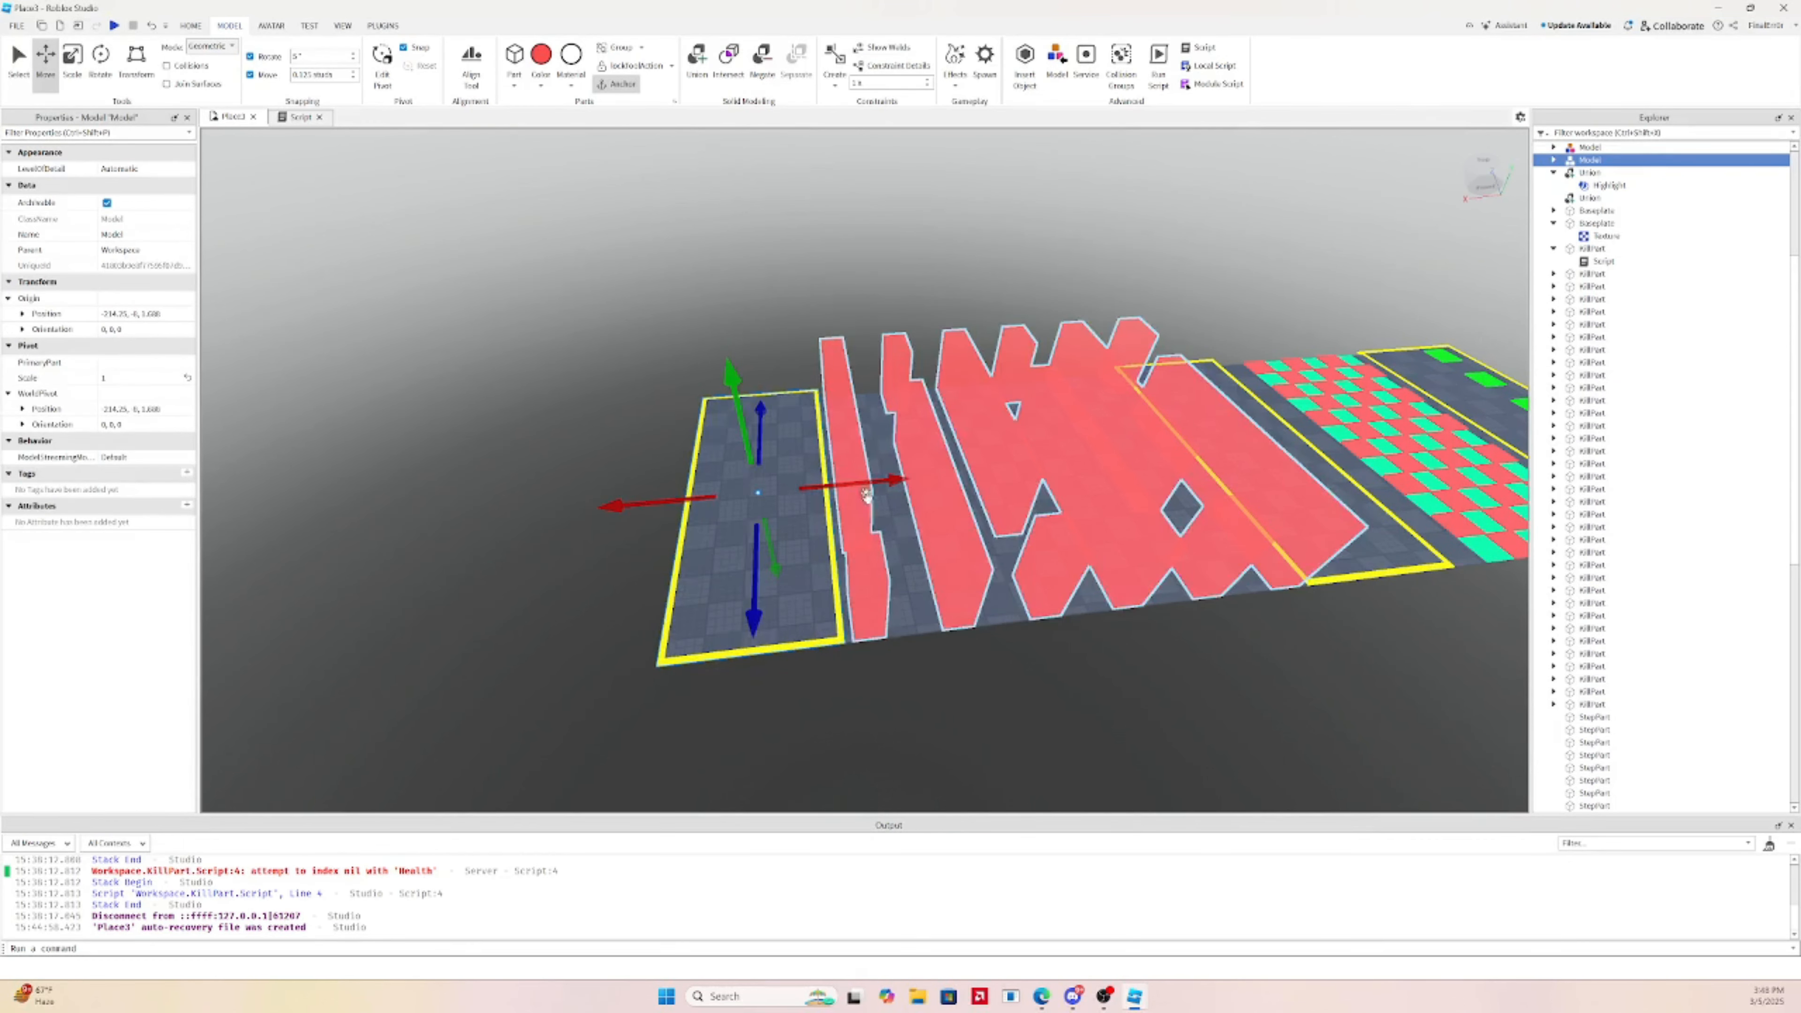
{"action": "left_click", "coordinate": [973, 716]}
{"action": "right_click_drag", "start_coordinate": [750, 489], "coordinate": [784, 483]}
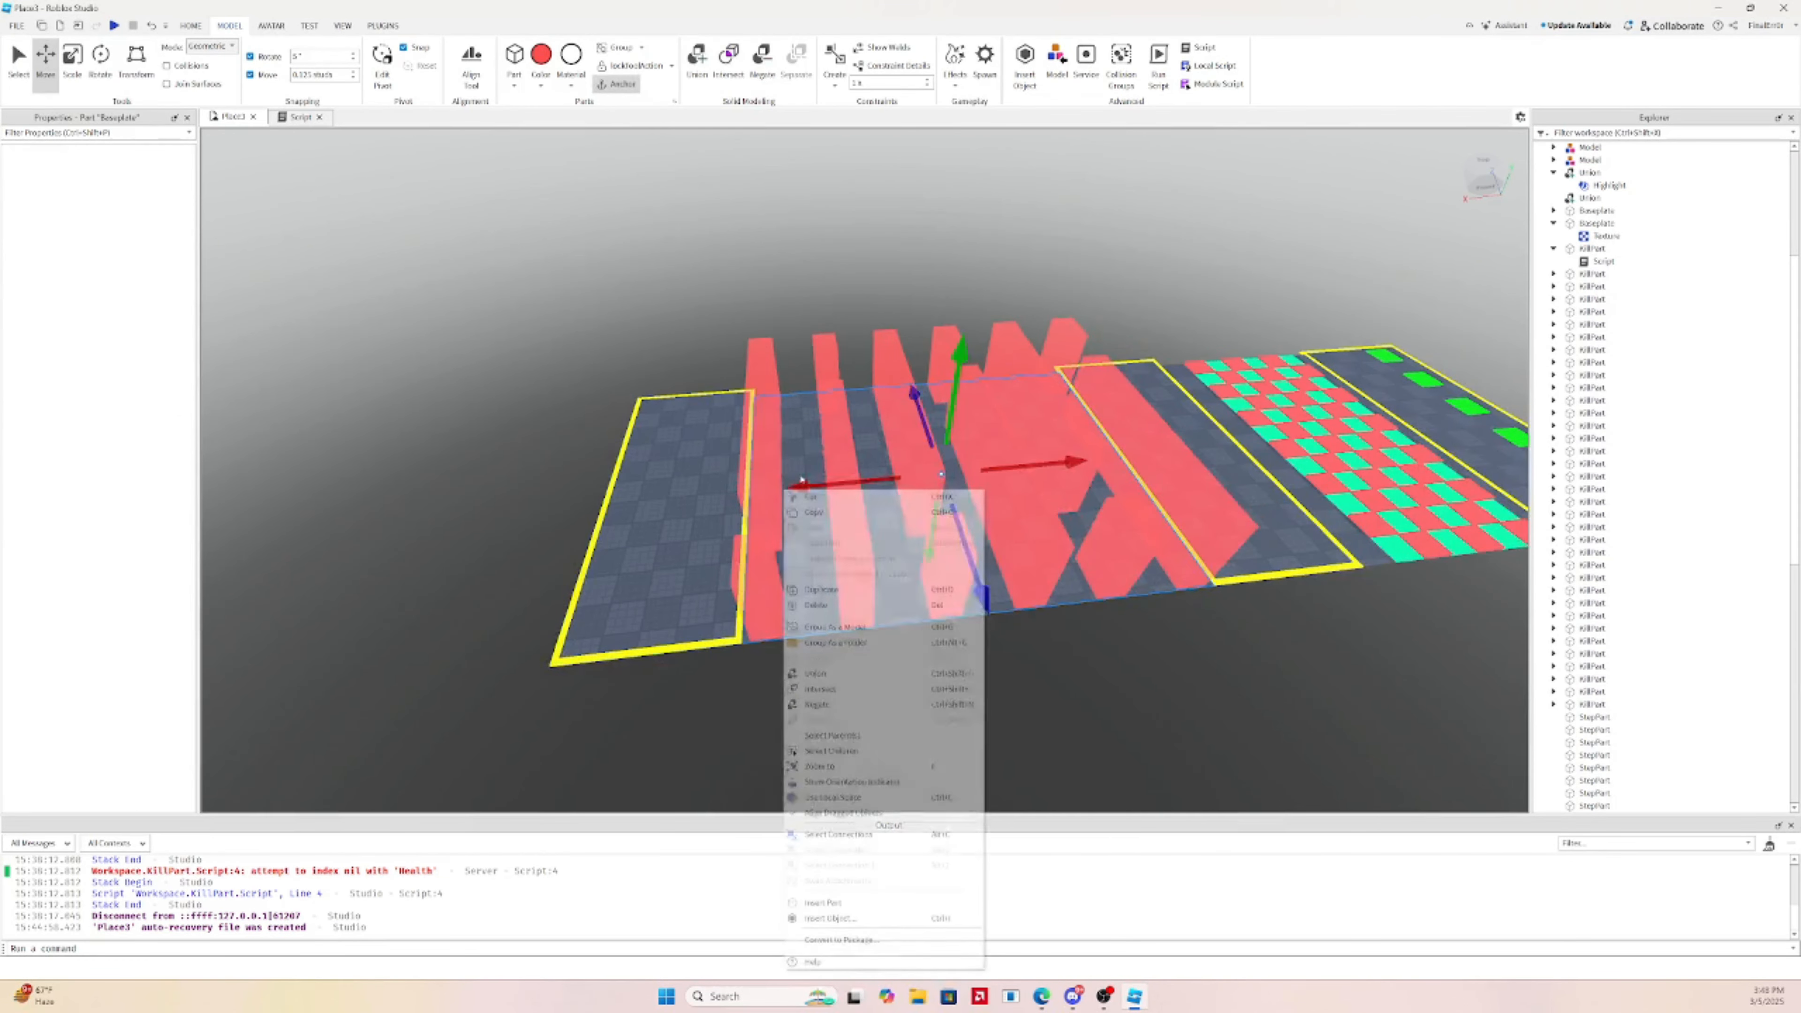
{"action": "left_click", "coordinate": [858, 421]}
Swing the view to the course's back and look down at the new platform's far edge
{"action": "key", "text": "a"}
{"action": "right_click_drag", "start_coordinate": [857, 421], "coordinate": [906, 433]}
{"action": "key", "text": "w"}
{"action": "key", "text": "a"}
{"action": "left_click", "coordinate": [864, 572]}
{"action": "key", "text": "d"}
{"action": "right_click_drag", "start_coordinate": [865, 572], "coordinate": [868, 574]}
{"action": "key", "text": "w"}
{"action": "key", "text": "s"}
{"action": "left_click", "coordinate": [1117, 543]}
{"action": "right_click_drag", "start_coordinate": [871, 415], "coordinate": [872, 414]}
{"action": "key", "text": "w"}
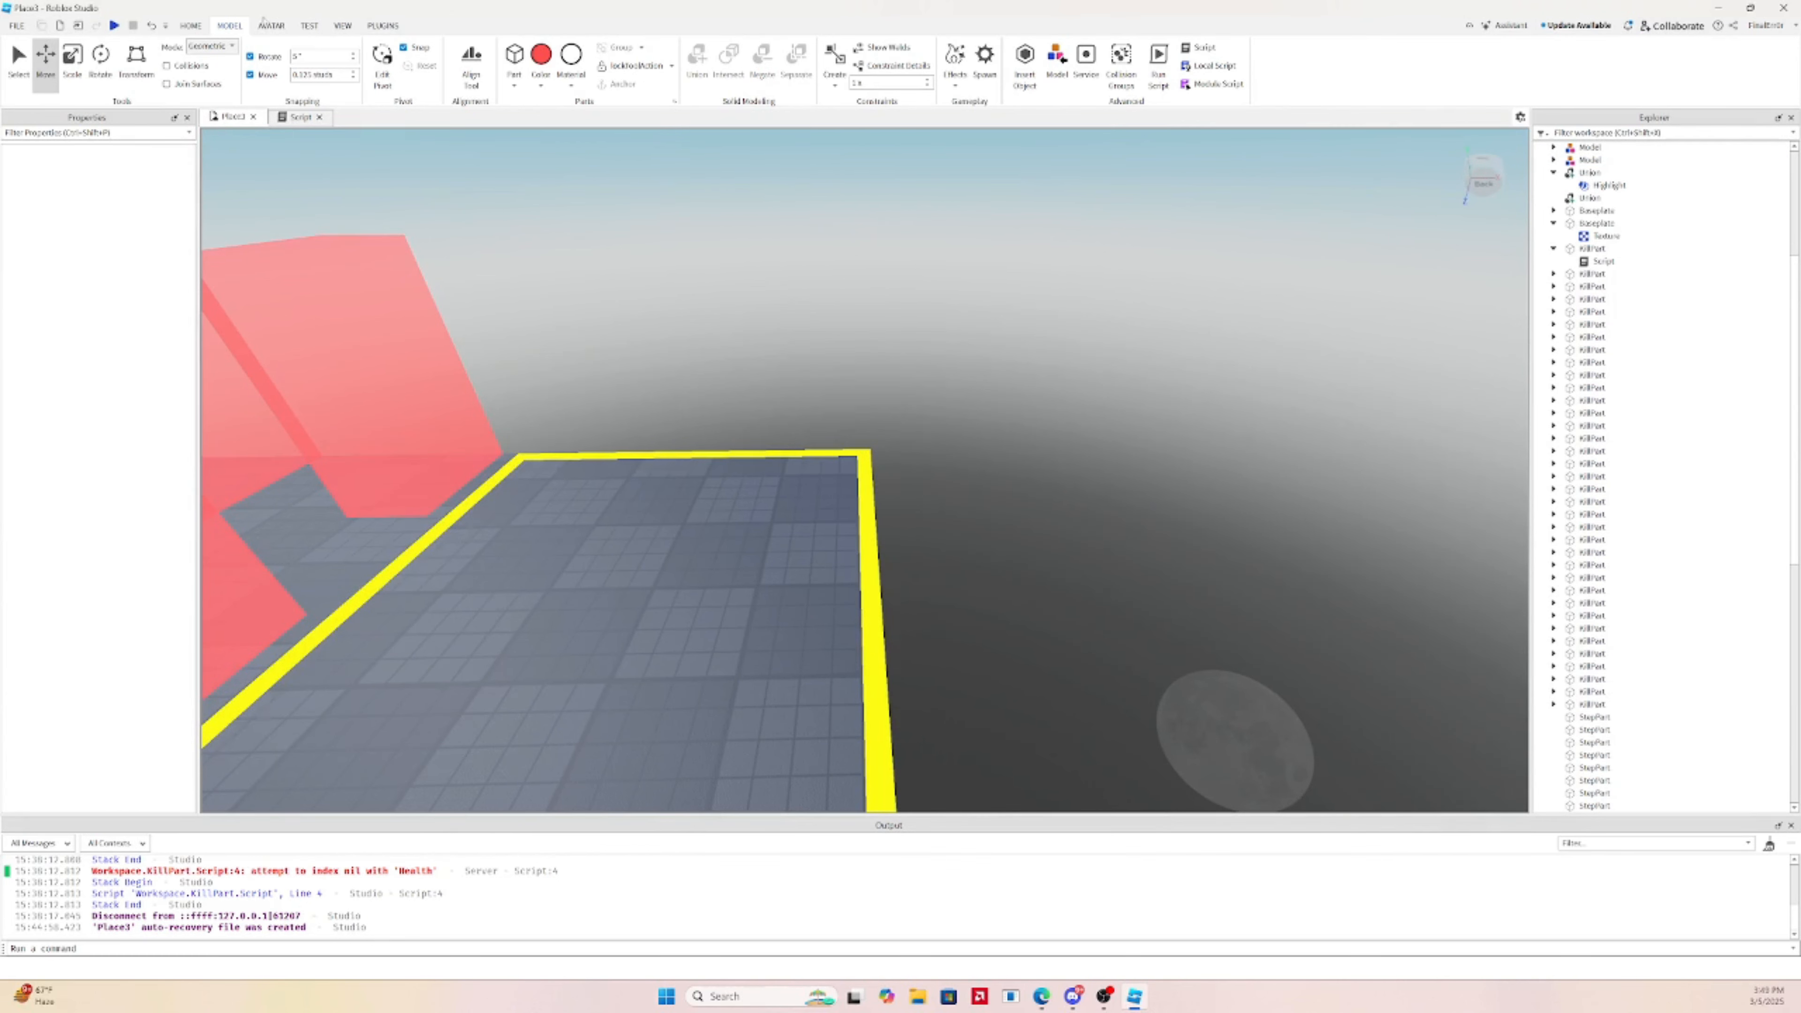
{"action": "right_click_drag", "start_coordinate": [495, 203], "coordinate": [496, 206]}
Scale the new red part thinner and slide it out past the platform edge
{"action": "key", "text": "a"}
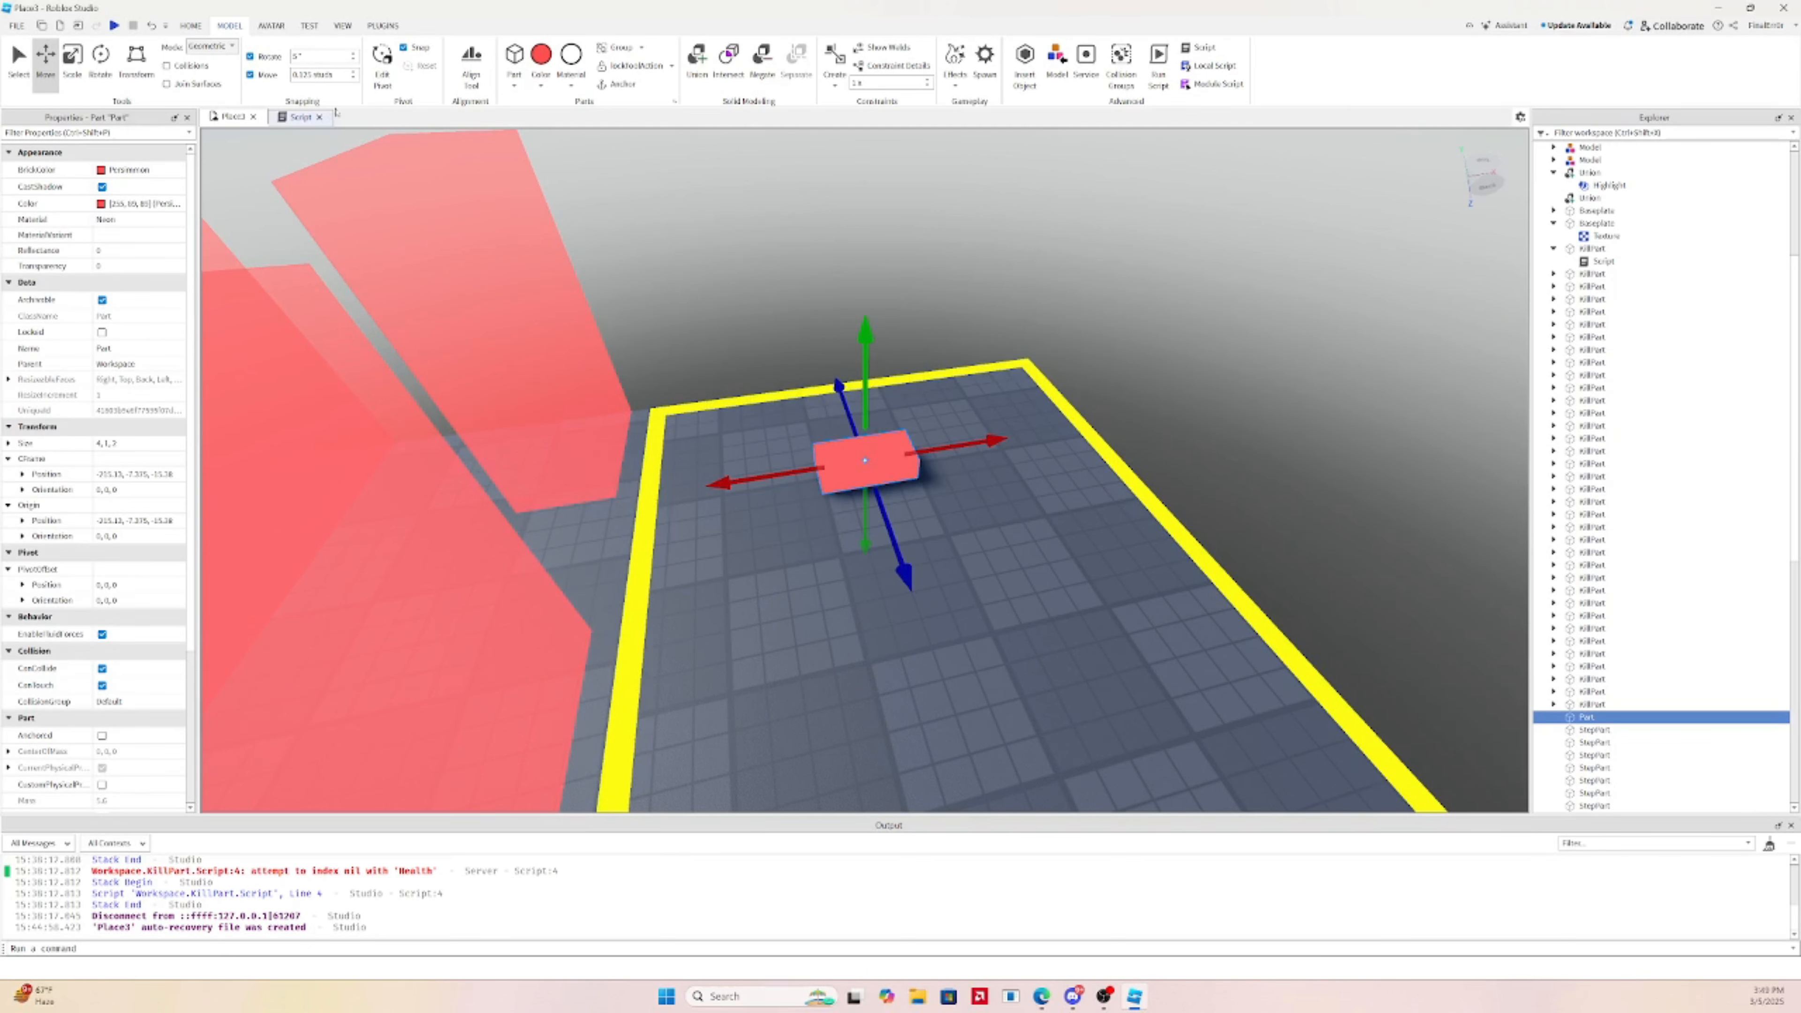
{"action": "right_click_drag", "start_coordinate": [585, 257], "coordinate": [585, 255]}
{"action": "left_click", "coordinate": [100, 56]}
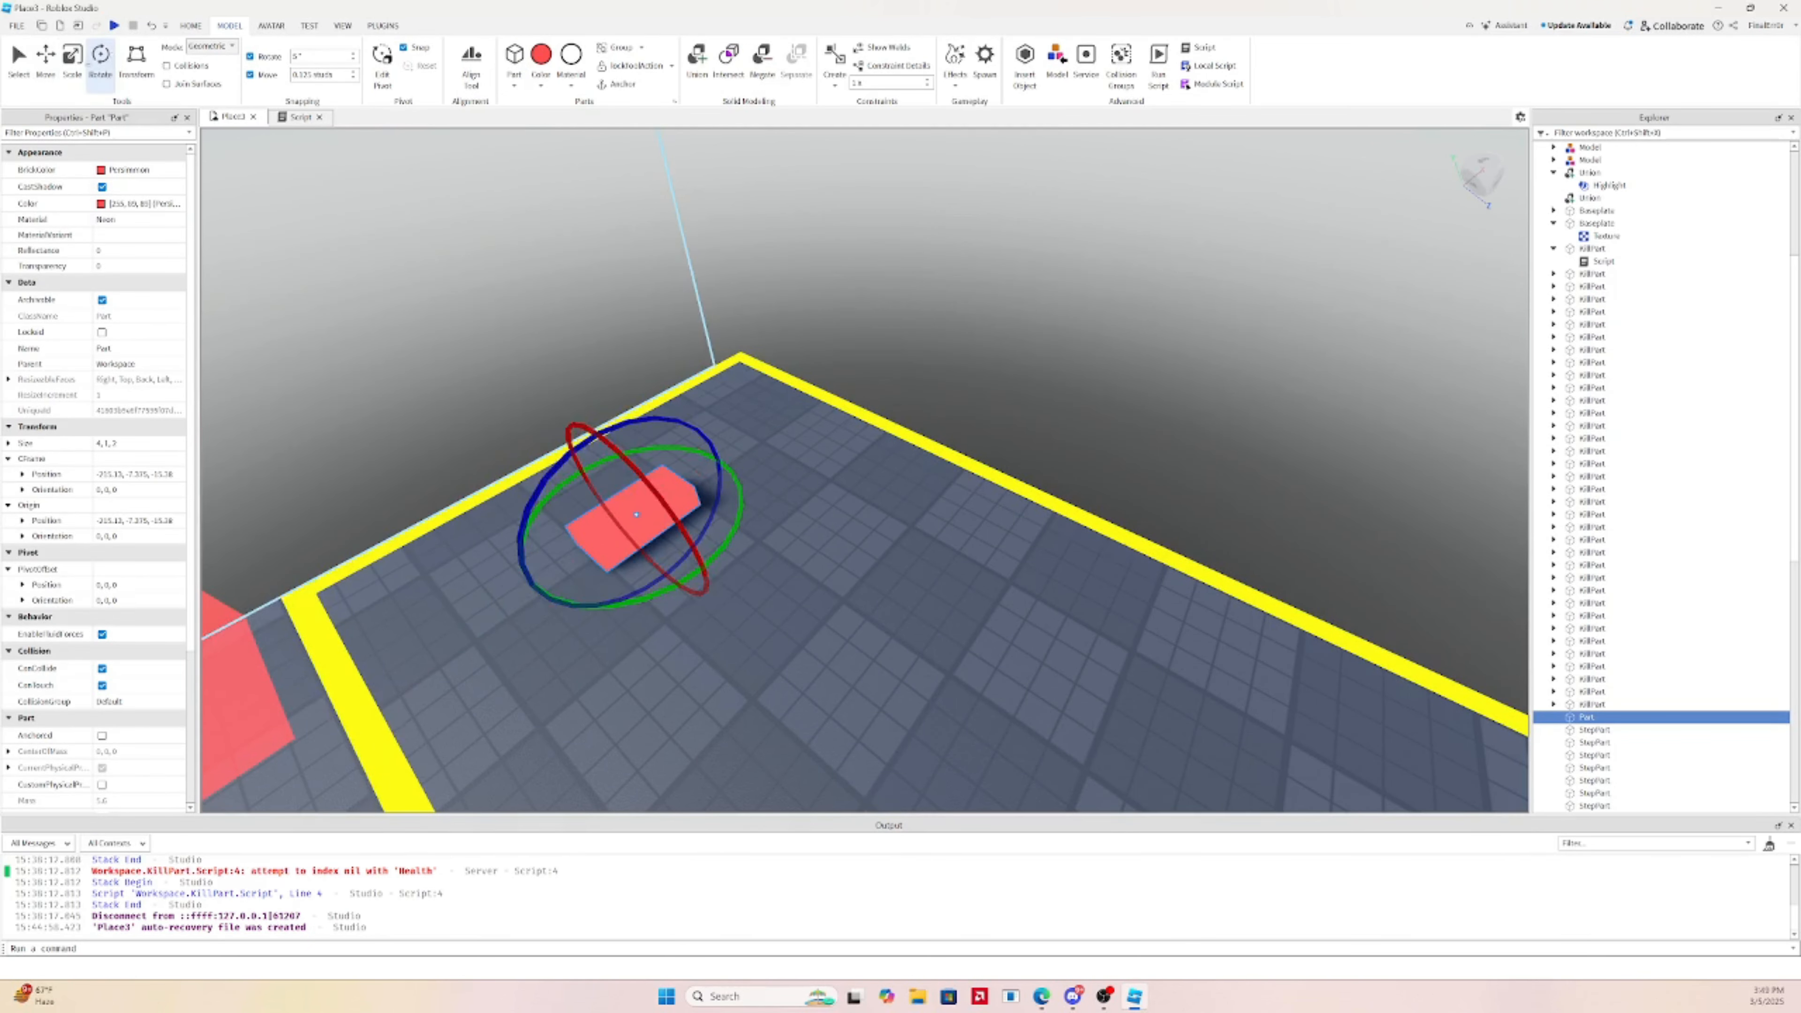
{"action": "left_click", "coordinate": [72, 57]}
{"action": "left_click_drag", "start_coordinate": [613, 481], "coordinate": [627, 495]}
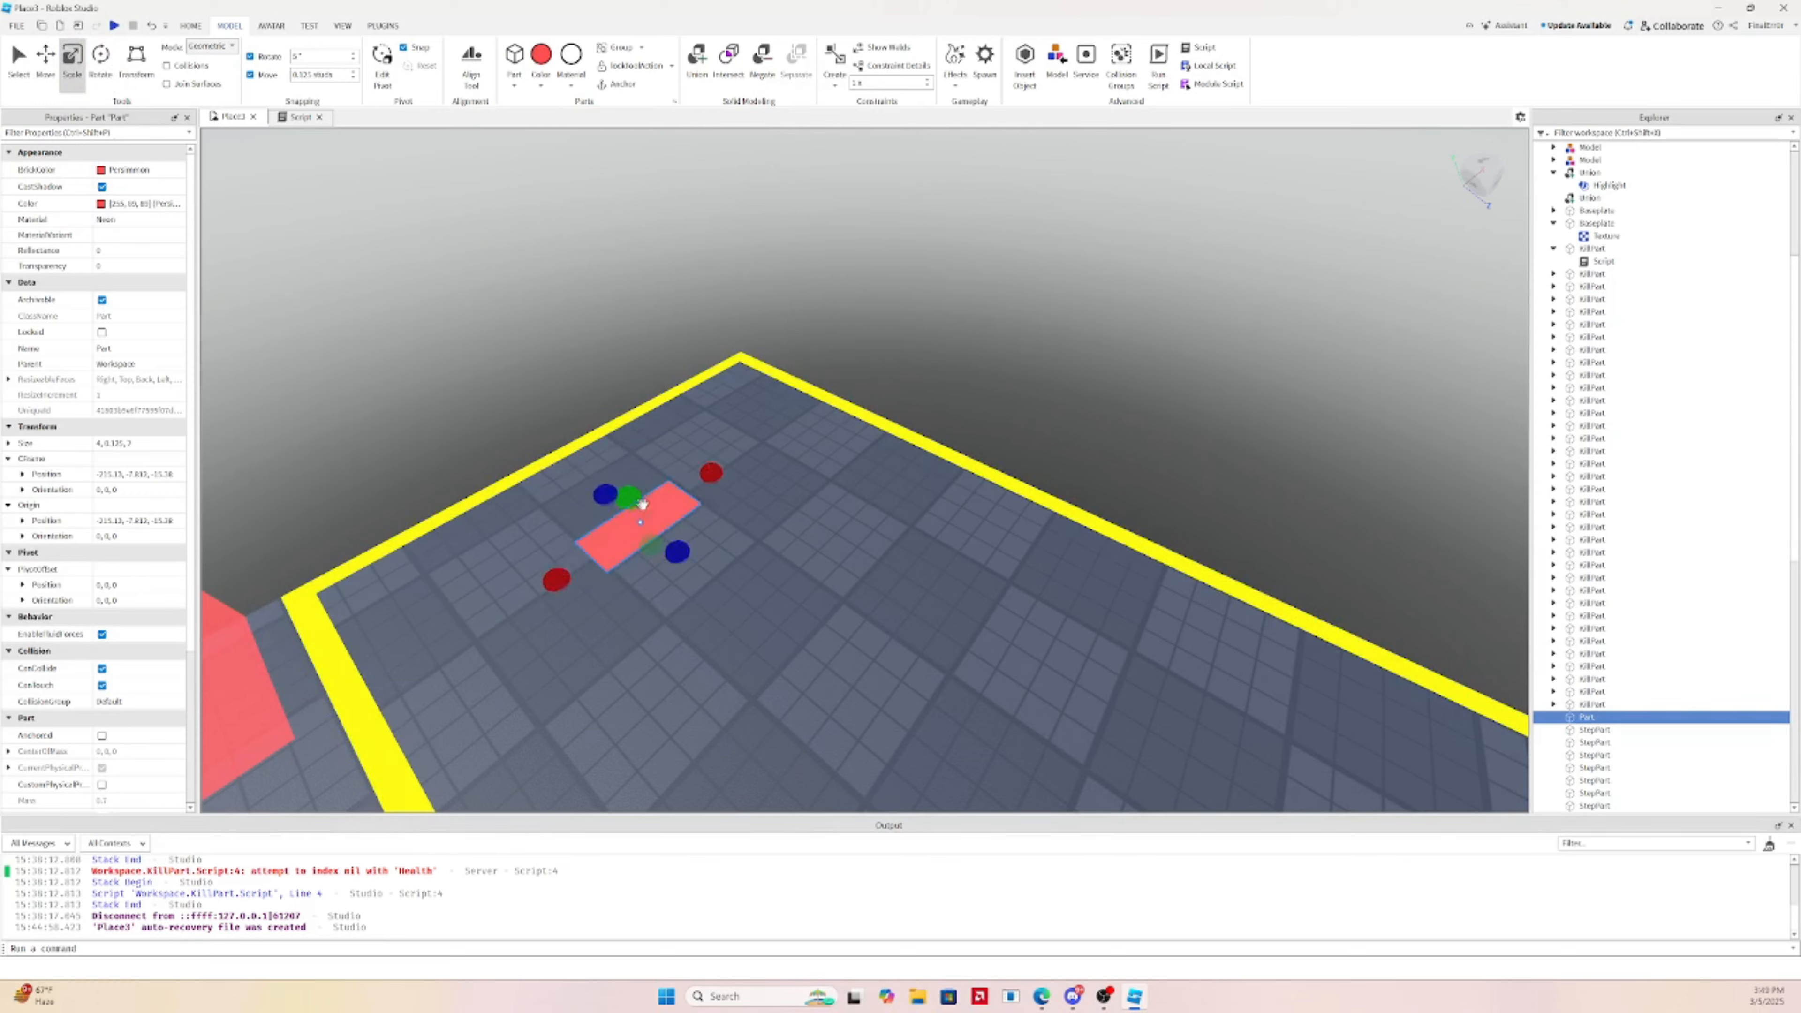
{"action": "right_click_drag", "start_coordinate": [642, 503], "coordinate": [618, 449]}
{"action": "left_click", "coordinate": [47, 67]}
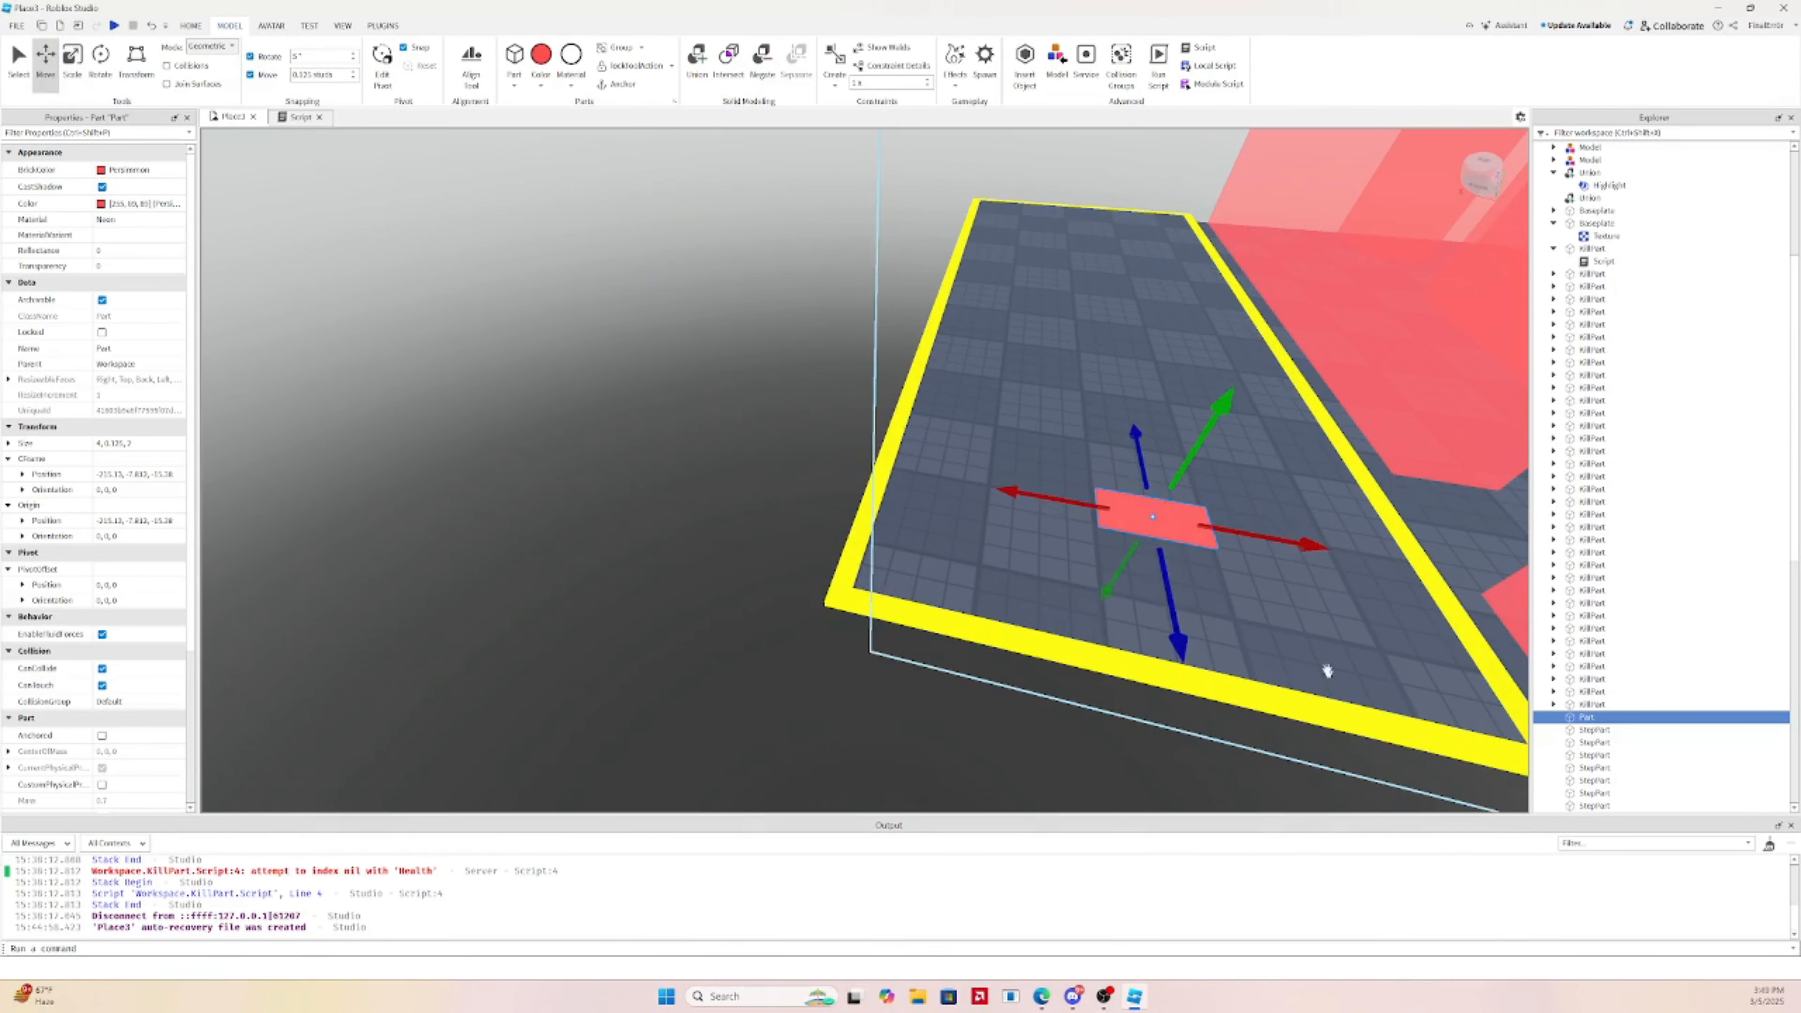
{"action": "left_click_drag", "start_coordinate": [1249, 533], "coordinate": [1051, 473]}
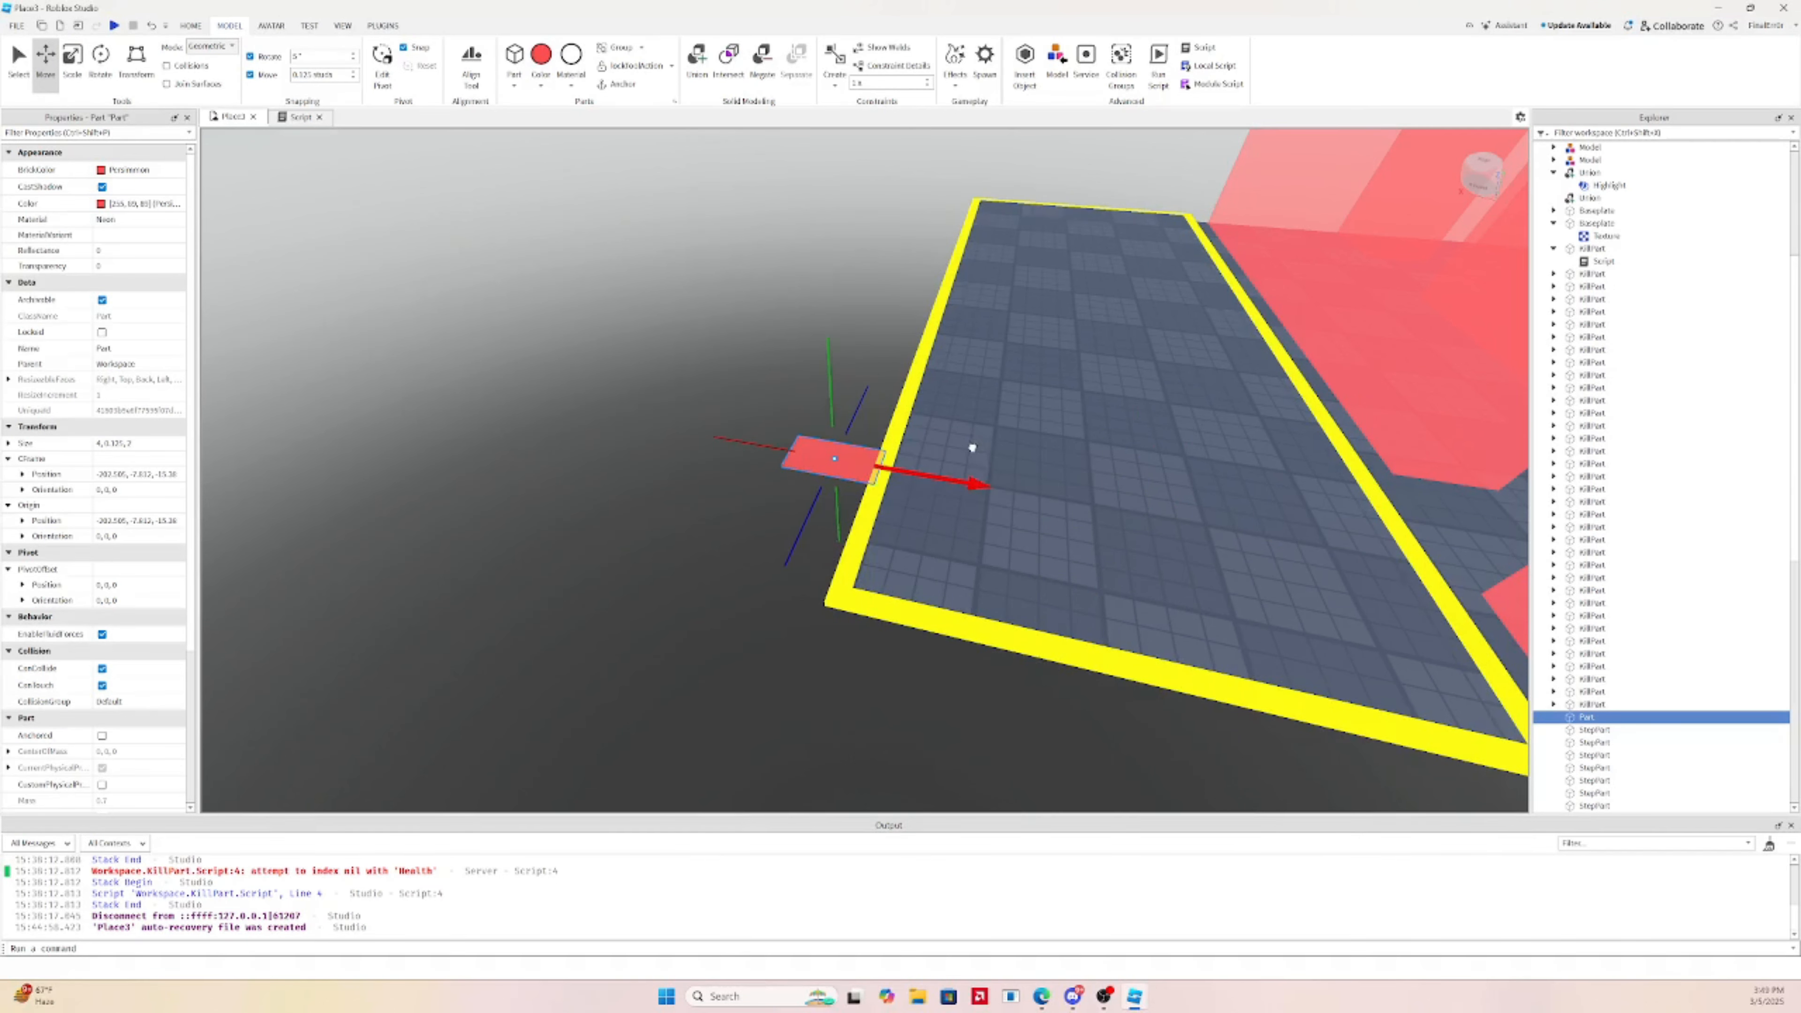
Lower the red part slightly and adjust its width with the Scale handles
{"action": "key", "text": "a"}
{"action": "right_click_drag", "start_coordinate": [968, 447], "coordinate": [823, 399]}
{"action": "key", "text": "w"}
{"action": "key", "text": "a"}
{"action": "left_click_drag", "start_coordinate": [786, 509], "coordinate": [799, 524]}
{"action": "right_click_drag", "start_coordinate": [1205, 626], "coordinate": [1141, 587]}
{"action": "scroll", "coordinate": [1134, 595], "scroll_direction": "down", "scroll_amount": 5}
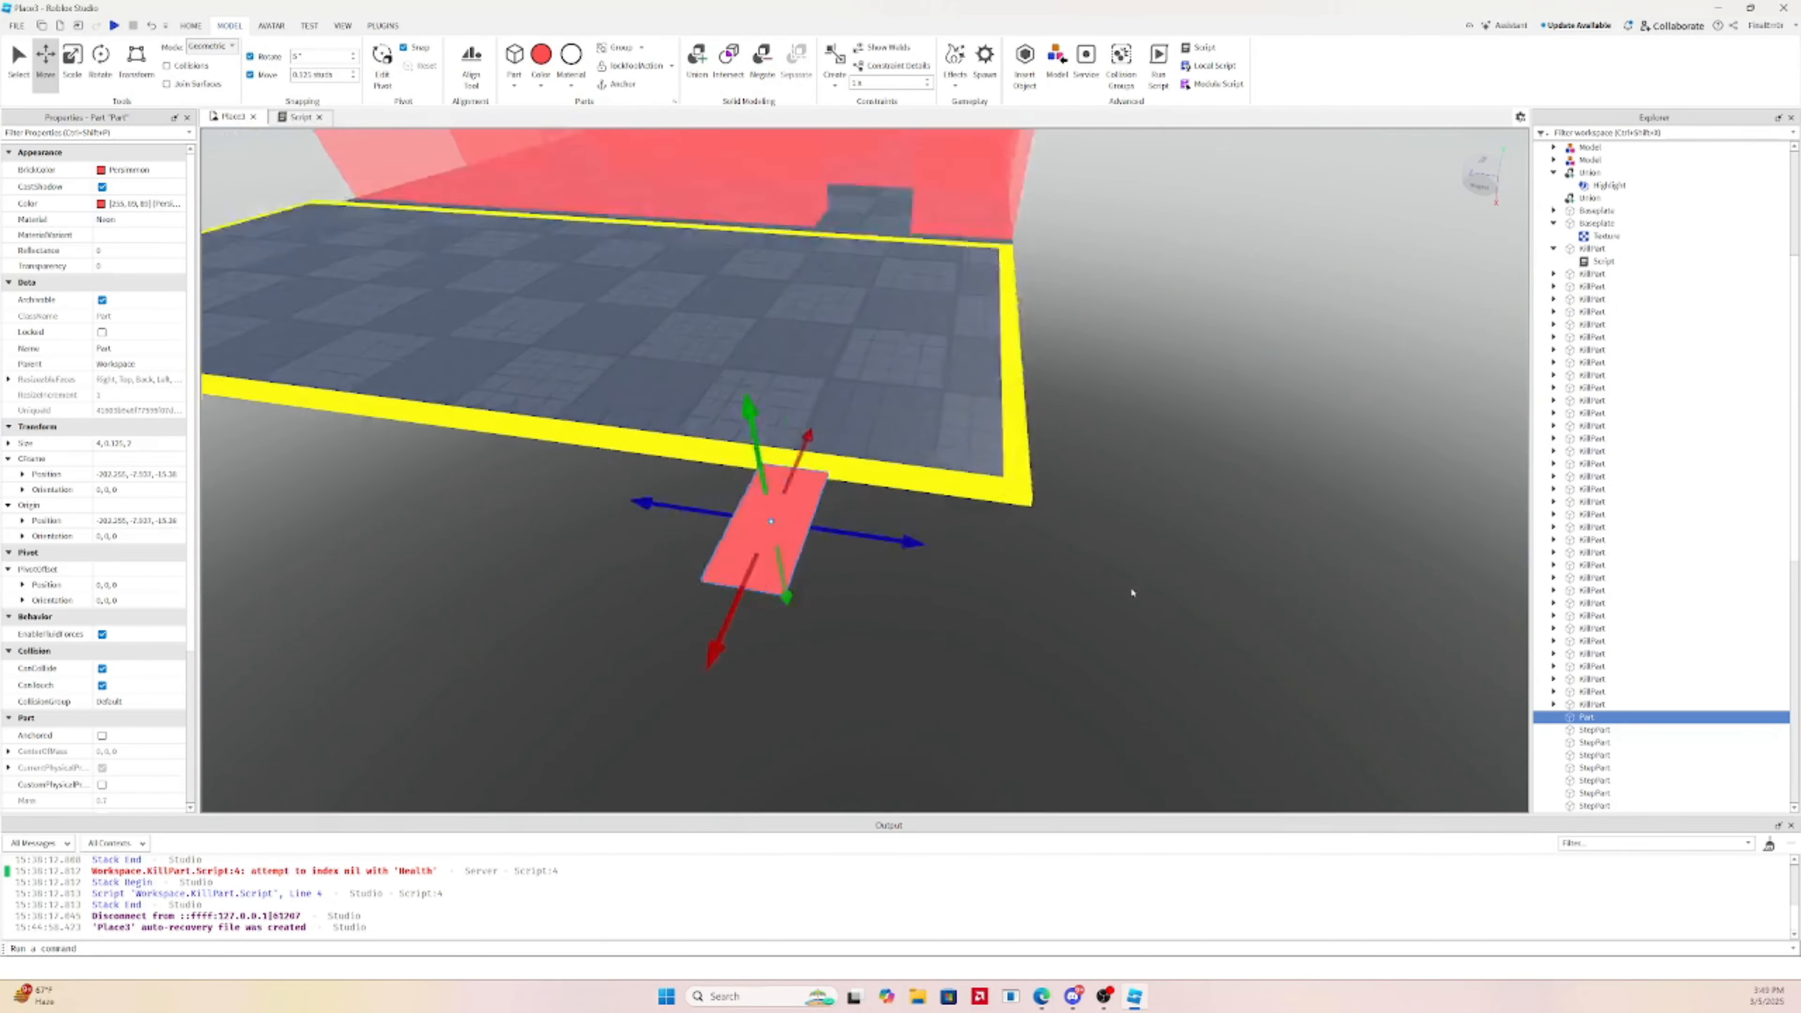
{"action": "key", "text": "ctrl+3"}
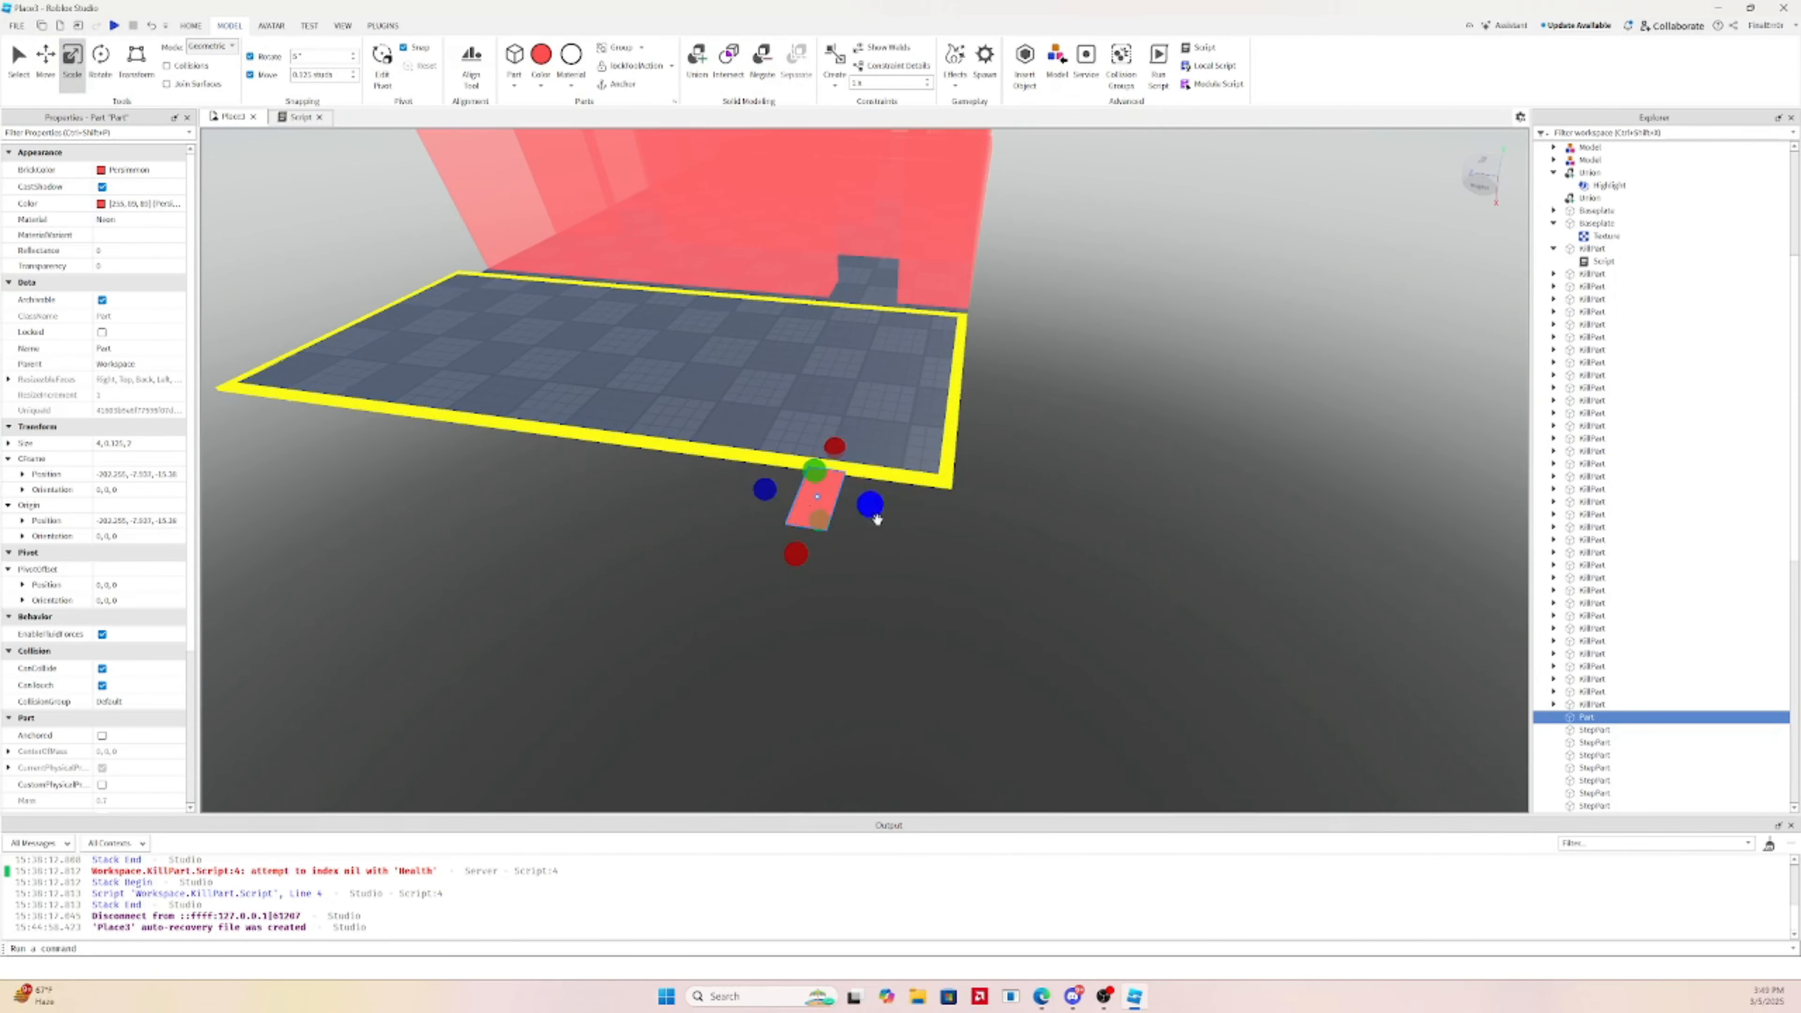
{"action": "left_click_drag", "start_coordinate": [876, 519], "coordinate": [985, 543]}
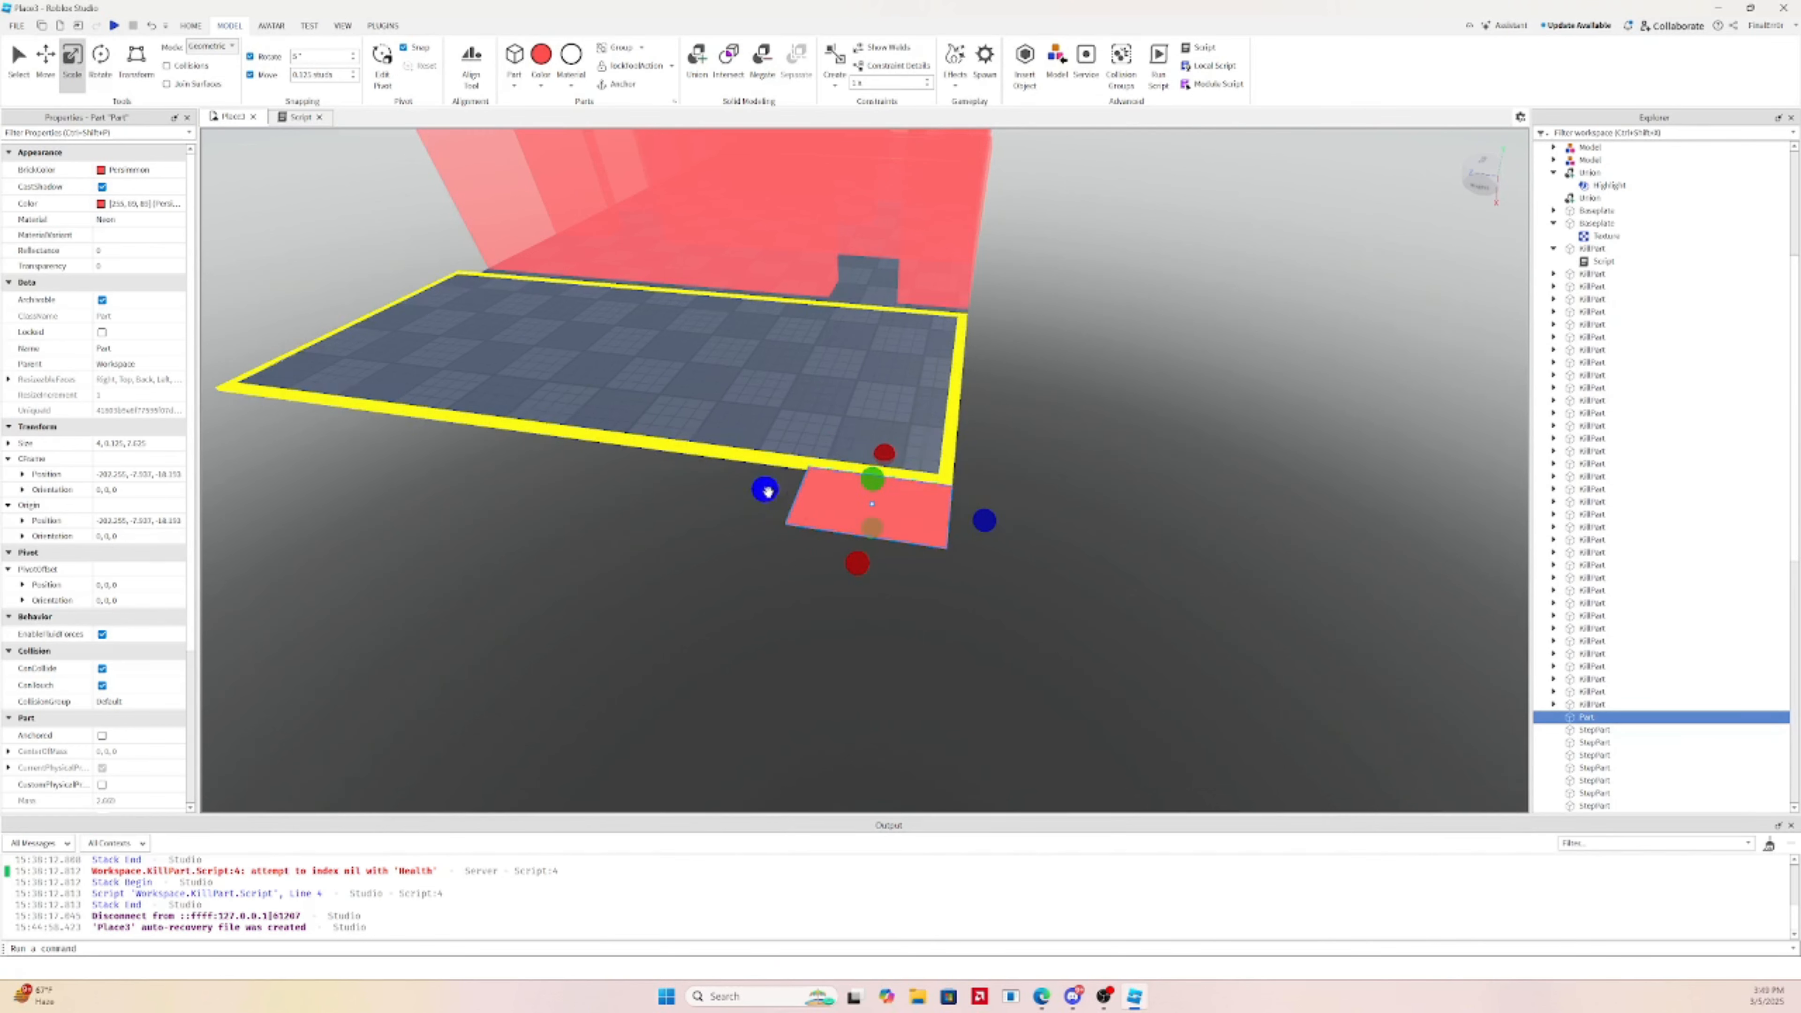
{"action": "left_click_drag", "start_coordinate": [767, 491], "coordinate": [771, 491]}
{"action": "right_click_drag", "start_coordinate": [768, 491], "coordinate": [770, 491]}
{"action": "left_click_drag", "start_coordinate": [693, 495], "coordinate": [694, 500]}
{"action": "right_click_drag", "start_coordinate": [693, 495], "coordinate": [694, 499]}
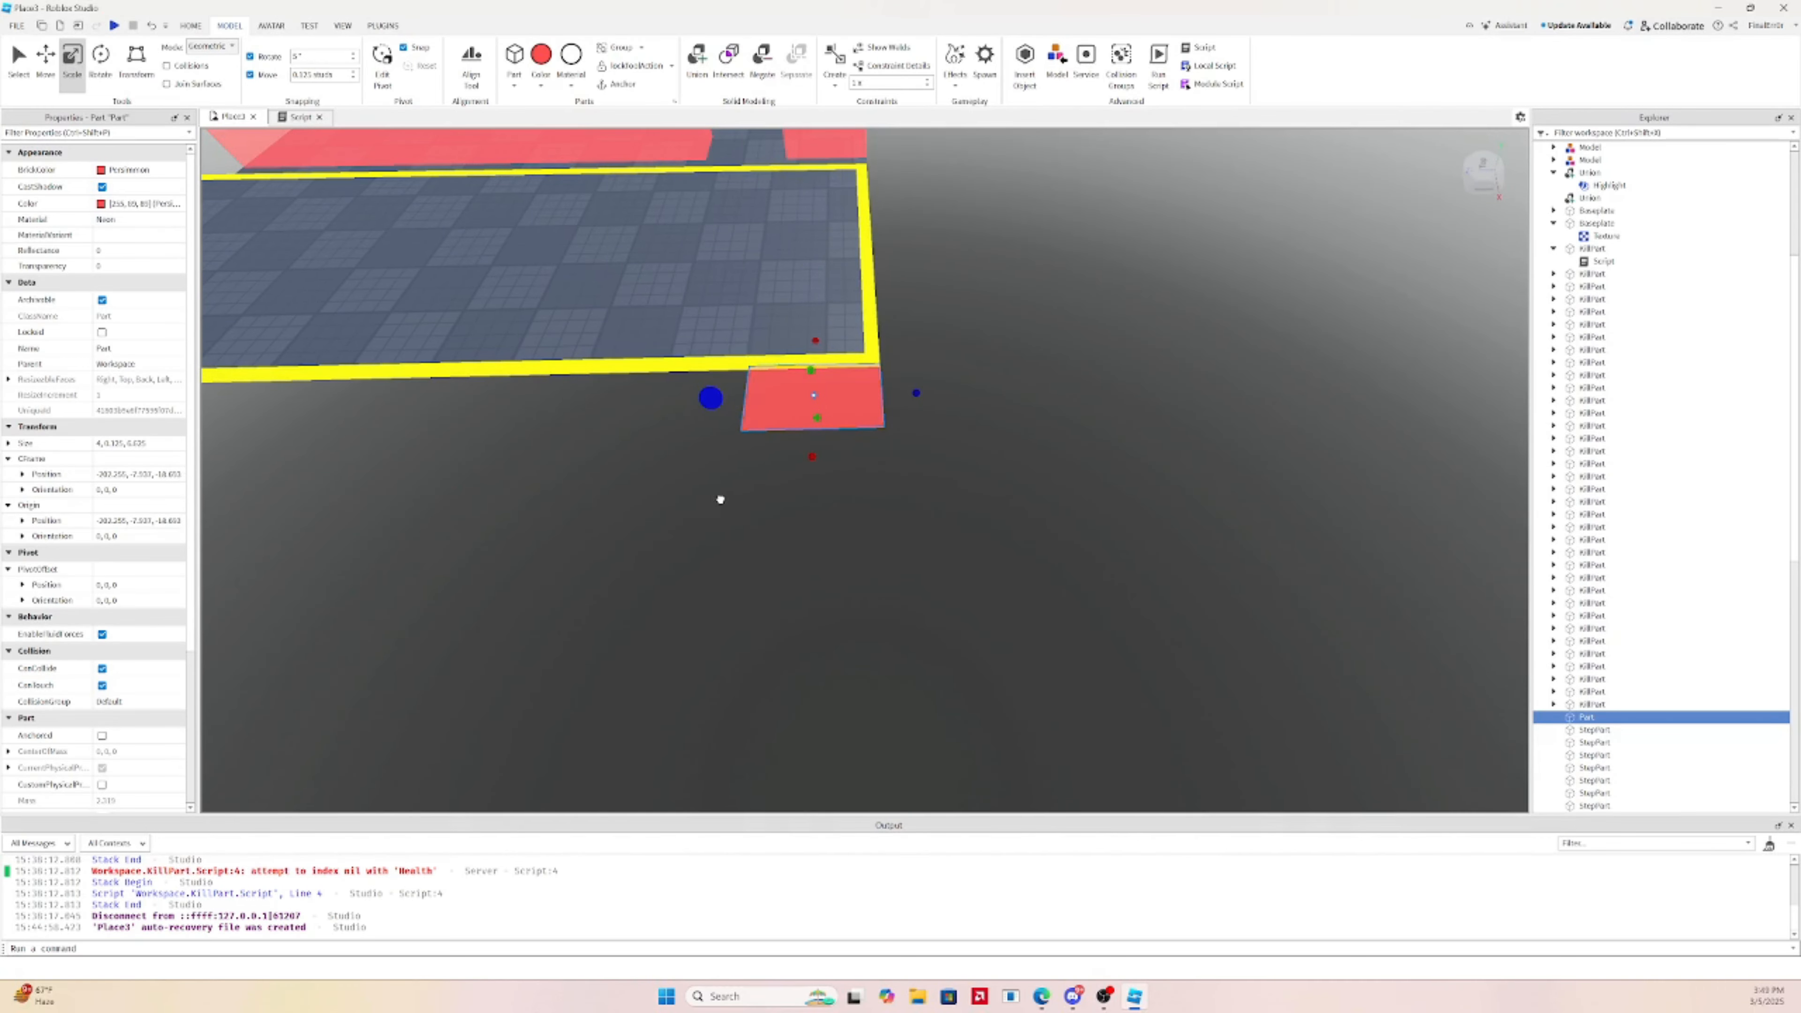
{"action": "left_click_drag", "start_coordinate": [719, 500], "coordinate": [720, 501]}
Stretch the red part outward from the platform into a long strip, then trim its length
{"action": "left_click_drag", "start_coordinate": [921, 400], "coordinate": [860, 401]}
{"action": "key", "text": "a"}
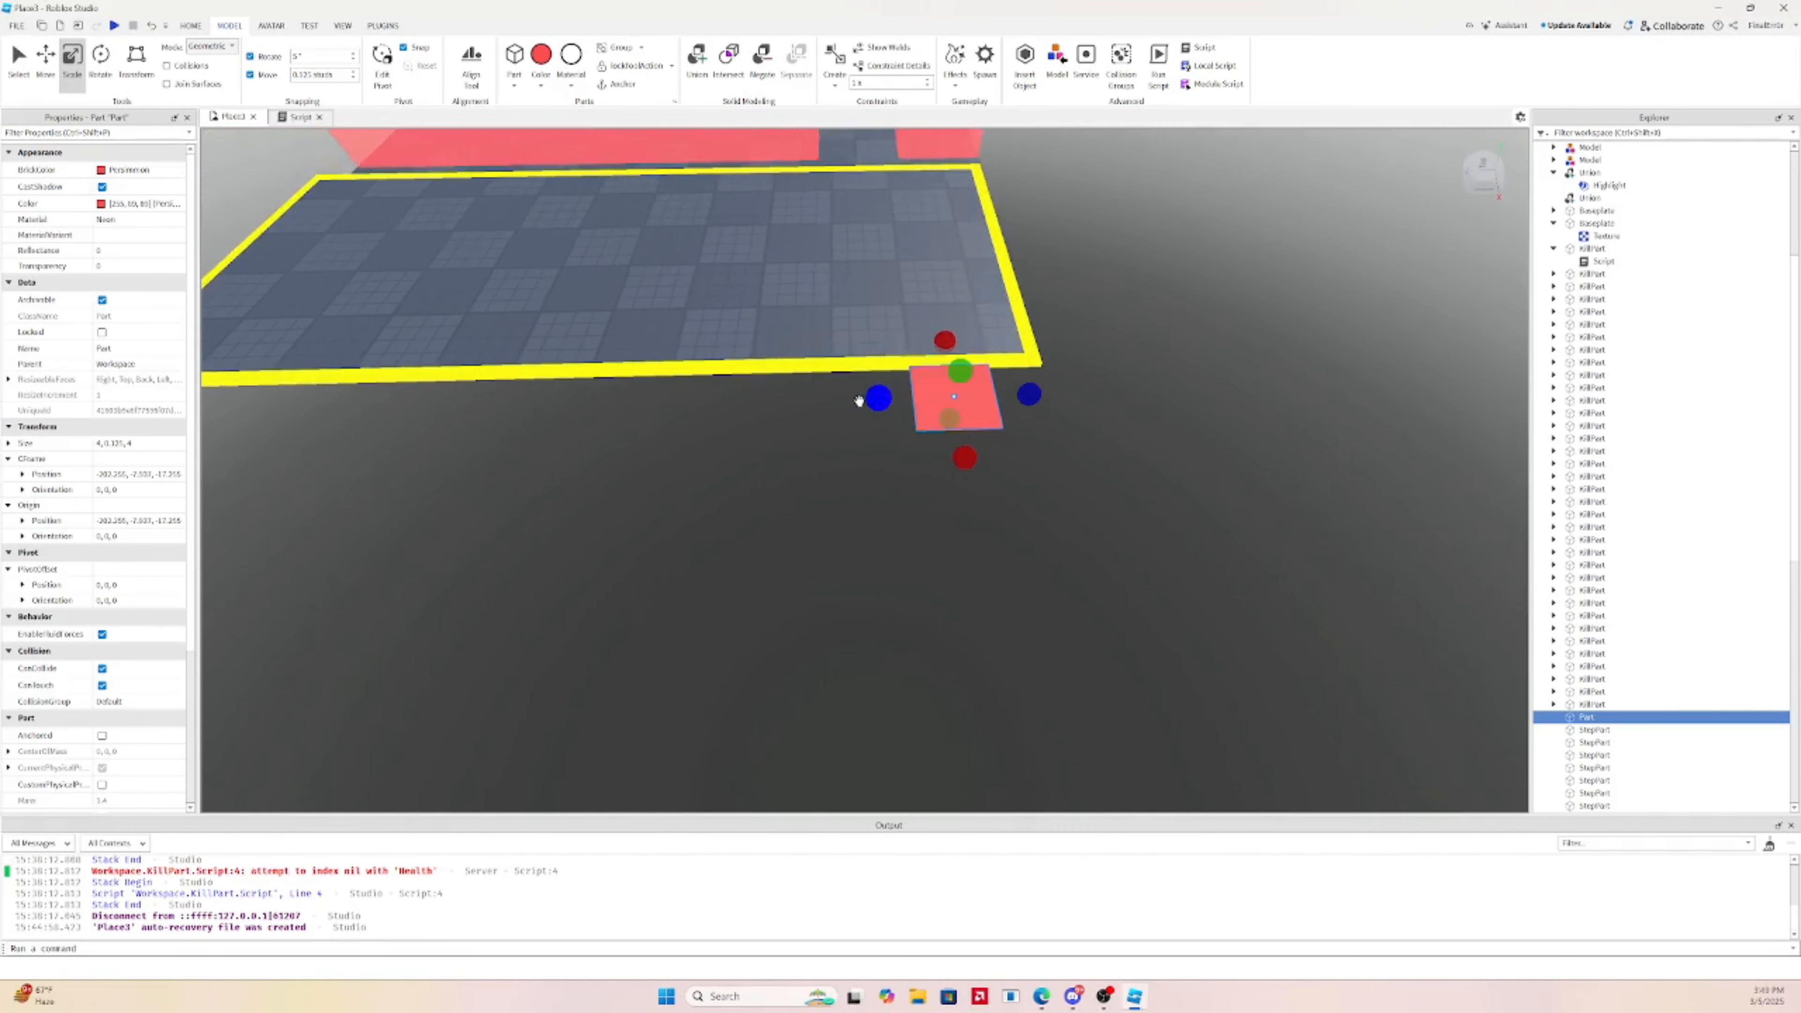
{"action": "right_click_drag", "start_coordinate": [861, 401], "coordinate": [861, 402]}
{"action": "key", "text": "s"}
{"action": "left_click_drag", "start_coordinate": [954, 474], "coordinate": [954, 489]}
{"action": "right_click_drag", "start_coordinate": [953, 487], "coordinate": [954, 488]}
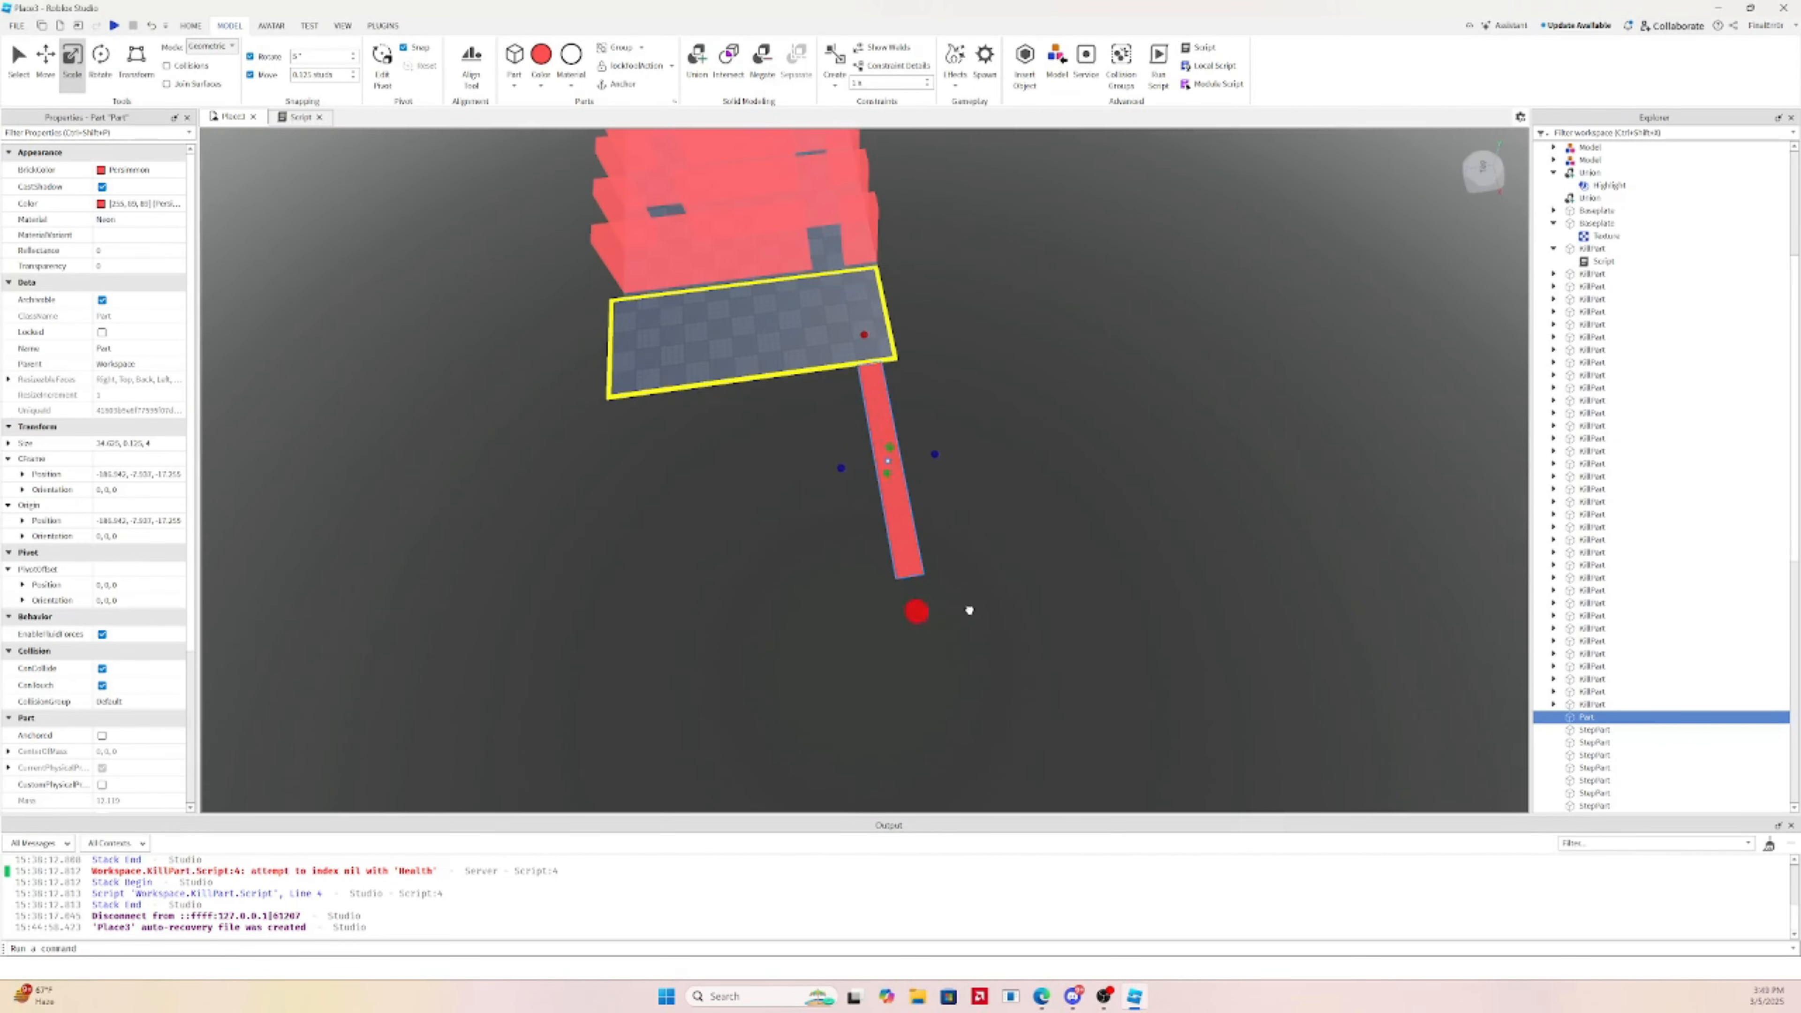
{"action": "key", "text": "w"}
{"action": "left_click_drag", "start_coordinate": [928, 526], "coordinate": [942, 465]}
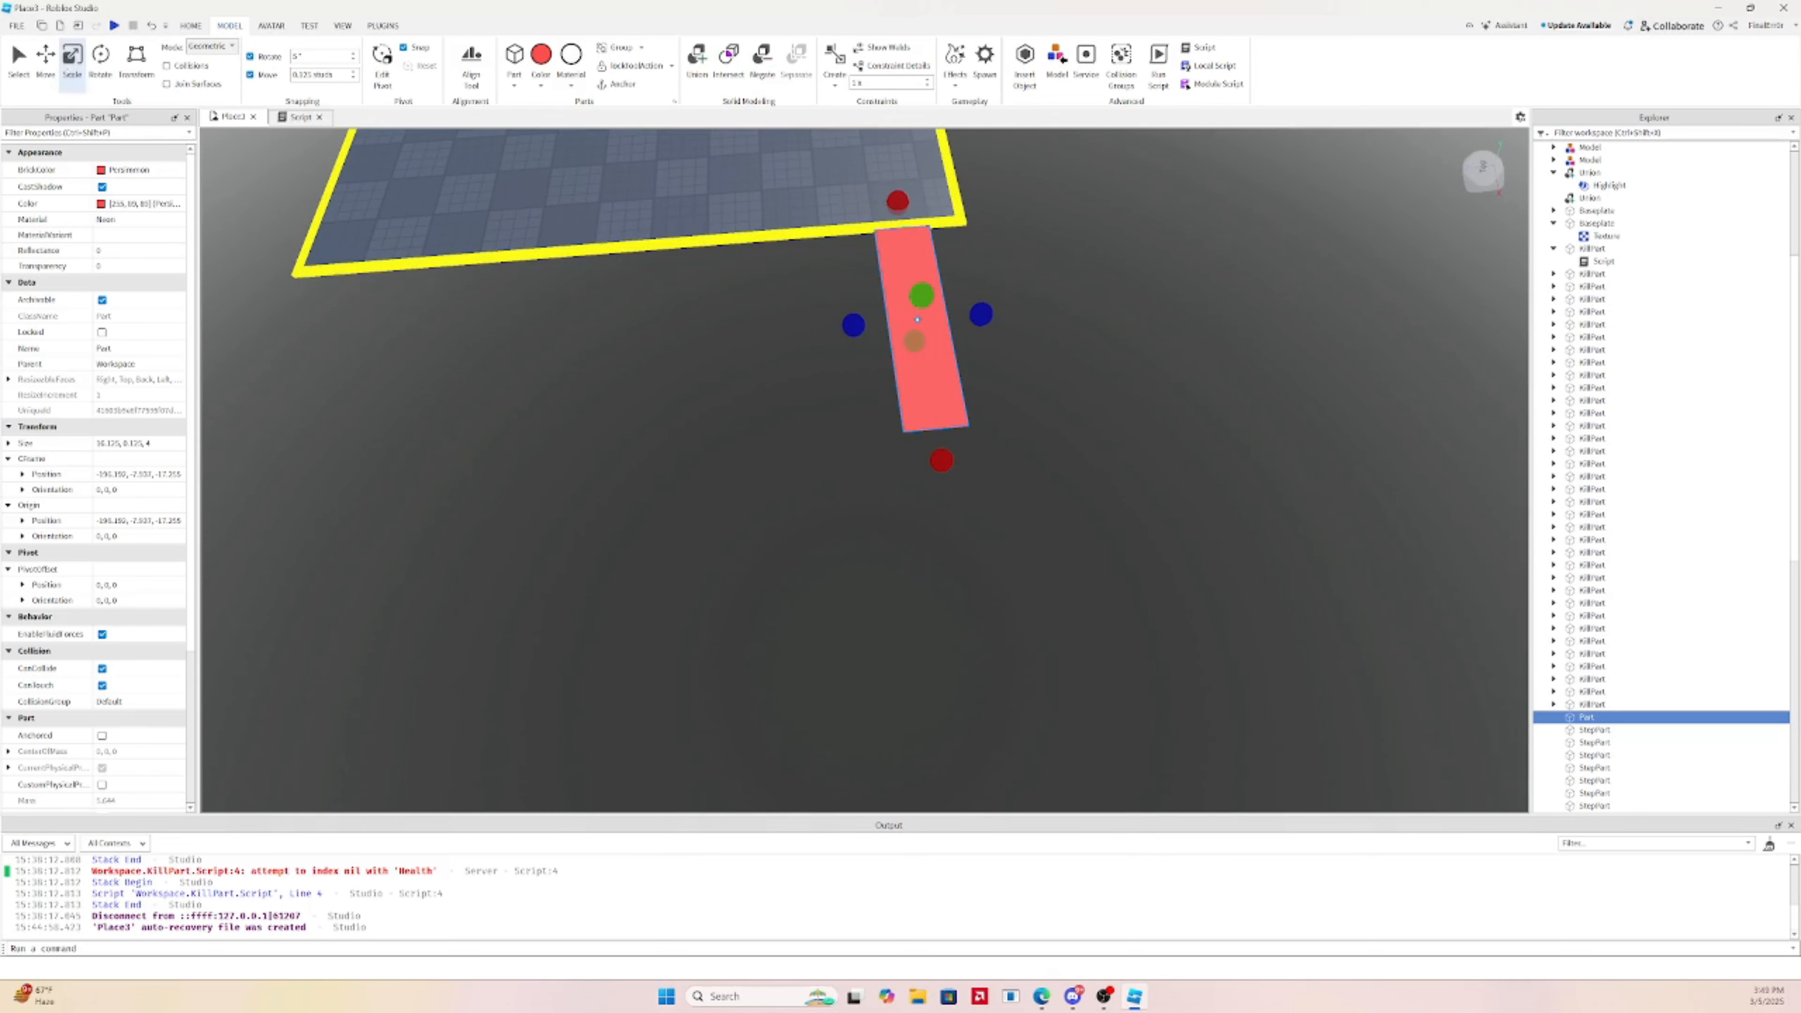
Duplicate the red strip with Ctrl+D repeatedly to get six strips side by side
{"action": "key", "text": "ctrl+2"}
{"action": "key", "text": "ctrl+d"}
{"action": "left_click_drag", "start_coordinate": [1000, 315], "coordinate": [878, 326]}
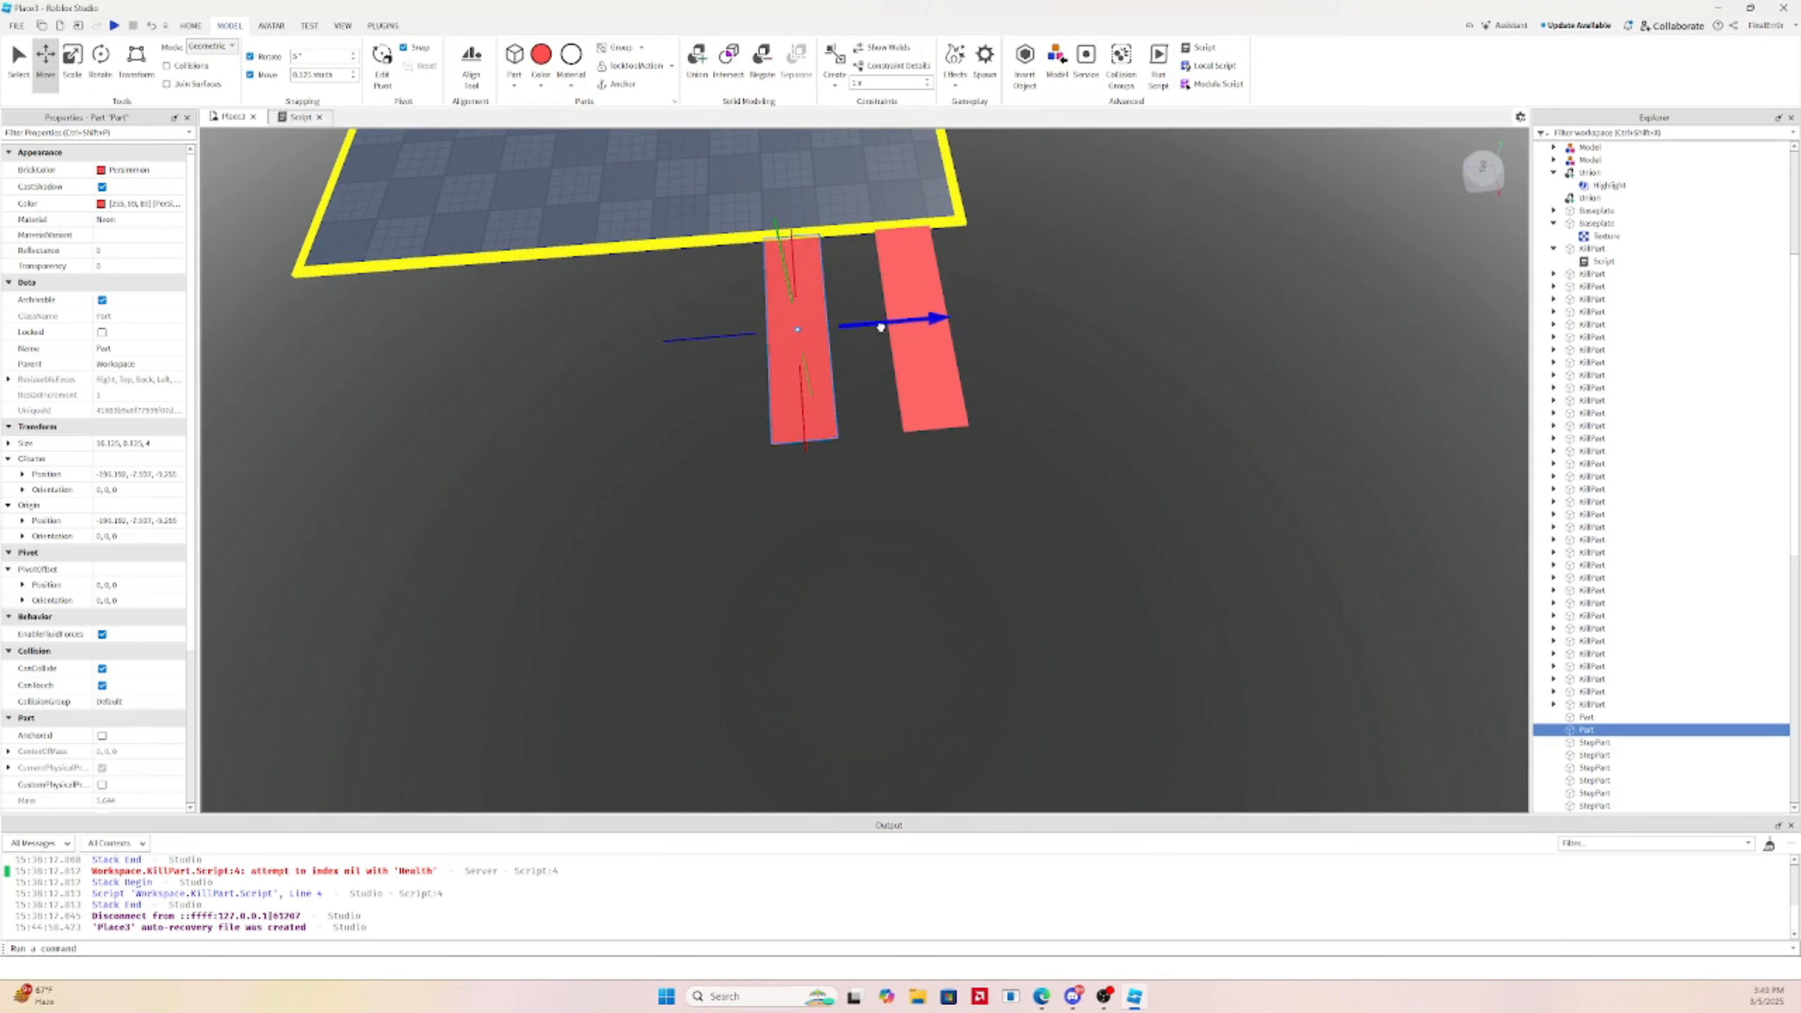
{"action": "left_click", "coordinate": [917, 310], "text": "ctrl"}
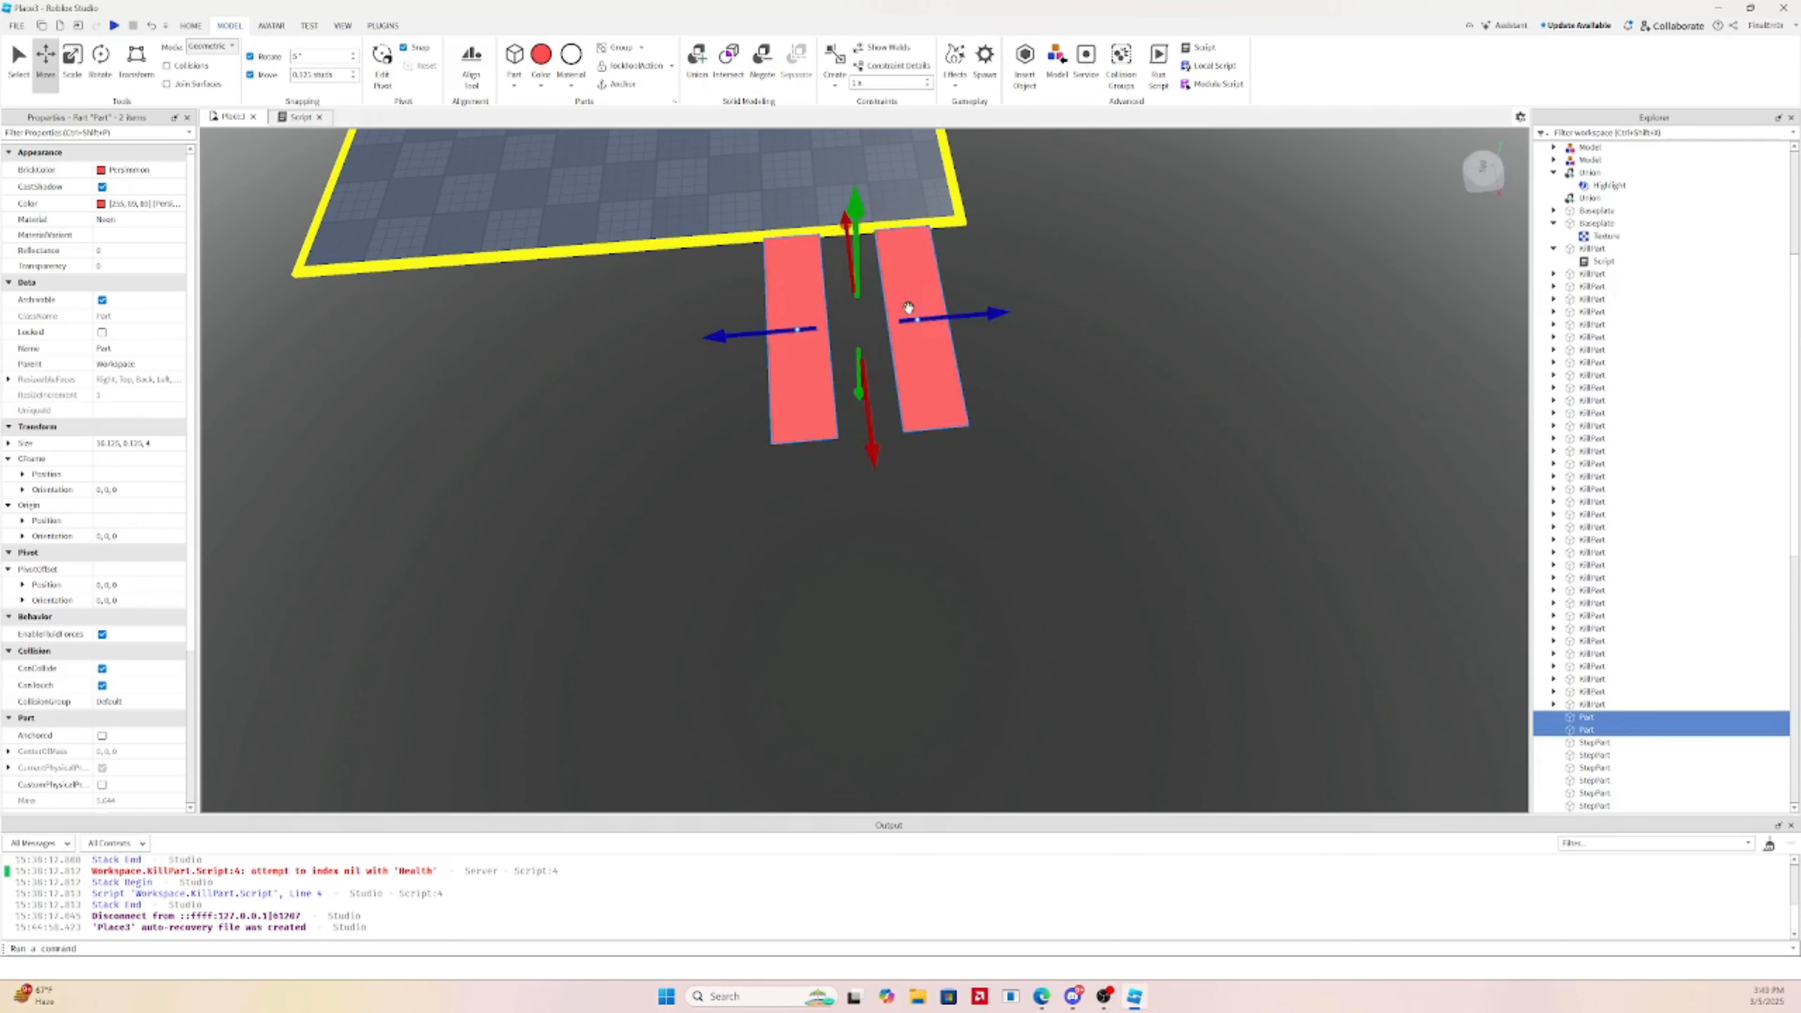
{"action": "key", "text": "ctrl+d"}
{"action": "left_click_drag", "start_coordinate": [878, 323], "coordinate": [690, 344]}
{"action": "left_click", "coordinate": [895, 320], "text": "ctrl"}
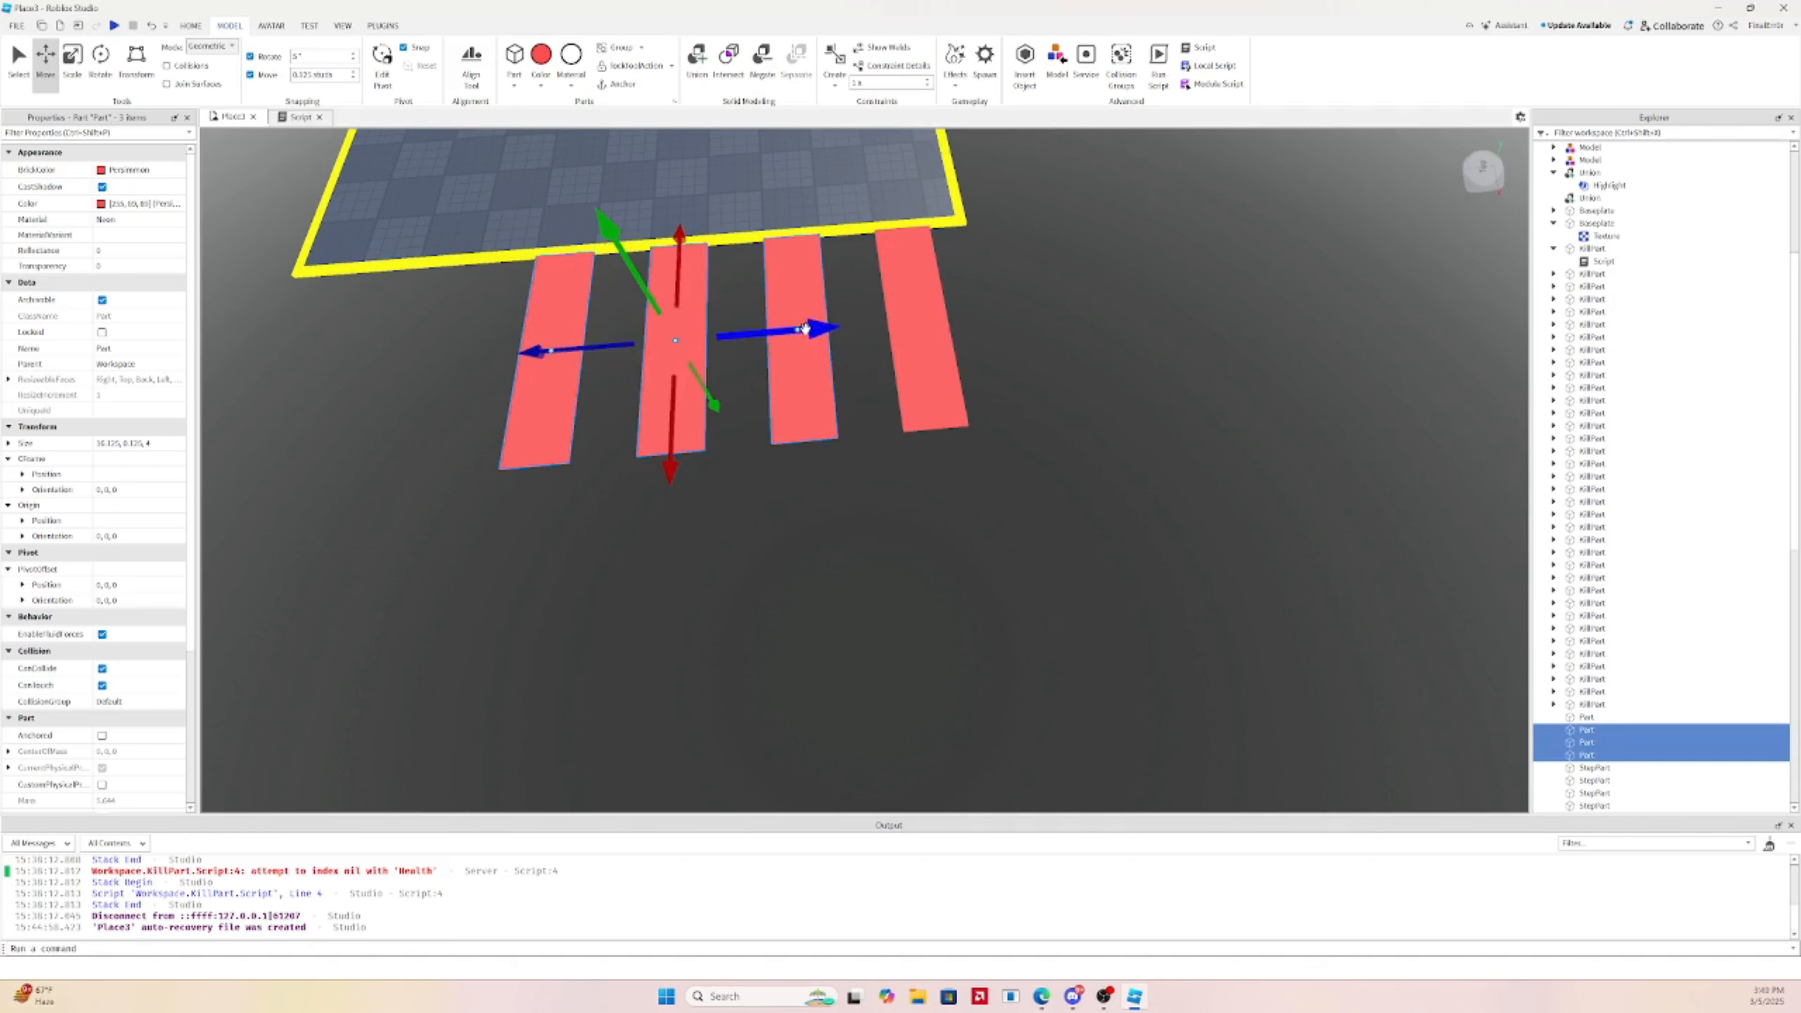
{"action": "key", "text": "ctrl+d"}
{"action": "left_click_drag", "start_coordinate": [805, 328], "coordinate": [728, 345]}
Delete two of the strips, then restore them with undo
{"action": "left_click", "coordinate": [403, 426]}
{"action": "left_click", "coordinate": [602, 394]}
{"action": "left_click", "coordinate": [445, 407], "text": "ctrl"}
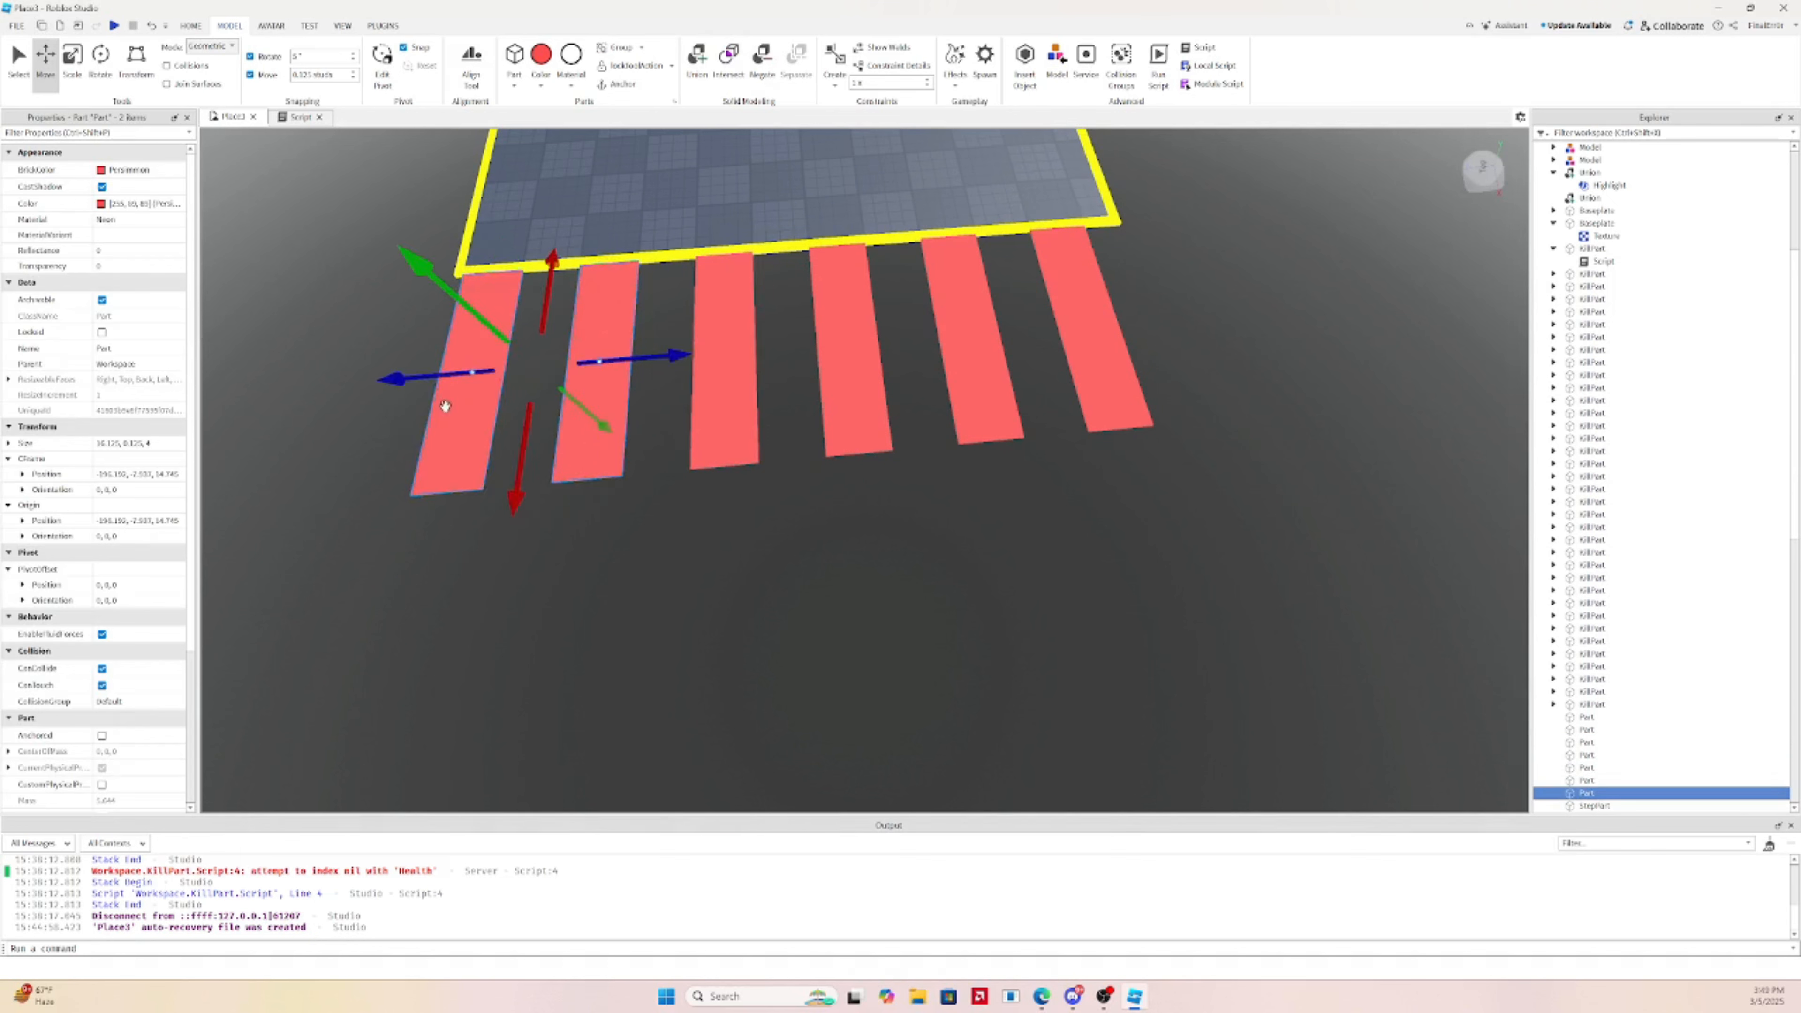
{"action": "key", "text": "Delete"}
{"action": "key", "text": "ctrl+z"}
Select all six strips and shift them right to sit under the platform edge
{"action": "left_click", "coordinate": [736, 342]}
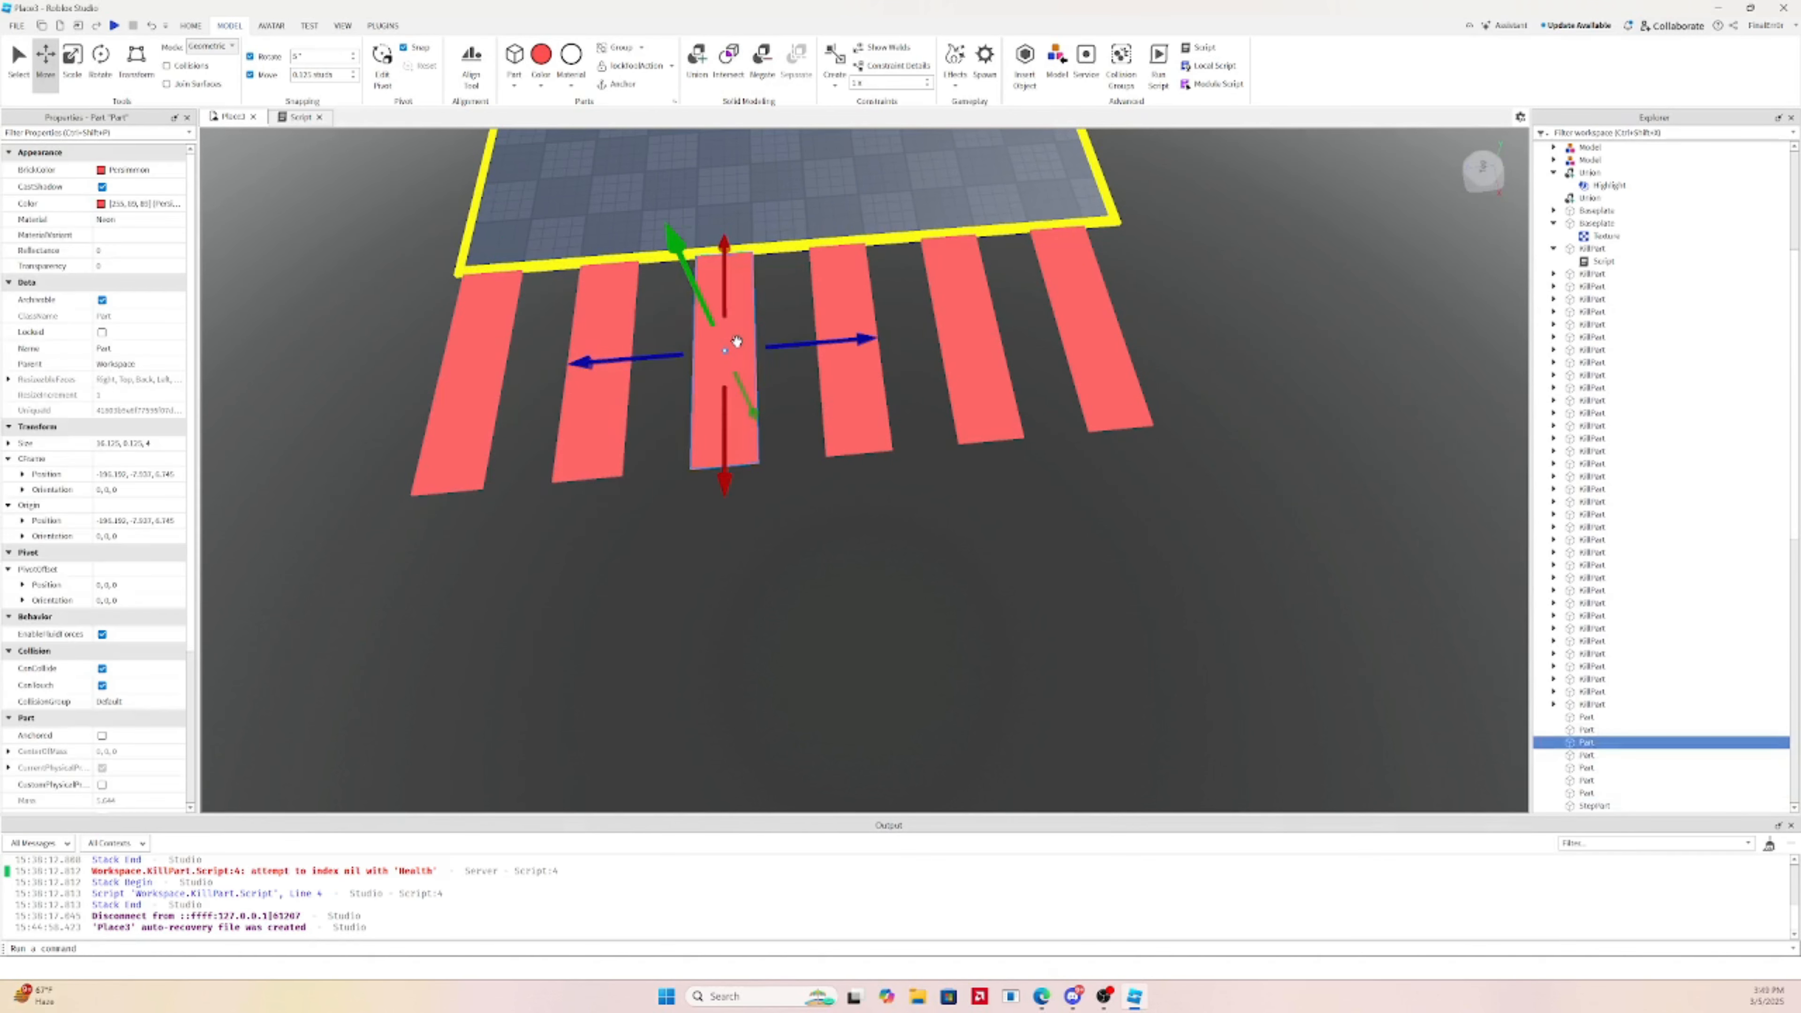
{"action": "left_click", "coordinate": [736, 342], "text": "ctrl"}
{"action": "left_click", "coordinate": [731, 352], "text": "ctrl"}
{"action": "left_click", "coordinate": [594, 403], "text": "ctrl"}
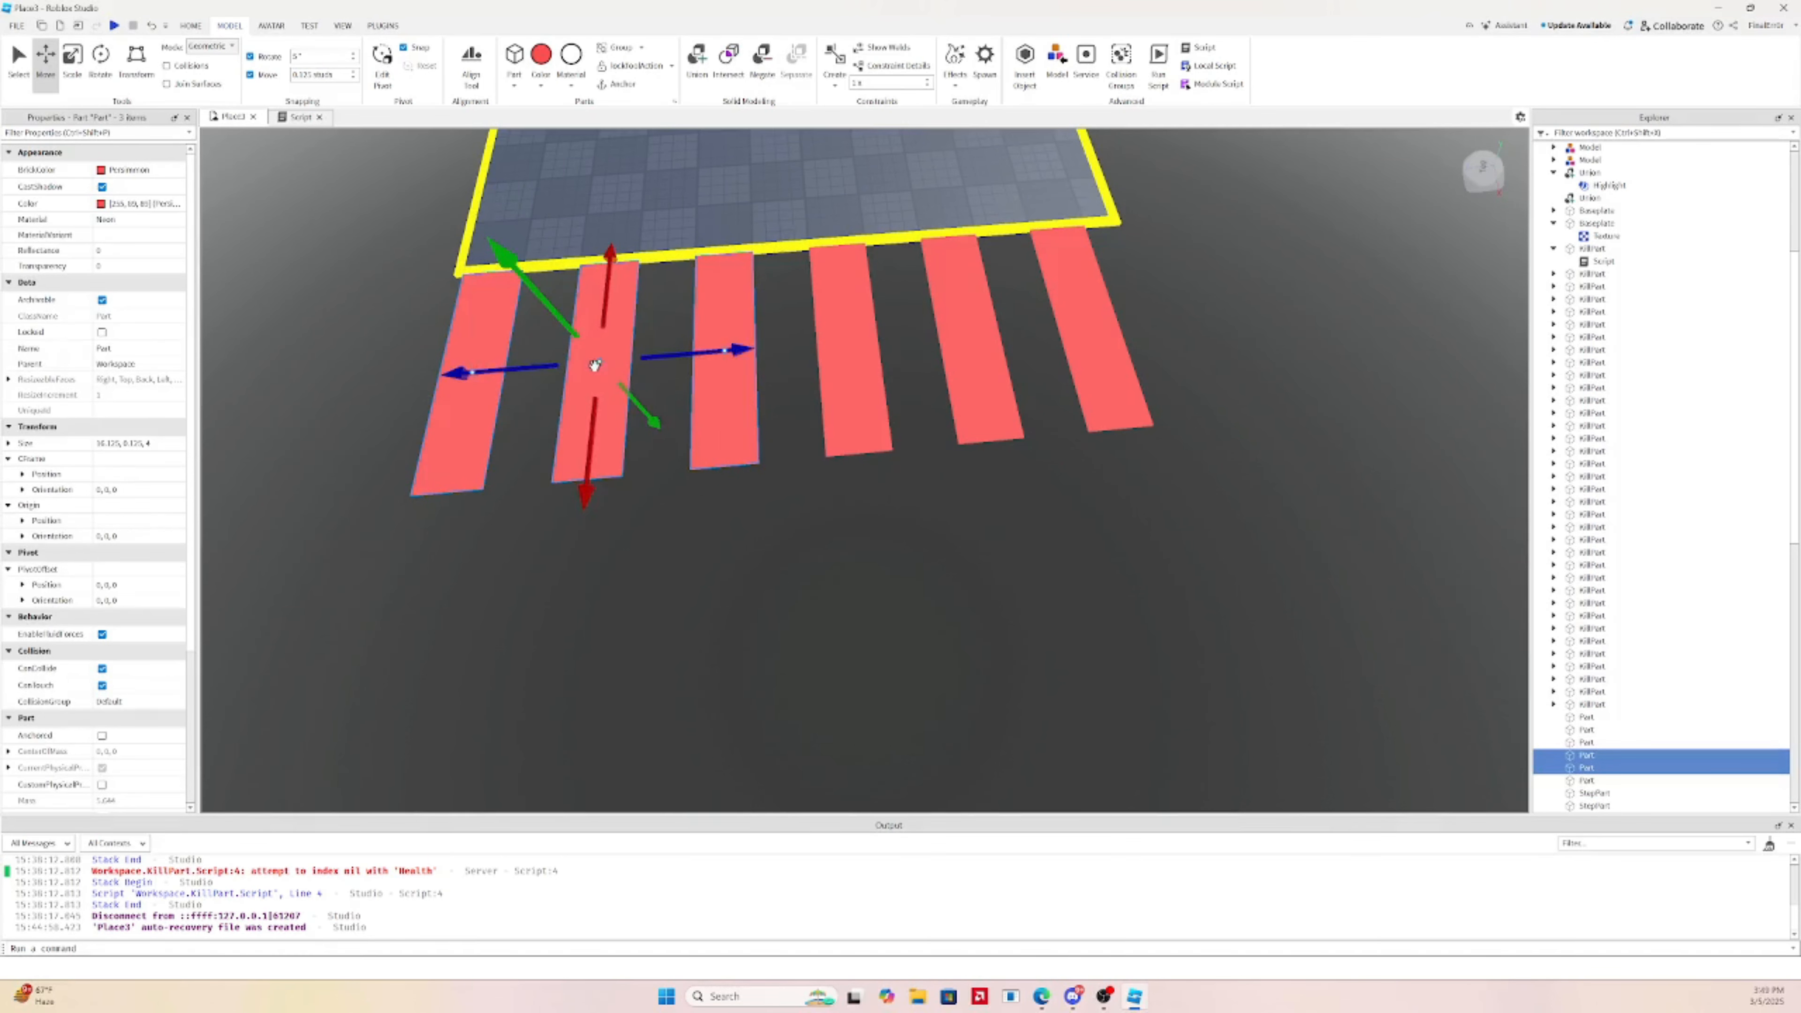
{"action": "left_click", "coordinate": [853, 346], "text": "ctrl"}
{"action": "left_click", "coordinate": [977, 306], "text": "ctrl"}
{"action": "left_click", "coordinate": [1074, 299], "text": "ctrl"}
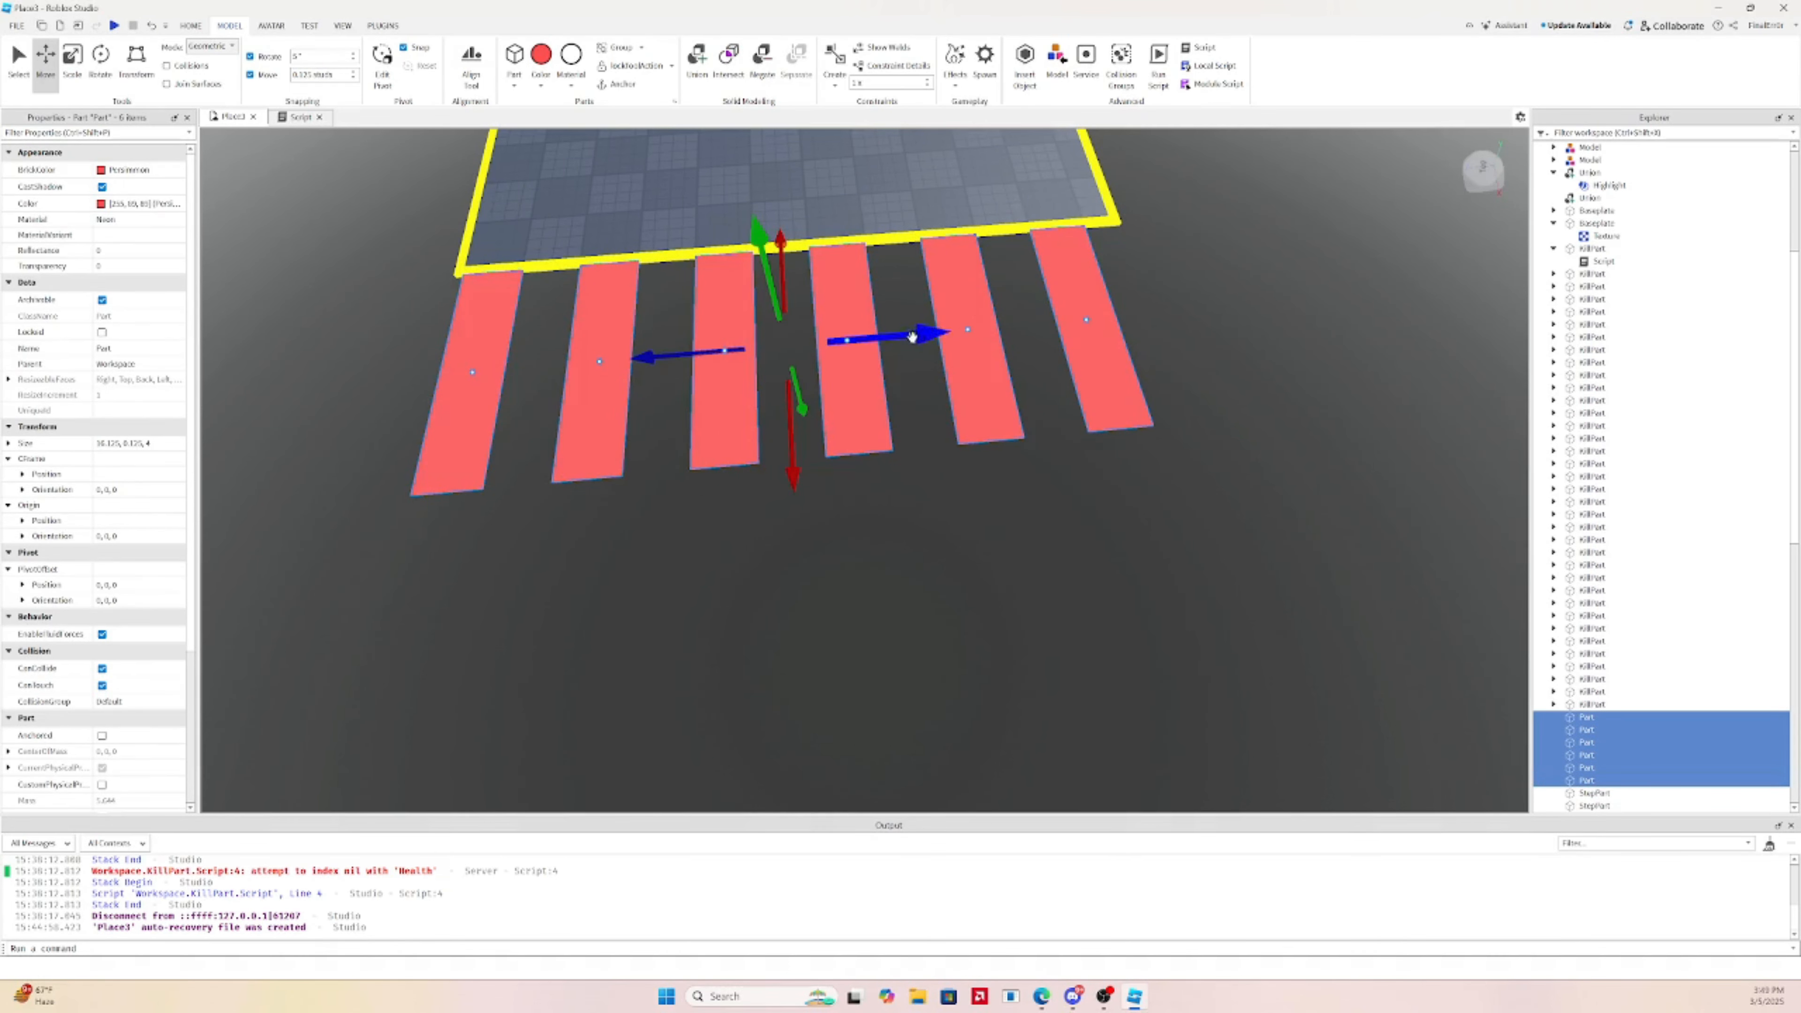
{"action": "left_click_drag", "start_coordinate": [912, 337], "coordinate": [929, 337]}
{"action": "right_click_drag", "start_coordinate": [930, 337], "coordinate": [920, 379]}
{"action": "scroll", "coordinate": [929, 337], "scroll_direction": "up", "scroll_amount": 3}
{"action": "scroll", "coordinate": [929, 338], "scroll_direction": "down", "scroll_amount": 3}
{"action": "scroll", "coordinate": [925, 374], "scroll_direction": "down", "scroll_amount": 5}
Recolour the first red strip cyan through its Color property
{"action": "key", "text": "a"}
{"action": "key", "text": "w"}
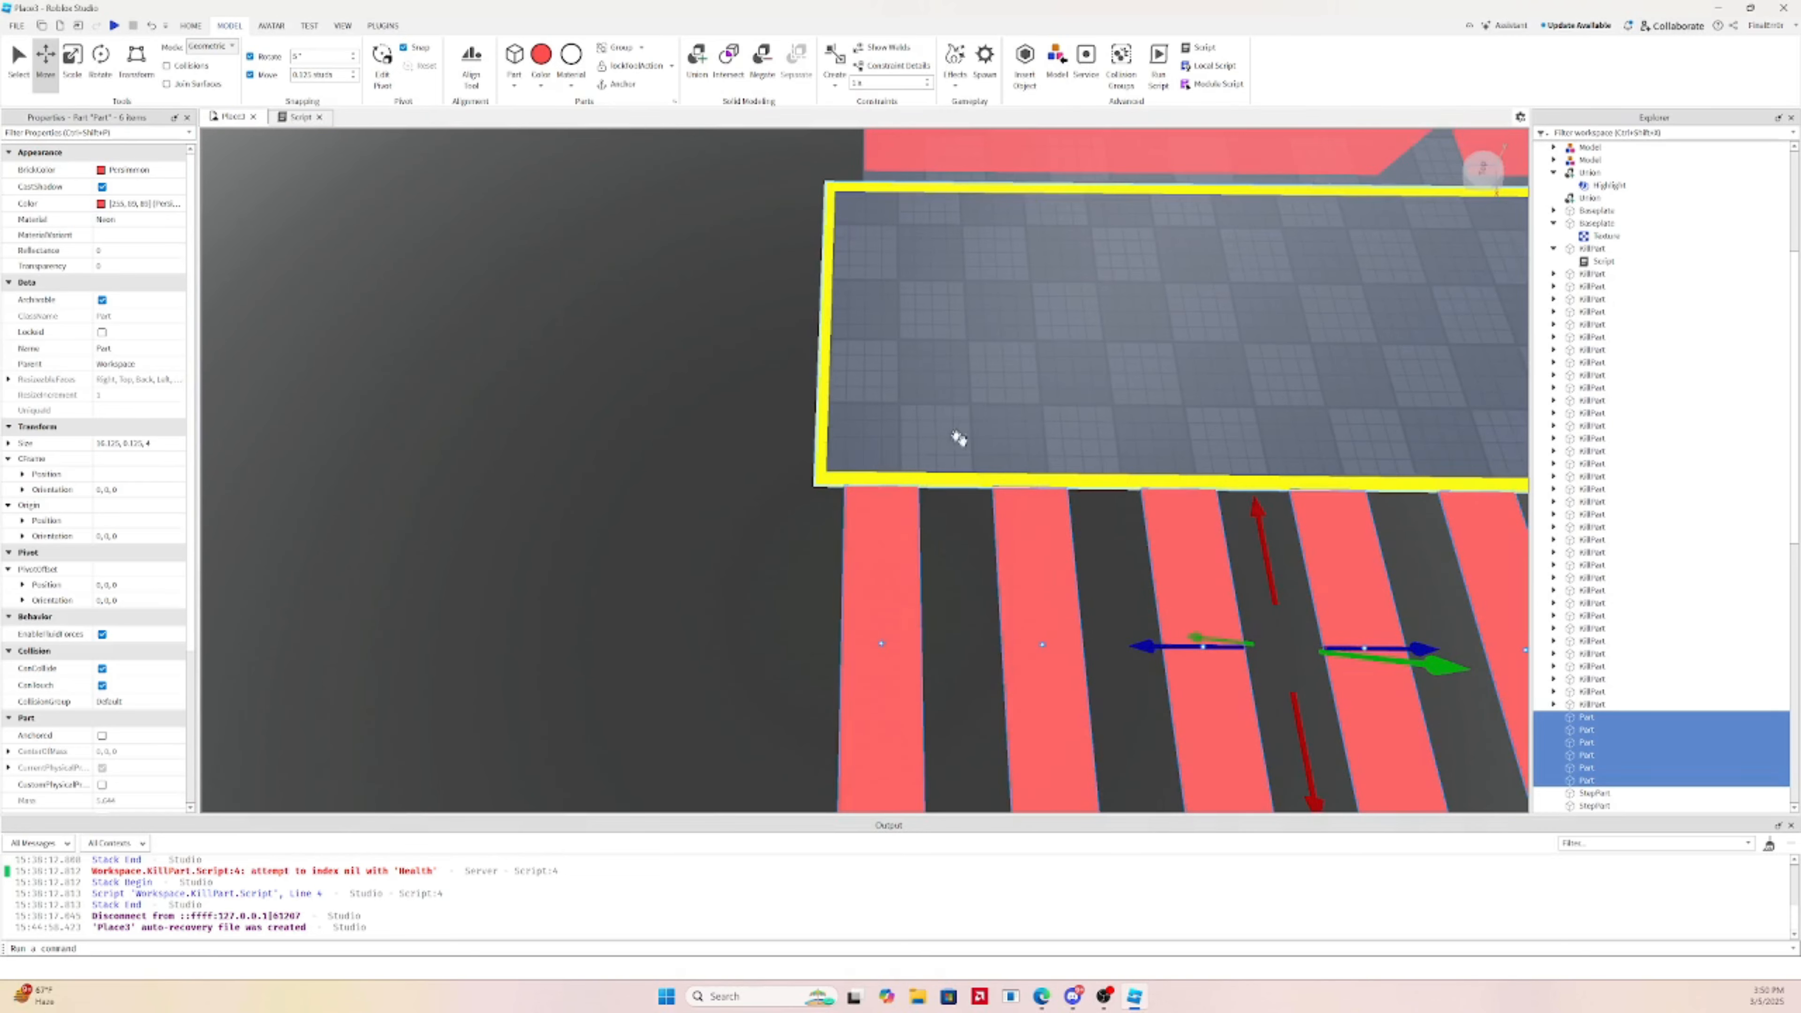
{"action": "key", "text": "s"}
{"action": "key", "text": "d"}
{"action": "right_click", "coordinate": [975, 449]}
{"action": "left_click", "coordinate": [1158, 391]}
{"action": "right_click_drag", "start_coordinate": [1134, 429], "coordinate": [789, 387]}
{"action": "left_click", "coordinate": [914, 461]}
{"action": "key", "text": "d"}
{"action": "left_click", "coordinate": [101, 203]}
{"action": "left_click_drag", "start_coordinate": [959, 416], "coordinate": [977, 394]}
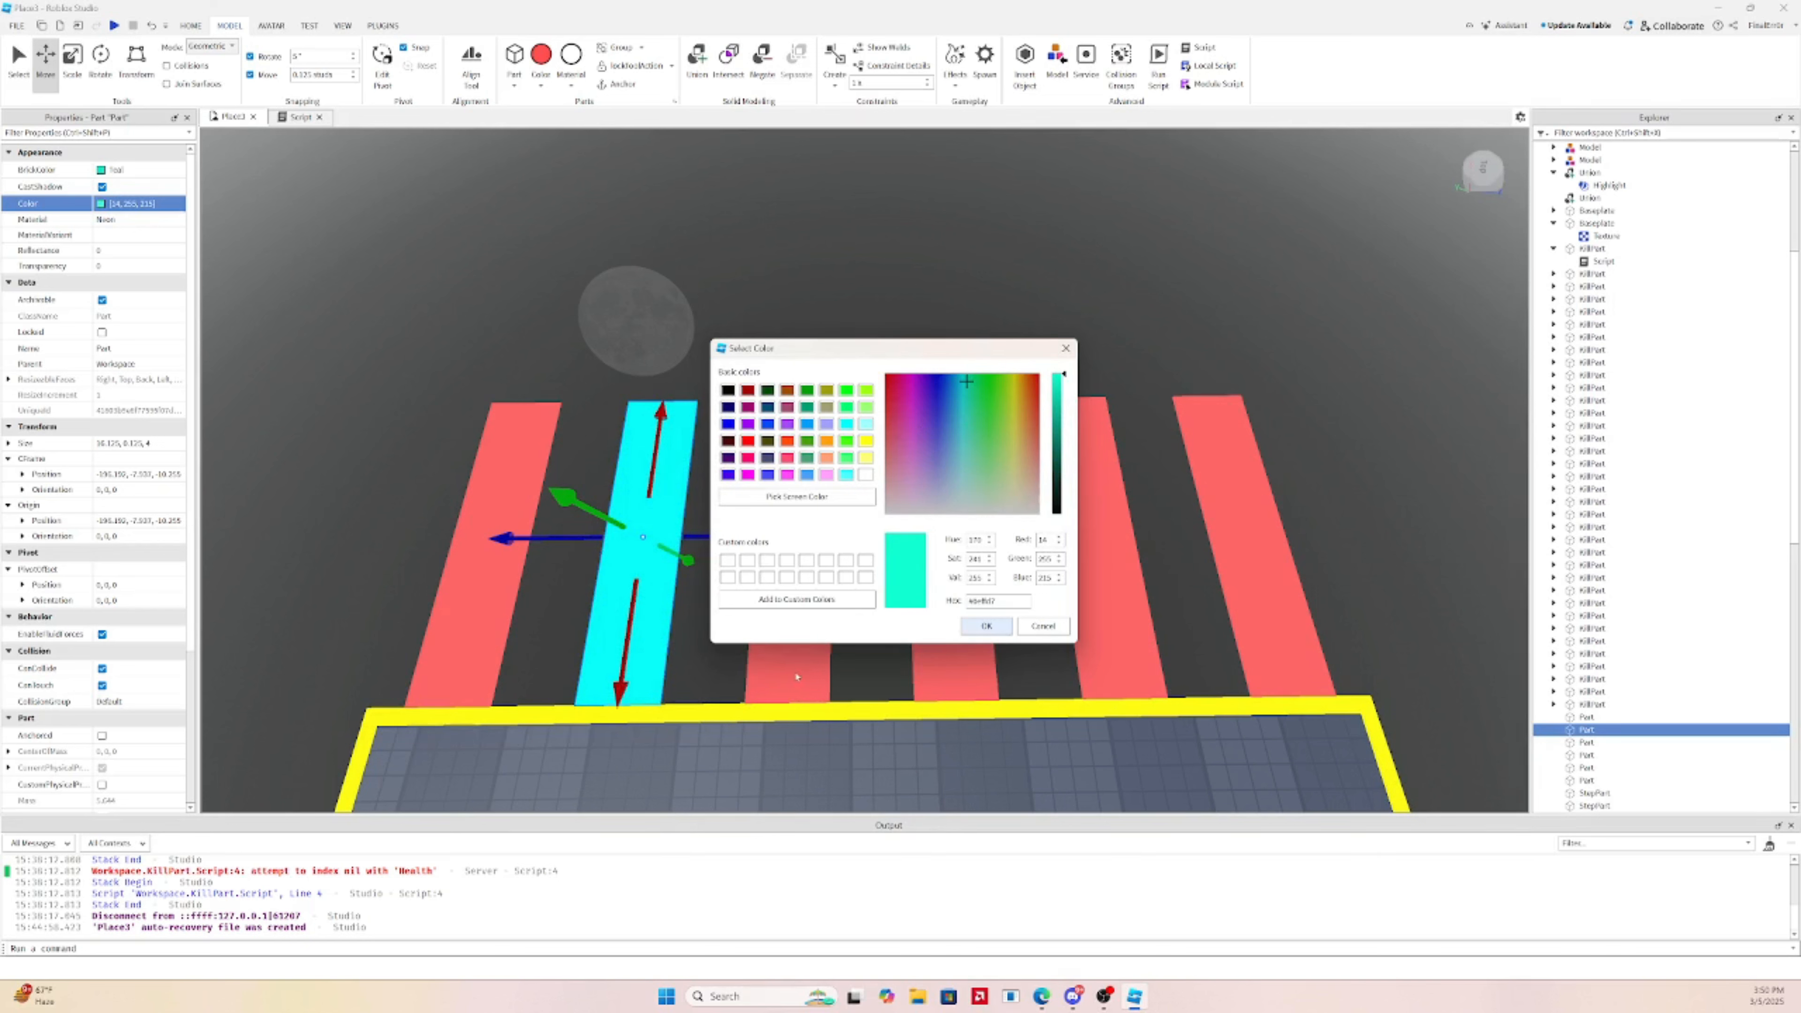
{"action": "left_click", "coordinate": [978, 628]}
Colour the next two strips bright green and dark blue
{"action": "left_click", "coordinate": [773, 649]}
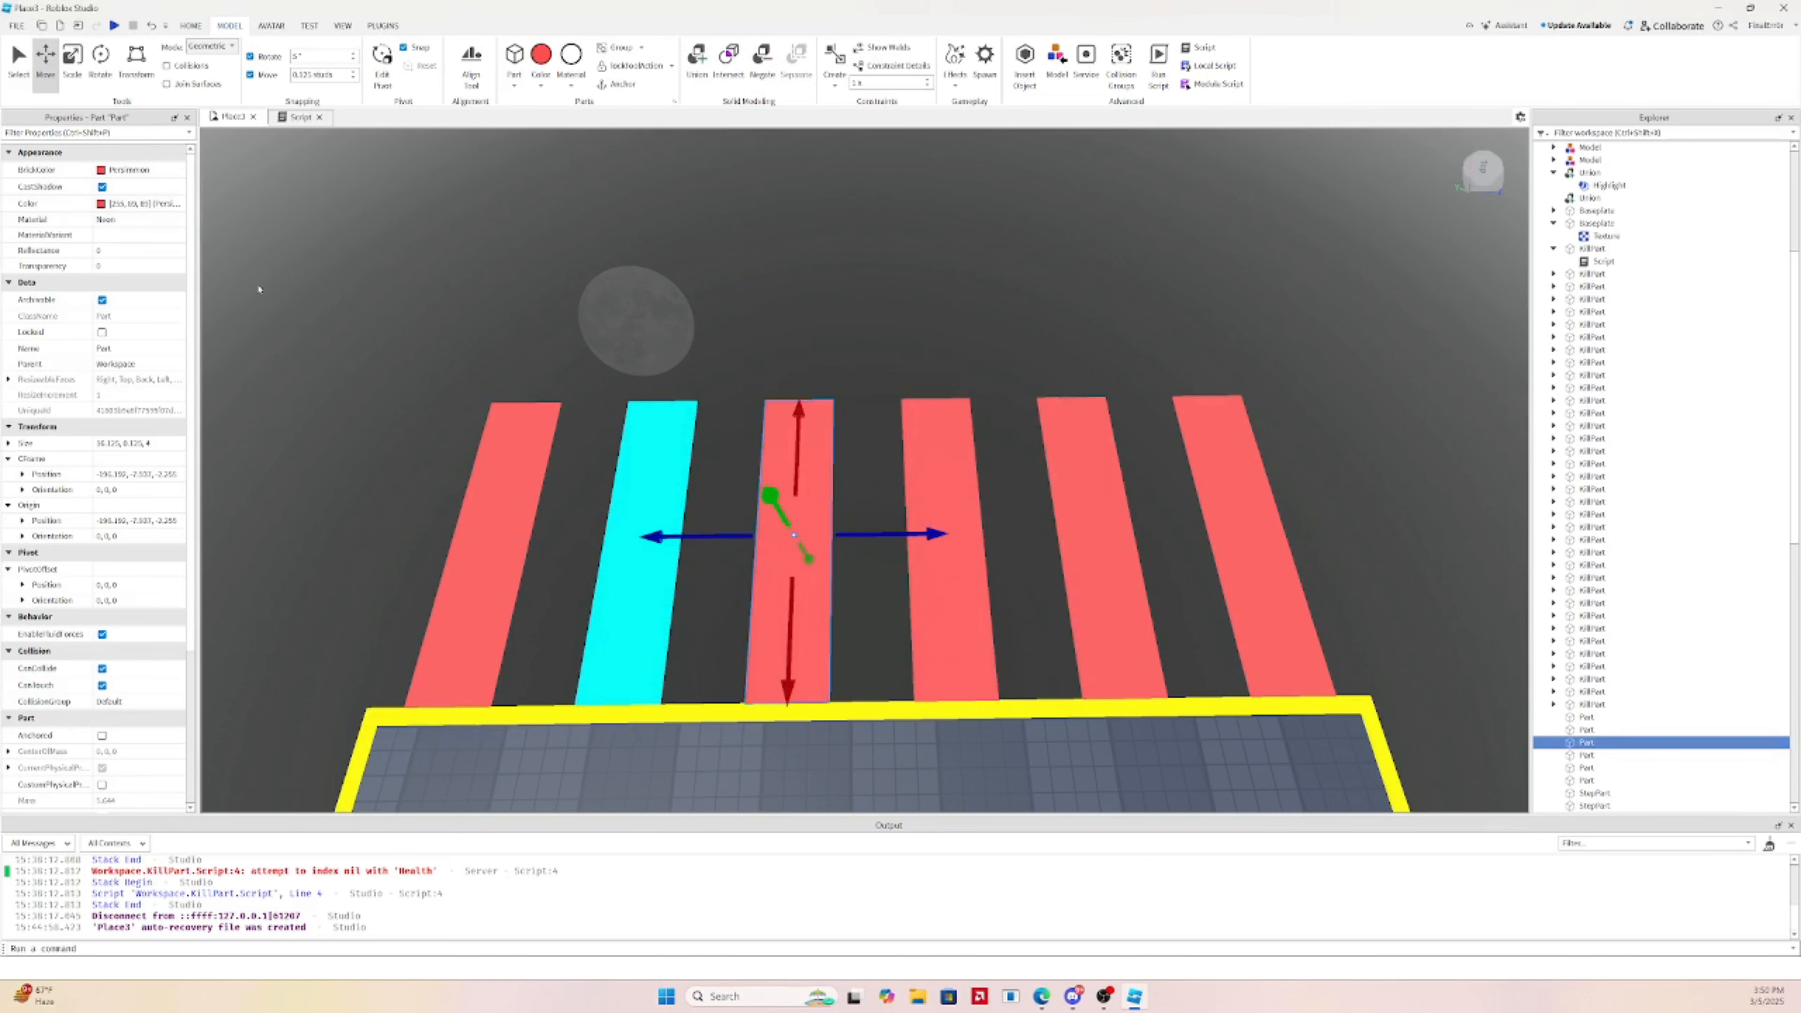
{"action": "left_click", "coordinate": [101, 203]}
{"action": "mouse_move", "coordinate": [990, 397]}
{"action": "left_mouse_down"}
{"action": "mouse_move", "coordinate": [971, 378]}
{"action": "mouse_move", "coordinate": [990, 376]}
{"action": "left_mouse_up"}
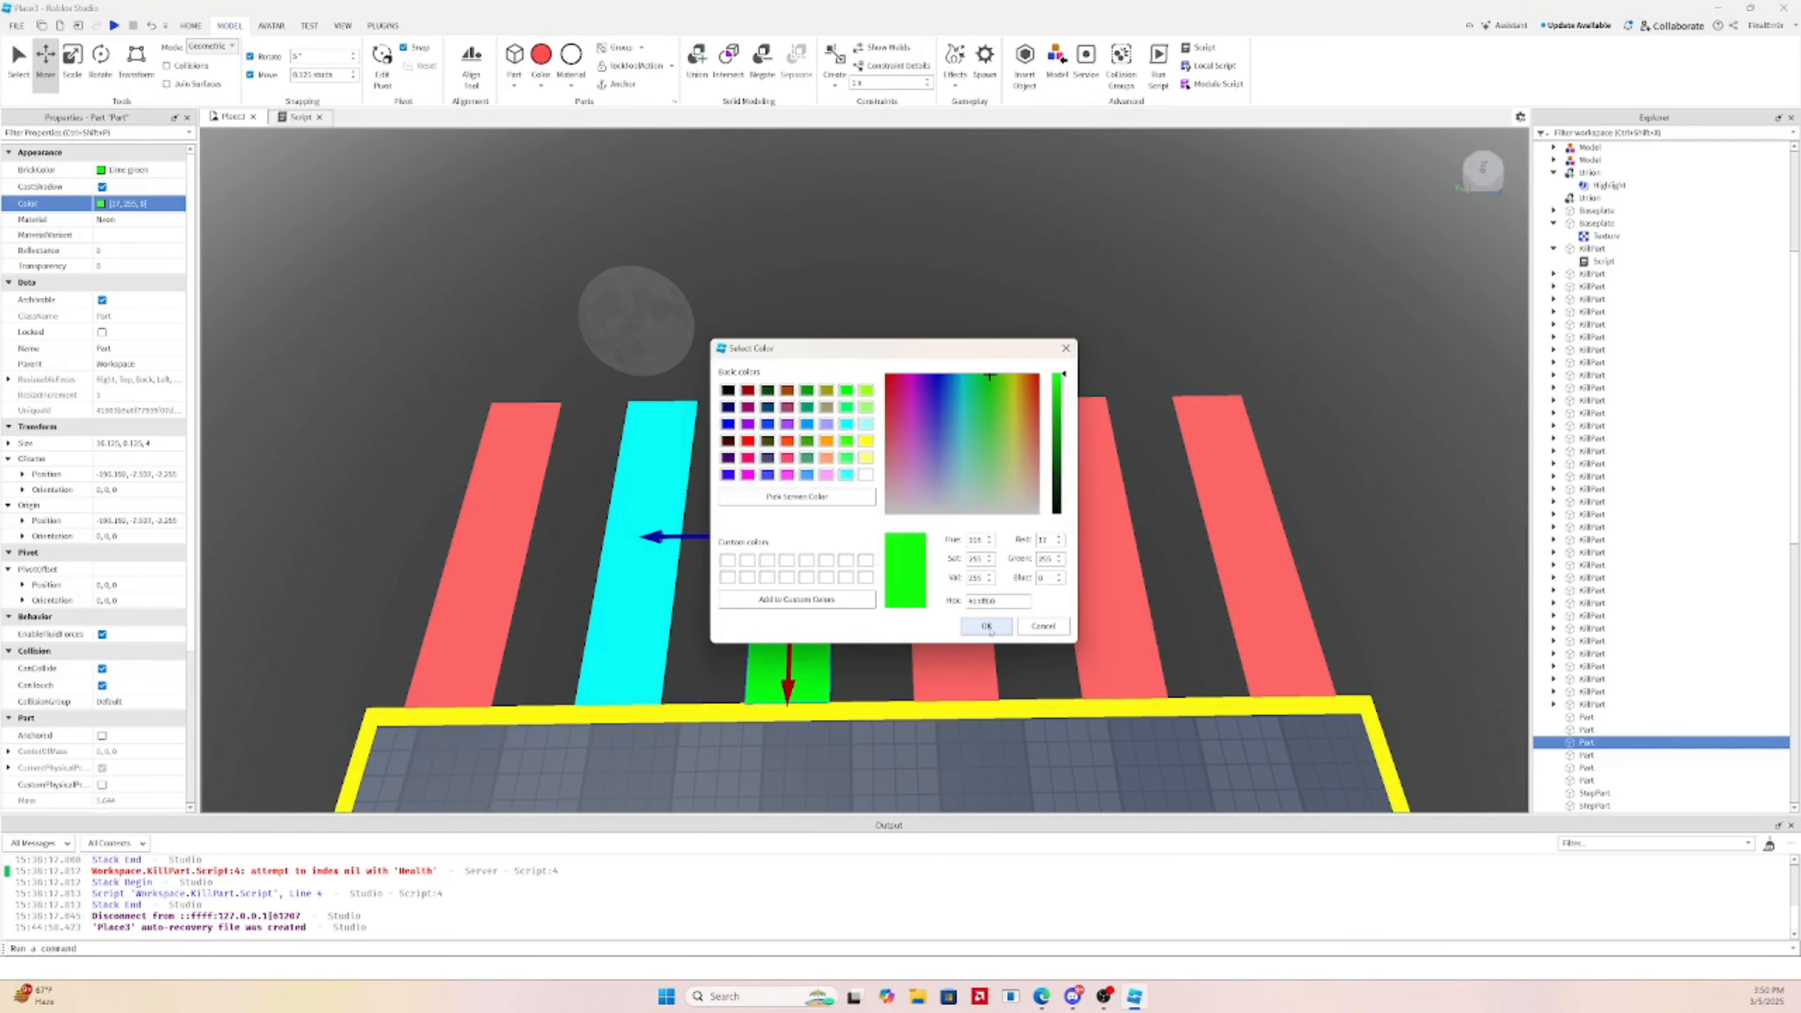
{"action": "left_click", "coordinate": [987, 627]}
{"action": "left_click", "coordinate": [950, 567]}
{"action": "left_click", "coordinate": [101, 203]}
{"action": "left_click", "coordinate": [771, 407]}
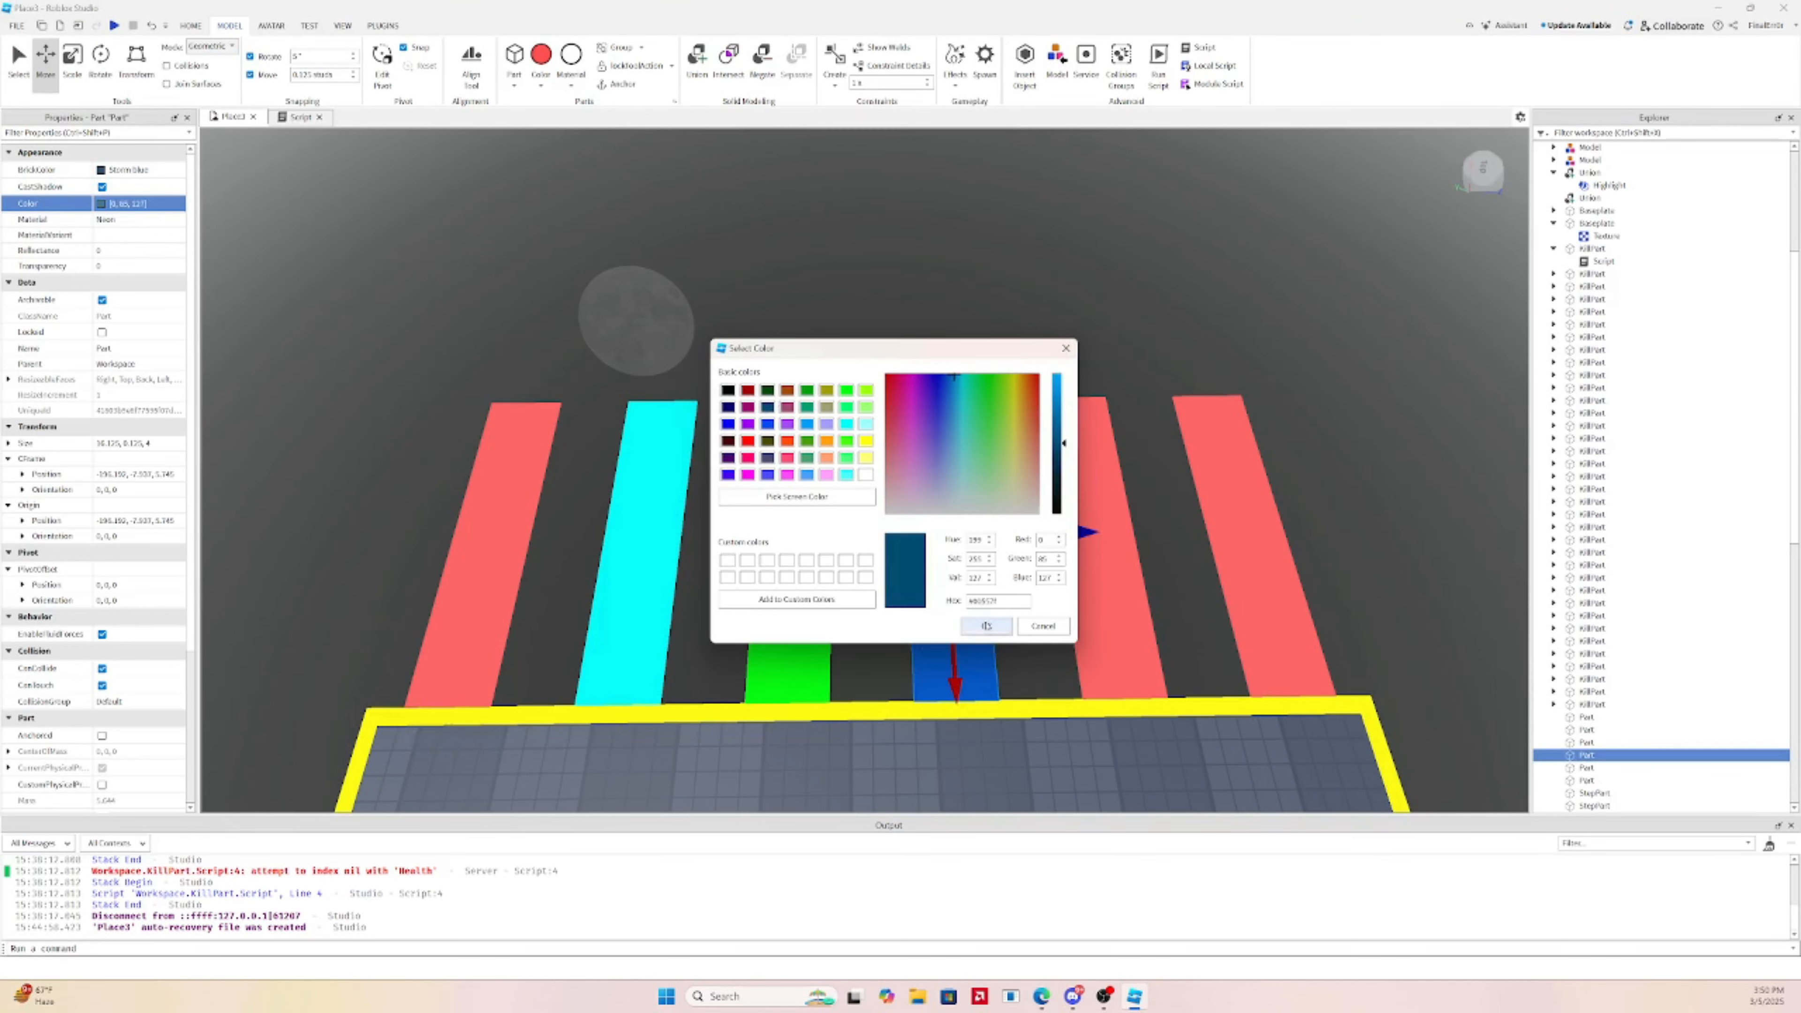
{"action": "left_click", "coordinate": [986, 627]}
Make the fifth strip magenta pink
{"action": "left_click", "coordinate": [1105, 610]}
{"action": "left_click", "coordinate": [101, 204]}
{"action": "left_click", "coordinate": [847, 424]}
{"action": "left_click", "coordinate": [866, 474]}
{"action": "left_click", "coordinate": [827, 474]}
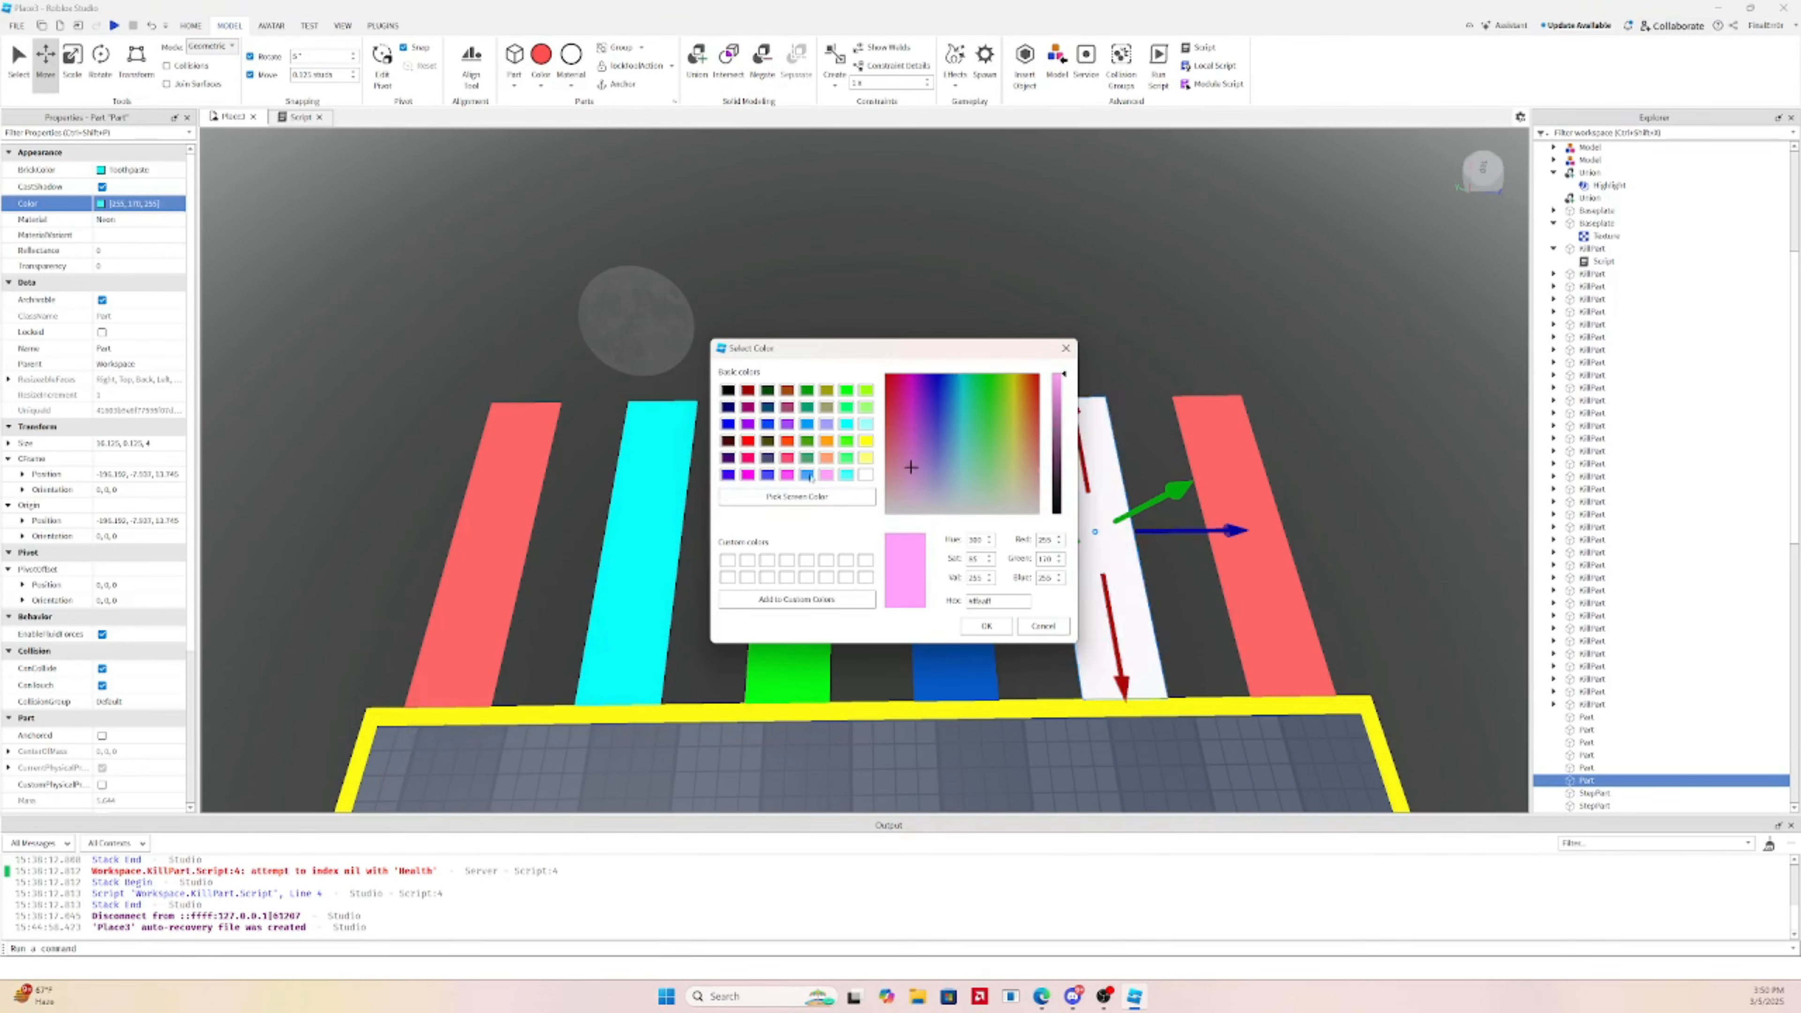
{"action": "left_click", "coordinate": [787, 475]}
{"action": "left_click", "coordinate": [985, 627]}
Colour the rightmost strip brown orange
{"action": "left_click", "coordinate": [1219, 560]}
{"action": "left_click", "coordinate": [100, 204]}
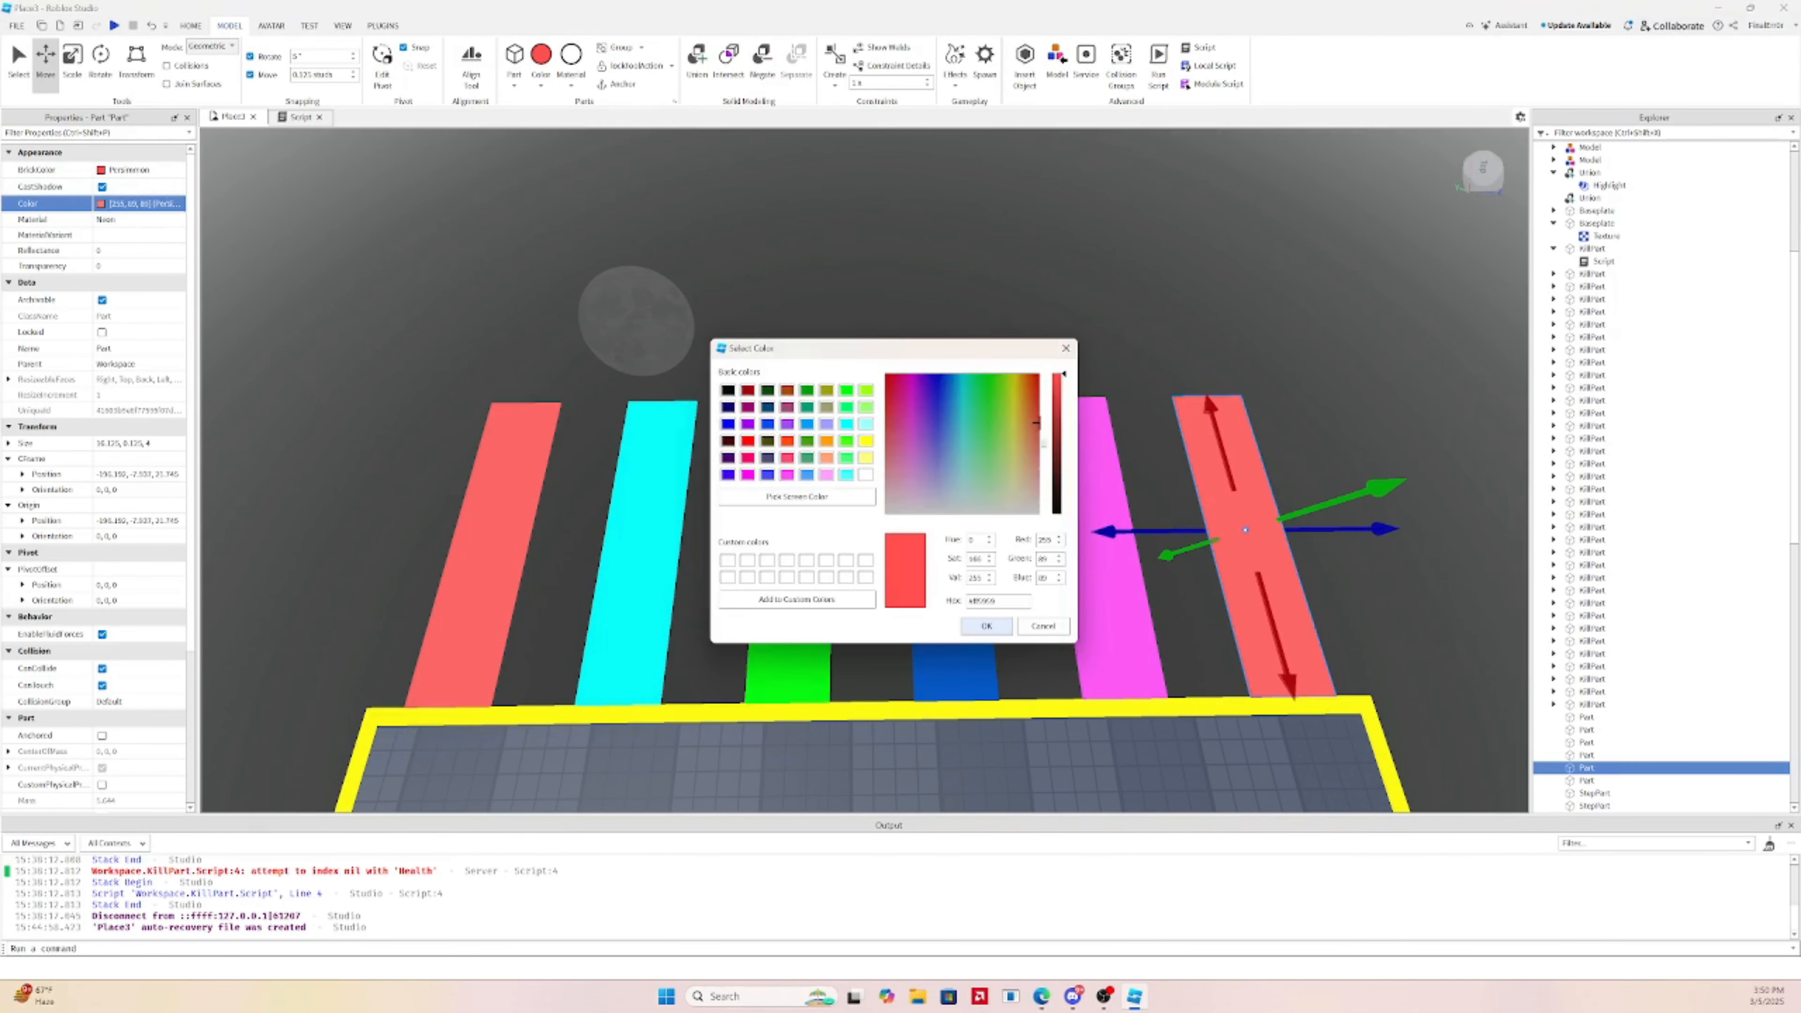
{"action": "left_click", "coordinate": [807, 389]}
{"action": "left_click", "coordinate": [787, 389]}
{"action": "left_click", "coordinate": [827, 390]}
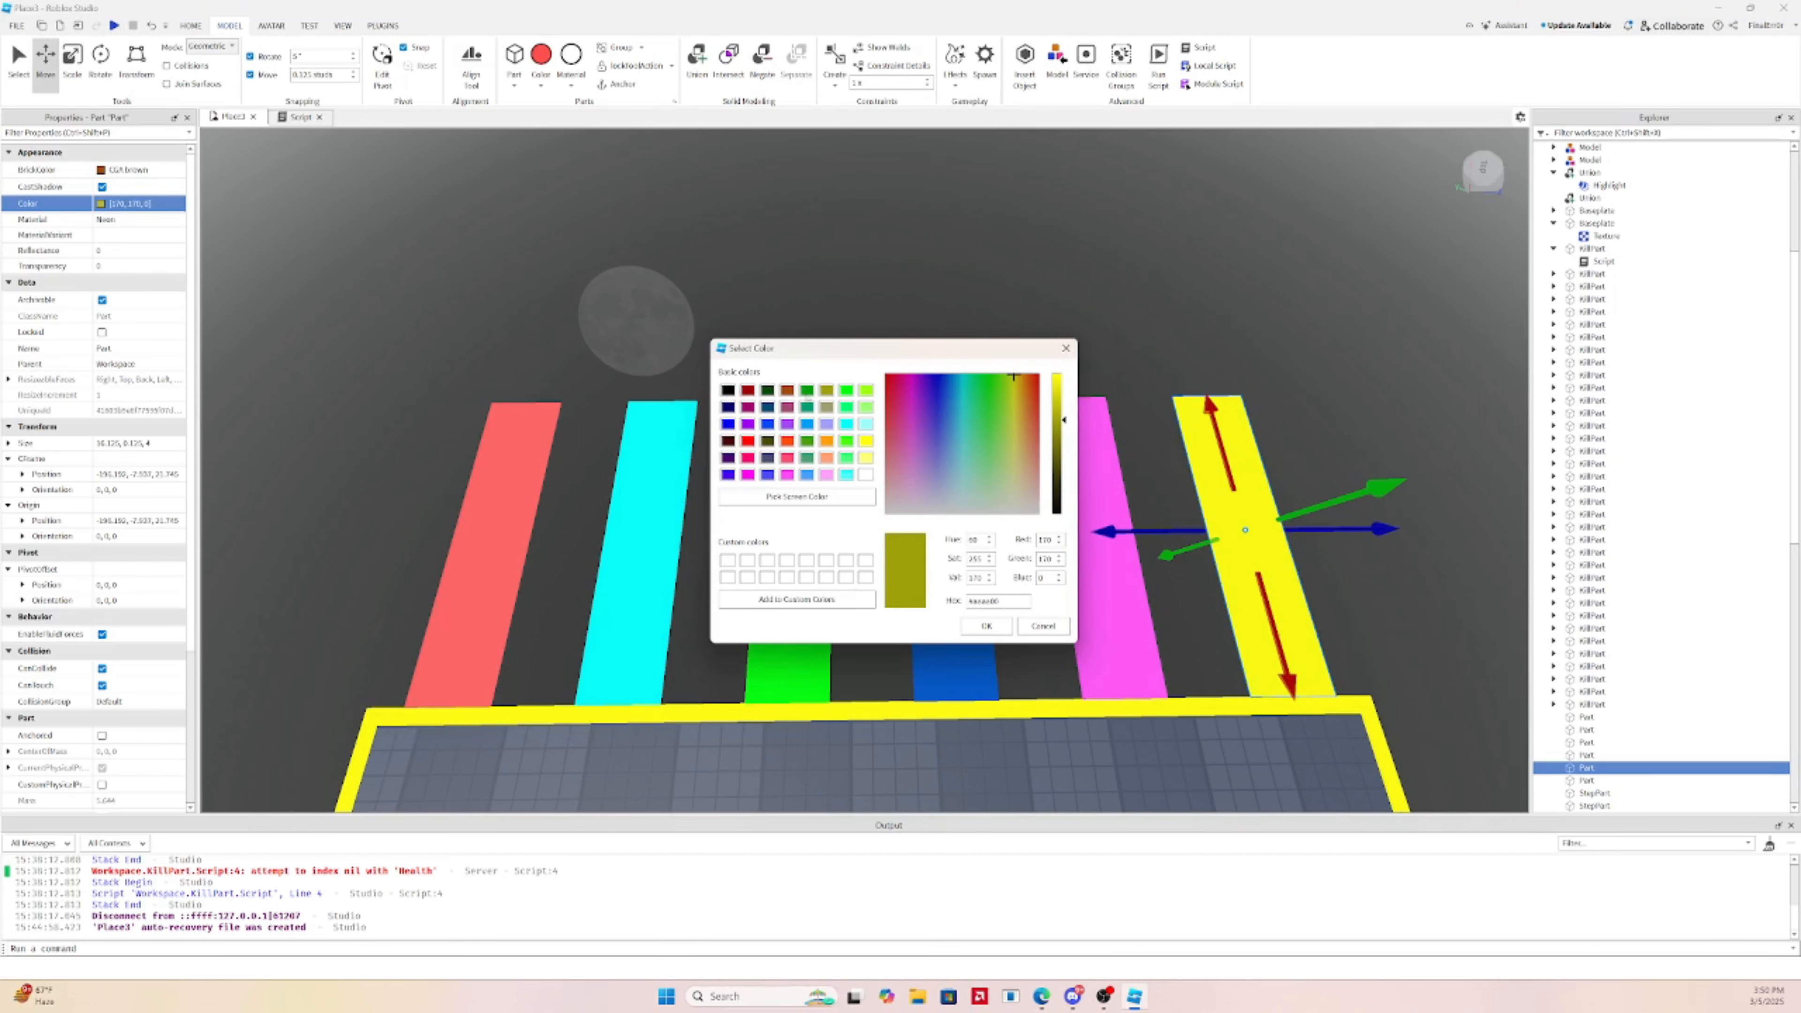
{"action": "left_click", "coordinate": [807, 389]}
{"action": "left_click", "coordinate": [787, 389]}
{"action": "left_click", "coordinate": [987, 627]}
Recolour the orange strip dark blue instead
{"action": "right_click", "coordinate": [1049, 293]}
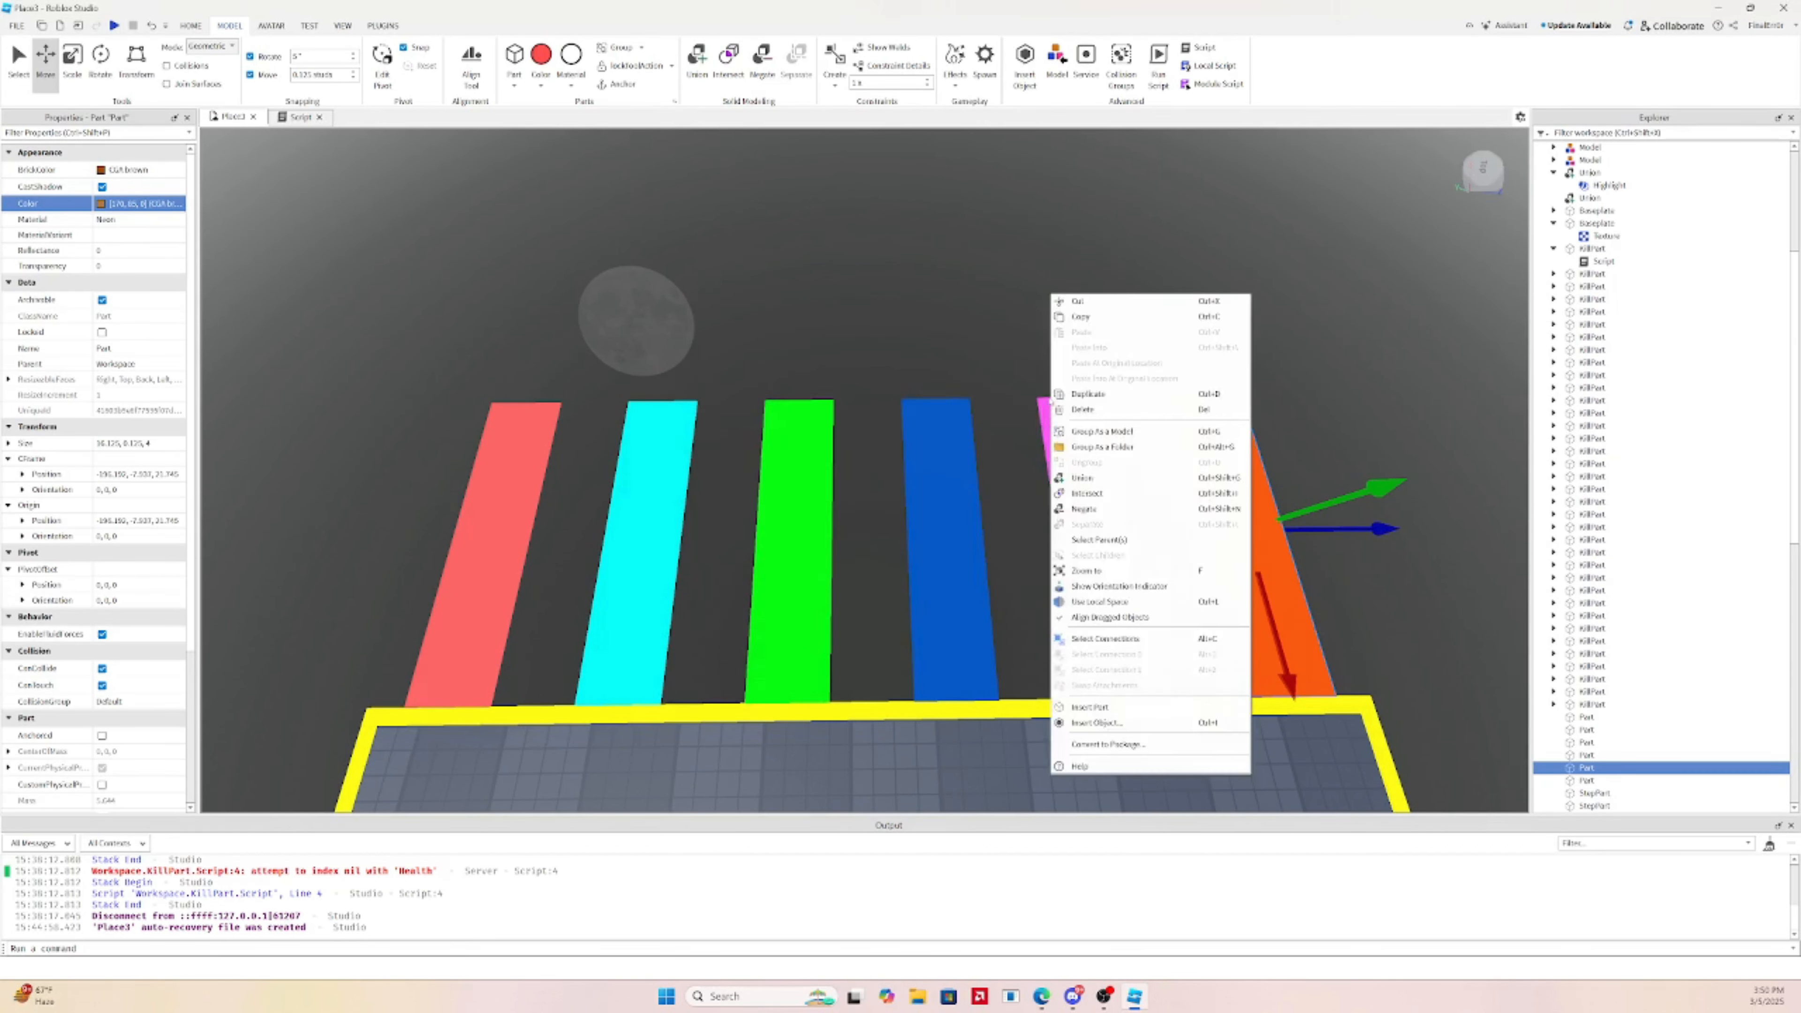
{"action": "left_click", "coordinate": [1028, 418]}
{"action": "right_click_drag", "start_coordinate": [1054, 438], "coordinate": [1123, 441]}
{"action": "left_click", "coordinate": [1123, 440]}
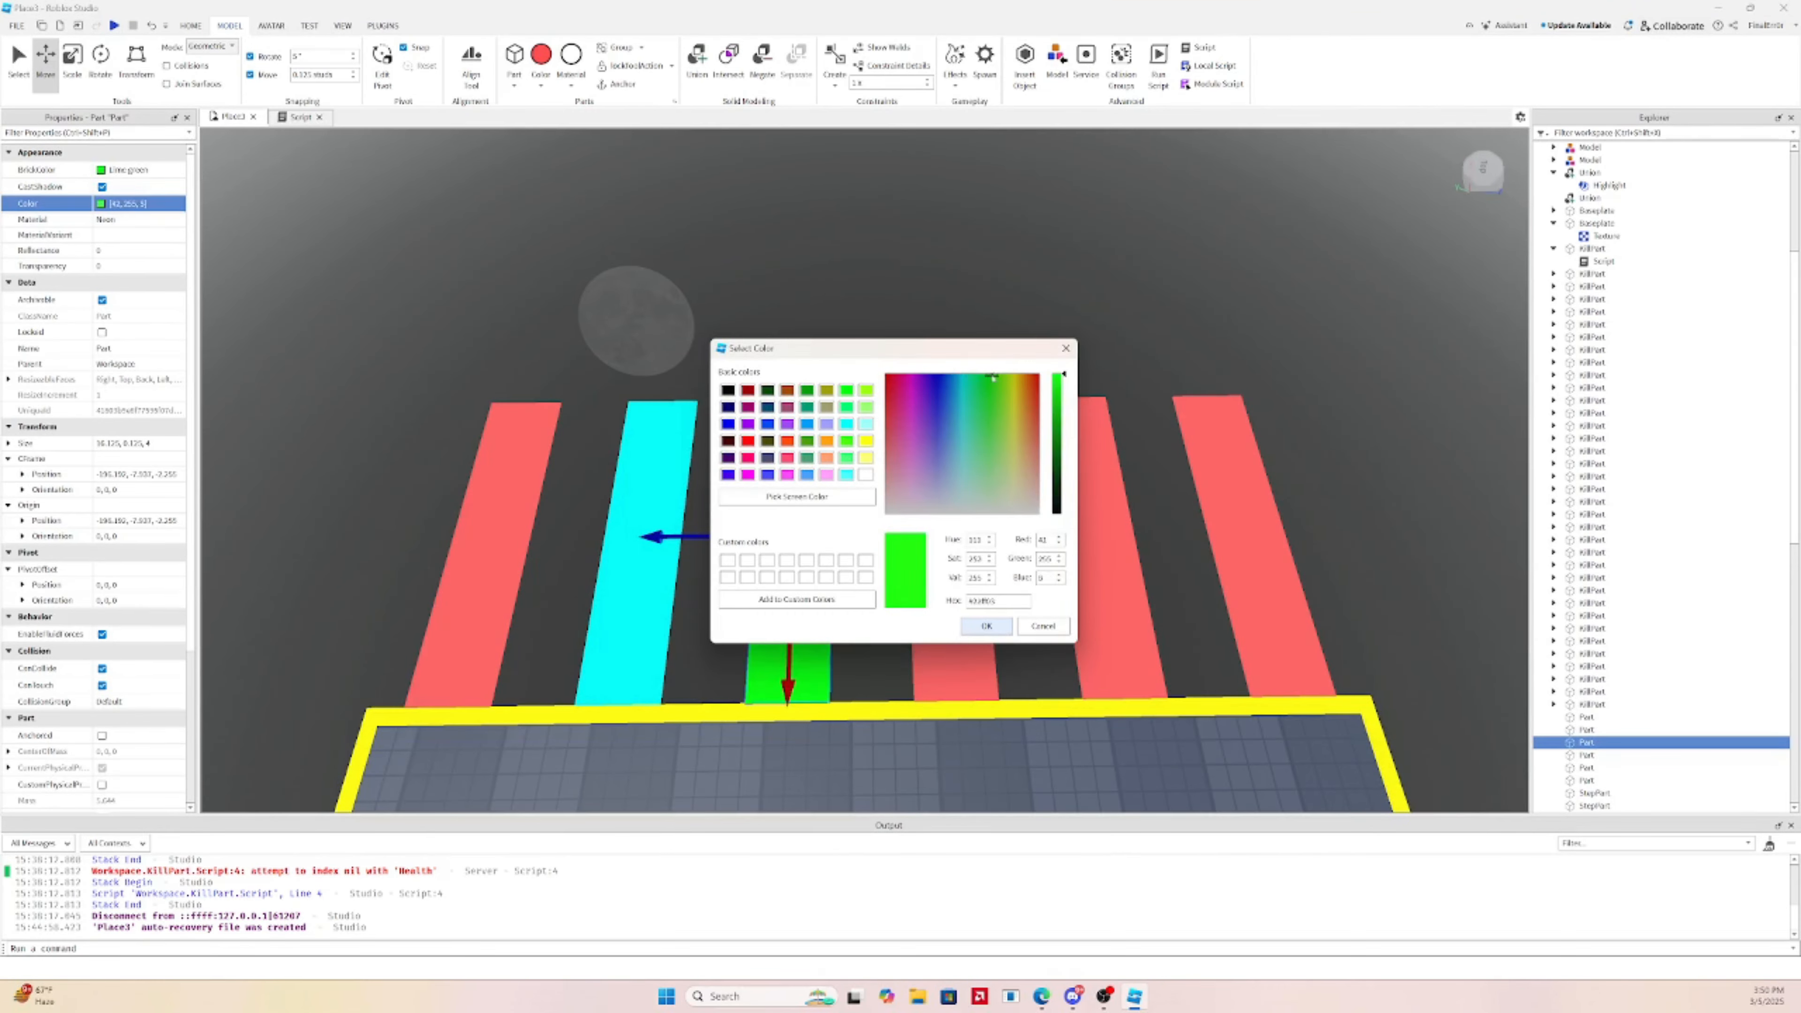
{"action": "left_click", "coordinate": [987, 624]}
{"action": "left_click", "coordinate": [102, 204]}
{"action": "left_click", "coordinate": [767, 406]}
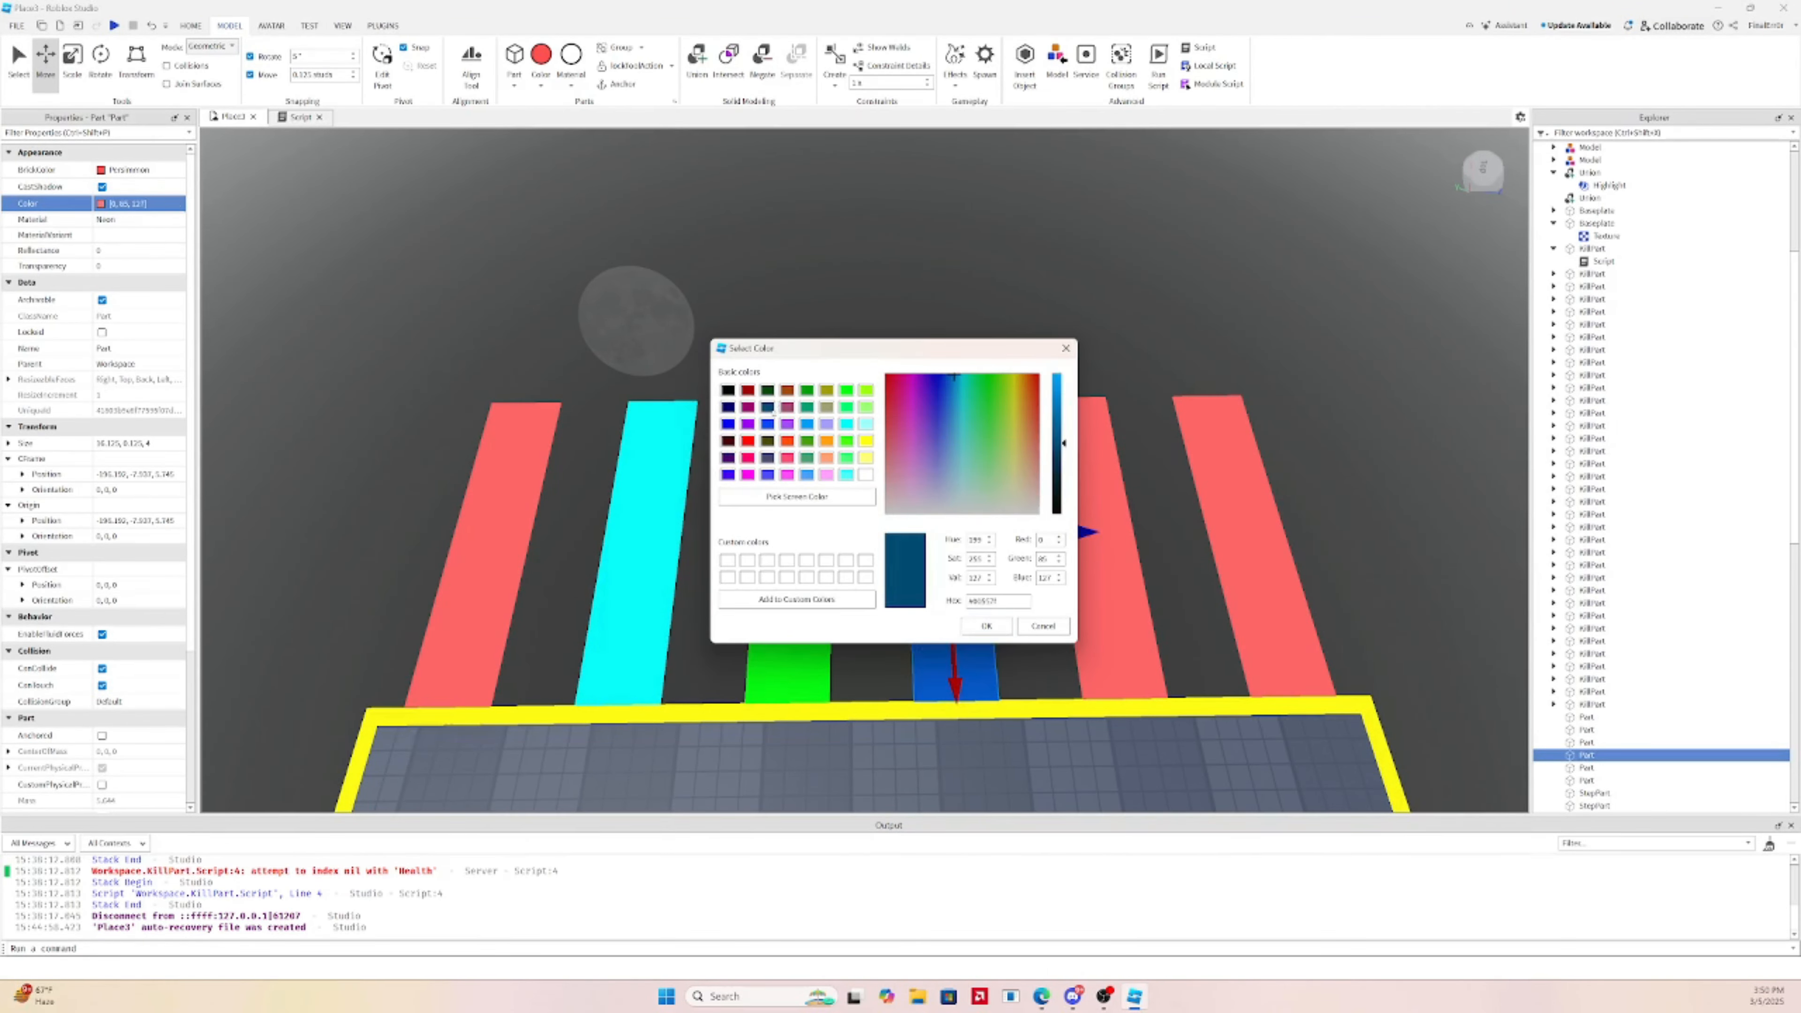
{"action": "left_click", "coordinate": [986, 625]}
Give the following strip a magenta pink colour
{"action": "left_click", "coordinate": [1083, 596]}
{"action": "left_click", "coordinate": [102, 205]}
{"action": "left_click", "coordinate": [846, 475]}
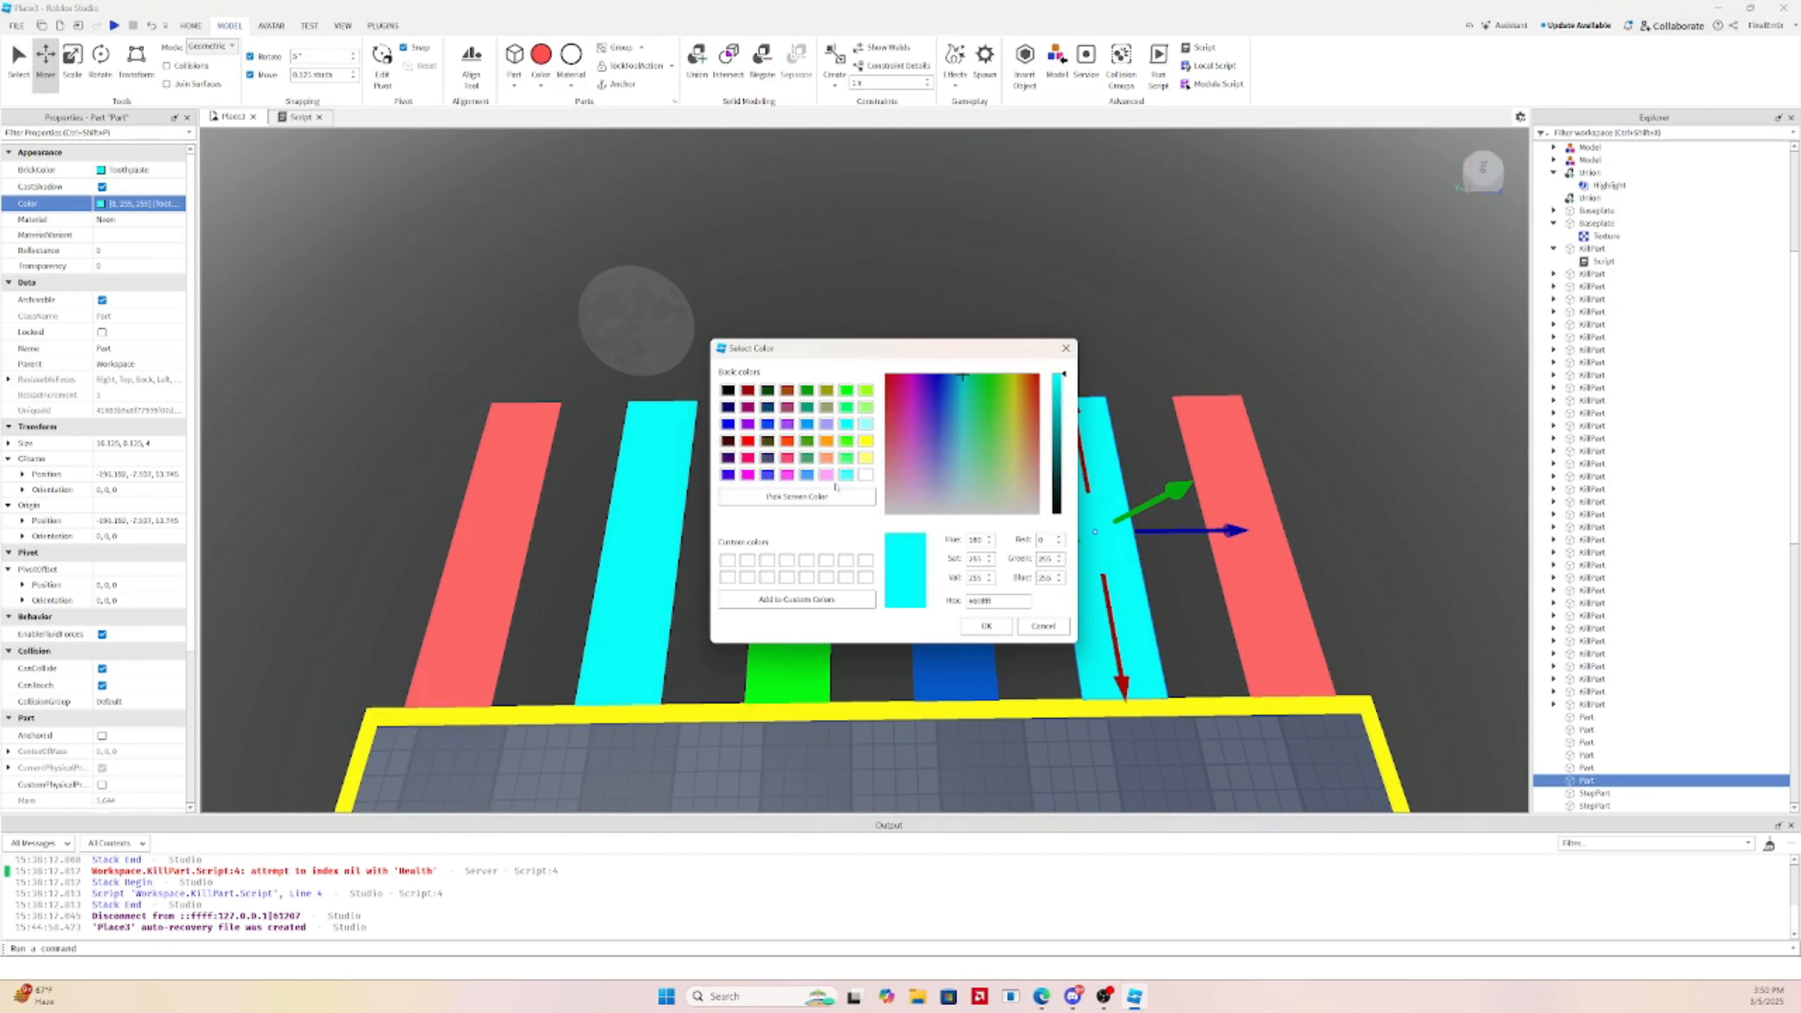
{"action": "left_click", "coordinate": [787, 474]}
{"action": "left_click", "coordinate": [1279, 637]}
Set the last strip to brown orange to complete the rainbow row
{"action": "left_click", "coordinate": [1279, 637]}
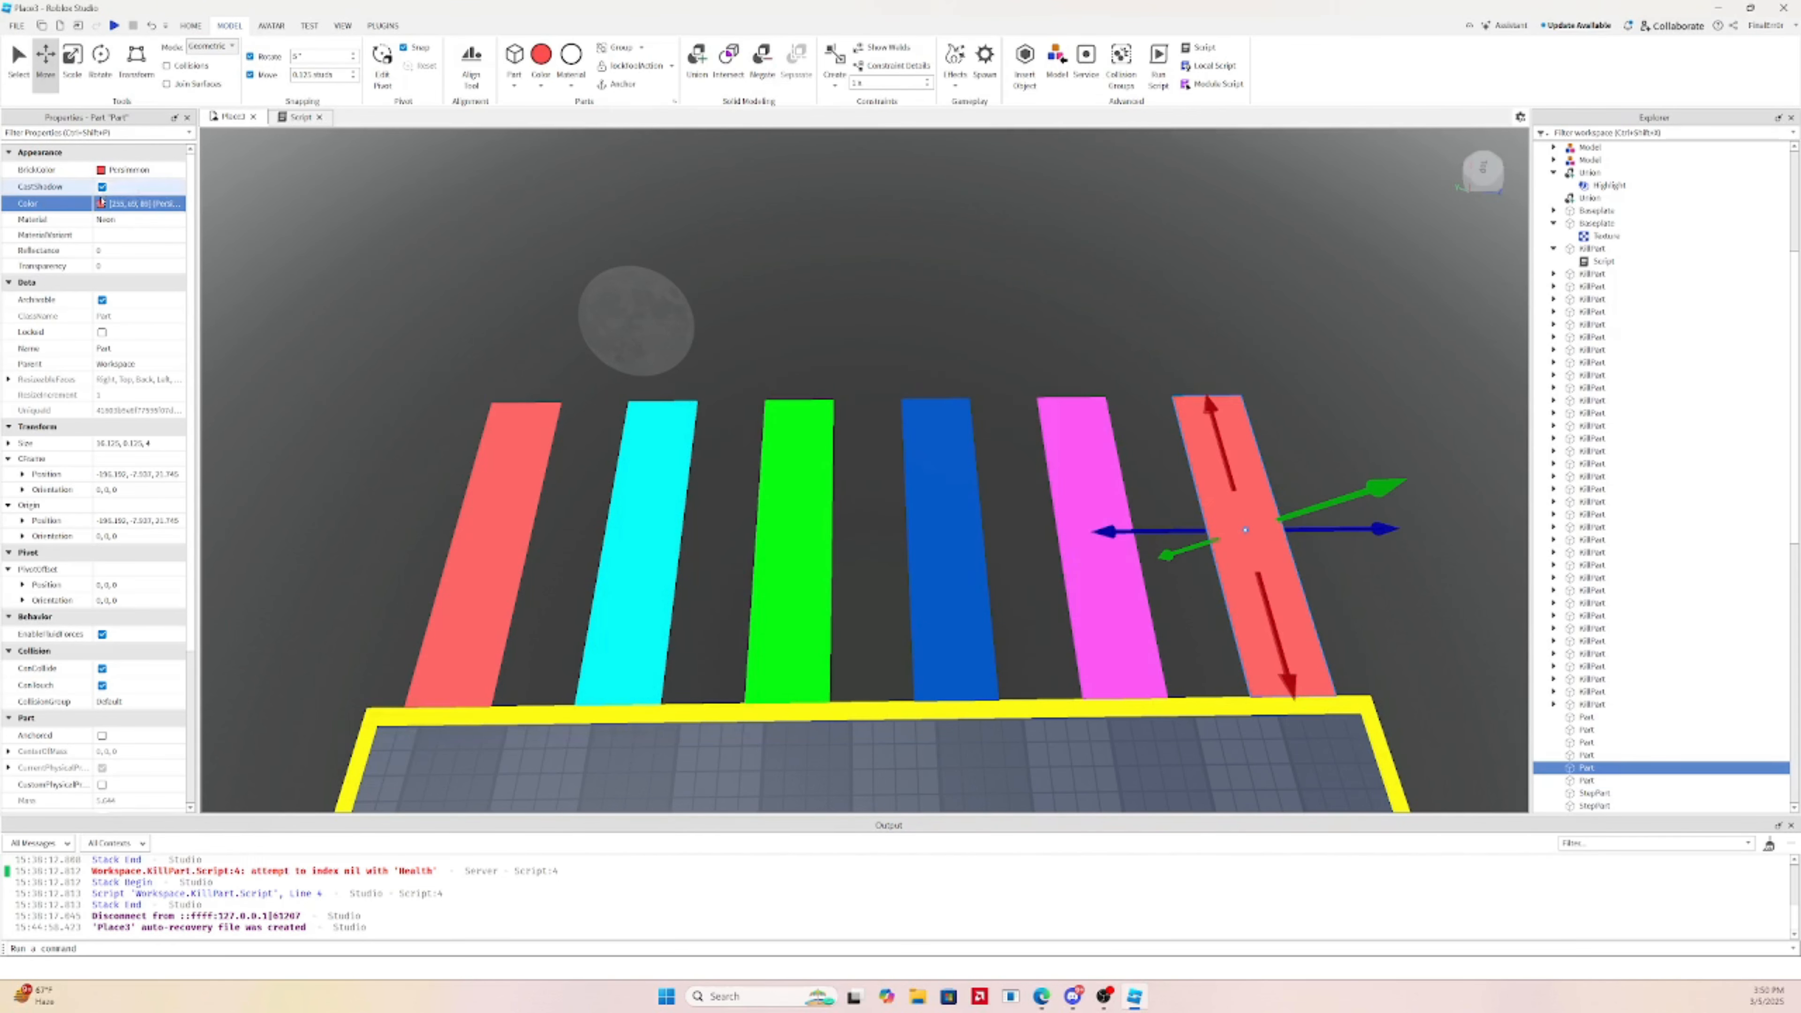
{"action": "left_click", "coordinate": [102, 205]}
{"action": "left_click", "coordinate": [807, 390]}
{"action": "left_click", "coordinate": [787, 389]}
{"action": "left_click", "coordinate": [827, 390]}
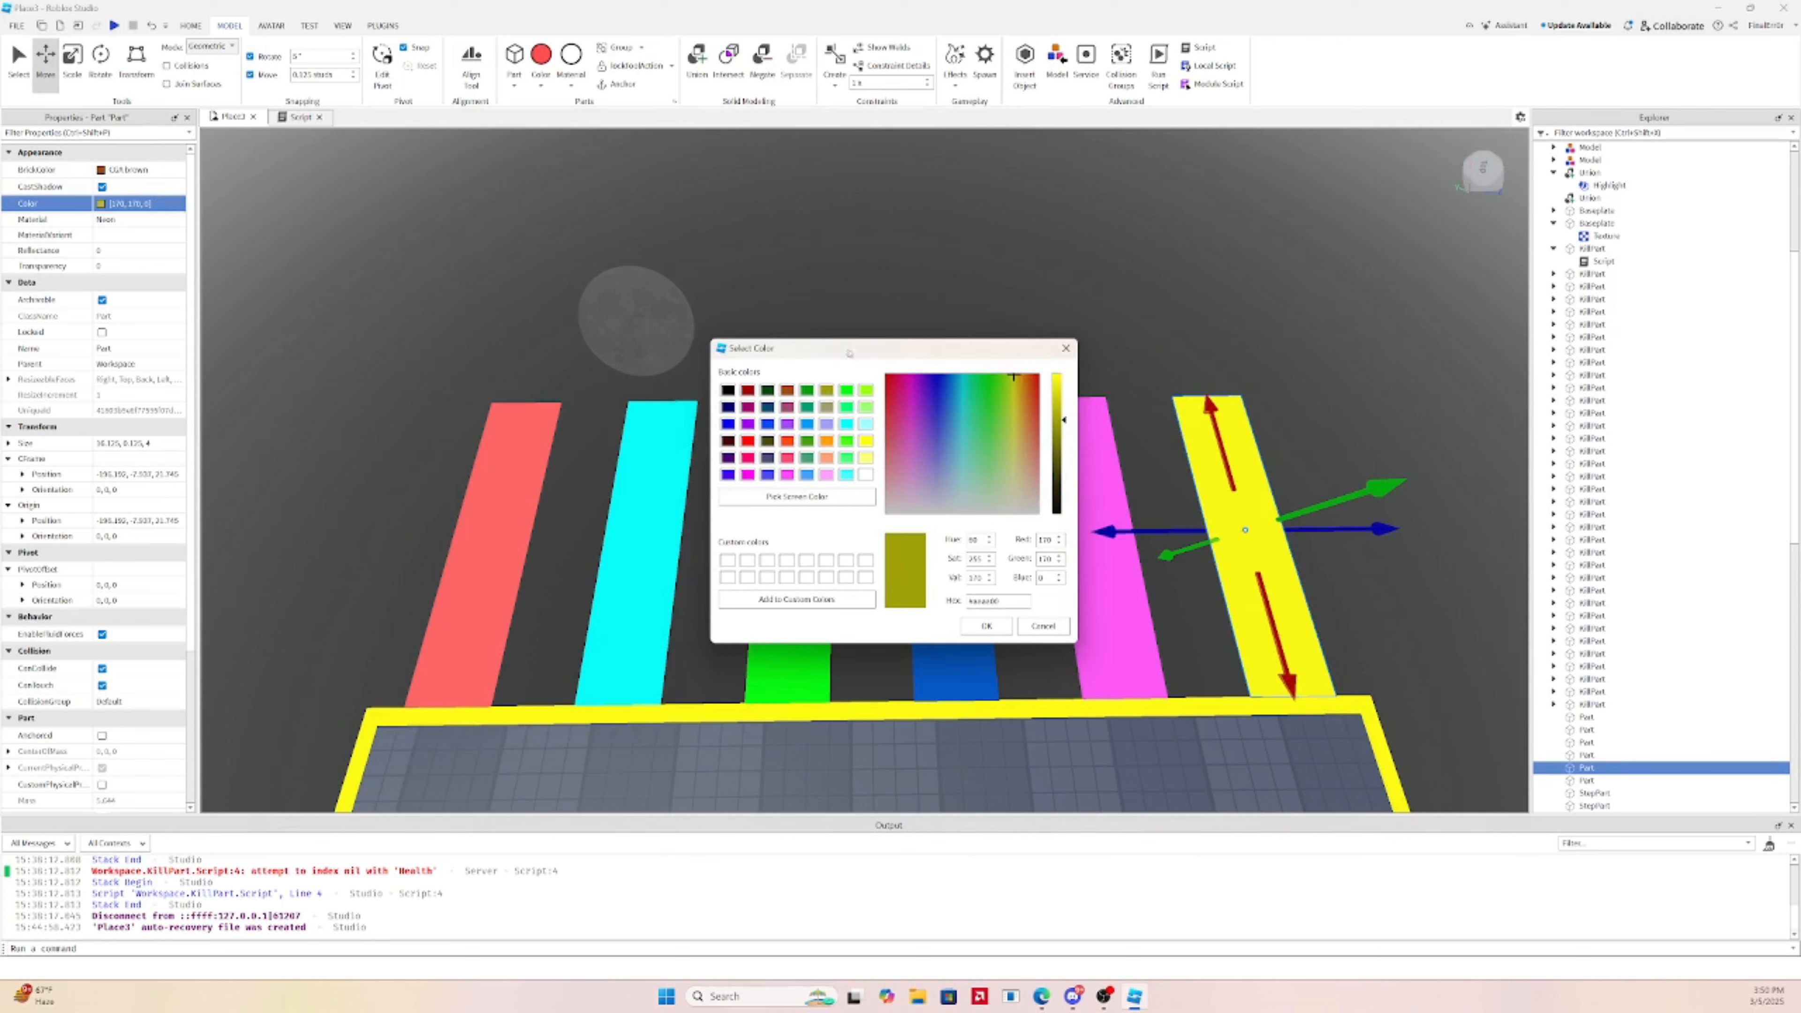
{"action": "left_click", "coordinate": [806, 389]}
{"action": "left_click", "coordinate": [787, 389]}
{"action": "left_click", "coordinate": [986, 625]}
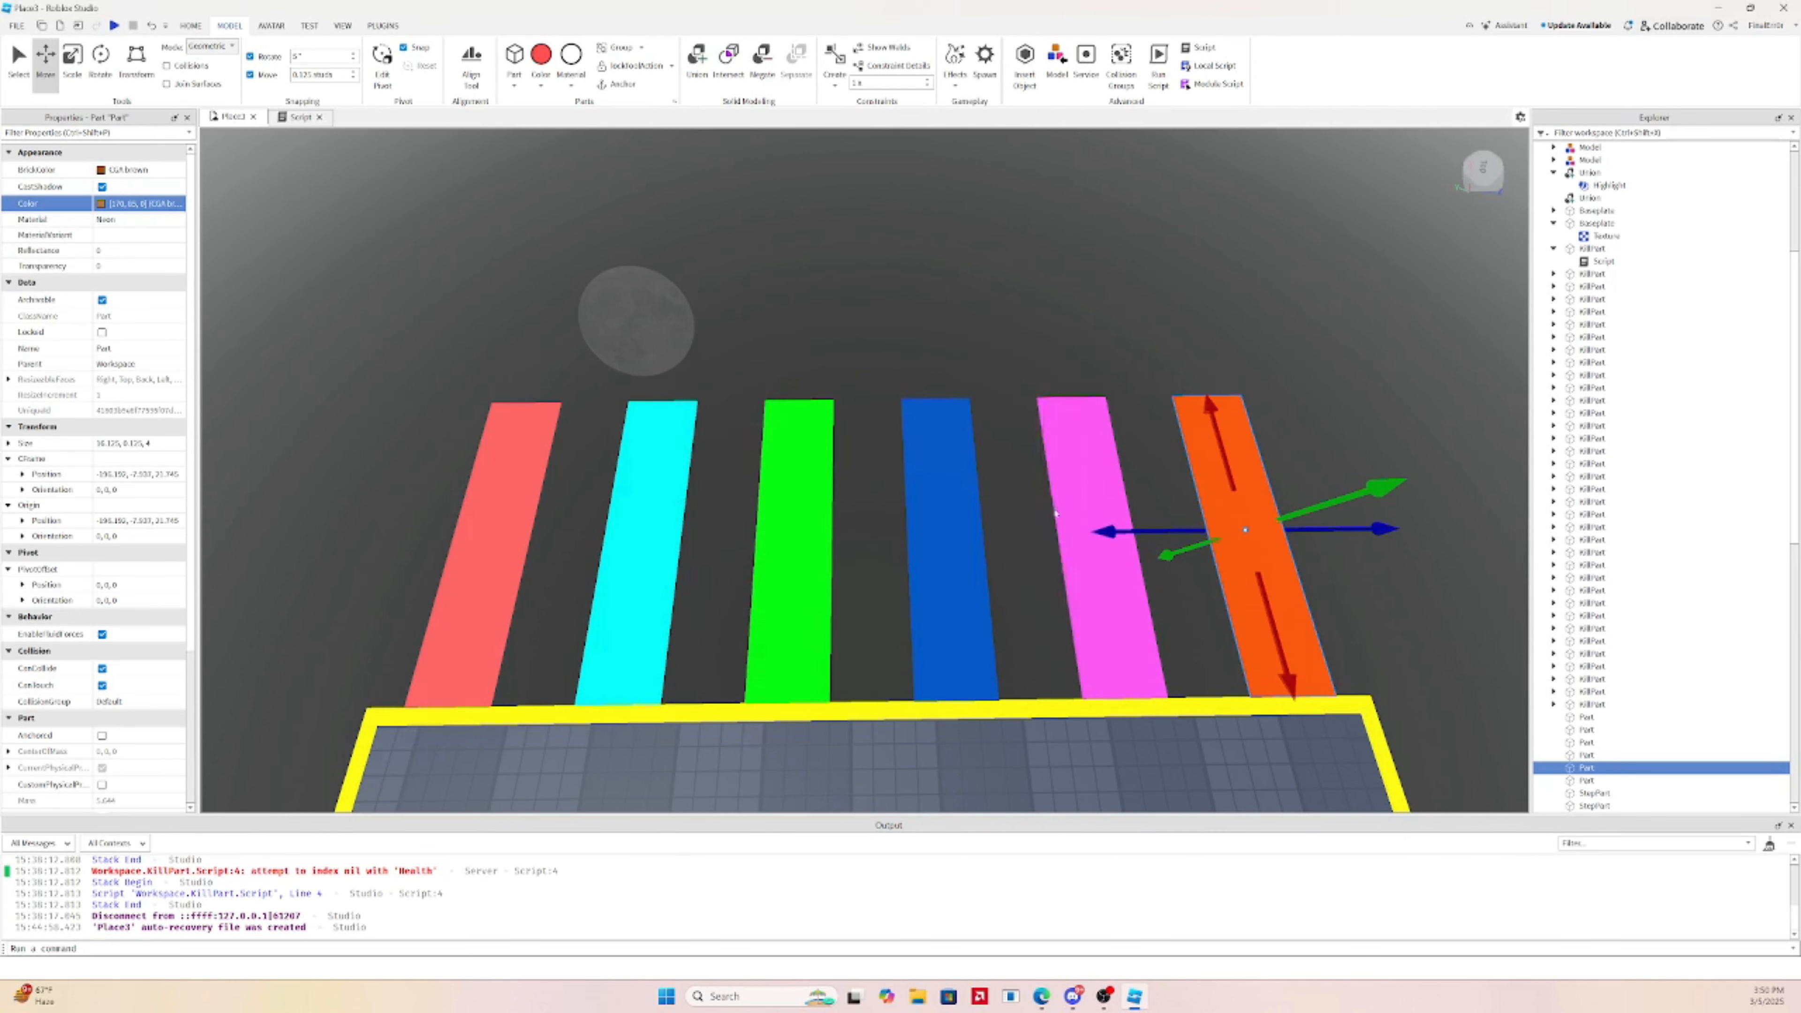
{"action": "left_click", "coordinate": [997, 272]}
{"action": "left_click", "coordinate": [1090, 388]}
{"action": "right_click_drag", "start_coordinate": [997, 272], "coordinate": [1093, 383]}
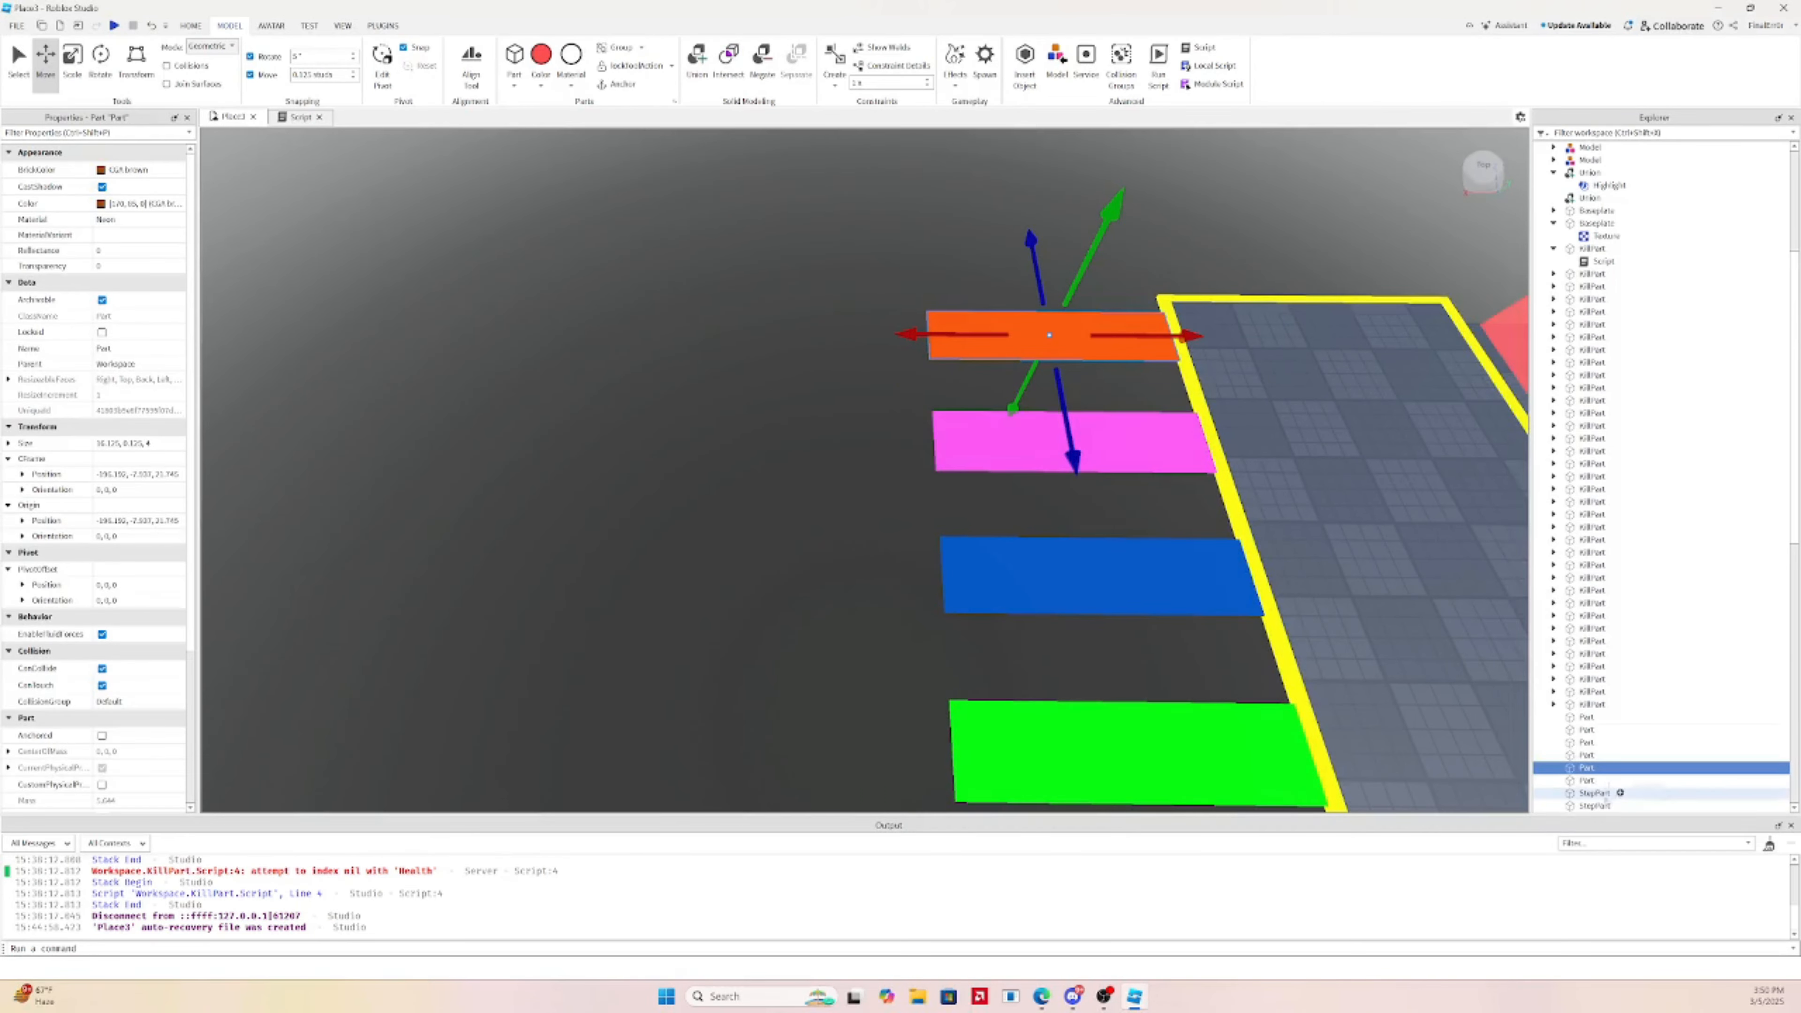
Select all six coloured strips and switch off CanCollide for them
{"action": "scroll", "coordinate": [1616, 692], "scroll_direction": "down", "scroll_amount": 4}
{"action": "left_click", "coordinate": [1112, 447], "text": "ctrl"}
{"action": "left_click", "coordinate": [1115, 560], "text": "ctrl"}
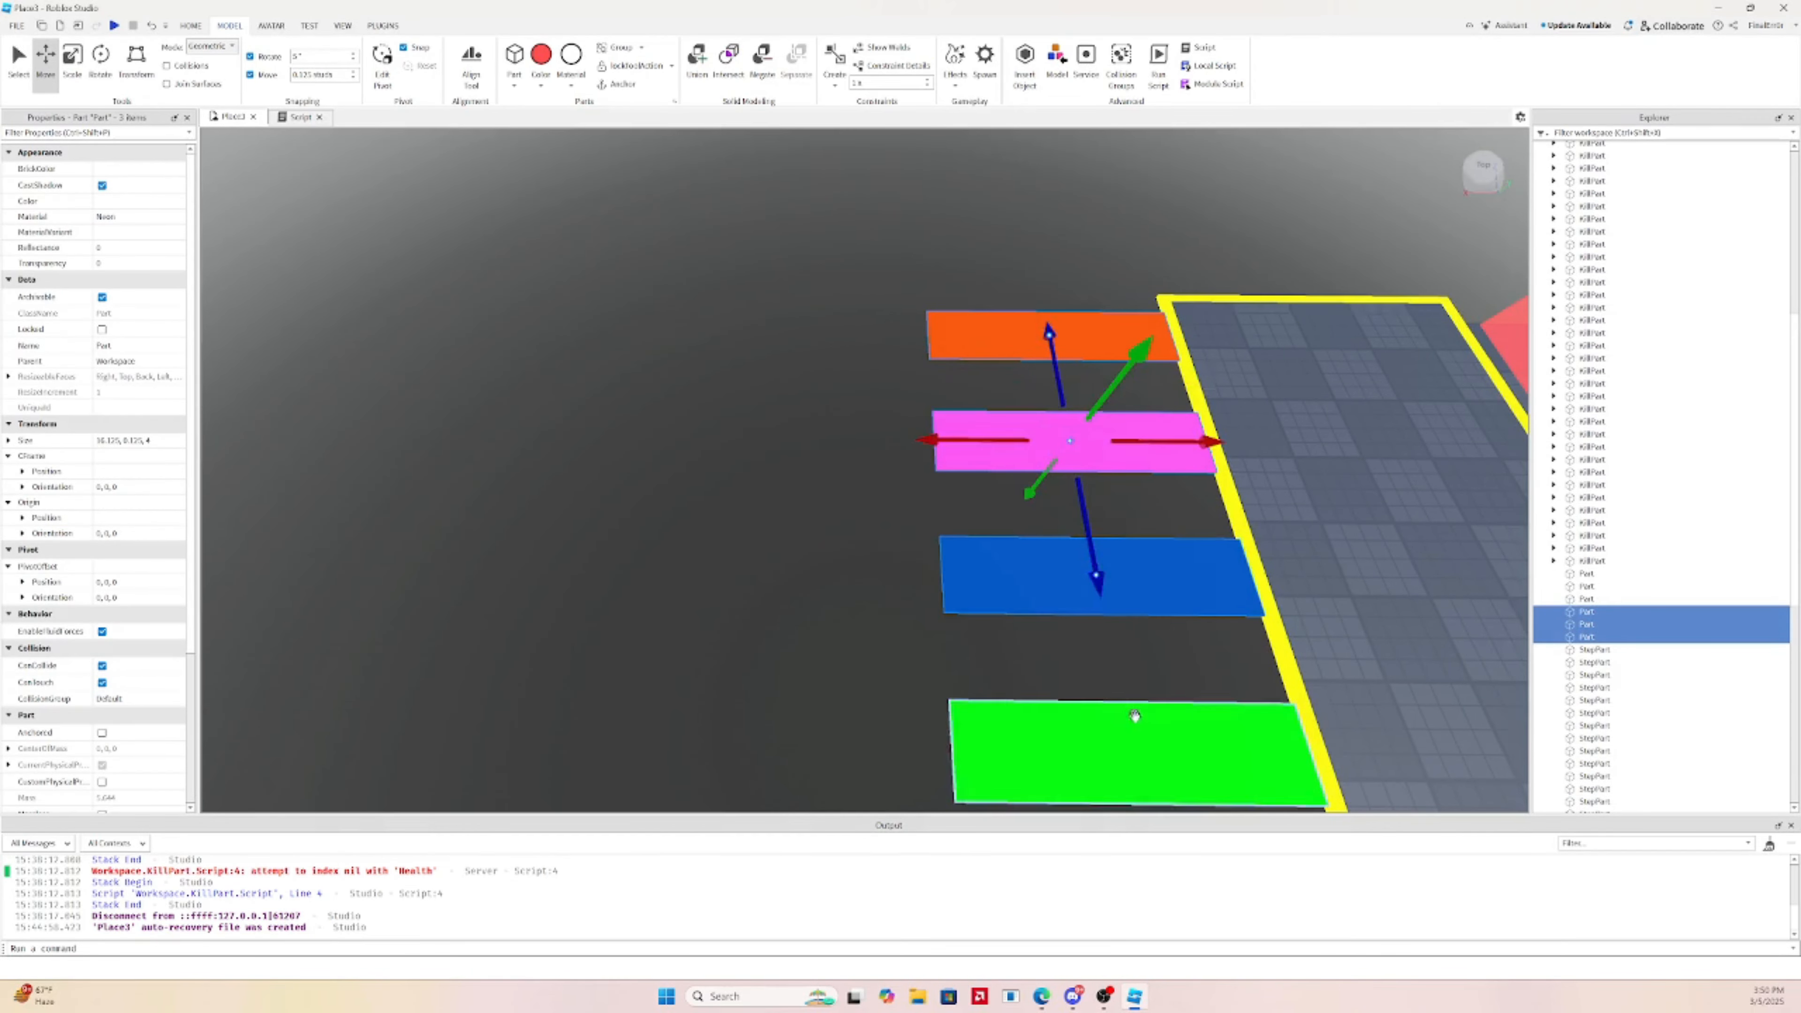
{"action": "left_click", "coordinate": [1136, 719], "text": "ctrl"}
{"action": "right_click_drag", "start_coordinate": [1136, 720], "coordinate": [1139, 698]}
{"action": "left_click", "coordinate": [1085, 431], "text": "ctrl"}
{"action": "left_click", "coordinate": [1214, 394], "text": "ctrl"}
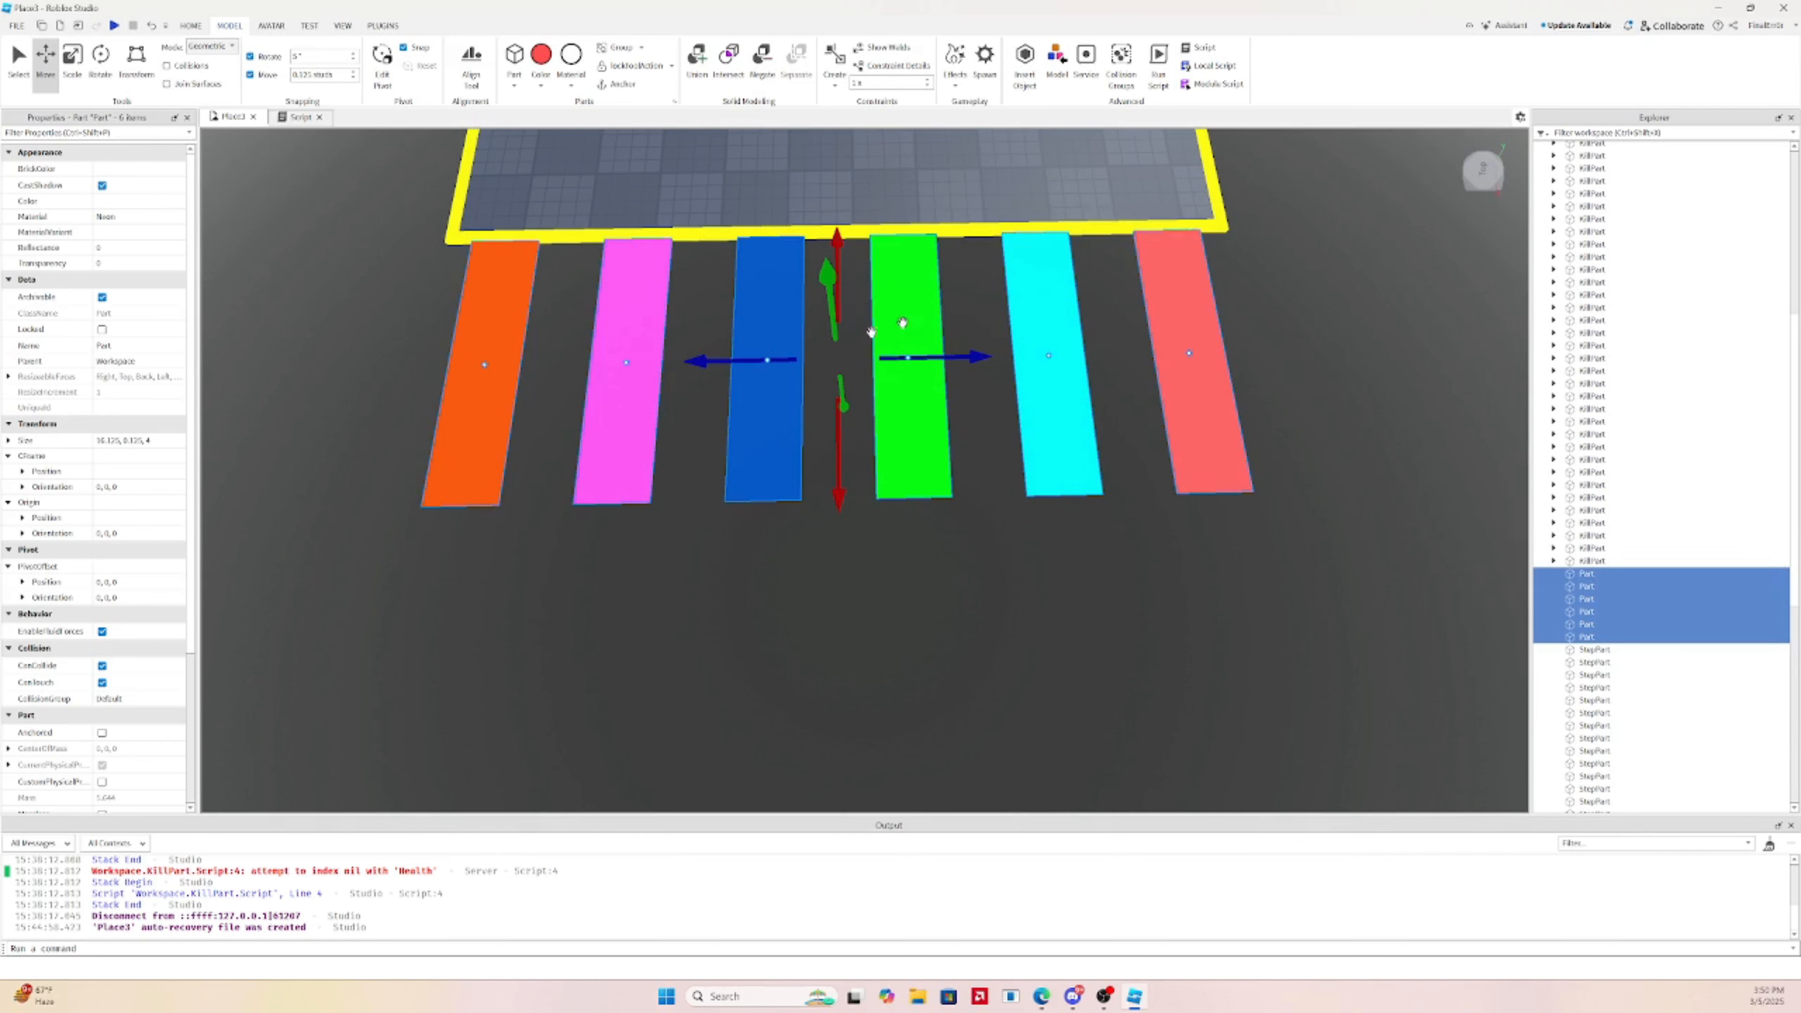
{"action": "scroll", "coordinate": [130, 377], "scroll_direction": "down", "scroll_amount": 3}
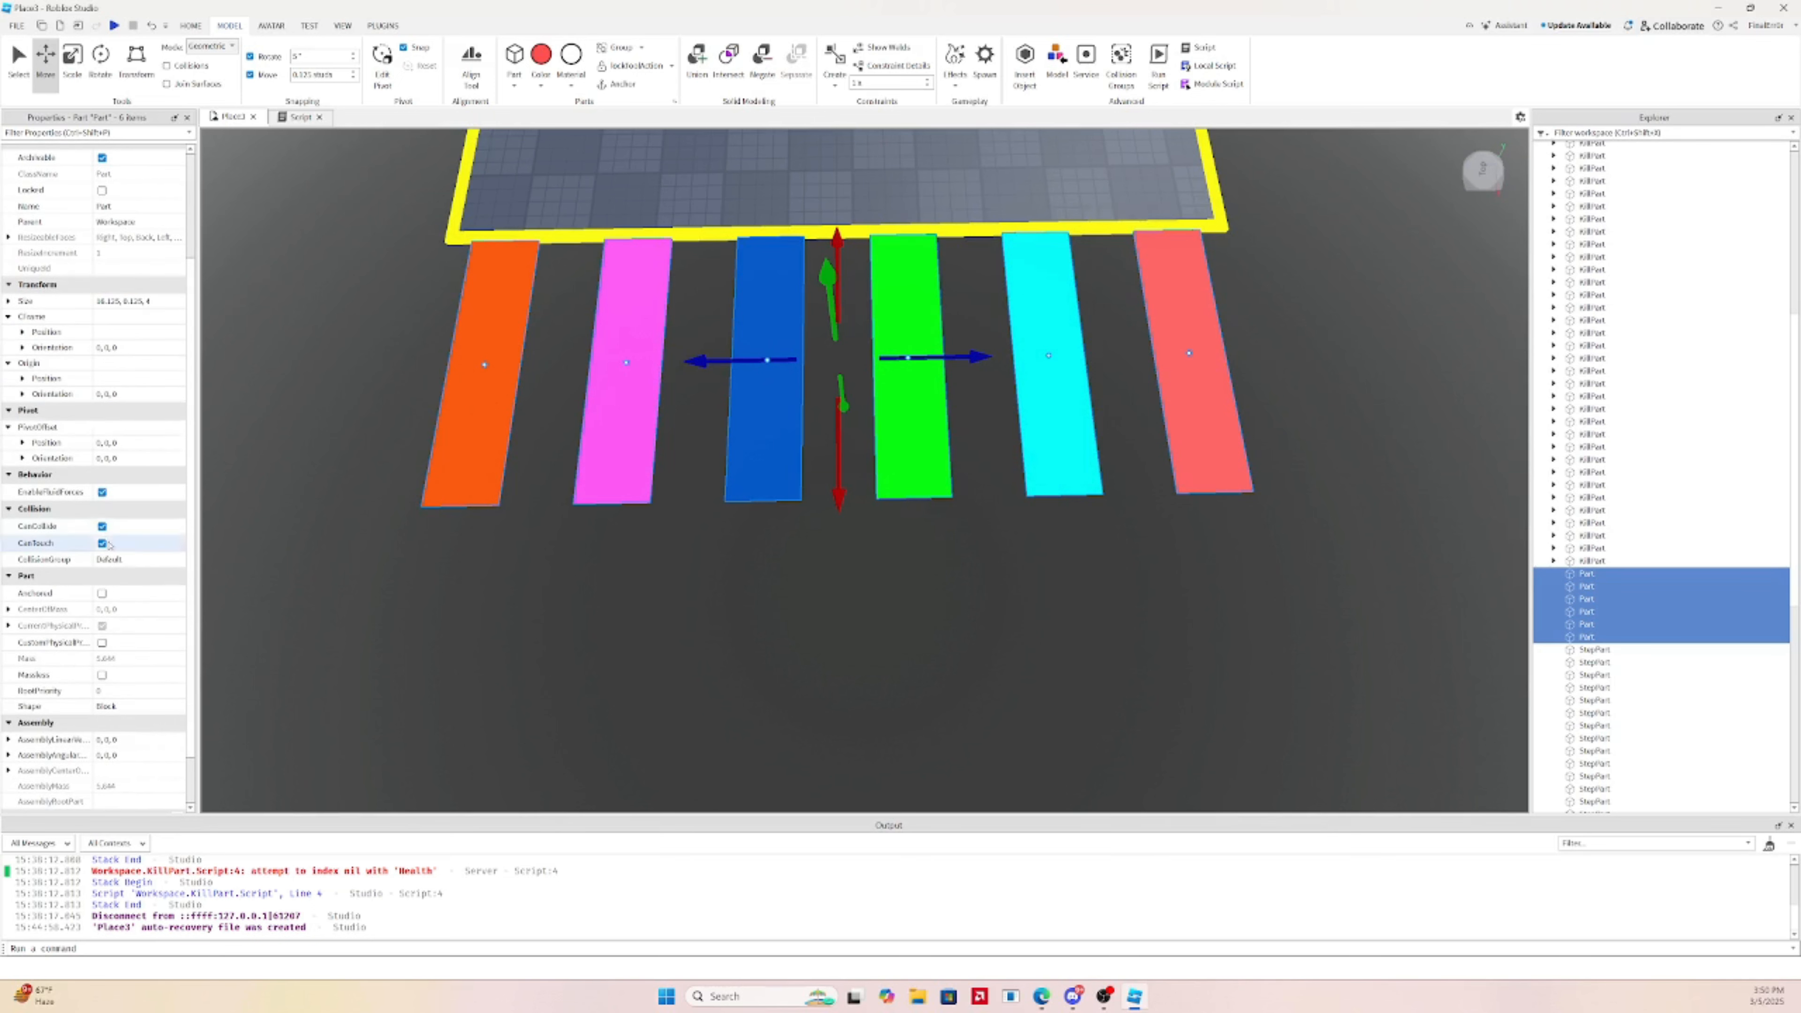
{"action": "left_click", "coordinate": [103, 526]}
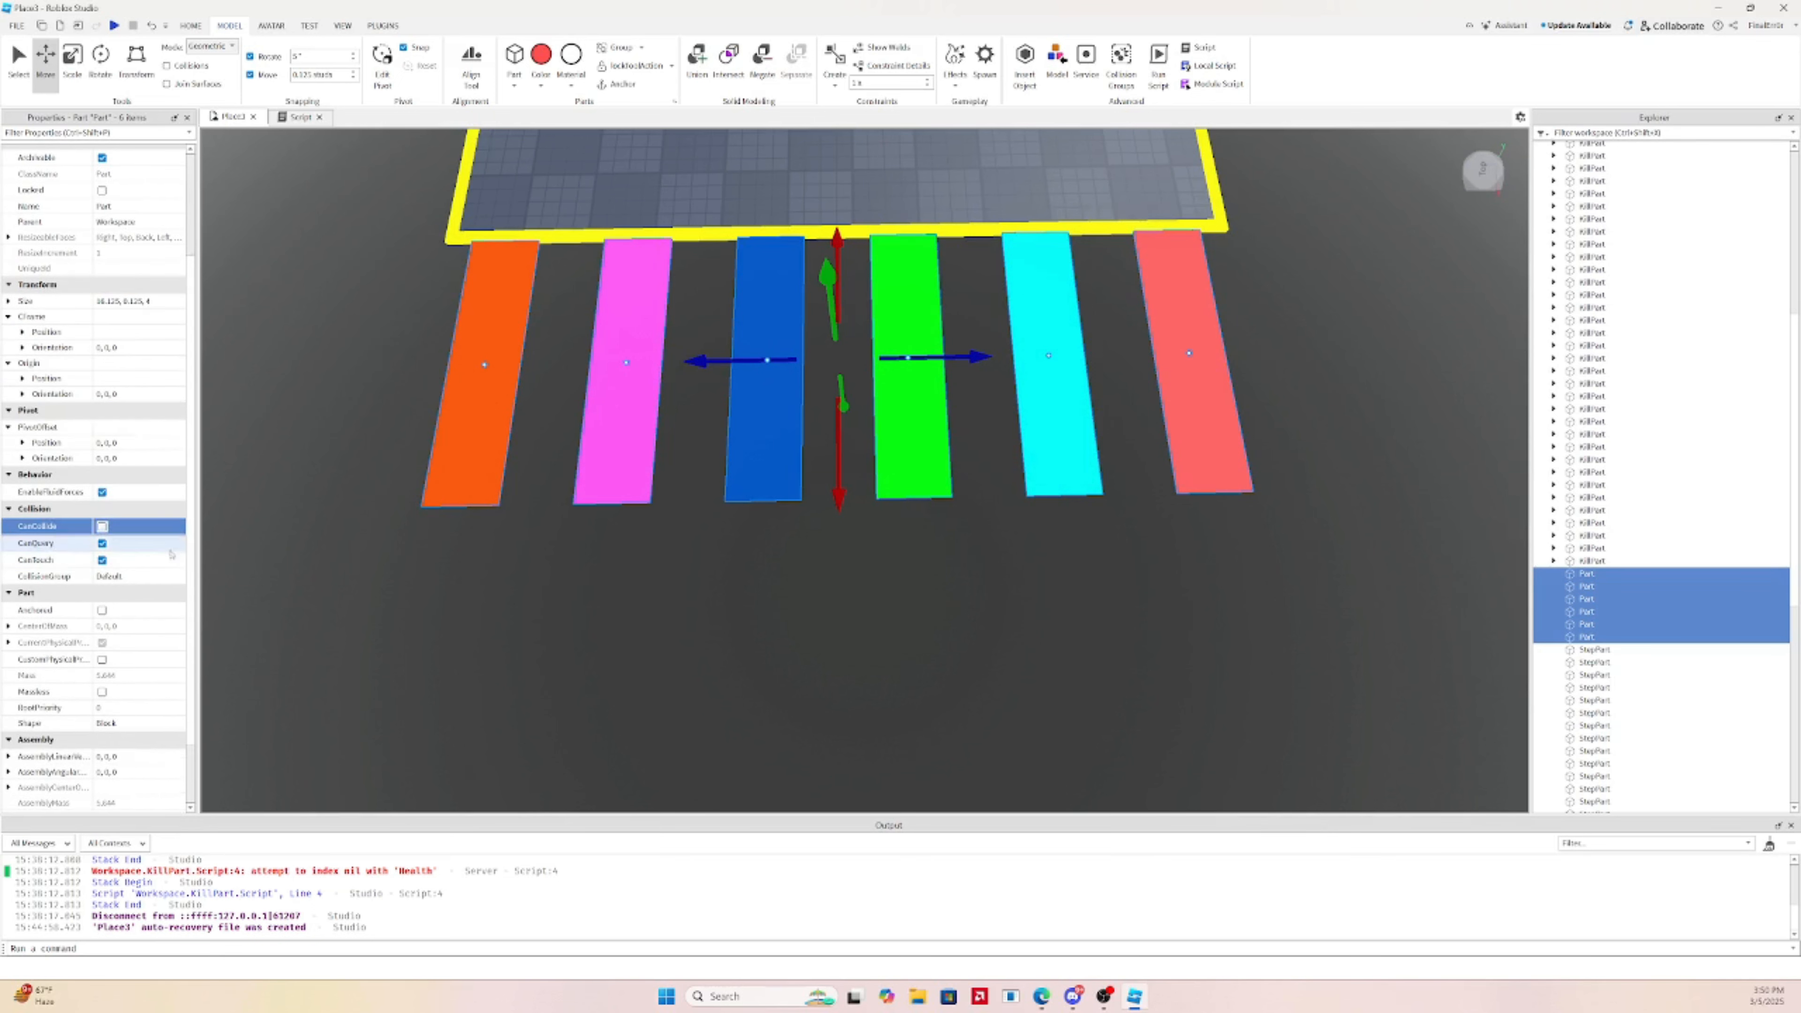
Select the green strip on its own and turn its CanCollide back on
{"action": "left_click", "coordinate": [909, 545]}
{"action": "scroll", "coordinate": [952, 426], "scroll_direction": "up", "scroll_amount": 5}
{"action": "scroll", "coordinate": [952, 426], "scroll_direction": "down", "scroll_amount": 5}
{"action": "right_click_drag", "start_coordinate": [952, 426], "coordinate": [952, 425]}
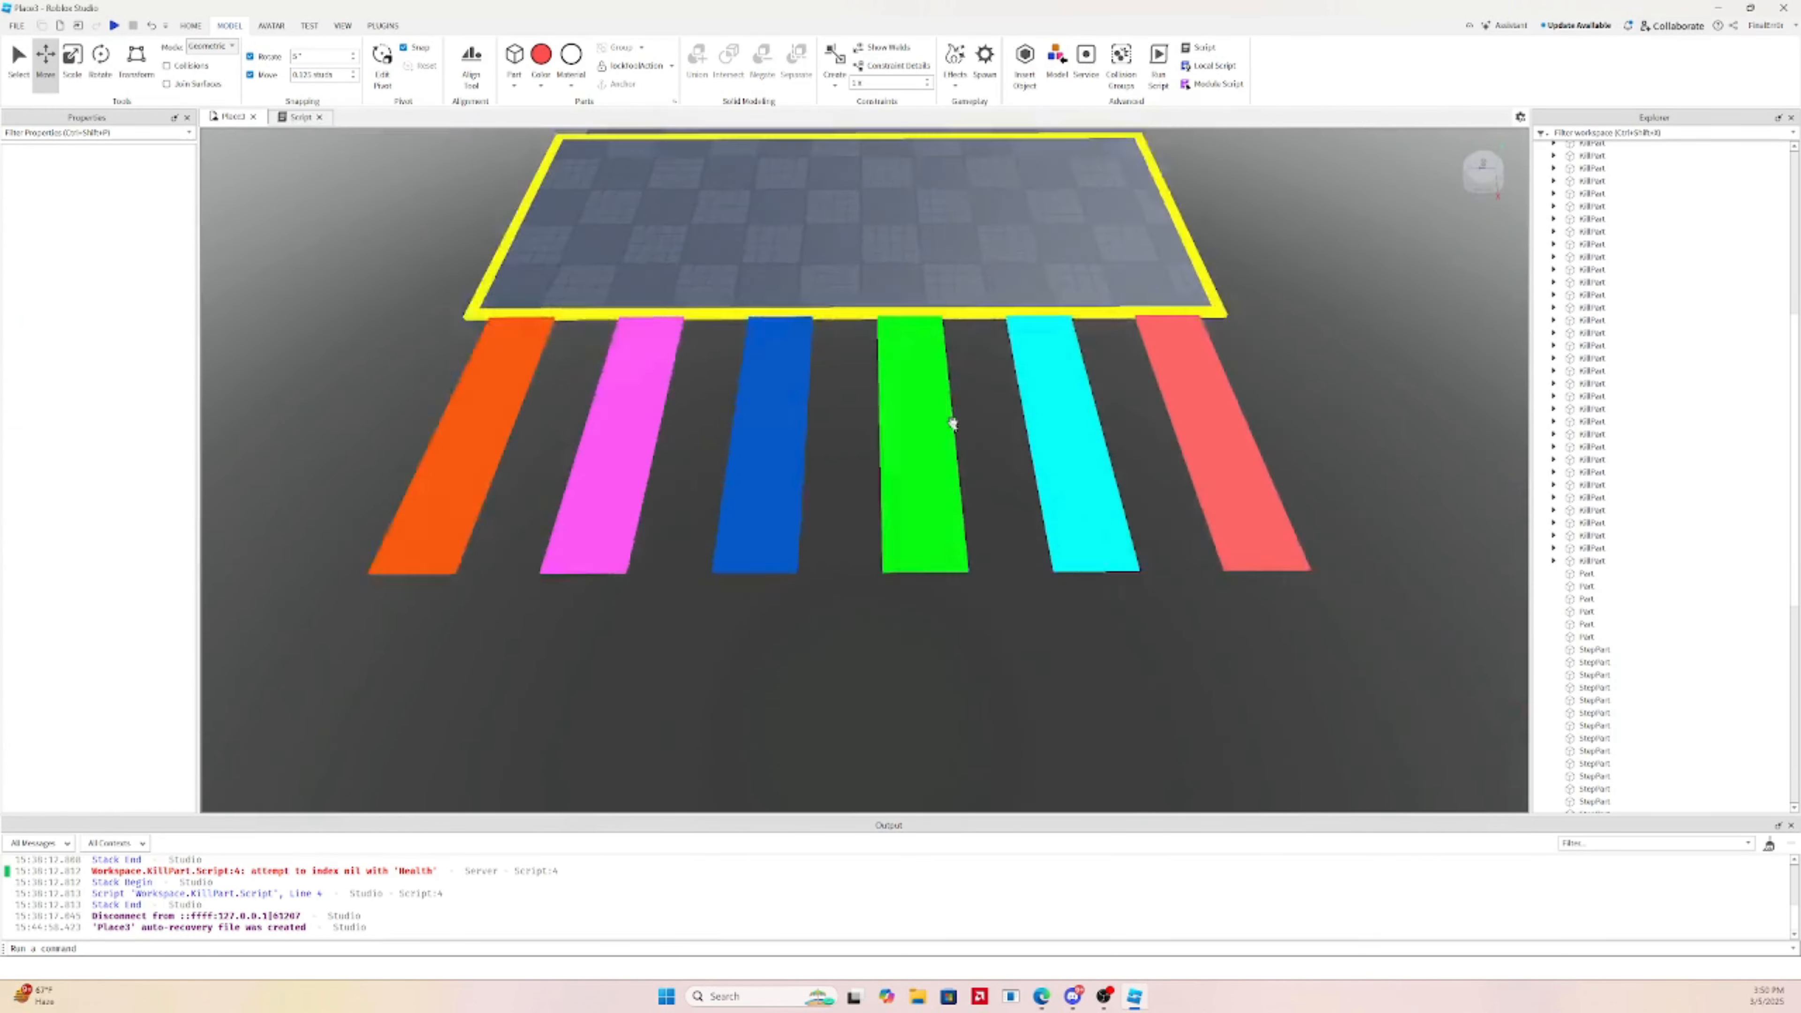
{"action": "scroll", "coordinate": [974, 407], "scroll_direction": "down", "scroll_amount": 3}
{"action": "left_click", "coordinate": [882, 392]}
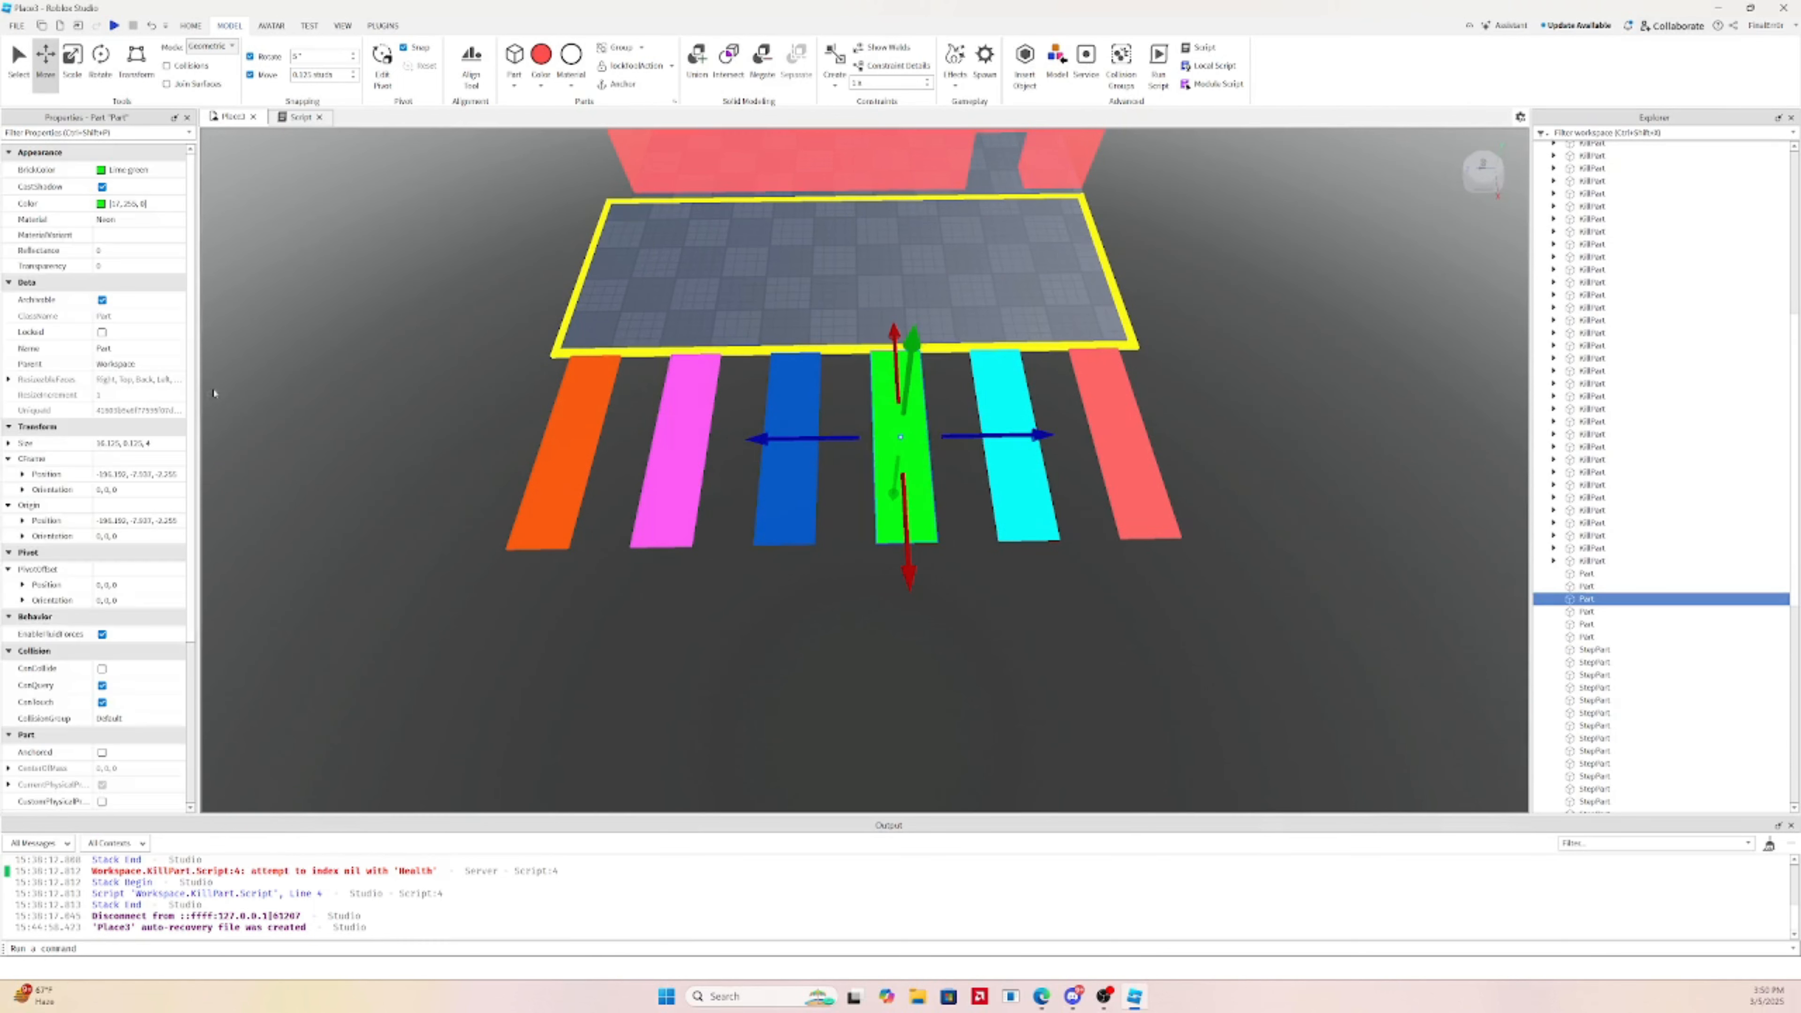
{"action": "left_click", "coordinate": [102, 668]}
{"action": "right_click_drag", "start_coordinate": [752, 631], "coordinate": [715, 651]}
Group the red, cyan, blue, magenta and orange strips together
{"action": "left_click", "coordinate": [909, 352], "text": "ctrl"}
{"action": "left_click", "coordinate": [888, 431], "text": "ctrl"}
{"action": "left_click", "coordinate": [804, 643], "text": "ctrl"}
{"action": "left_click", "coordinate": [715, 650], "text": "ctrl"}
{"action": "left_click", "coordinate": [607, 643], "text": "ctrl"}
{"action": "right_click_drag", "start_coordinate": [607, 643], "coordinate": [944, 479]}
{"action": "key", "text": "ctrl+g"}
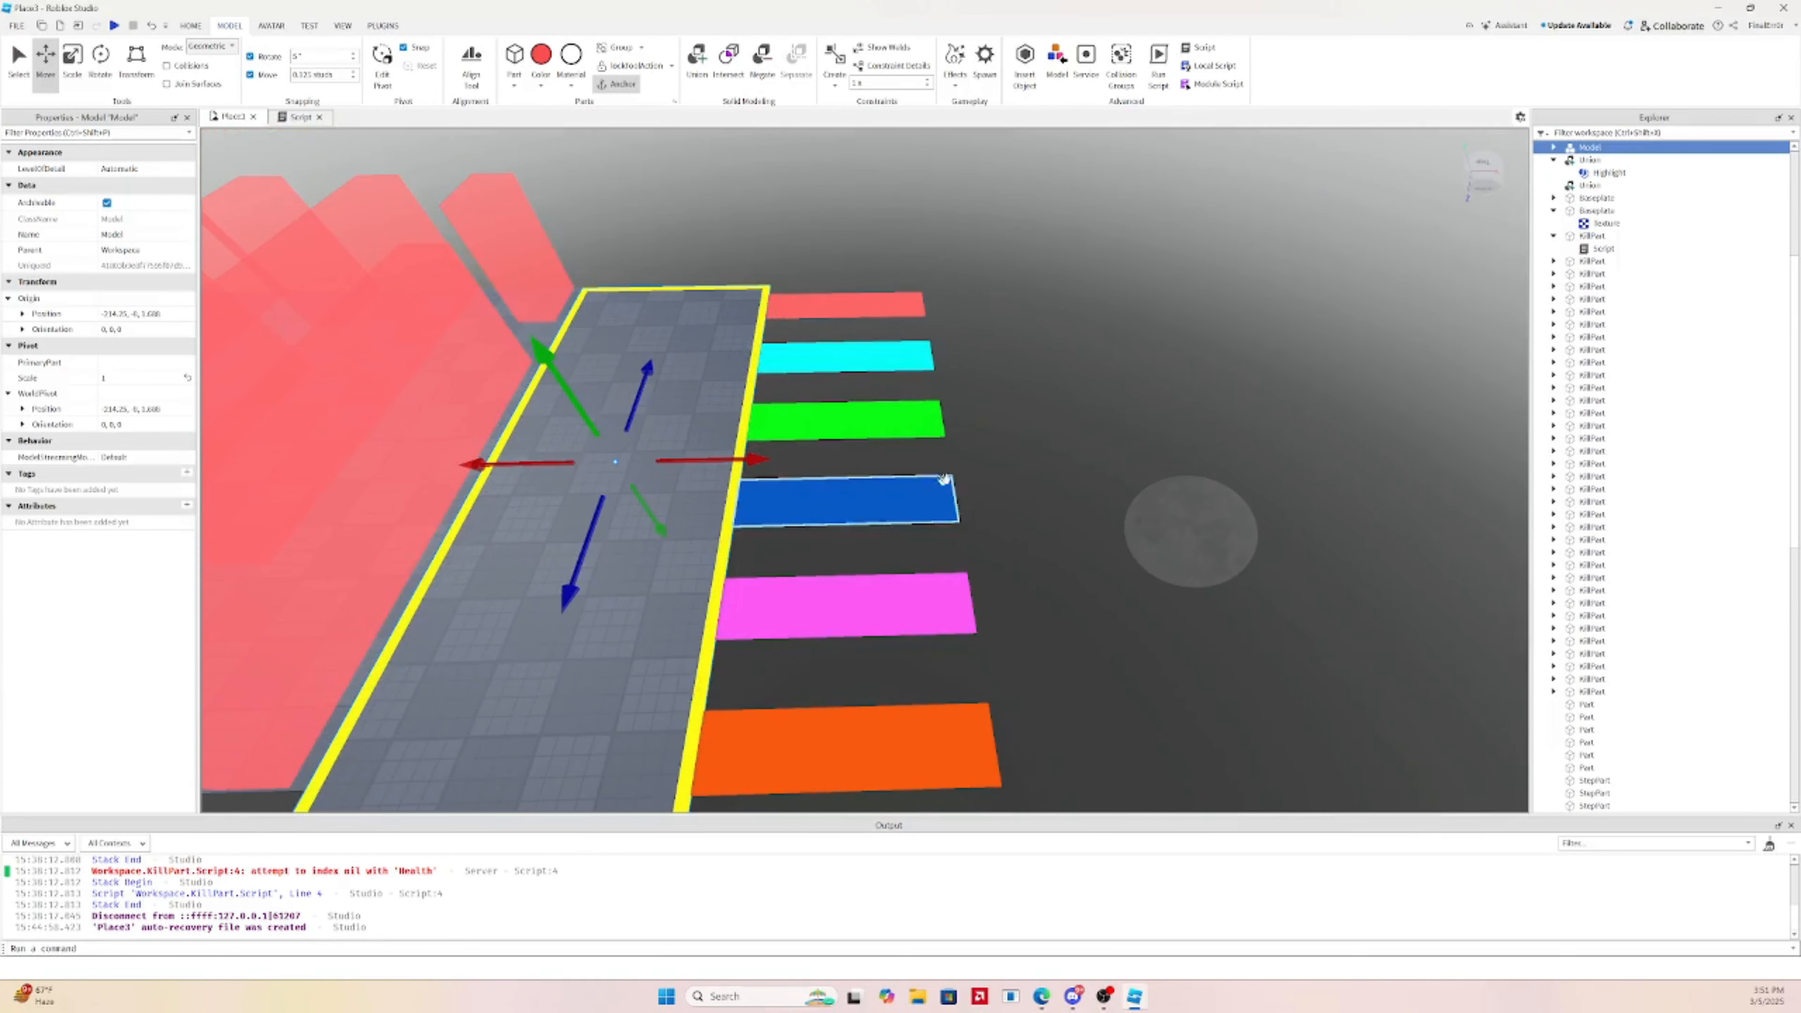
Duplicate the bordered checkerboard platform, slide the copy across the strips and ungroup it
{"action": "key", "text": "ctrl+d"}
{"action": "key", "text": "ctrl+3"}
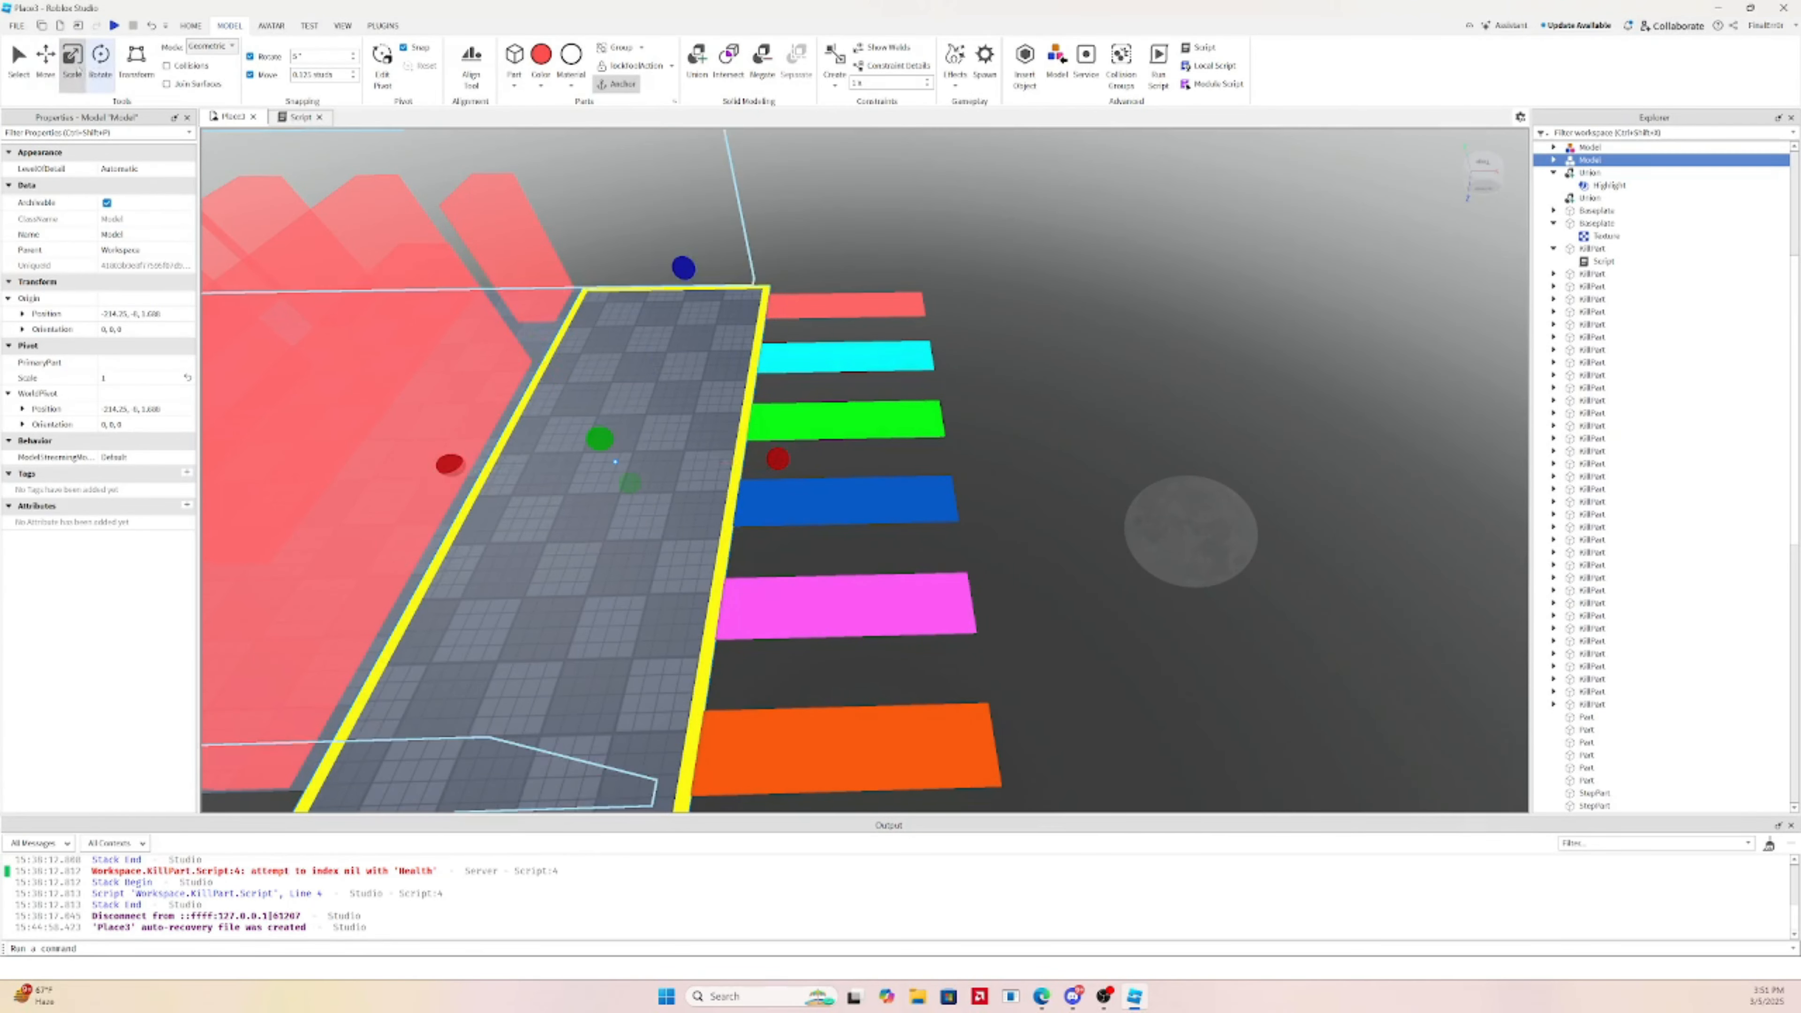
{"action": "left_click_drag", "start_coordinate": [737, 460], "coordinate": [1103, 402]}
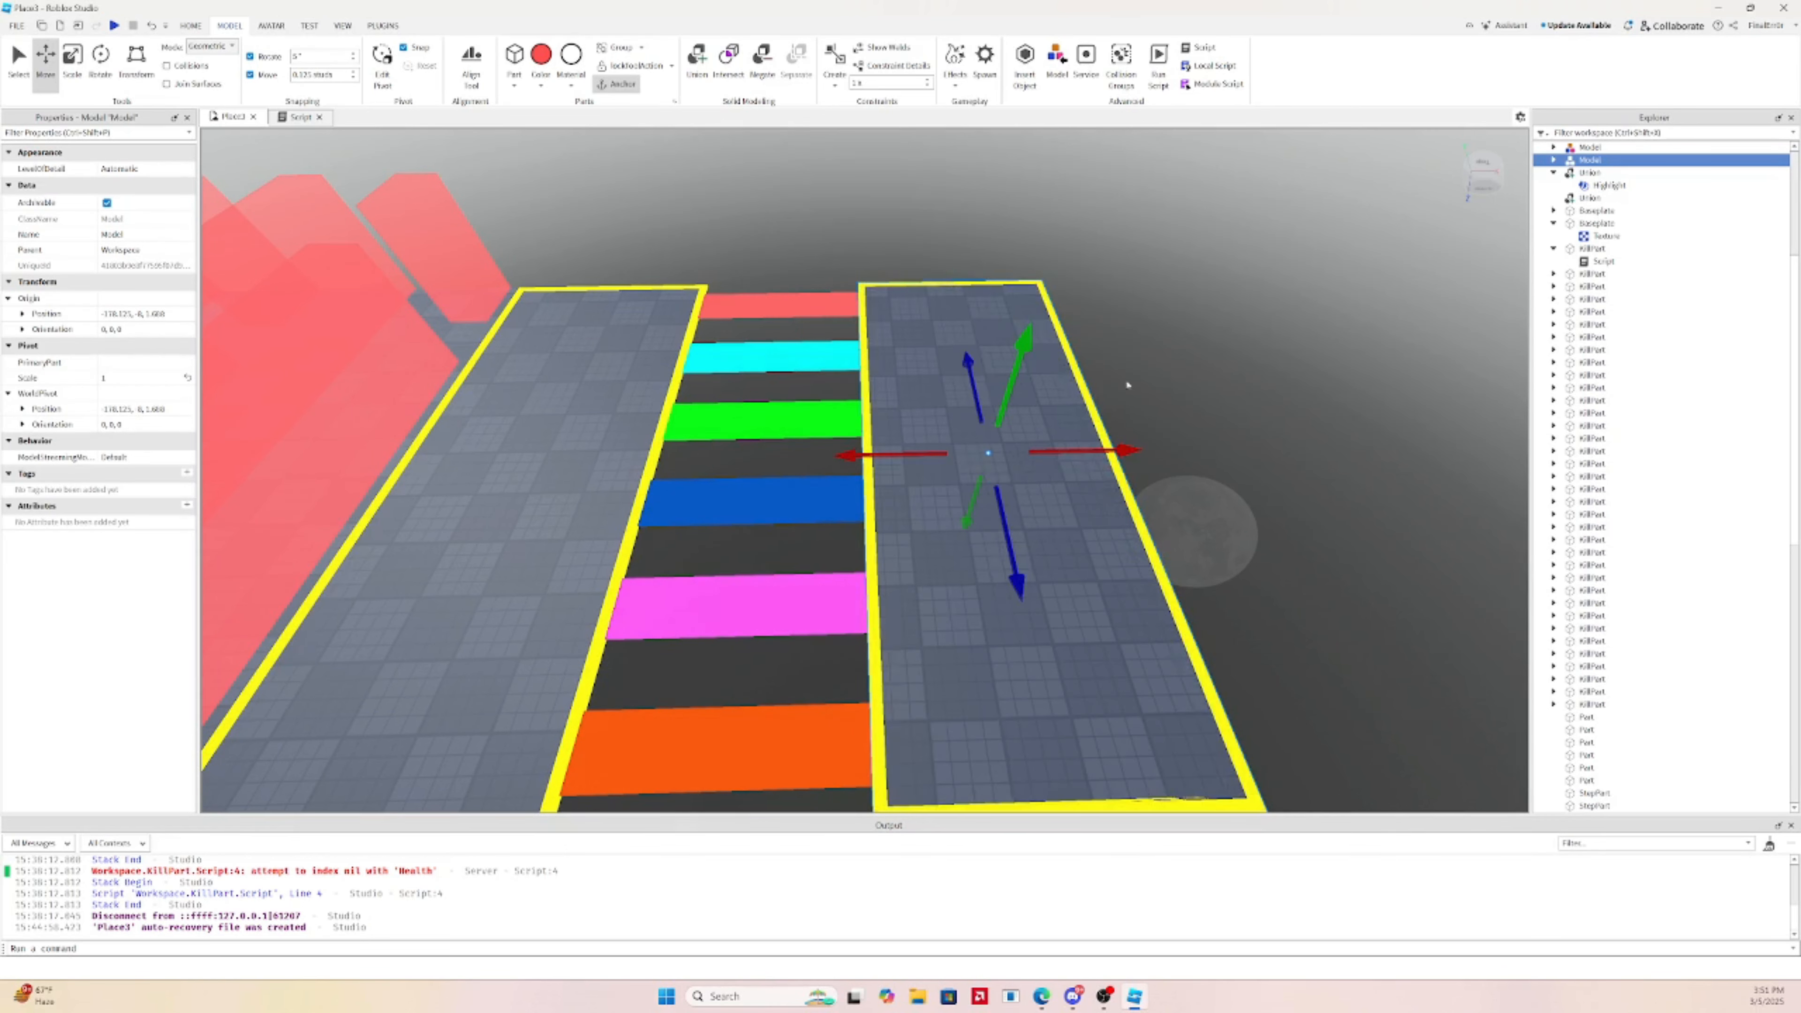
{"action": "key", "text": "ctrl+u"}
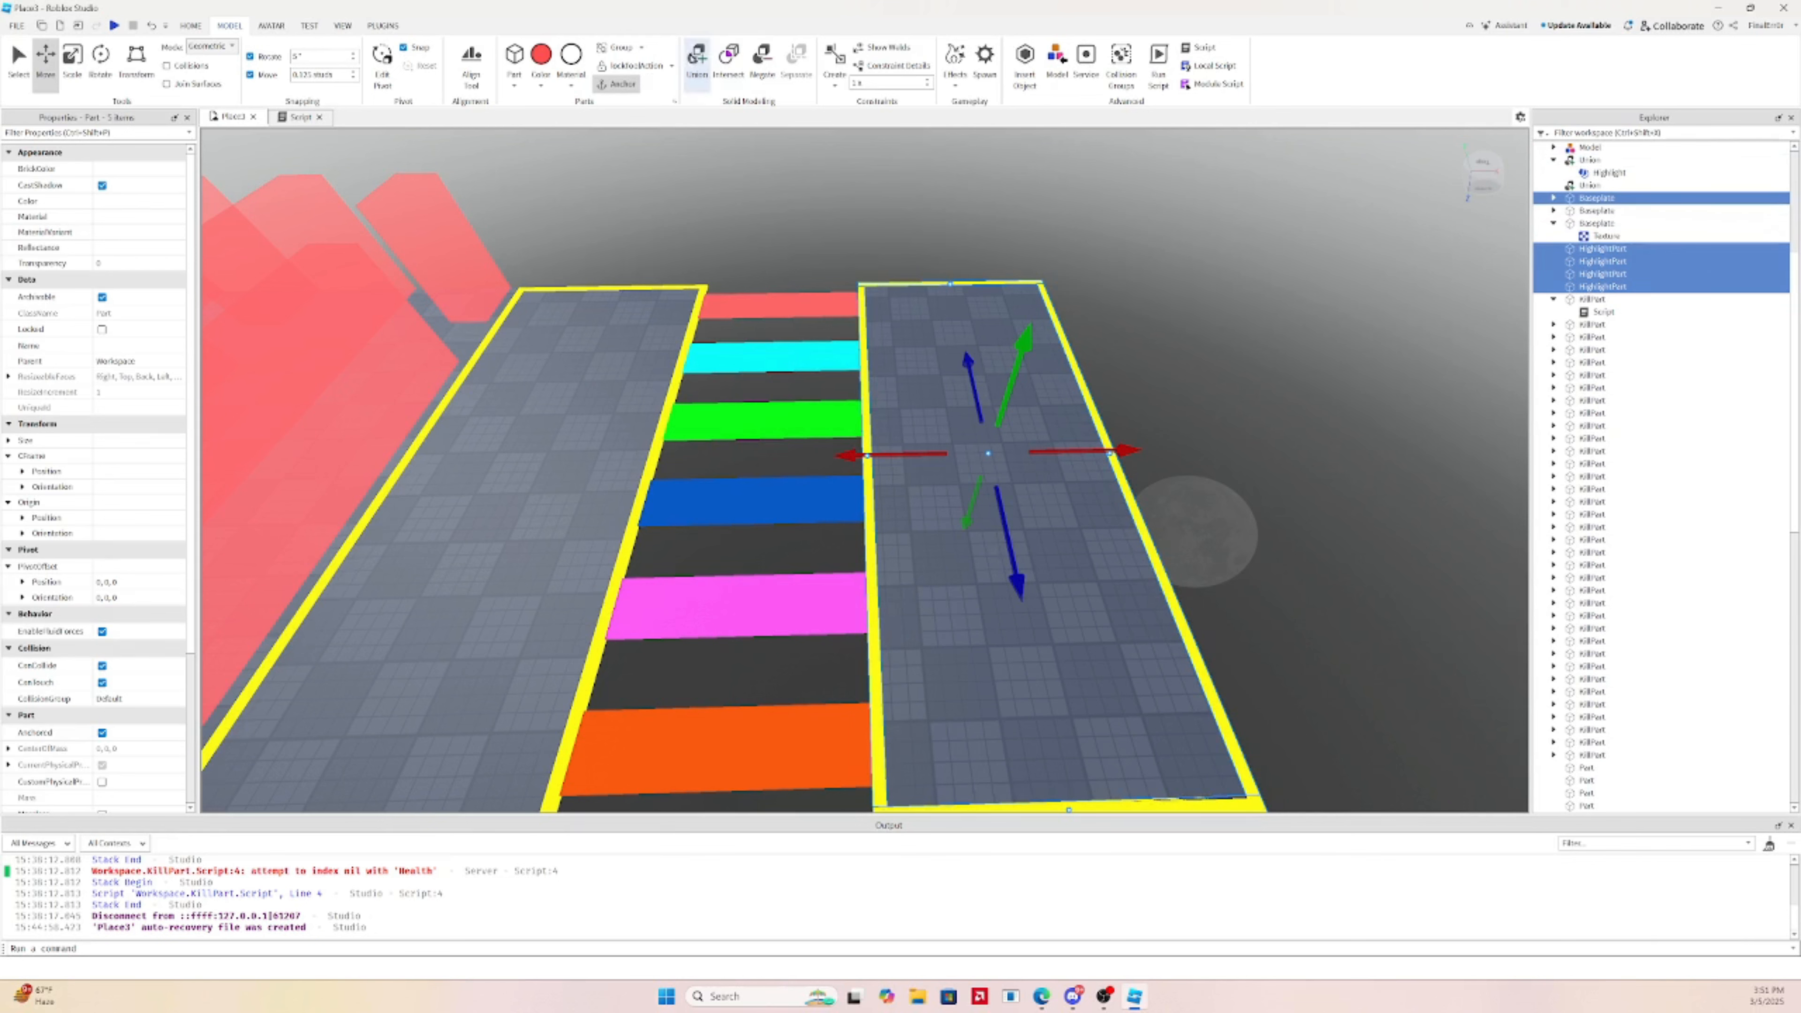
Union the platform copy's parts and scale the union into a thin gray beam that fits the strips
{"action": "left_click", "coordinate": [696, 58]}
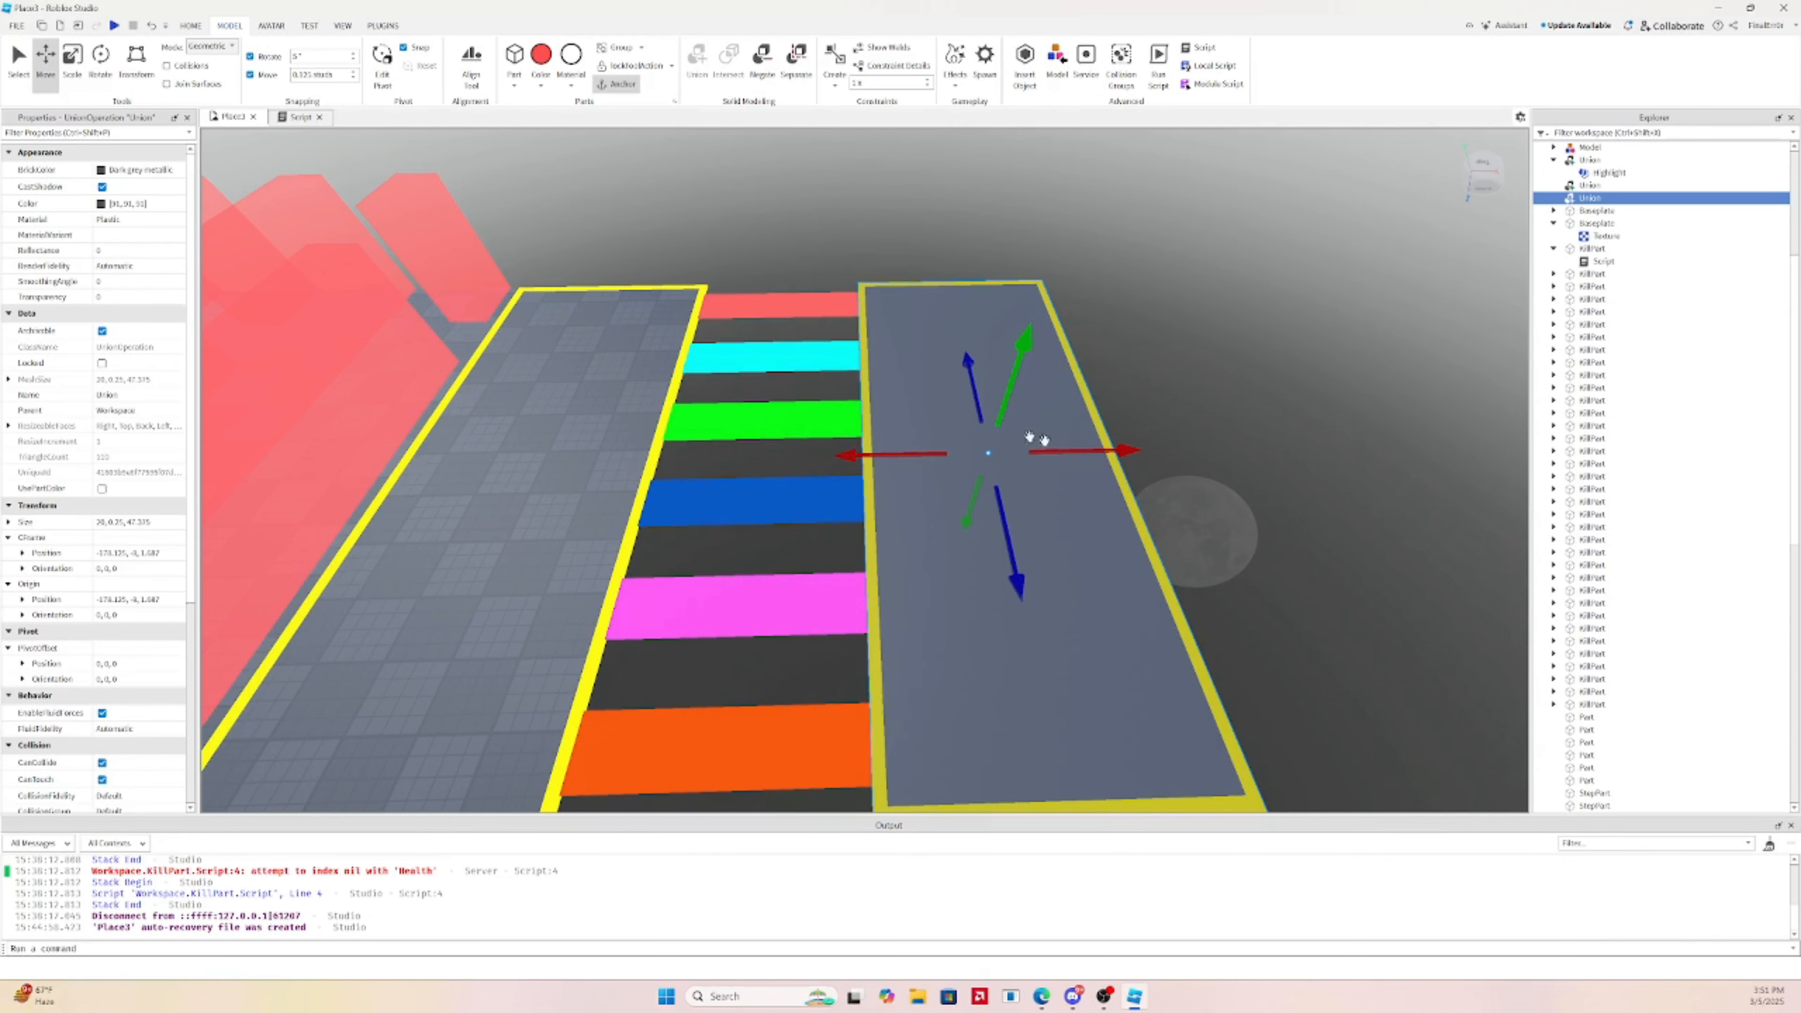
{"action": "left_click", "coordinate": [72, 66]}
{"action": "left_click_drag", "start_coordinate": [1160, 451], "coordinate": [937, 500]}
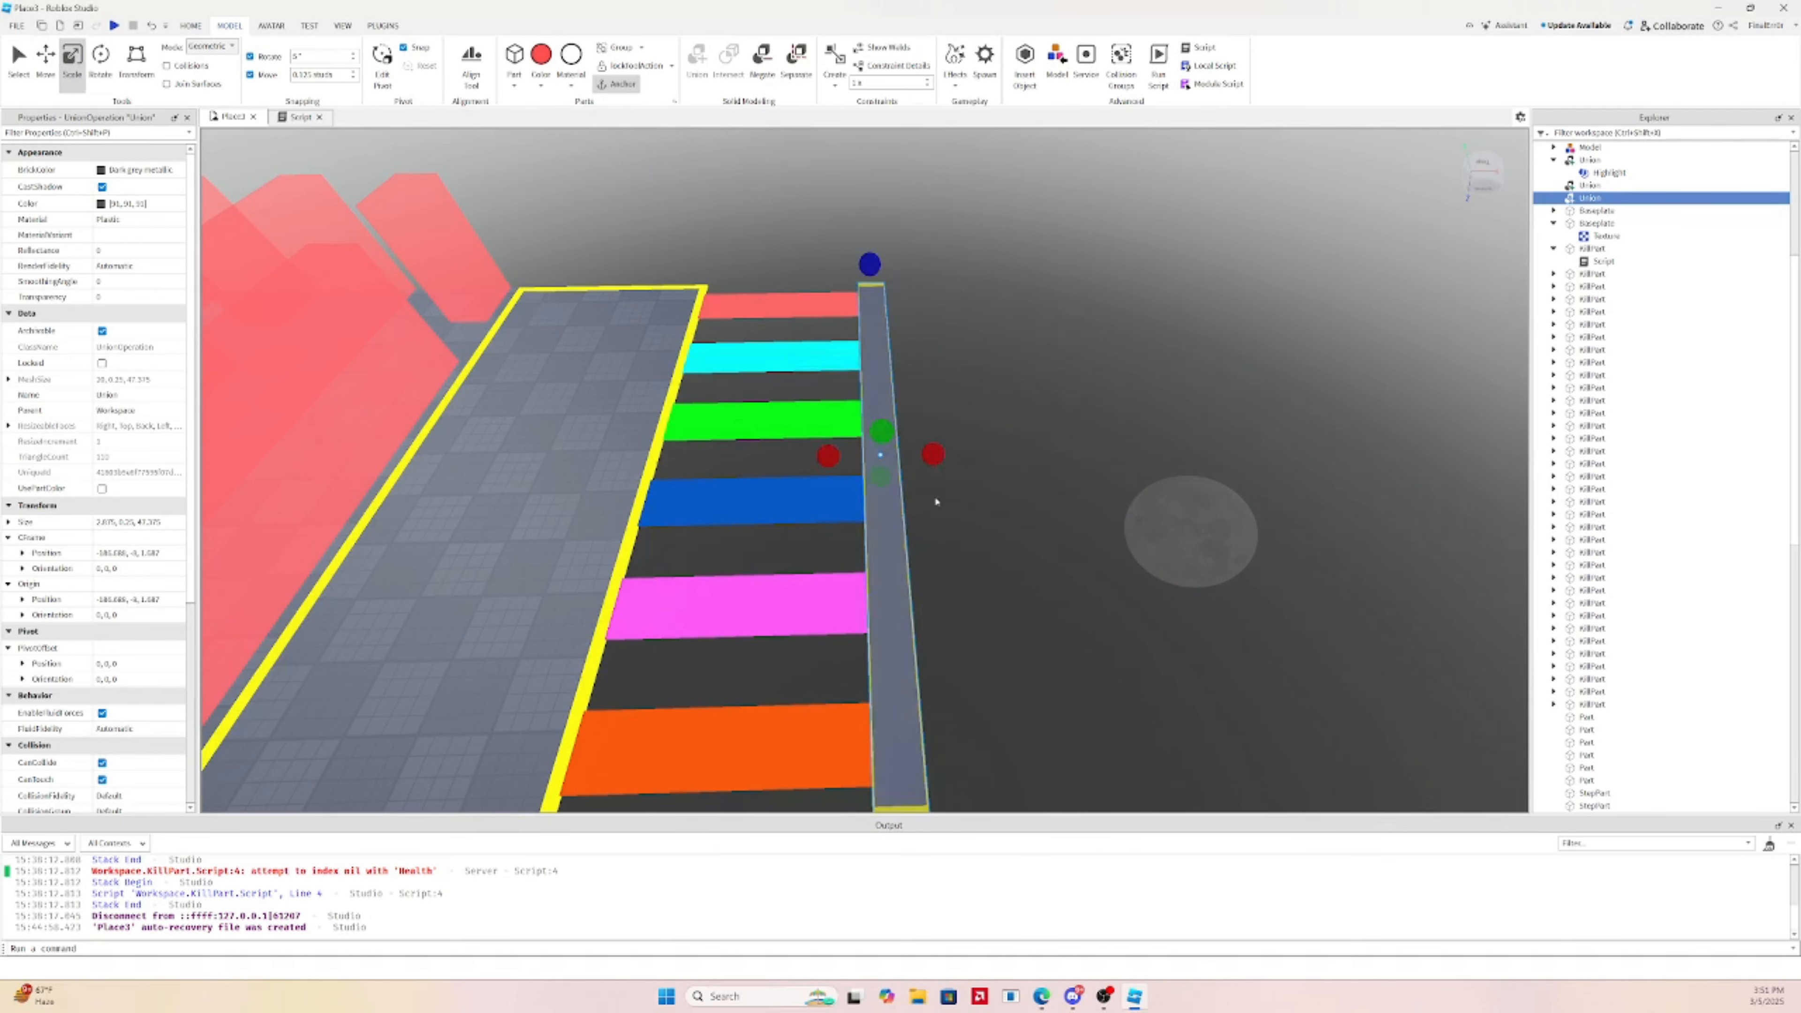
{"action": "right_click_drag", "start_coordinate": [937, 500], "coordinate": [981, 524]}
{"action": "left_click_drag", "start_coordinate": [1067, 515], "coordinate": [1040, 521]}
{"action": "key", "text": "ctrl+d"}
{"action": "right_click_drag", "start_coordinate": [1041, 523], "coordinate": [1008, 530]}
{"action": "key", "text": "d"}
{"action": "key", "text": "w"}
{"action": "key", "text": "s"}
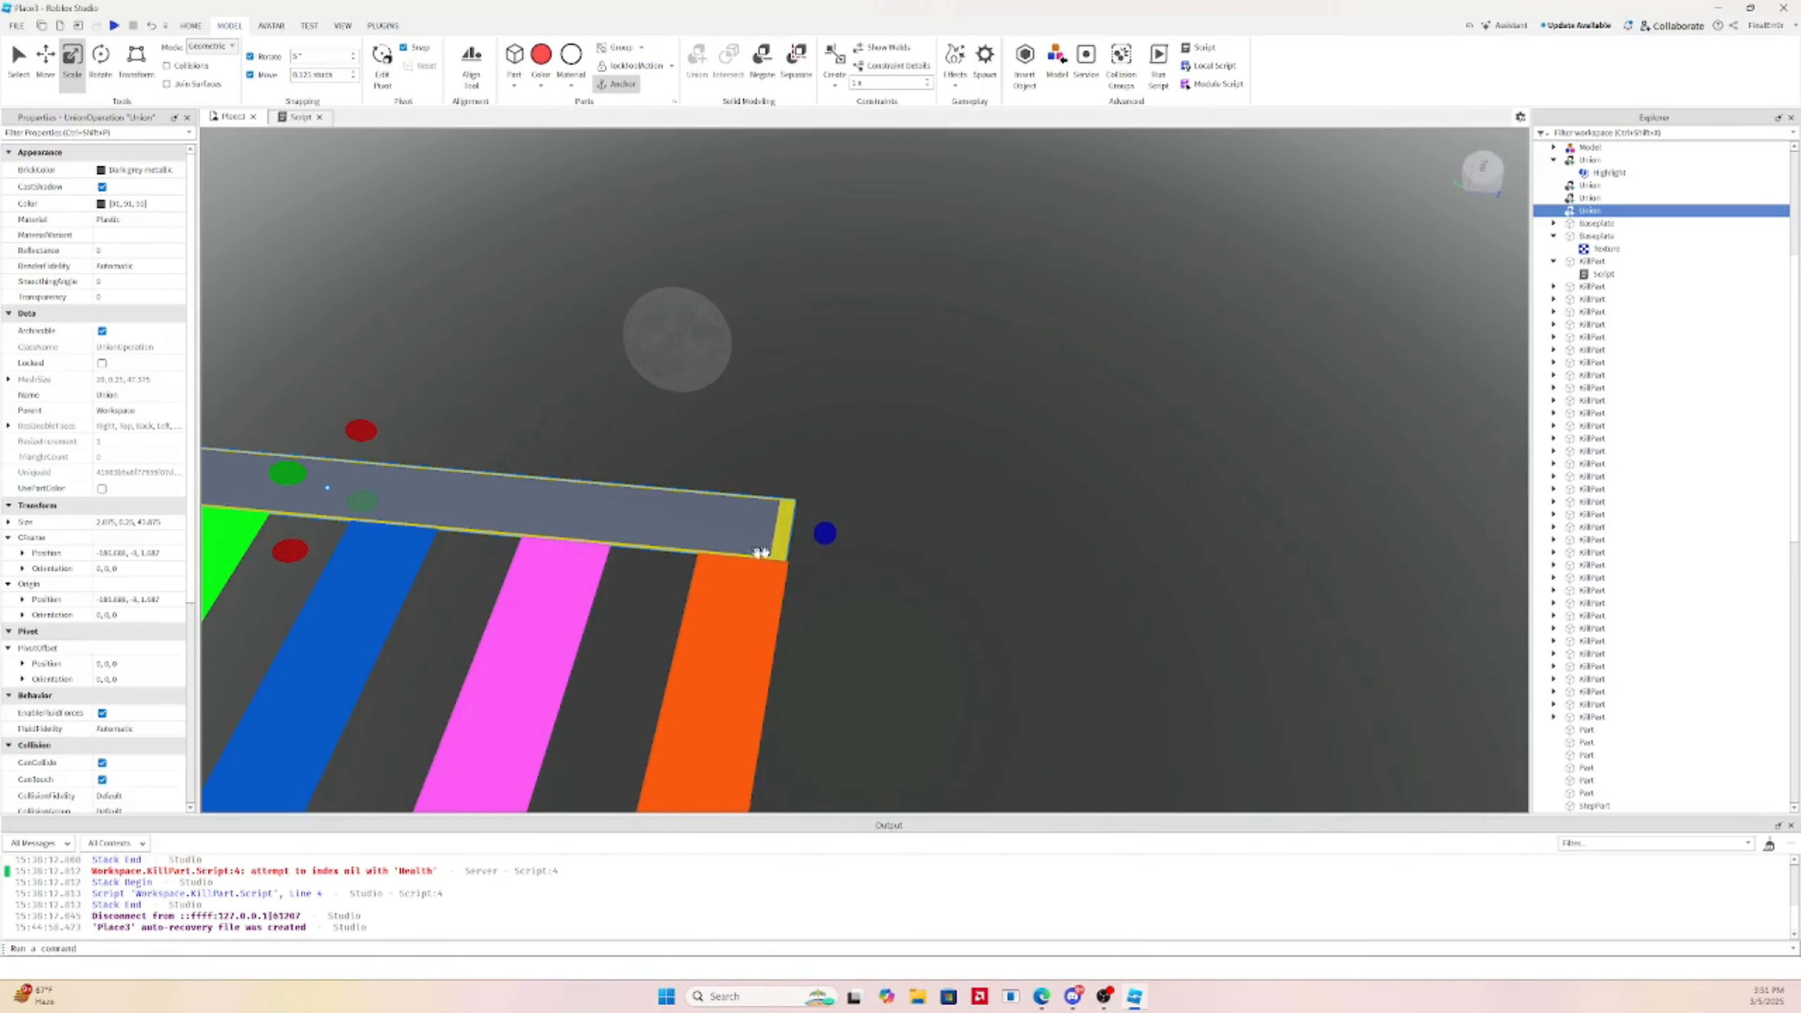
{"action": "key", "text": "d"}
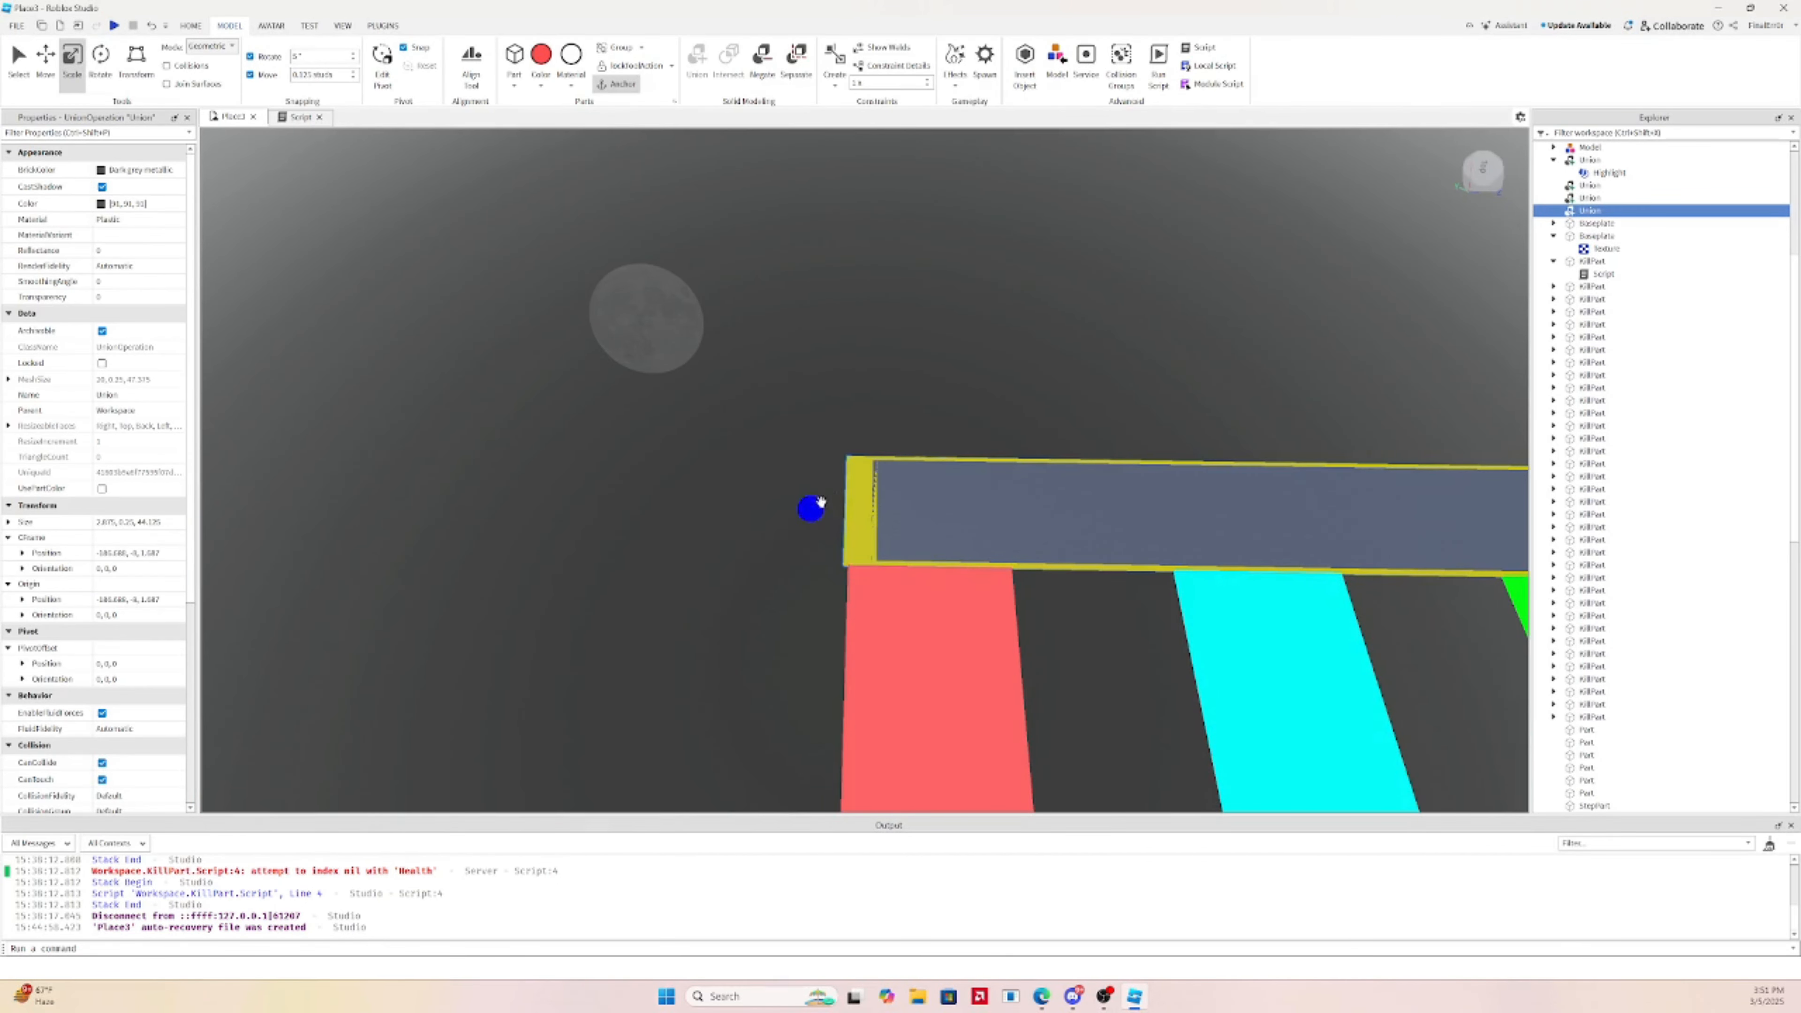
{"action": "key", "text": "d"}
{"action": "key", "text": "s"}
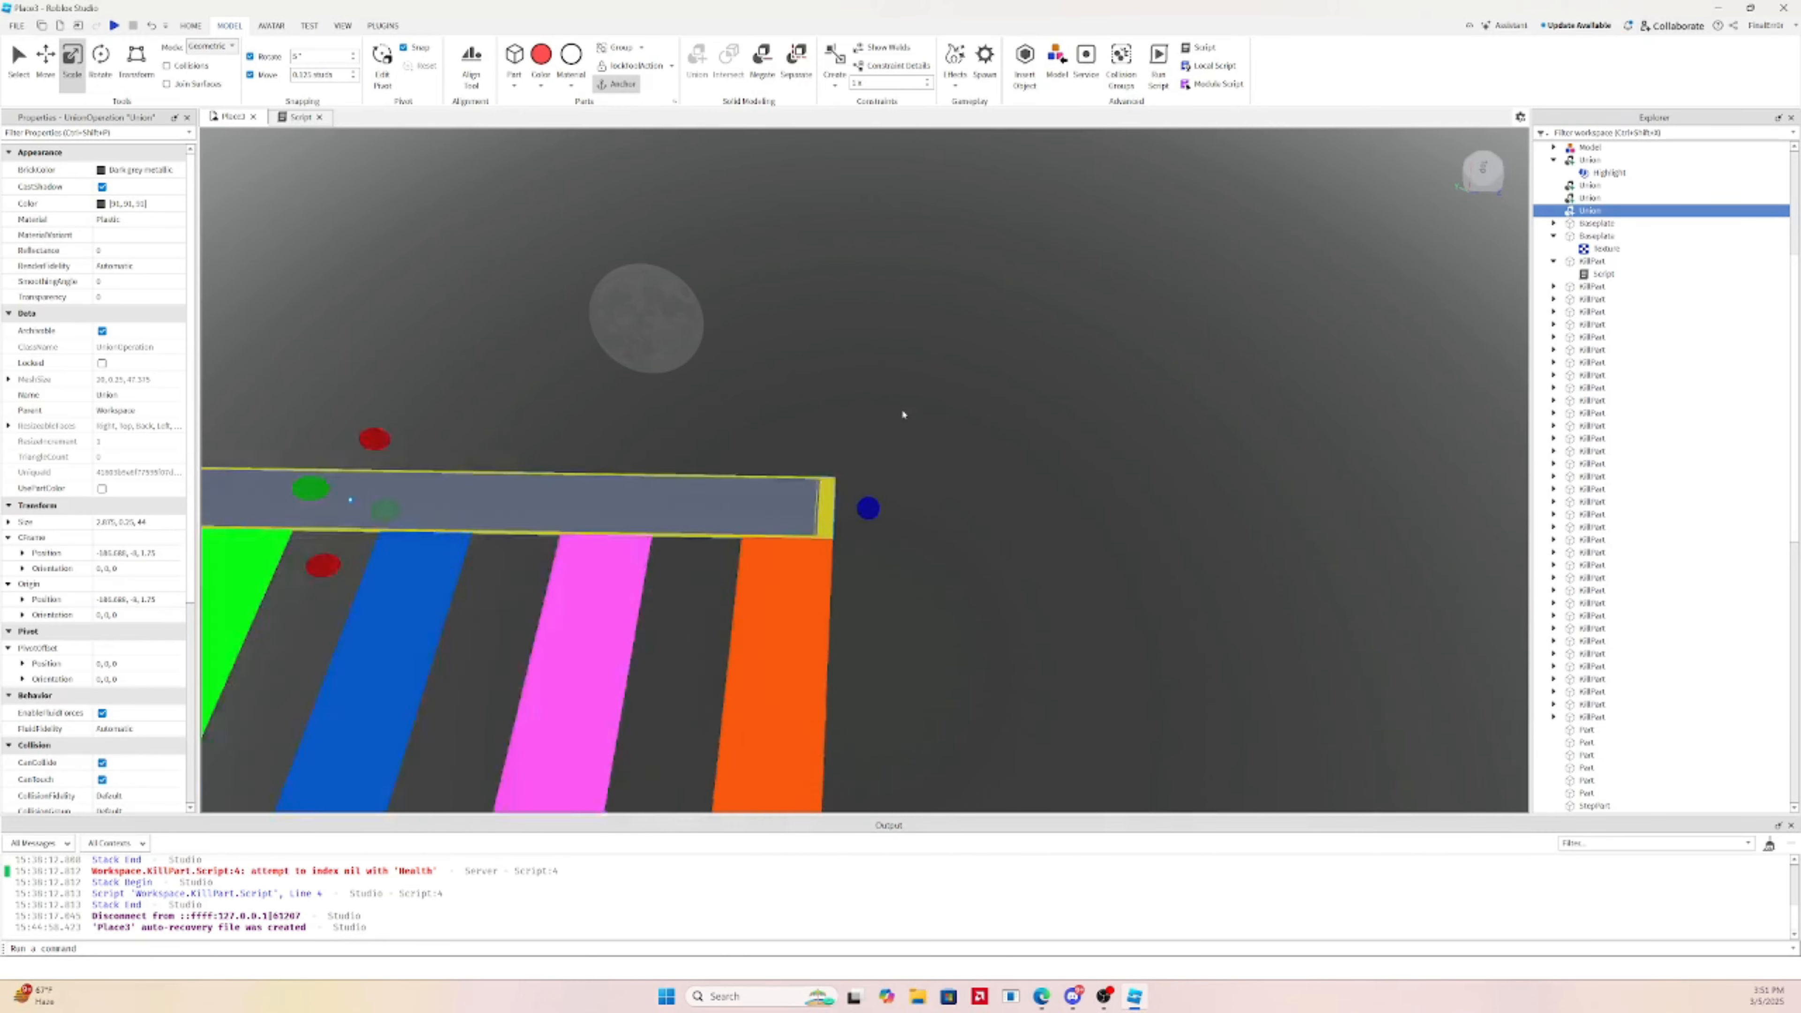
{"action": "key", "text": "a"}
Duplicate all strips and beams twice, moving each copy further along the row
{"action": "left_click", "coordinate": [1021, 398]}
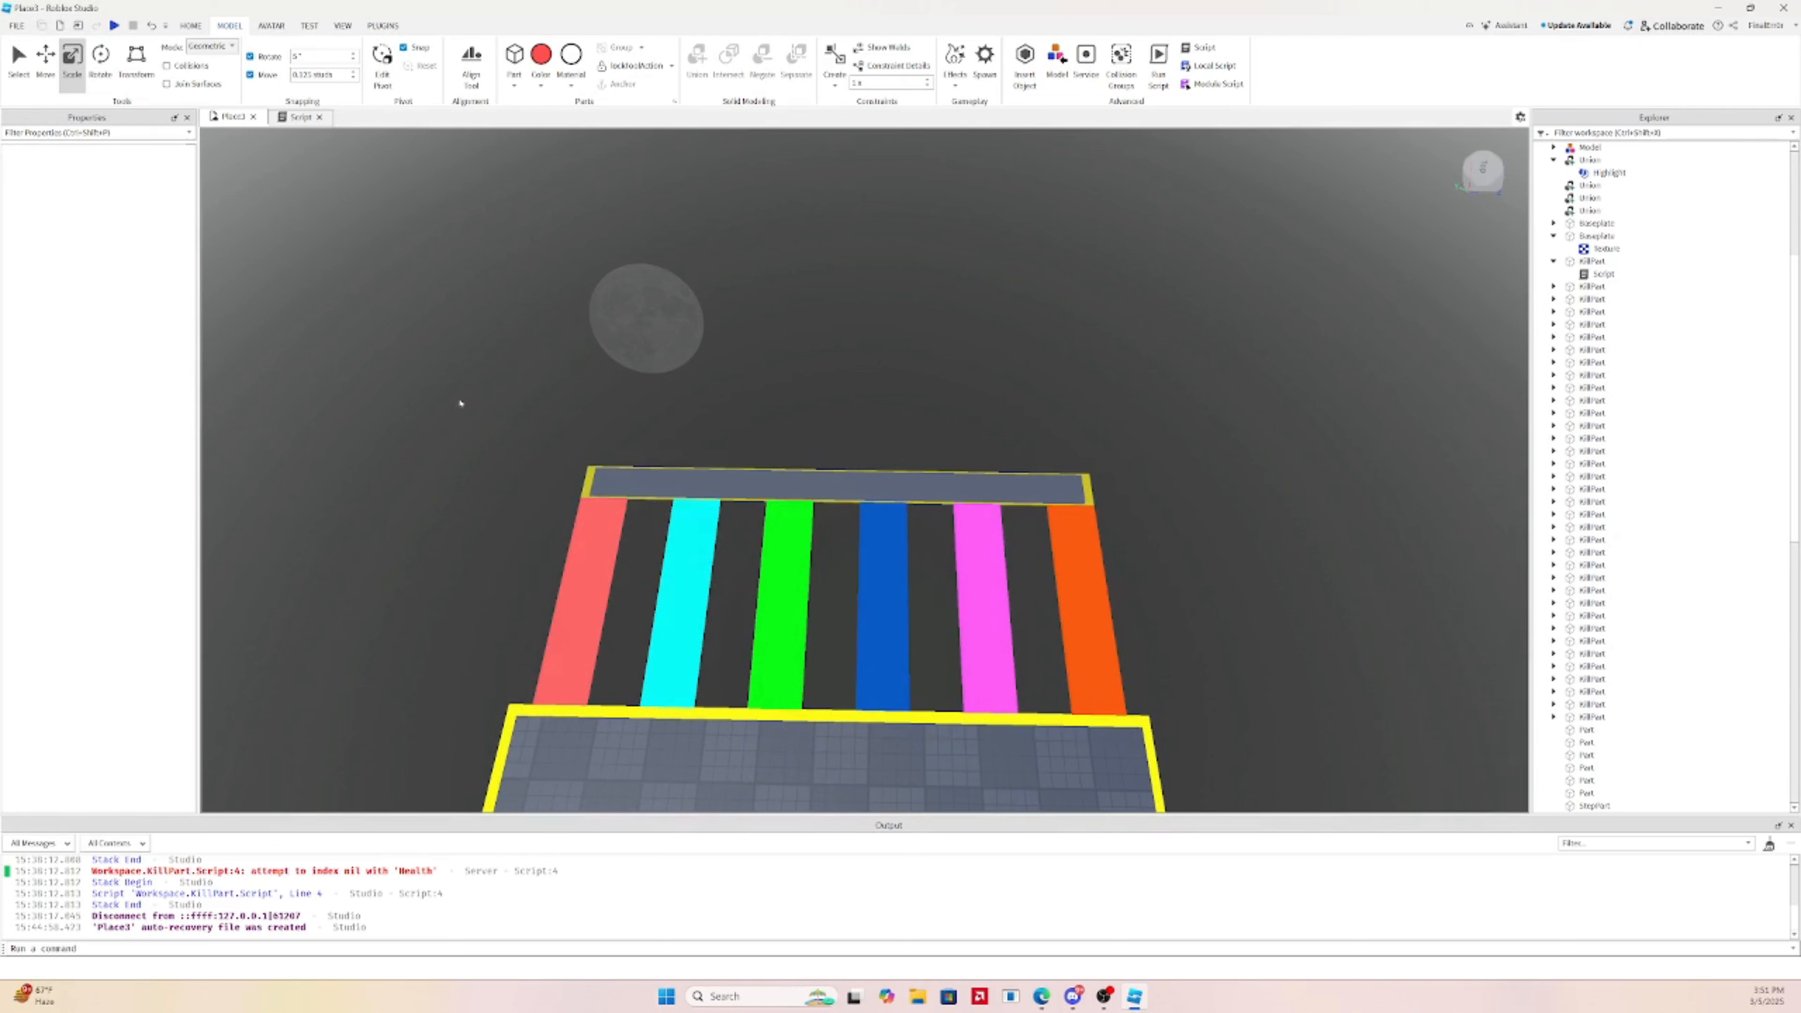
{"action": "left_click_drag", "start_coordinate": [446, 381], "coordinate": [1222, 710]}
{"action": "key", "text": "ctrl+2"}
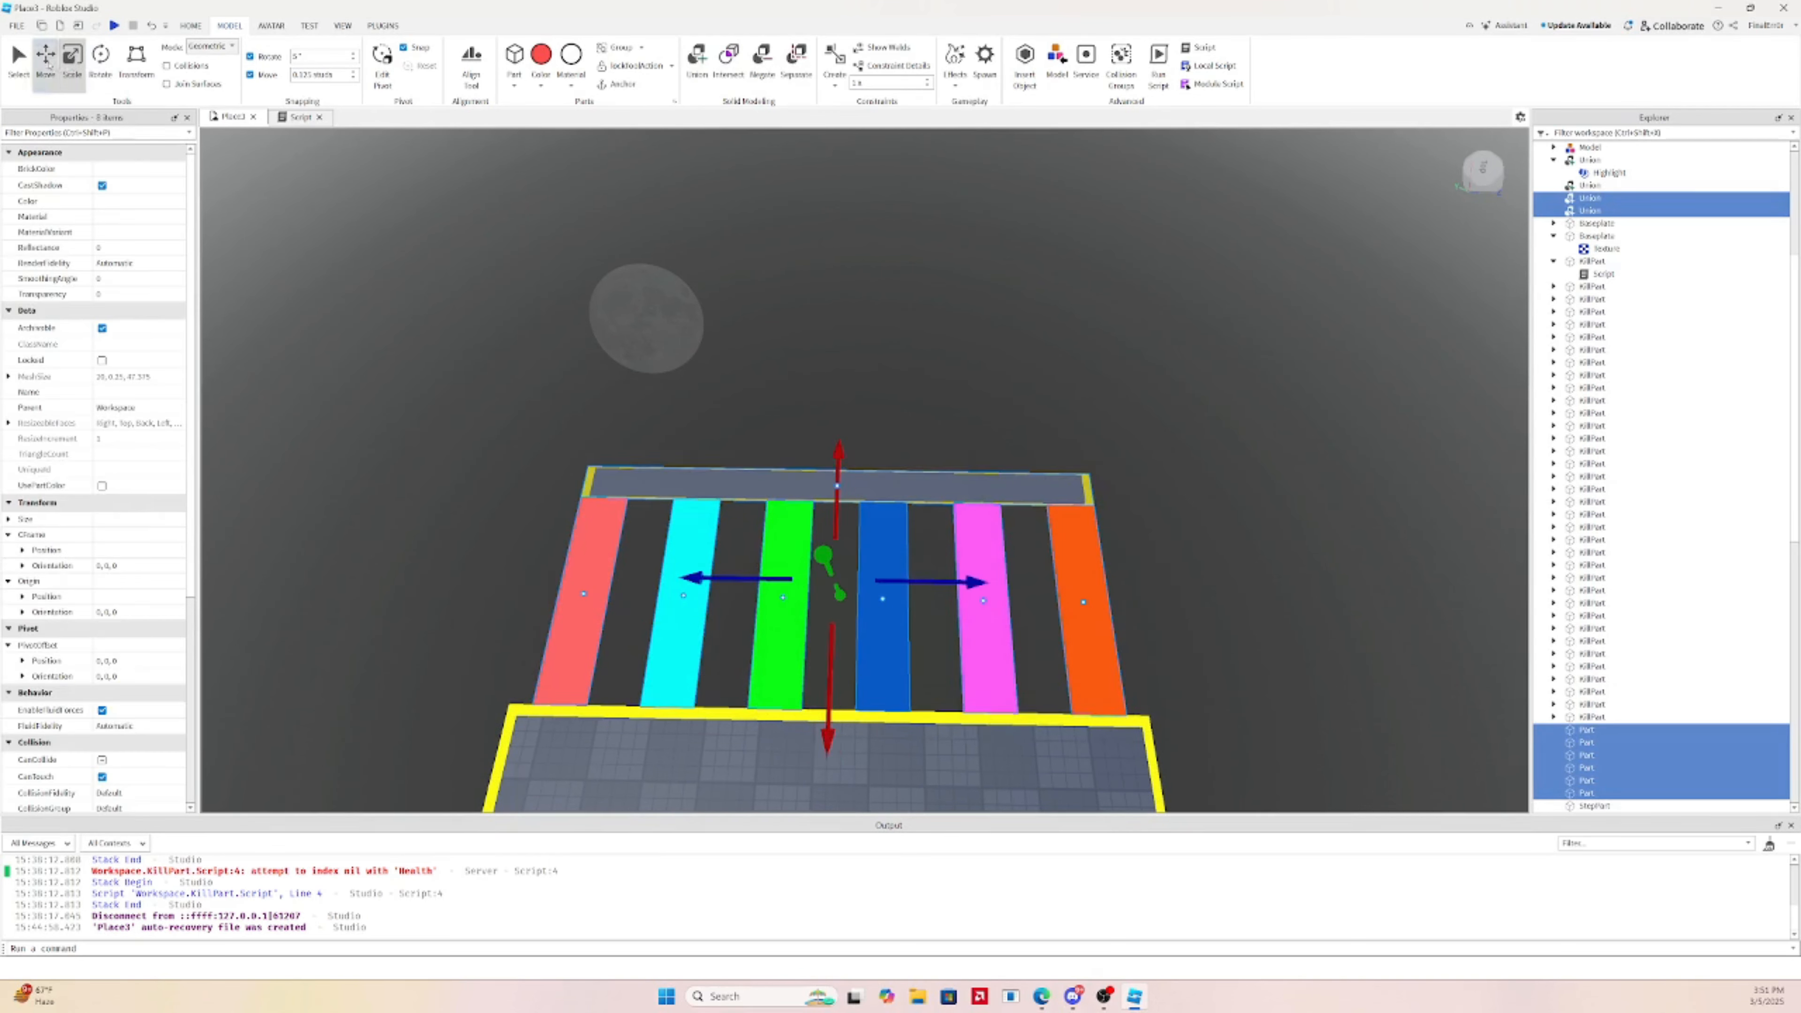
{"action": "key", "text": "ctrl+d"}
{"action": "left_click_drag", "start_coordinate": [858, 656], "coordinate": [856, 444]}
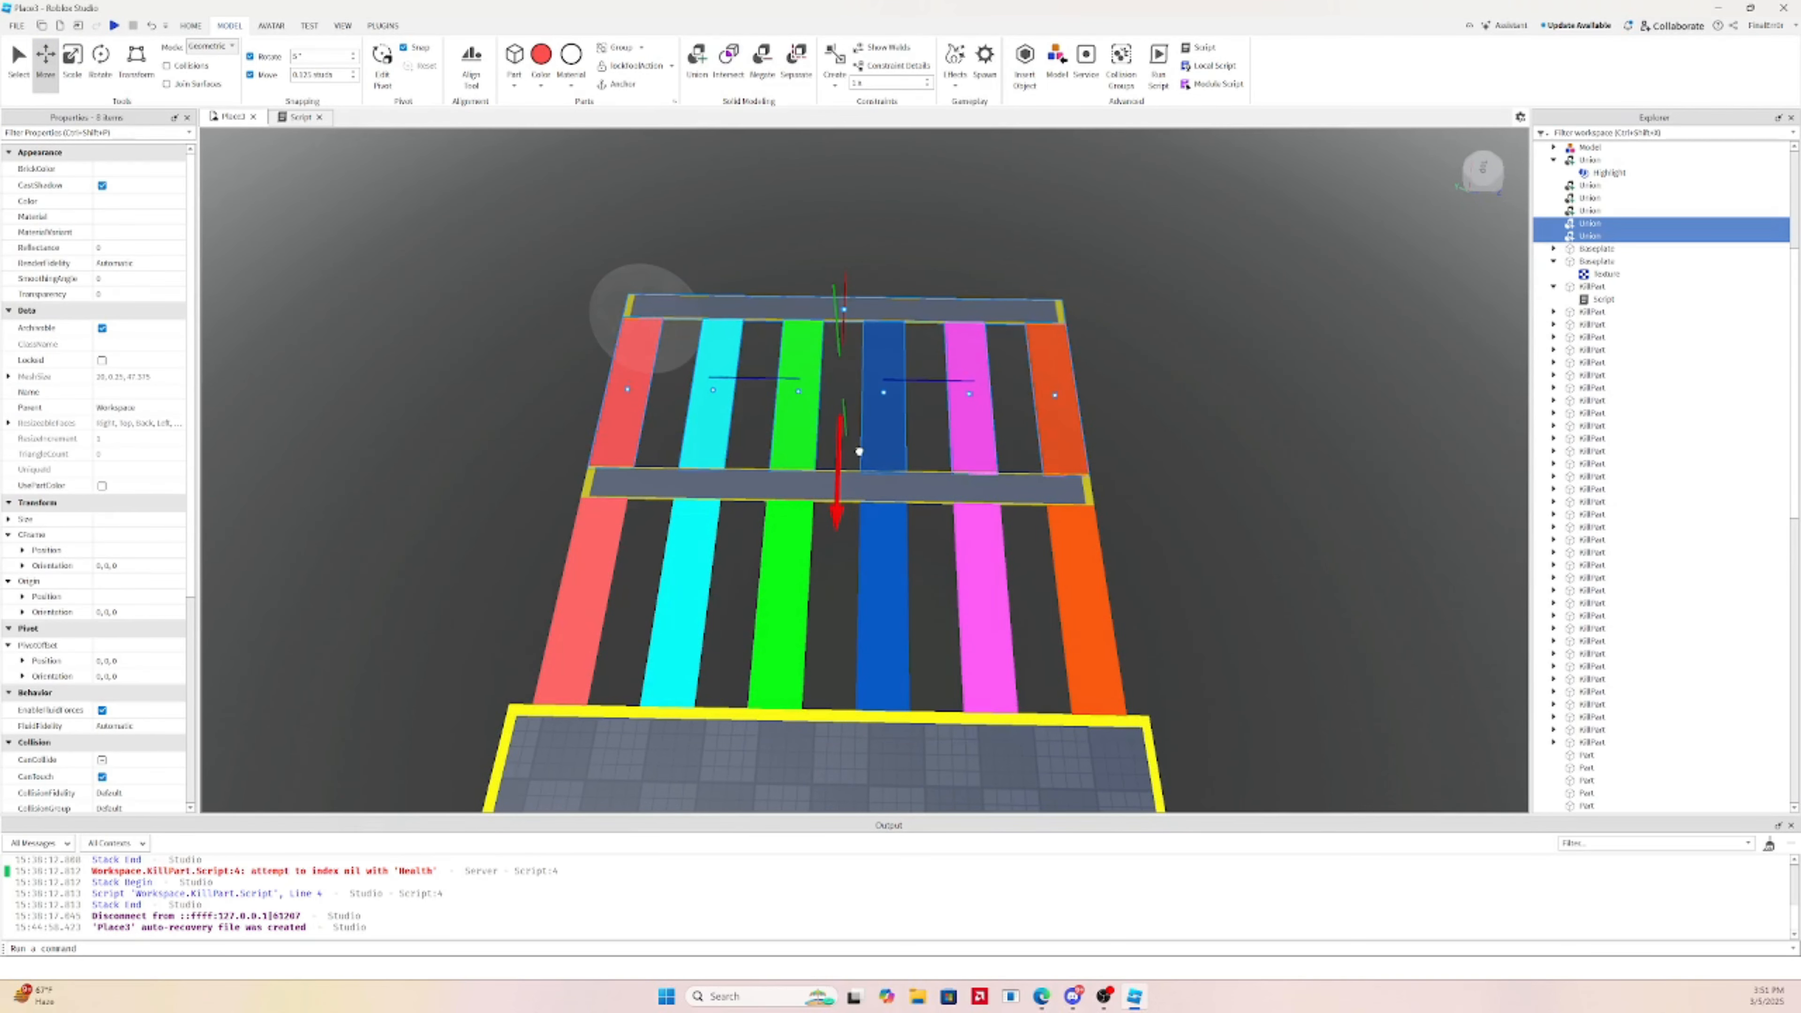
{"action": "right_click_drag", "start_coordinate": [928, 472], "coordinate": [893, 416]}
{"action": "key", "text": "ctrl+d"}
{"action": "left_click_drag", "start_coordinate": [891, 411], "coordinate": [732, 405]}
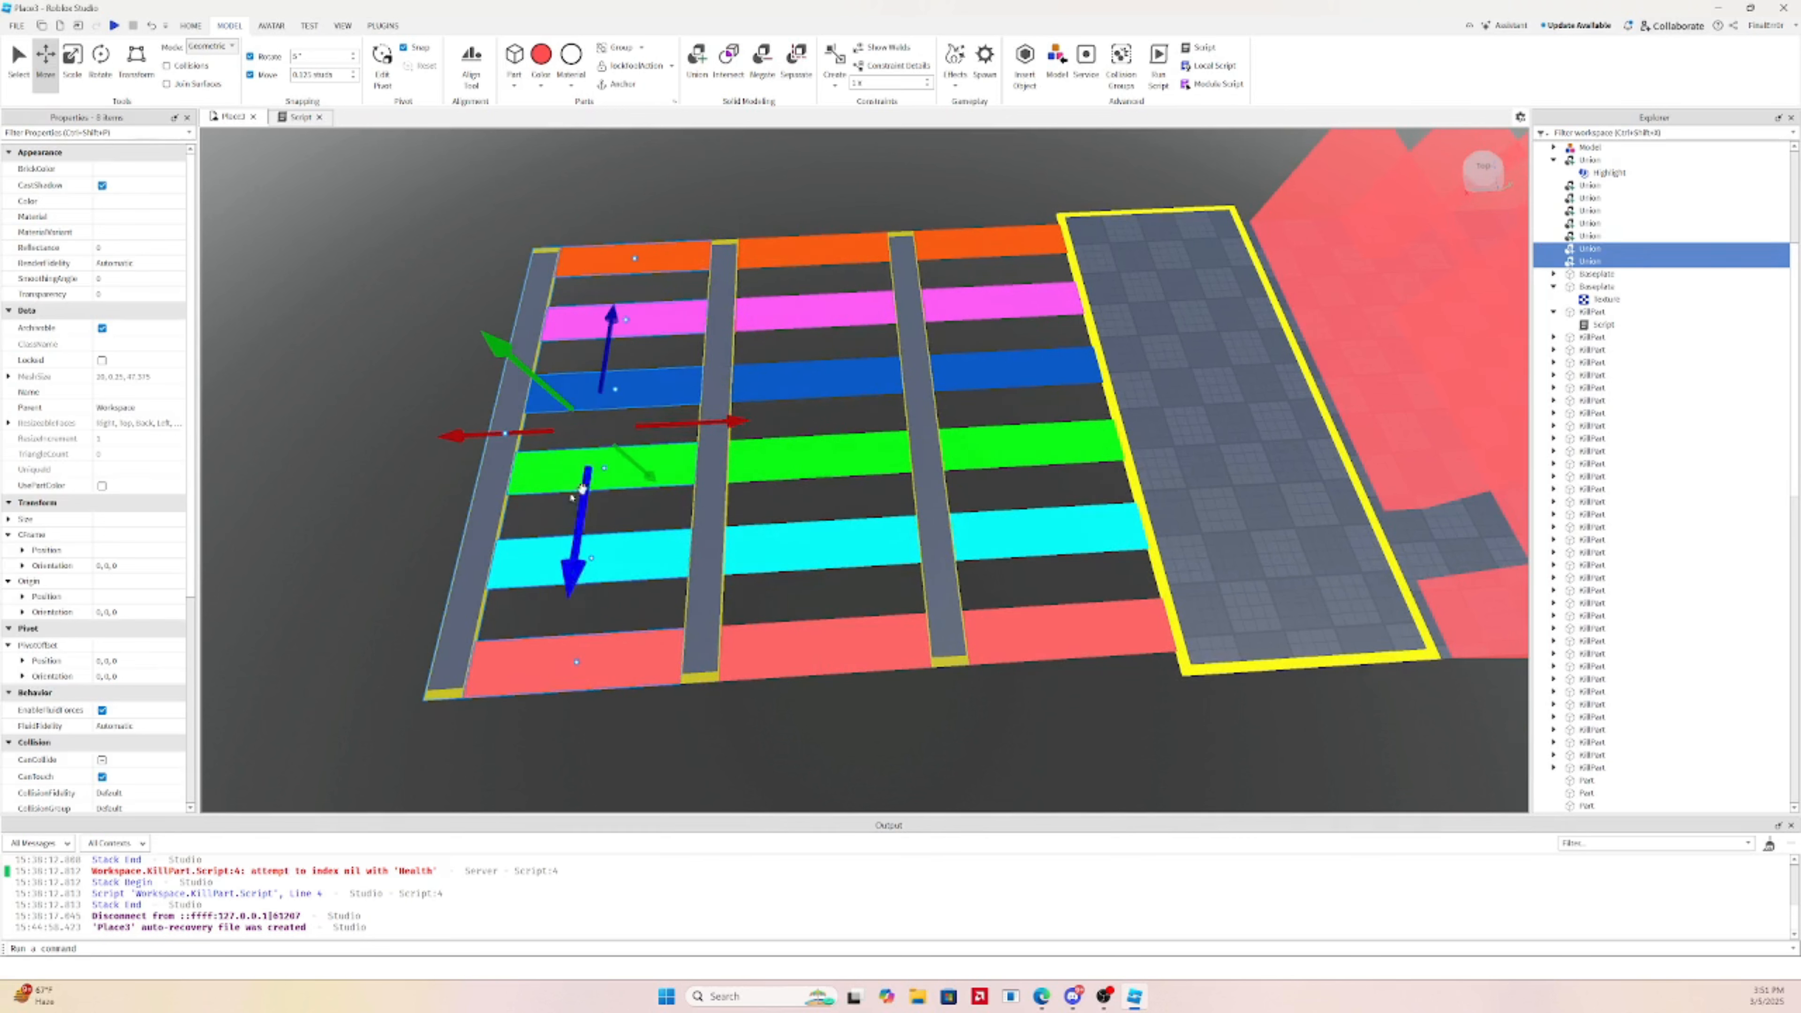
Delete the two leftmost extra gray beams and the overlapping duplicate beam on the right
{"action": "left_click", "coordinate": [378, 453]}
{"action": "left_click", "coordinate": [488, 453]}
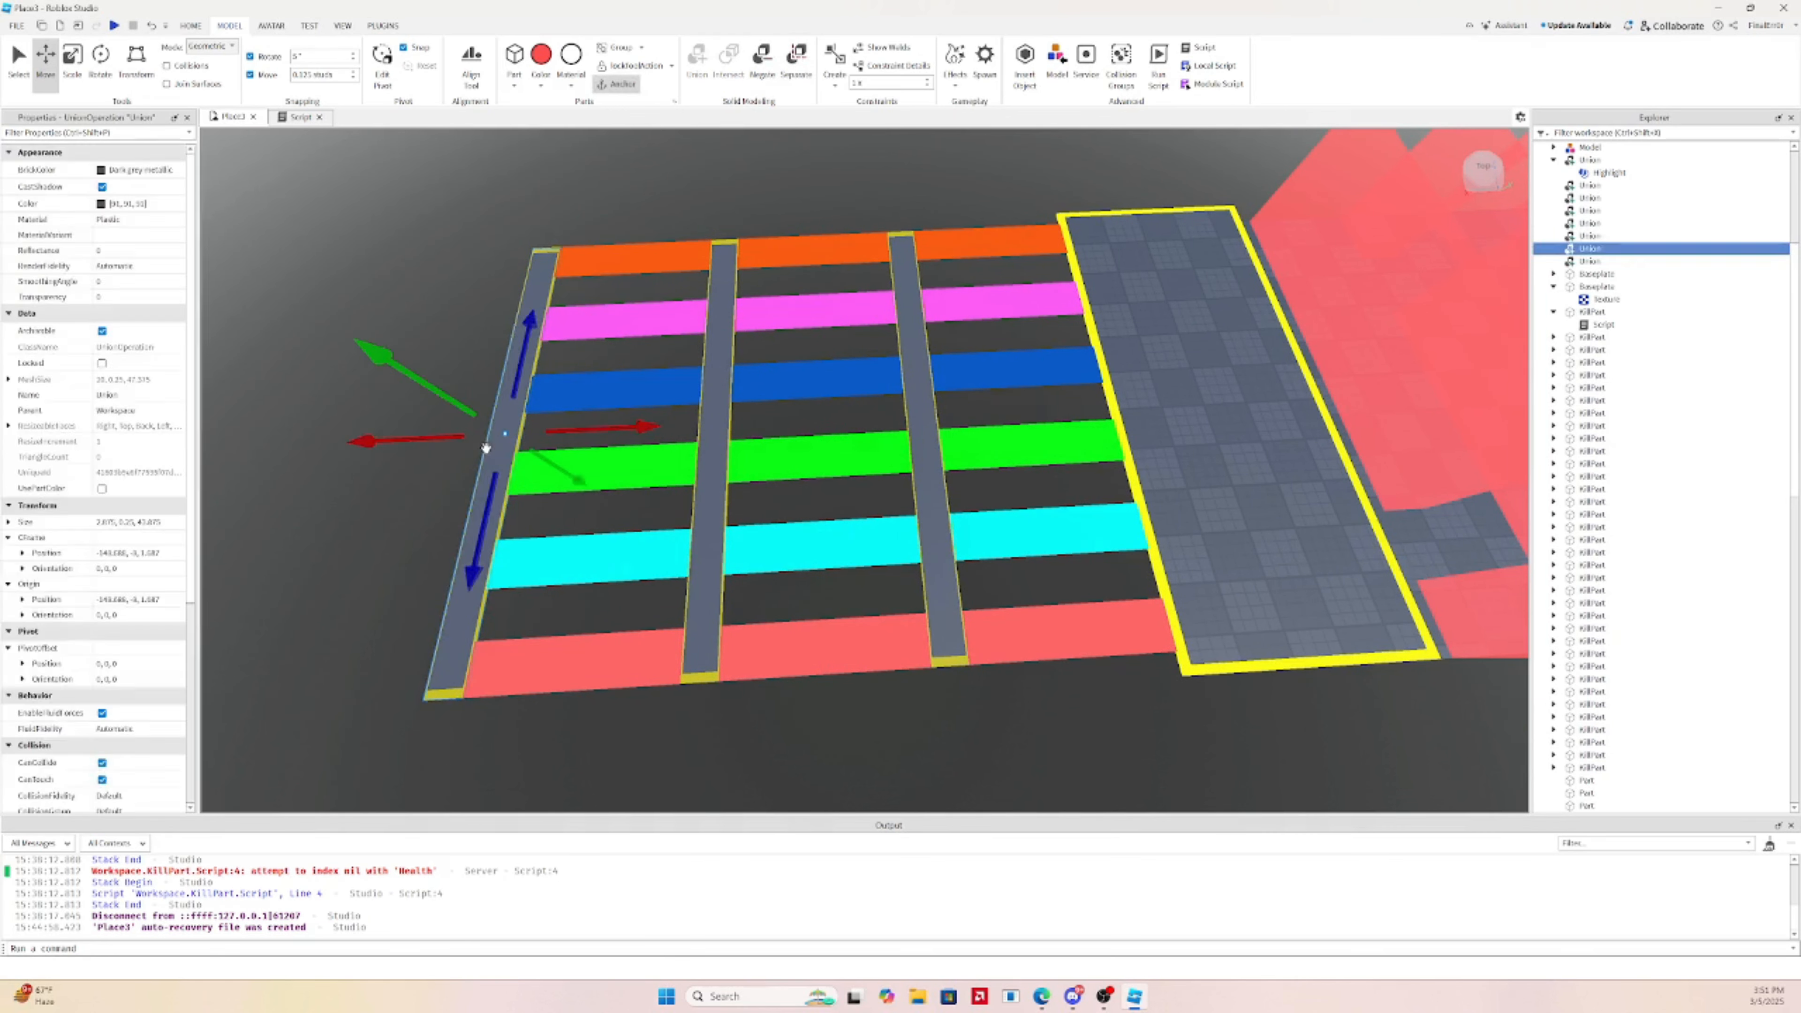
{"action": "key", "text": "Delete"}
{"action": "left_click", "coordinate": [506, 412]}
{"action": "key", "text": "Delete"}
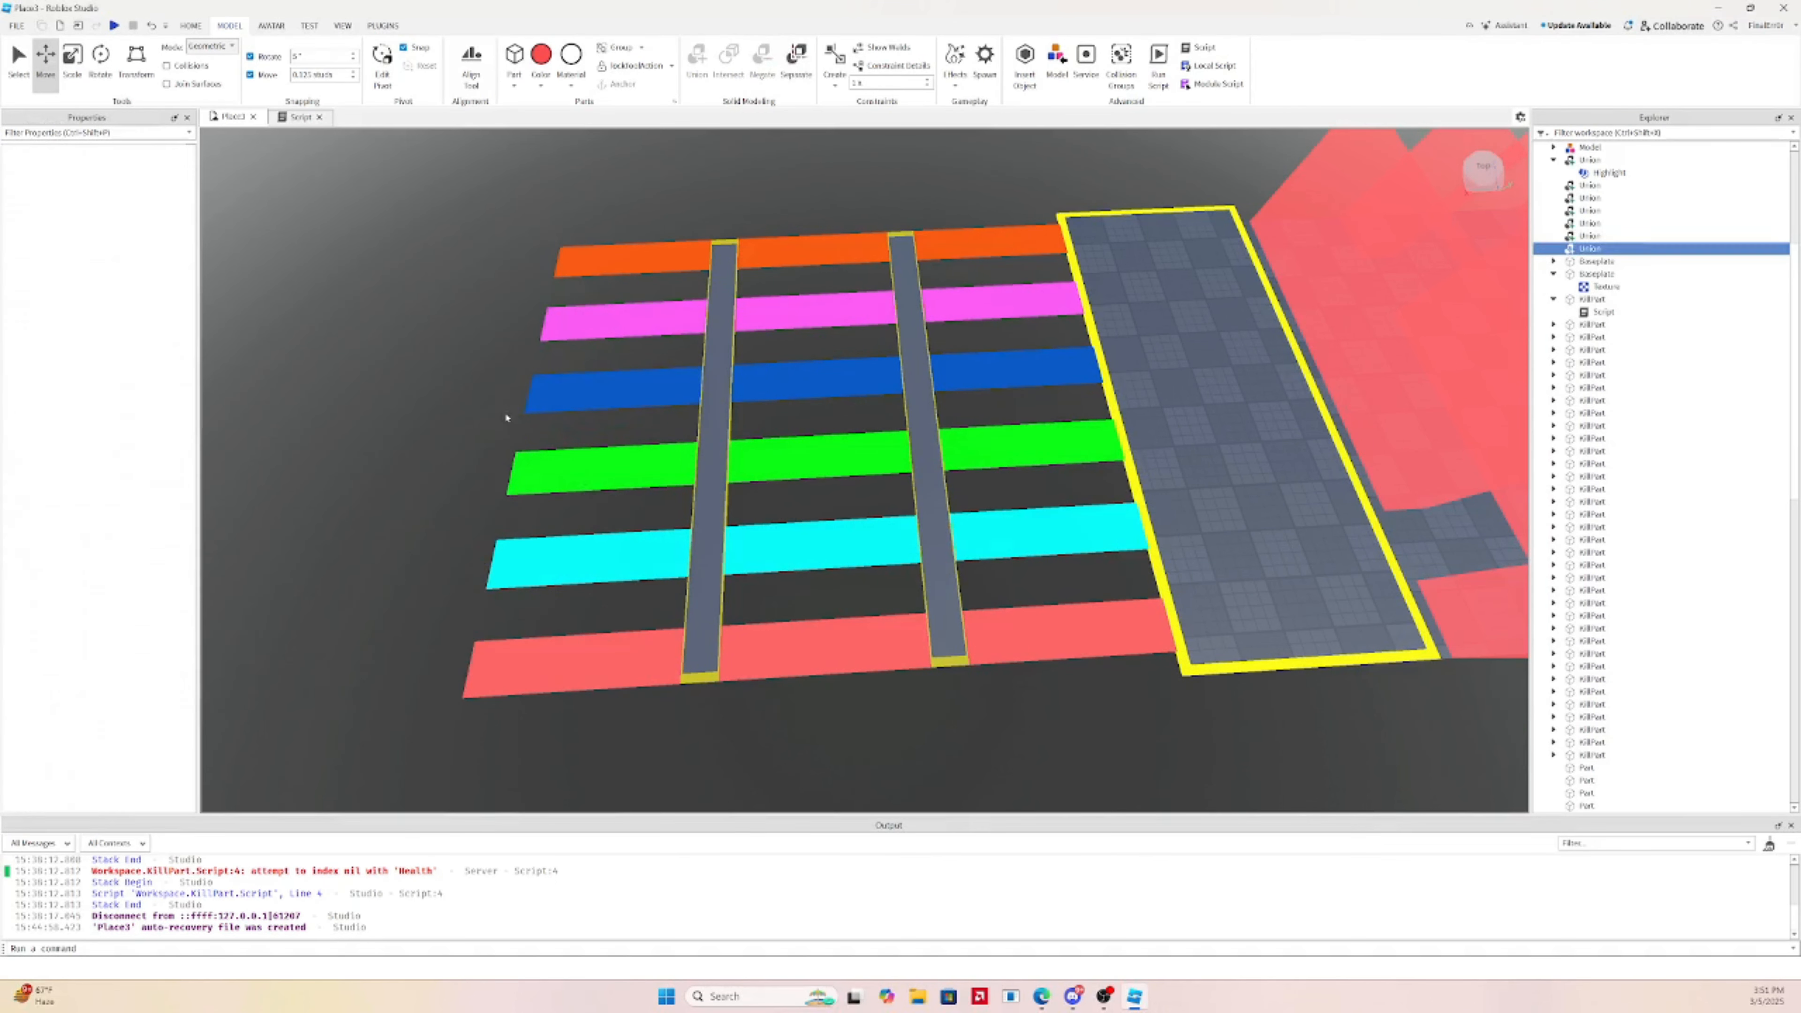
{"action": "left_click", "coordinate": [926, 405]}
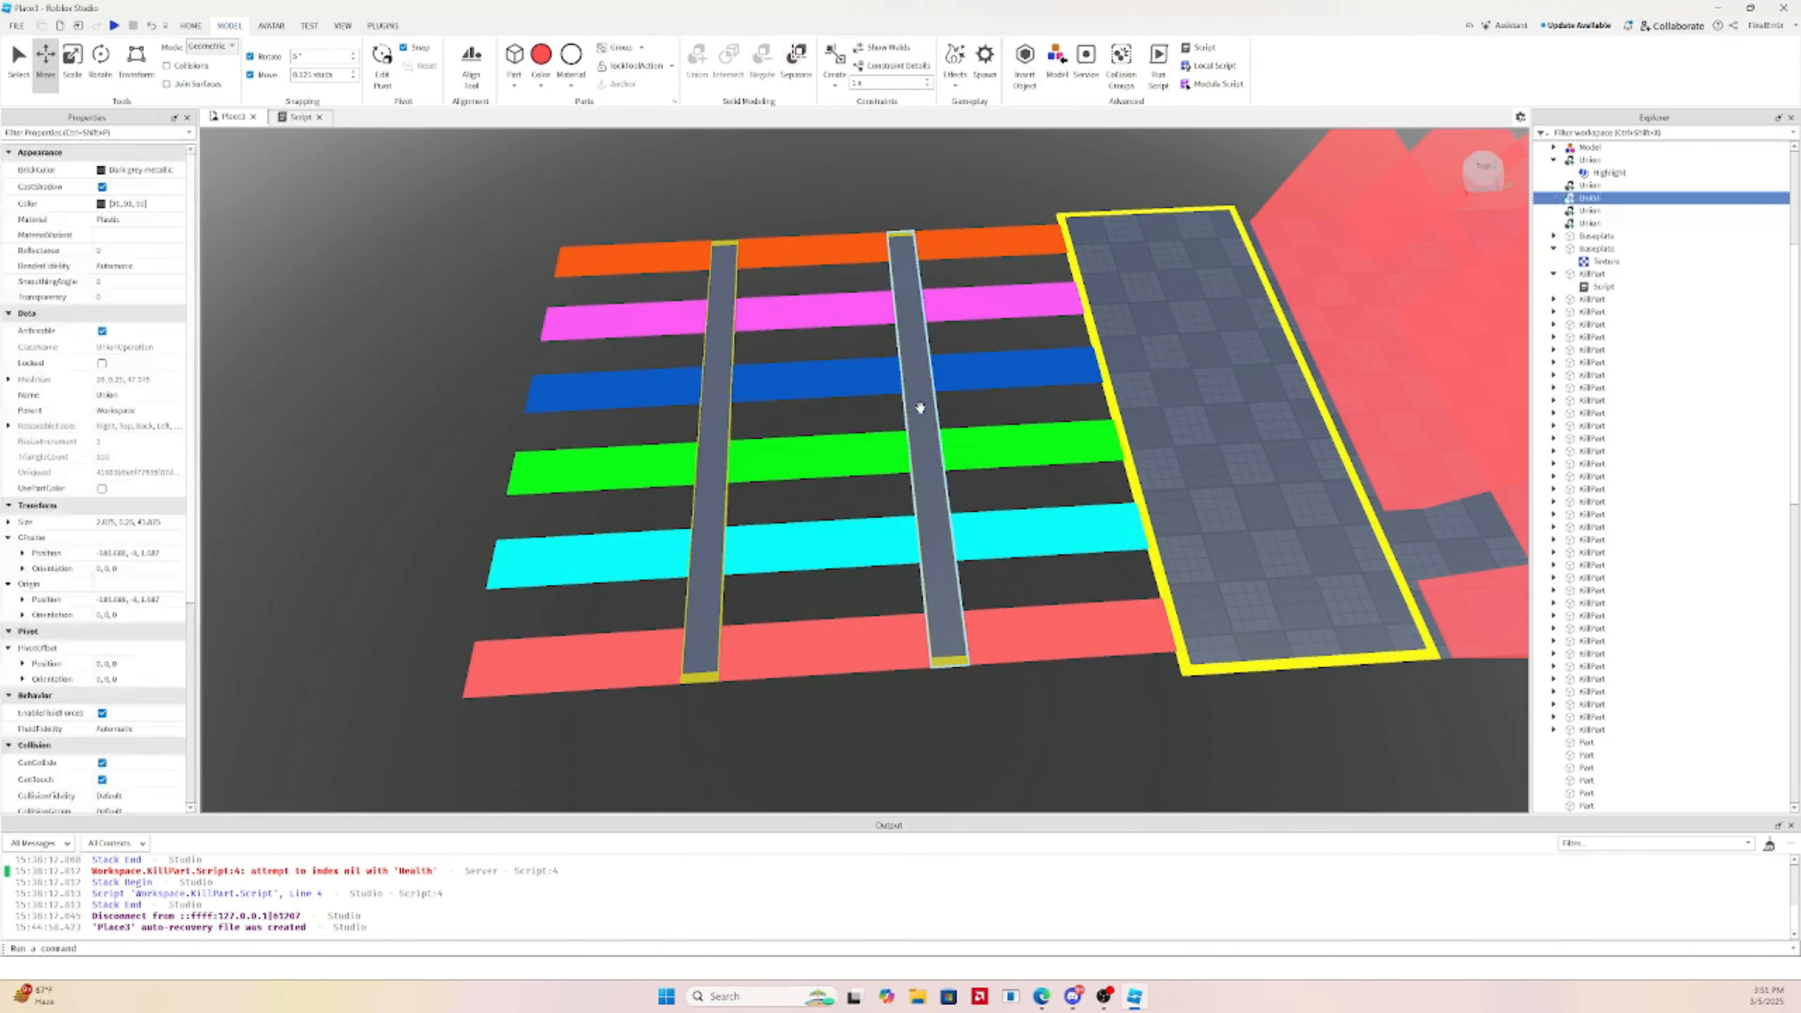
{"action": "key", "text": "Delete"}
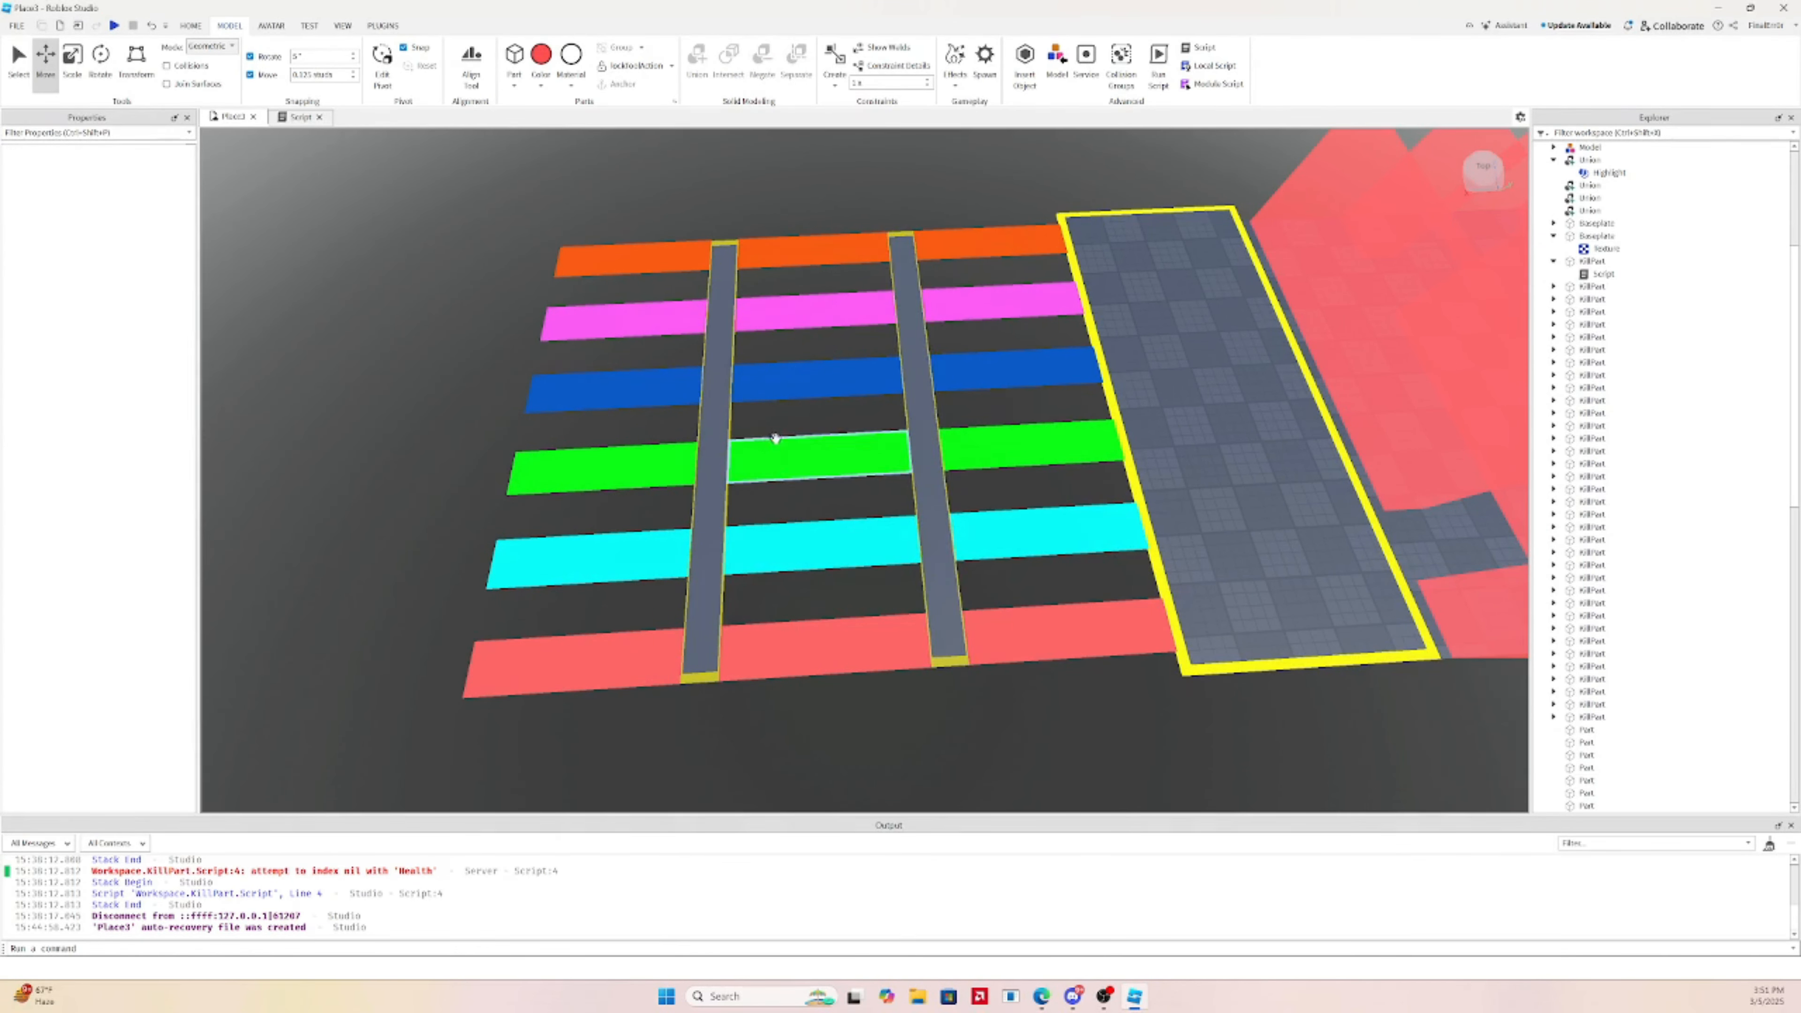
Duplicate the checkerboard platform and move the copy to the strips' other end
{"action": "left_click", "coordinate": [718, 386]}
{"action": "left_click", "coordinate": [1163, 393]}
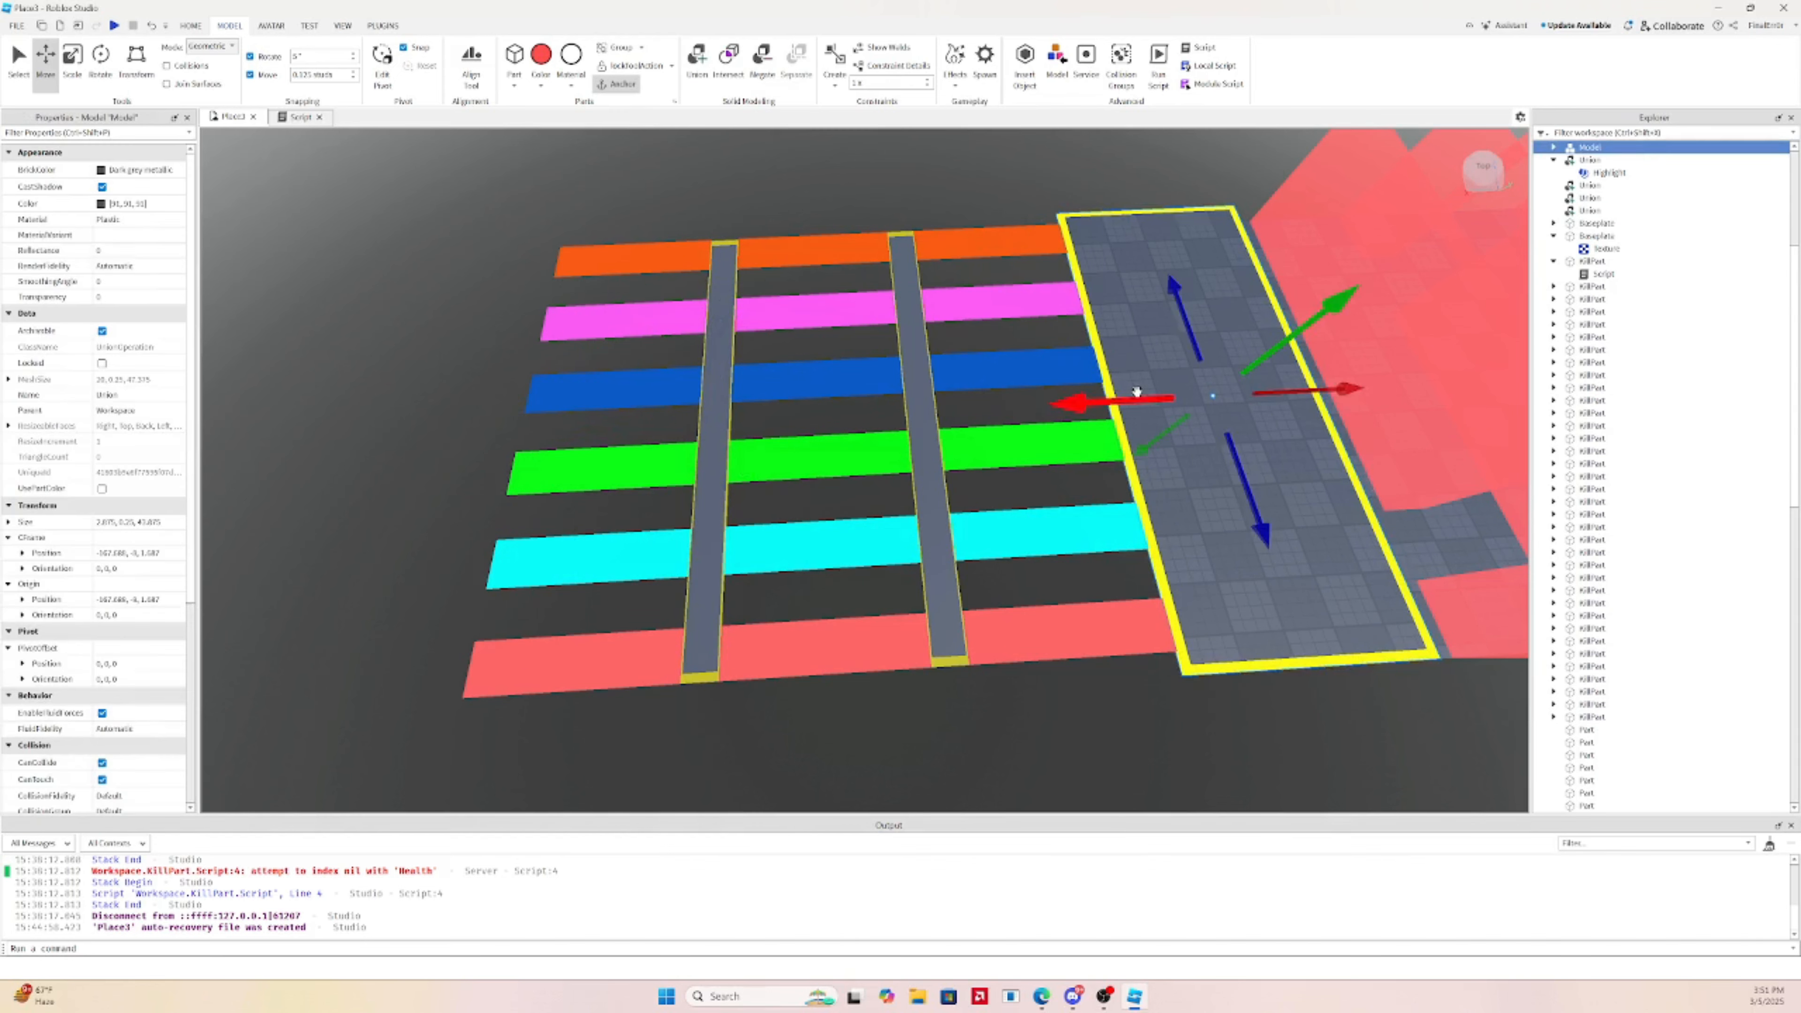
{"action": "key", "text": "ctrl+d"}
{"action": "left_click_drag", "start_coordinate": [1267, 384], "coordinate": [591, 382]}
{"action": "scroll", "coordinate": [591, 382], "scroll_direction": "up", "scroll_amount": 5}
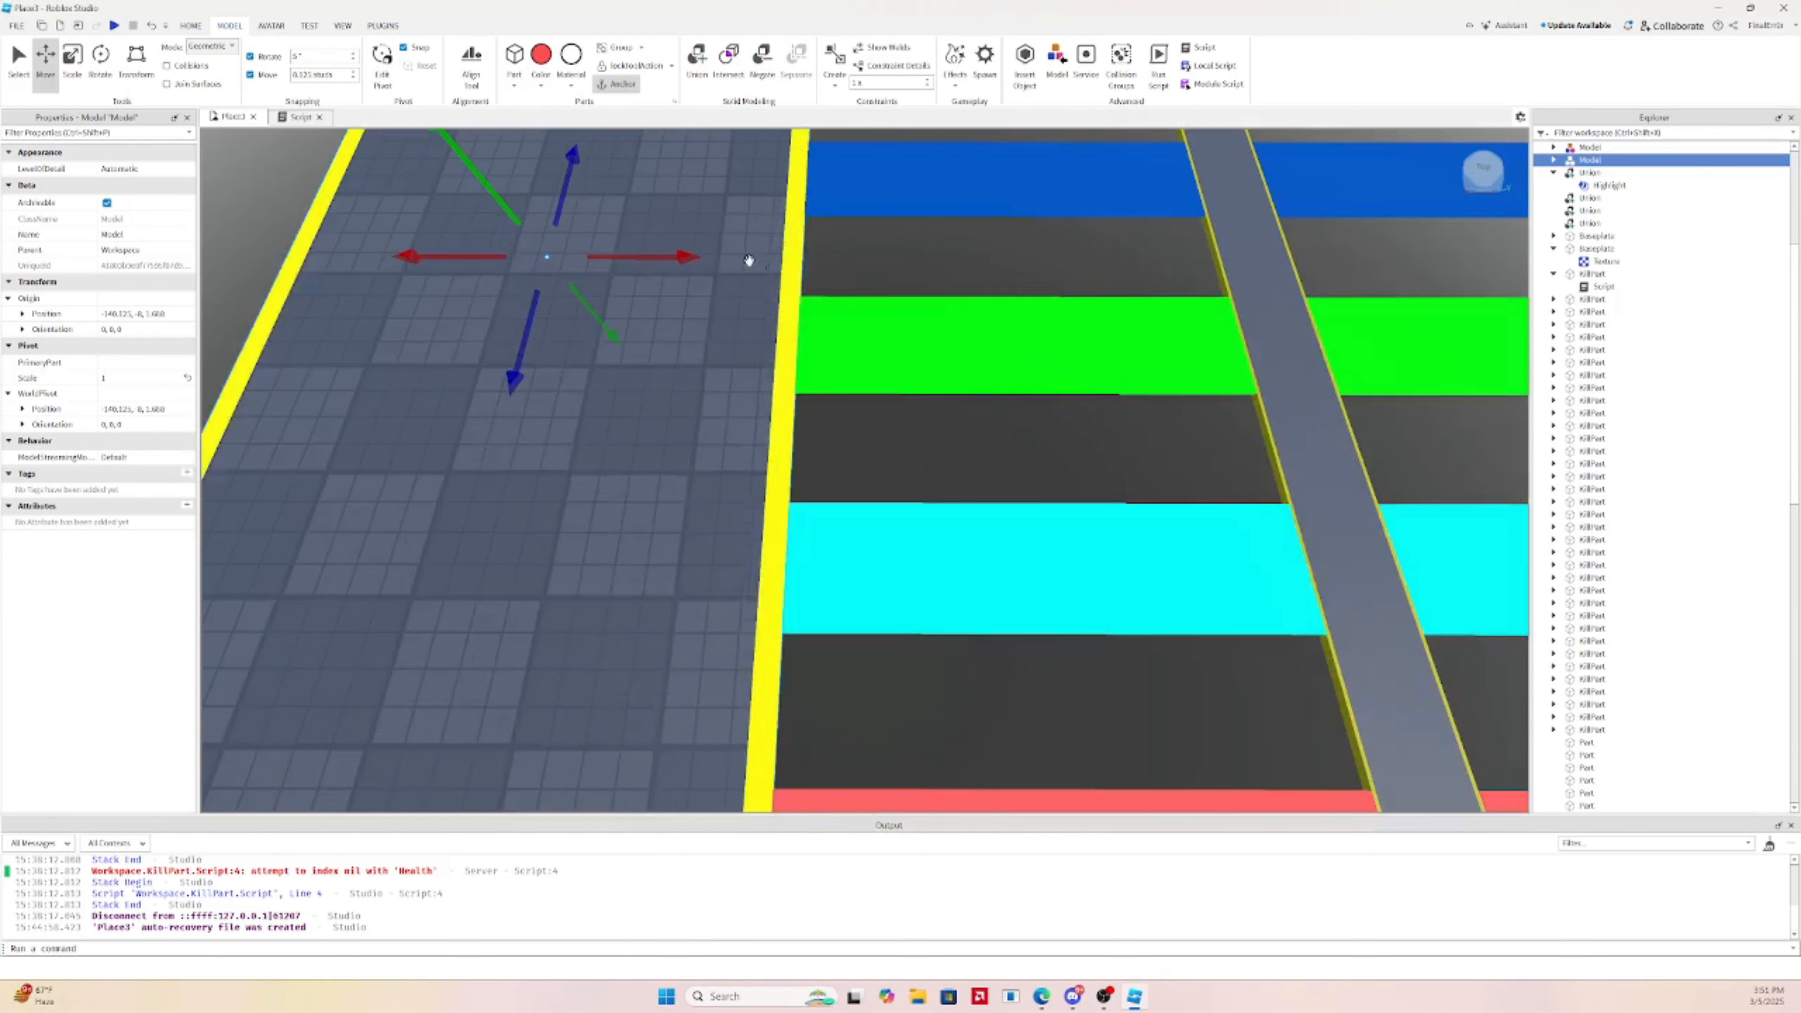
{"action": "left_click_drag", "start_coordinate": [682, 263], "coordinate": [683, 265]}
{"action": "left_click", "coordinate": [1001, 265]}
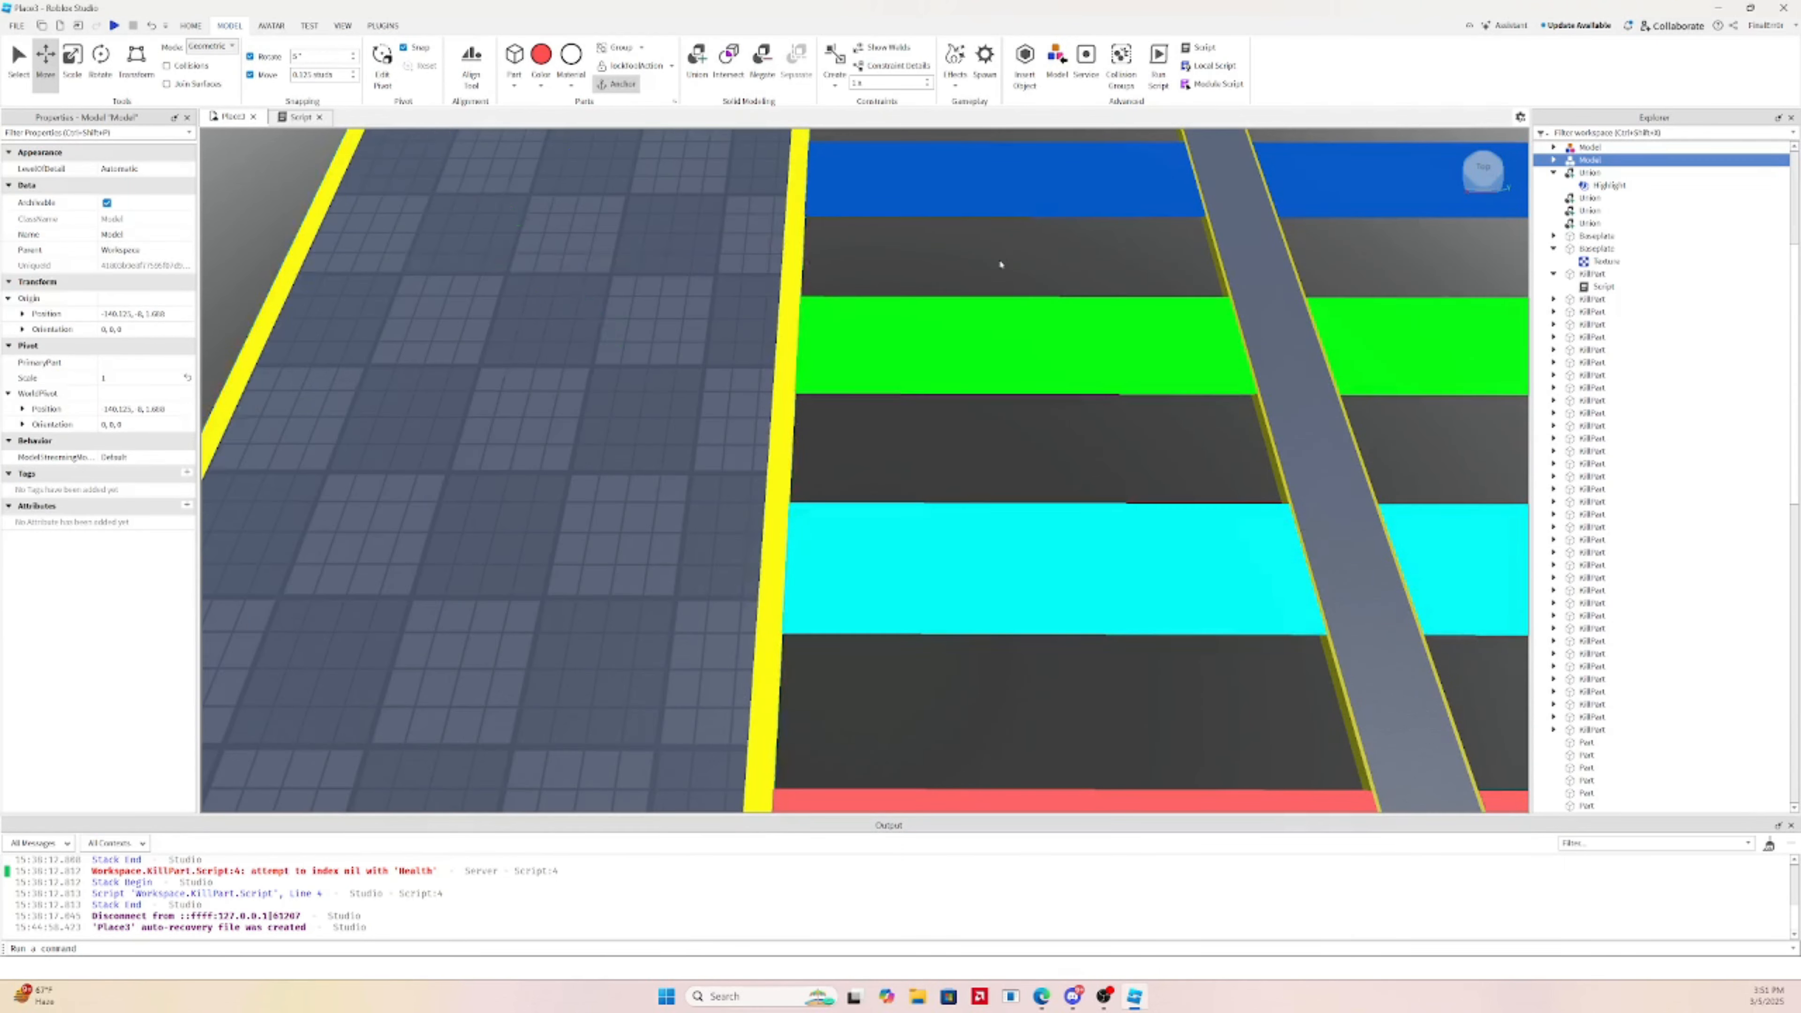
{"action": "scroll", "coordinate": [1017, 426], "scroll_direction": "down", "scroll_amount": 5}
Toggle CanCollide on green and pink strip sections, then check the new left platform
{"action": "left_click", "coordinate": [920, 442]}
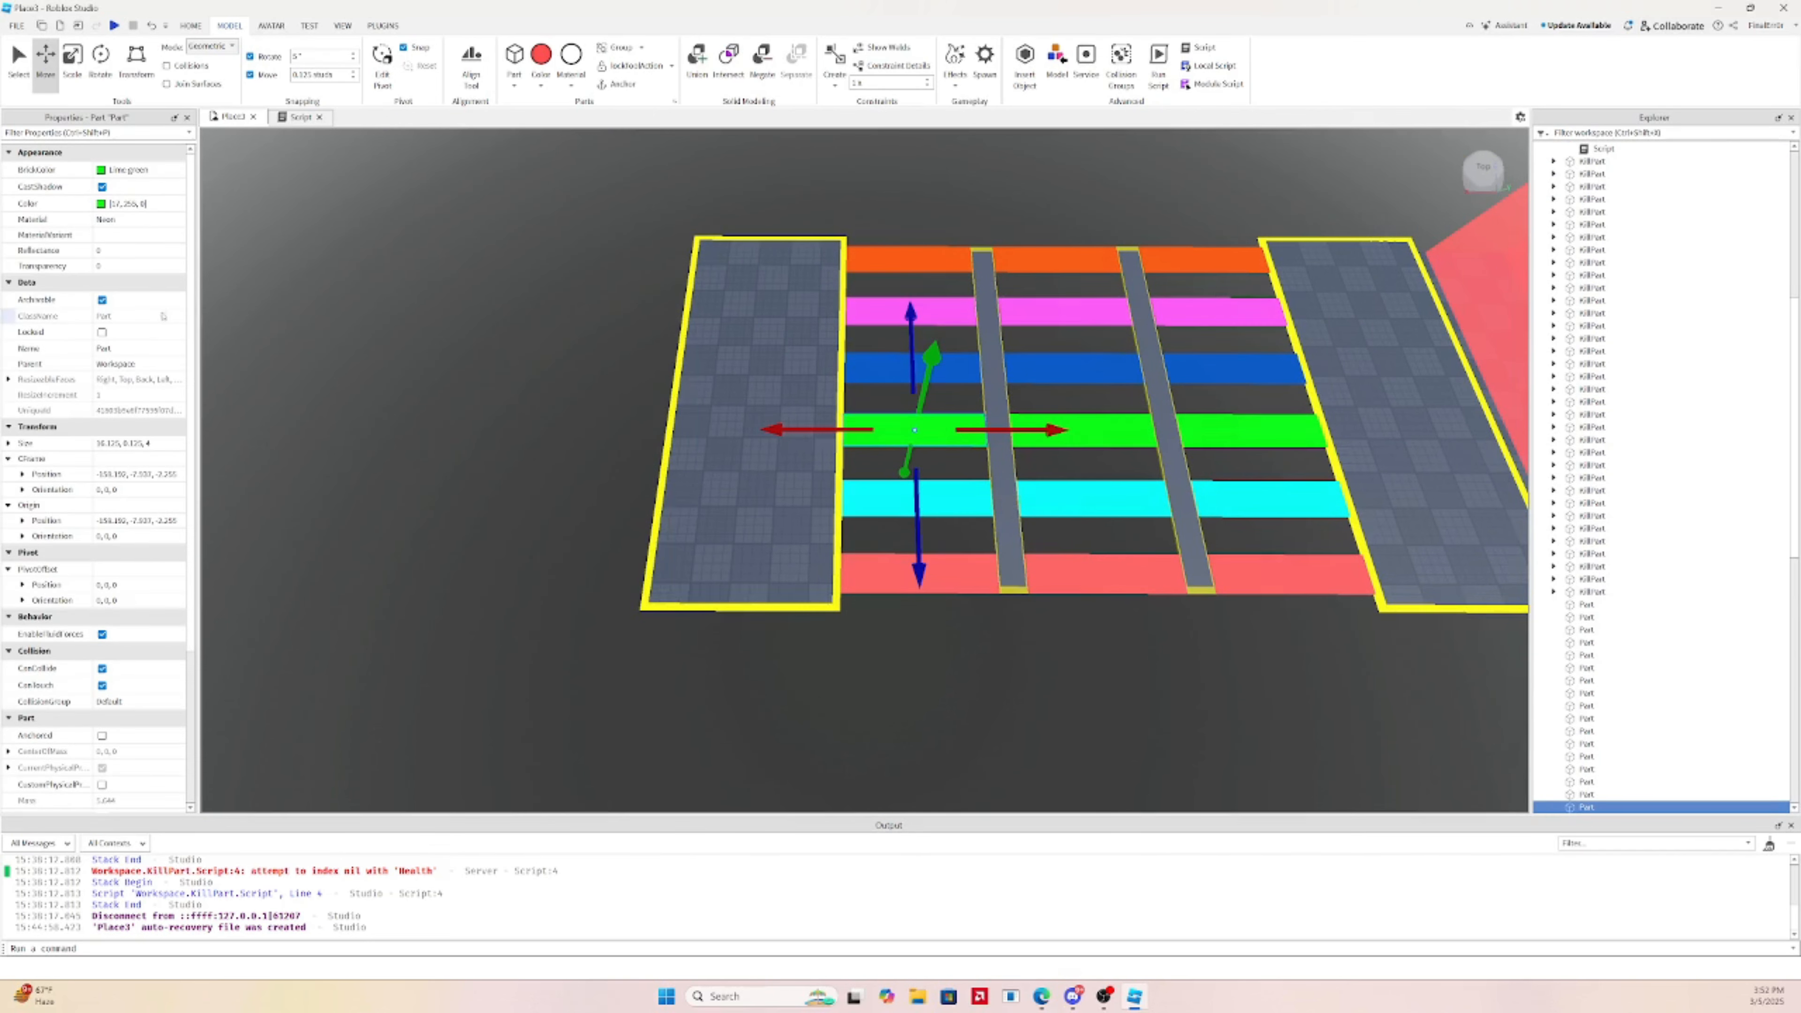
{"action": "left_click", "coordinate": [42, 667]}
{"action": "left_click", "coordinate": [1092, 431]}
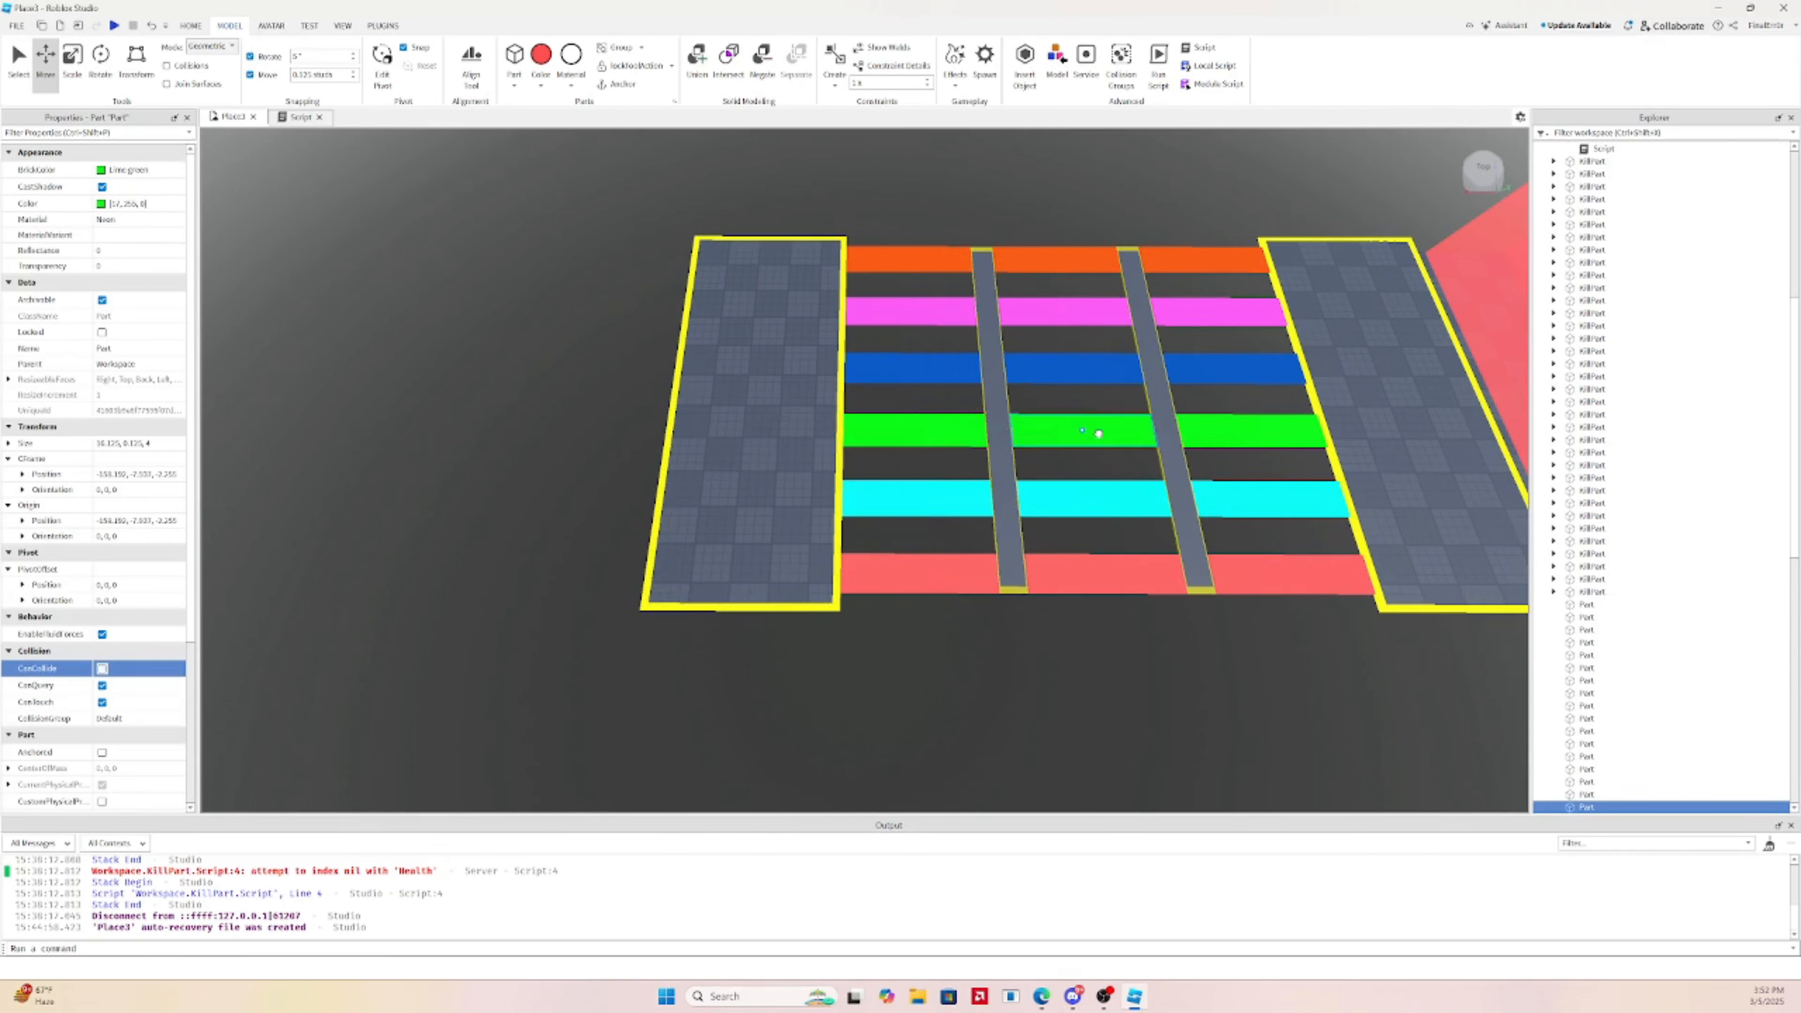
{"action": "left_click", "coordinate": [888, 310]}
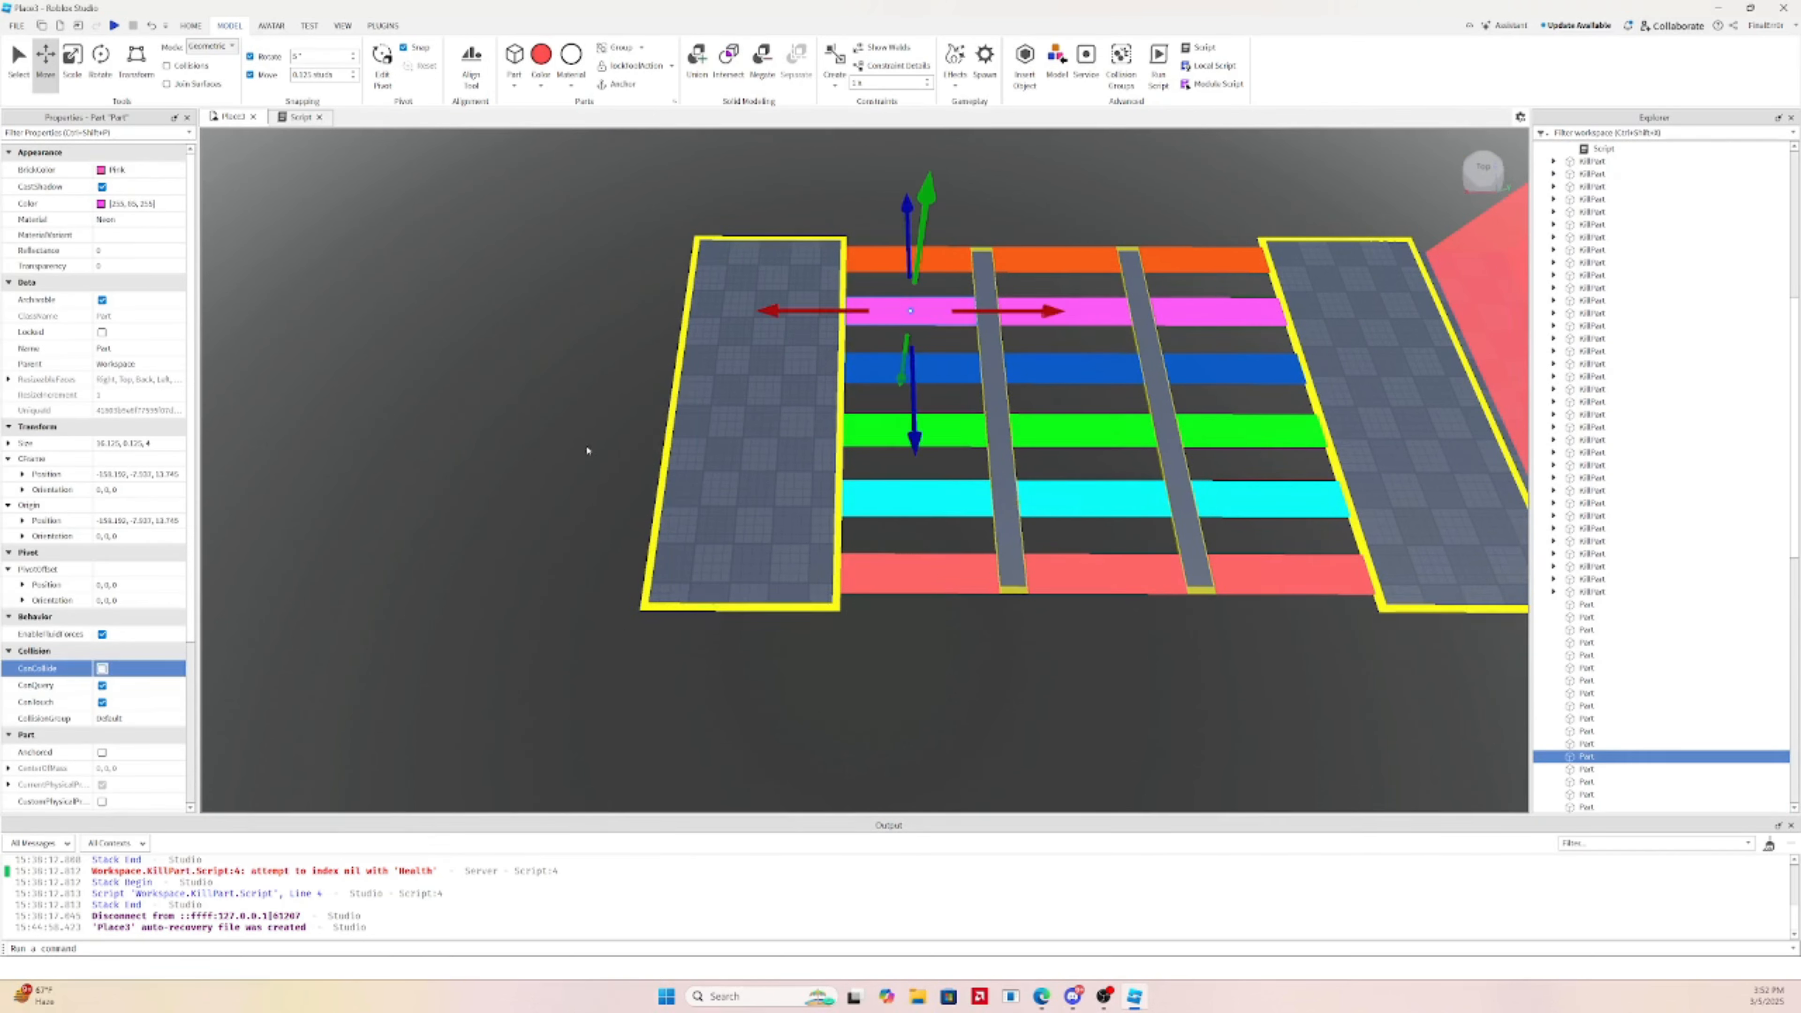
{"action": "left_click", "coordinate": [132, 672]}
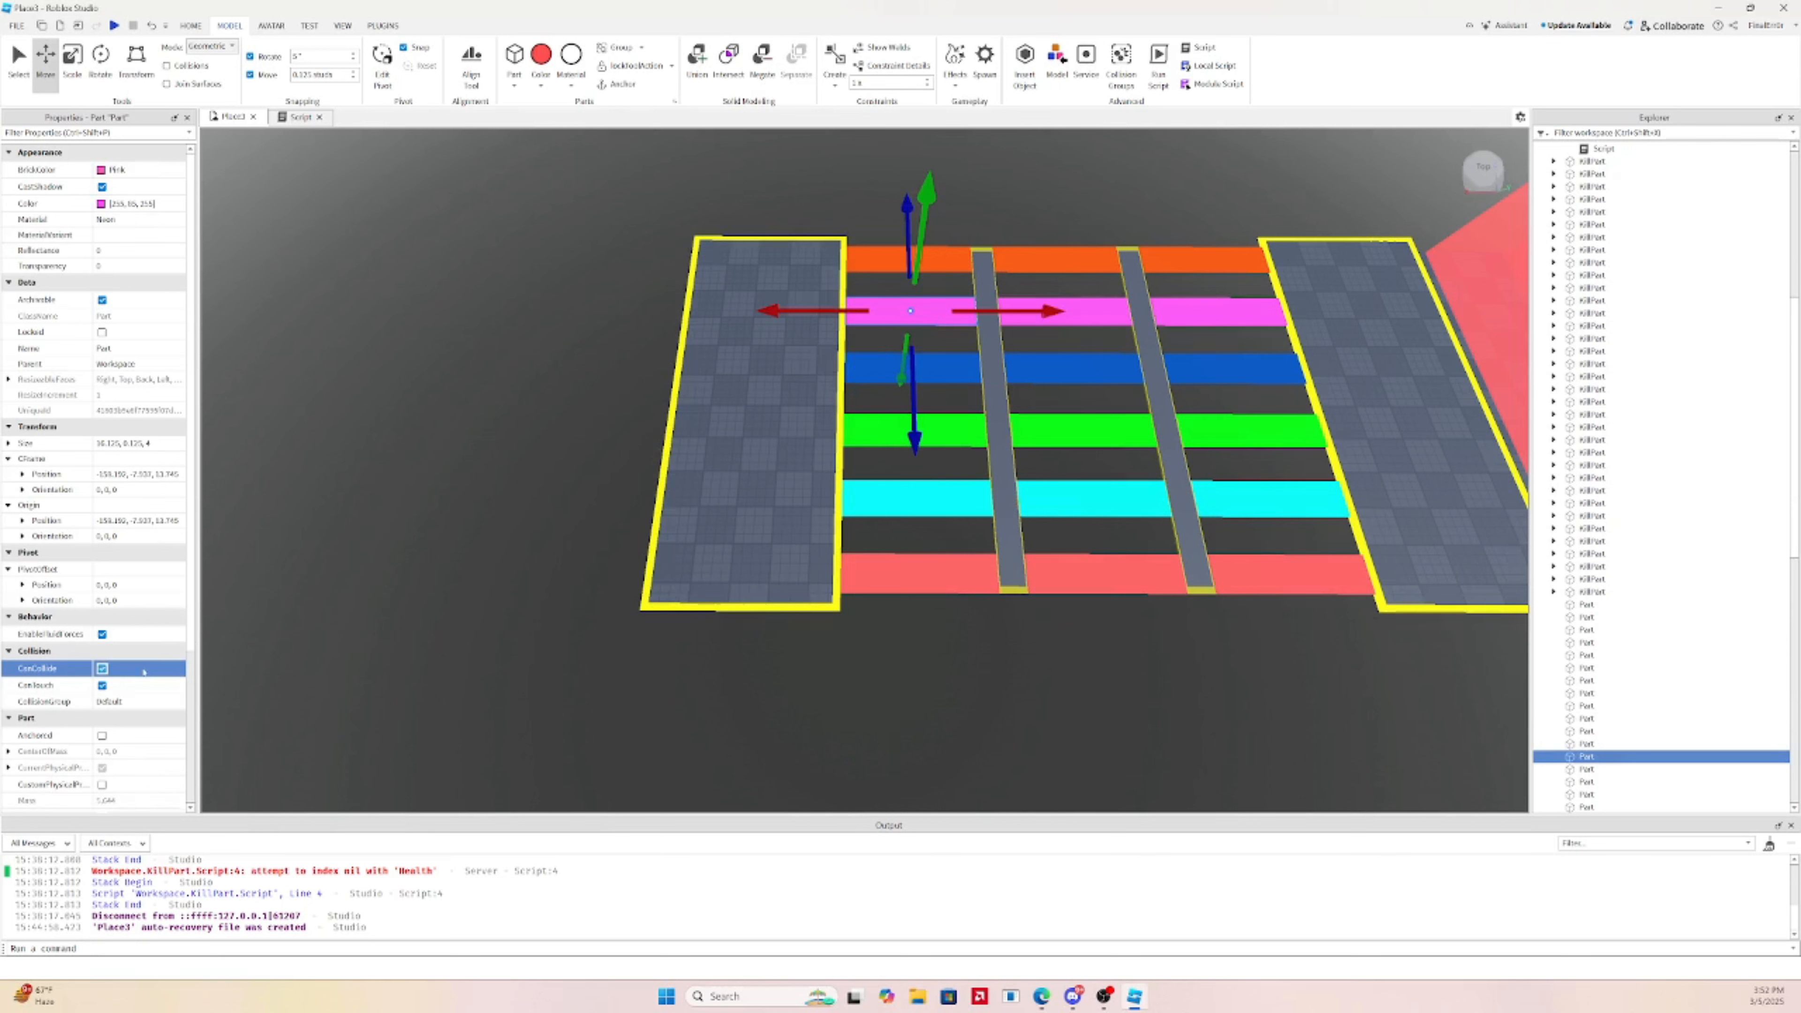
{"action": "left_click", "coordinate": [1089, 437]}
{"action": "left_click", "coordinate": [1104, 574]}
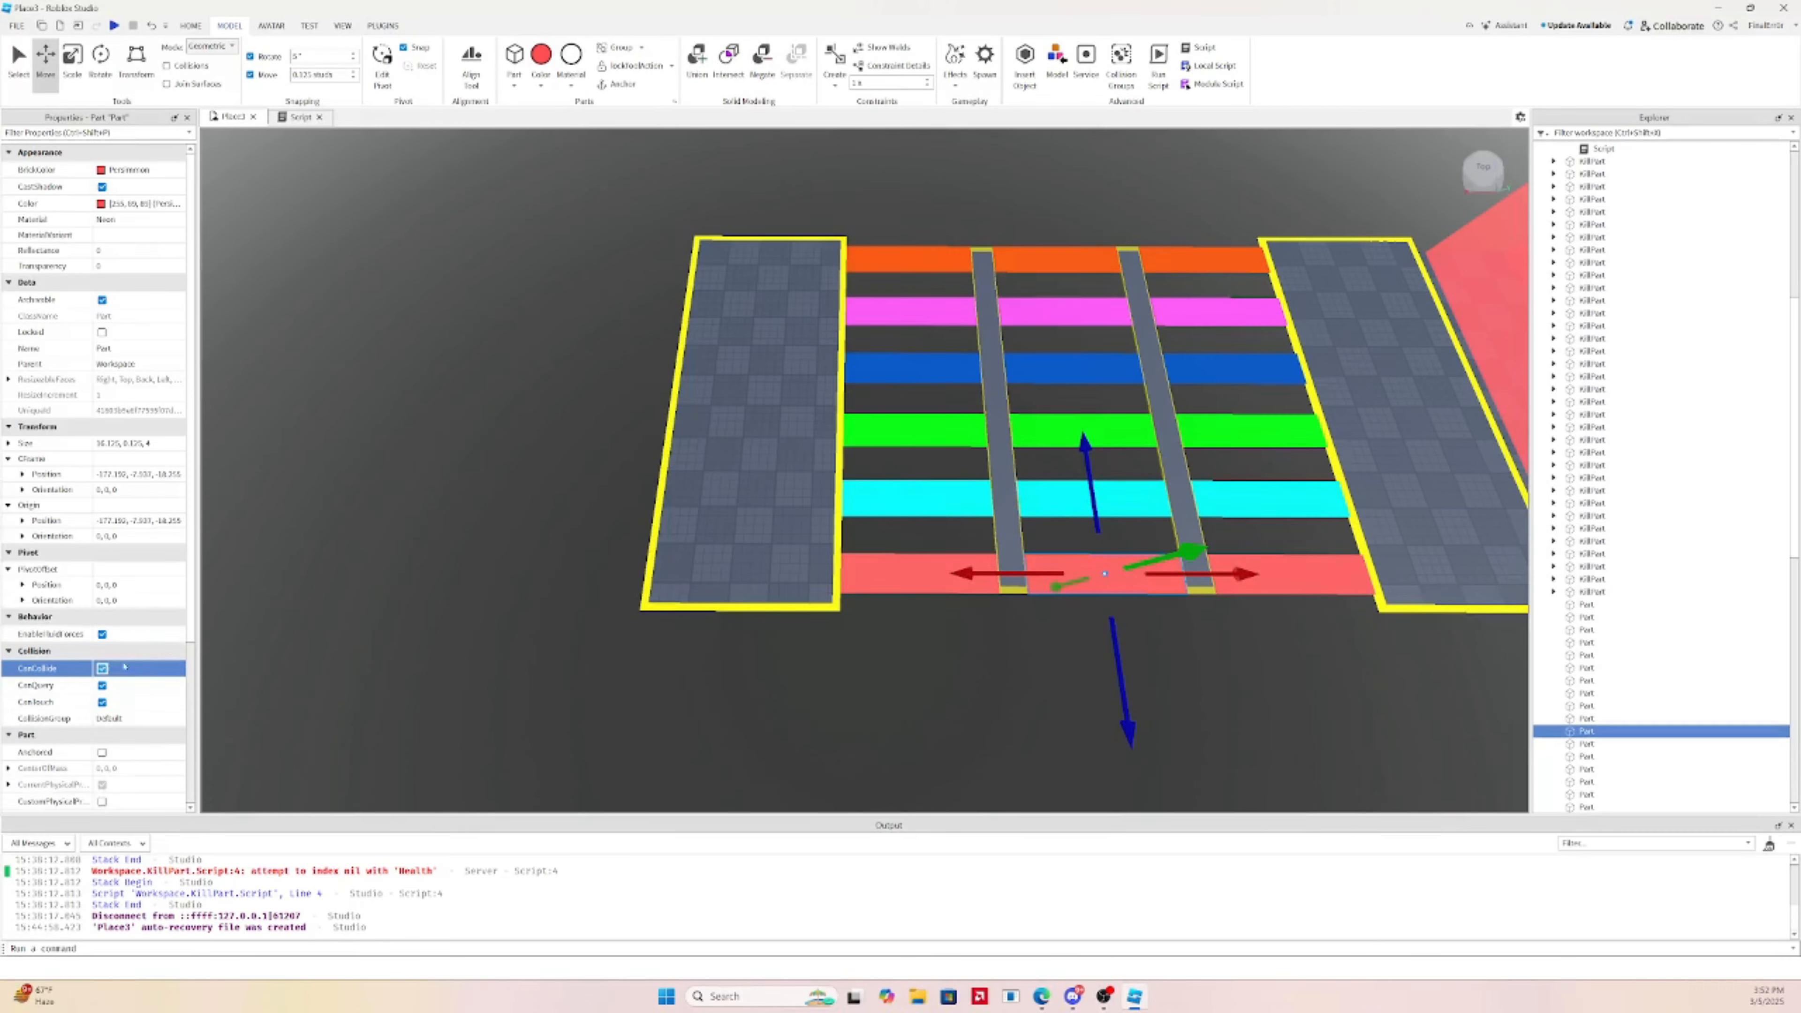
{"action": "left_click", "coordinate": [780, 764]}
{"action": "left_click", "coordinate": [744, 503]}
{"action": "right_click_drag", "start_coordinate": [786, 530], "coordinate": [1012, 491]}
Fly the camera along the course over the bars and platforms to inspect it
{"action": "key", "text": "s"}
{"action": "key", "text": "d"}
{"action": "key", "text": "a"}
{"action": "key", "text": "w"}
{"action": "left_click", "coordinate": [1079, 271]}
{"action": "key", "text": "w"}
{"action": "right_click_drag", "start_coordinate": [1079, 271], "coordinate": [1083, 272]}
{"action": "key", "text": "d"}
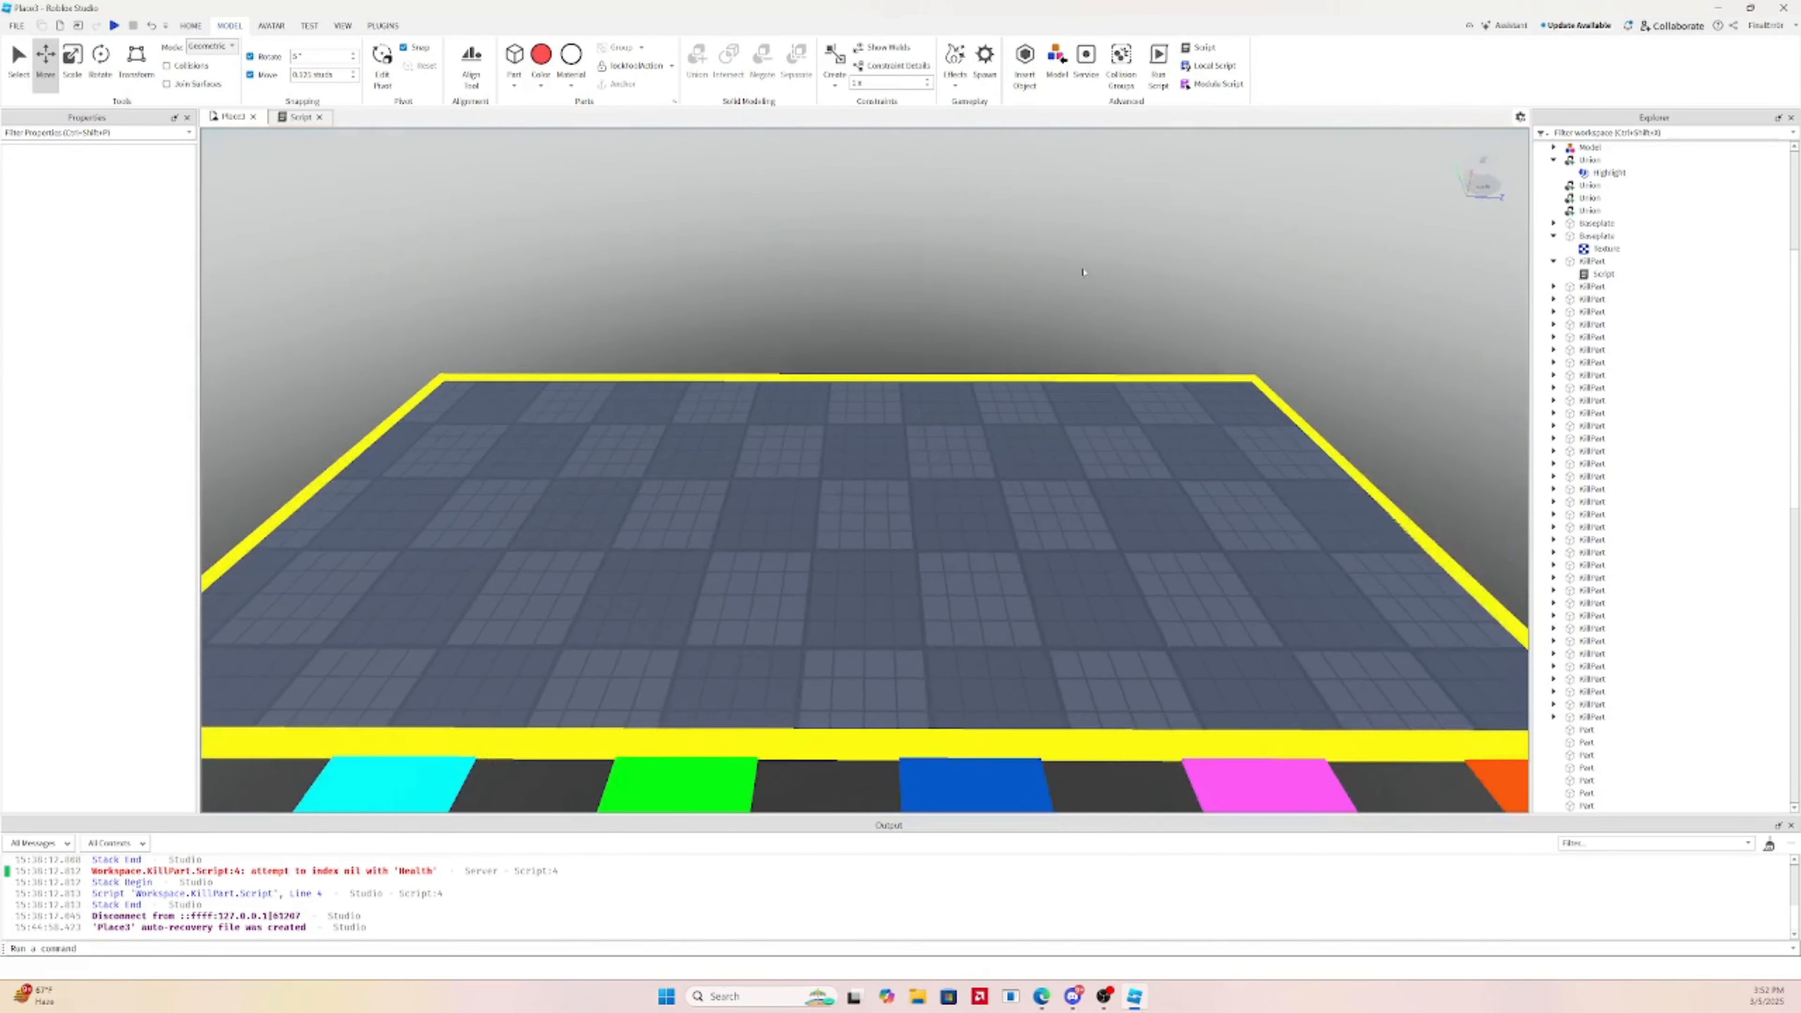
{"action": "left_click", "coordinate": [808, 386]}
{"action": "left_click", "coordinate": [978, 222]}
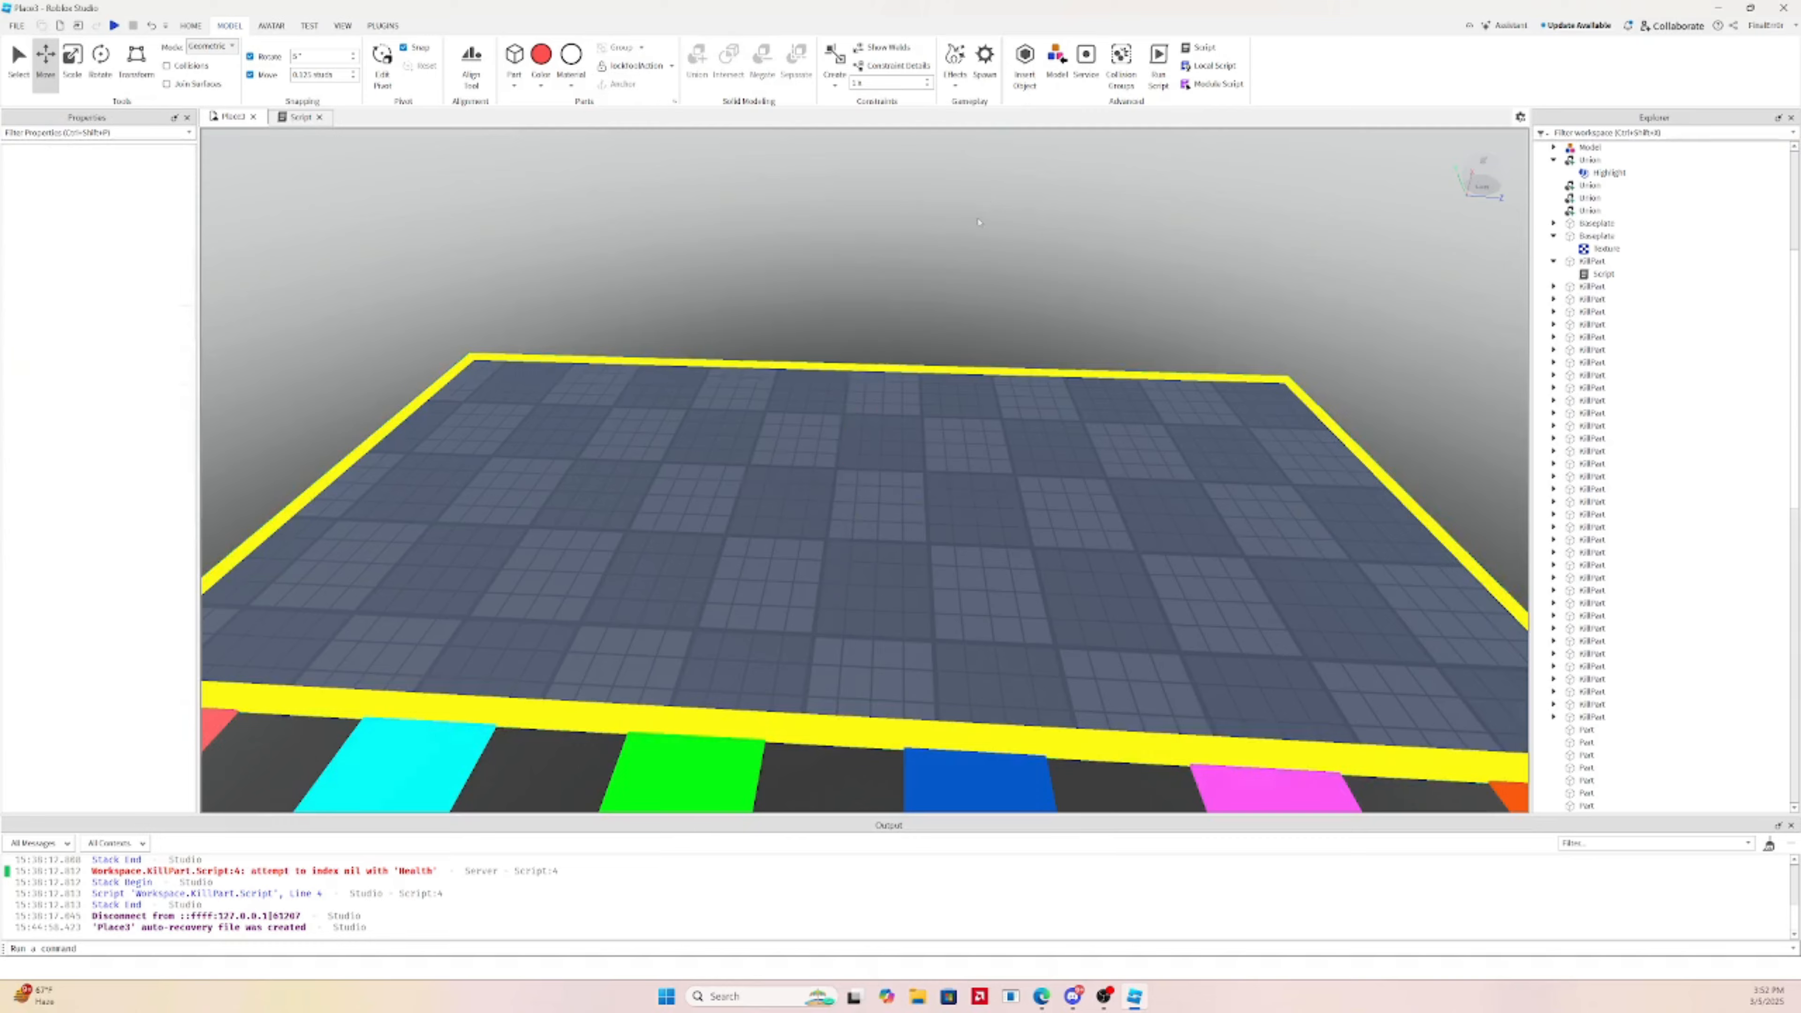
Start publishing the game with File > Publish to Roblox
{"action": "key", "text": "w"}
{"action": "right_click_drag", "start_coordinate": [979, 222], "coordinate": [978, 221]}
{"action": "key", "text": "s"}
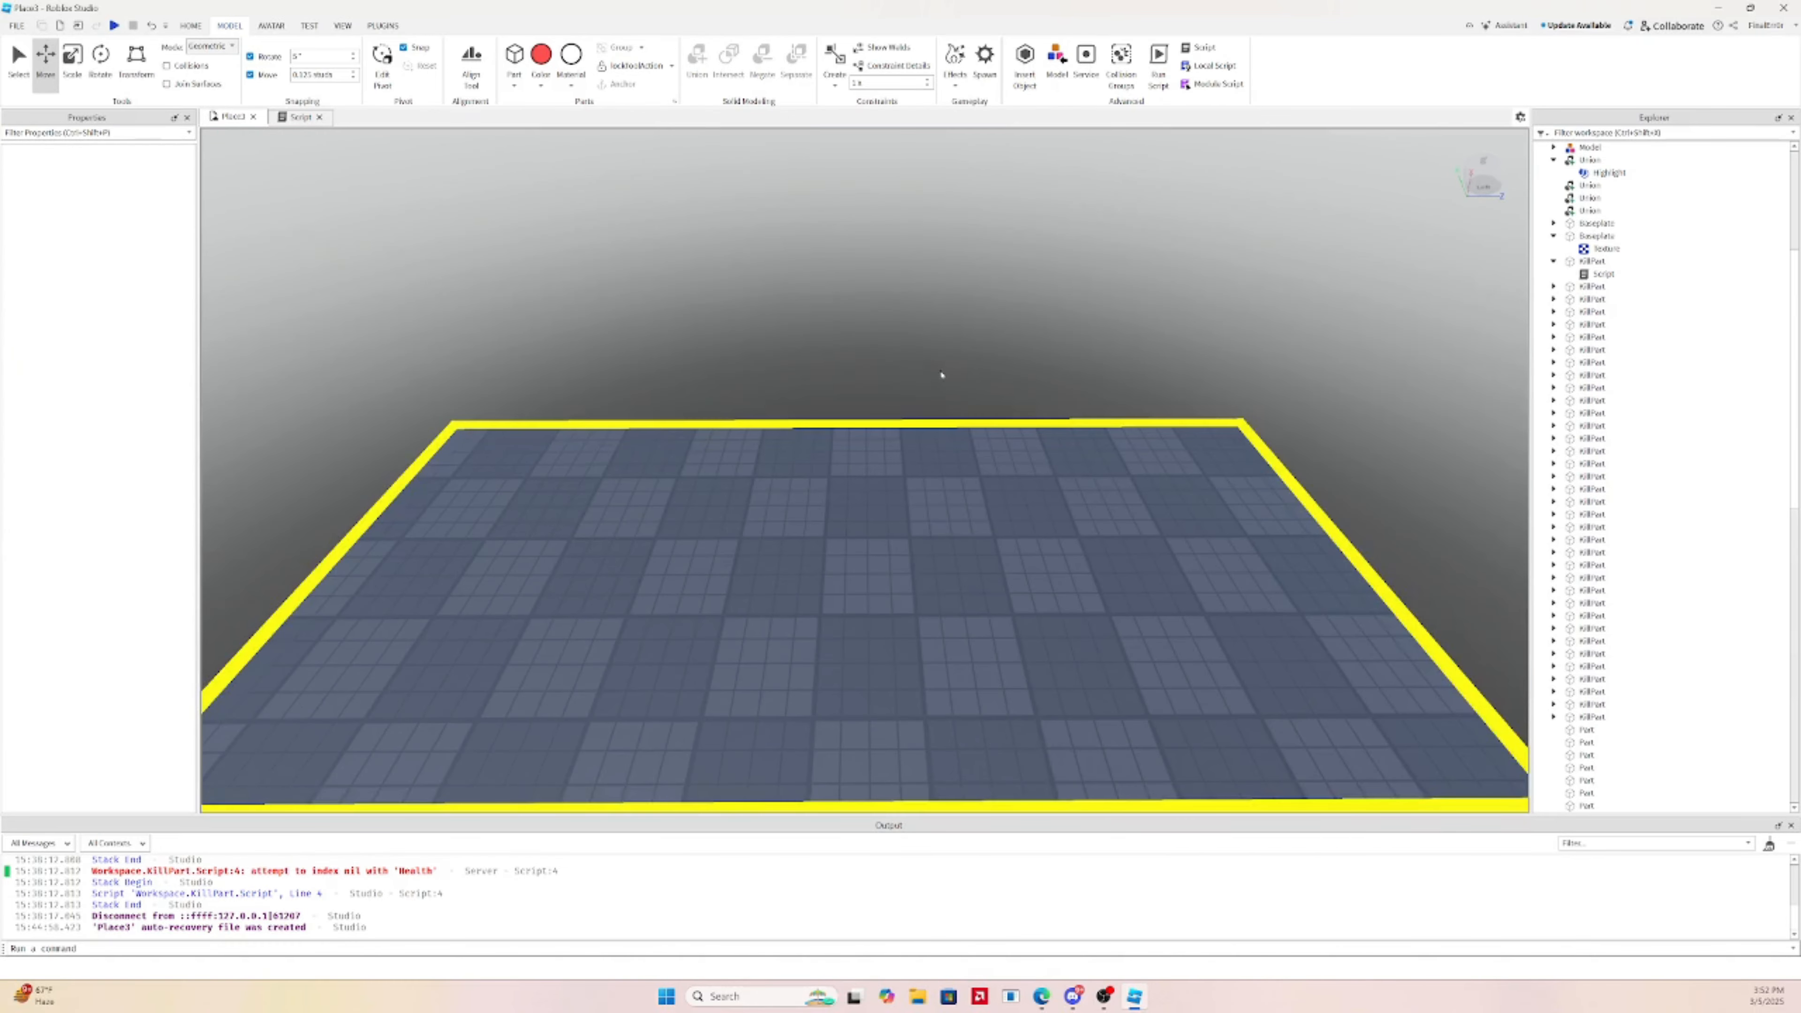
{"action": "key", "text": "w"}
{"action": "key", "text": "s"}
{"action": "left_click", "coordinate": [16, 25]}
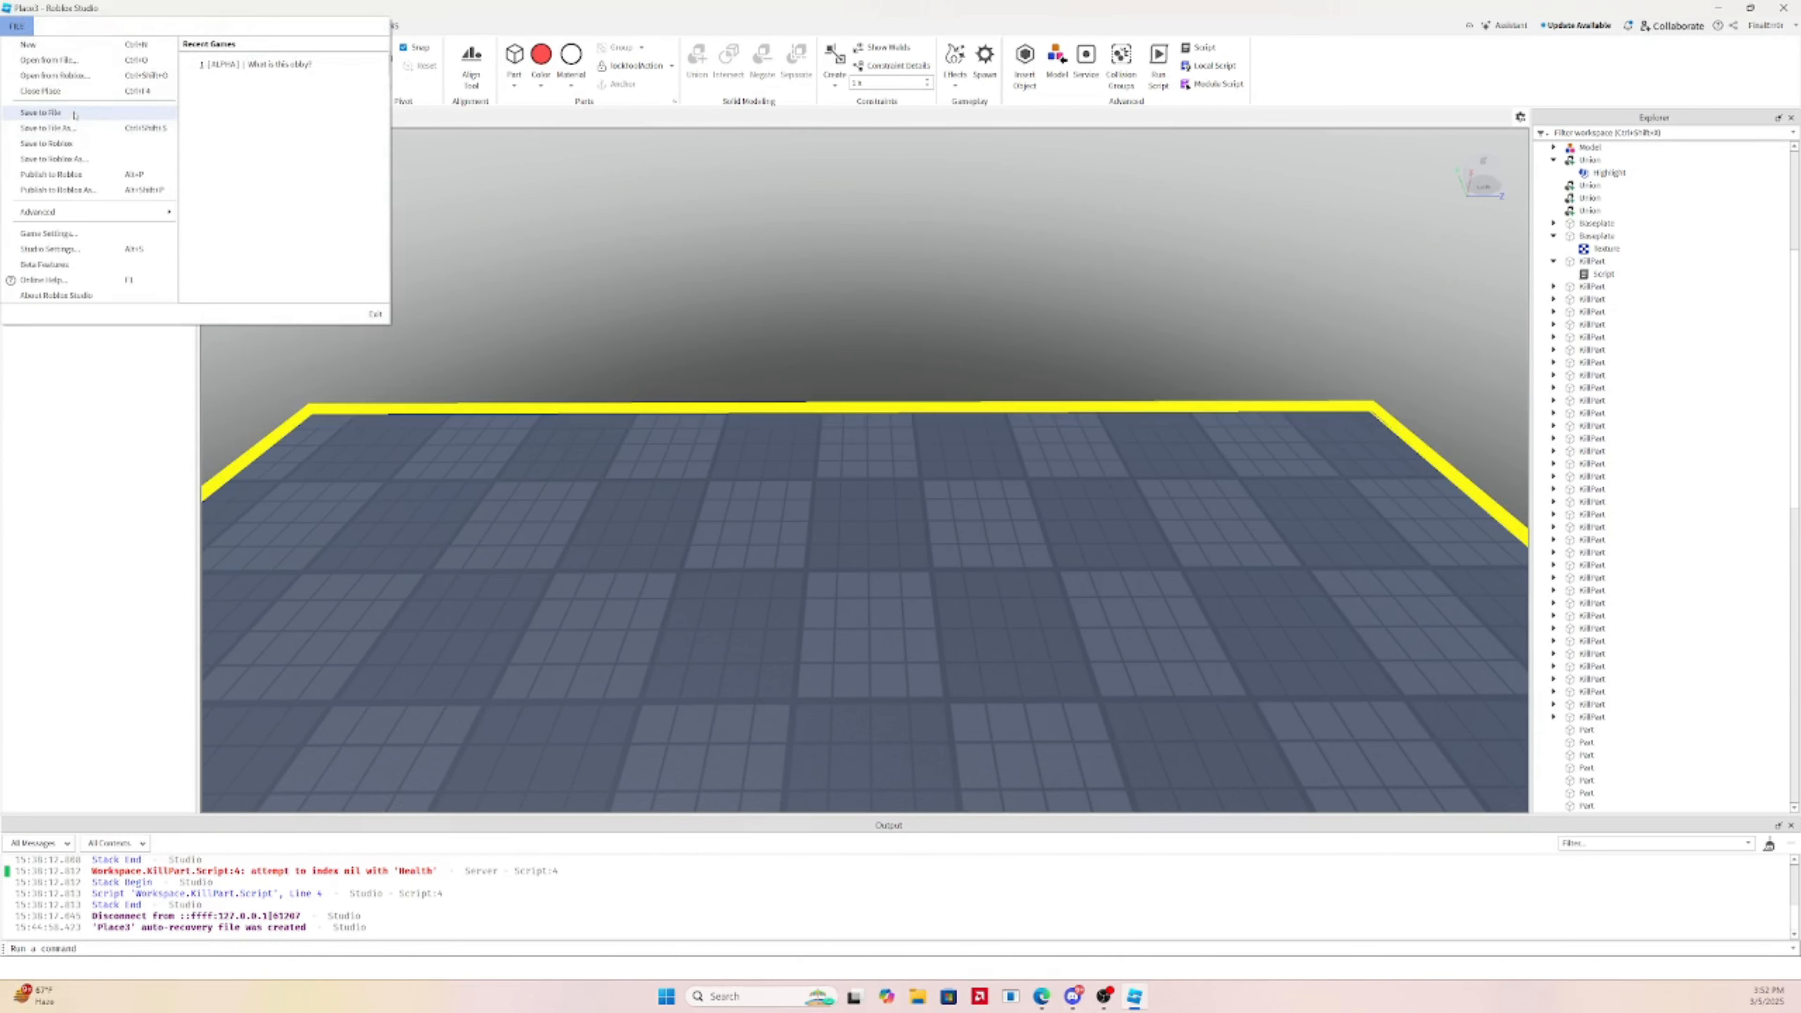
{"action": "left_click", "coordinate": [70, 174]}
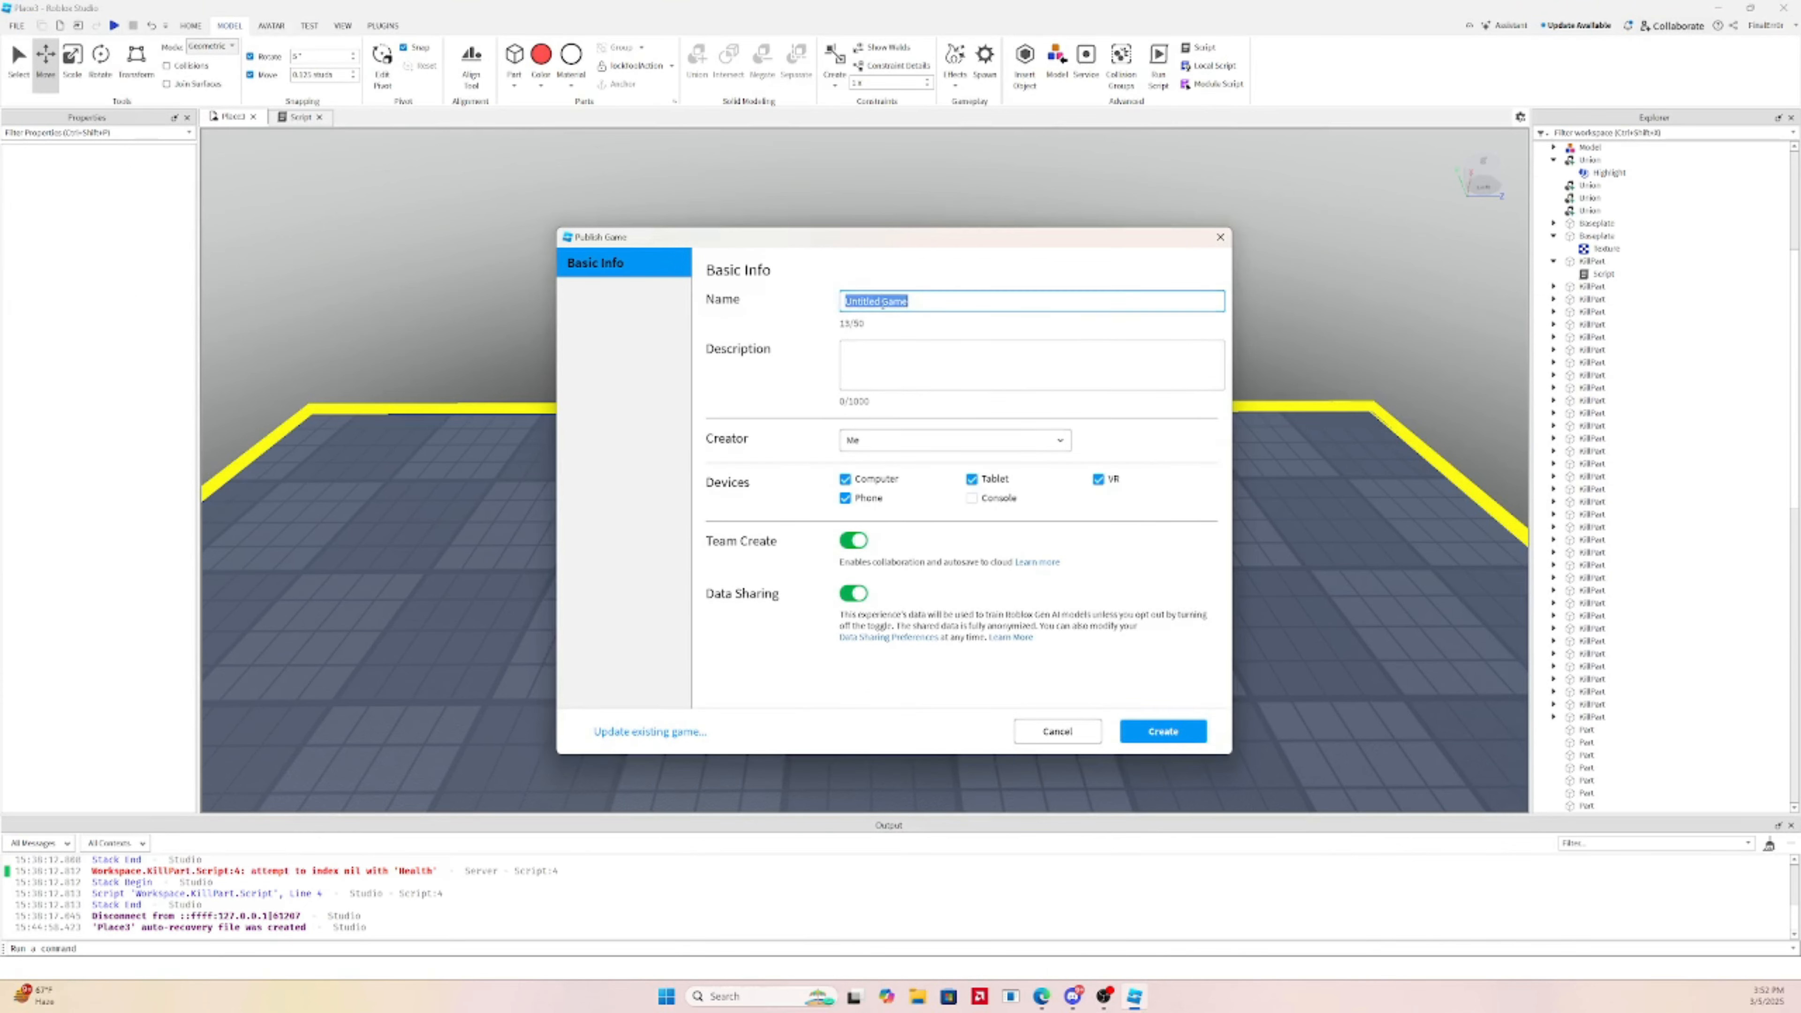
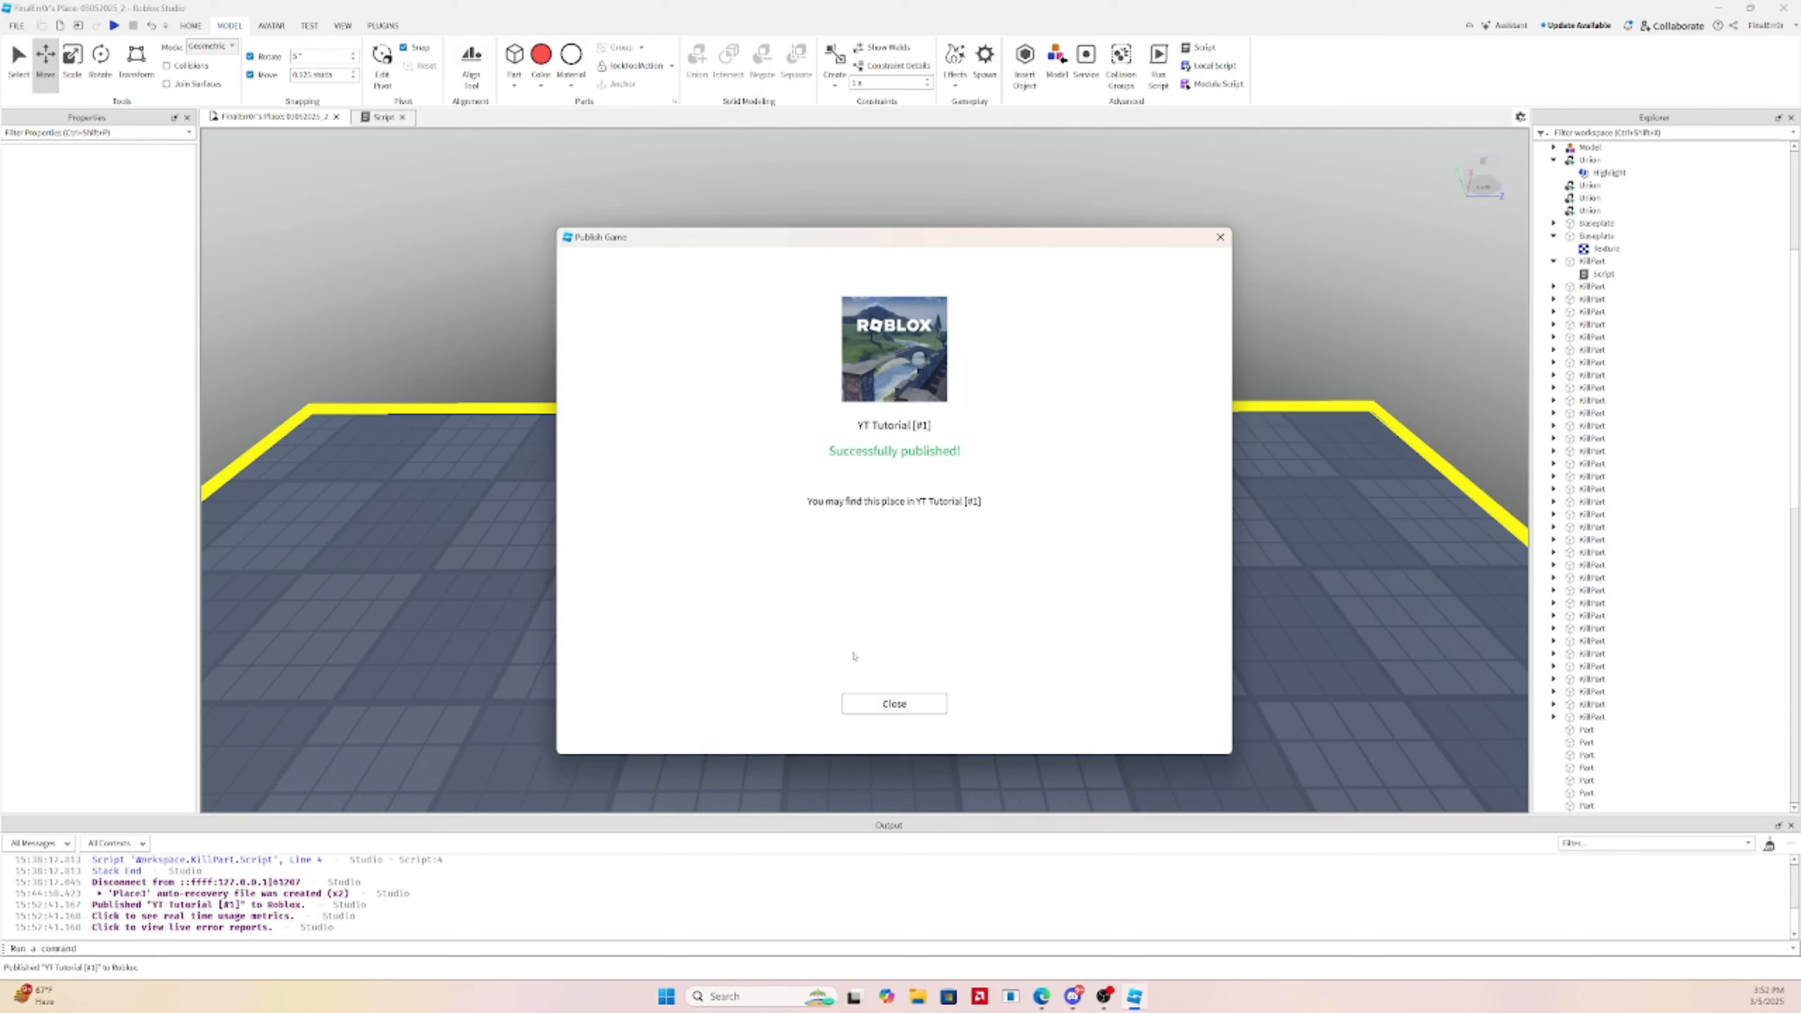
Dismiss the Publish Game confirmation for YT Tutorial [#1] and return to the Home toolset
{"action": "left_click", "coordinate": [862, 711]}
{"action": "left_click", "coordinate": [195, 27]}
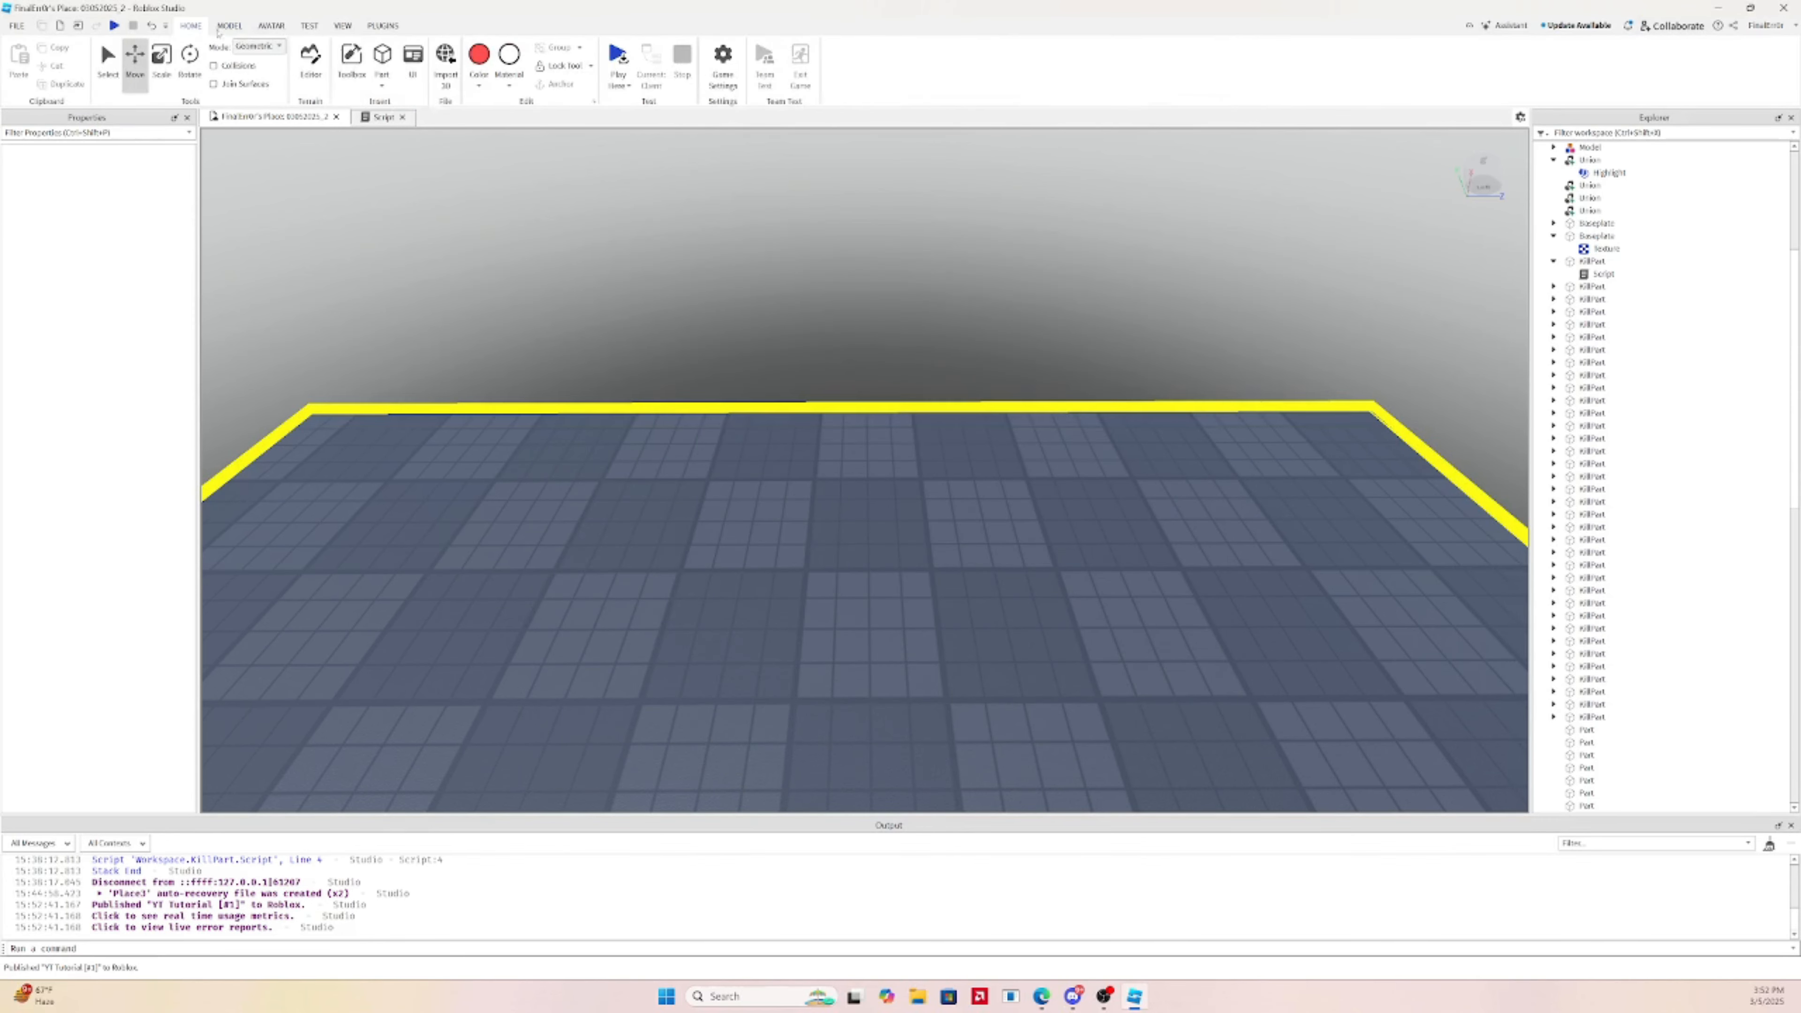
From Game Settings > Monetization, start creating a new badge, which opens Creator Hub in the browser
{"action": "left_click", "coordinate": [732, 65]}
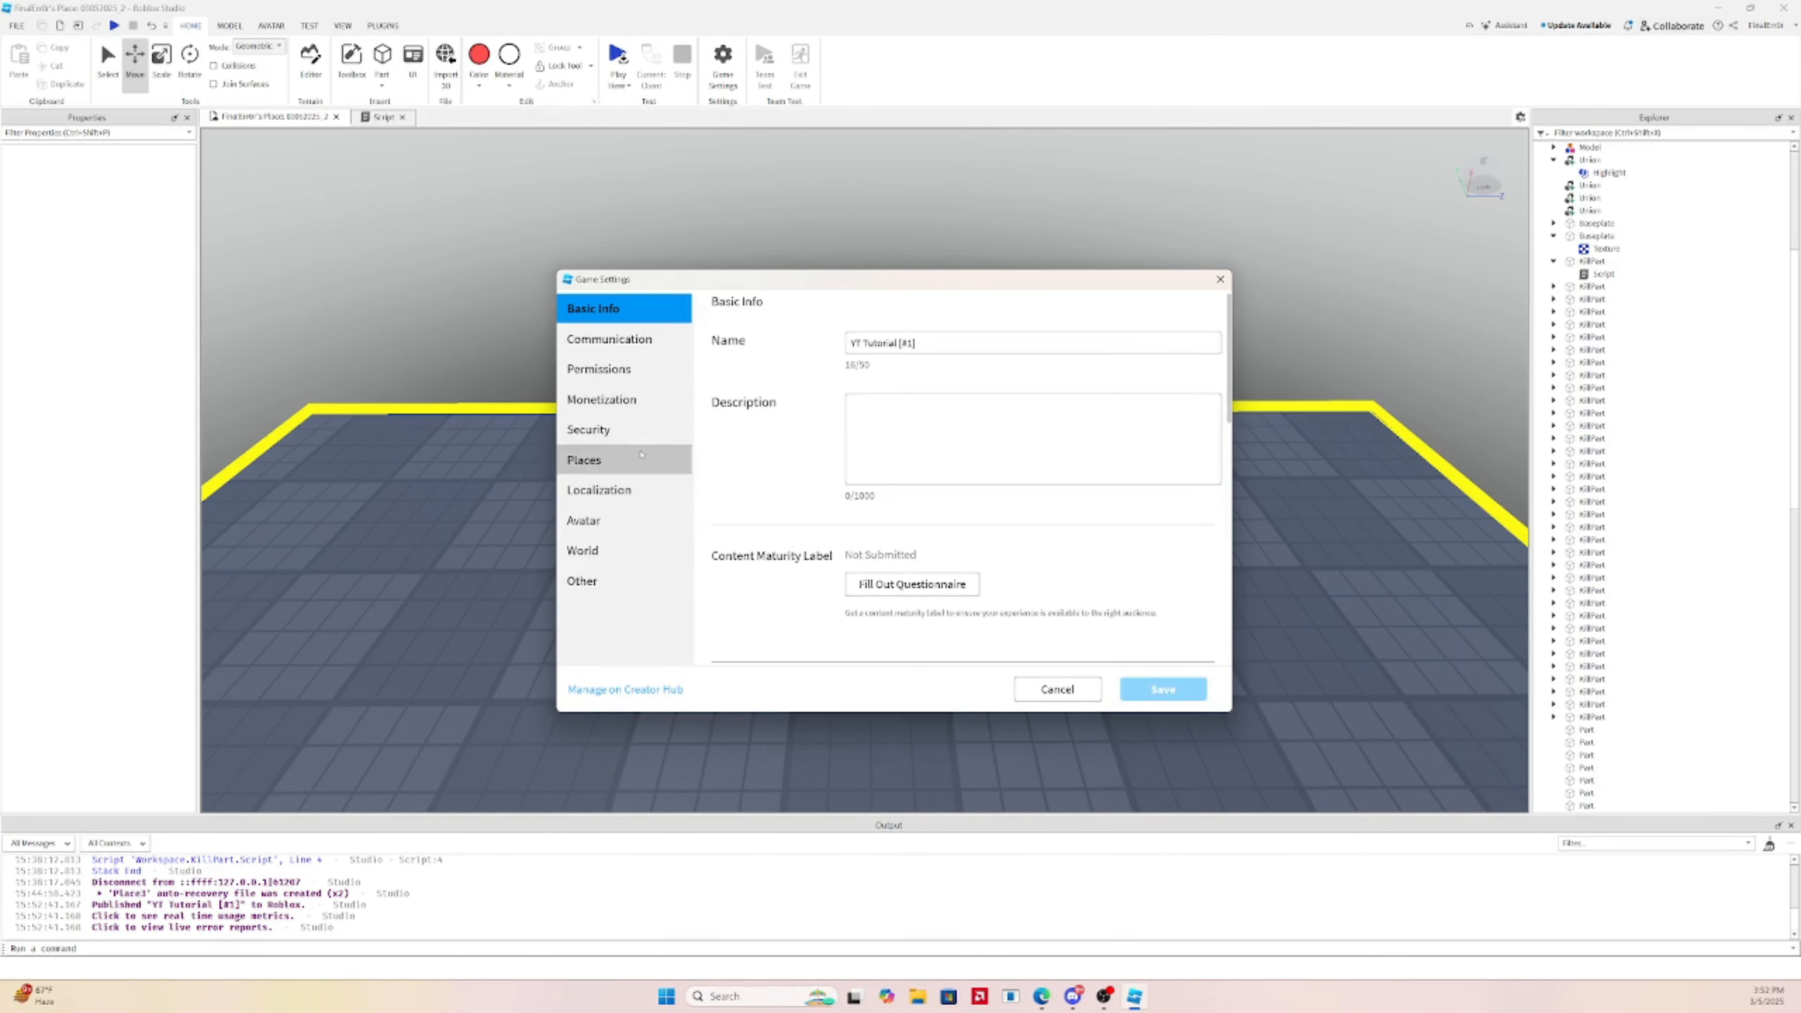
{"action": "left_click", "coordinate": [683, 400]}
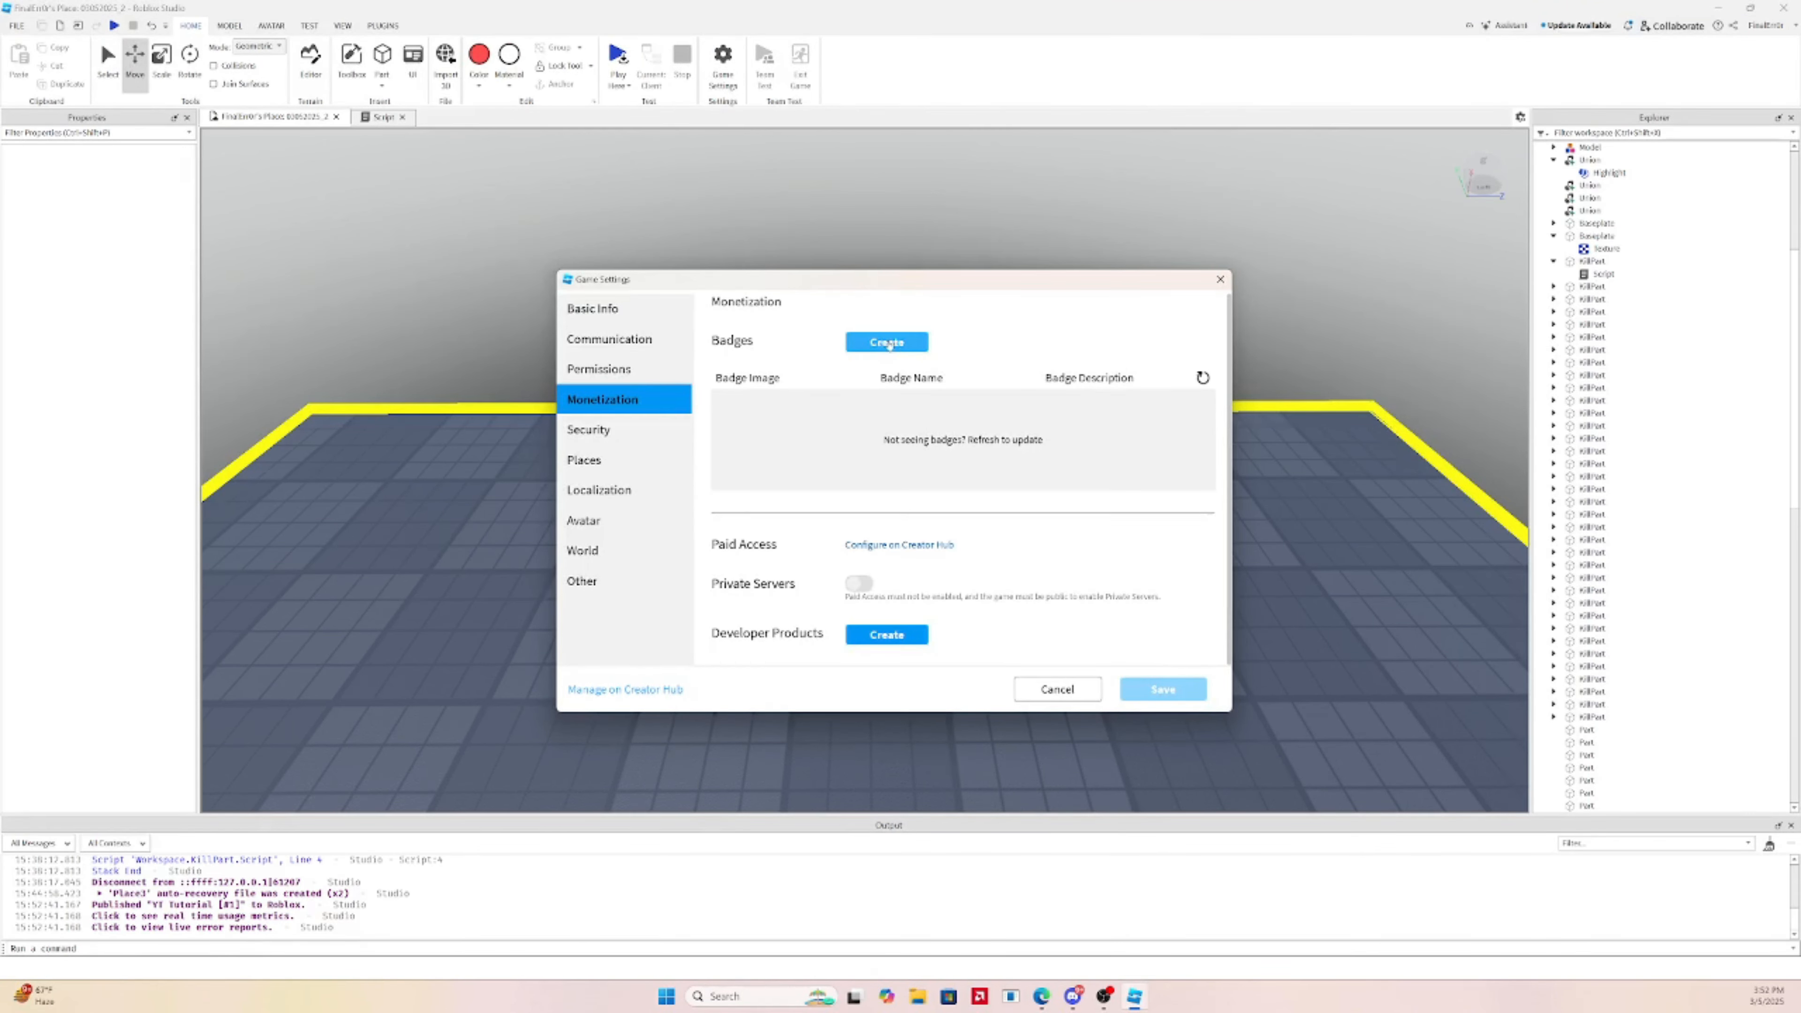
{"action": "left_click", "coordinate": [888, 343]}
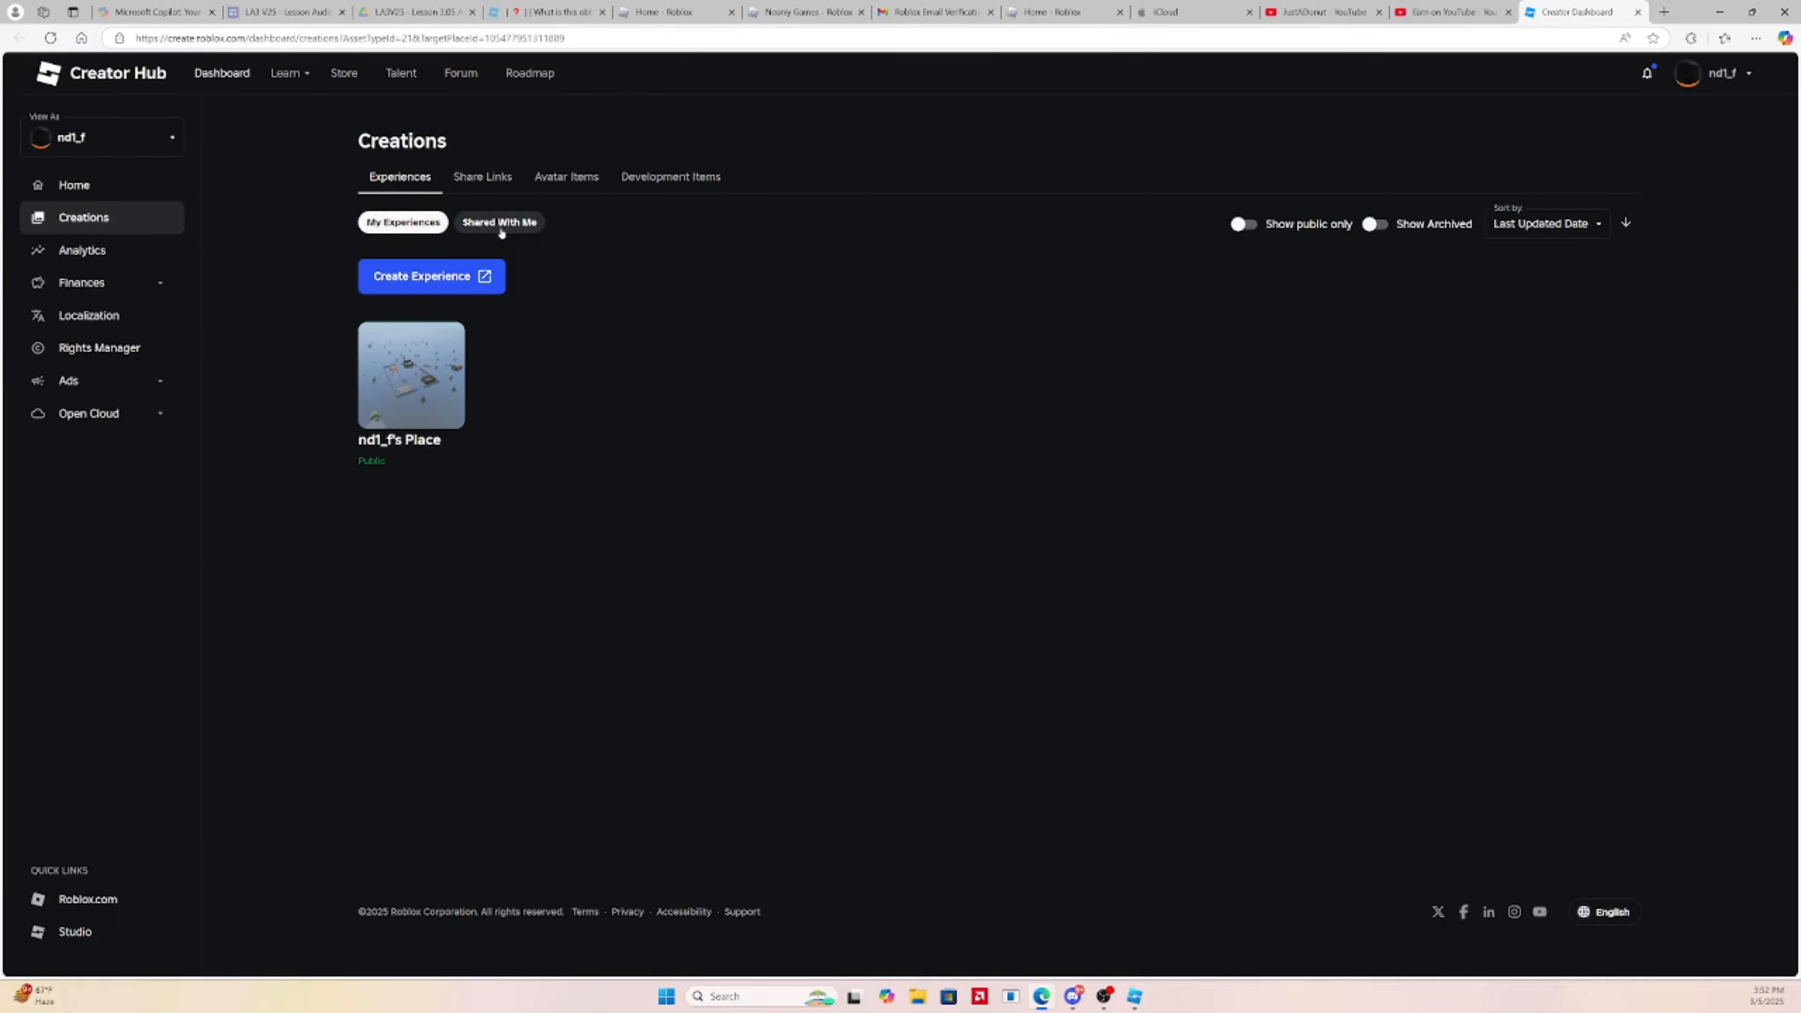
Open the Roblox account settings page and load icloud.com in a new browser tab
{"action": "left_click", "coordinate": [1707, 79]}
{"action": "left_click", "coordinate": [1677, 107]}
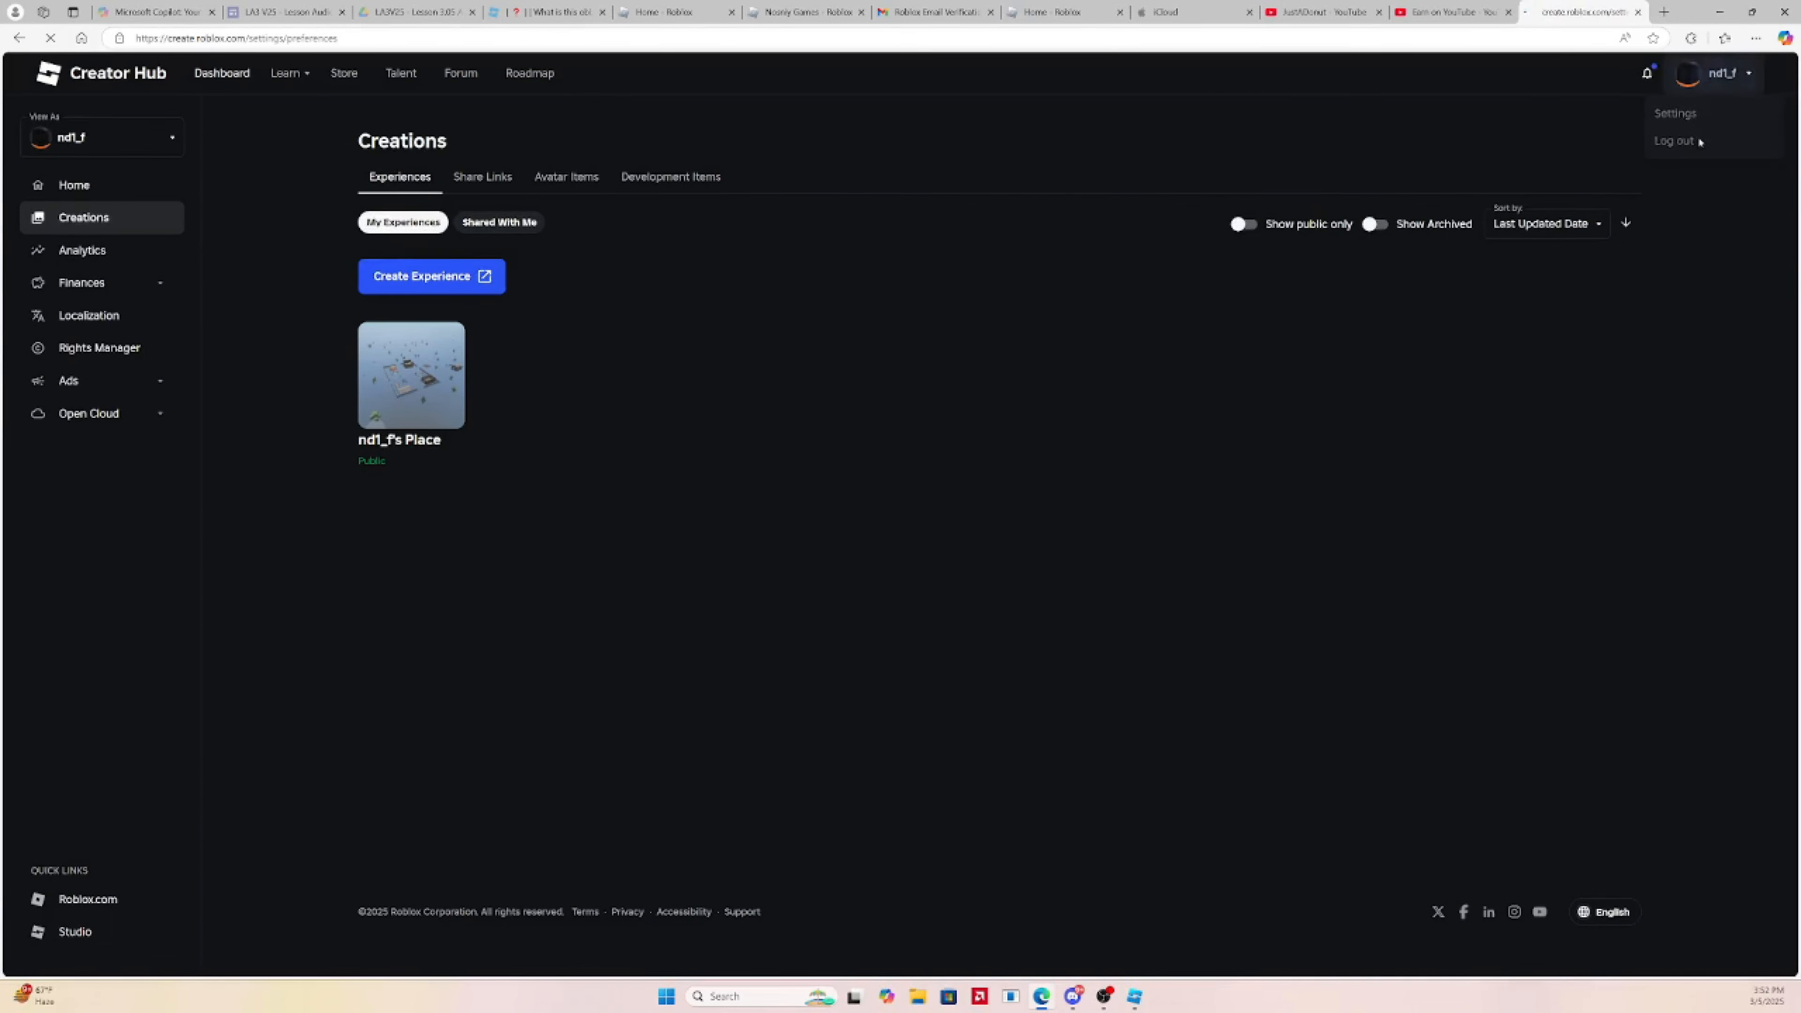
{"action": "left_click", "coordinate": [1664, 12]}
{"action": "type", "text": "icloud.com"}
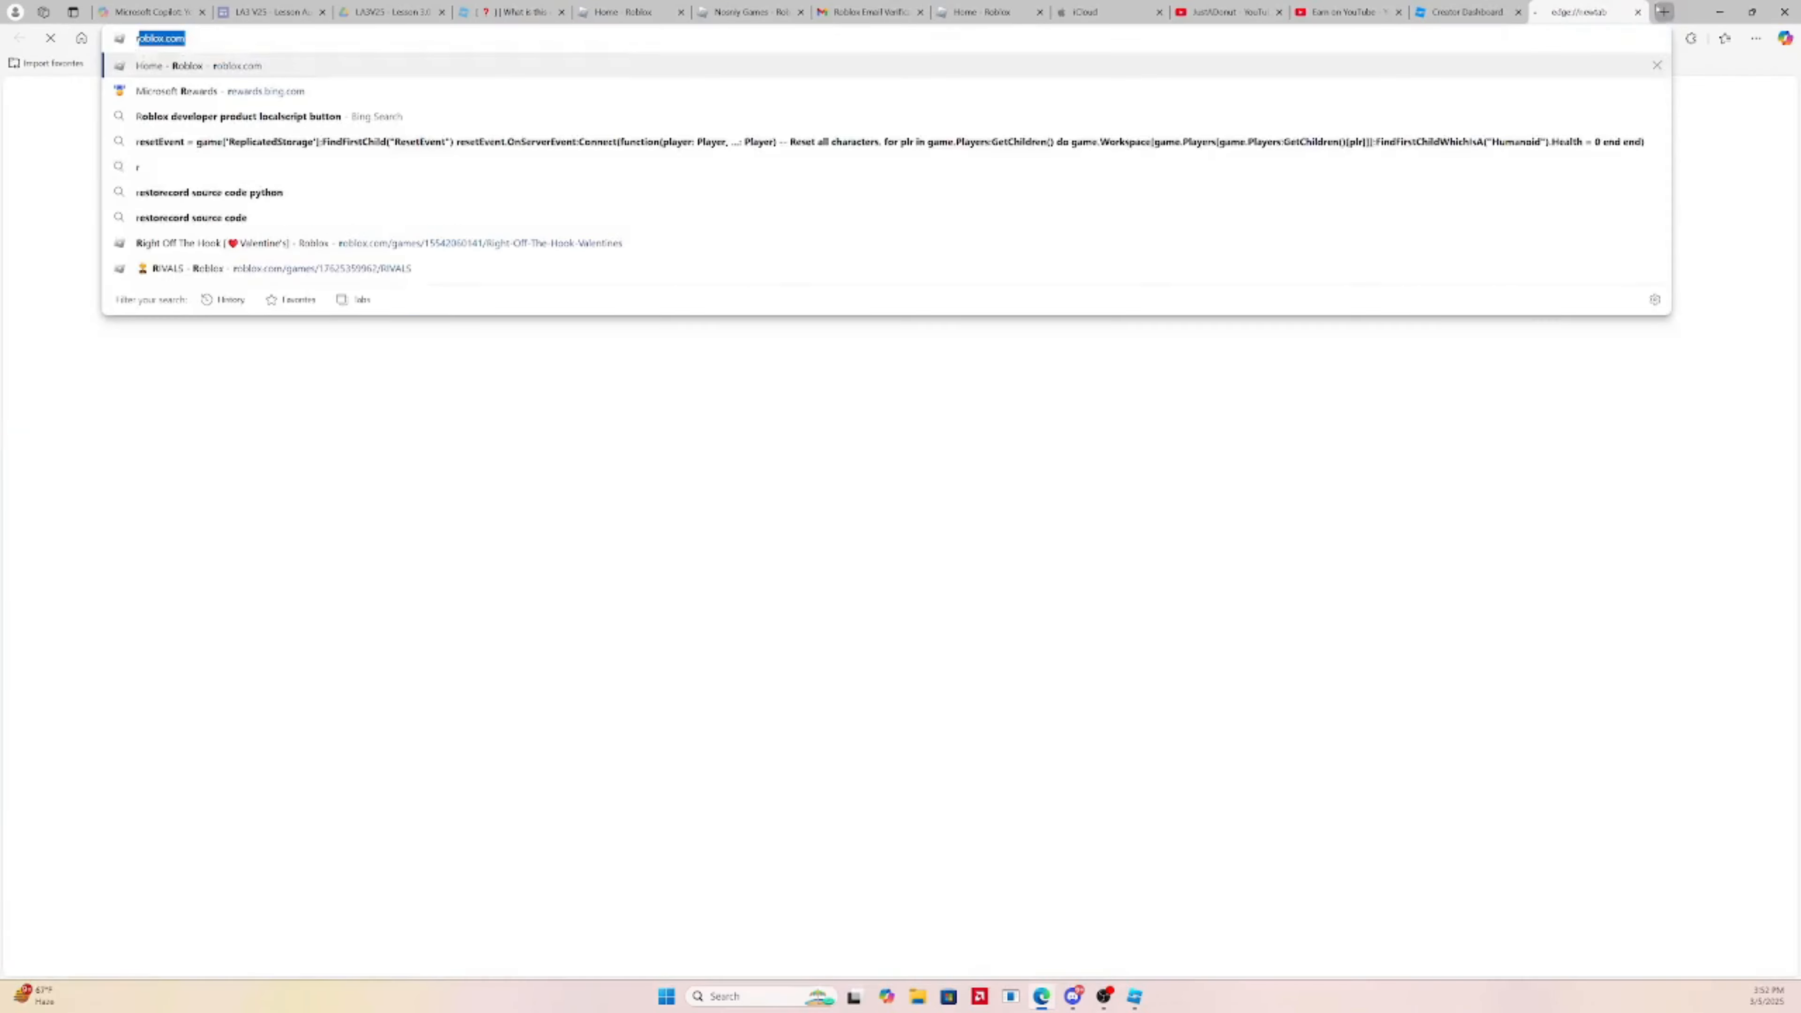
{"action": "key", "text": "Return"}
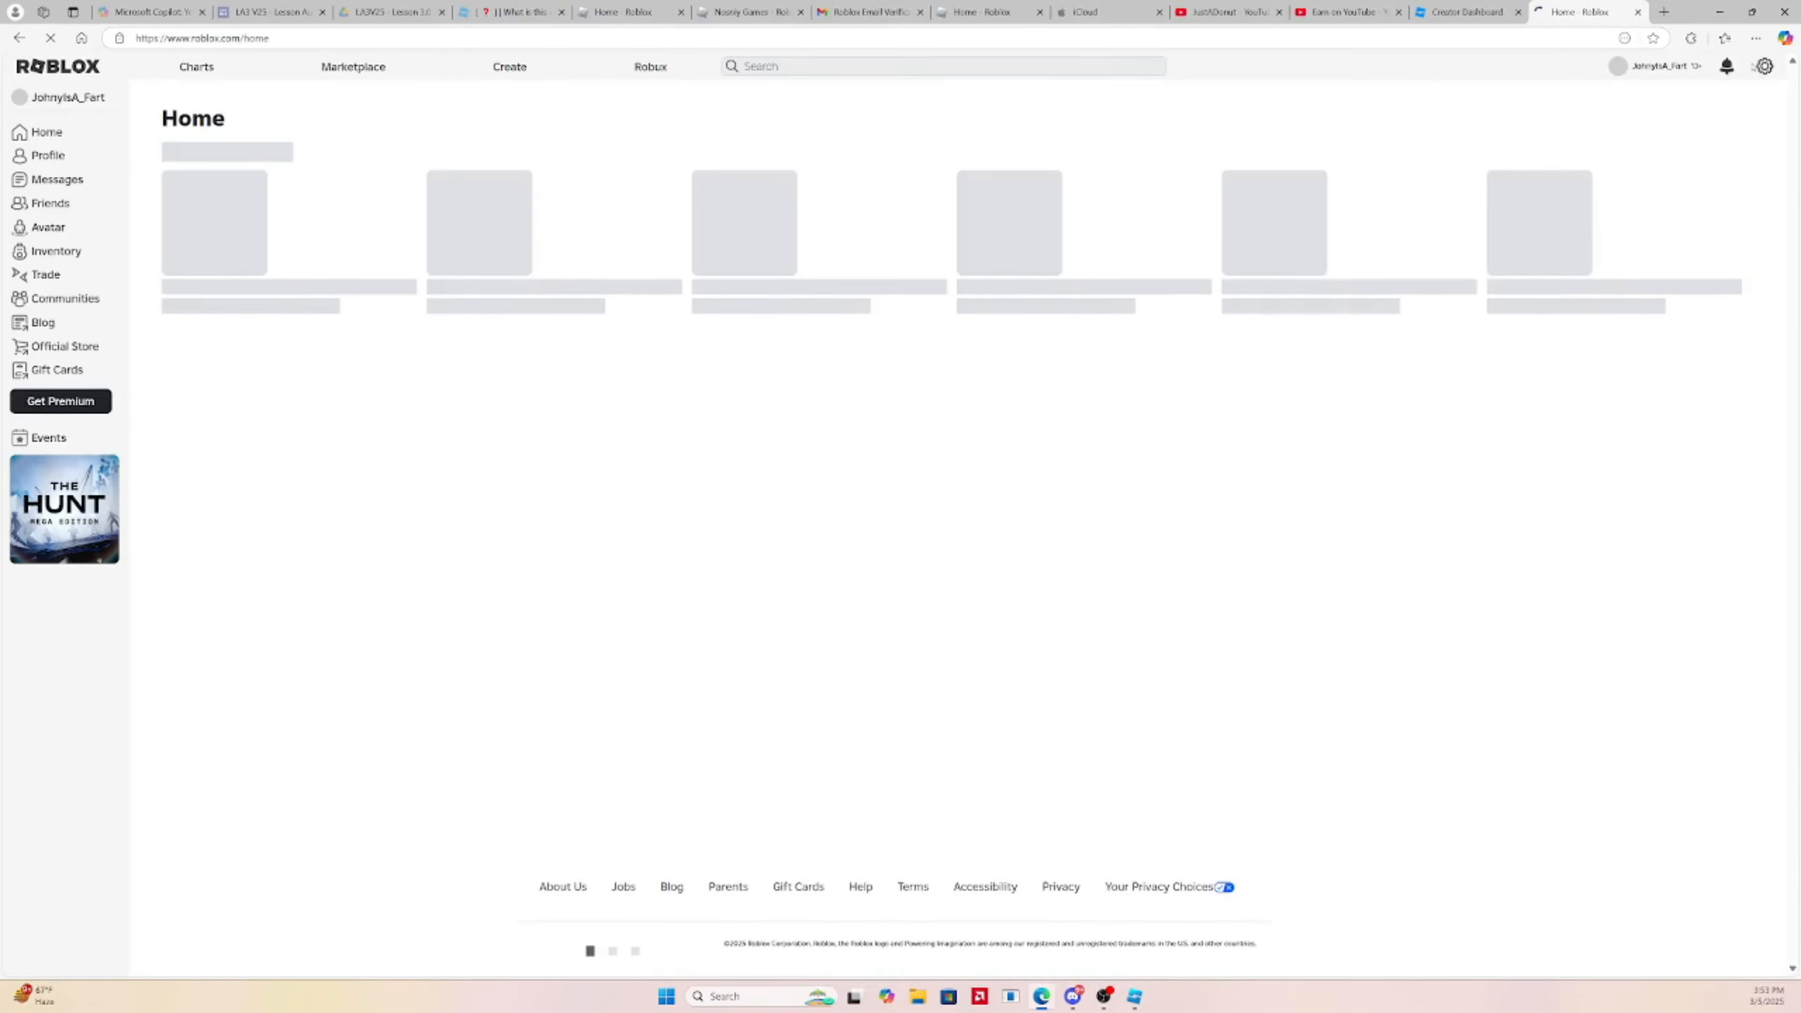
Switch to the Roblox account that owns the game and return to the Creator Hub creations list
{"action": "left_click", "coordinate": [1764, 66]}
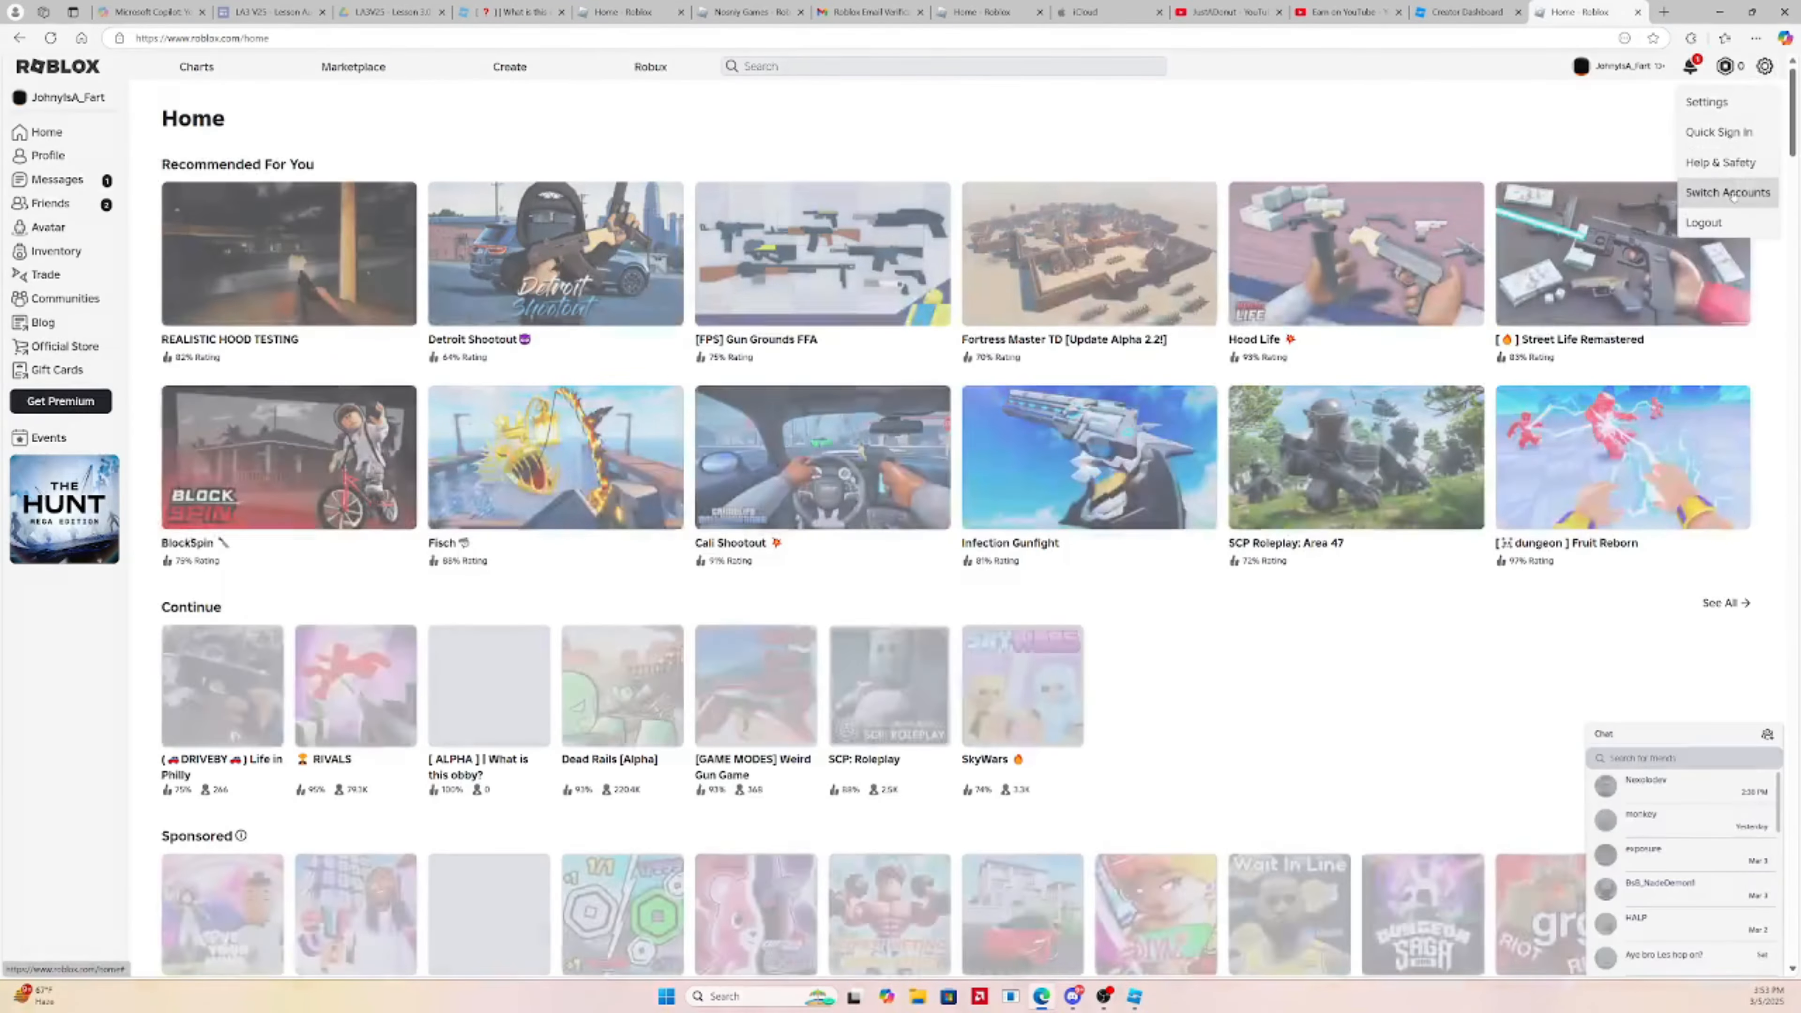
{"action": "left_click", "coordinate": [1730, 192]}
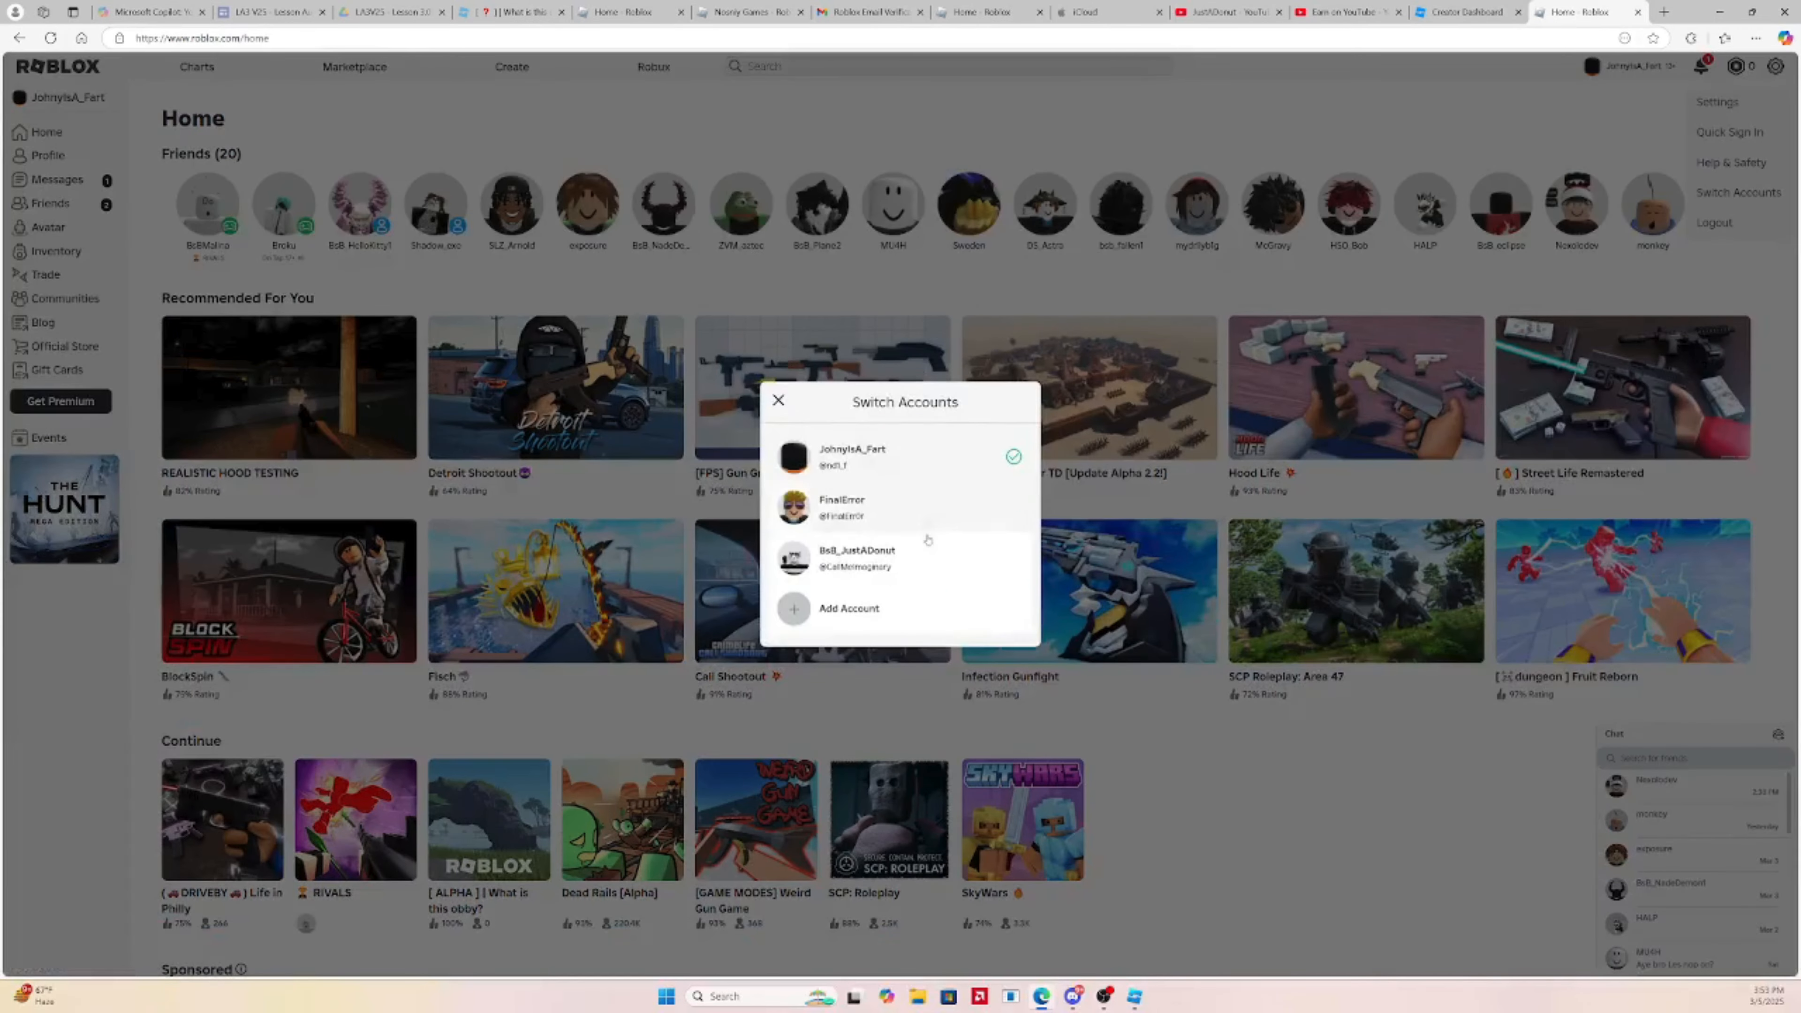
{"action": "left_click", "coordinate": [910, 510]}
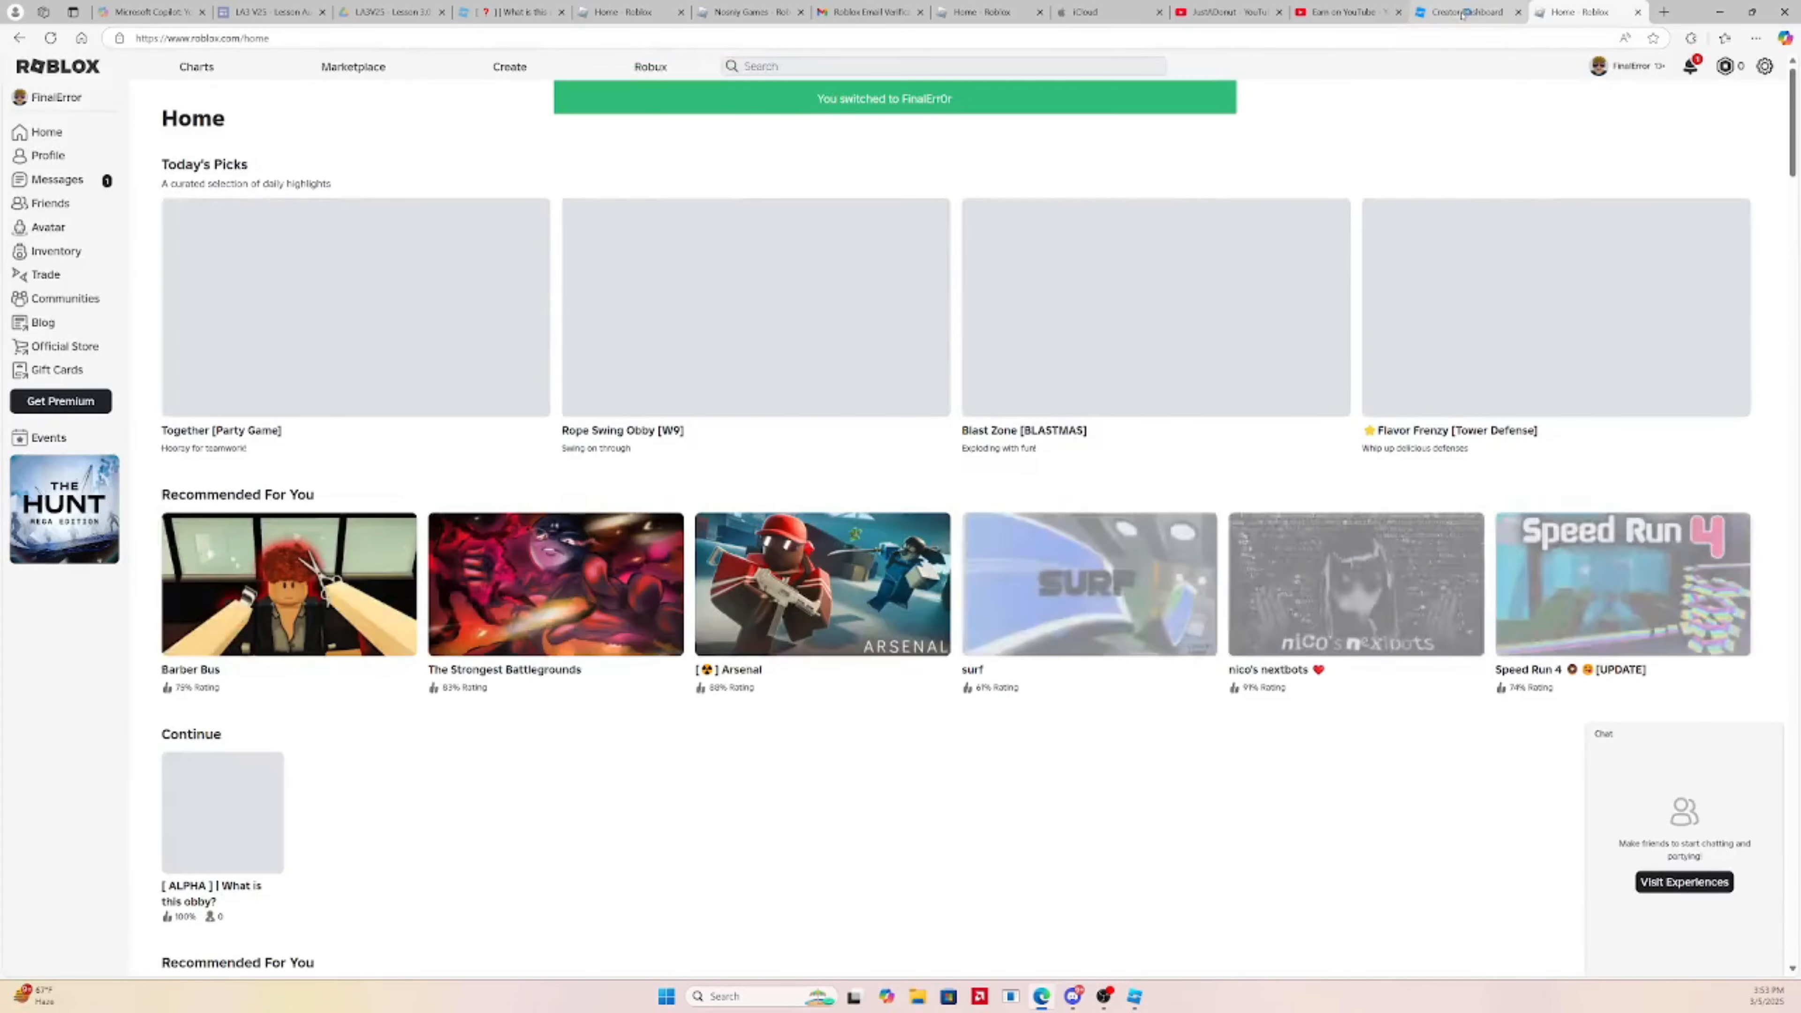
{"action": "left_click", "coordinate": [1463, 12]}
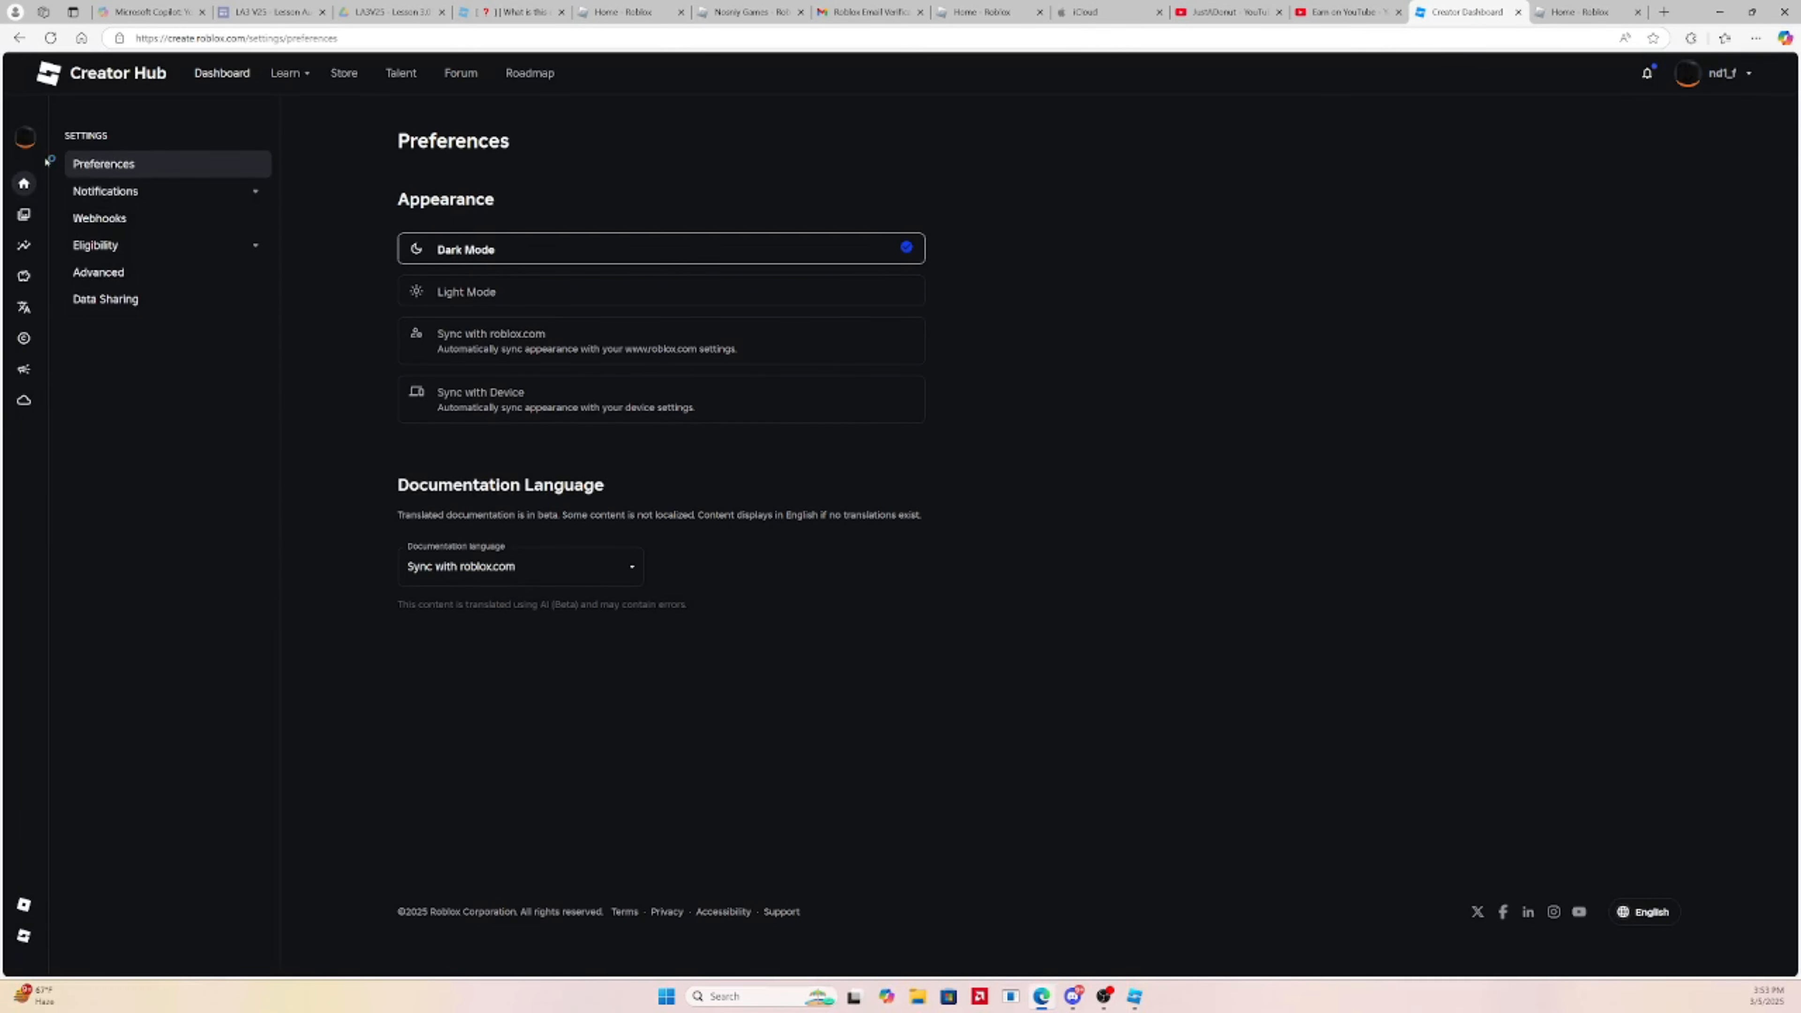
{"action": "left_click", "coordinate": [19, 38]}
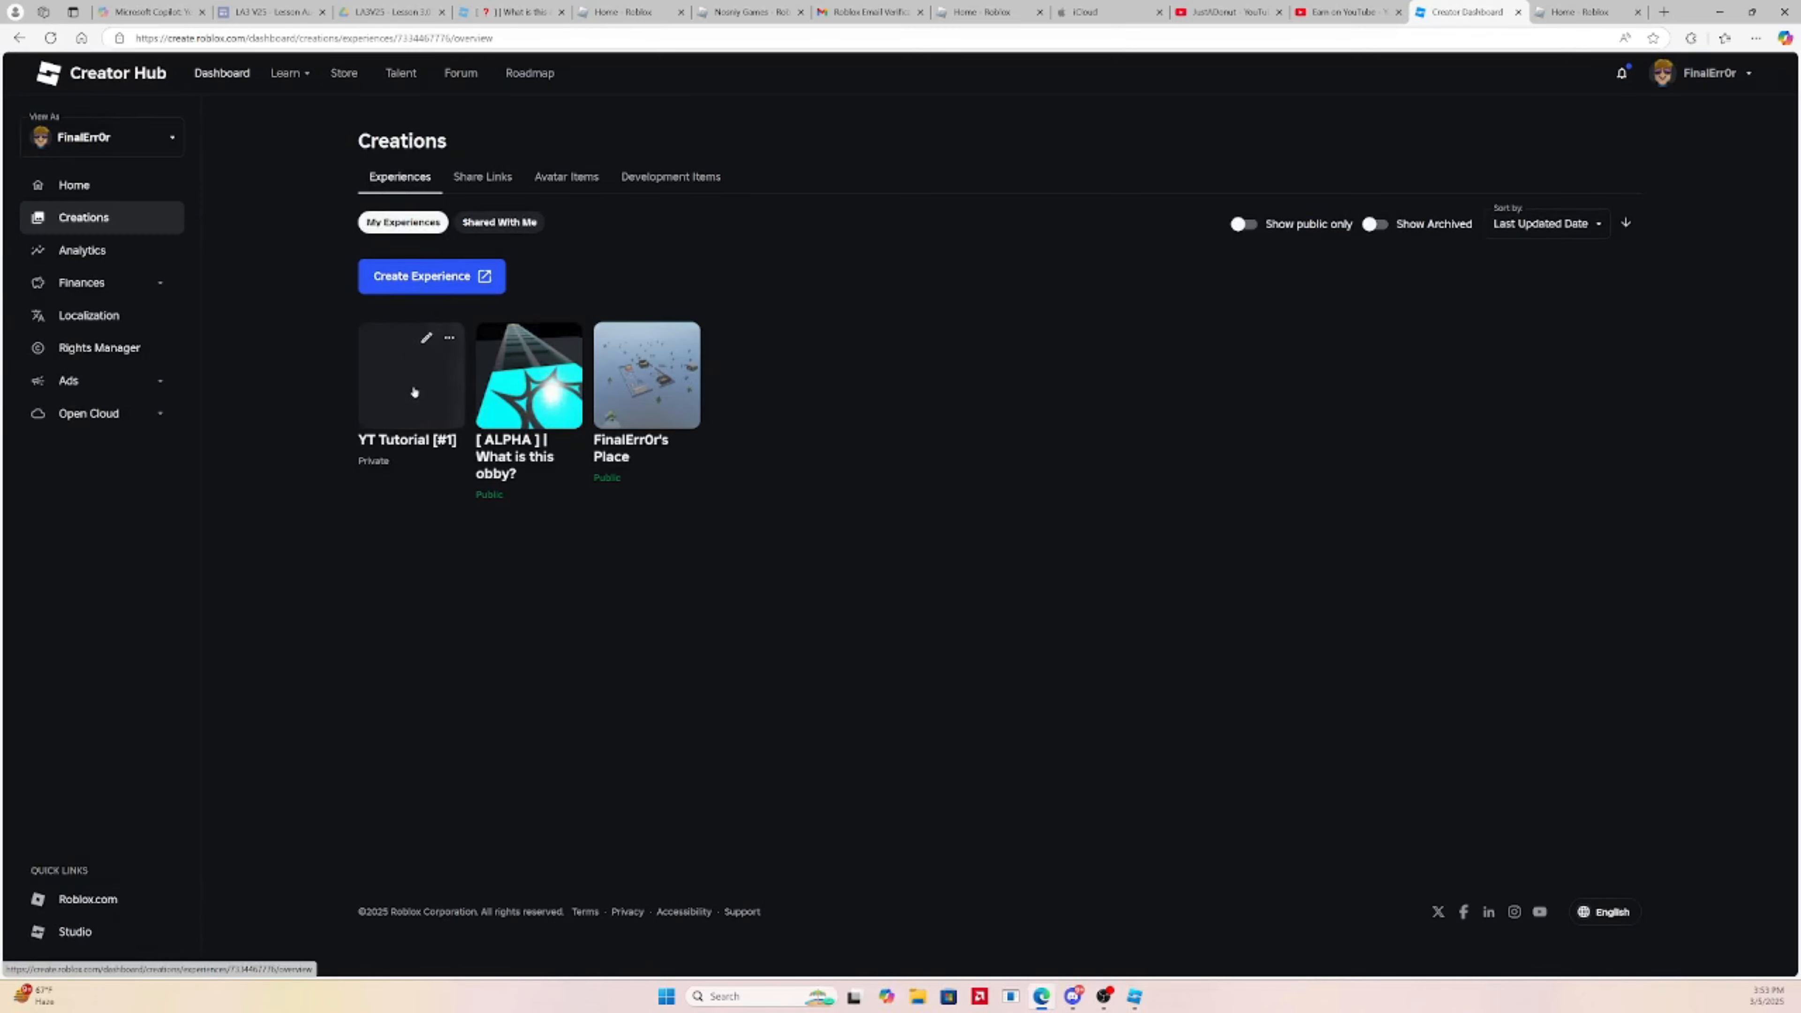
Go to the YT Tutorial [#1] experience's Badges page and open the Create a Badge form
{"action": "left_click", "coordinate": [414, 391]}
{"action": "scroll", "coordinate": [145, 452], "scroll_direction": "down", "scroll_amount": 5}
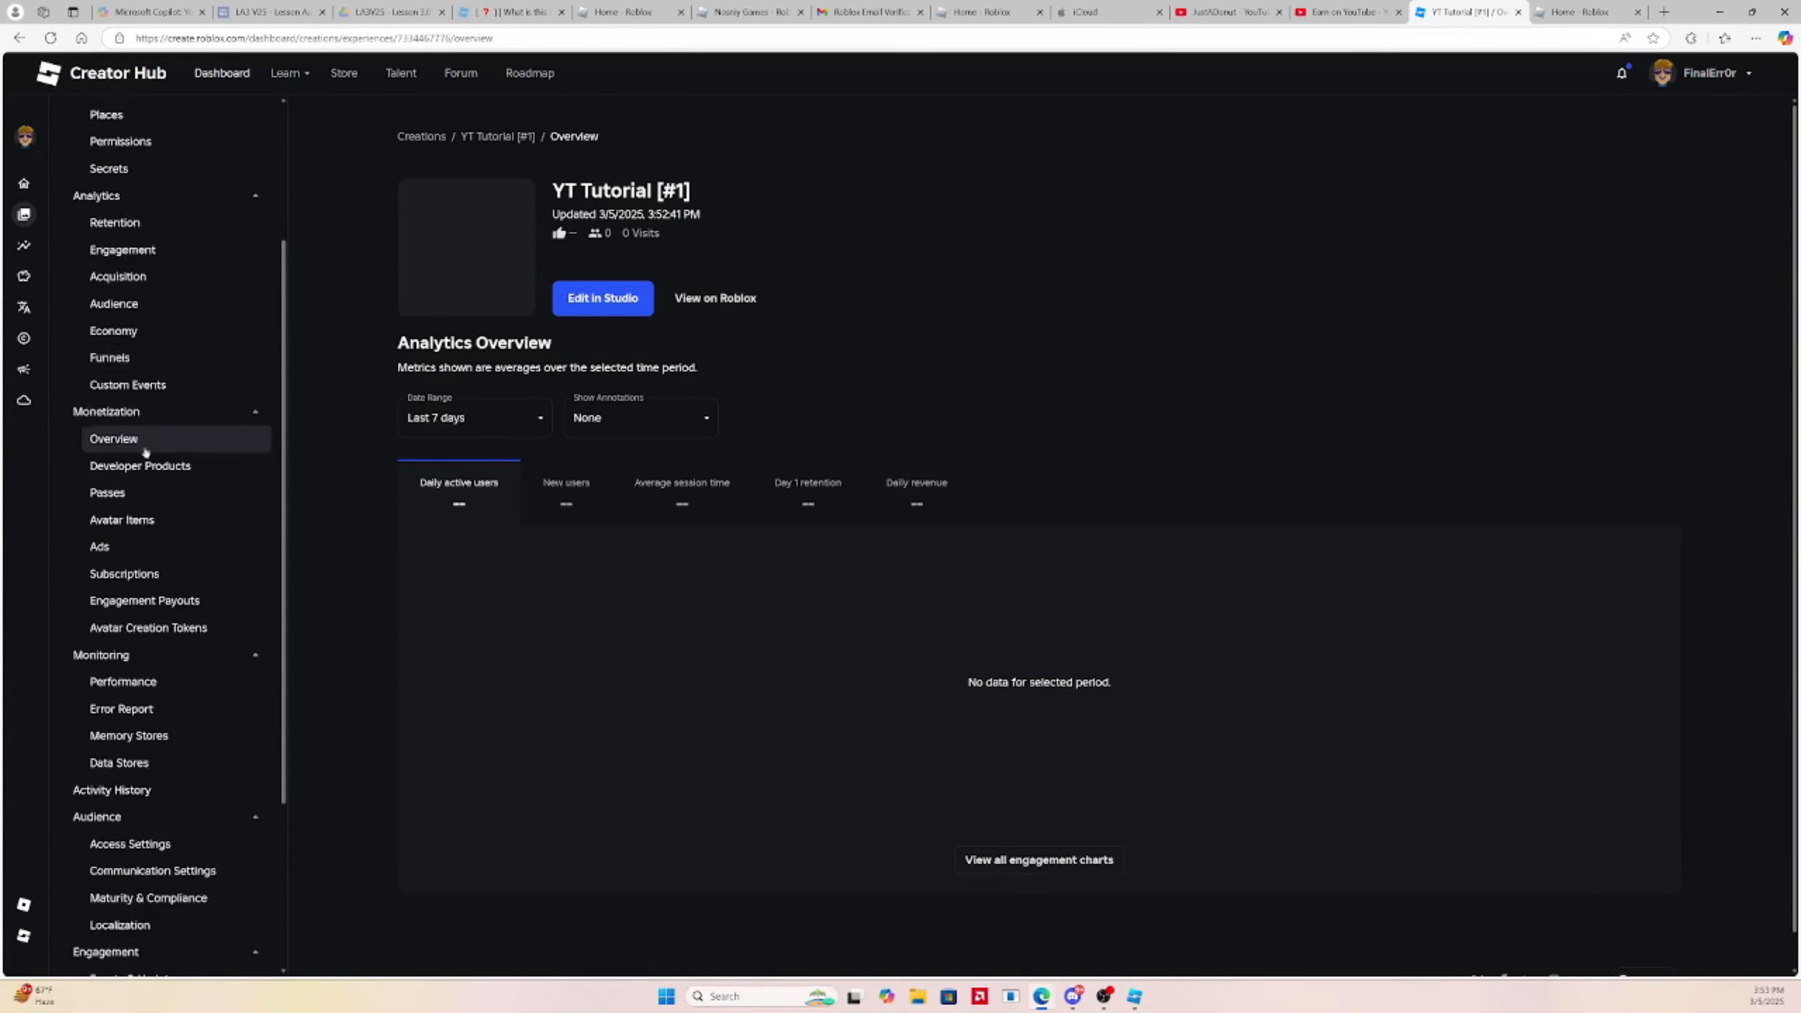
{"action": "scroll", "coordinate": [145, 452], "scroll_direction": "down", "scroll_amount": 4}
{"action": "left_click", "coordinate": [128, 835]}
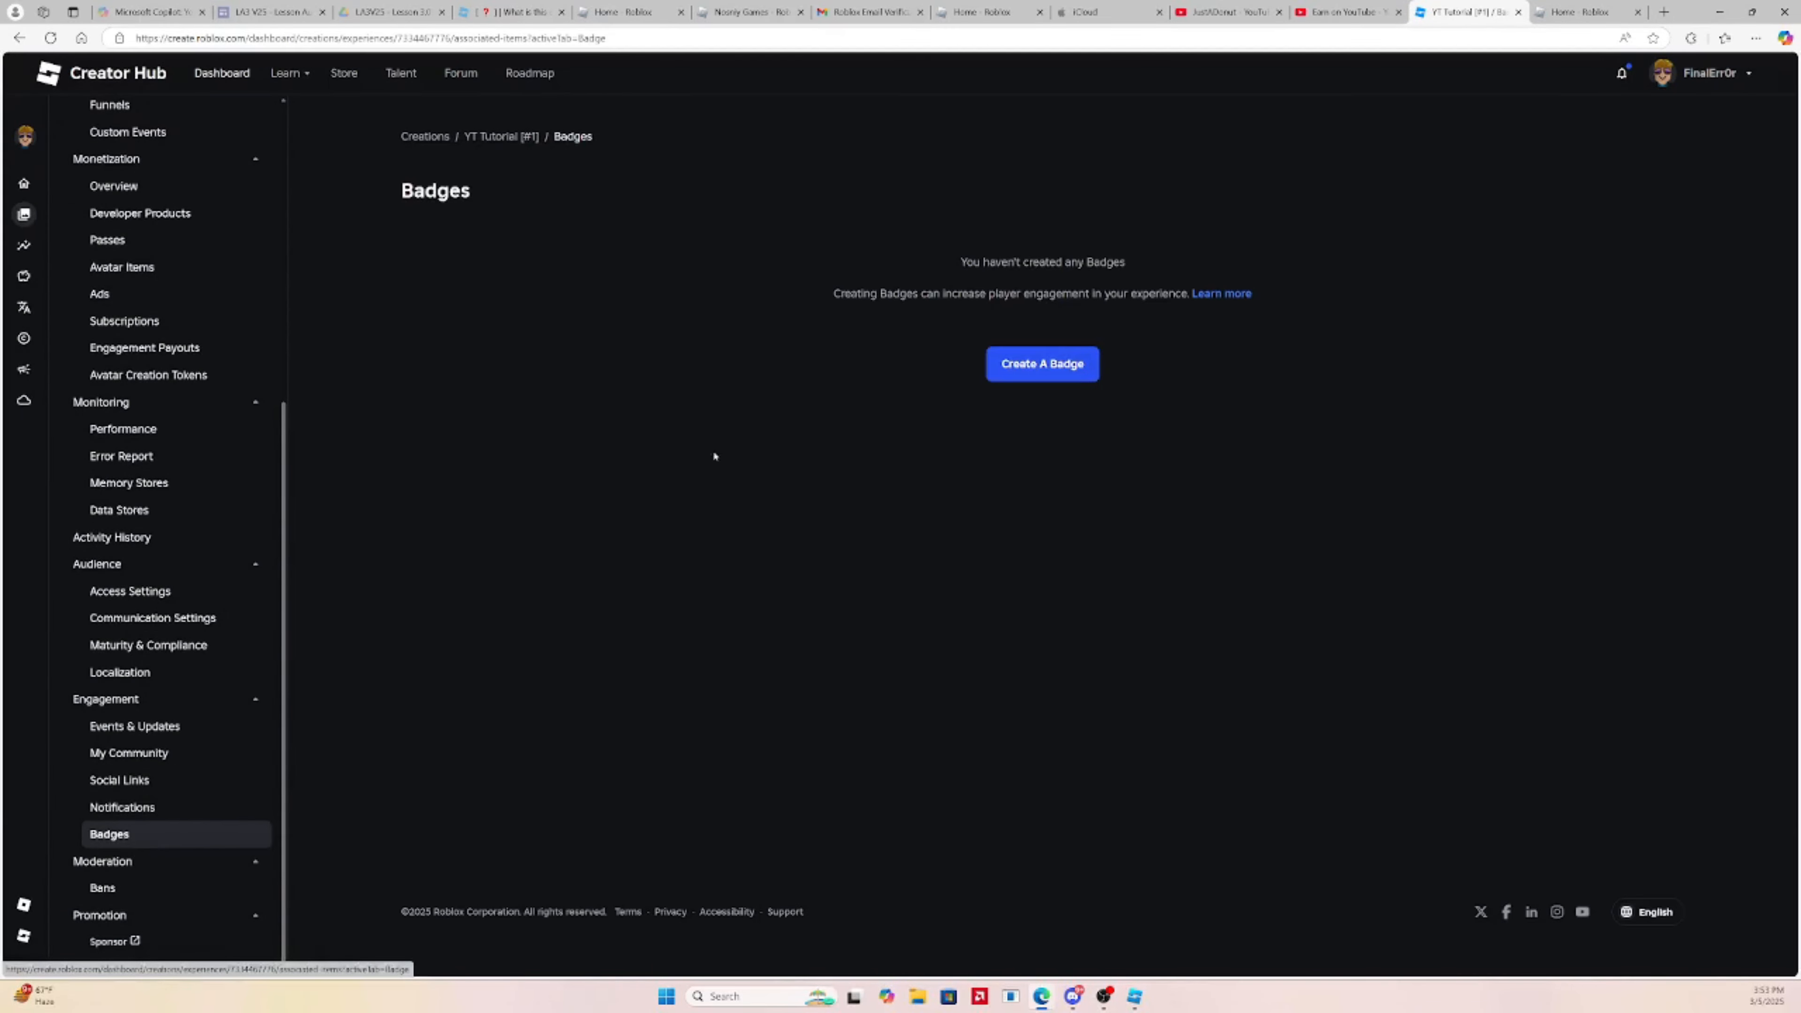
{"action": "left_click", "coordinate": [1042, 363]}
Review the badge cost notes, enter 'You Won The Obby!' as the name, and choose an image file
{"action": "right_click", "coordinate": [1163, 345]}
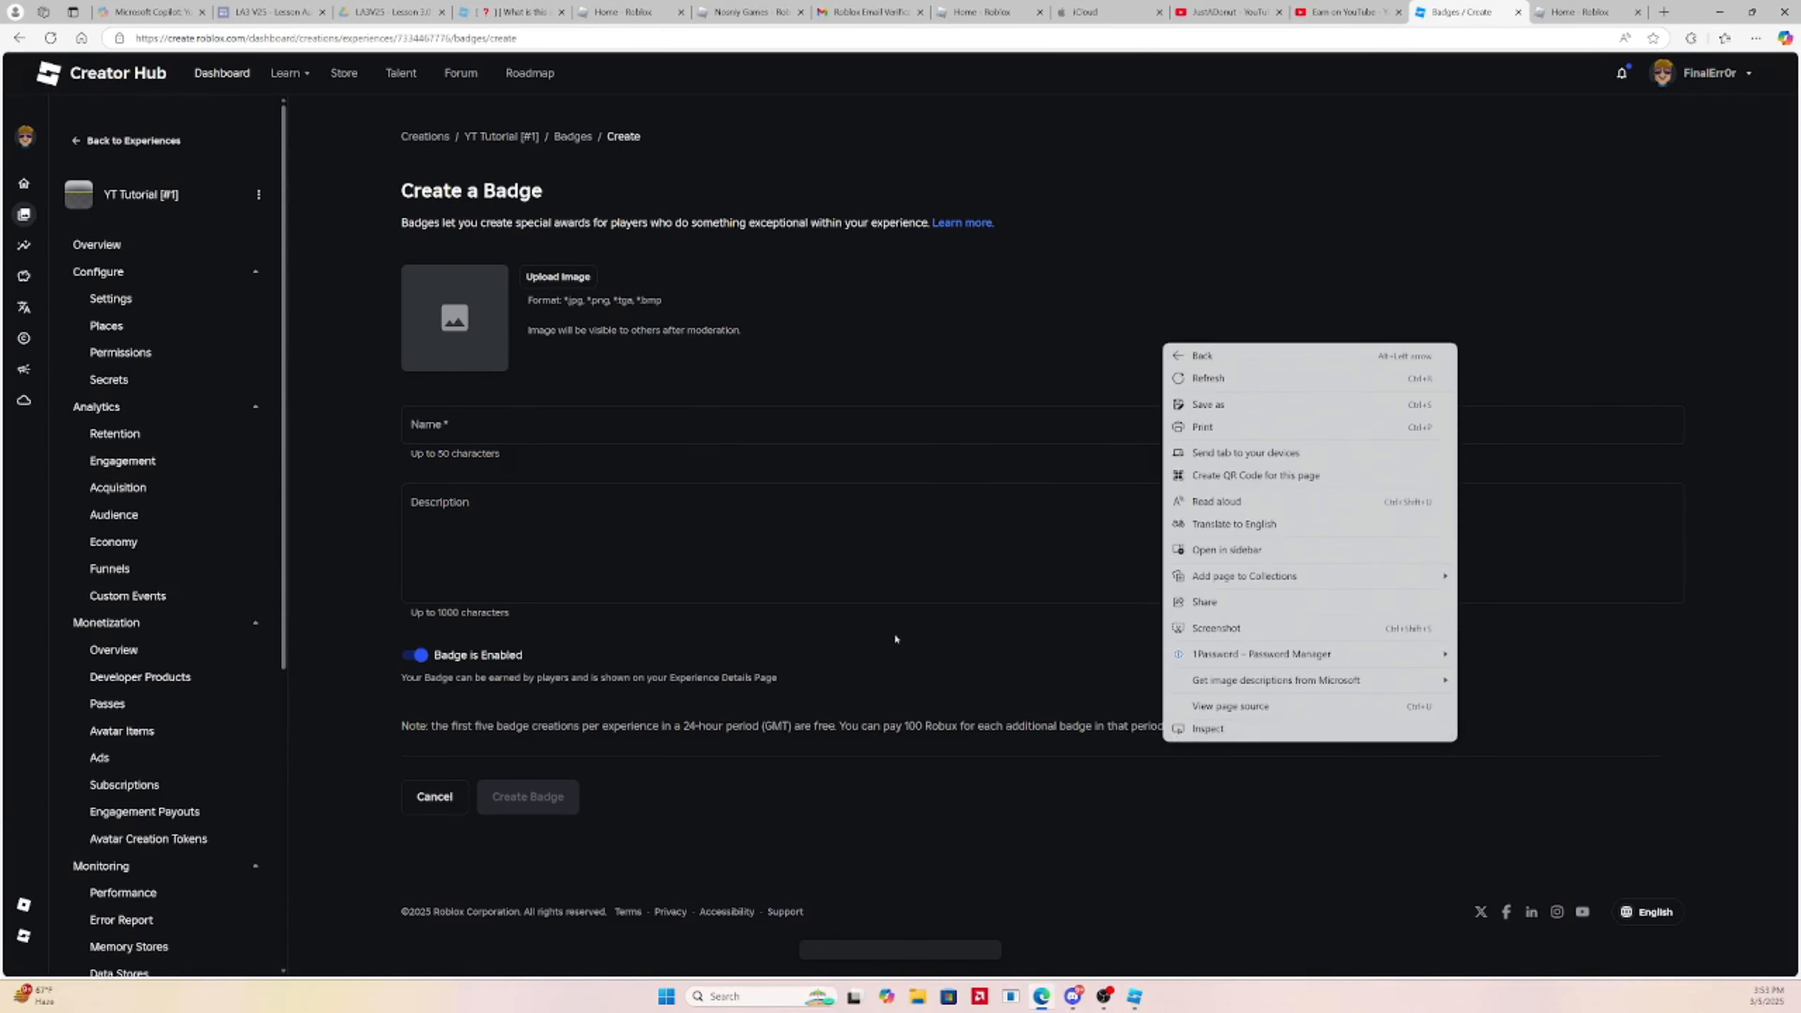
{"action": "left_click", "coordinate": [868, 714]}
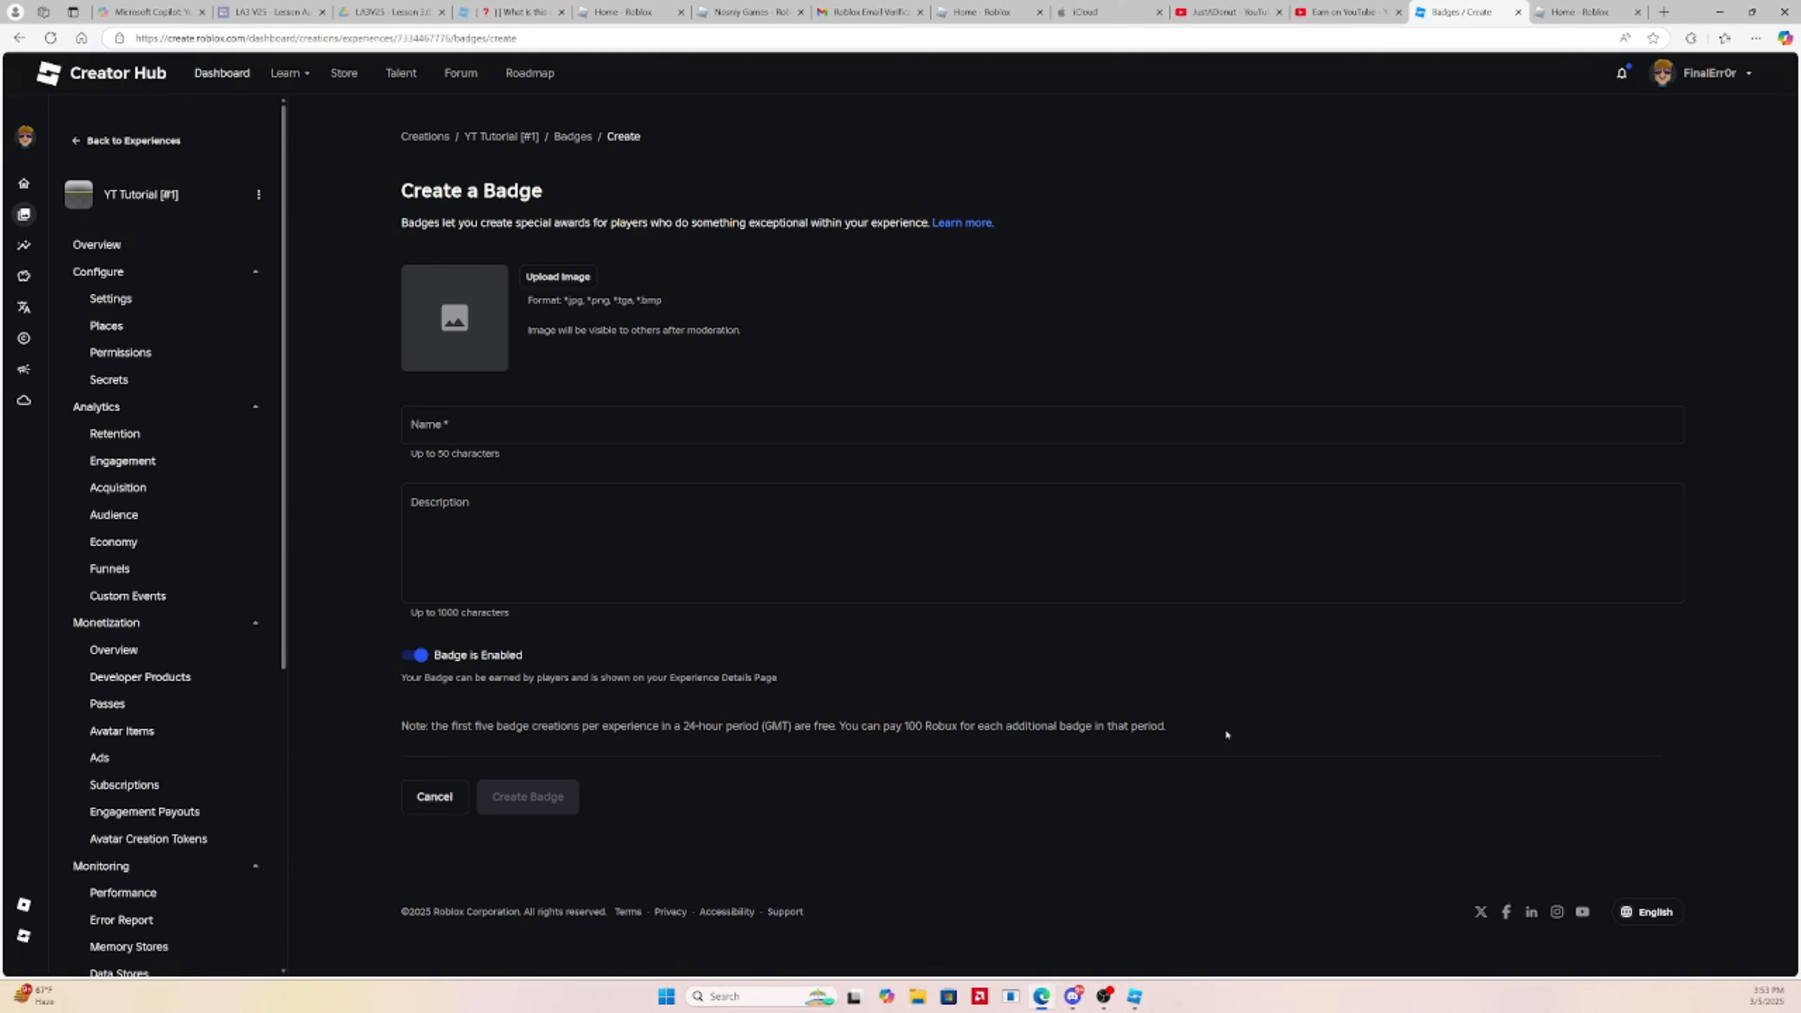
{"action": "left_click_drag", "start_coordinate": [1226, 734], "coordinate": [506, 719]}
{"action": "left_click", "coordinate": [979, 631]}
{"action": "left_click", "coordinate": [626, 397]}
{"action": "left_click_drag", "start_coordinate": [1147, 760], "coordinate": [437, 722]}
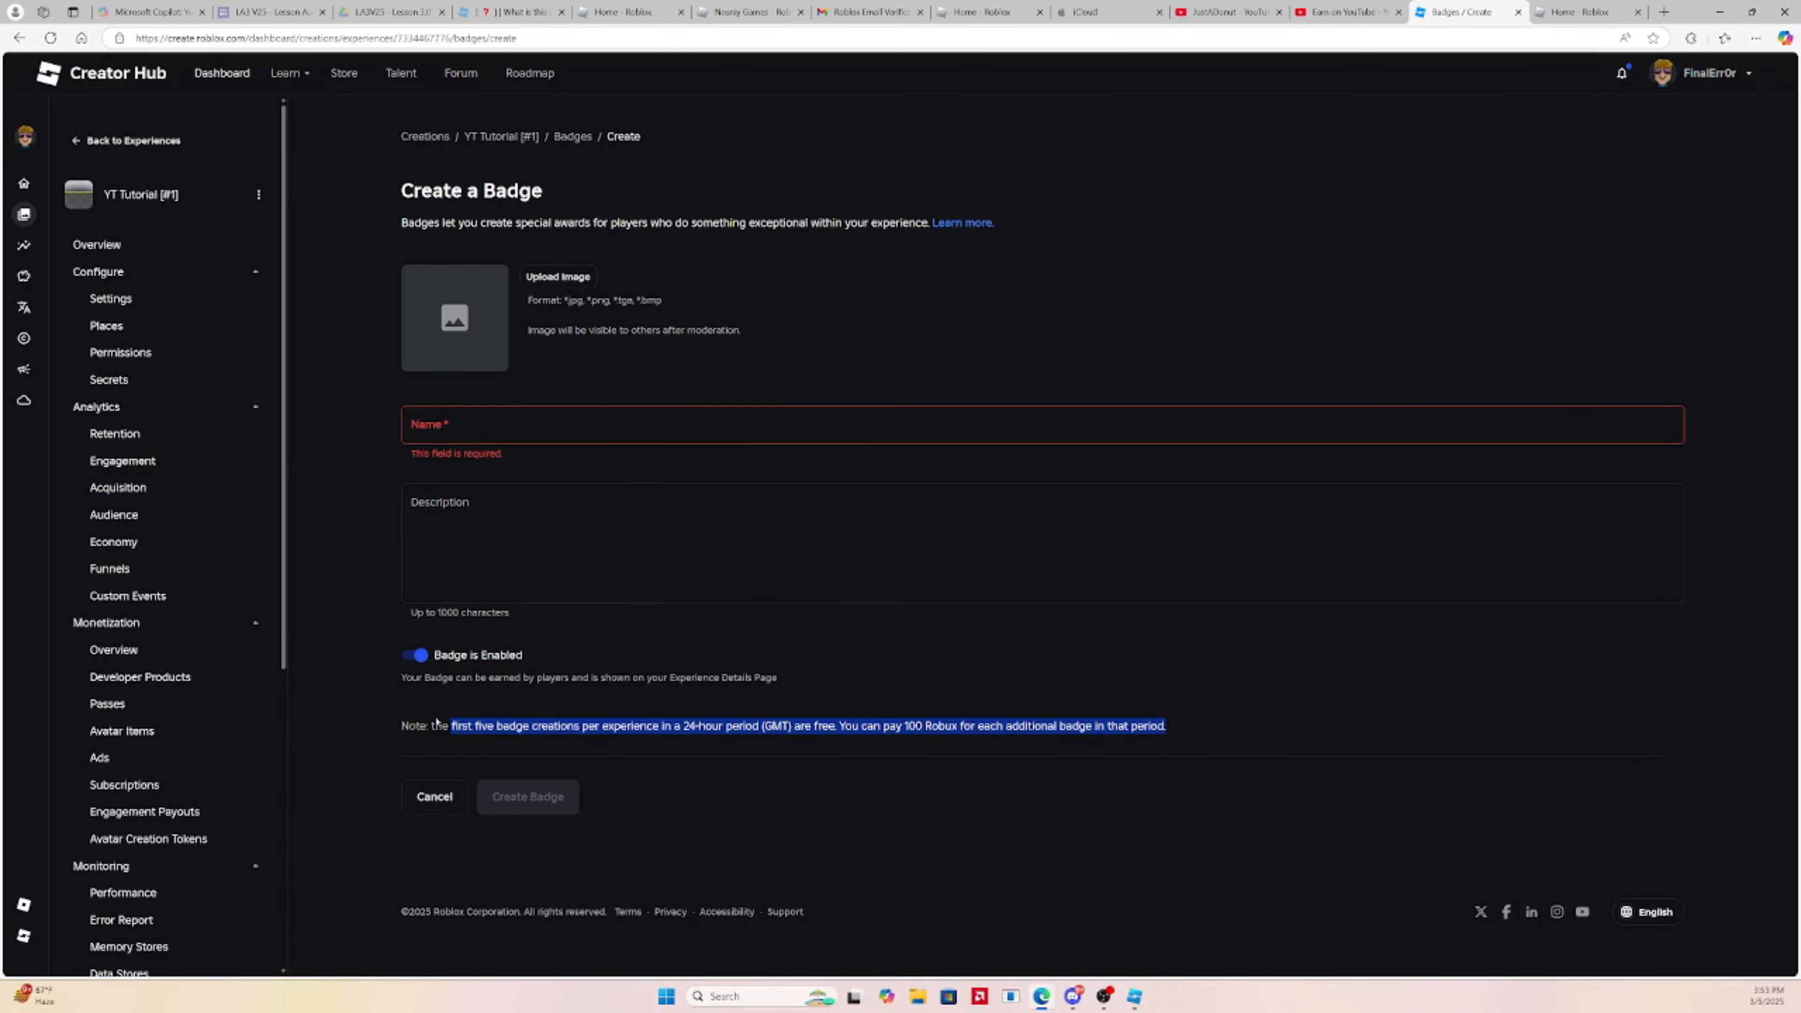
{"action": "left_click", "coordinate": [397, 725]}
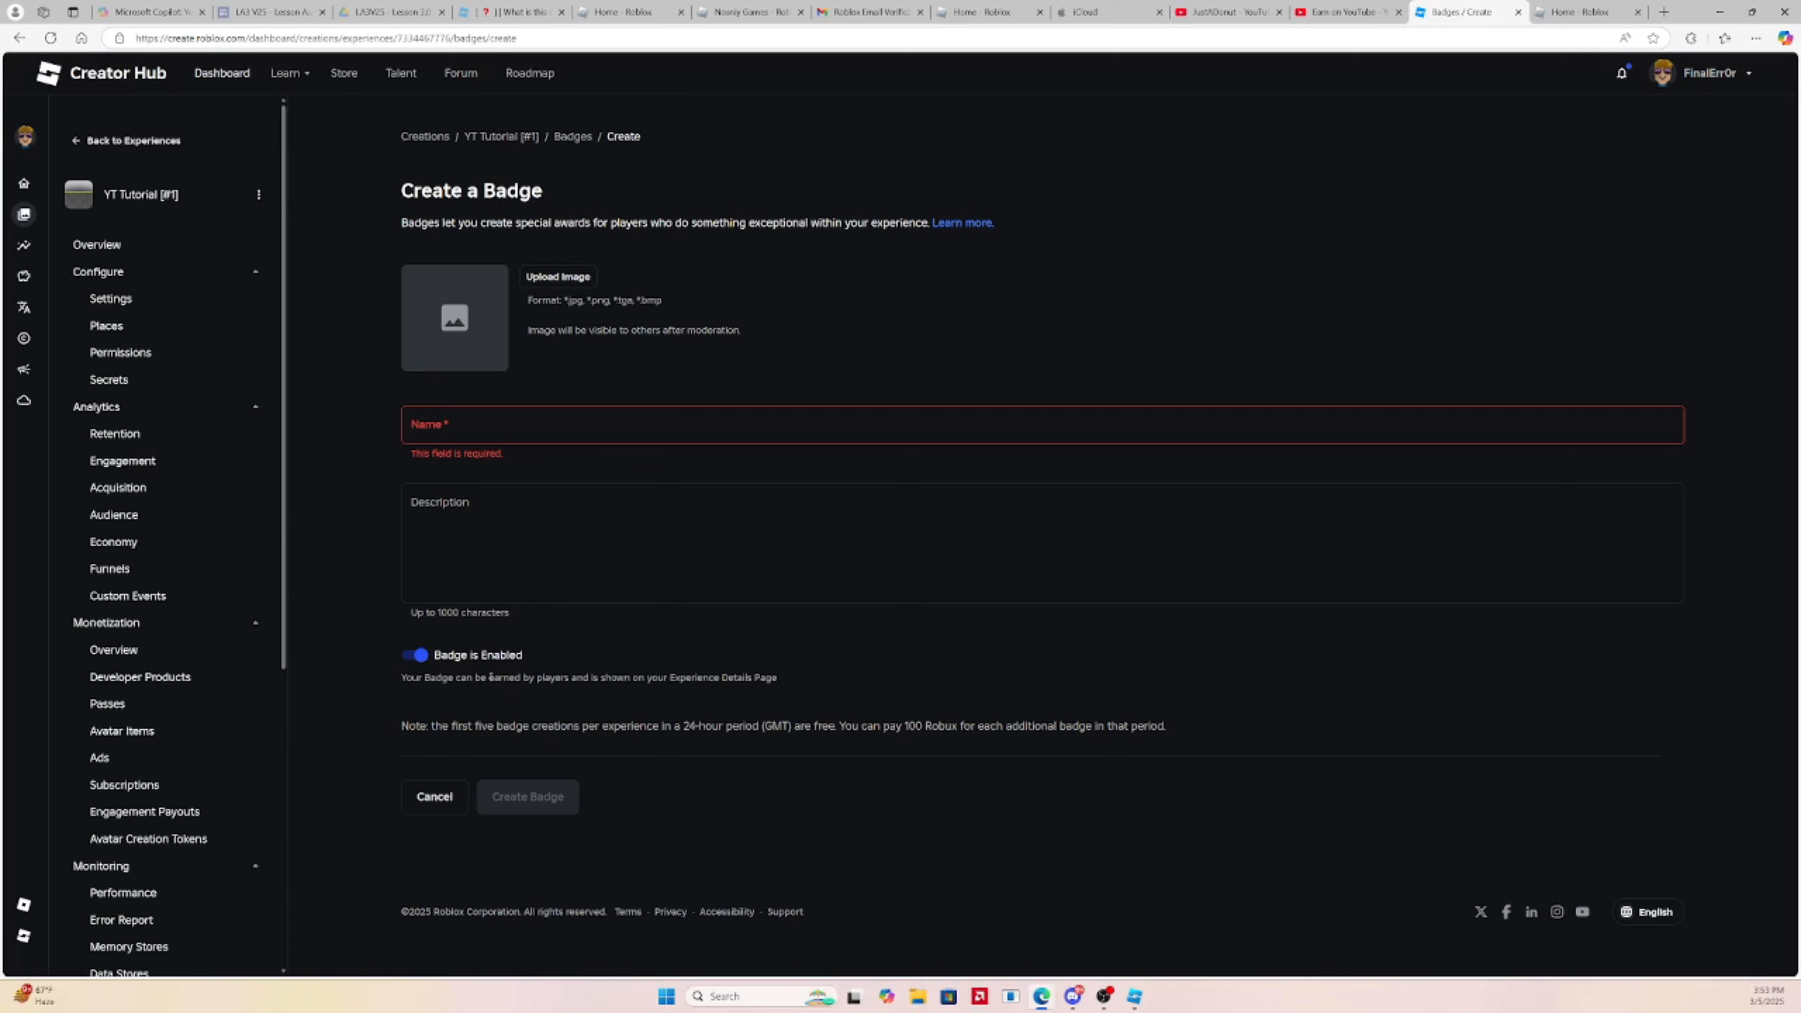
{"action": "left_click", "coordinate": [572, 431]}
{"action": "type", "text": "You Won The Obby!"}
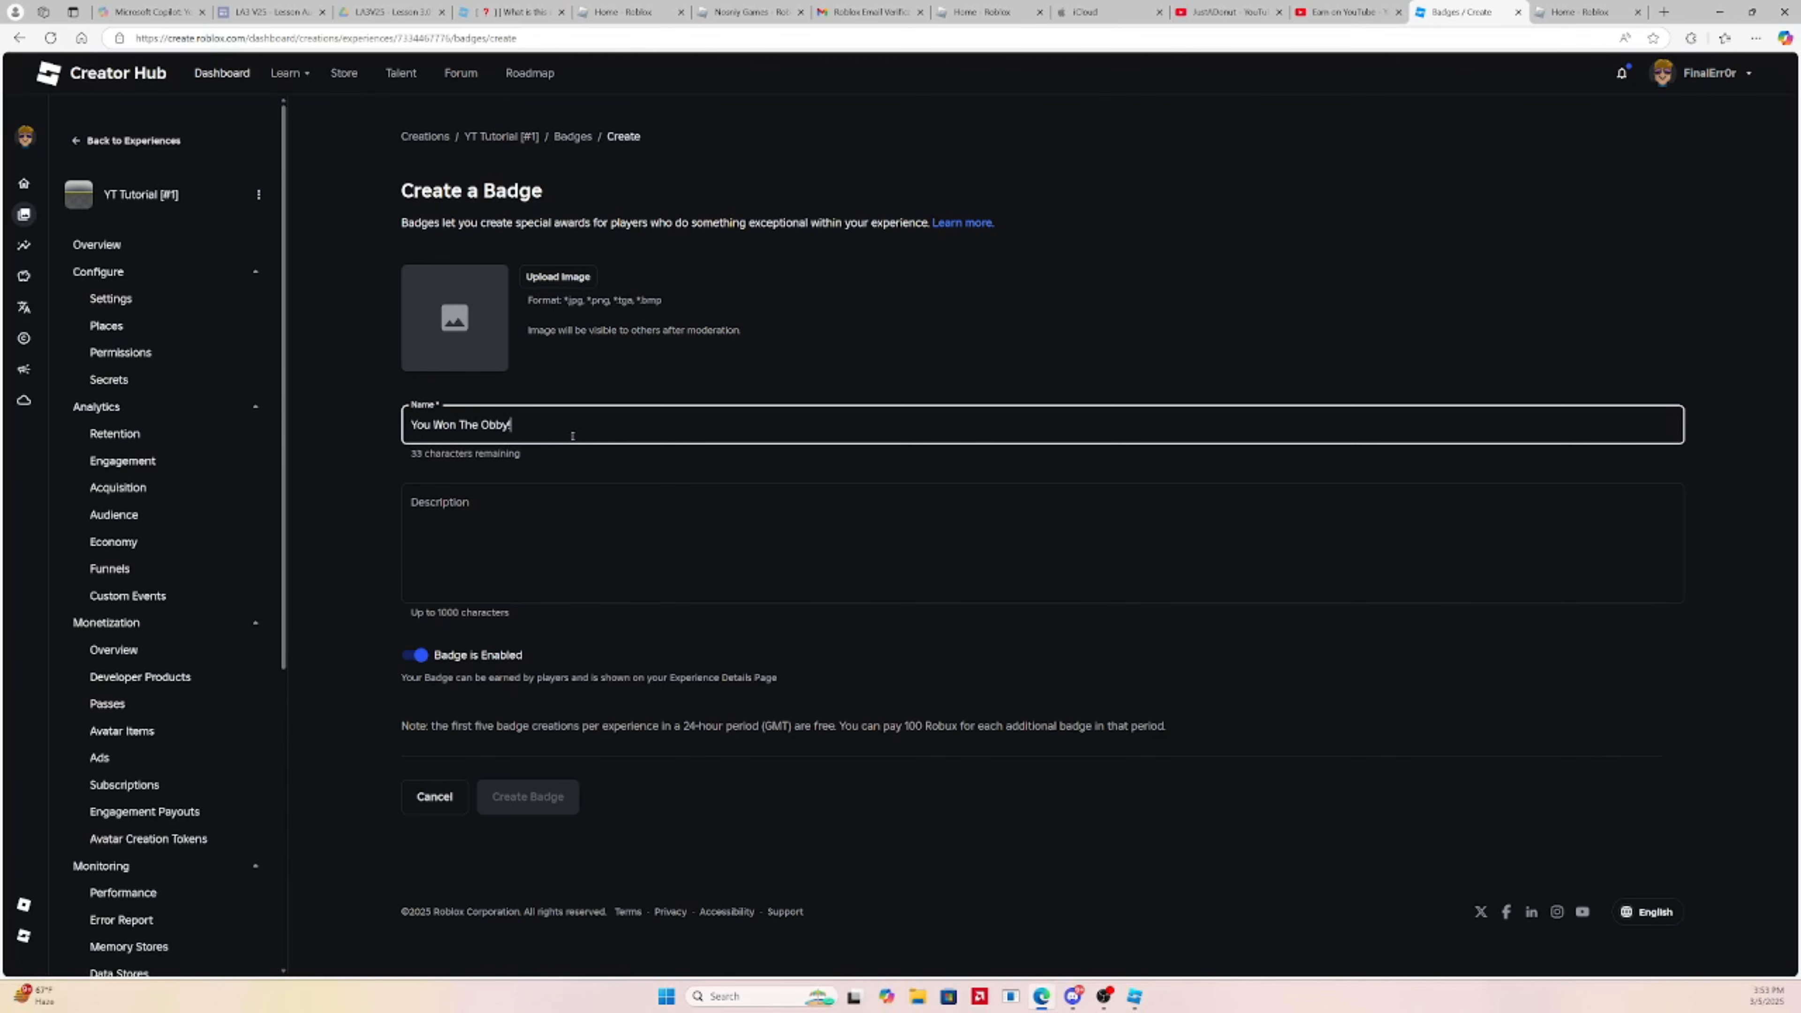
{"action": "left_click", "coordinate": [558, 277]}
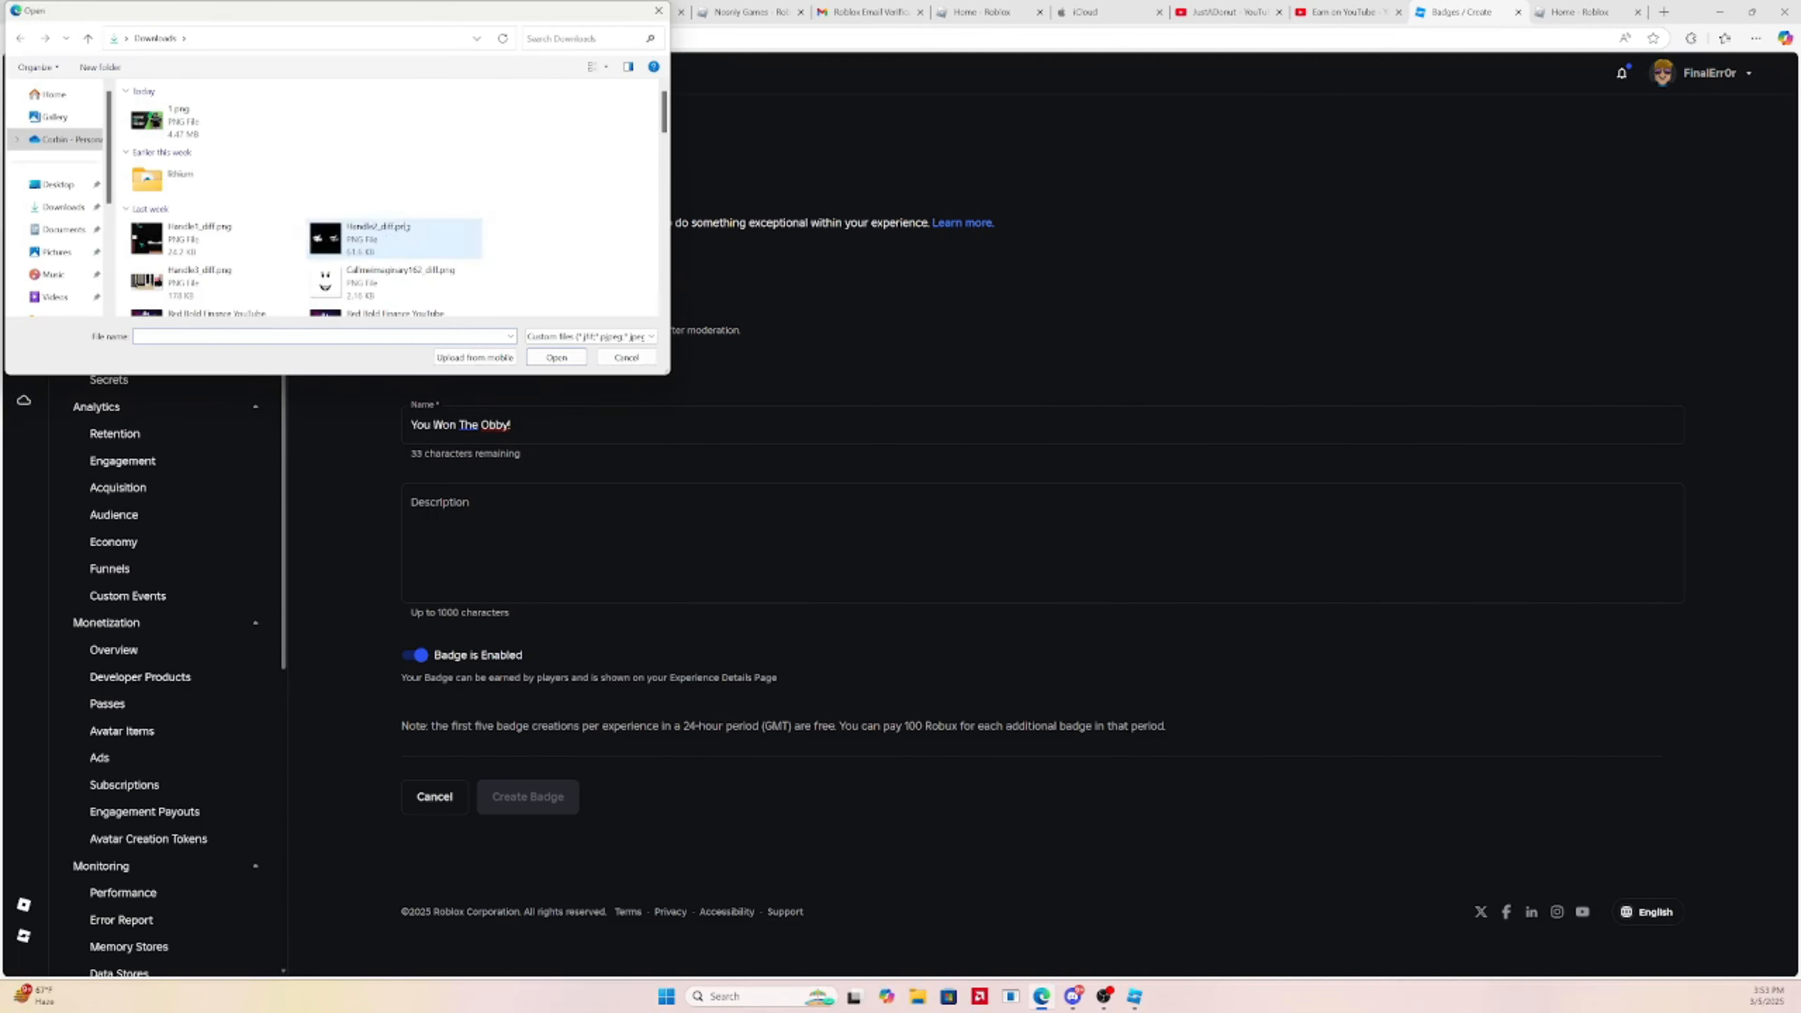
Upload the thumbnail file as the badge image and create the badge
{"action": "scroll", "coordinate": [362, 227], "scroll_direction": "down", "scroll_amount": 2}
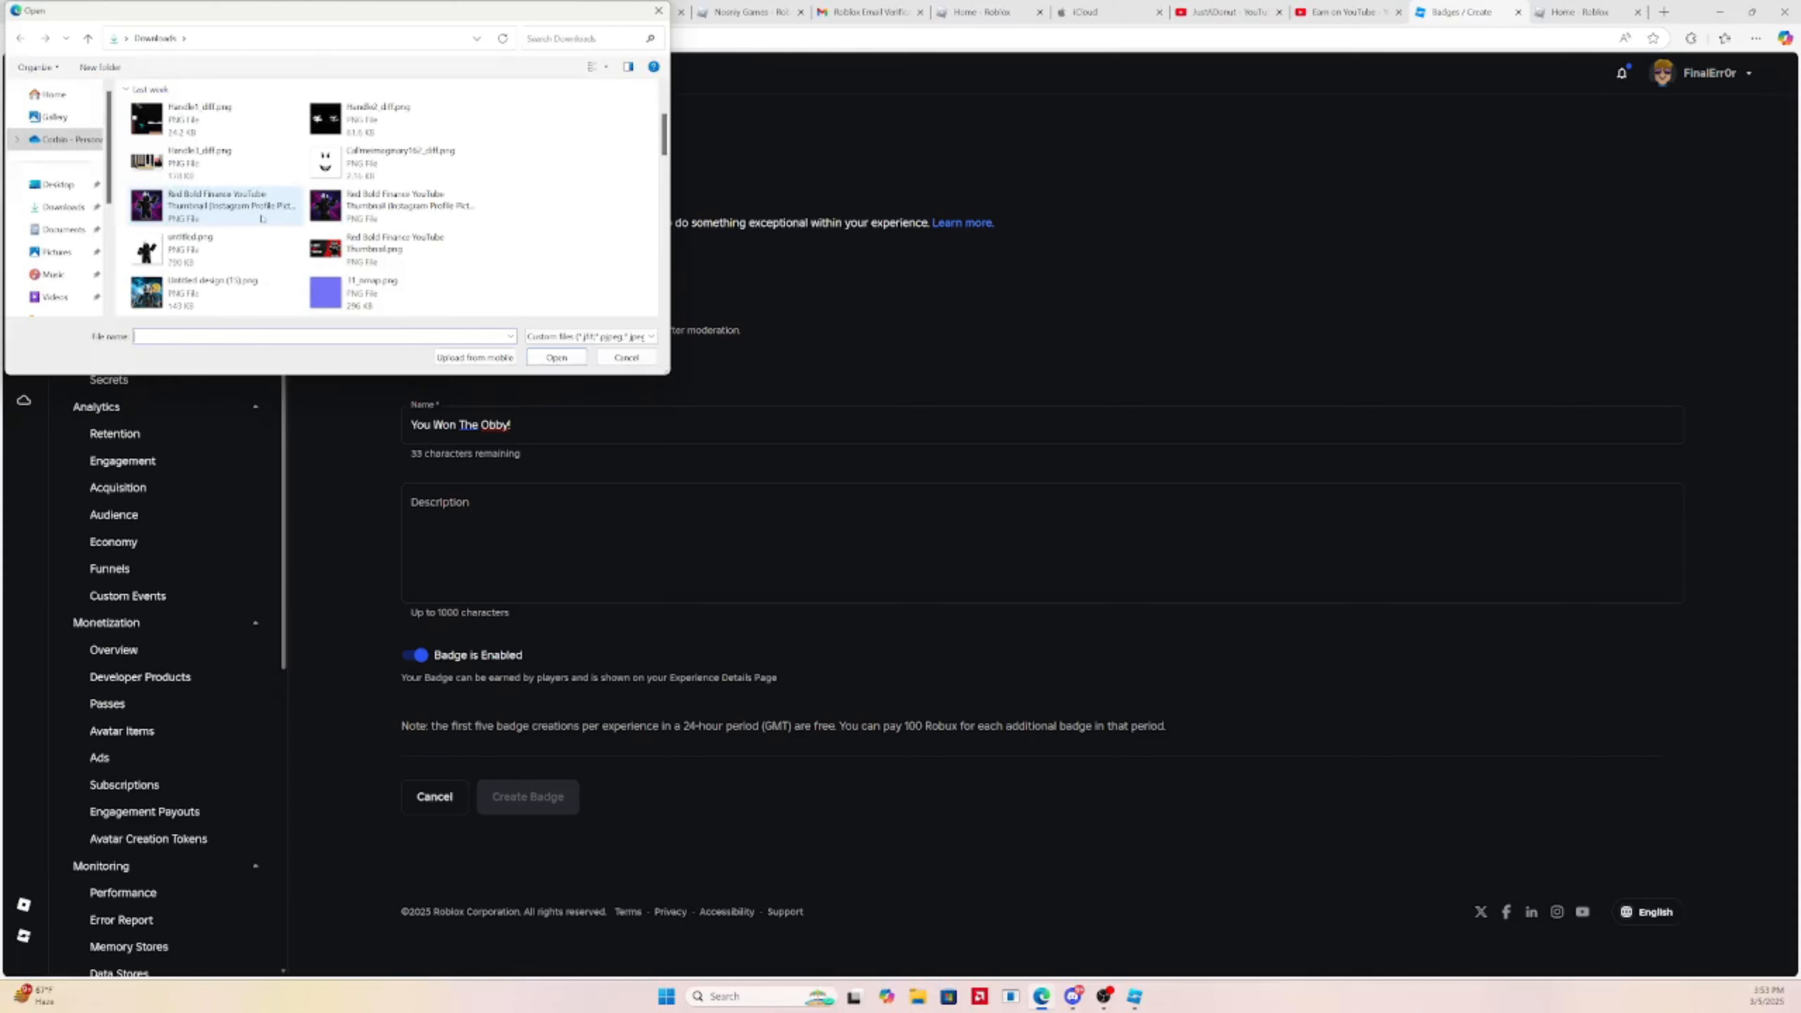
{"action": "double_click", "coordinate": [213, 206]}
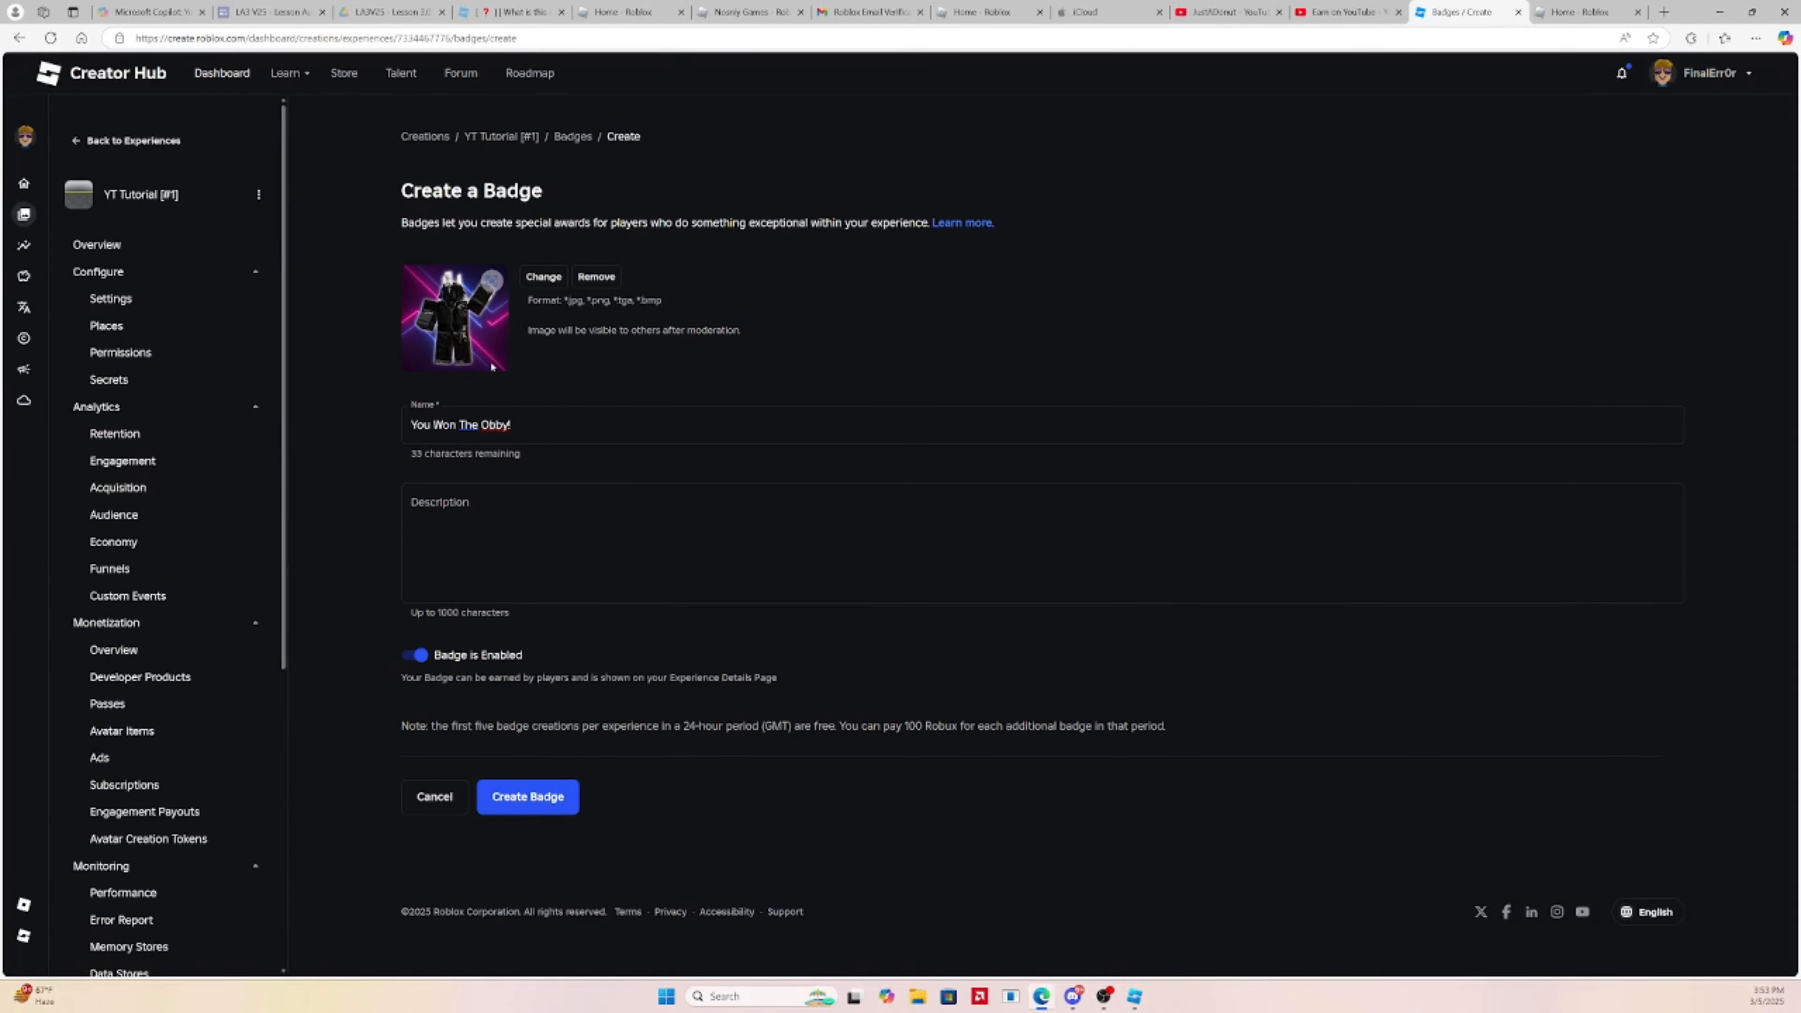
{"action": "left_click", "coordinate": [566, 787]}
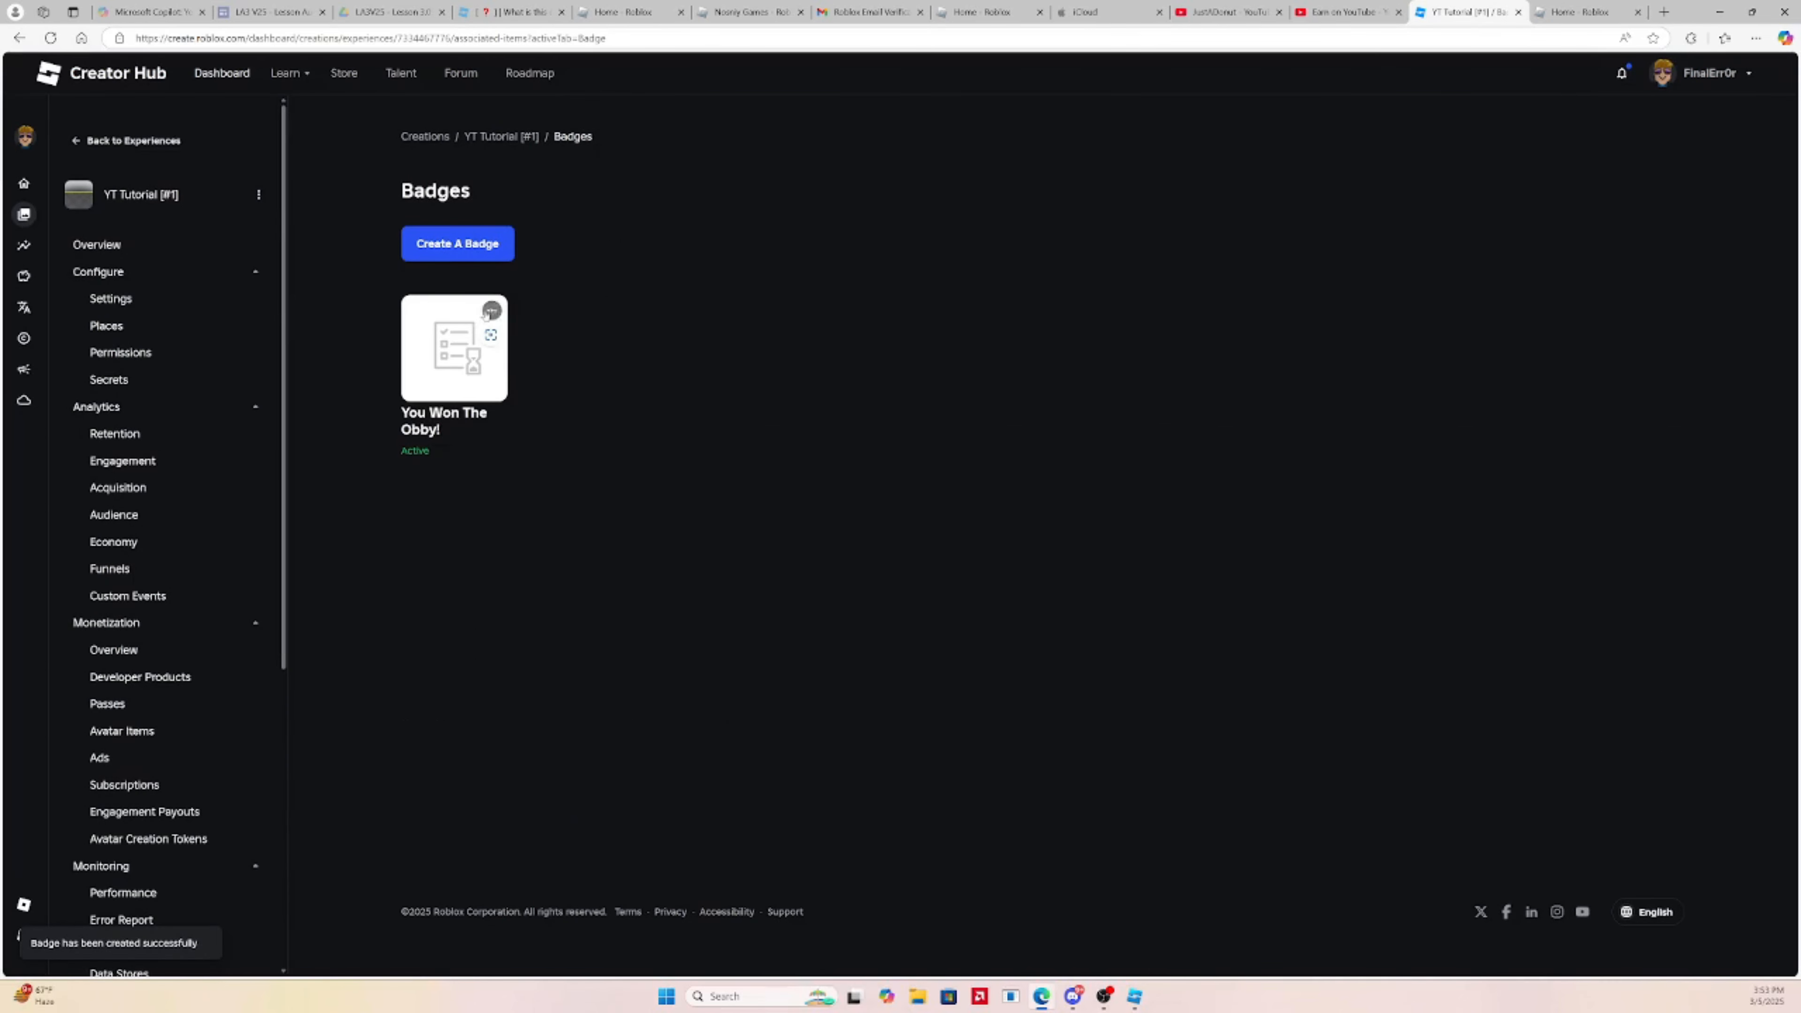
Copy the new badge's asset ID, then go back to Studio and close Game Settings
{"action": "left_click", "coordinate": [494, 313]}
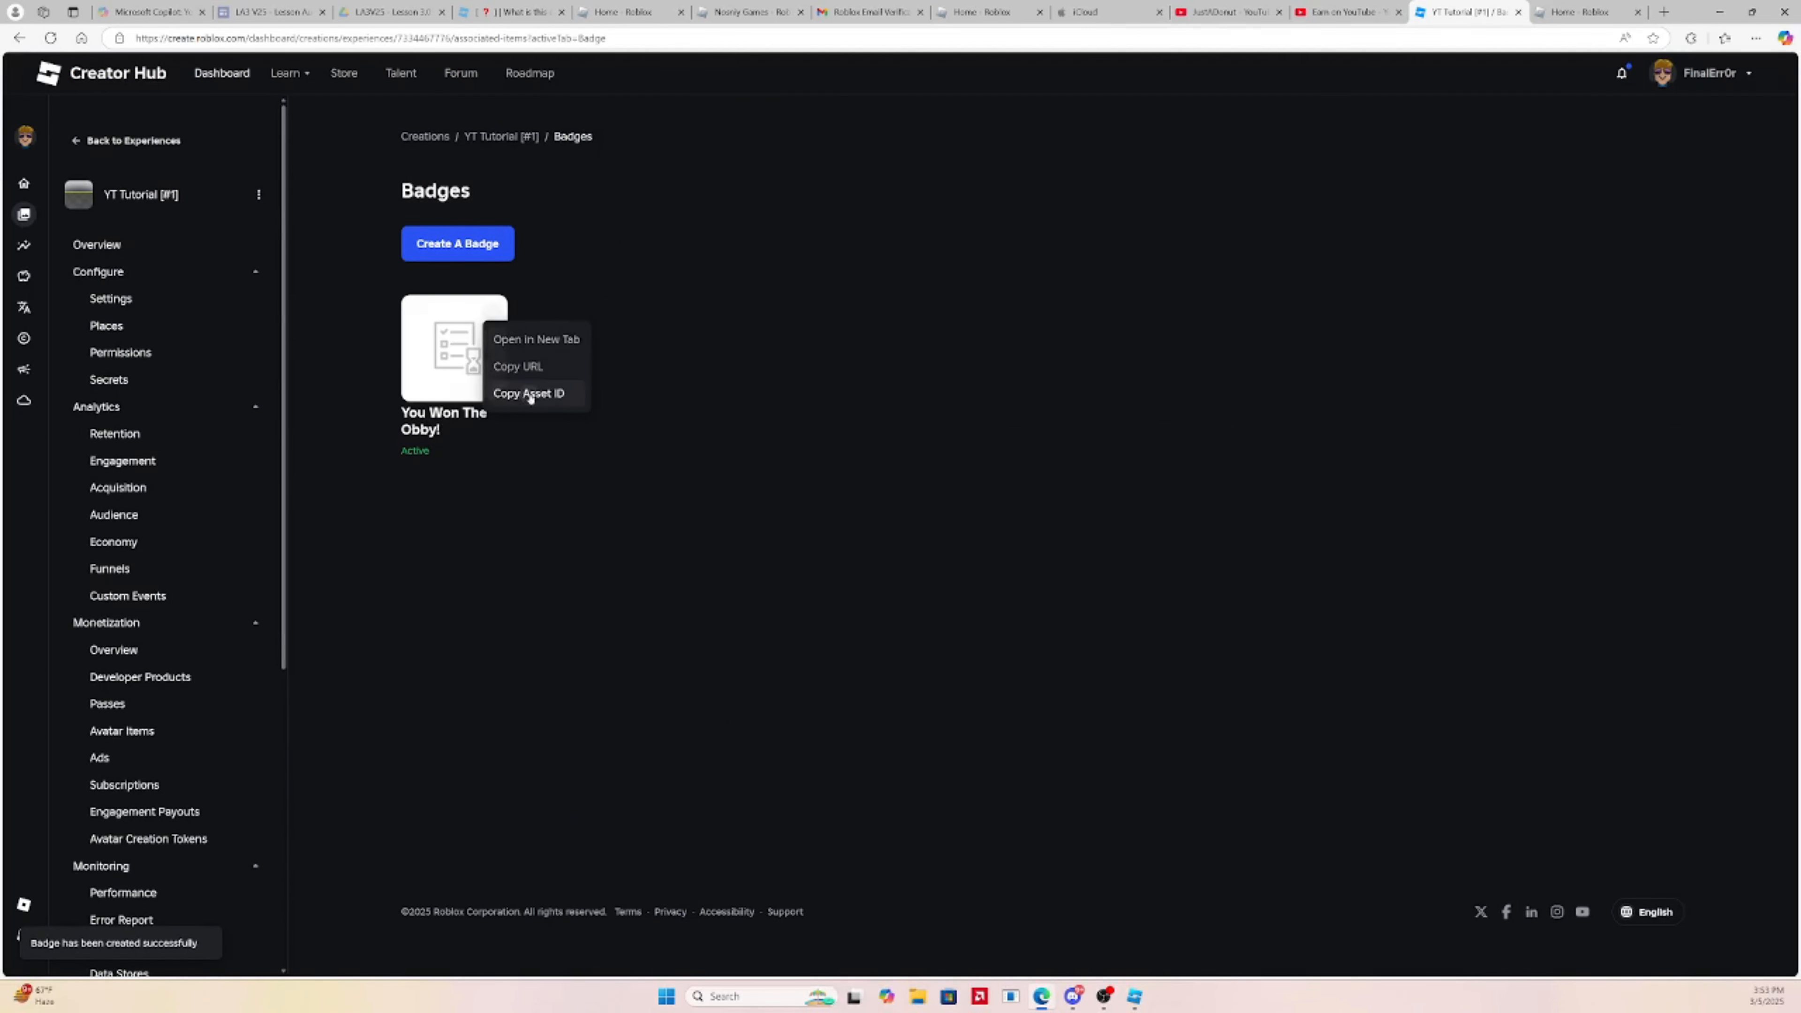
{"action": "left_click", "coordinate": [527, 391]}
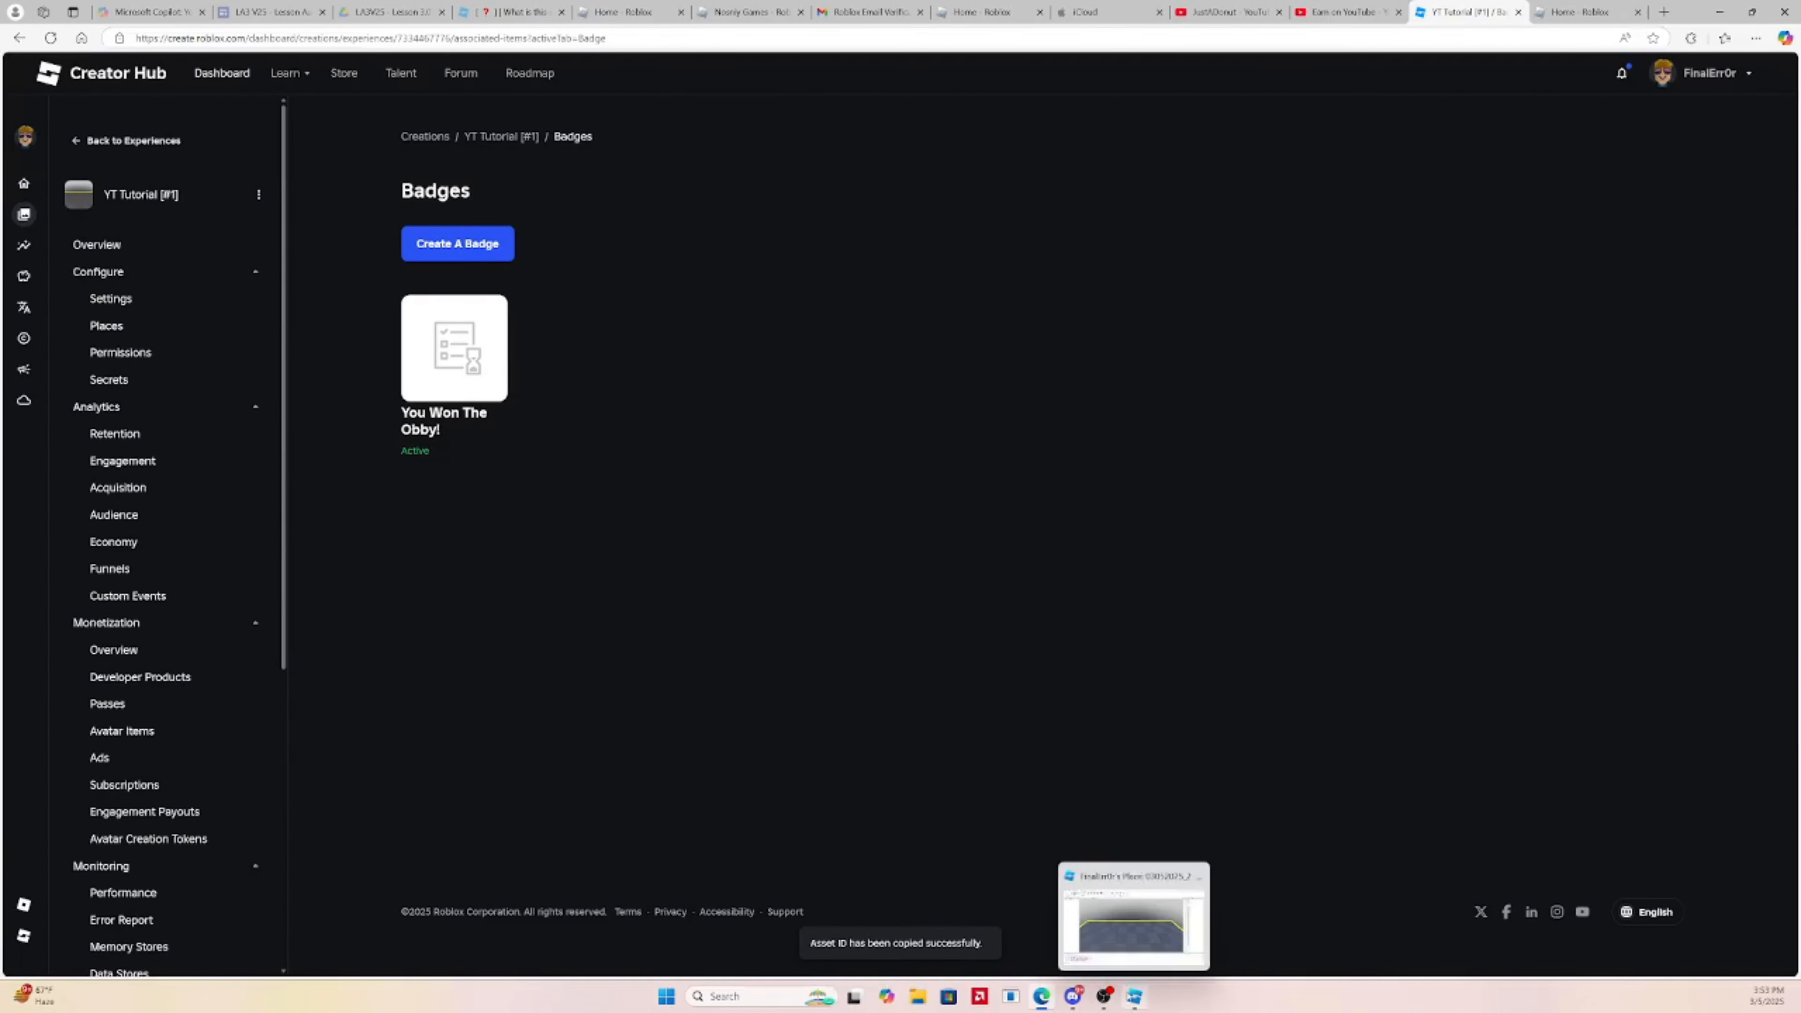
{"action": "left_click", "coordinate": [1135, 996]}
{"action": "left_click", "coordinate": [1063, 700]}
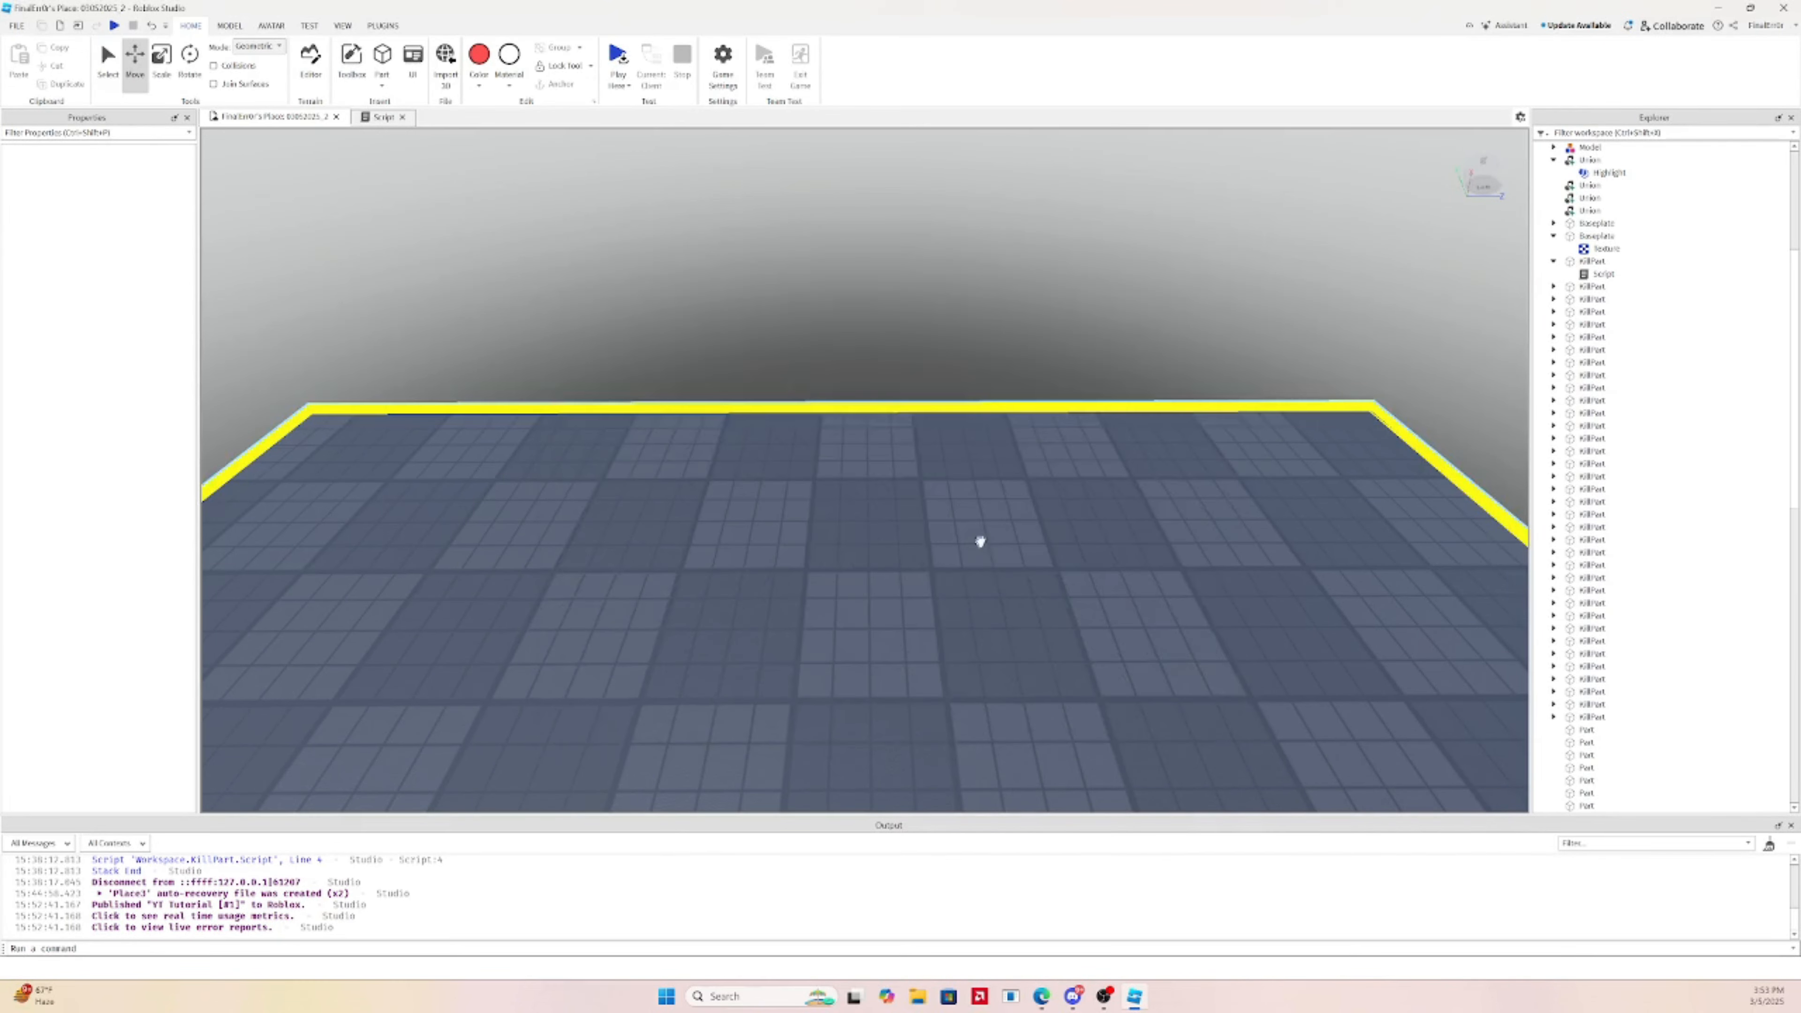
Insert a new Script into the Baseplate part of the grey end platform model
{"action": "right_click_drag", "start_coordinate": [1018, 480], "coordinate": [976, 452]}
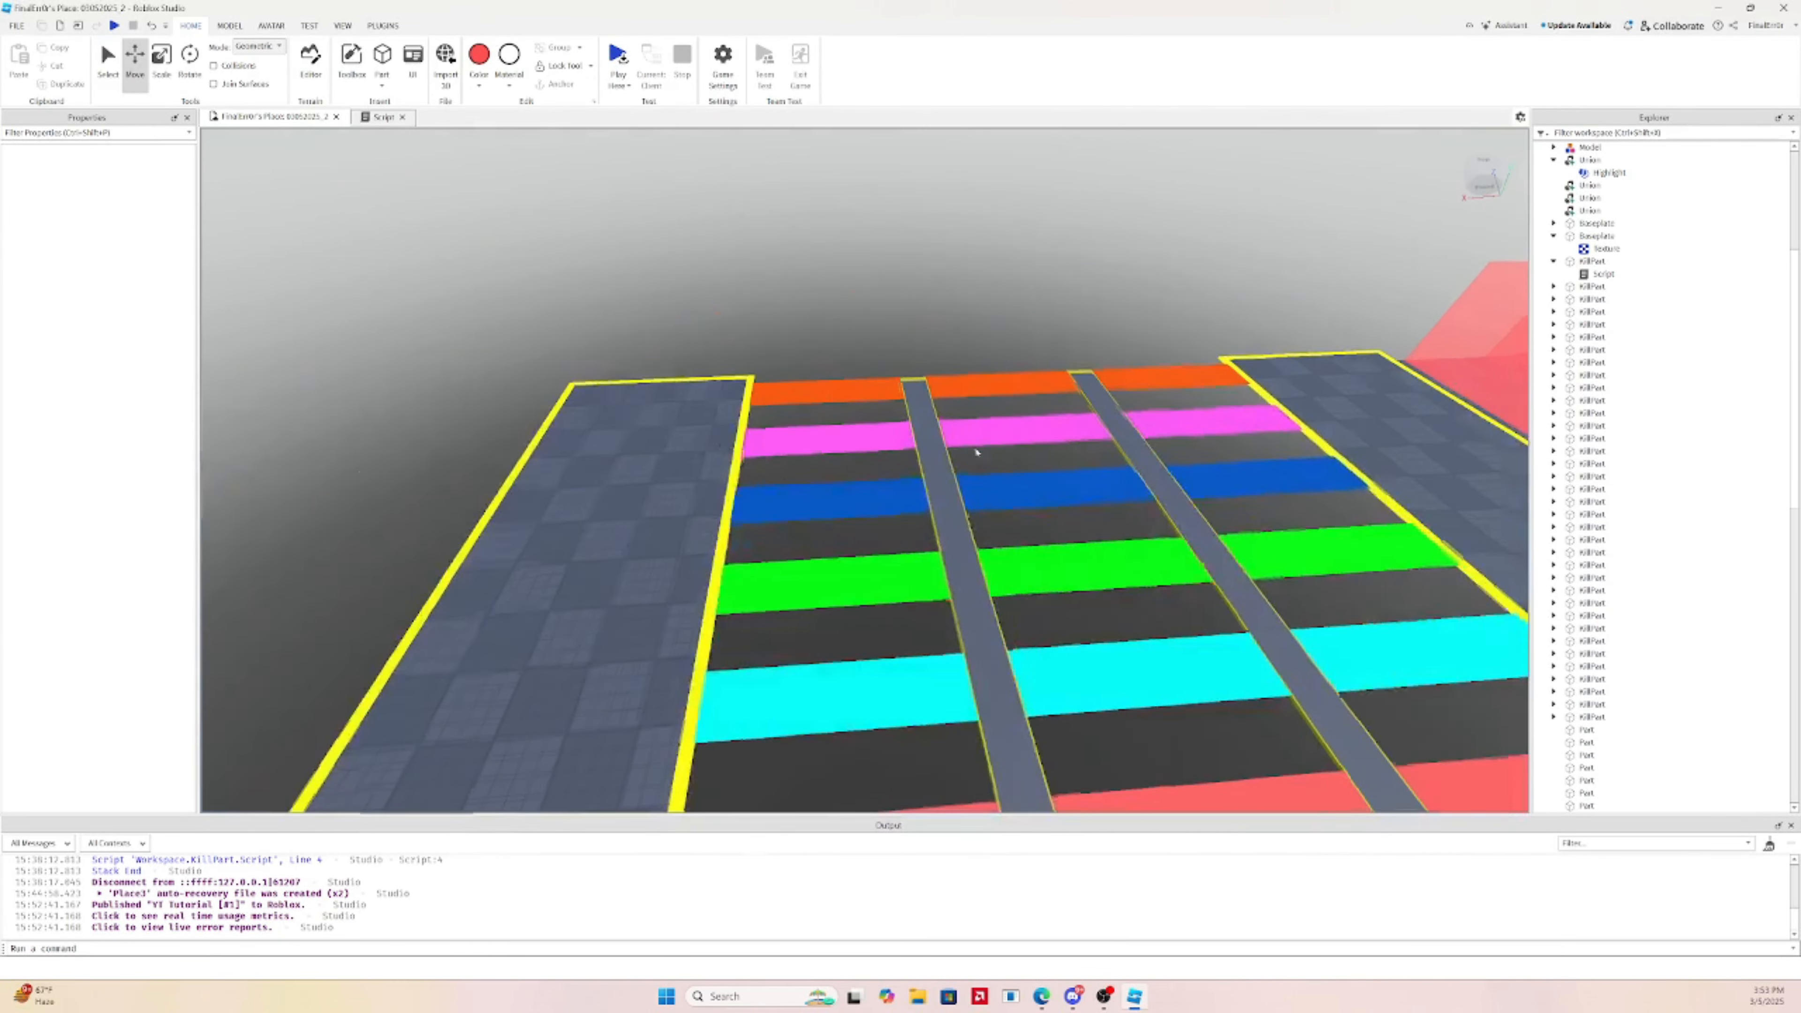
{"action": "left_click", "coordinate": [663, 506]}
{"action": "left_click", "coordinate": [1553, 146]}
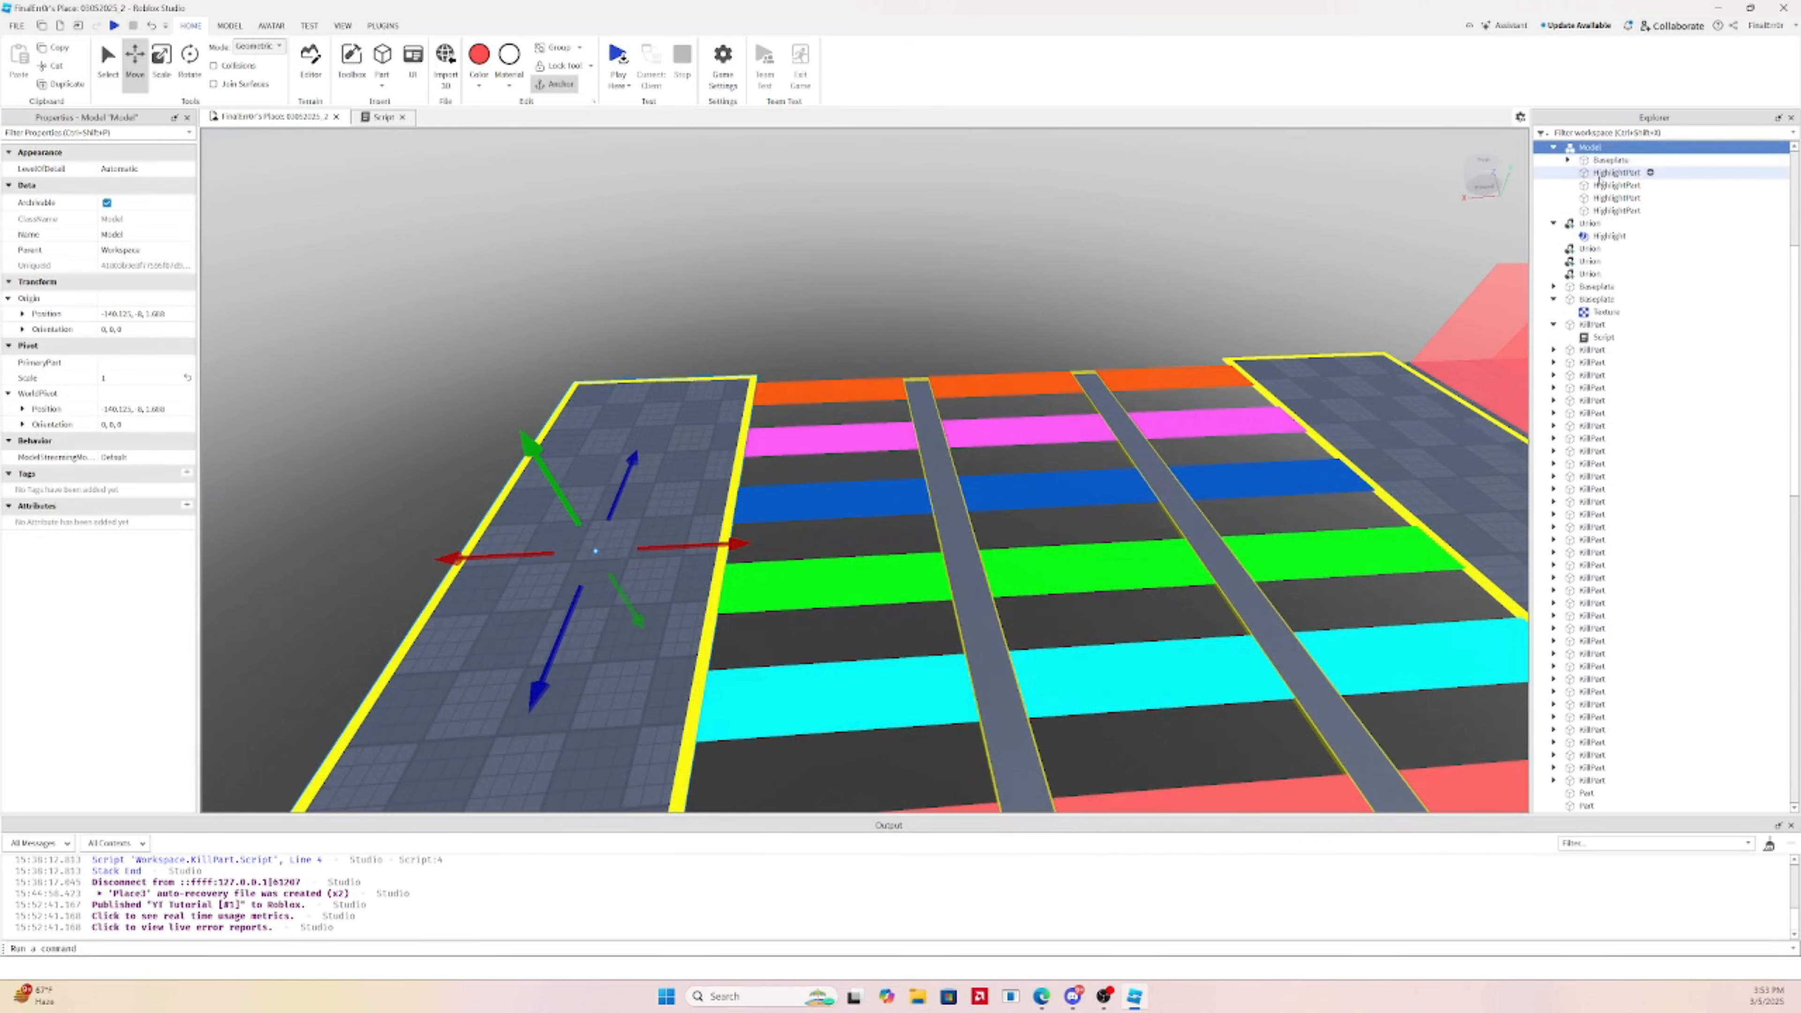
{"action": "left_click", "coordinate": [1604, 160]}
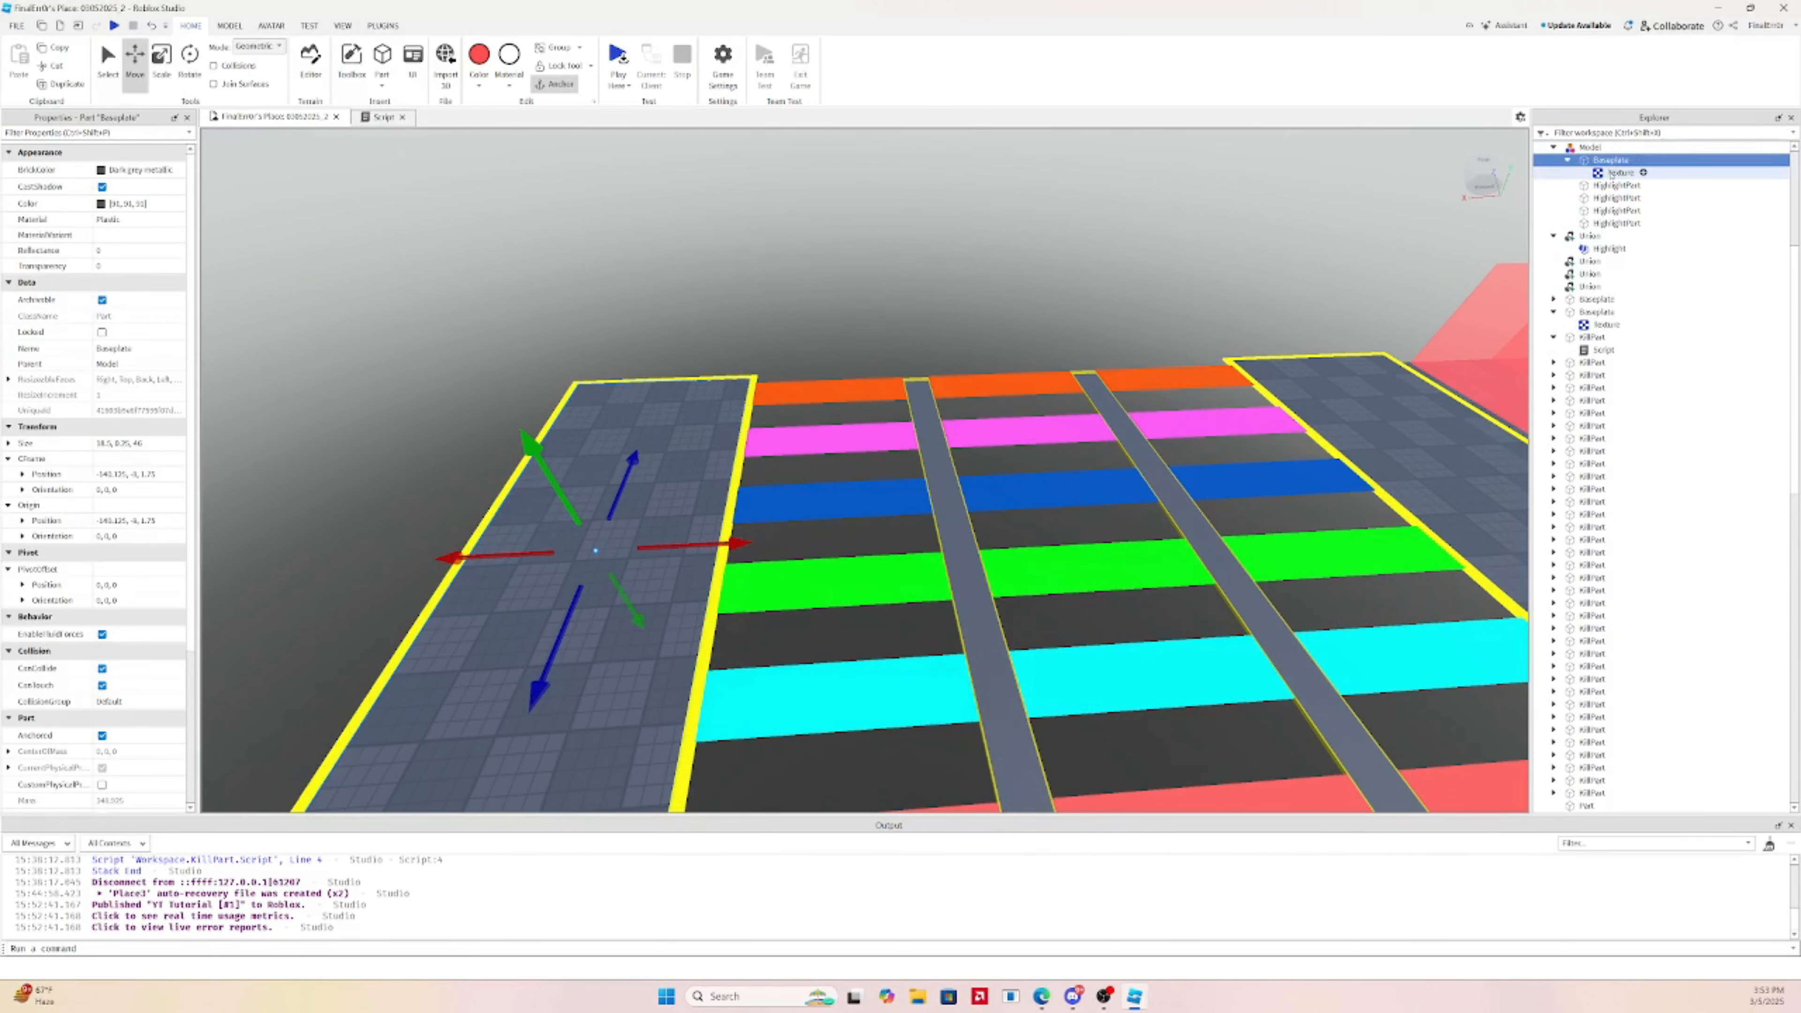
{"action": "left_click", "coordinate": [1639, 159]}
{"action": "left_click", "coordinate": [1603, 216]}
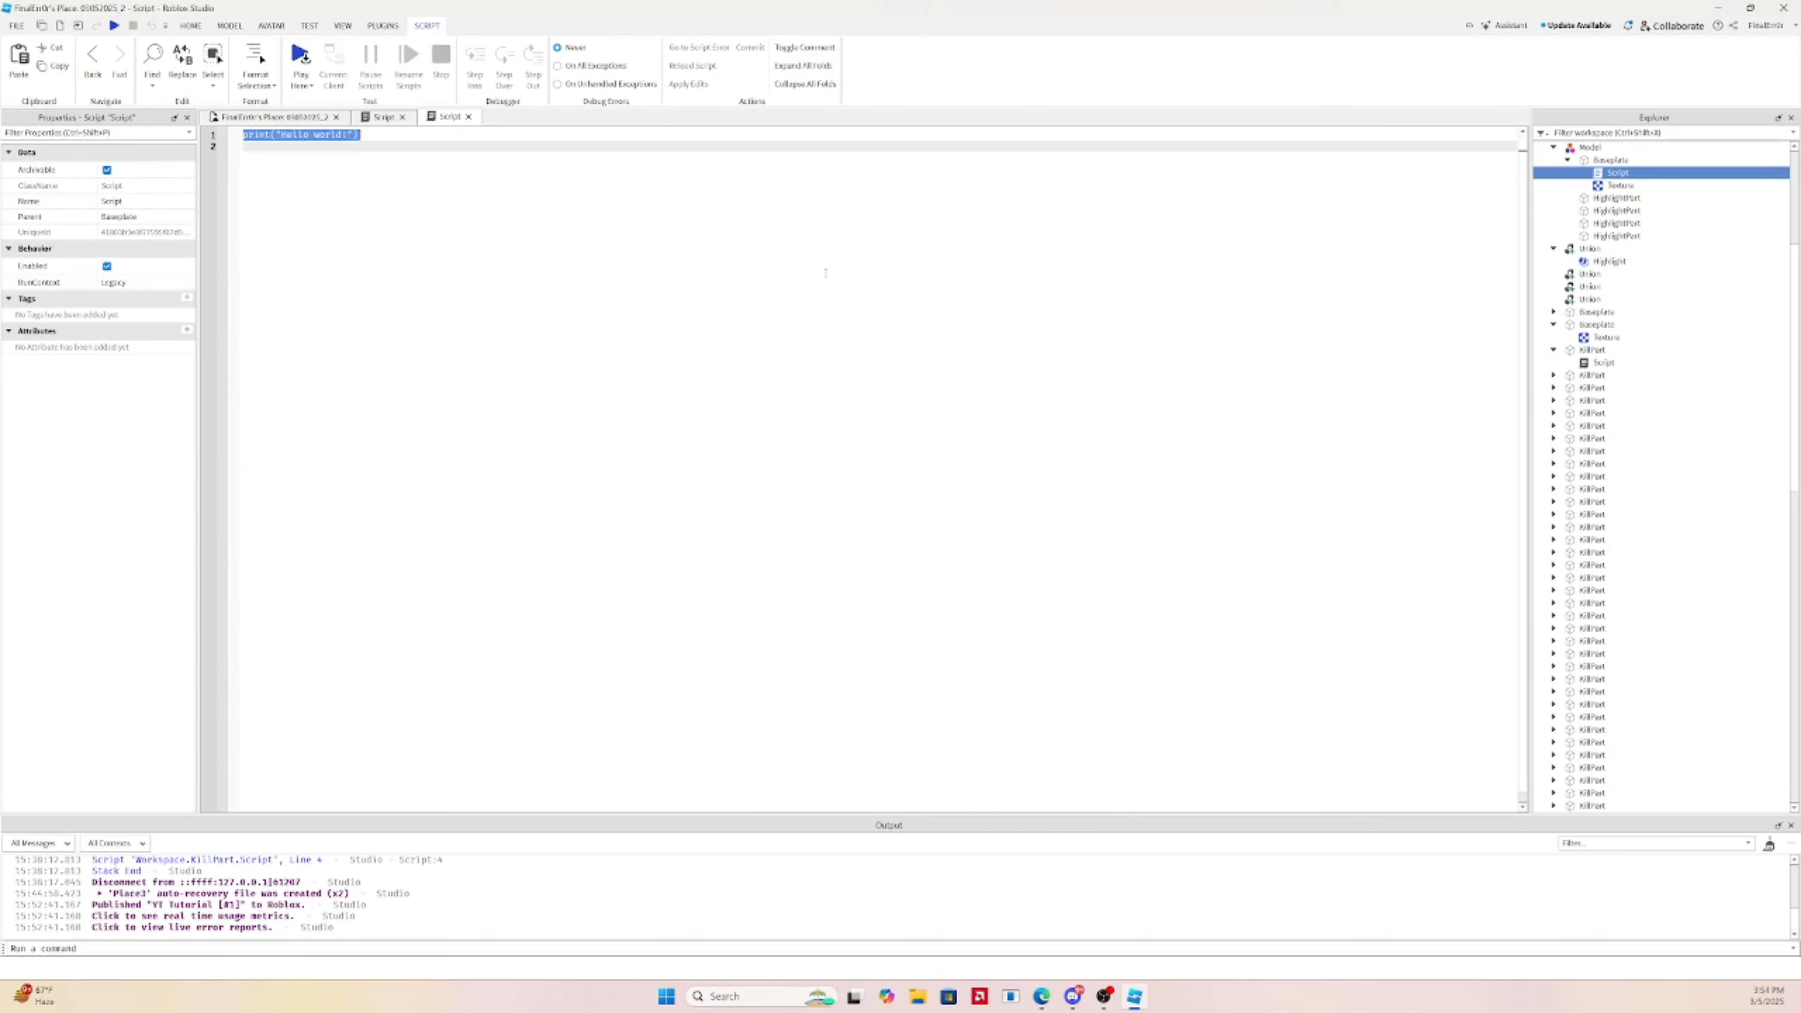
Write the BadgeService line and a badge ID variable, then begin script.Parent.Touched
{"action": "type", "text": "local service"}
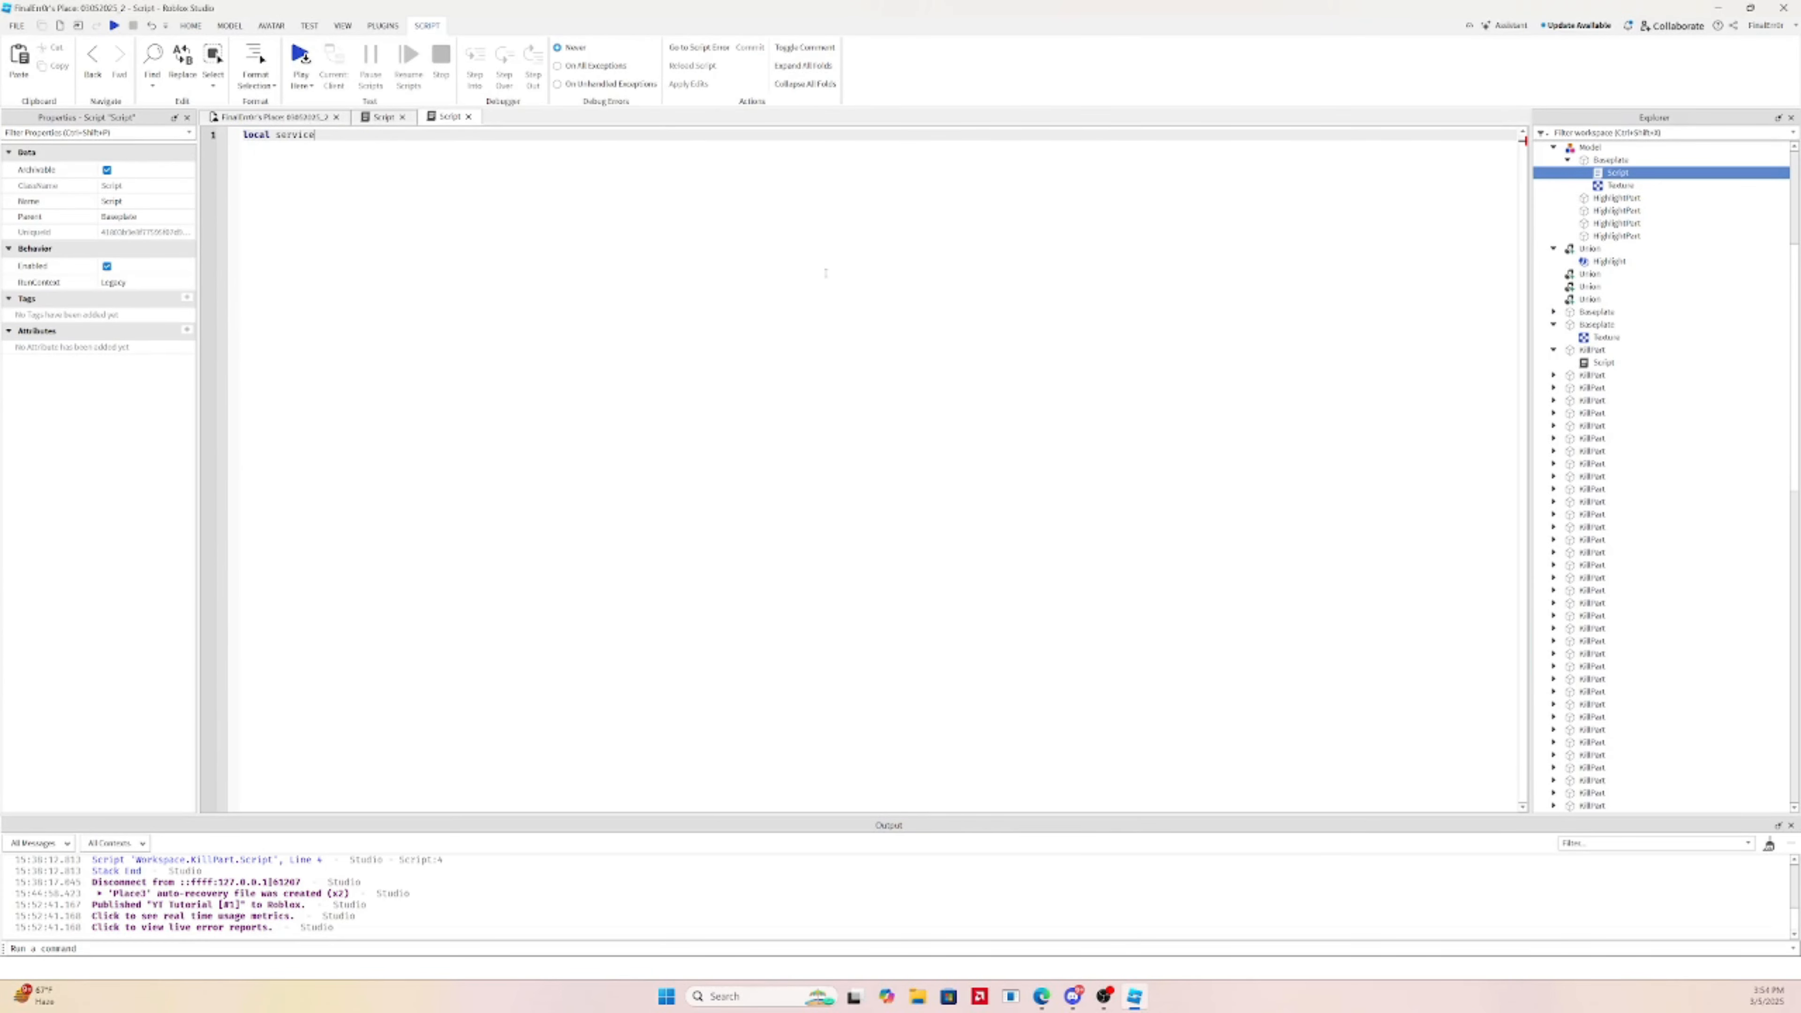
{"action": "type", "text": " = game:GetChildren()"}
{"action": "key", "text": "BackSpace"}
{"action": "key", "text": "BackSpace"}
{"action": "type", "text": "Service(\"\")BadgeService\")"}
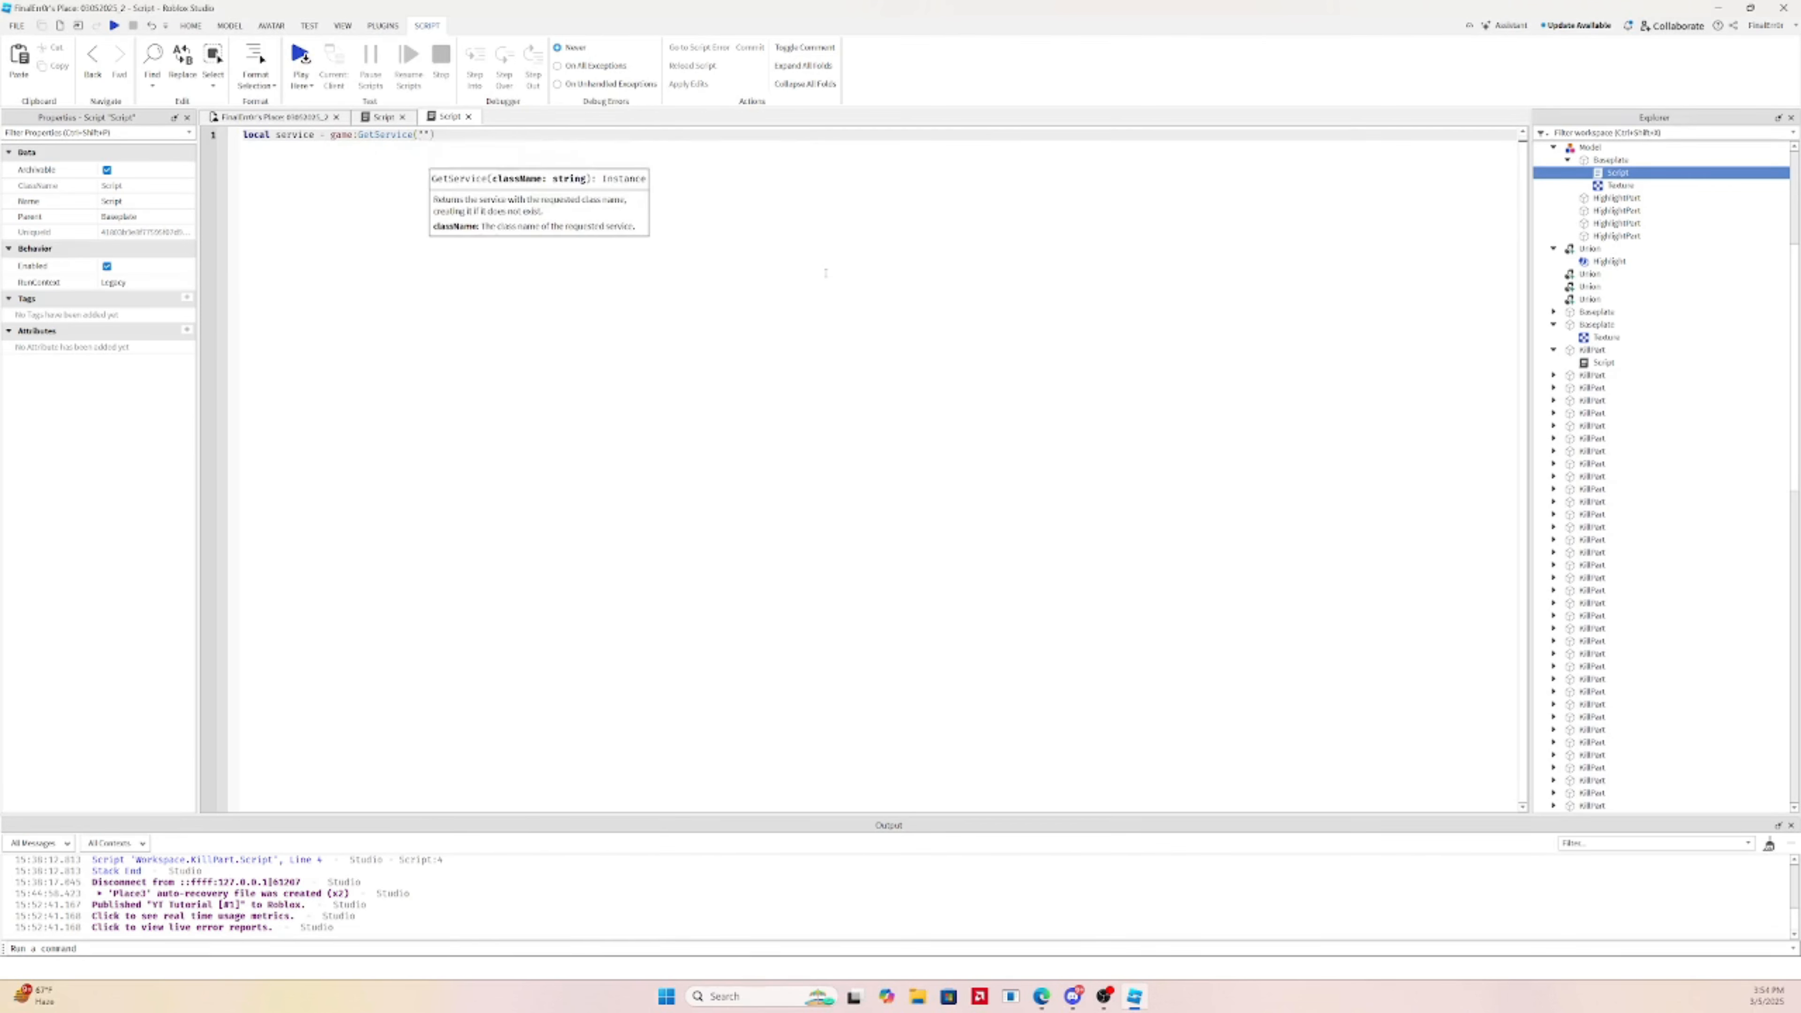
{"action": "key", "text": "Return"}
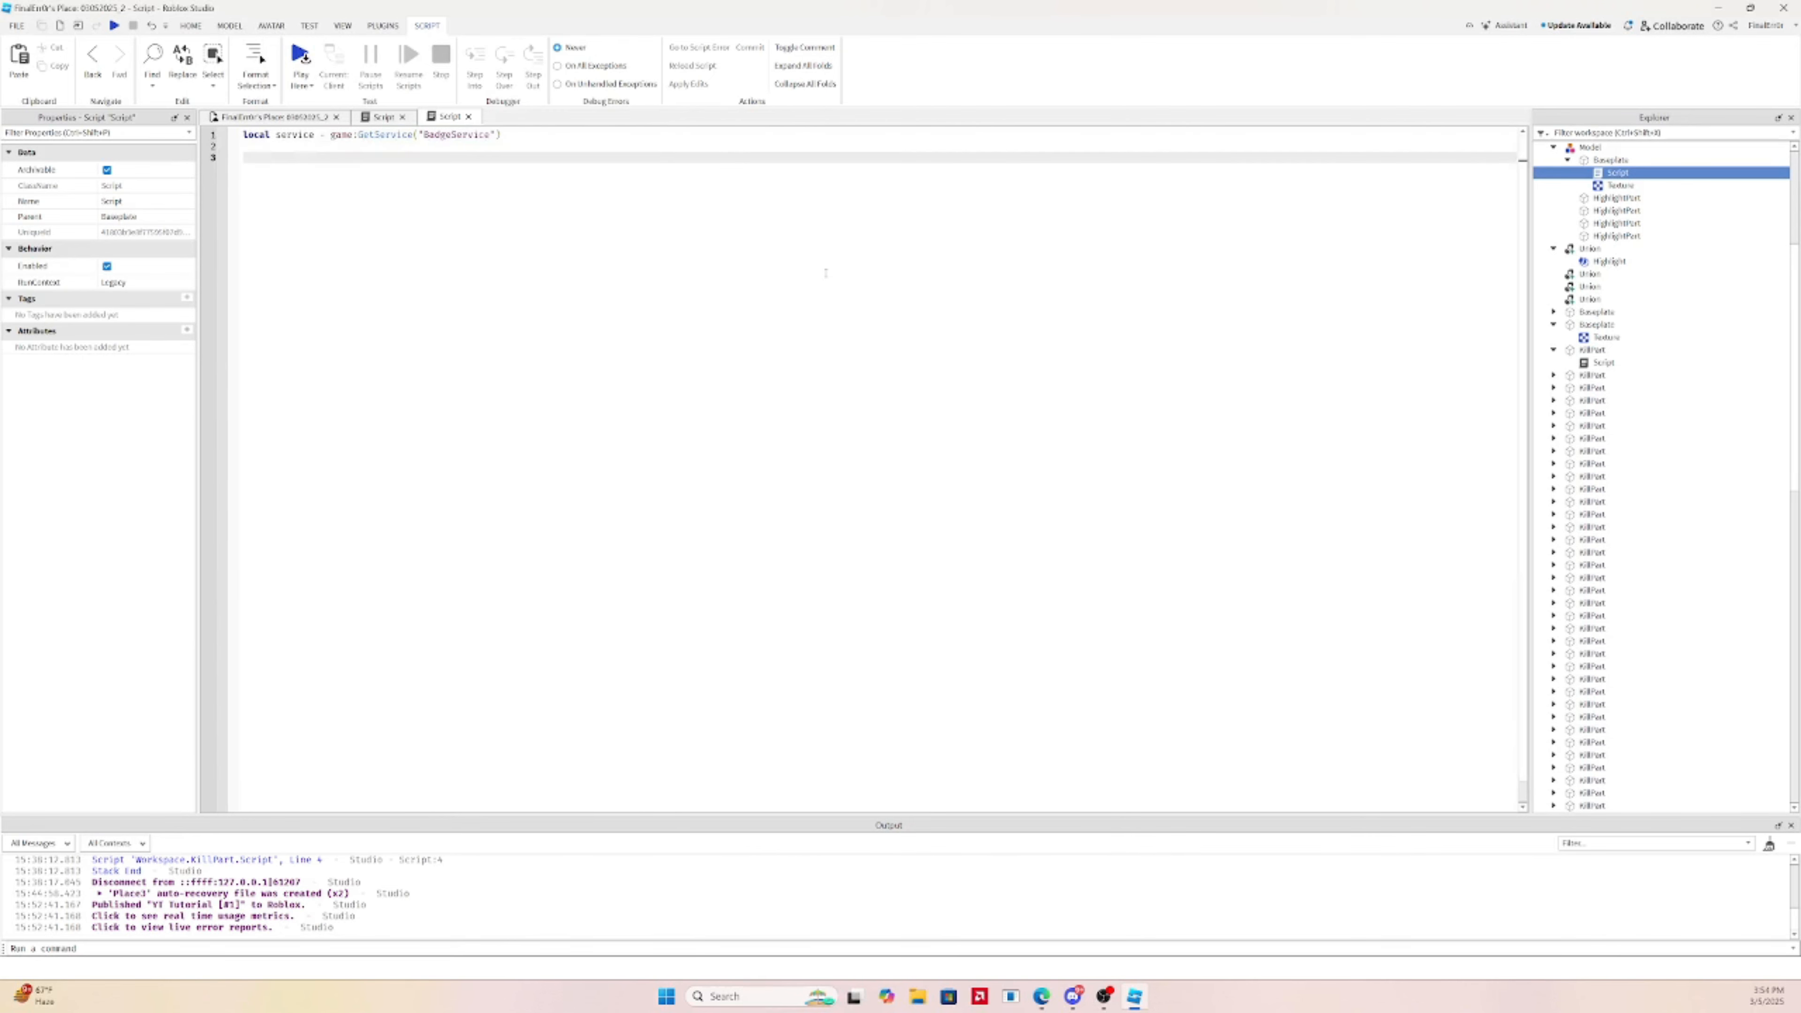
{"action": "type", "text": "local badge ="}
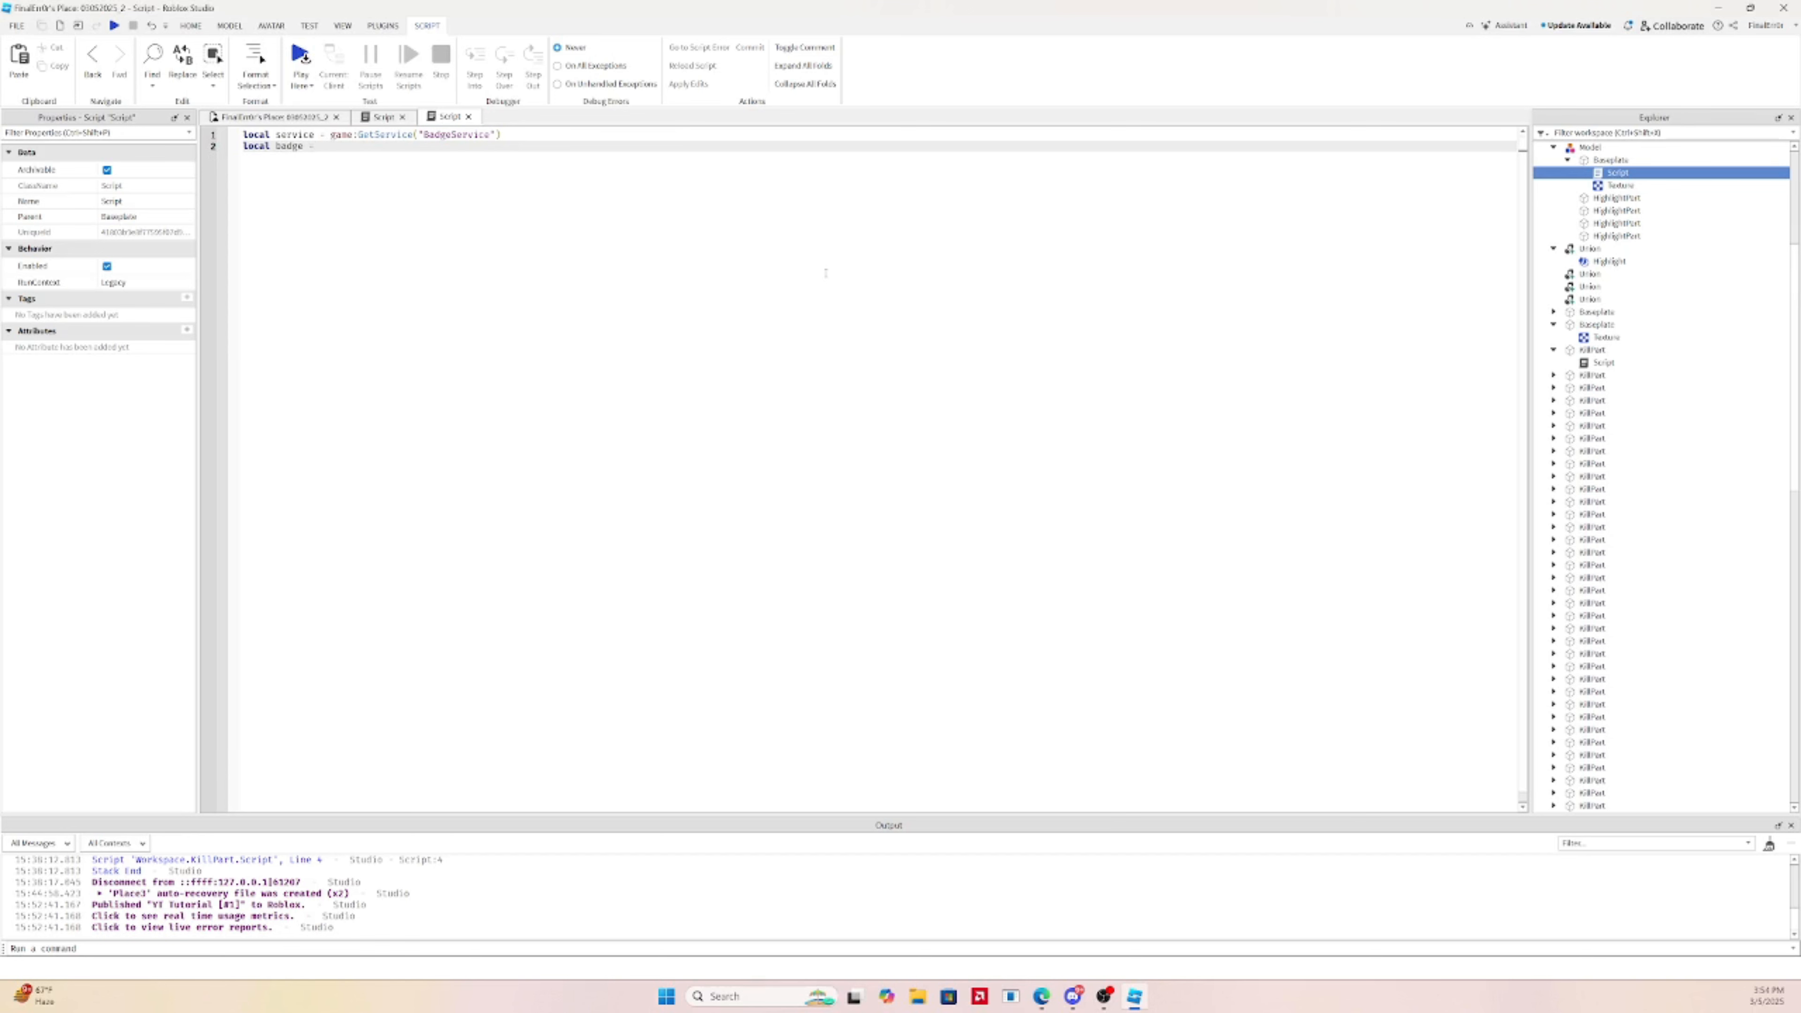
{"action": "key", "text": "Return"}
{"action": "key", "text": "Return"}
{"action": "type", "text": "l"}
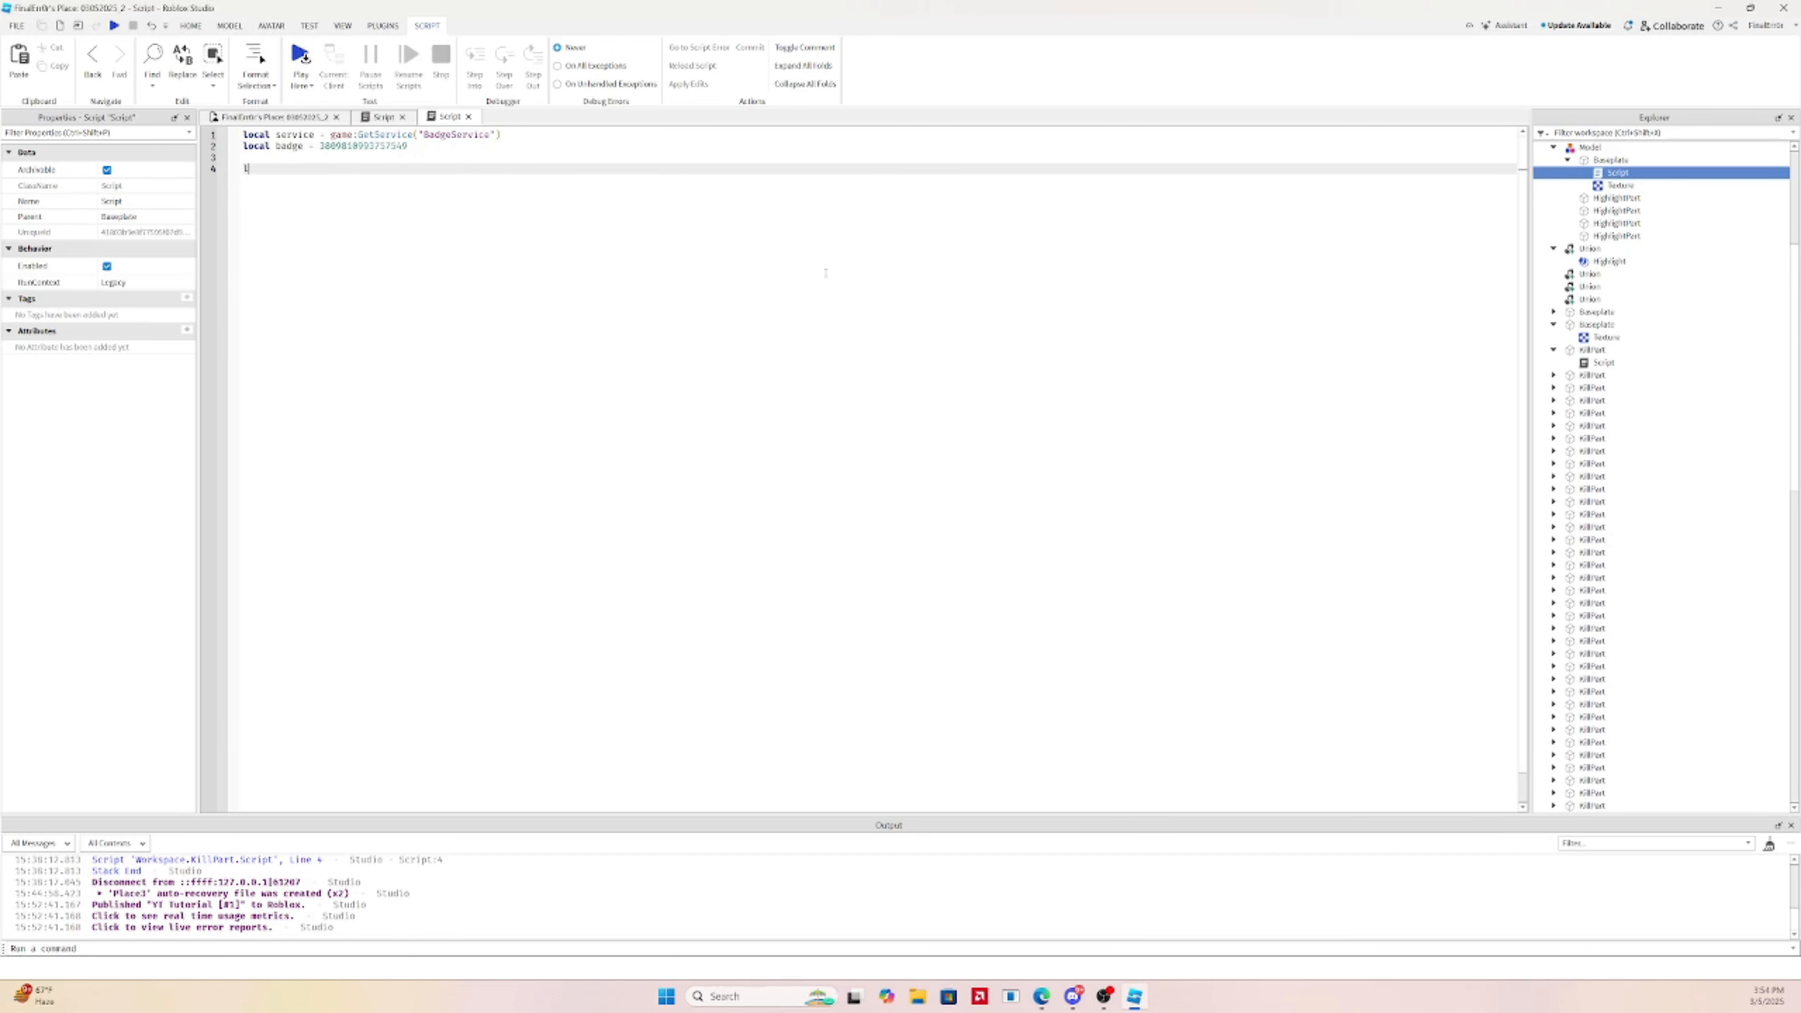
{"action": "type", "text": "oca"}
{"action": "key", "text": "BackSpace"}
{"action": "key", "text": "BackSpace"}
{"action": "key", "text": "BackSpace"}
{"action": "key", "text": "BackSpace"}
{"action": "type", "text": "script.Parent.To"}
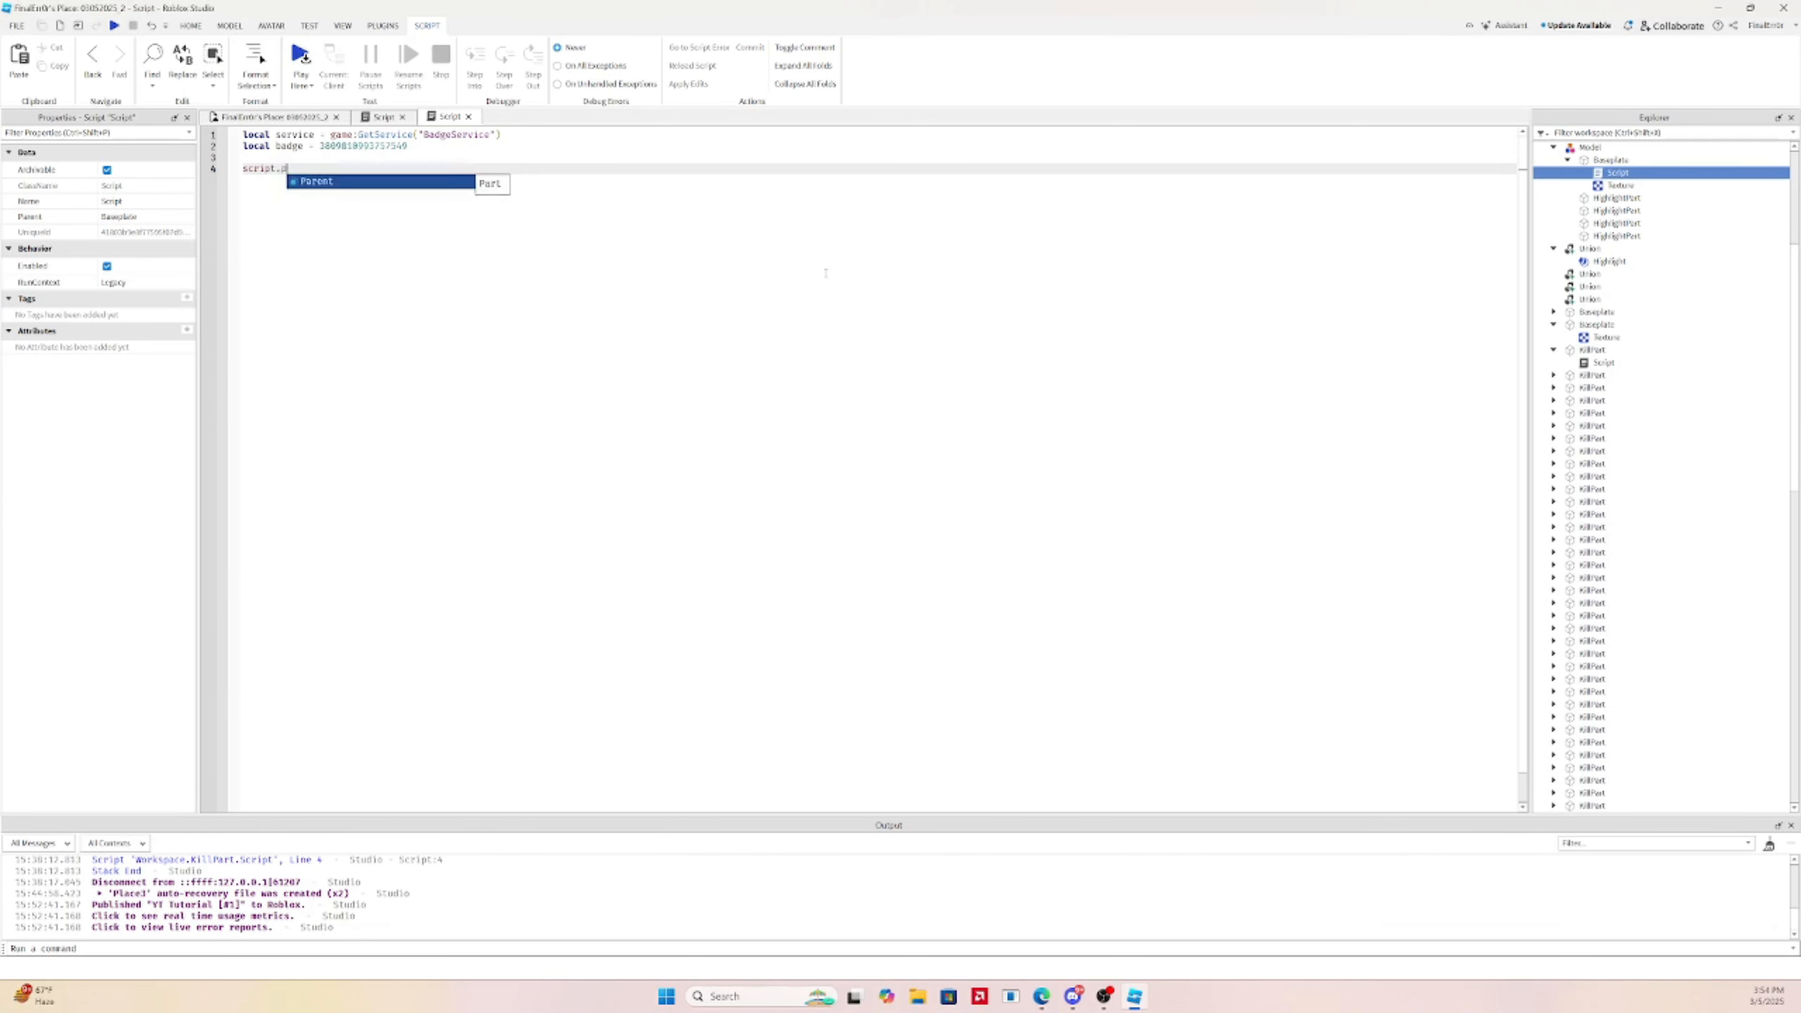
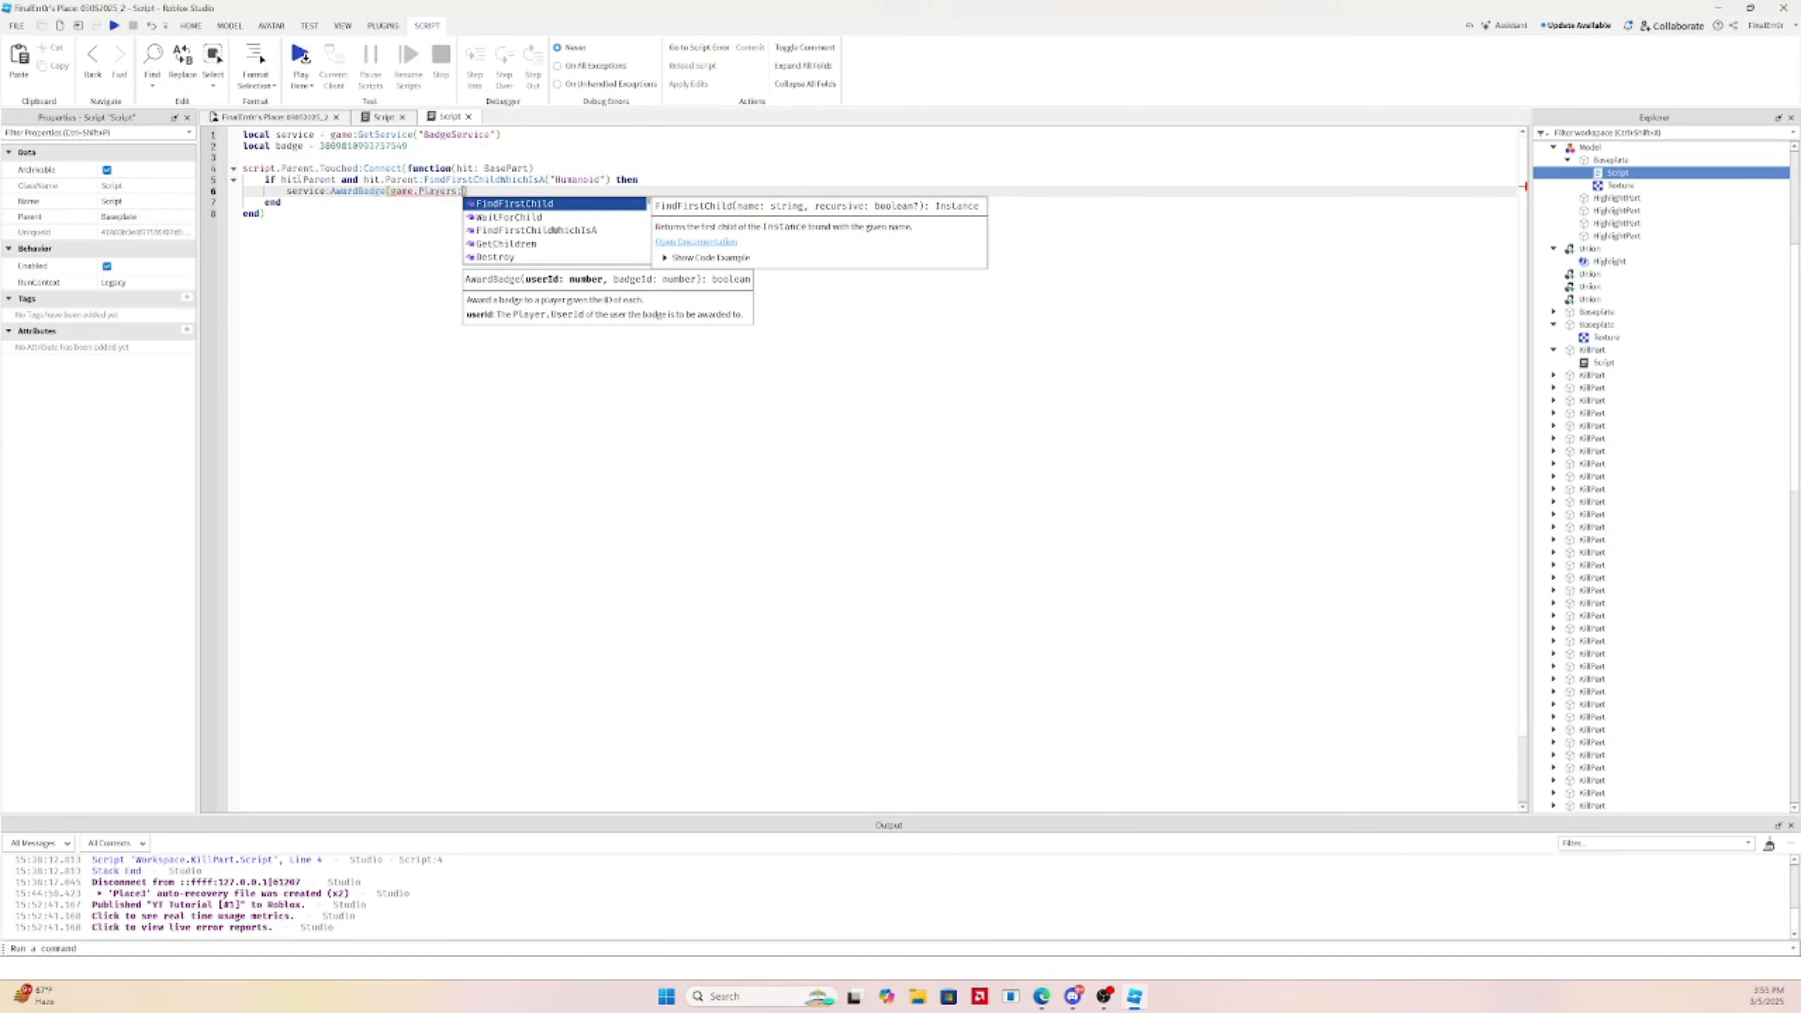
Complete line 6 as service:AwardBadge(game.Players:GetPlayerFromCharacter(hit.Parent), badge) and save the place
{"action": "key", "text": "Down"}
{"action": "key", "text": "Down"}
{"action": "key", "text": "Return"}
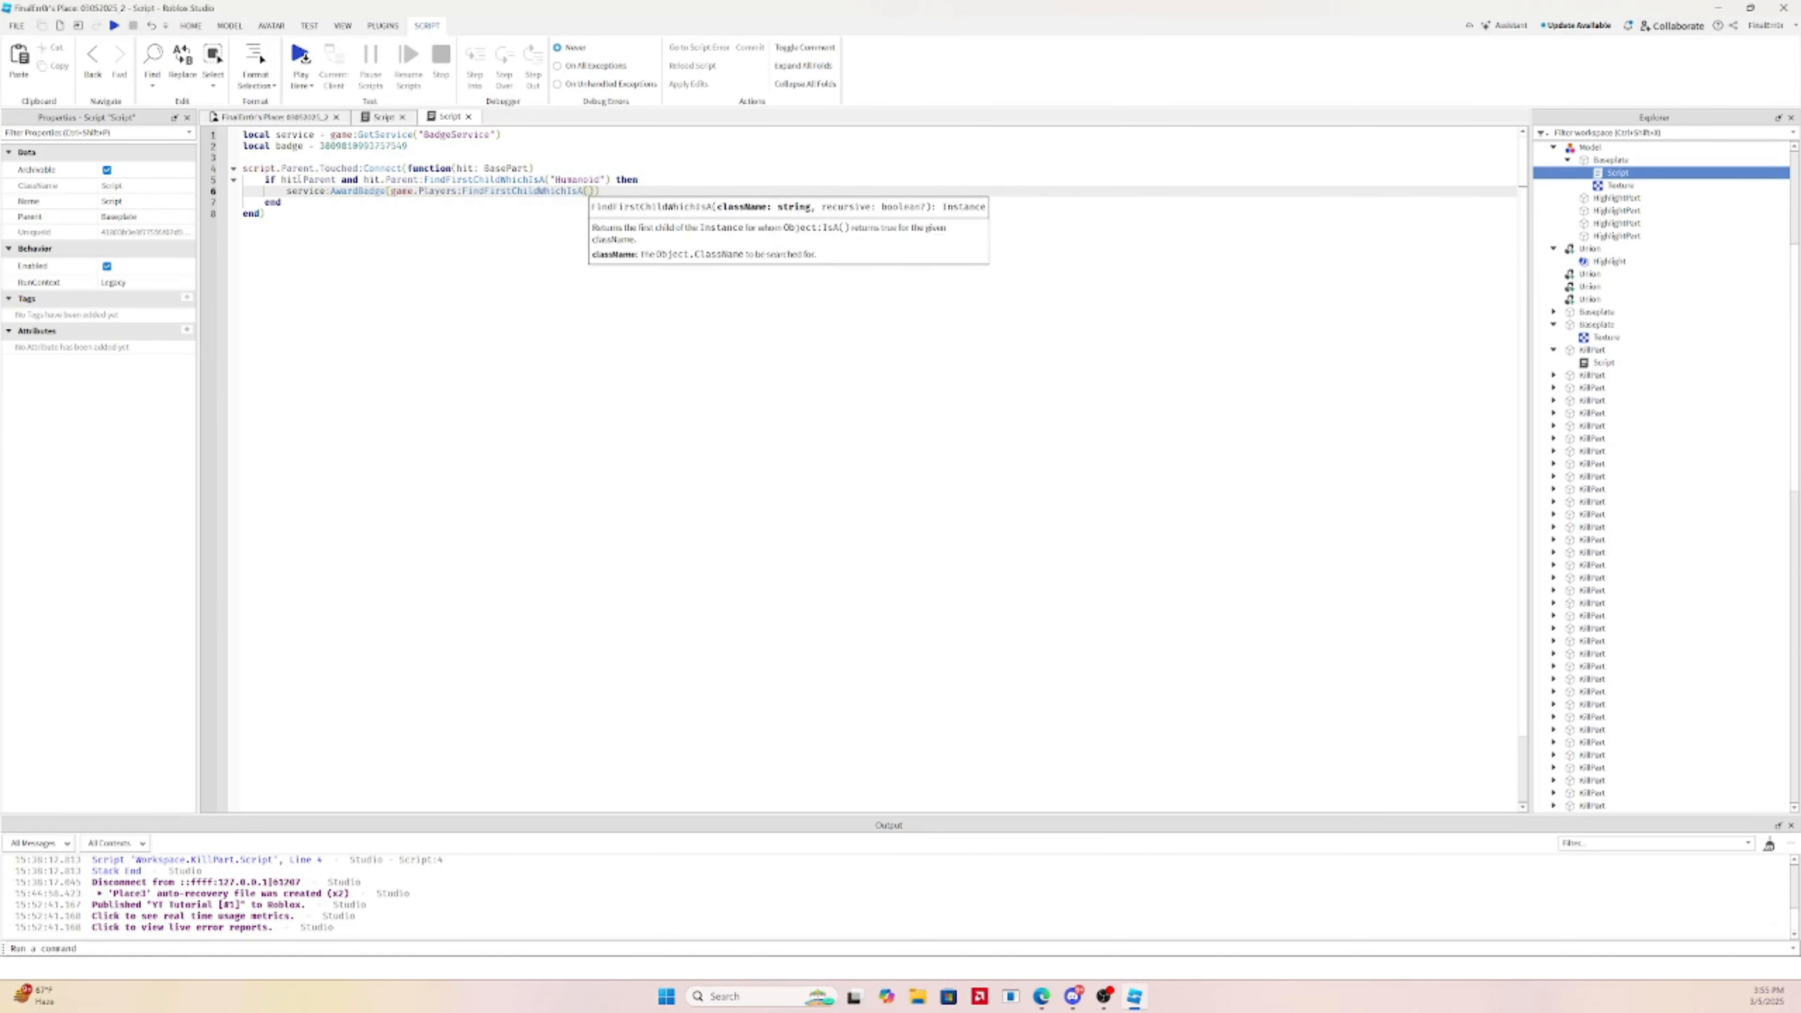
{"action": "key", "text": "ctrl+z"}
{"action": "type", "text": "GetPlayerFro"}
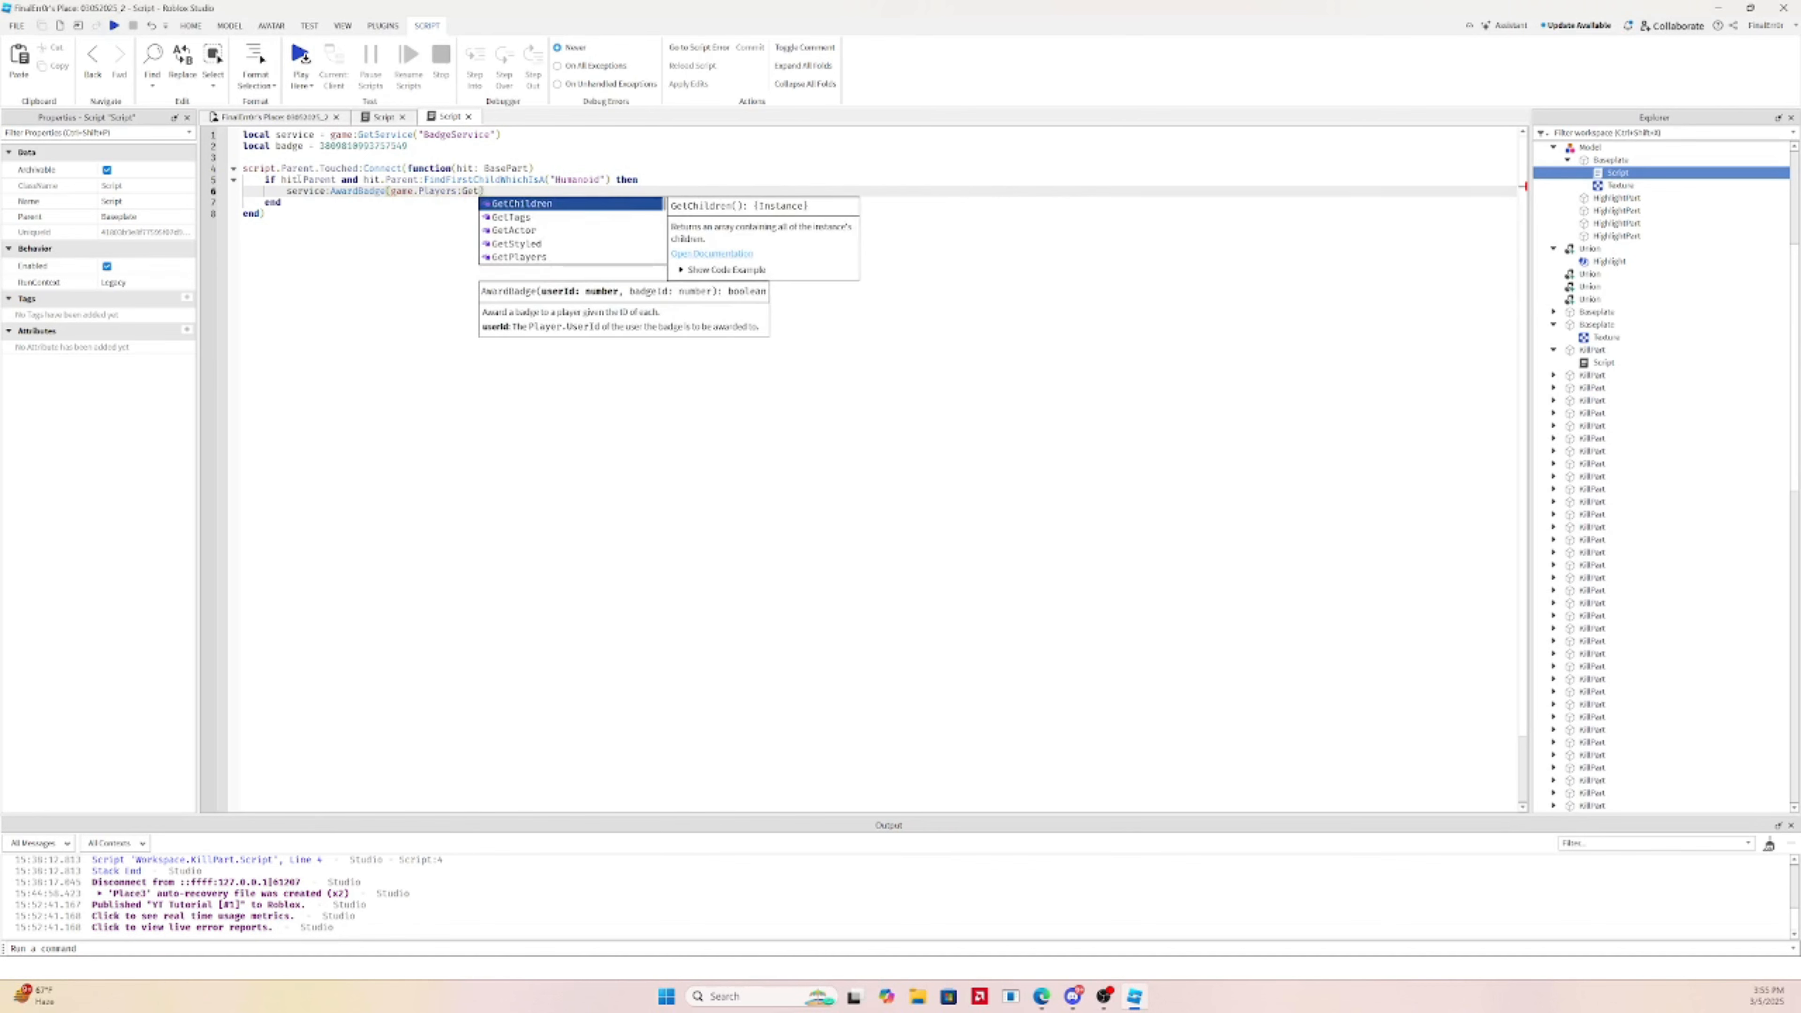
{"action": "key", "text": "Return"}
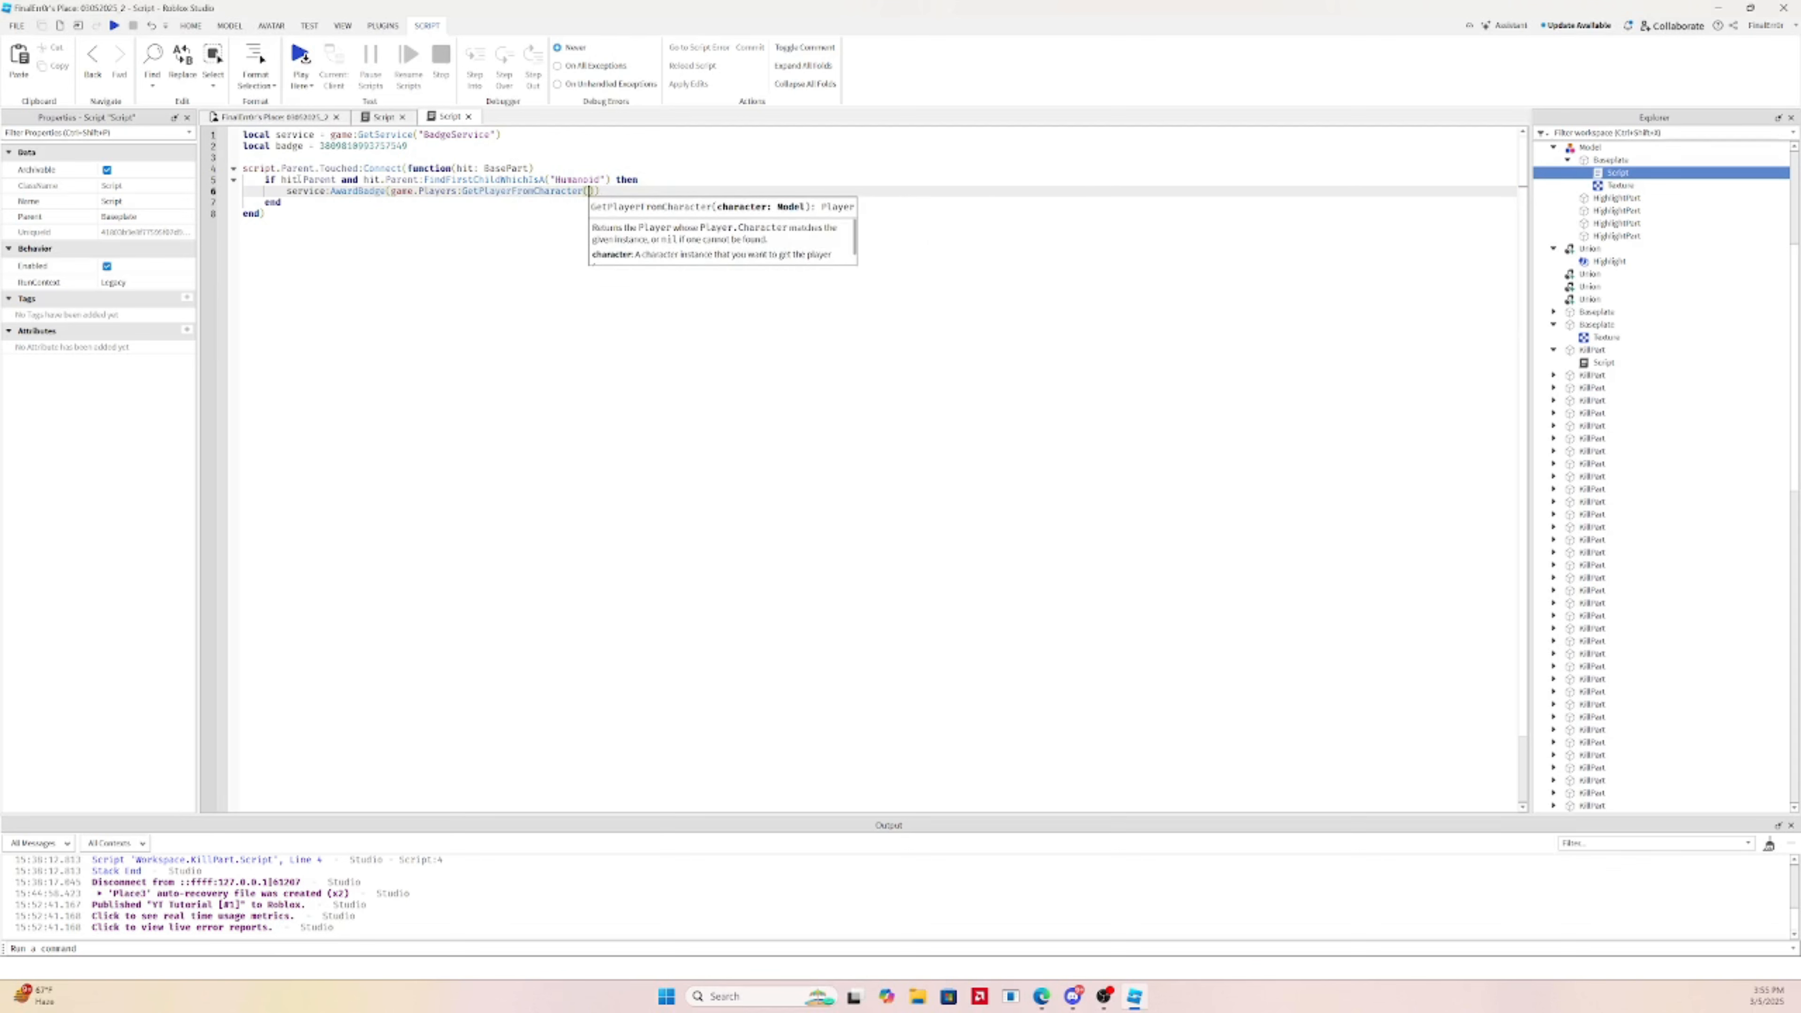
{"action": "type", "text": "hit.Paren"}
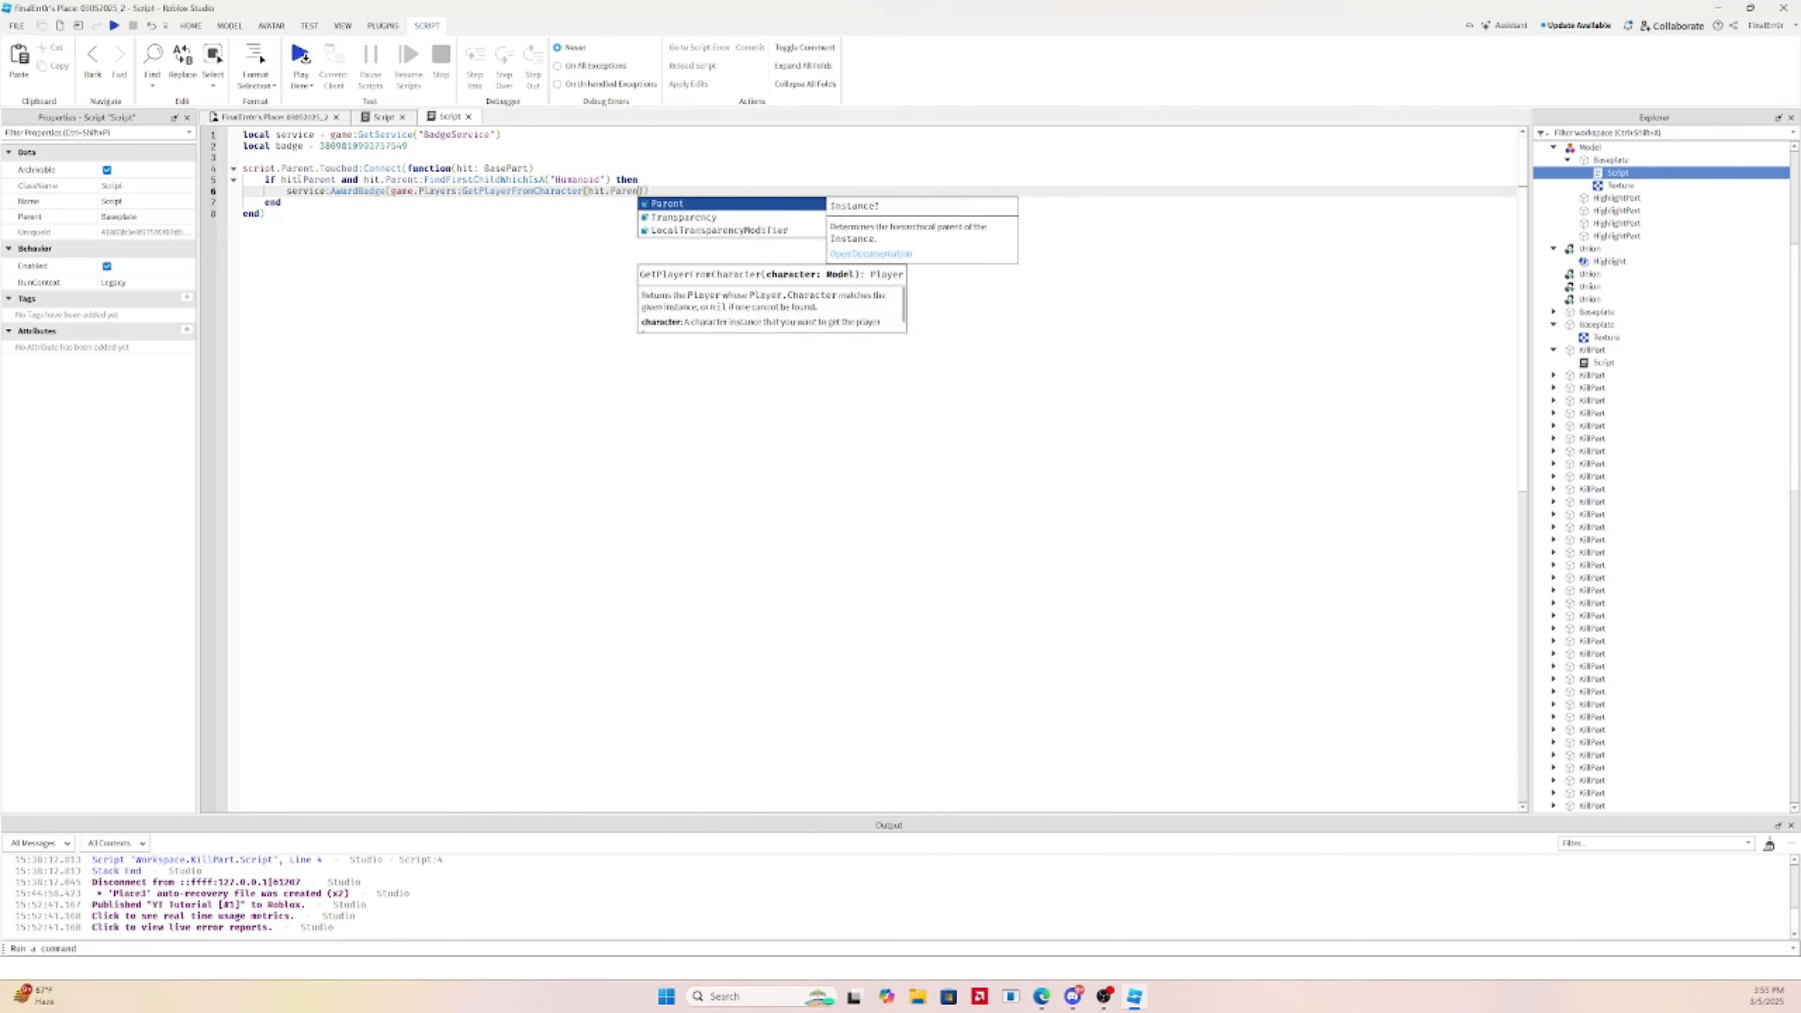
{"action": "key", "text": "Return"}
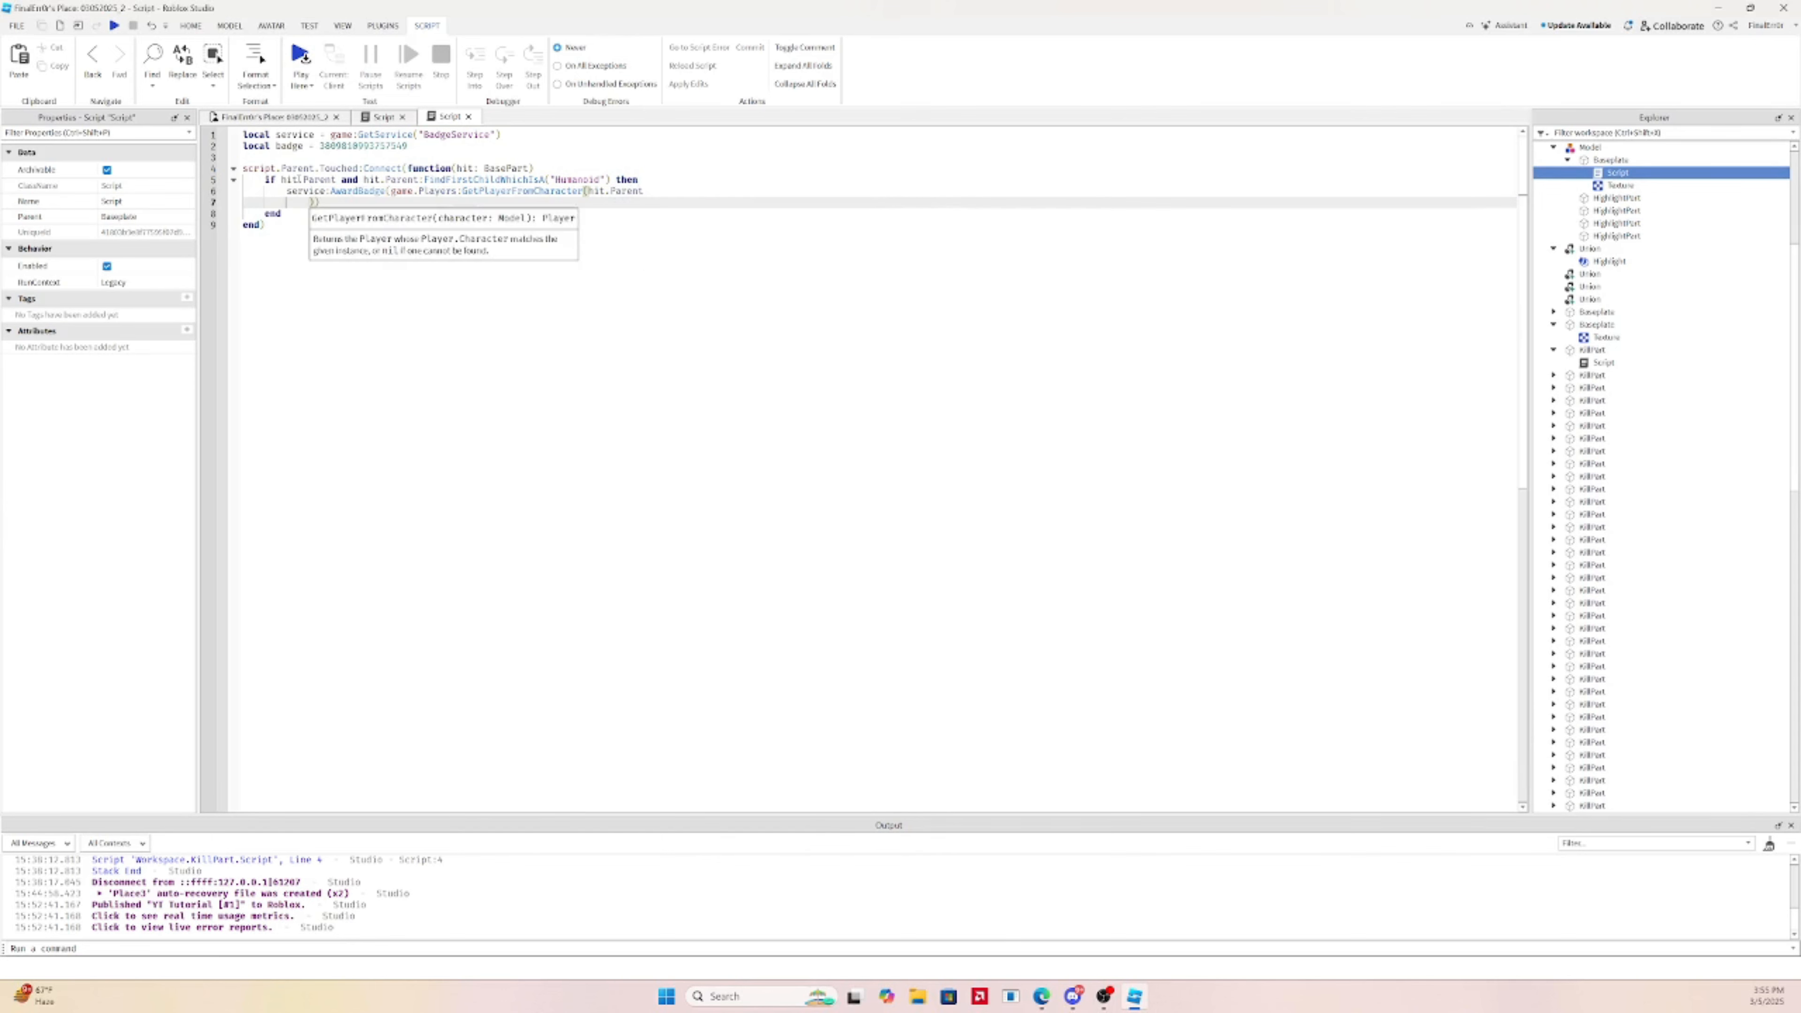
{"action": "type", "text": ")"}
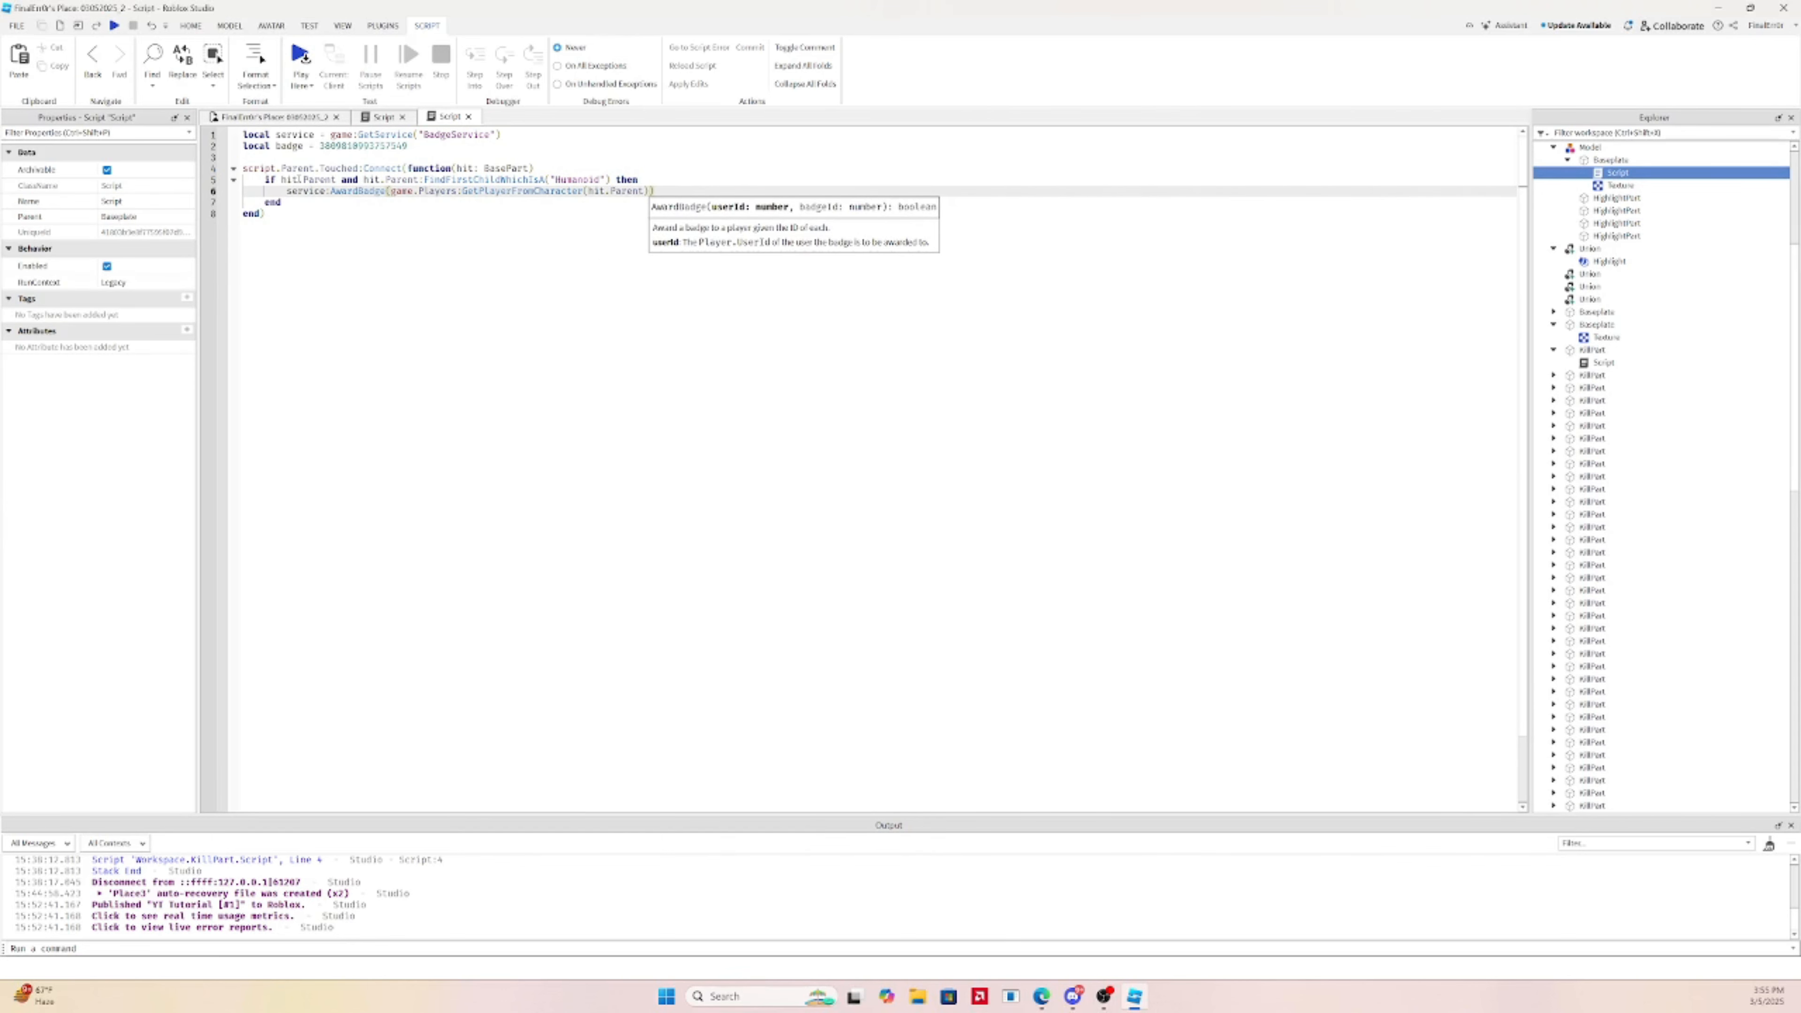
{"action": "type", "text": ", bad"}
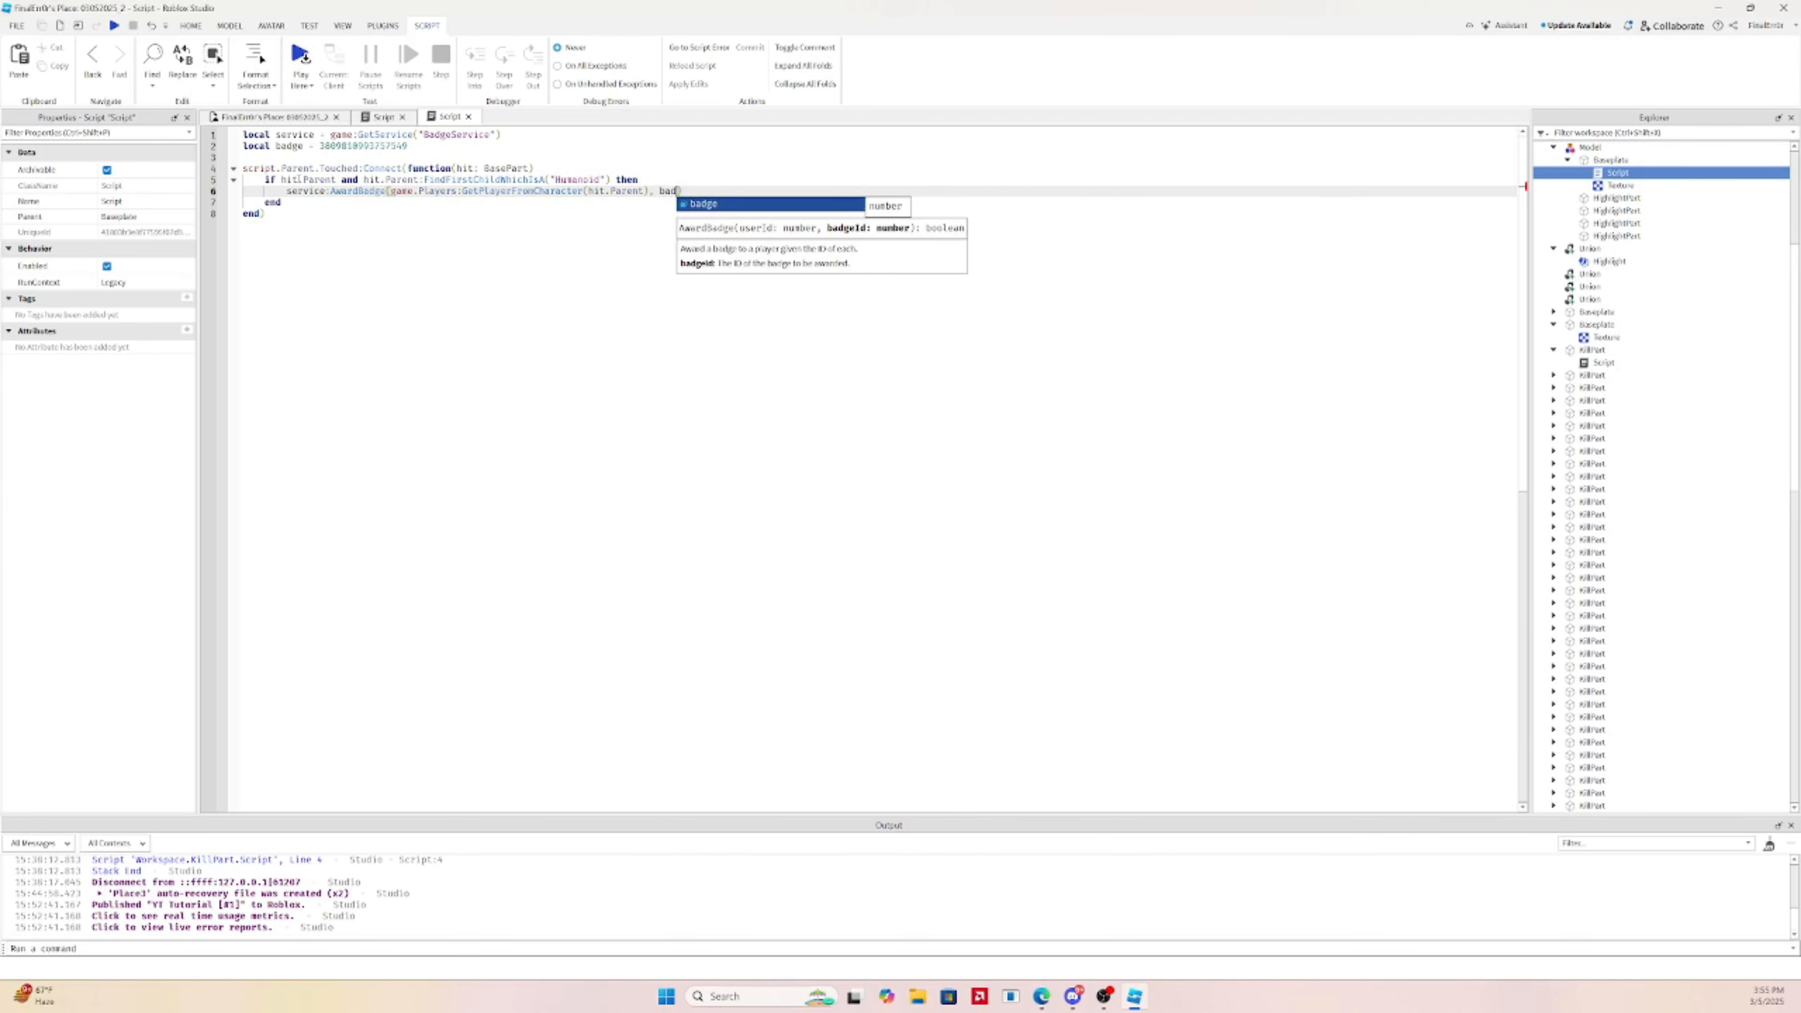
{"action": "type", "text": "g"}
{"action": "key", "text": "Return"}
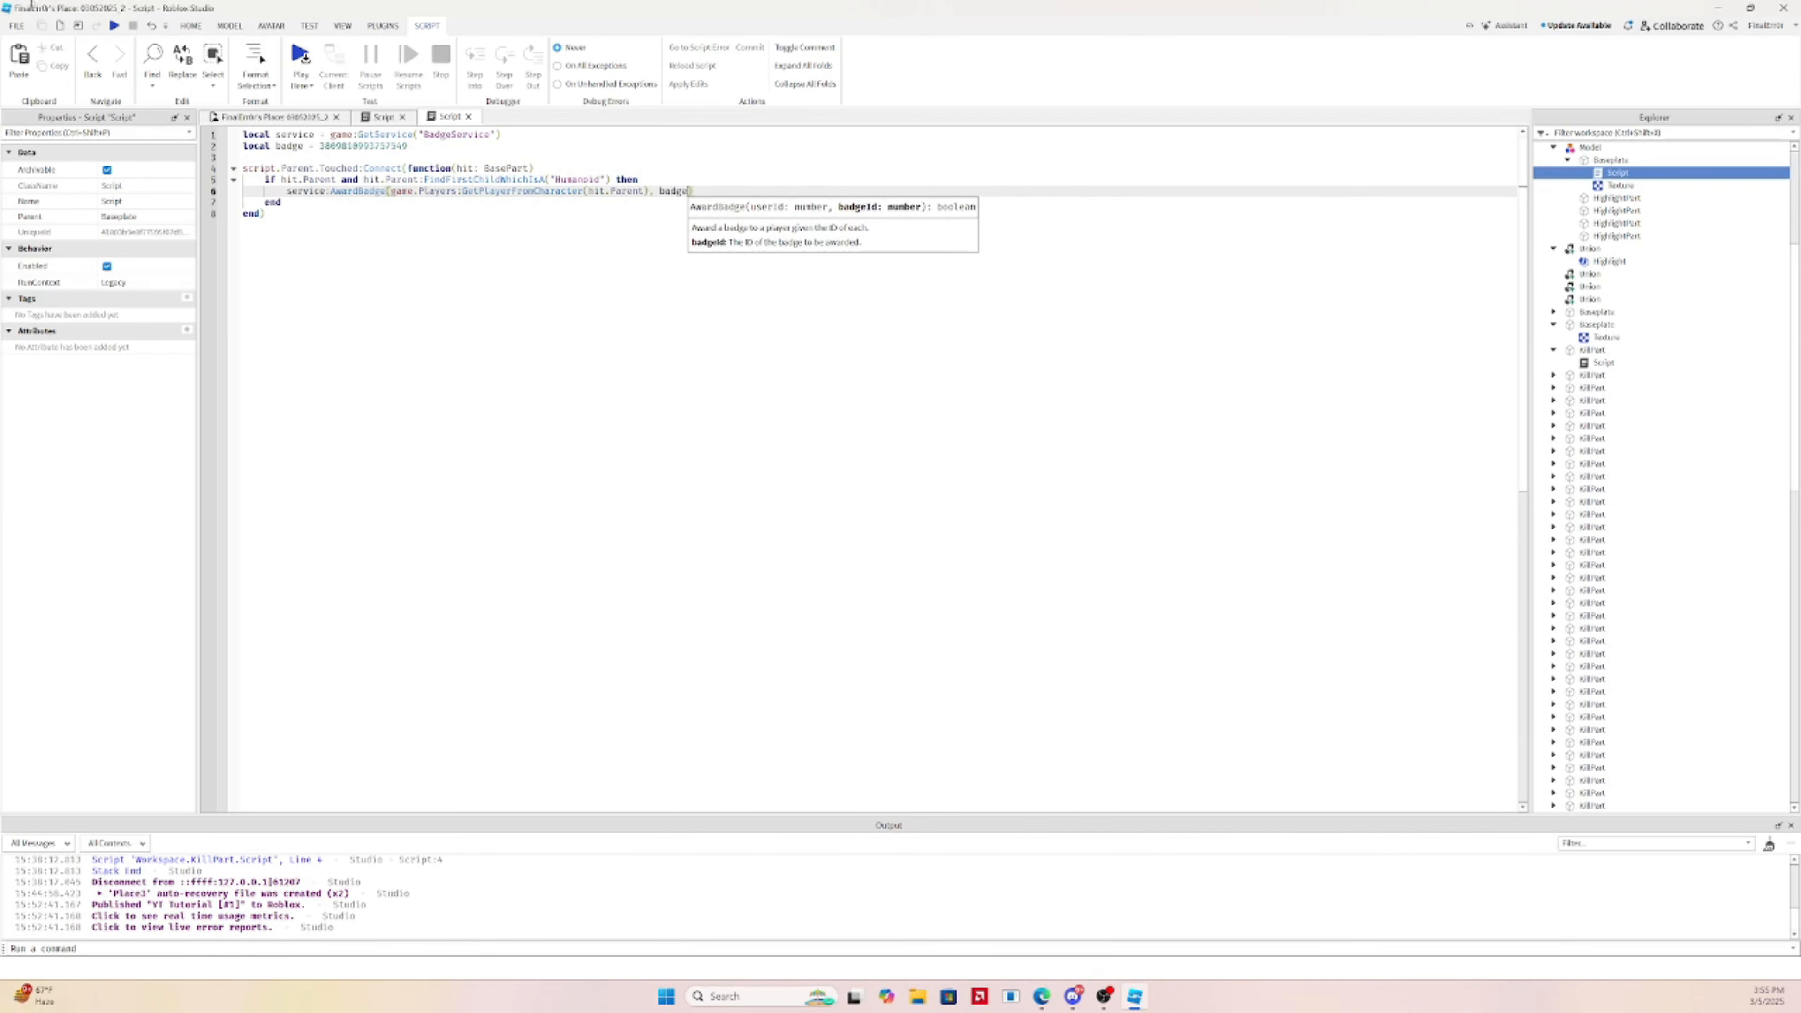
{"action": "key", "text": "ctrl+s"}
{"action": "left_click", "coordinate": [243, 116]}
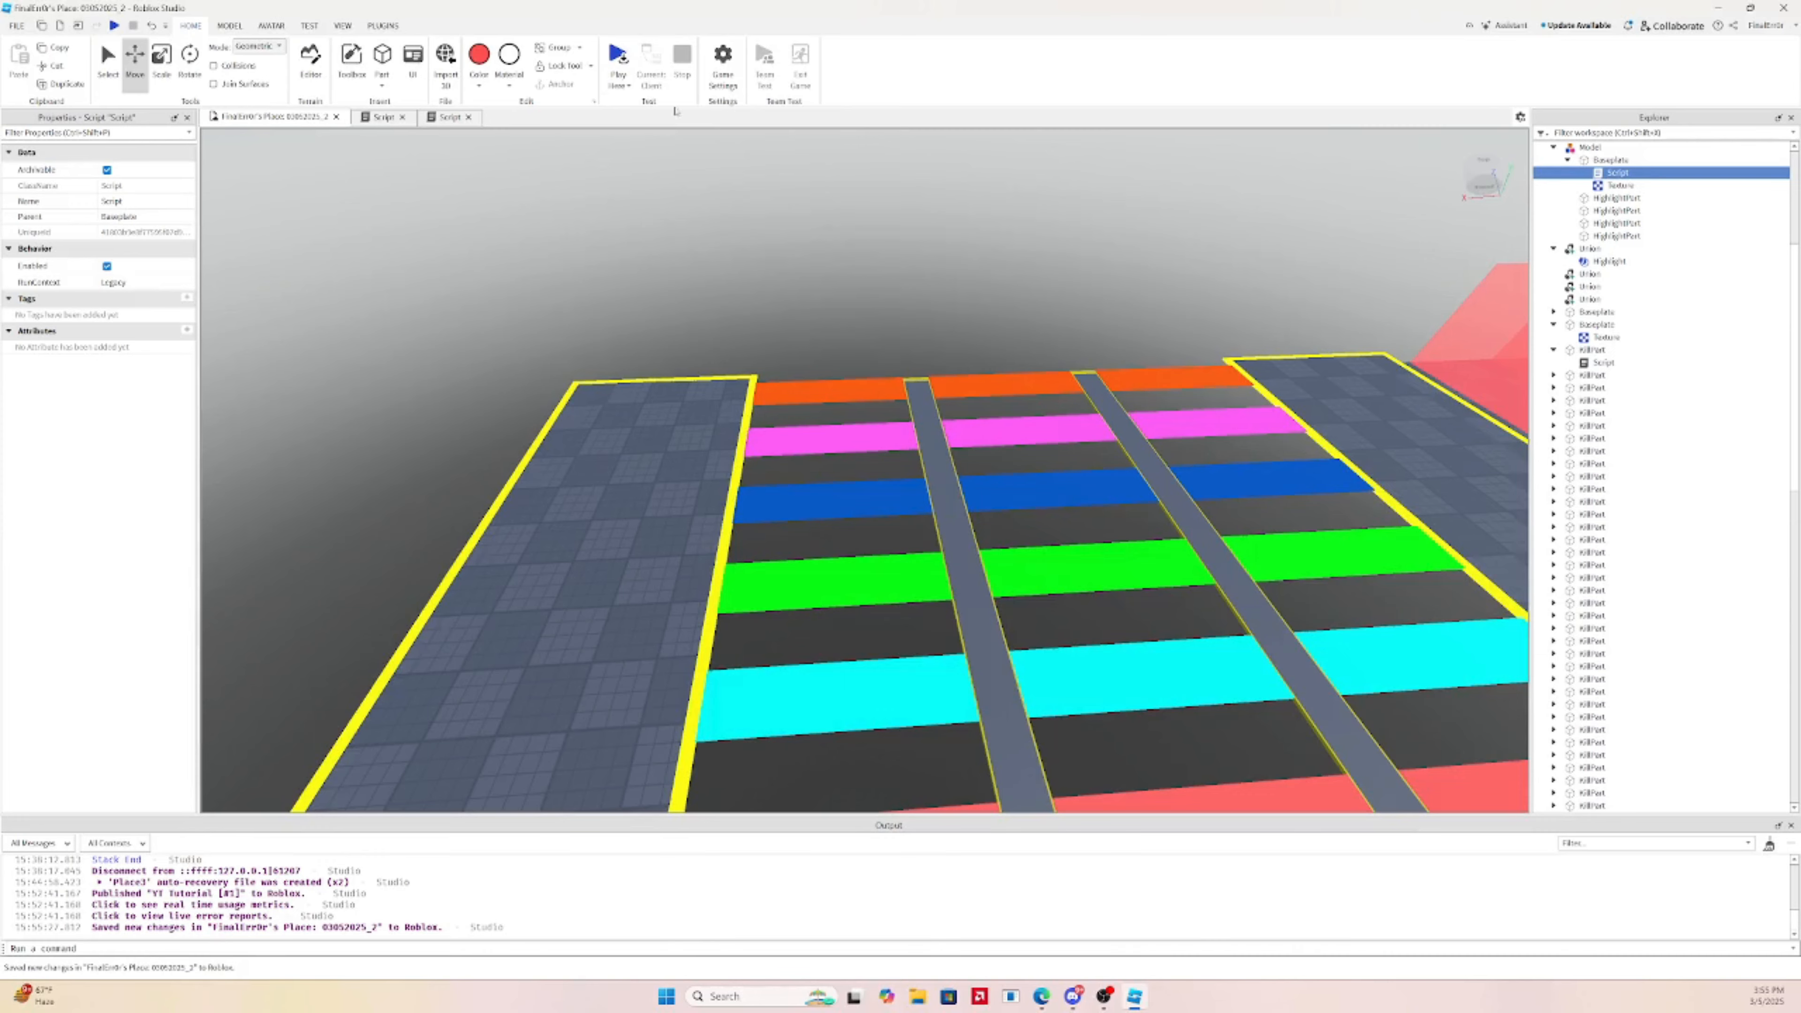
Playtest the obby, jump to the badge script line that errors, then stop the test
{"action": "right_click_drag", "start_coordinate": [881, 345], "coordinate": [880, 346]}
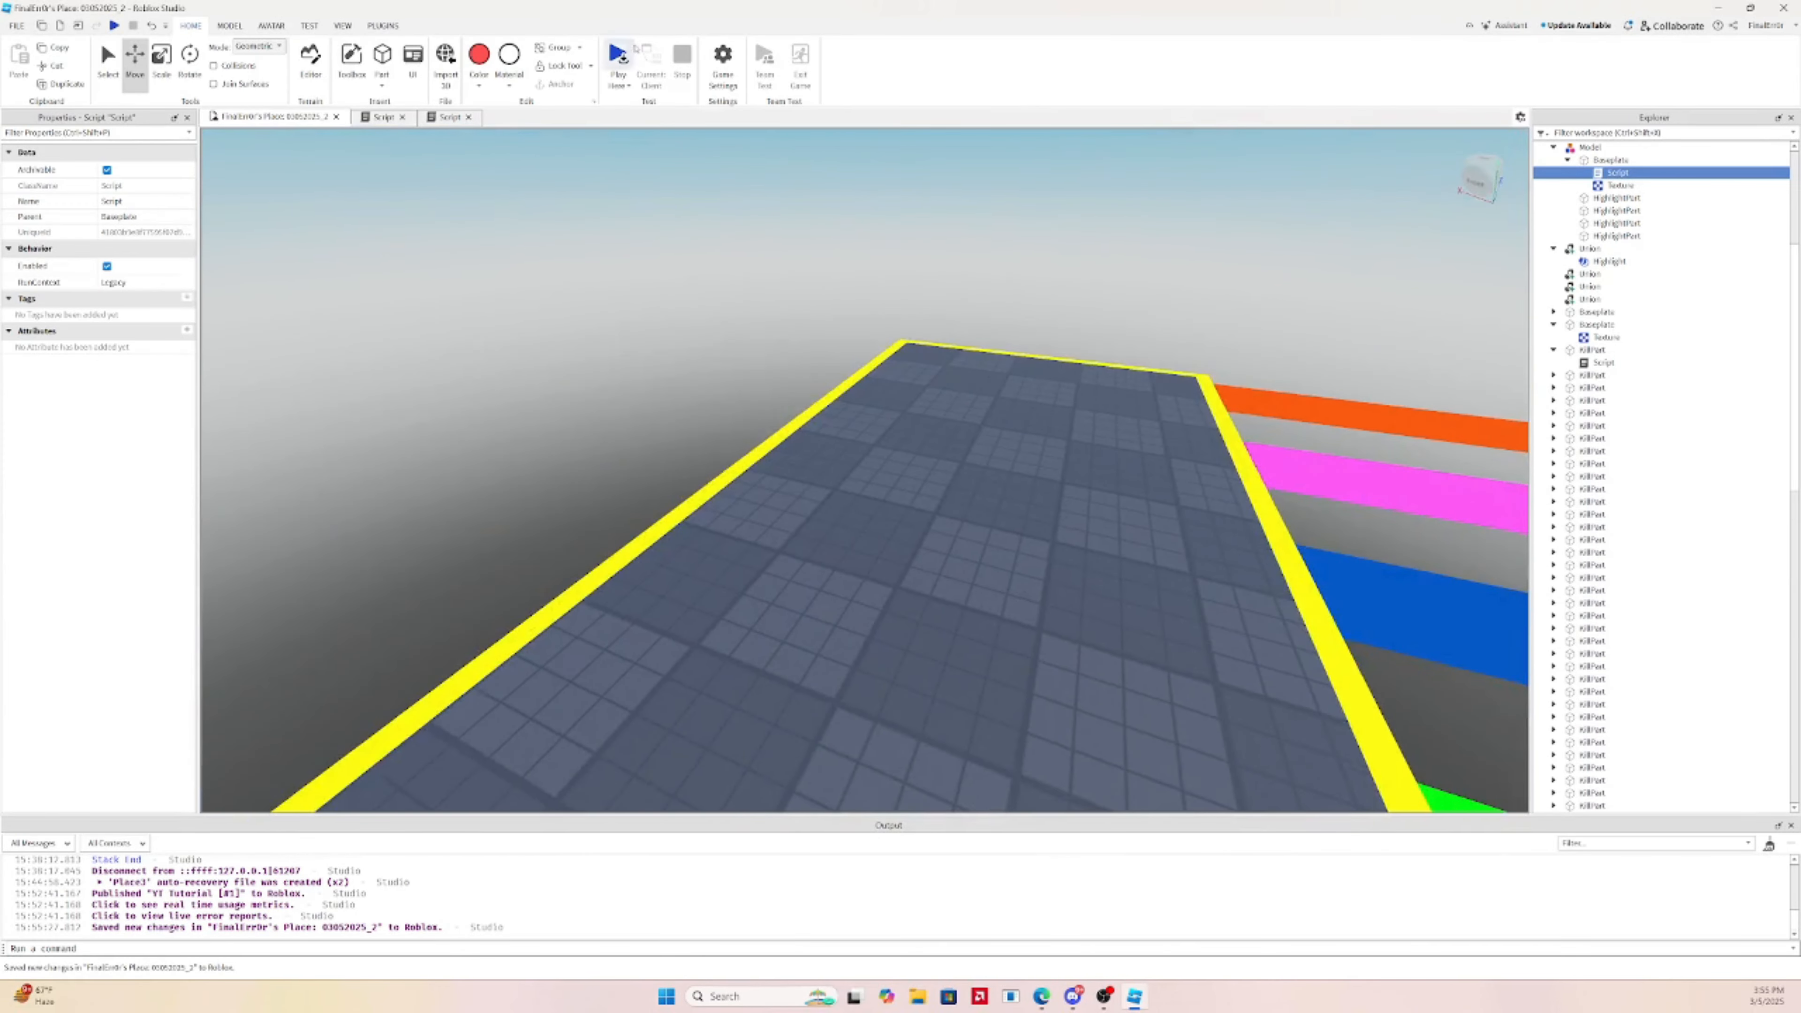
{"action": "left_click", "coordinate": [627, 55]}
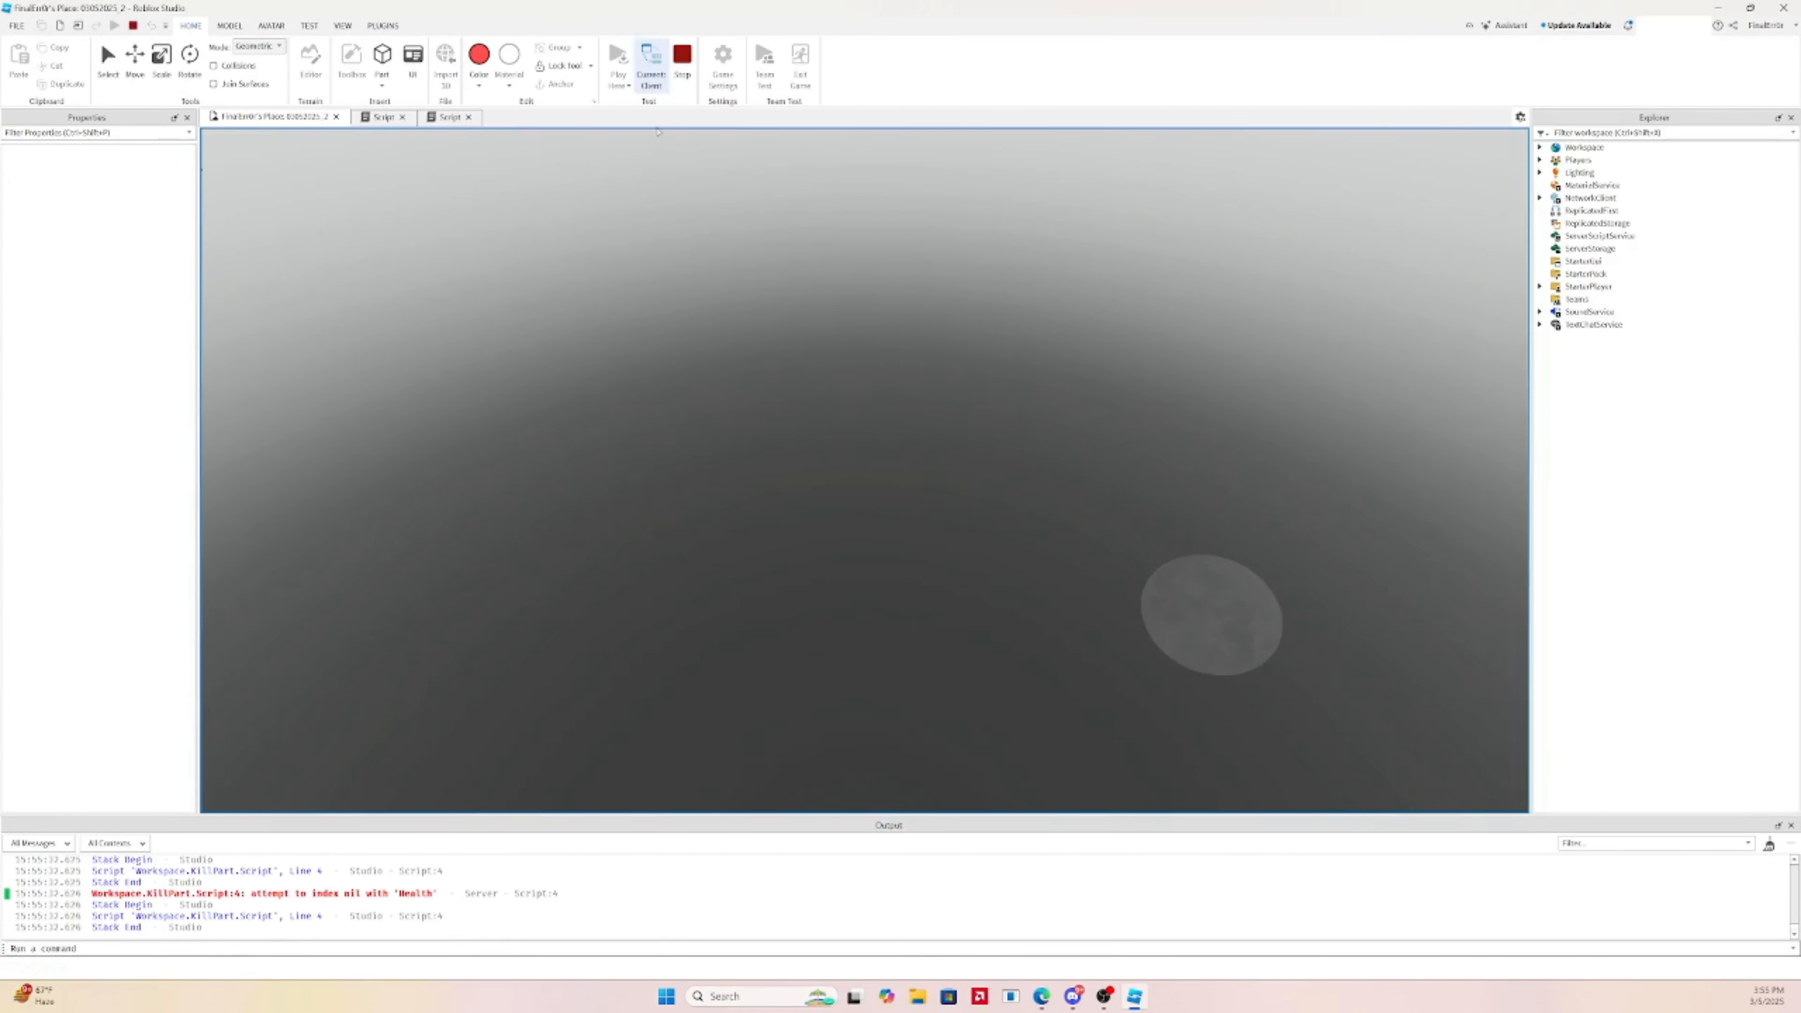
{"action": "right_click_drag", "start_coordinate": [943, 348], "coordinate": [946, 349]}
{"action": "key", "text": "w"}
{"action": "key", "text": "s"}
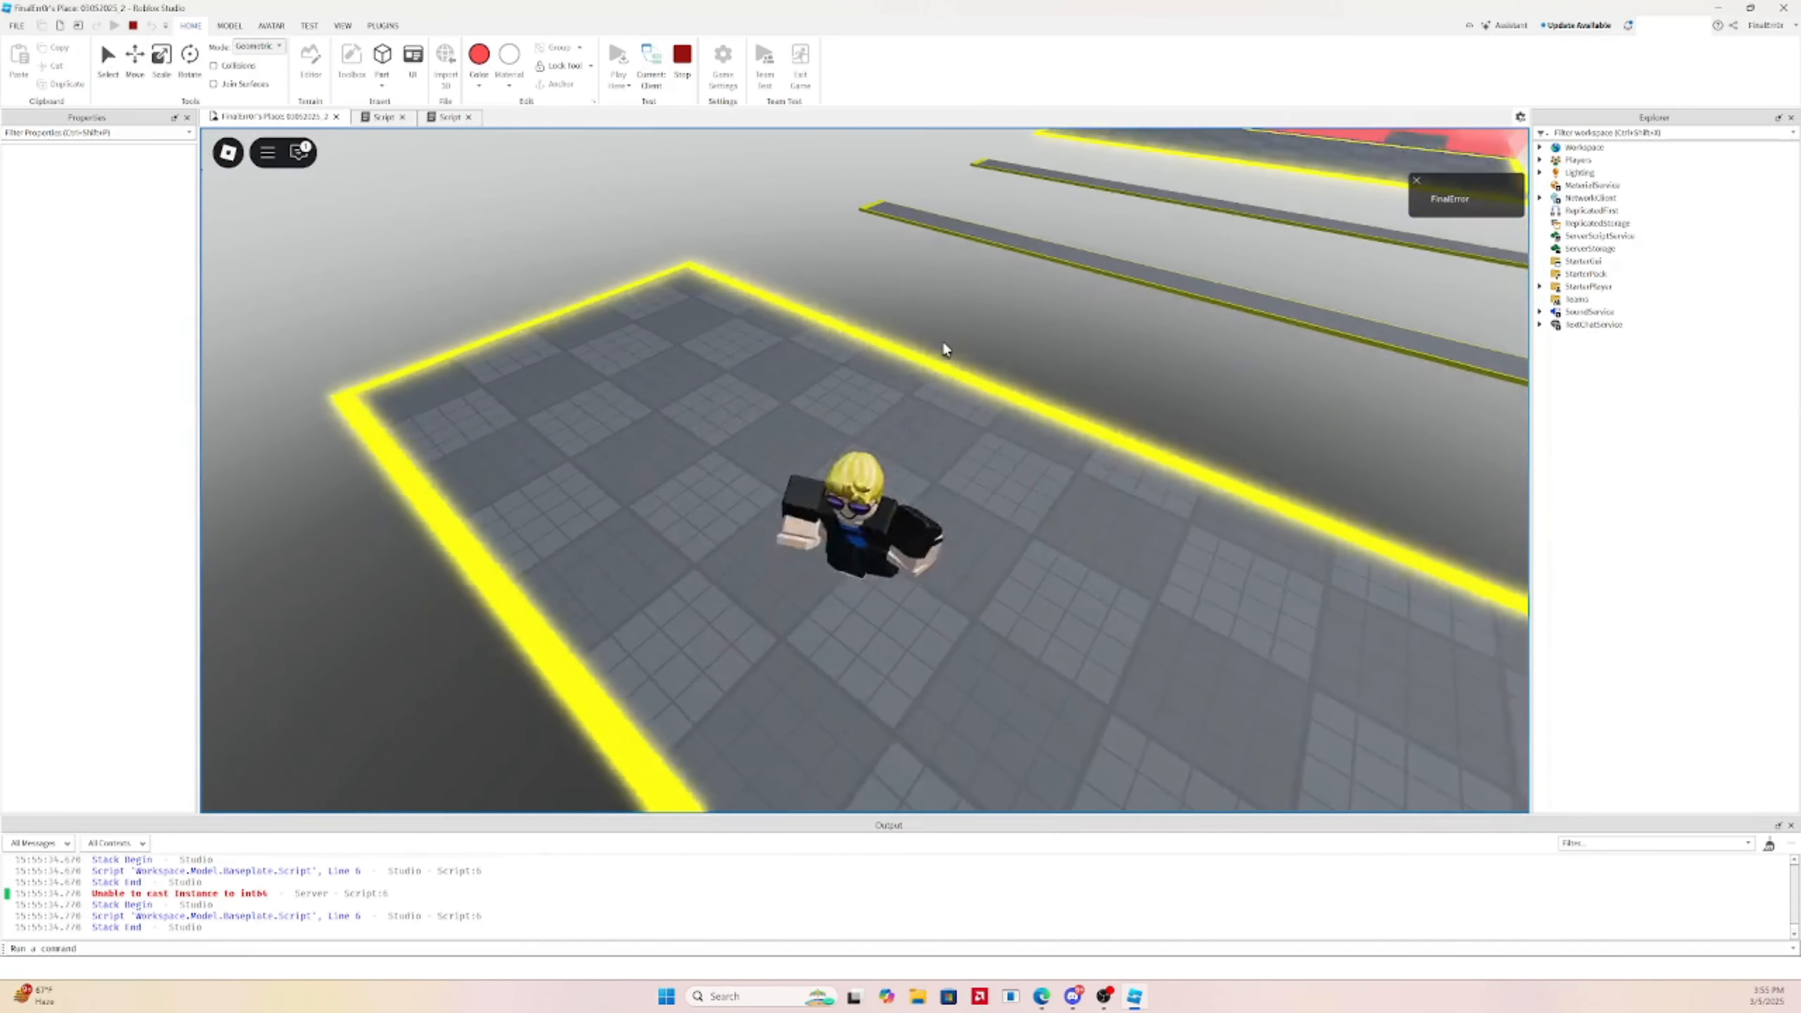
{"action": "key", "text": "d"}
{"action": "left_click", "coordinate": [261, 894]}
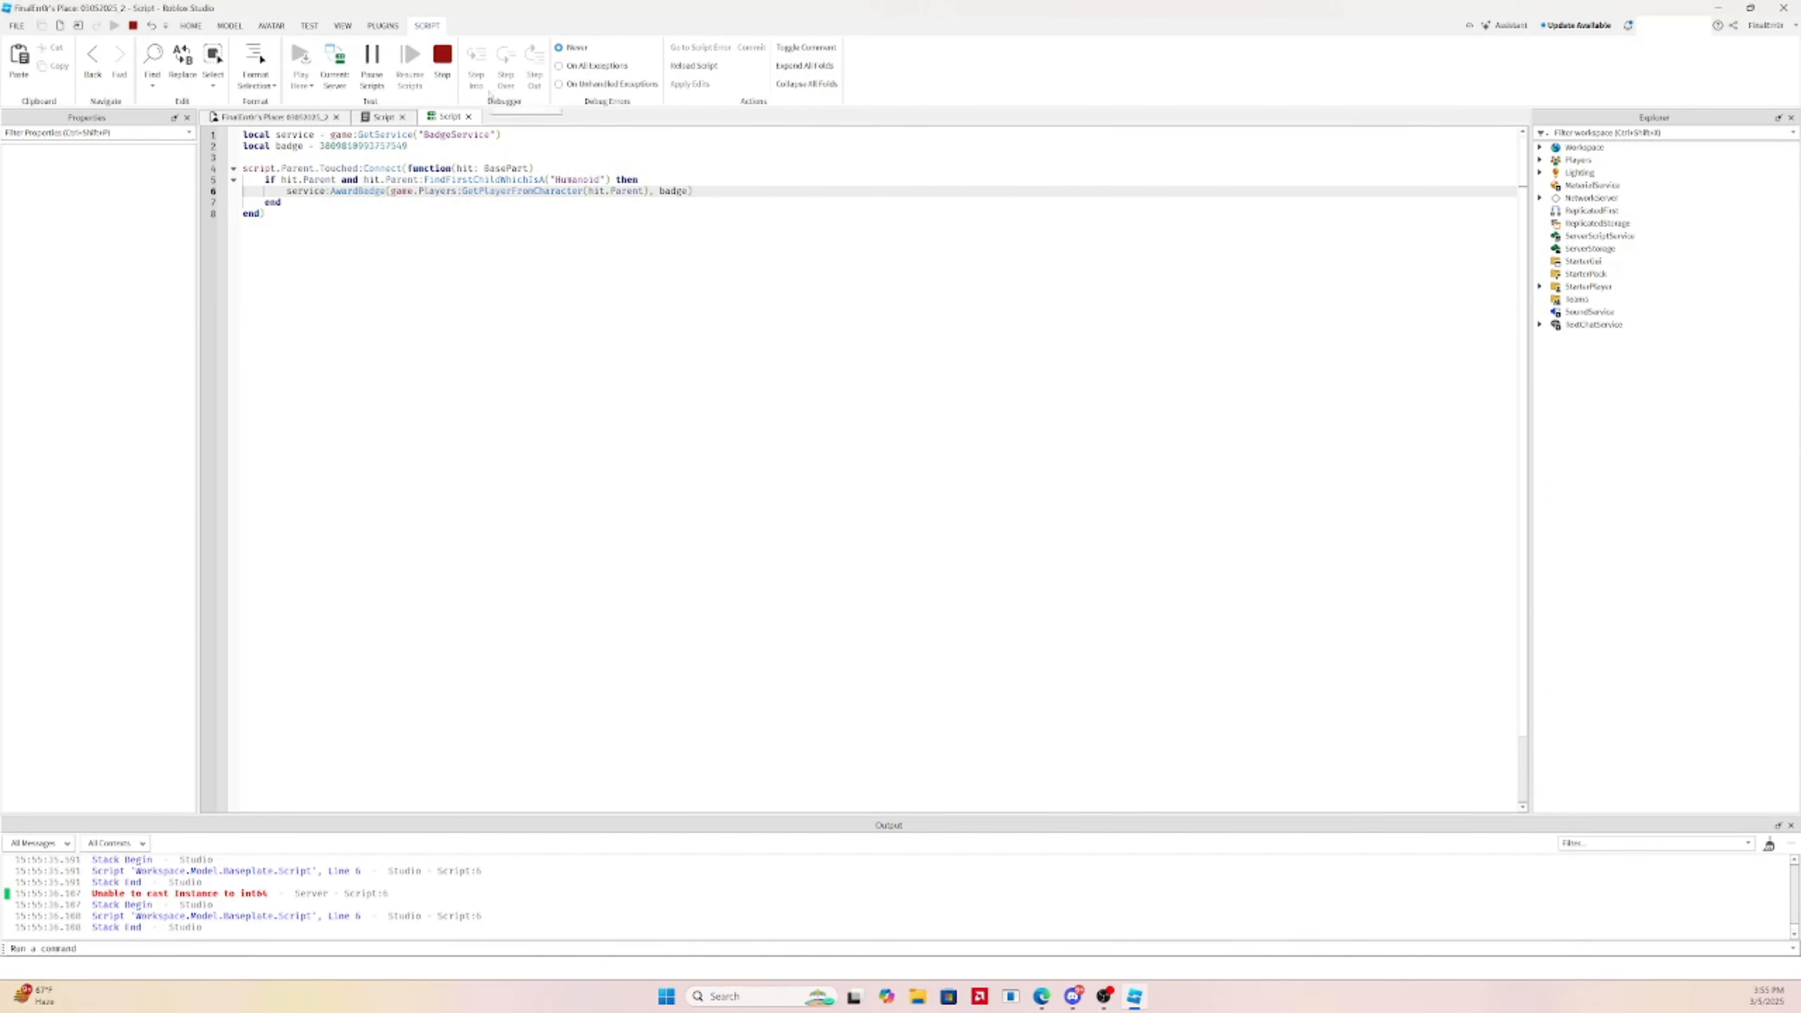
{"action": "left_click", "coordinate": [440, 68]}
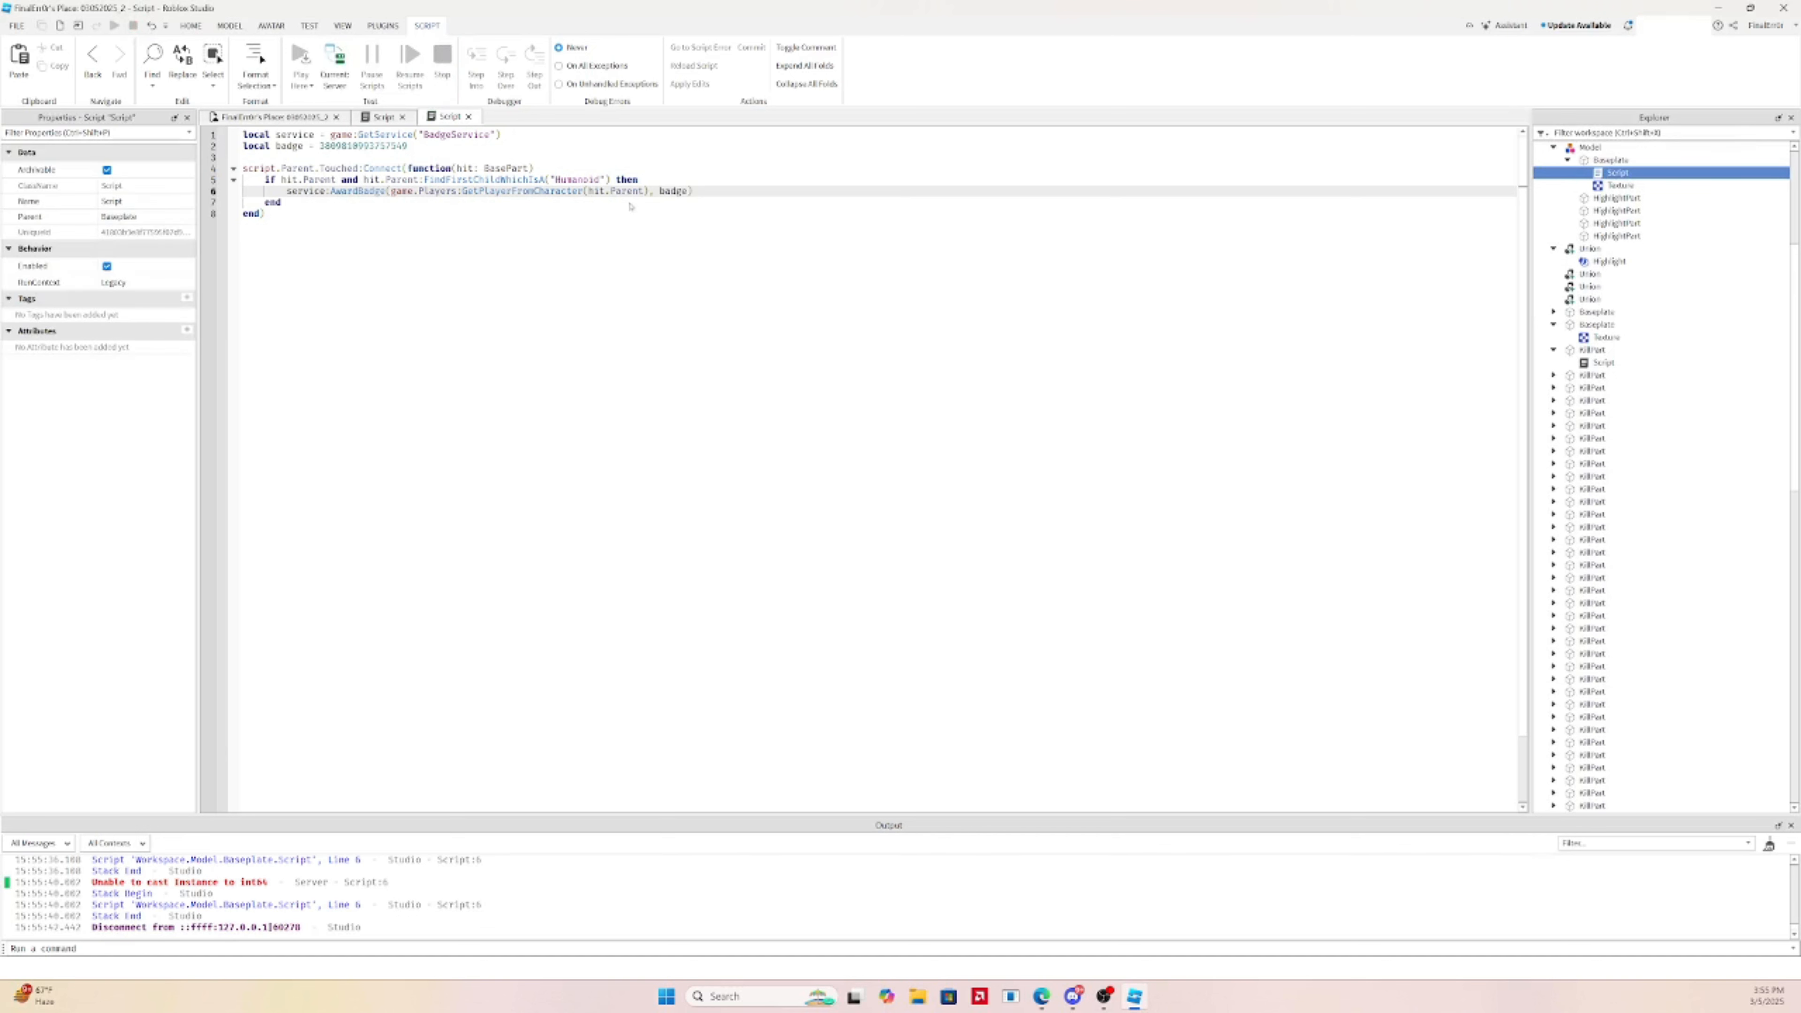
Append .UserId to the player argument and playtest again to confirm the badge is awarded
{"action": "type", "text": ".UserId"}
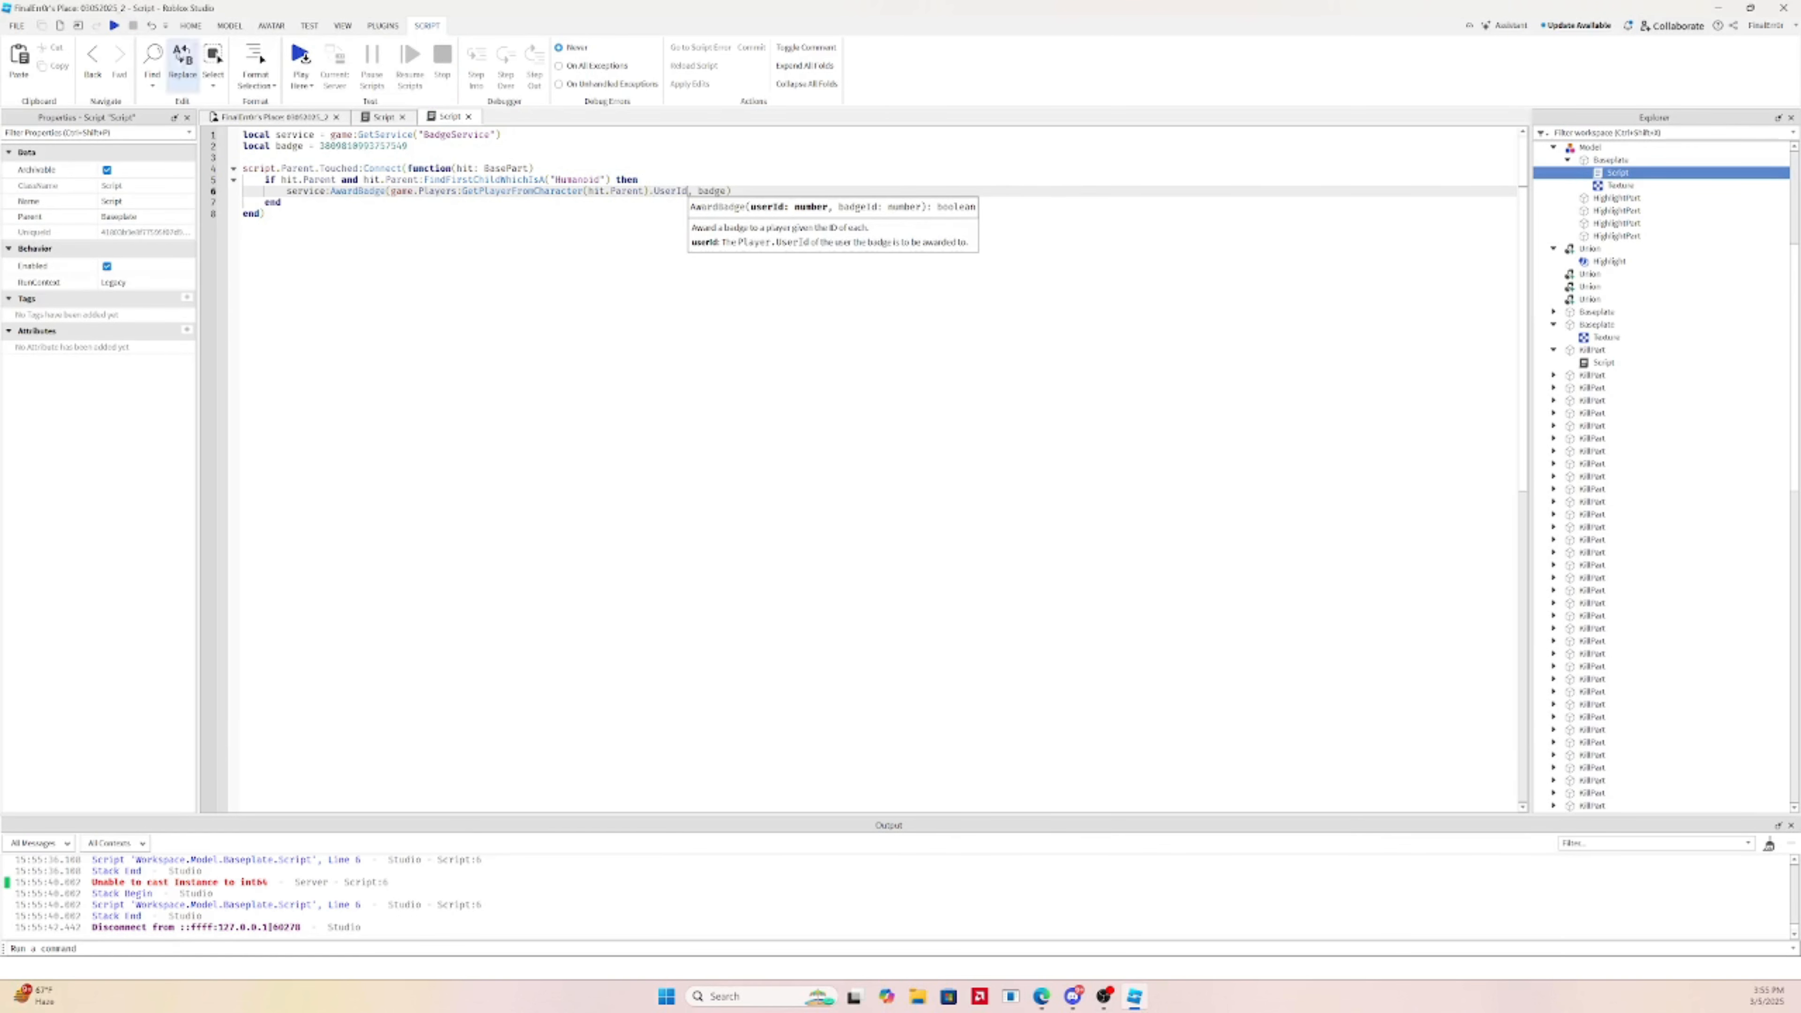
{"action": "left_click", "coordinate": [300, 57]}
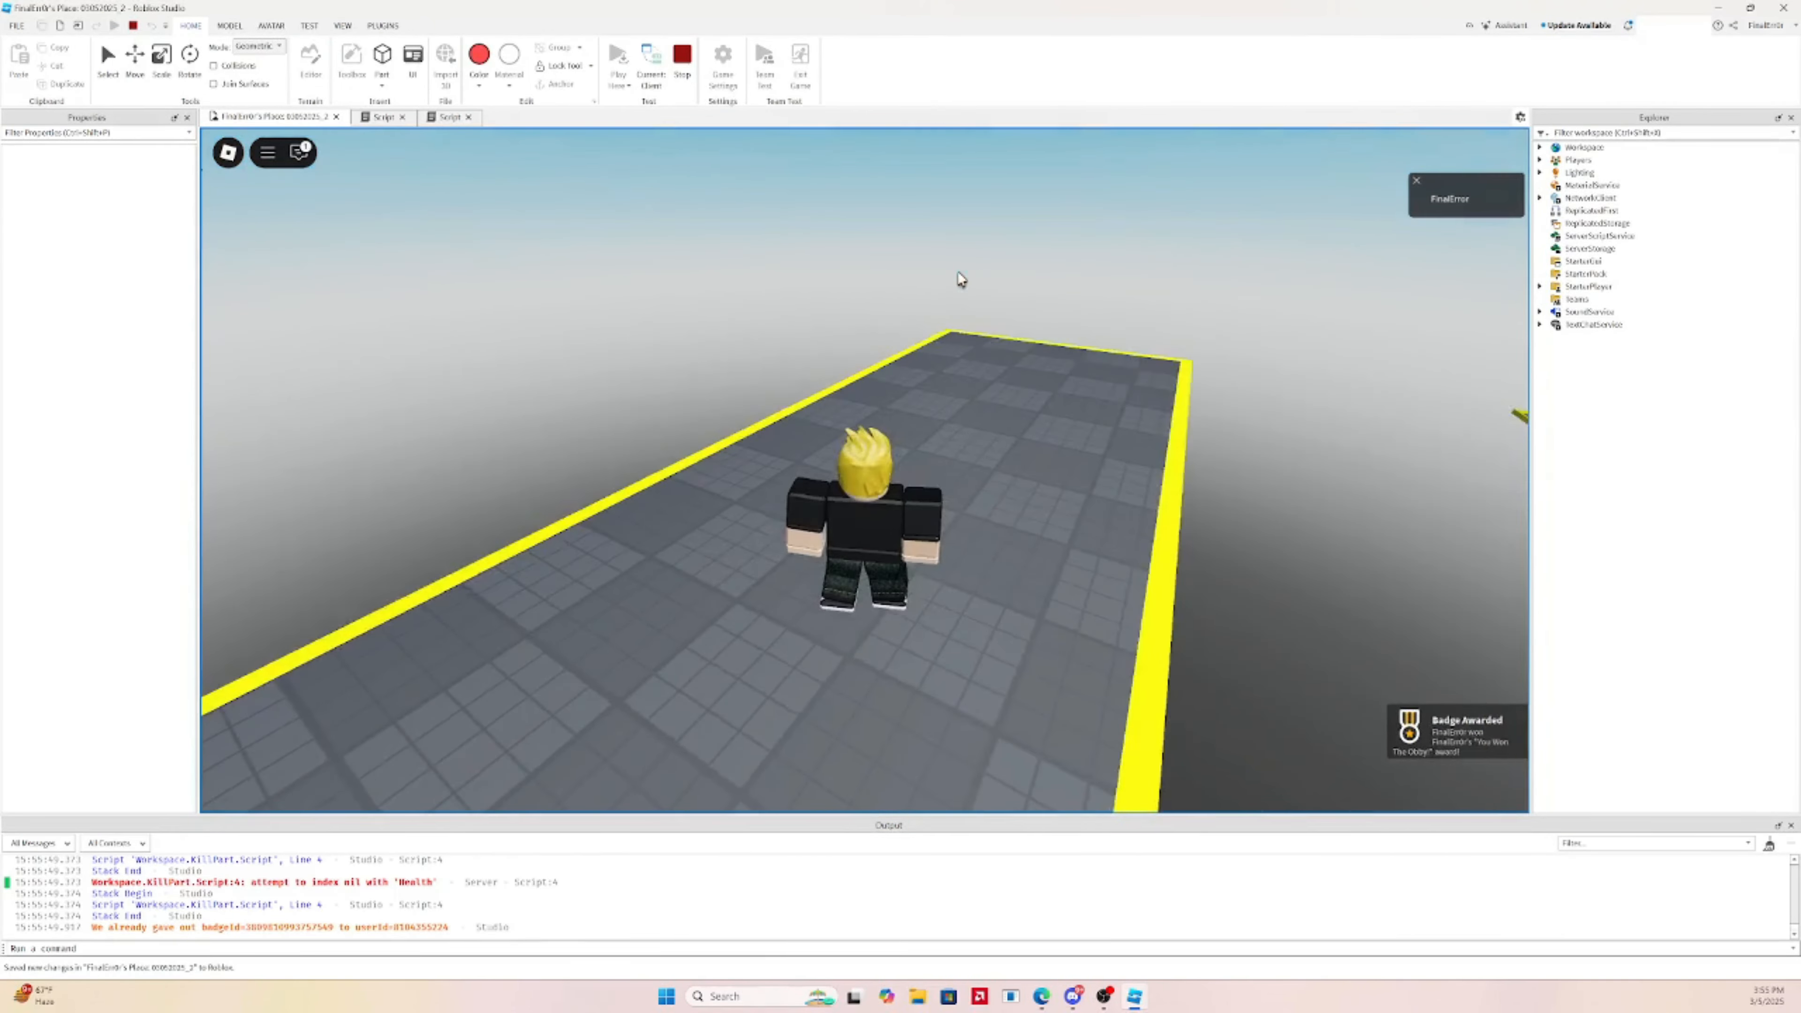
{"action": "right_click_drag", "start_coordinate": [957, 273], "coordinate": [1049, 275]}
{"action": "key", "text": "d"}
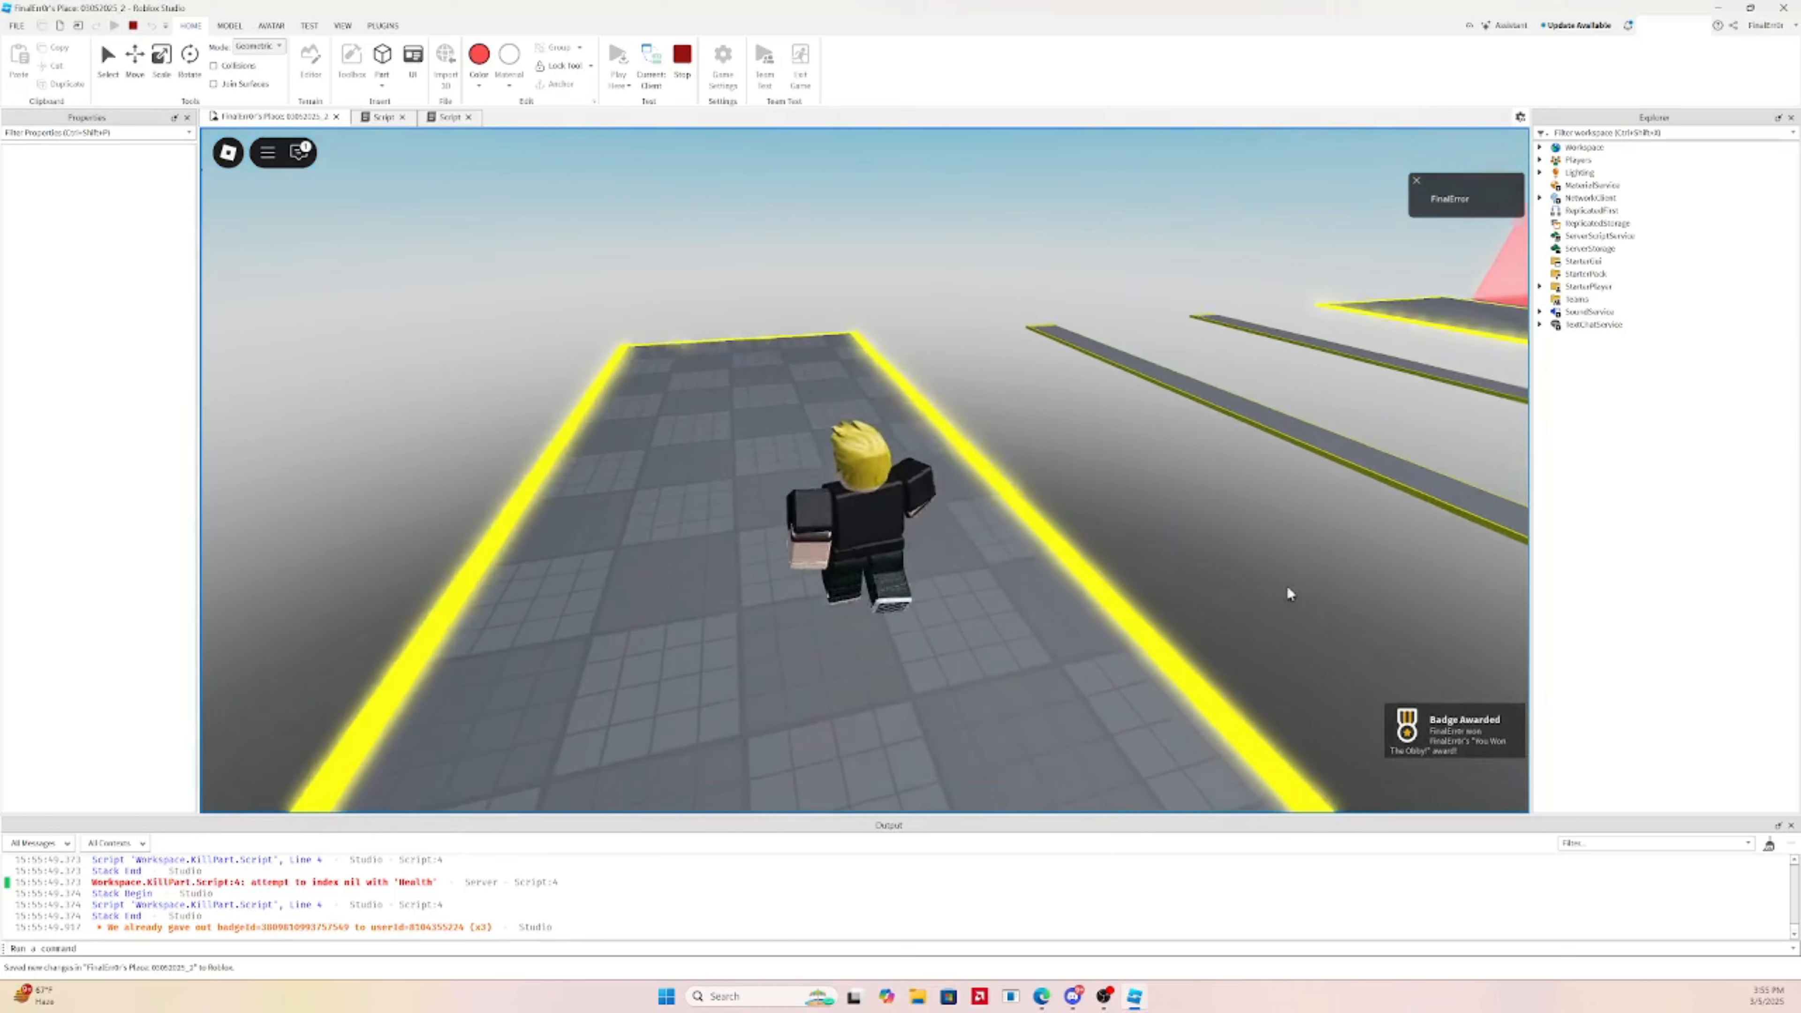
{"action": "key", "text": "s"}
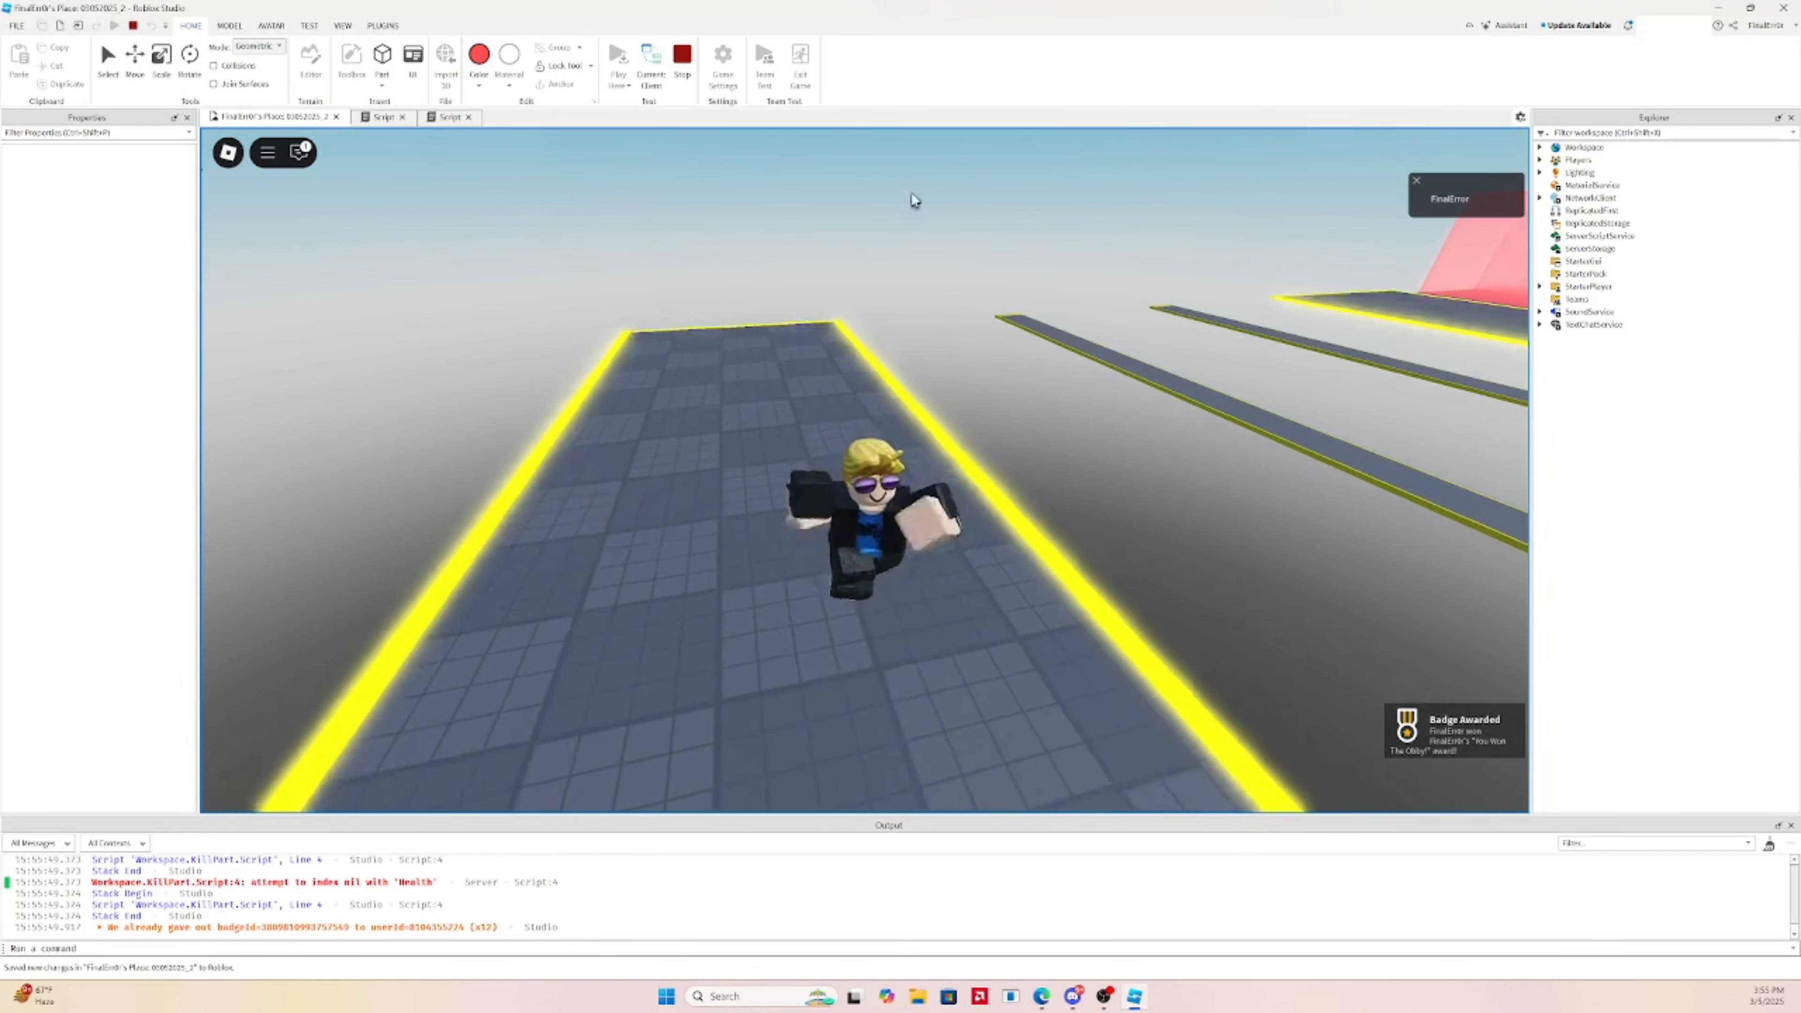
{"action": "right_click_drag", "start_coordinate": [912, 199], "coordinate": [952, 349]}
{"action": "key", "text": "w"}
{"action": "scroll", "coordinate": [1005, 273], "scroll_direction": "down", "scroll_amount": 6}
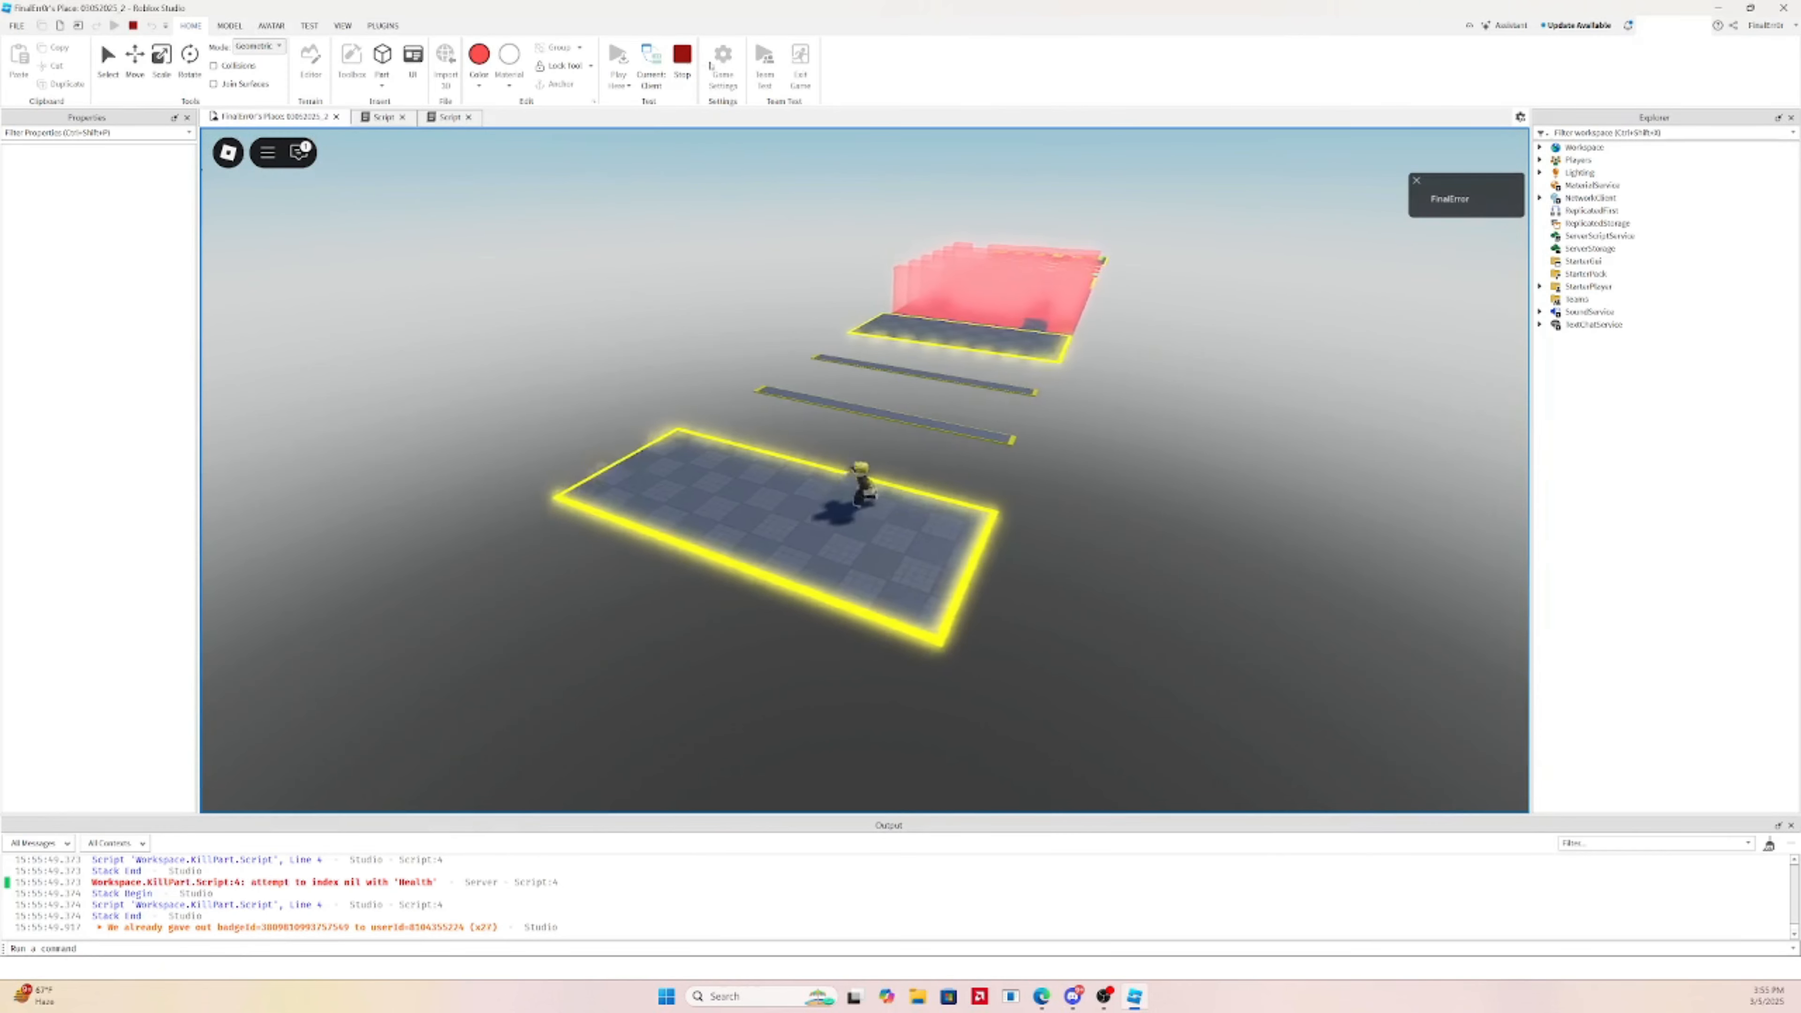
{"action": "left_click", "coordinate": [682, 56]}
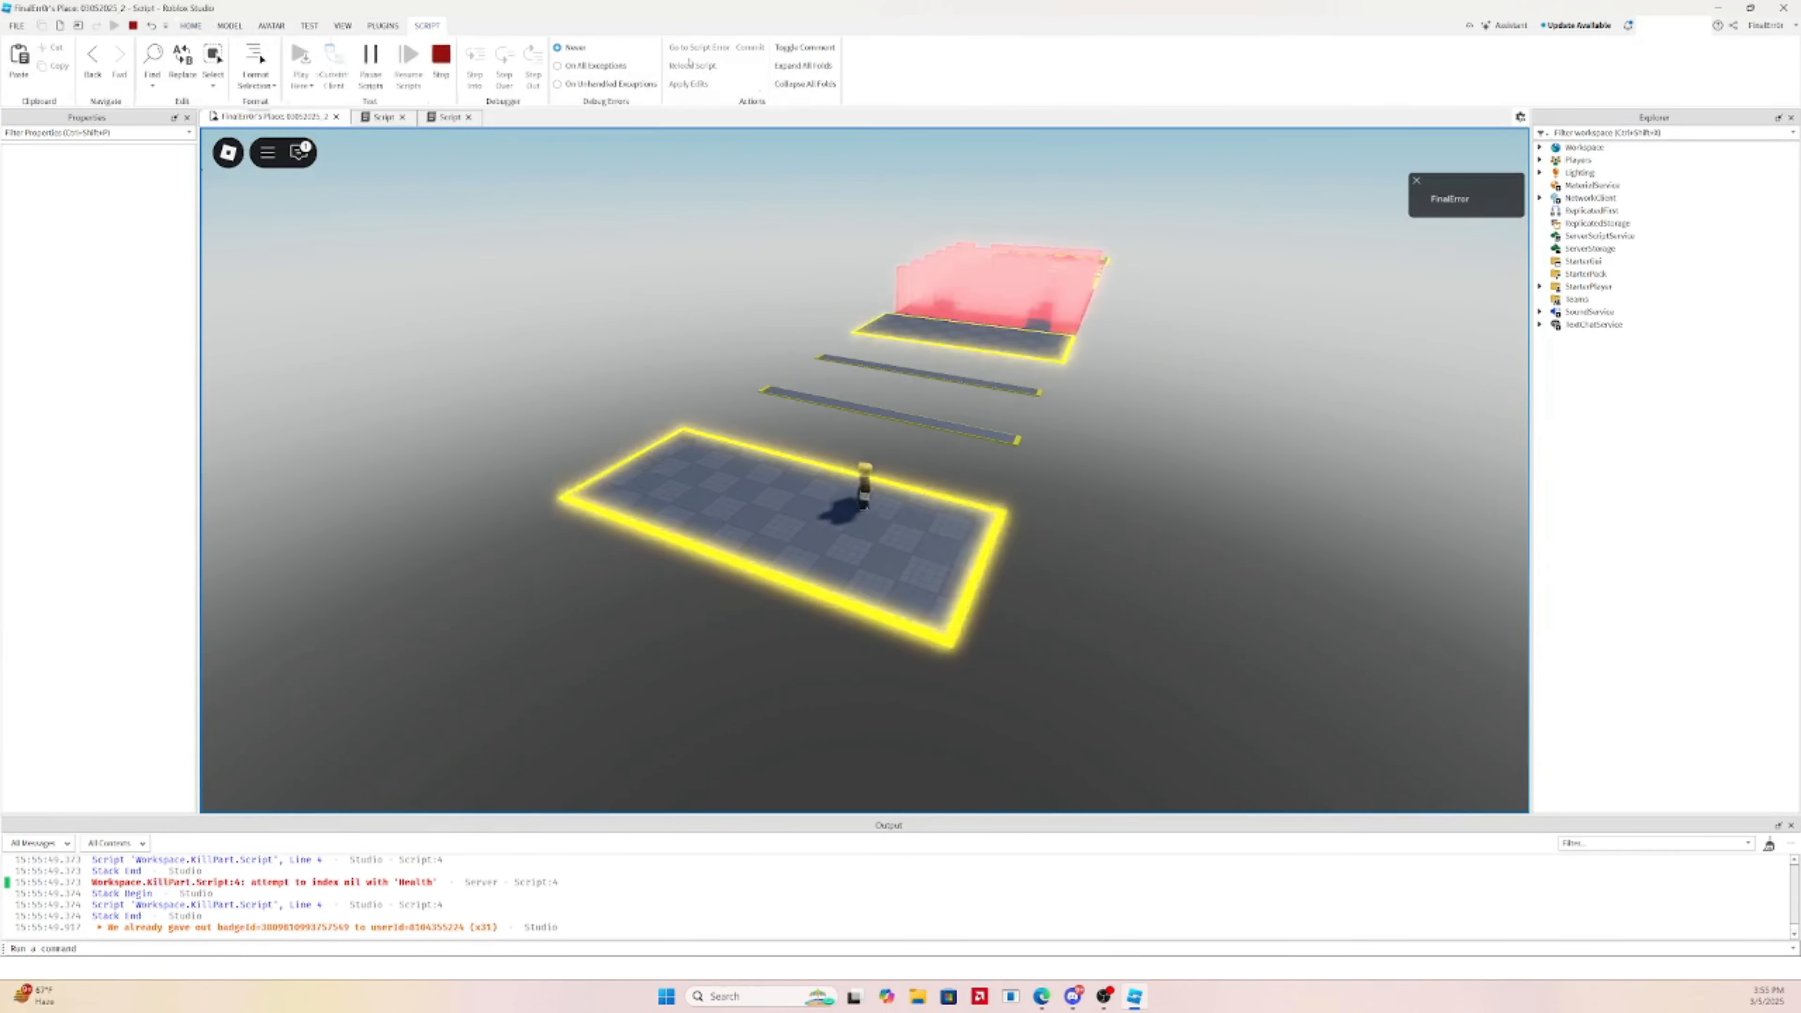
{"action": "left_click", "coordinate": [301, 118]}
{"action": "scroll", "coordinate": [865, 461], "scroll_direction": "down", "scroll_amount": 10}
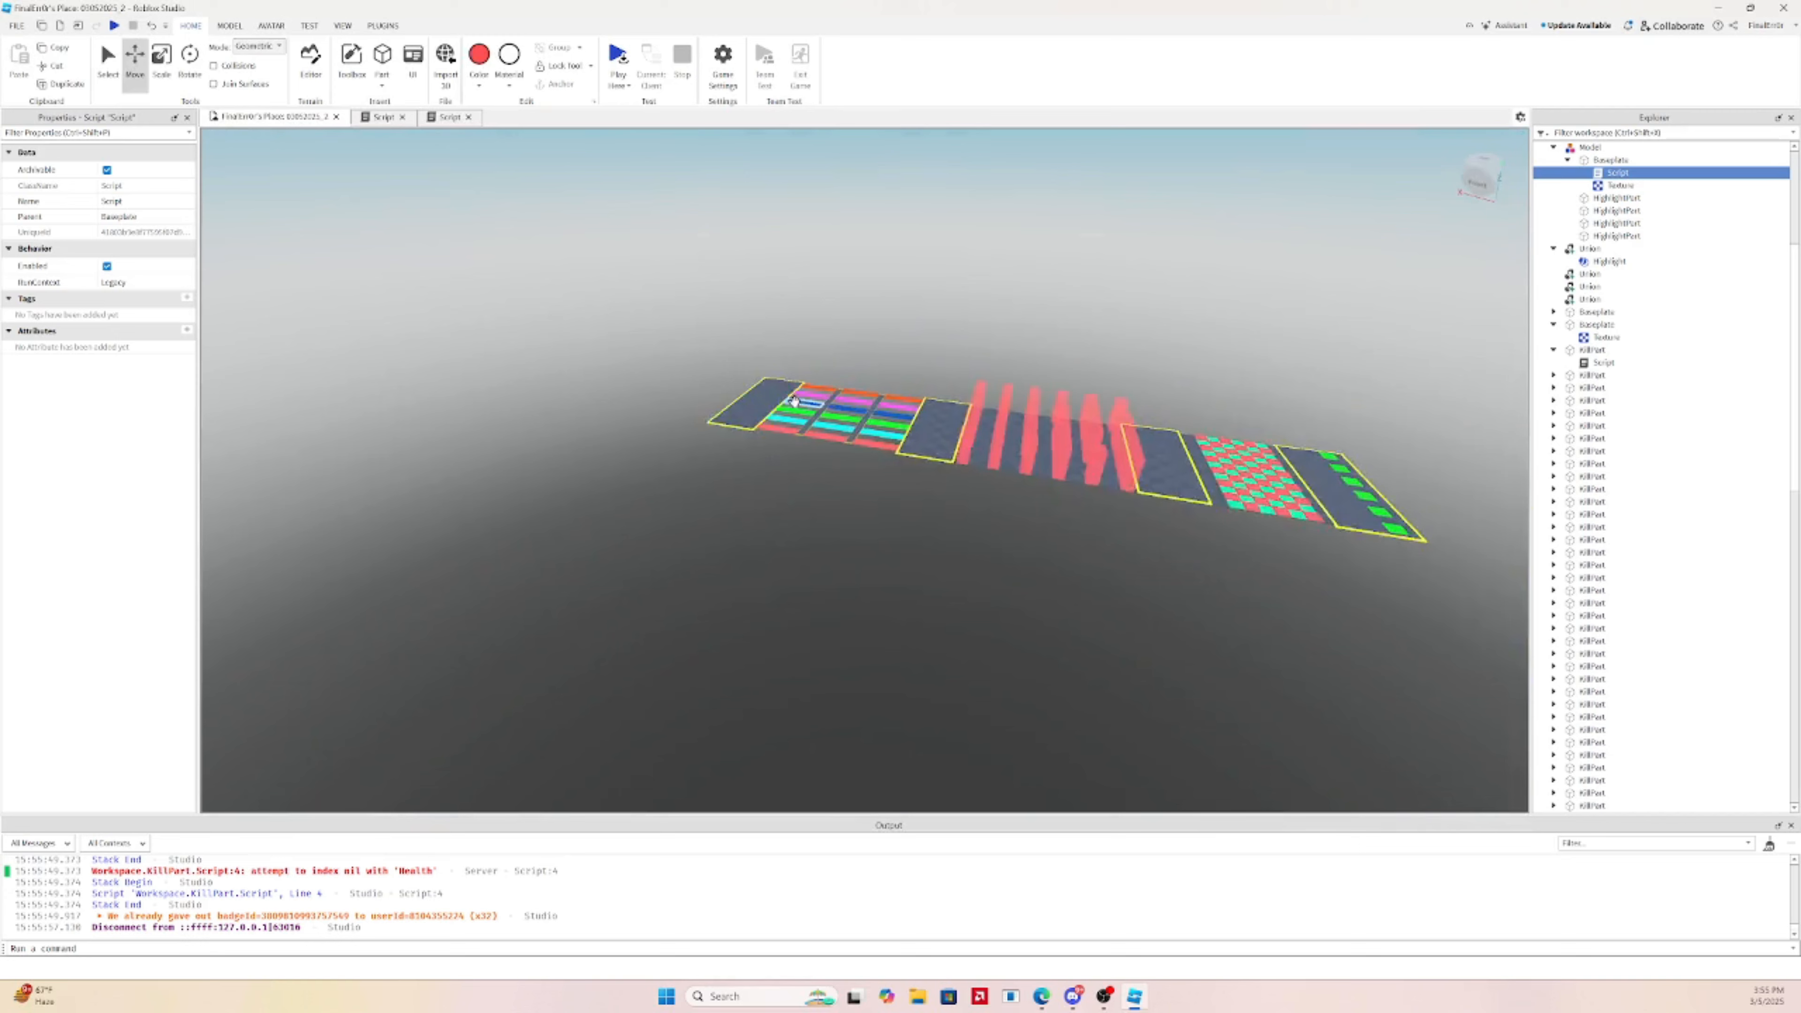
{"action": "left_click_drag", "start_coordinate": [547, 278], "coordinate": [1299, 706]}
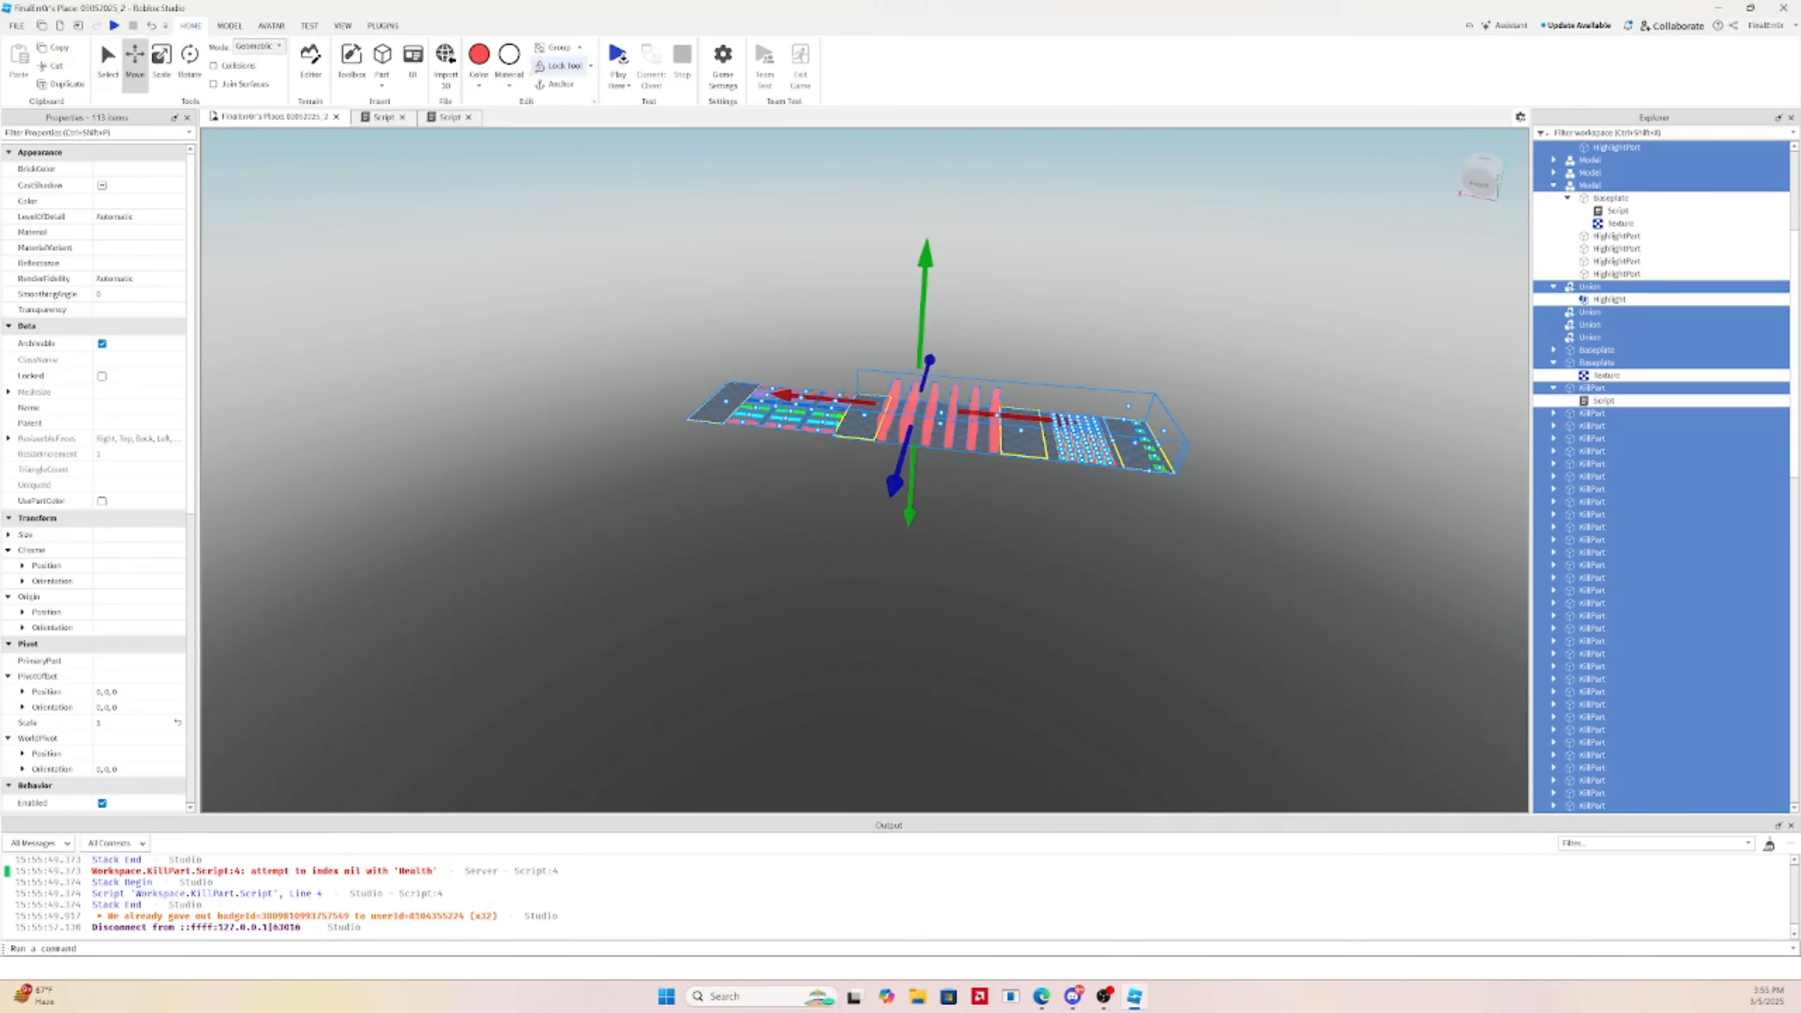
{"action": "left_click", "coordinate": [1014, 531]}
{"action": "key", "text": "w"}
{"action": "key", "text": "d"}
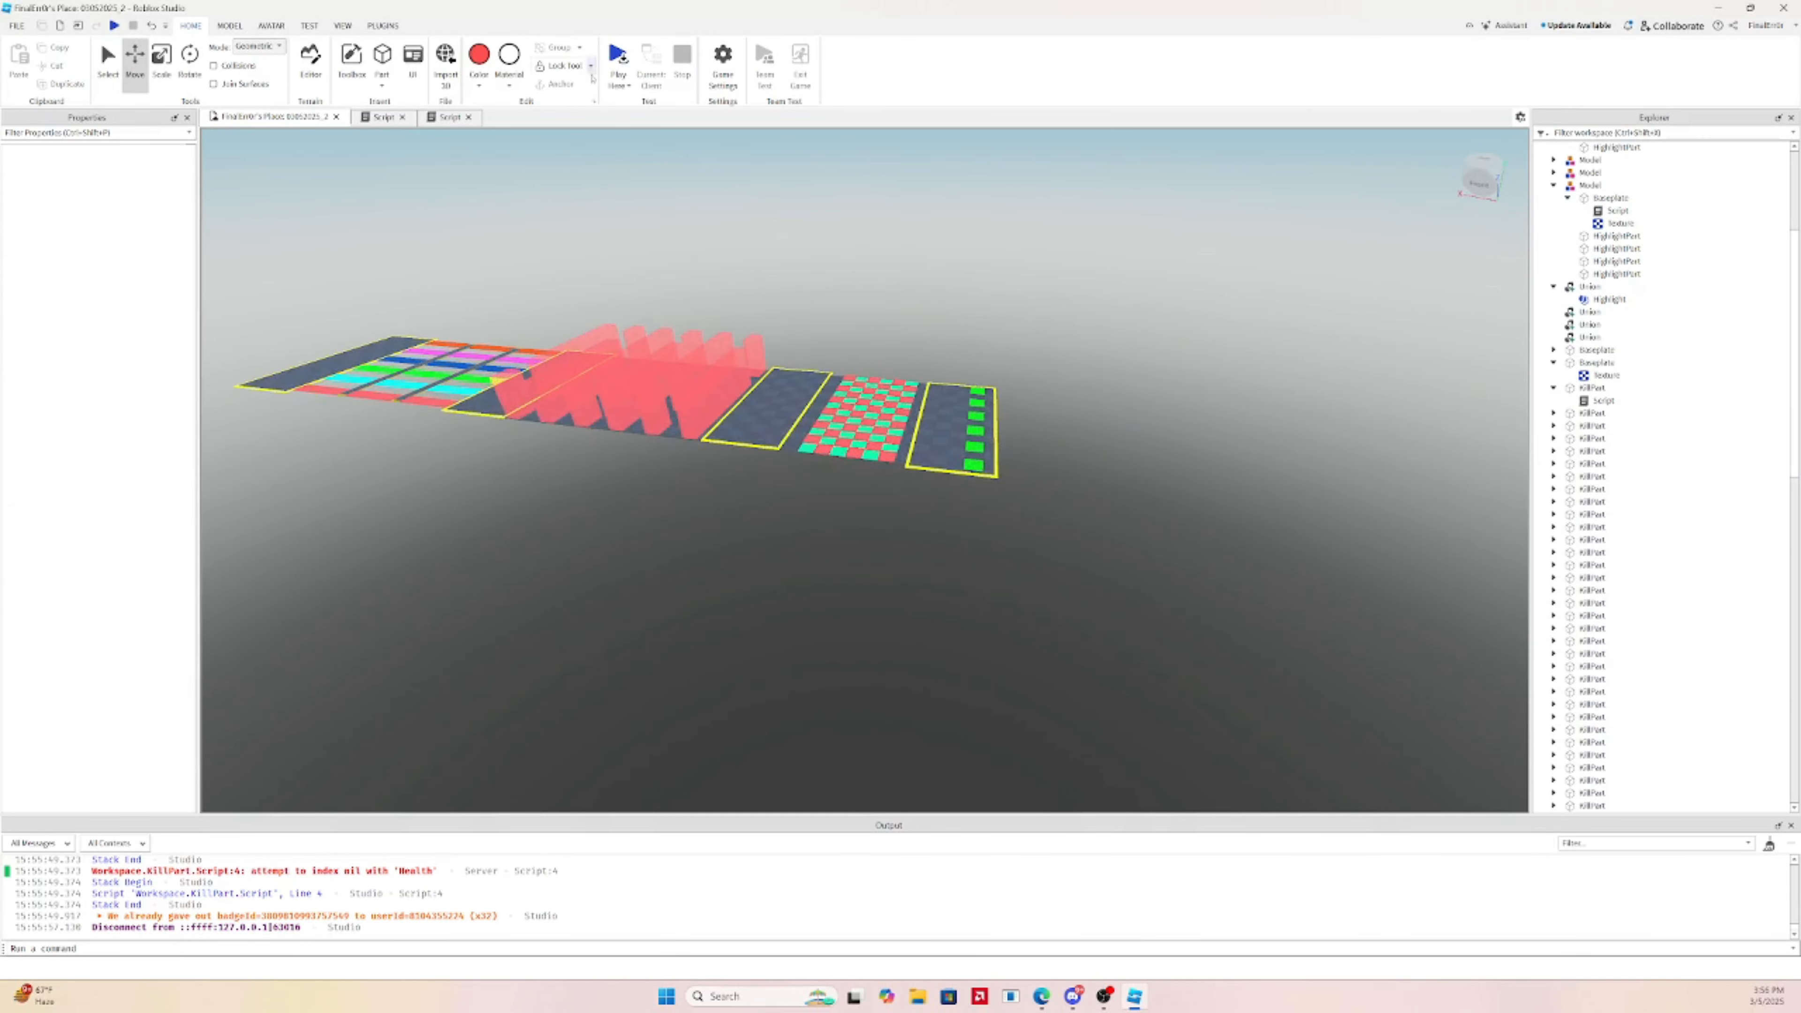
{"action": "left_click", "coordinate": [619, 84]}
{"action": "left_click", "coordinate": [631, 104]}
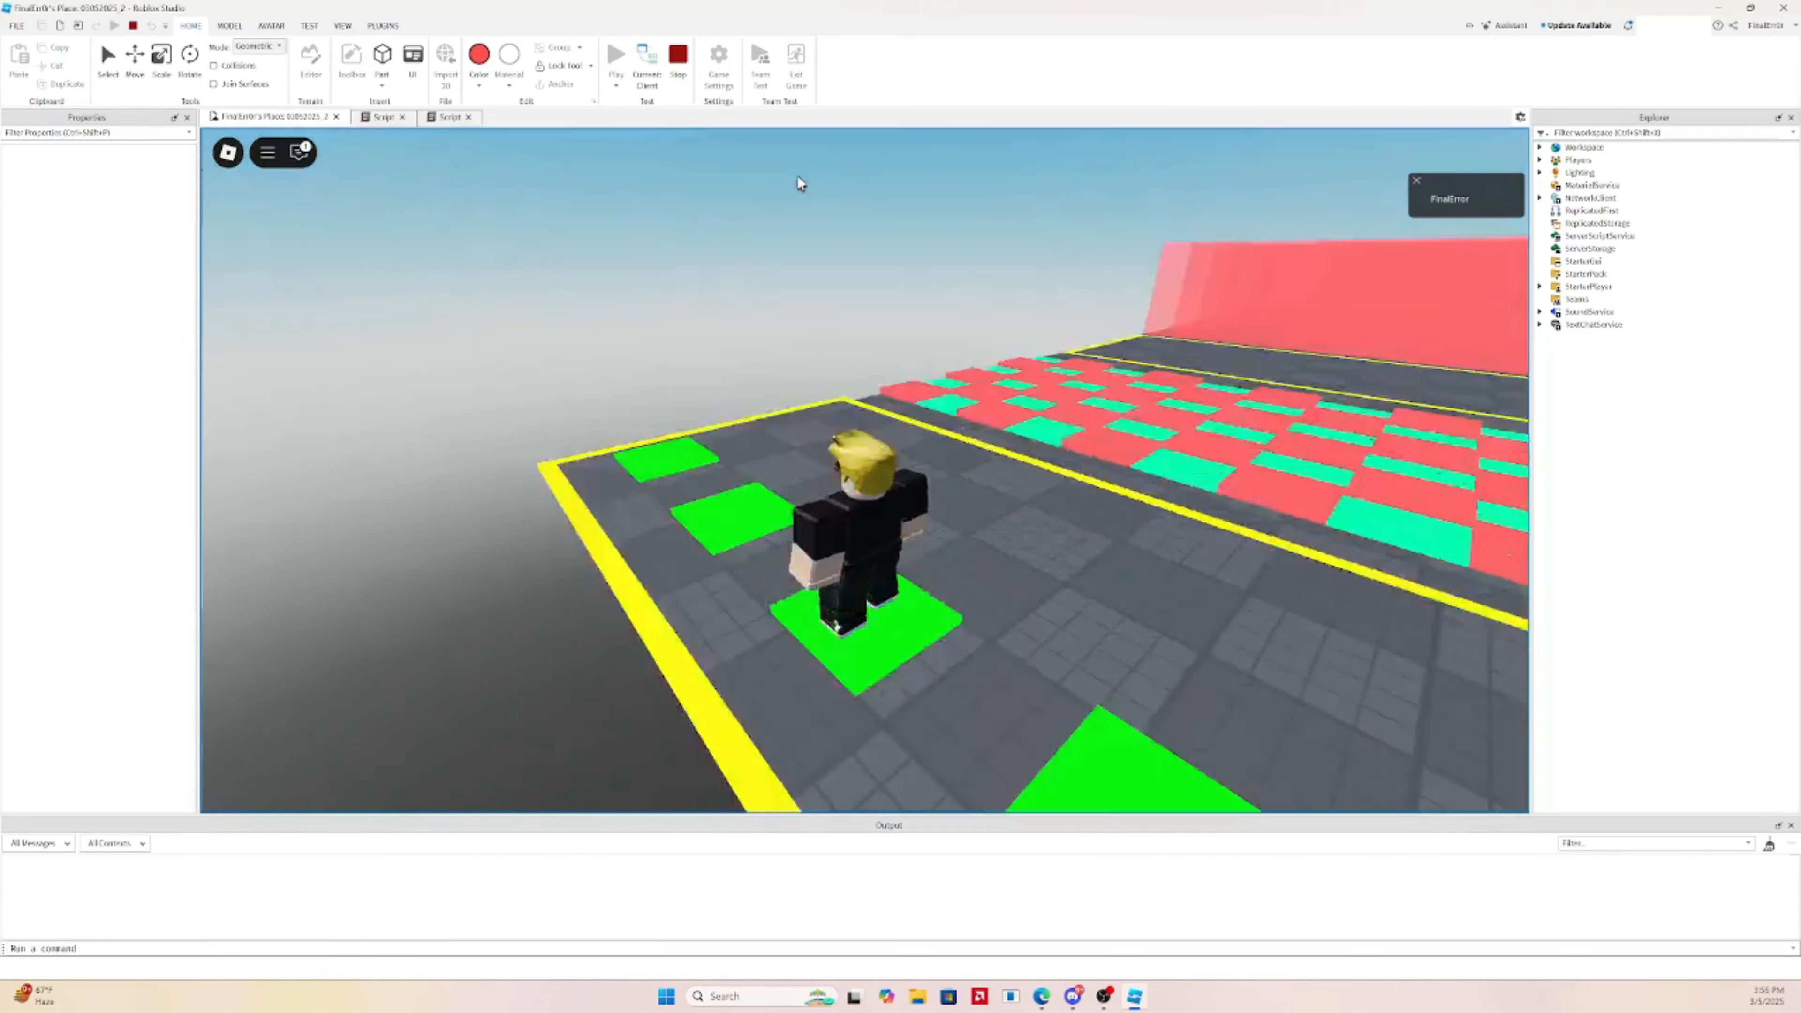
{"action": "key", "text": "w"}
{"action": "right_click_drag", "start_coordinate": [797, 177], "coordinate": [799, 177]}
{"action": "scroll", "coordinate": [799, 177], "scroll_direction": "up", "scroll_amount": 6}
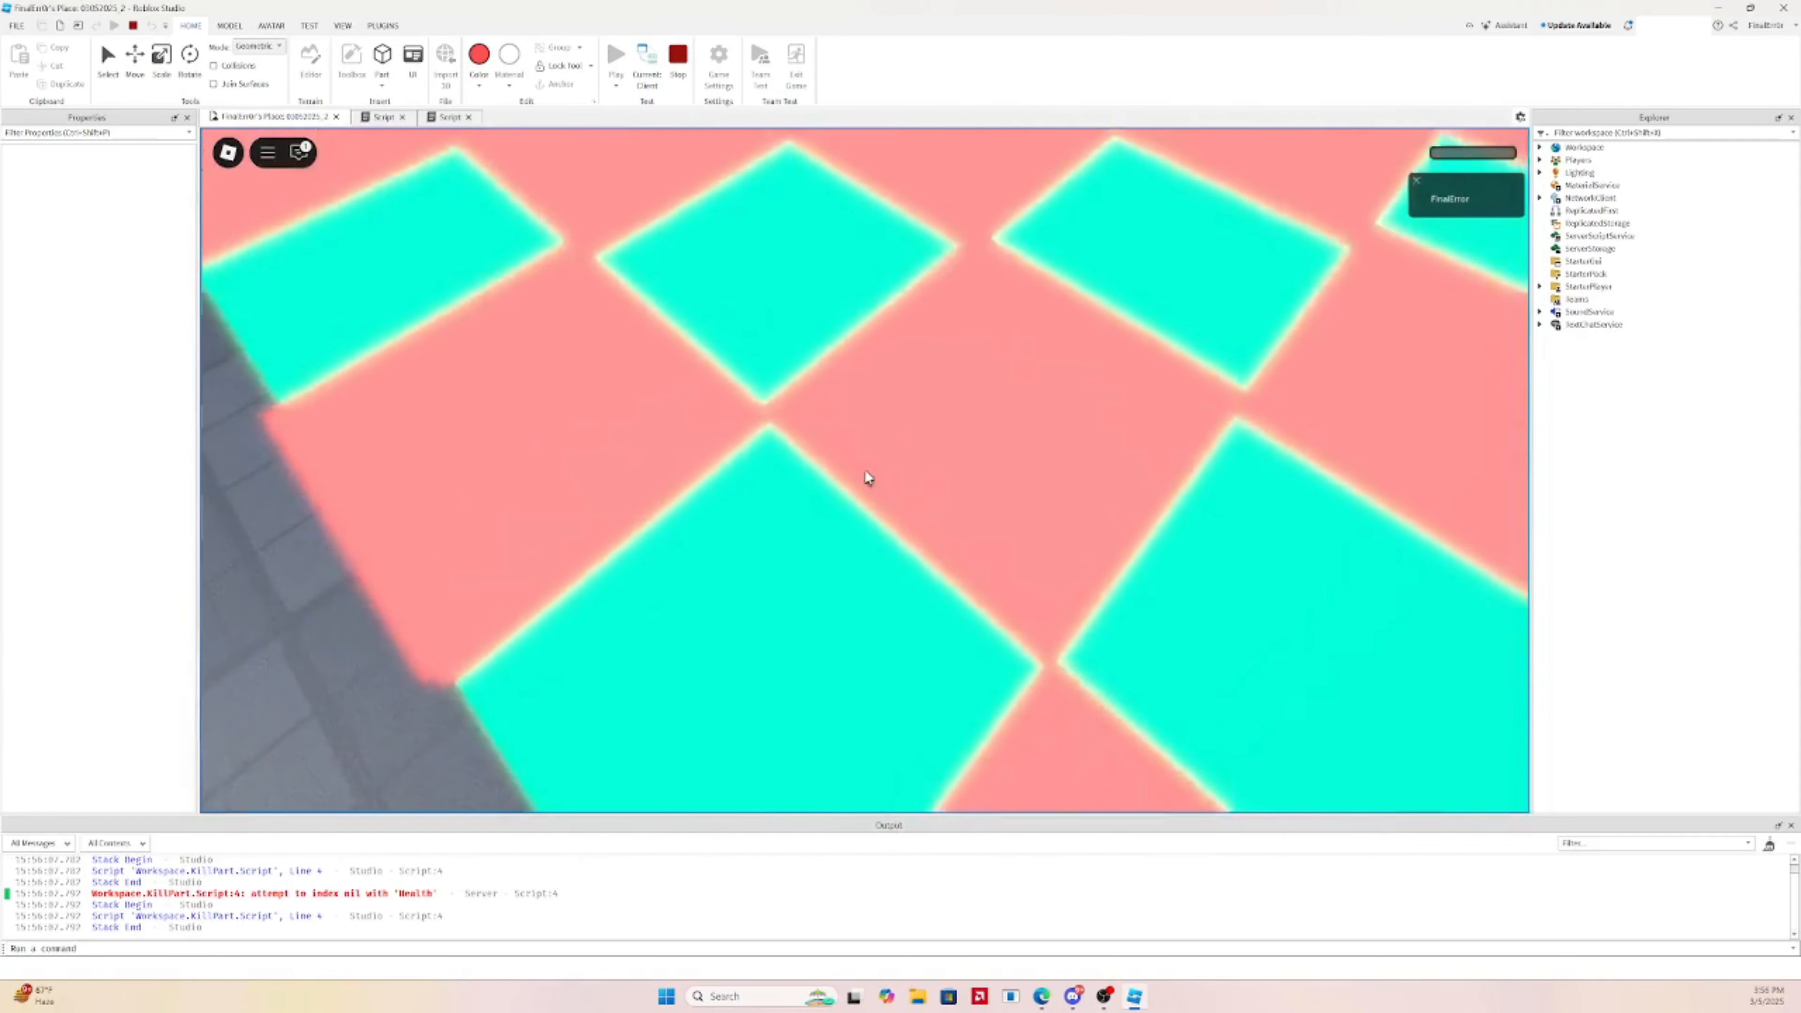
{"action": "scroll", "coordinate": [864, 469], "scroll_direction": "down", "scroll_amount": 10}
{"action": "right_click_drag", "start_coordinate": [863, 467], "coordinate": [867, 468]}
{"action": "key", "text": "w"}
{"action": "key", "text": "w"}
{"action": "left_click", "coordinate": [678, 64]}
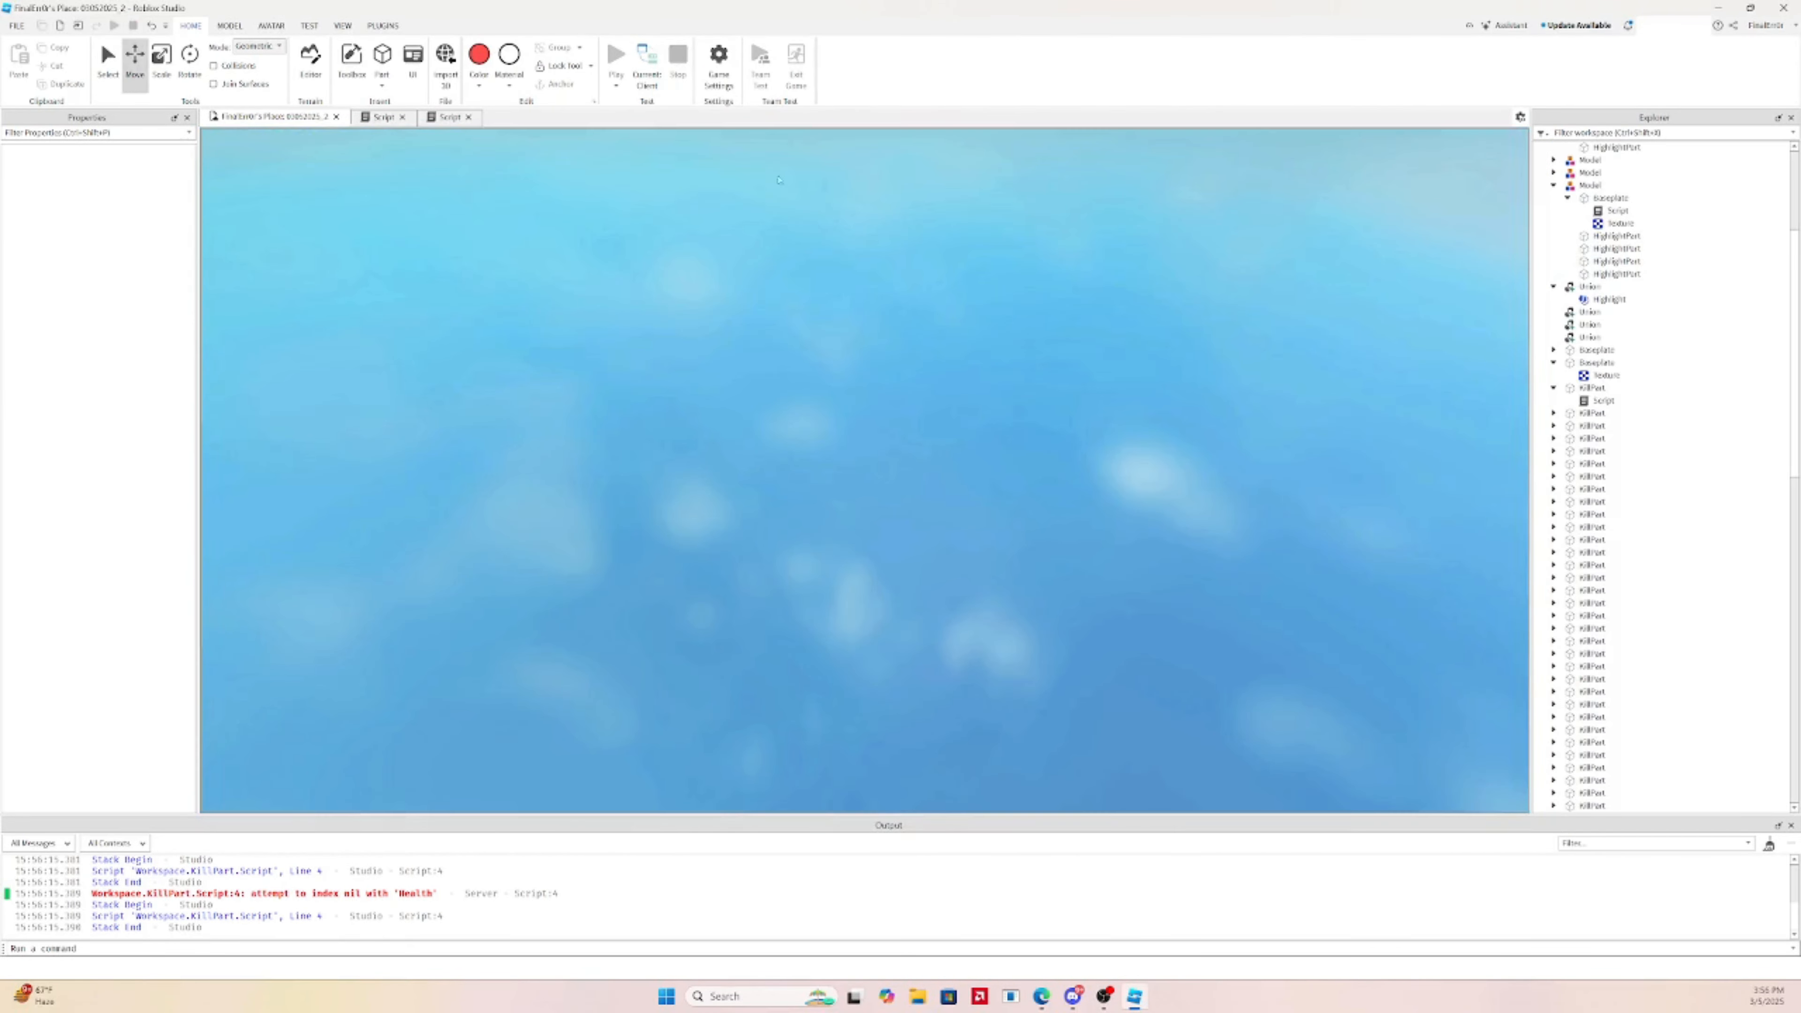
{"action": "right_click_drag", "start_coordinate": [804, 350], "coordinate": [861, 469]}
{"action": "scroll", "coordinate": [831, 467], "scroll_direction": "up", "scroll_amount": 5}
{"action": "left_click", "coordinate": [810, 587]}
{"action": "key", "text": "a"}
{"action": "key", "text": "s"}
Resize the edge red kill tile, widening it to 5.75, with move snapping set to 1 stud
{"action": "scroll", "coordinate": [861, 469], "scroll_direction": "up", "scroll_amount": 5}
{"action": "left_click", "coordinate": [901, 414]}
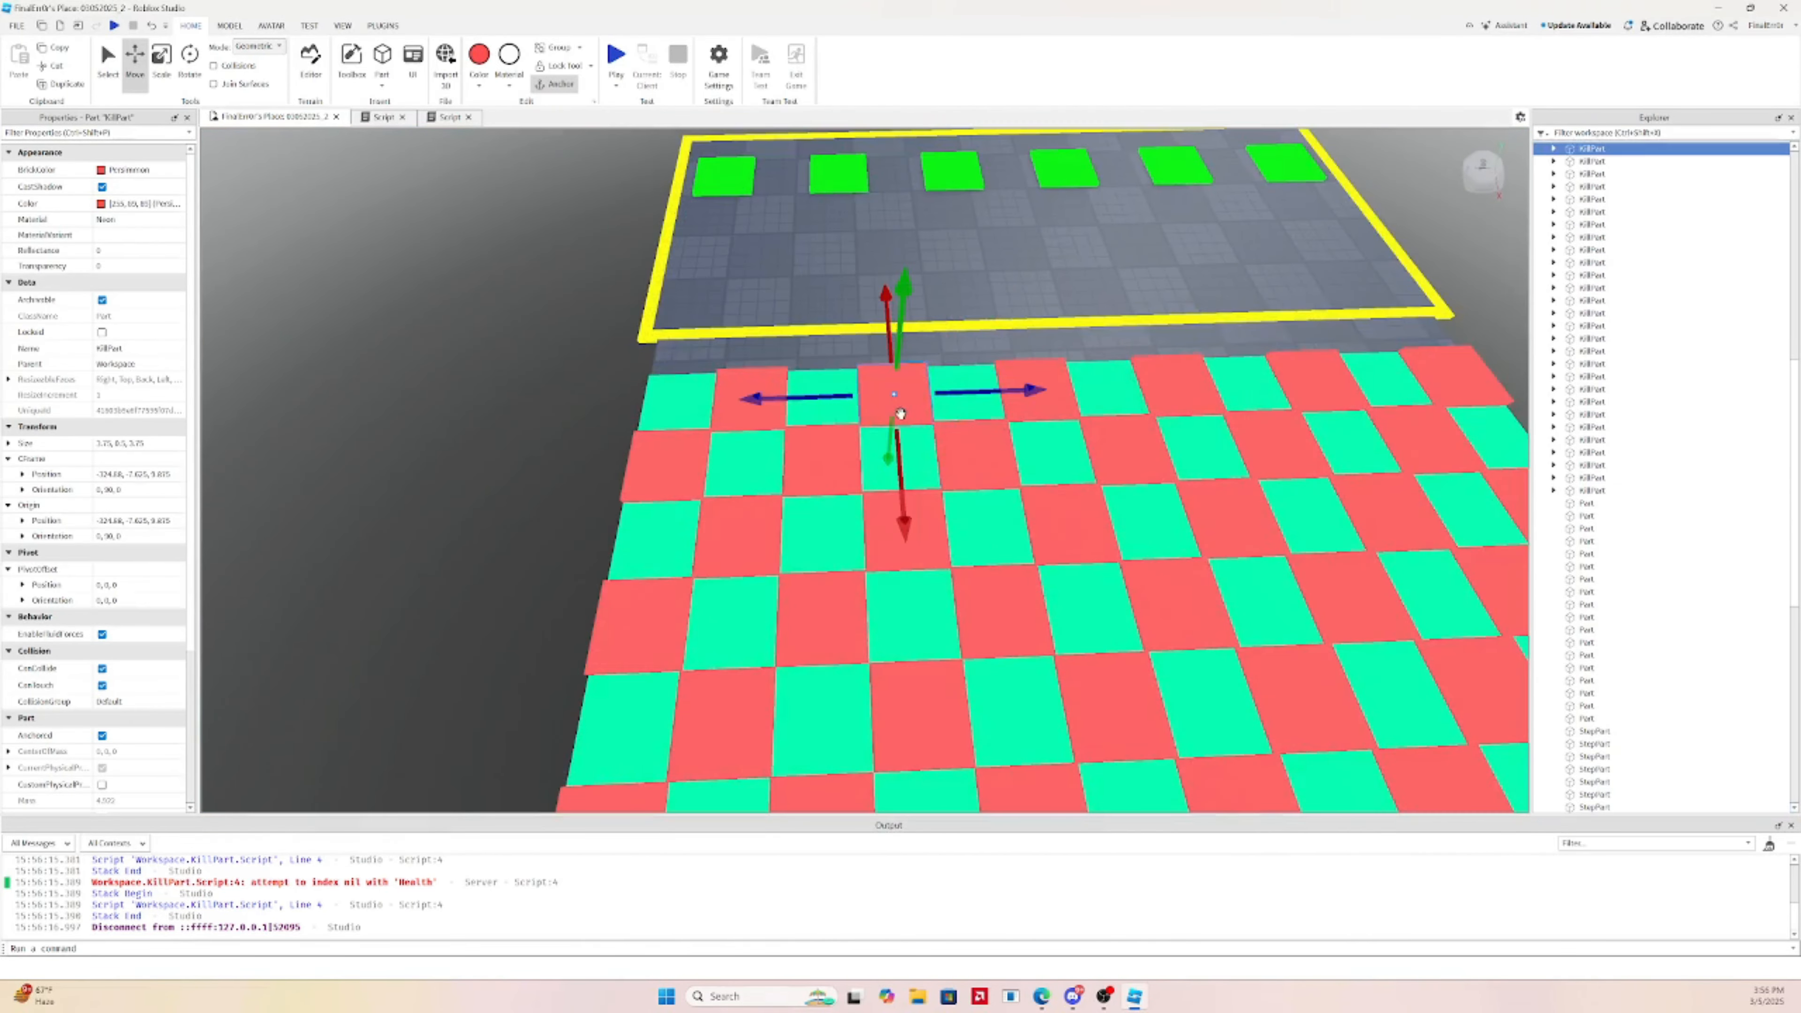
{"action": "left_click", "coordinate": [731, 410]}
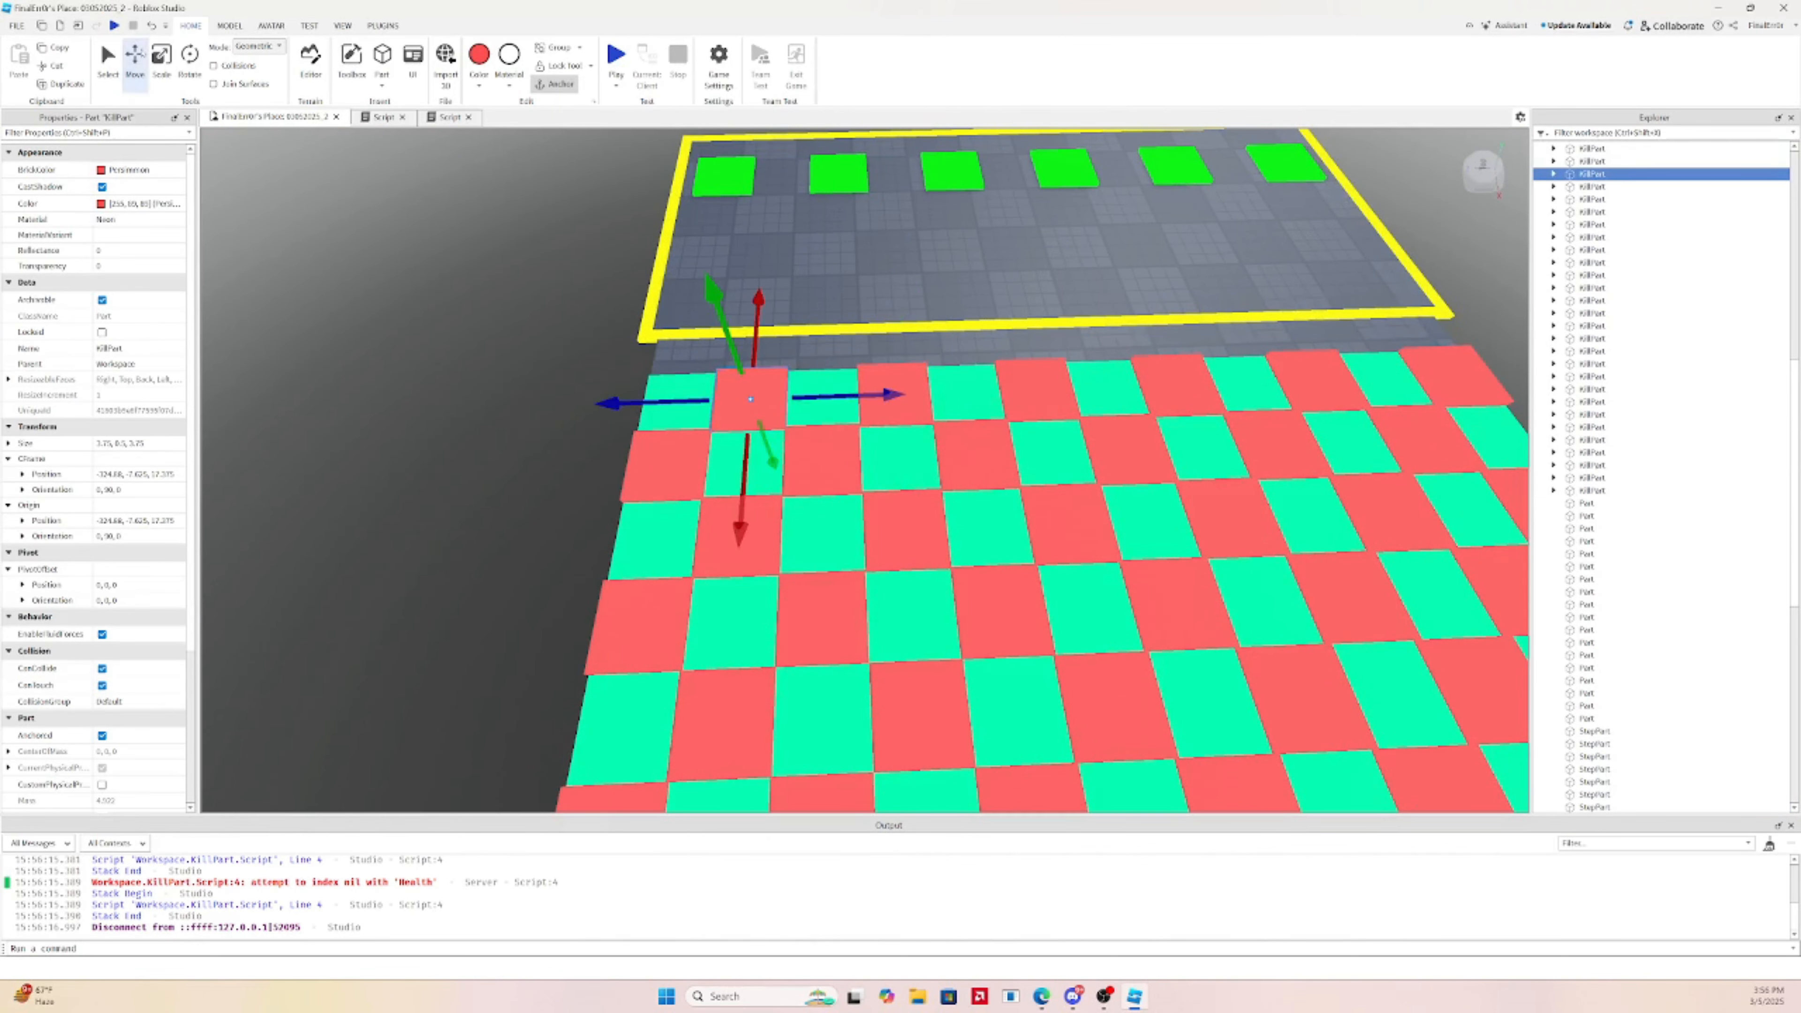
{"action": "left_click", "coordinate": [666, 465]}
{"action": "key", "text": "ctrl+3"}
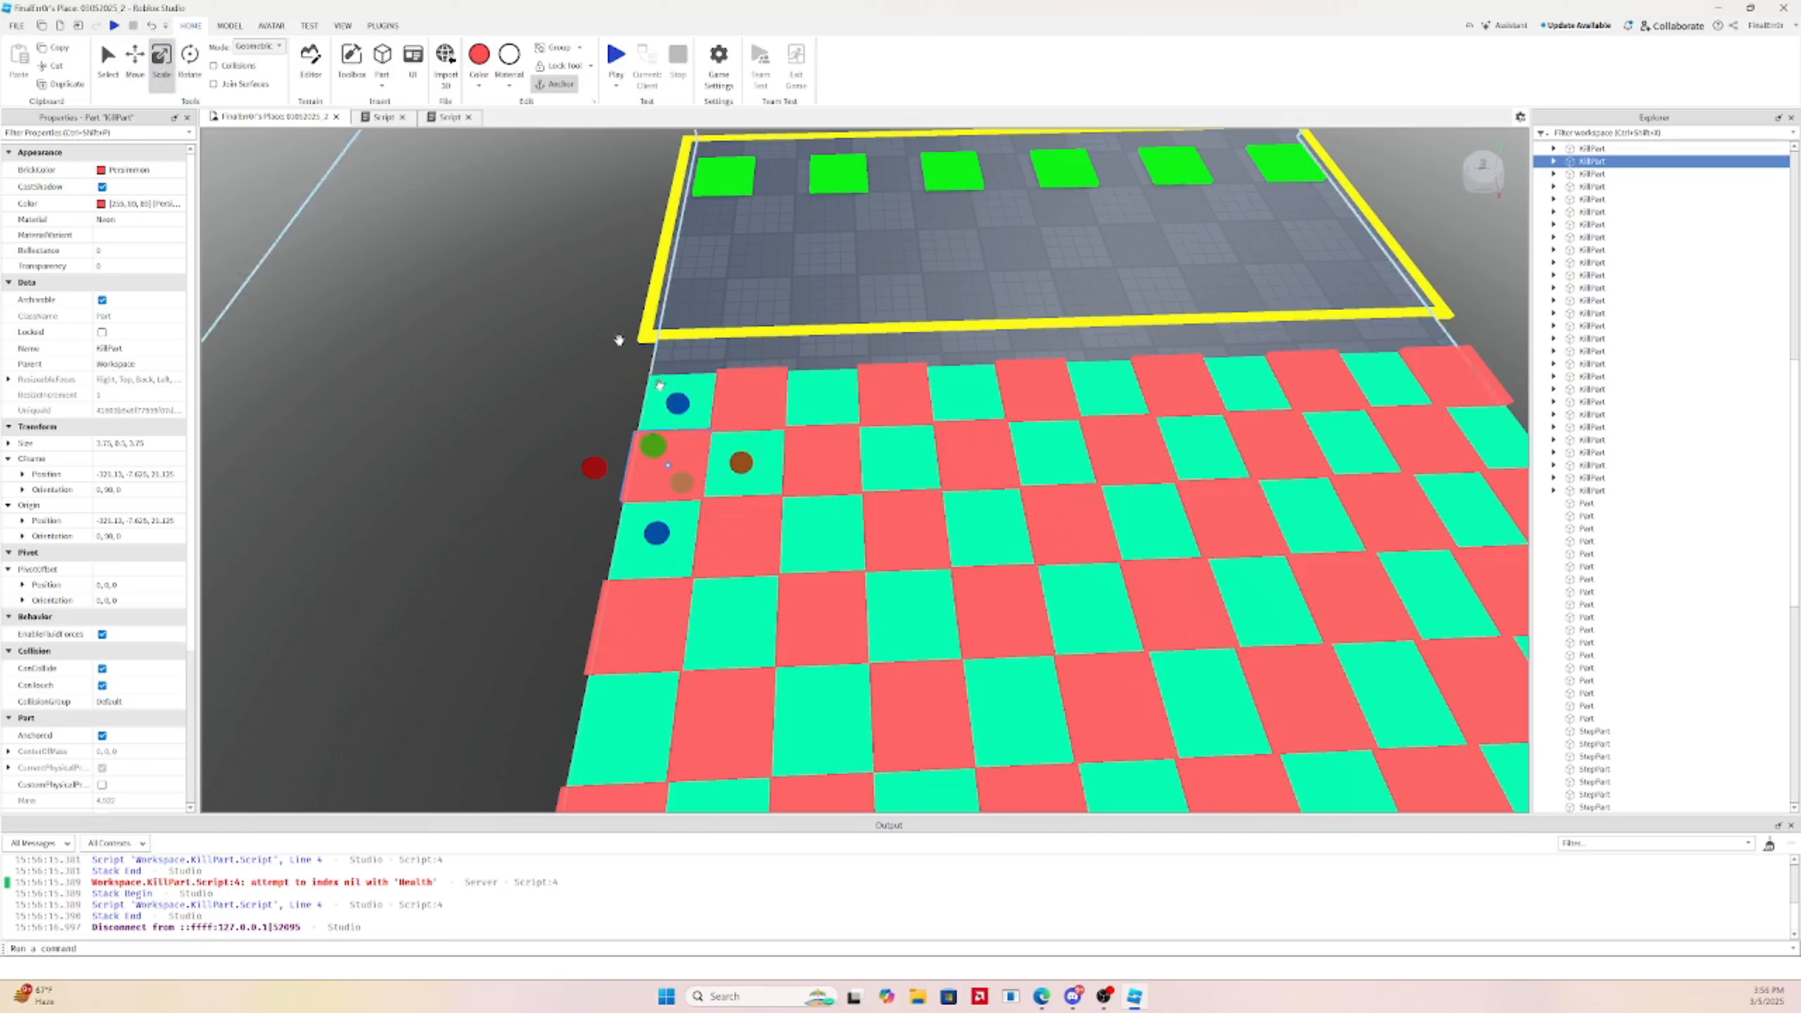
{"action": "left_click_drag", "start_coordinate": [737, 464], "coordinate": [737, 463]}
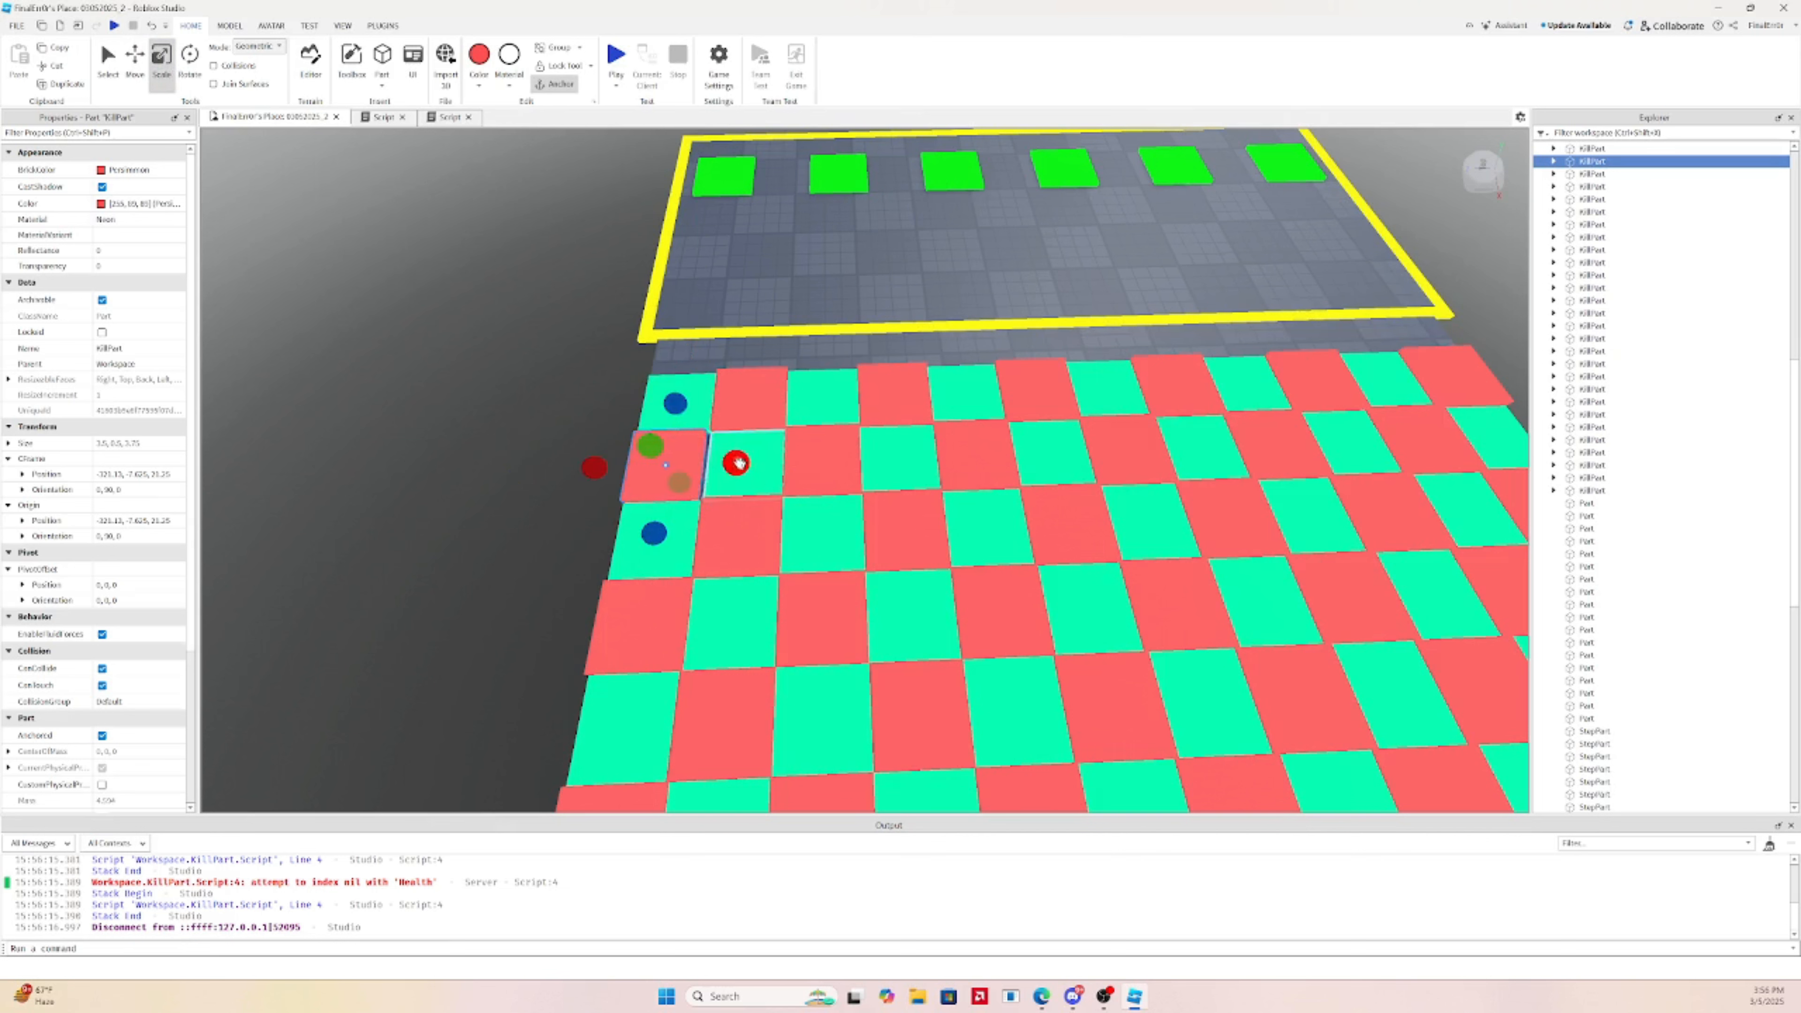
{"action": "left_click", "coordinate": [249, 27]}
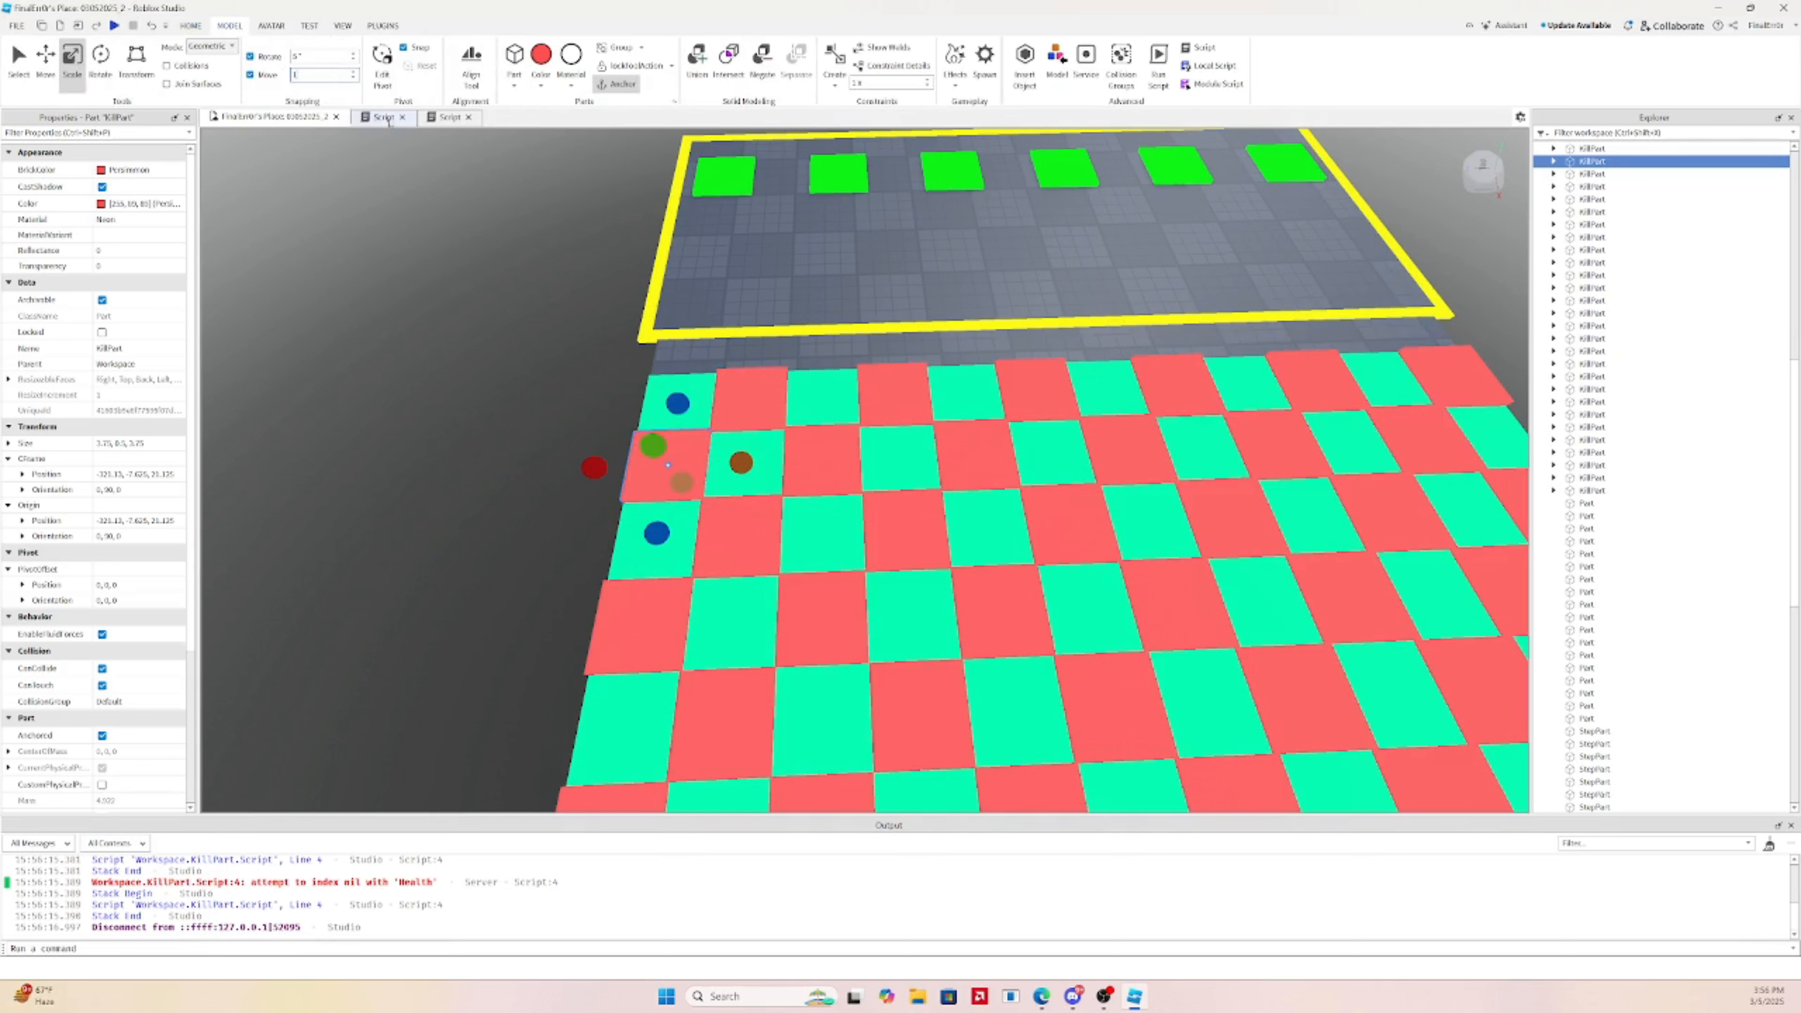
{"action": "left_click", "coordinate": [458, 298]}
{"action": "left_click", "coordinate": [655, 462]}
{"action": "left_click_drag", "start_coordinate": [740, 462], "coordinate": [691, 460]}
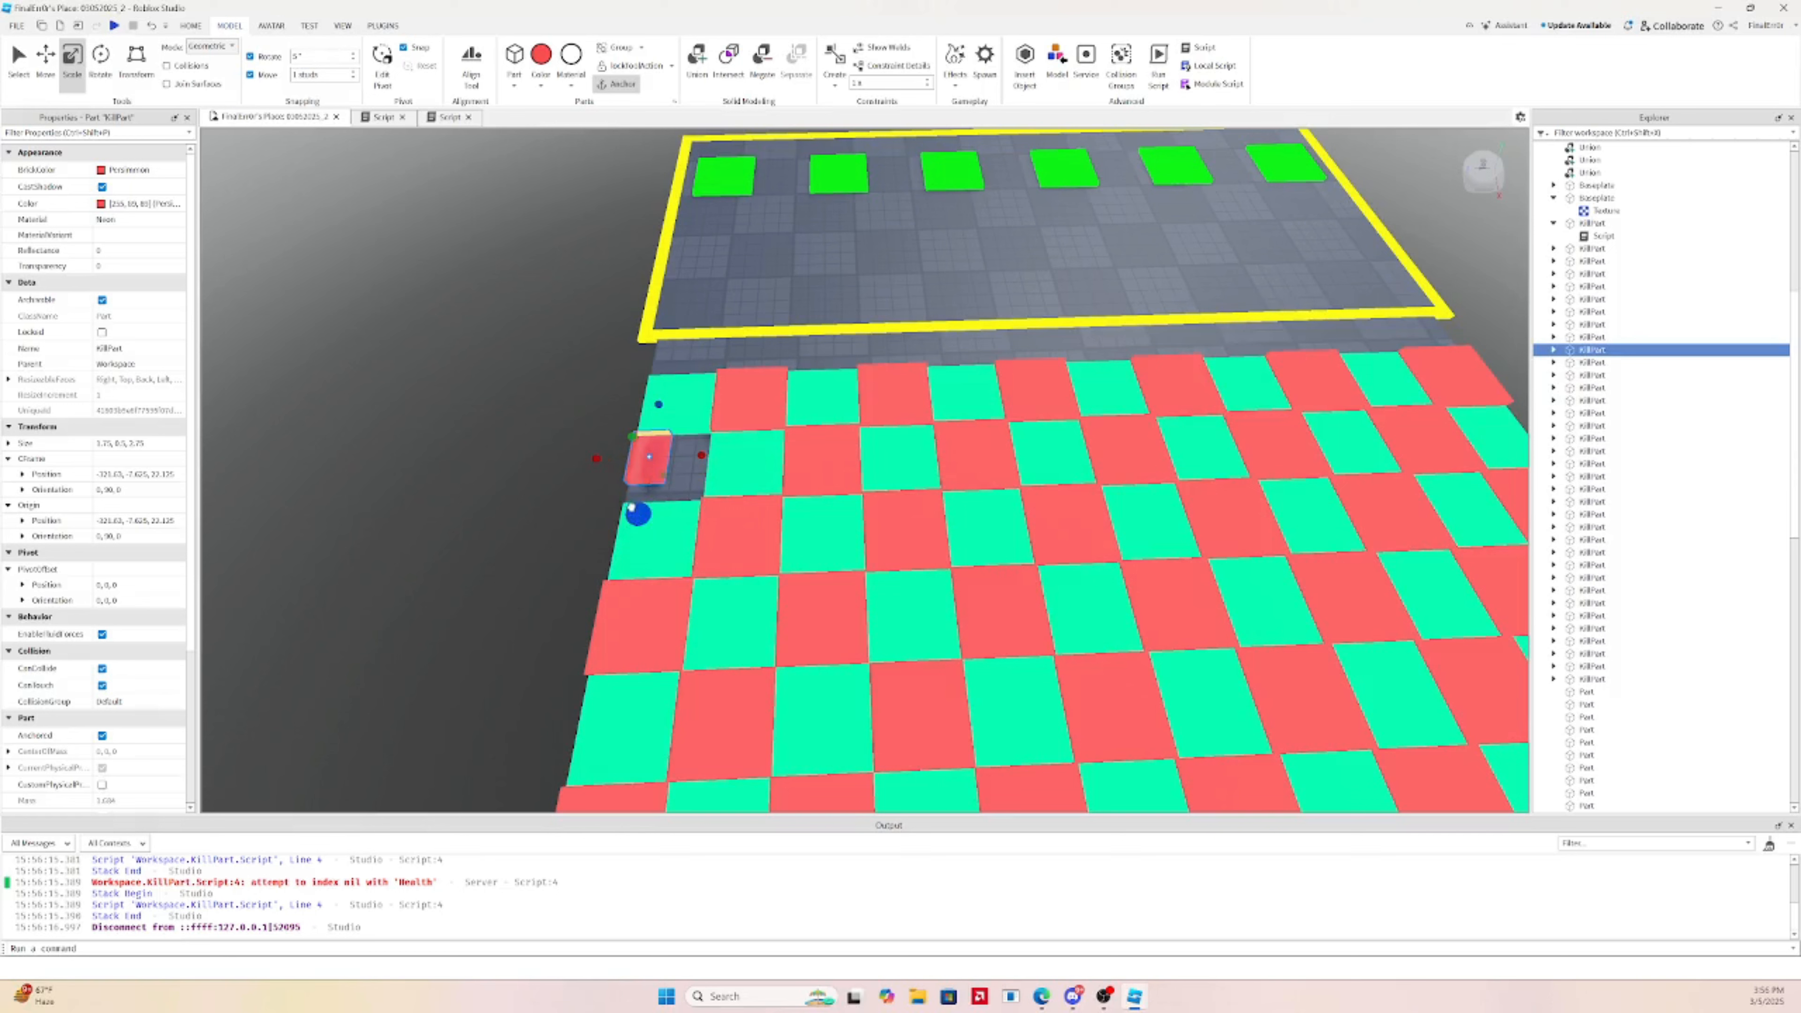
{"action": "left_click_drag", "start_coordinate": [633, 520], "coordinate": [635, 537]}
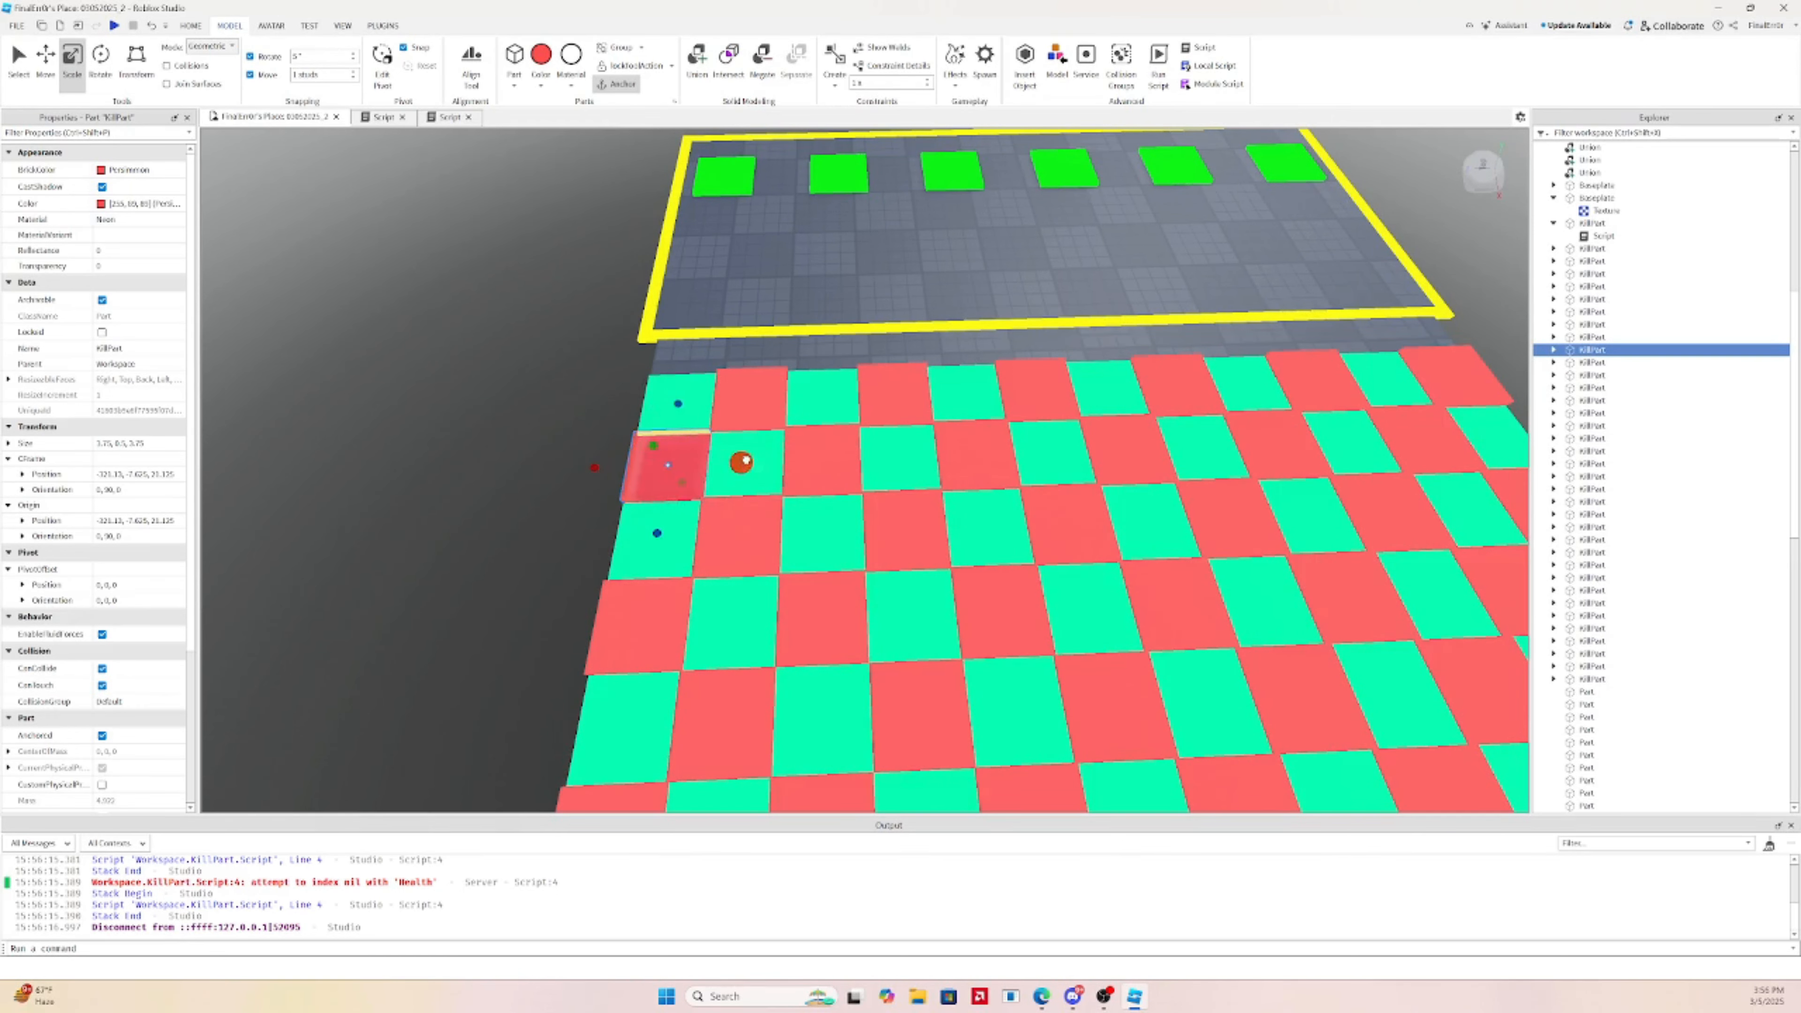
{"action": "left_click_drag", "start_coordinate": [773, 451], "coordinate": [788, 454]}
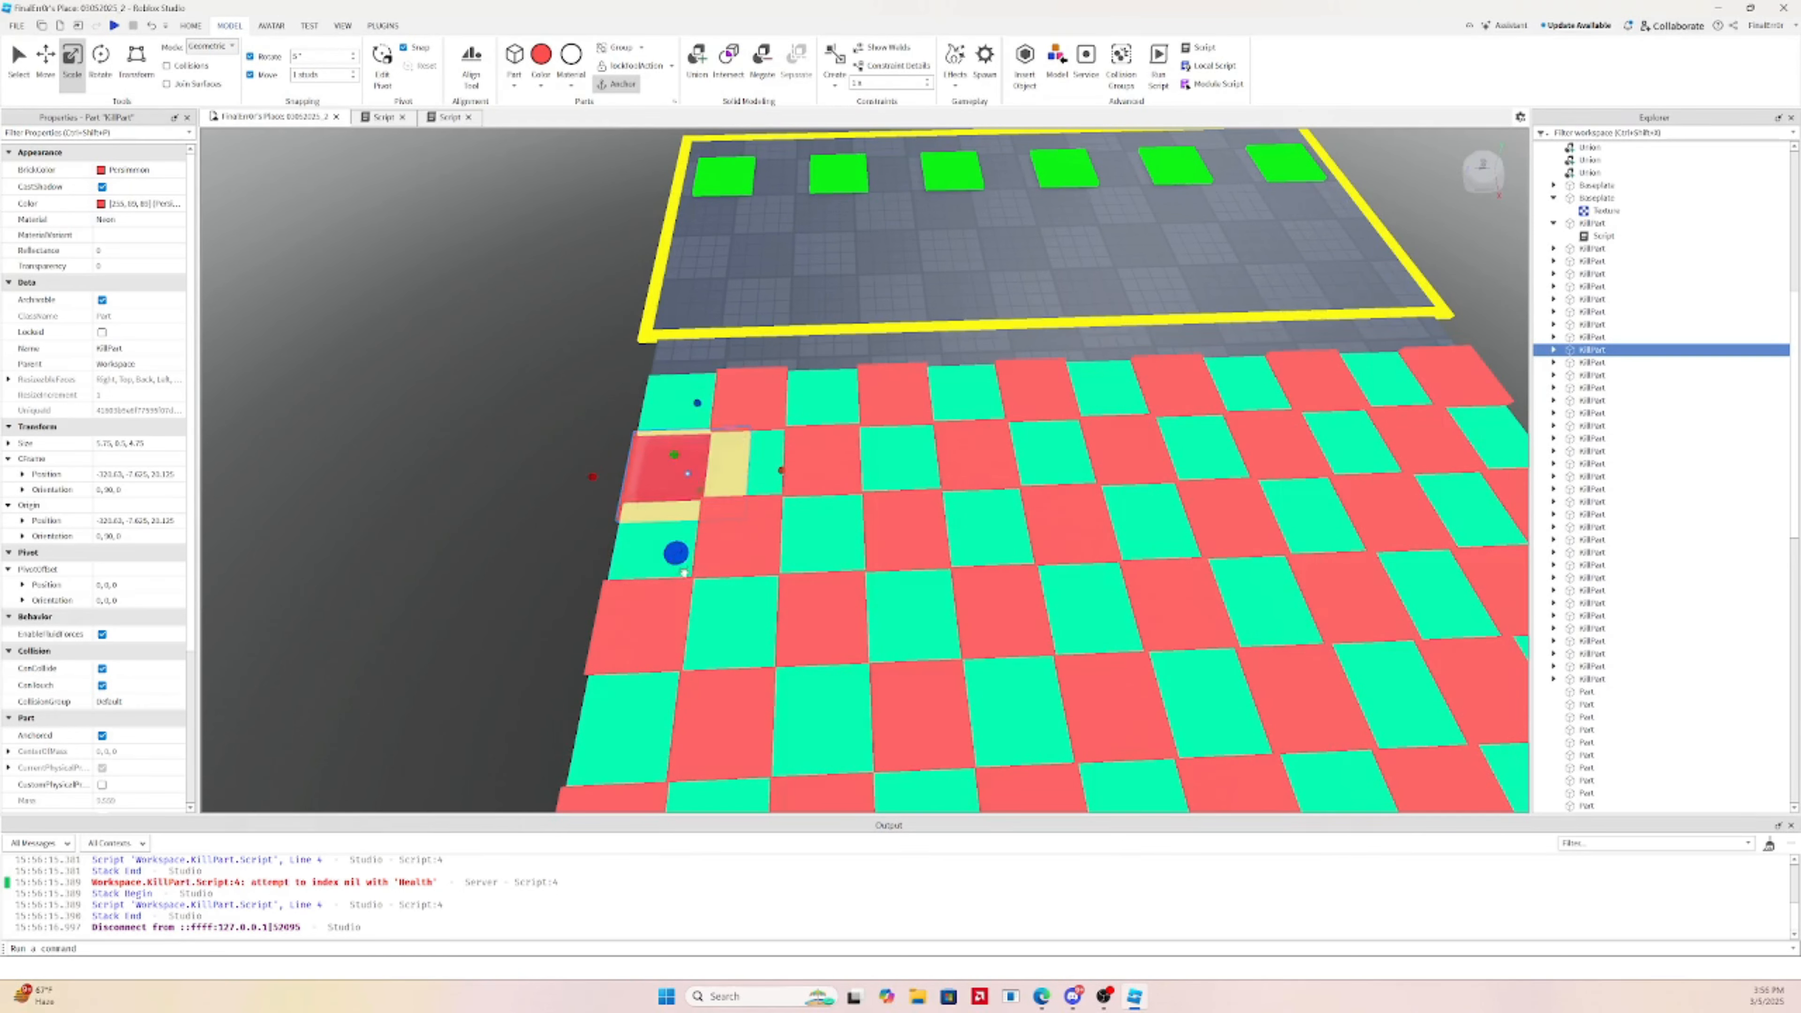
Delete 34 of the checkerboard's KillParts from the hierarchy, keeping only the first
{"action": "left_click", "coordinate": [741, 544]}
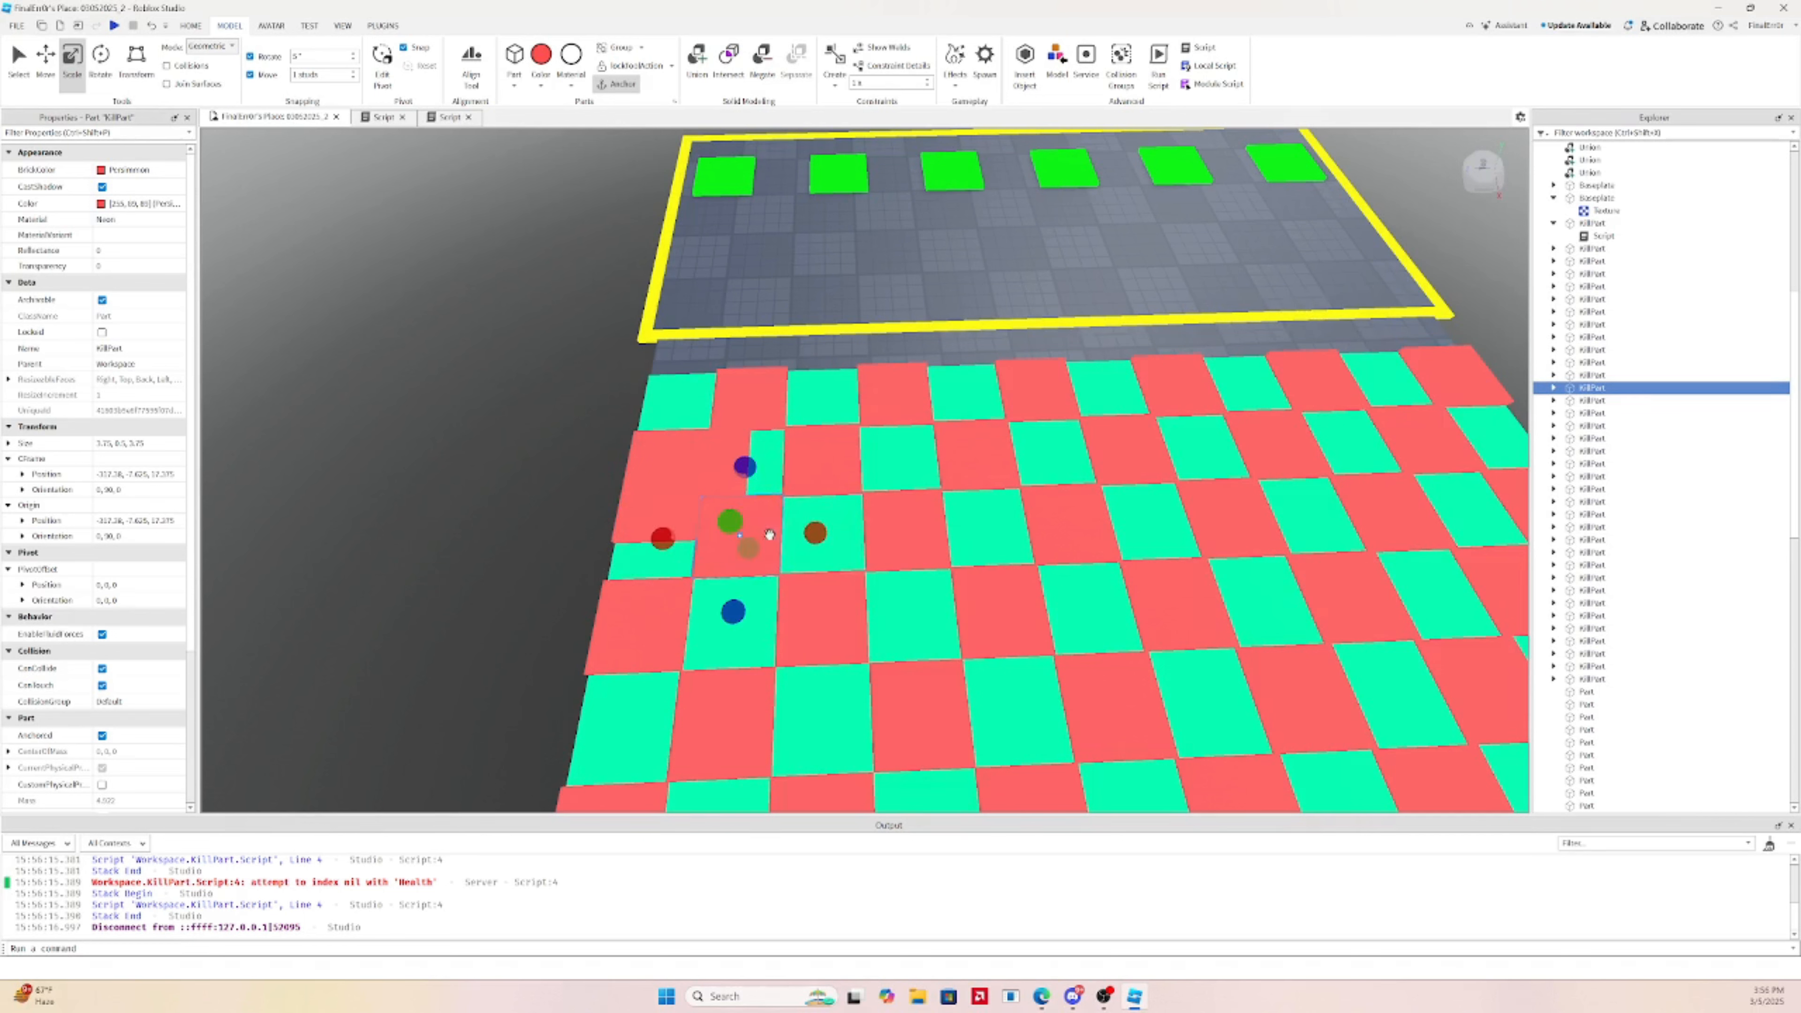
{"action": "left_click", "coordinate": [750, 399], "text": "ctrl"}
{"action": "left_click", "coordinate": [909, 382], "text": "ctrl"}
{"action": "left_click", "coordinate": [1054, 382], "text": "ctrl"}
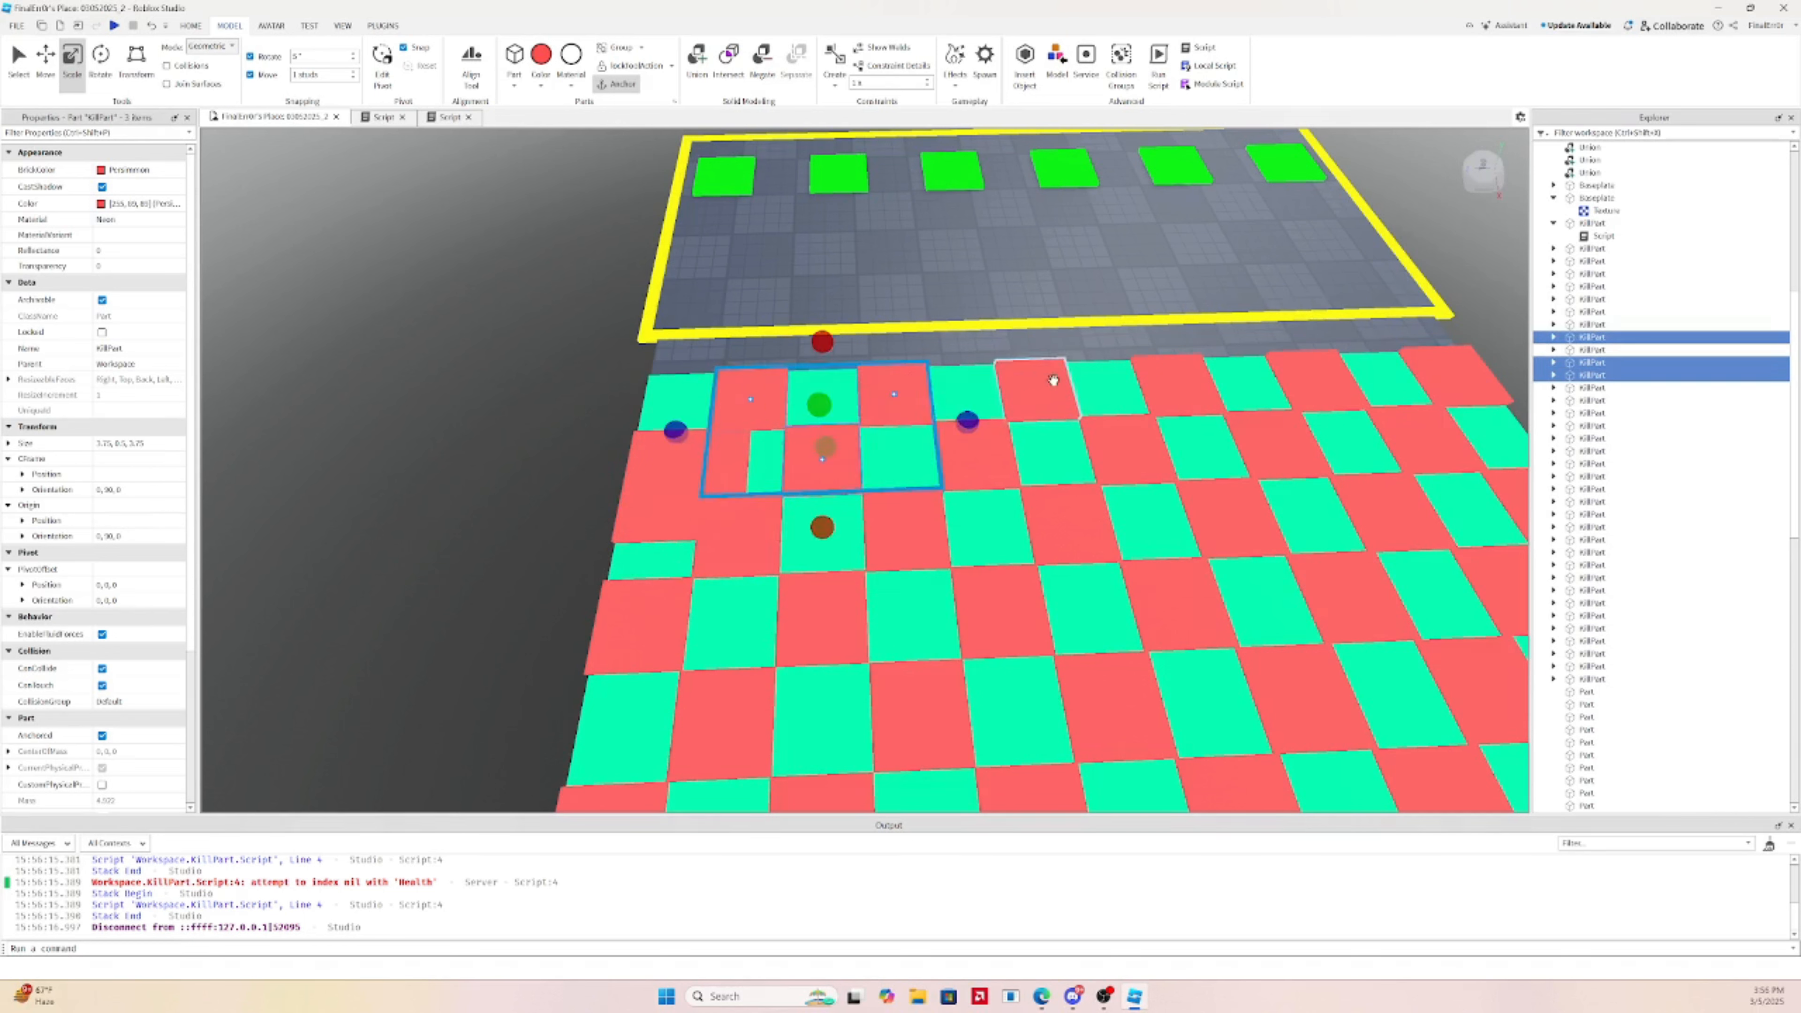
{"action": "left_click", "coordinate": [1003, 457], "text": "ctrl"}
{"action": "left_click", "coordinate": [1591, 250]}
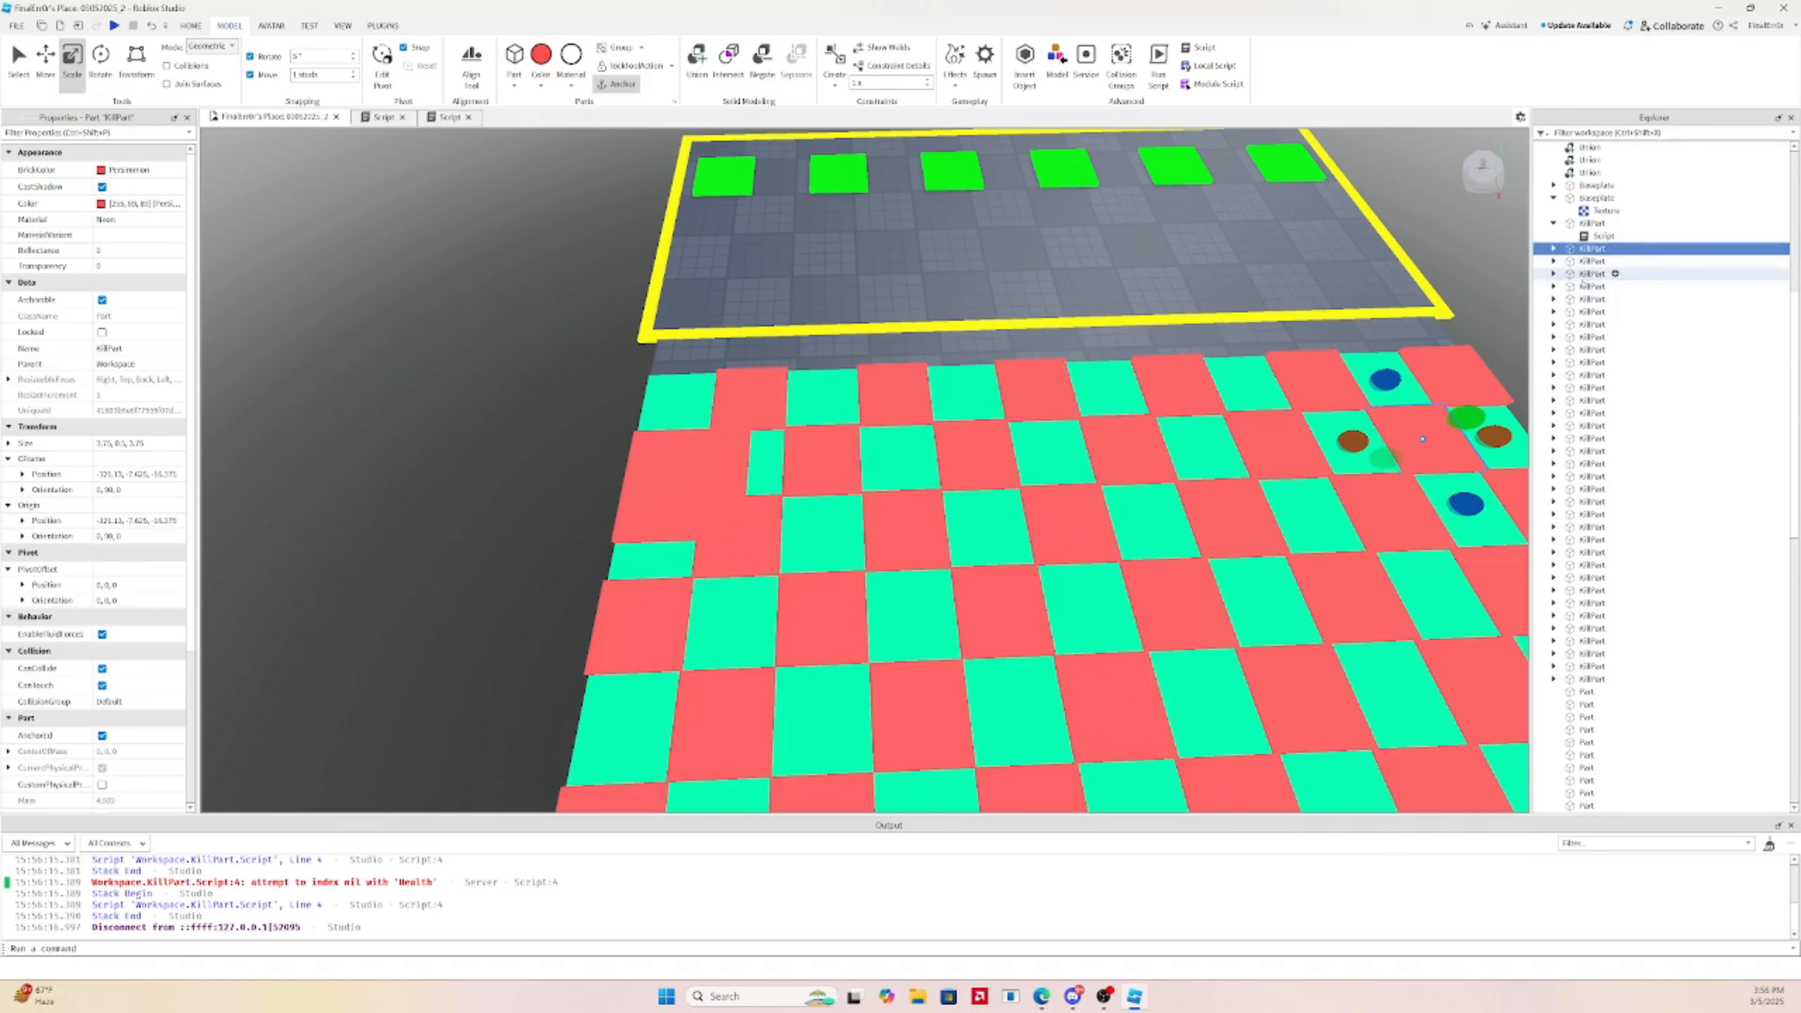
{"action": "left_click", "coordinate": [1553, 224]}
{"action": "left_click", "coordinate": [1589, 225]}
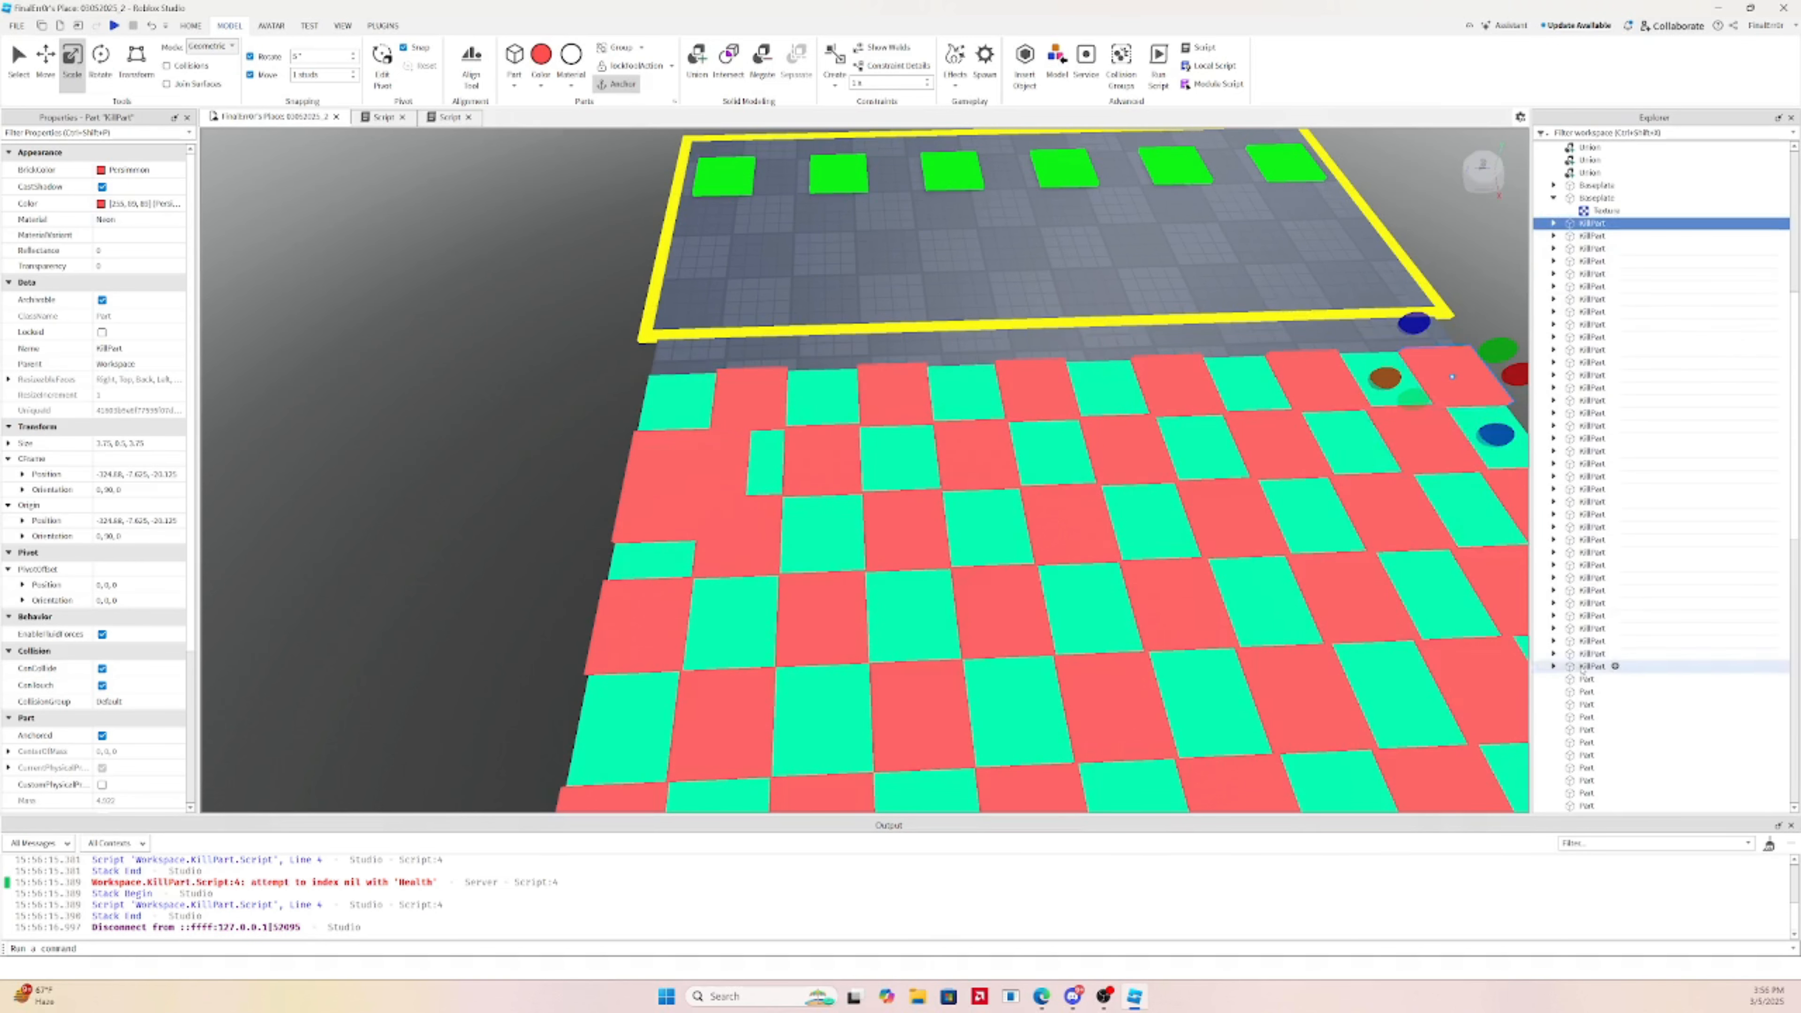
{"action": "left_click", "coordinate": [1588, 667], "text": "shift"}
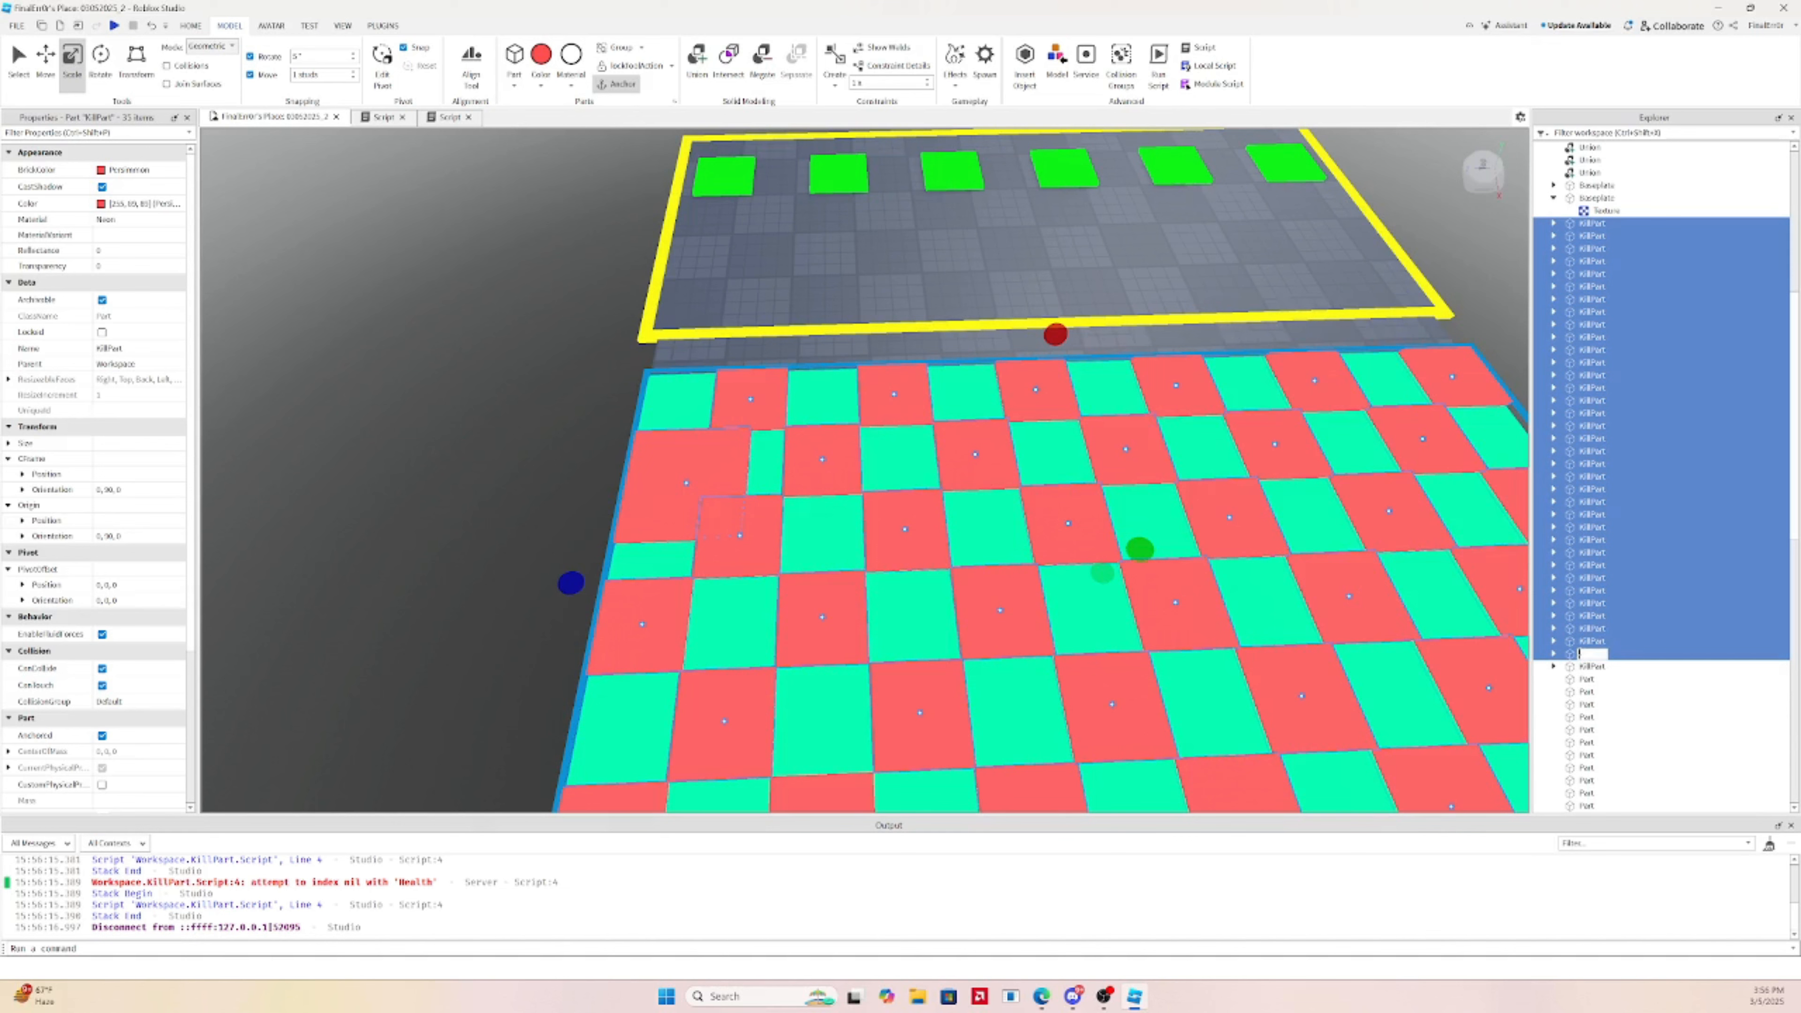
{"action": "left_click", "coordinate": [1592, 653]}
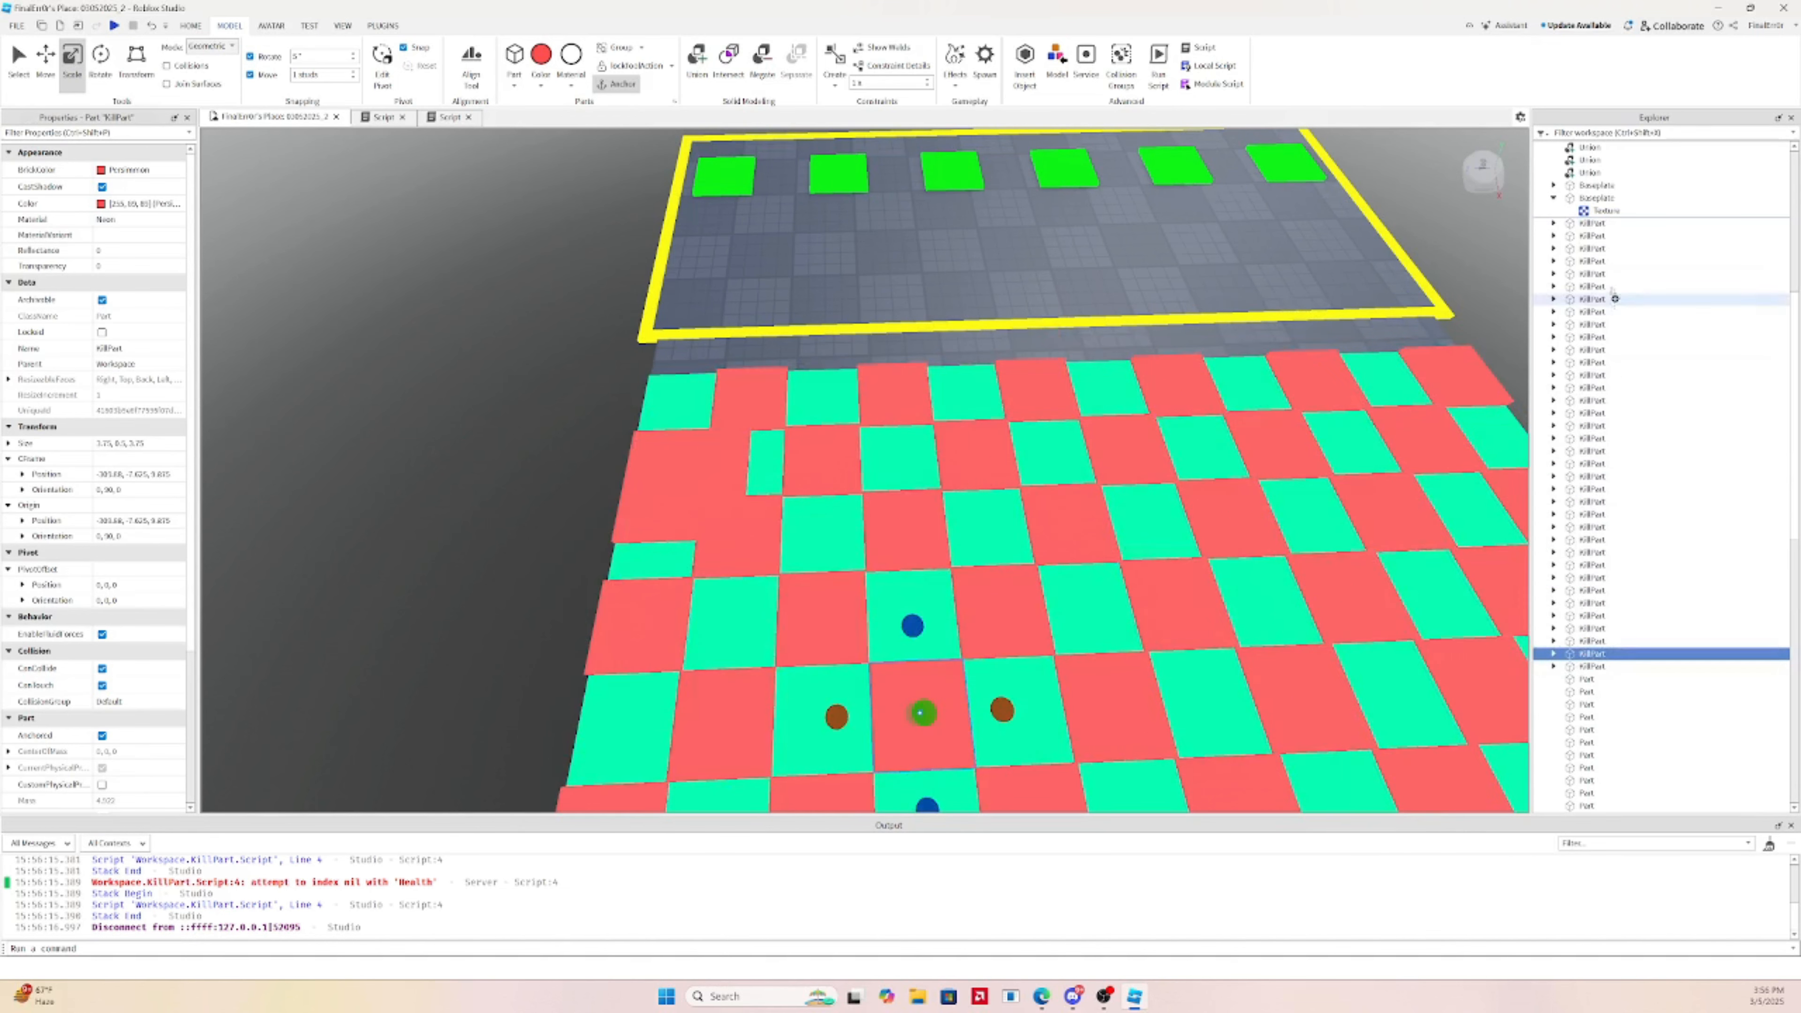
{"action": "left_click", "coordinate": [1583, 237], "text": "shift"}
{"action": "key", "text": "Delete"}
Delete the leftover red kill tile and select the 36 StepParts in the hierarchy
{"action": "right_click_drag", "start_coordinate": [1146, 334], "coordinate": [1146, 346]}
{"action": "left_click", "coordinate": [974, 653]}
{"action": "scroll", "coordinate": [679, 390], "scroll_direction": "down", "scroll_amount": 5}
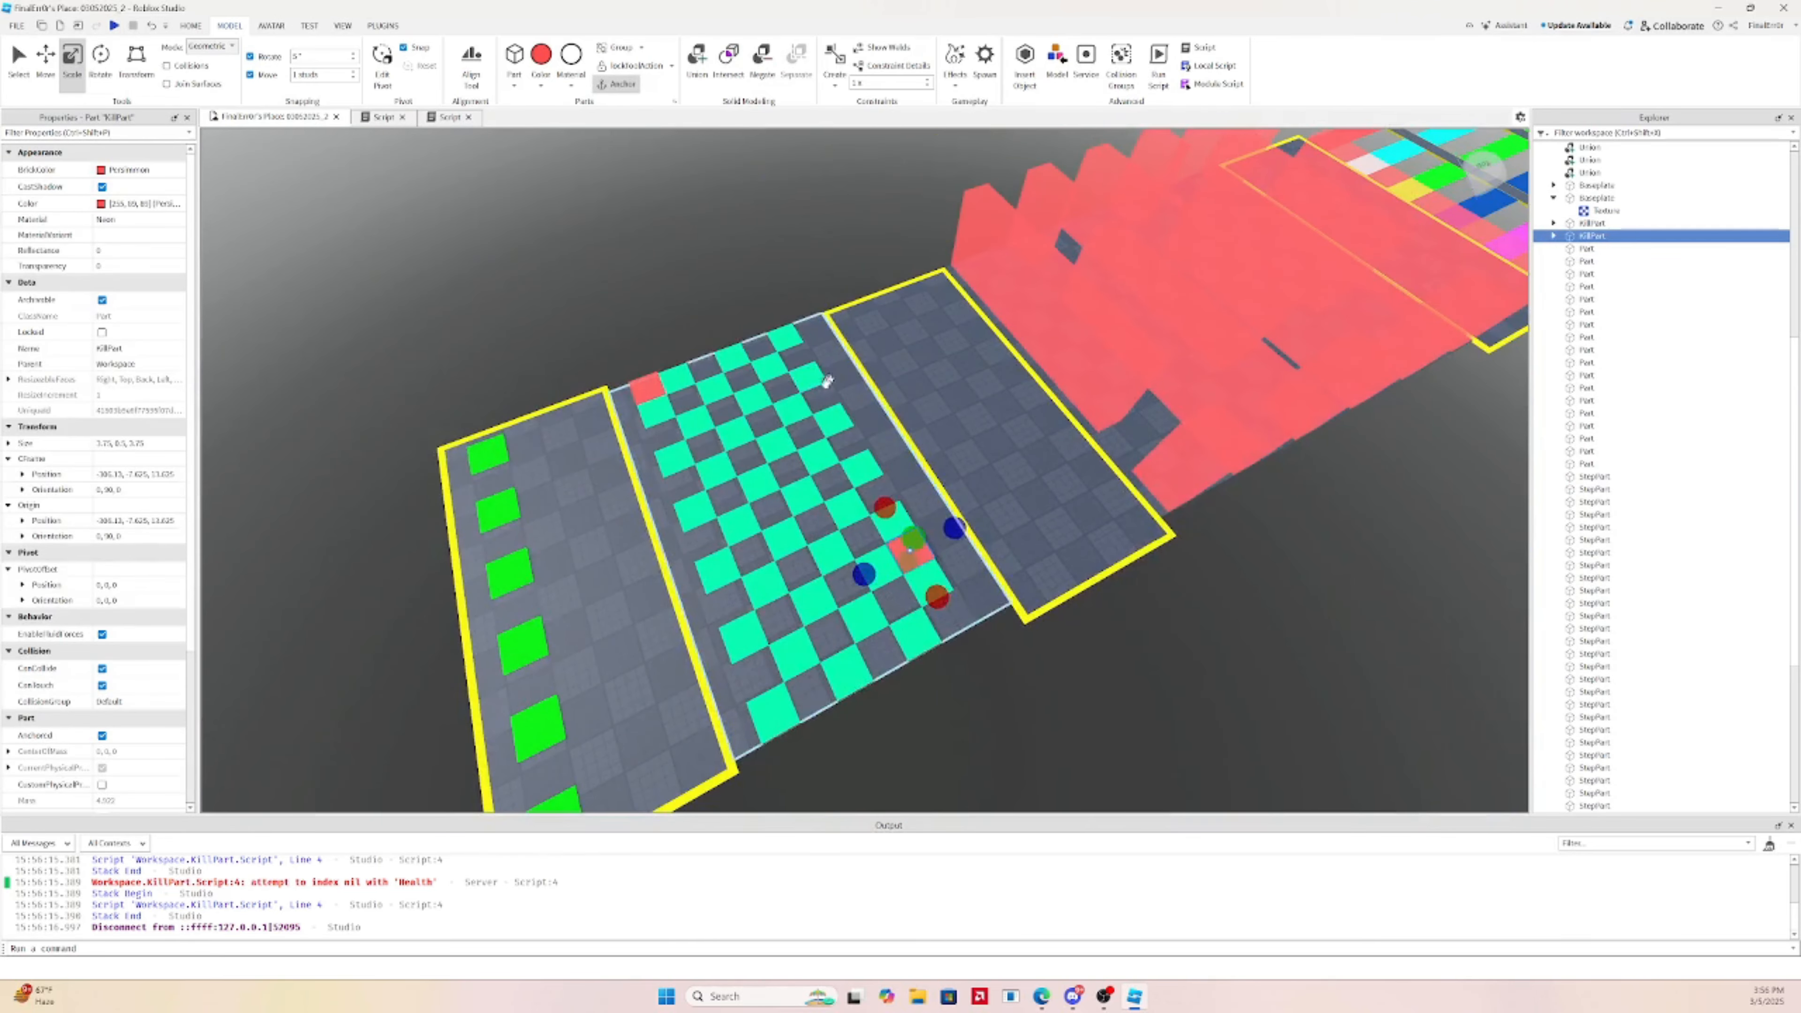
{"action": "key", "text": "Delete"}
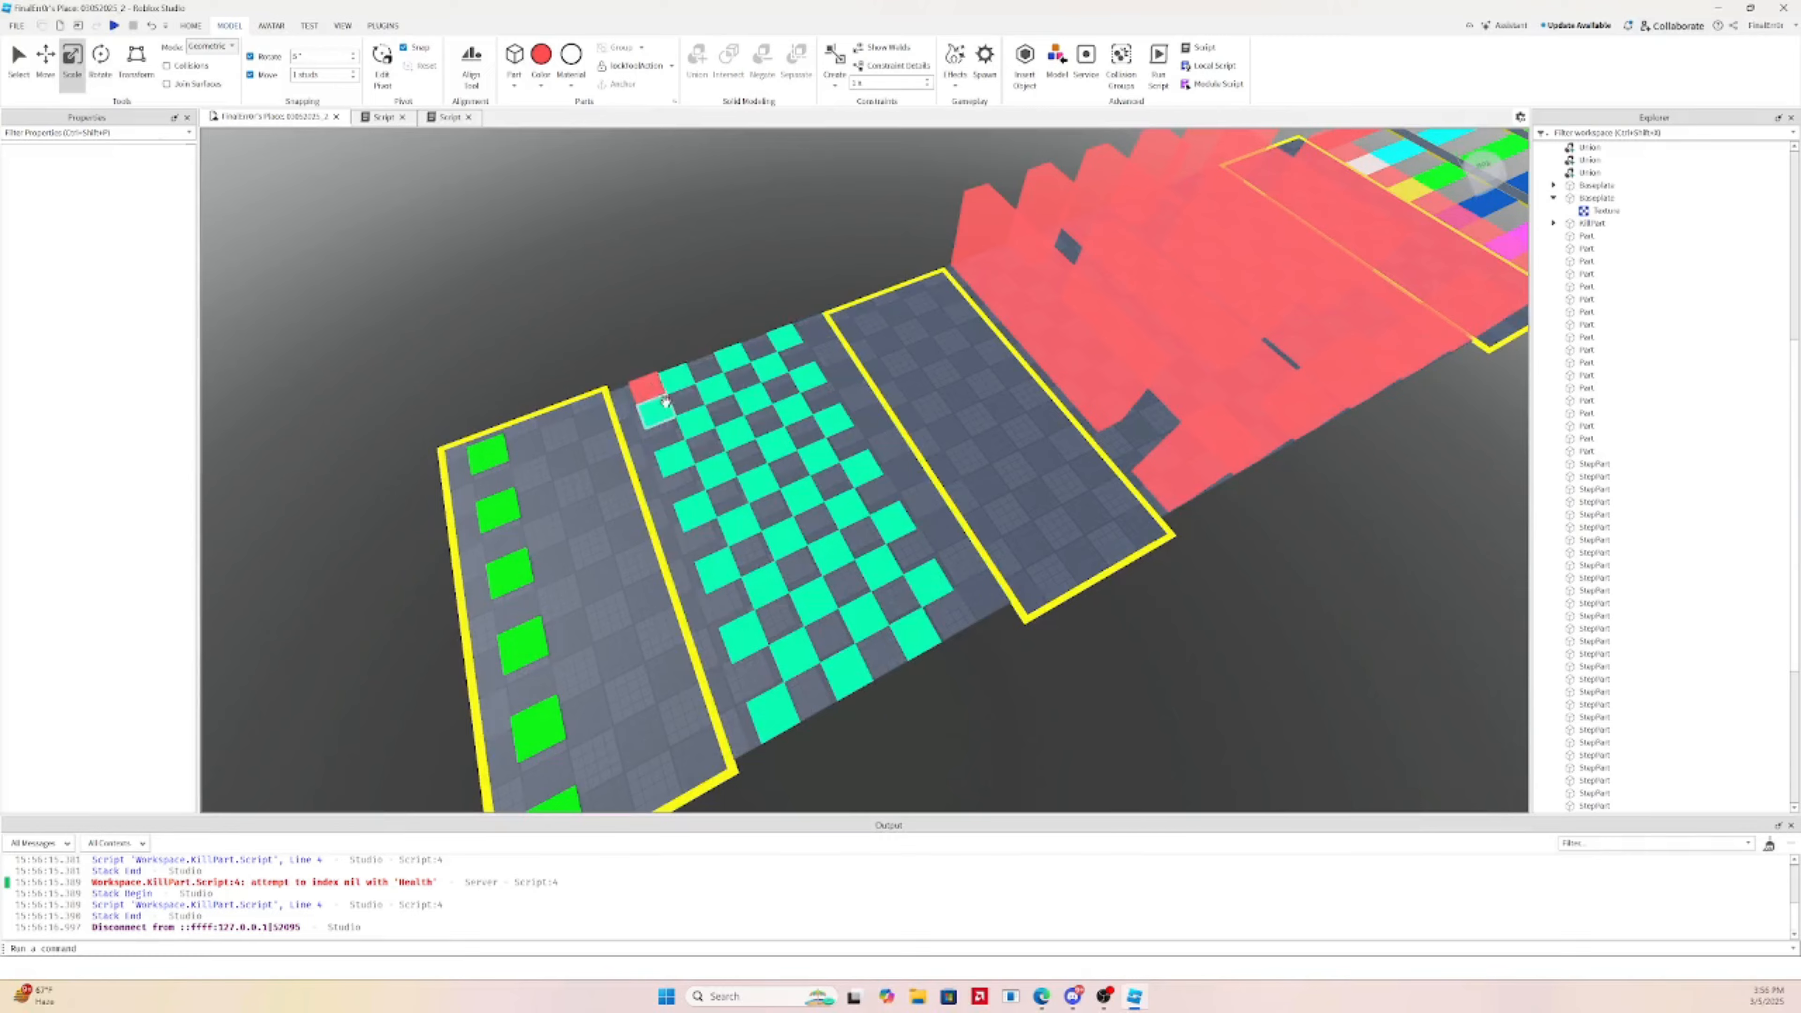
{"action": "scroll", "coordinate": [665, 401], "scroll_direction": "up", "scroll_amount": 5}
{"action": "right_click_drag", "start_coordinate": [792, 390], "coordinate": [797, 391]}
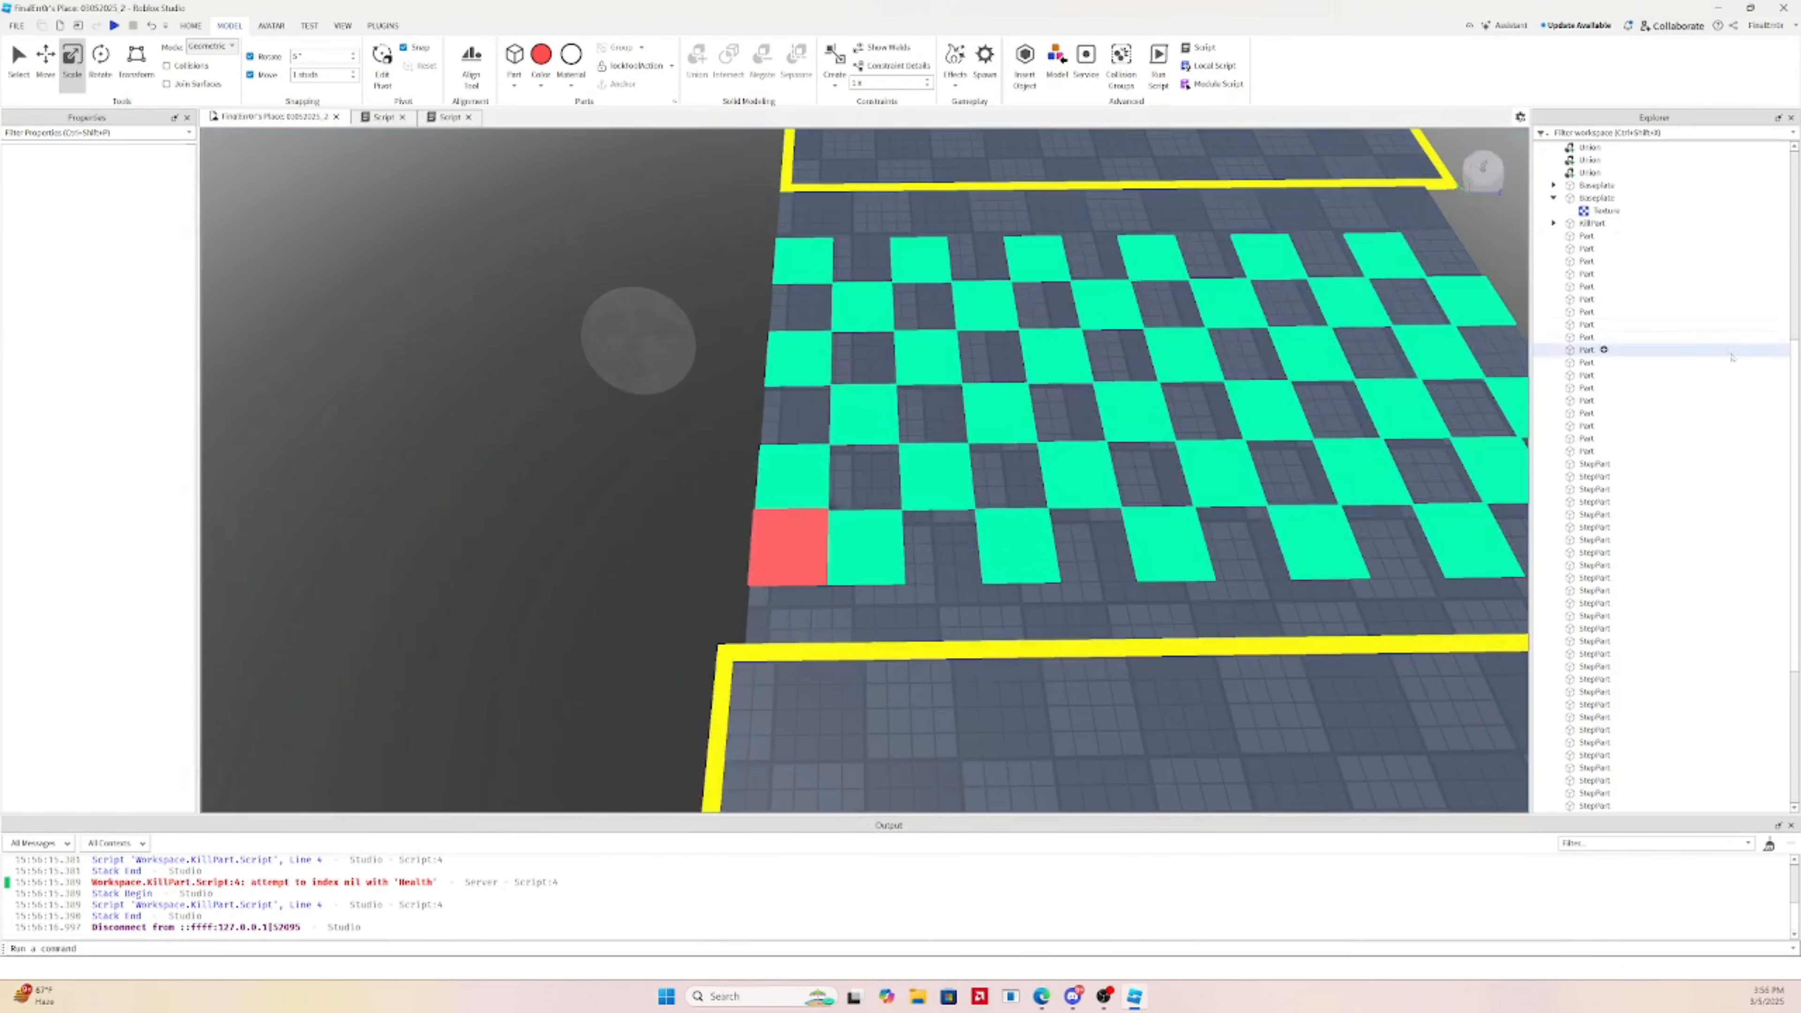
{"action": "left_click", "coordinate": [1579, 236]}
{"action": "left_click", "coordinate": [1586, 438], "text": "shift"}
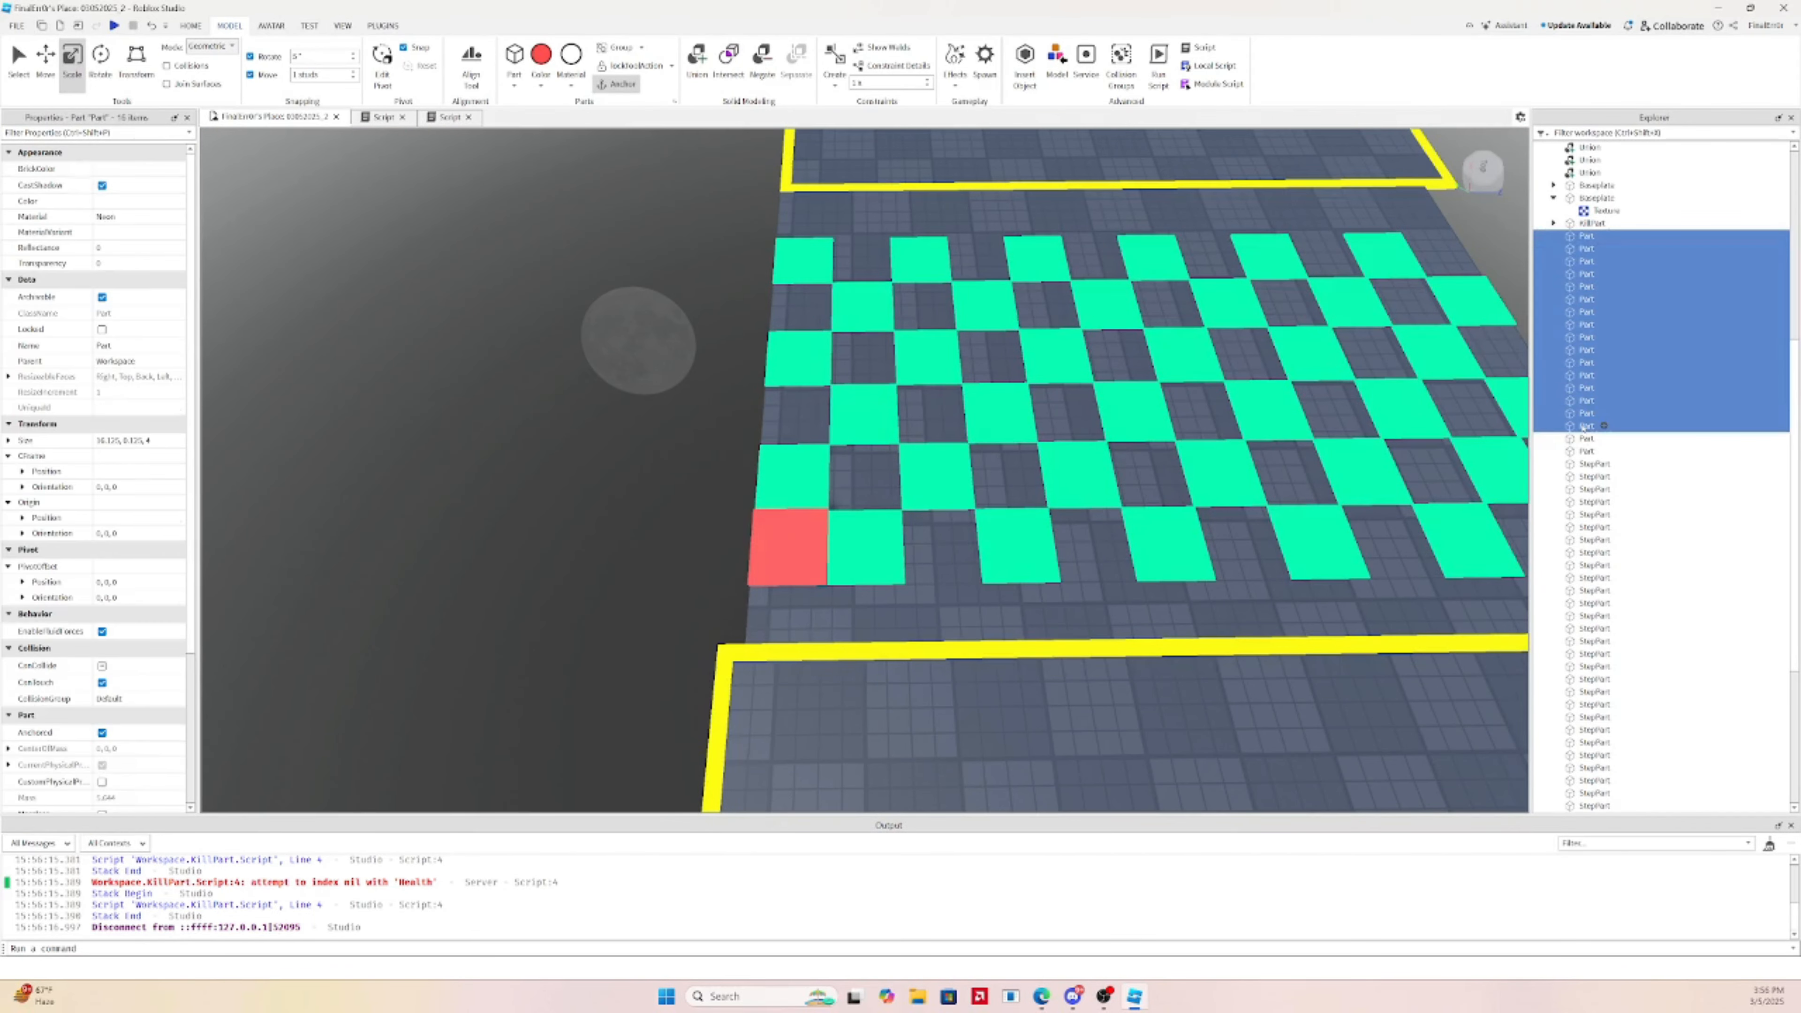
{"action": "left_click", "coordinate": [1588, 465]}
{"action": "scroll", "coordinate": [1588, 497], "scroll_direction": "down", "scroll_amount": 4}
{"action": "left_click", "coordinate": [1594, 762], "text": "shift"}
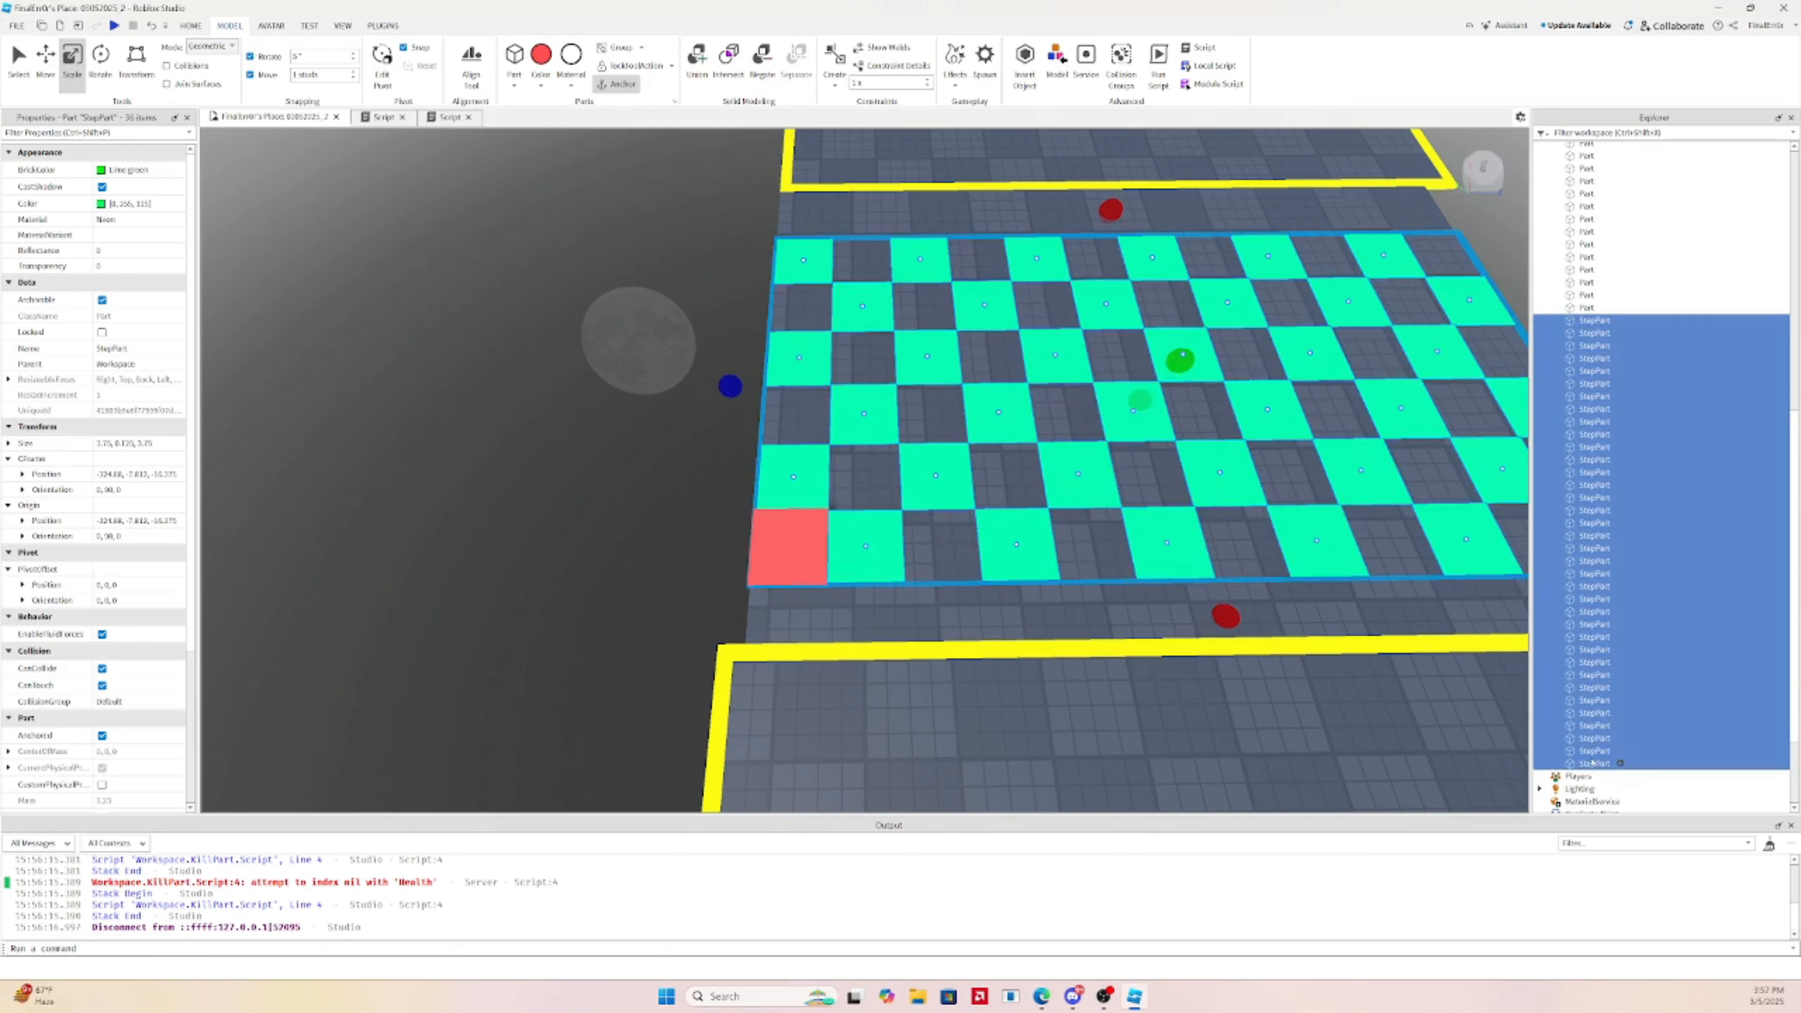
{"action": "left_click", "coordinate": [1491, 633]}
Reselect the red kill tile, restore the green step tiles, and delete all but one
{"action": "left_click", "coordinate": [788, 546]}
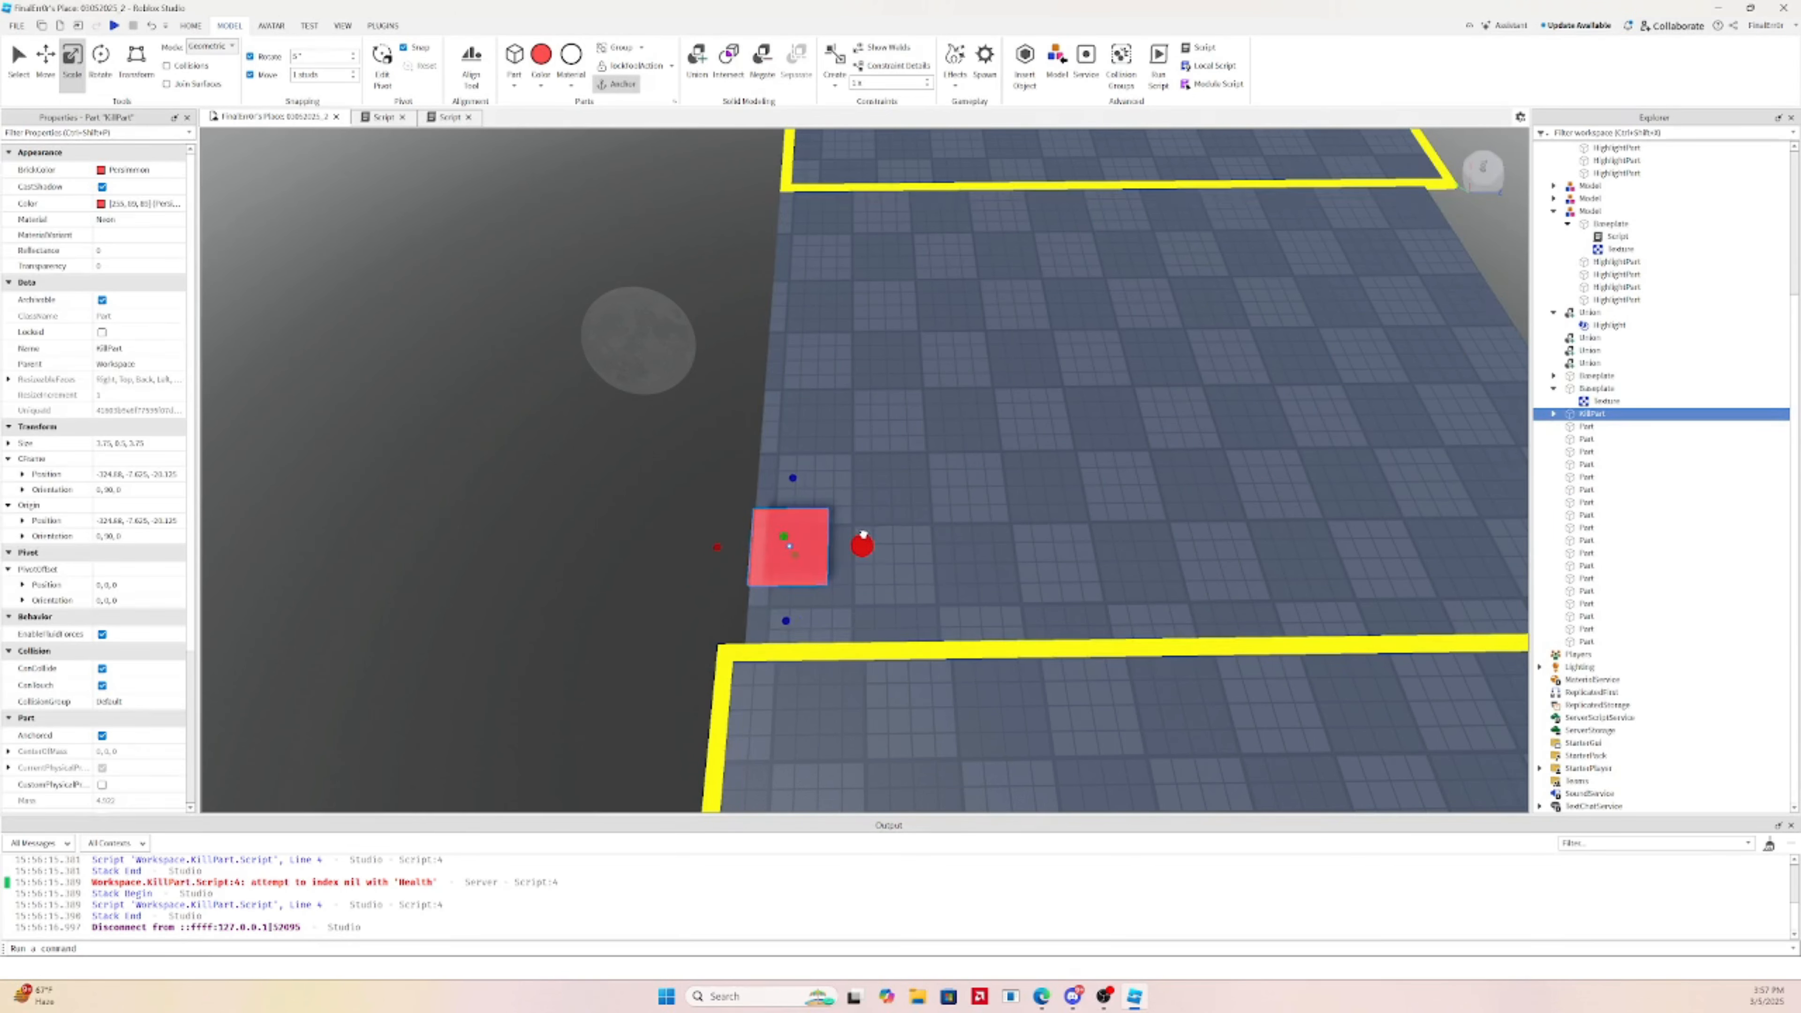
{"action": "scroll", "coordinate": [864, 525], "scroll_direction": "up", "scroll_amount": 5}
{"action": "right_click", "coordinate": [866, 525]}
{"action": "left_click", "coordinate": [837, 583]}
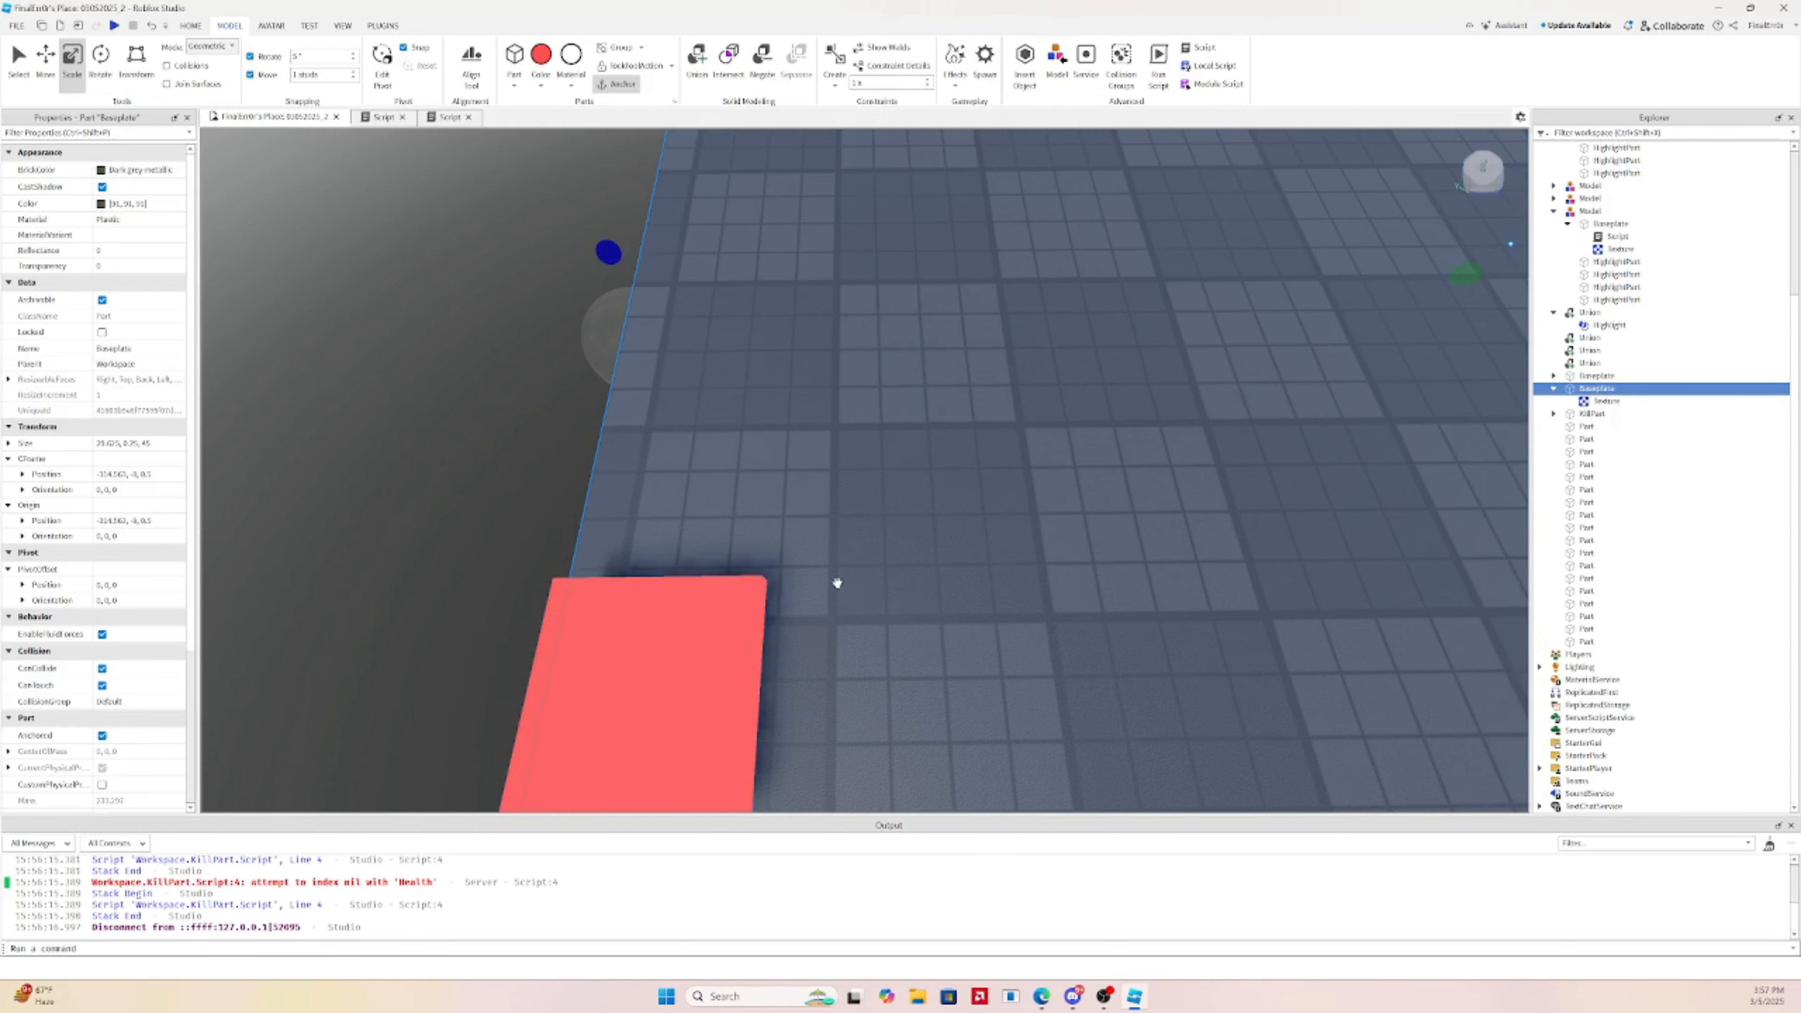
{"action": "left_click", "coordinate": [720, 620]}
{"action": "scroll", "coordinate": [1127, 479], "scroll_direction": "down", "scroll_amount": 5}
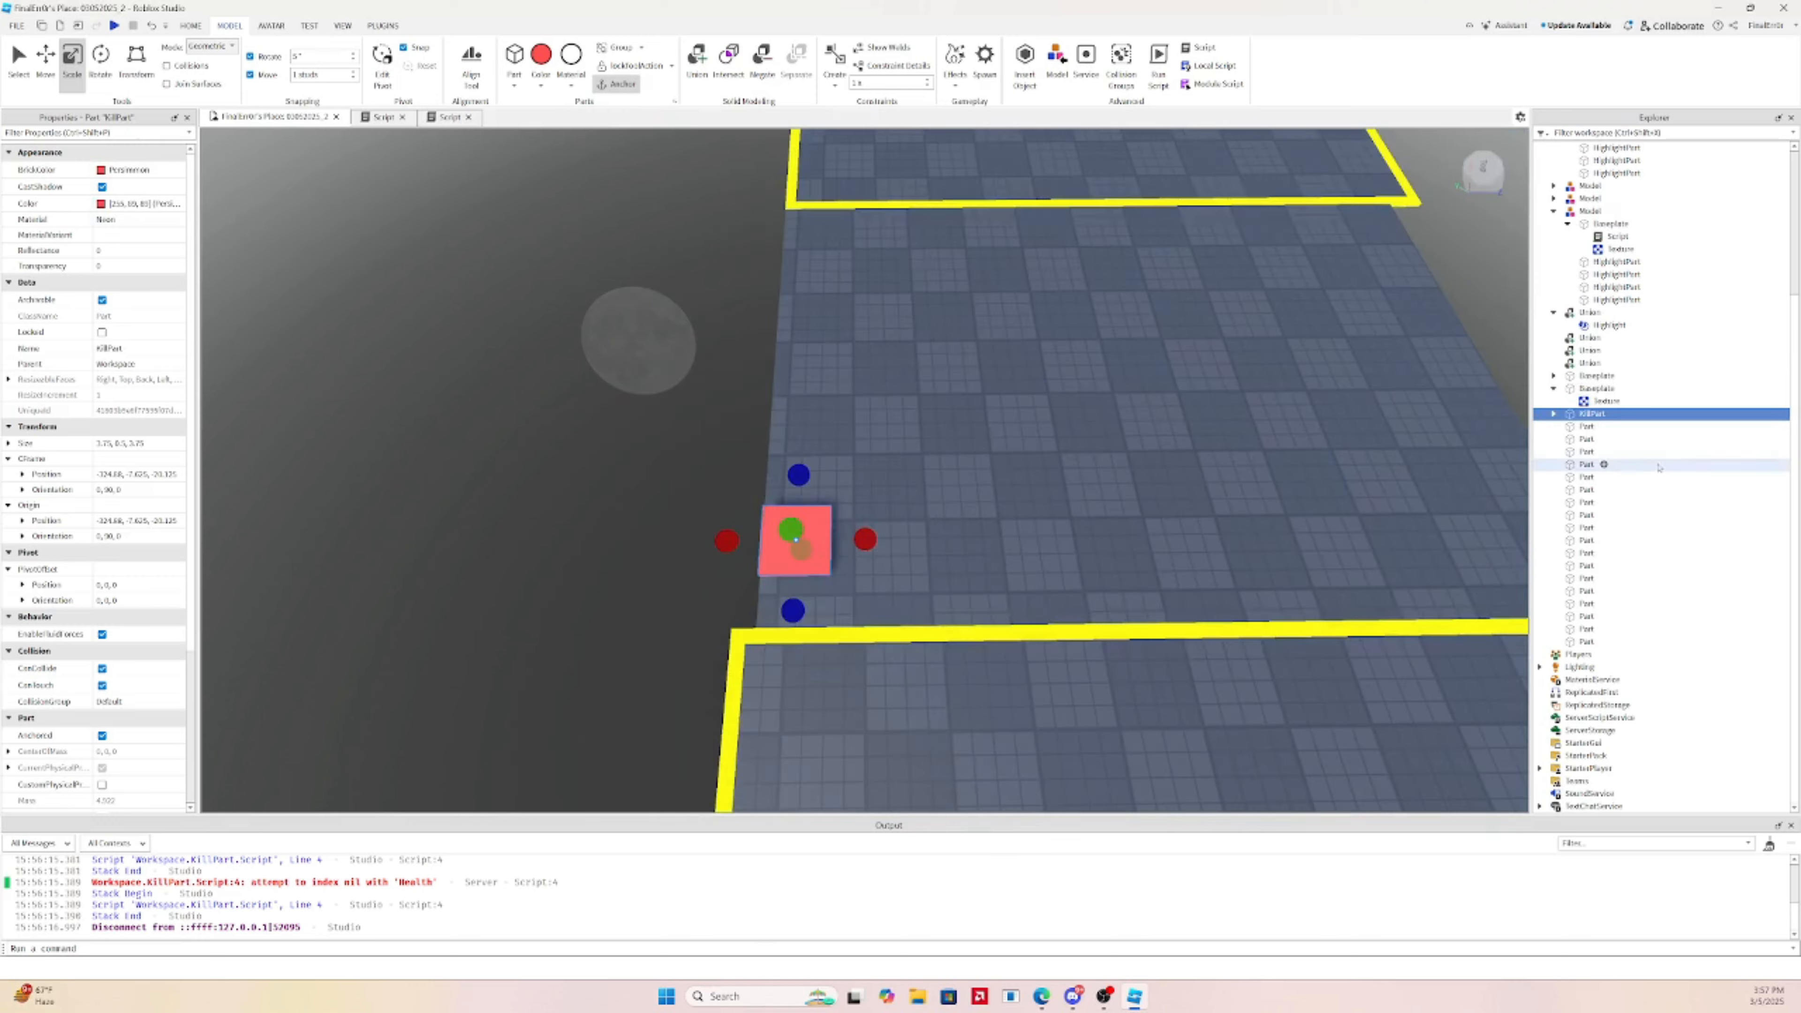
{"action": "key", "text": "ctrl+z"}
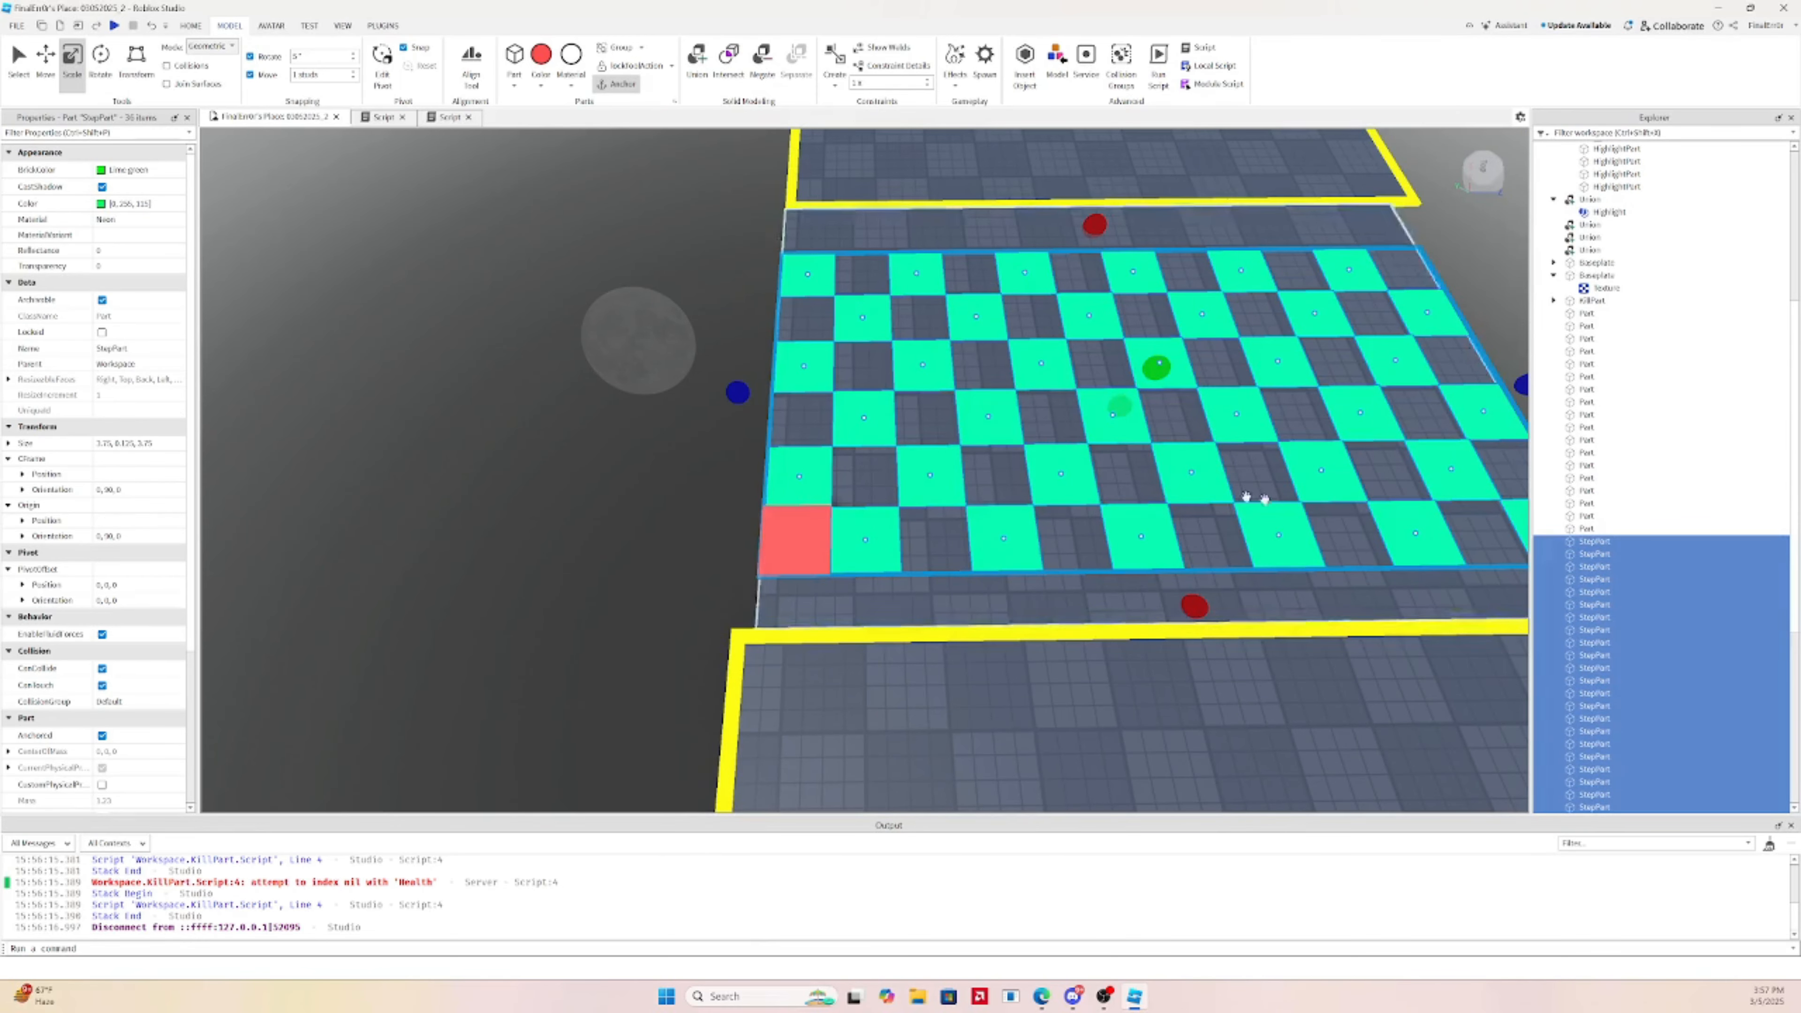
{"action": "key", "text": "Delete"}
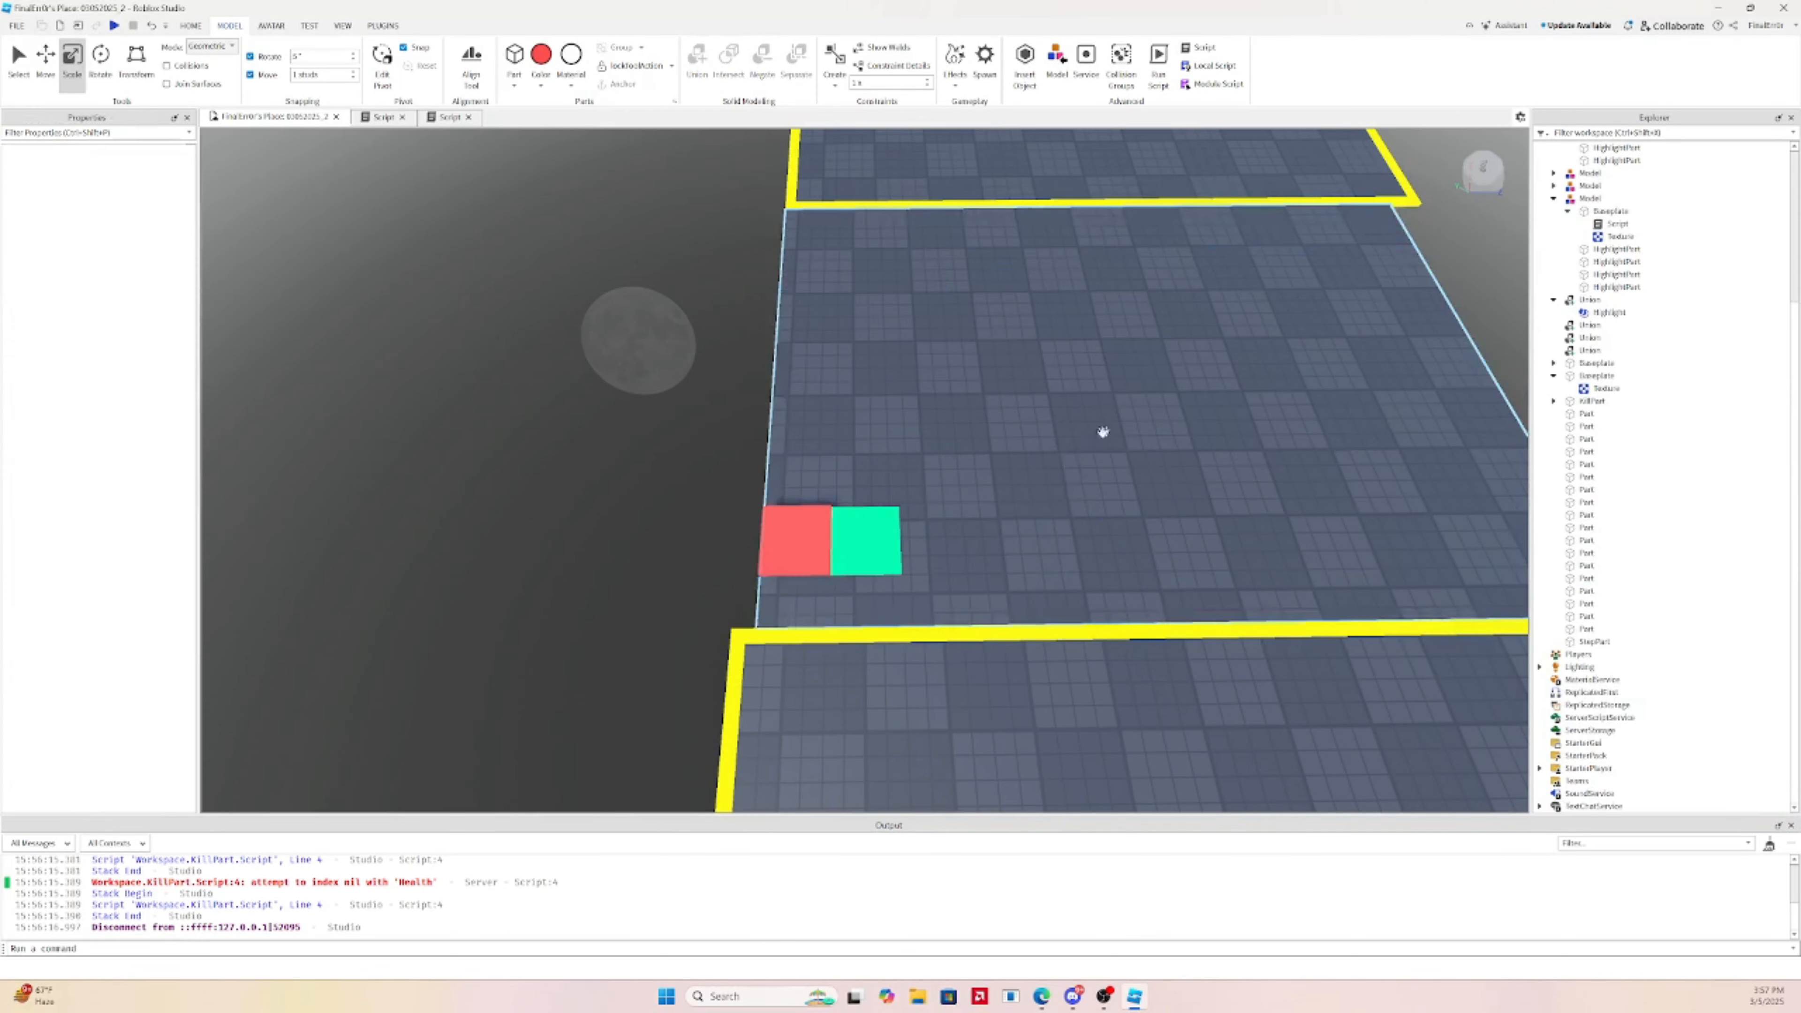
Widen the green step tile, shift both tiles right, and stretch the red tile left
{"action": "left_click", "coordinate": [866, 539]}
{"action": "left_click_drag", "start_coordinate": [937, 540], "coordinate": [953, 539]}
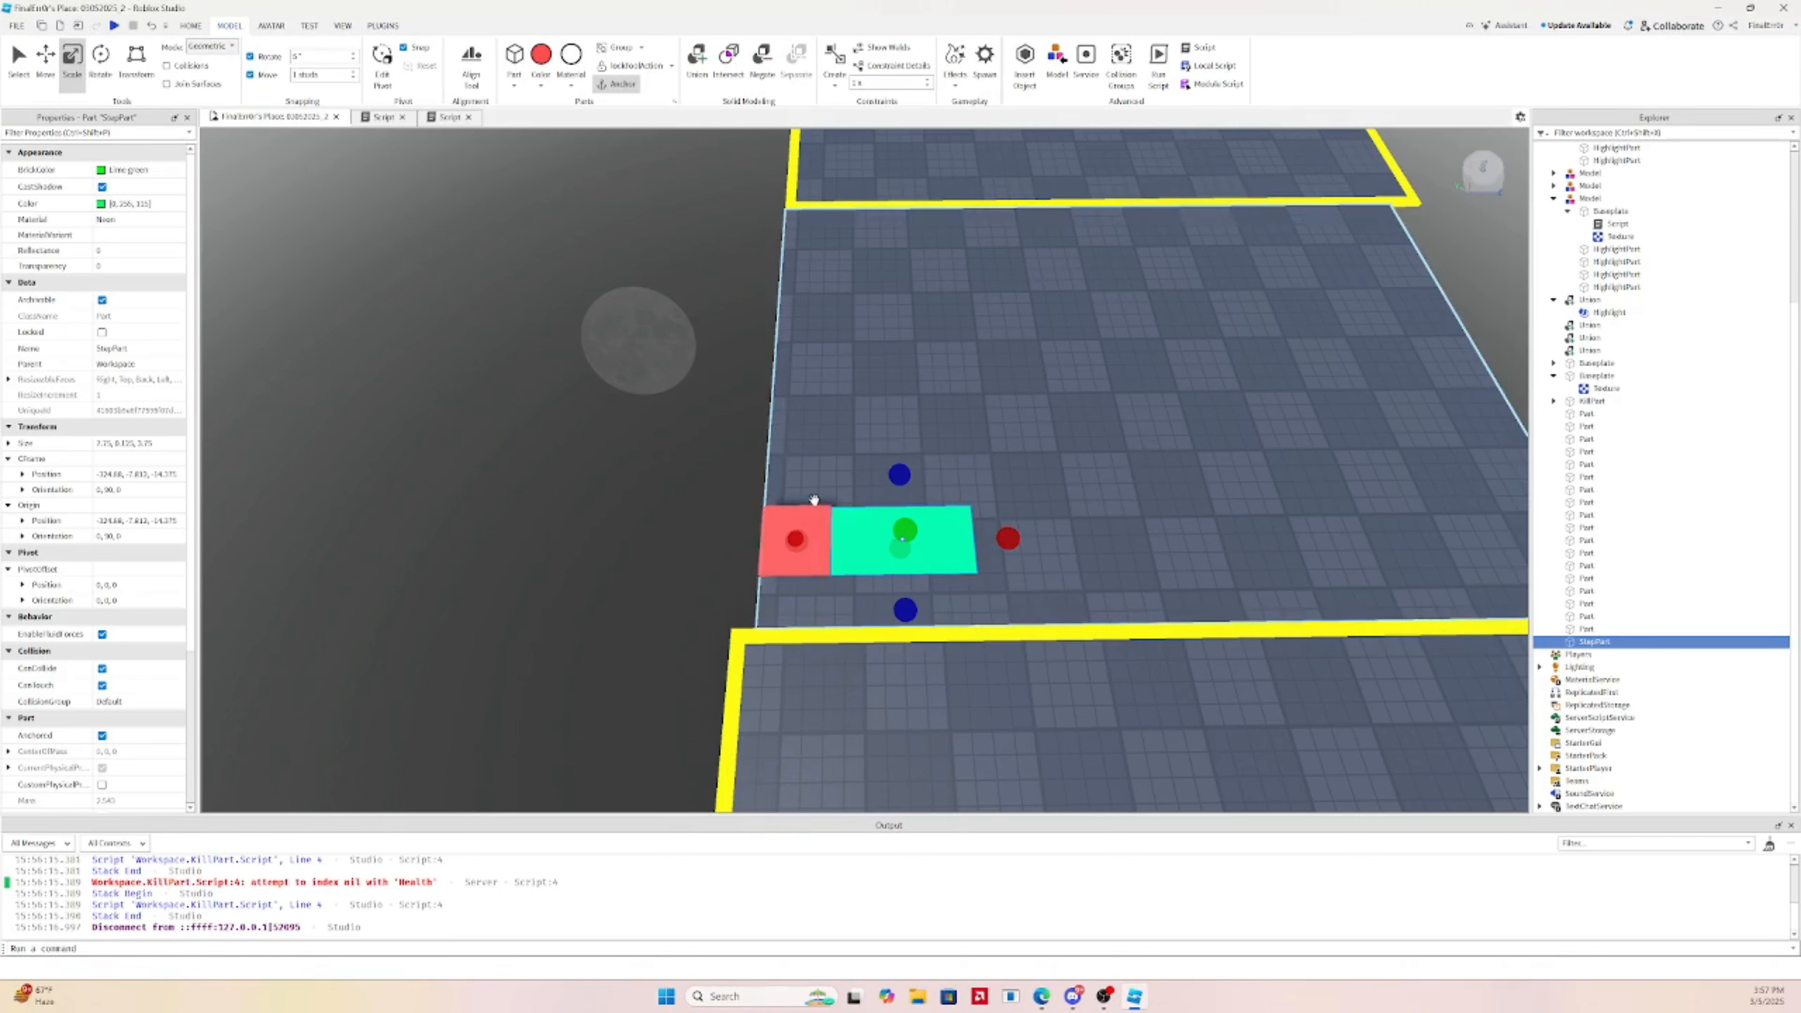
{"action": "left_click", "coordinate": [817, 518]}
{"action": "left_click", "coordinate": [916, 527], "text": "ctrl"}
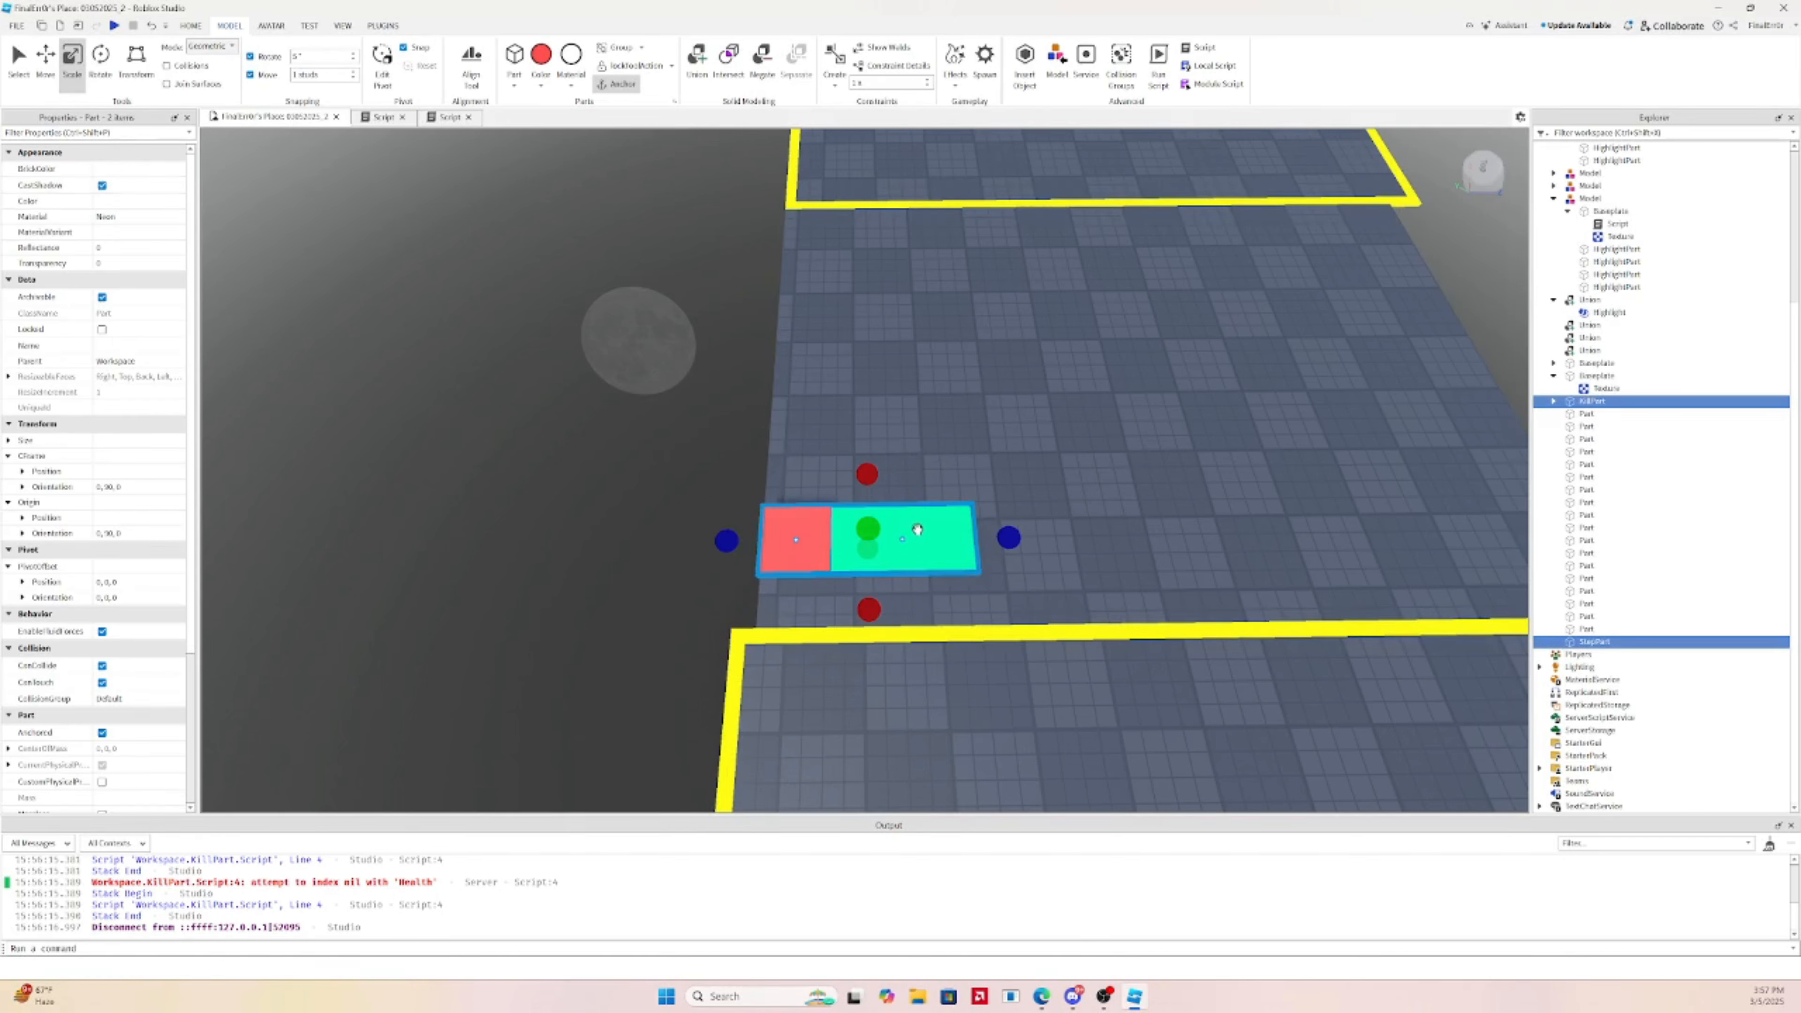
{"action": "left_click", "coordinate": [44, 57]}
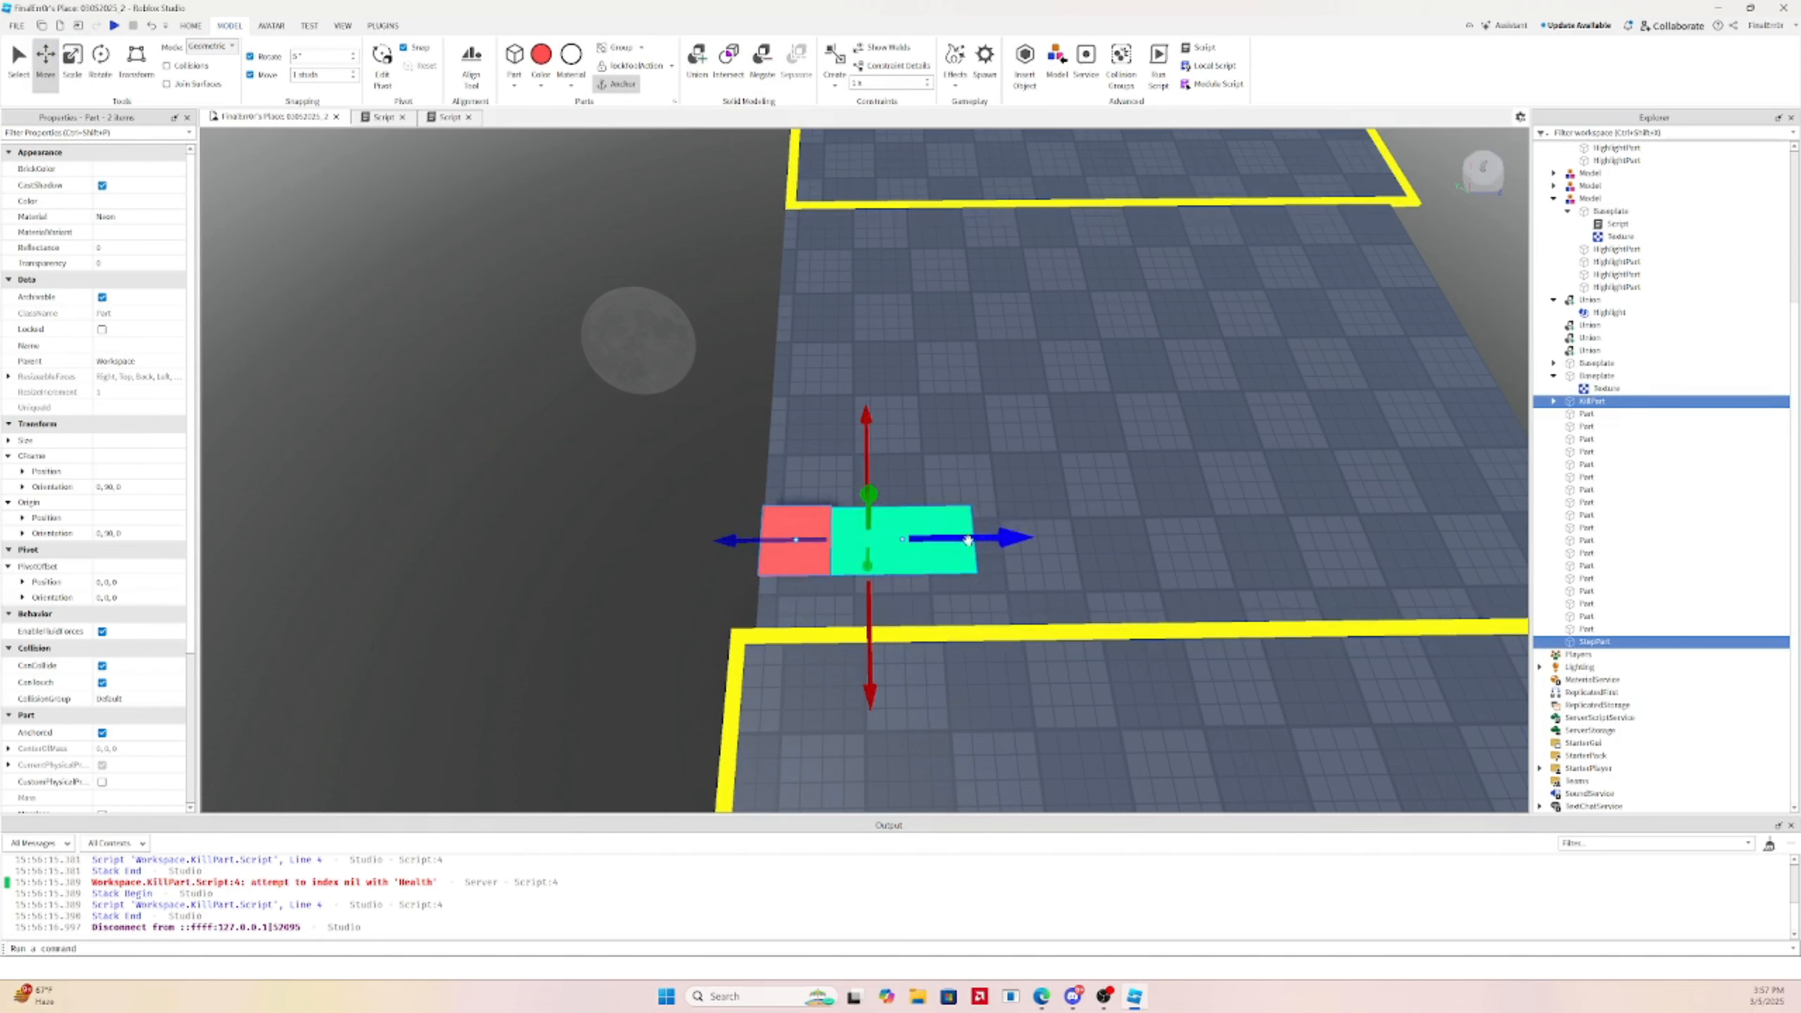
{"action": "left_click_drag", "start_coordinate": [962, 538], "coordinate": [1035, 539]}
{"action": "left_click", "coordinate": [67, 54]}
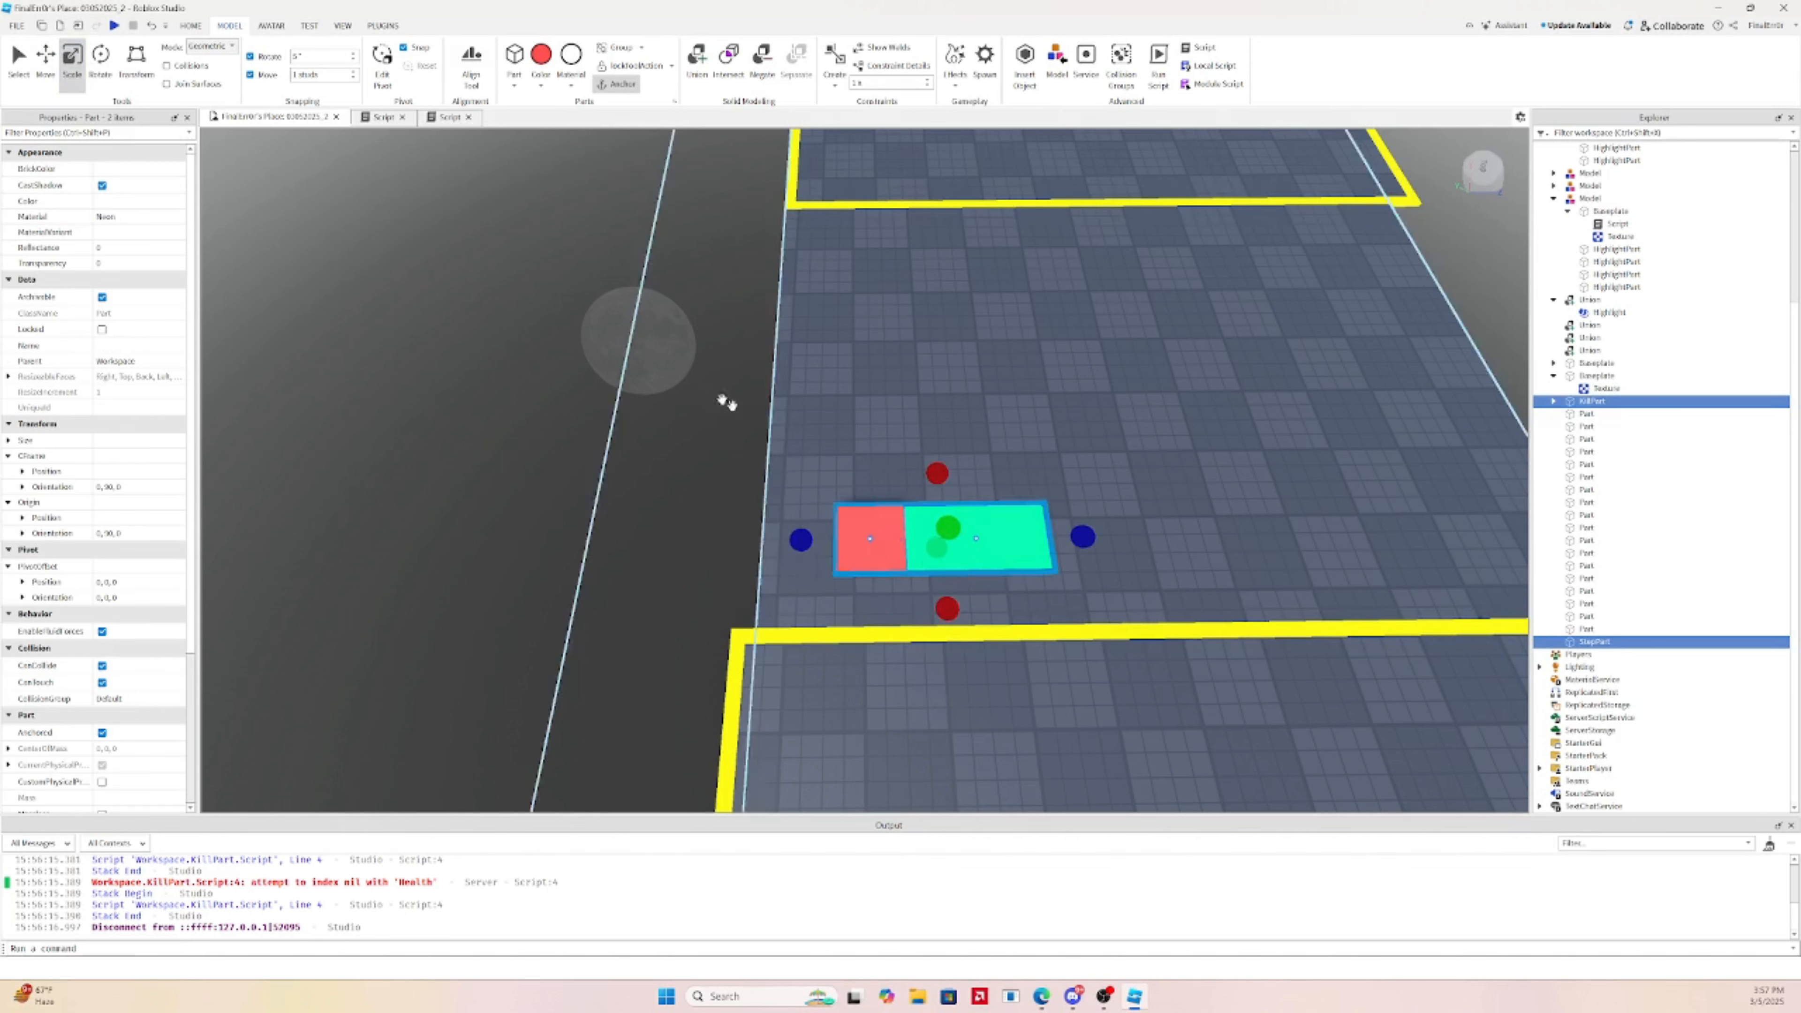
{"action": "left_click", "coordinate": [810, 488]}
{"action": "left_click", "coordinate": [886, 553]}
{"action": "left_click_drag", "start_coordinate": [798, 540], "coordinate": [722, 541]}
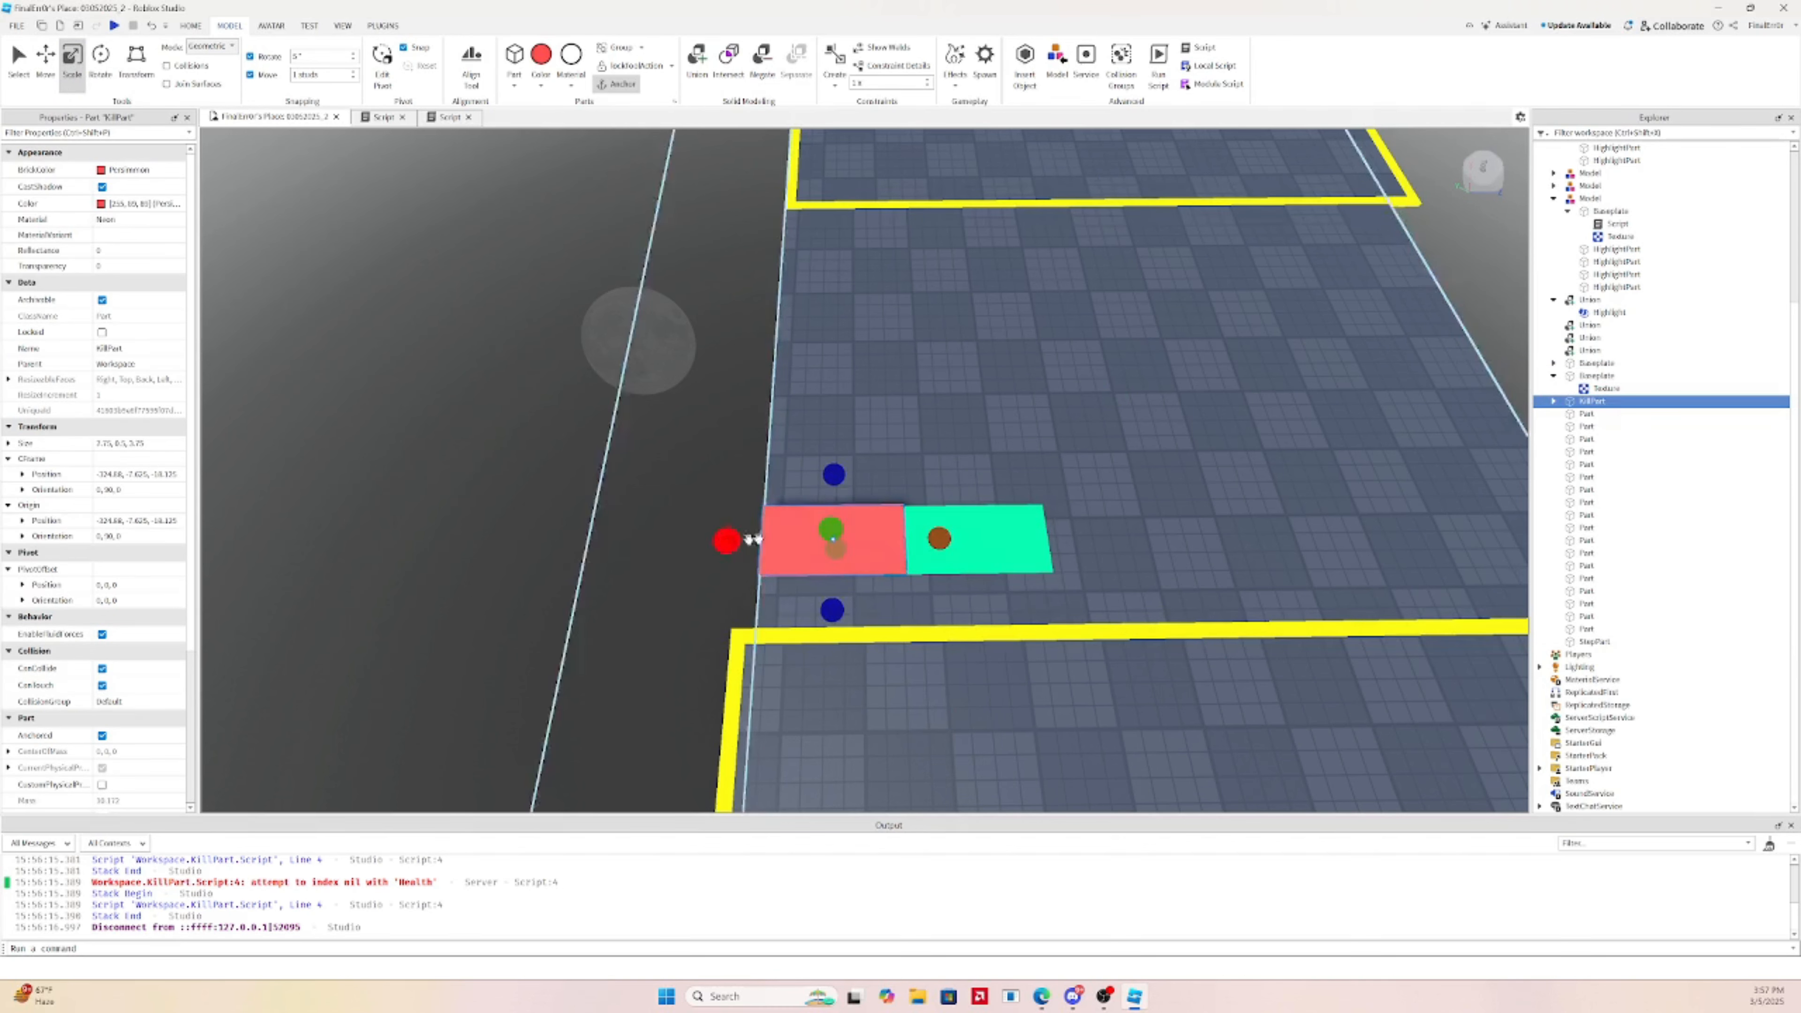
Lengthen the red kill tile forward and stretch the green tile to match it
{"action": "left_click", "coordinate": [1000, 519], "text": "ctrl"}
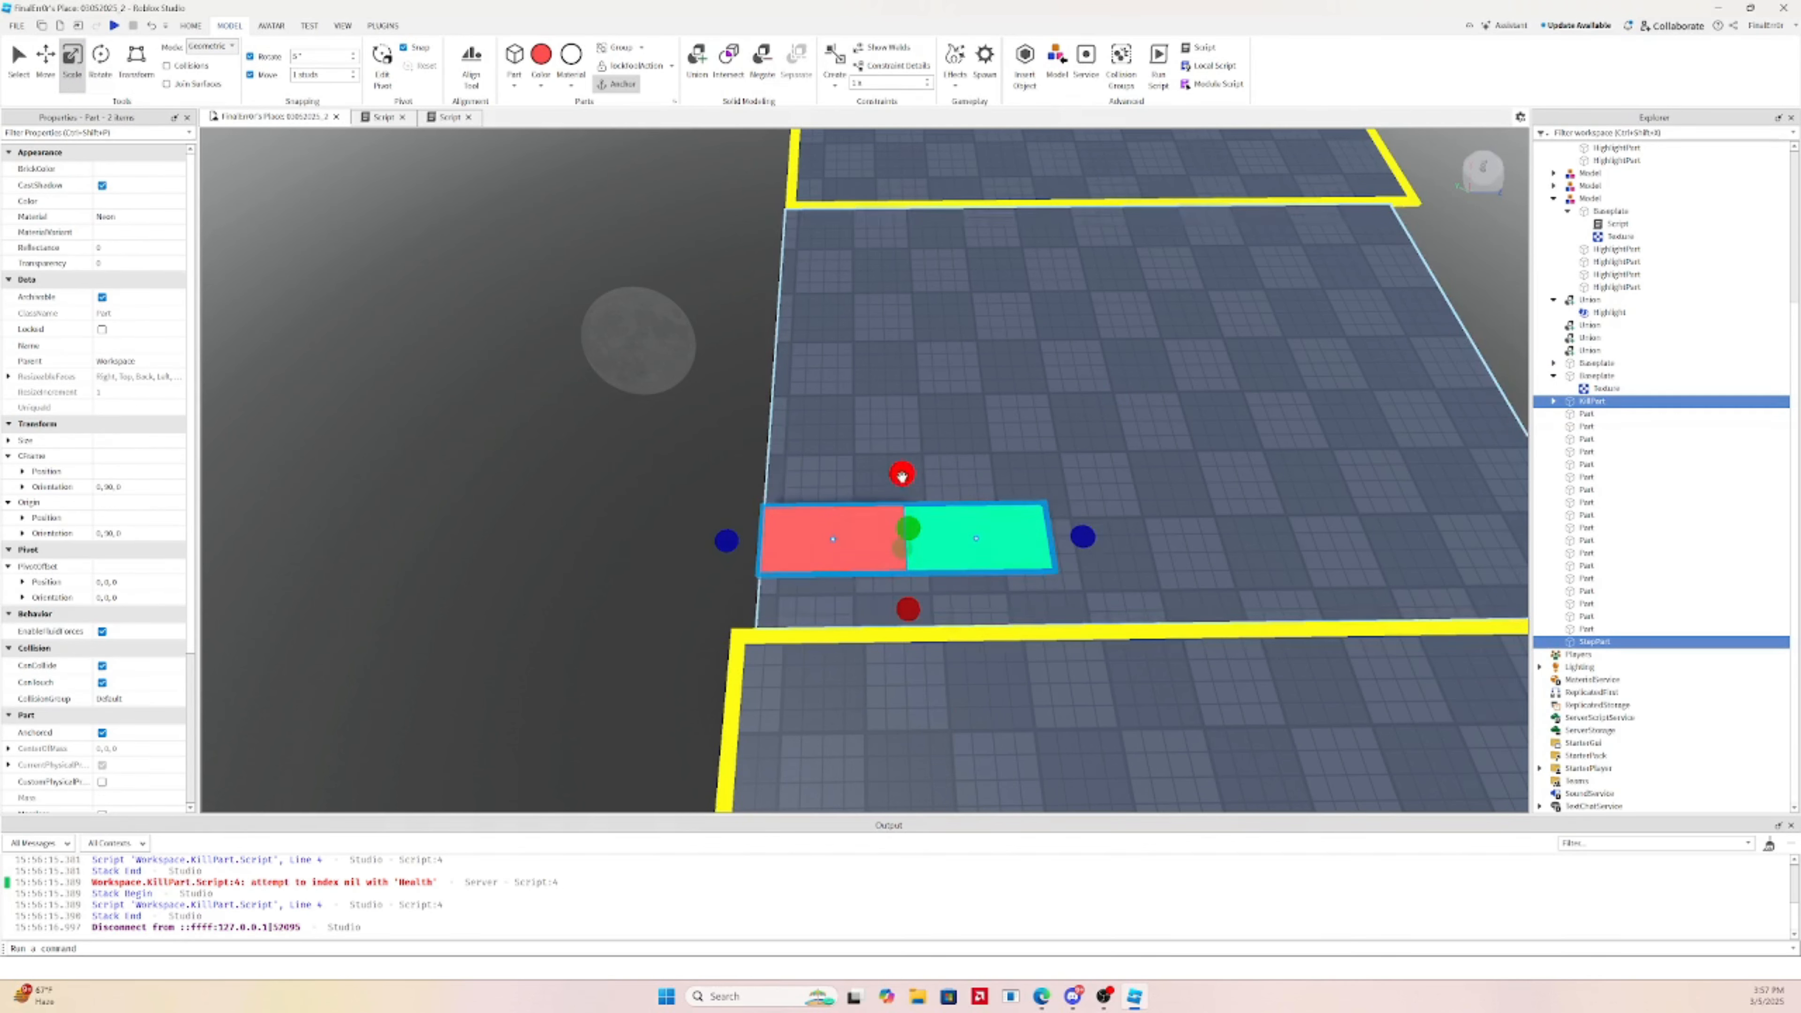
{"action": "left_click", "coordinate": [824, 434]}
{"action": "left_click", "coordinate": [848, 521]}
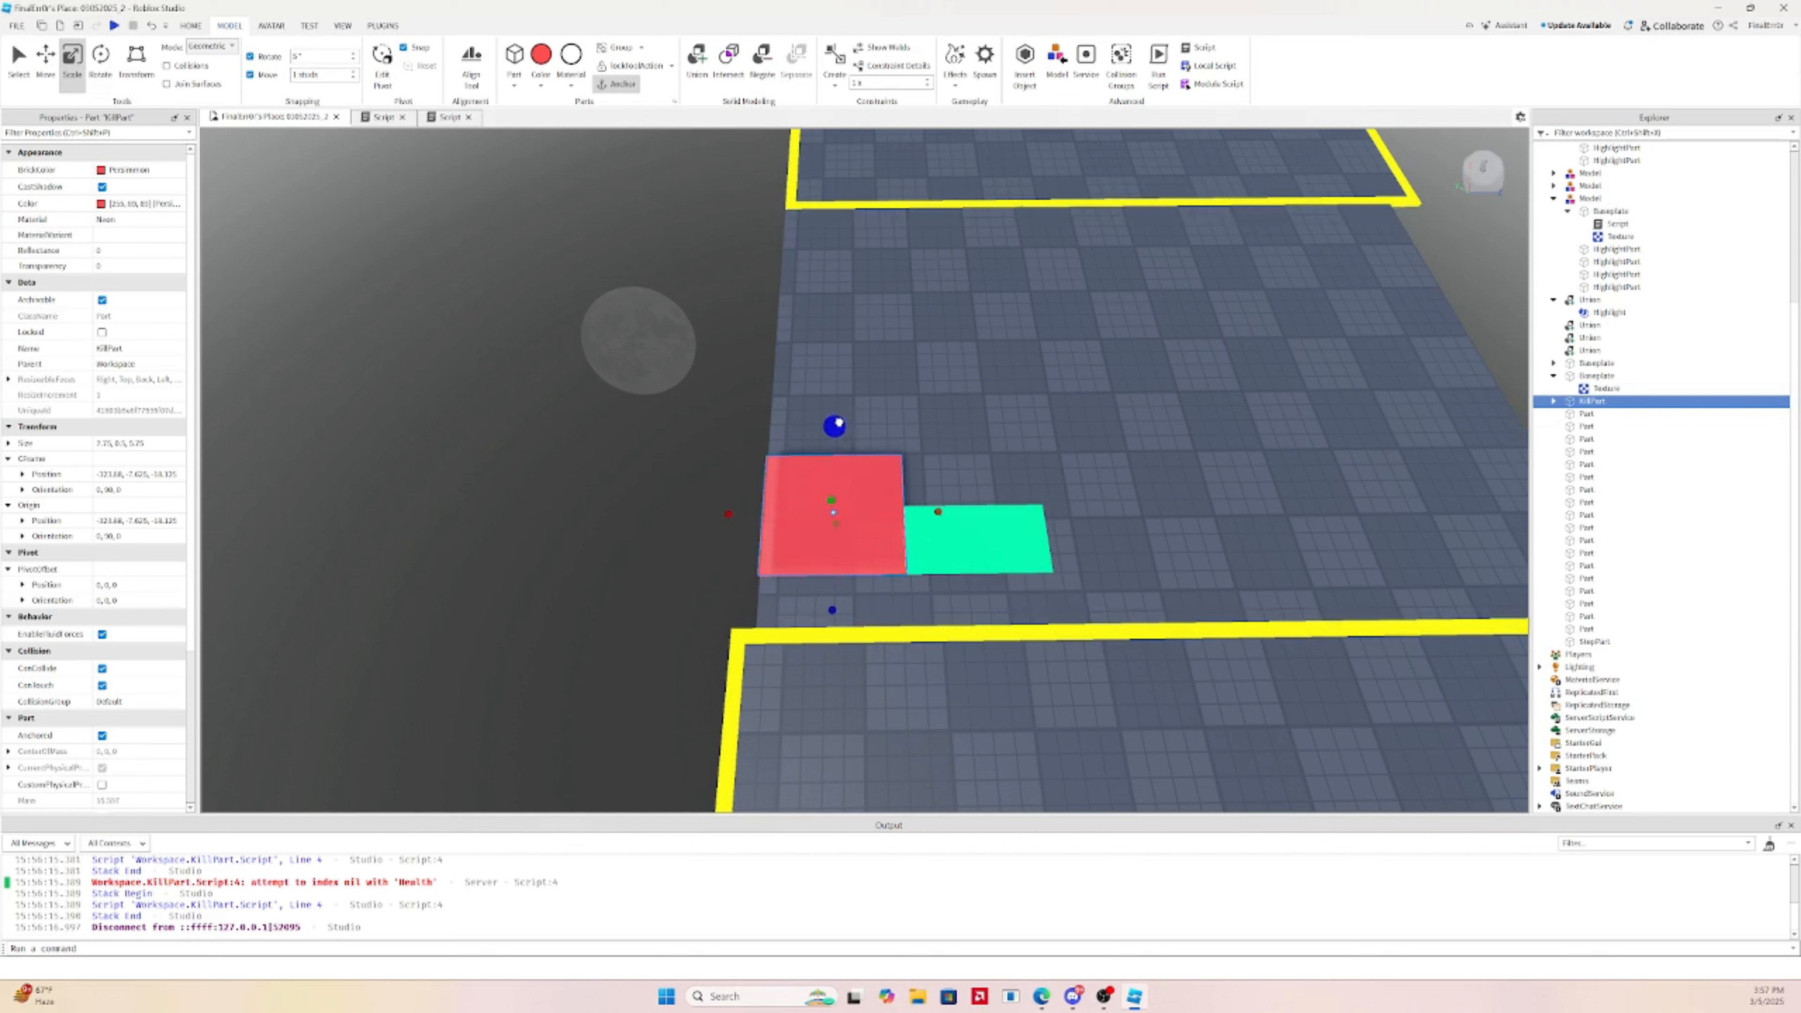
{"action": "left_click_drag", "start_coordinate": [838, 422], "coordinate": [839, 406]}
{"action": "left_click", "coordinate": [981, 523]}
{"action": "left_click_drag", "start_coordinate": [975, 481], "coordinate": [976, 457]}
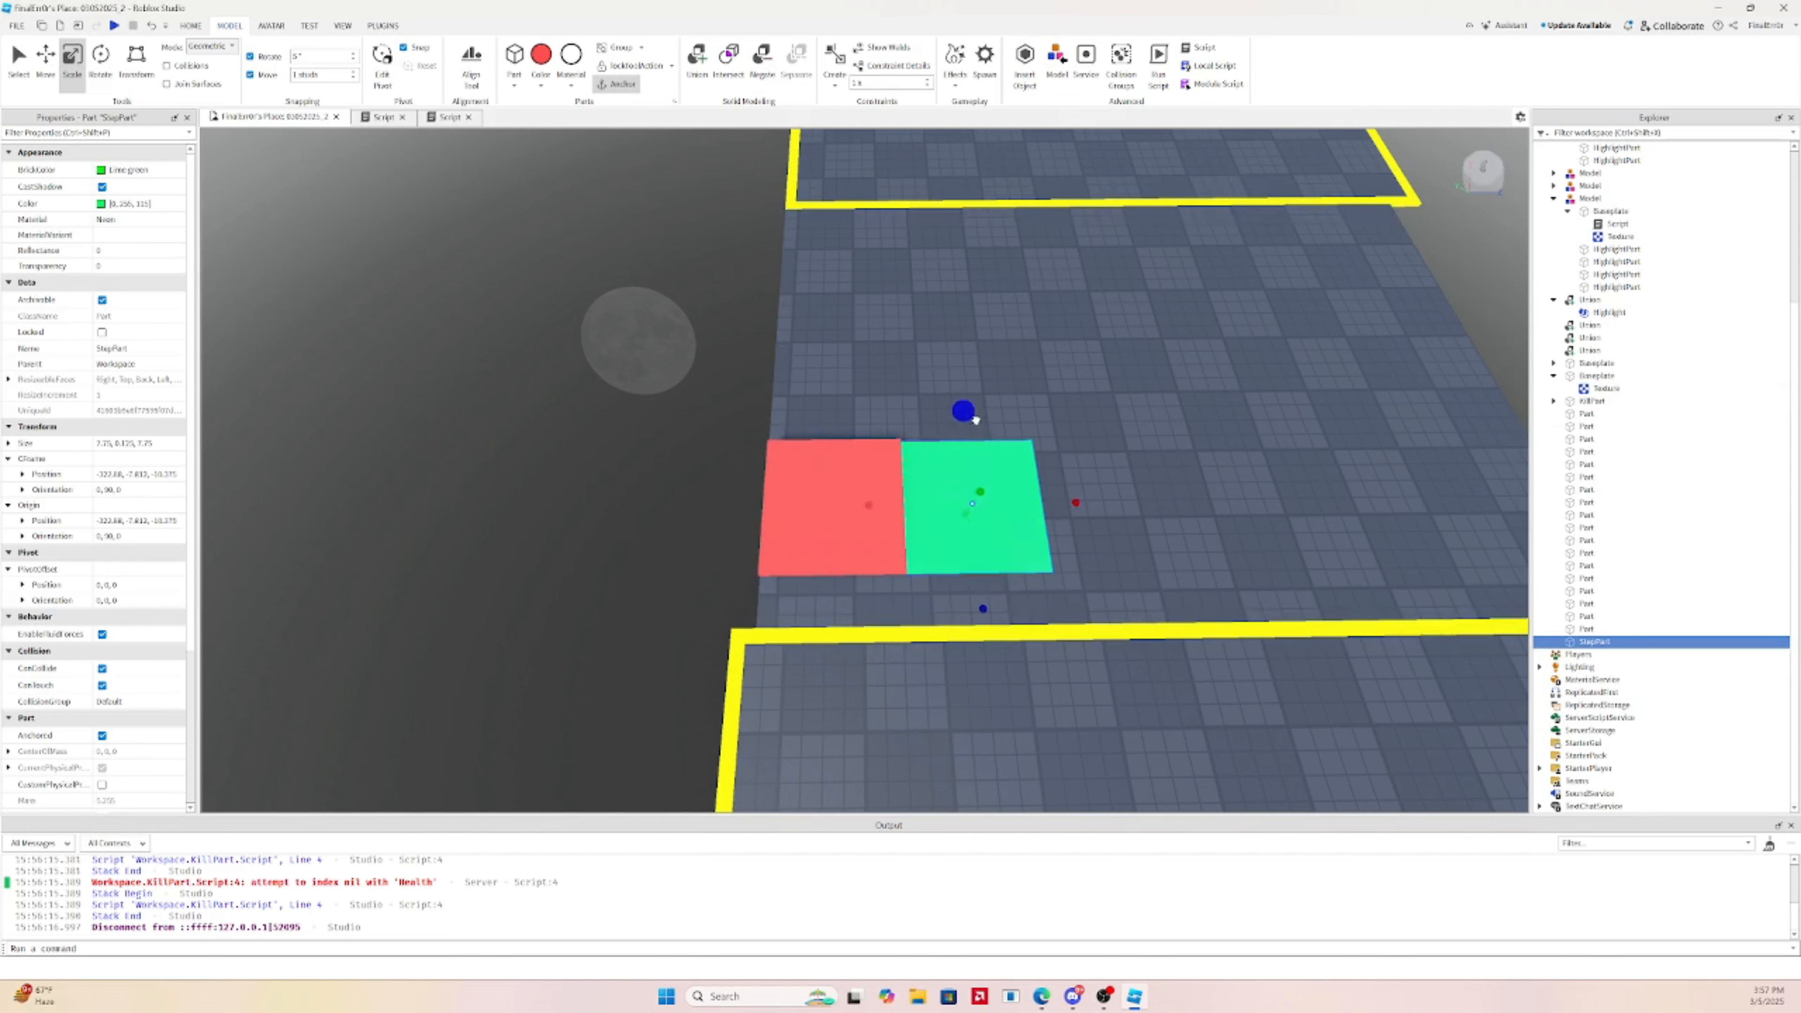
{"action": "left_click", "coordinate": [835, 462], "text": "ctrl"}
Duplicate the red-green pair and then the four tiles, sliding copies into a row of four pairs
{"action": "key", "text": "ctrl+2"}
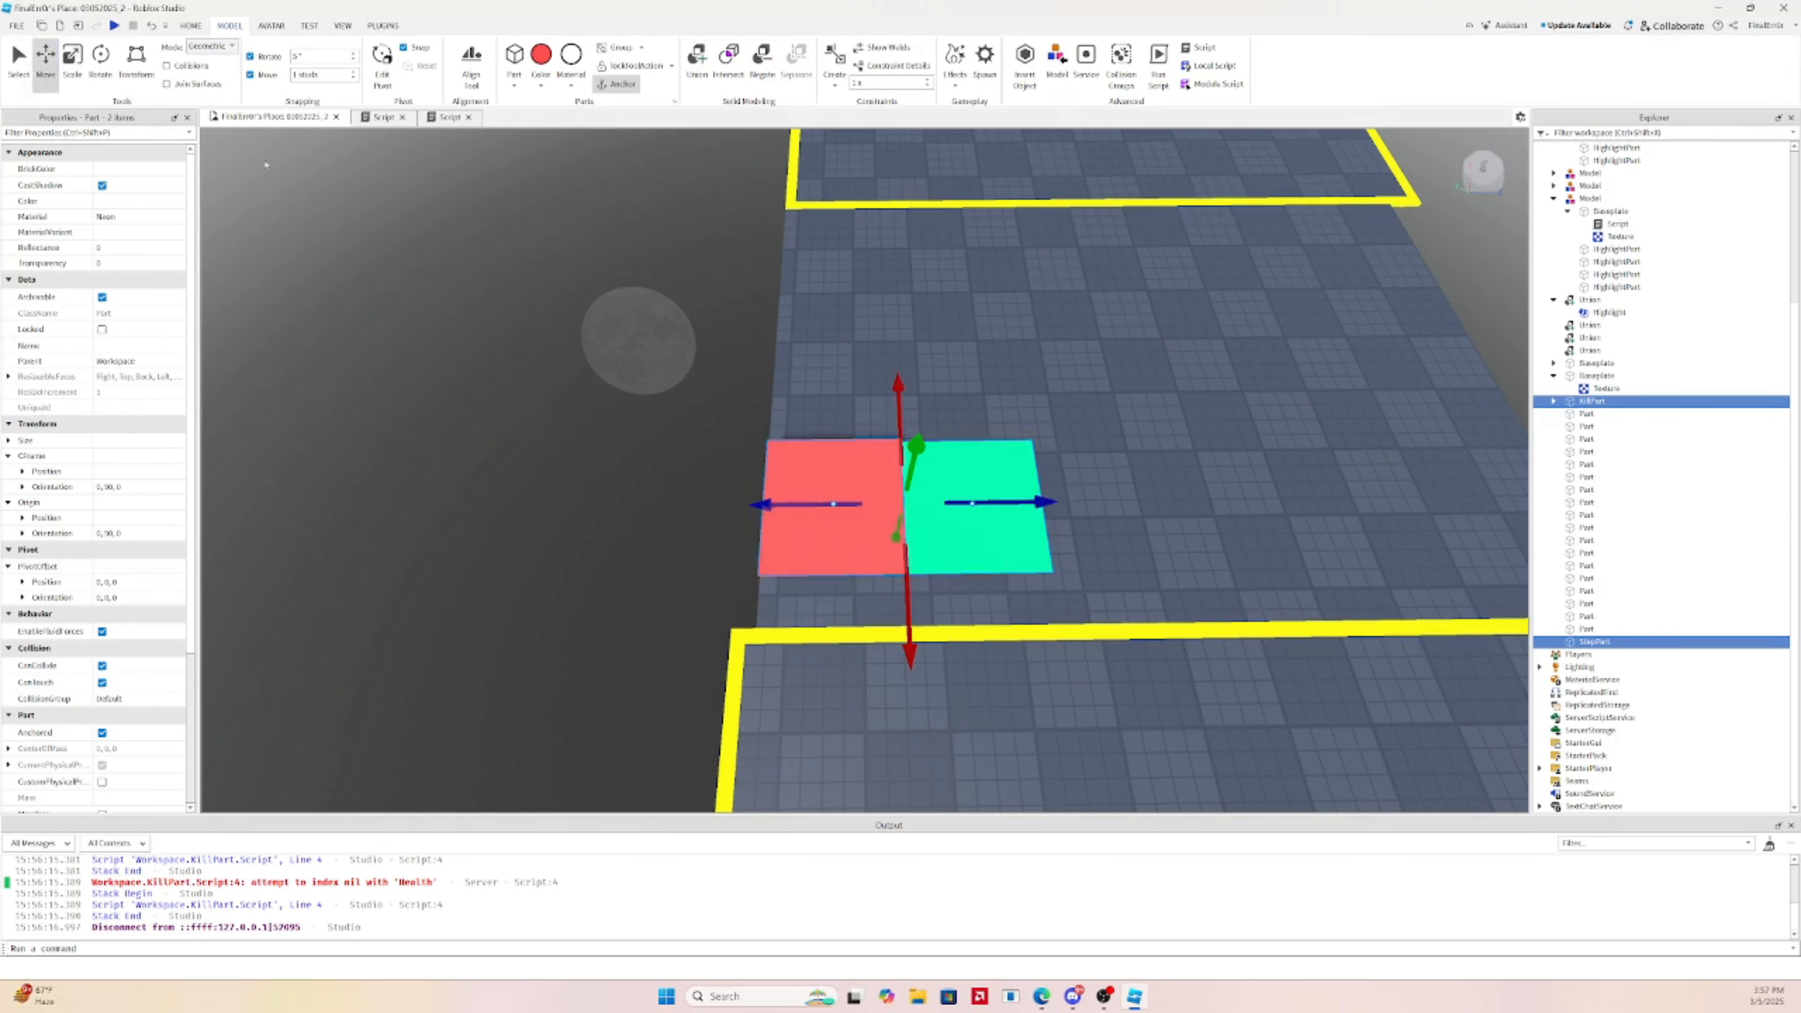
{"action": "key", "text": "d"}
{"action": "mouse_move", "coordinate": [1011, 498]}
{"action": "left_mouse_down"}
{"action": "mouse_move", "coordinate": [1014, 472]}
{"action": "mouse_move", "coordinate": [1053, 499]}
{"action": "mouse_move", "coordinate": [1032, 497]}
{"action": "left_mouse_up"}
{"action": "right_click_drag", "start_coordinate": [1030, 495], "coordinate": [1028, 494]}
{"action": "left_click", "coordinate": [856, 509], "text": "ctrl"}
{"action": "left_click", "coordinate": [756, 506], "text": "ctrl"}
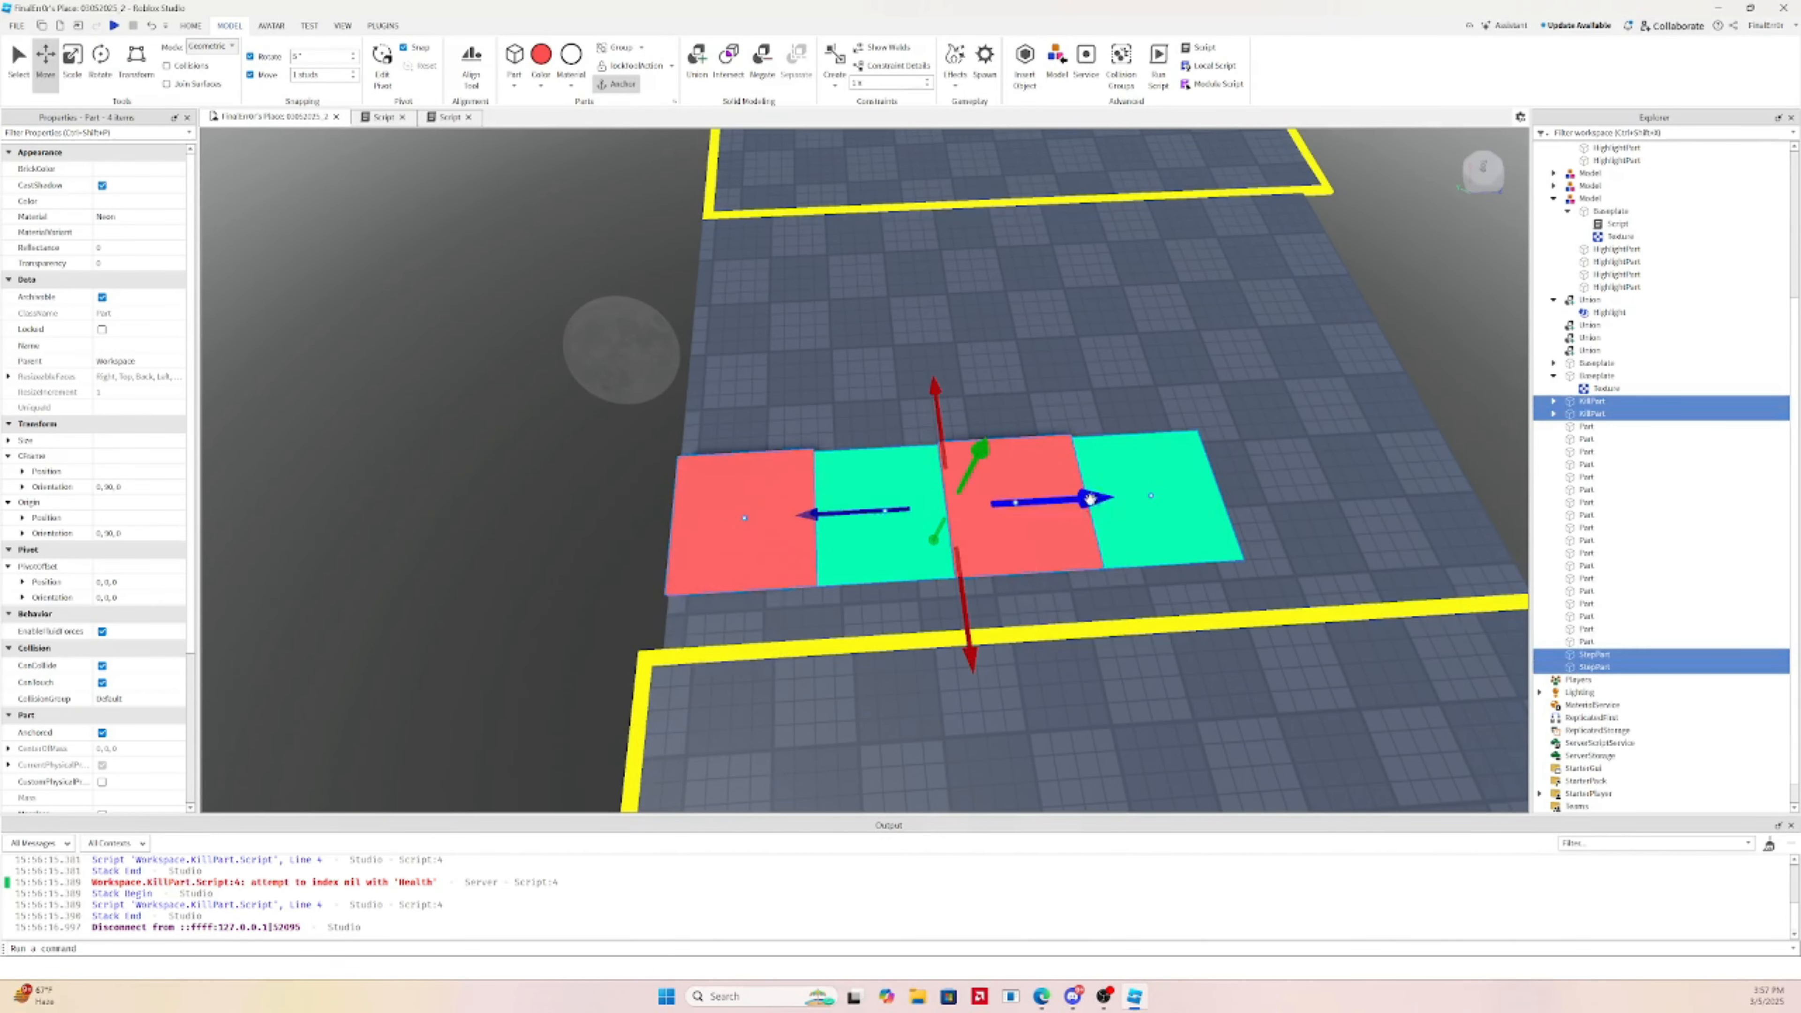
{"action": "key", "text": "ctrl+d"}
{"action": "key", "text": "d"}
{"action": "left_click_drag", "start_coordinate": [1092, 498], "coordinate": [1248, 445]}
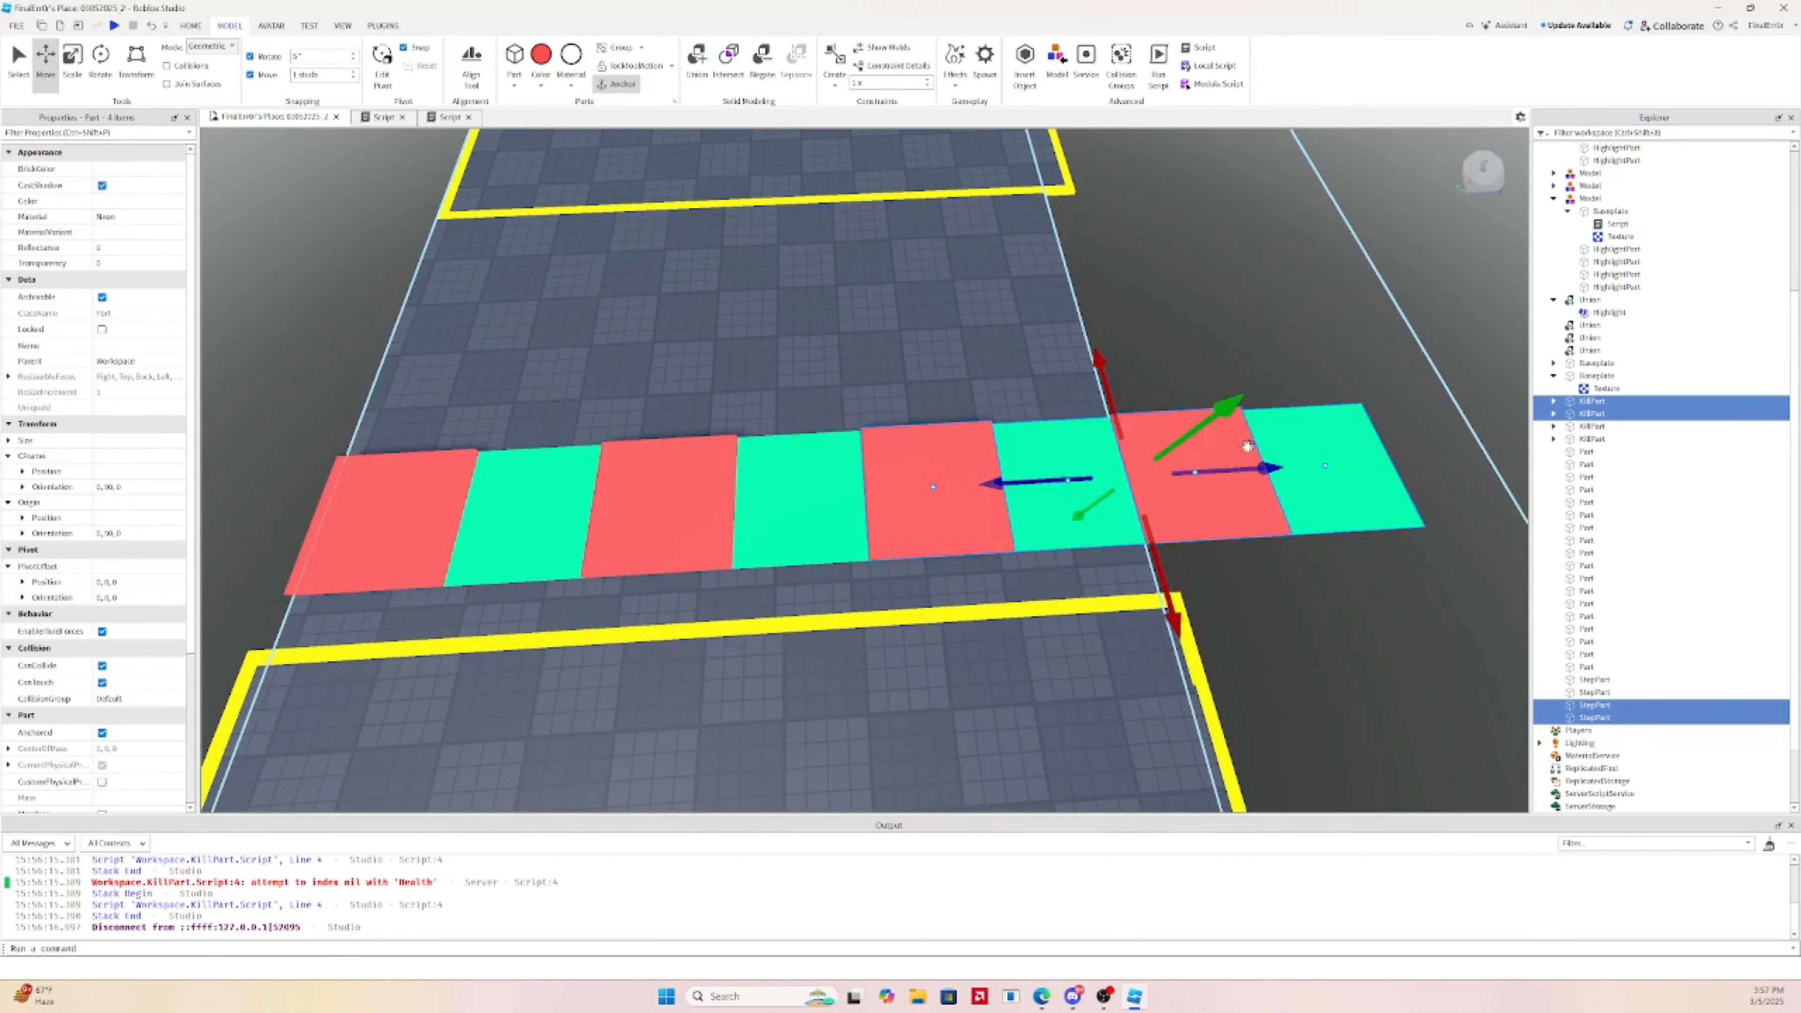
{"action": "left_click", "coordinate": [1201, 448]}
Delete the surplus green and red tiles at the end of the row
{"action": "middle_click_drag", "start_coordinate": [1456, 452], "coordinate": [1126, 406]}
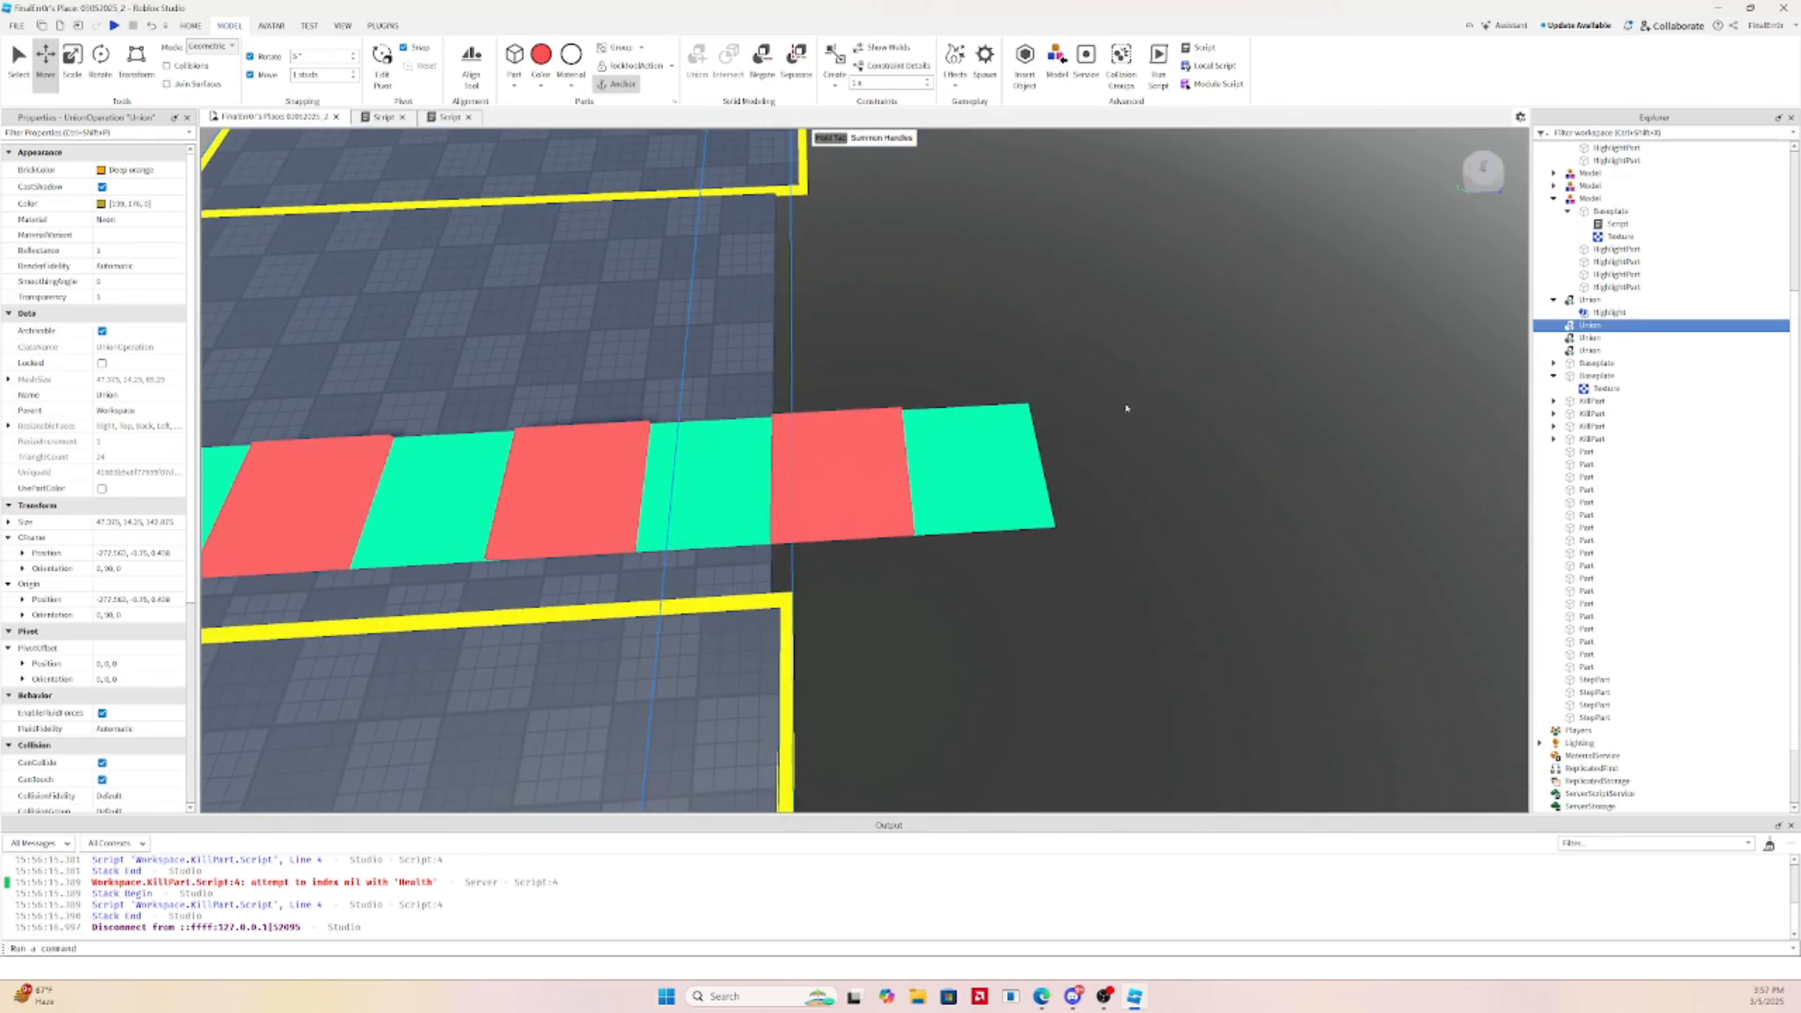
{"action": "left_click", "coordinate": [985, 472]}
{"action": "left_click", "coordinate": [859, 442], "text": "ctrl"}
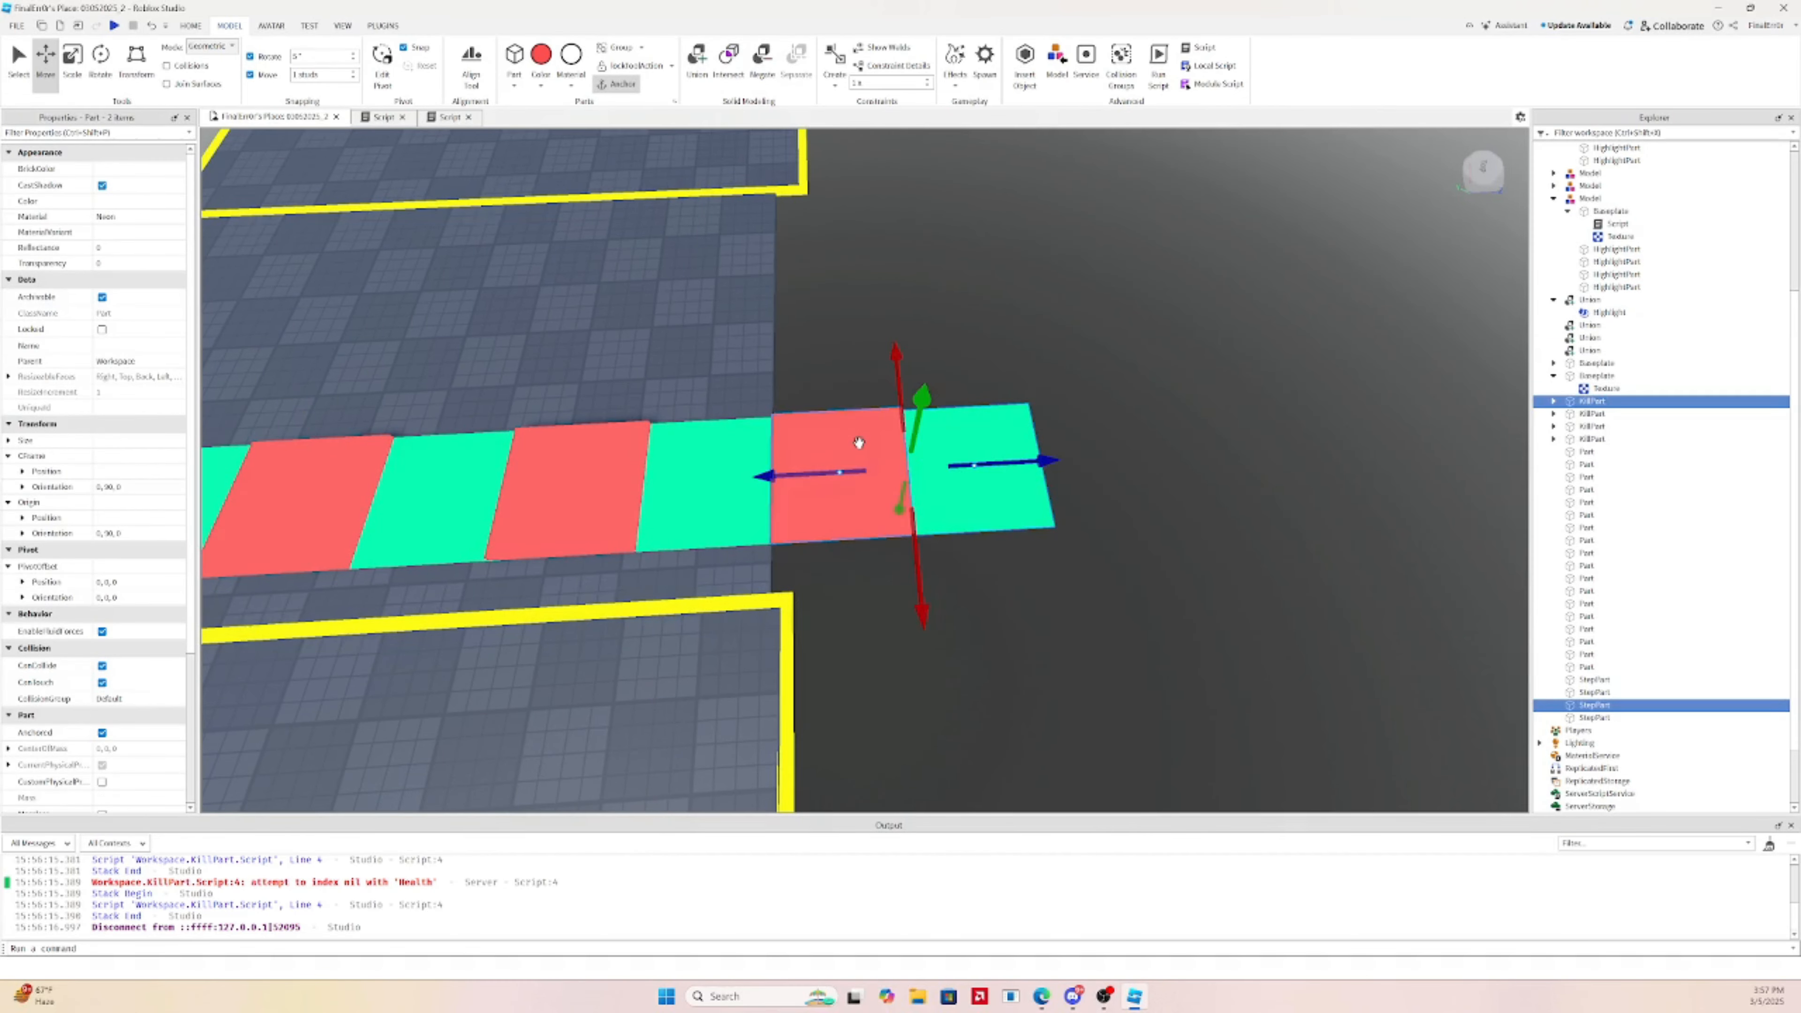
{"action": "key", "text": "Delete"}
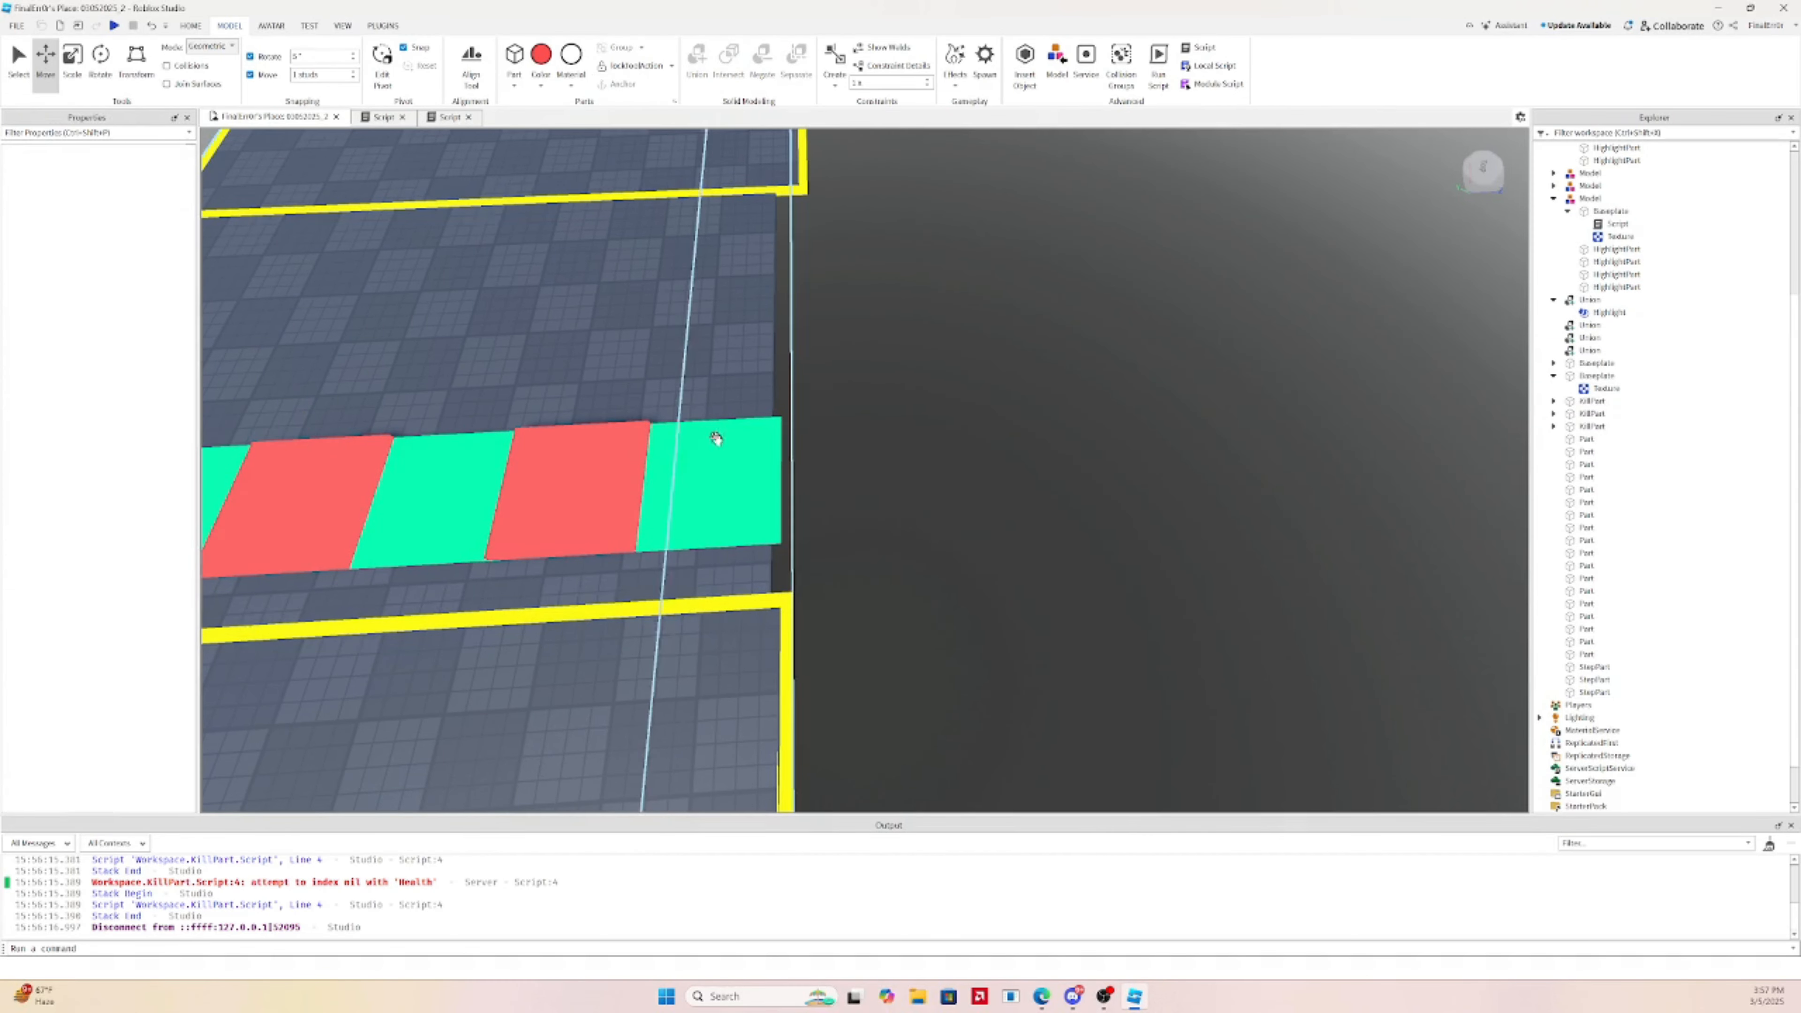
Select the six tiles of the row and duplicate them with Ctrl+D
{"action": "left_click", "coordinate": [692, 462]}
{"action": "left_click", "coordinate": [536, 456], "text": "ctrl"}
{"action": "left_click", "coordinate": [450, 458], "text": "ctrl"}
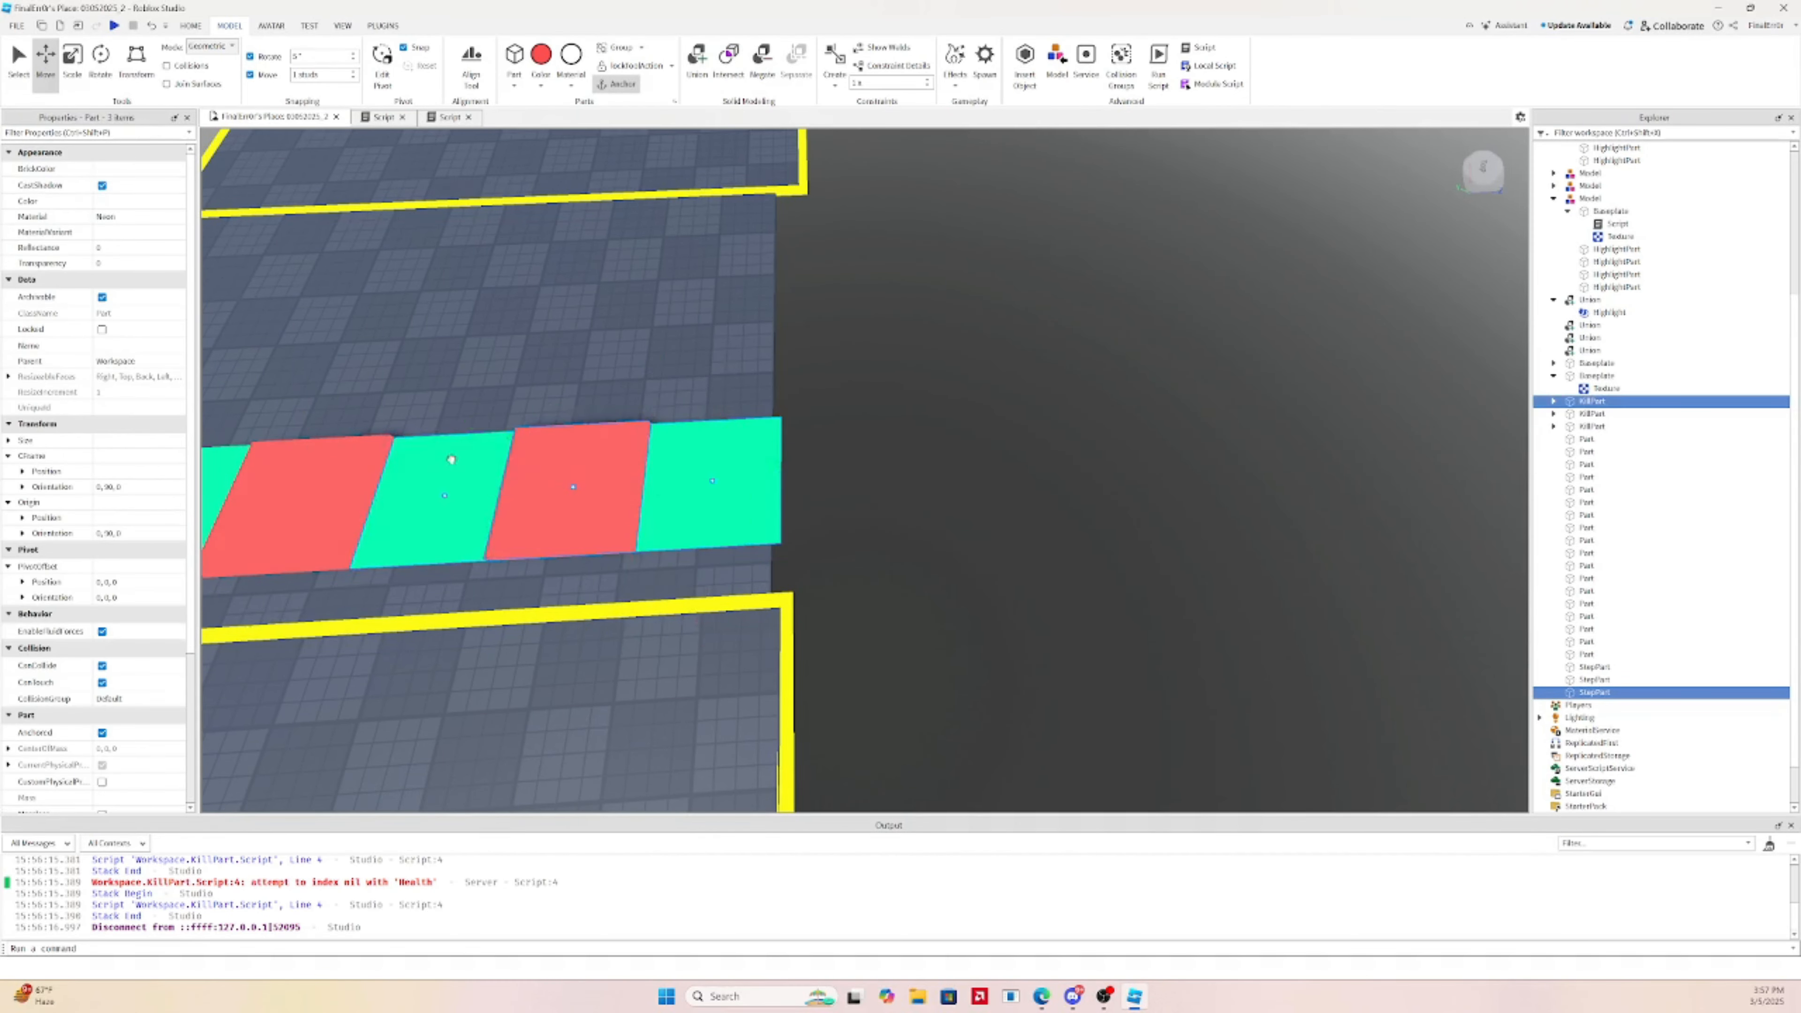
{"action": "left_click", "coordinate": [341, 476], "text": "ctrl"}
{"action": "key", "text": "f"}
{"action": "left_click", "coordinate": [583, 475], "text": "ctrl"}
{"action": "left_click", "coordinate": [461, 477], "text": "ctrl"}
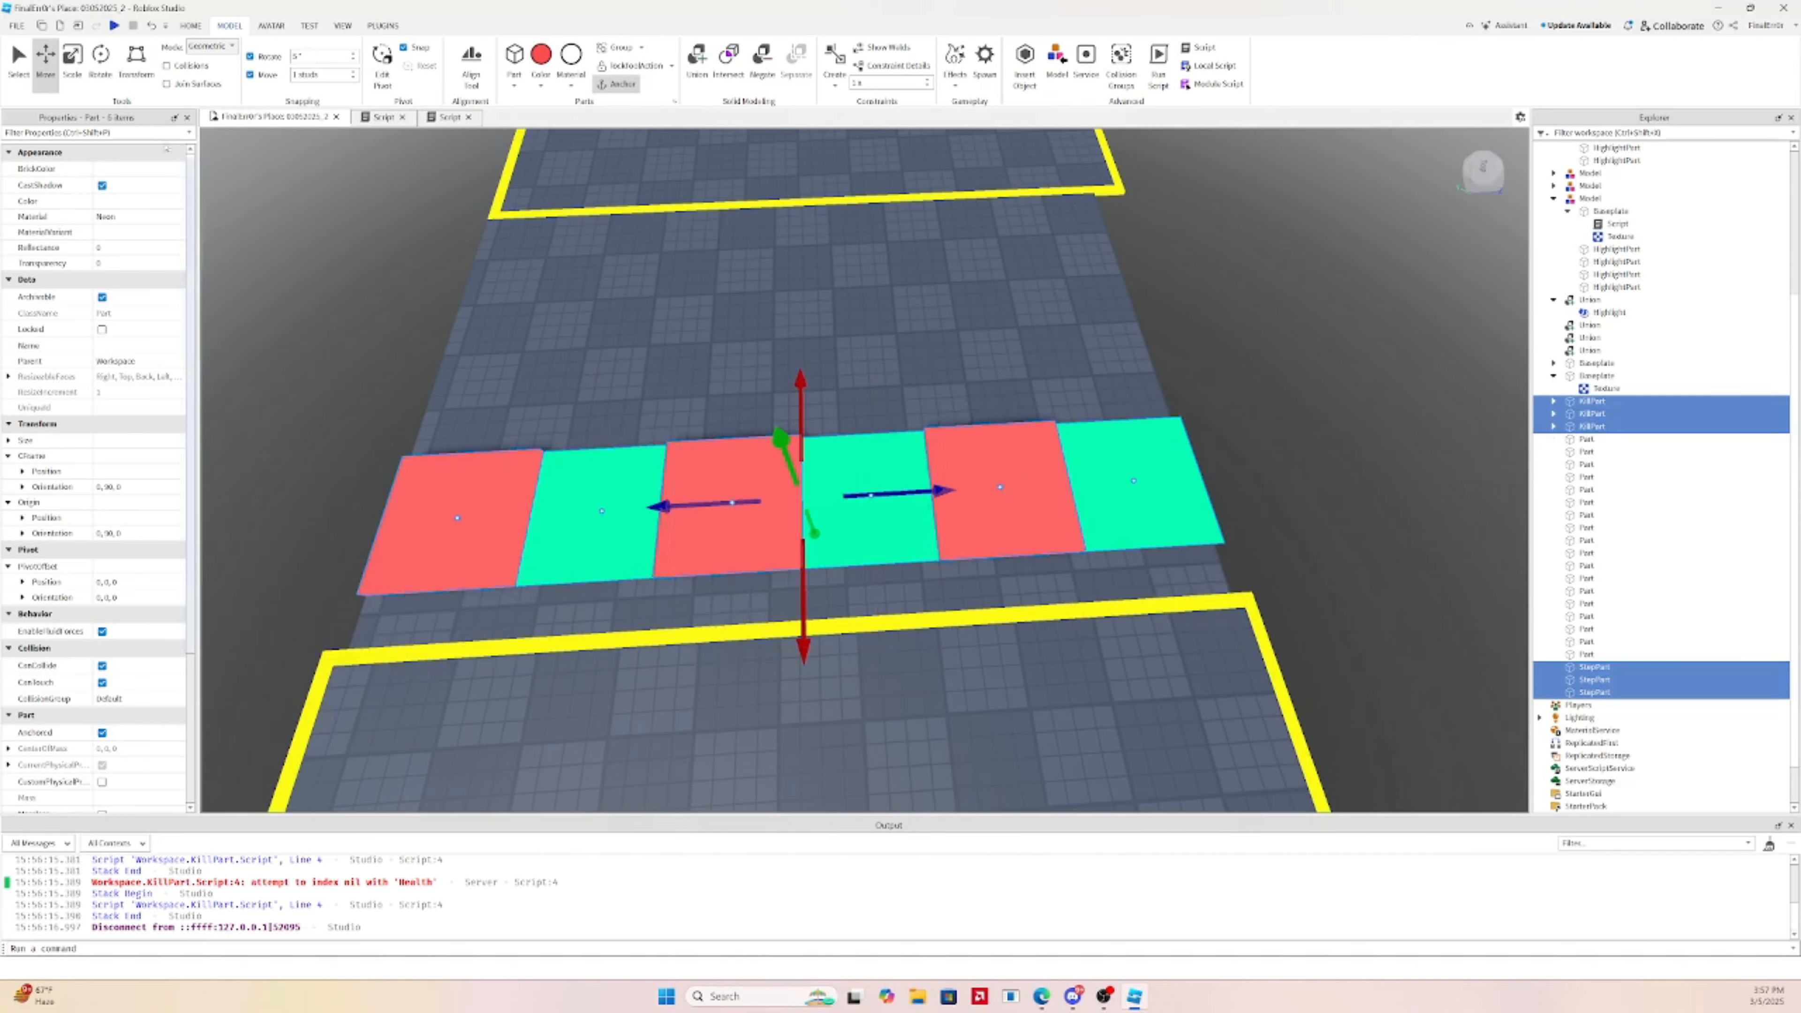
{"action": "key", "text": "ctrl+d"}
Rotate the copied row and slide it alongside as a second checkerboard row
{"action": "left_click", "coordinate": [99, 79]}
{"action": "left_click_drag", "start_coordinate": [877, 573], "coordinate": [733, 417]}
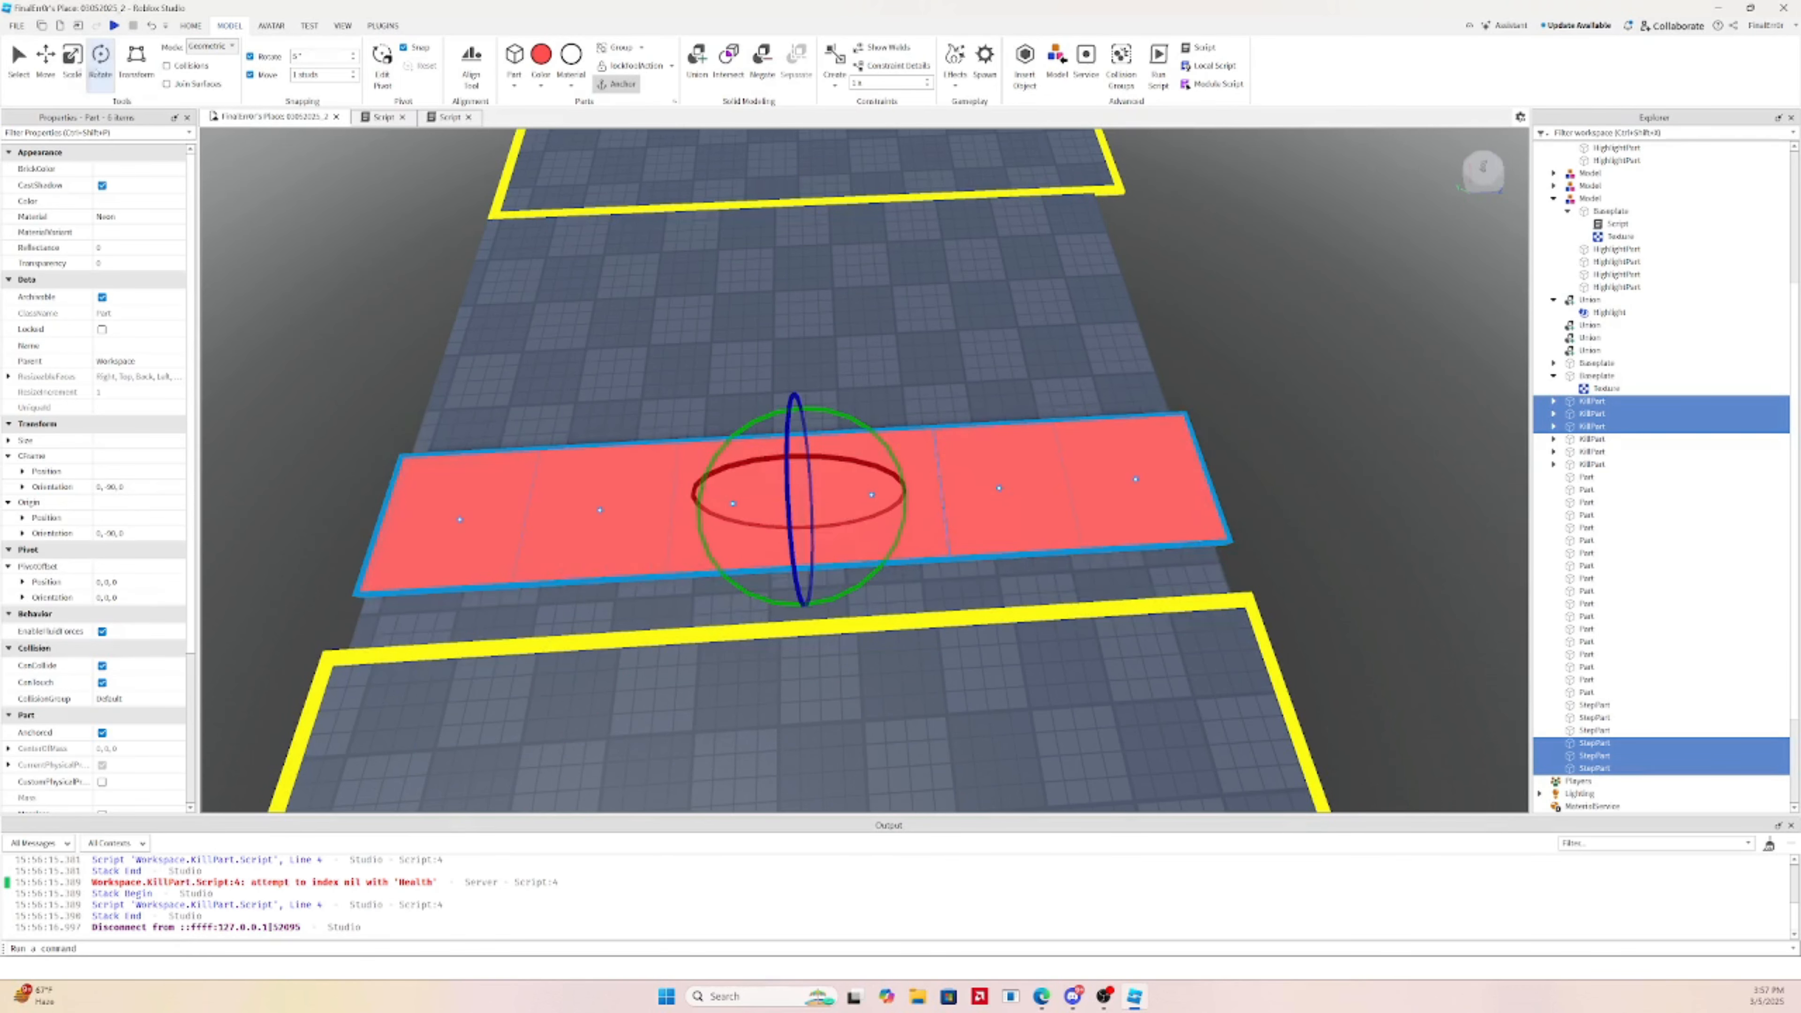
{"action": "left_click", "coordinate": [49, 70]}
{"action": "left_click_drag", "start_coordinate": [802, 603], "coordinate": [788, 489]}
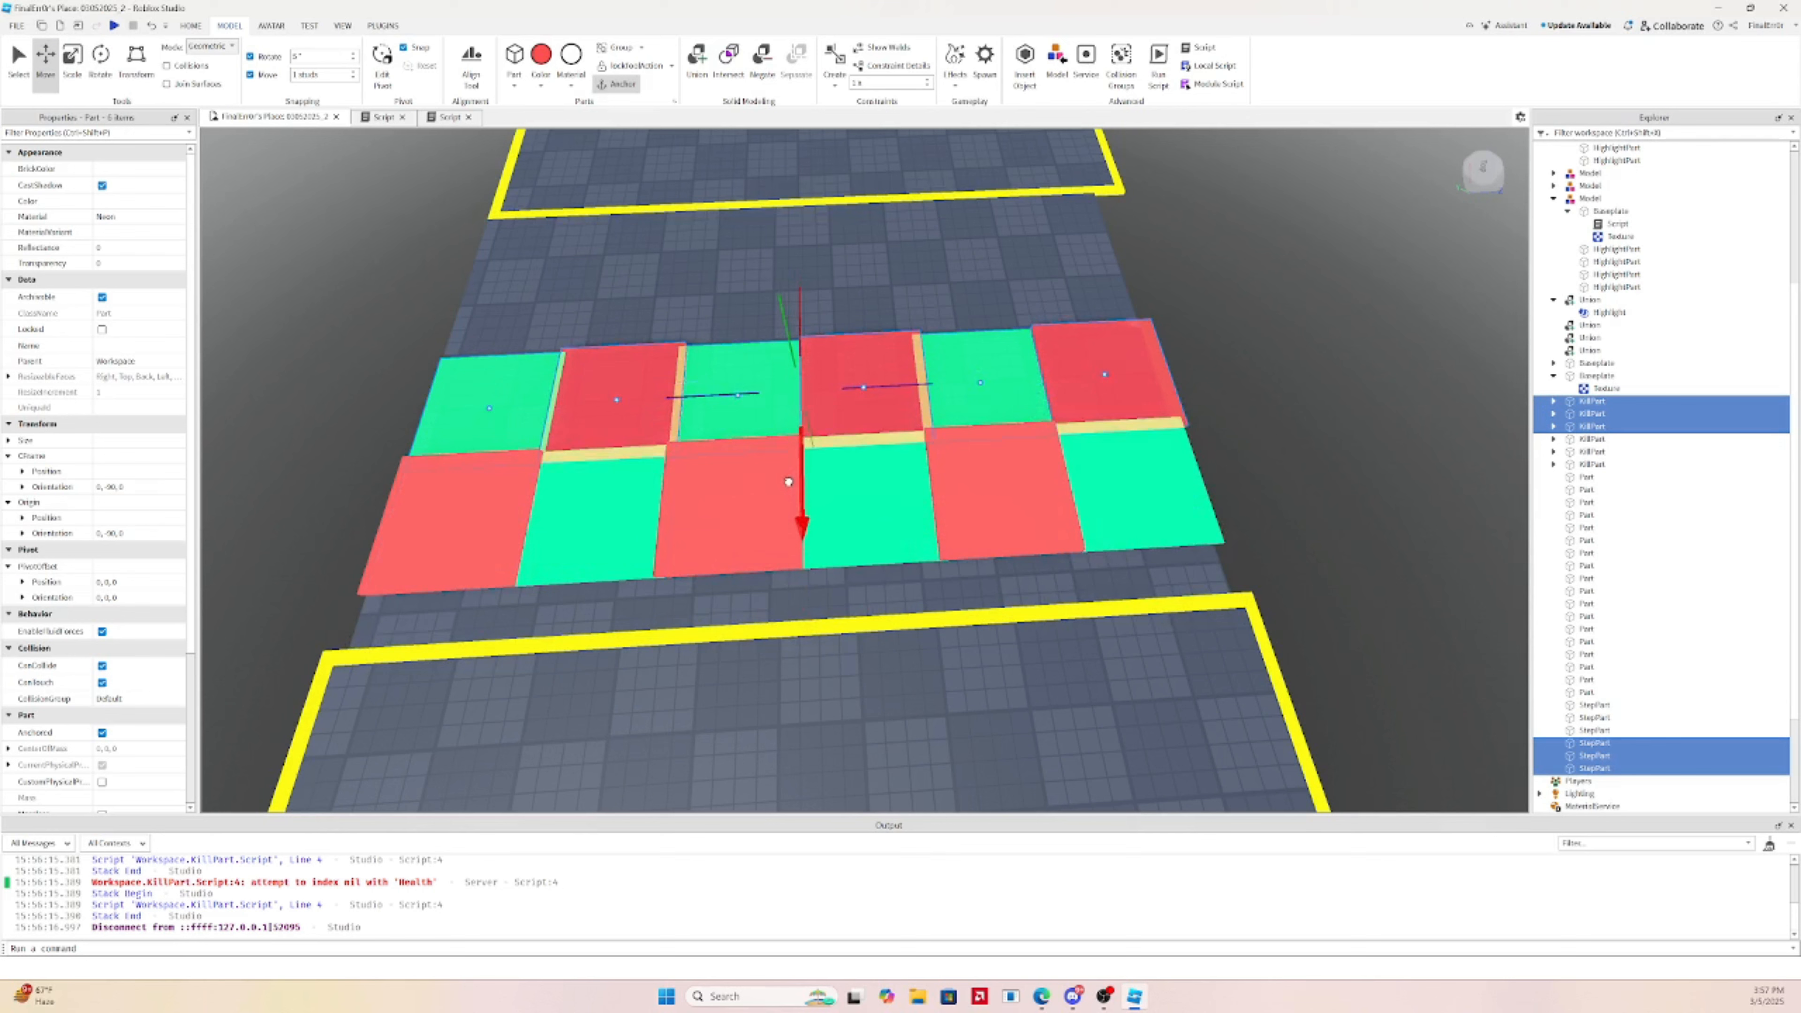
Duplicate all twelve checkerboard tiles and slide the copies back to add more rows
{"action": "left_click", "coordinate": [485, 499]}
{"action": "left_click", "coordinate": [531, 407]}
{"action": "left_click", "coordinate": [573, 484], "text": "shift"}
{"action": "left_click", "coordinate": [486, 514], "text": "shift"}
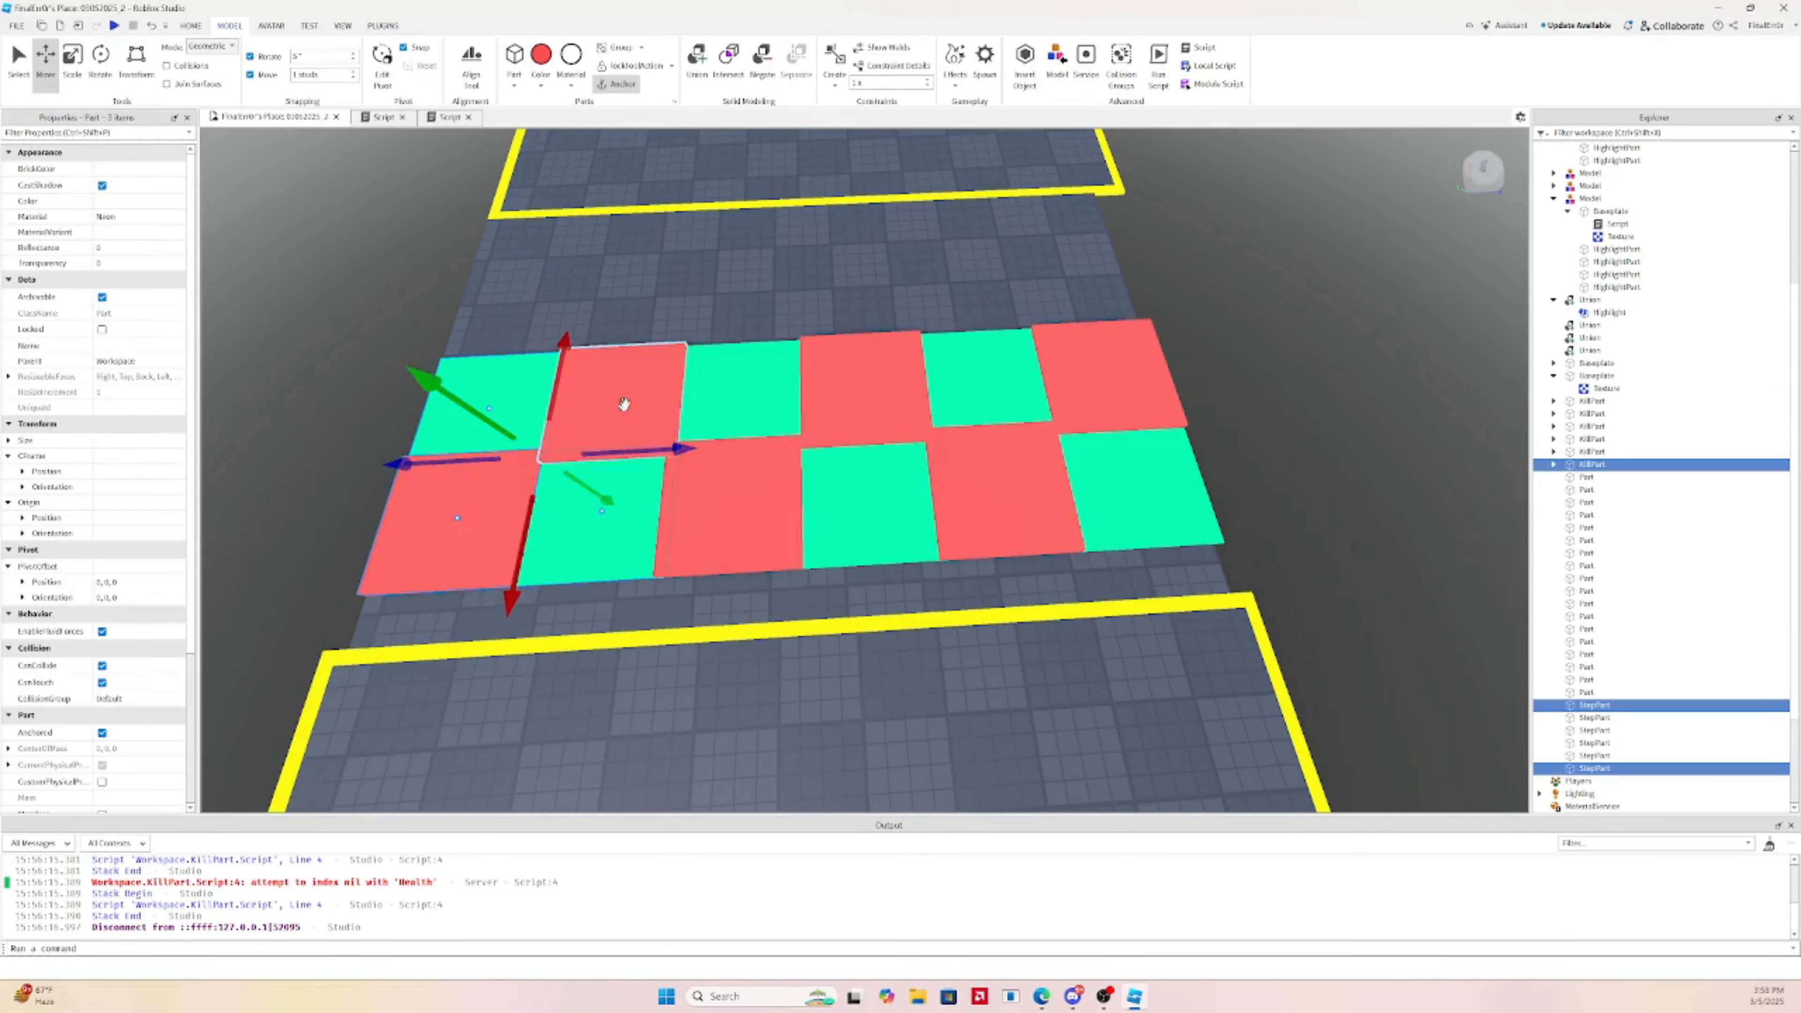
{"action": "left_click", "coordinate": [624, 403], "text": "shift"}
{"action": "left_click", "coordinate": [751, 524], "text": "shift"}
{"action": "left_click", "coordinate": [864, 388], "text": "shift"}
{"action": "left_click", "coordinate": [782, 393], "text": "shift"}
{"action": "left_click", "coordinate": [1000, 489], "text": "shift"}
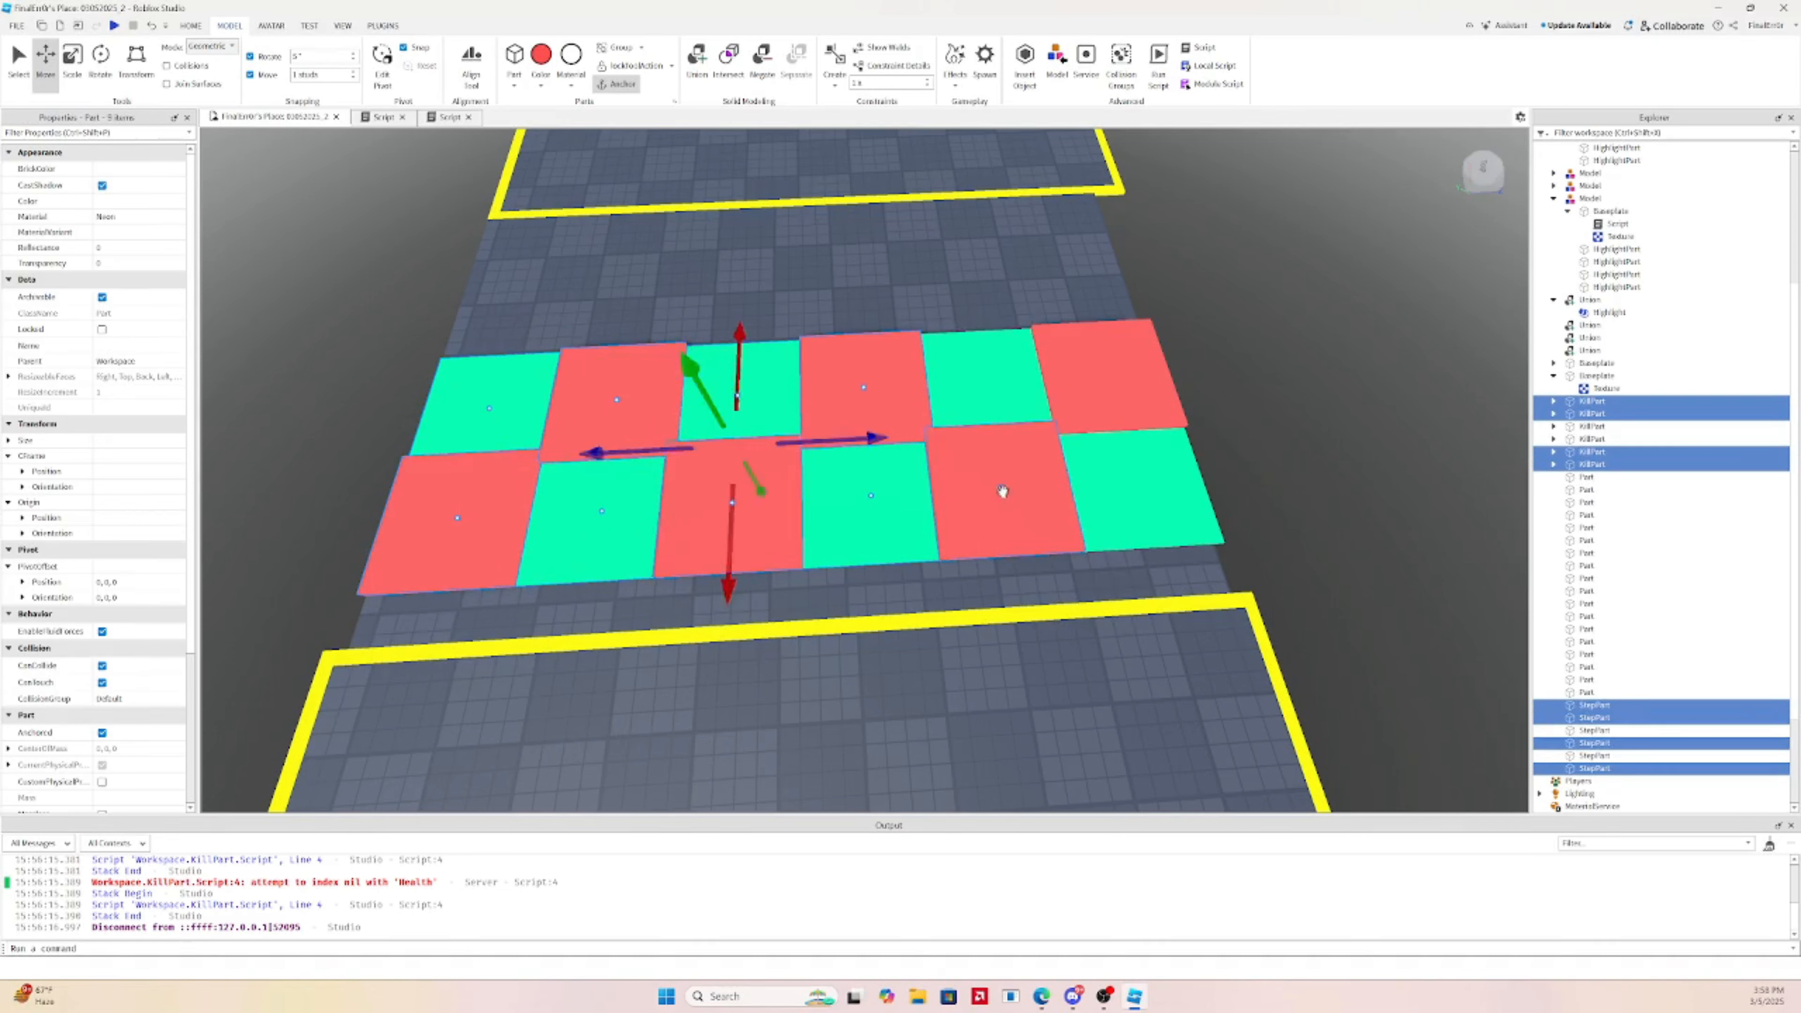
{"action": "left_click", "coordinate": [1001, 392], "text": "shift"}
{"action": "left_click", "coordinate": [1118, 491], "text": "shift"}
{"action": "left_click", "coordinate": [1103, 397], "text": "shift"}
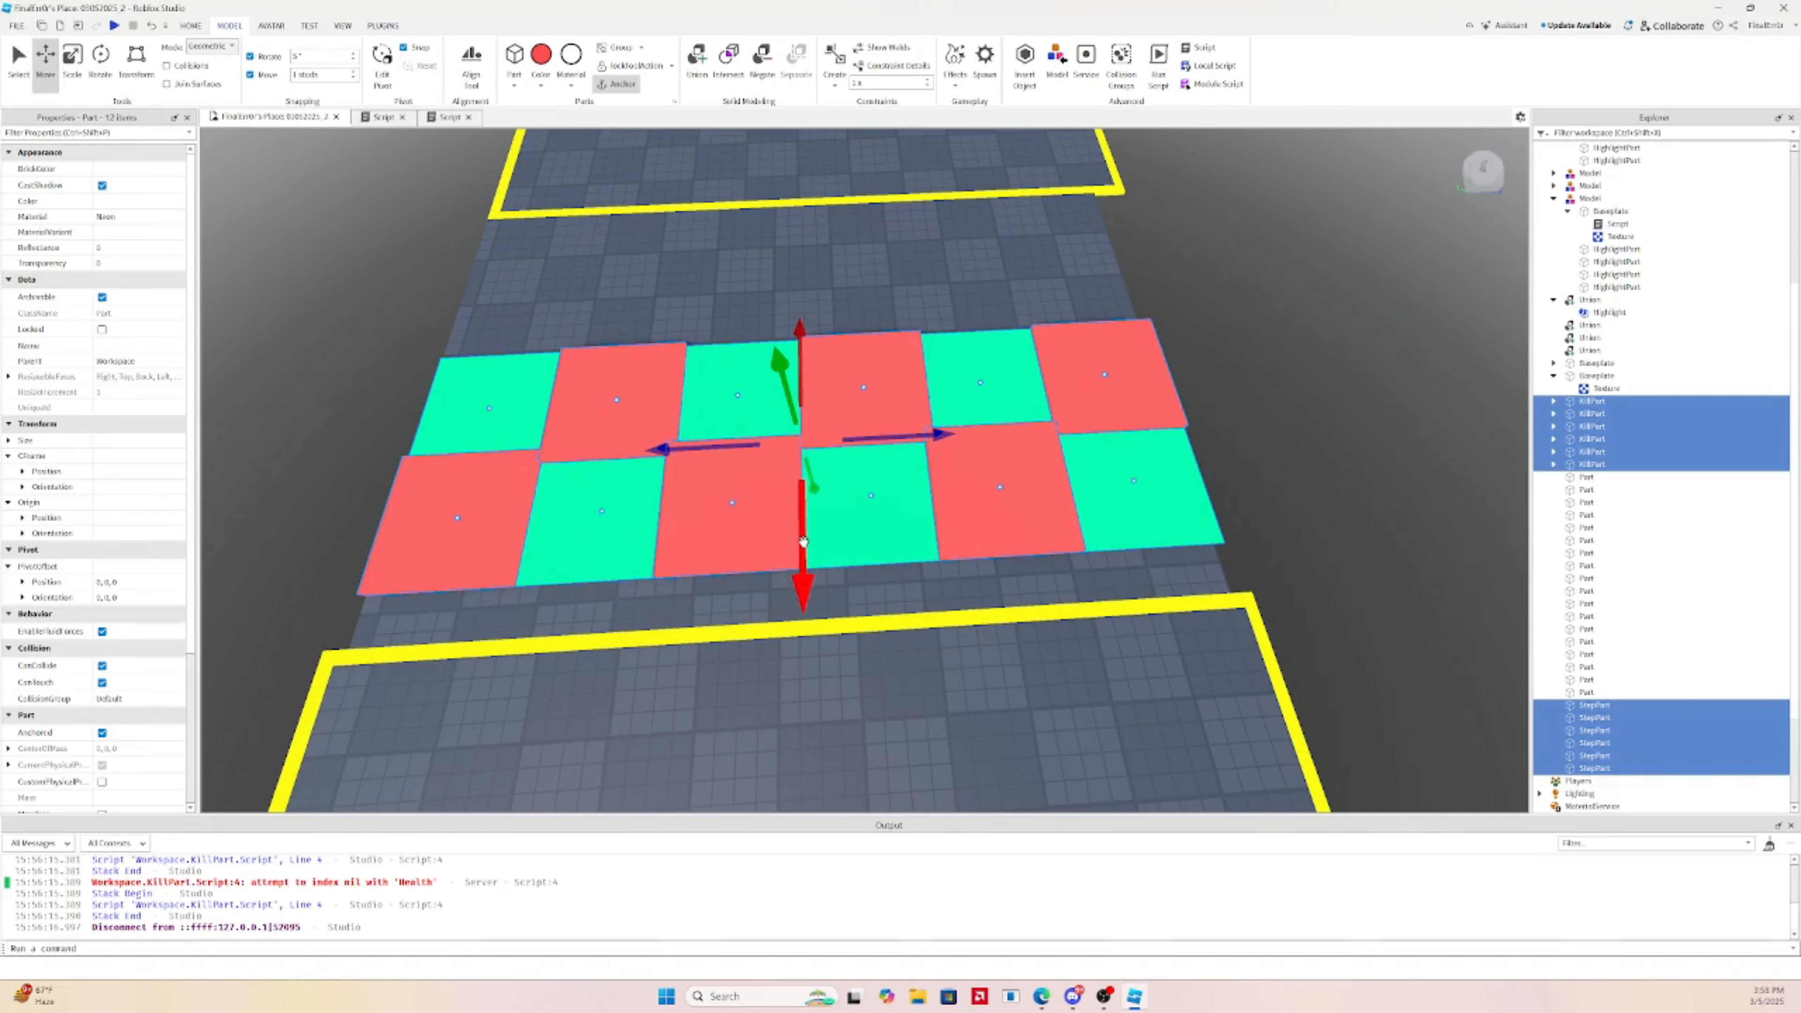
{"action": "key", "text": "ctrl+d"}
{"action": "left_click_drag", "start_coordinate": [803, 542], "coordinate": [822, 333]}
Delete the surplus bottom row of six tiles from a top-down view
{"action": "right_click_drag", "start_coordinate": [889, 366], "coordinate": [943, 366]}
{"action": "left_click", "coordinate": [1061, 551]}
{"action": "left_click", "coordinate": [1043, 413]}
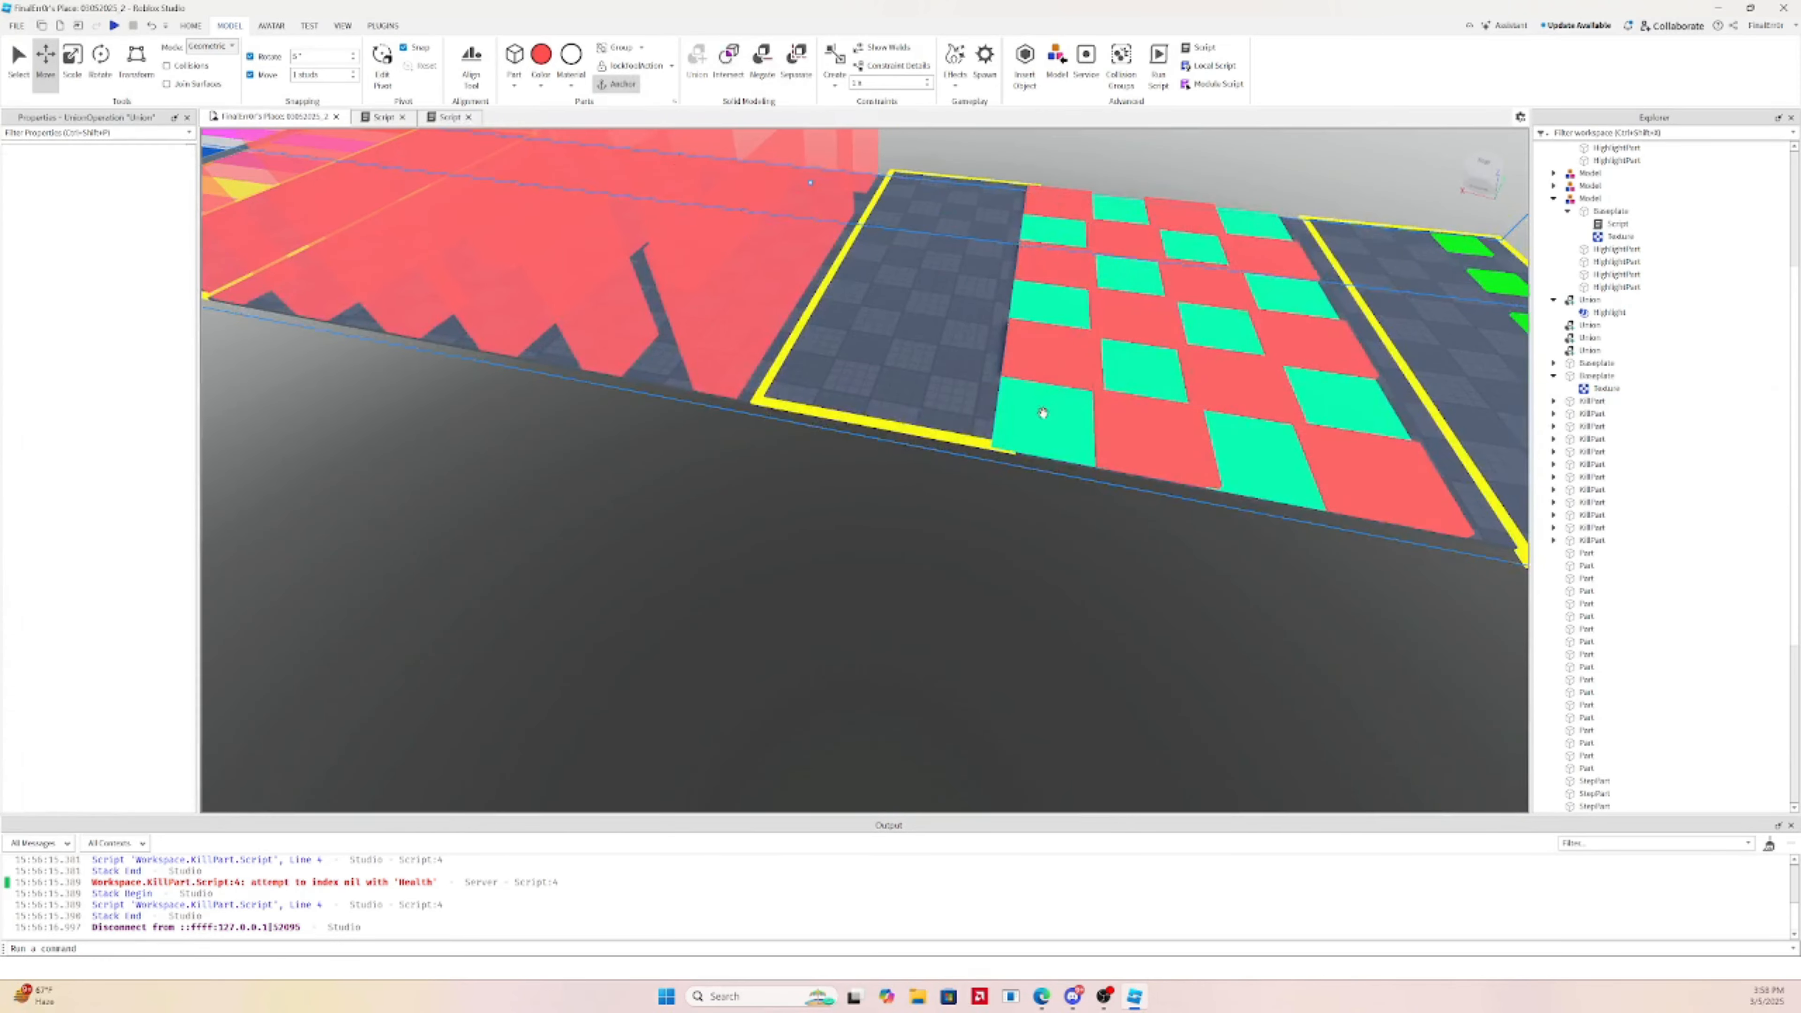
{"action": "right_click_drag", "start_coordinate": [1064, 383], "coordinate": [1071, 371]}
{"action": "left_click", "coordinate": [973, 487]}
{"action": "left_click", "coordinate": [891, 473], "text": "shift"}
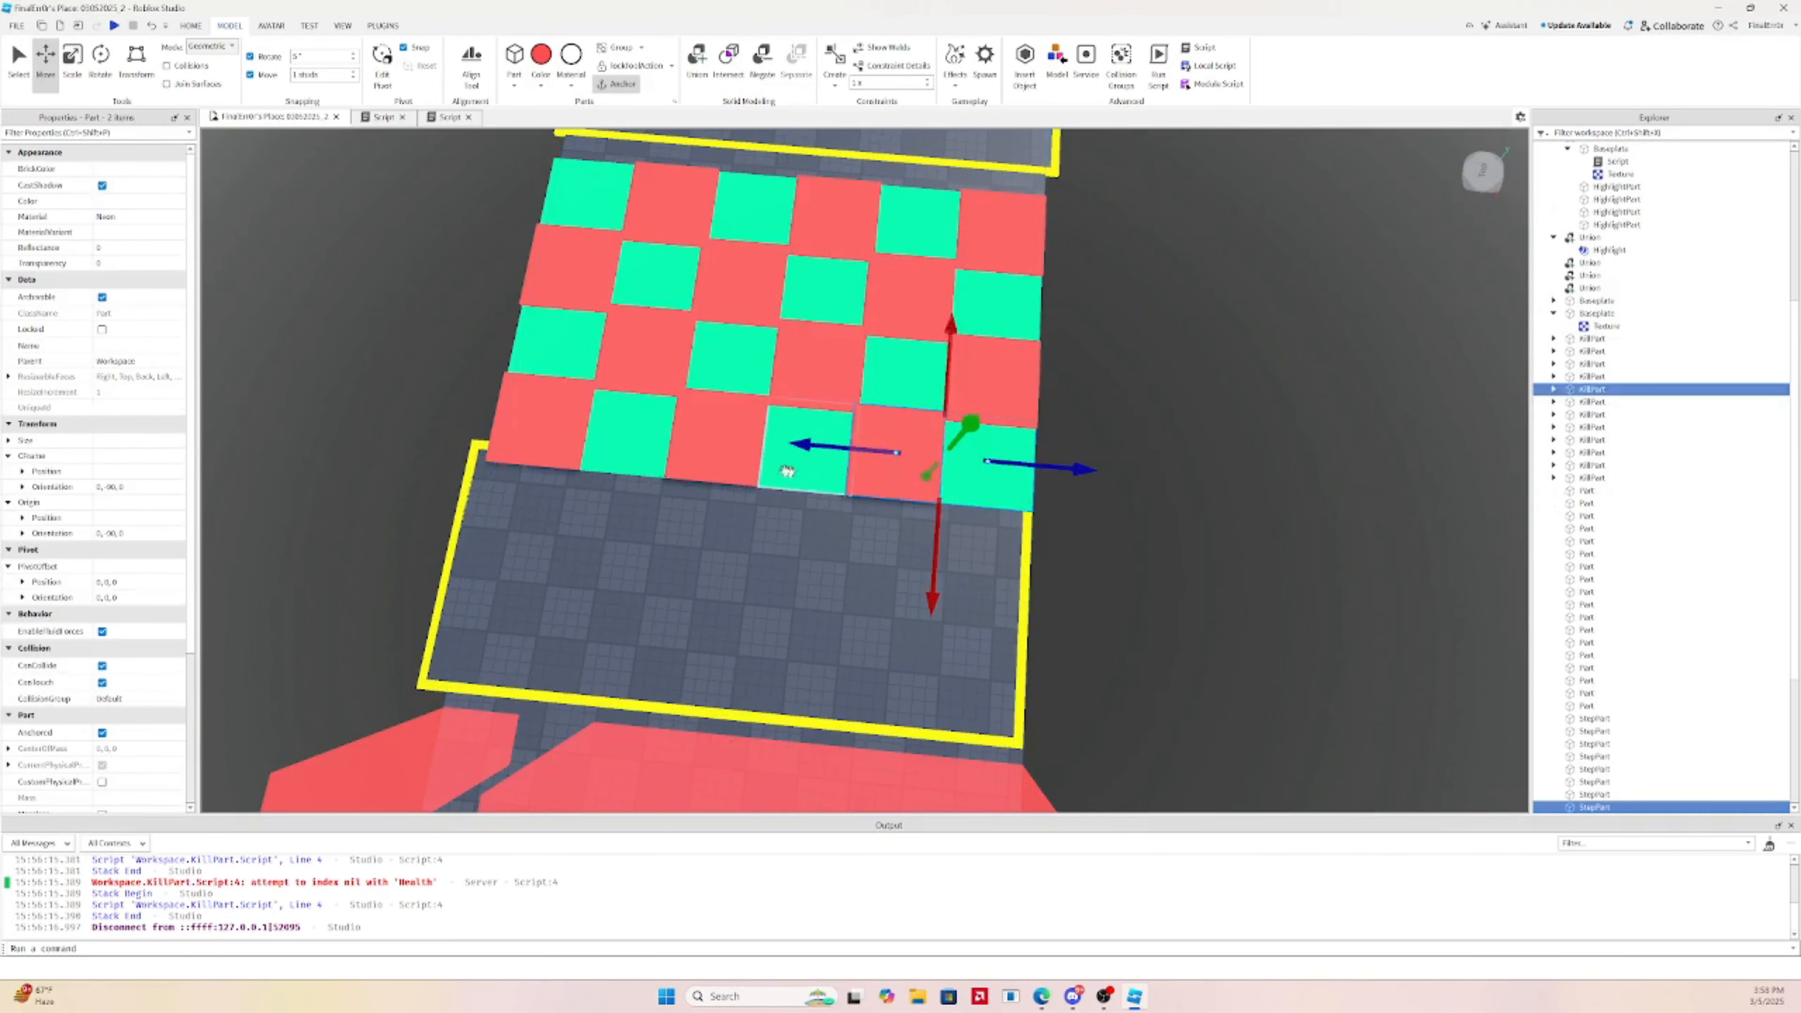
{"action": "left_click", "coordinate": [786, 470], "text": "shift"}
{"action": "left_click", "coordinate": [732, 463], "text": "shift"}
{"action": "left_click", "coordinate": [633, 458], "text": "shift"}
{"action": "left_click", "coordinate": [544, 452], "text": "shift"}
{"action": "key", "text": "Delete"}
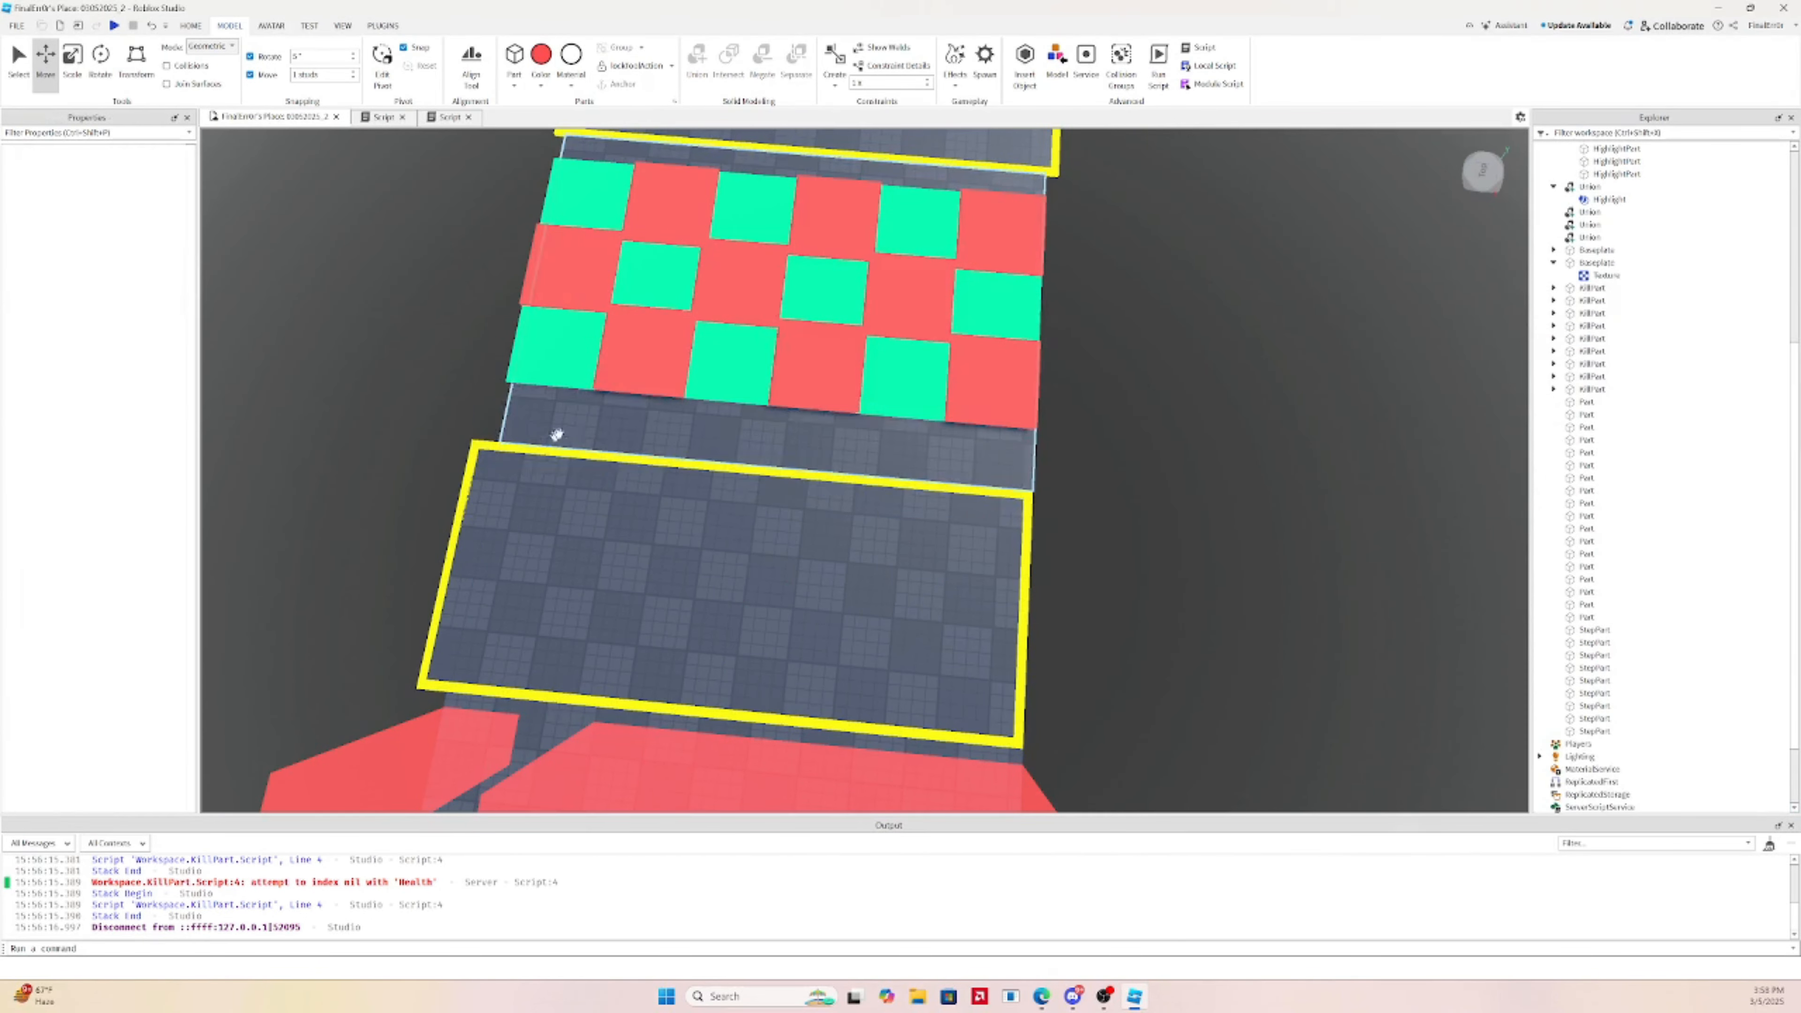
{"action": "right_click_drag", "start_coordinate": [876, 328], "coordinate": [881, 327]}
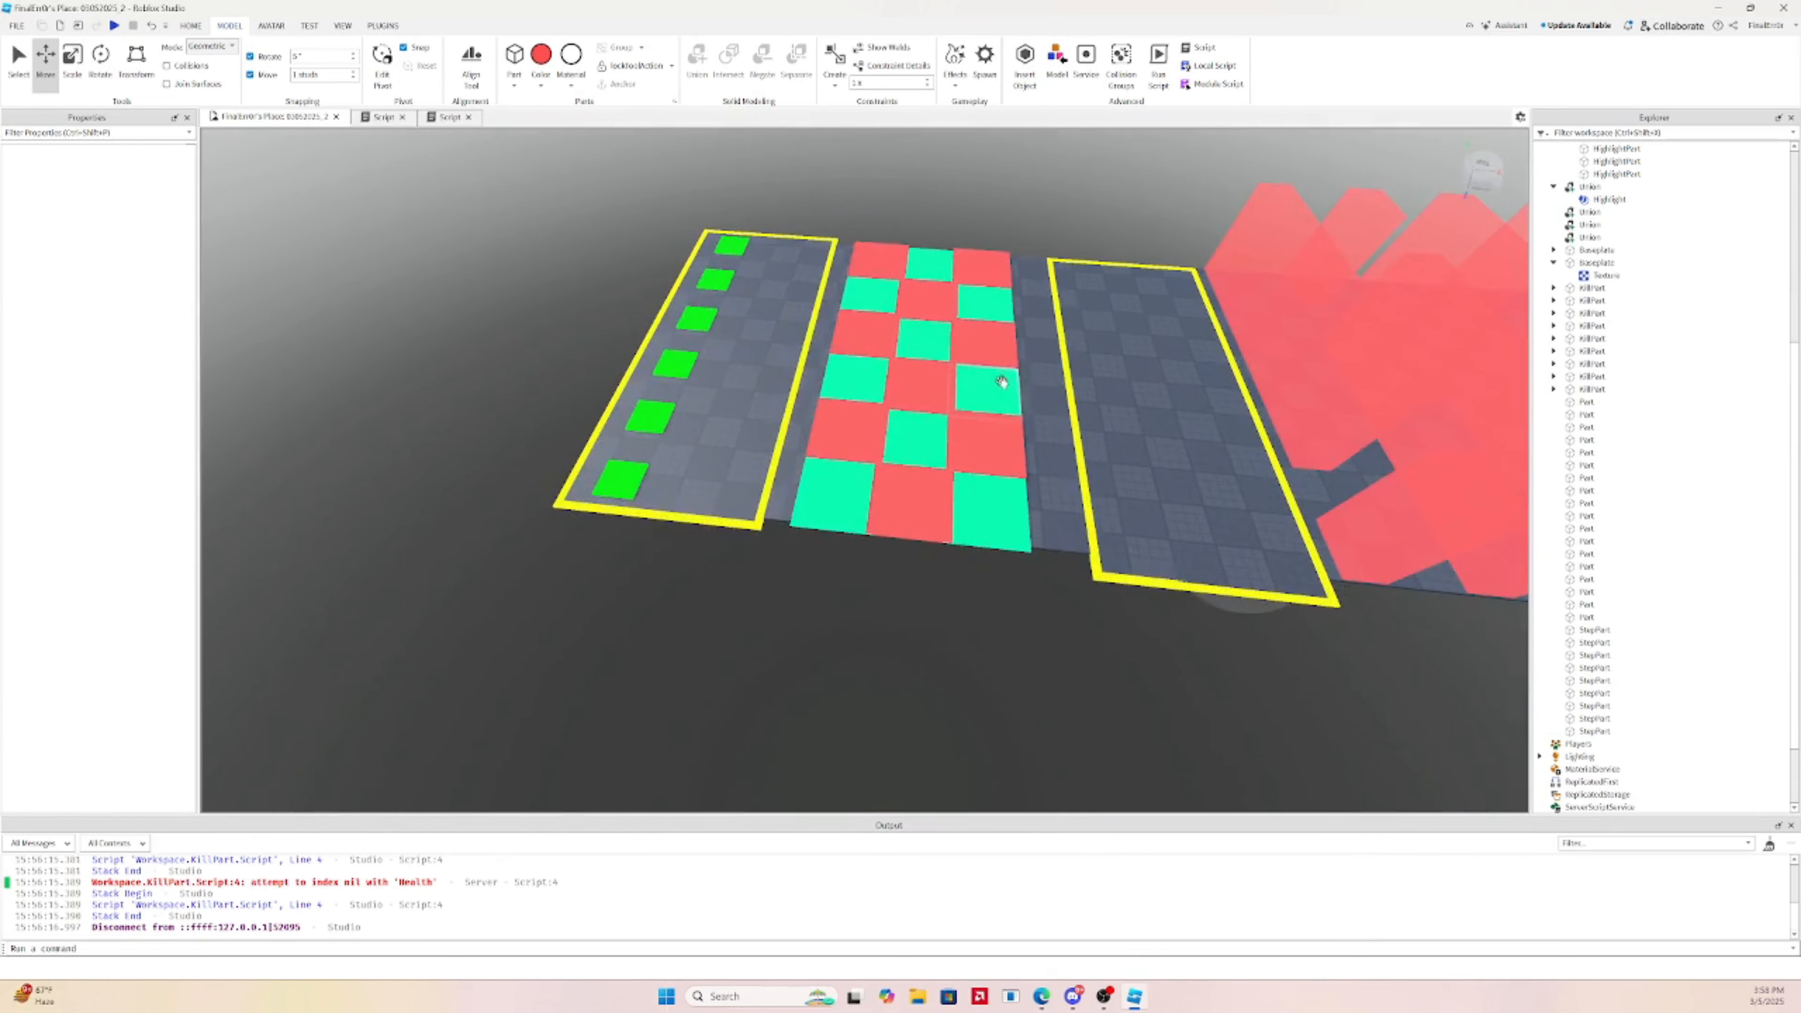
Box-select the checkerboard tiles from a near top-down view
{"action": "left_click", "coordinate": [1039, 410]}
{"action": "left_click", "coordinate": [935, 174]}
{"action": "key", "text": "w"}
{"action": "right_click_drag", "start_coordinate": [880, 259], "coordinate": [885, 261]}
{"action": "key", "text": "s"}
{"action": "left_click", "coordinate": [816, 284]}
{"action": "left_click_drag", "start_coordinate": [875, 412], "coordinate": [921, 488]}
{"action": "key", "text": "w"}
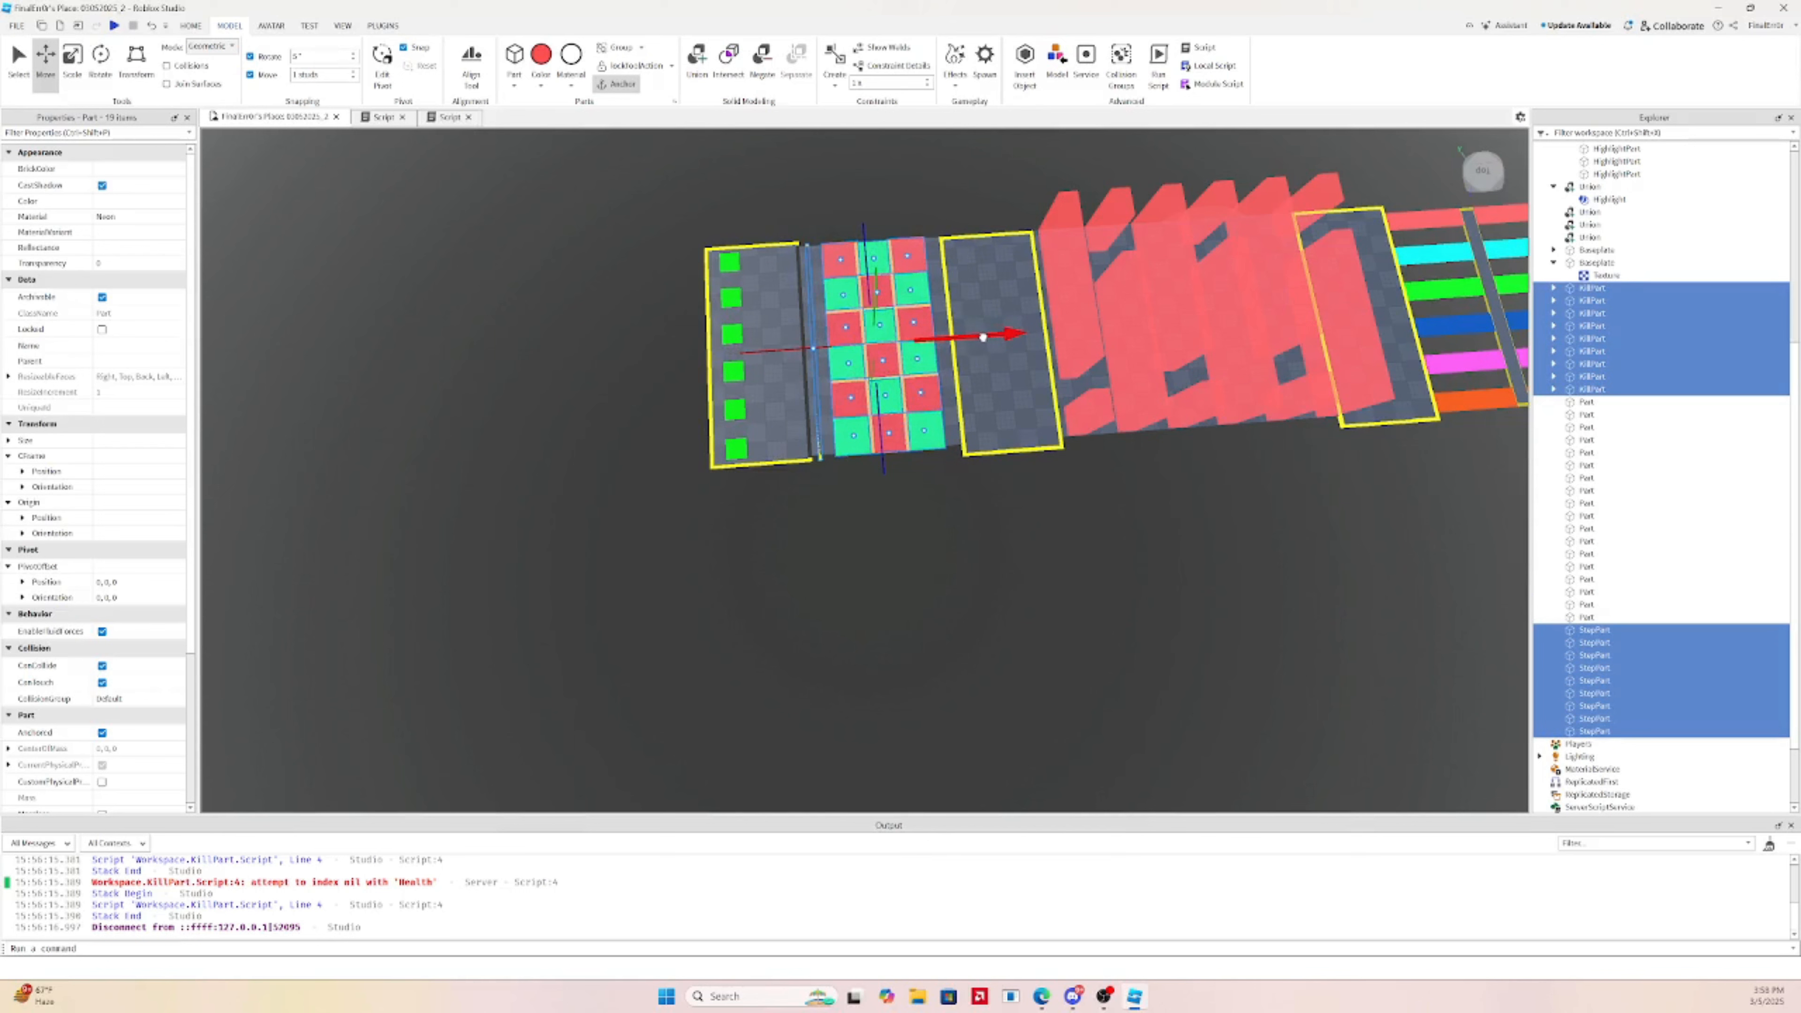
Check the floor under the checkerboard, then box-select every stage of the course
{"action": "left_click", "coordinate": [893, 395]}
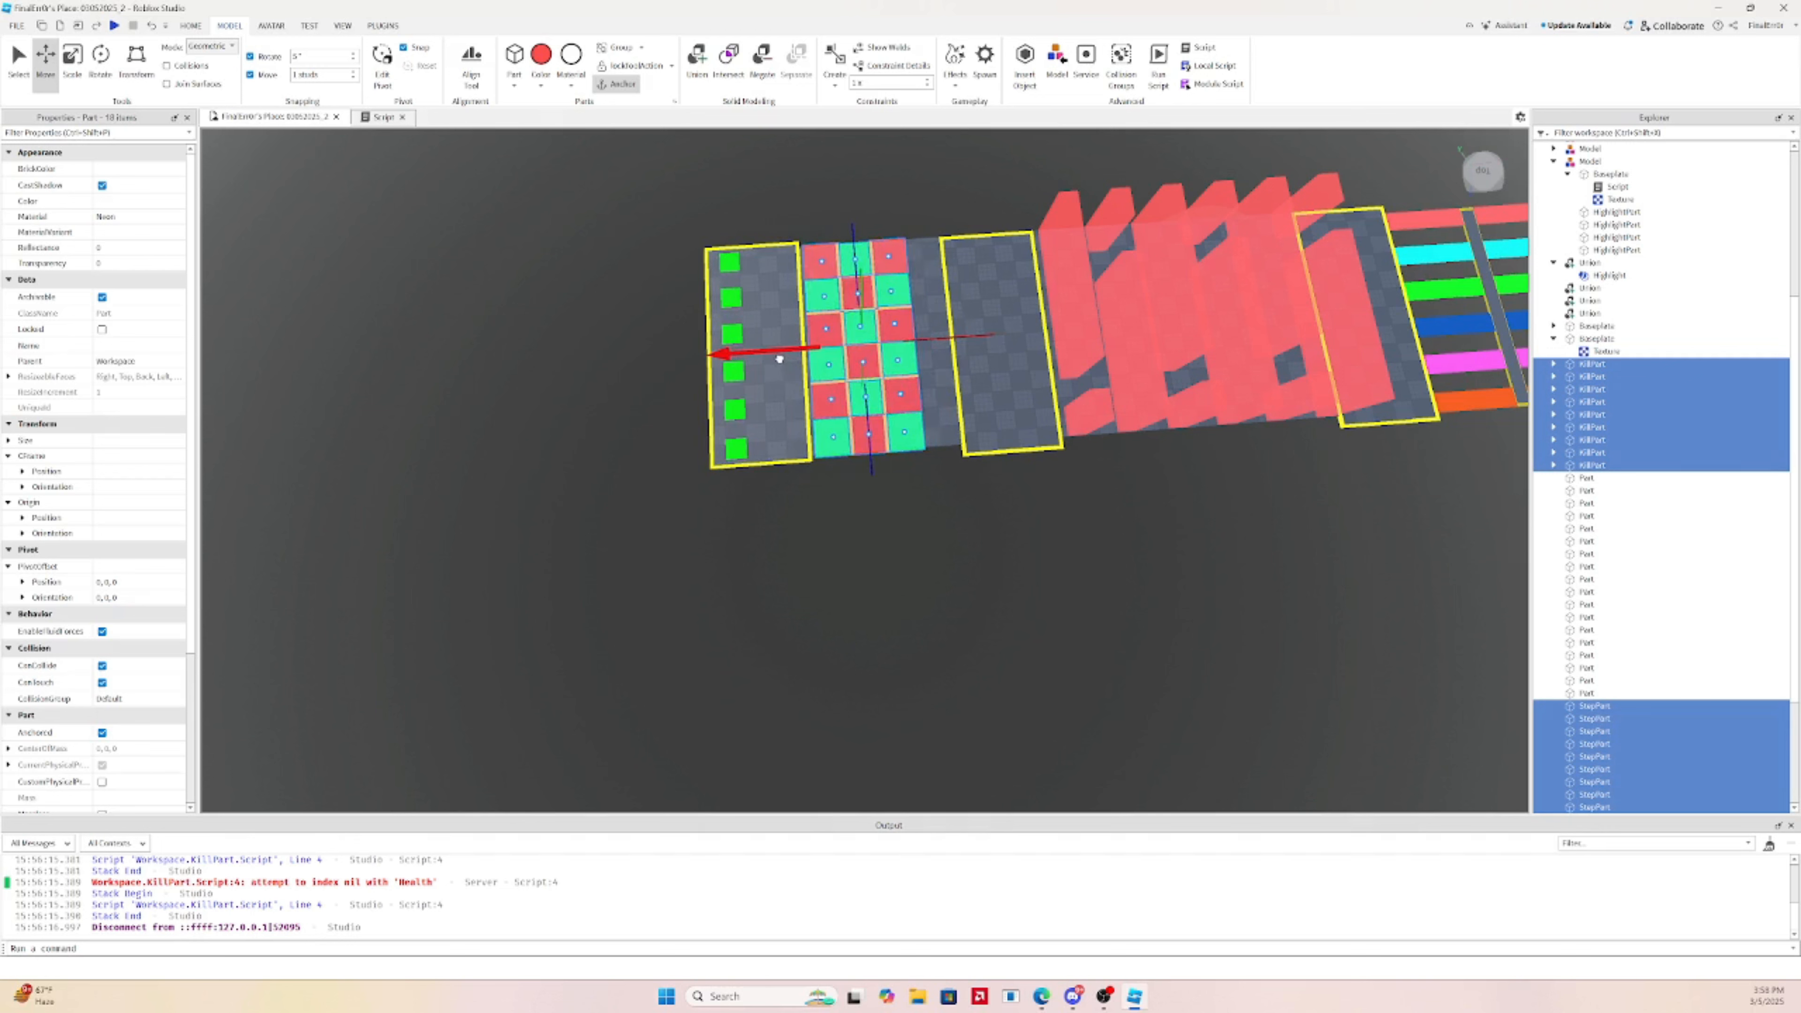
{"action": "left_click", "coordinate": [943, 398]}
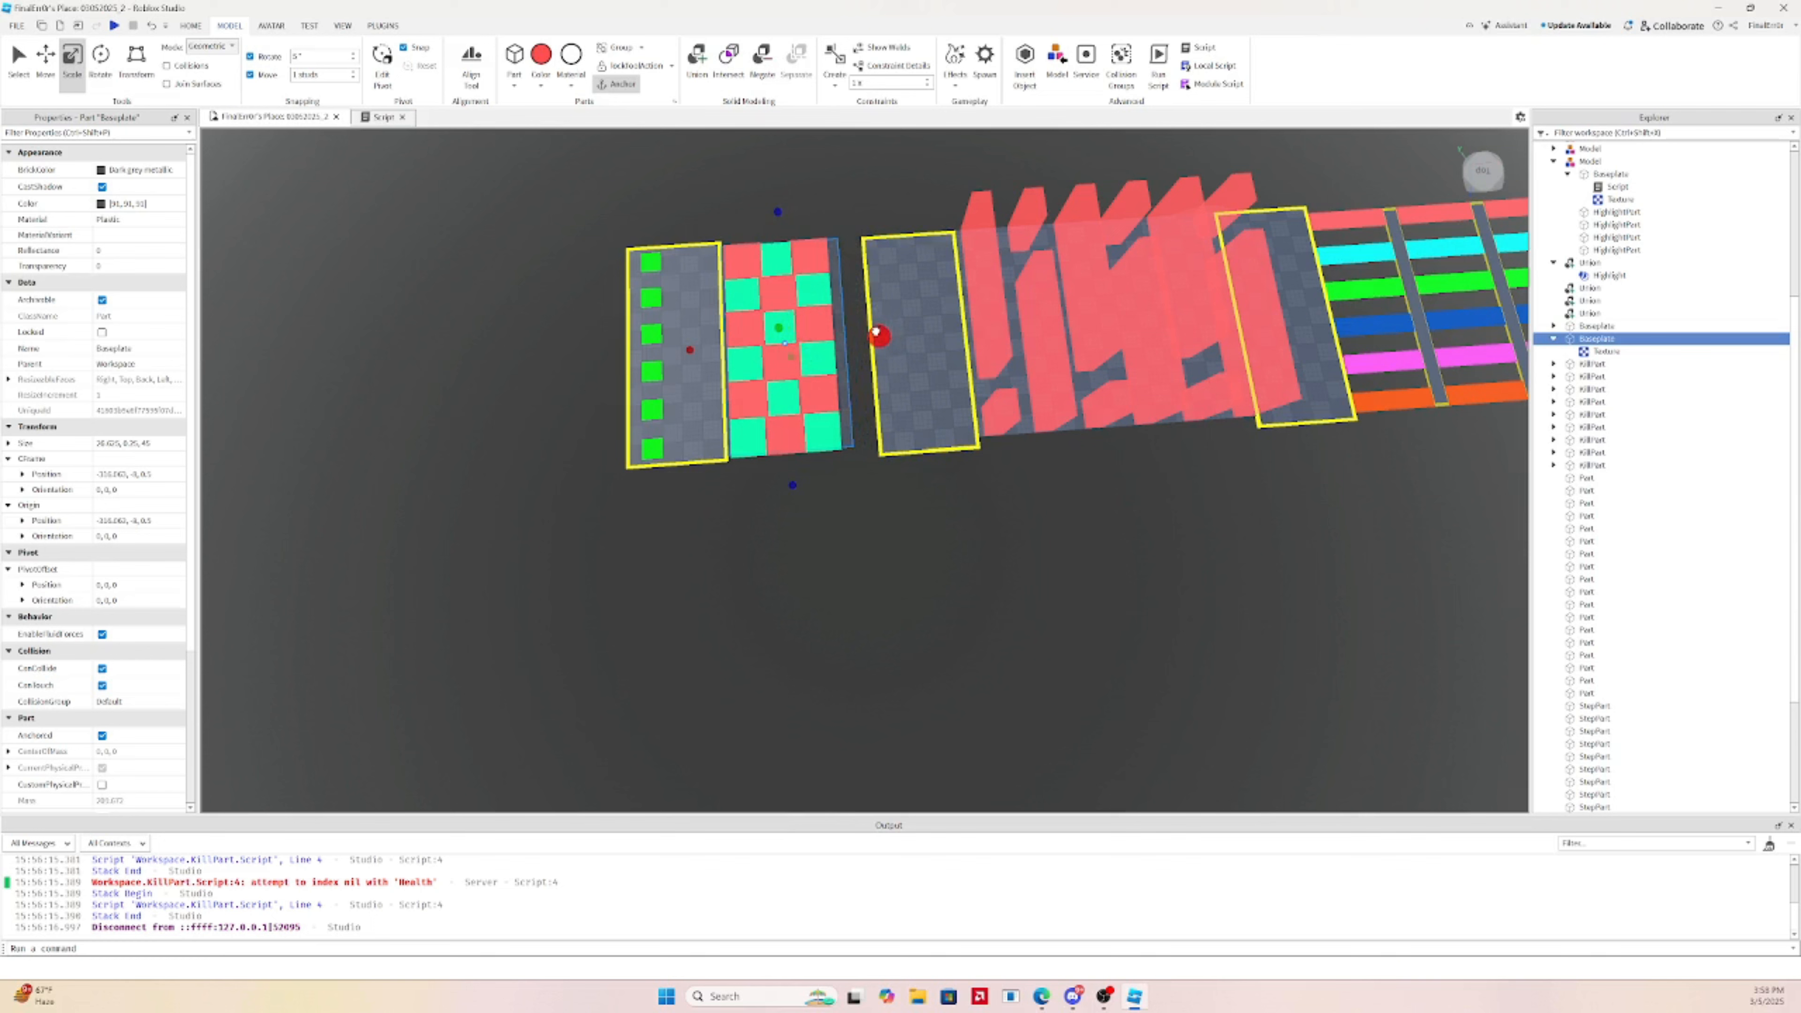
{"action": "key", "text": "a"}
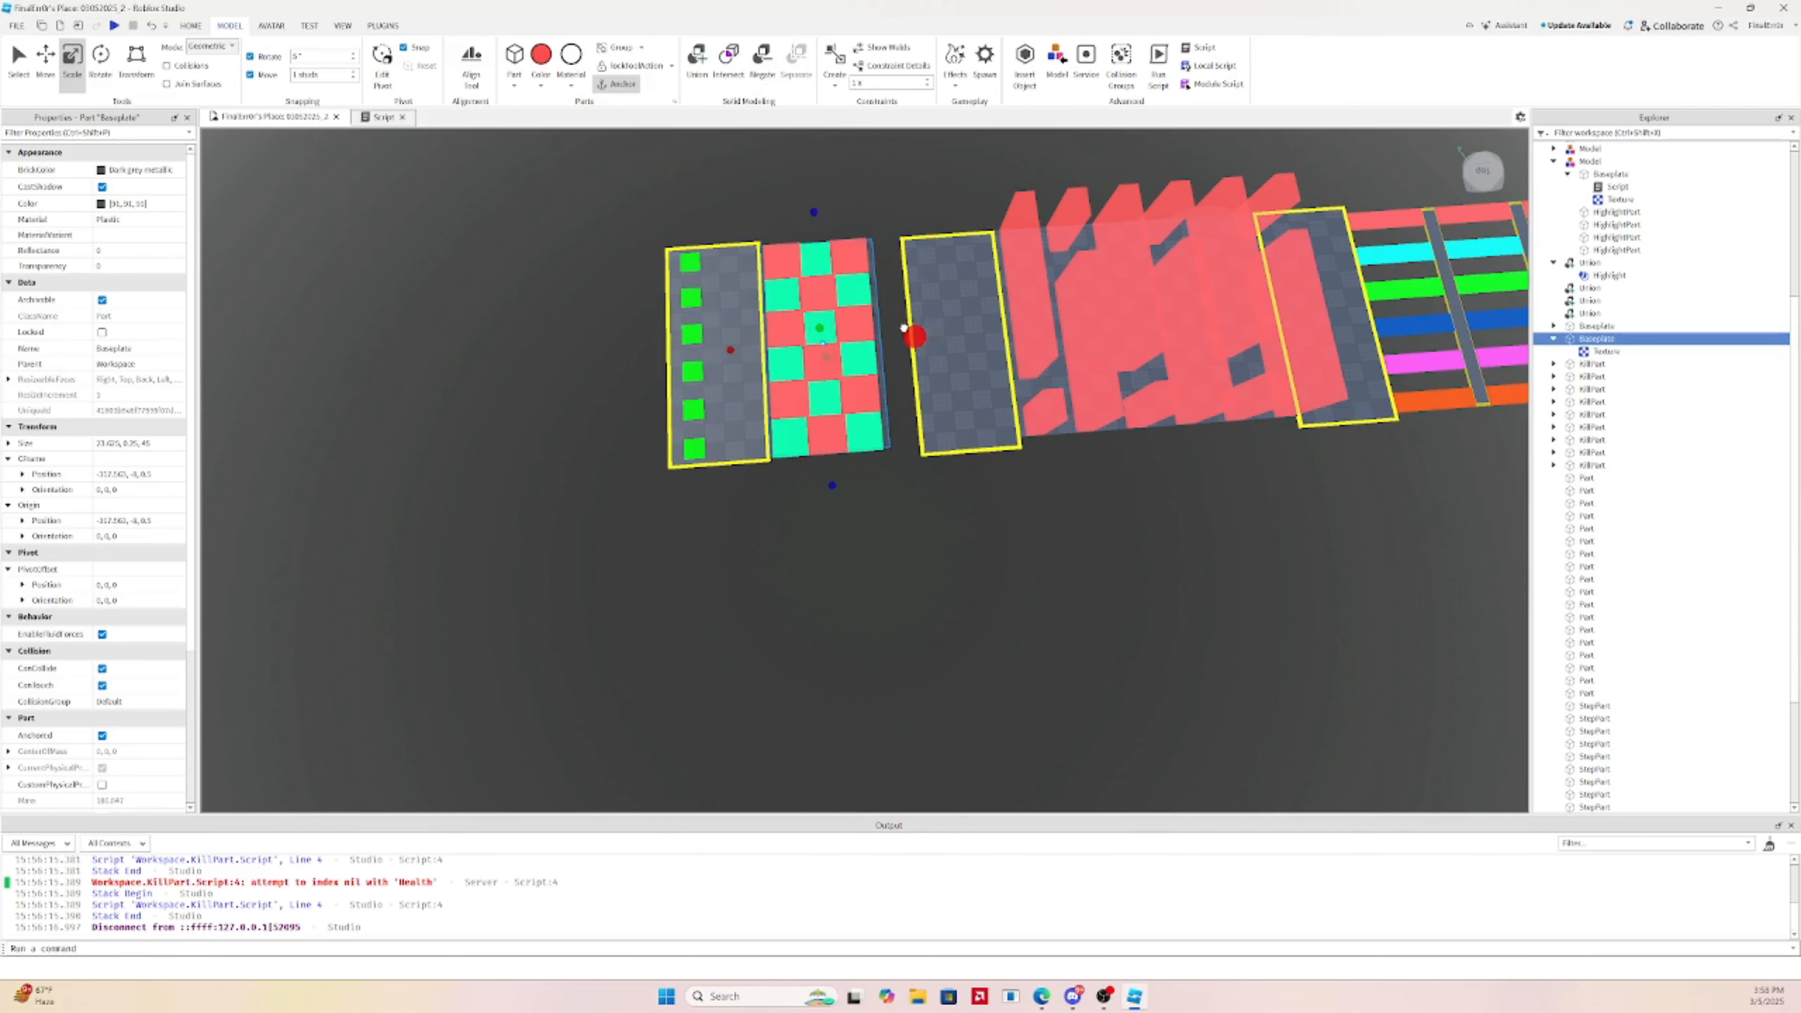
{"action": "scroll", "coordinate": [910, 330], "scroll_direction": "down", "scroll_amount": 3}
{"action": "left_click", "coordinate": [856, 243]}
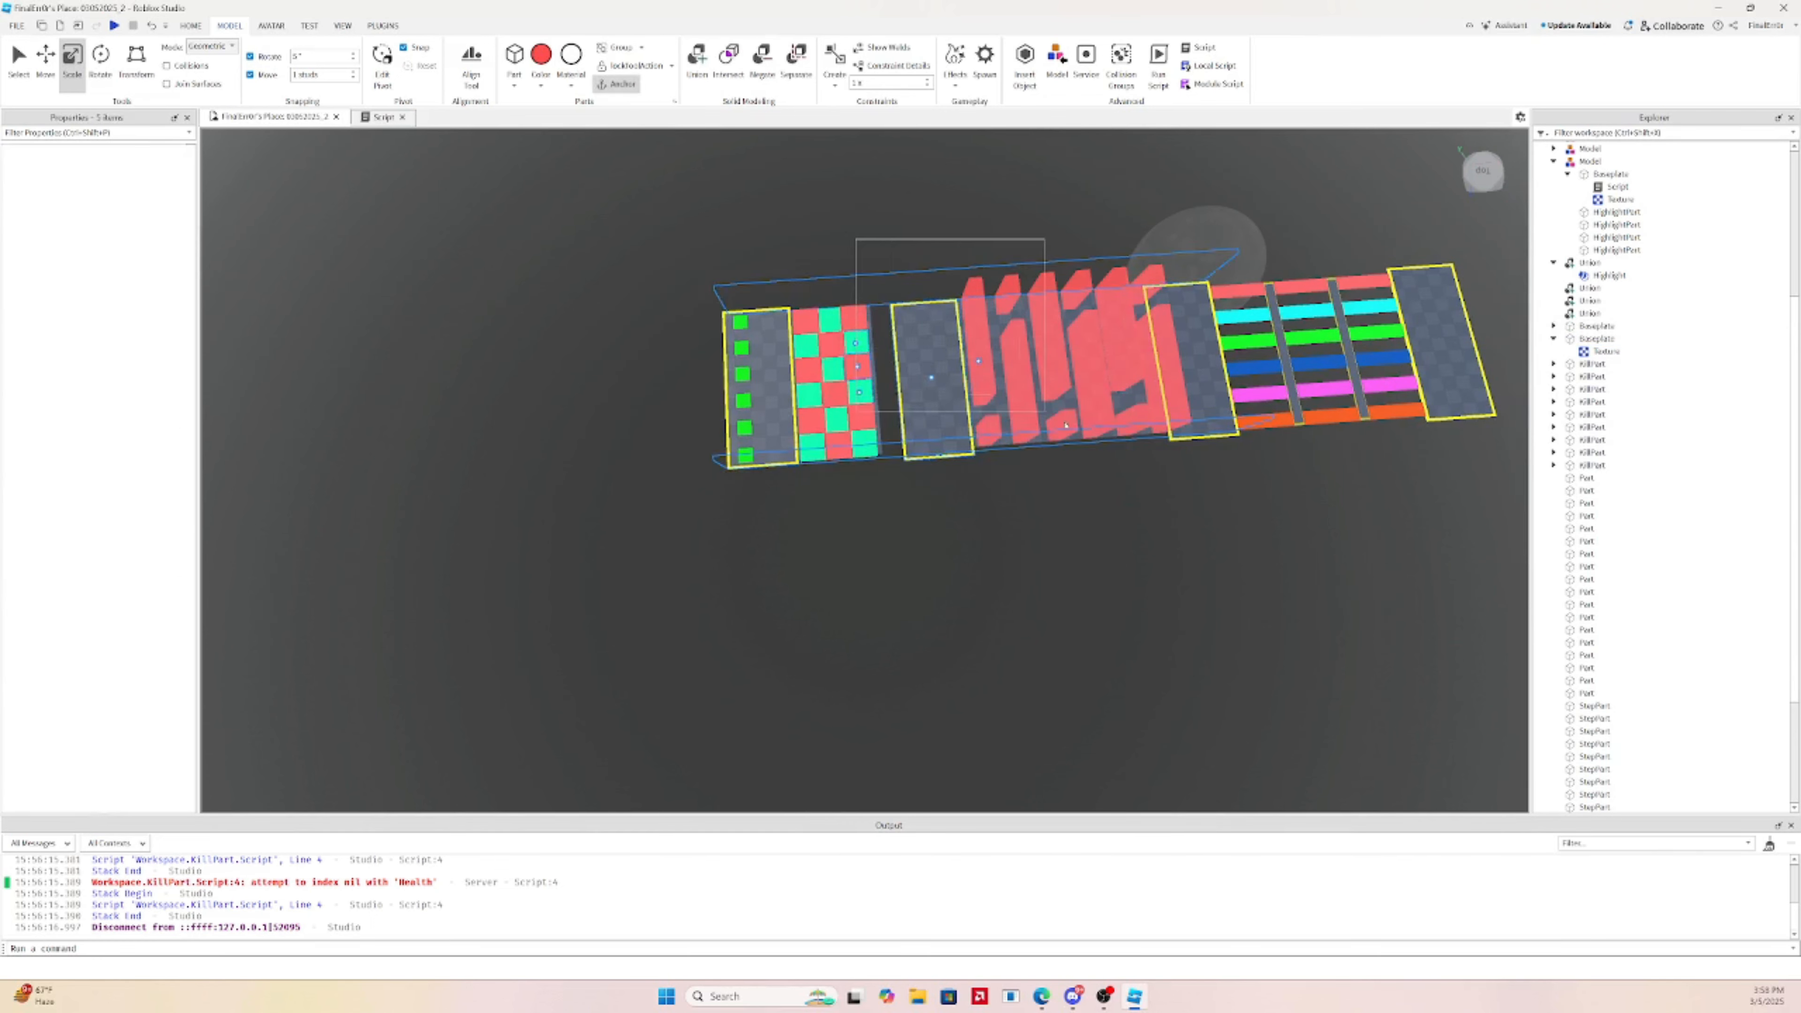
{"action": "left_click_drag", "start_coordinate": [1065, 426], "coordinate": [1390, 528]}
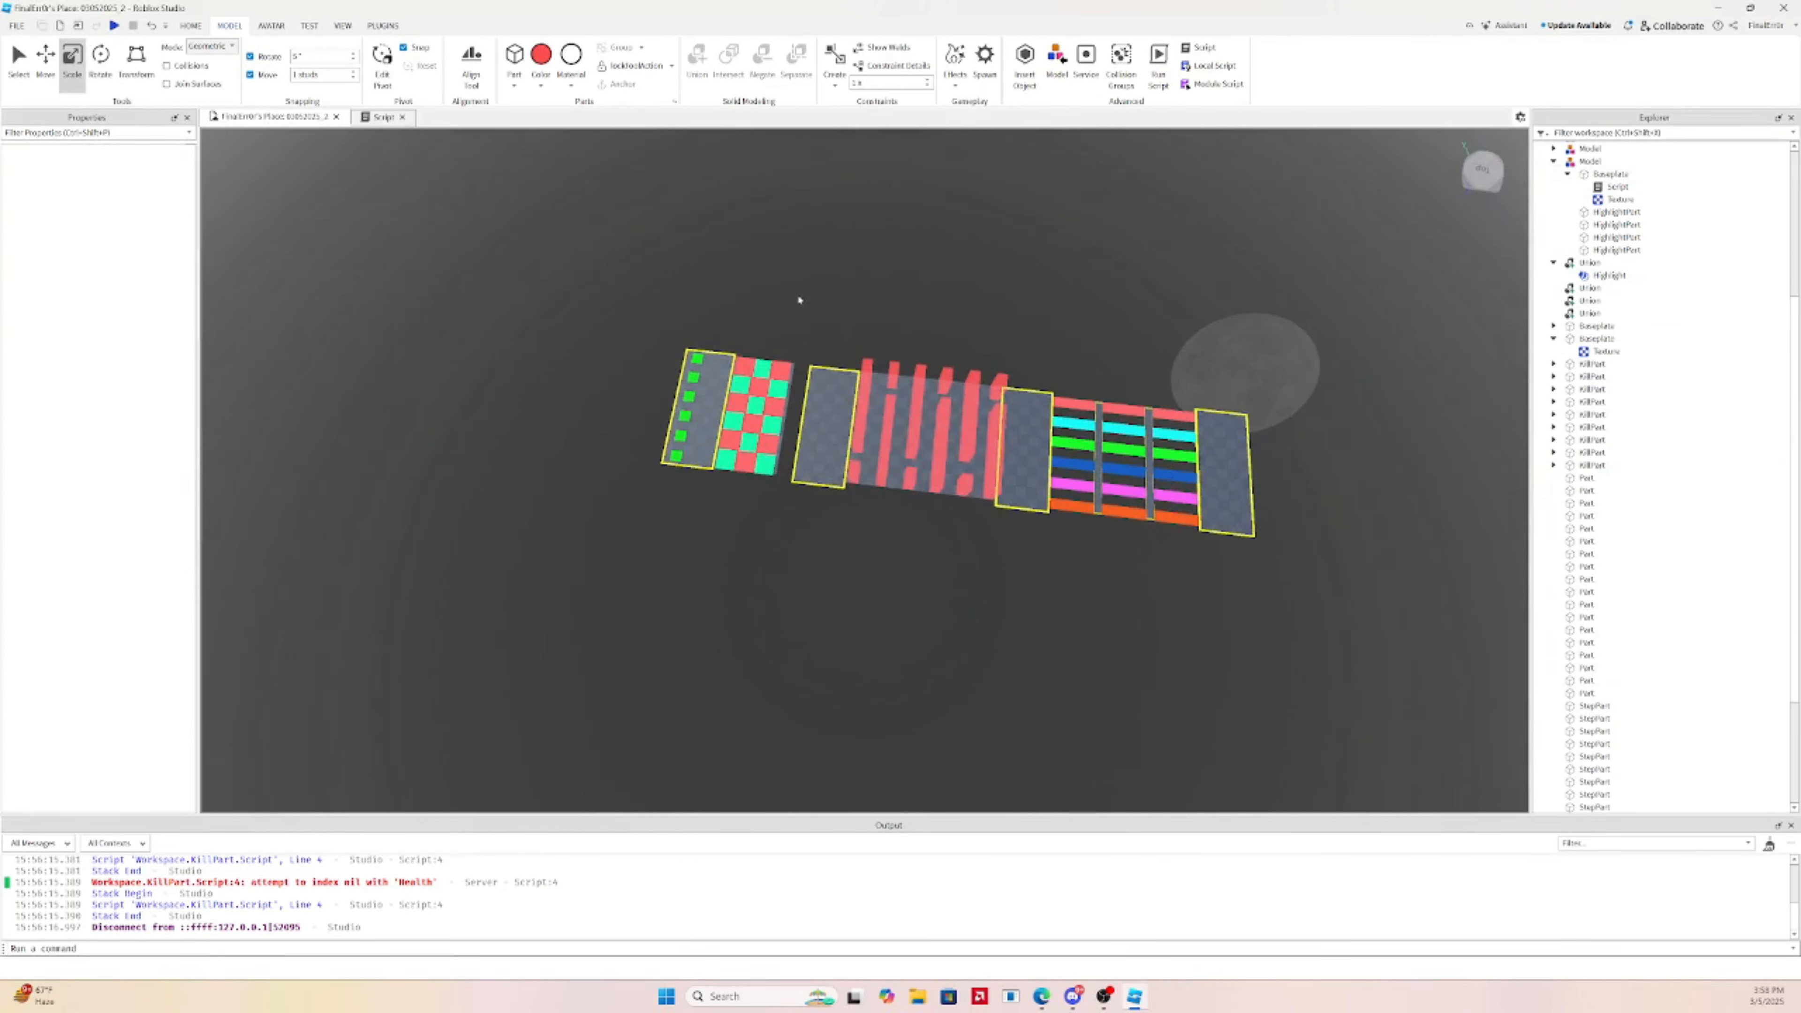
{"action": "left_click_drag", "start_coordinate": [795, 295], "coordinate": [1335, 572]}
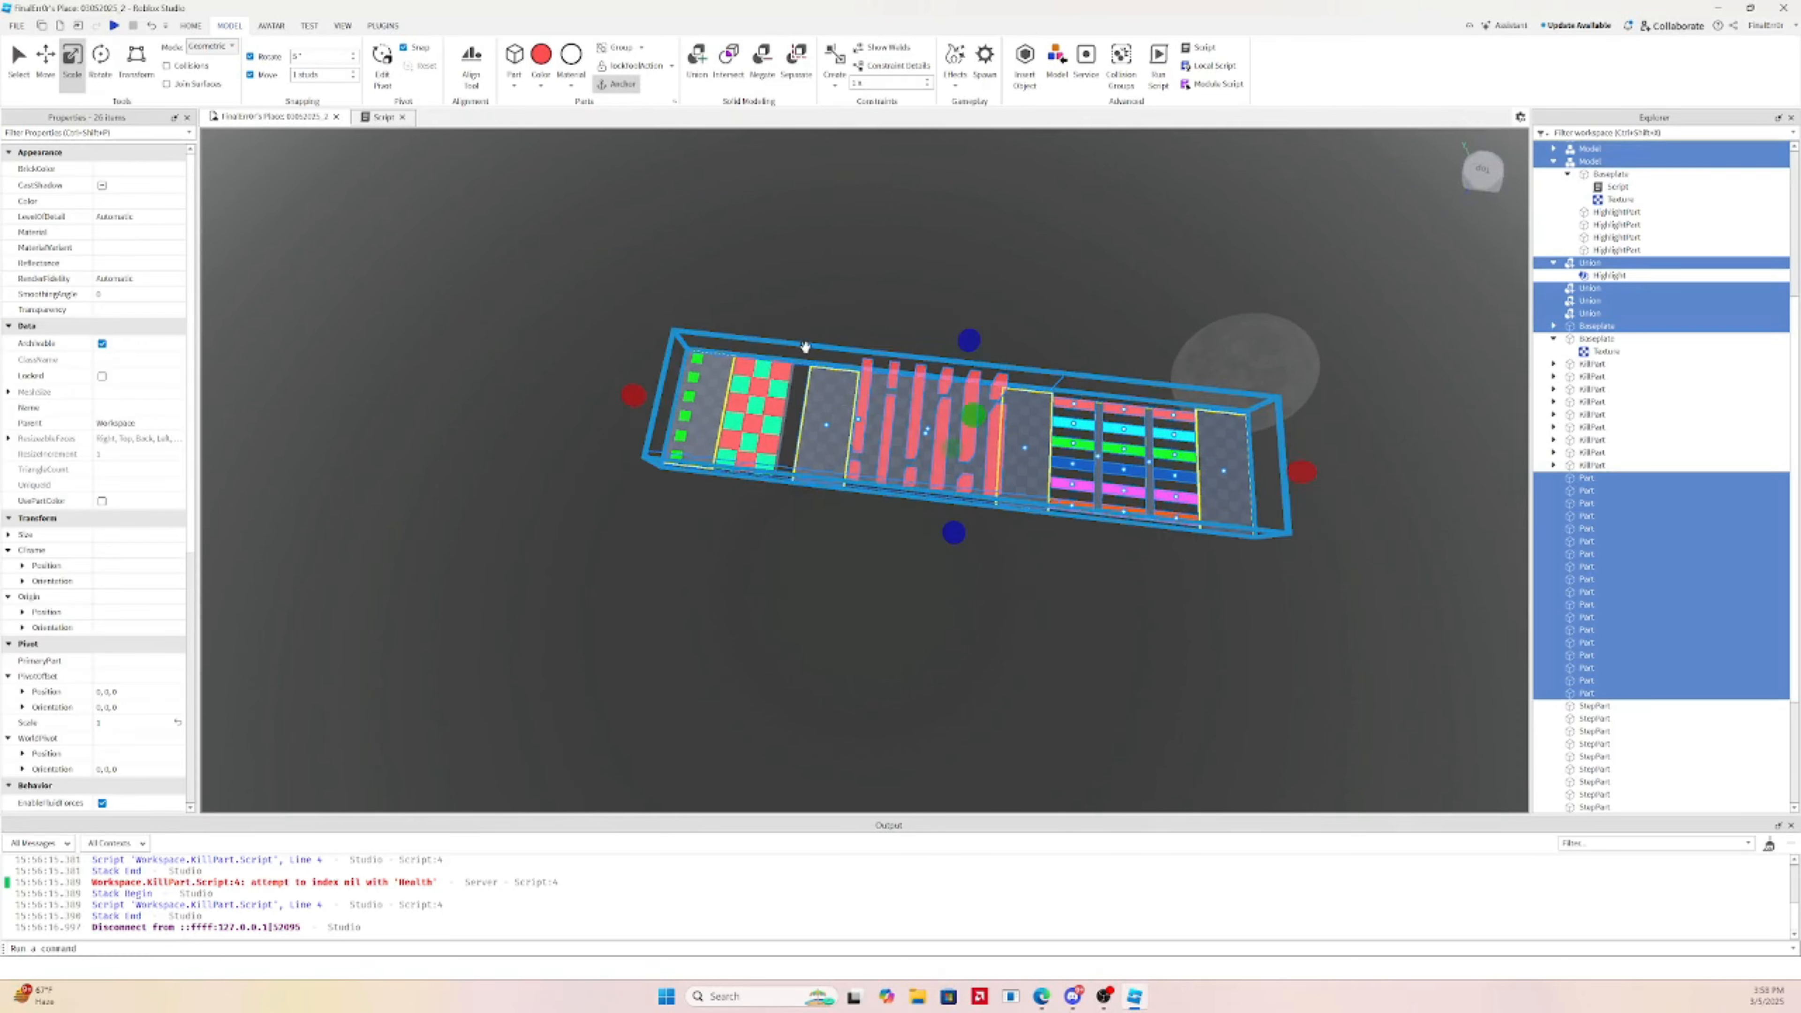
Drop the checkerboard from the selection and shift the later stages up against it
{"action": "left_click", "coordinate": [787, 401], "text": "ctrl"}
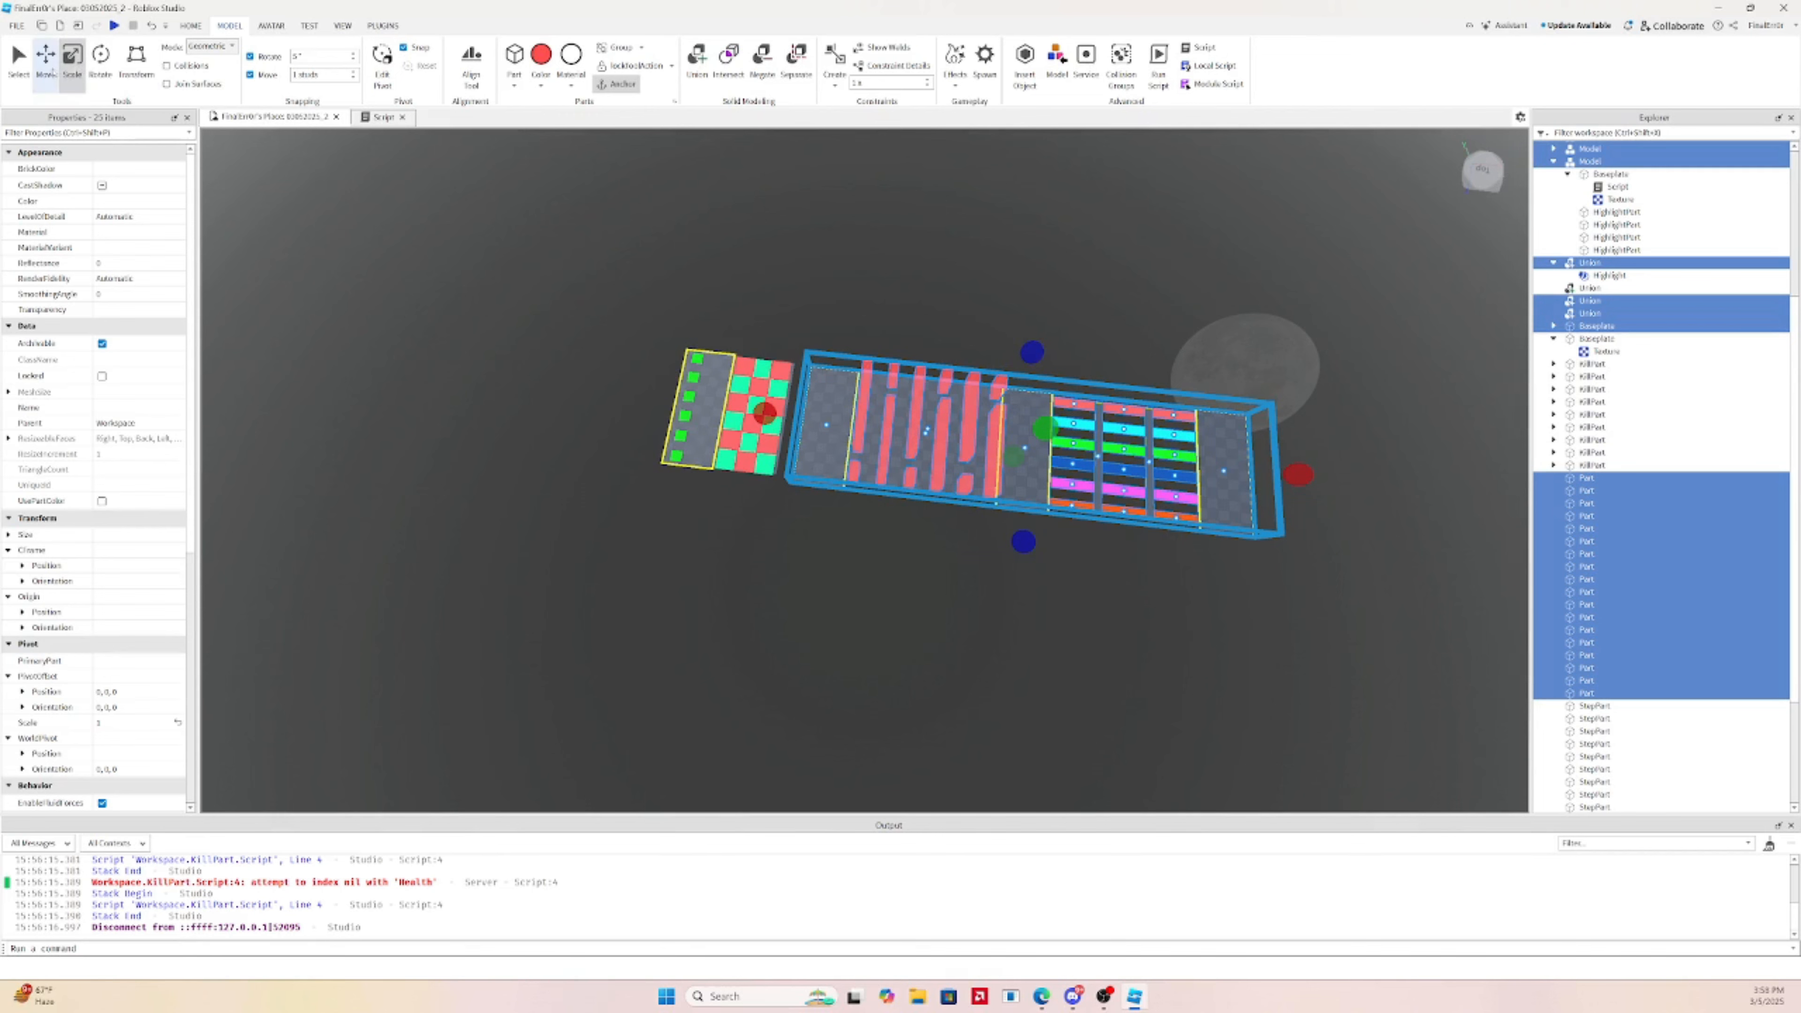
{"action": "left_click_drag", "start_coordinate": [1121, 460], "coordinate": [1110, 455]}
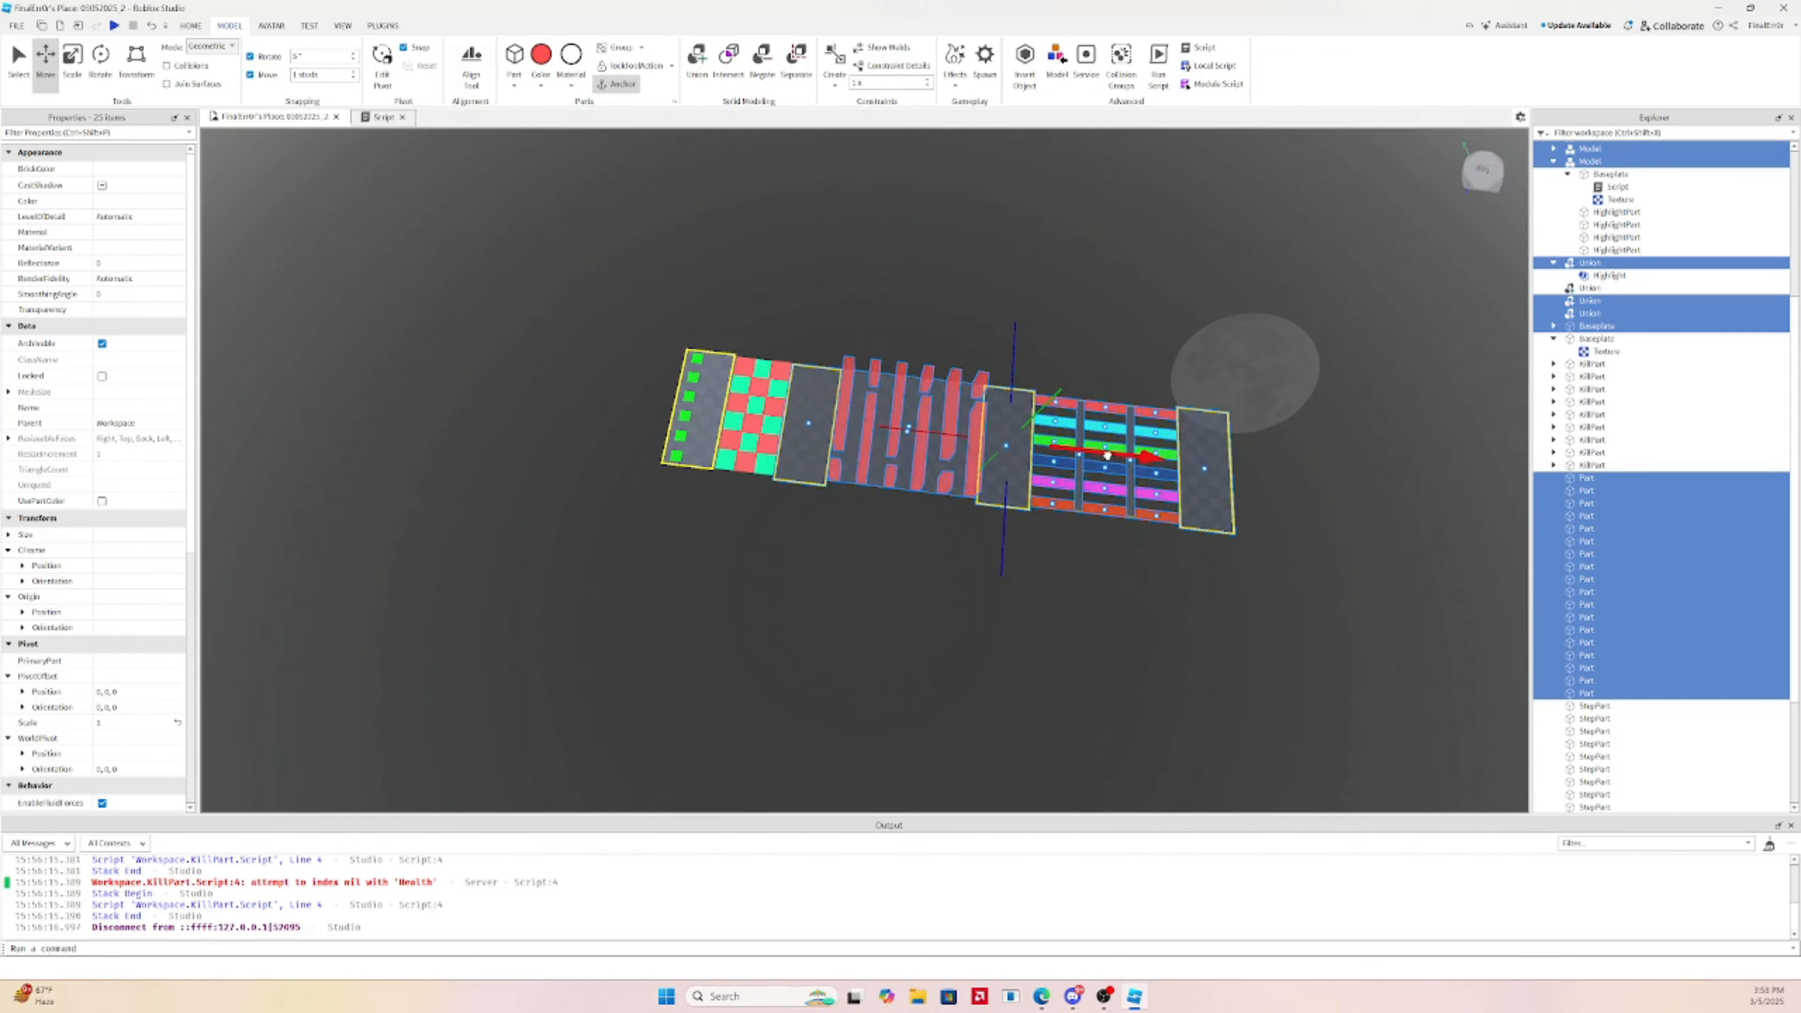
{"action": "scroll", "coordinate": [1108, 455], "scroll_direction": "up", "scroll_amount": 10}
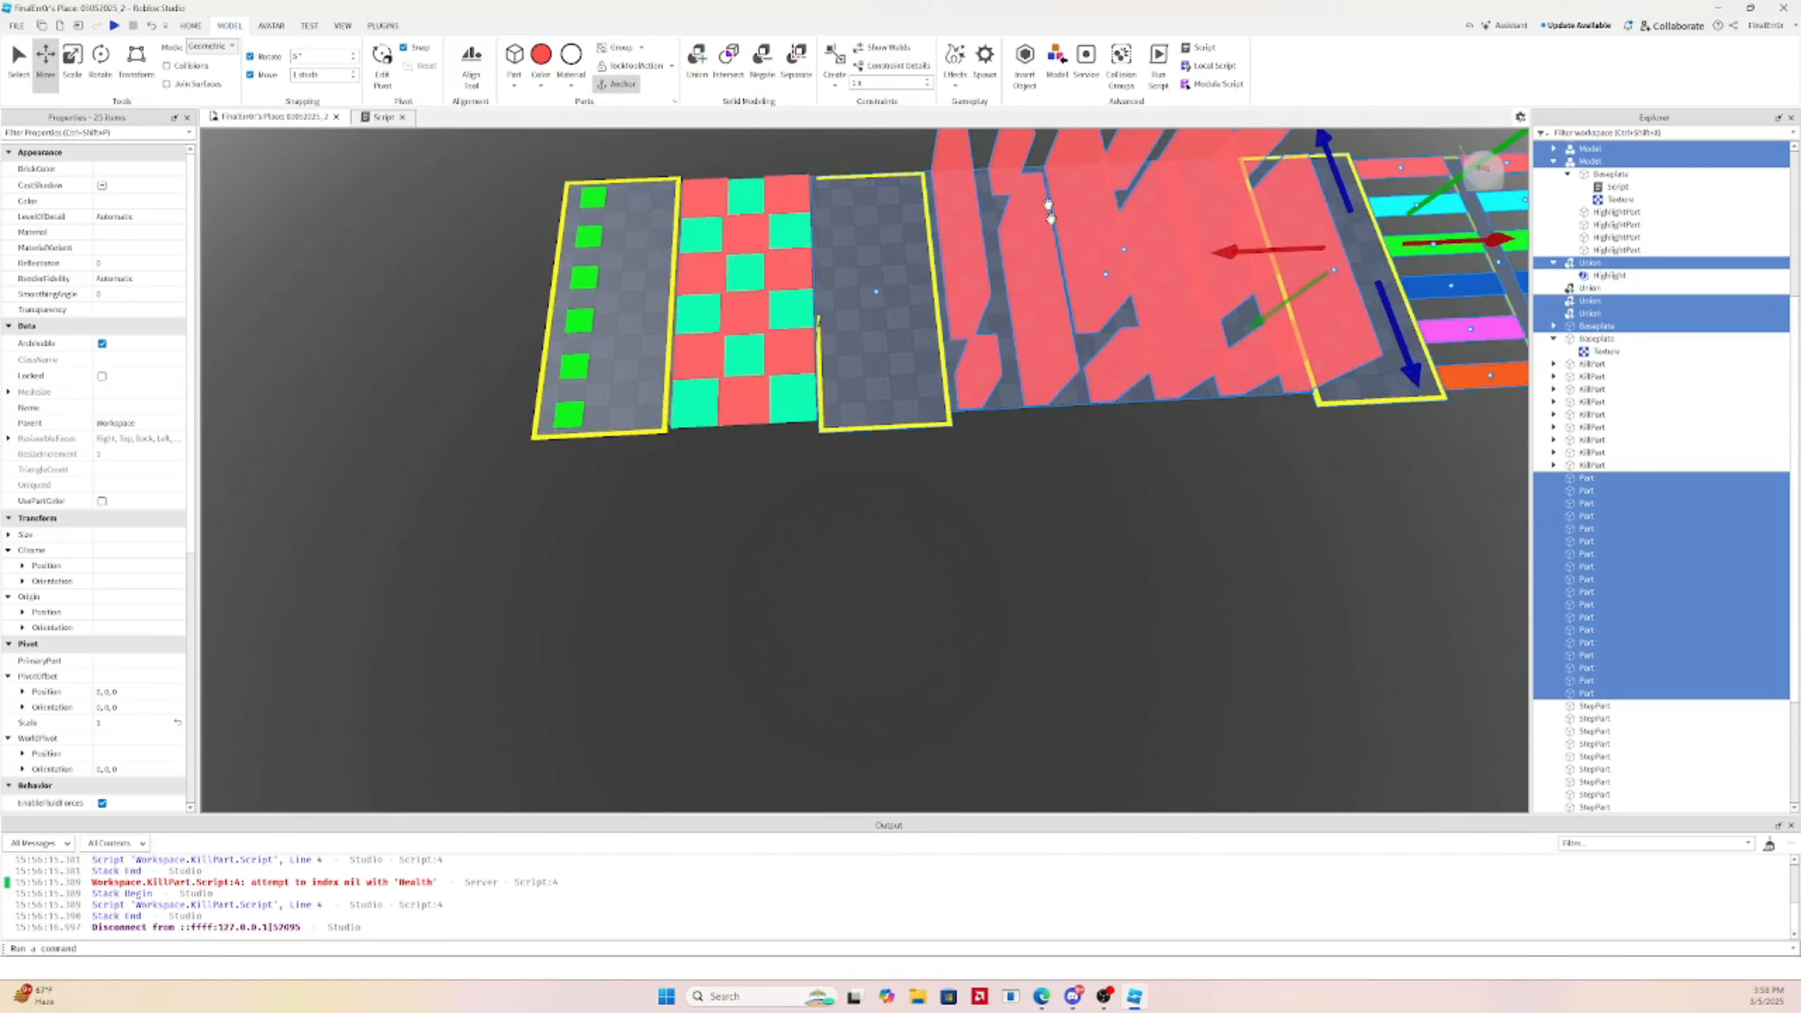
{"action": "right_click_drag", "start_coordinate": [1237, 255], "coordinate": [1054, 347]}
{"action": "scroll", "coordinate": [1054, 346], "scroll_direction": "down", "scroll_amount": 2}
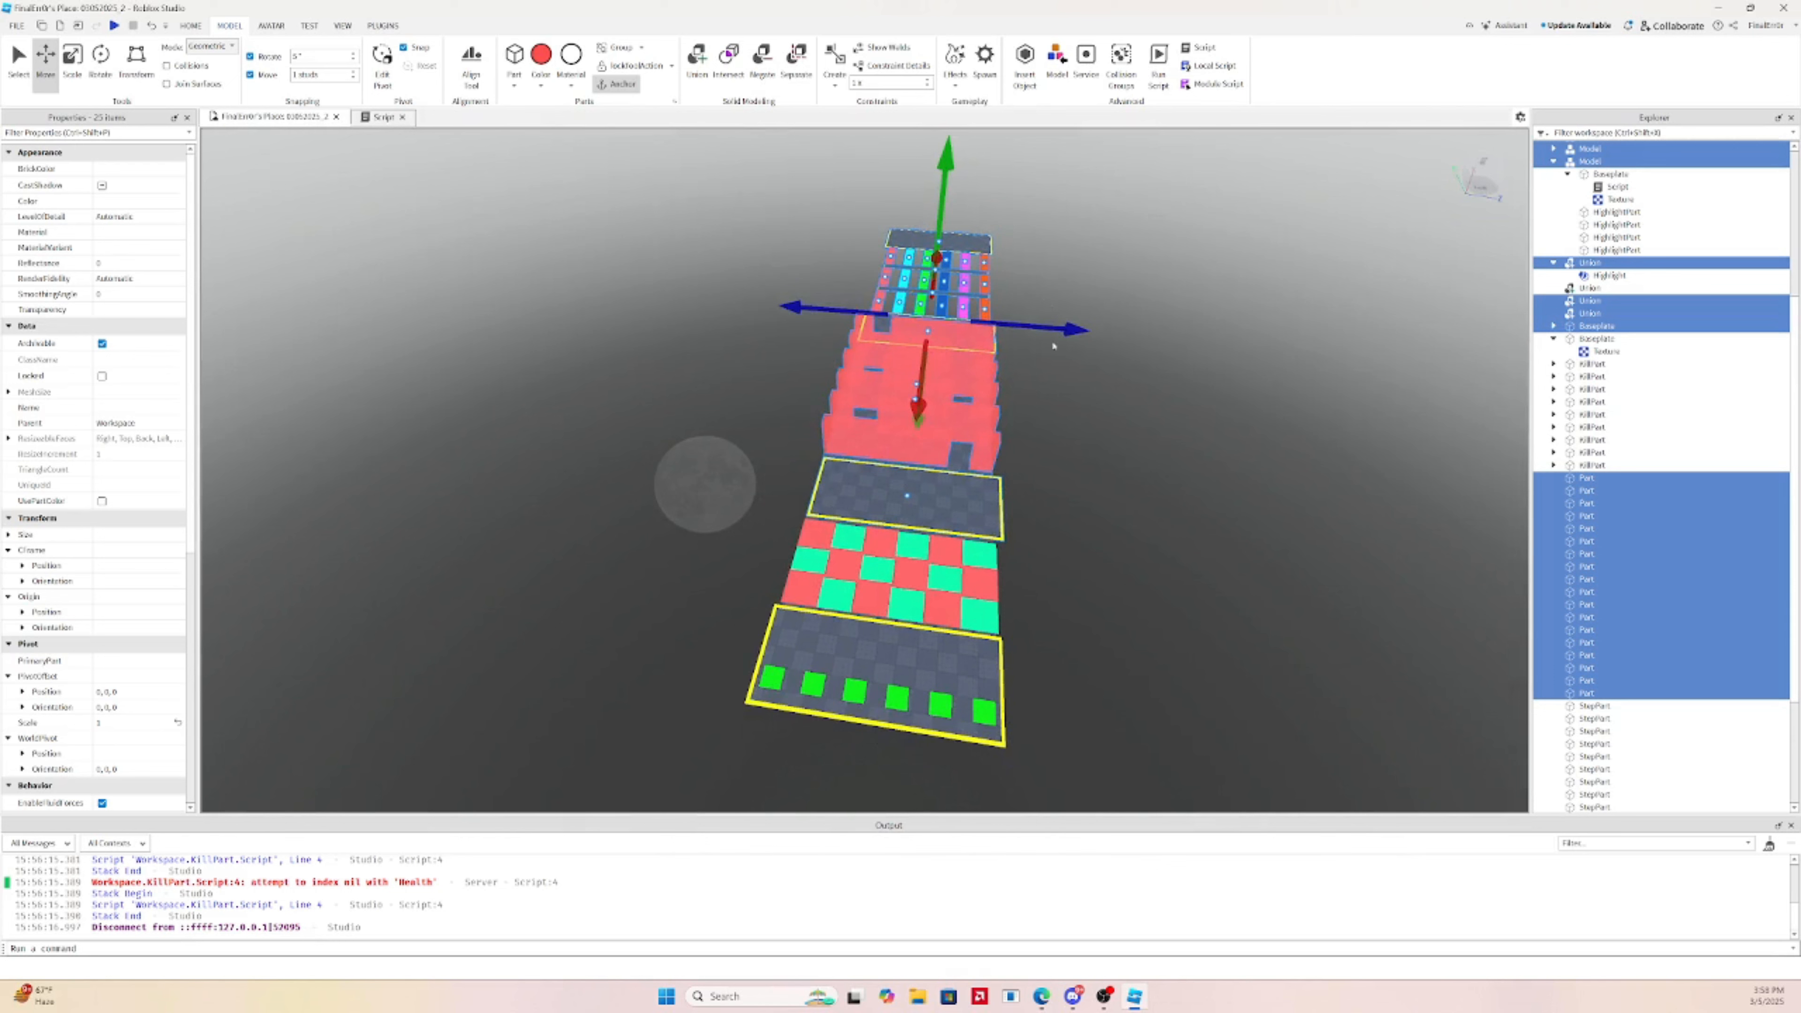
{"action": "left_click_drag", "start_coordinate": [1062, 332], "coordinate": [1061, 332]}
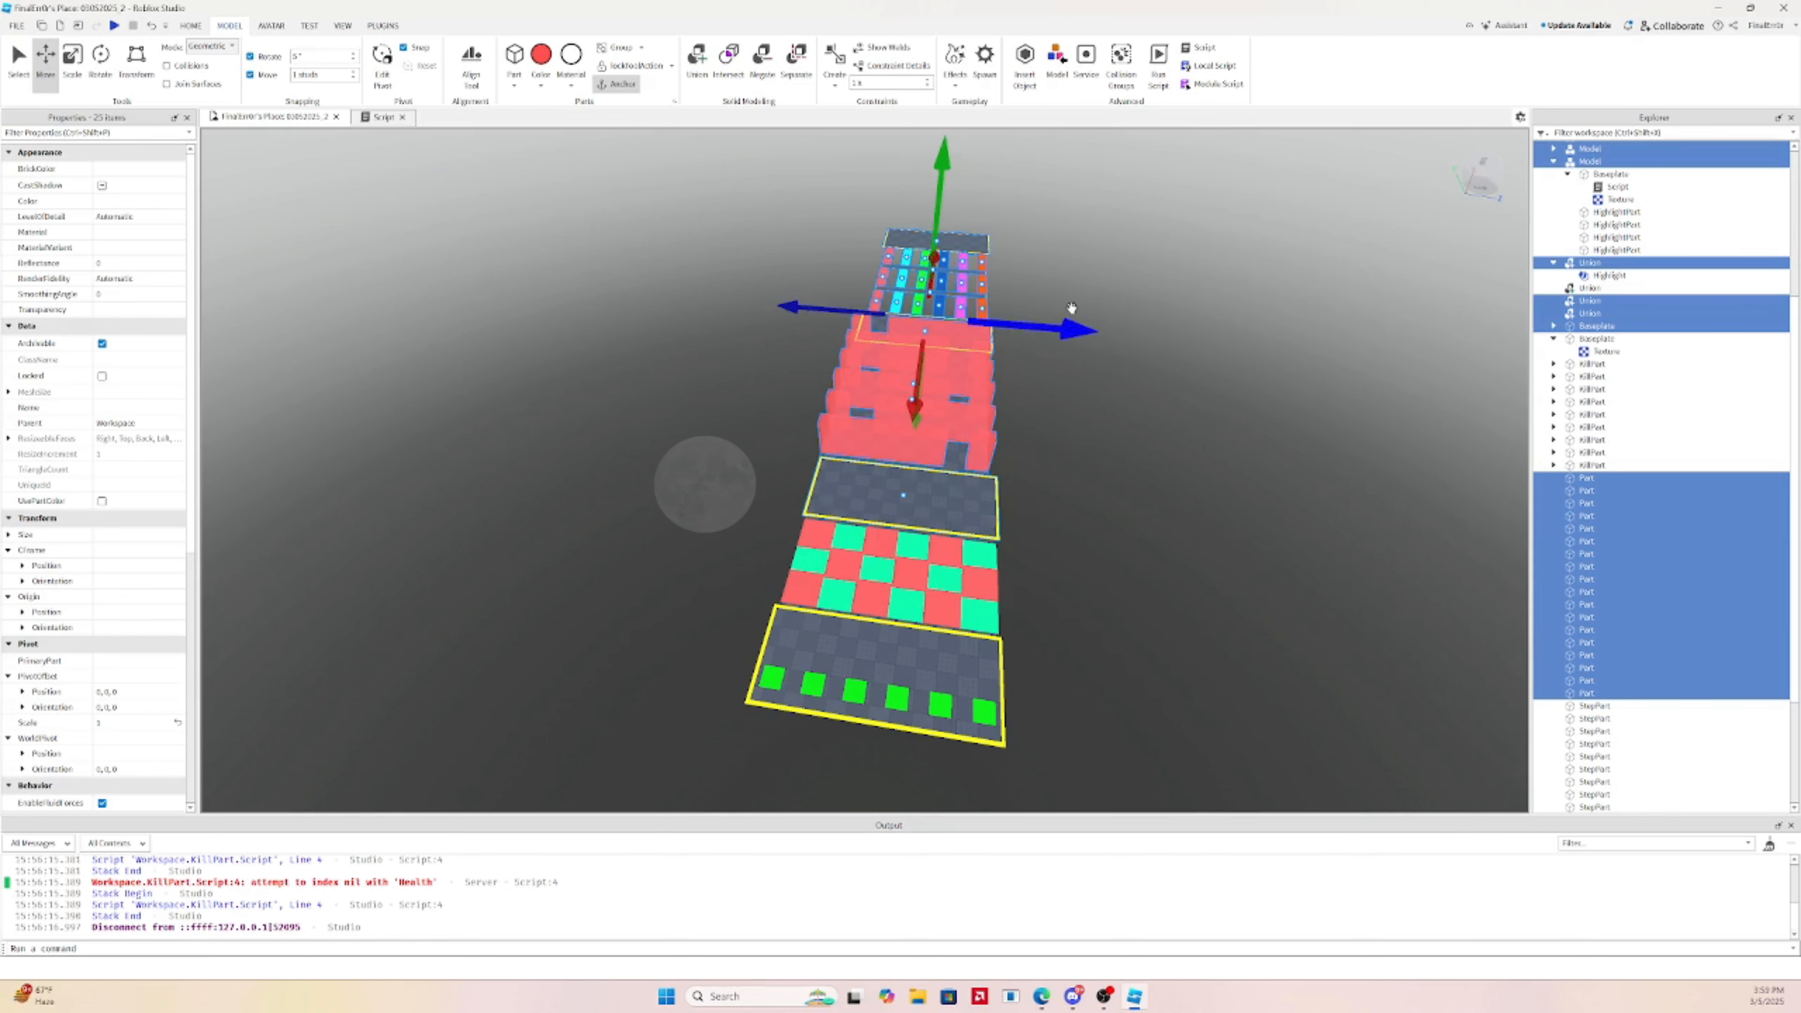
{"action": "right_click_drag", "start_coordinate": [1115, 338], "coordinate": [1114, 337]}
Fly the camera along the course and select the red wall union
{"action": "left_click", "coordinate": [1071, 427]}
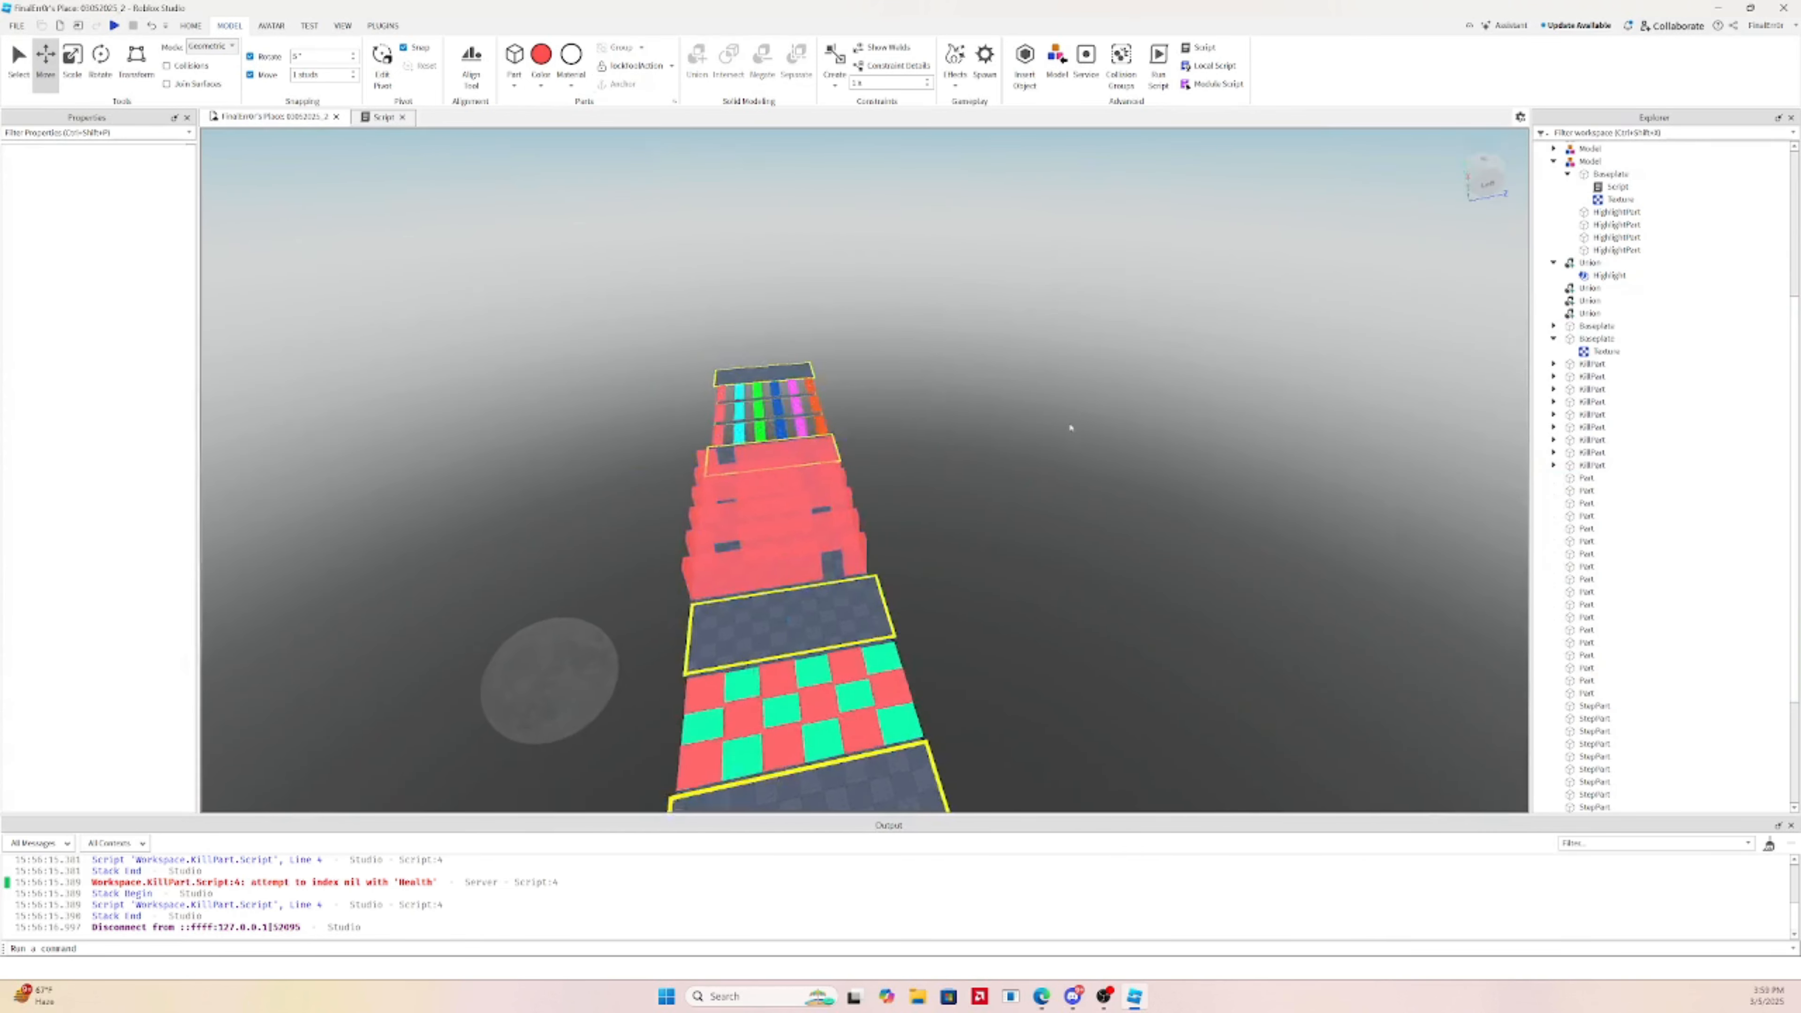
{"action": "right_click_drag", "start_coordinate": [1071, 427], "coordinate": [1072, 427]}
{"action": "key", "text": "w"}
{"action": "key", "text": "s"}
{"action": "key", "text": "a"}
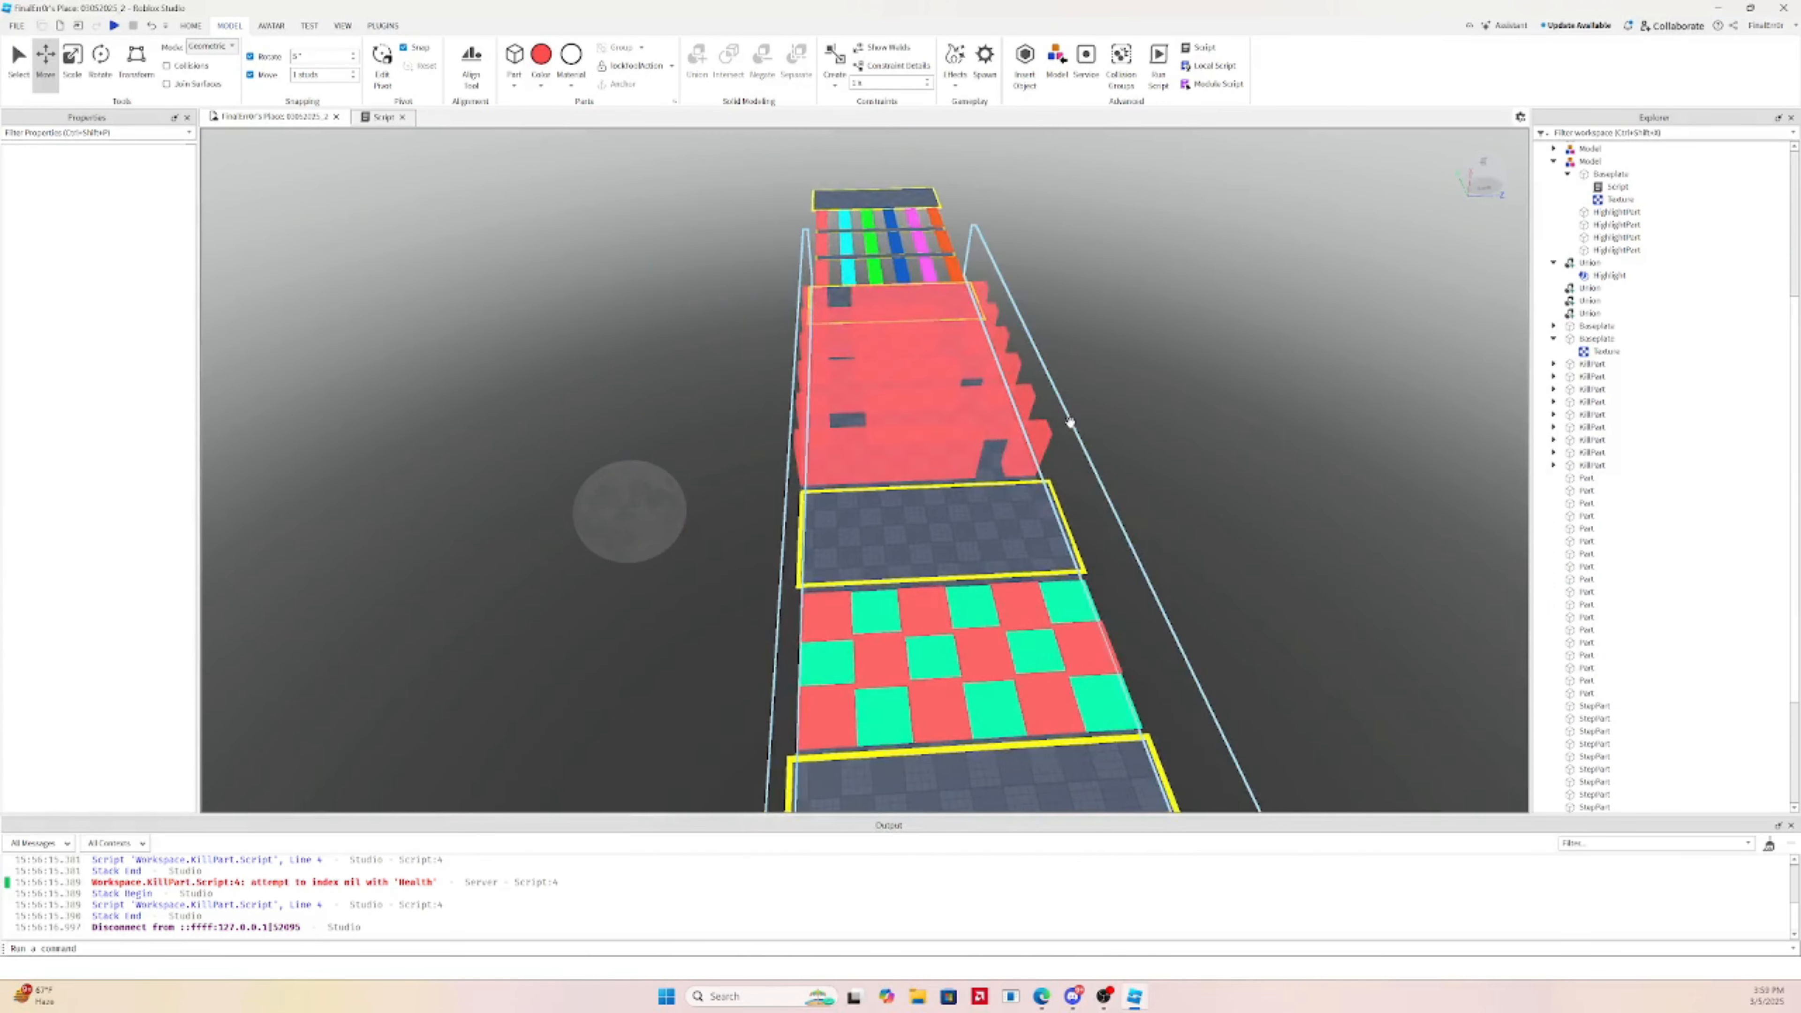
{"action": "key", "text": "d"}
{"action": "key", "text": "w"}
{"action": "key", "text": "a"}
{"action": "right_click_drag", "start_coordinate": [1115, 353], "coordinate": [1088, 403]}
{"action": "left_click", "coordinate": [1087, 400]}
{"action": "key", "text": "a"}
Stretch the red wall union's Z size from 142.875 to 209.875, then select the far HighlightPart
{"action": "left_click", "coordinate": [69, 61]}
{"action": "left_click_drag", "start_coordinate": [1177, 474], "coordinate": [817, 428]}
{"action": "right_click_drag", "start_coordinate": [829, 431], "coordinate": [808, 426]}
{"action": "key", "text": "d"}
{"action": "left_click", "coordinate": [1221, 373]}
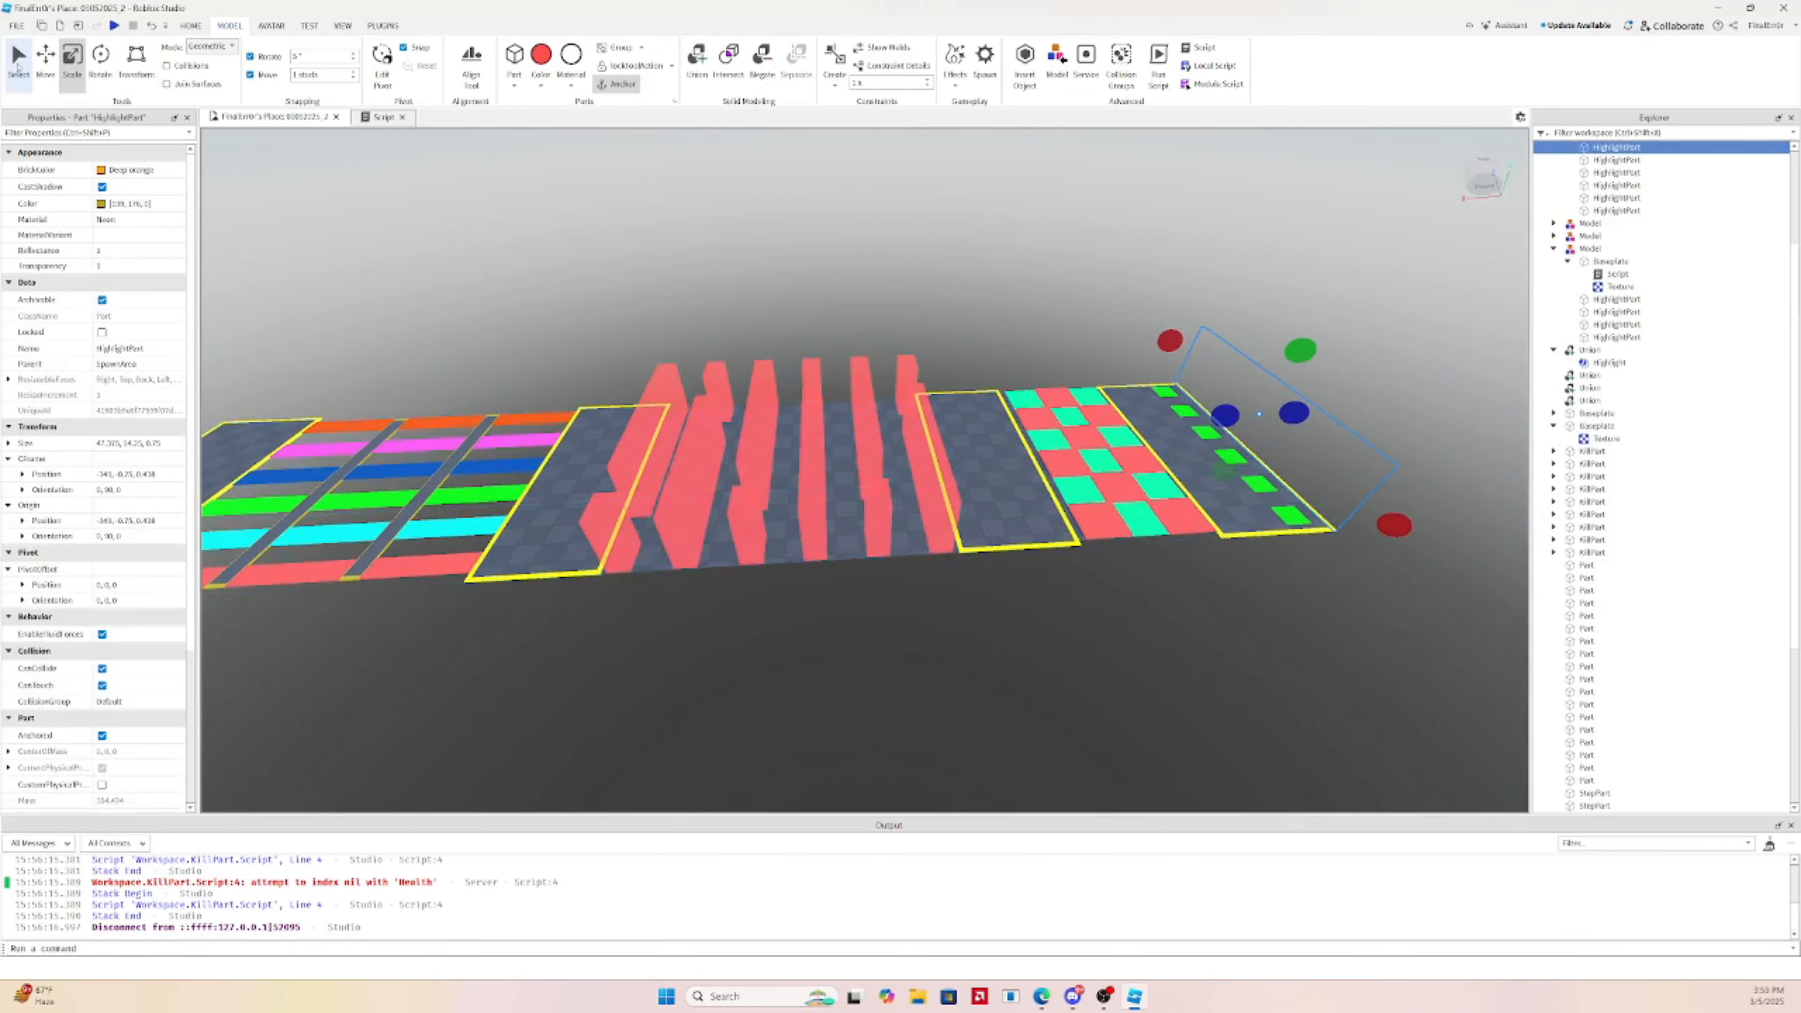
Duplicate the HighlightPart and move the copy beside the coloured strips
{"action": "key", "text": "ctrl+d"}
{"action": "key", "text": "a"}
{"action": "left_click_drag", "start_coordinate": [1381, 409], "coordinate": [1013, 413]}
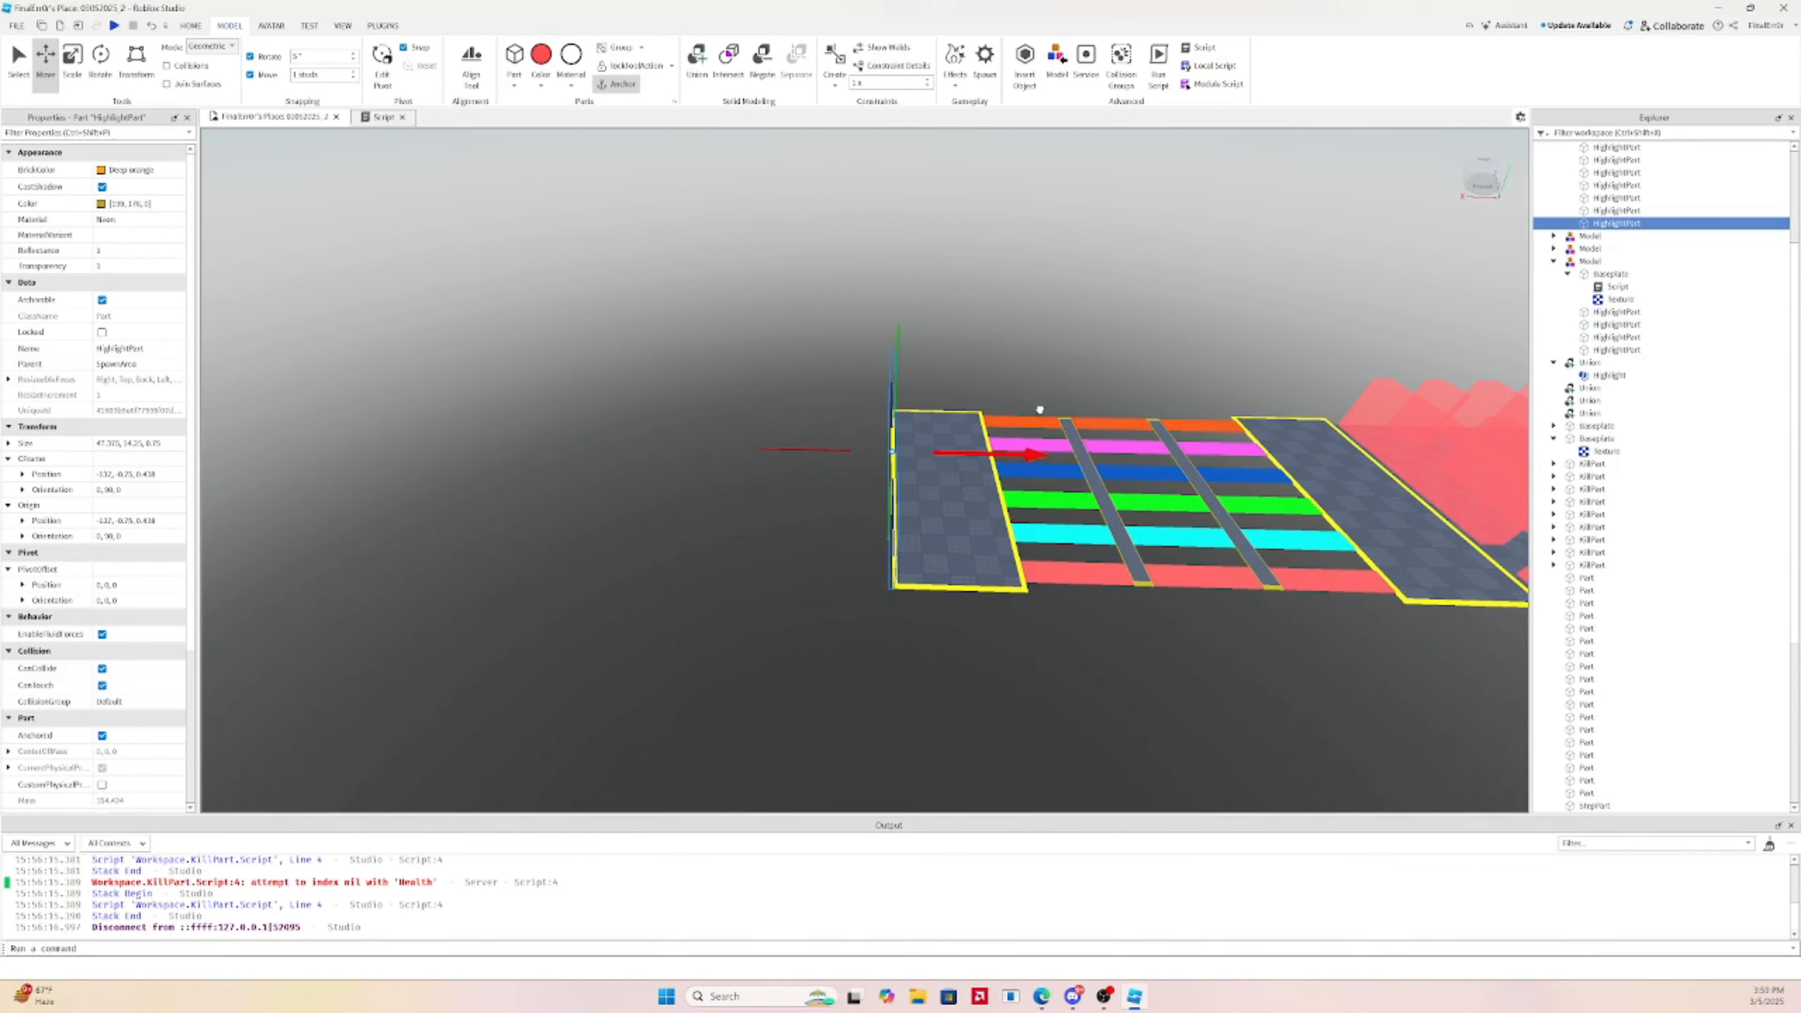
{"action": "left_click", "coordinate": [1034, 328]}
Look over the finished course and start a play test
{"action": "key", "text": "d"}
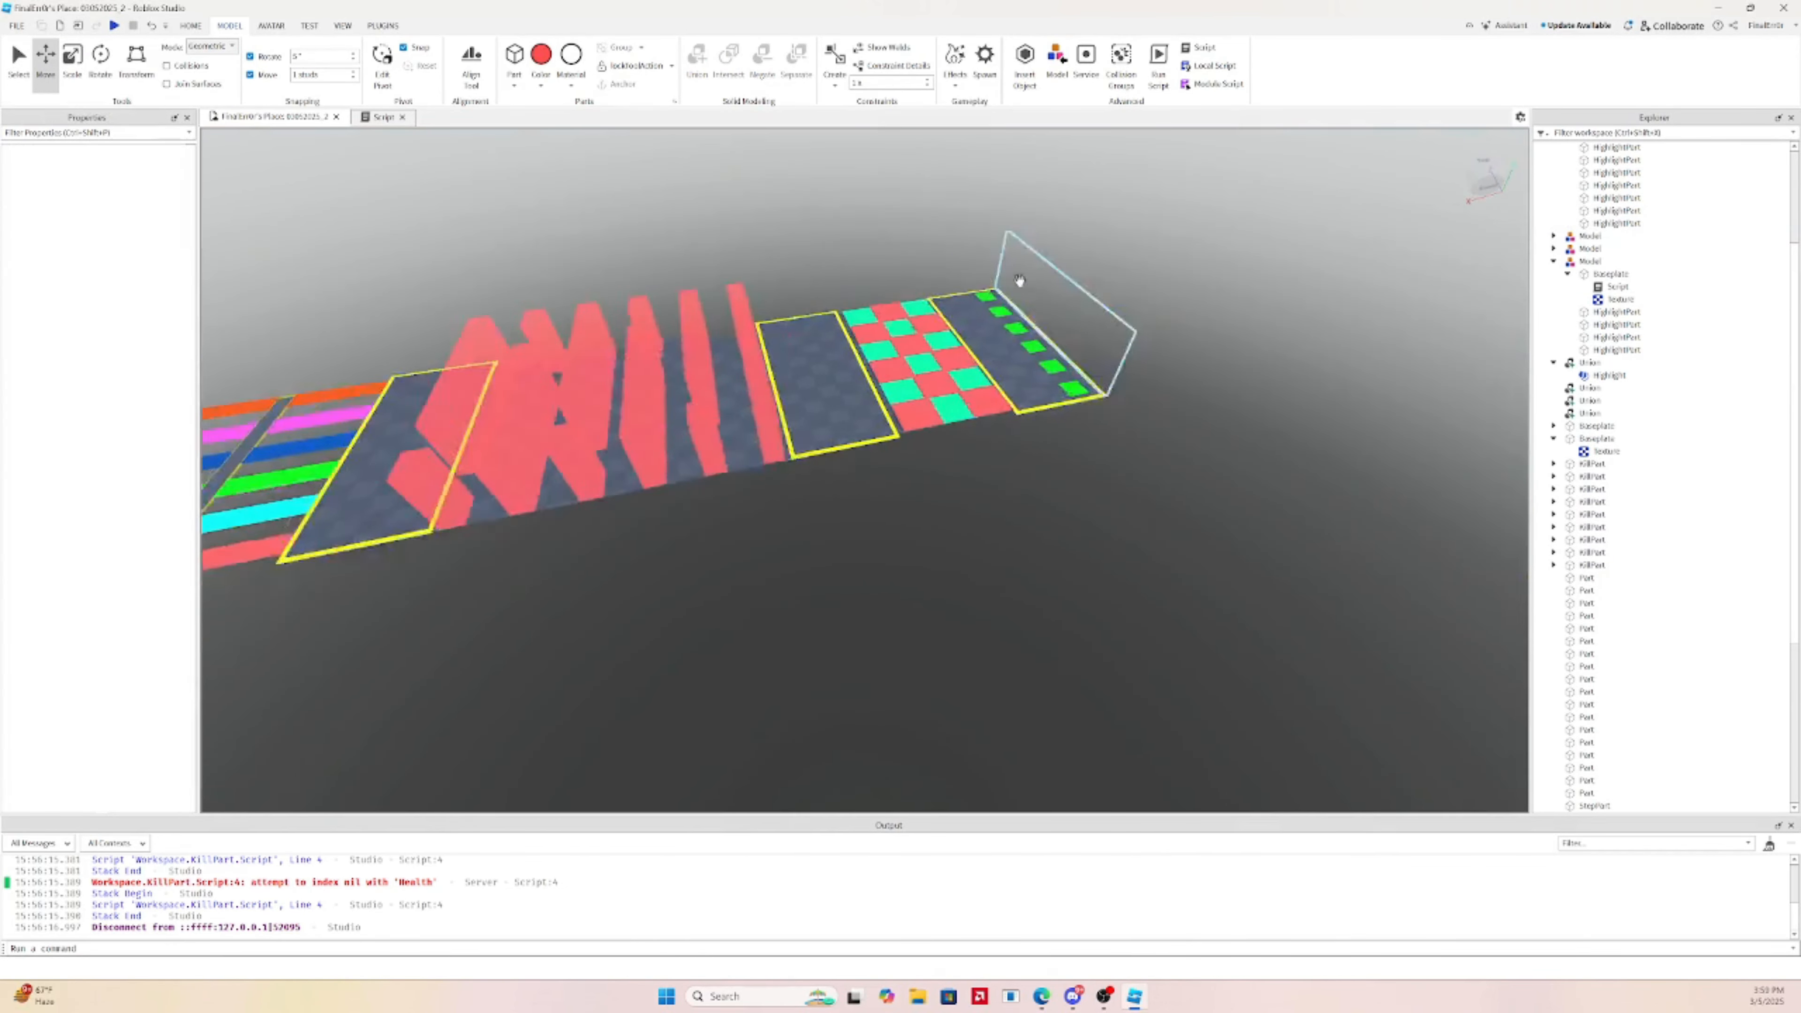
{"action": "key", "text": "w"}
{"action": "right_click_drag", "start_coordinate": [978, 316], "coordinate": [860, 272]}
{"action": "key", "text": "s"}
{"action": "key", "text": "w"}
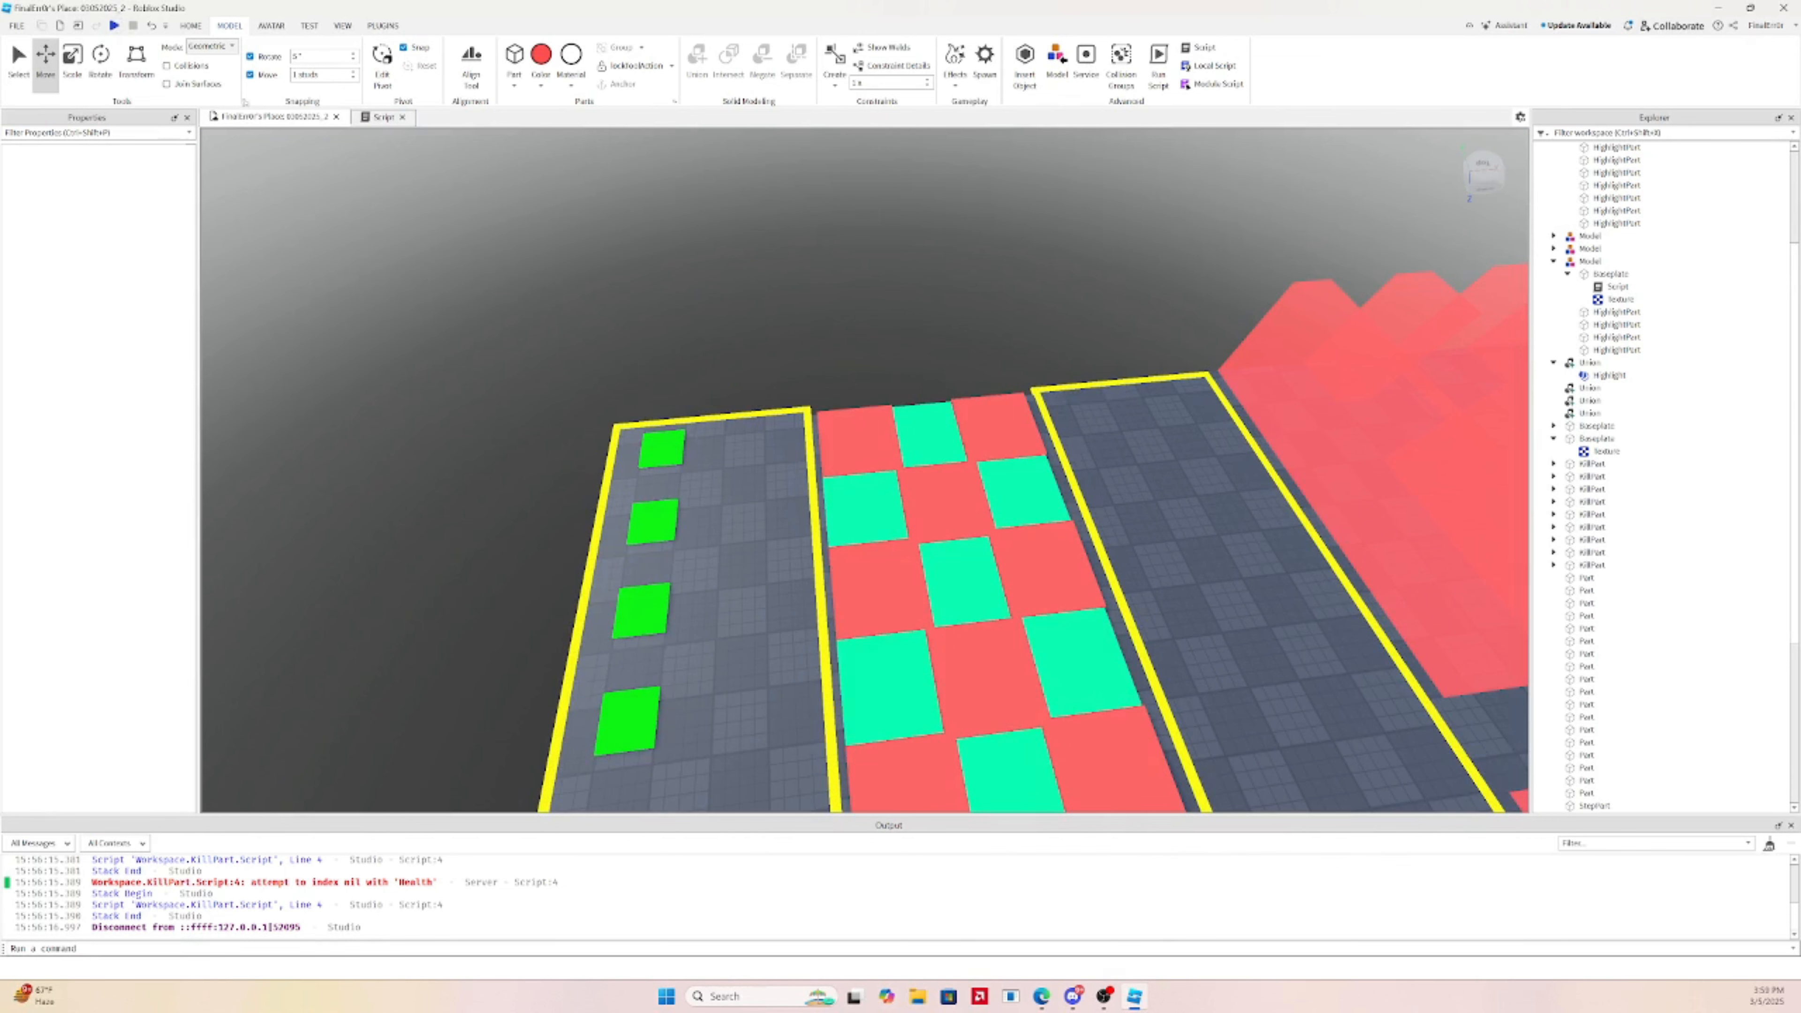
{"action": "left_click", "coordinate": [113, 25]}
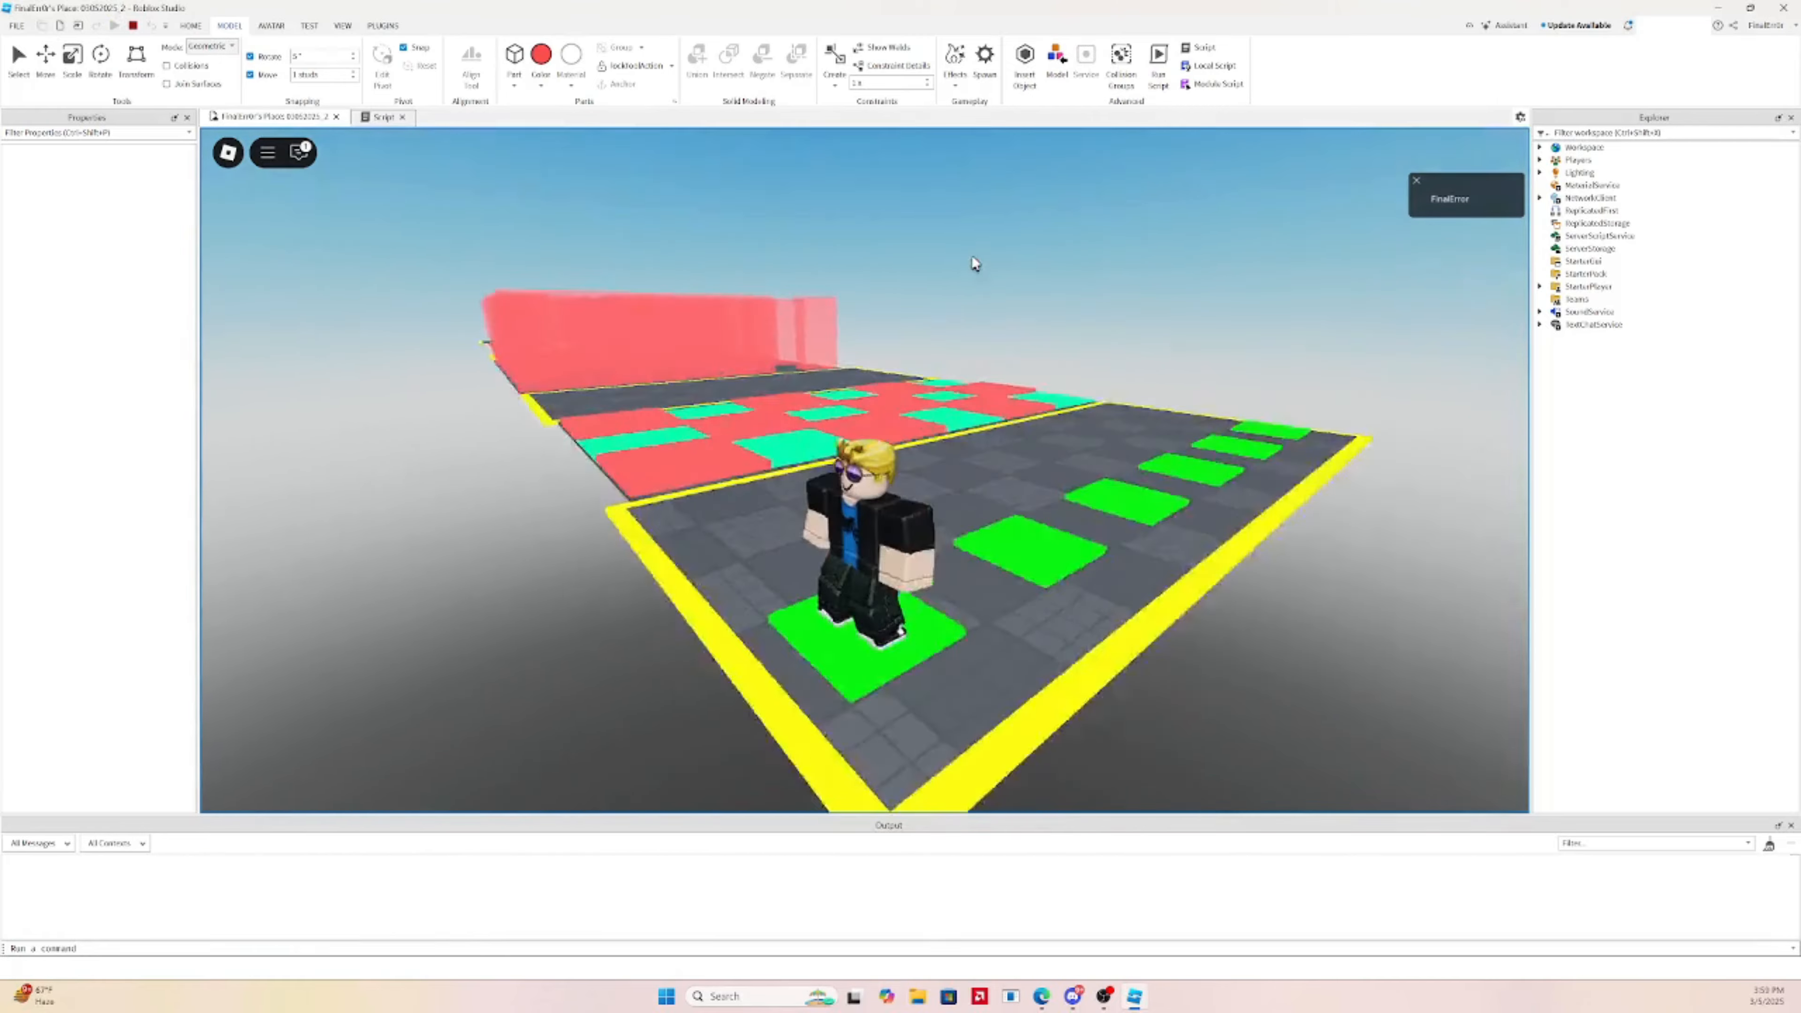
Run and jump the avatar across the checkerboard into the red wall corridor
{"action": "right_click_drag", "start_coordinate": [976, 264], "coordinate": [976, 264]}
{"action": "key", "text": "a"}
{"action": "key", "text": "w"}
{"action": "key", "text": "s"}
{"action": "key", "text": "w"}
{"action": "key", "text": "space"}
{"action": "key", "text": "w"}
{"action": "key", "text": "space"}
{"action": "key", "text": "w"}
{"action": "key", "text": "space"}
{"action": "key", "text": "w"}
{"action": "key", "text": "w"}
{"action": "key", "text": "w"}
{"action": "key", "text": "w"}
{"action": "key", "text": "w"}
{"action": "key", "text": "w"}
{"action": "key", "text": "w"}
{"action": "key", "text": "w"}
{"action": "key", "text": "w"}
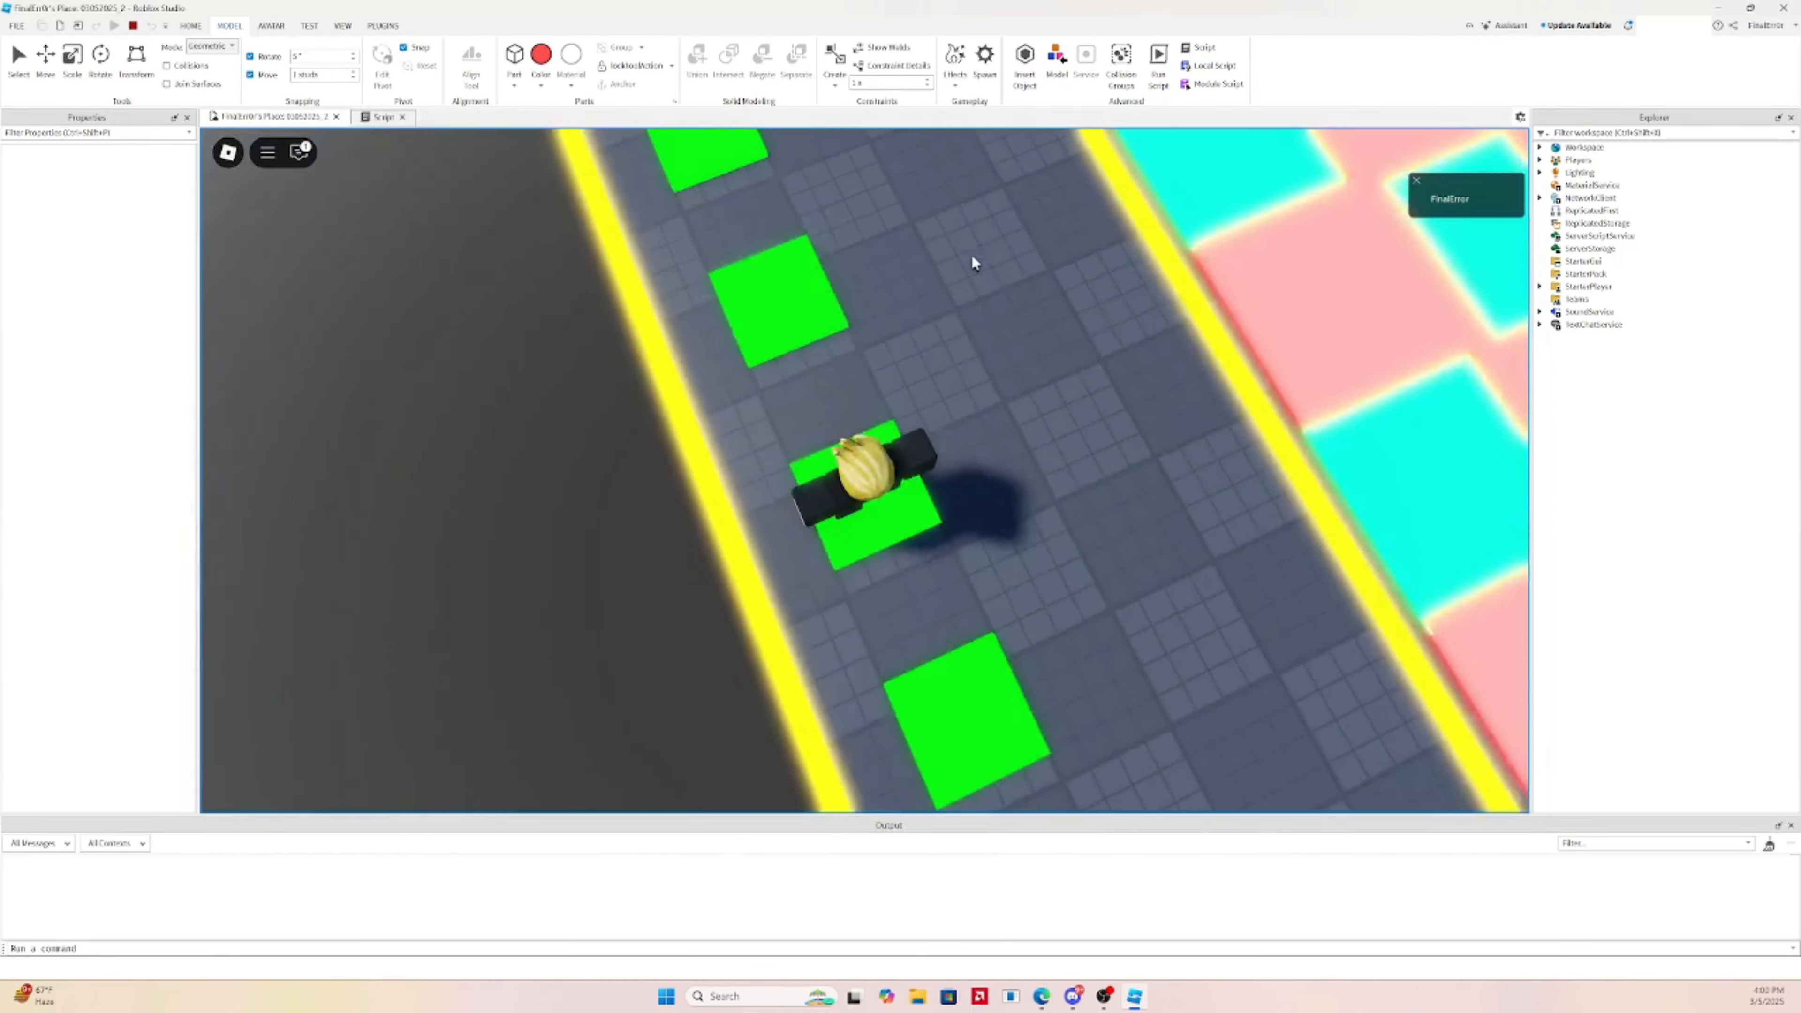
Run the respawned avatar forward onto the coloured strips
{"action": "right_click_drag", "start_coordinate": [972, 256], "coordinate": [972, 257]}
{"action": "key", "text": "w"}
{"action": "right_click_drag", "start_coordinate": [989, 333], "coordinate": [989, 334]}
Stop the play test and locate the red wall union and scripts in Explorer
{"action": "left_click", "coordinate": [132, 26]}
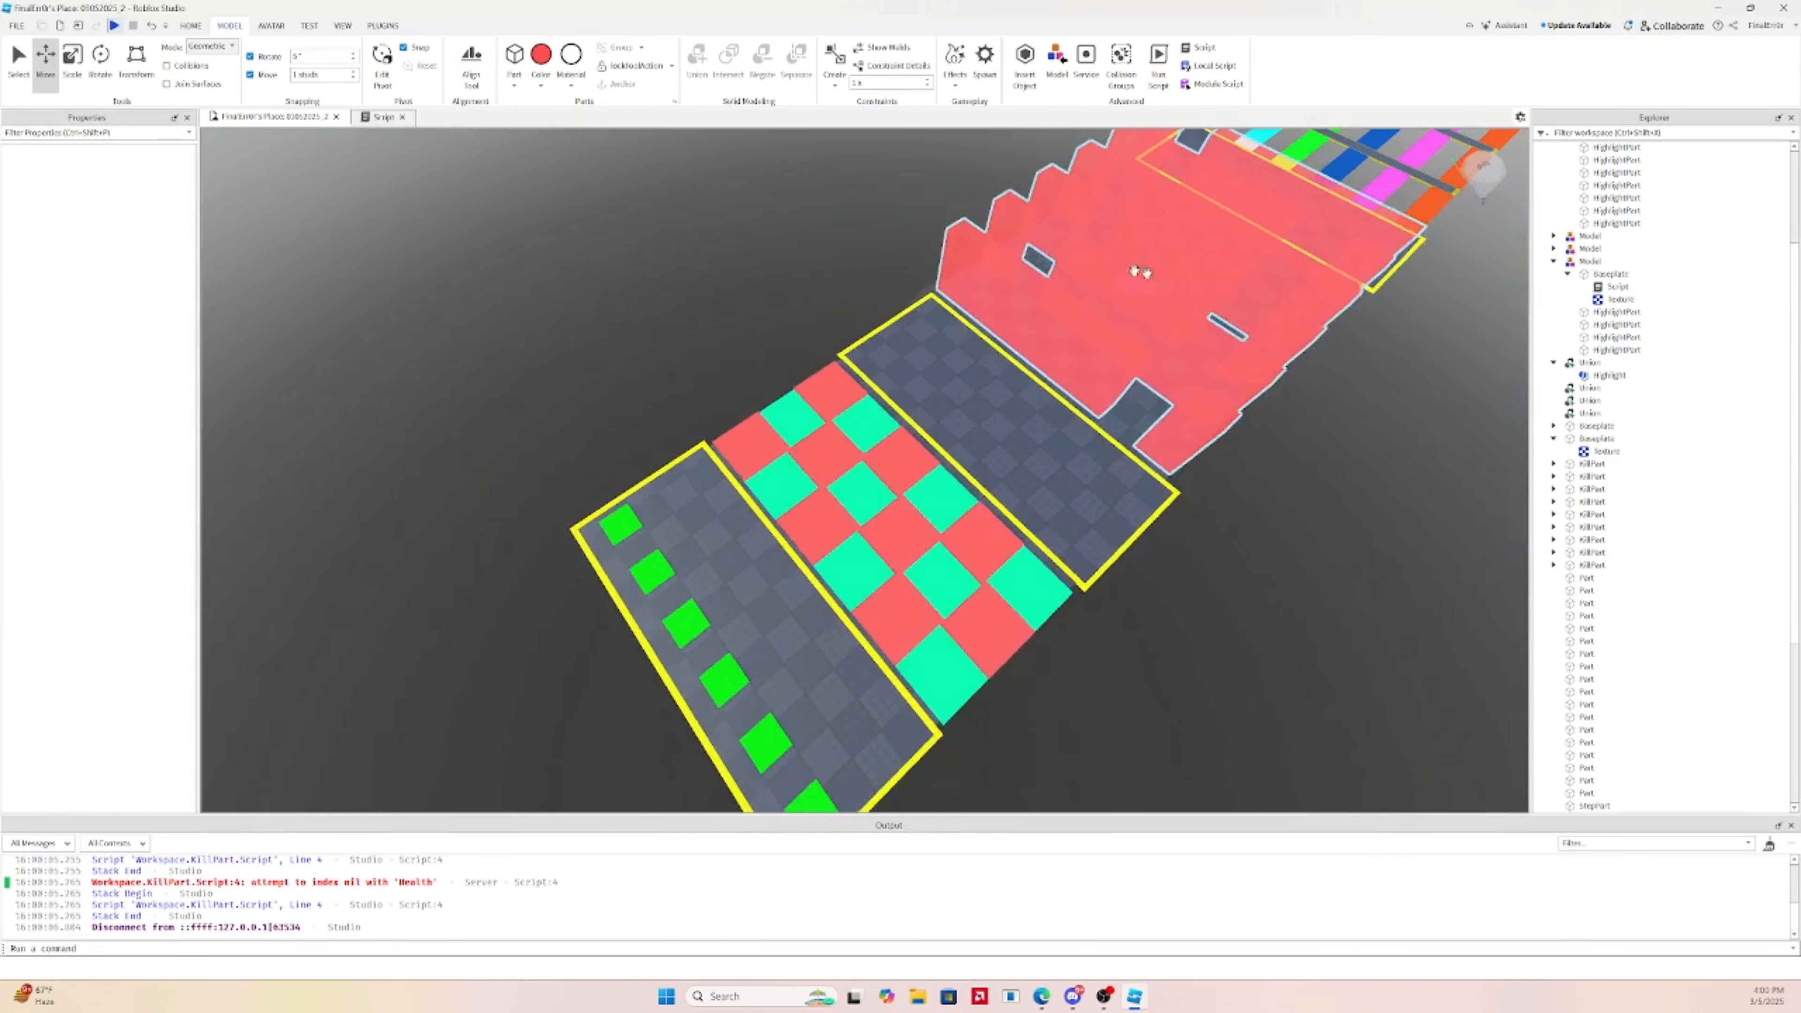
{"action": "left_click", "coordinate": [1086, 305]}
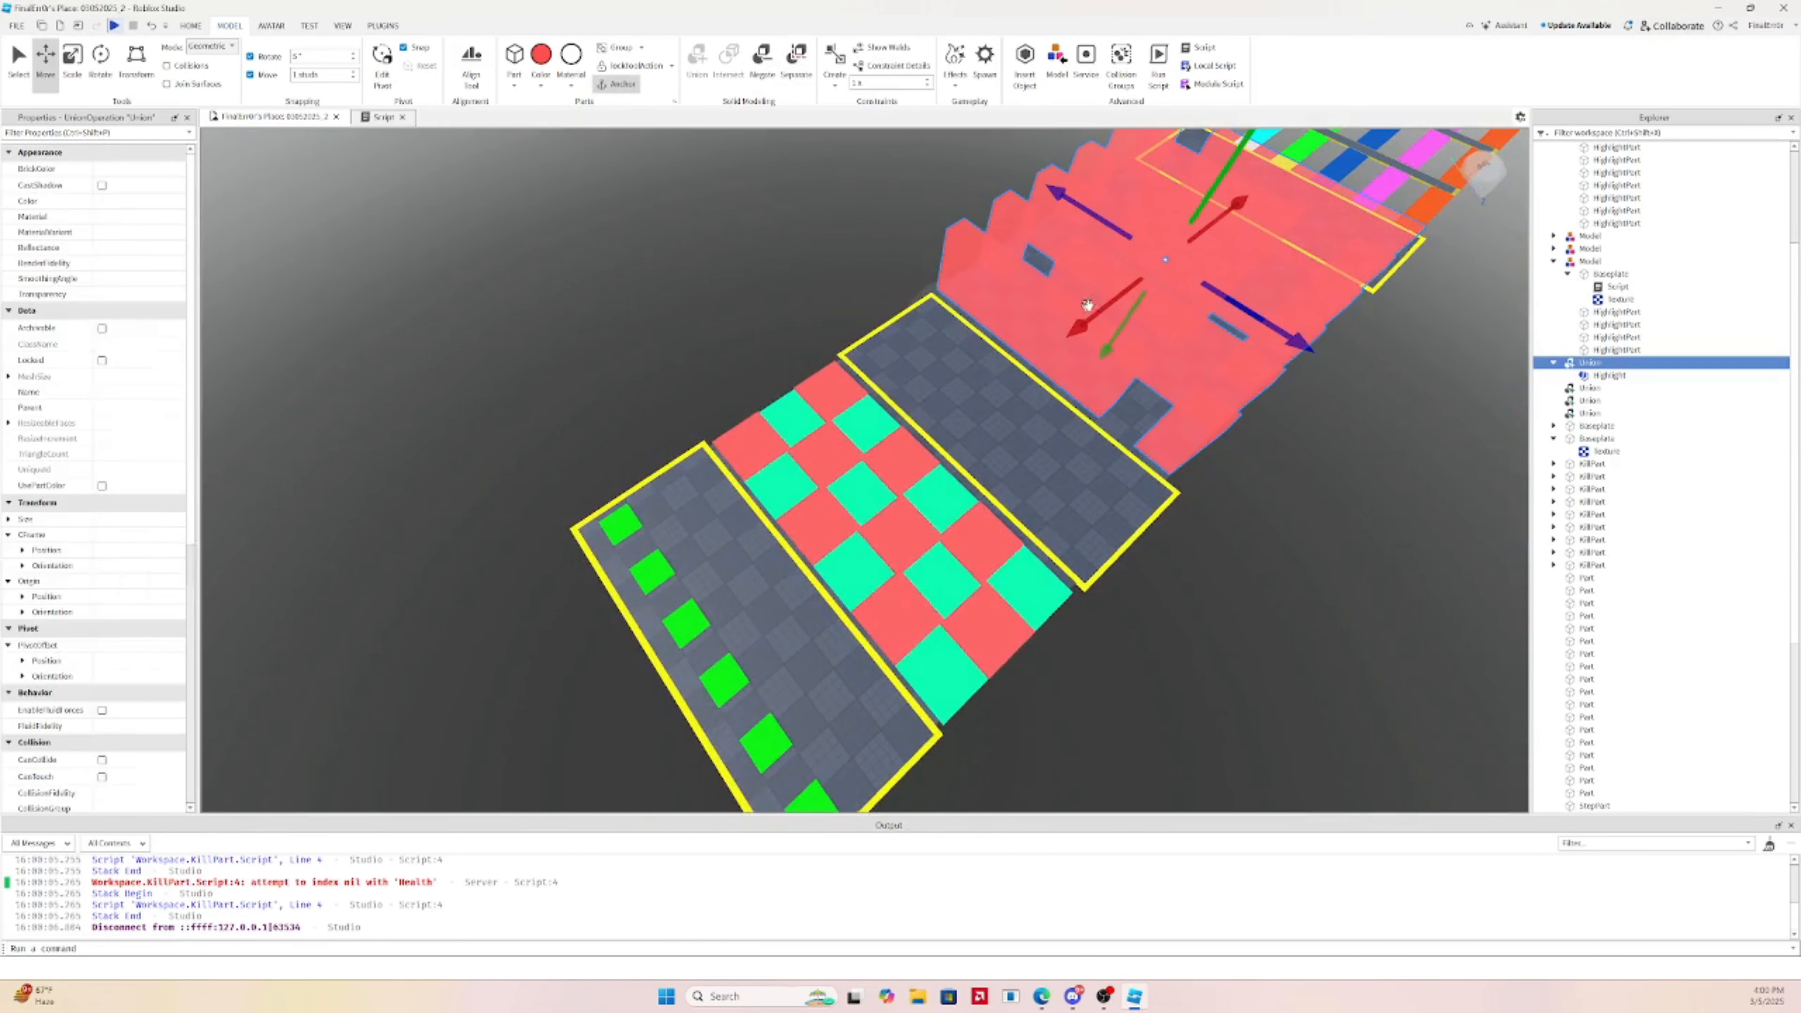
{"action": "left_click", "coordinate": [1618, 288]}
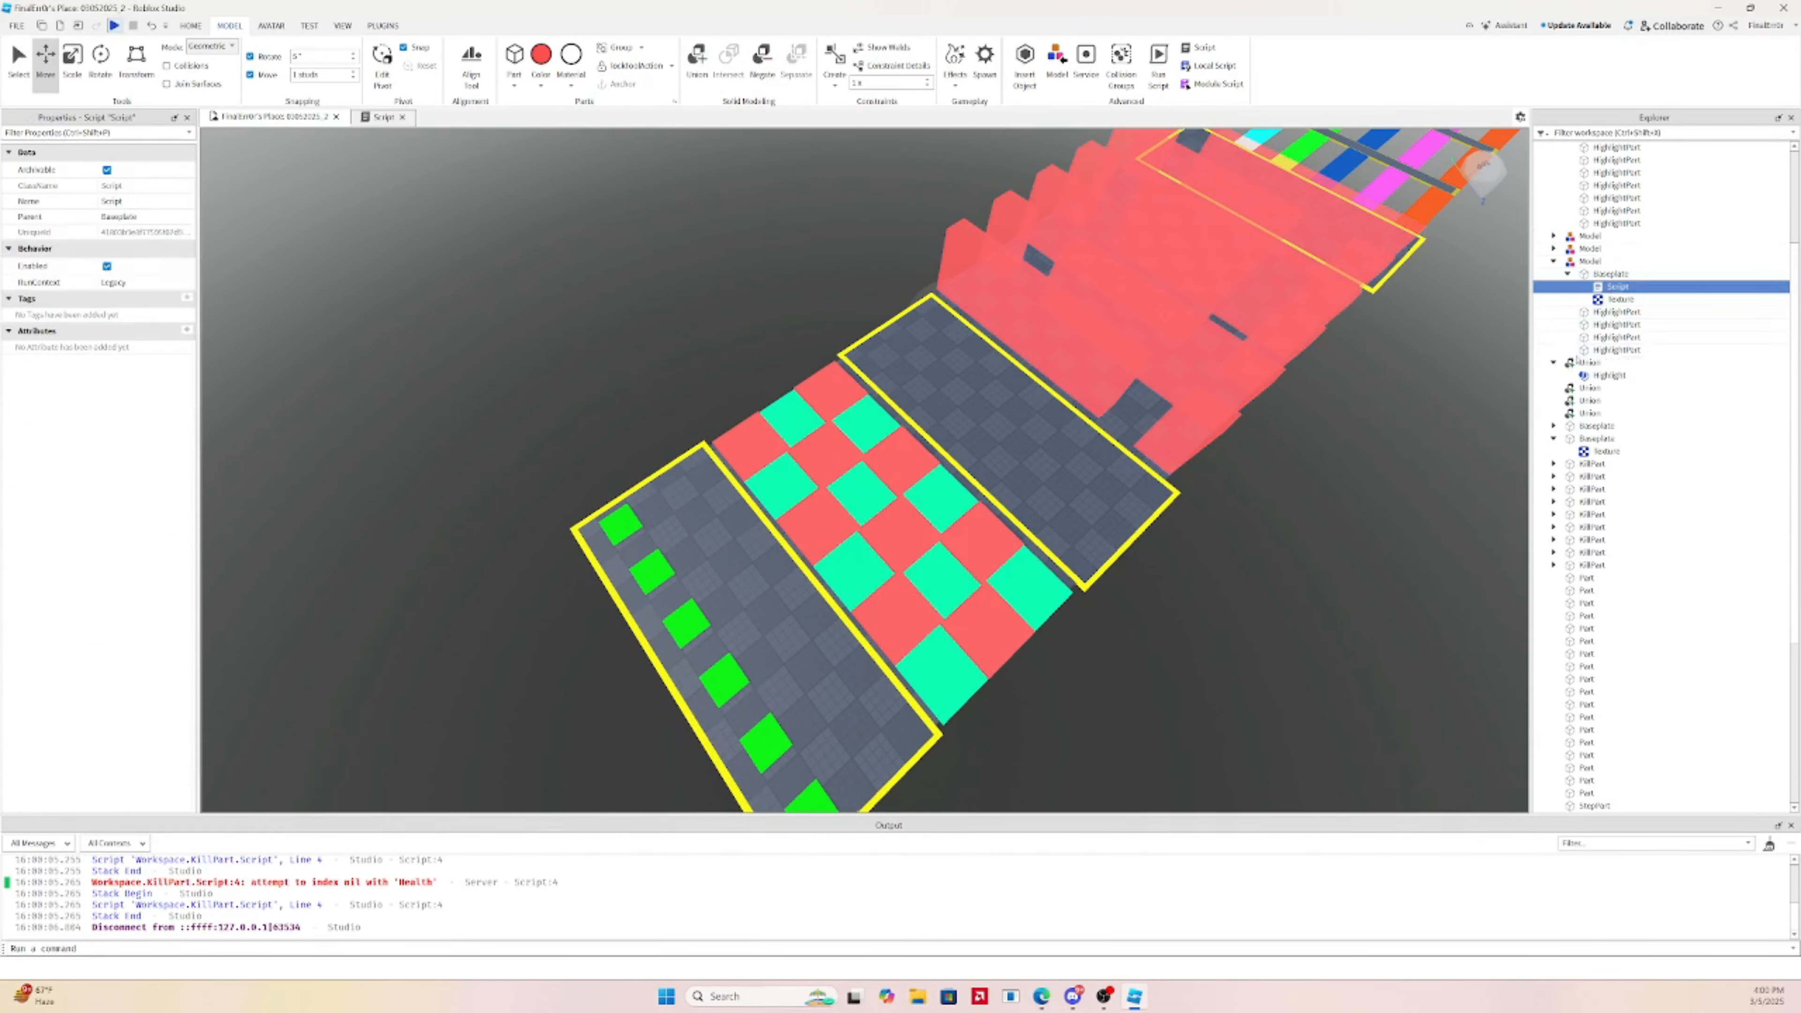
{"action": "left_click", "coordinate": [1585, 365]}
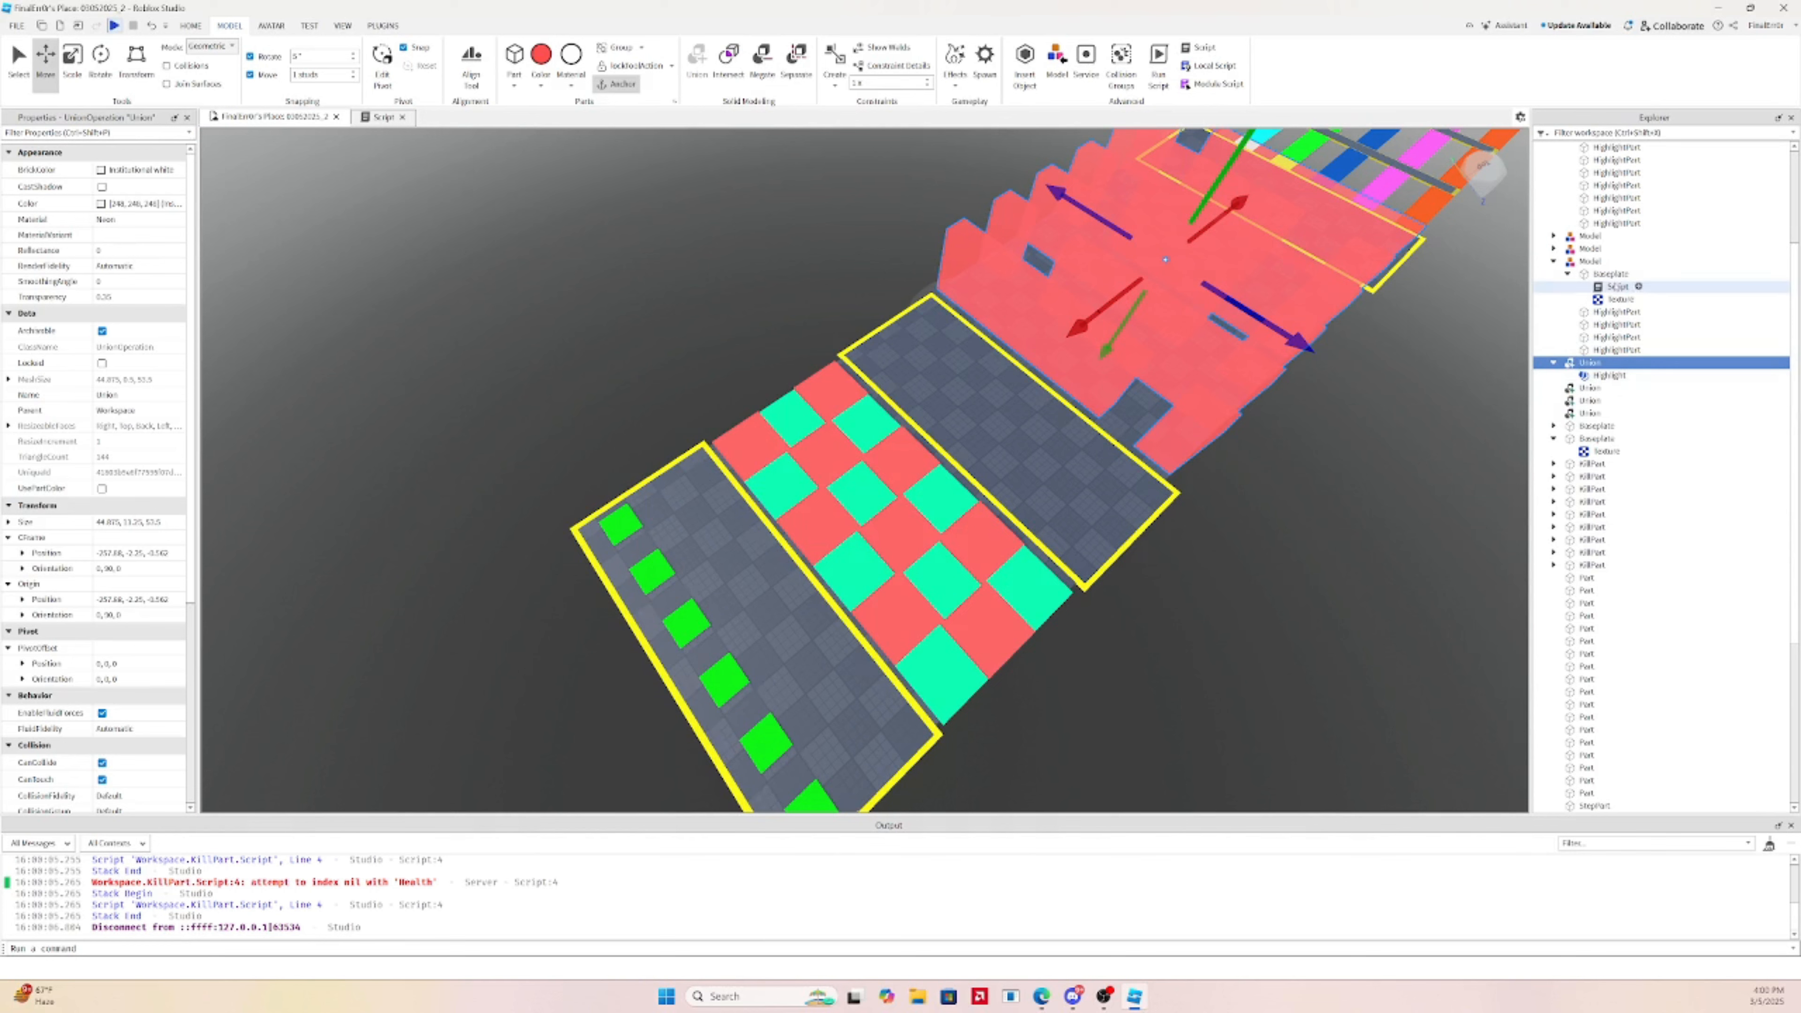
{"action": "left_click", "coordinate": [1618, 287]}
{"action": "scroll", "coordinate": [1597, 433], "scroll_direction": "up", "scroll_amount": 4}
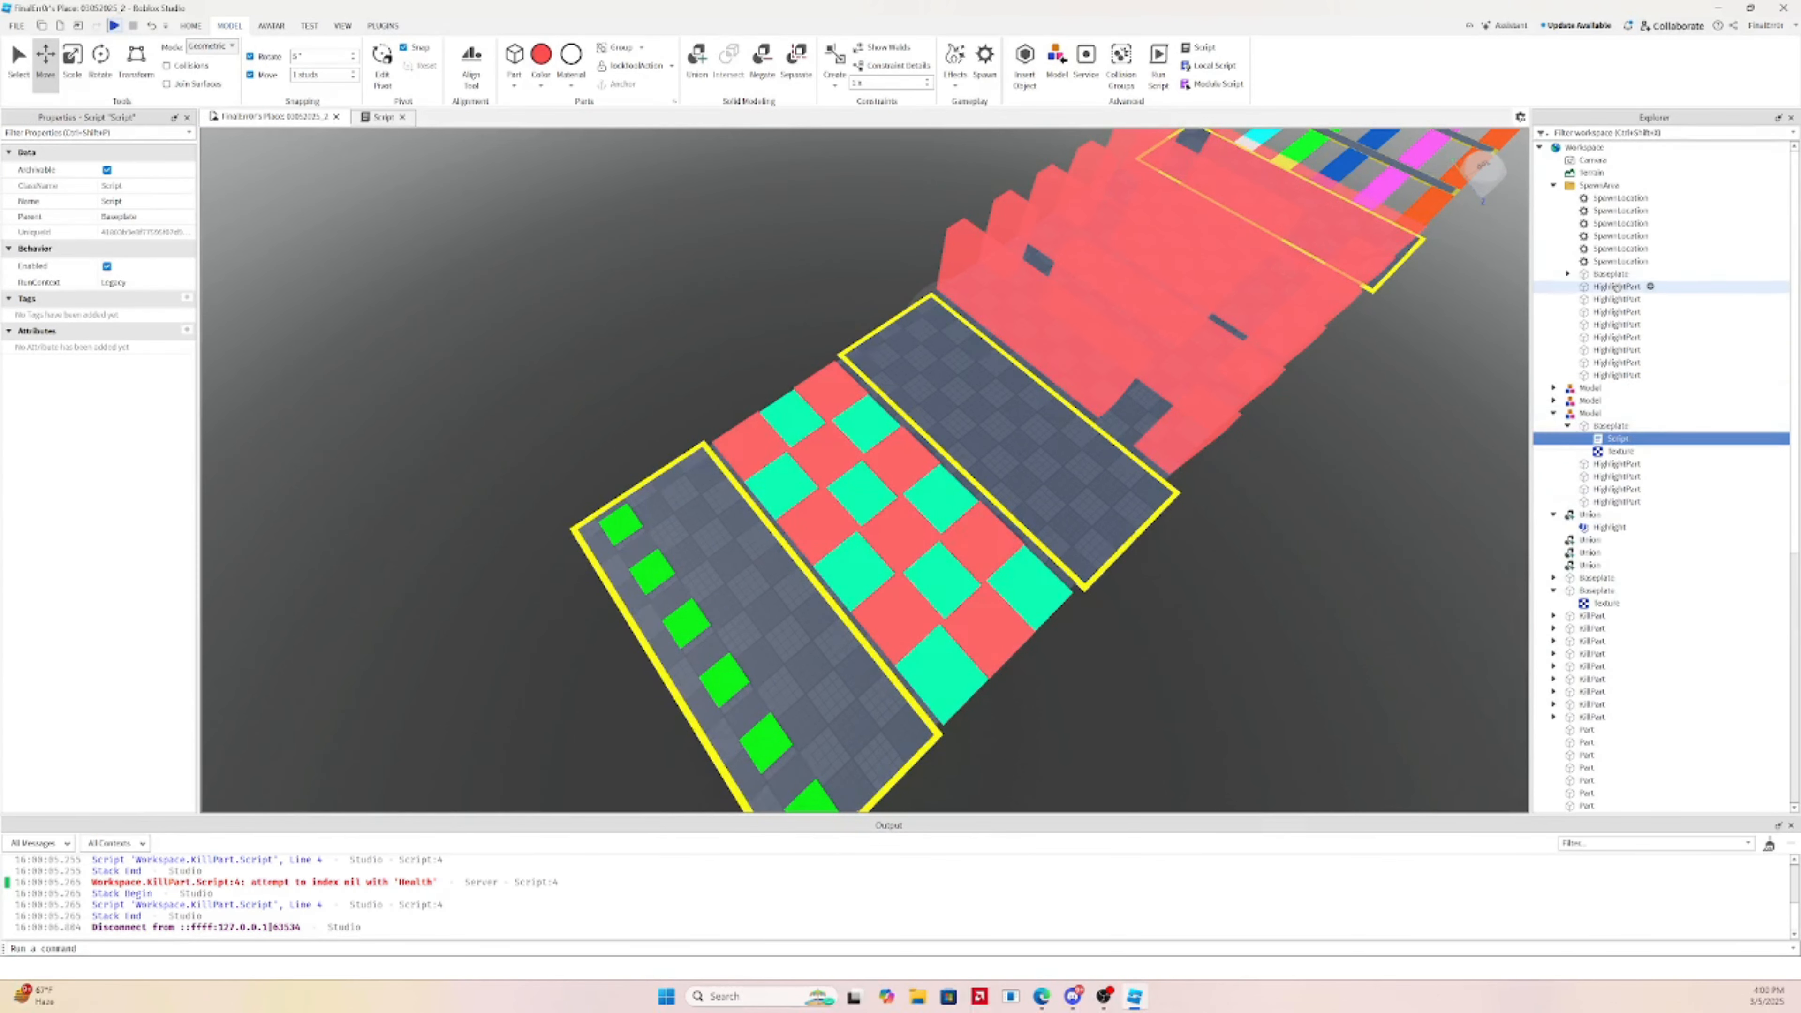
{"action": "scroll", "coordinate": [1594, 310], "scroll_direction": "down", "scroll_amount": 4}
Put a copy of the KillPart kill script inside the Union and start another play test
{"action": "left_click", "coordinate": [1560, 573]}
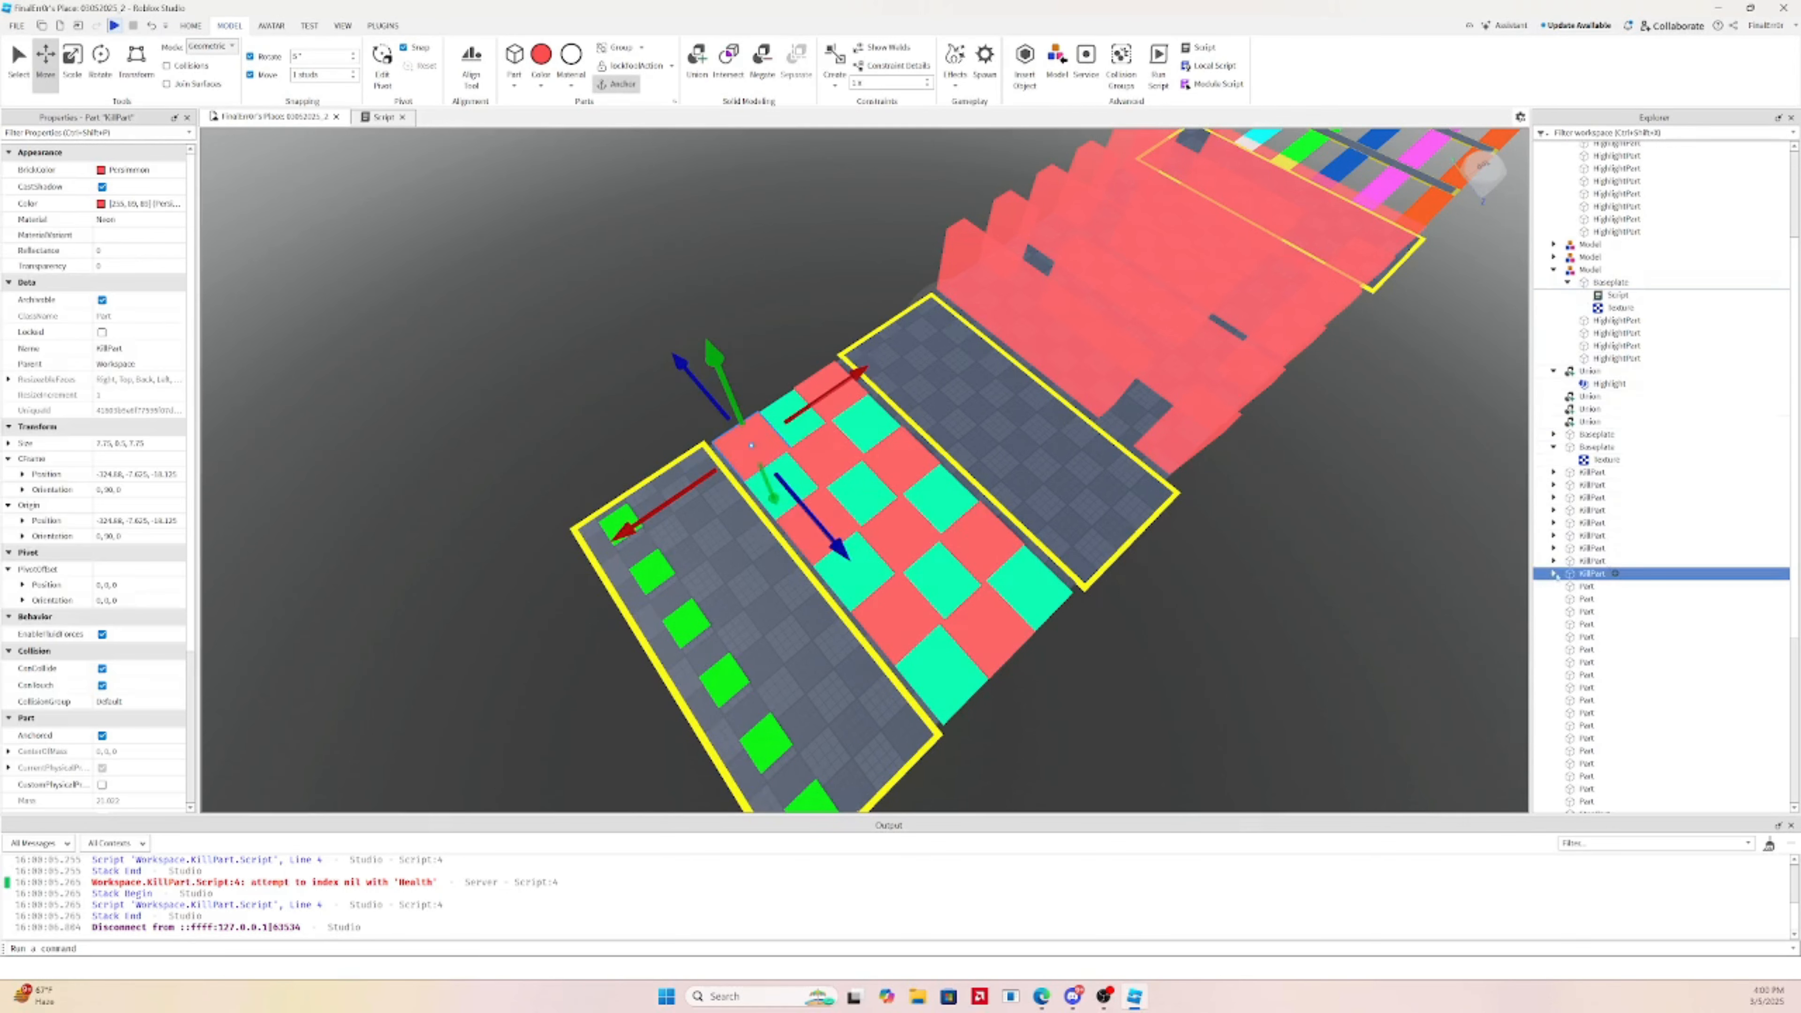
{"action": "left_click", "coordinate": [1623, 586]}
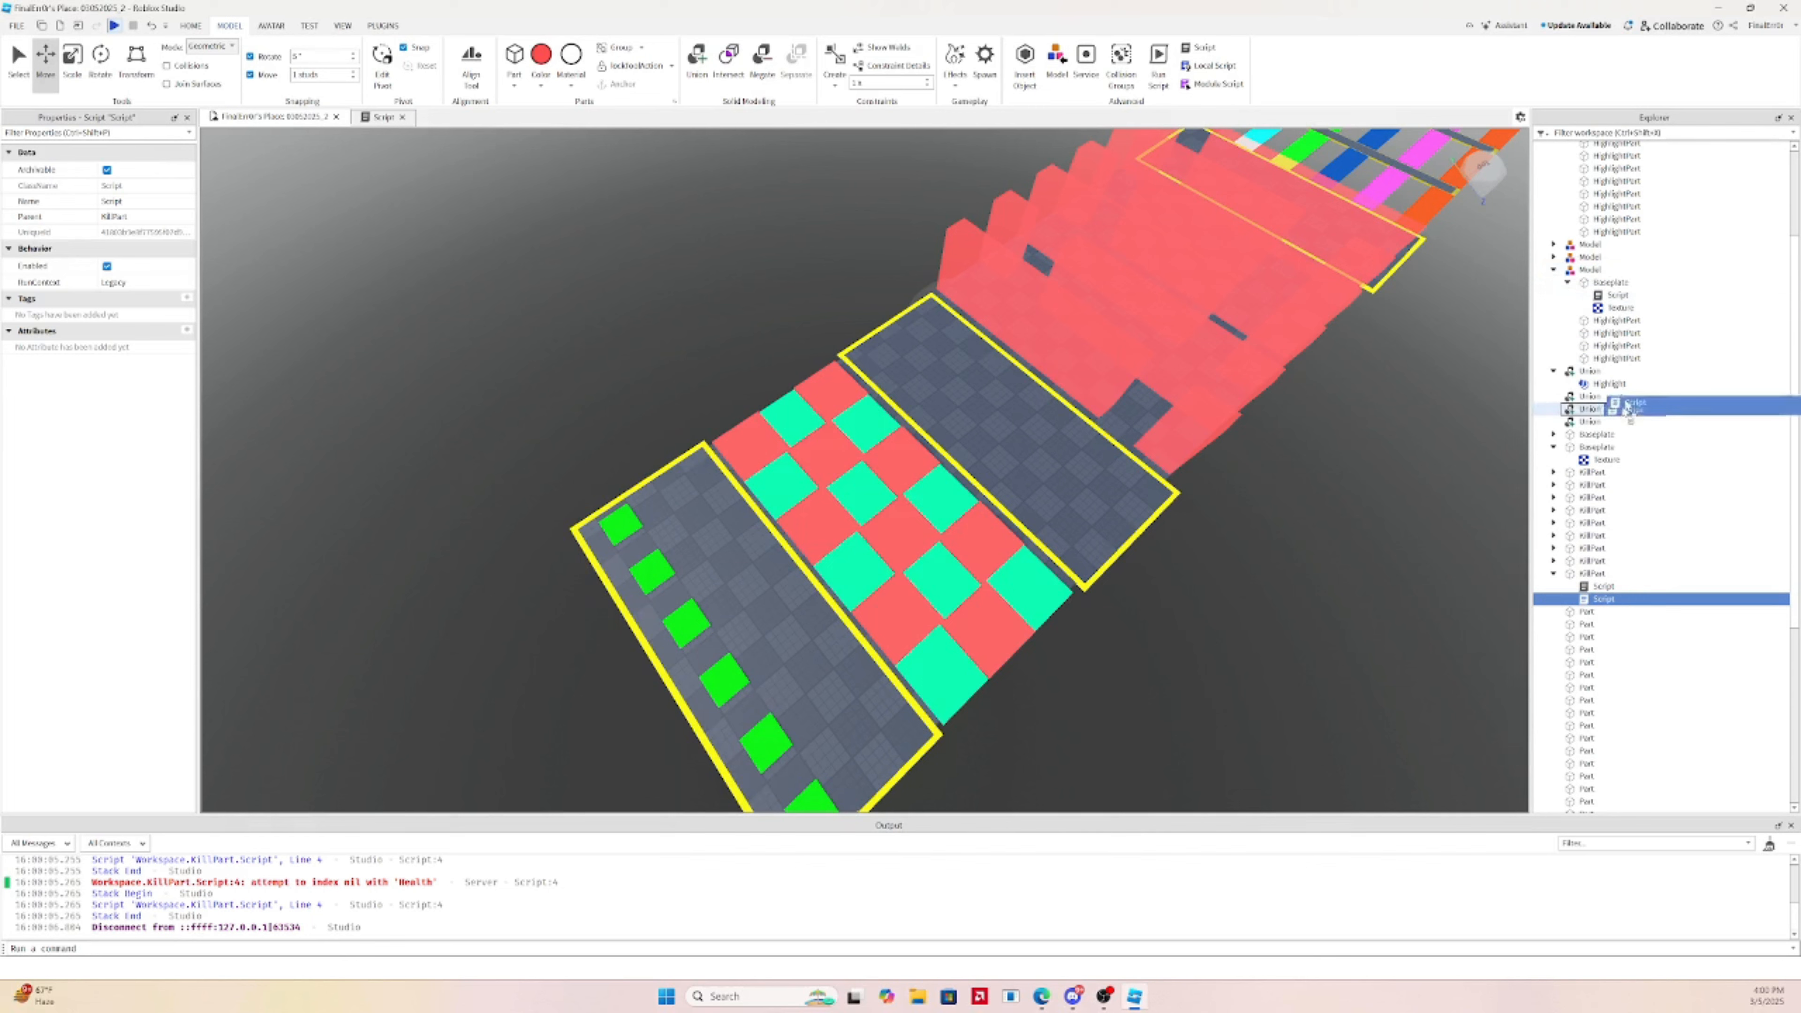
{"action": "left_click", "coordinate": [1231, 558]}
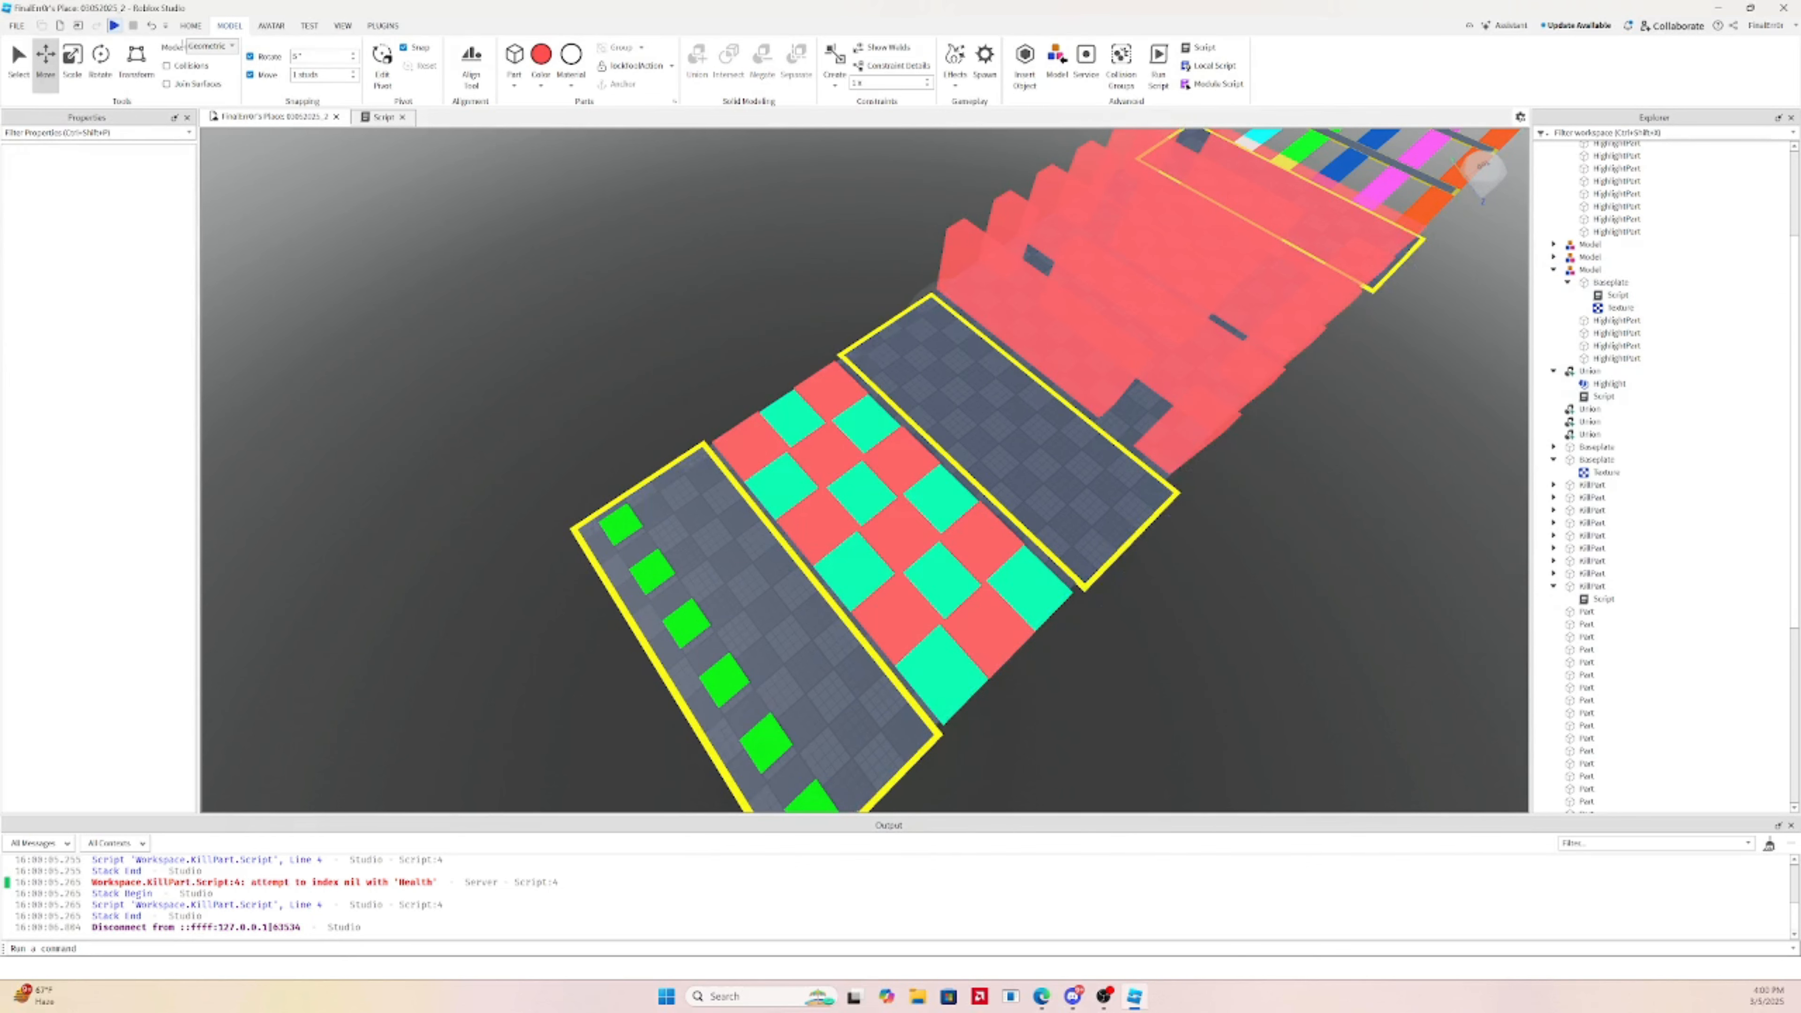
{"action": "left_click", "coordinate": [113, 25]}
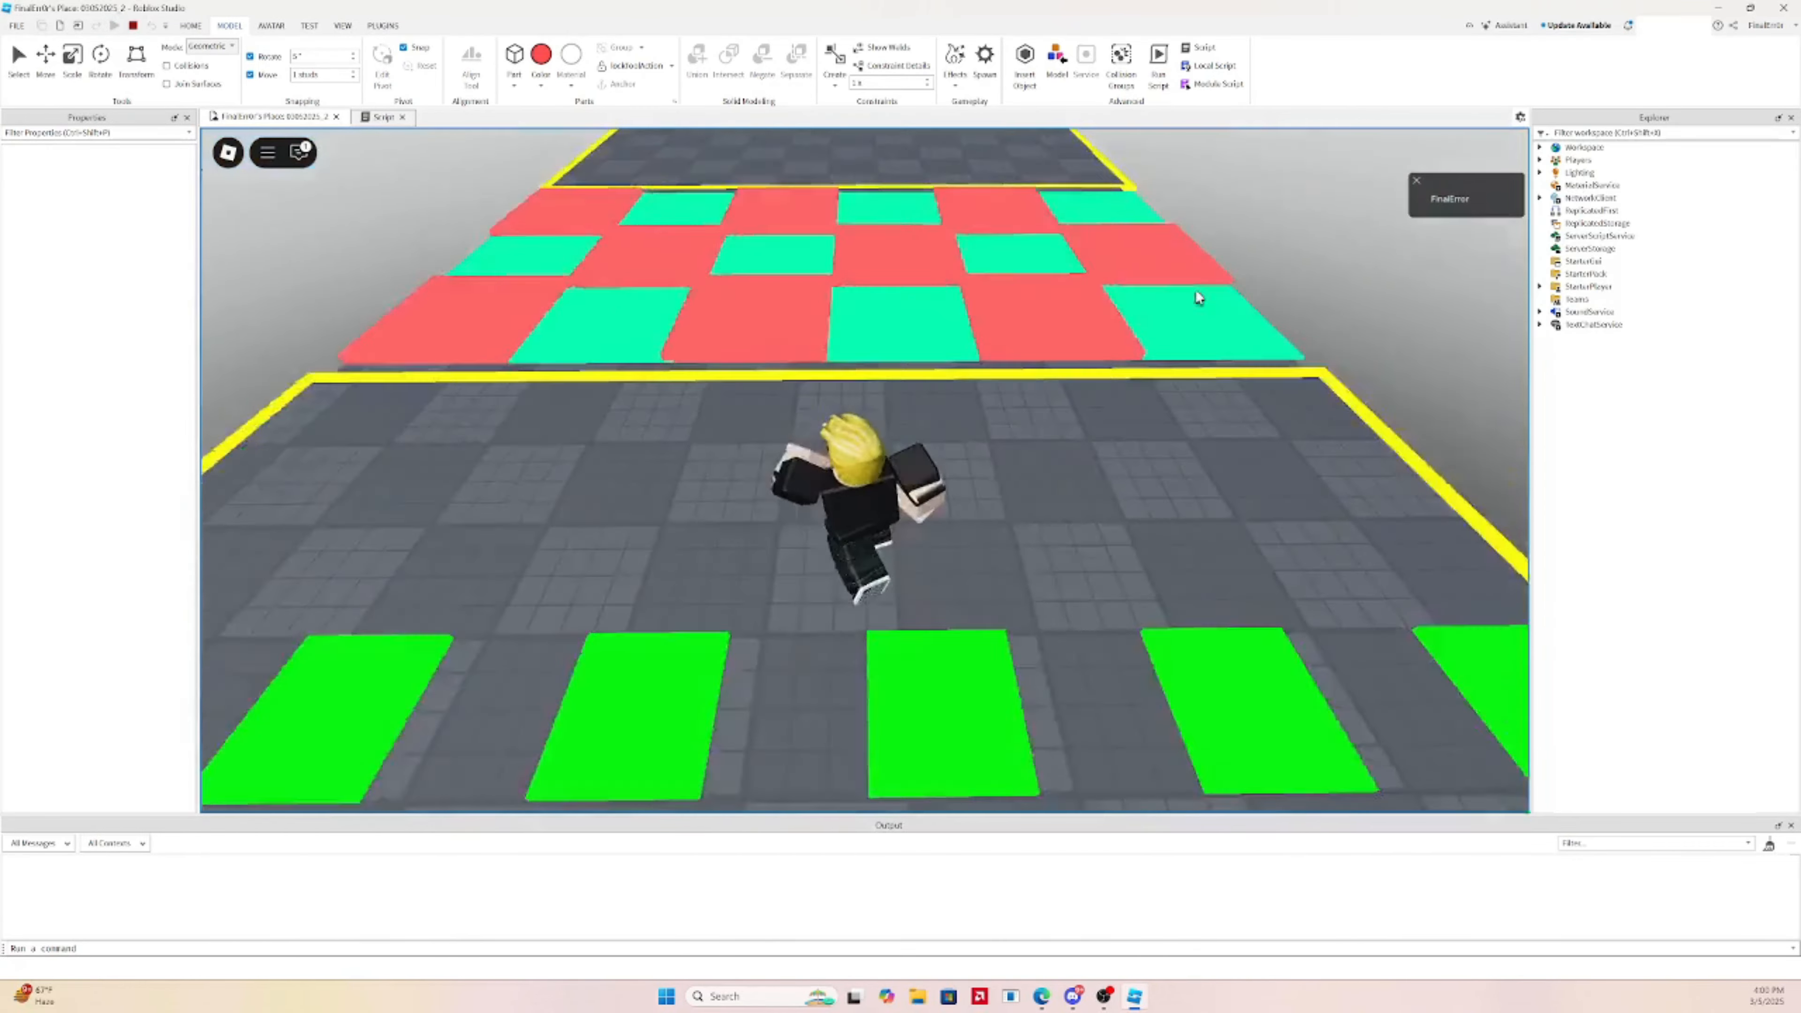
Run the avatar across the cyan tiles and checkerboard toward the red wall
{"action": "key", "text": "w"}
{"action": "key", "text": "space"}
{"action": "key", "text": "space"}
{"action": "right_click_drag", "start_coordinate": [1196, 291], "coordinate": [1196, 292]}
{"action": "key", "text": "w"}
{"action": "key", "text": "w"}
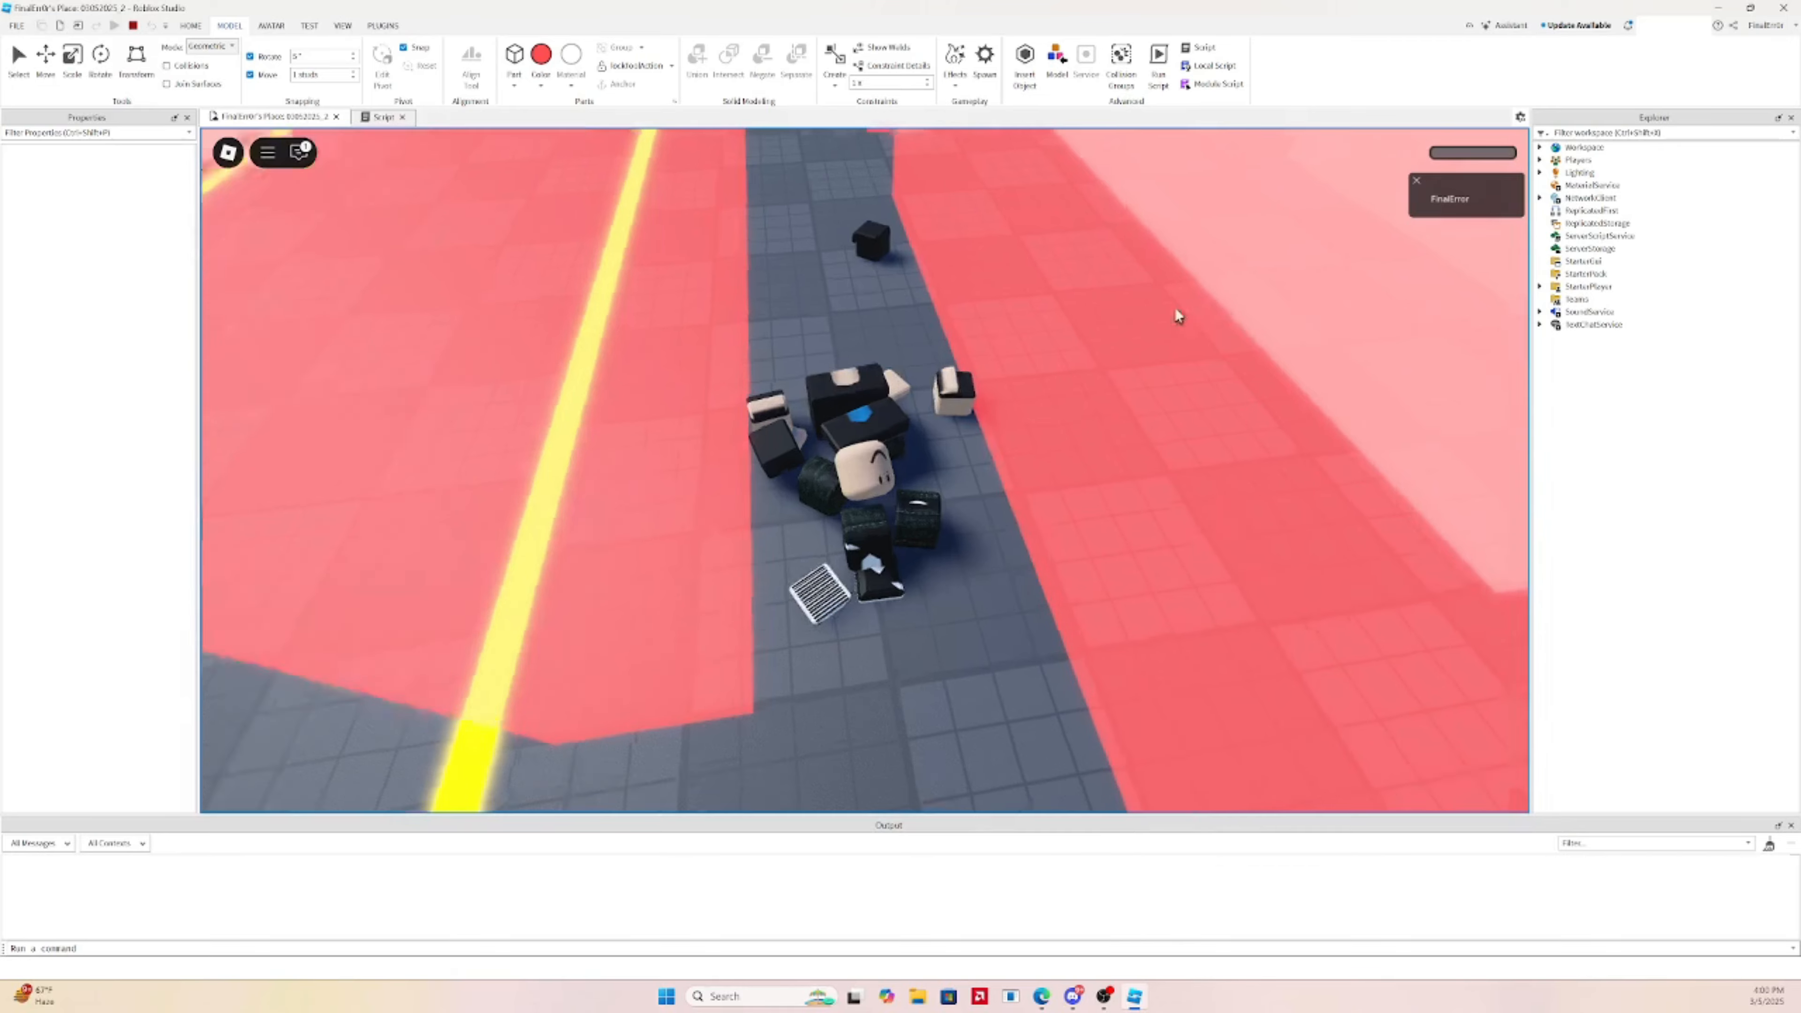
{"action": "key", "text": "w"}
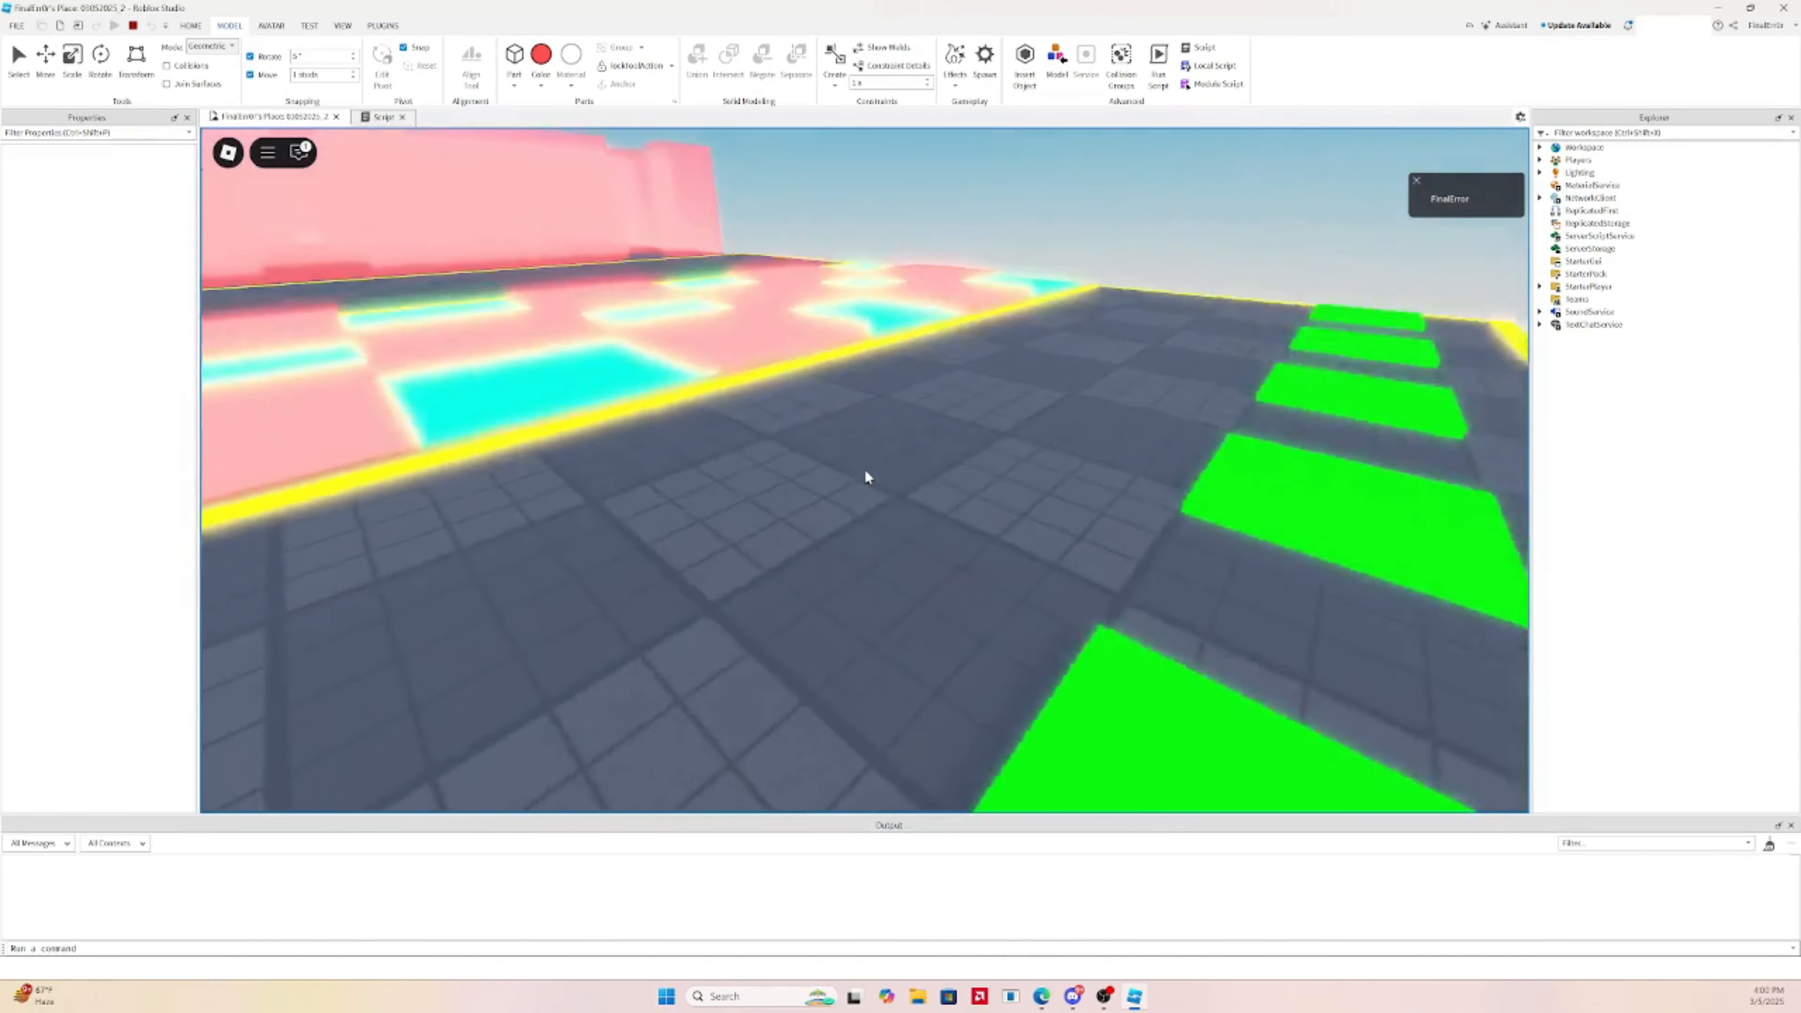
{"action": "key", "text": "w"}
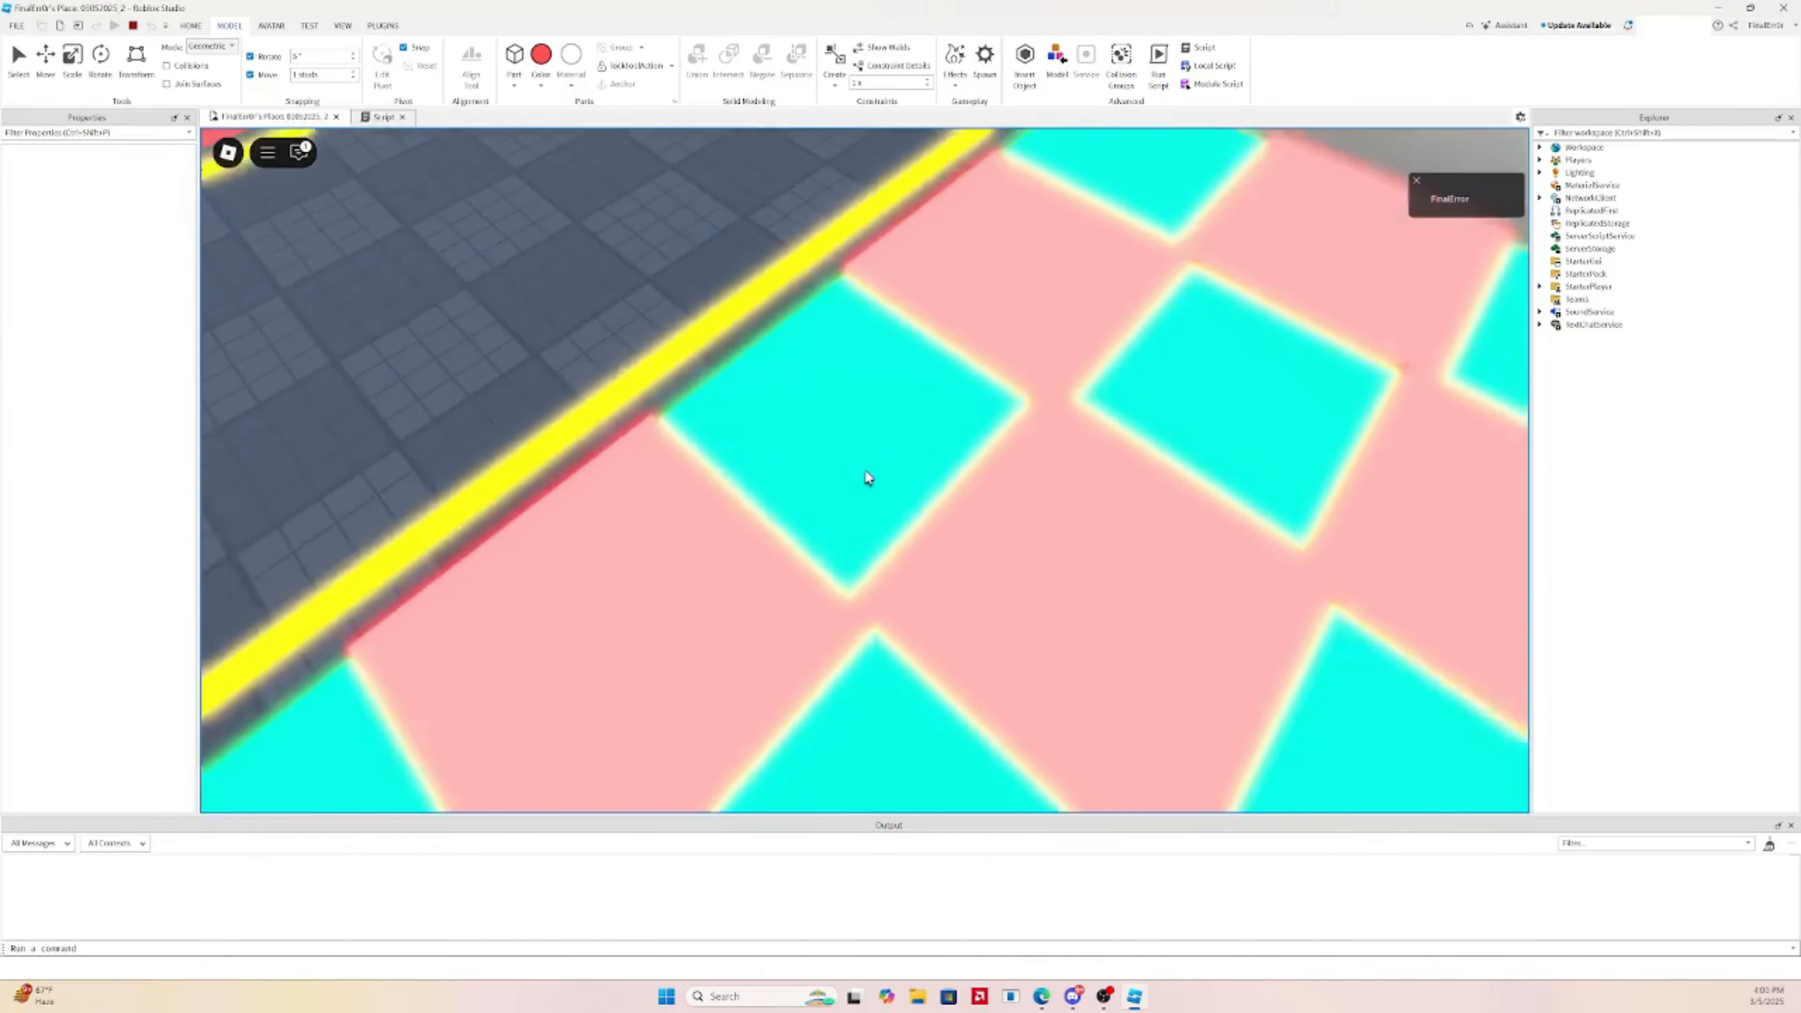
{"action": "key", "text": "w"}
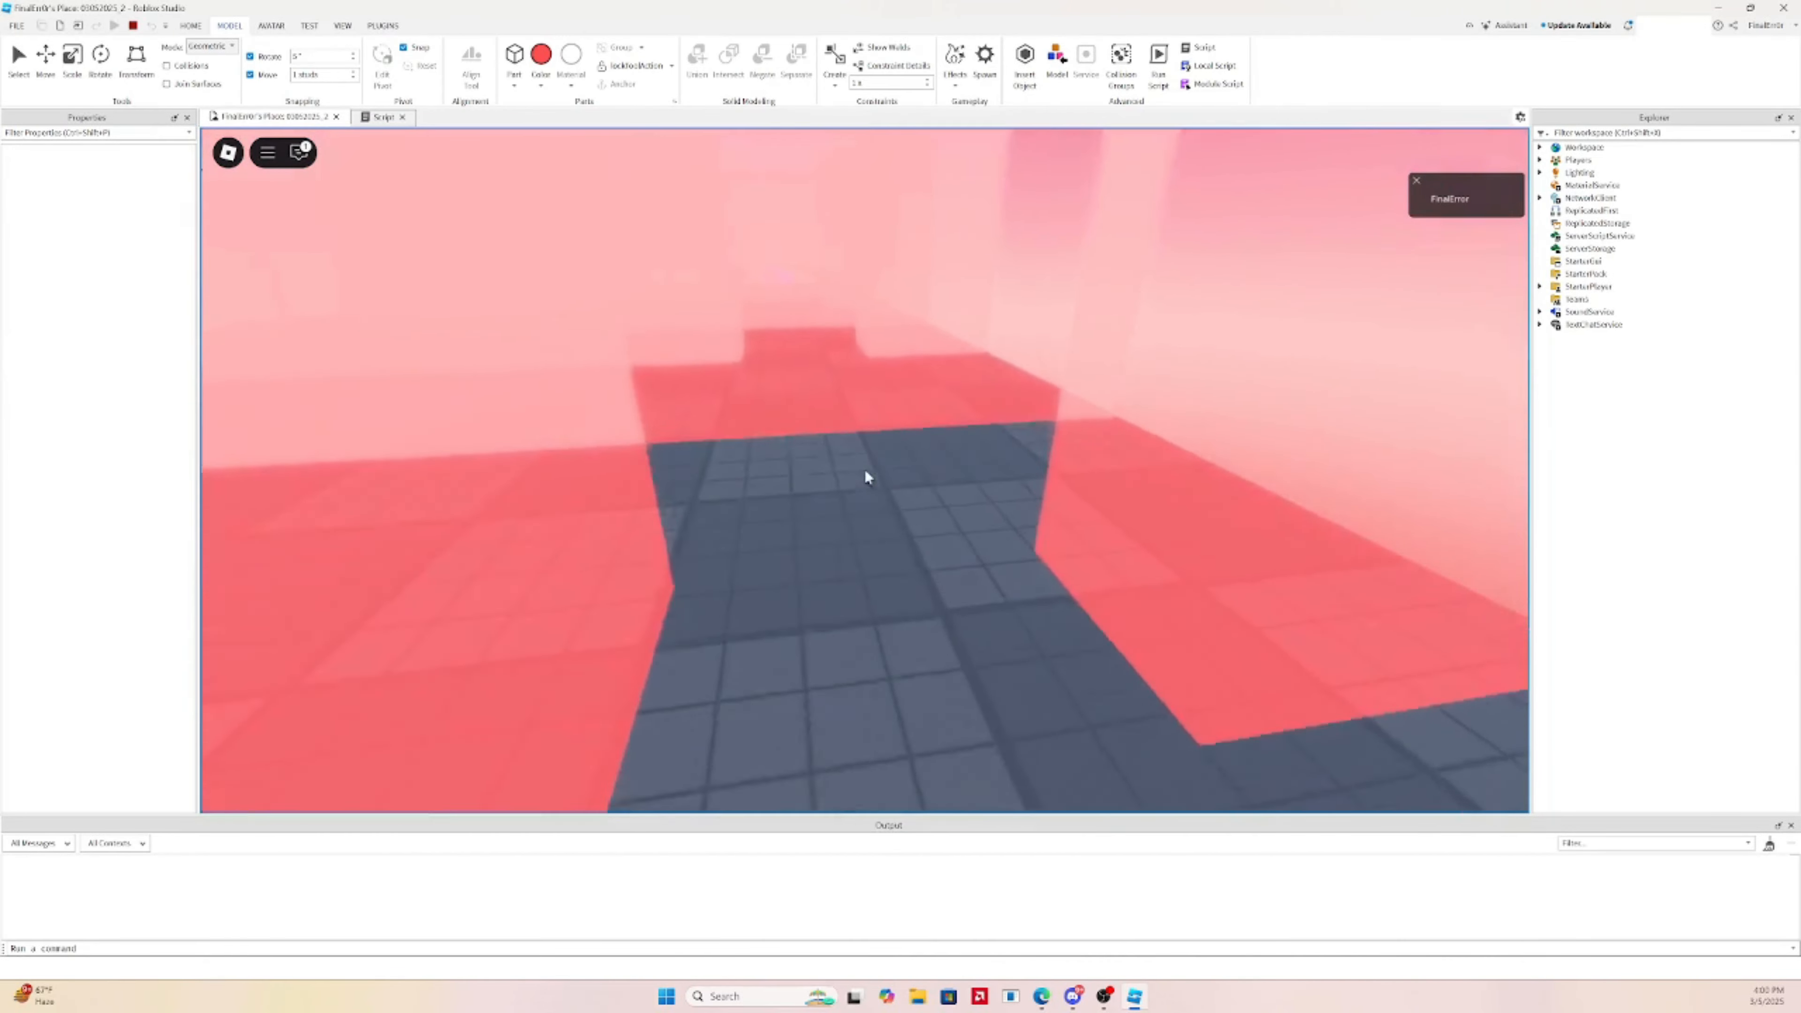
{"action": "scroll", "coordinate": [865, 476], "scroll_direction": "down", "scroll_amount": 10}
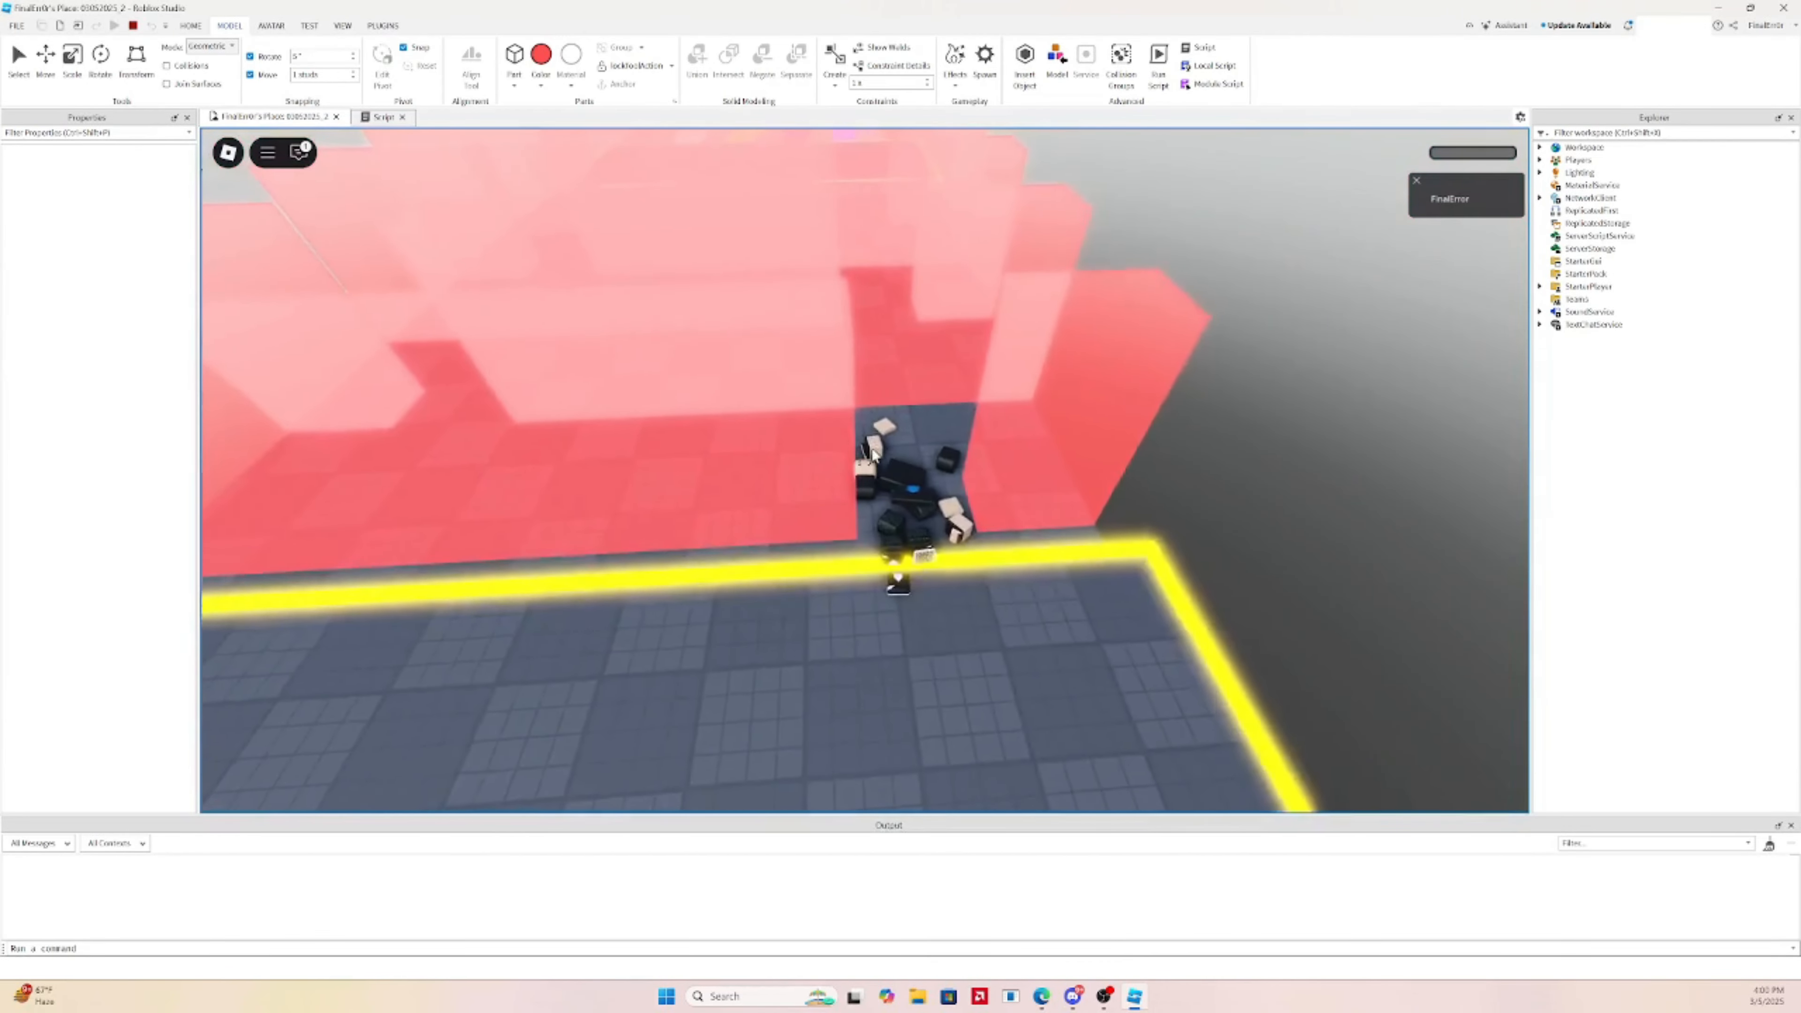
{"action": "scroll", "coordinate": [874, 456], "scroll_direction": "up", "scroll_amount": 4}
Walk through the red wall gaps and jump via the grey beam onto the final platform
{"action": "key", "text": "w"}
{"action": "right_click_drag", "start_coordinate": [874, 456], "coordinate": [874, 456]}
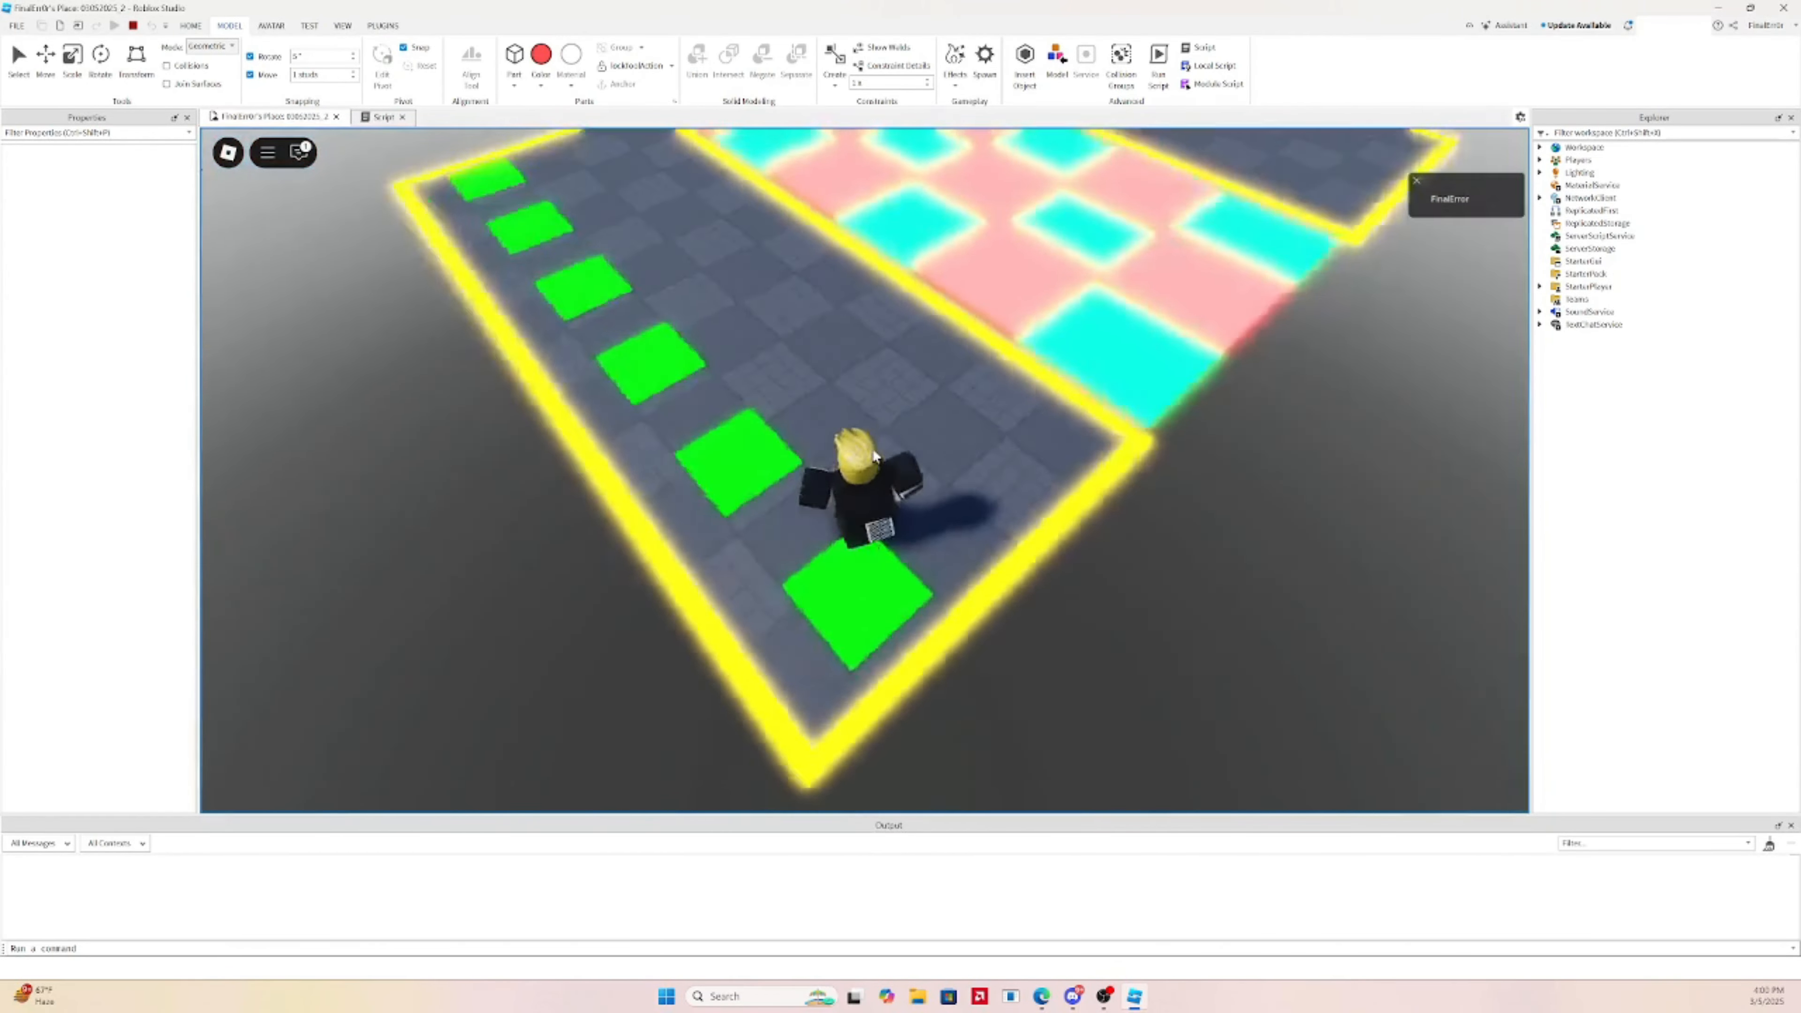
{"action": "key", "text": "w"}
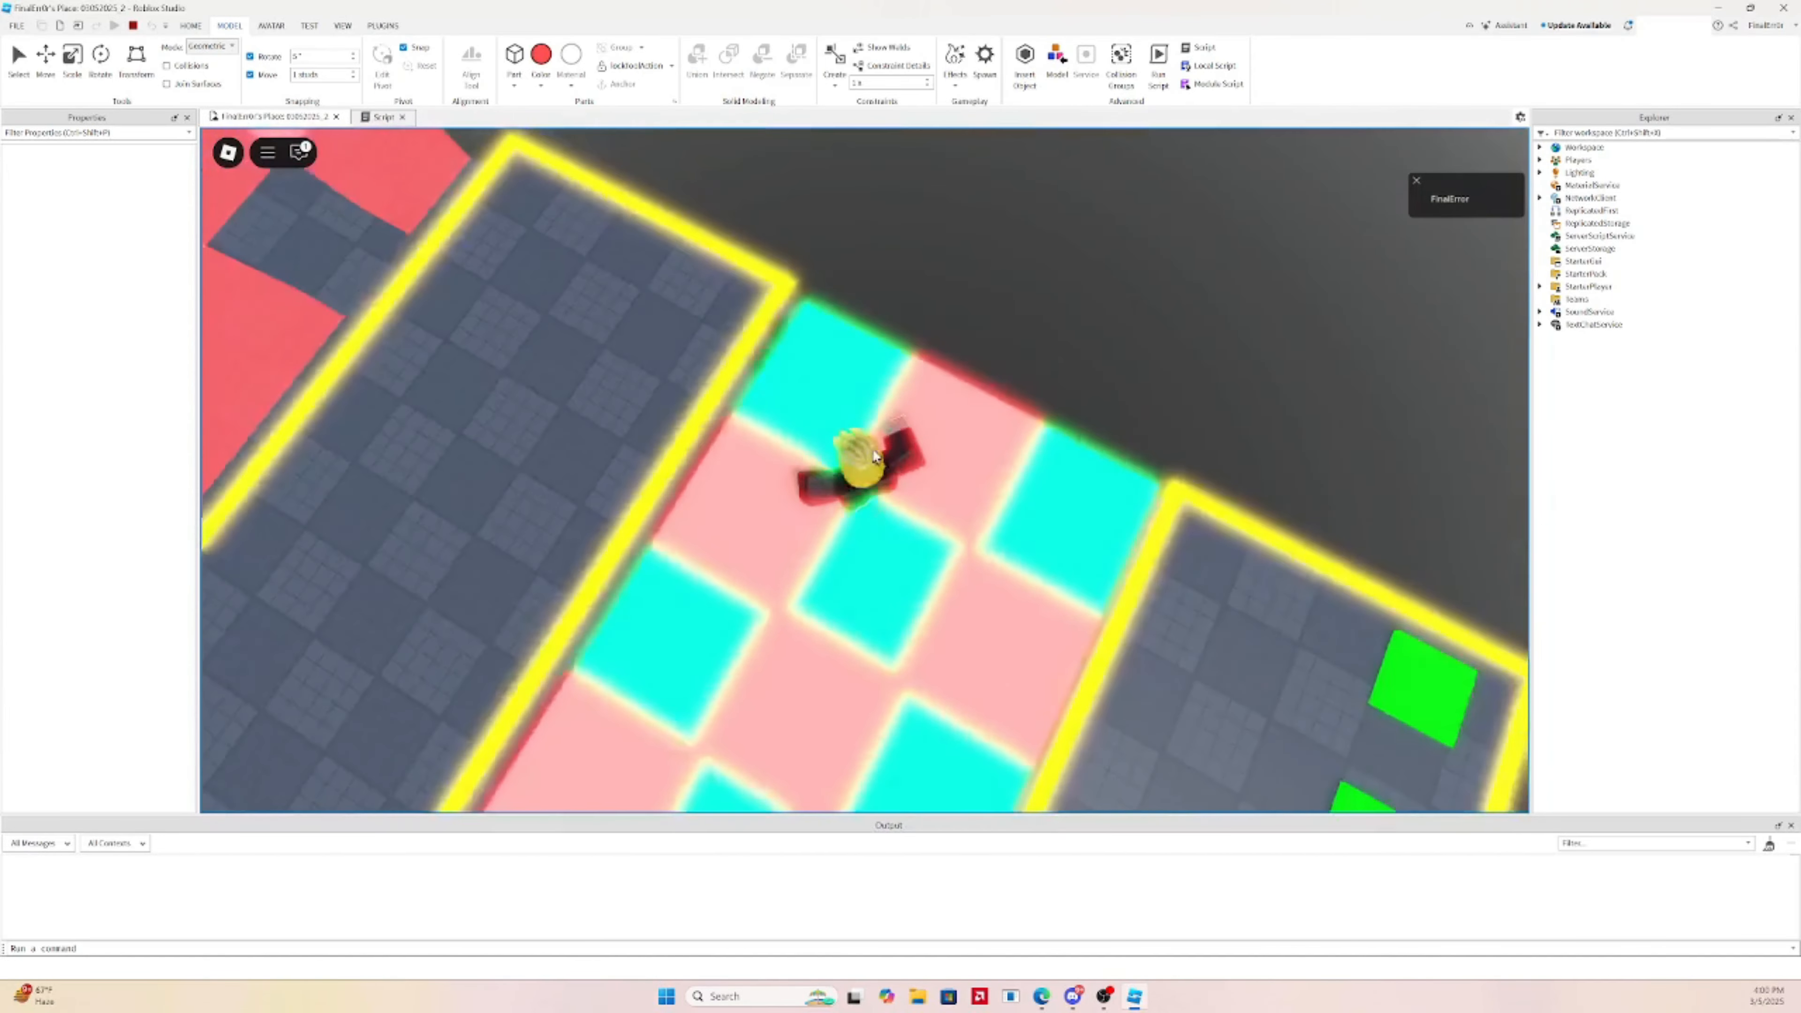
{"action": "key", "text": "w"}
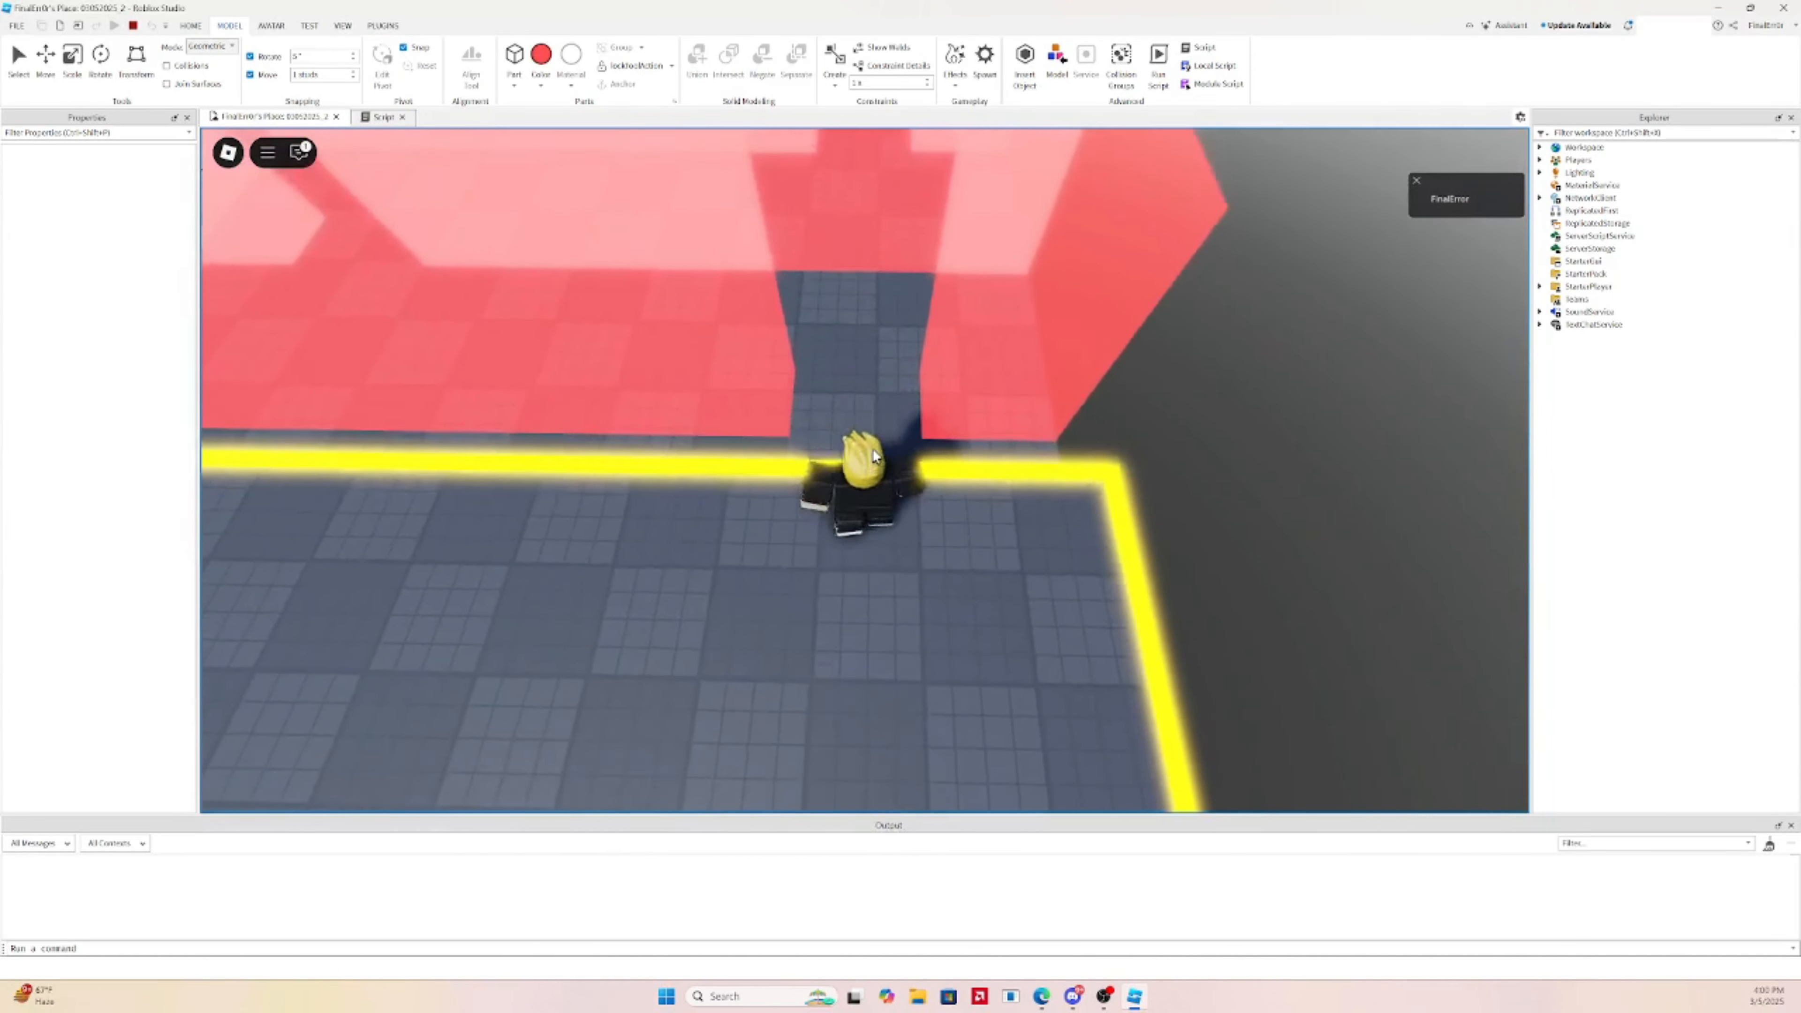
{"action": "key", "text": "w"}
{"action": "right_click_drag", "start_coordinate": [874, 456], "coordinate": [923, 466]}
{"action": "key", "text": "w"}
{"action": "key", "text": "w"}
{"action": "key", "text": "w"}
{"action": "key", "text": "w"}
{"action": "key", "text": "w"}
{"action": "key", "text": "w"}
{"action": "key", "text": "w"}
{"action": "key", "text": "w"}
{"action": "key", "text": "w"}
{"action": "key", "text": "w"}
{"action": "key", "text": "w"}
{"action": "key", "text": "w"}
{"action": "key", "text": "space"}
{"action": "key", "text": "w"}
{"action": "key", "text": "space"}
With the avatar on the final platform, open the File menu
{"action": "key", "text": "s"}
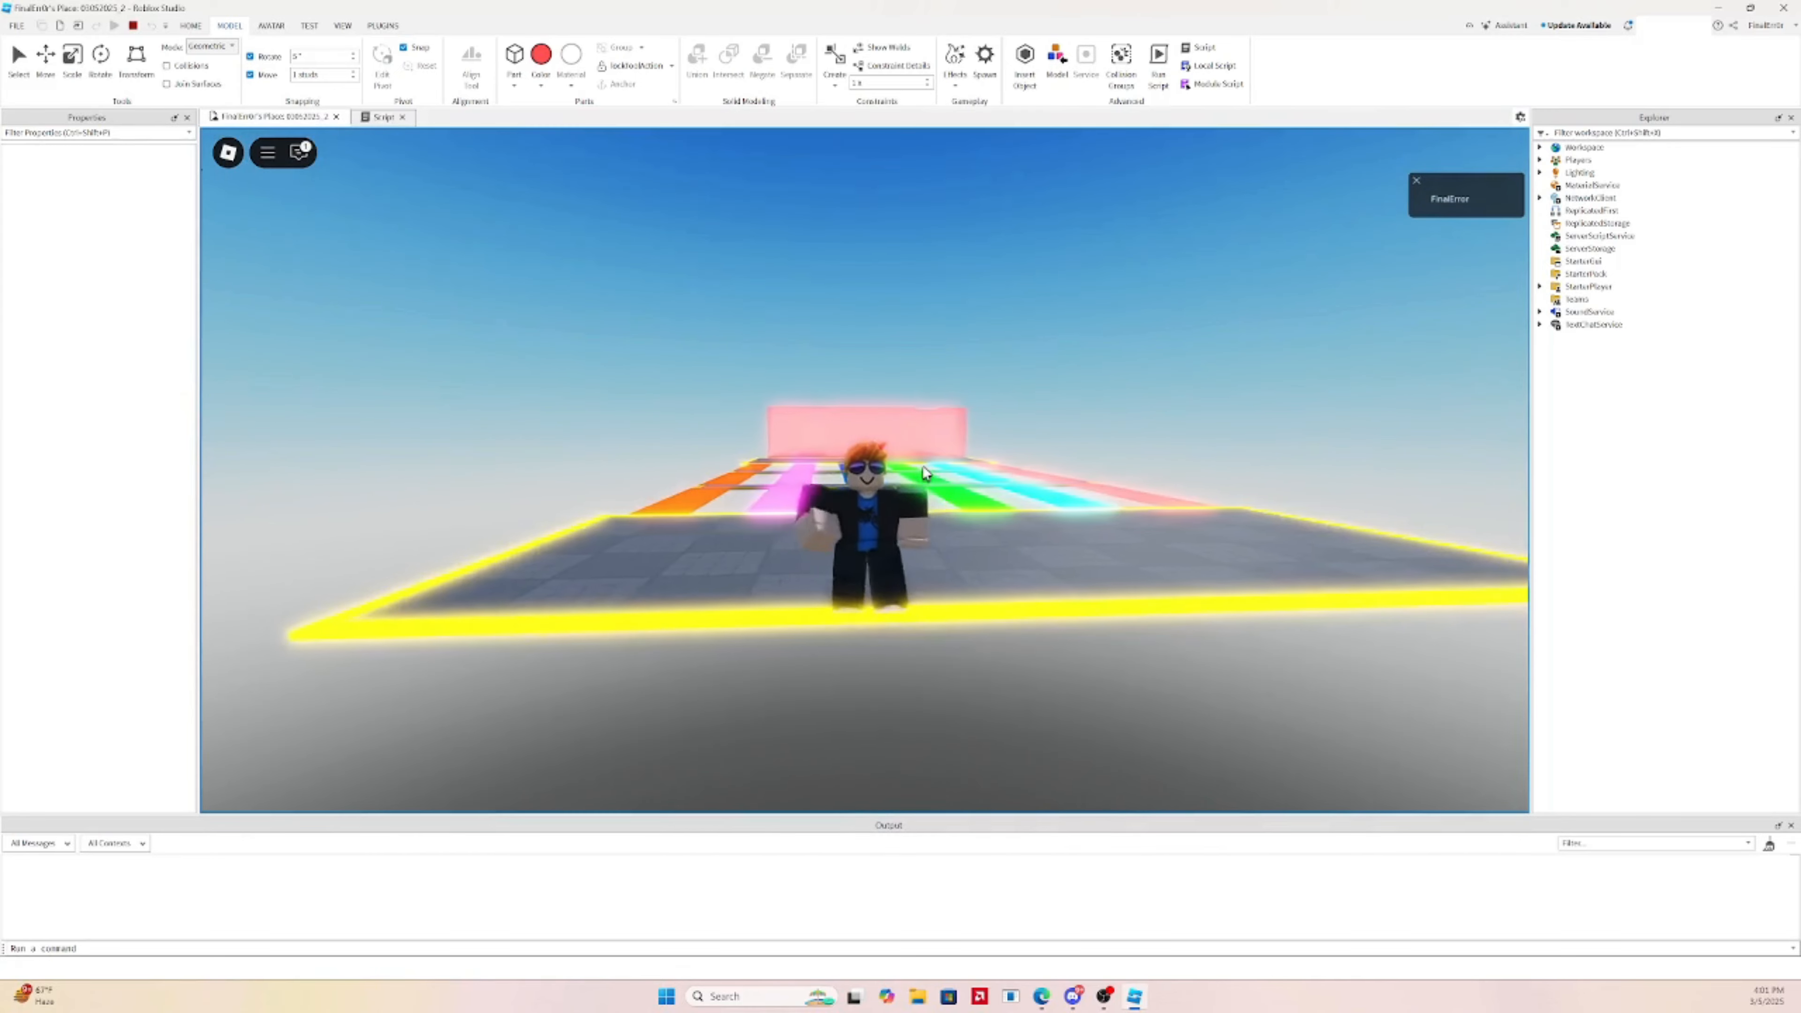
{"action": "scroll", "coordinate": [923, 466], "scroll_direction": "up", "scroll_amount": 3}
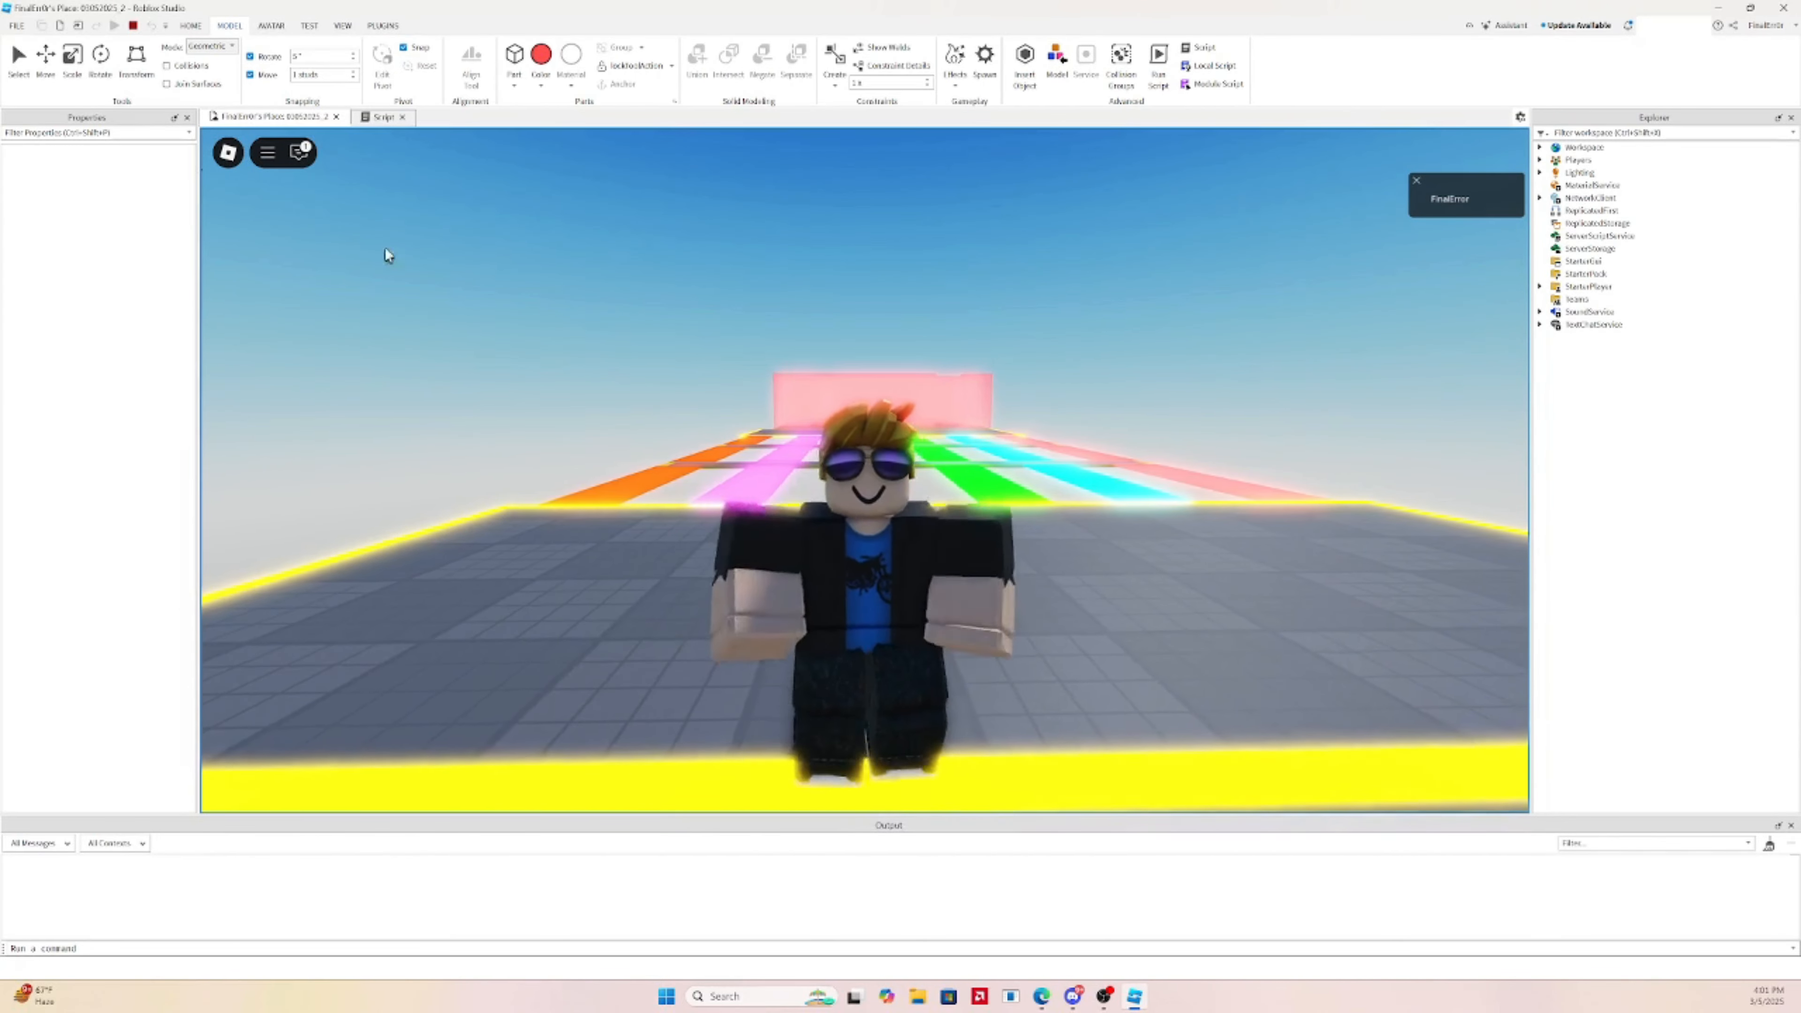
{"action": "left_click", "coordinate": [28, 28]}
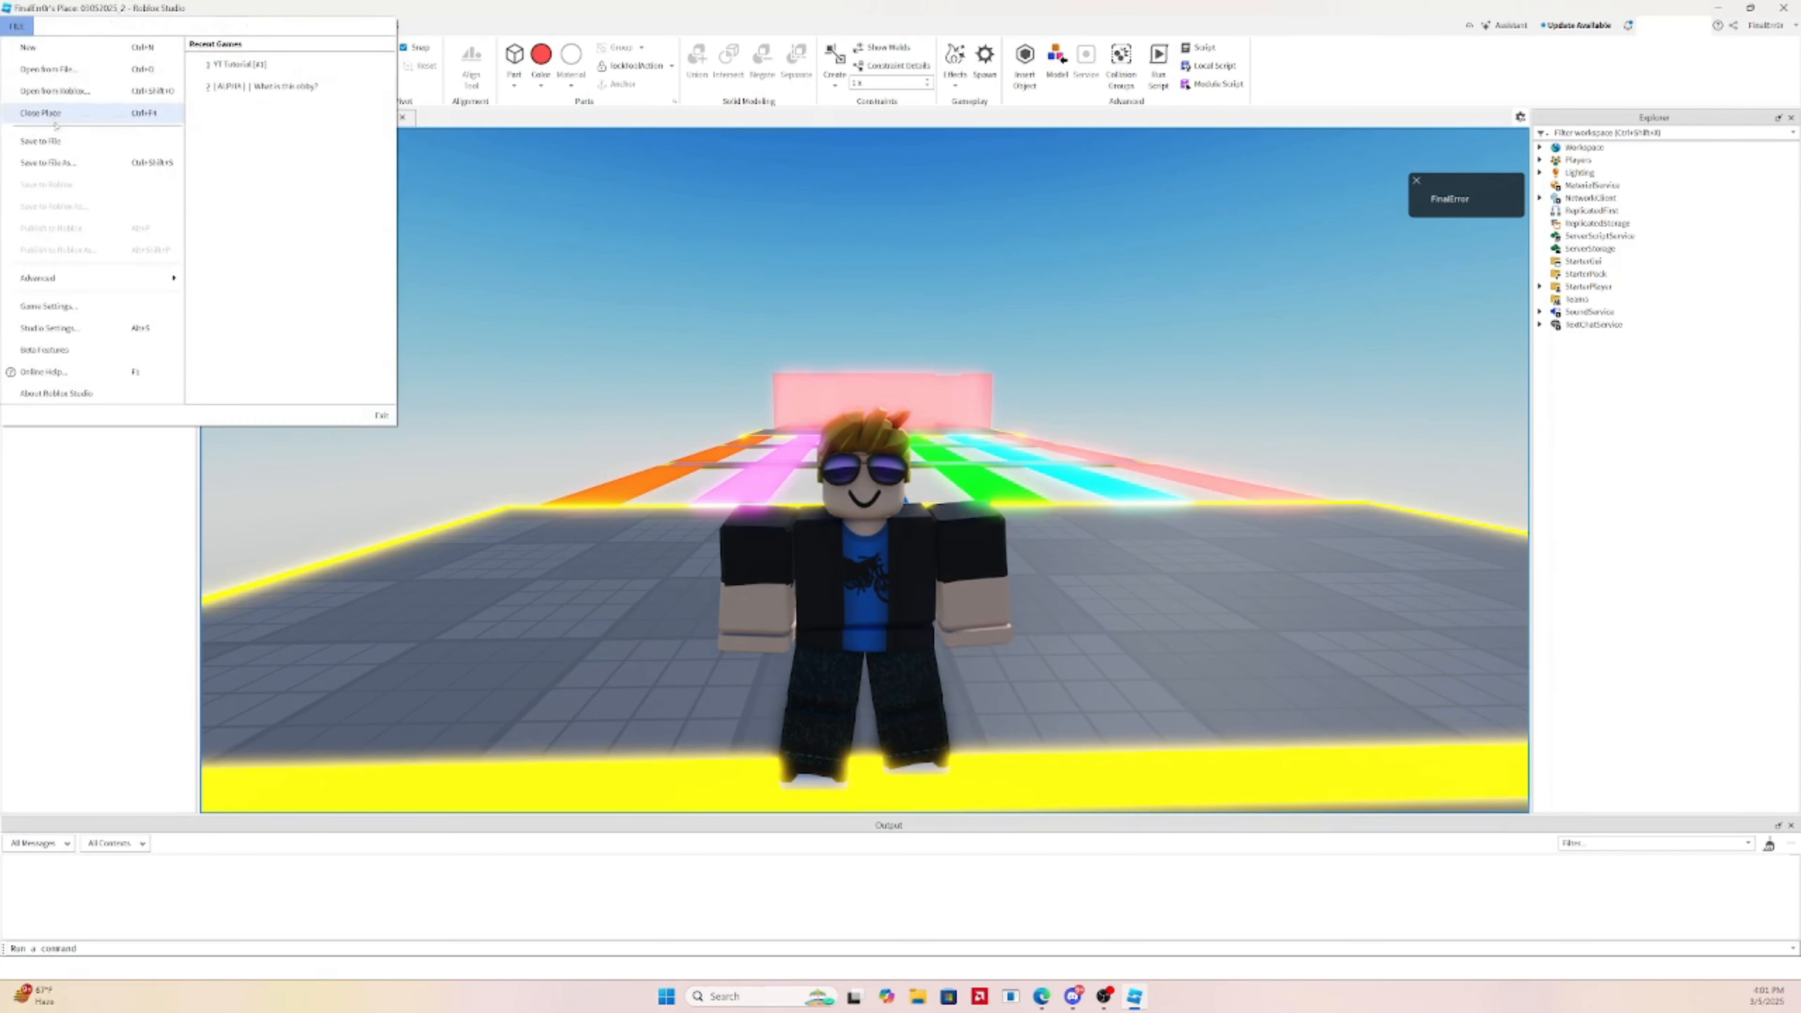
Save the place to file as yt_tutorial_1.rbxl in Downloads and stop the play-test
{"action": "left_click", "coordinate": [66, 143]}
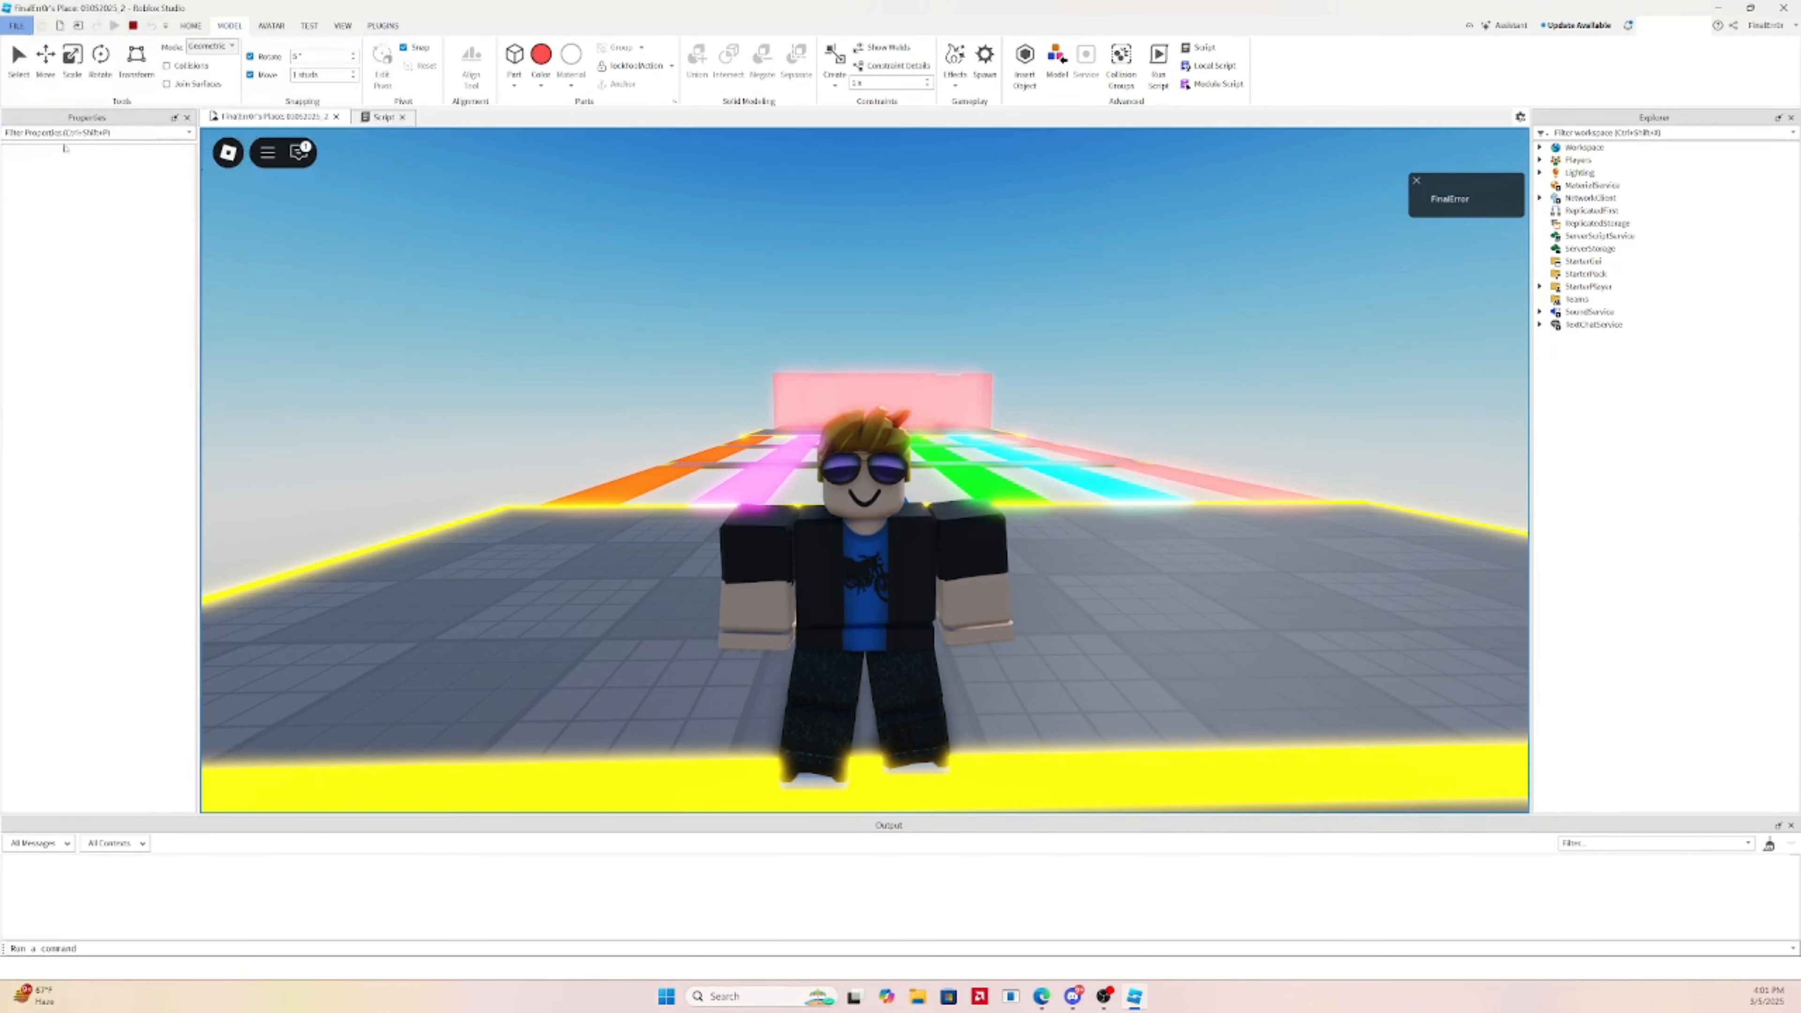
{"action": "left_click", "coordinate": [64, 223]}
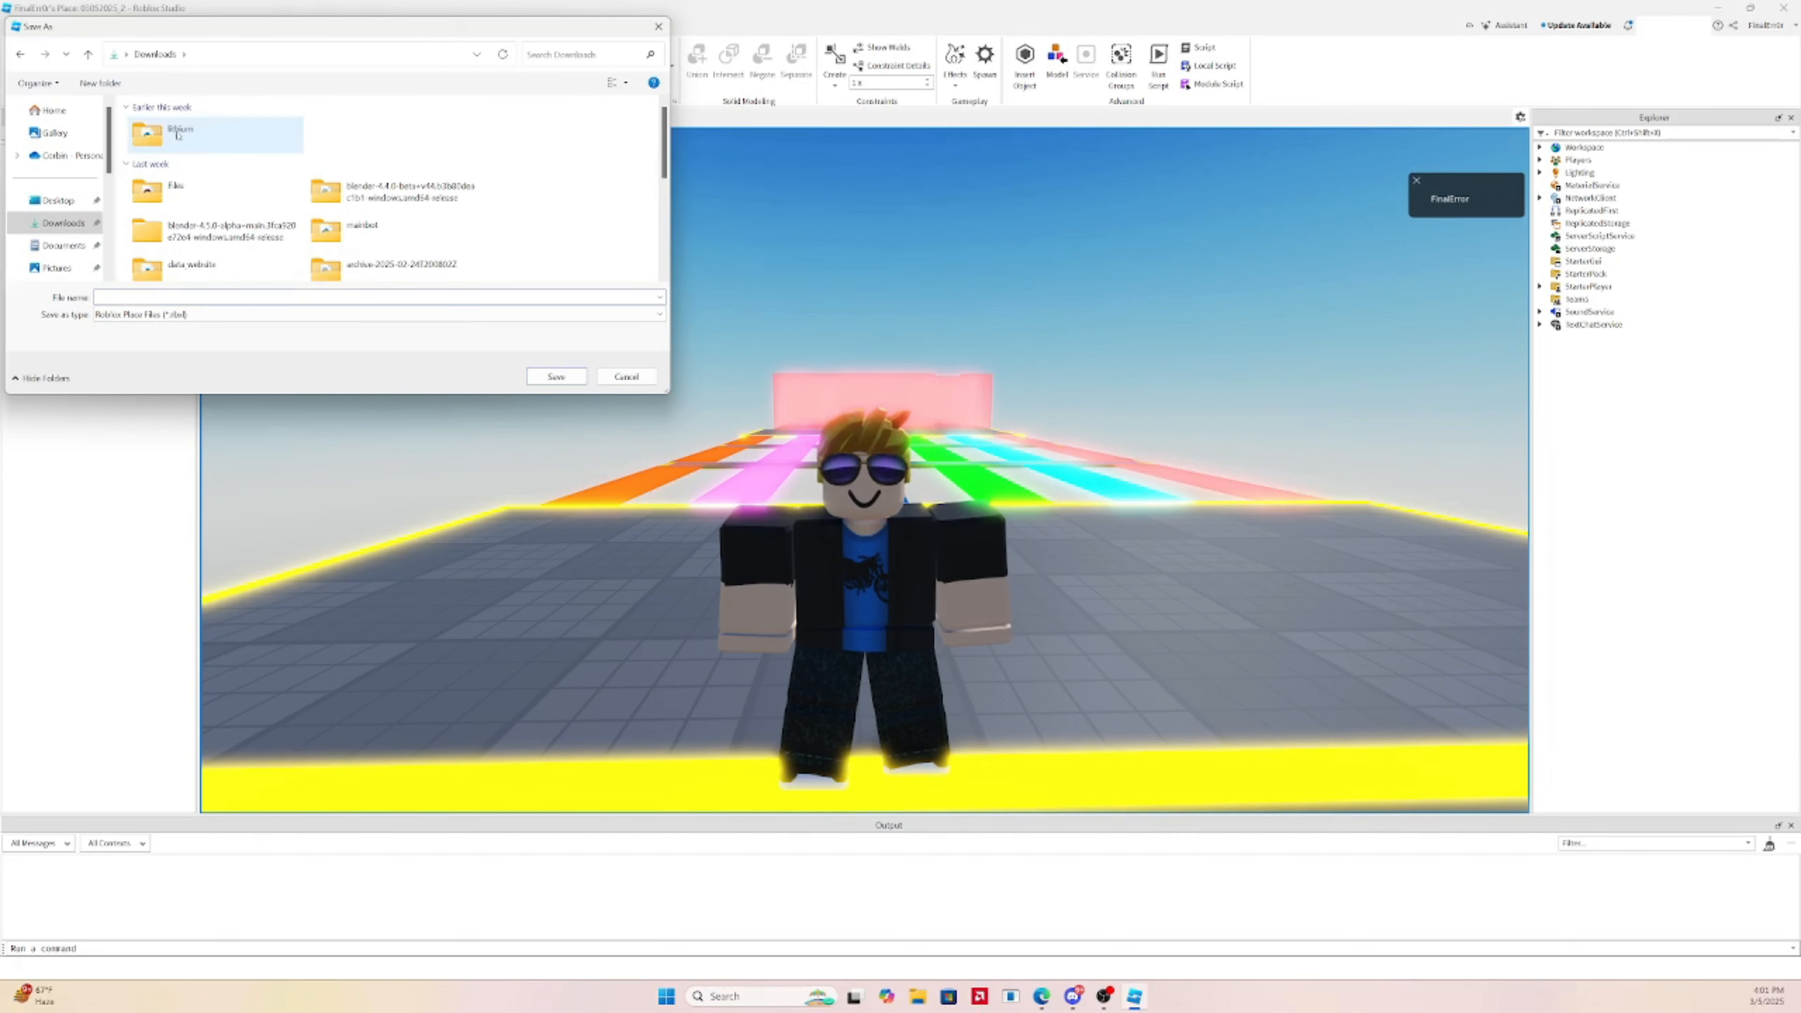
{"action": "double_click", "coordinate": [146, 129]}
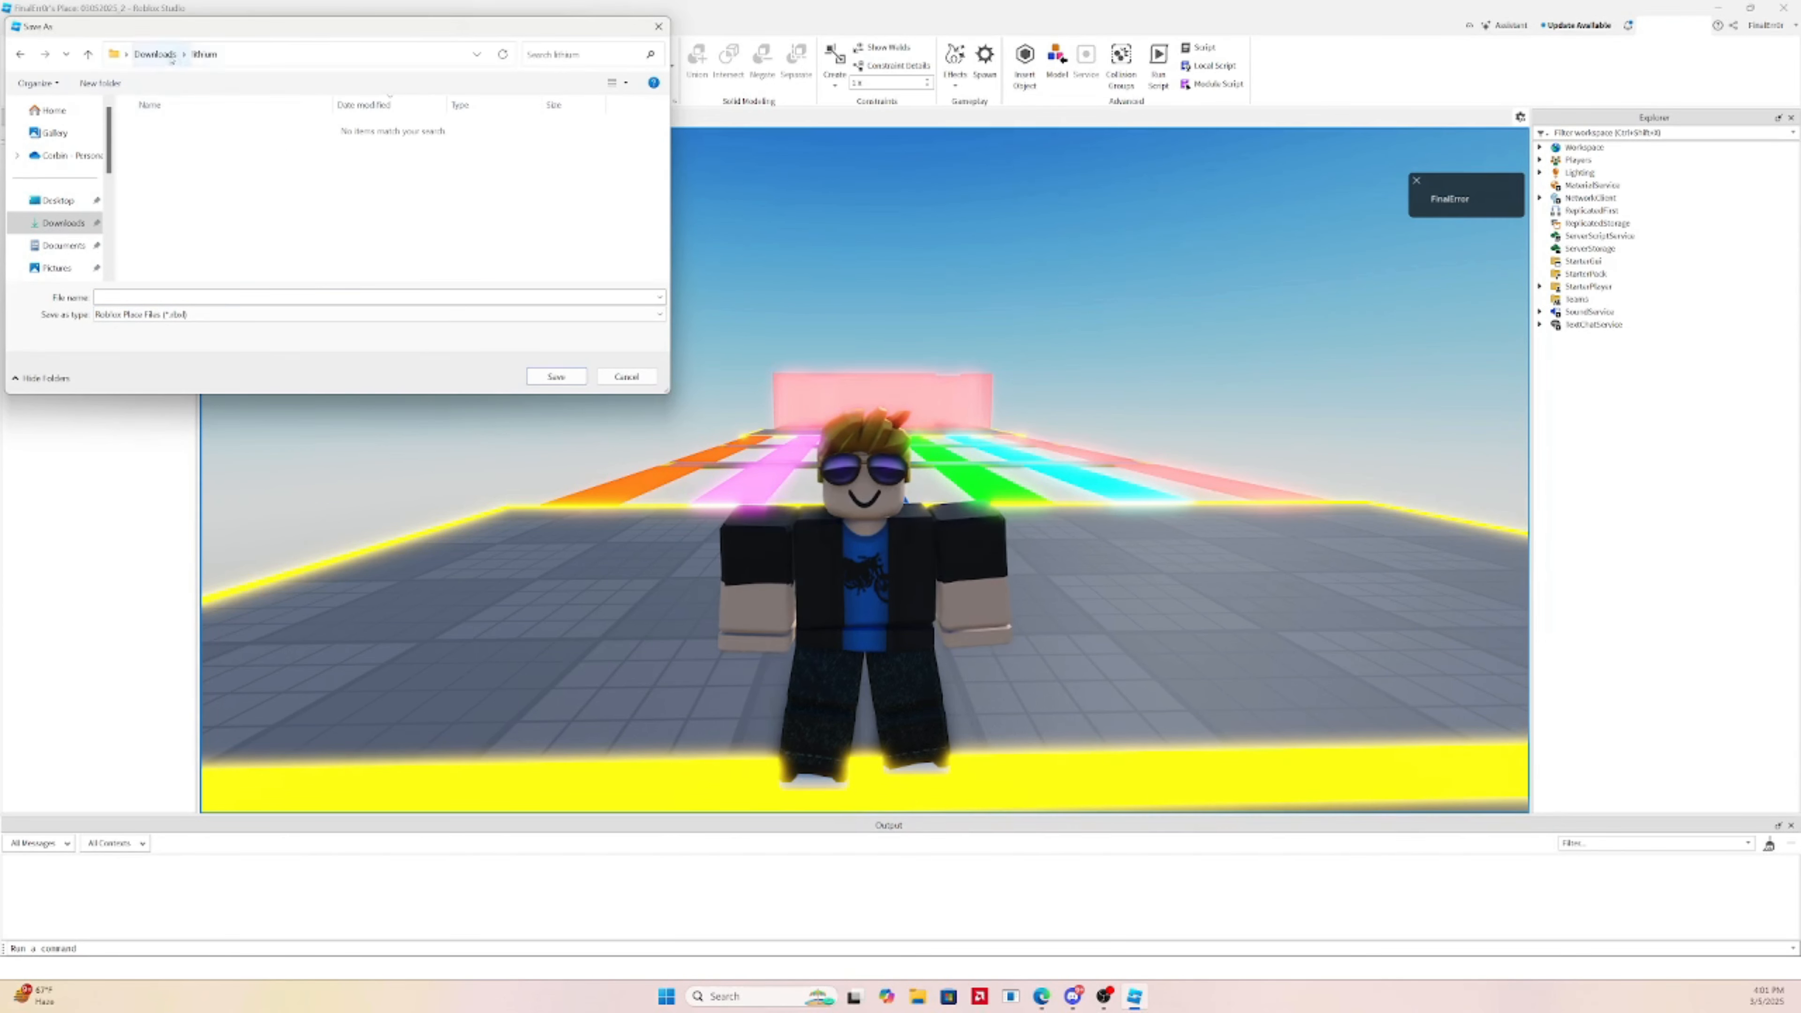
{"action": "left_click", "coordinate": [154, 54]}
{"action": "left_click", "coordinate": [179, 143]}
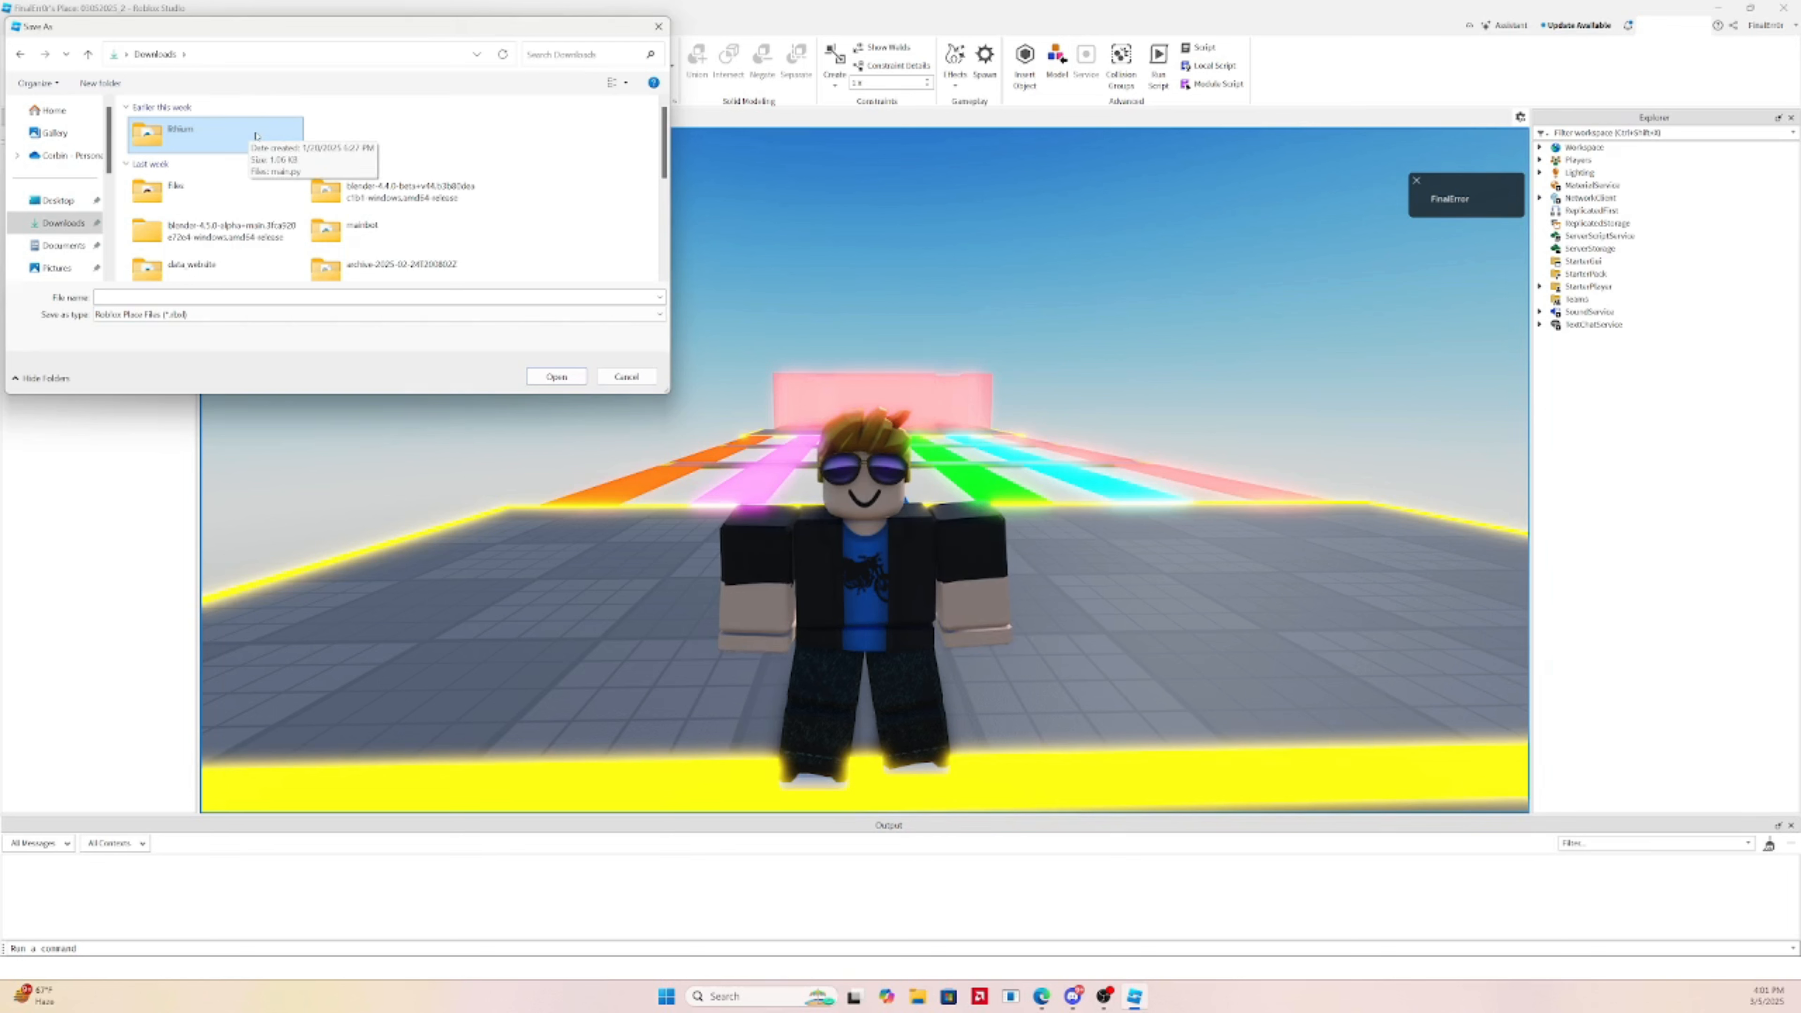
{"action": "left_click", "coordinate": [223, 298]}
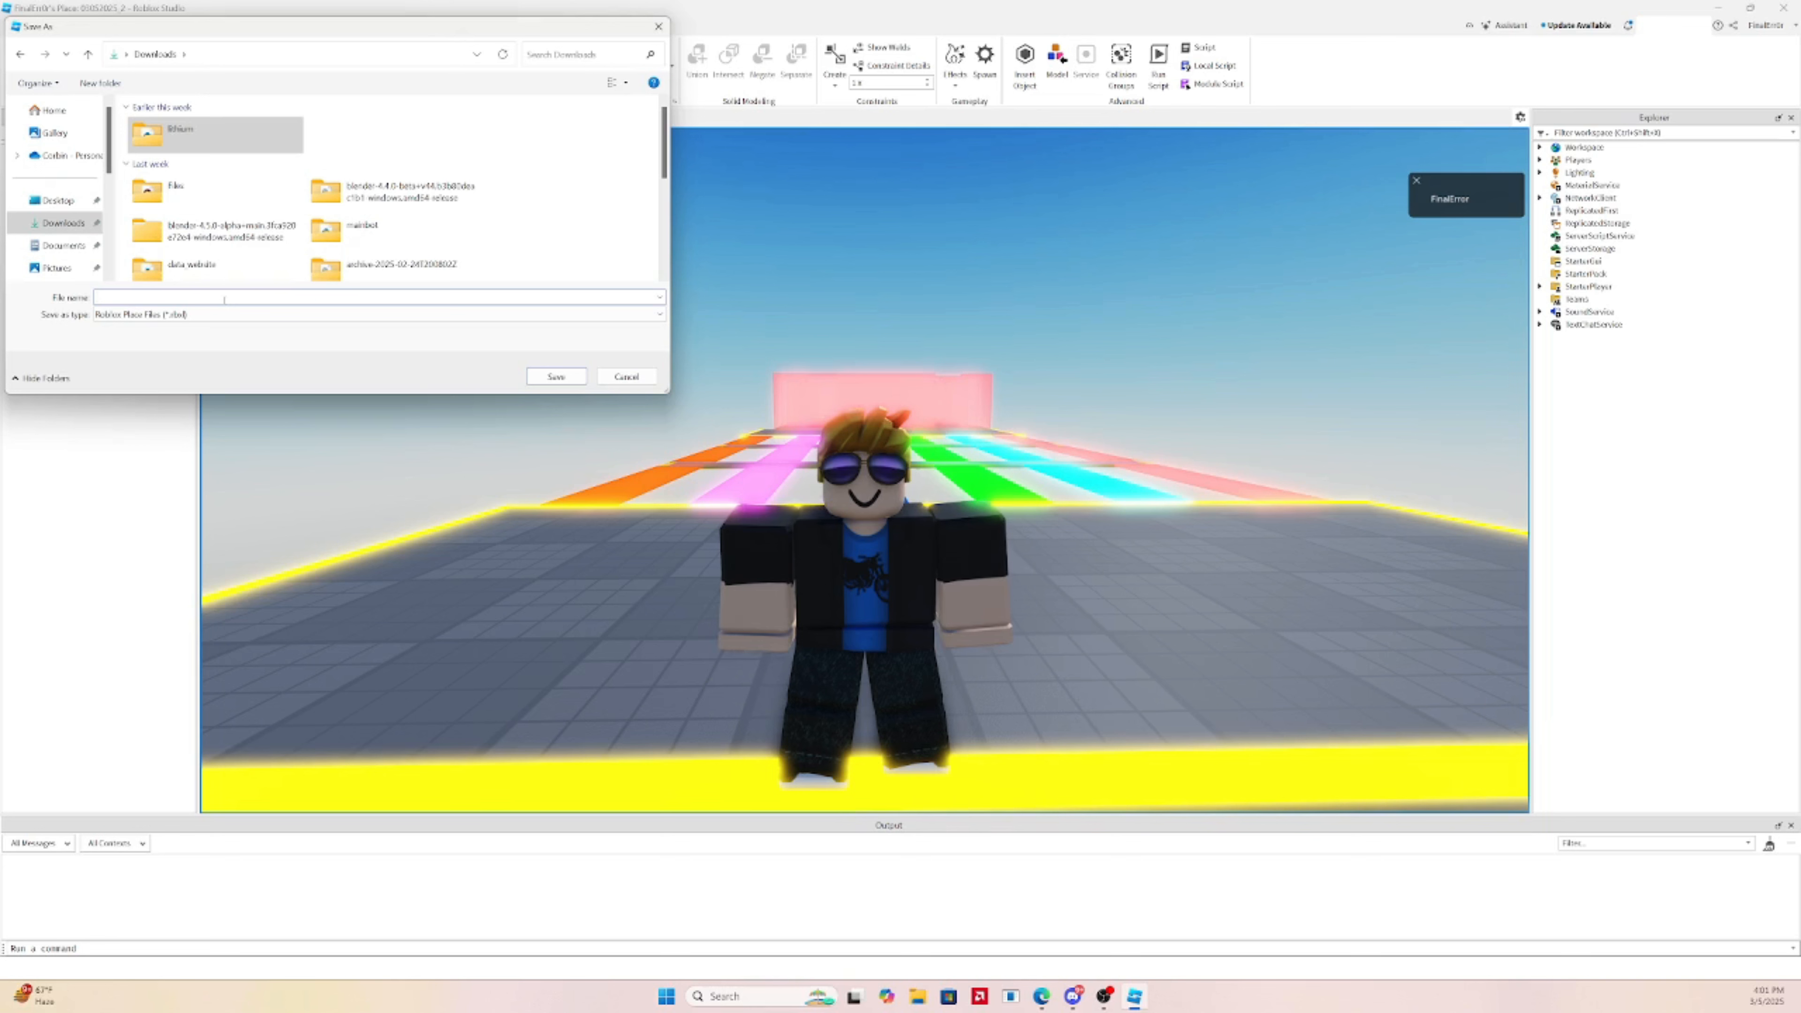
{"action": "type", "text": "y"}
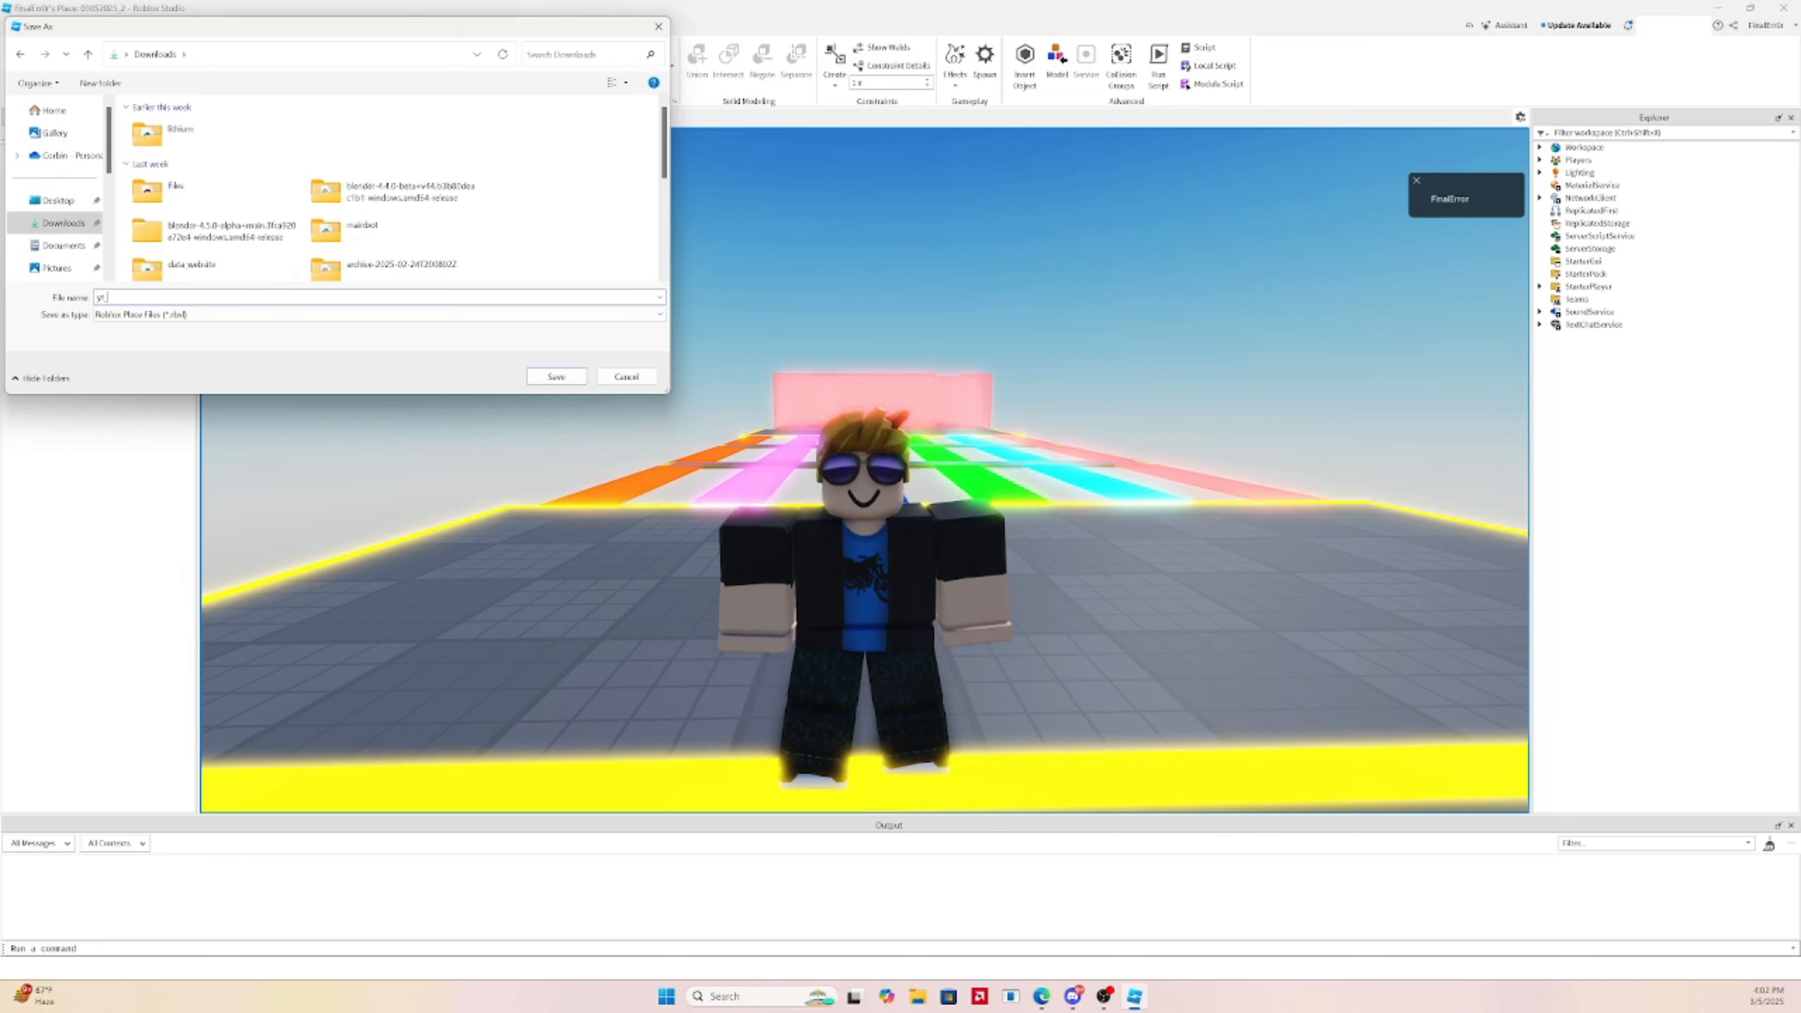
{"action": "type", "text": "t_tutorial_1"}
{"action": "key", "text": "Return"}
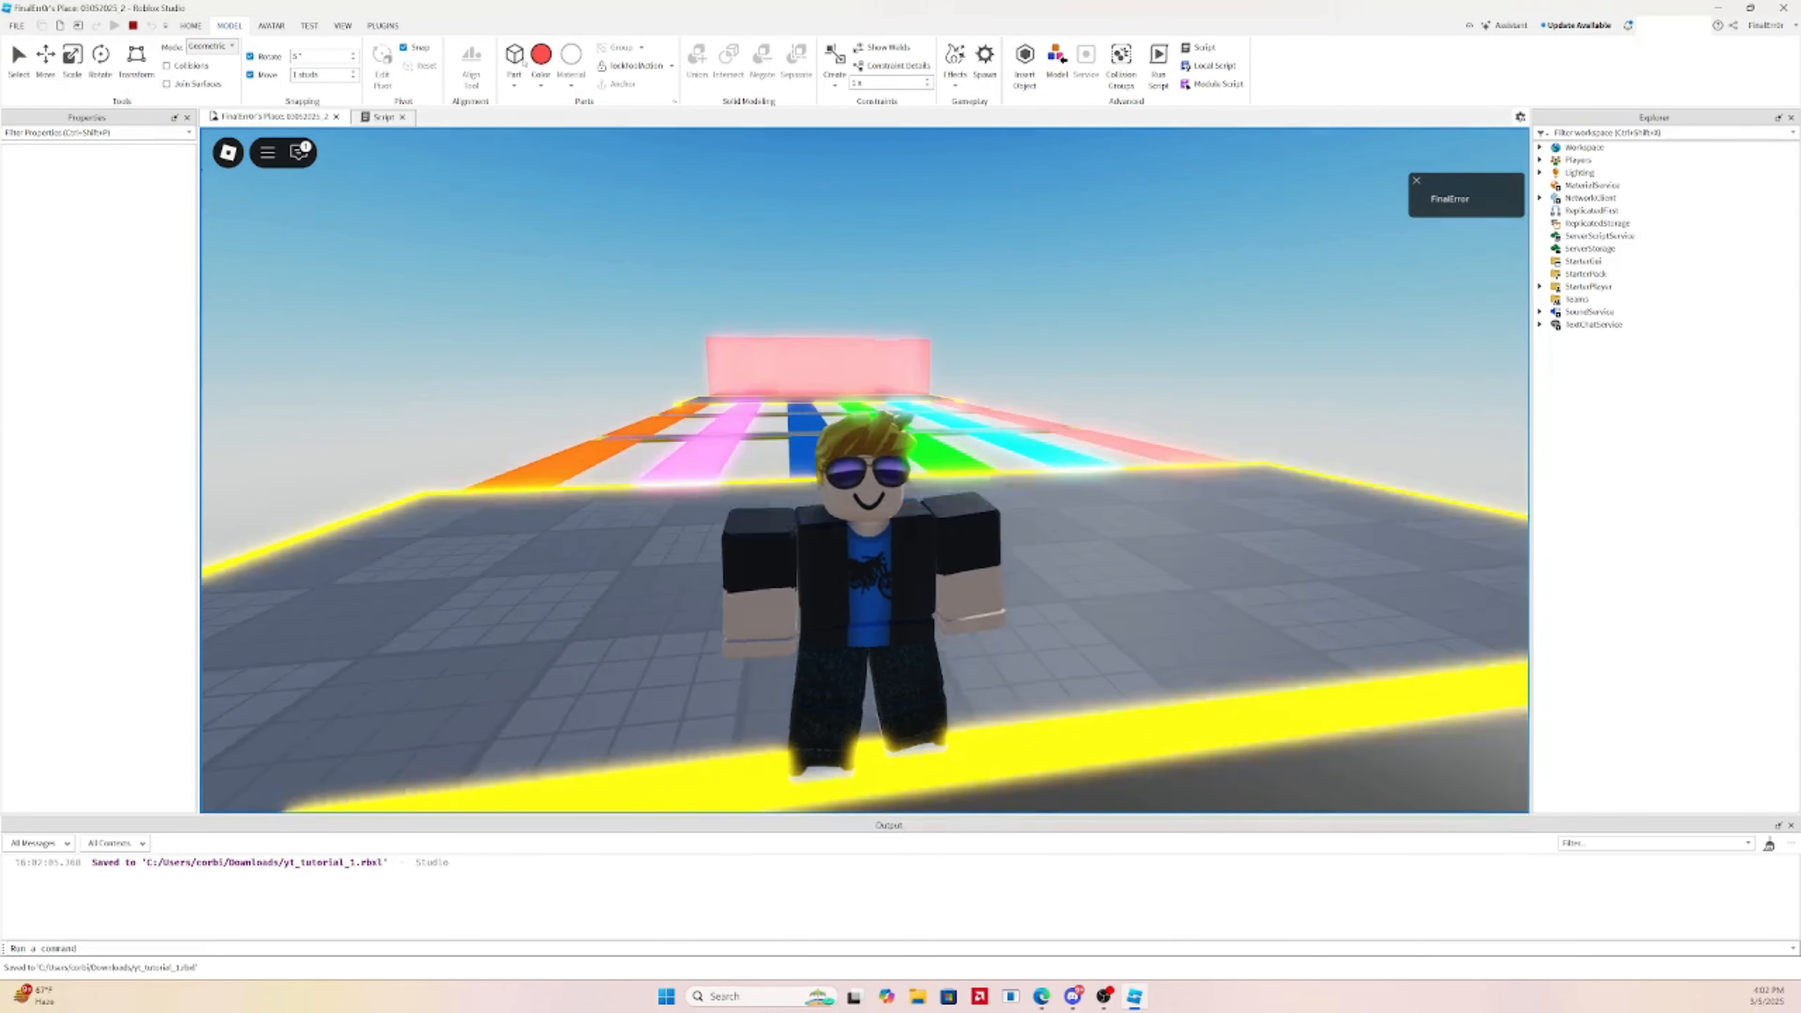
{"action": "key", "text": "shift+F5"}
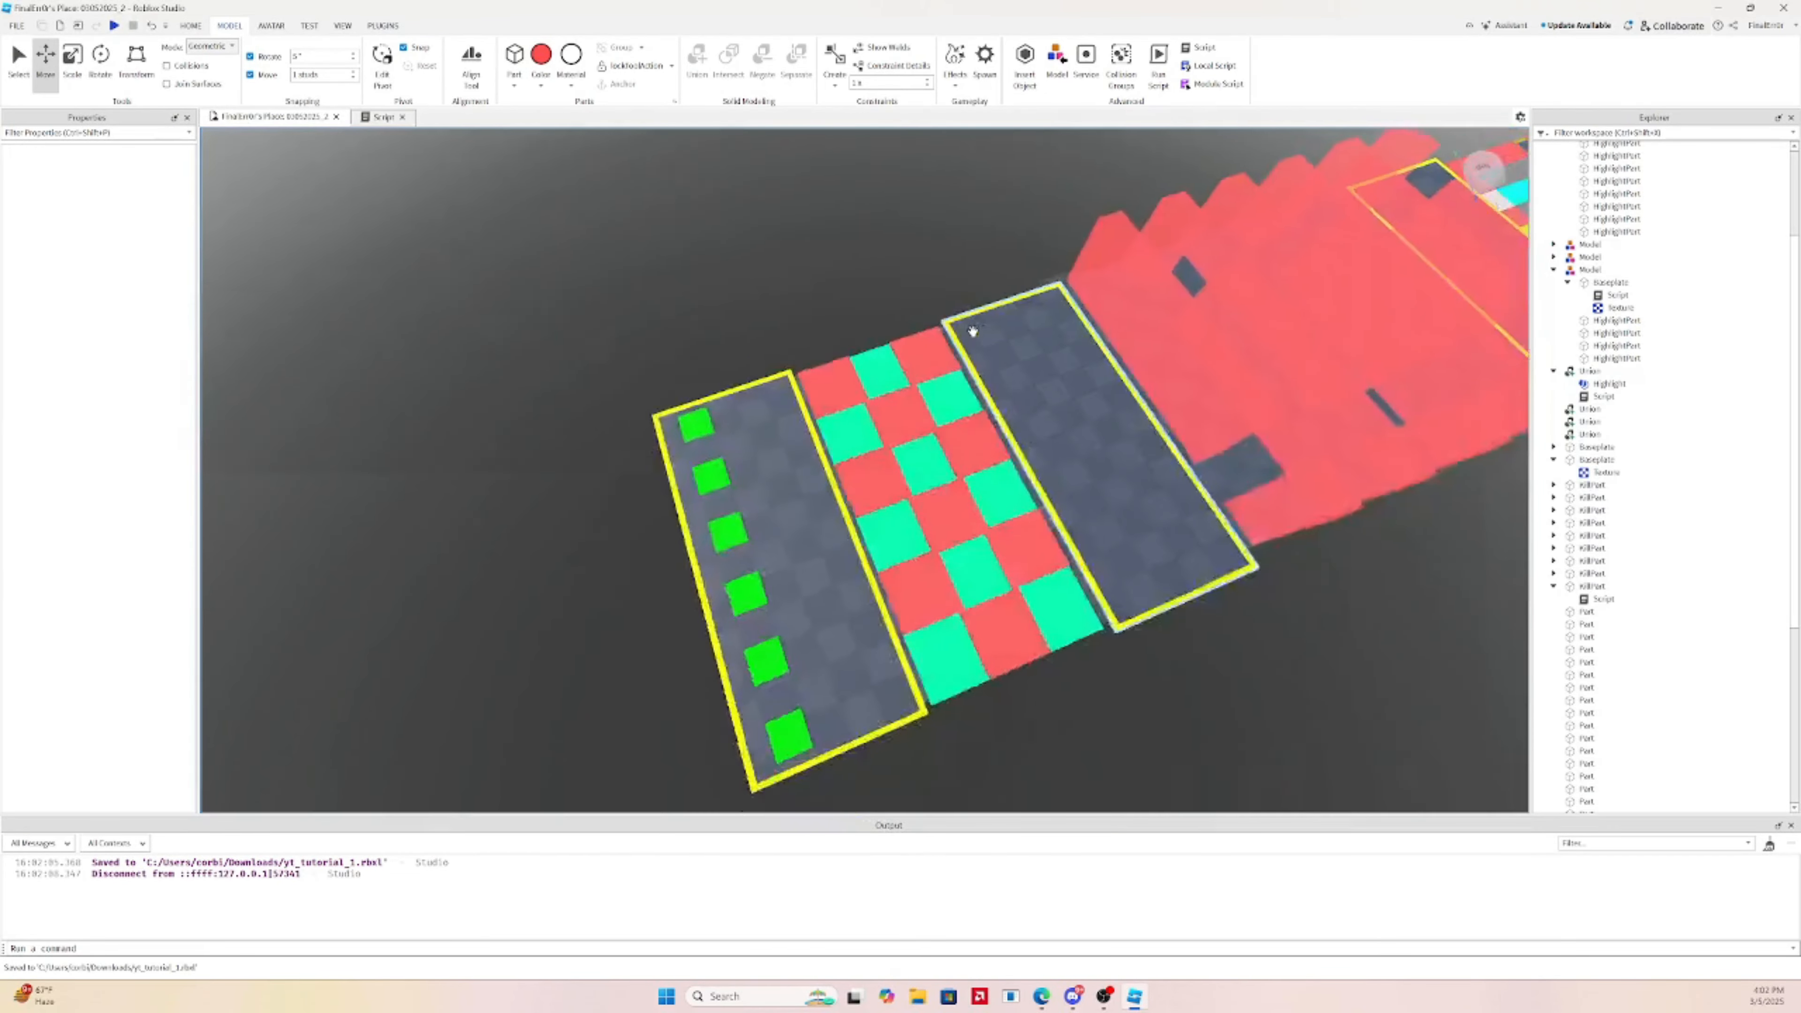
Set the game's Permissions to Public in Game Settings and save
{"action": "scroll", "coordinate": [968, 330], "scroll_direction": "up", "scroll_amount": 5}
{"action": "right_click_drag", "start_coordinate": [968, 330], "coordinate": [969, 330]}
{"action": "scroll", "coordinate": [969, 330], "scroll_direction": "down", "scroll_amount": 8}
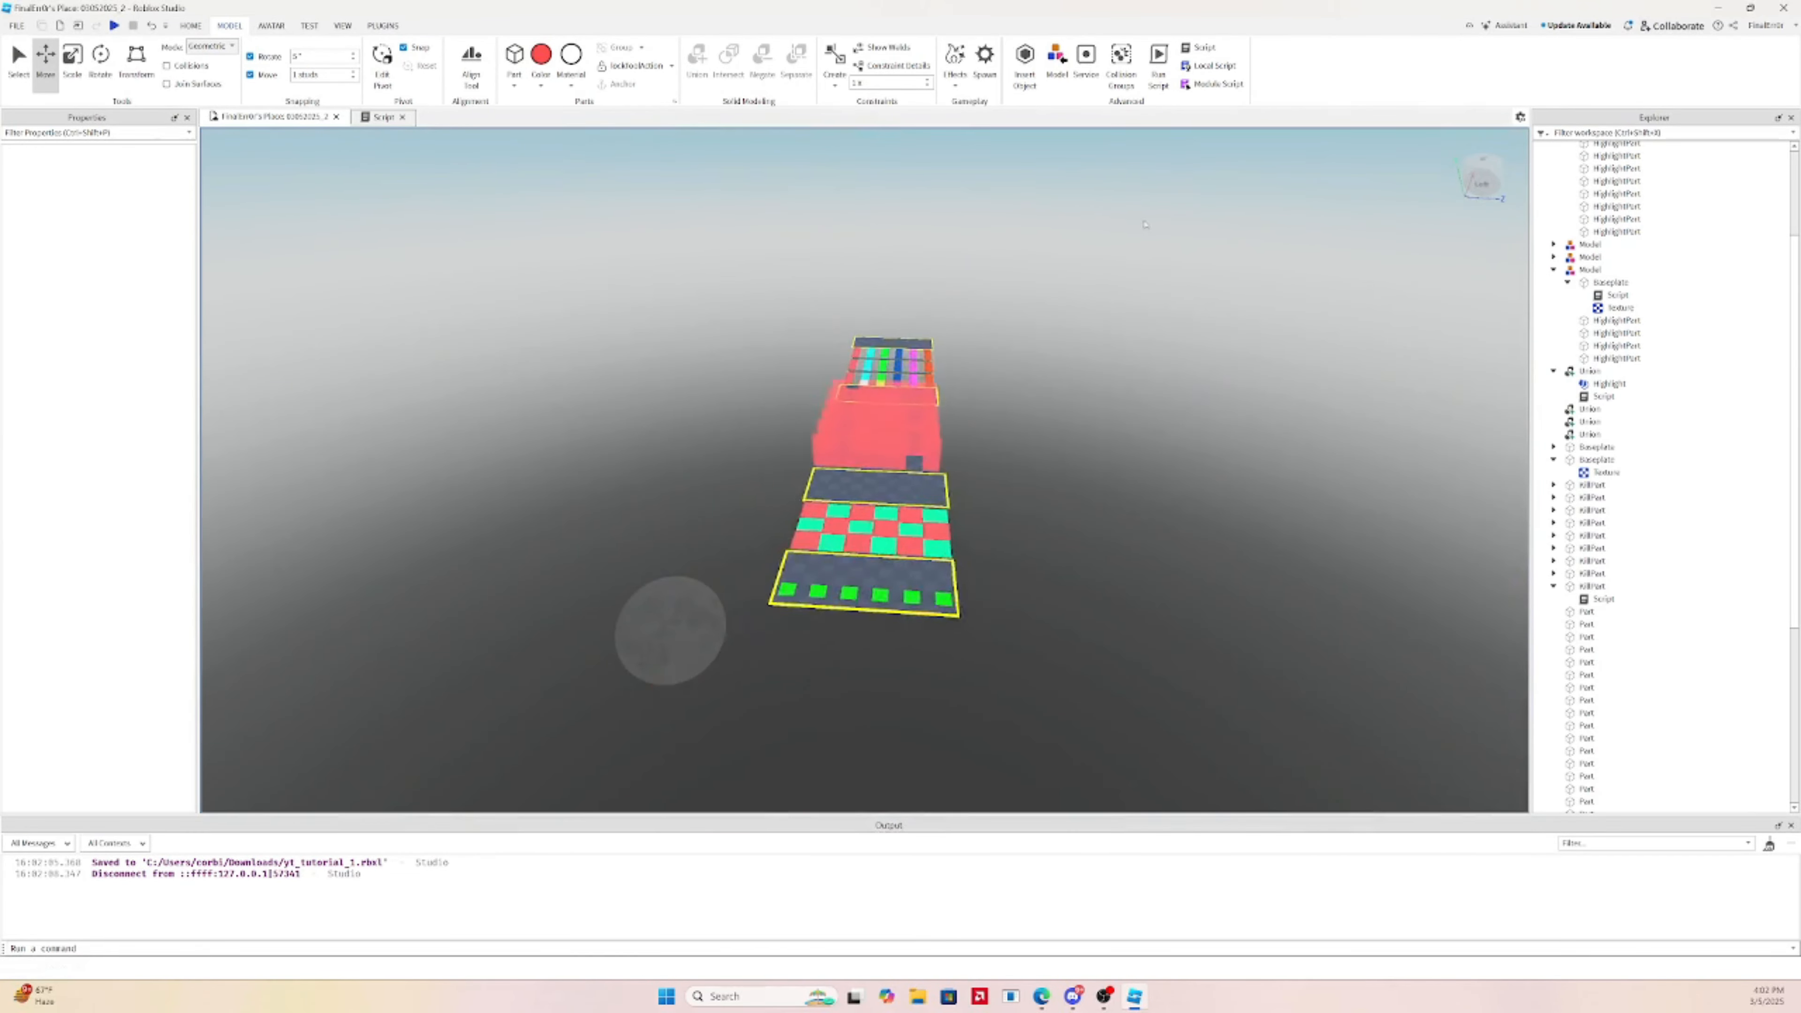
{"action": "scroll", "coordinate": [1145, 225], "scroll_direction": "up", "scroll_amount": 7}
{"action": "scroll", "coordinate": [1145, 225], "scroll_direction": "down", "scroll_amount": 2}
{"action": "left_click", "coordinate": [1735, 26]}
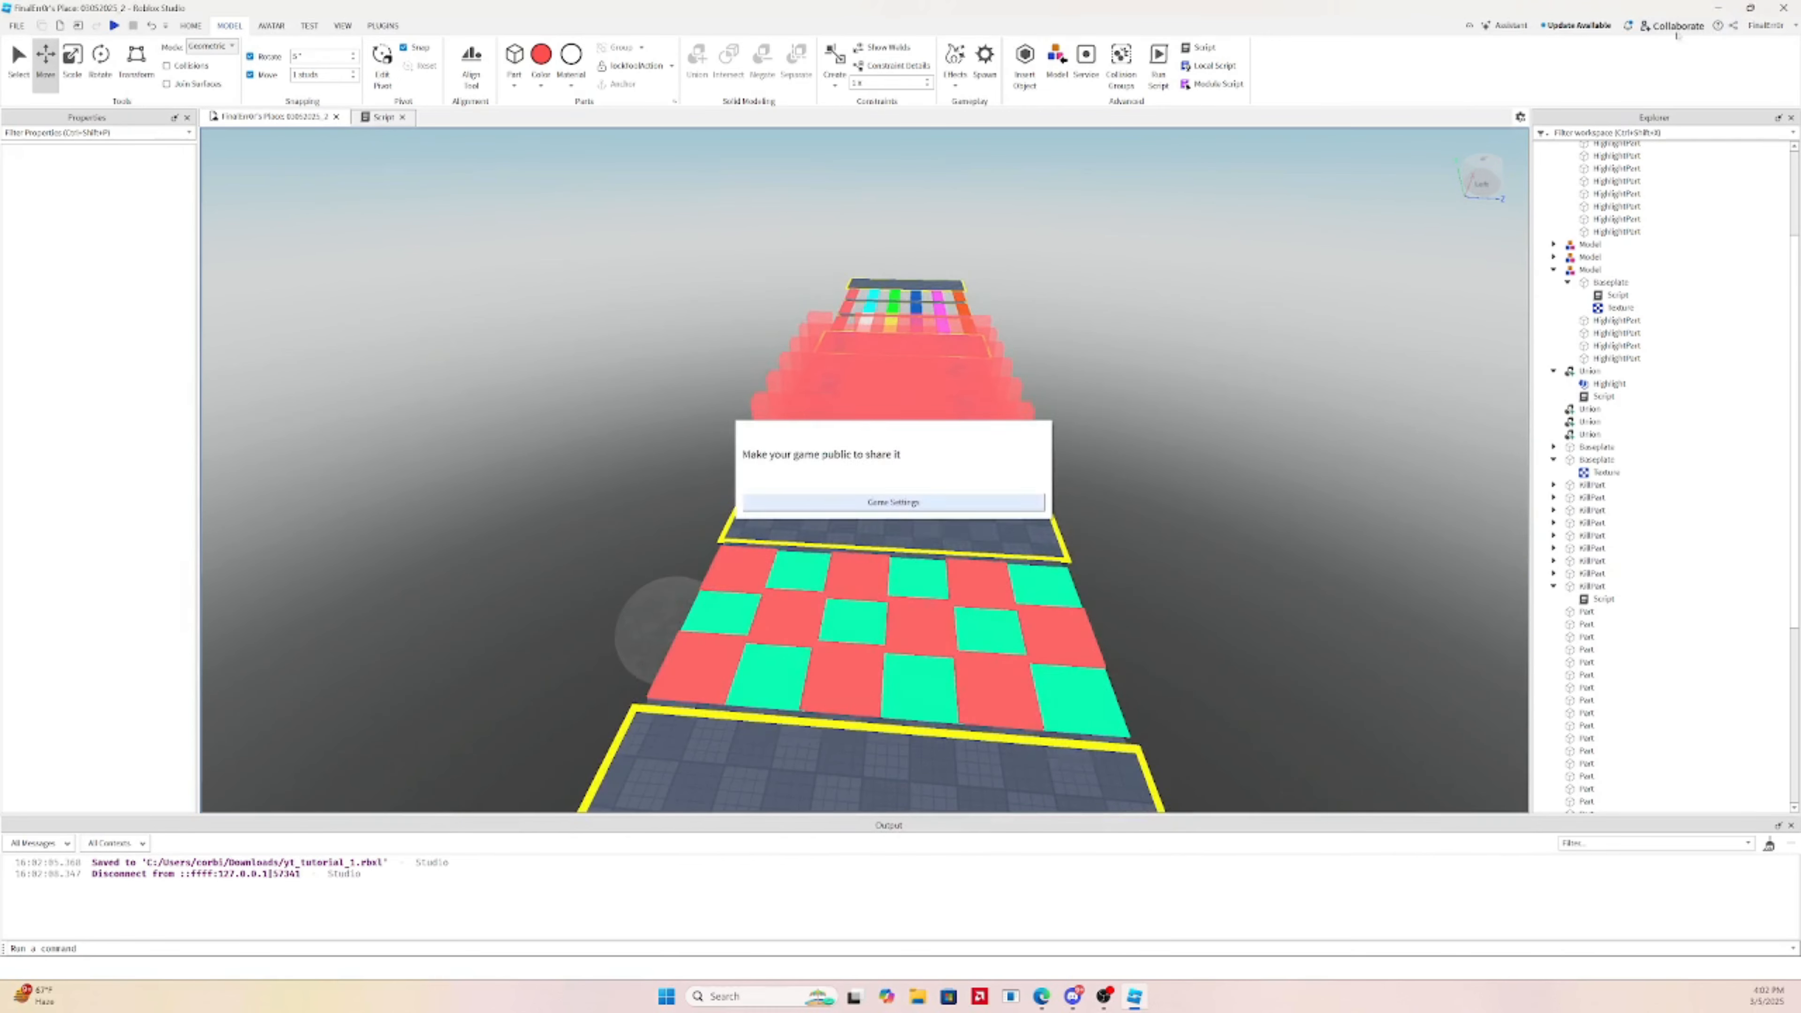
{"action": "left_click", "coordinate": [873, 498]}
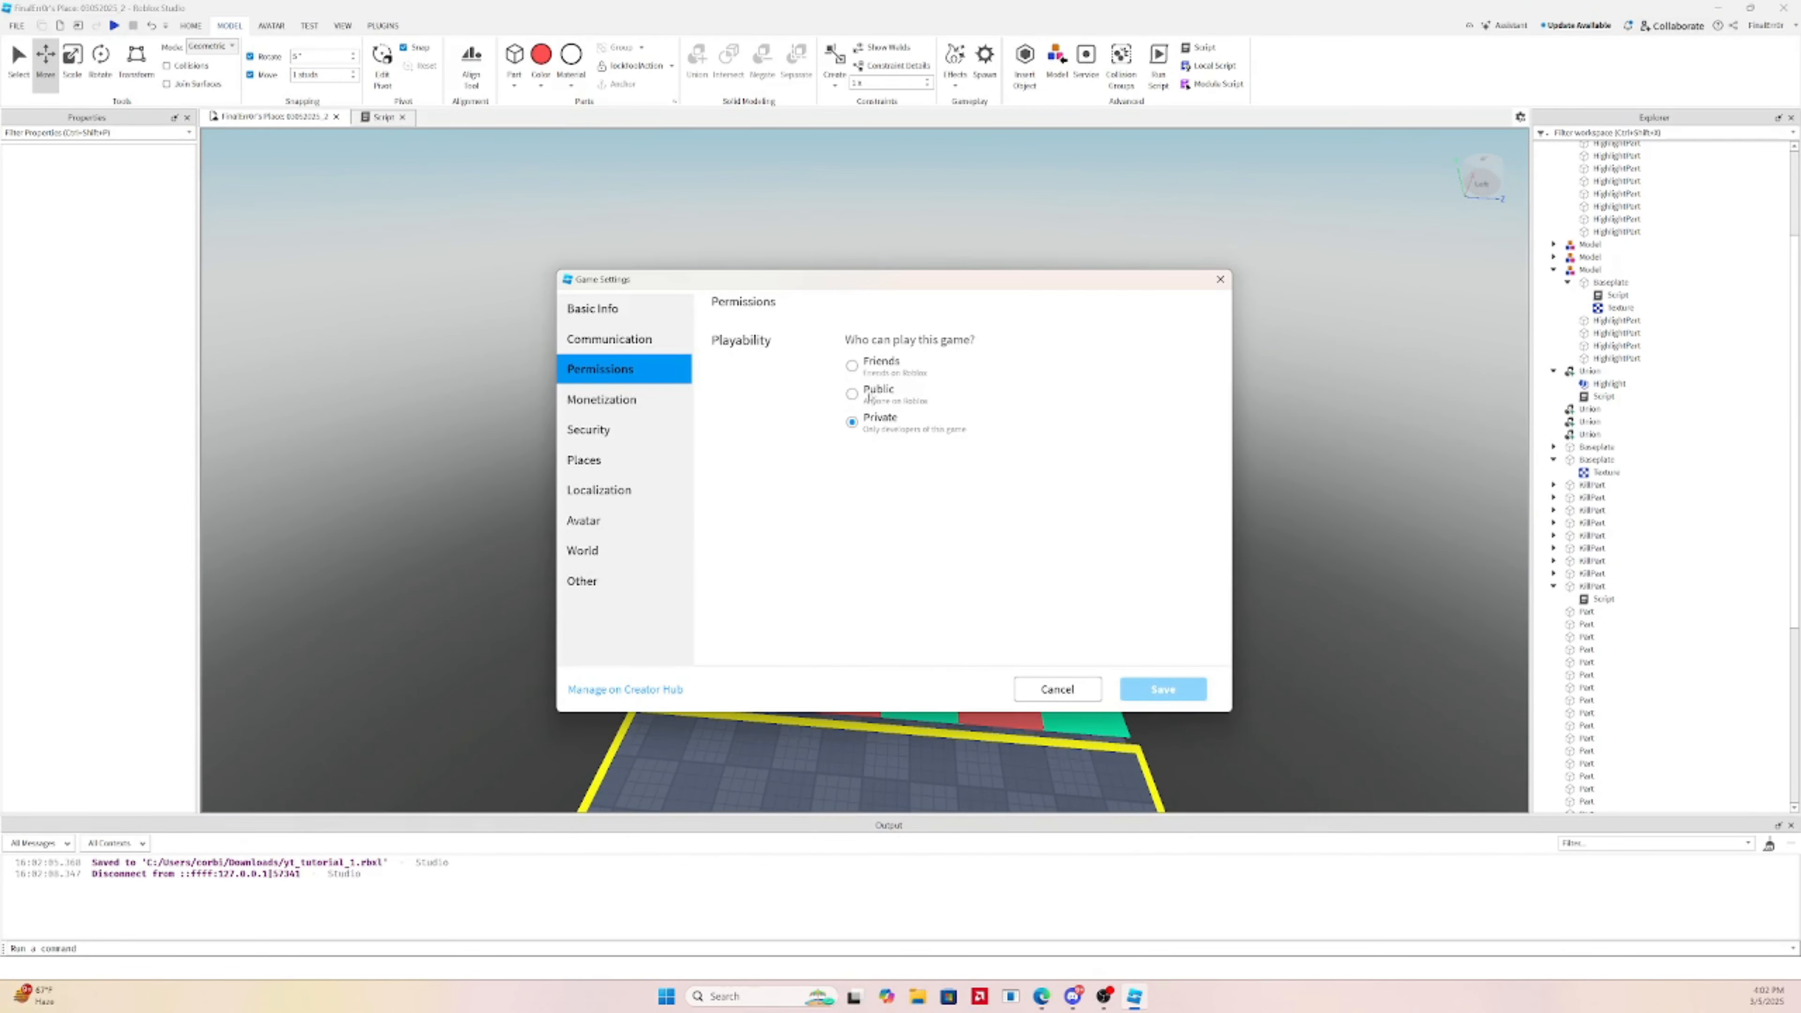
{"action": "left_click", "coordinate": [868, 396]}
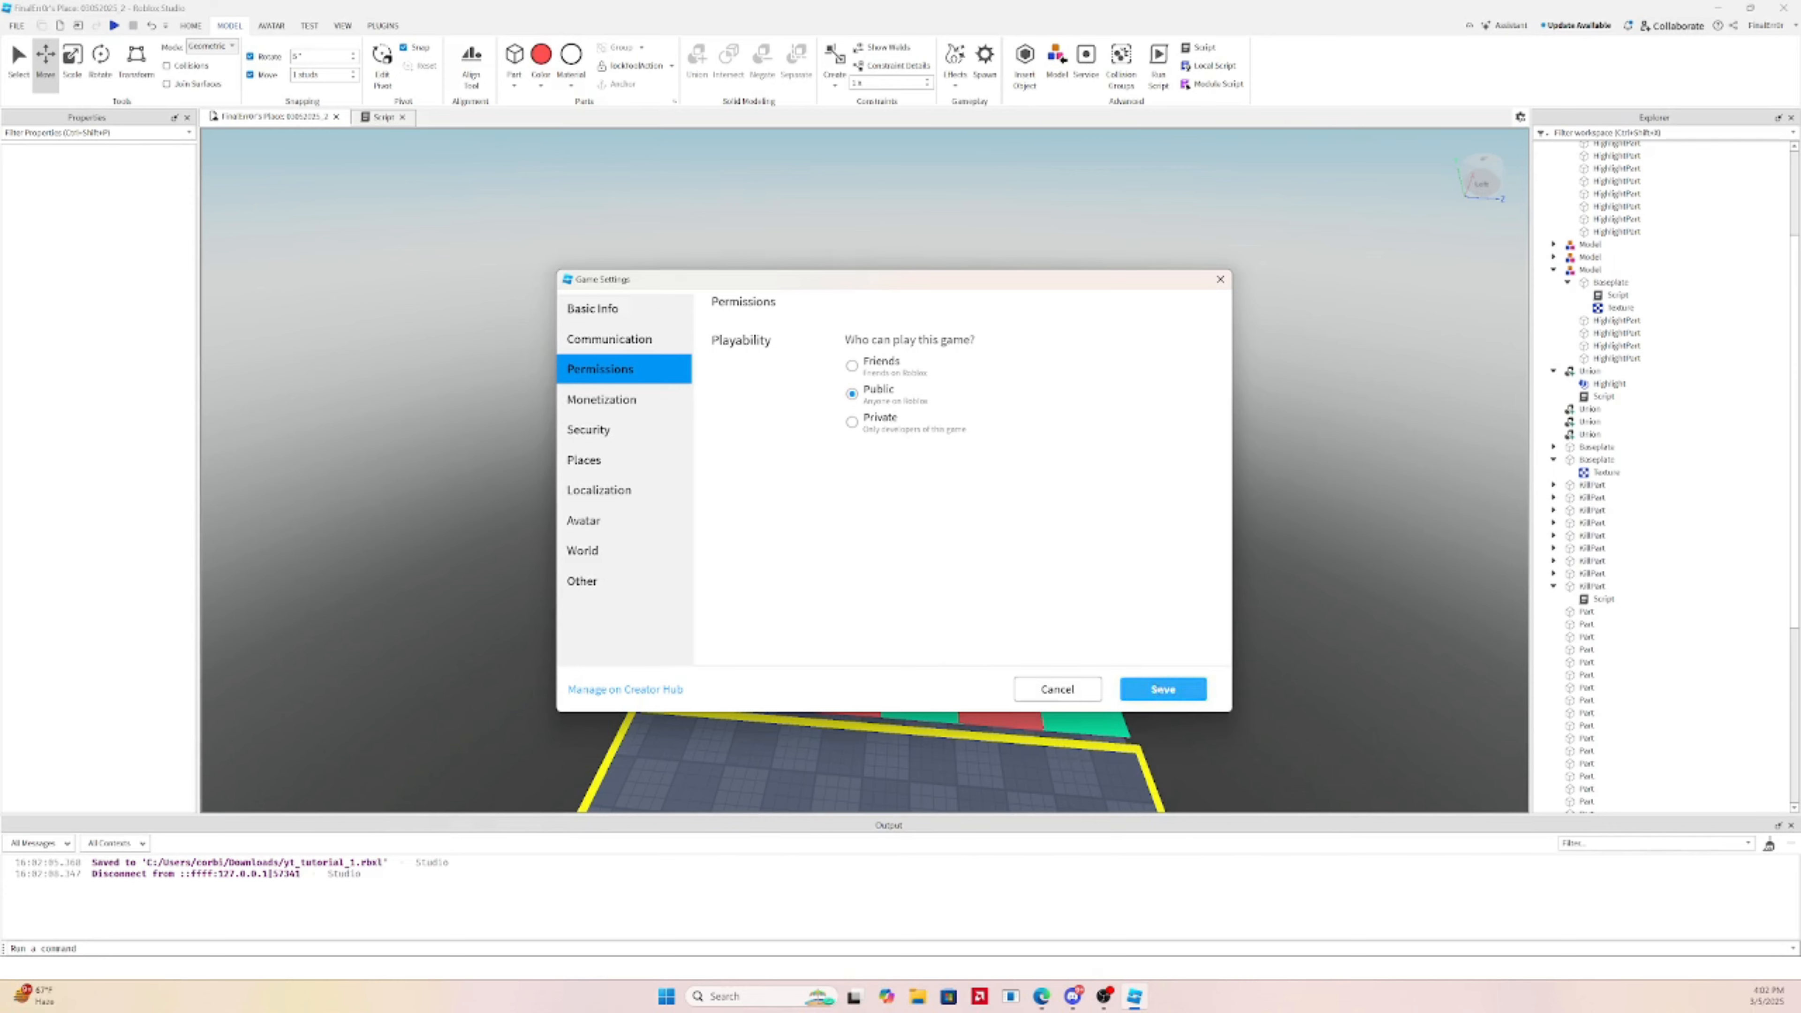
{"action": "left_click", "coordinate": [1163, 689]}
Copy the game's share link and load it in Edge's address bar
{"action": "scroll", "coordinate": [1145, 595], "scroll_direction": "up", "scroll_amount": 3}
{"action": "scroll", "coordinate": [1354, 202], "scroll_direction": "down", "scroll_amount": 4}
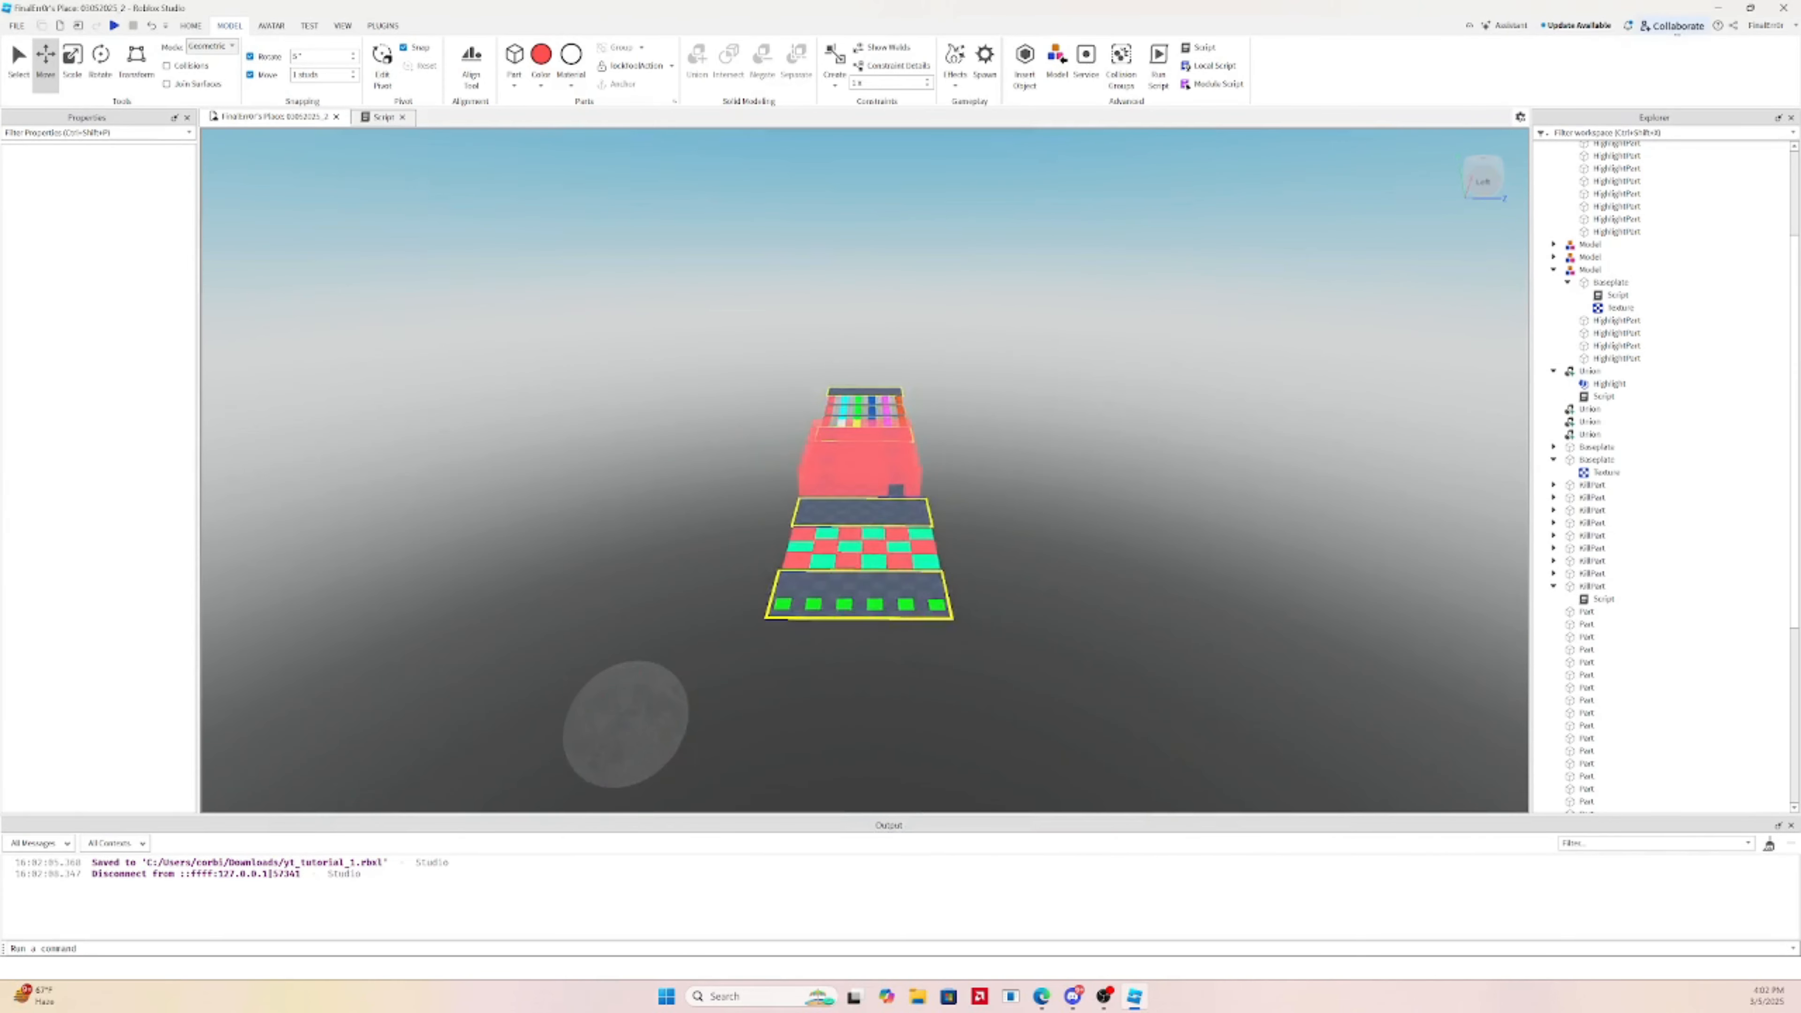
{"action": "scroll", "coordinate": [1333, 256], "scroll_direction": "up", "scroll_amount": 7}
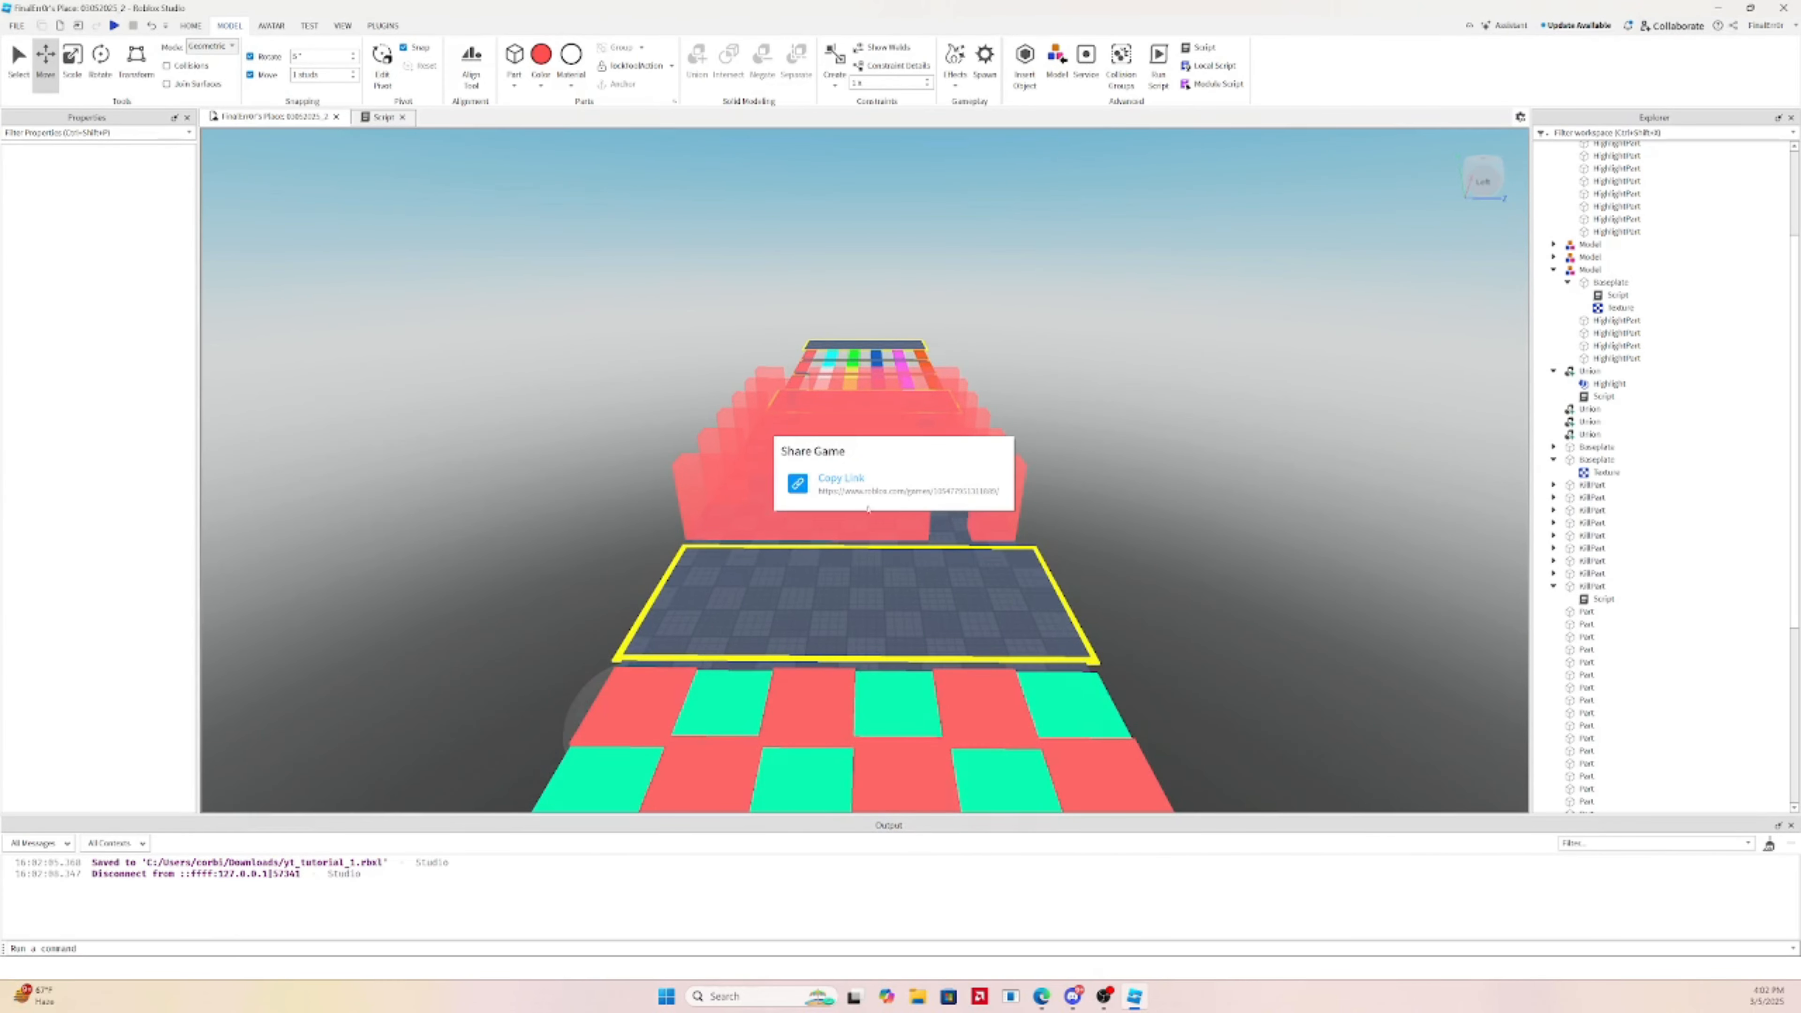
{"action": "left_click", "coordinate": [654, 330]}
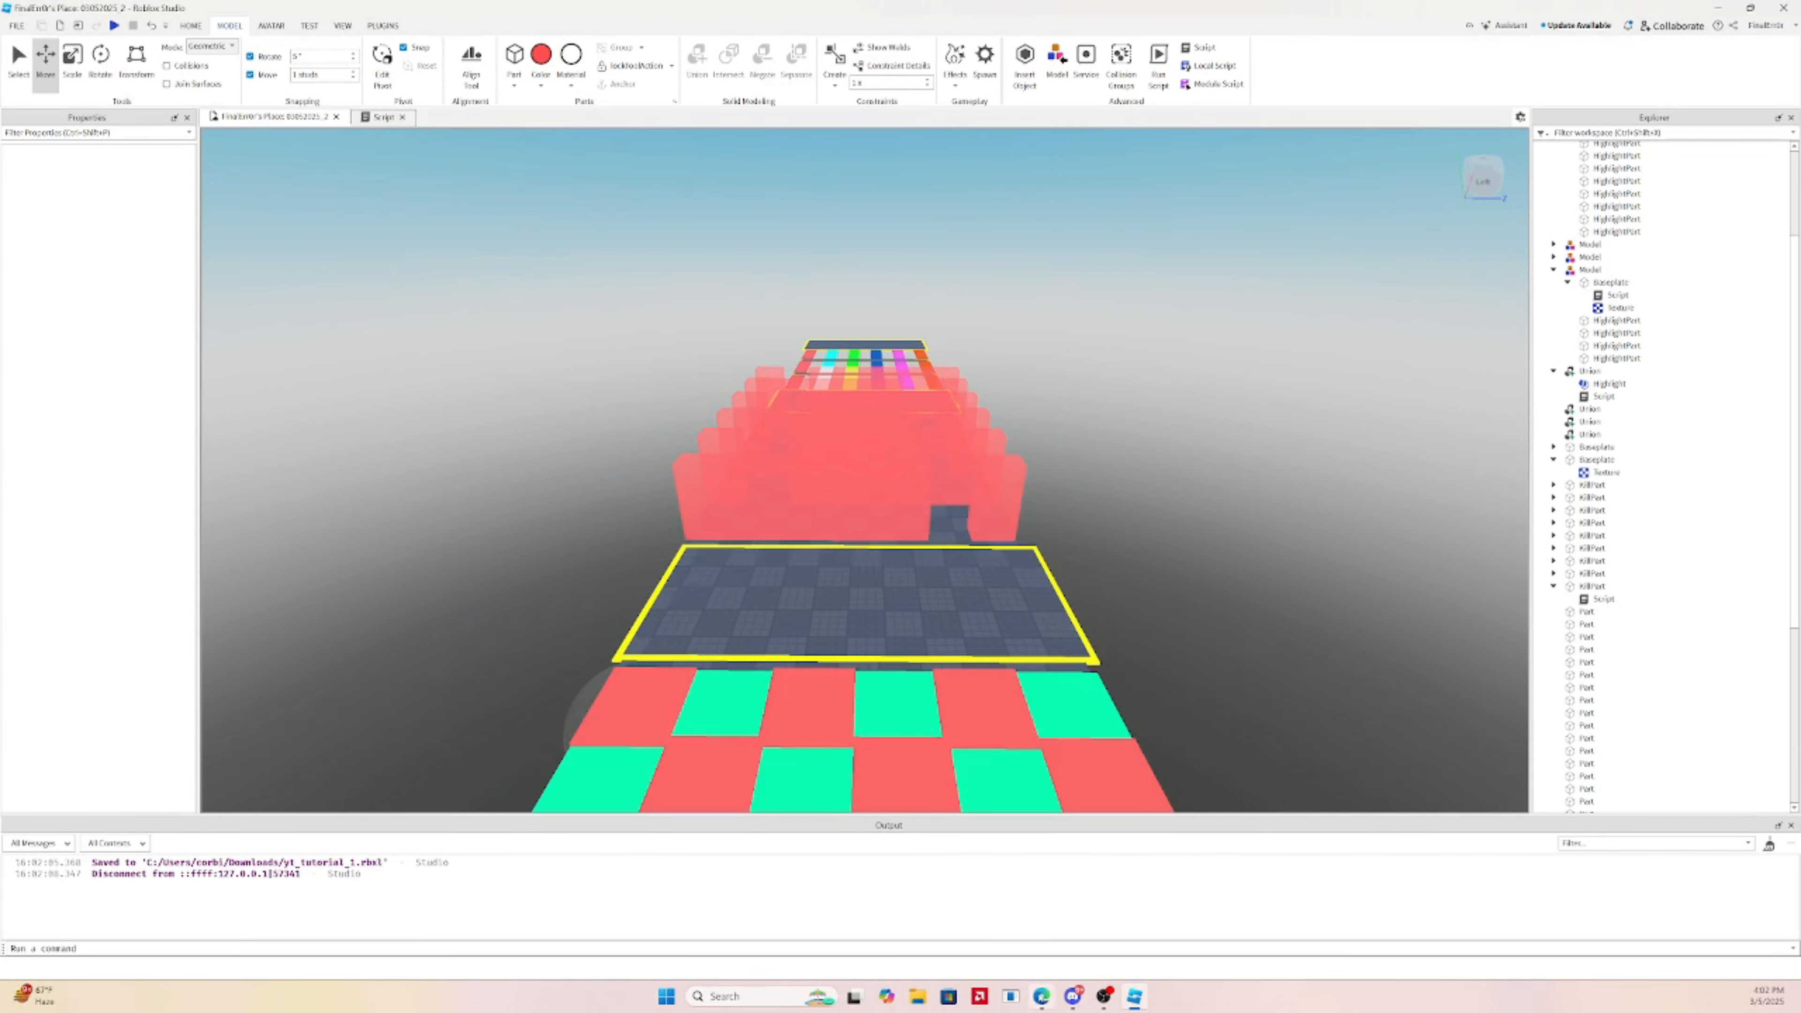
{"action": "left_click", "coordinate": [1042, 997]}
{"action": "left_click", "coordinate": [1578, 40]}
{"action": "key", "text": "ctrl+v"}
{"action": "key", "text": "Return"}
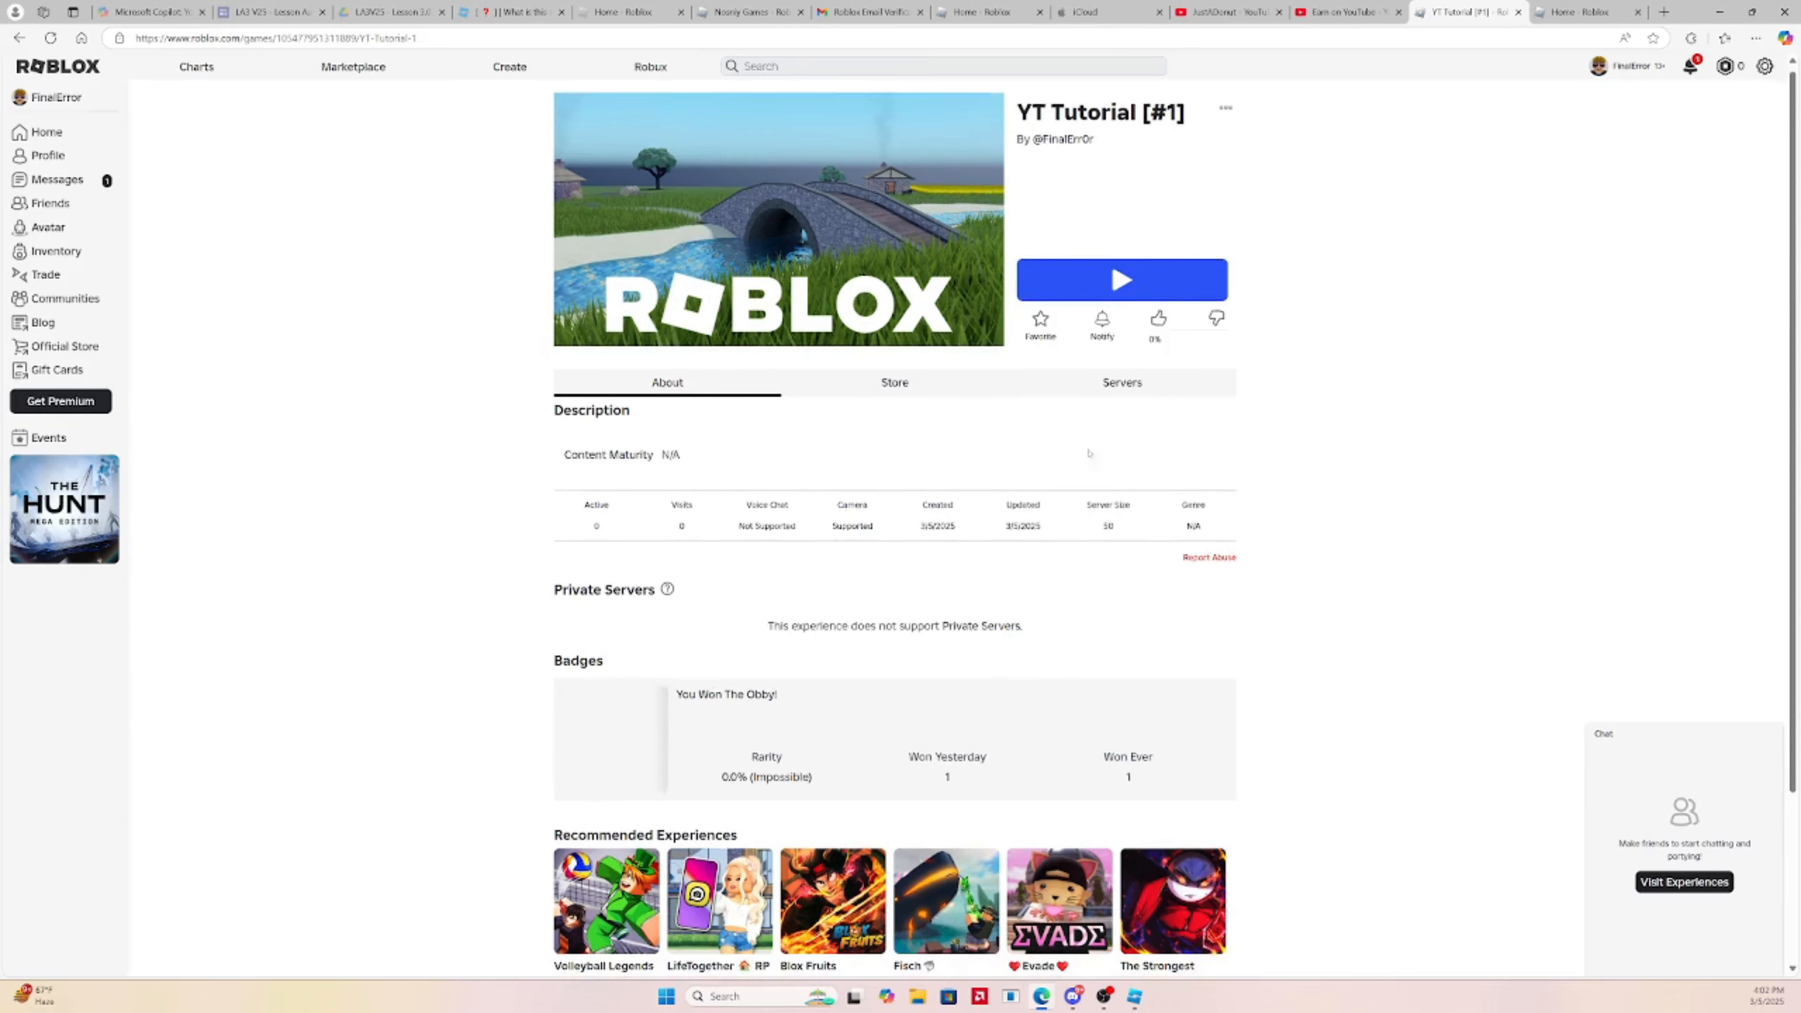
Check the YT Tutorial [#1] page's Servers tab, then return to Roblox Studio
{"action": "left_click", "coordinate": [1148, 396]}
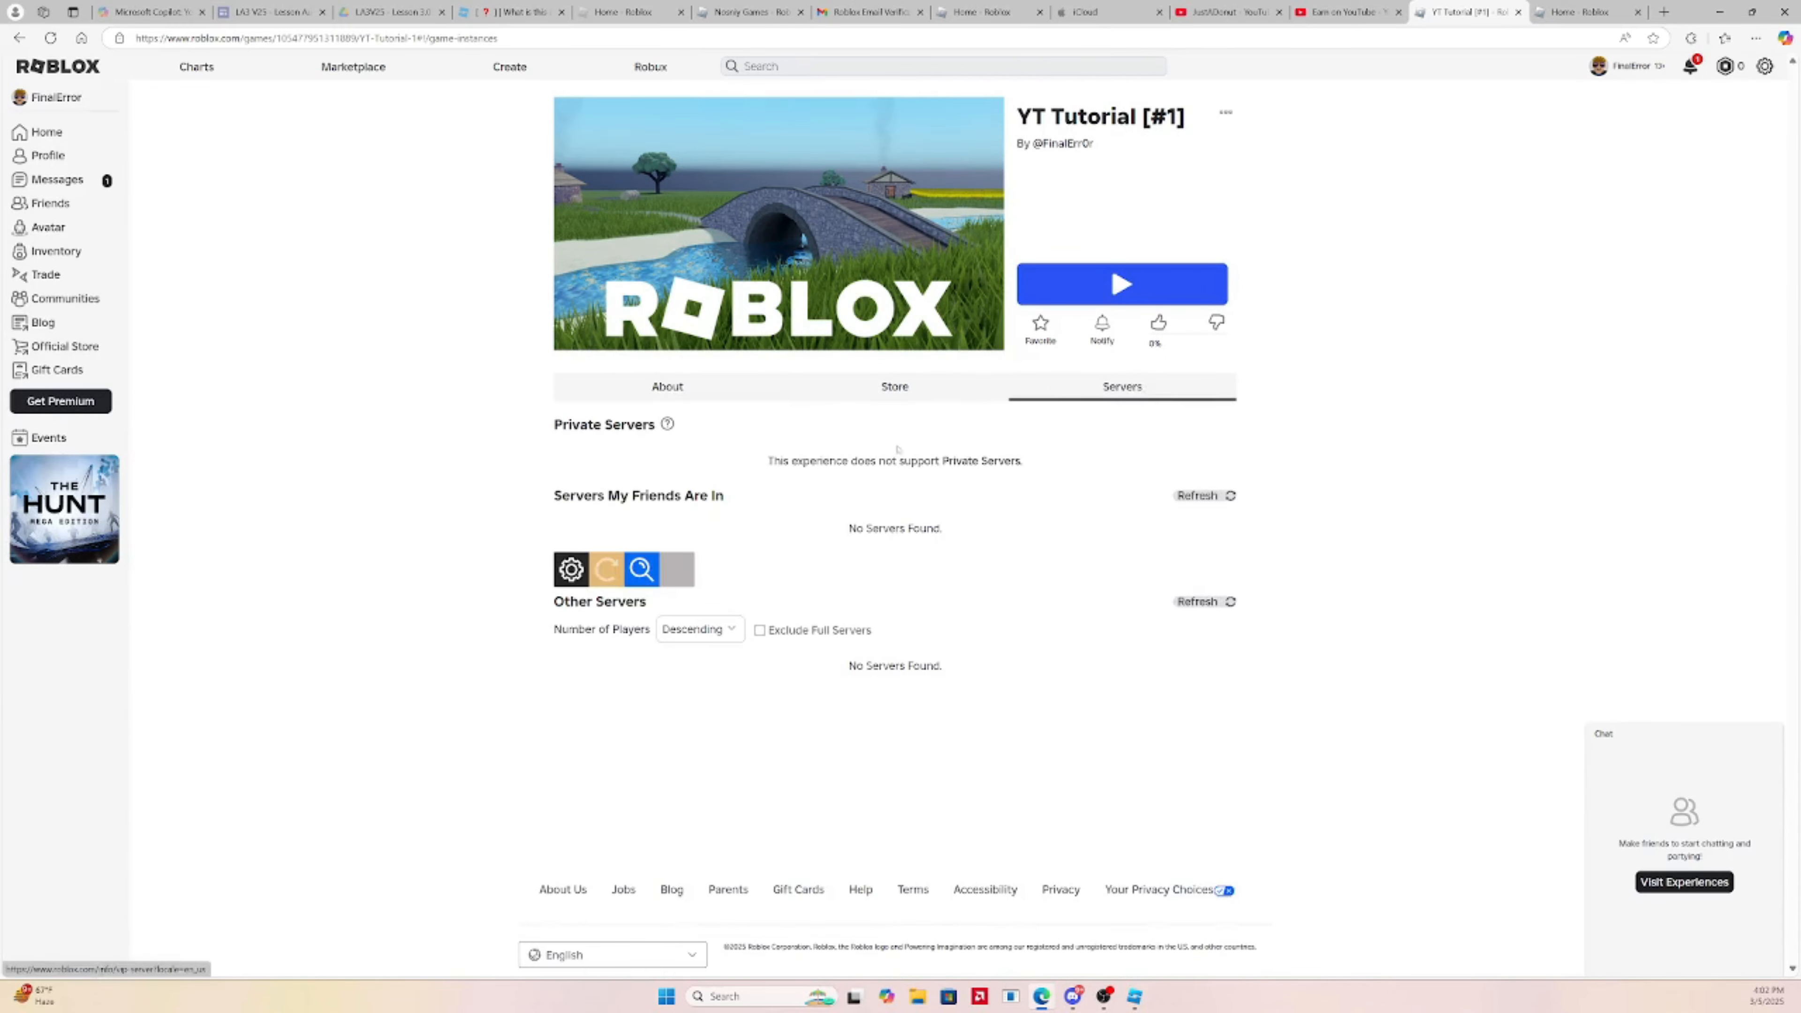
{"action": "mouse_move", "coordinate": [1103, 996]}
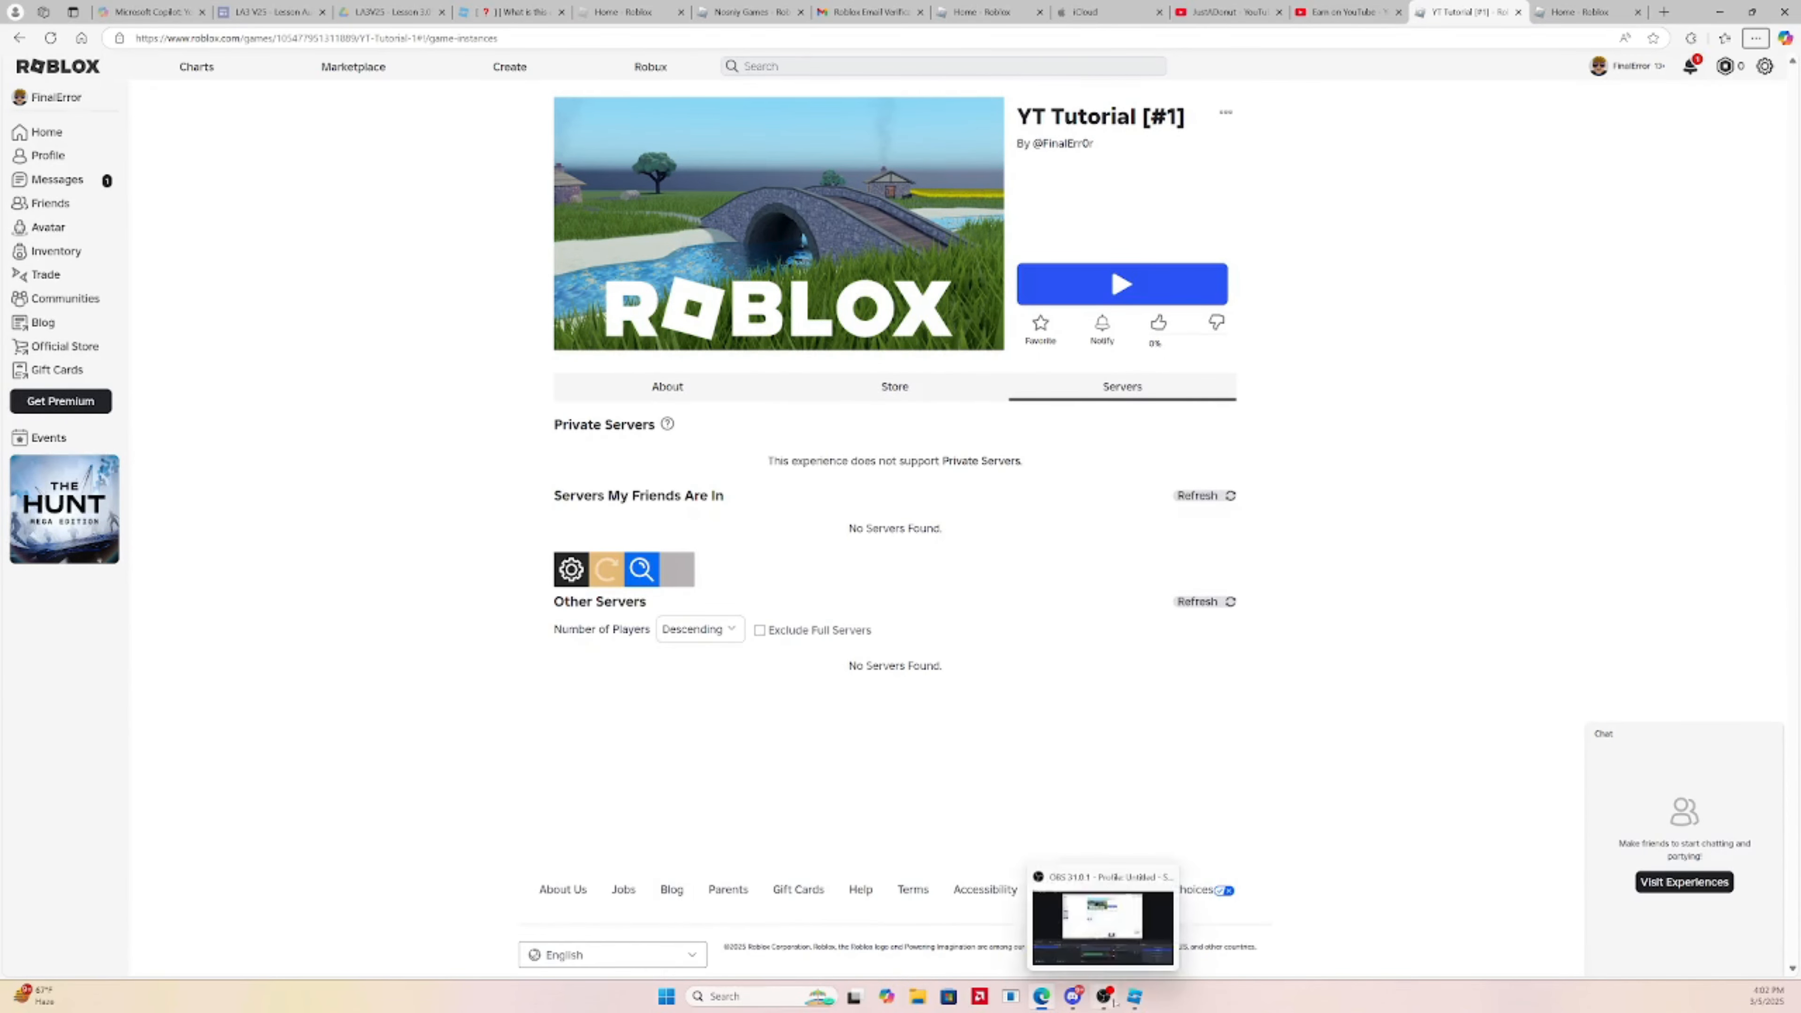
{"action": "left_click", "coordinate": [1101, 944]}
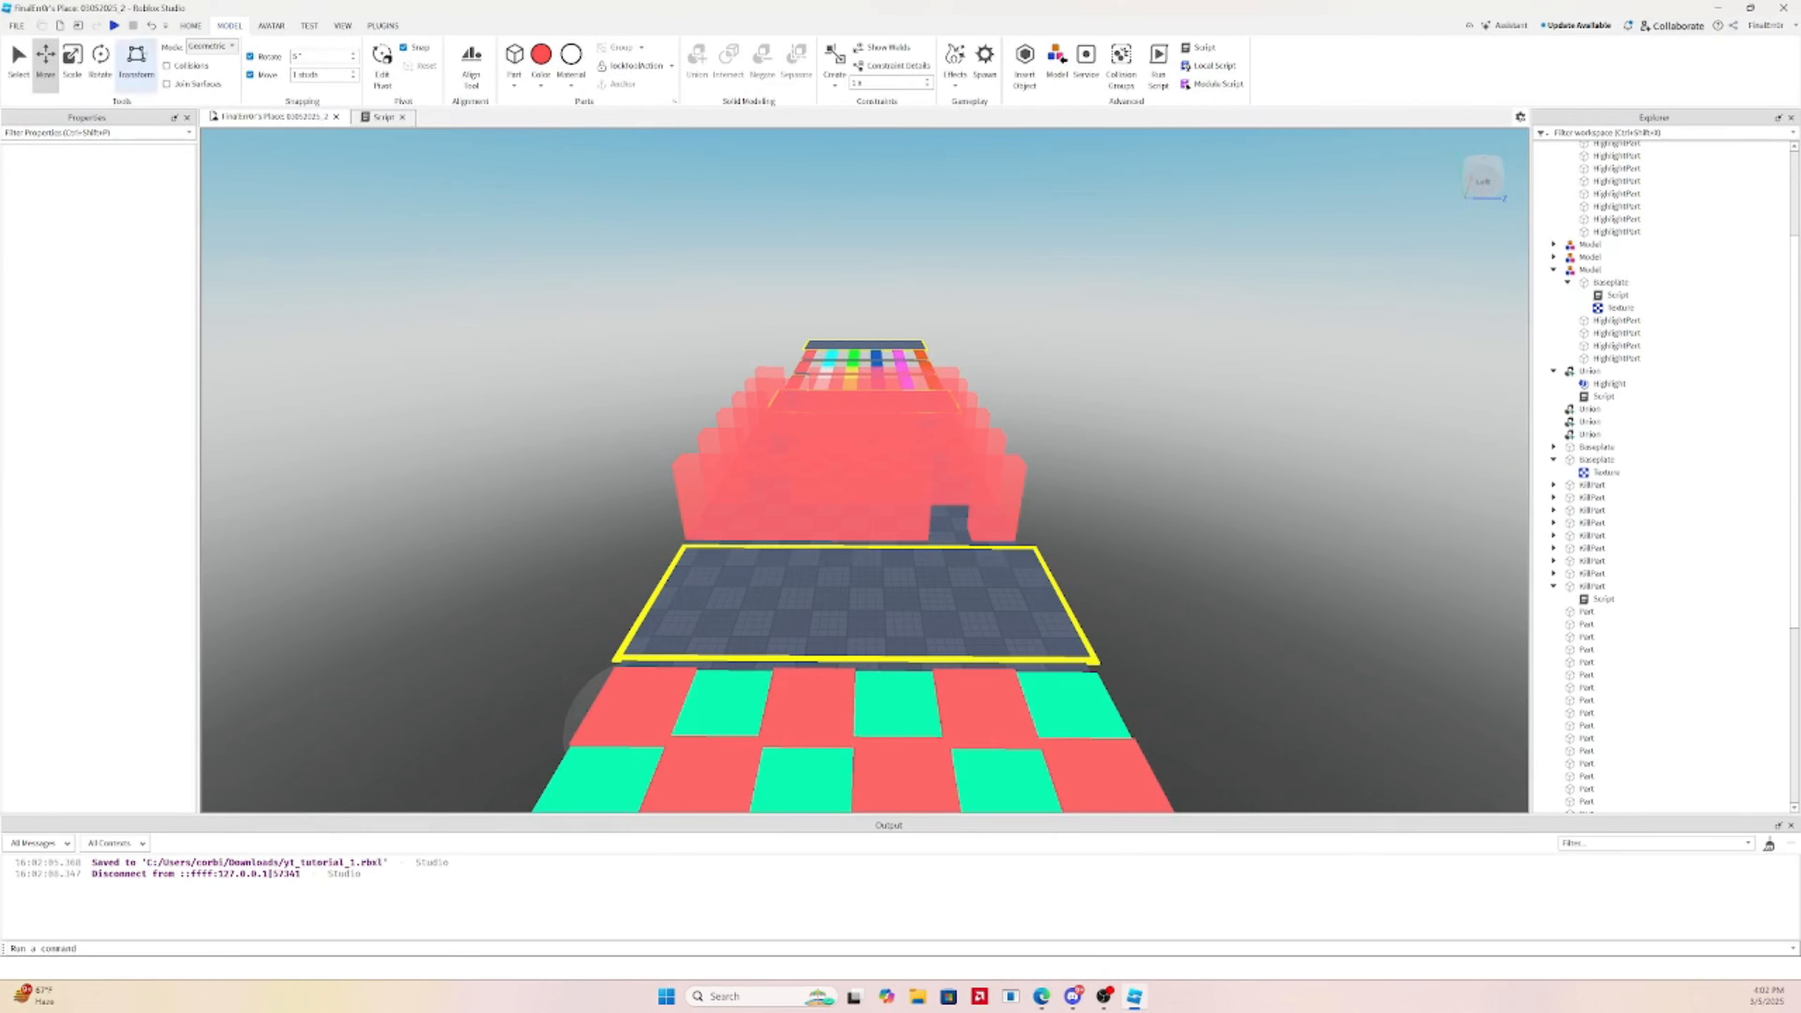
Turn on Private Servers priced Free in Monetization settings, save, and look over the obby
{"action": "left_click", "coordinate": [190, 25]}
{"action": "left_click", "coordinate": [718, 63]}
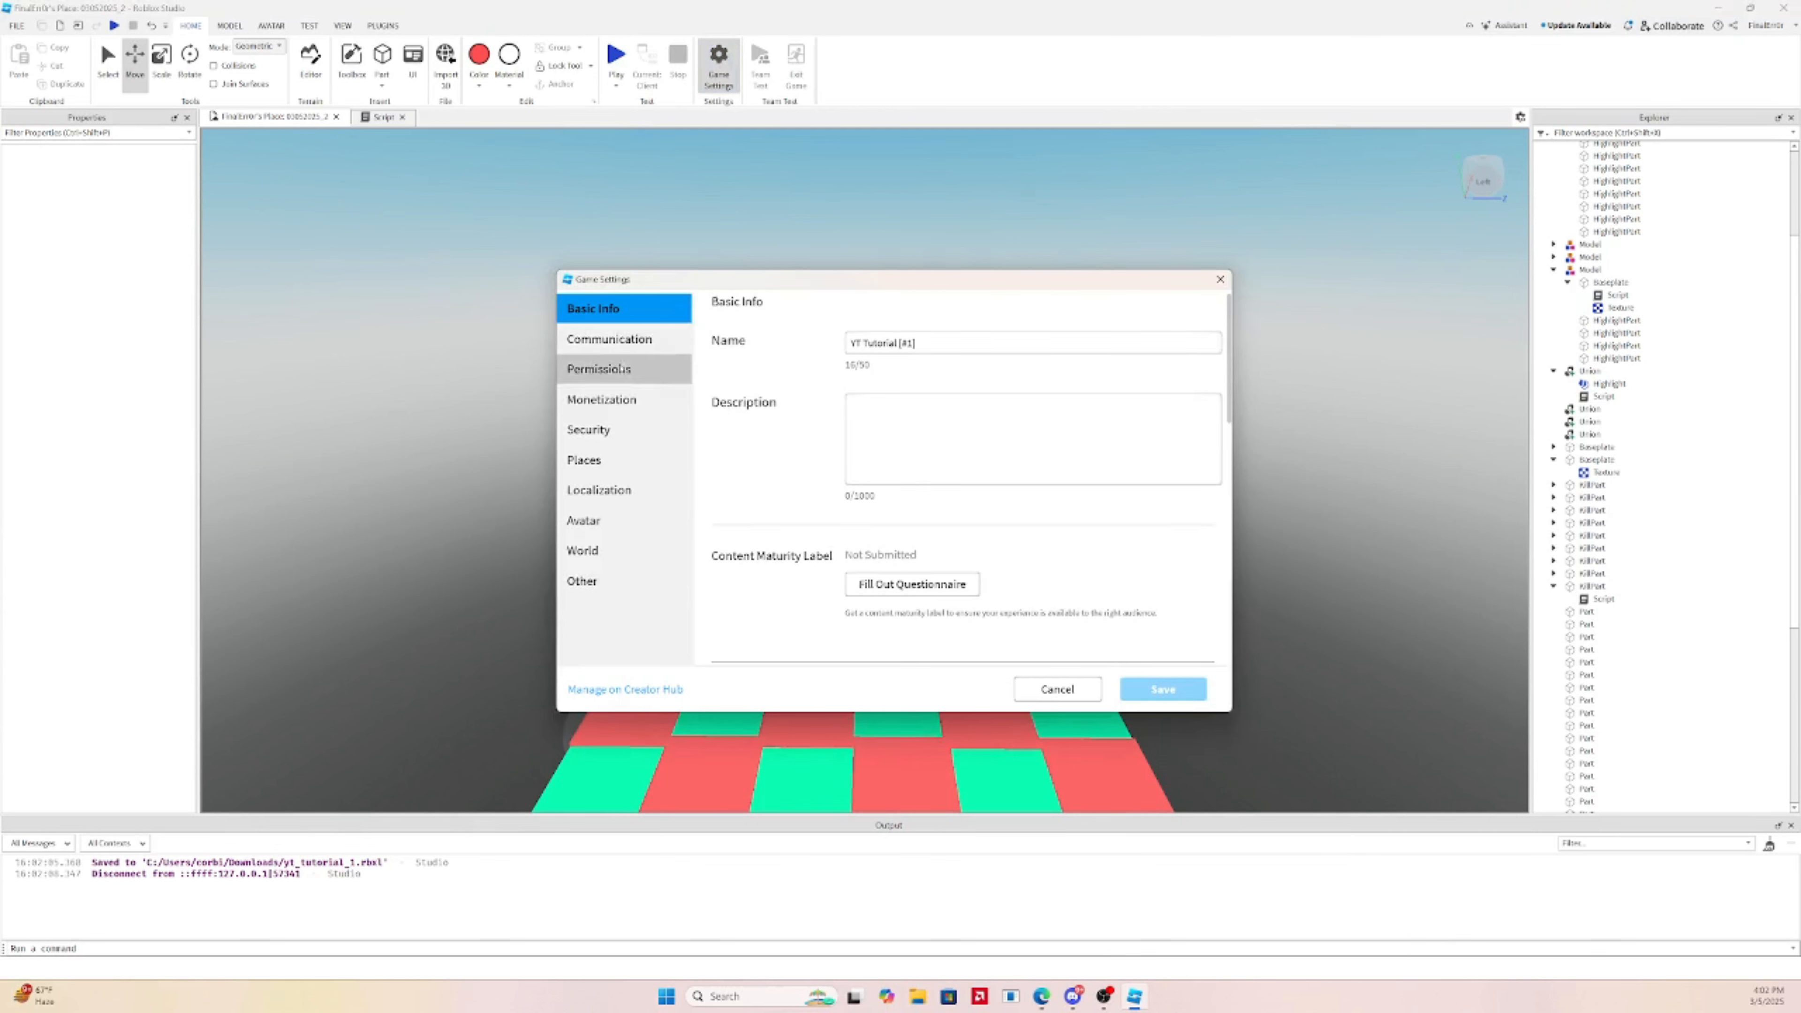
{"action": "left_click", "coordinate": [602, 400]}
{"action": "left_click", "coordinate": [858, 582]}
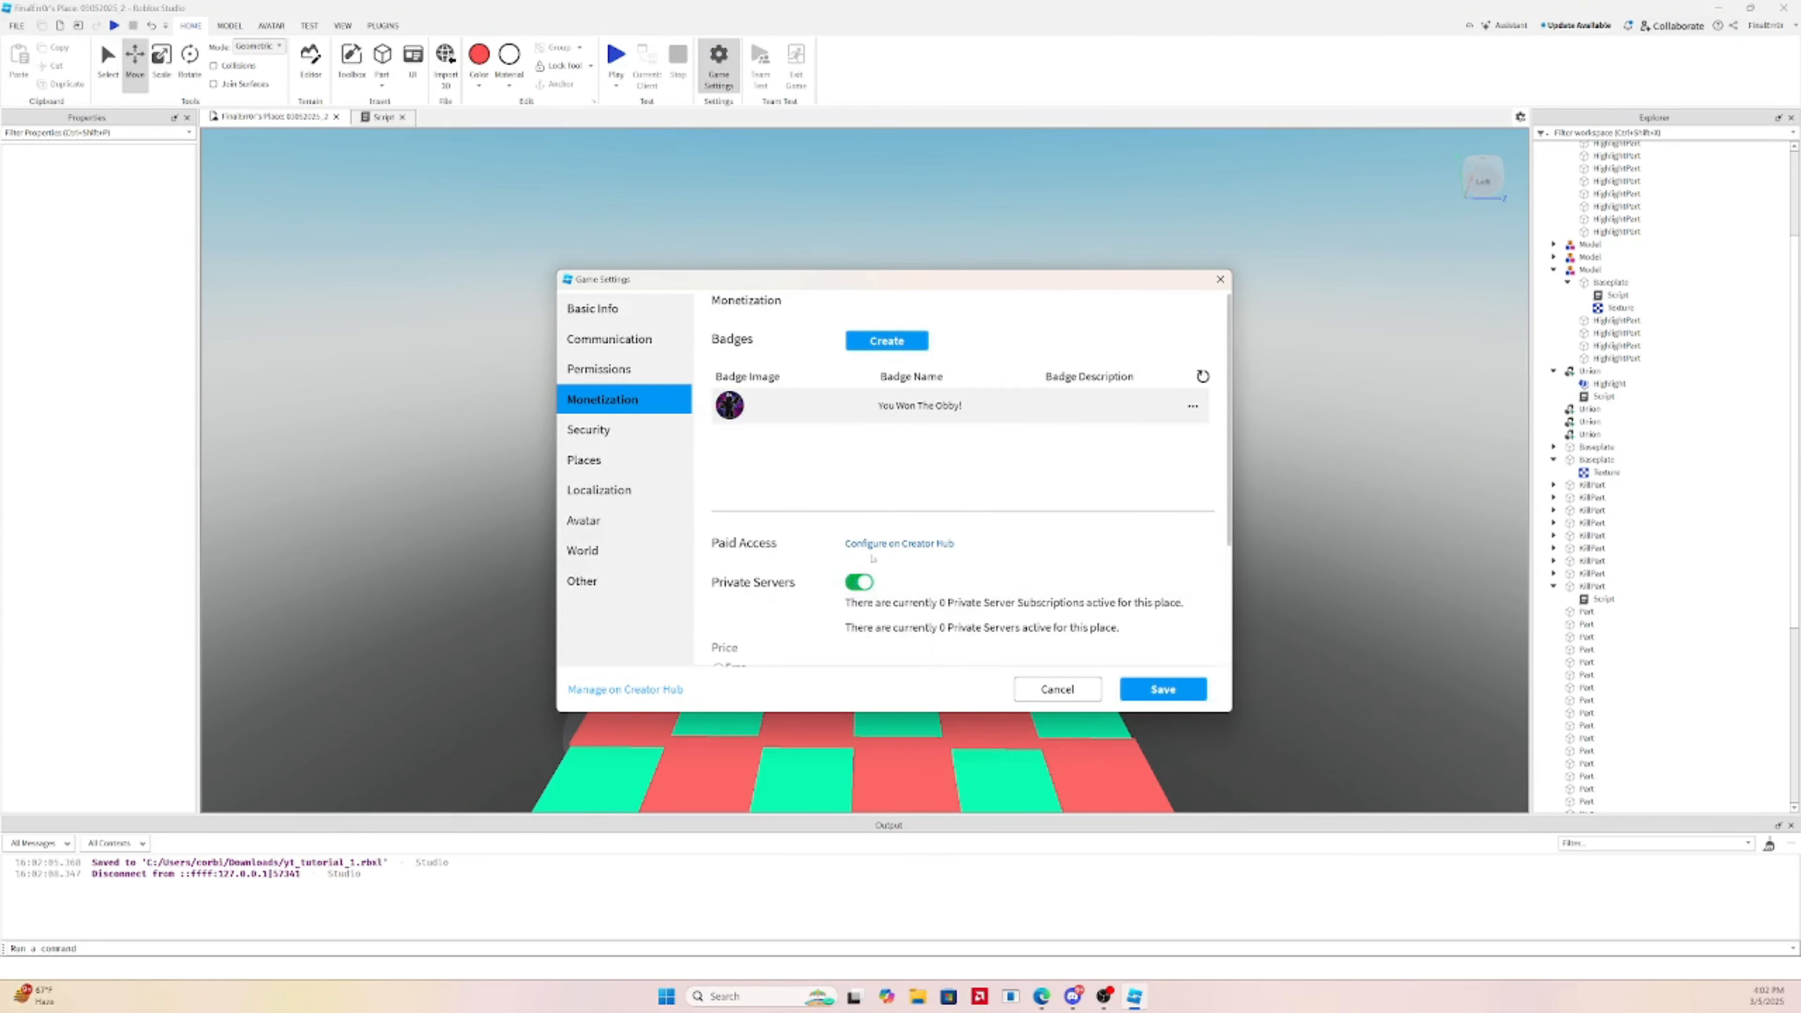
{"action": "scroll", "coordinate": [892, 525], "scroll_direction": "down", "scroll_amount": 3}
{"action": "left_click", "coordinate": [724, 493]}
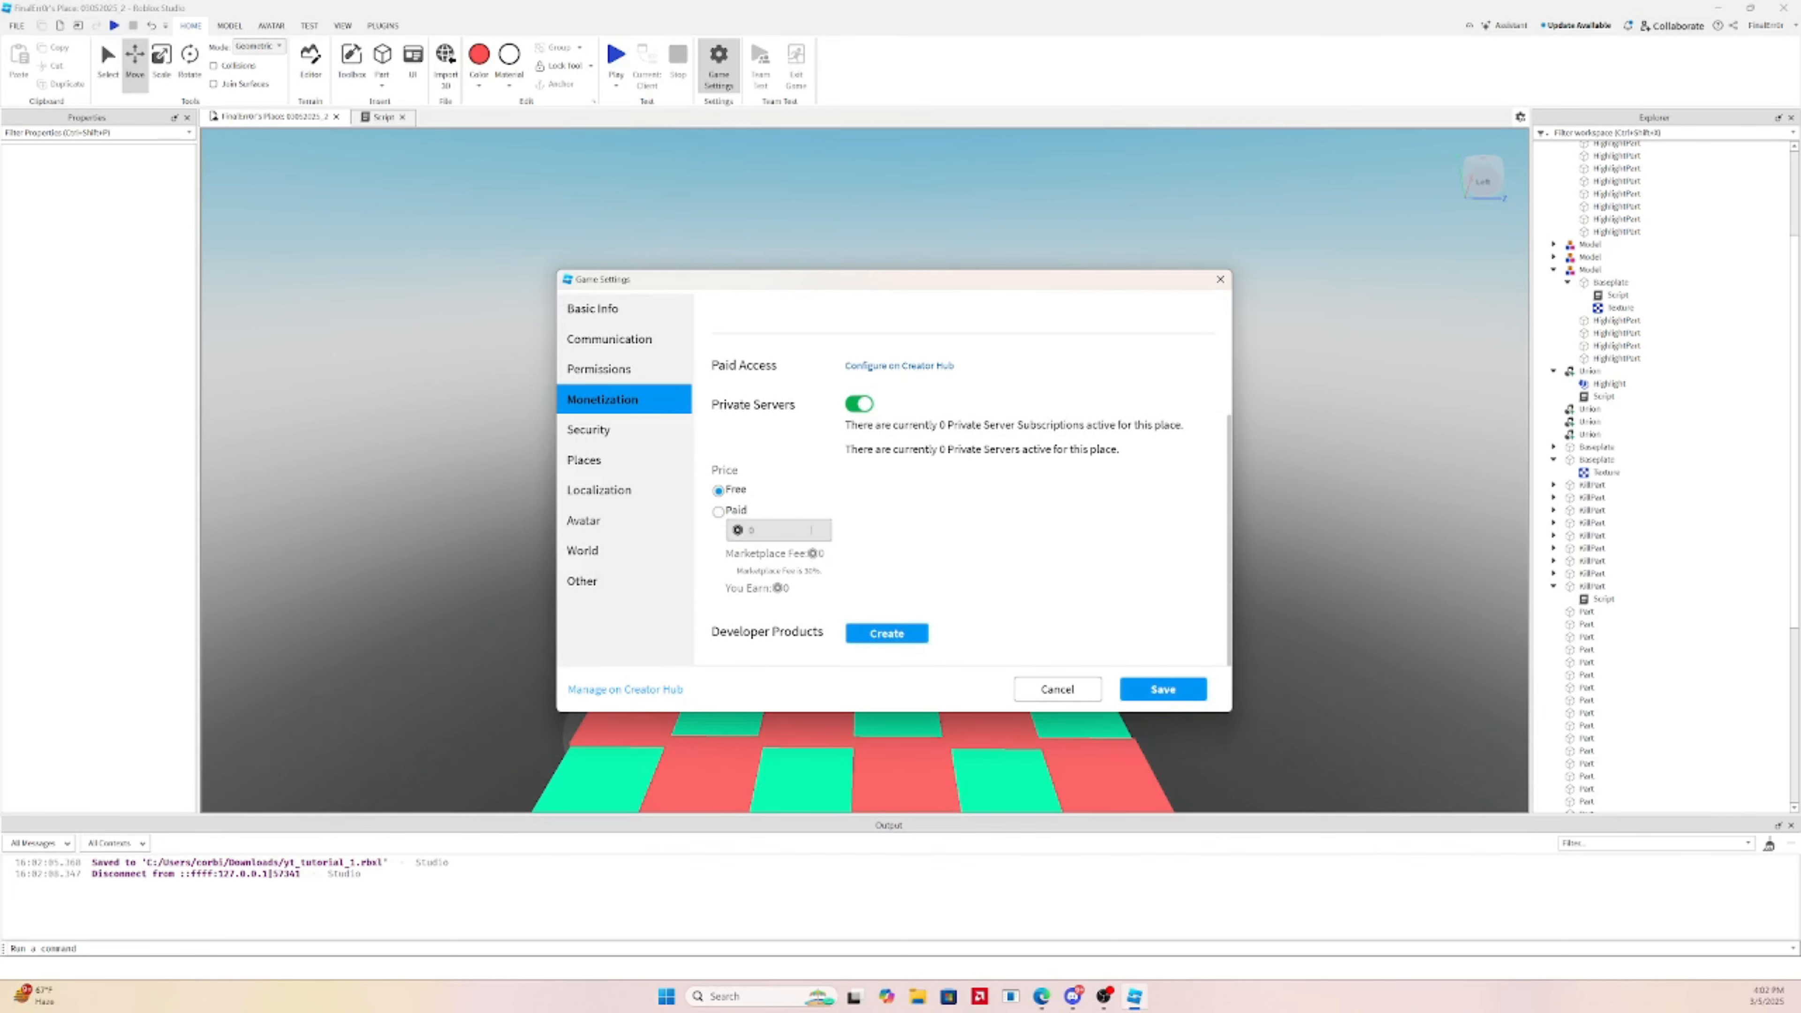
{"action": "left_click", "coordinate": [1161, 689]}
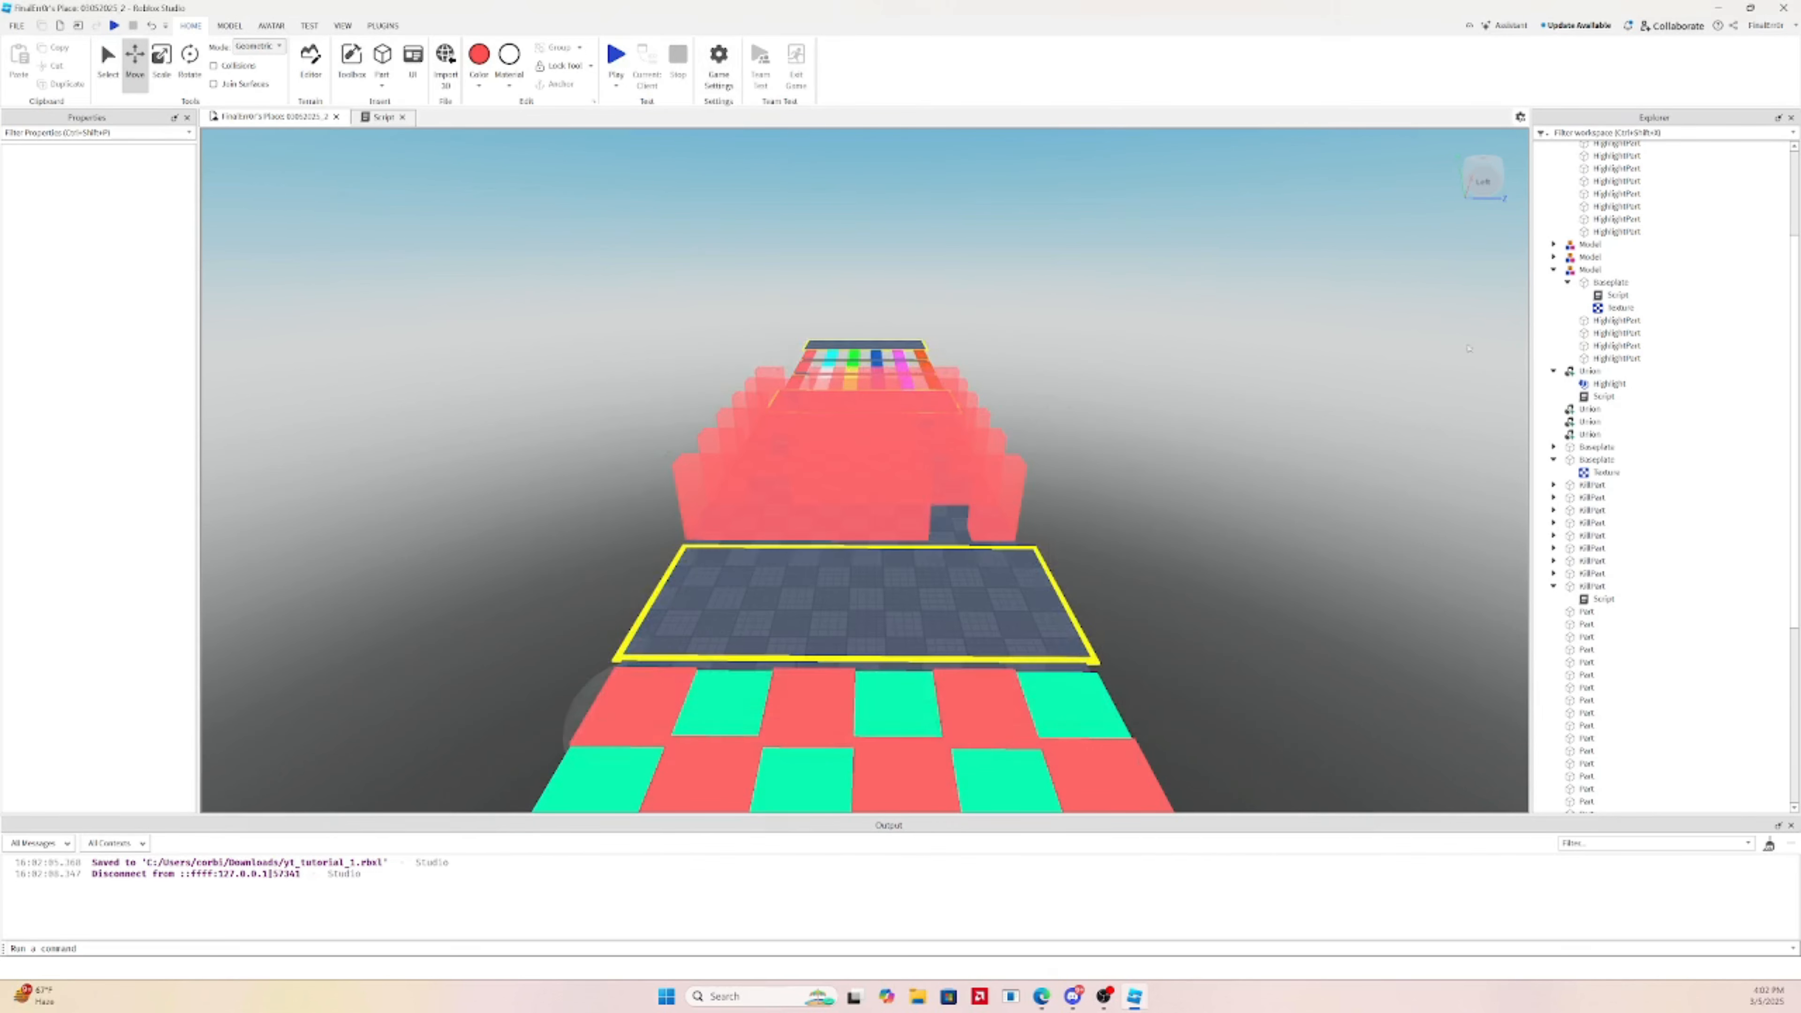
{"action": "right_click_drag", "start_coordinate": [1246, 373], "coordinate": [1246, 371]}
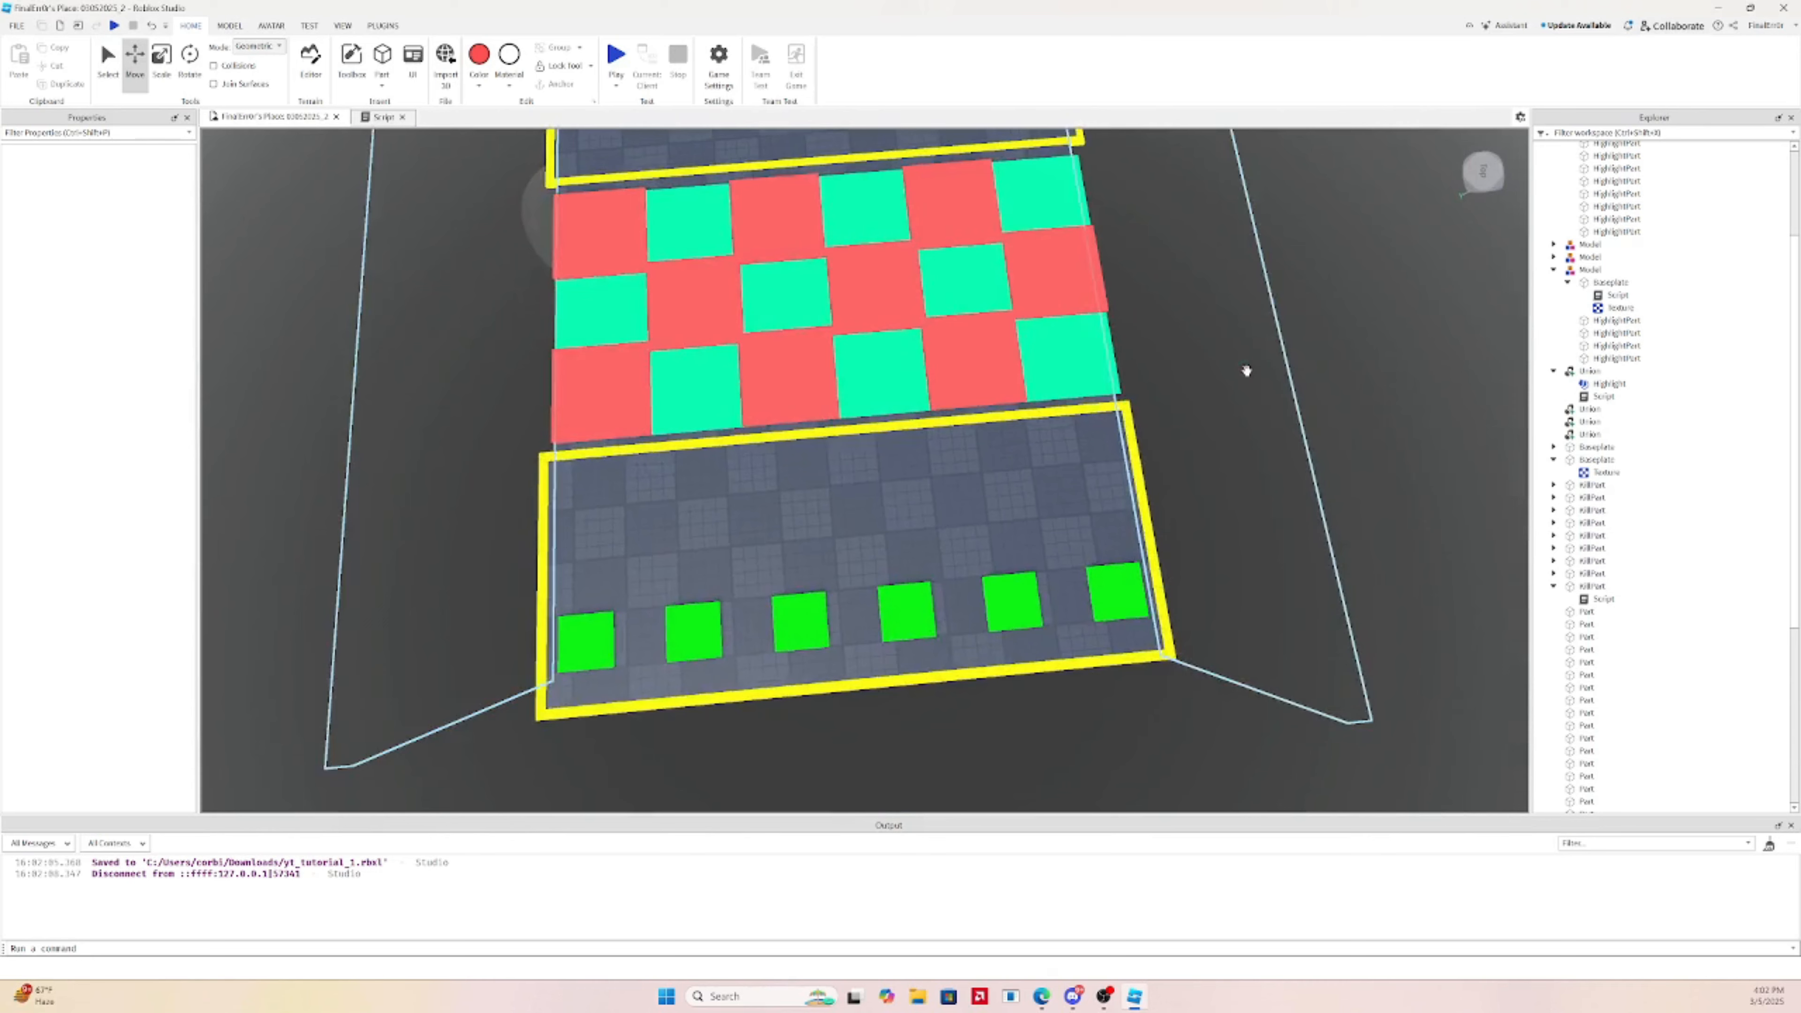
{"action": "scroll", "coordinate": [1246, 372], "scroll_direction": "down", "scroll_amount": 2}
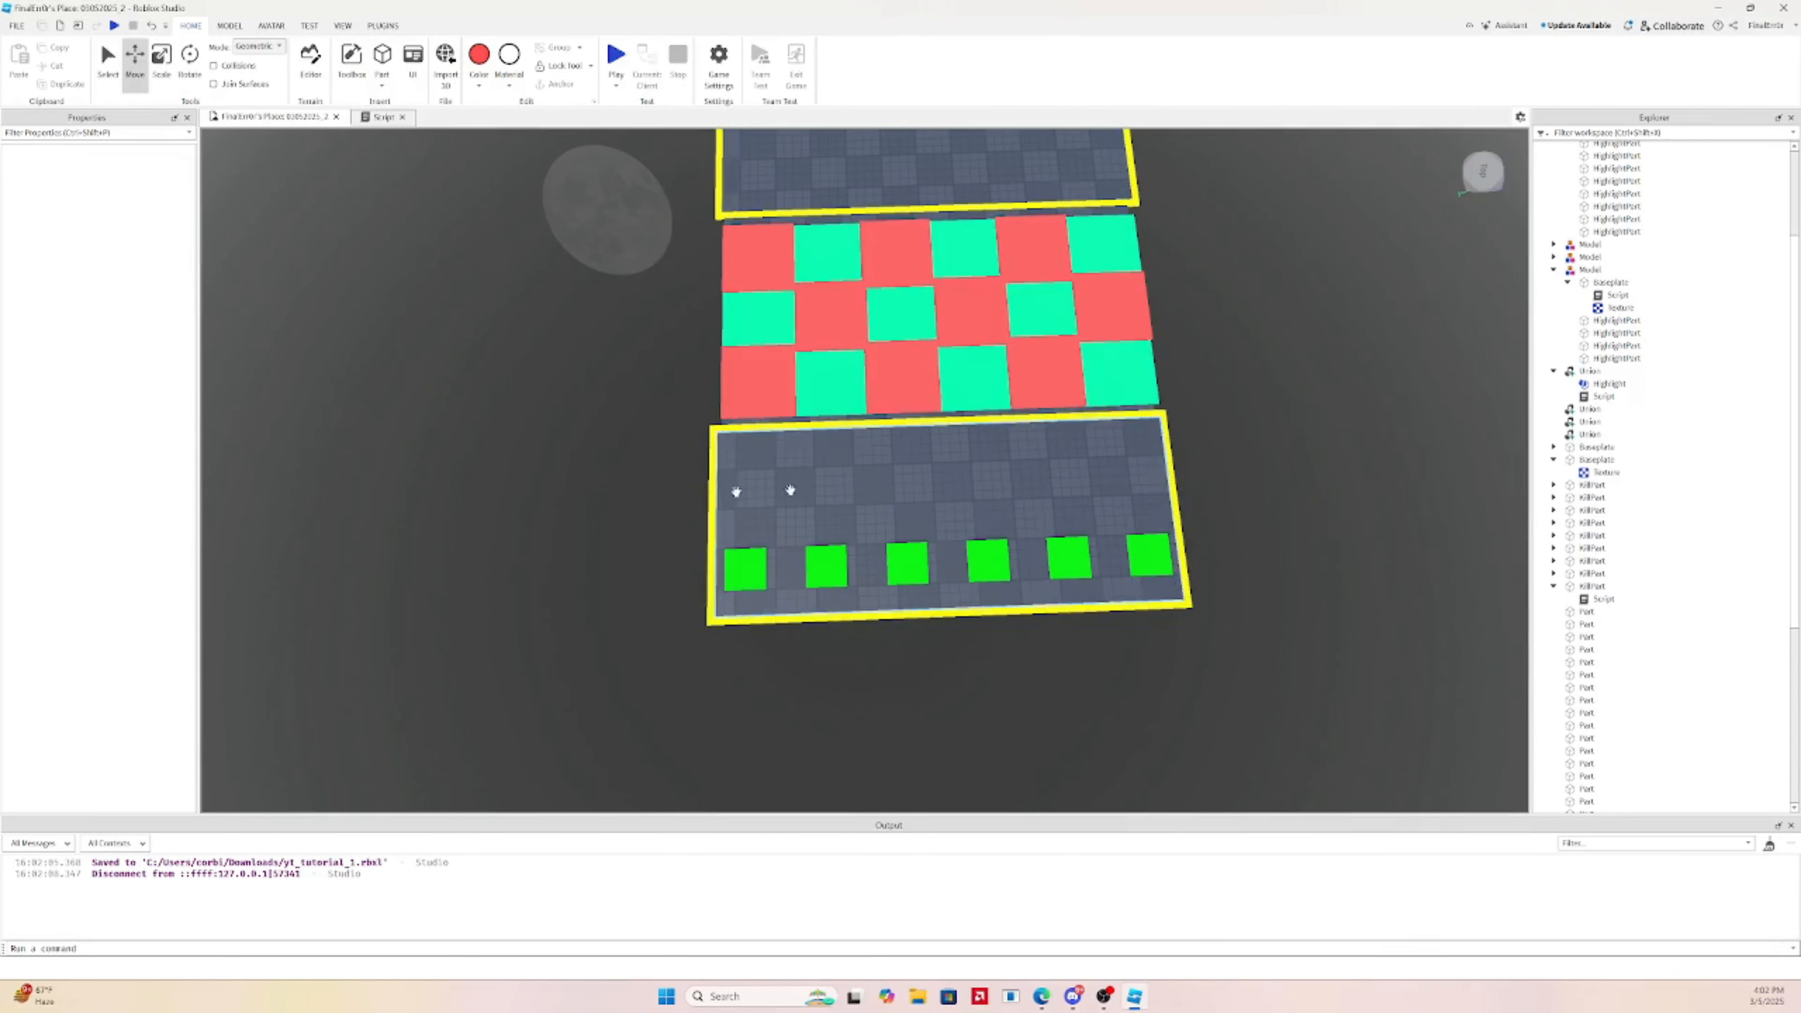